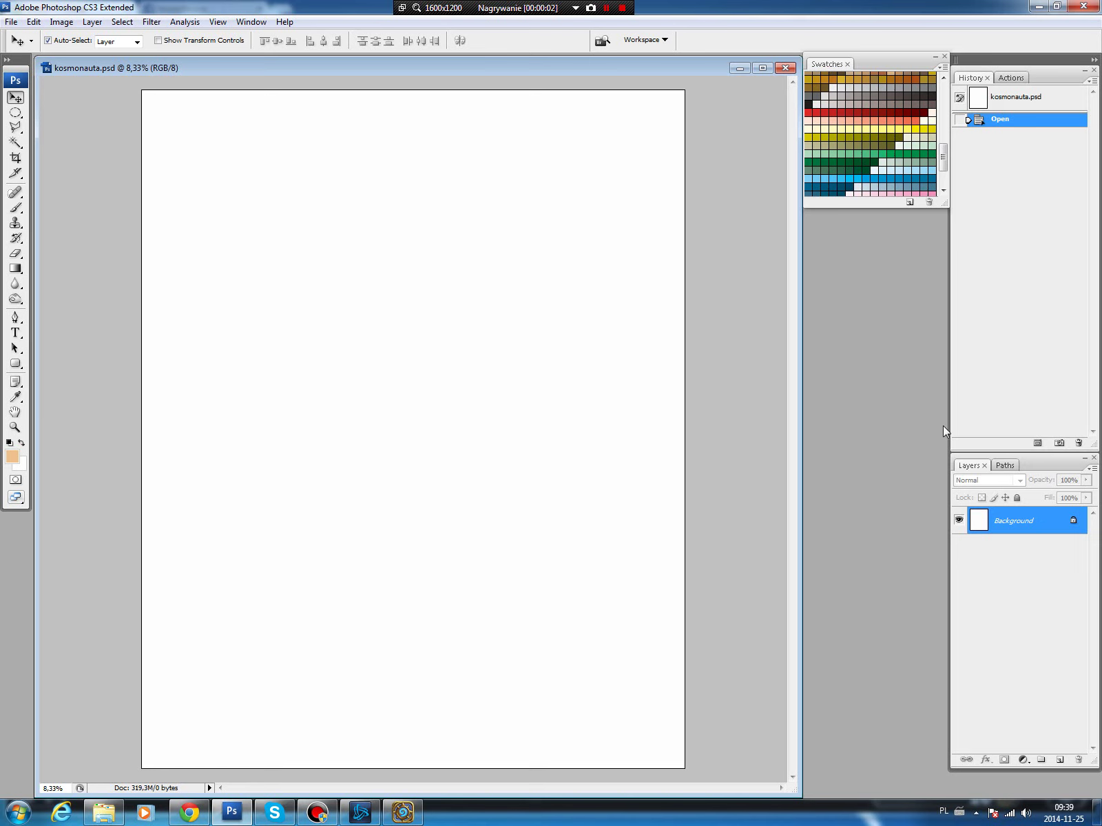
Add a new Layer 1 filled entirely with cyan, ready for an elliptical selection.
{"action": "left_click", "coordinate": [1059, 760]}
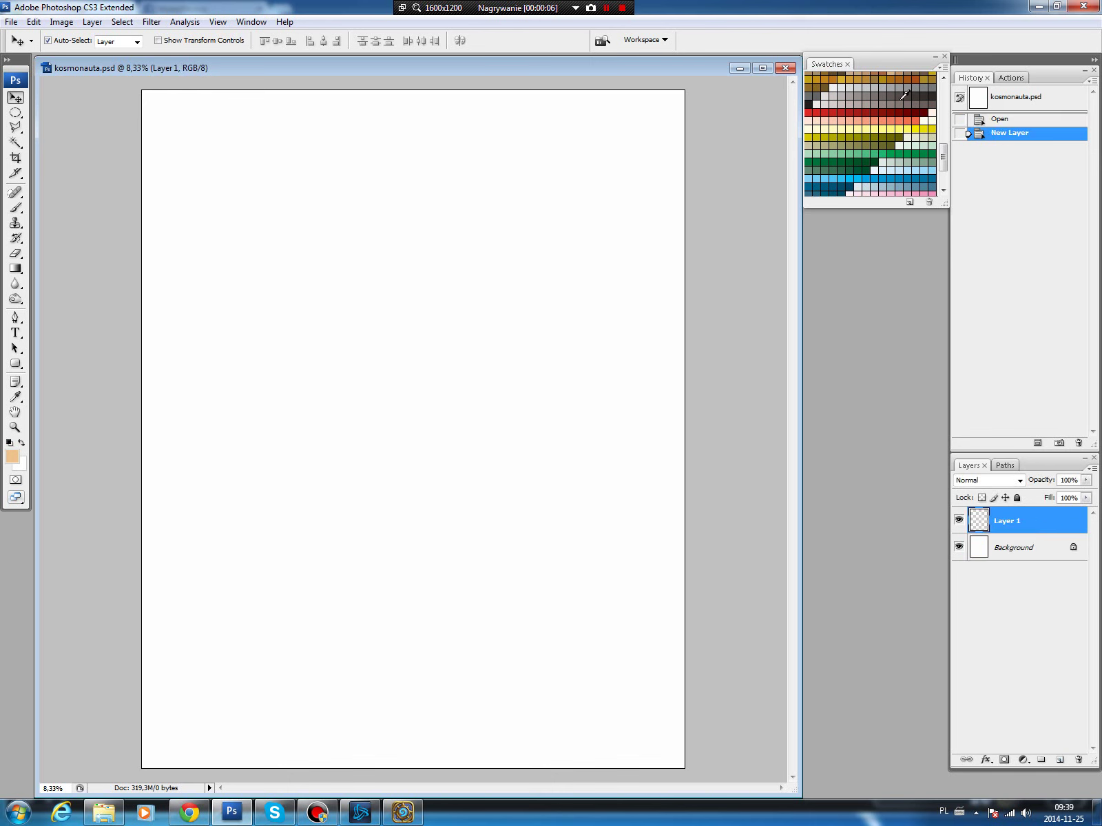
{"action": "left_click_drag", "start_coordinate": [943, 168], "coordinate": [944, 104]}
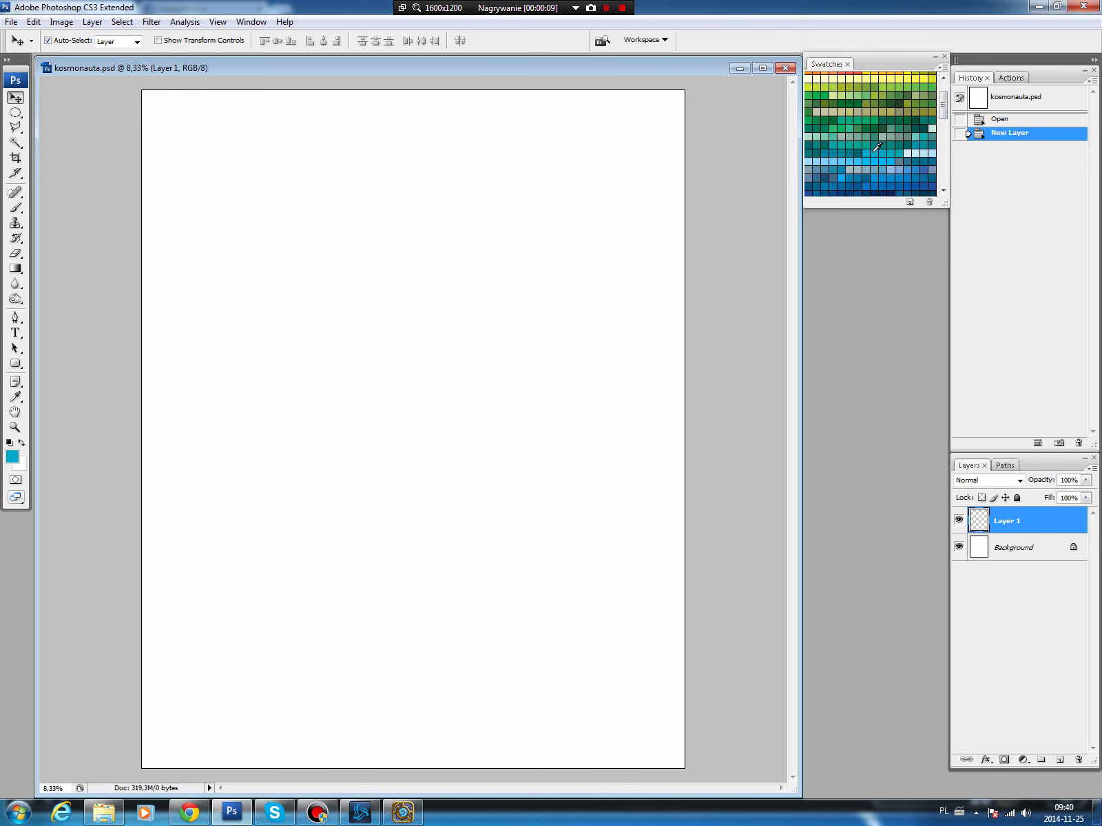
{"action": "key", "text": "alt+BackSpace"}
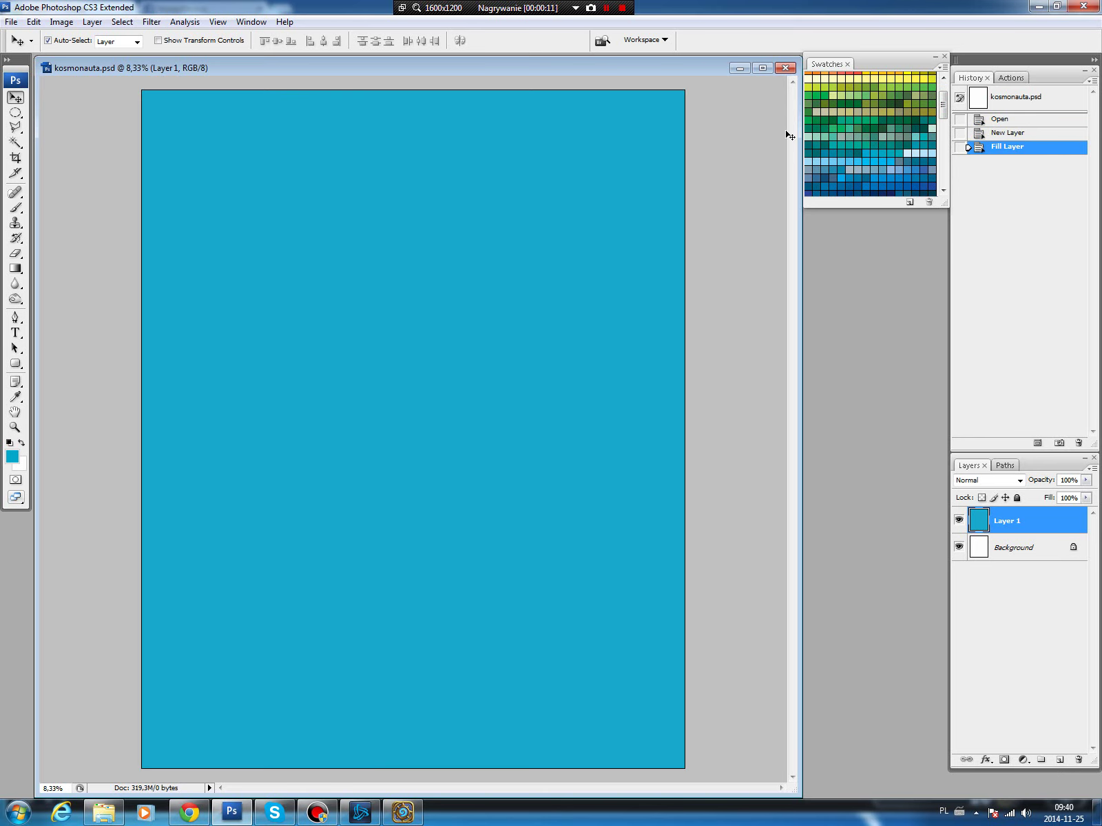
{"action": "left_click", "coordinate": [15, 114]}
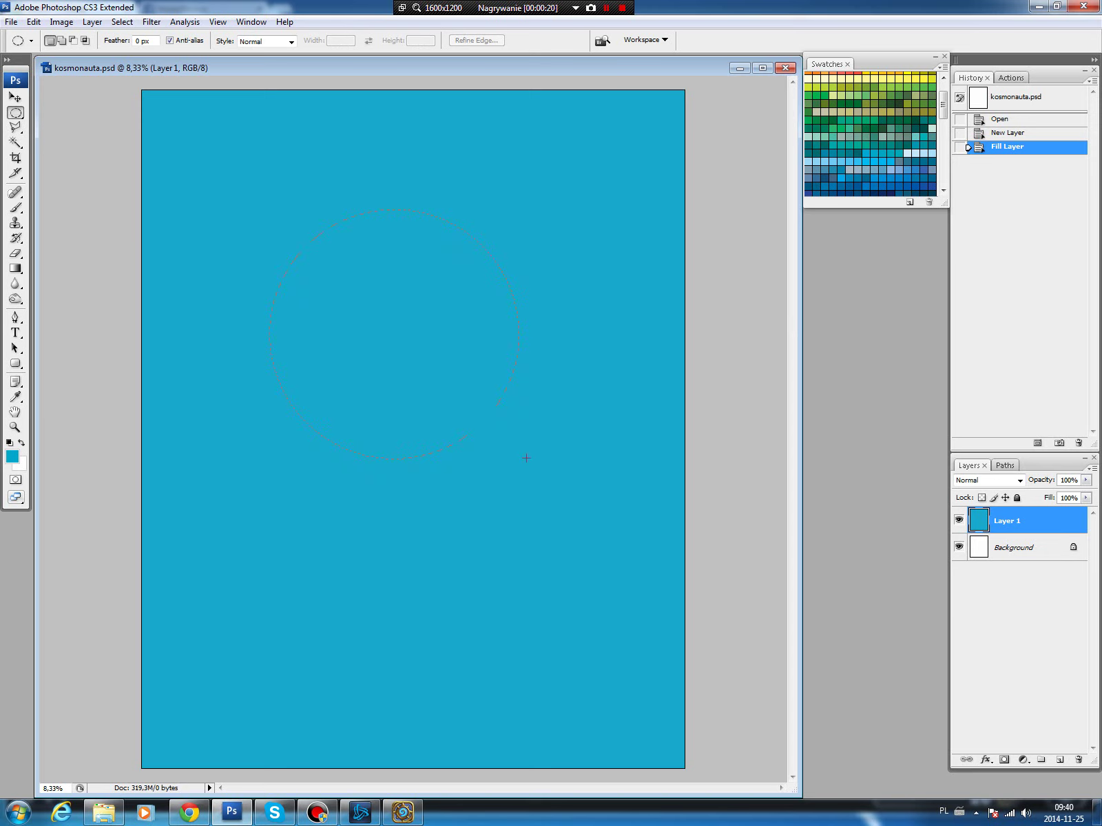
Place a large circle selection high on the page and fill it with light grey #e5e5e1 on new Layer 2.
{"action": "left_click_drag", "start_coordinate": [526, 458], "coordinate": [524, 454]}
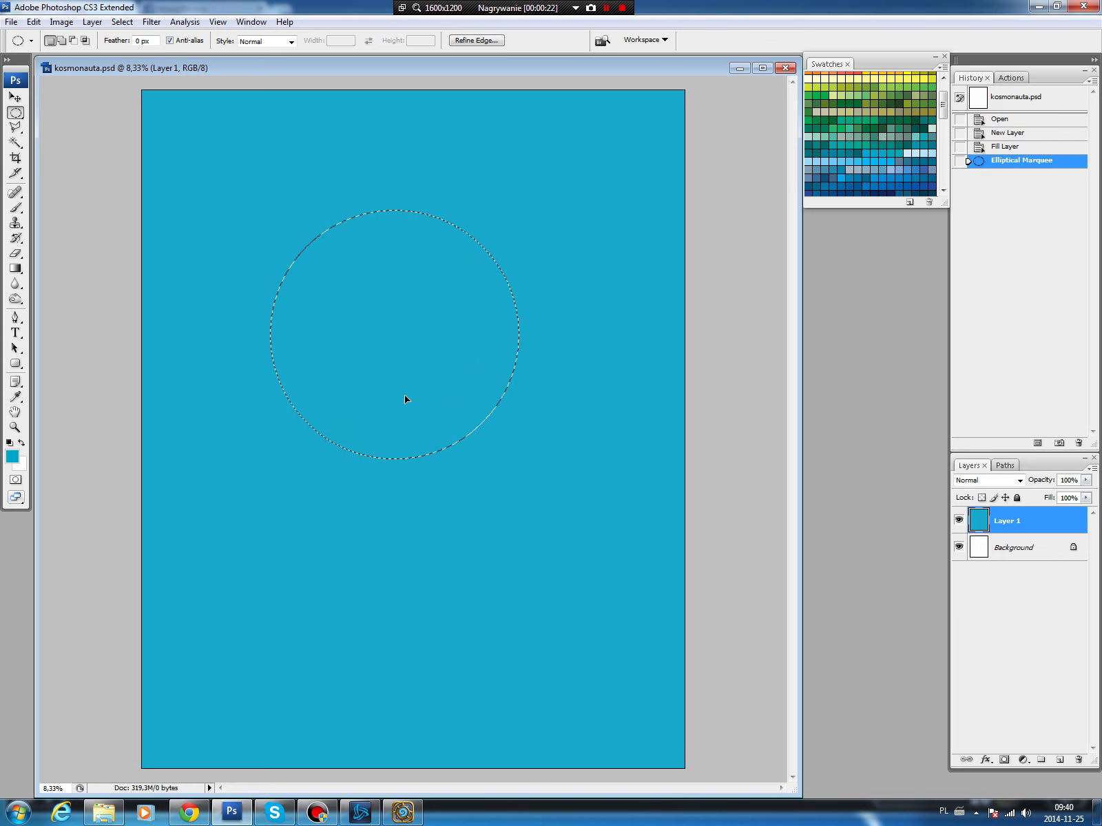
{"action": "left_click_drag", "start_coordinate": [405, 399], "coordinate": [405, 351]}
{"action": "left_click", "coordinate": [1058, 759]}
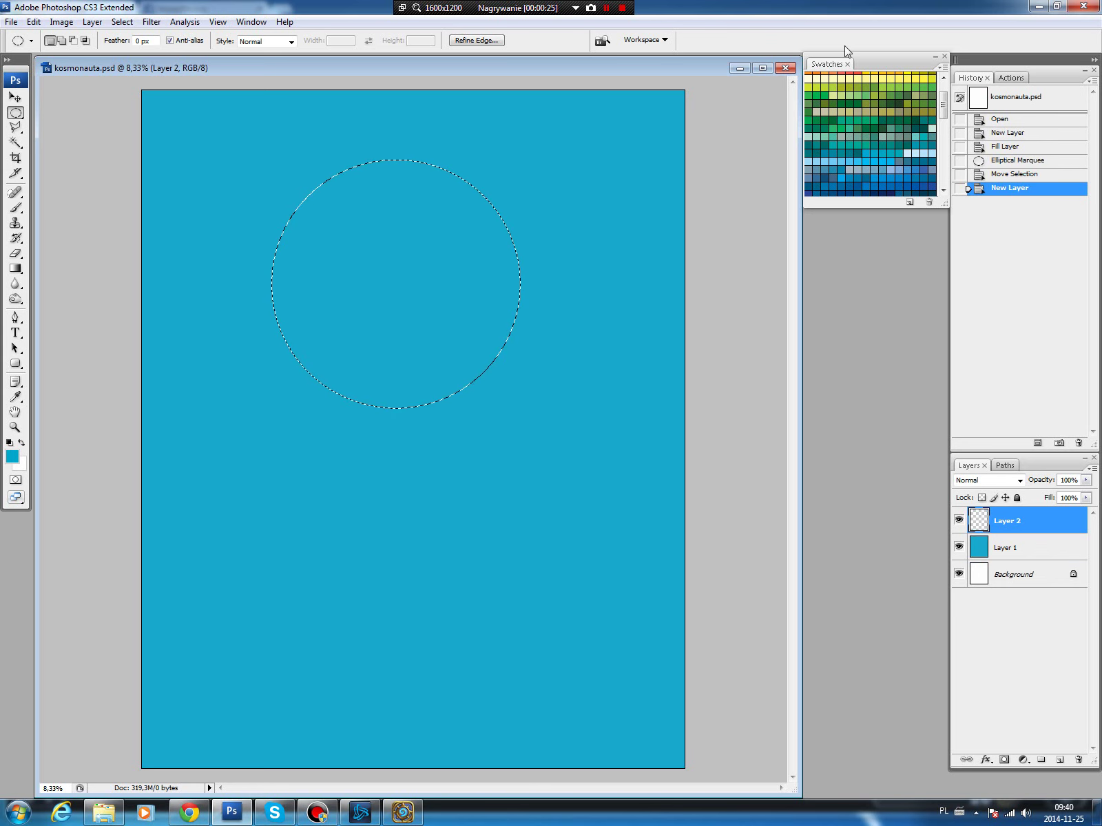
{"action": "left_click_drag", "start_coordinate": [942, 105], "coordinate": [942, 93]}
{"action": "left_click", "coordinate": [833, 97]}
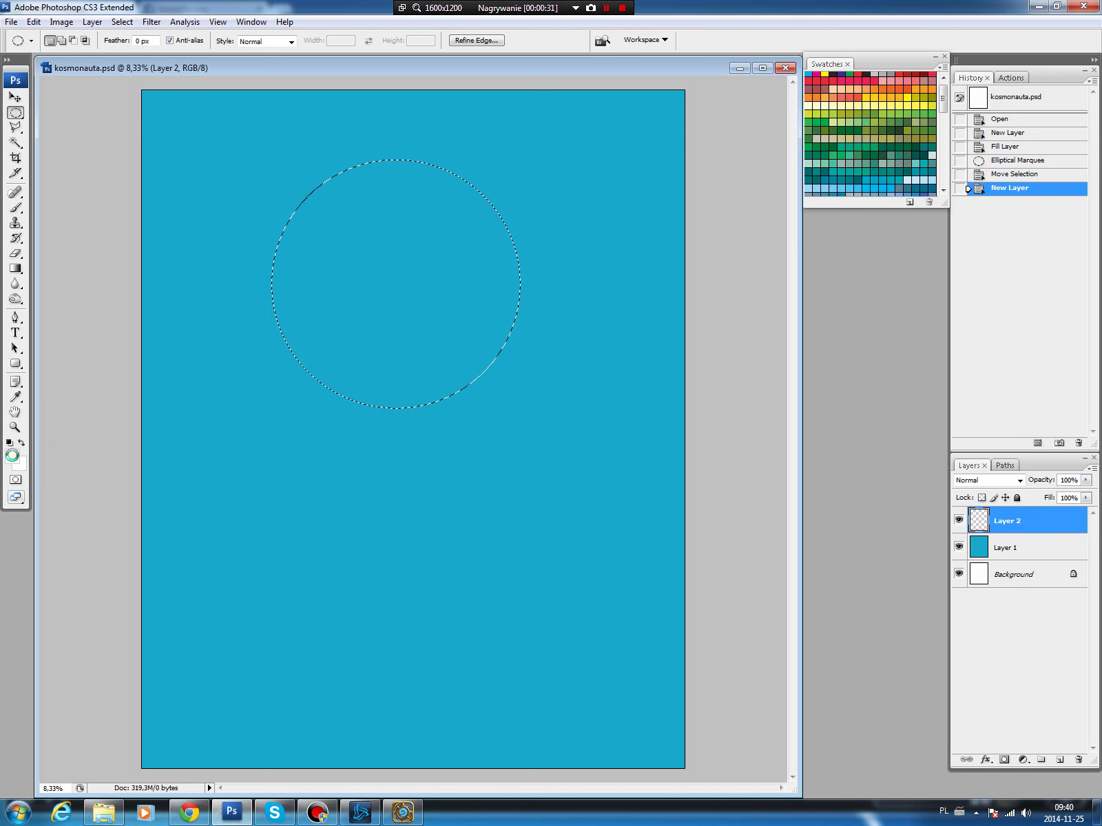
{"action": "left_click", "coordinate": [12, 455]}
{"action": "left_click", "coordinate": [379, 241]}
{"action": "left_click_drag", "start_coordinate": [379, 240], "coordinate": [376, 237]}
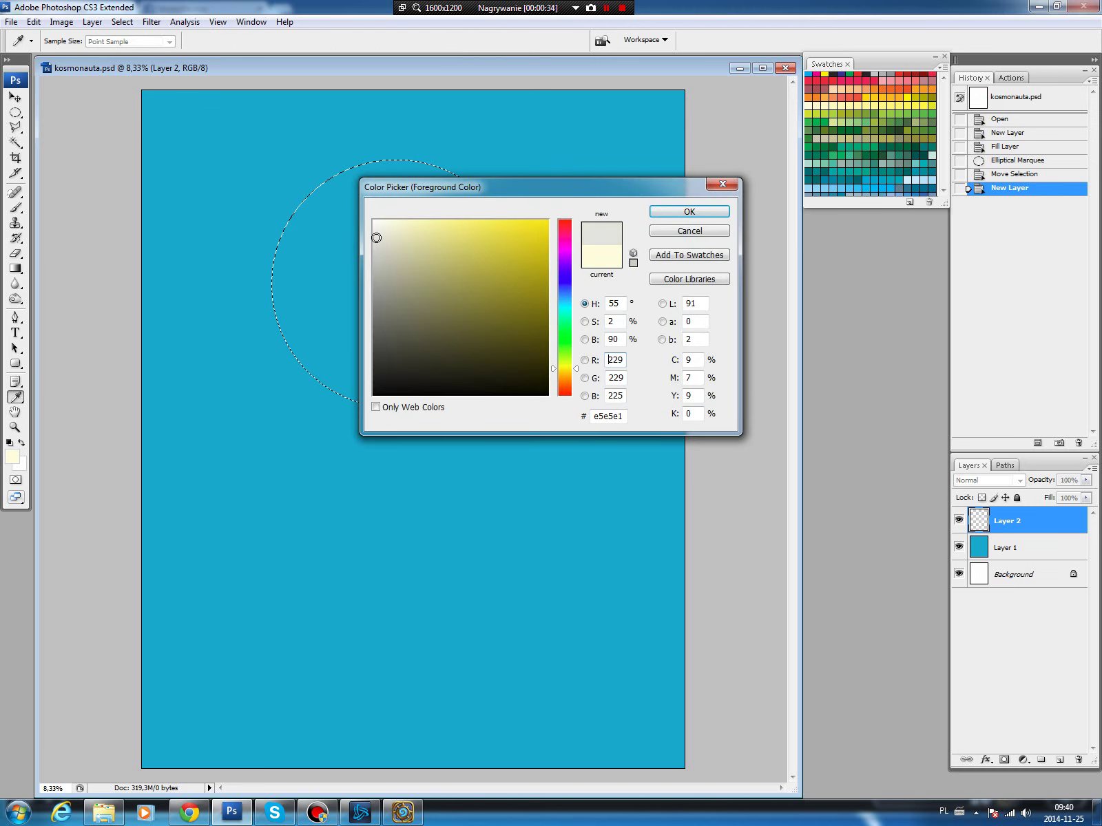
{"action": "left_click", "coordinate": [689, 211]}
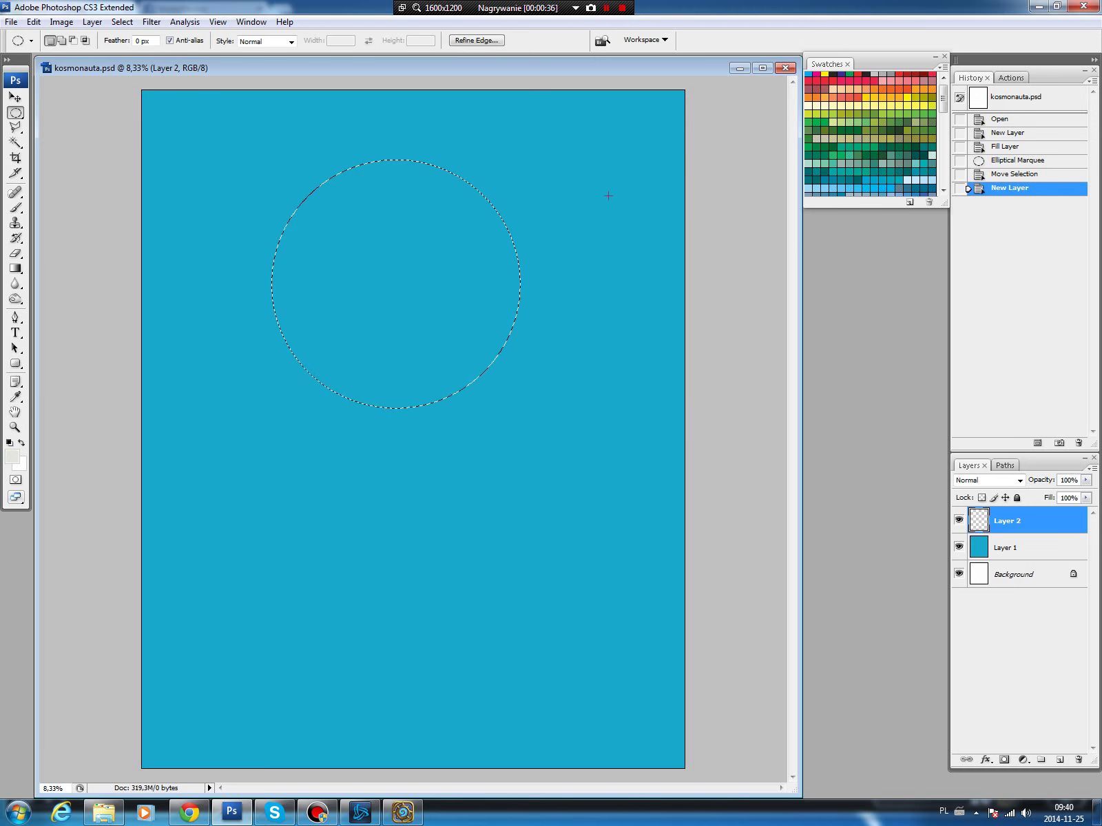
{"action": "key", "text": "ctrl+d"}
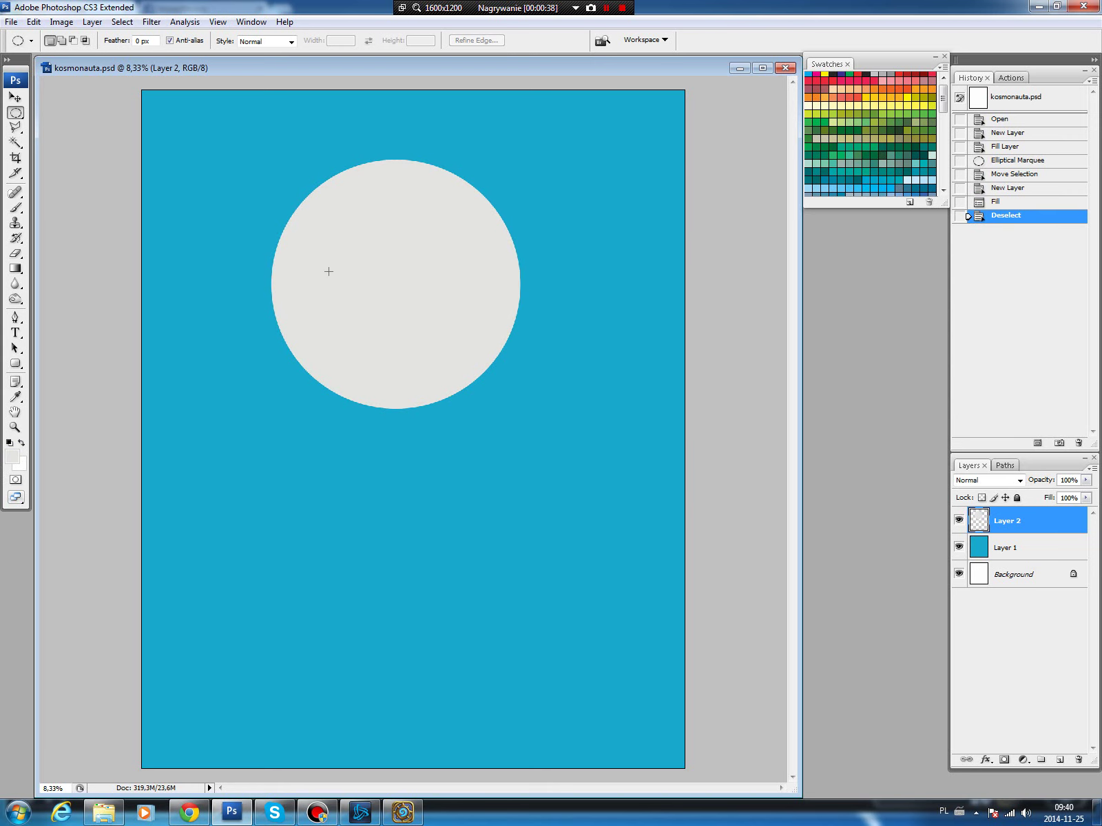
Zoom in, delete the grey circle's bottom with a rectangular selection, and select a thin strip beneath the base.
{"action": "key", "text": "z"}
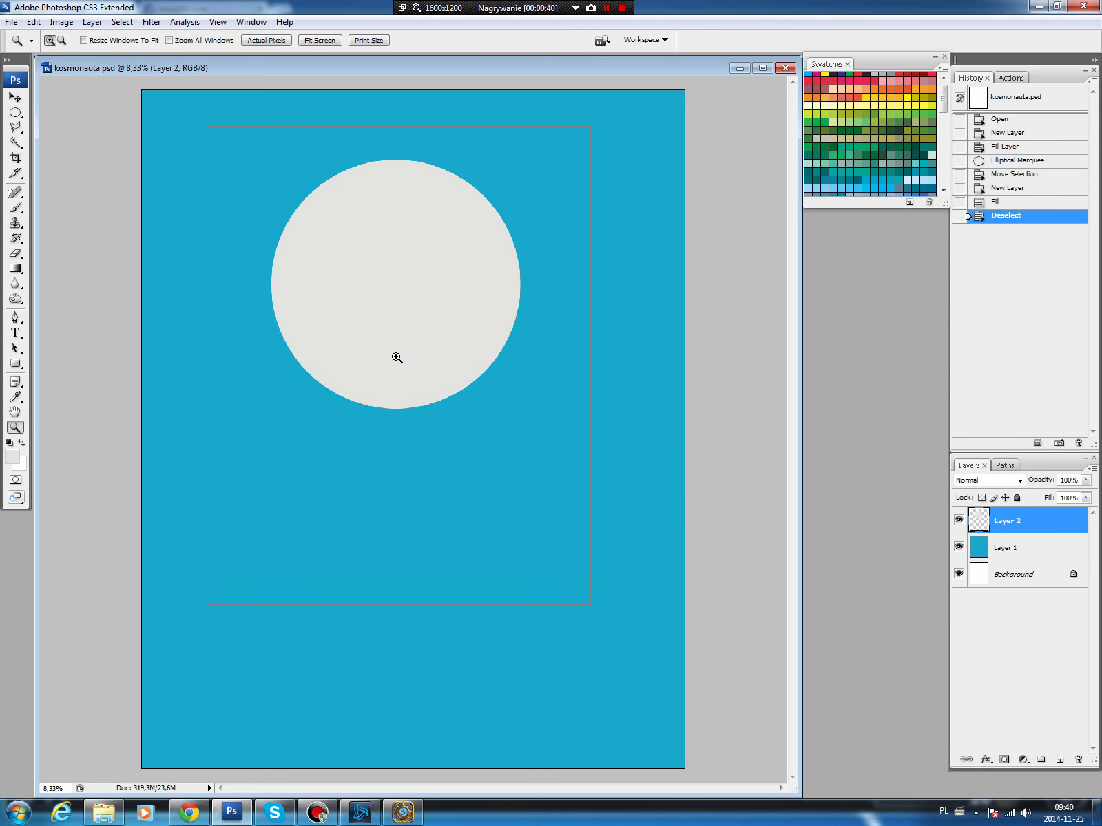
{"action": "left_click", "coordinate": [397, 357]}
{"action": "left_click_drag", "start_coordinate": [425, 362], "coordinate": [404, 369]}
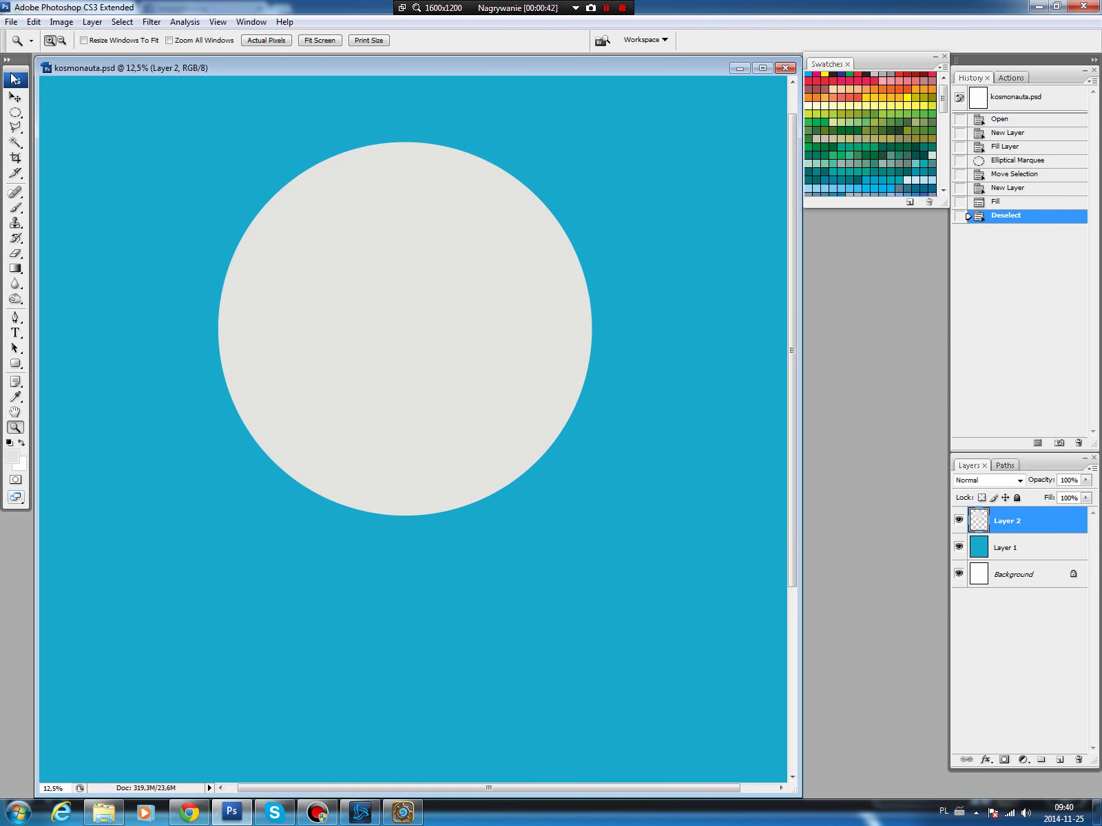
{"action": "left_click_drag", "start_coordinate": [16, 117], "coordinate": [55, 112]}
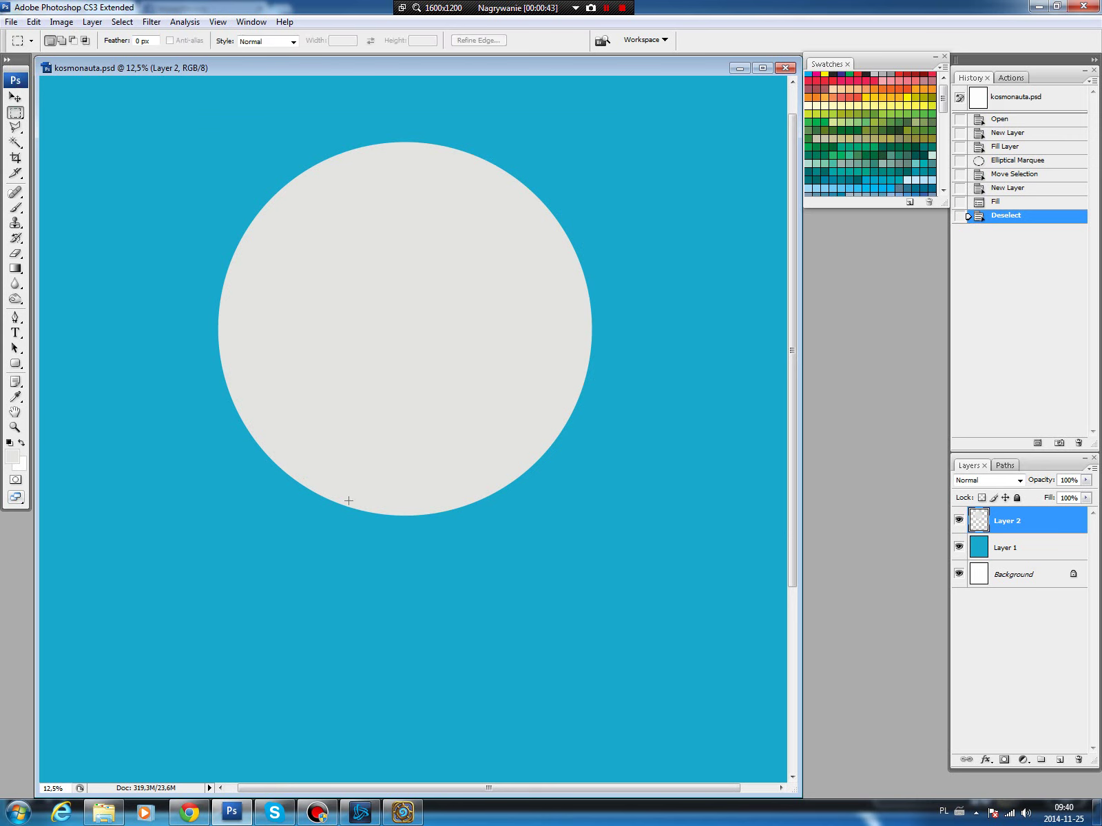
{"action": "mouse_move", "coordinate": [501, 486]}
{"action": "left_mouse_down"}
{"action": "mouse_move", "coordinate": [518, 484]}
{"action": "mouse_move", "coordinate": [519, 531]}
{"action": "mouse_move", "coordinate": [484, 503]}
{"action": "left_mouse_up"}
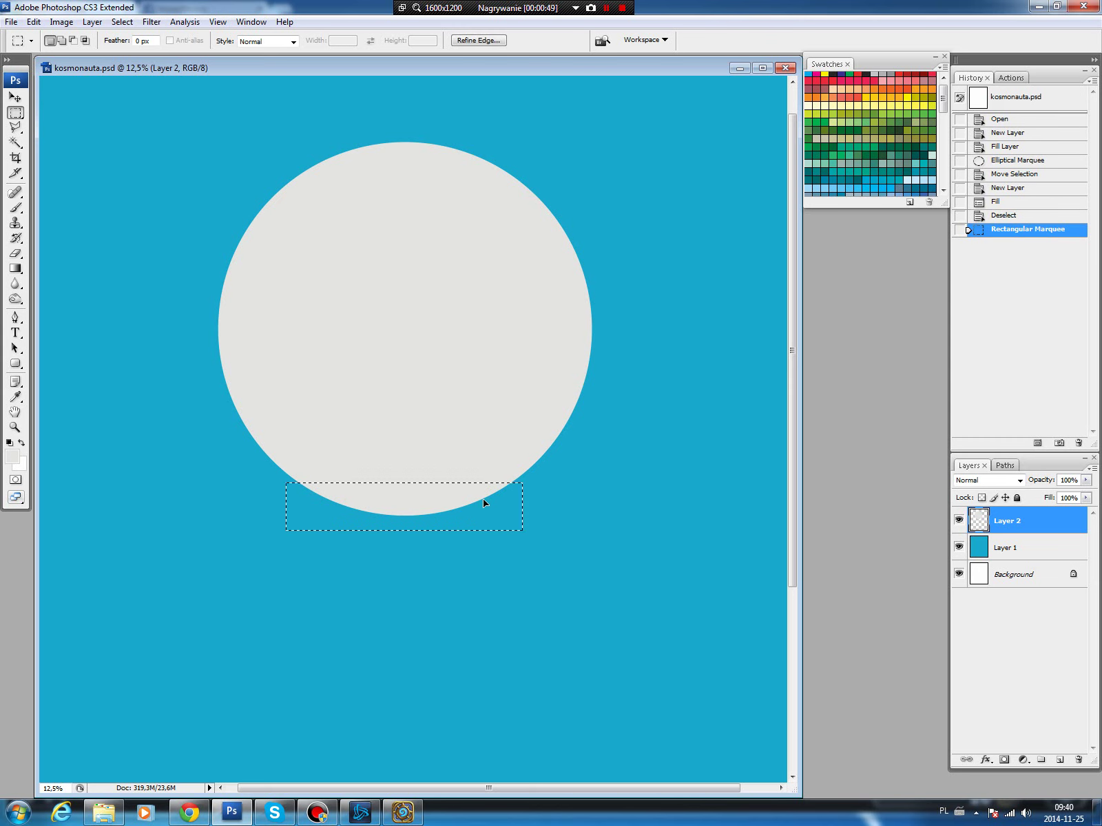
{"action": "mouse_move", "coordinate": [236, 546]}
{"action": "left_mouse_down"}
{"action": "mouse_move", "coordinate": [571, 423]}
{"action": "mouse_move", "coordinate": [565, 454]}
{"action": "left_mouse_up"}
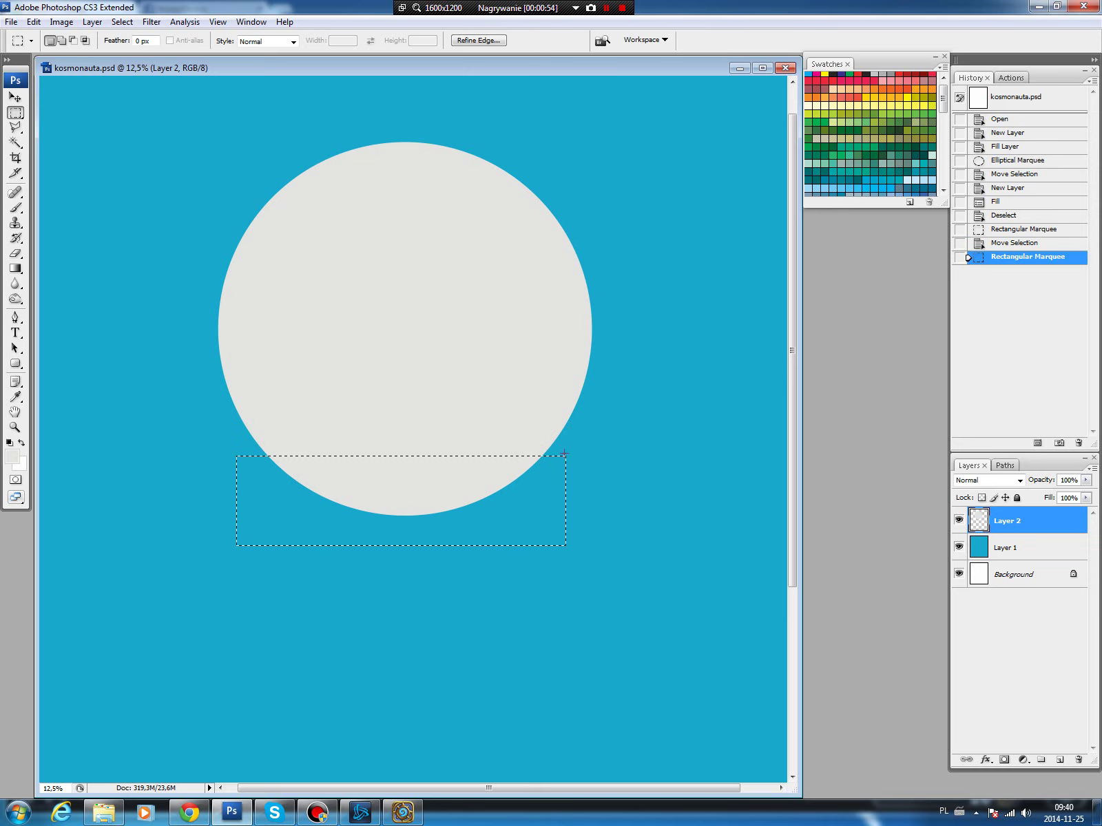
{"action": "key", "text": "Delete"}
{"action": "key", "text": "ctrl+d"}
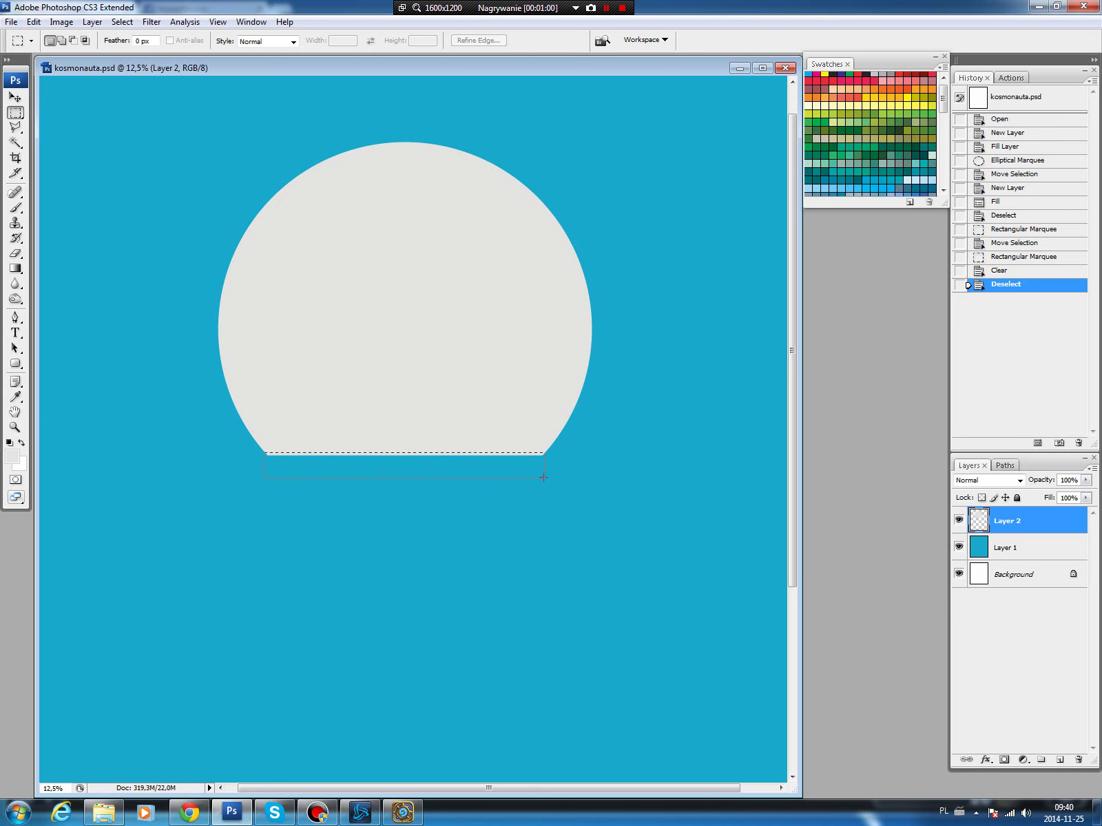
{"action": "left_click_drag", "start_coordinate": [543, 477], "coordinate": [543, 480]}
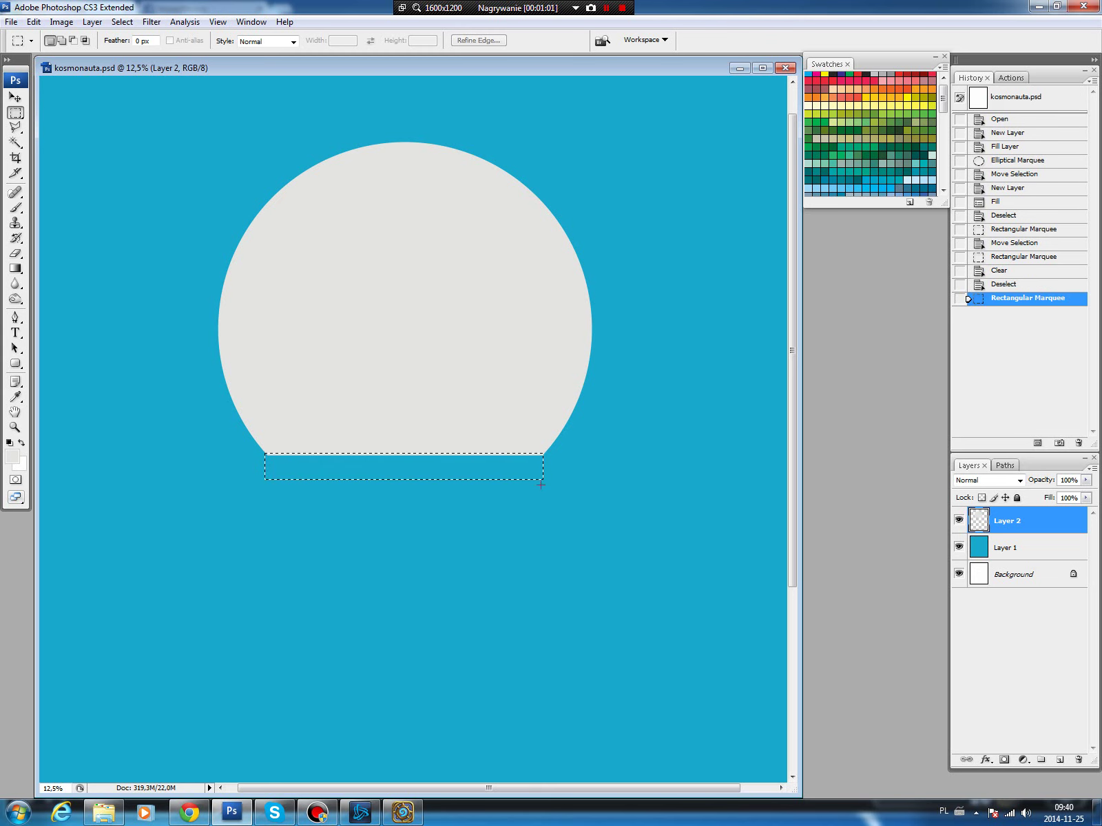
Fill the strip with darker grey #d2d2cc on new Layer 3, then make Layer 2 active.
{"action": "left_click", "coordinate": [1059, 760]}
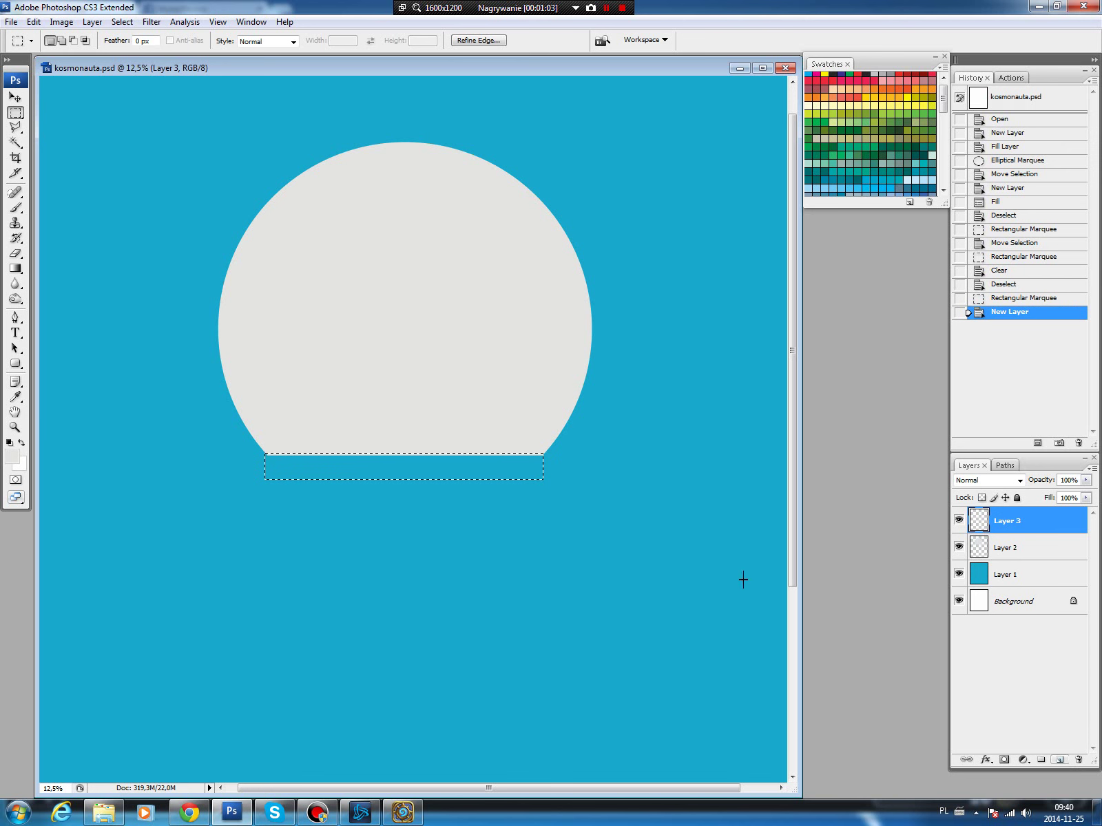
{"action": "left_click", "coordinate": [12, 456]}
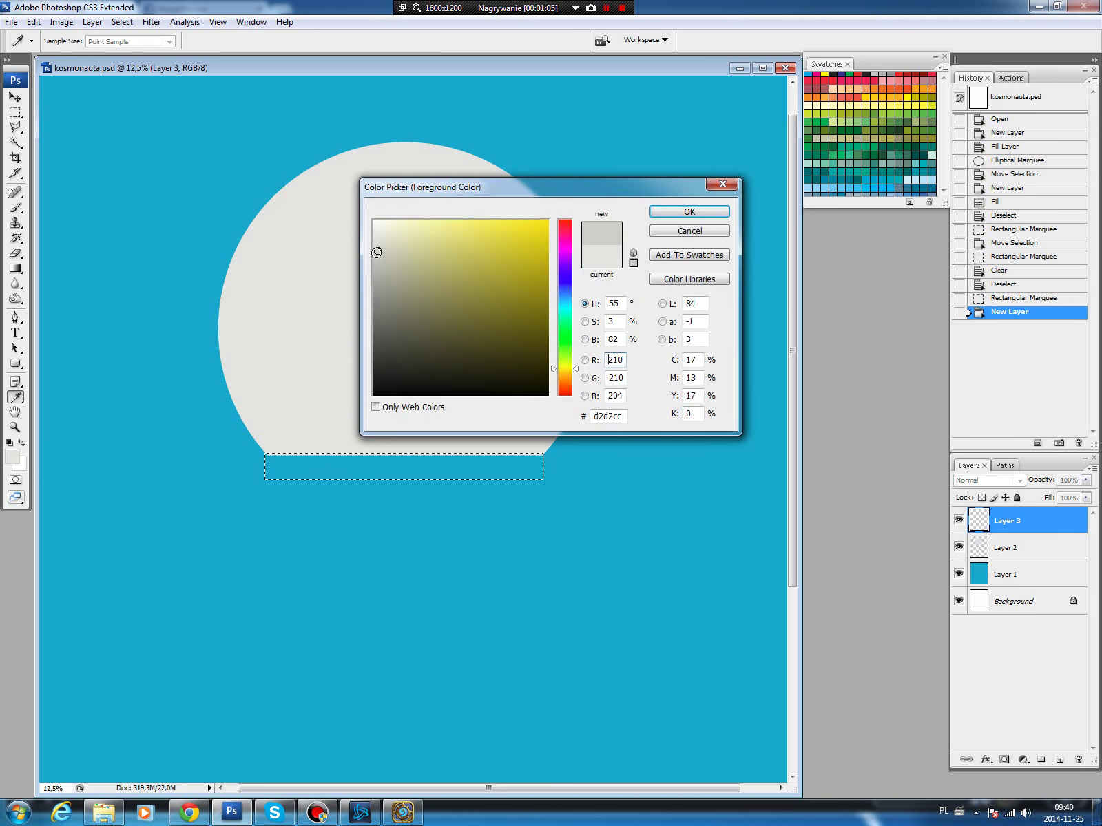
{"action": "left_click", "coordinate": [658, 210]}
{"action": "key", "text": "alt+BackSpace"}
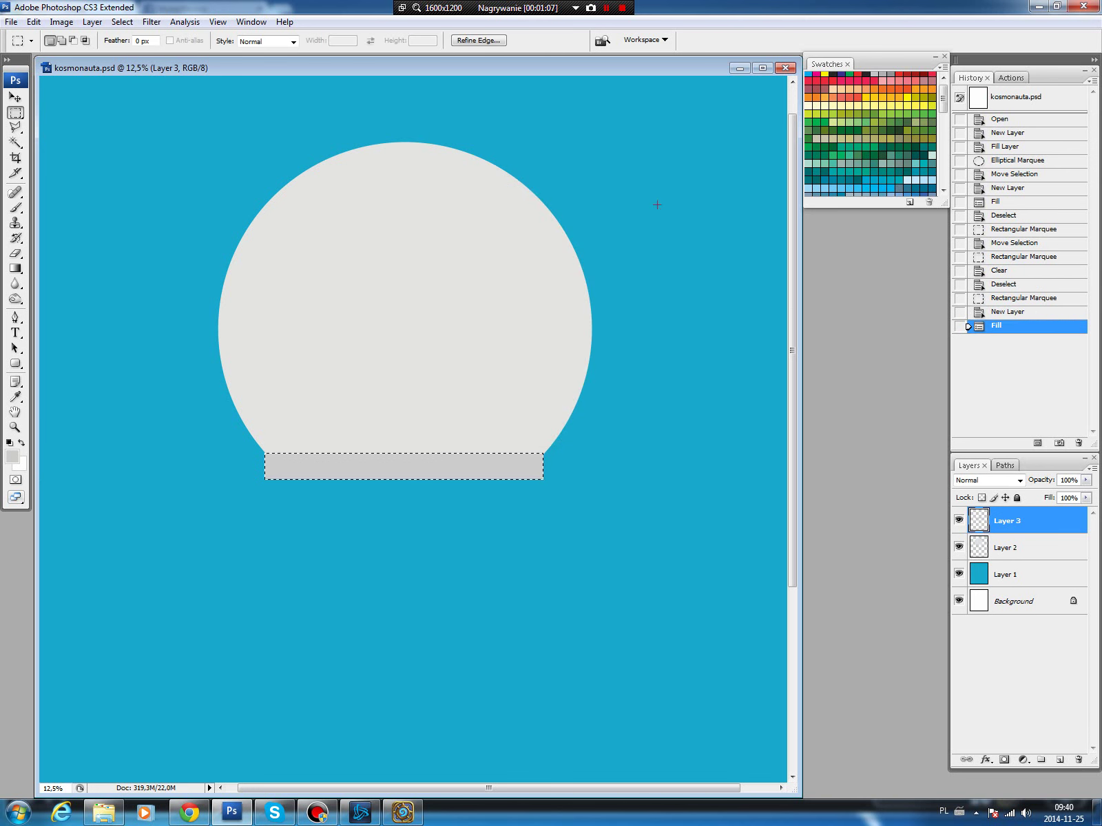
{"action": "key", "text": "ctrl+d"}
{"action": "key", "text": "v"}
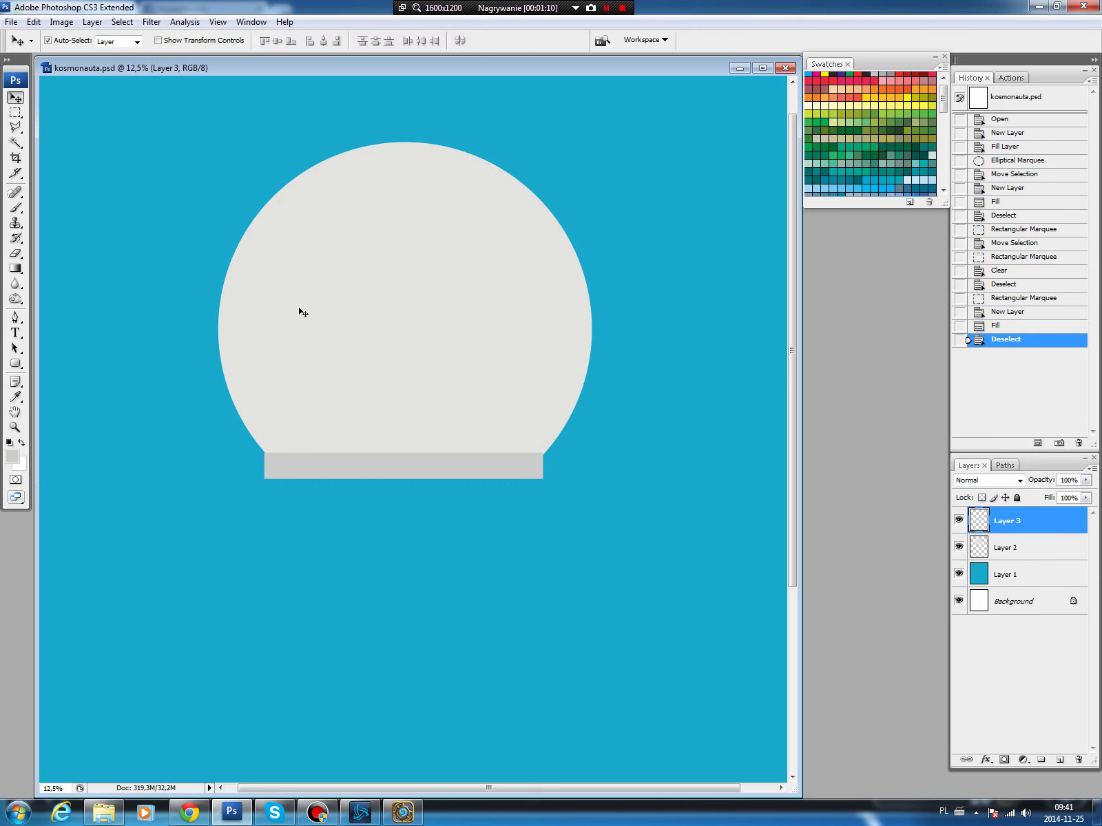
{"action": "left_click", "coordinate": [303, 312]}
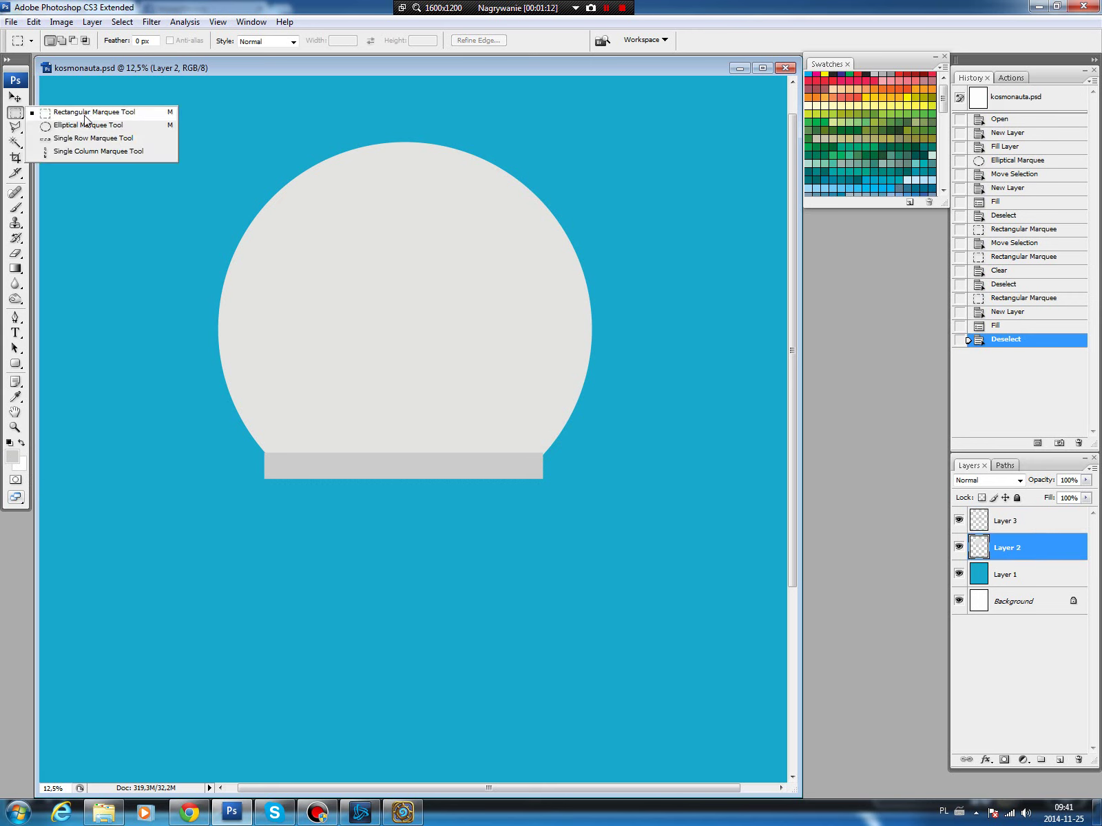
Lighten a left-offset circle of the helmet via Hue/Saturation: Saturation +28, Lightness +37.
{"action": "left_click_drag", "start_coordinate": [14, 117], "coordinate": [79, 125]}
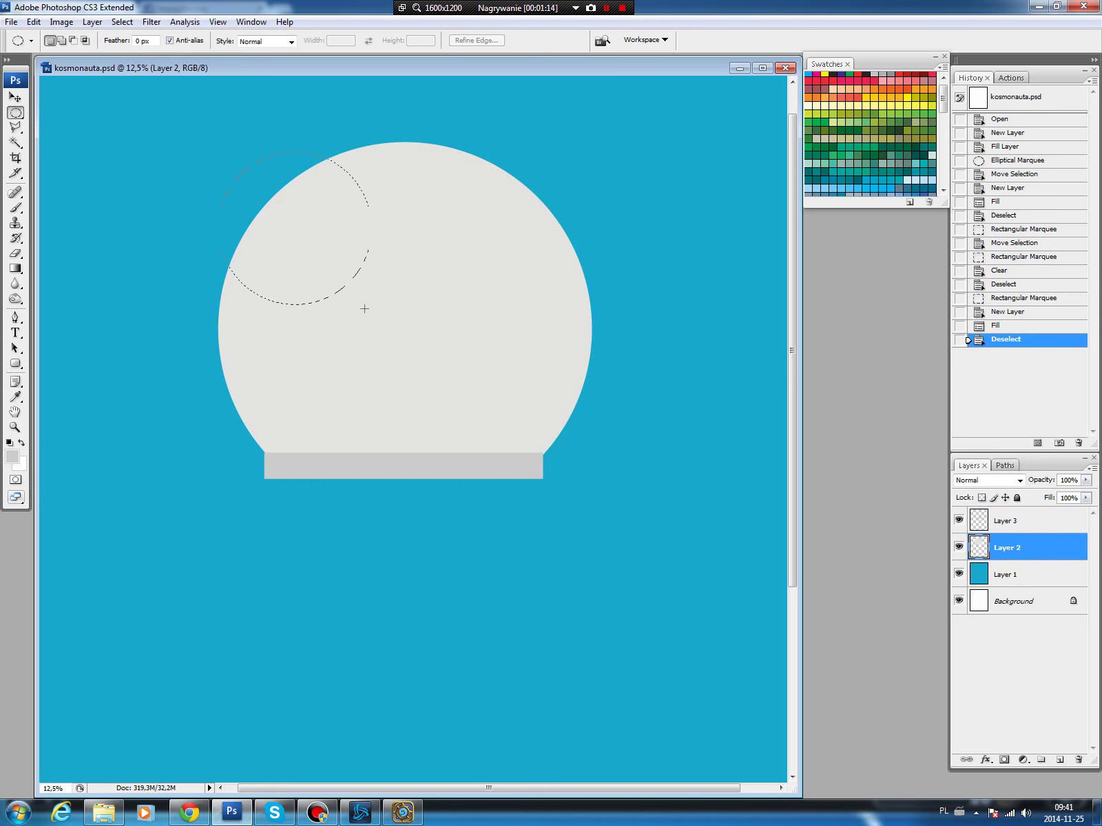
{"action": "left_click_drag", "start_coordinate": [540, 452], "coordinate": [564, 487]}
{"action": "left_click_drag", "start_coordinate": [407, 348], "coordinate": [416, 338]}
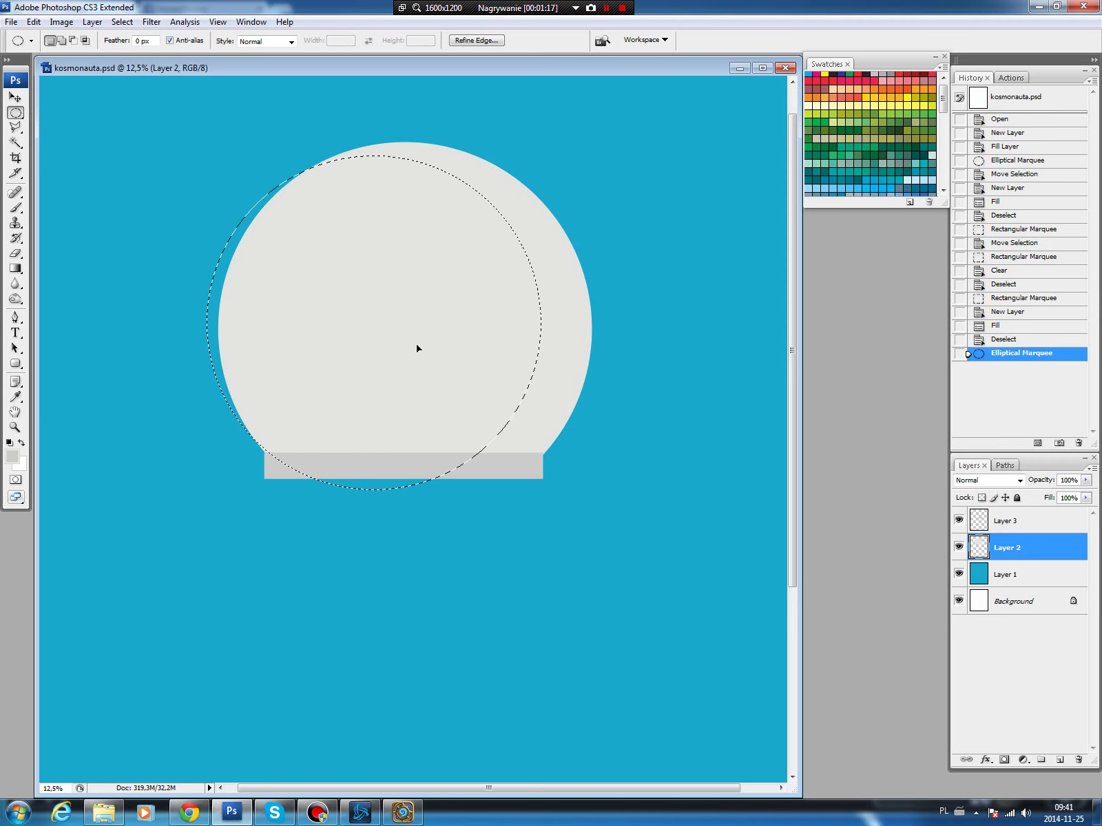
{"action": "key", "text": "ctrl+u"}
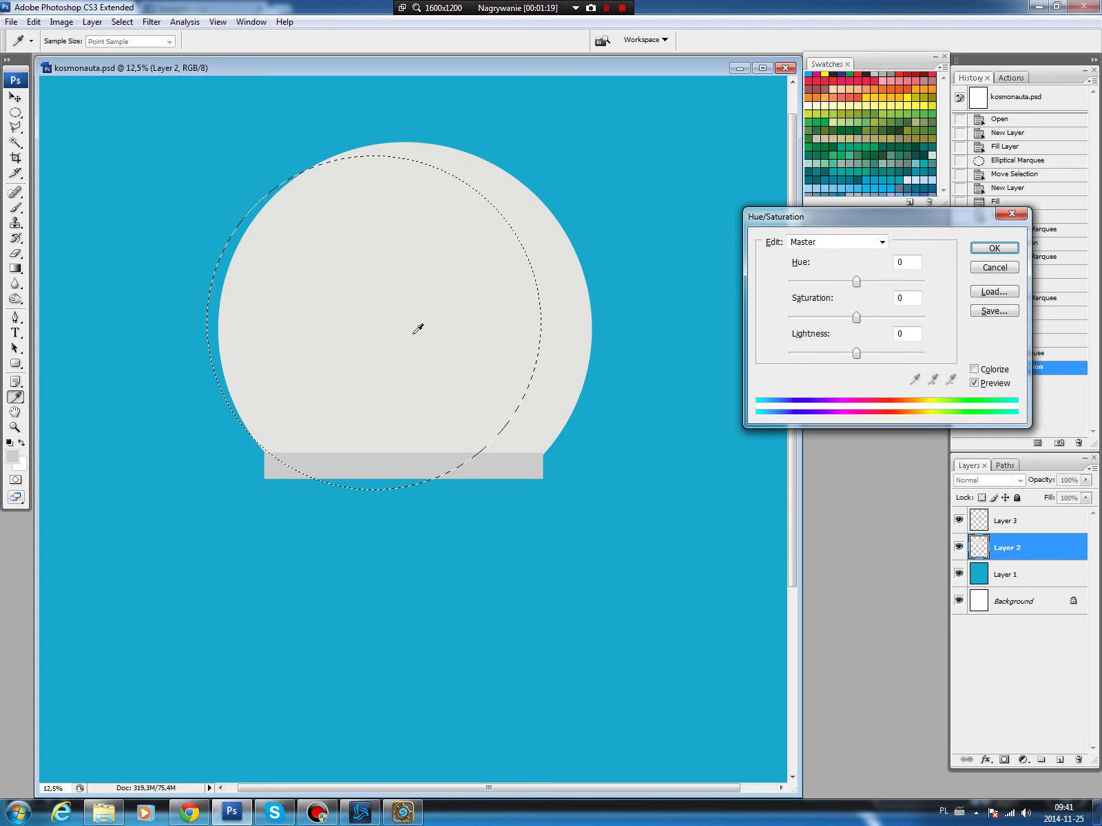
{"action": "mouse_move", "coordinate": [856, 353]}
{"action": "left_mouse_down"}
{"action": "mouse_move", "coordinate": [875, 358]}
{"action": "mouse_move", "coordinate": [880, 322]}
{"action": "left_mouse_up"}
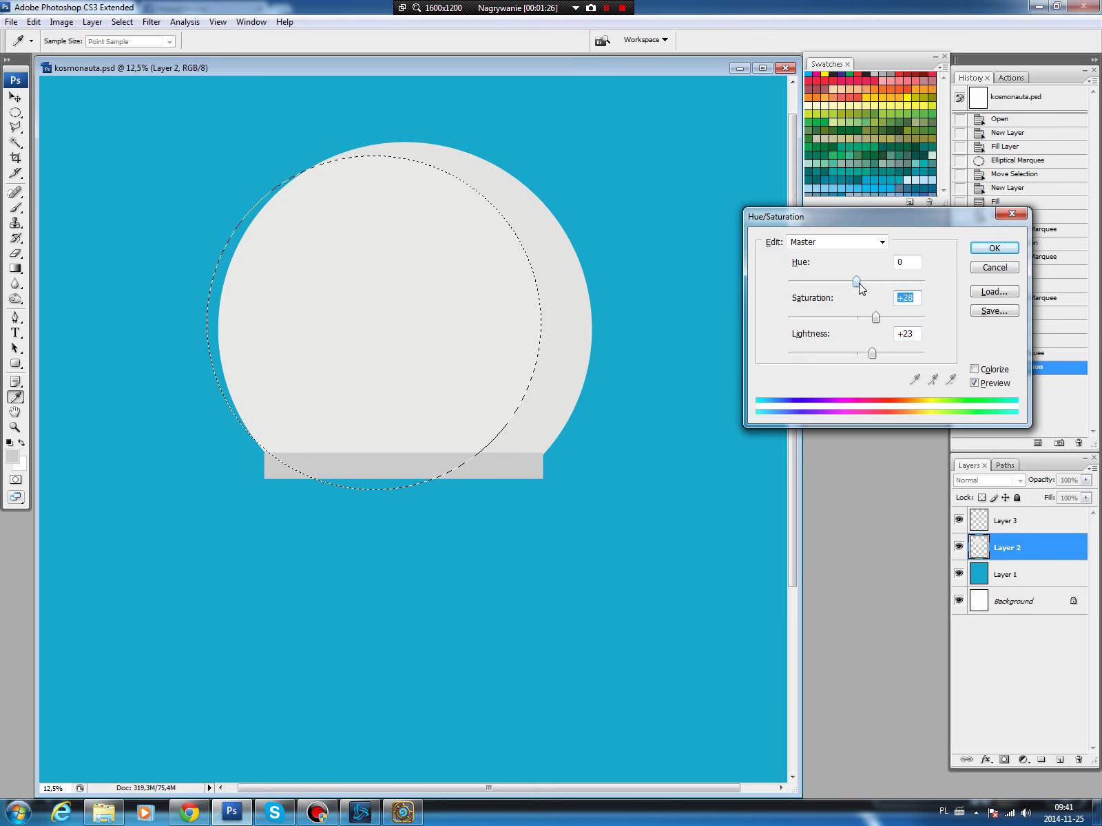
{"action": "left_click_drag", "start_coordinate": [872, 353], "coordinate": [888, 355]}
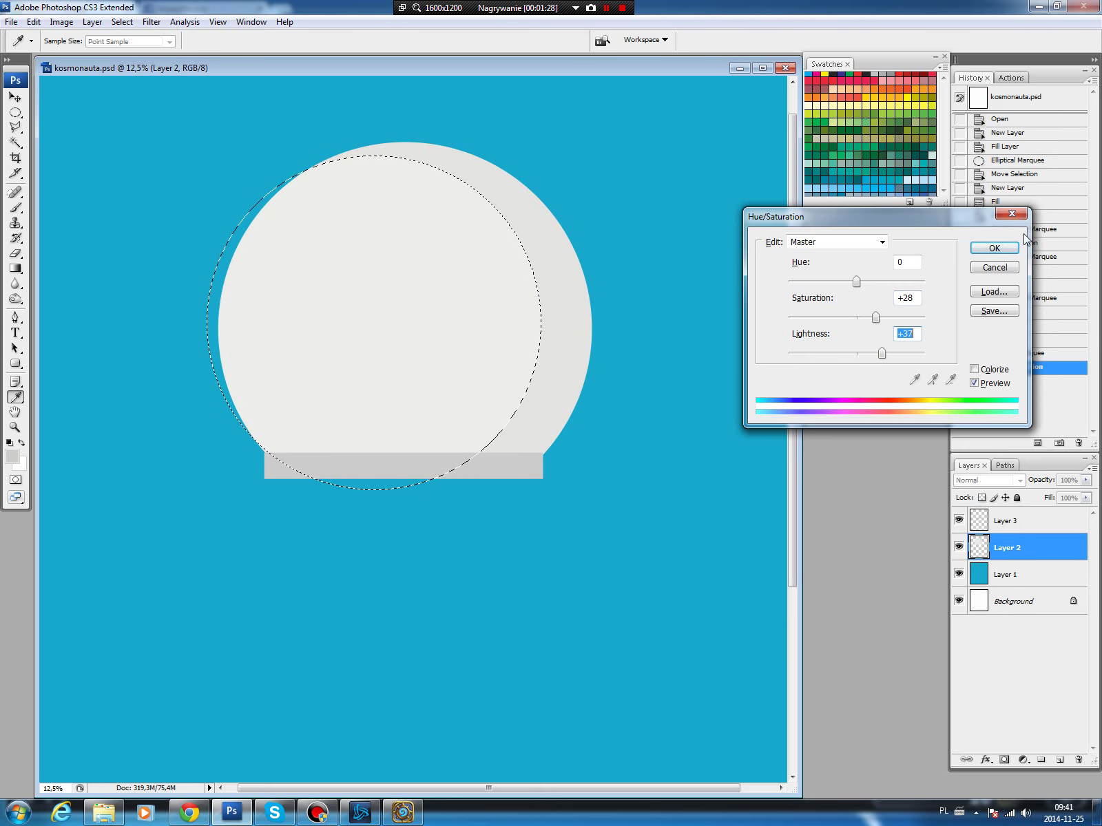
{"action": "key", "text": "Return"}
{"action": "key", "text": "ctrl+d"}
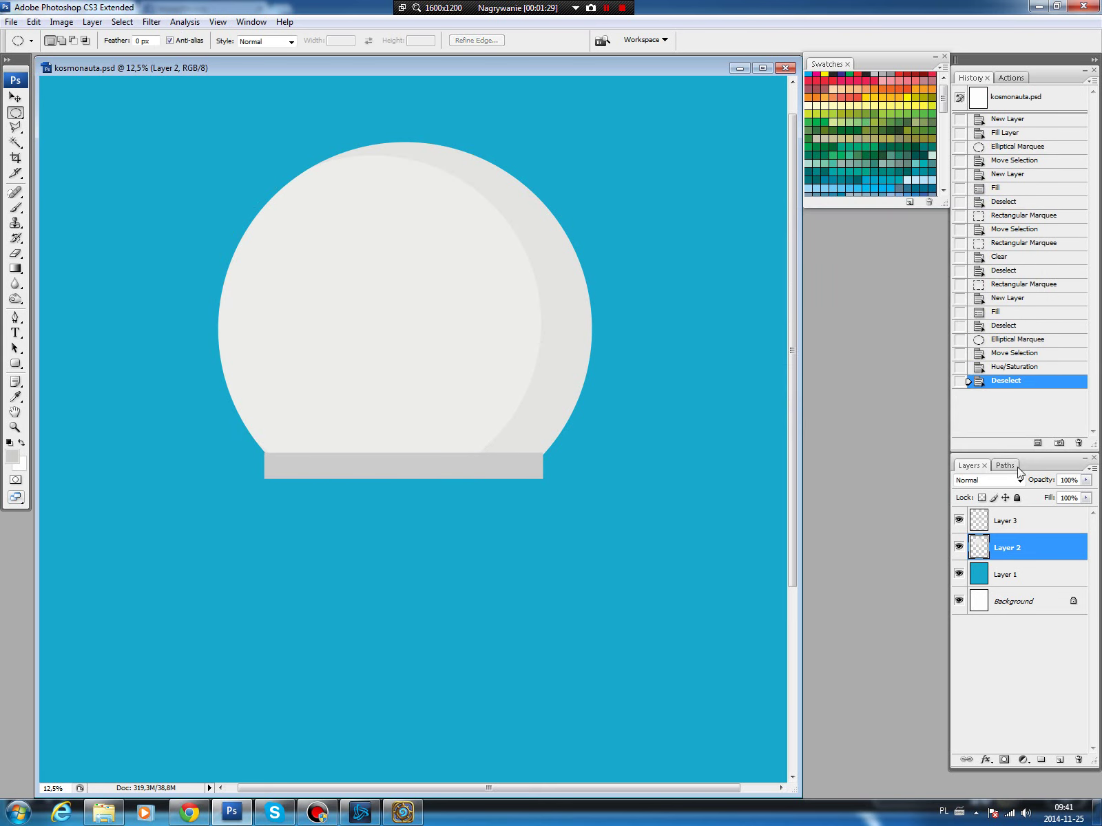
Stroke the helmet dome's shape with a 10 px medium-grey outline on new Layer 4.
{"action": "left_click", "coordinate": [978, 549], "text": "ctrl"}
{"action": "left_click", "coordinate": [1059, 759]}
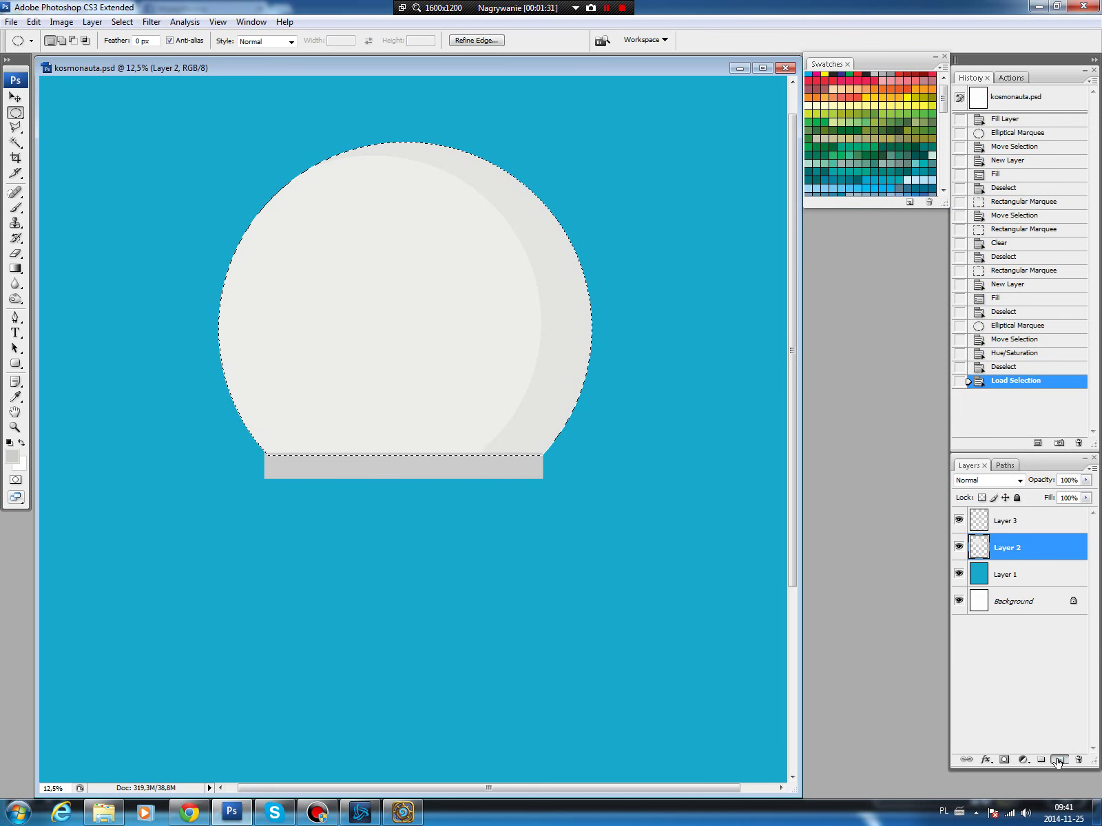
{"action": "key", "text": "b"}
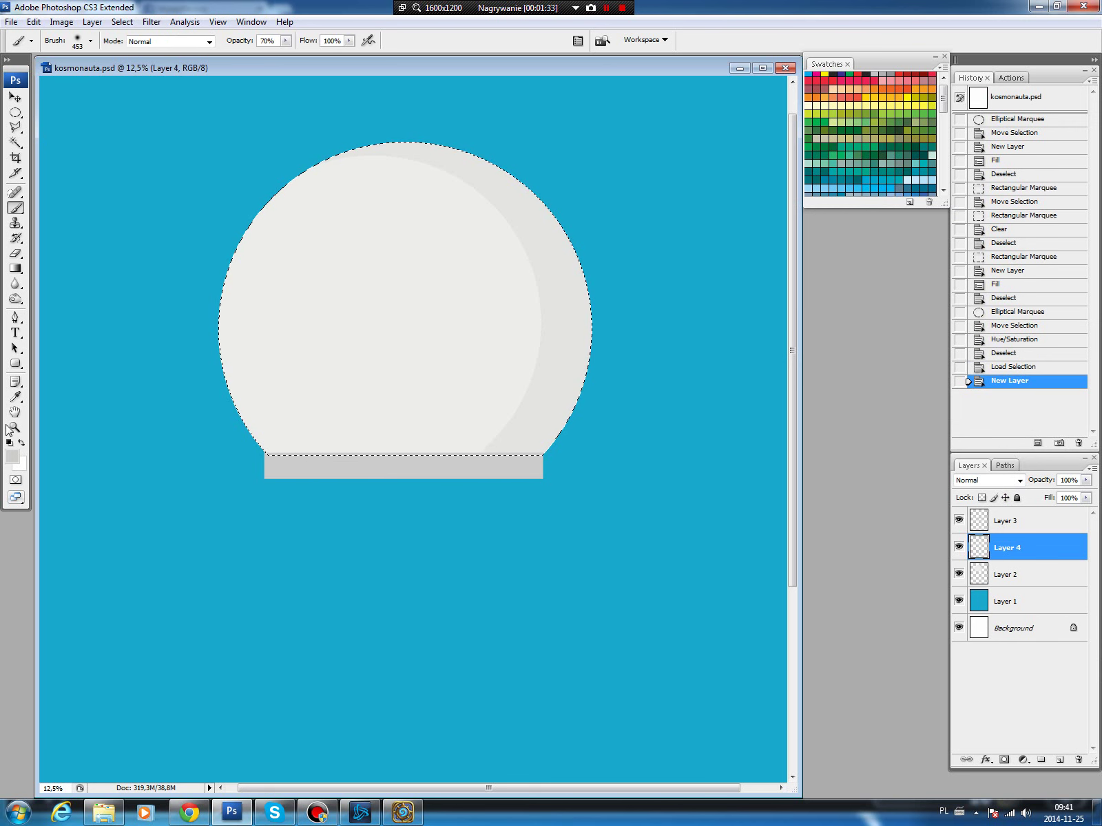
{"action": "left_click", "coordinate": [13, 459]}
{"action": "left_click", "coordinate": [380, 289]}
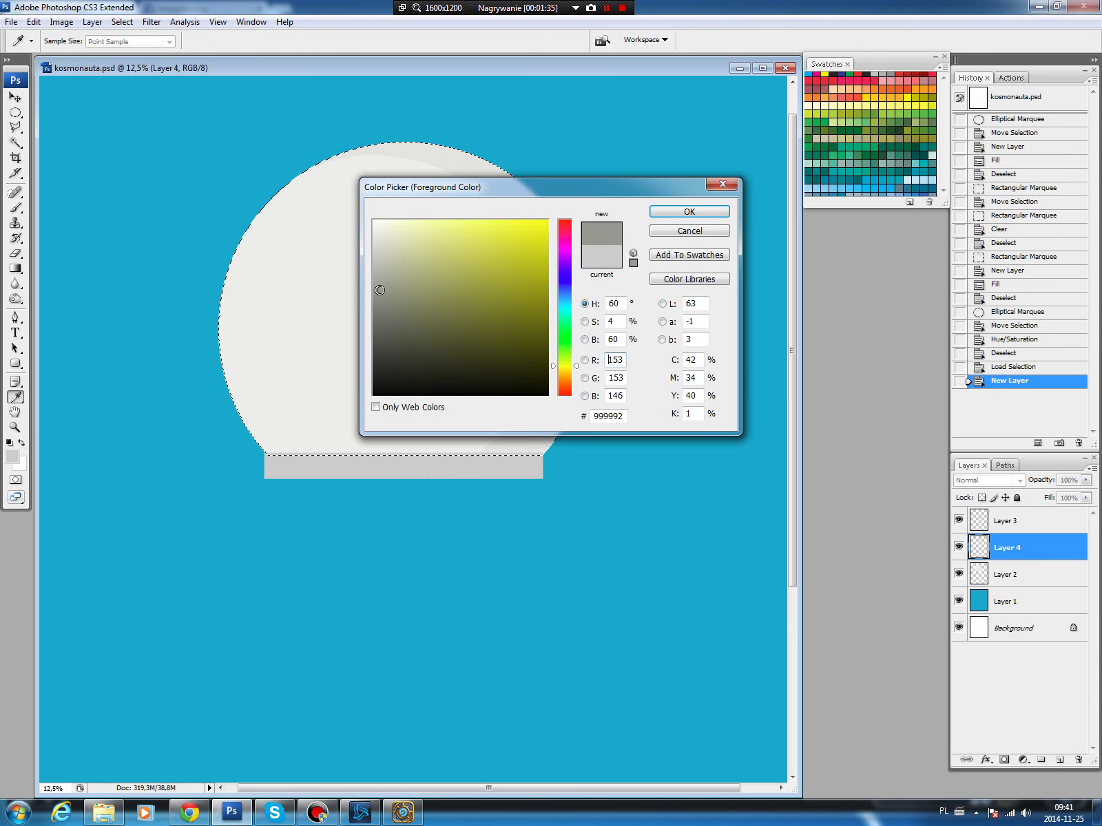
{"action": "left_click", "coordinate": [689, 211]}
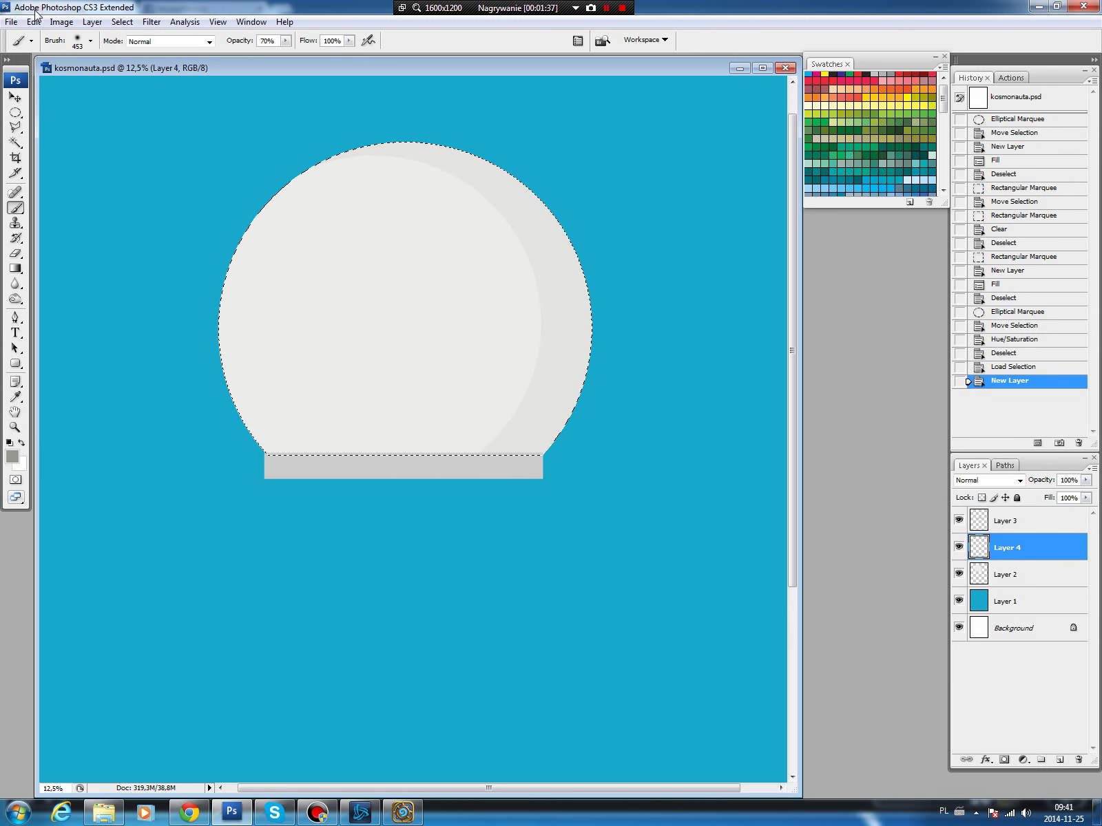
{"action": "left_click", "coordinate": [33, 21]}
{"action": "left_click", "coordinate": [50, 231]}
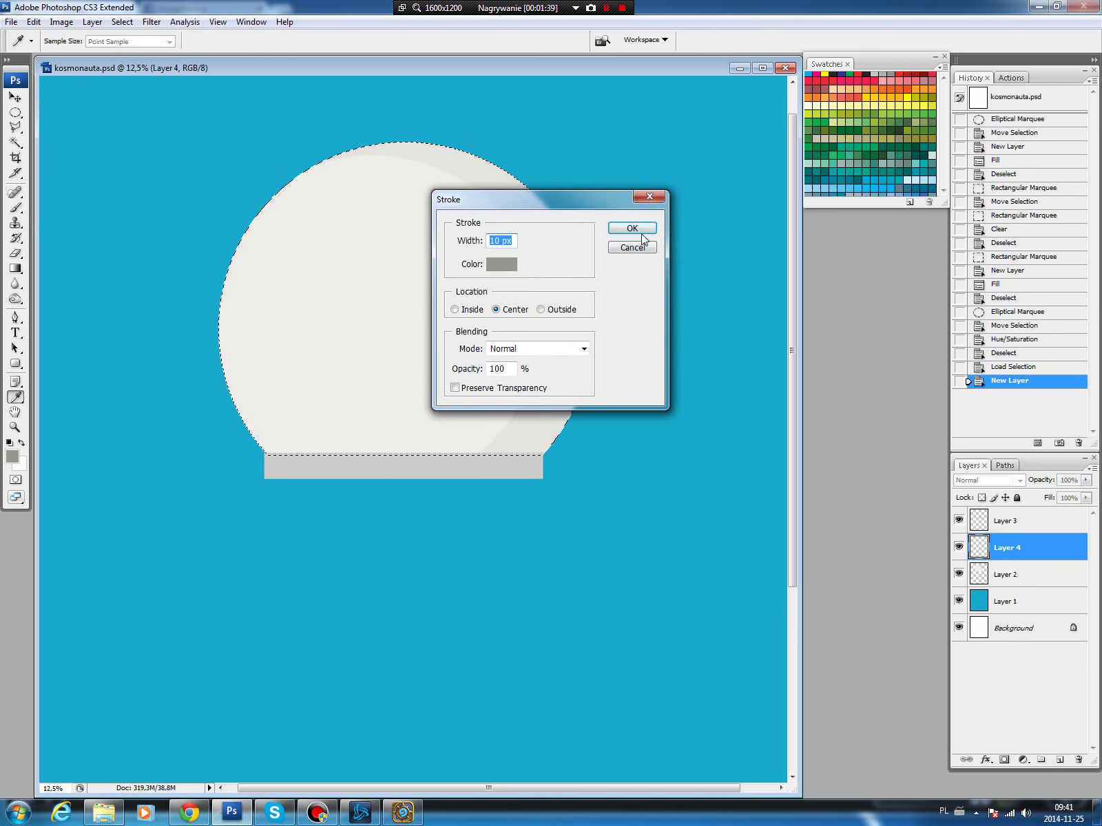
{"action": "left_click", "coordinate": [634, 227]}
{"action": "key", "text": "ctrl+d"}
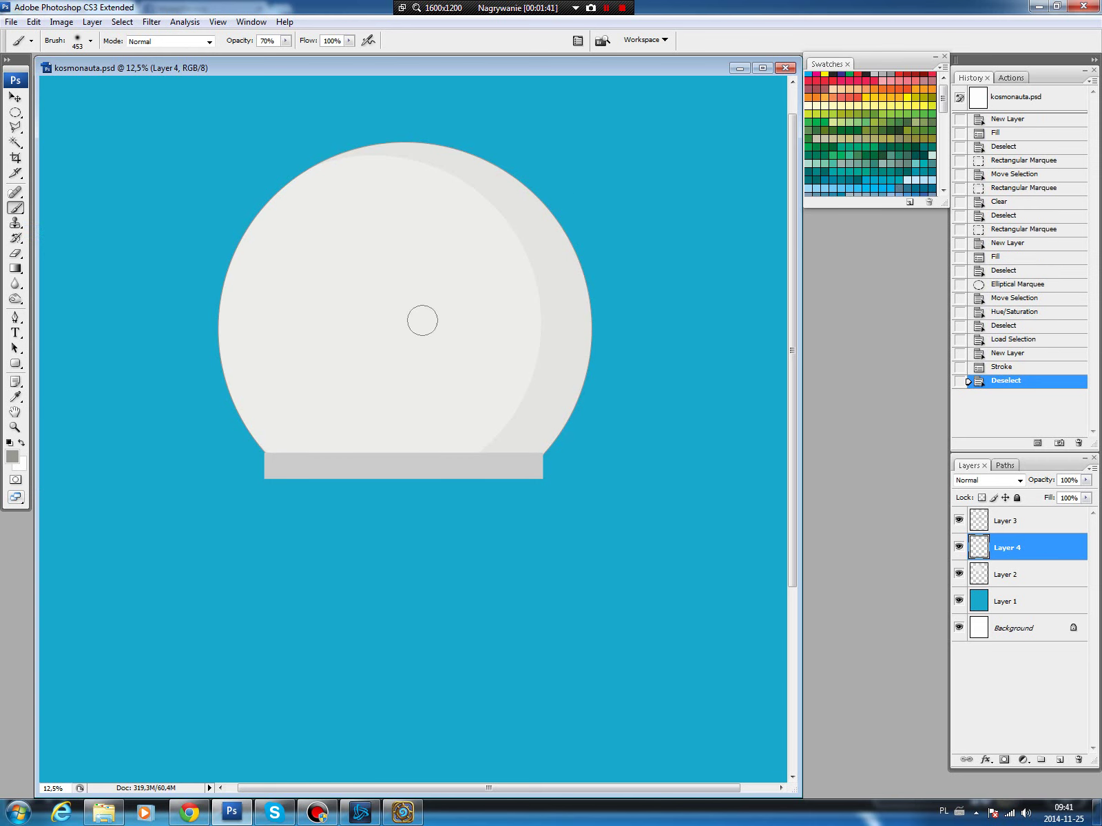
Stroke Layer 3's collar band with the same 10 px grey outline on new Layer 5.
{"action": "key", "text": "v"}
{"action": "left_click", "coordinate": [383, 464]}
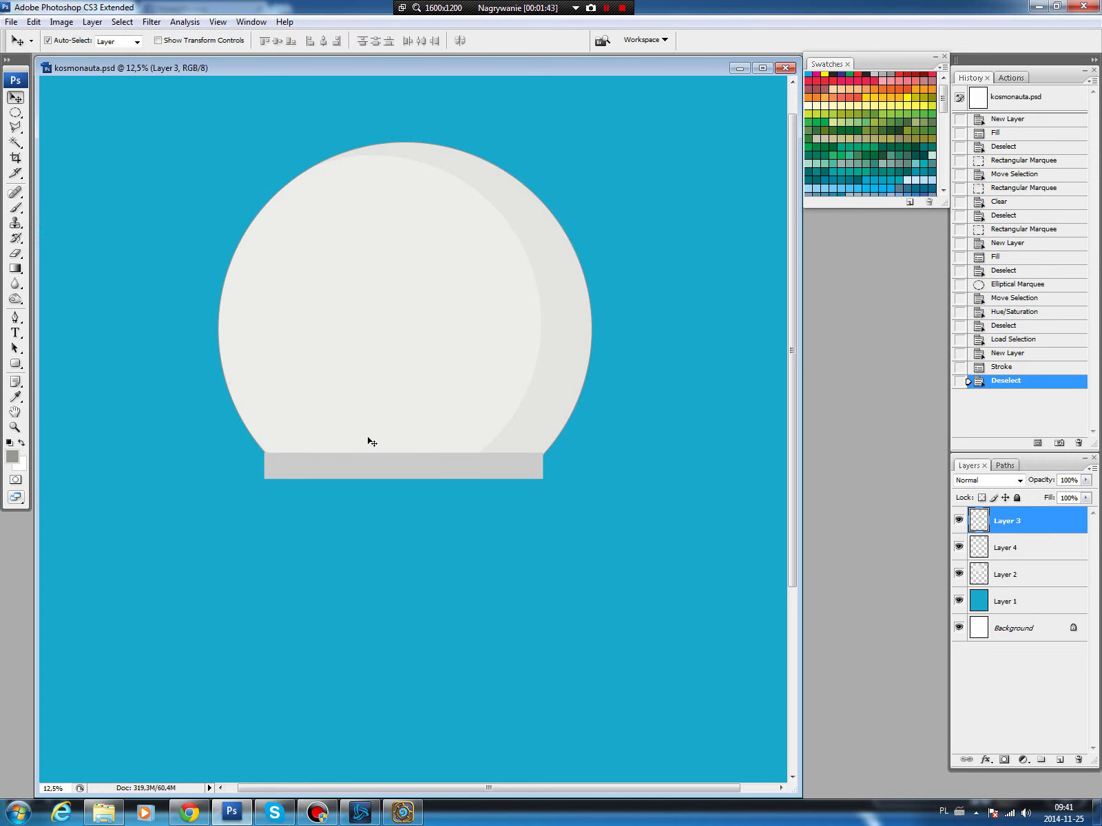
{"action": "left_click", "coordinate": [978, 521], "text": "ctrl"}
{"action": "left_click", "coordinate": [1060, 759]}
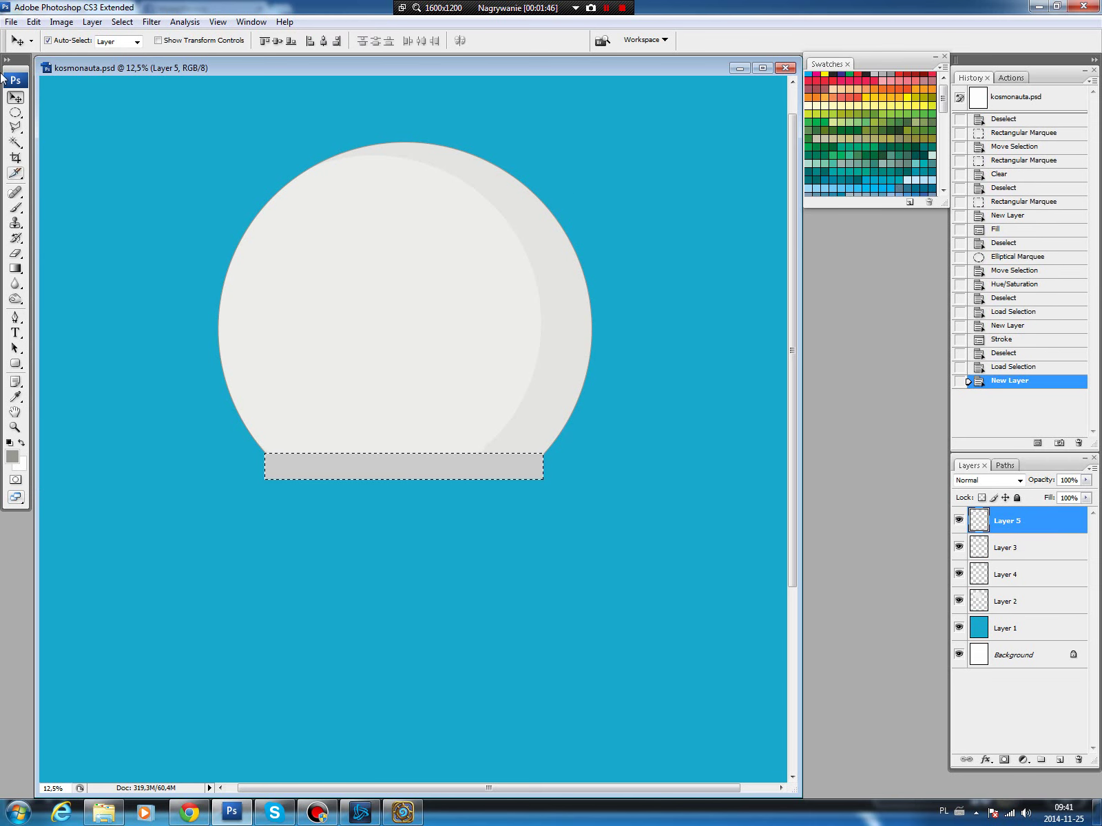
{"action": "left_click", "coordinate": [33, 21]}
{"action": "left_click", "coordinate": [52, 229]}
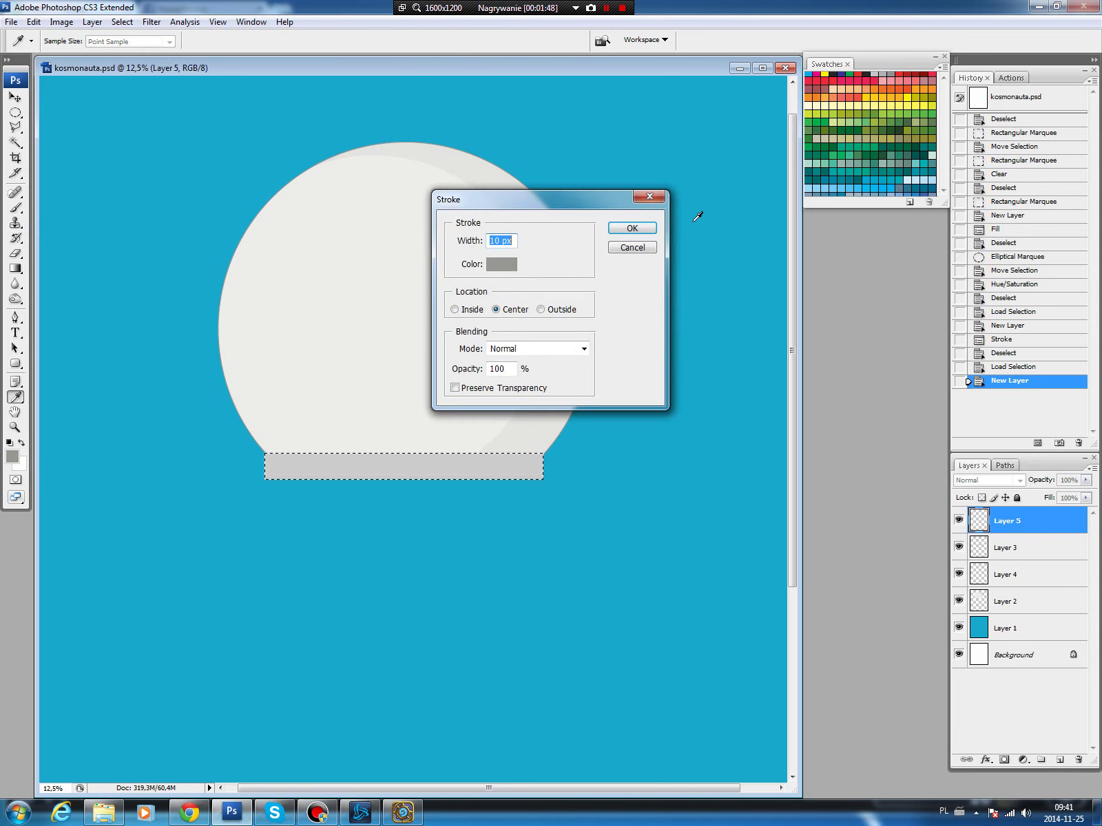
{"action": "left_click", "coordinate": [632, 227]}
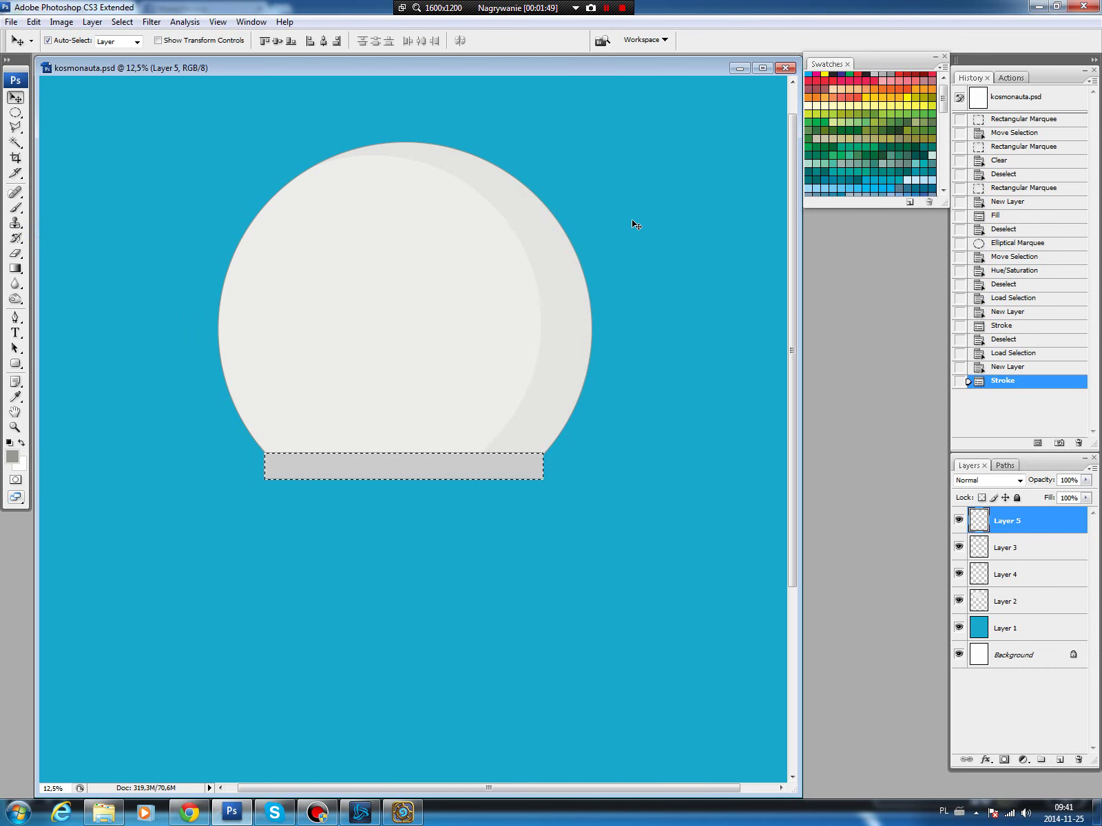
{"action": "key", "text": "ctrl+d"}
{"action": "left_click", "coordinate": [402, 468]}
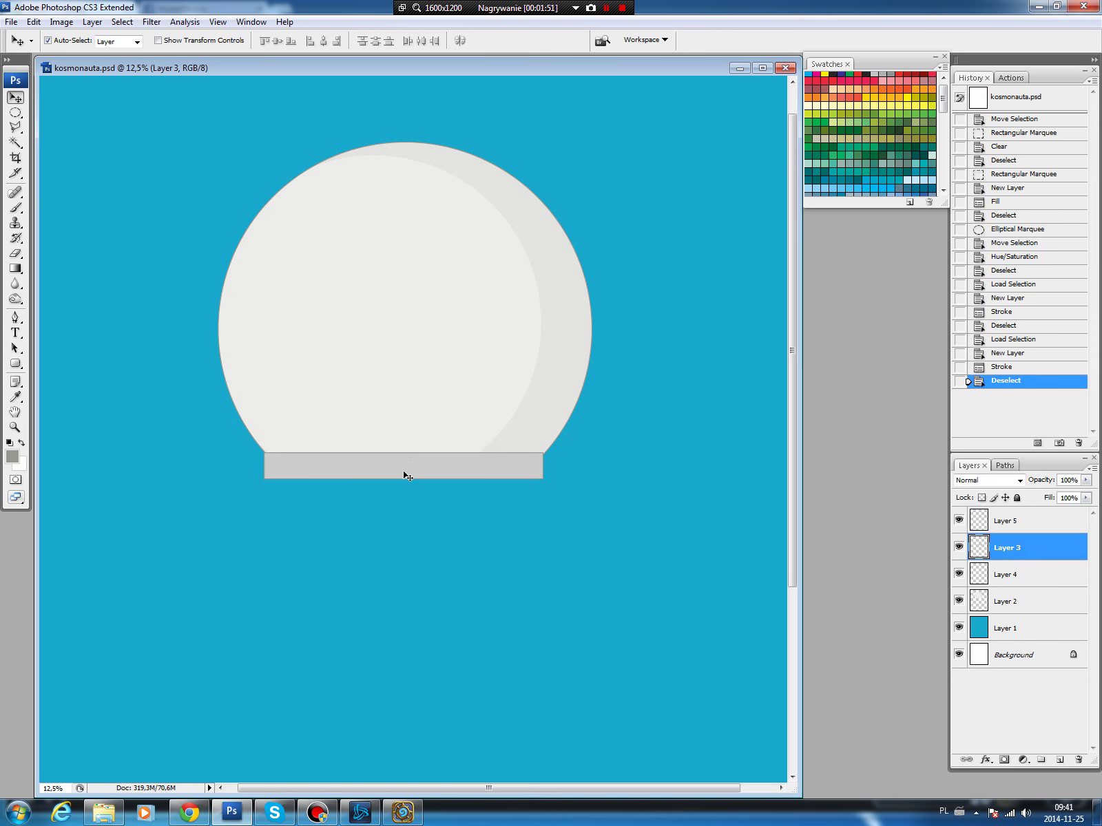
Select the collar band on Layer 3 and slightly raise its Lightness with Hue/Saturation.
{"action": "left_click", "coordinate": [15, 112]}
{"action": "left_click", "coordinate": [54, 112]}
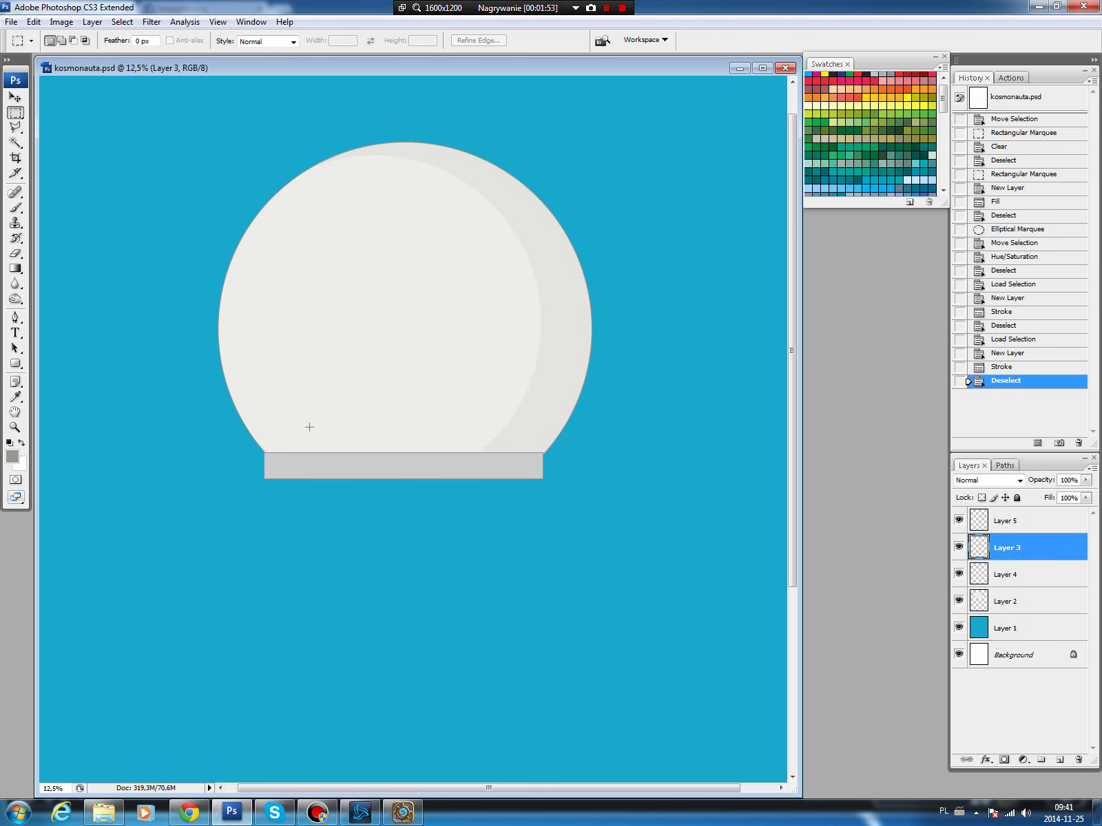
{"action": "left_click_drag", "start_coordinate": [421, 451], "coordinate": [588, 469]}
{"action": "key", "text": "ctrl+u"}
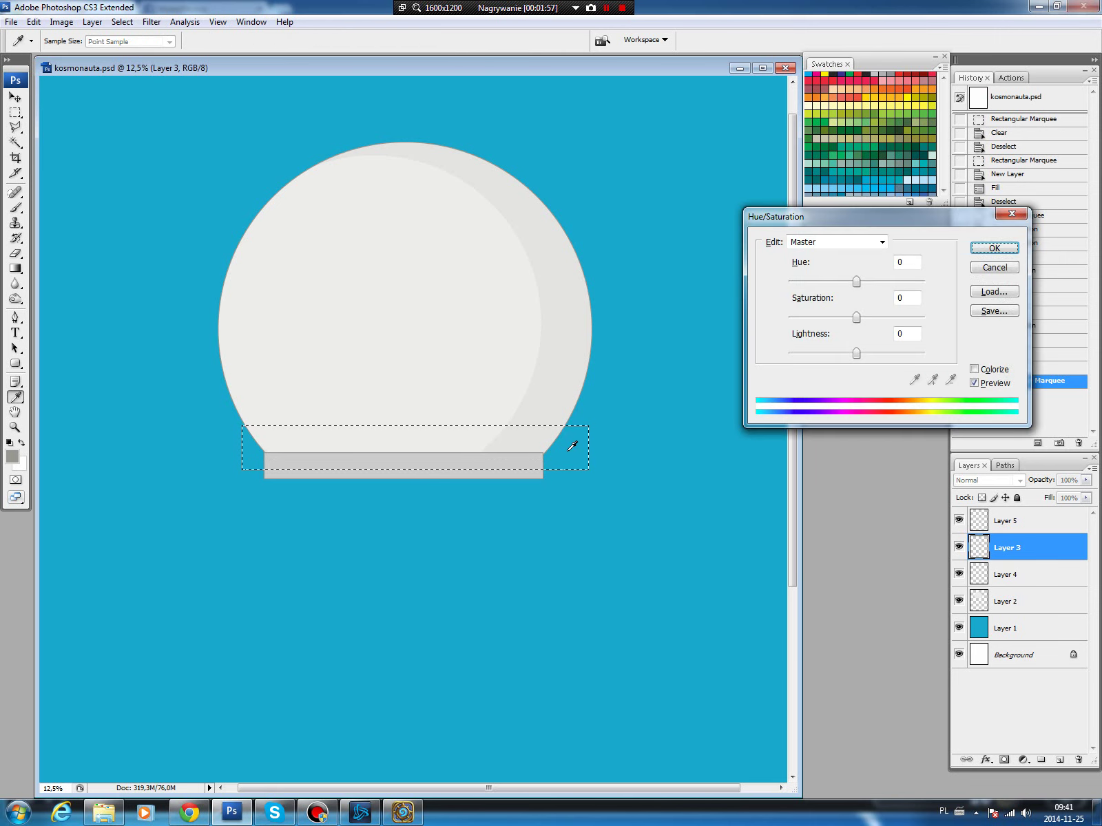
{"action": "left_click_drag", "start_coordinate": [856, 353], "coordinate": [862, 352]}
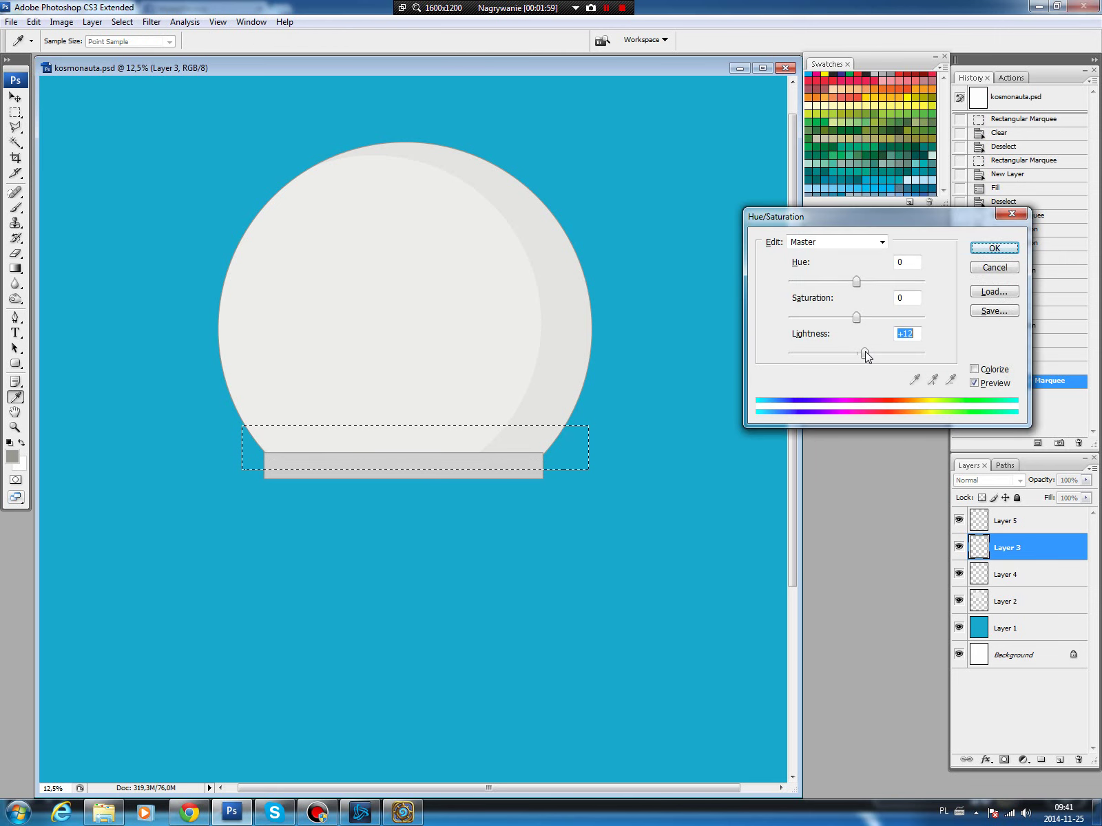
{"action": "left_click", "coordinate": [992, 248]}
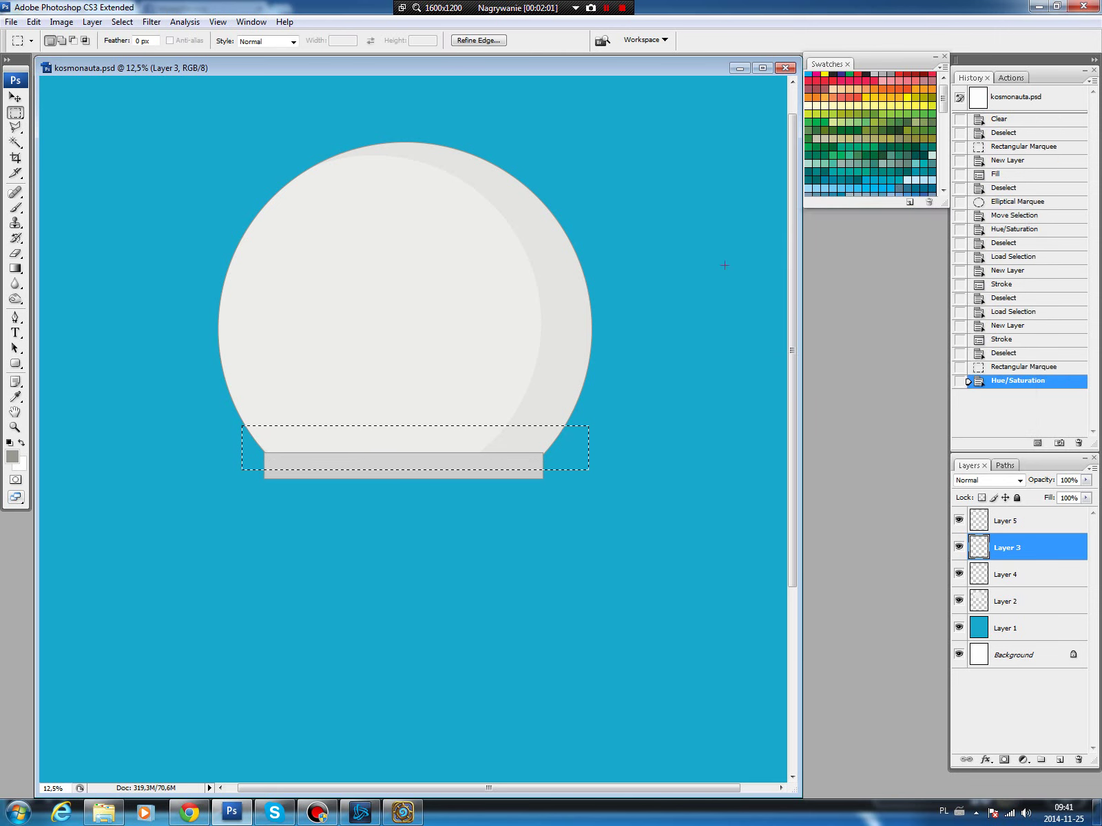
{"action": "key", "text": "ctrl+d"}
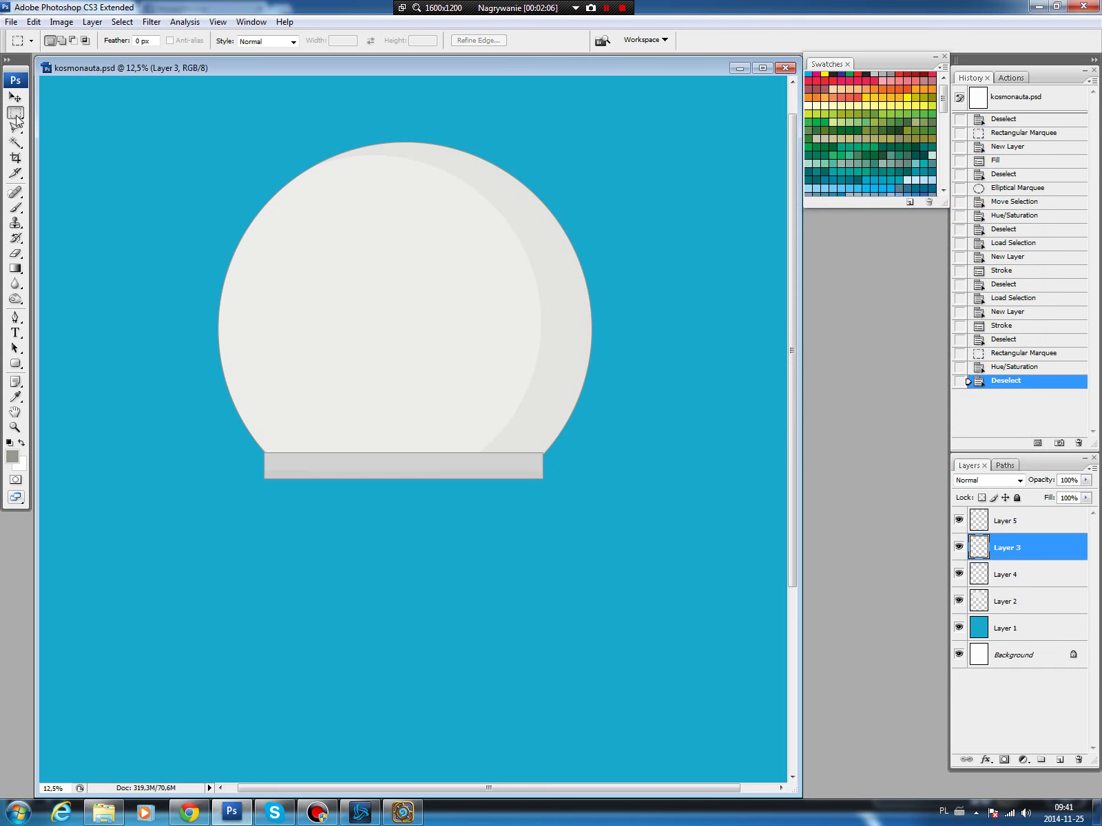
Select an oval inside the helmet and delete it from Layer 2 to open the visor.
{"action": "right_click", "coordinate": [15, 114]}
{"action": "left_click", "coordinate": [69, 126]}
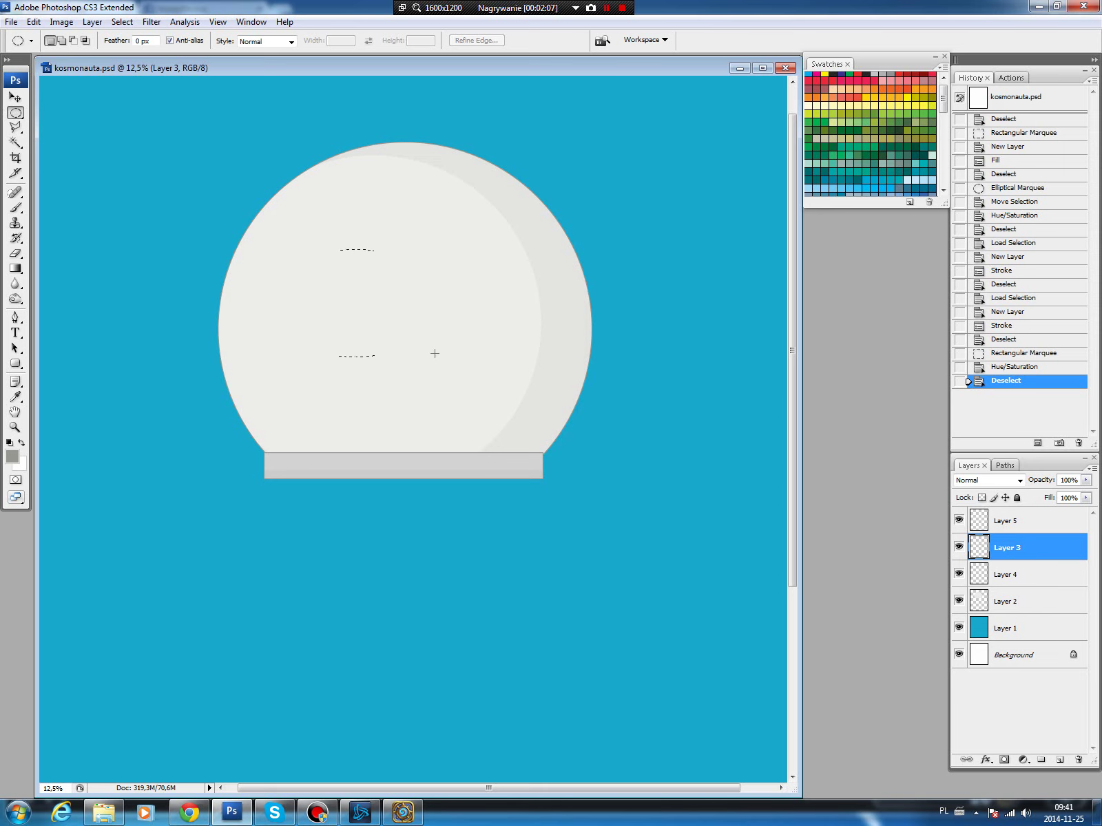
{"action": "left_click_drag", "start_coordinate": [435, 353], "coordinate": [538, 427]}
{"action": "left_click_drag", "start_coordinate": [538, 427], "coordinate": [535, 437]}
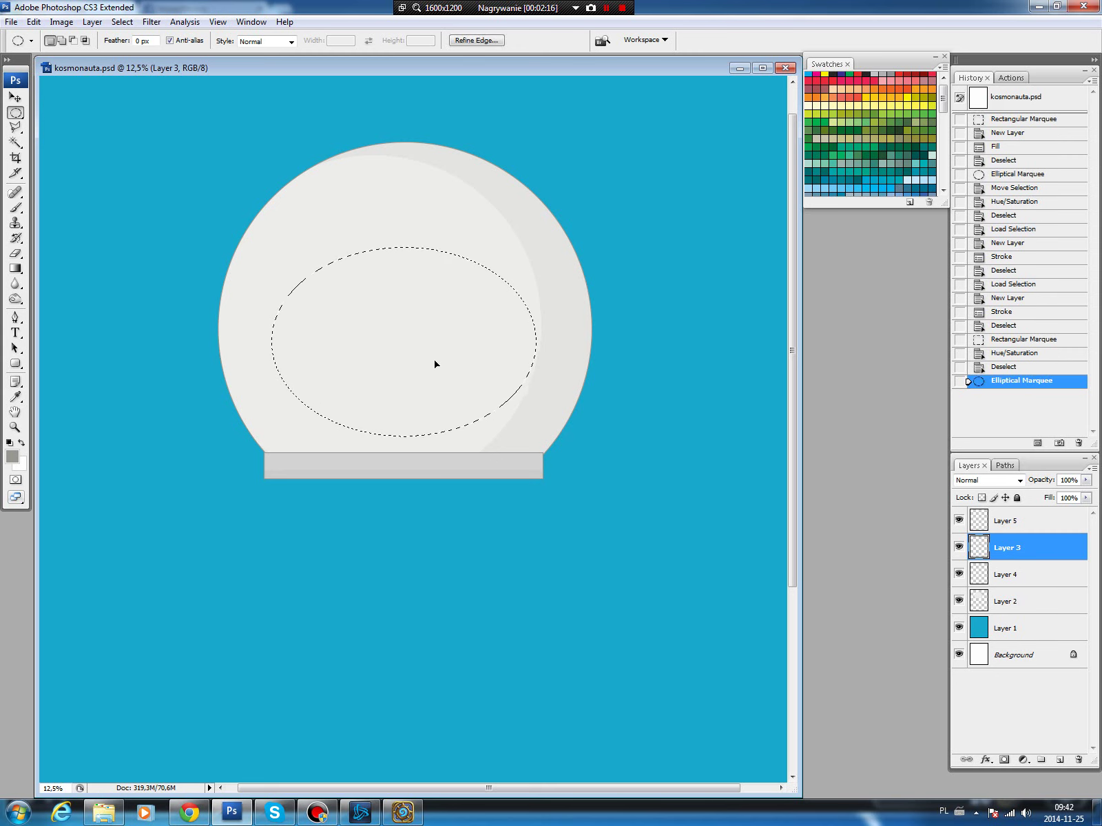
{"action": "left_click_drag", "start_coordinate": [434, 364], "coordinate": [436, 364]}
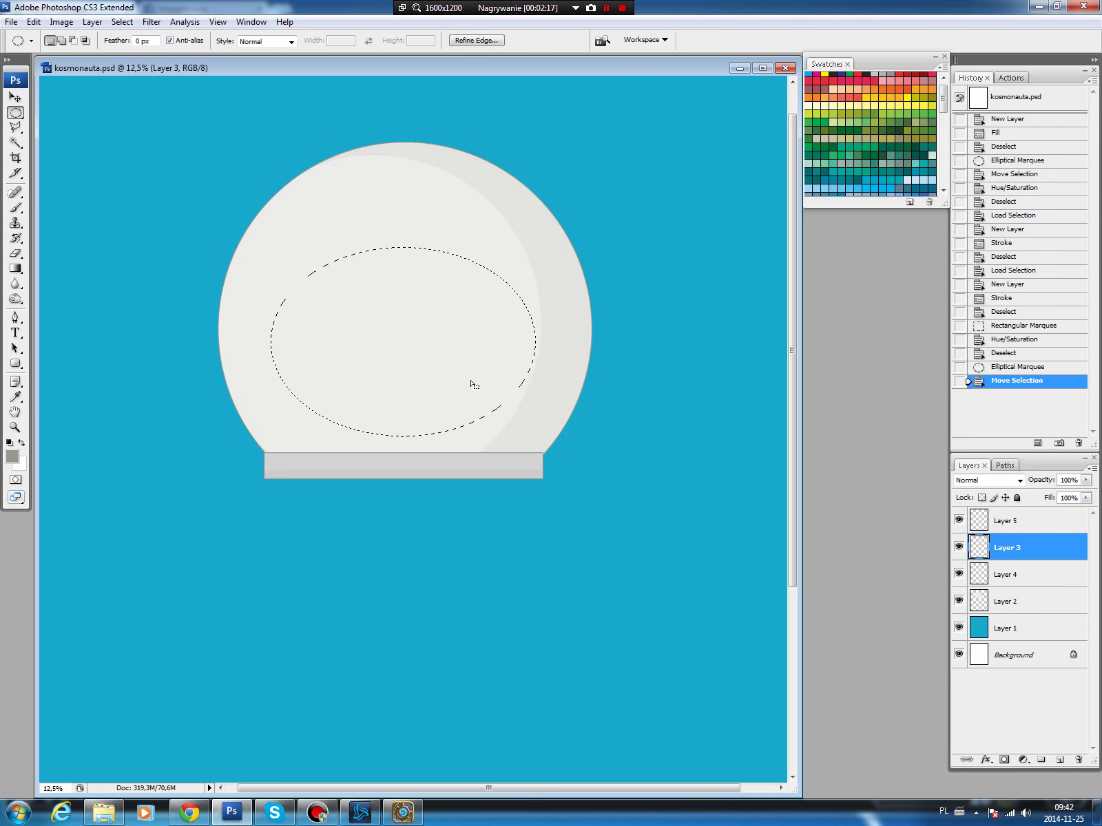
{"action": "left_click", "coordinate": [1046, 603]}
{"action": "key", "text": "Delete"}
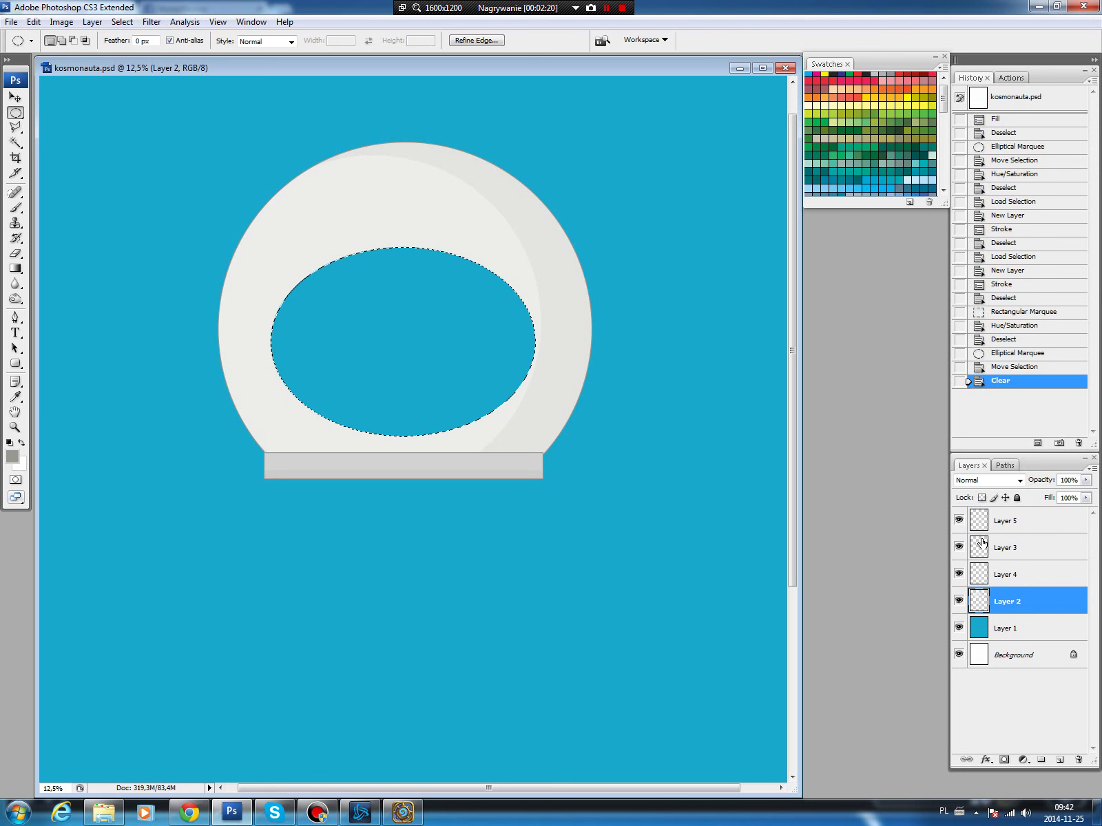
Outline the oval opening with a 10 px grey stroke on new Layer 6.
{"action": "left_click", "coordinate": [1059, 759]}
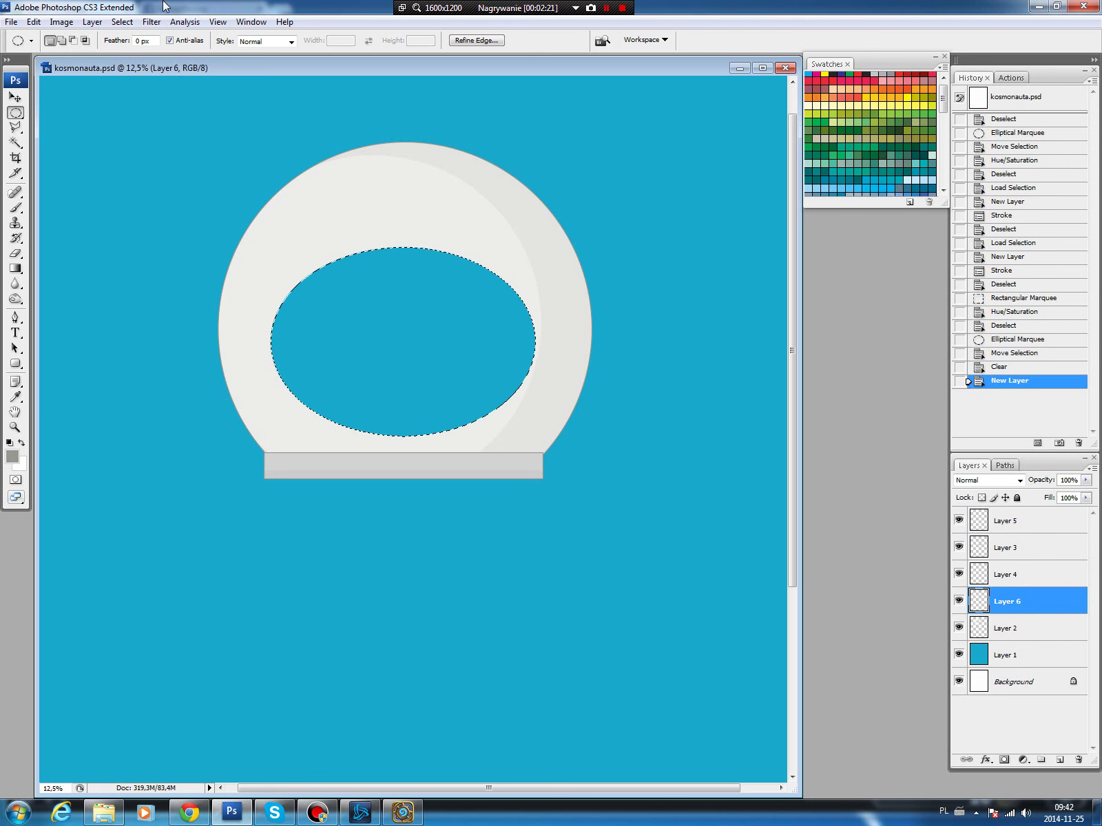
{"action": "left_click", "coordinate": [33, 22]}
{"action": "left_click", "coordinate": [50, 232]}
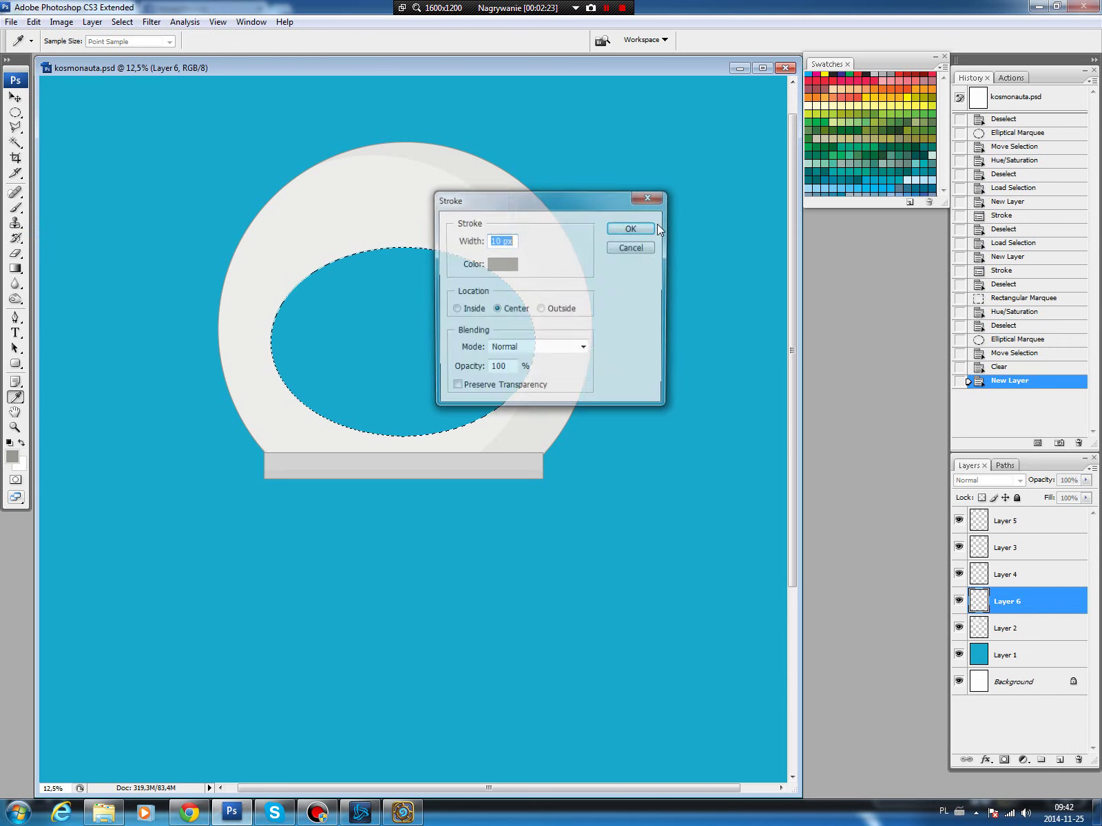
{"action": "left_click", "coordinate": [644, 227]}
{"action": "key", "text": "m"}
{"action": "key", "text": "ctrl+d"}
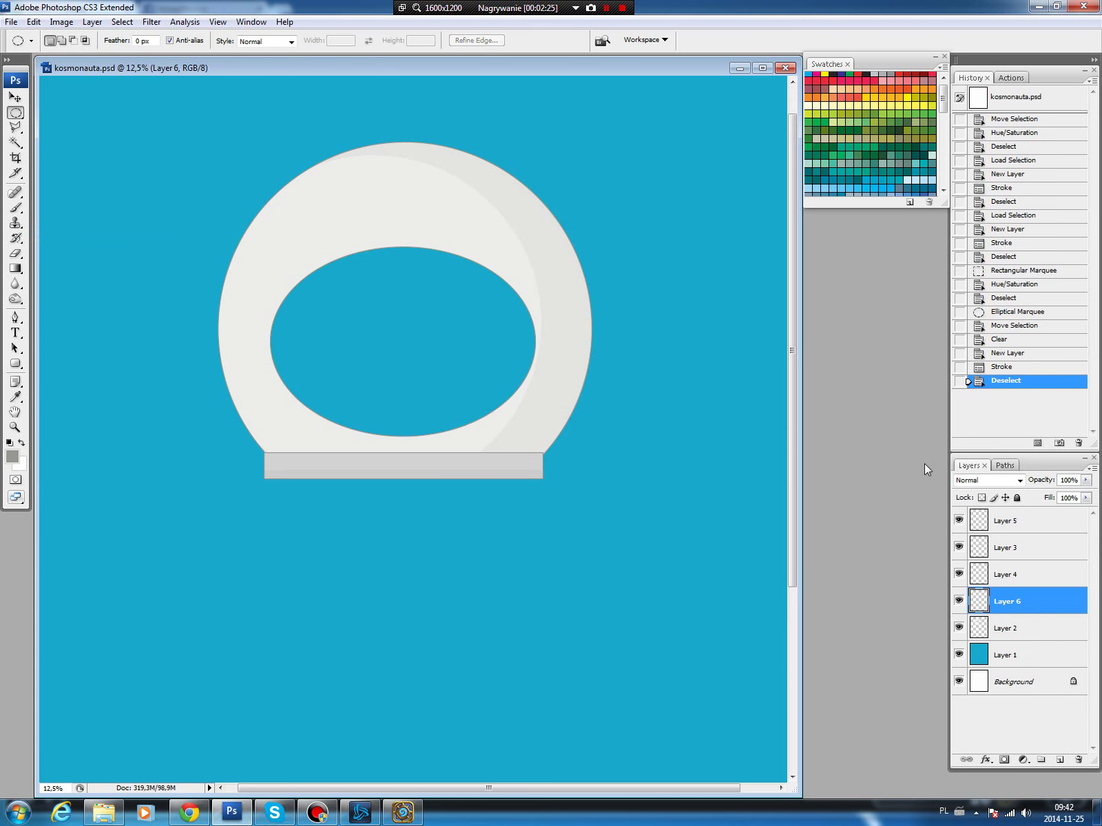
{"action": "left_click", "coordinate": [1043, 659]}
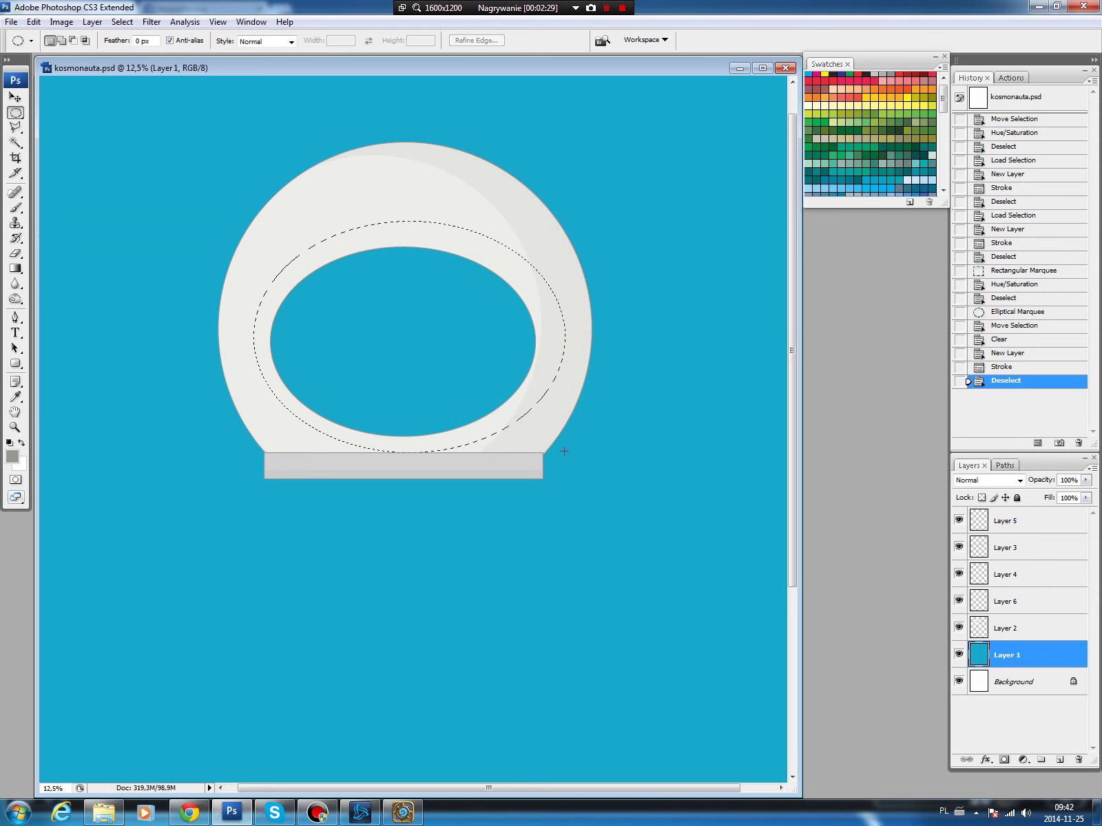
Fill a larger oval behind the opening with peach skin colour on new Layer 7.
{"action": "left_click_drag", "start_coordinate": [543, 441], "coordinate": [564, 452]}
{"action": "left_click", "coordinate": [1062, 763]}
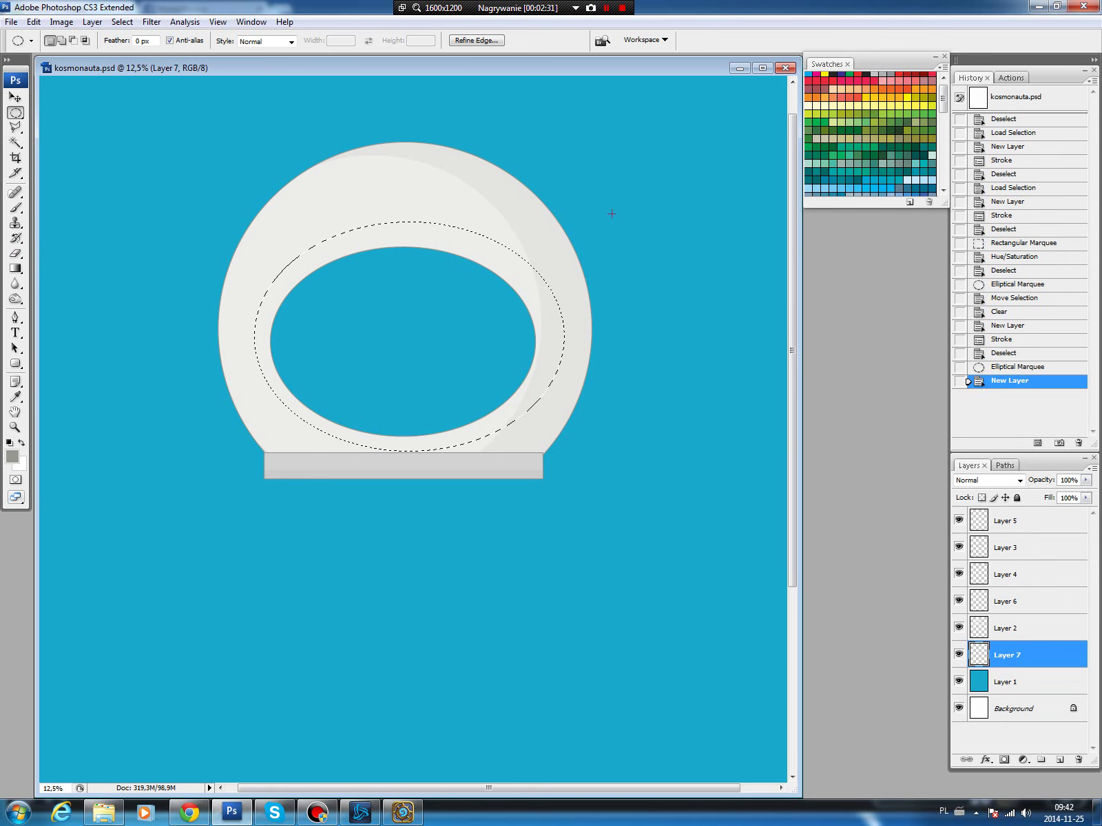
{"action": "key", "text": "b"}
{"action": "left_click", "coordinate": [833, 88]}
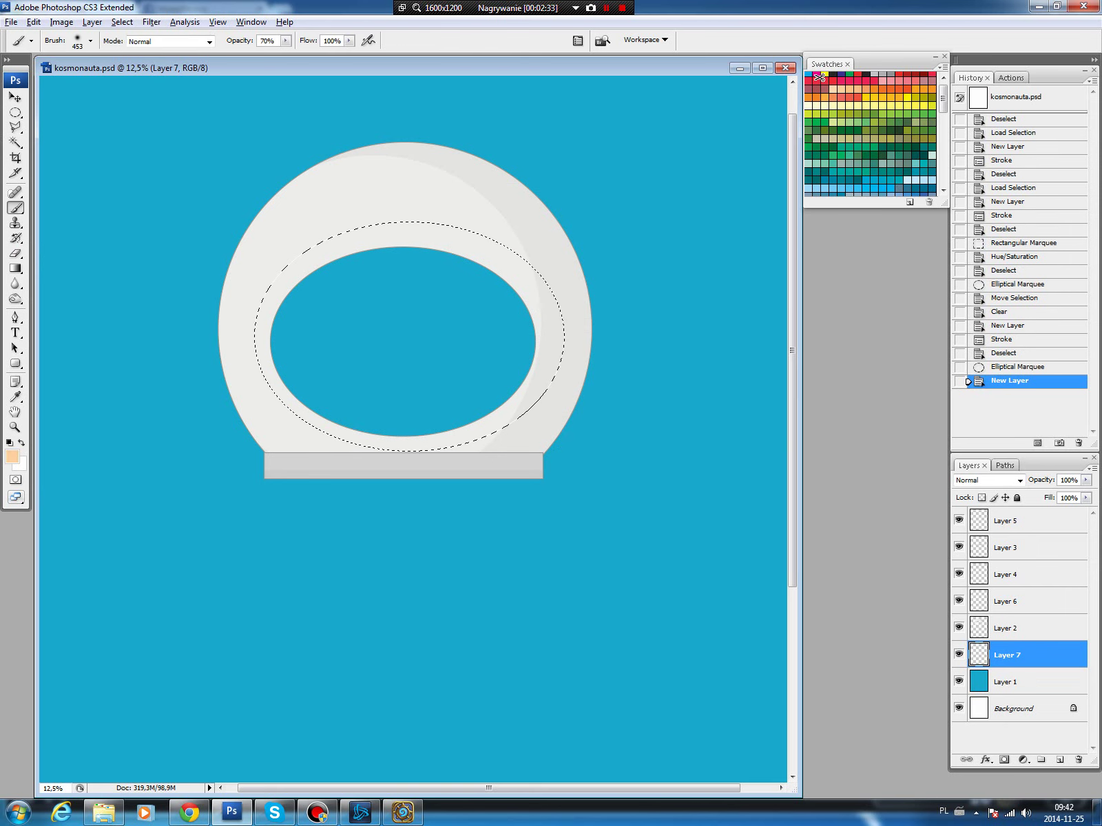
{"action": "key", "text": "alt+BackSpace"}
{"action": "key", "text": "ctrl+d"}
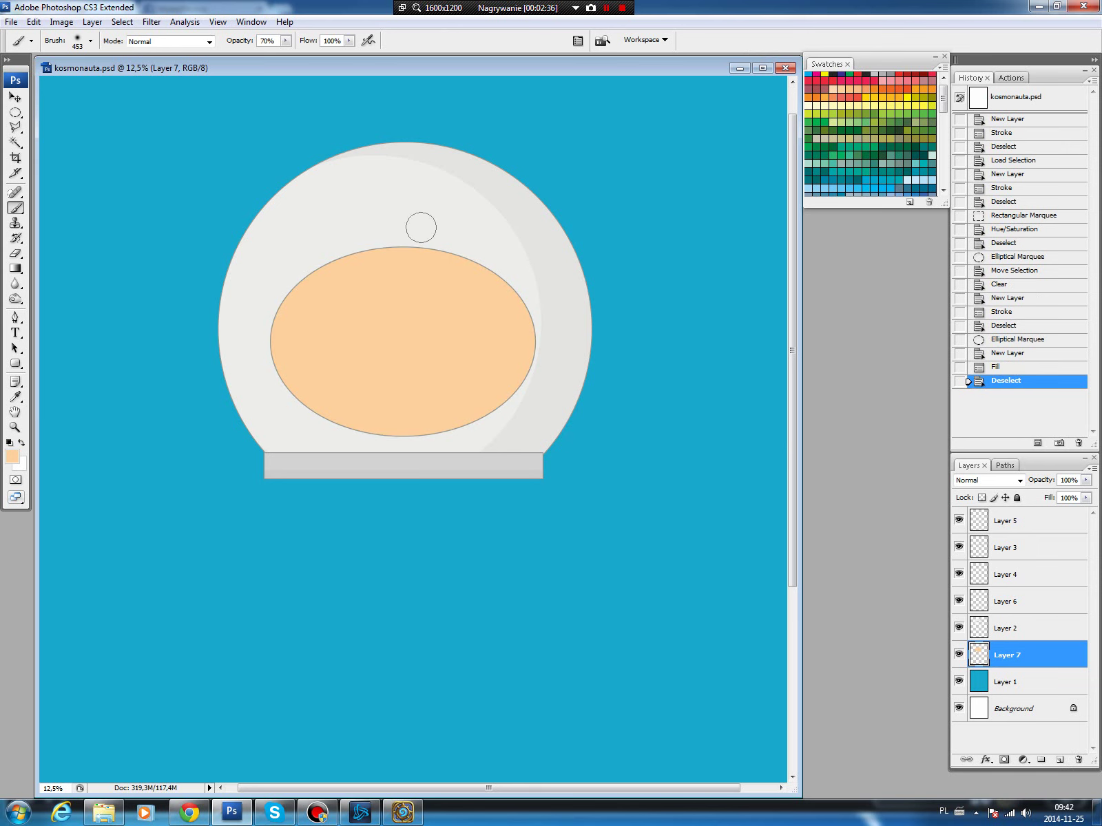
Darken the face outside an inverted lower-face ellipse with Hue/Saturation Lightness -4.
{"action": "key", "text": "m"}
{"action": "mouse_move", "coordinate": [472, 398]}
{"action": "left_mouse_down"}
{"action": "mouse_move", "coordinate": [524, 435]}
{"action": "mouse_move", "coordinate": [517, 471]}
{"action": "left_mouse_up"}
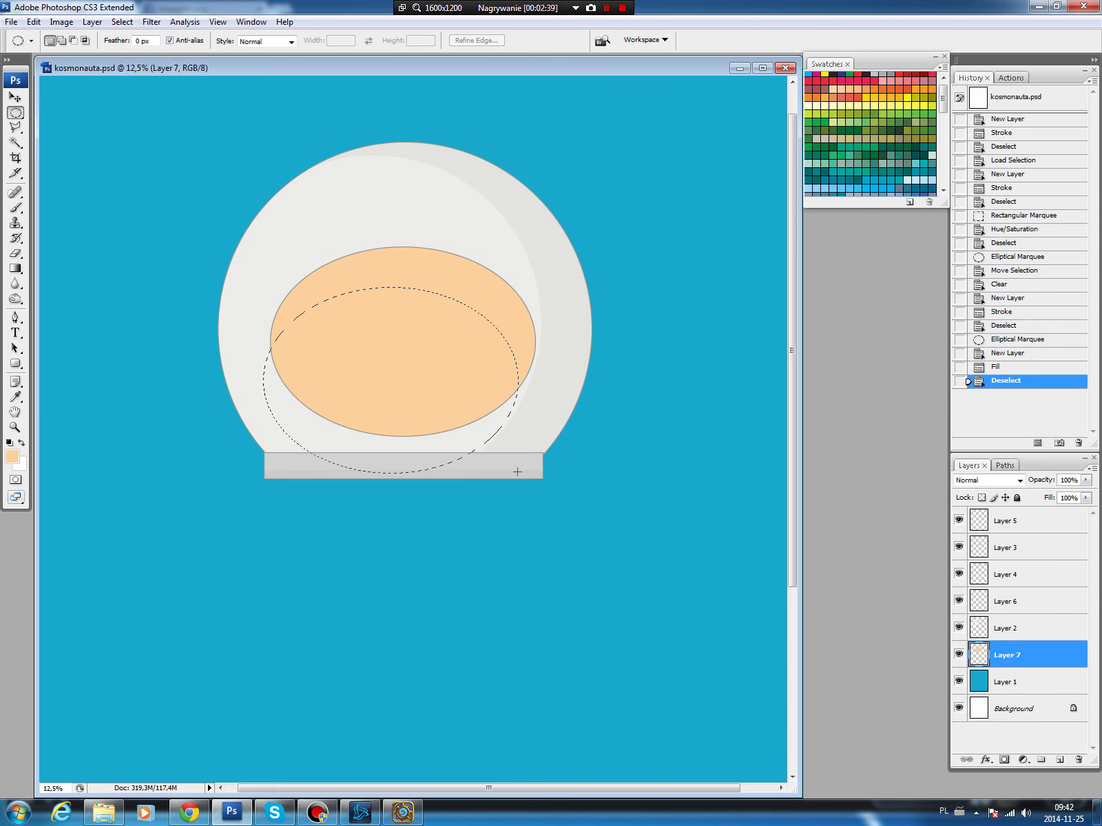
{"action": "left_click", "coordinate": [122, 21]}
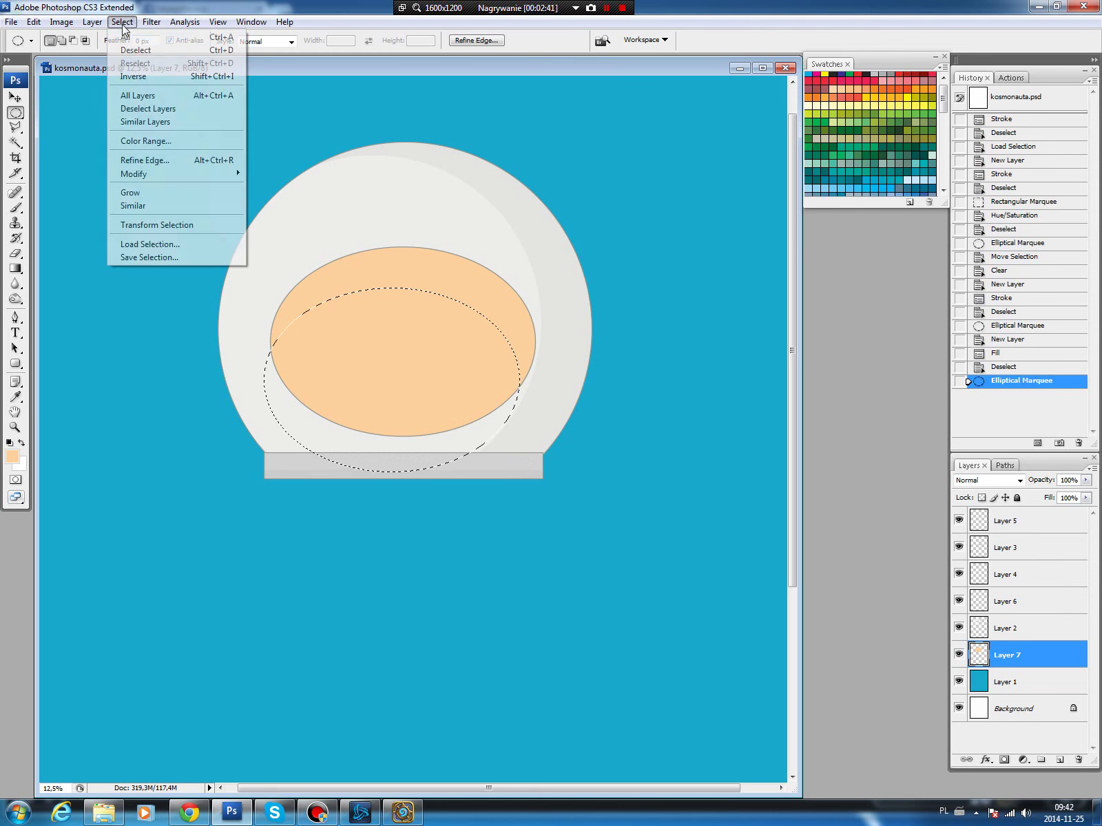
{"action": "left_click", "coordinate": [130, 77]}
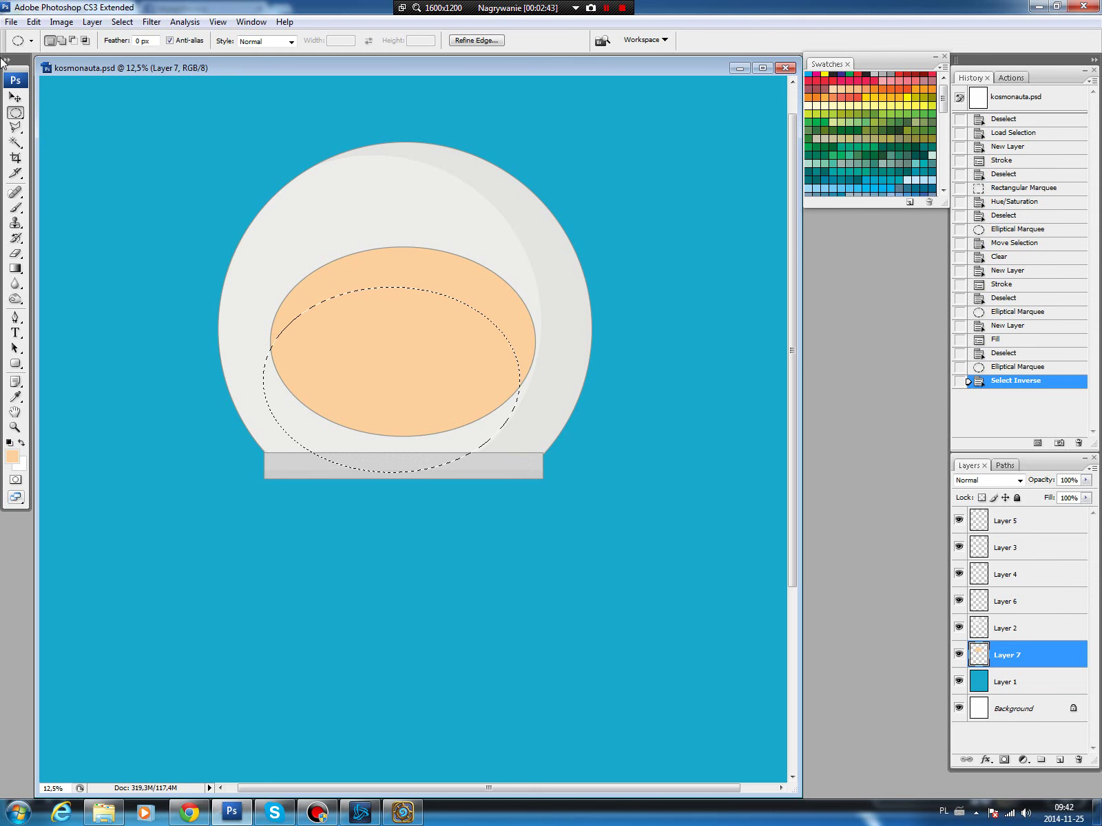
{"action": "key", "text": "ctrl+u"}
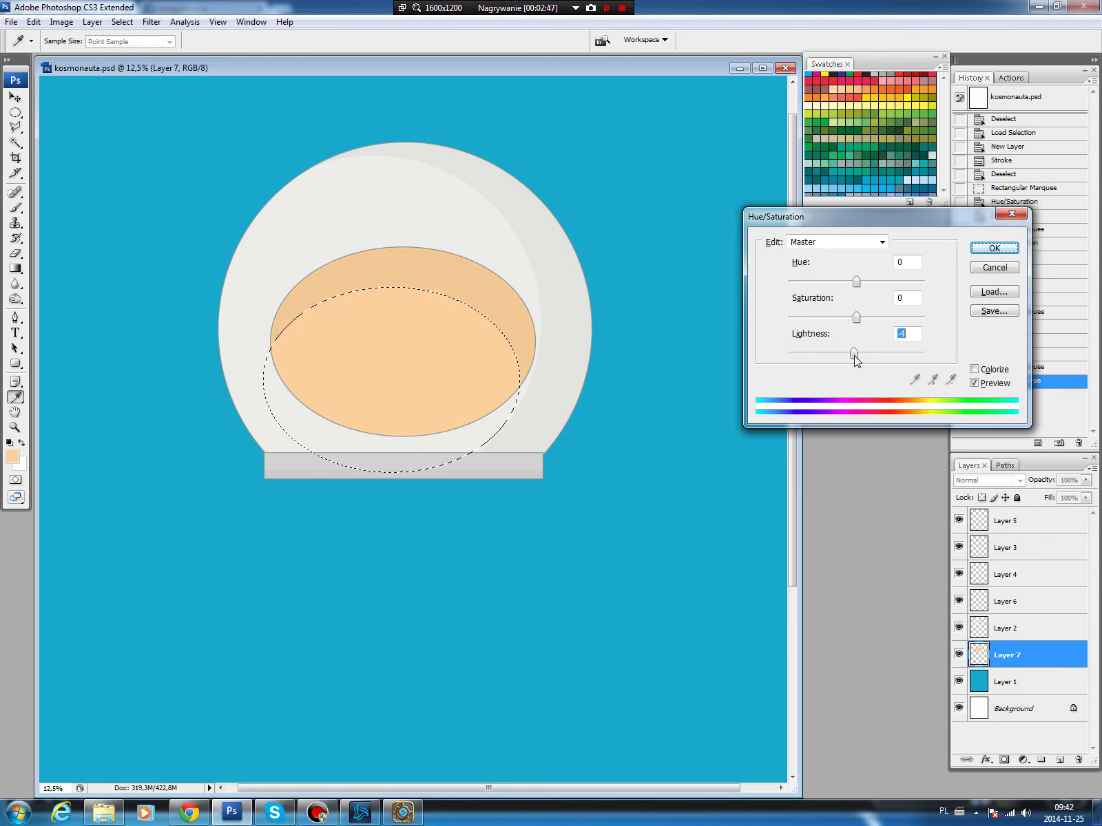
{"action": "left_click", "coordinate": [994, 248]}
{"action": "key", "text": "m"}
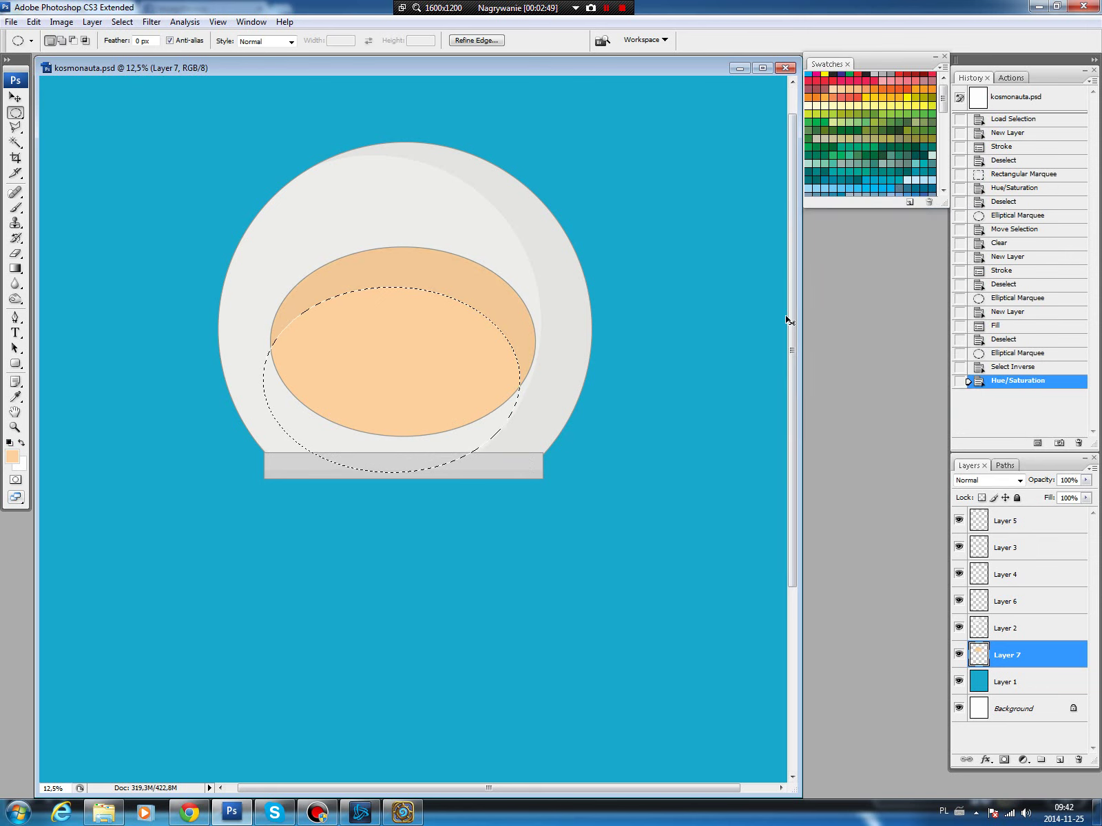
{"action": "key", "text": "ctrl+d"}
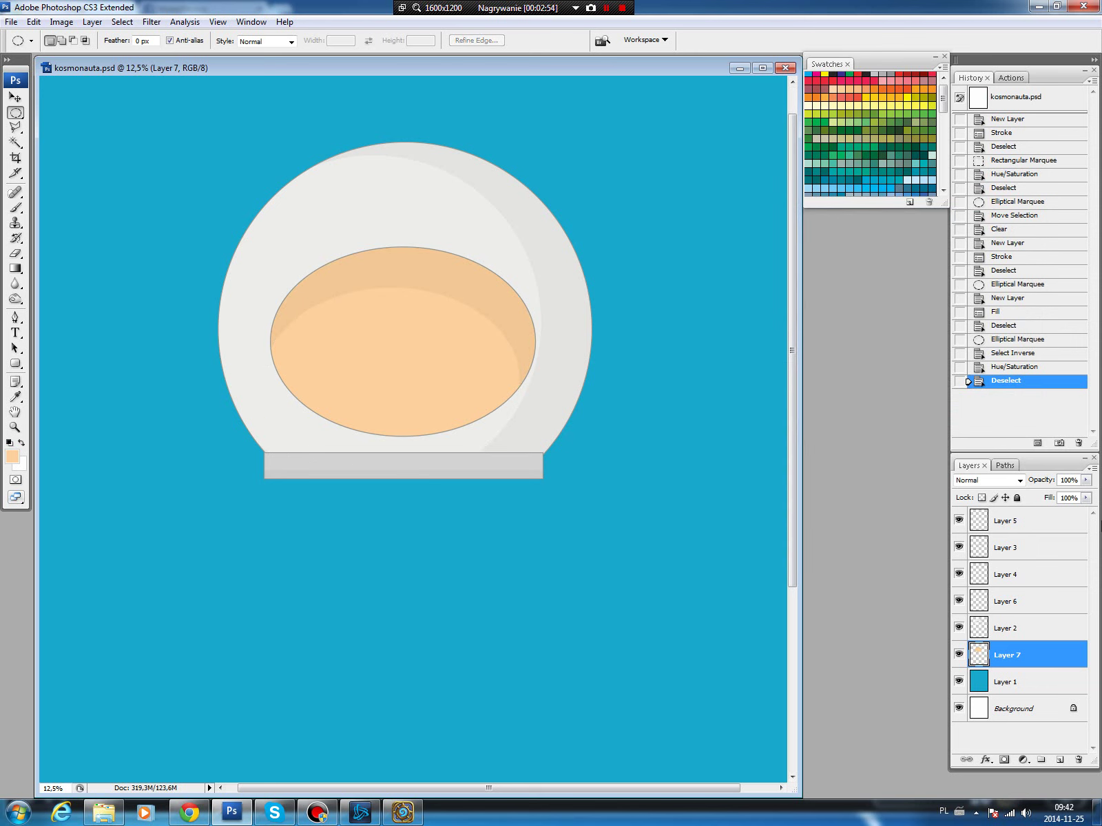
Link Layers 5, 3, 4, 6 and 2 and gather them into Group 1.
{"action": "left_click", "coordinate": [1021, 626]}
{"action": "left_click", "coordinate": [1024, 524], "text": "shift"}
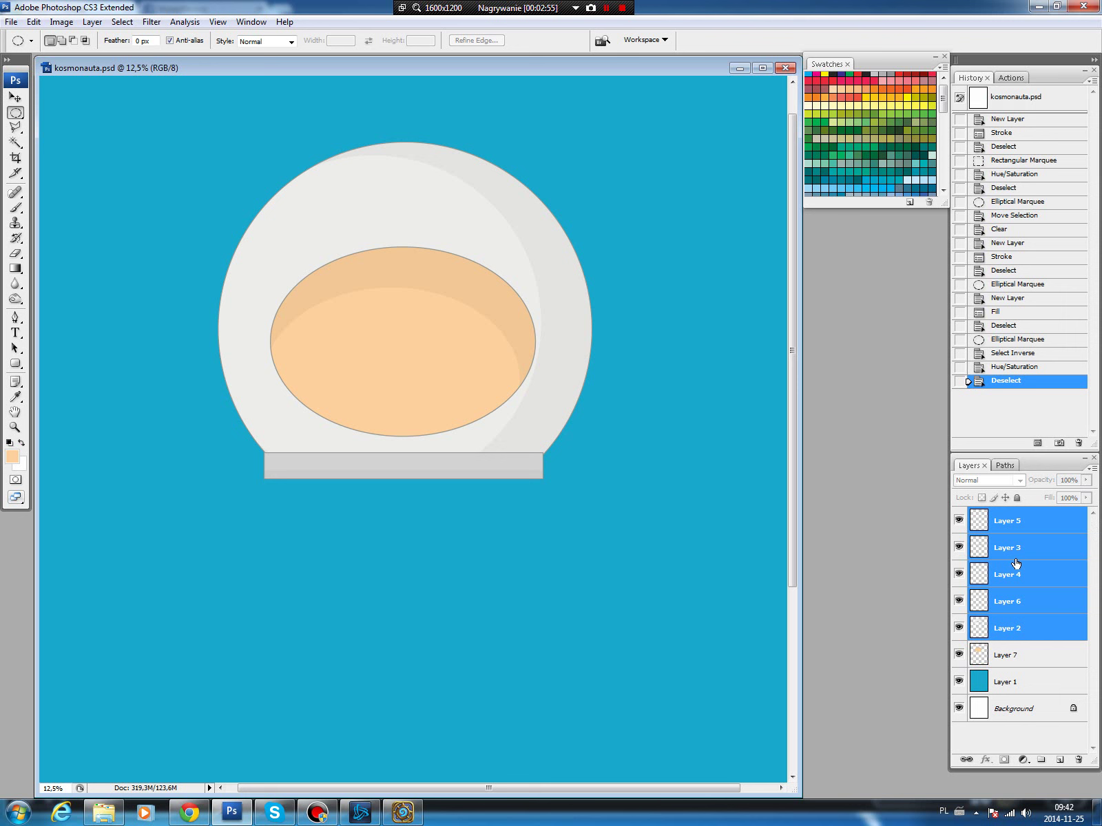
{"action": "left_click", "coordinate": [967, 759]}
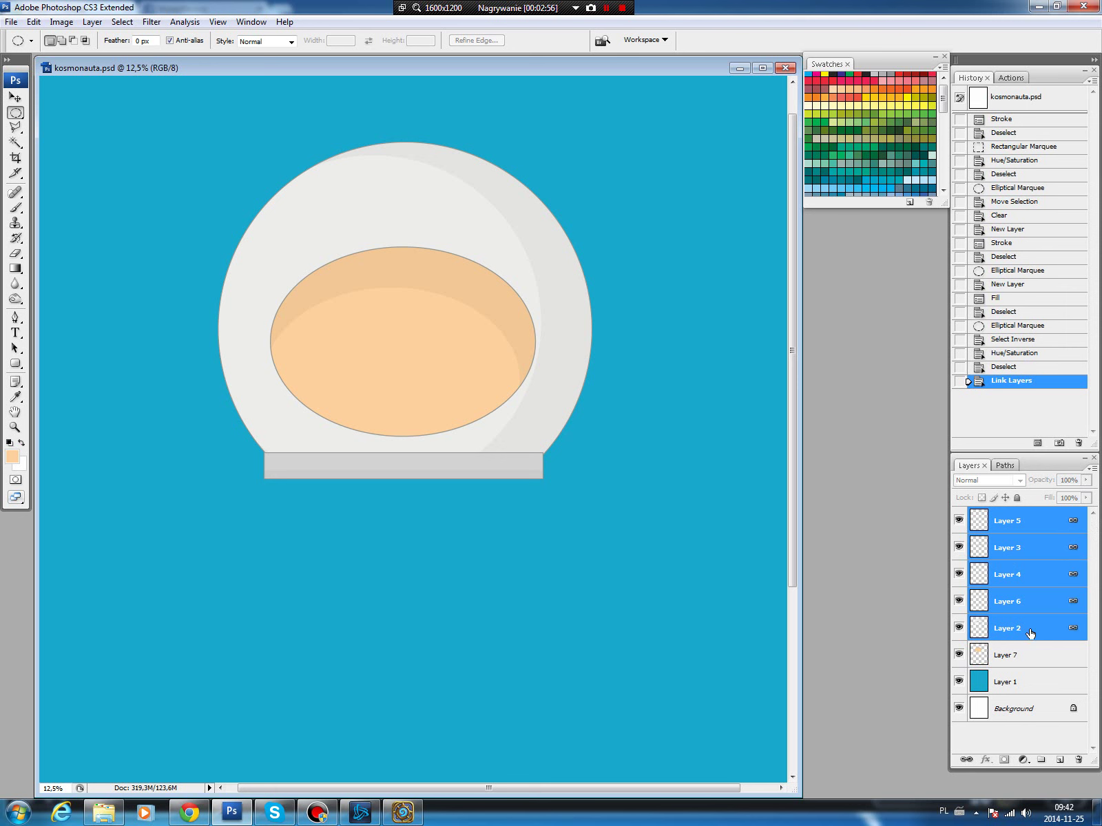
{"action": "left_click", "coordinate": [1040, 760]}
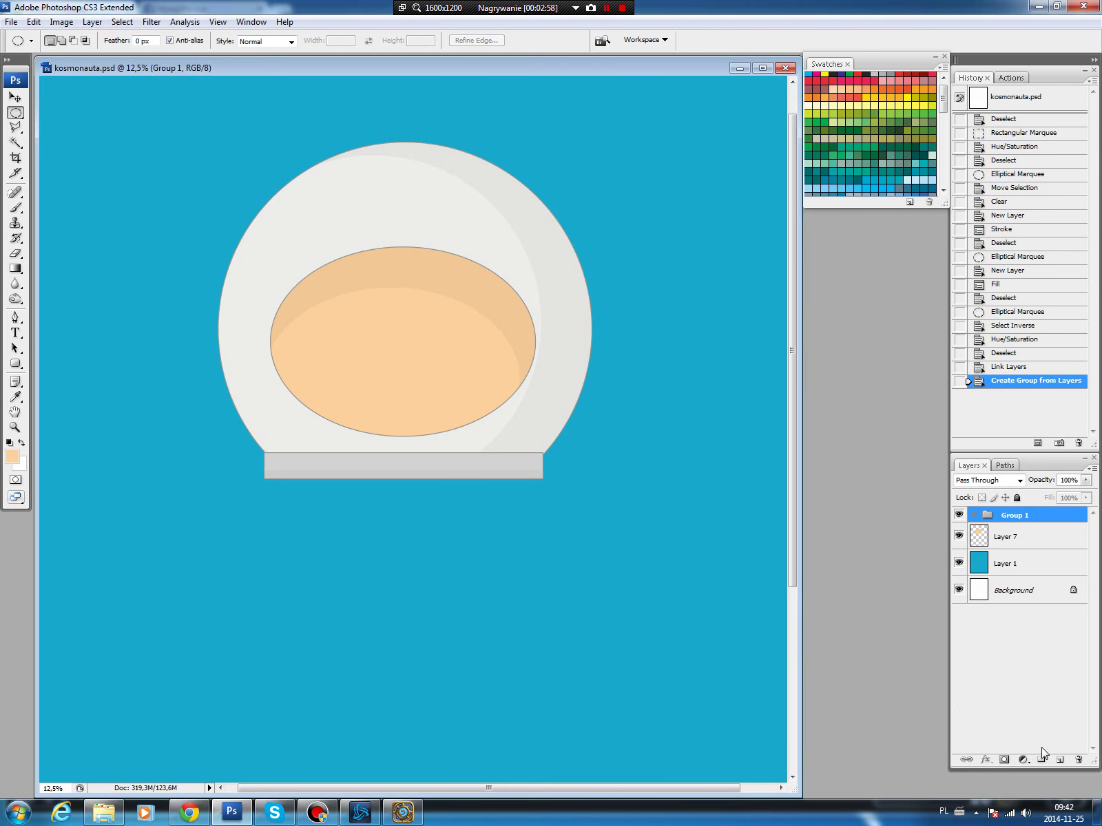
{"action": "left_click", "coordinate": [973, 516]}
{"action": "left_click", "coordinate": [1019, 538]}
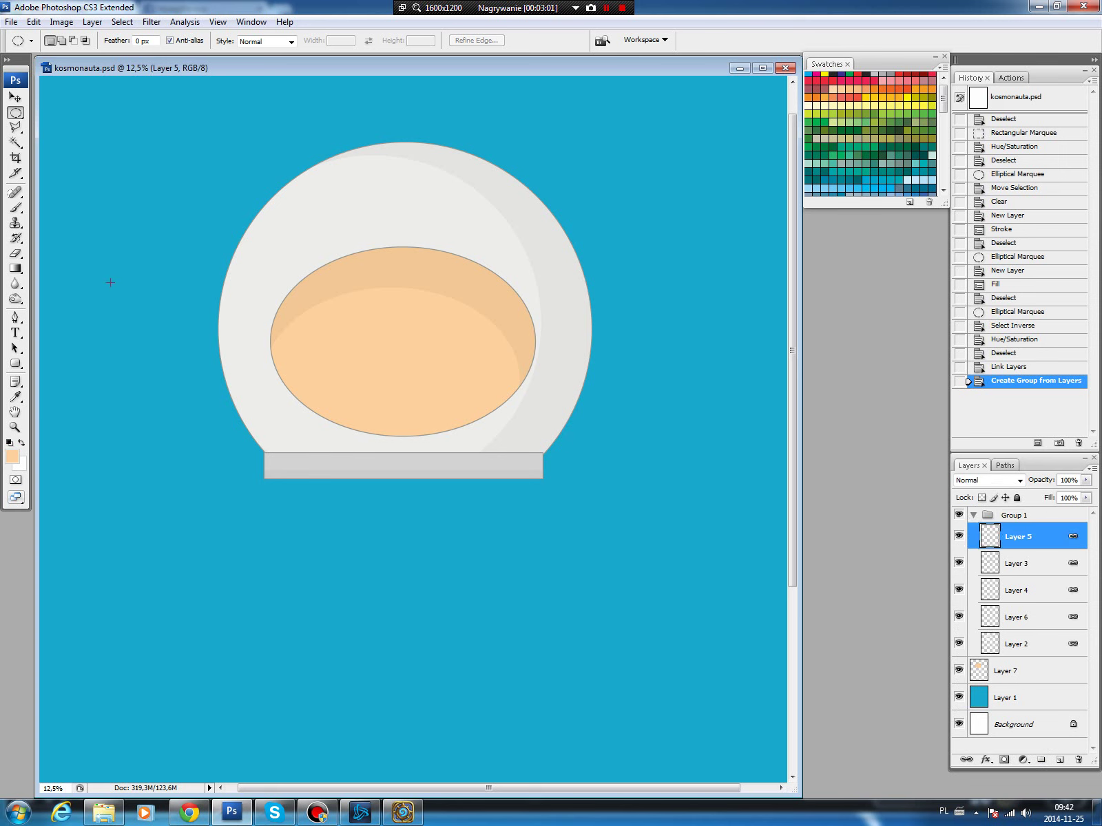
Draw a curved oval highlight path with the Pen on the helmet's upper left.
{"action": "key", "text": "p"}
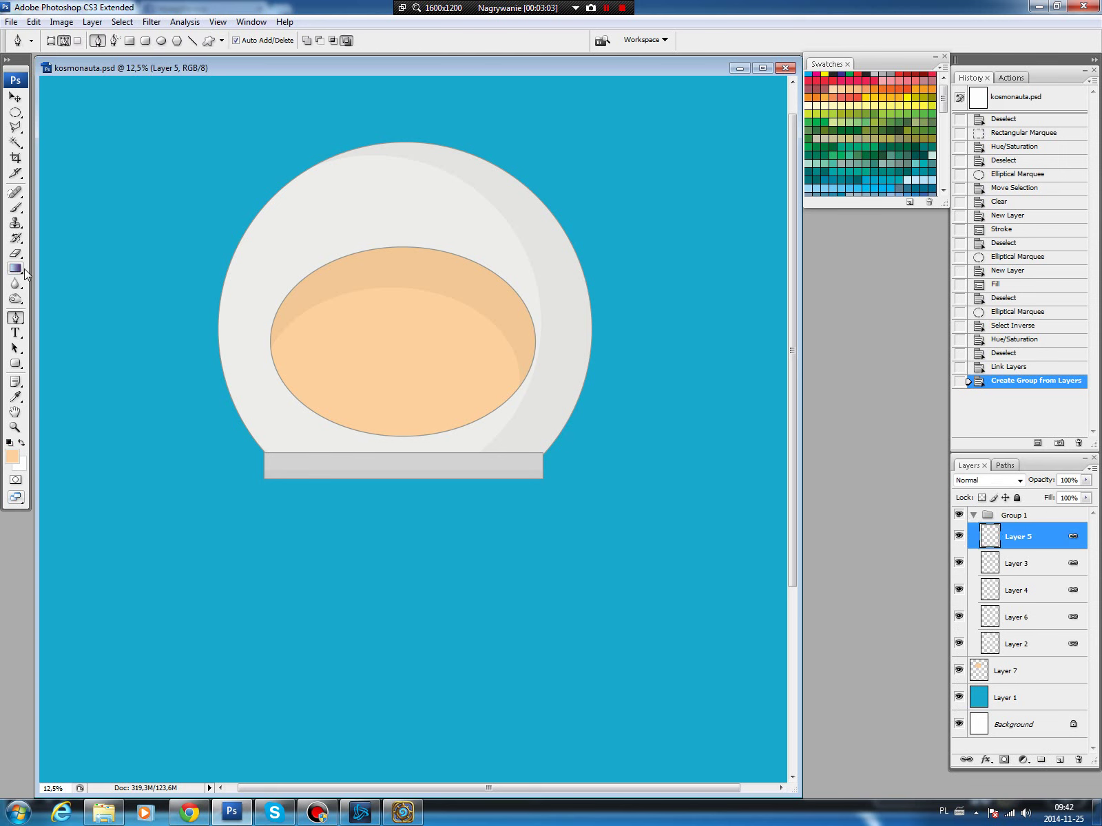
{"action": "left_click", "coordinate": [332, 176]}
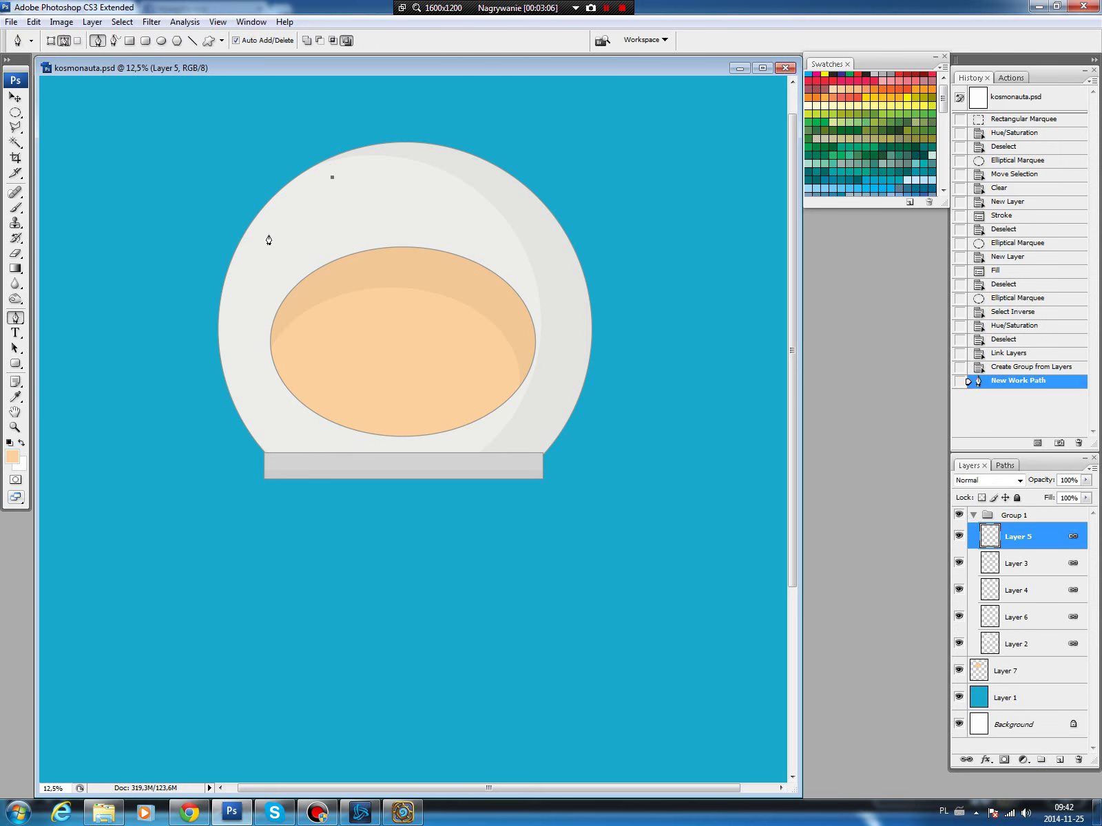
{"action": "left_click", "coordinate": [269, 234]}
{"action": "left_click", "coordinate": [332, 177]}
{"action": "left_click_drag", "start_coordinate": [332, 177], "coordinate": [361, 188]}
{"action": "mouse_move", "coordinate": [269, 234]}
{"action": "left_mouse_down"}
{"action": "mouse_move", "coordinate": [287, 253]}
{"action": "mouse_move", "coordinate": [305, 209]}
{"action": "mouse_move", "coordinate": [341, 175]}
{"action": "mouse_move", "coordinate": [327, 157]}
{"action": "left_mouse_up"}
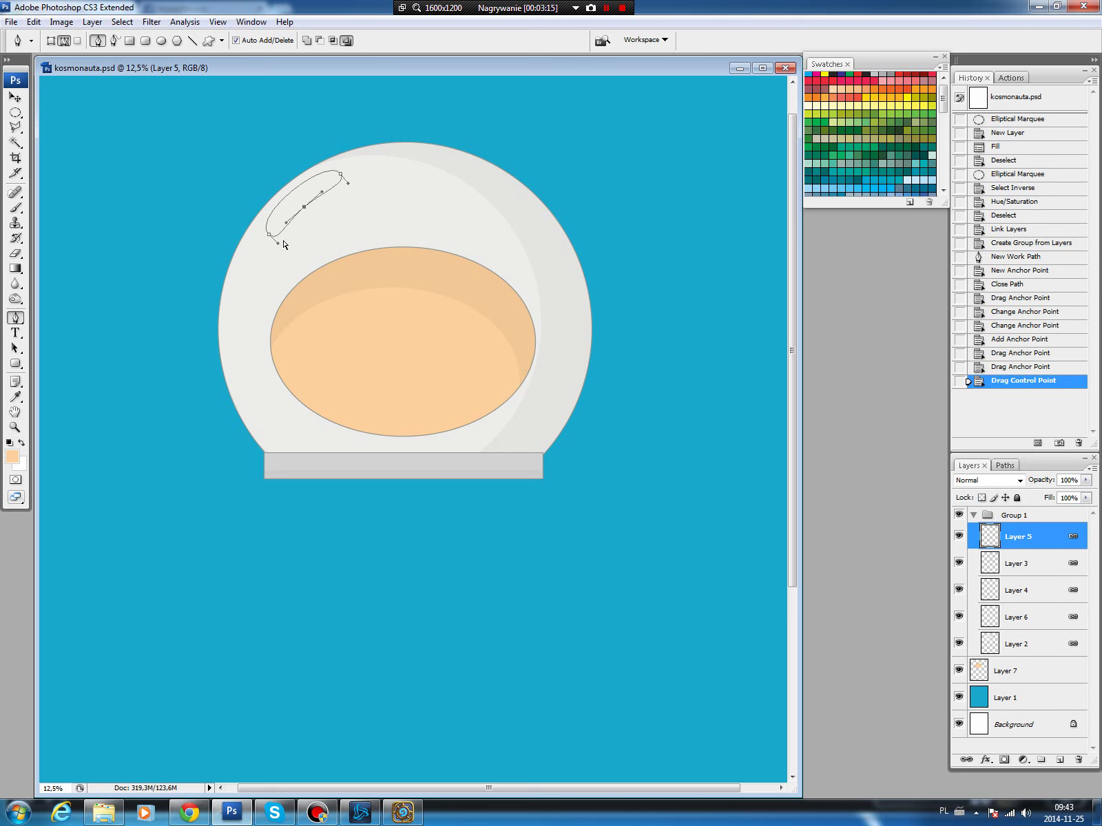
{"action": "left_click_drag", "start_coordinate": [279, 239], "coordinate": [277, 239]}
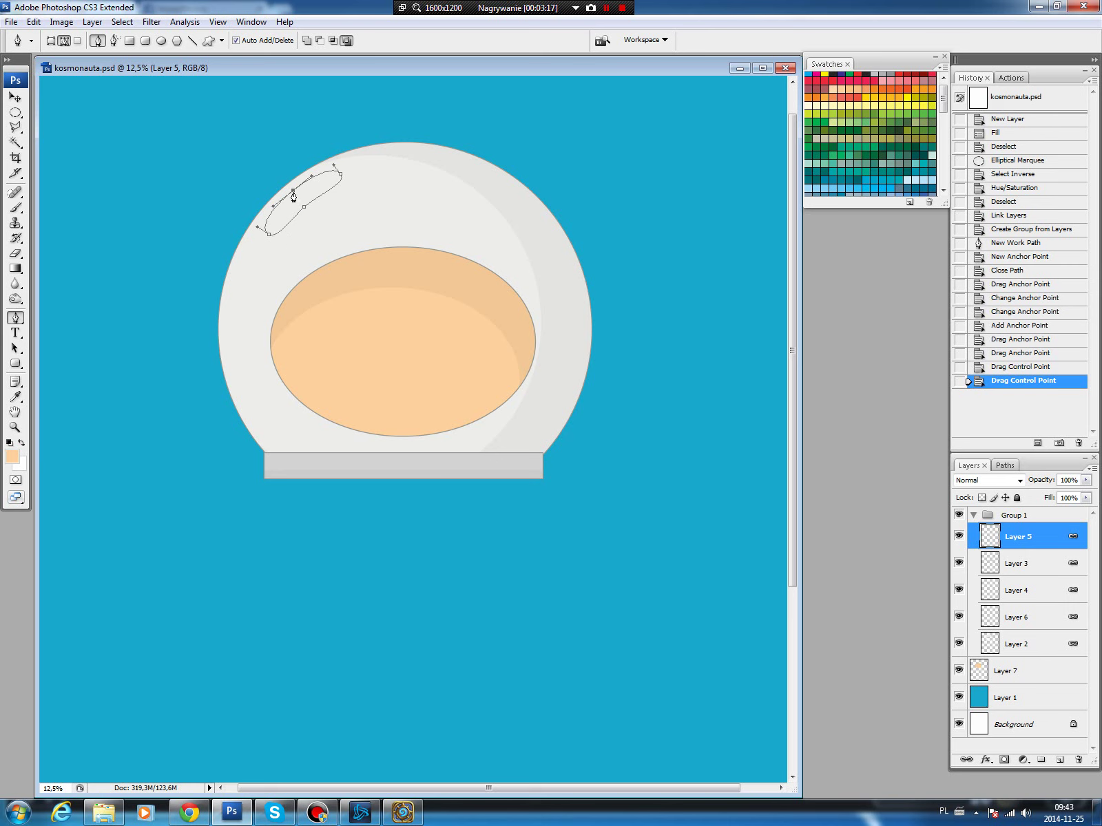
{"action": "left_click", "coordinate": [293, 197]}
{"action": "left_click_drag", "start_coordinate": [294, 190], "coordinate": [304, 204]}
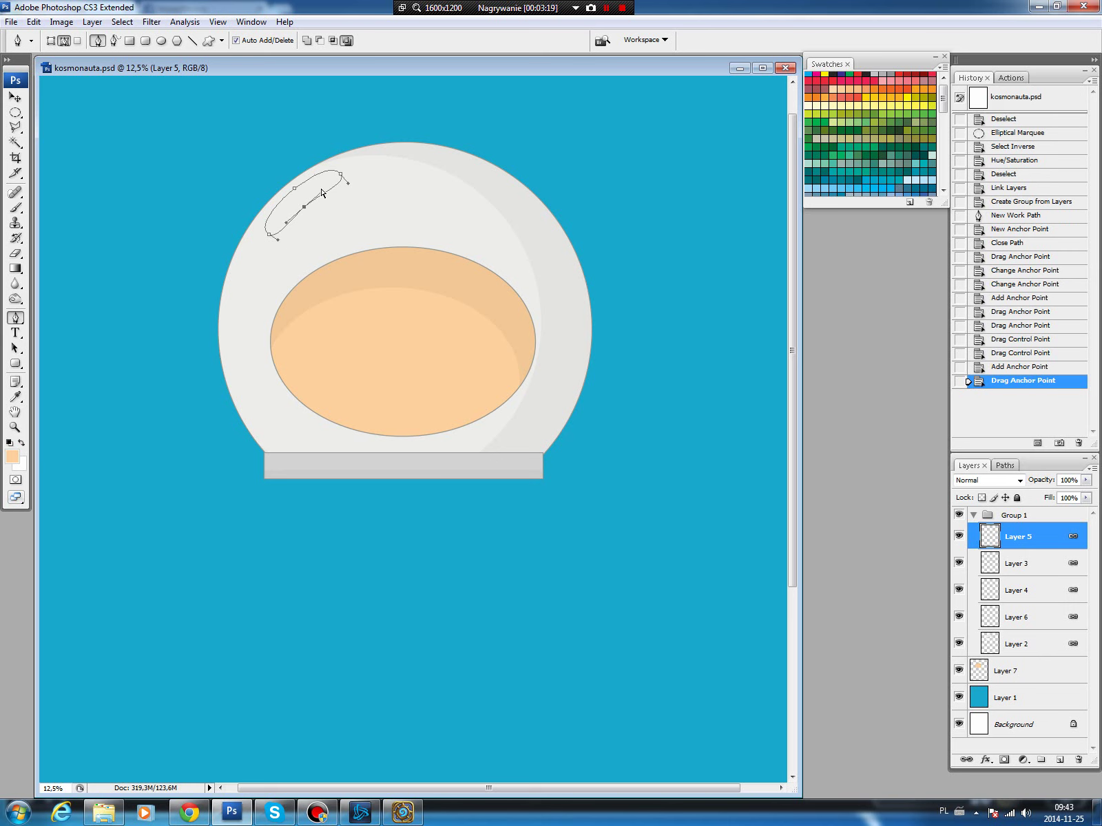
{"action": "left_click_drag", "start_coordinate": [348, 183], "coordinate": [335, 165]}
{"action": "left_click", "coordinate": [337, 166]}
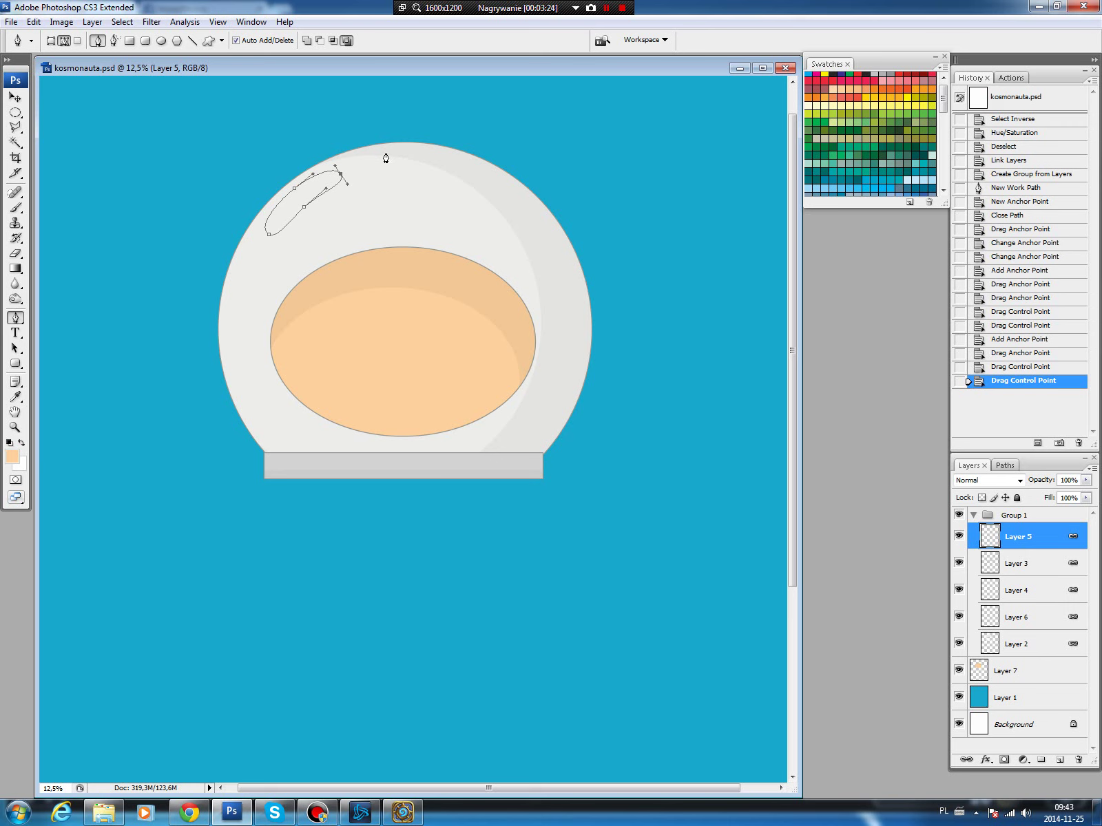
Draw a second, smaller rounded highlight path just below the first.
{"action": "left_click", "coordinate": [250, 262]}
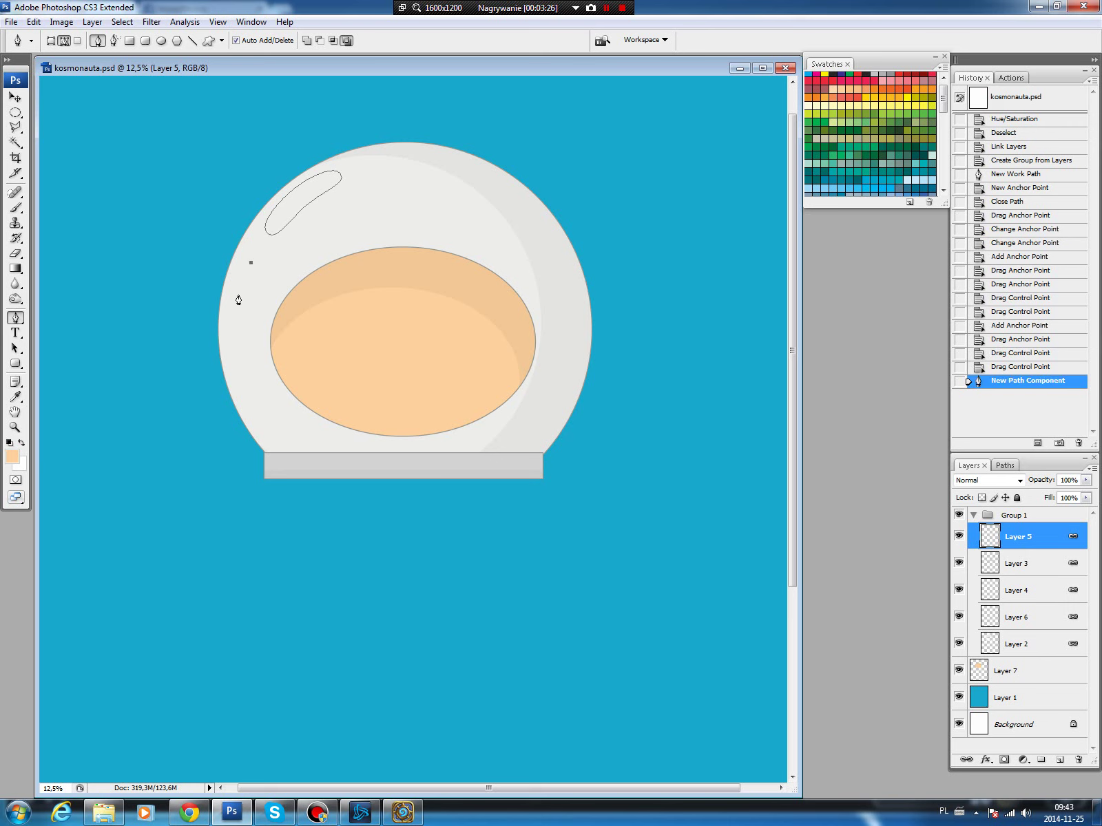
{"action": "left_click", "coordinate": [238, 295]}
{"action": "left_click", "coordinate": [251, 263]}
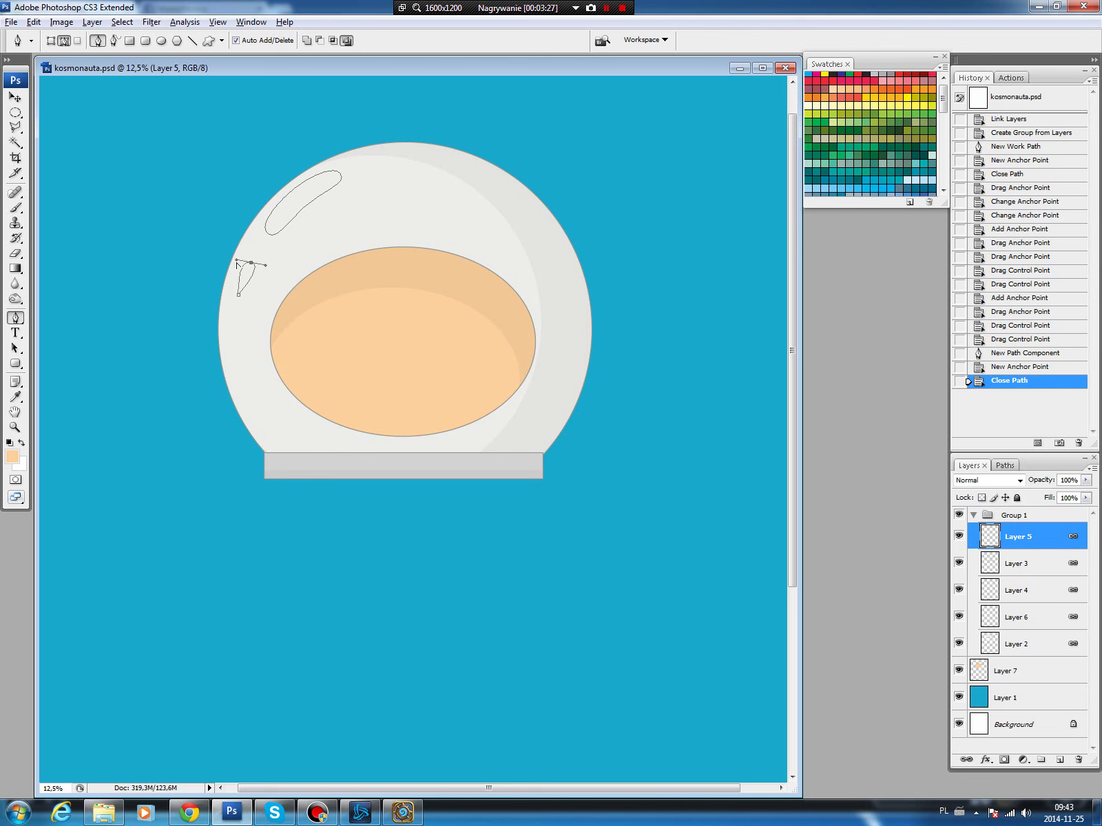
{"action": "mouse_move", "coordinate": [250, 263]}
{"action": "left_mouse_down"}
{"action": "mouse_move", "coordinate": [266, 265]}
{"action": "mouse_move", "coordinate": [253, 298]}
{"action": "mouse_move", "coordinate": [236, 266]}
{"action": "mouse_move", "coordinate": [224, 291]}
{"action": "left_mouse_up"}
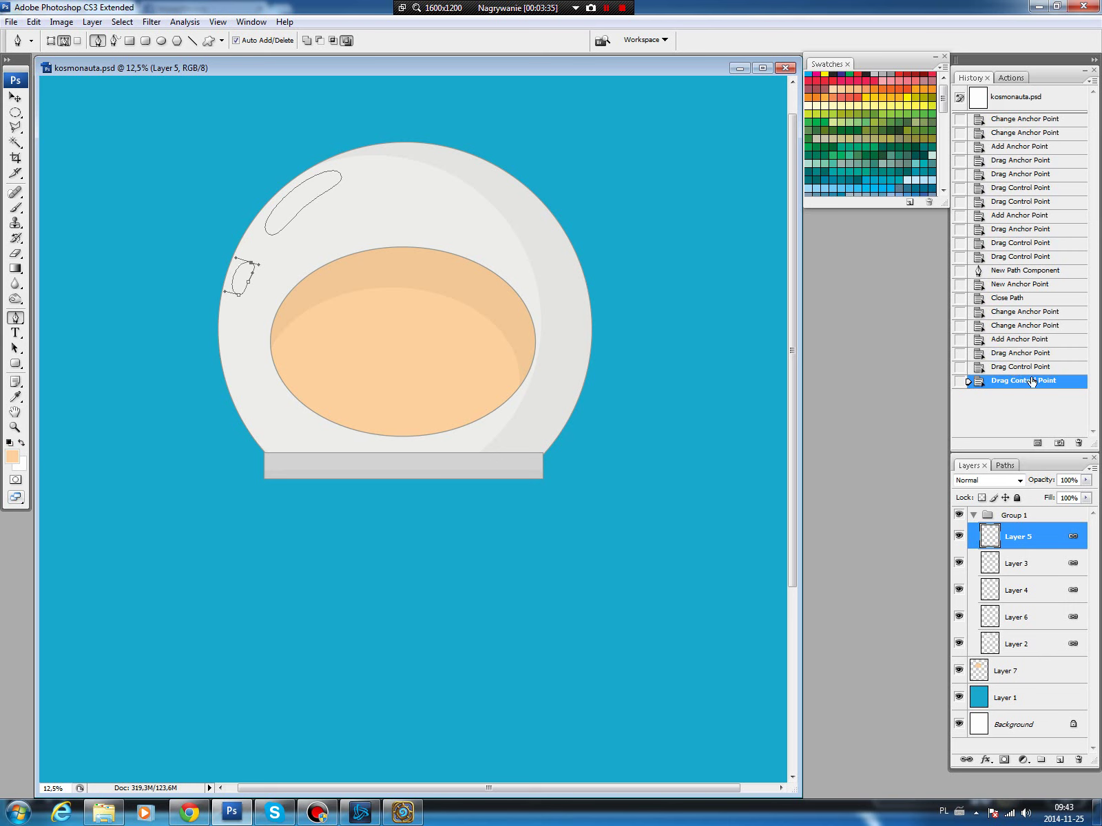
Fill the highlight paths with white on new Layer 8 and lower its opacity.
{"action": "left_click", "coordinate": [1005, 465]}
{"action": "left_click", "coordinate": [966, 484], "text": "ctrl"}
{"action": "left_click", "coordinate": [968, 465]}
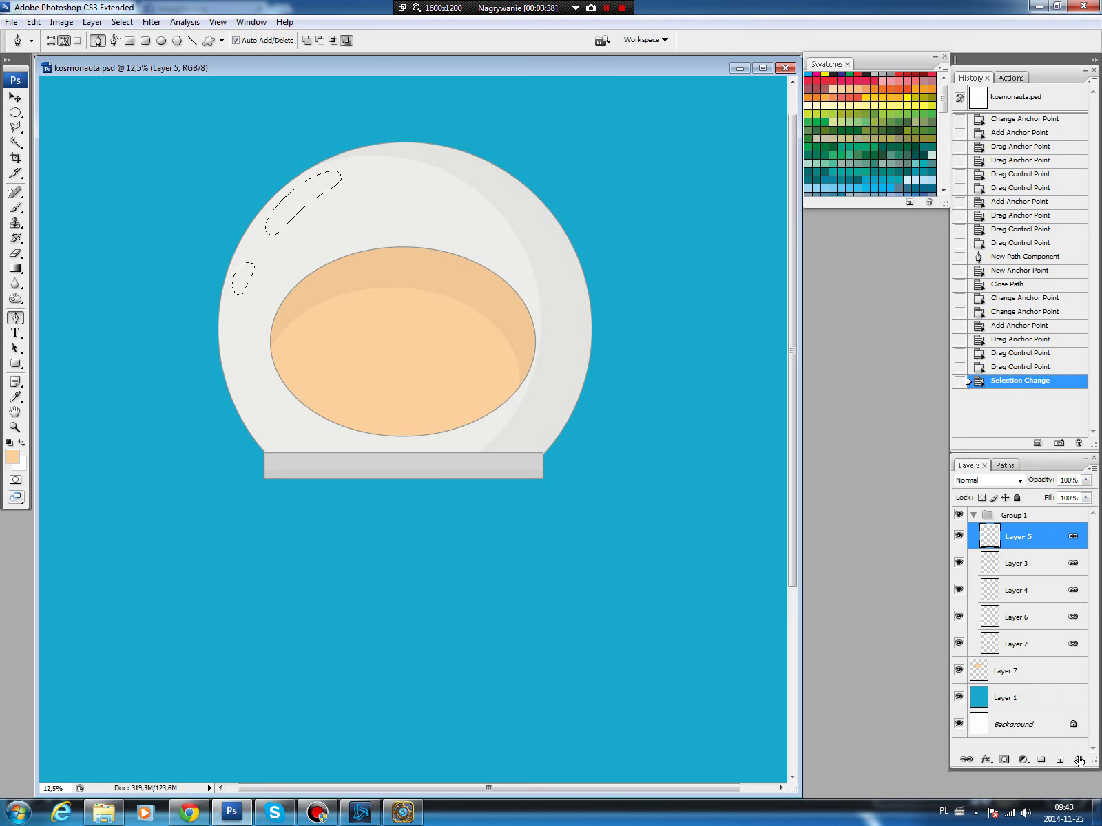
{"action": "left_click", "coordinate": [1062, 761]}
{"action": "key", "text": "ctrl+BackSpace"}
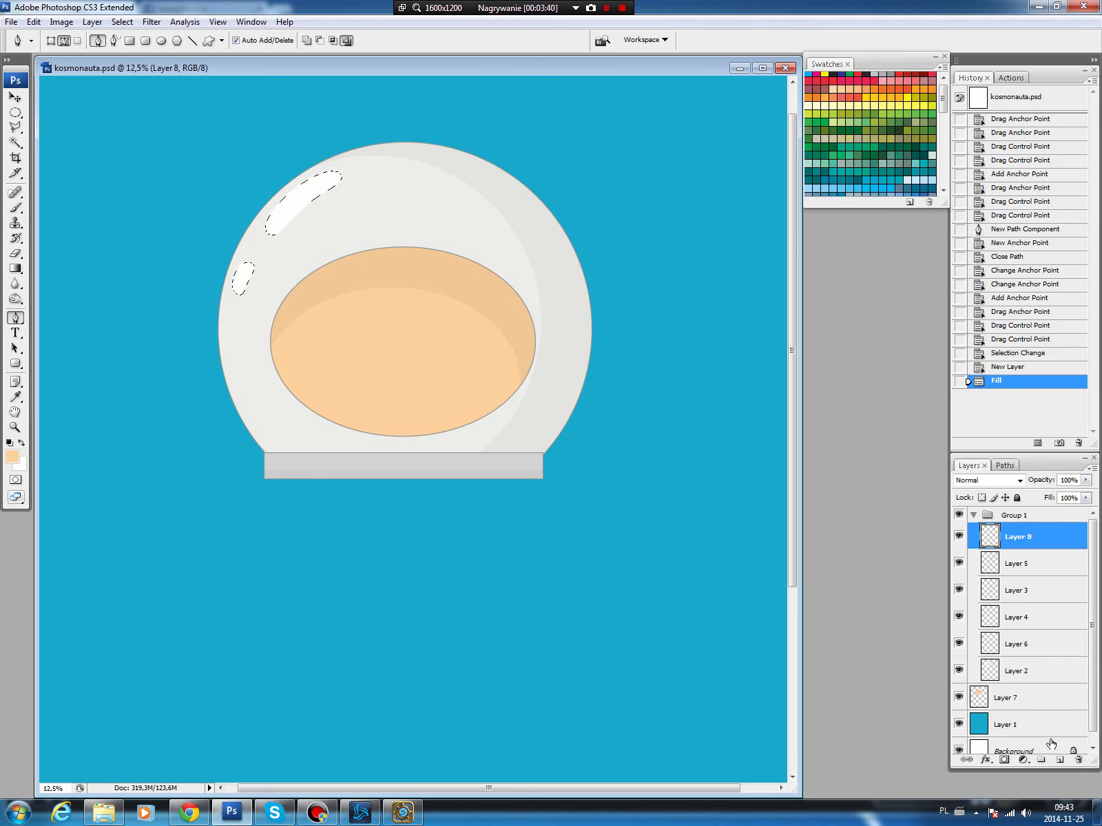
{"action": "key", "text": "ctrl+d"}
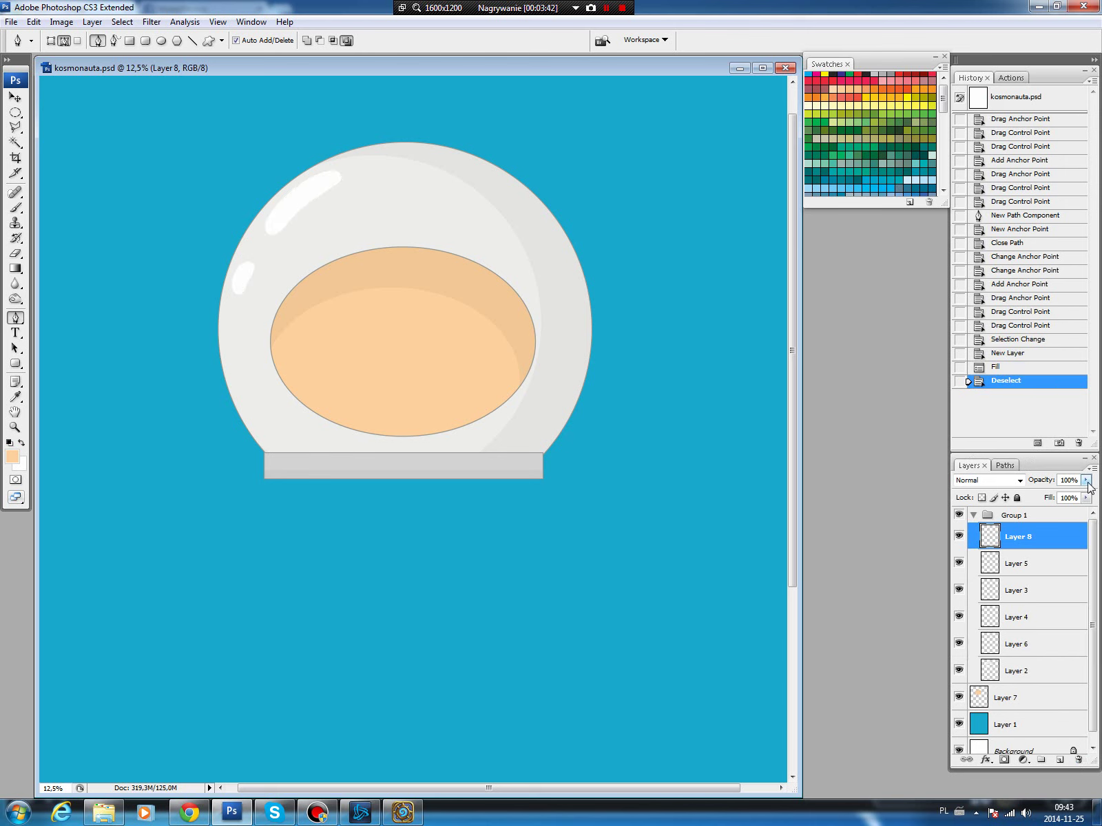
{"action": "left_click", "coordinate": [1086, 480]}
{"action": "left_click_drag", "start_coordinate": [1085, 495], "coordinate": [1078, 497]}
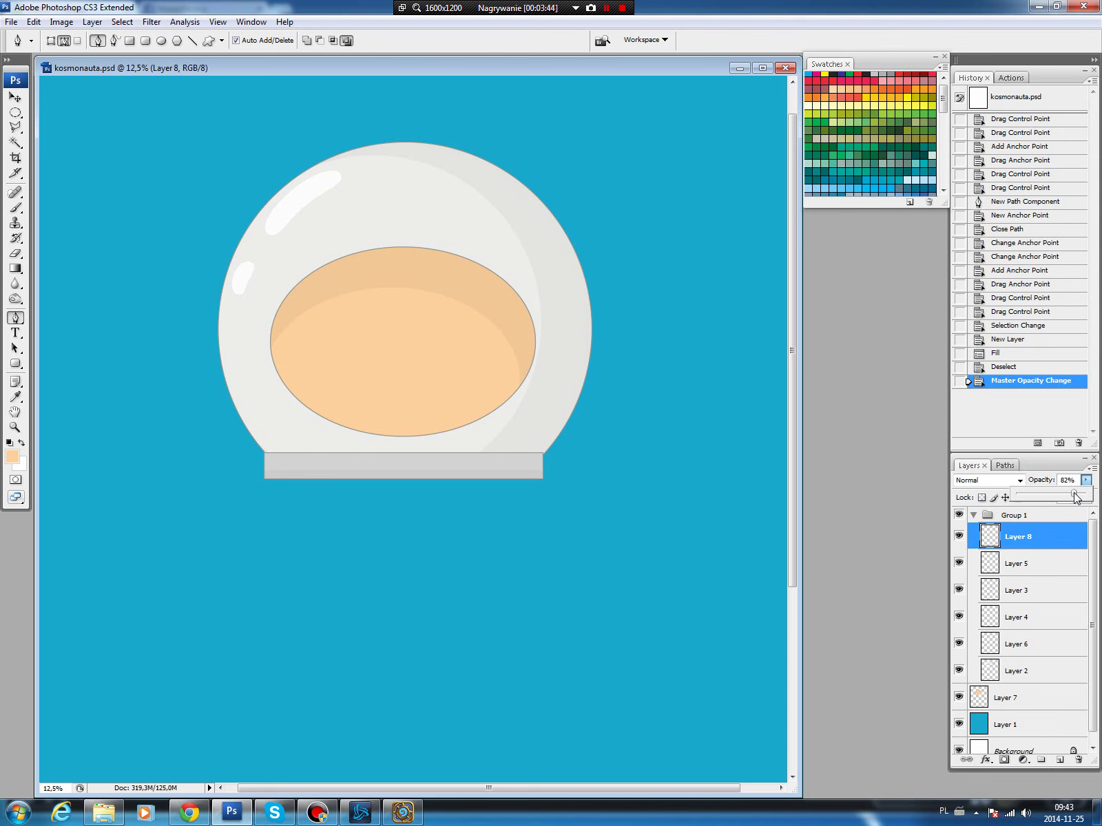
{"action": "left_click", "coordinate": [1016, 699]}
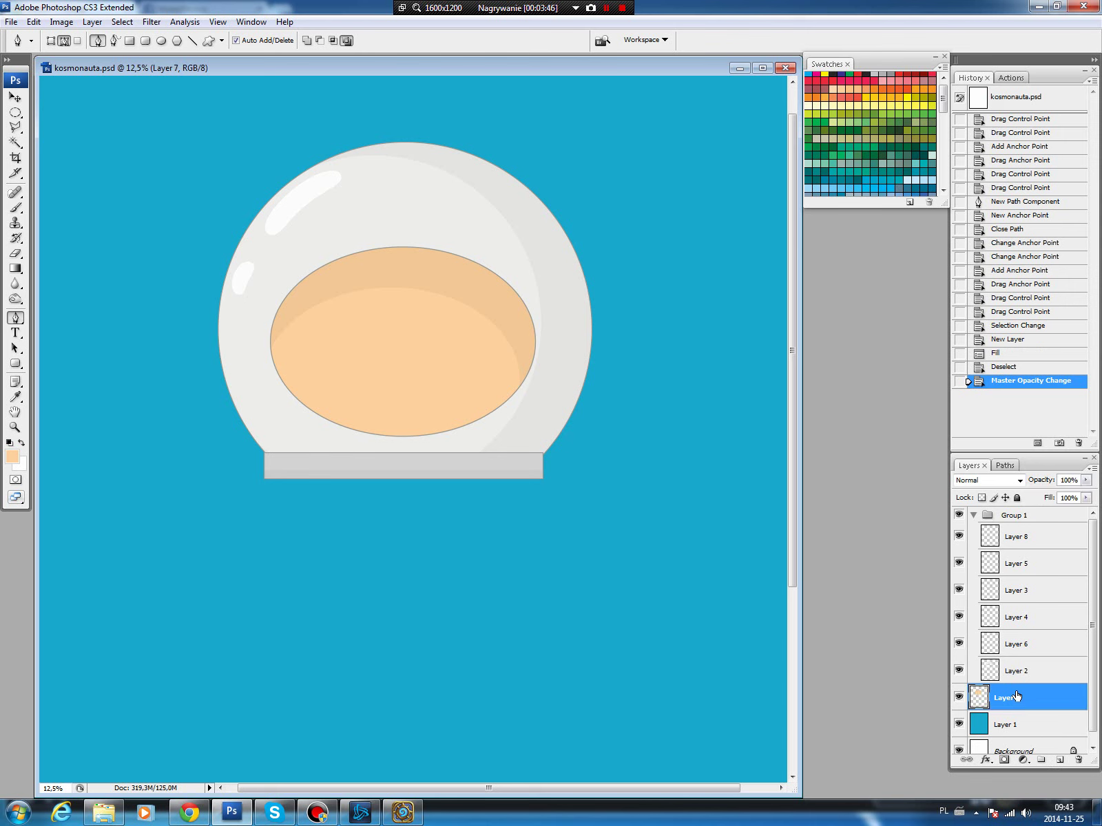
Fill an oval selection with white on a new layer and move it up-left on the face.
{"action": "left_click", "coordinate": [15, 112]}
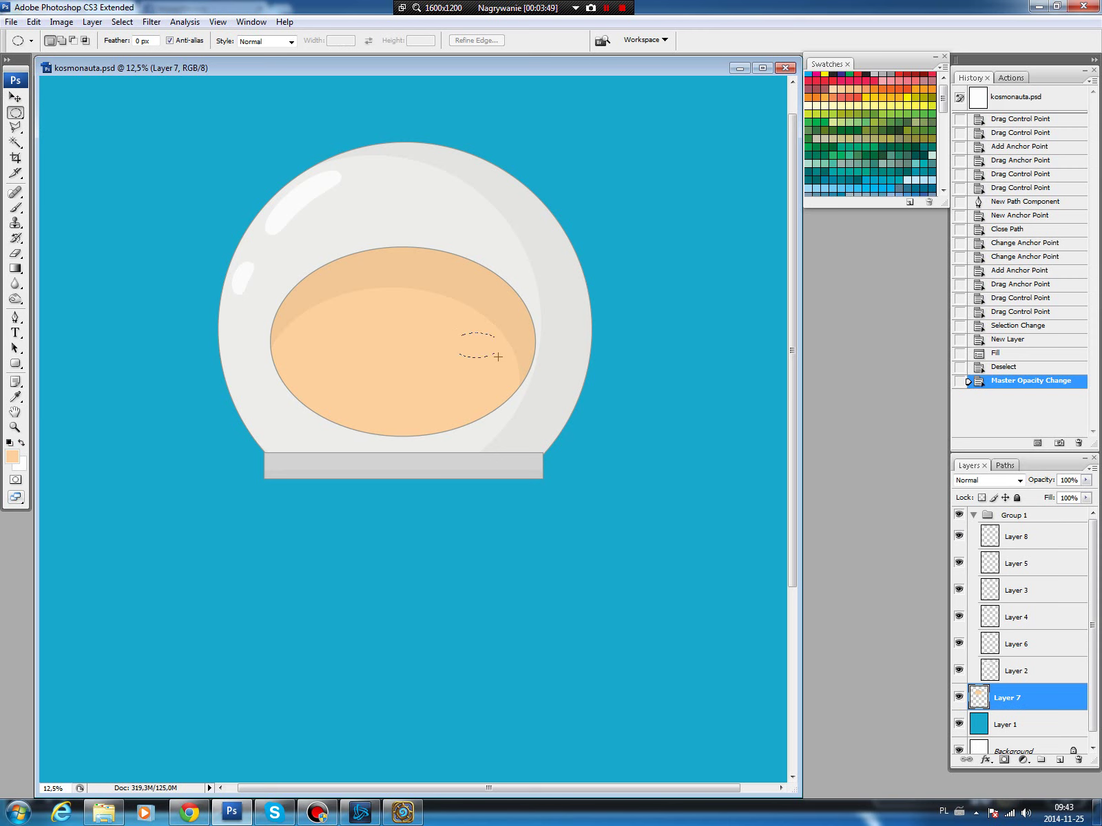
{"action": "left_click_drag", "start_coordinate": [497, 357], "coordinate": [532, 373]}
{"action": "left_click", "coordinate": [1059, 759]}
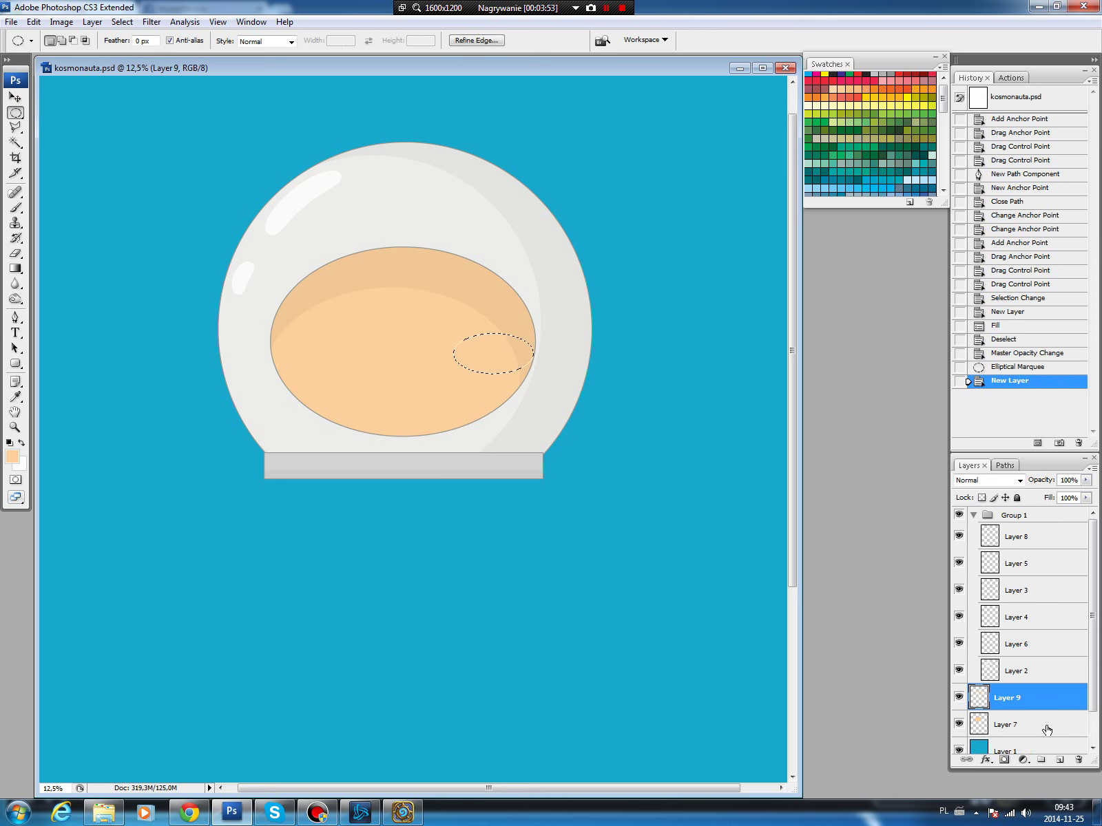
{"action": "key", "text": "ctrl+BackSpace"}
{"action": "key", "text": "ctrl+d"}
{"action": "key", "text": "v"}
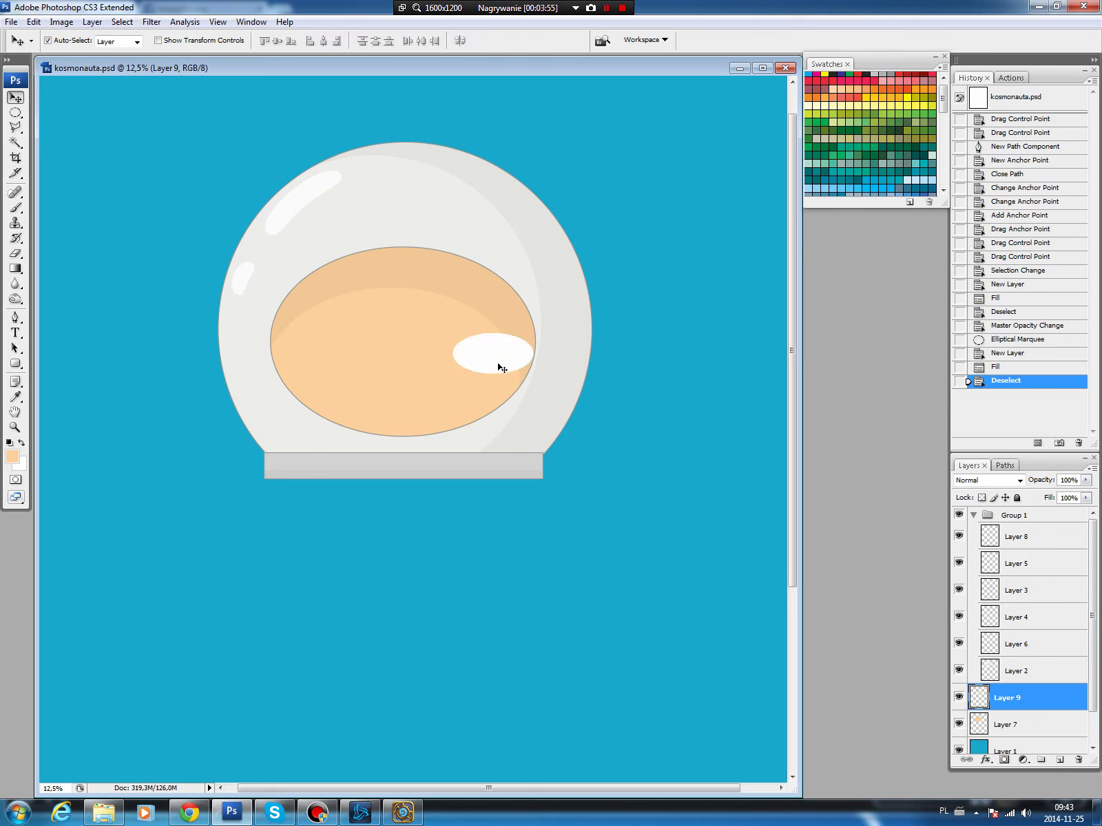
{"action": "left_click_drag", "start_coordinate": [498, 363], "coordinate": [482, 357]}
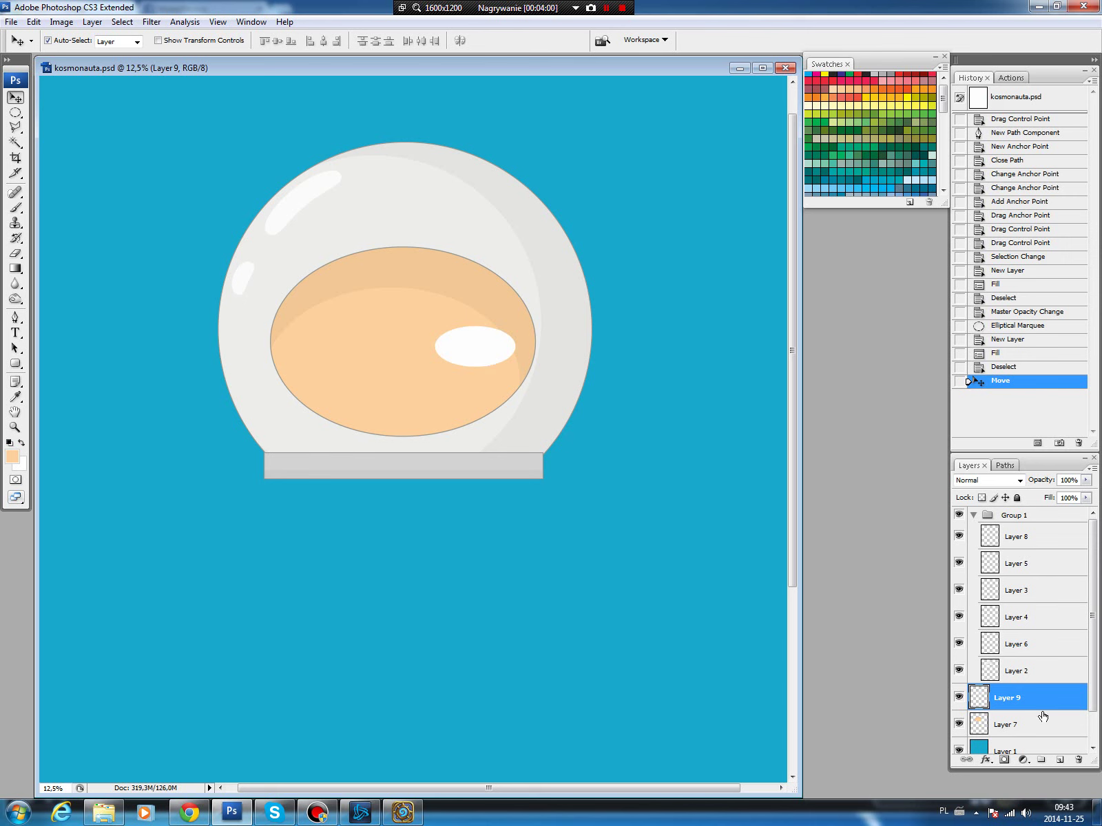
Stroke the white oval's outline in a darker tan on a new layer above it.
{"action": "left_click", "coordinate": [978, 697], "text": "ctrl"}
{"action": "left_click", "coordinate": [1059, 759]}
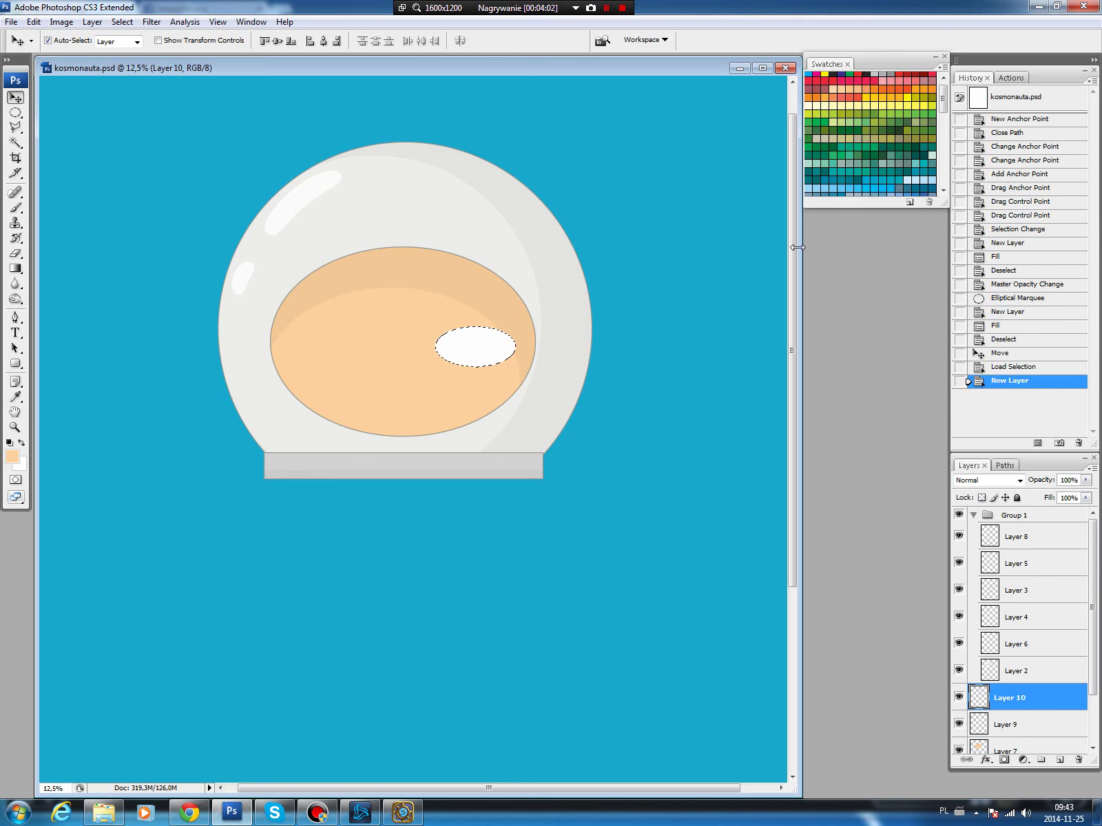
{"action": "key", "text": "b"}
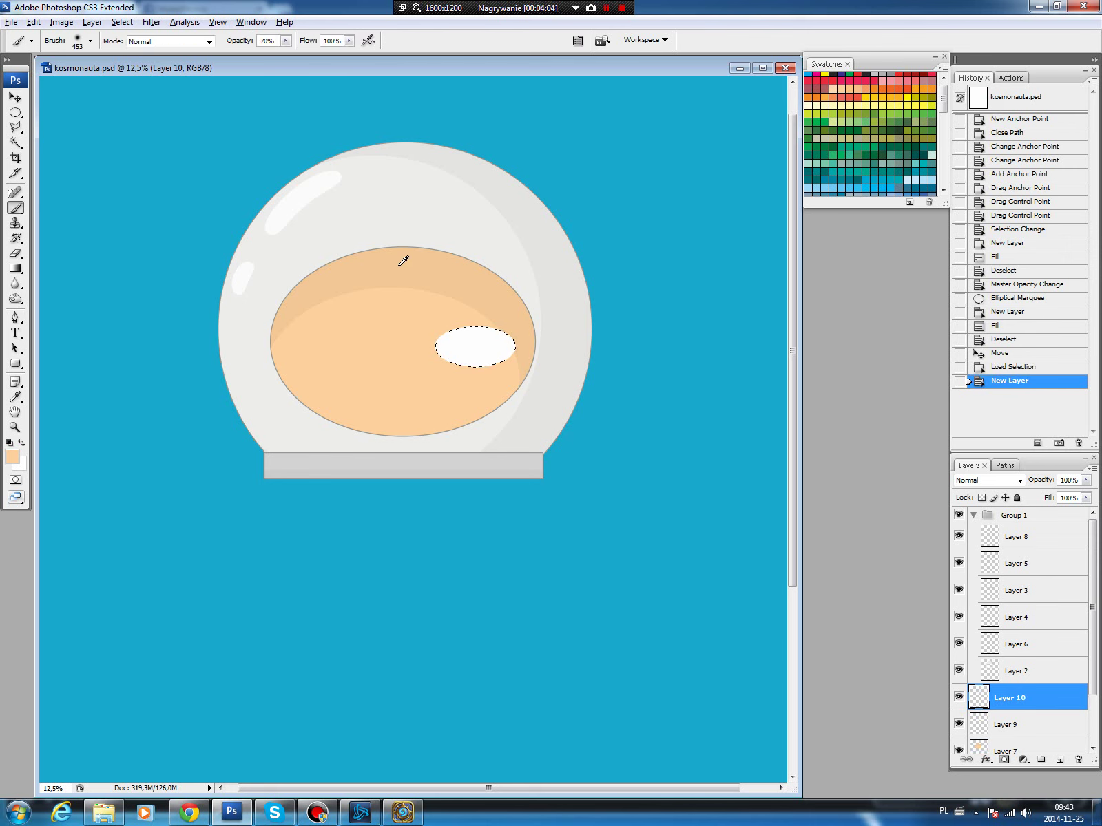
{"action": "key", "text": "i"}
{"action": "left_click", "coordinate": [11, 457]}
{"action": "mouse_move", "coordinate": [470, 222]}
{"action": "left_mouse_down"}
{"action": "mouse_move", "coordinate": [457, 257]}
{"action": "mouse_move", "coordinate": [465, 258]}
{"action": "left_mouse_up"}
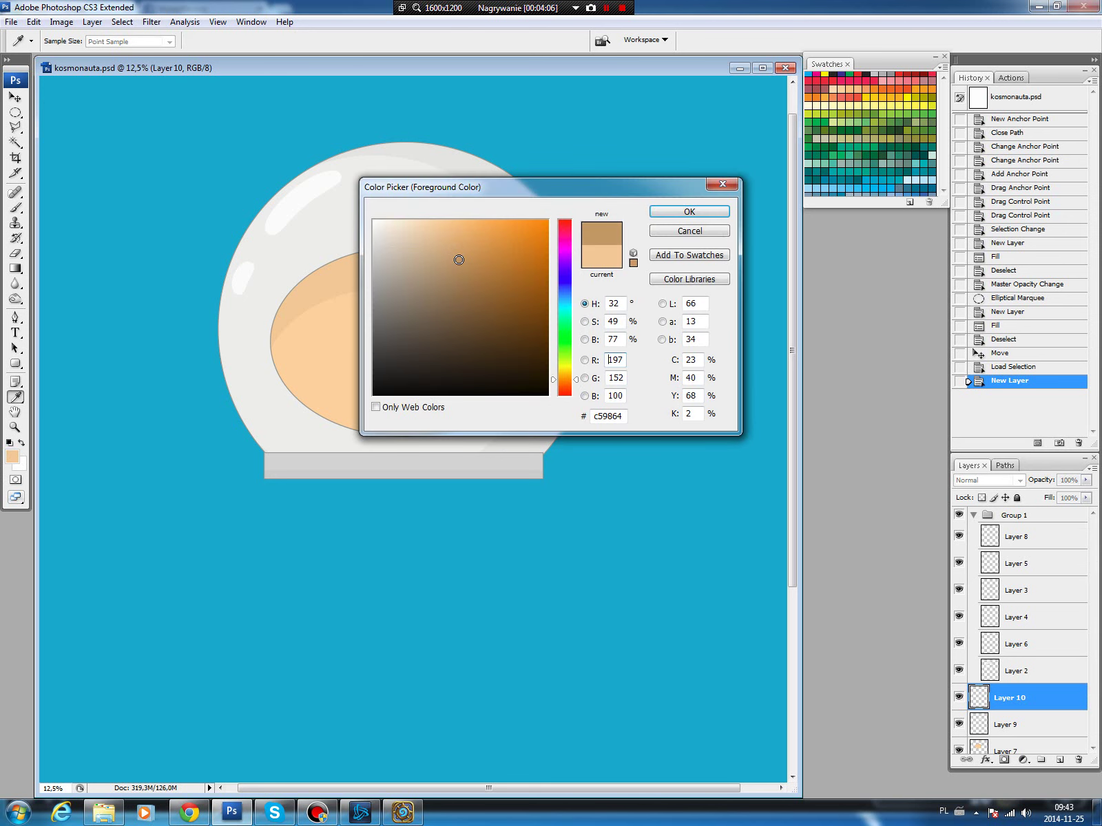
{"action": "left_click", "coordinate": [689, 211]}
{"action": "left_click", "coordinate": [33, 22]}
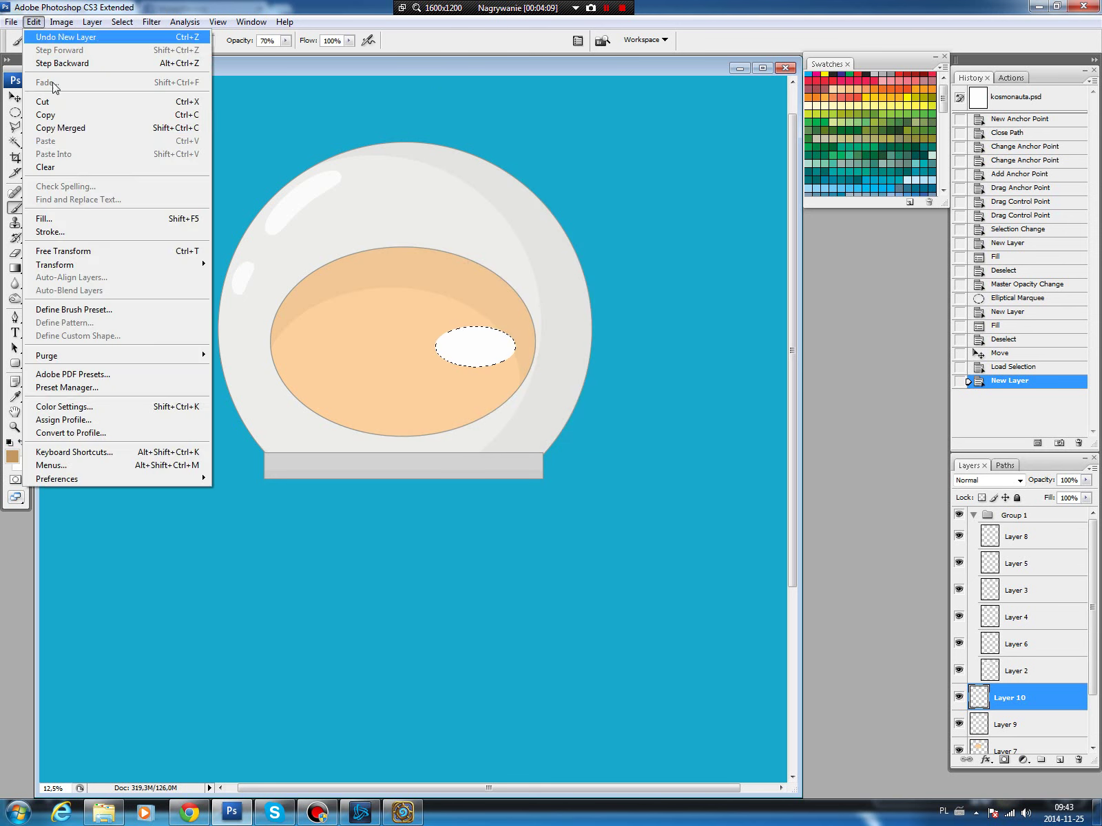
{"action": "left_click", "coordinate": [67, 232]}
{"action": "left_click", "coordinate": [633, 226]}
Fill a circle inside the white eye with blue on a new layer for the iris.
{"action": "key", "text": "ctrl+d"}
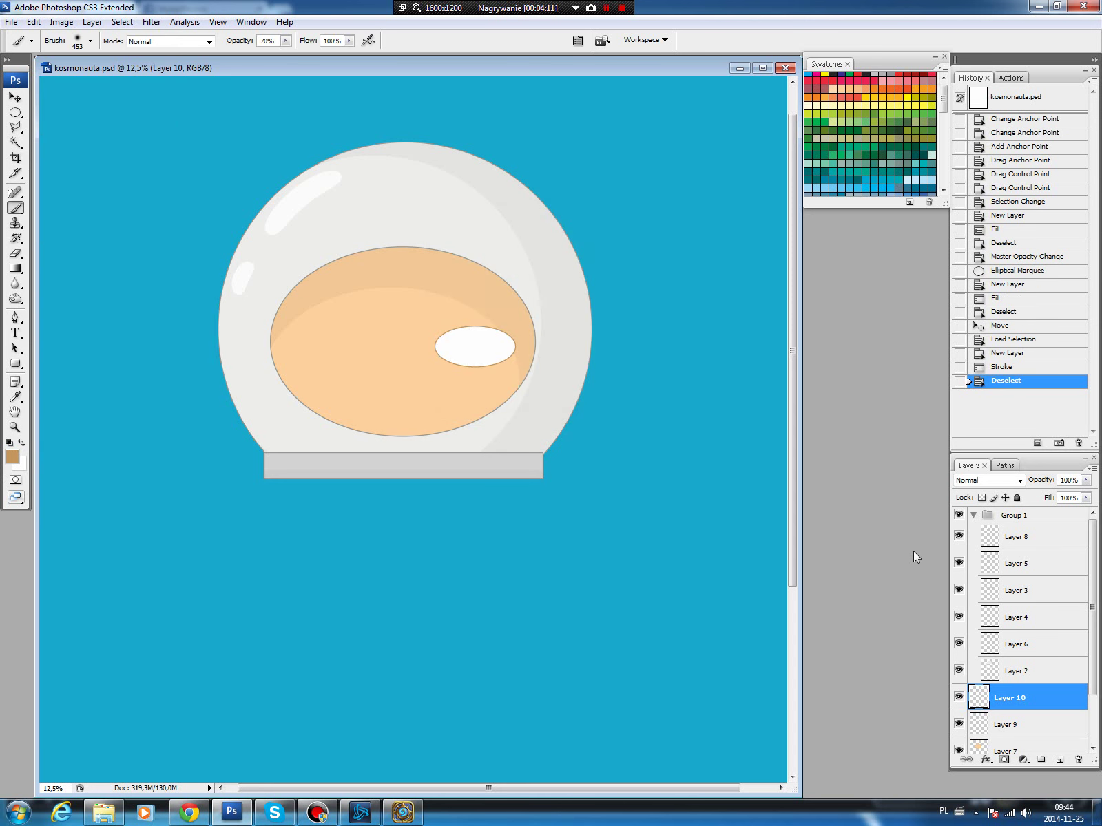
{"action": "left_click", "coordinate": [1038, 729]}
{"action": "key", "text": "m"}
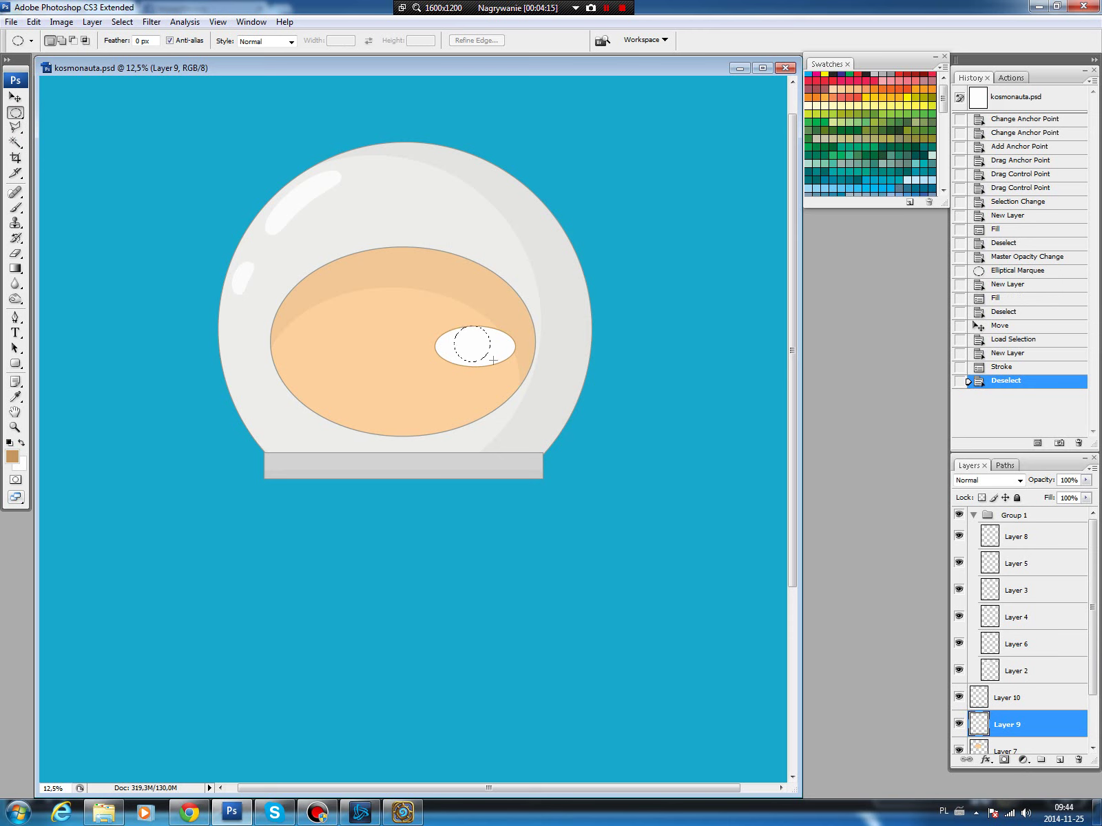
{"action": "left_click_drag", "start_coordinate": [497, 363], "coordinate": [482, 349]}
{"action": "left_click", "coordinate": [1060, 760]}
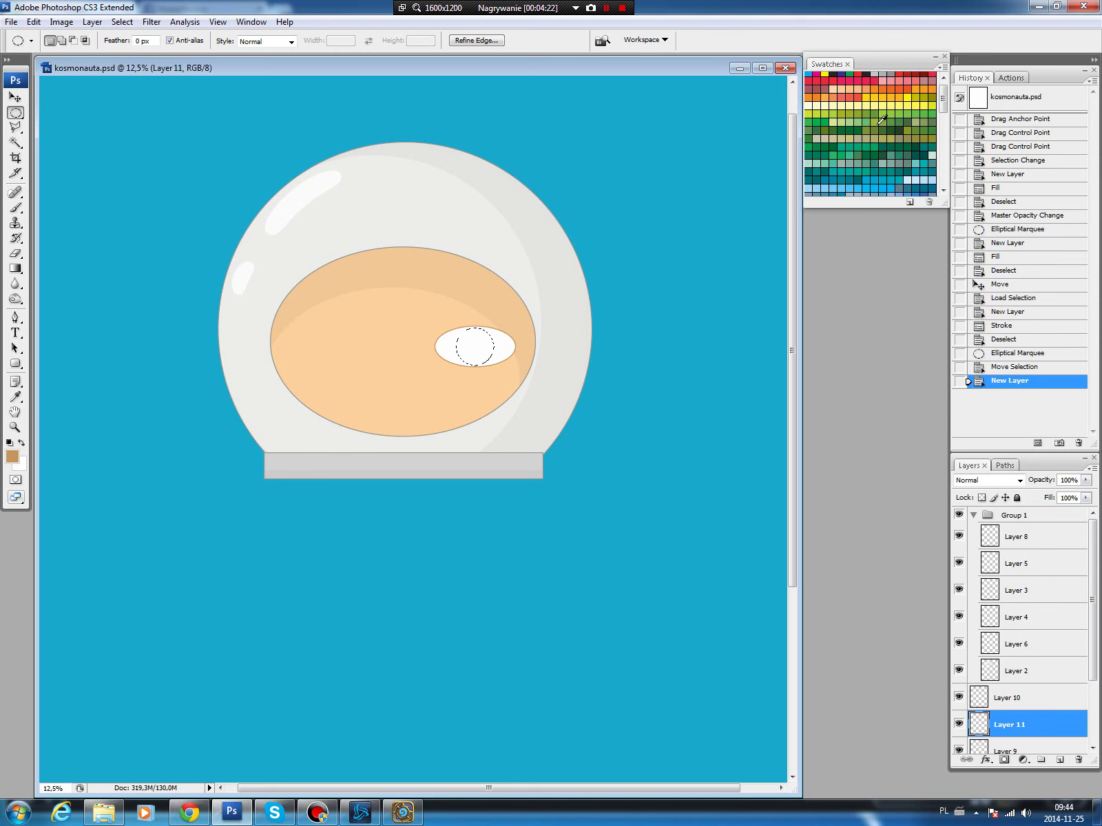
{"action": "left_click_drag", "start_coordinate": [944, 86], "coordinate": [943, 112]}
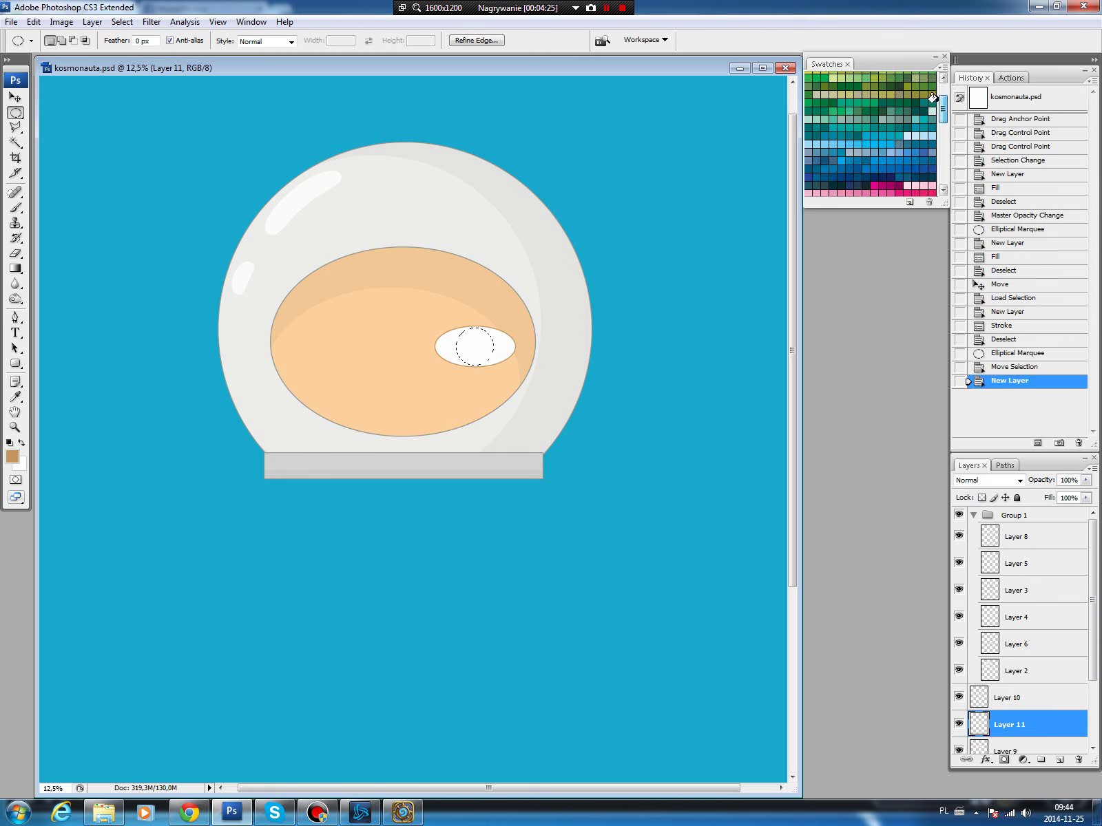
{"action": "left_click", "coordinate": [907, 136]}
{"action": "key", "text": "alt+BackSpace"}
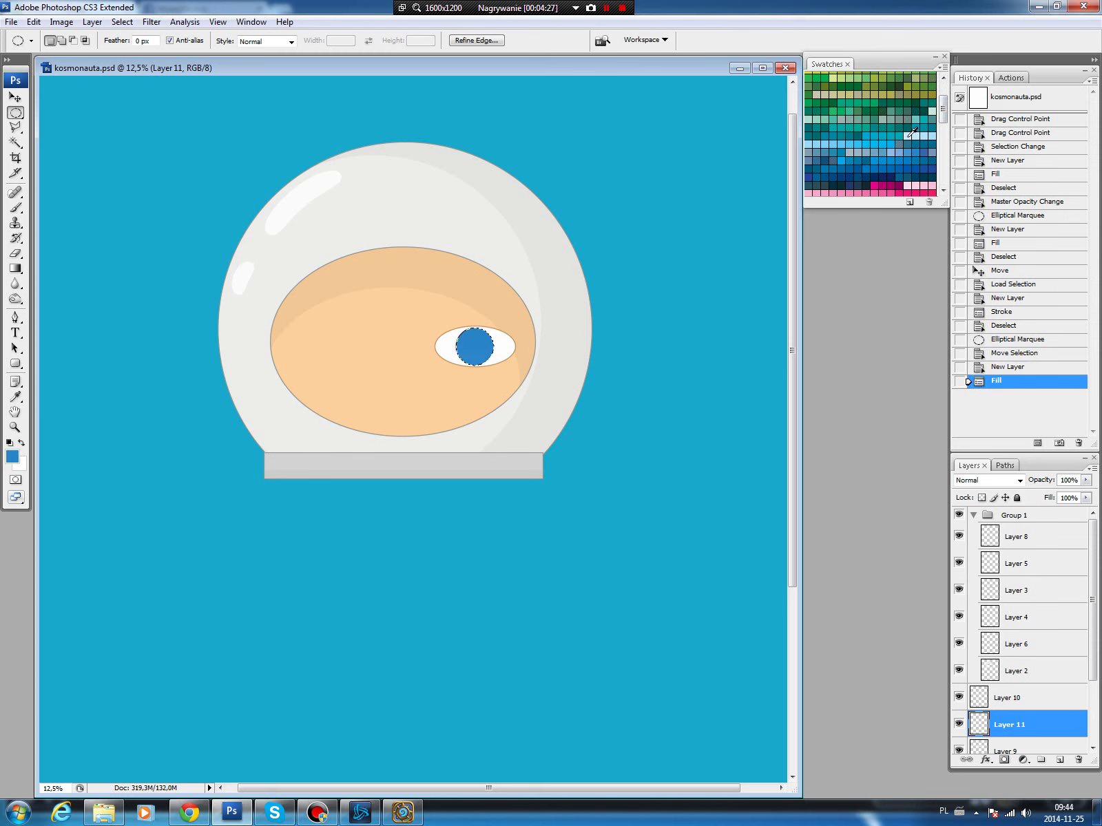
{"action": "key", "text": "ctrl+d"}
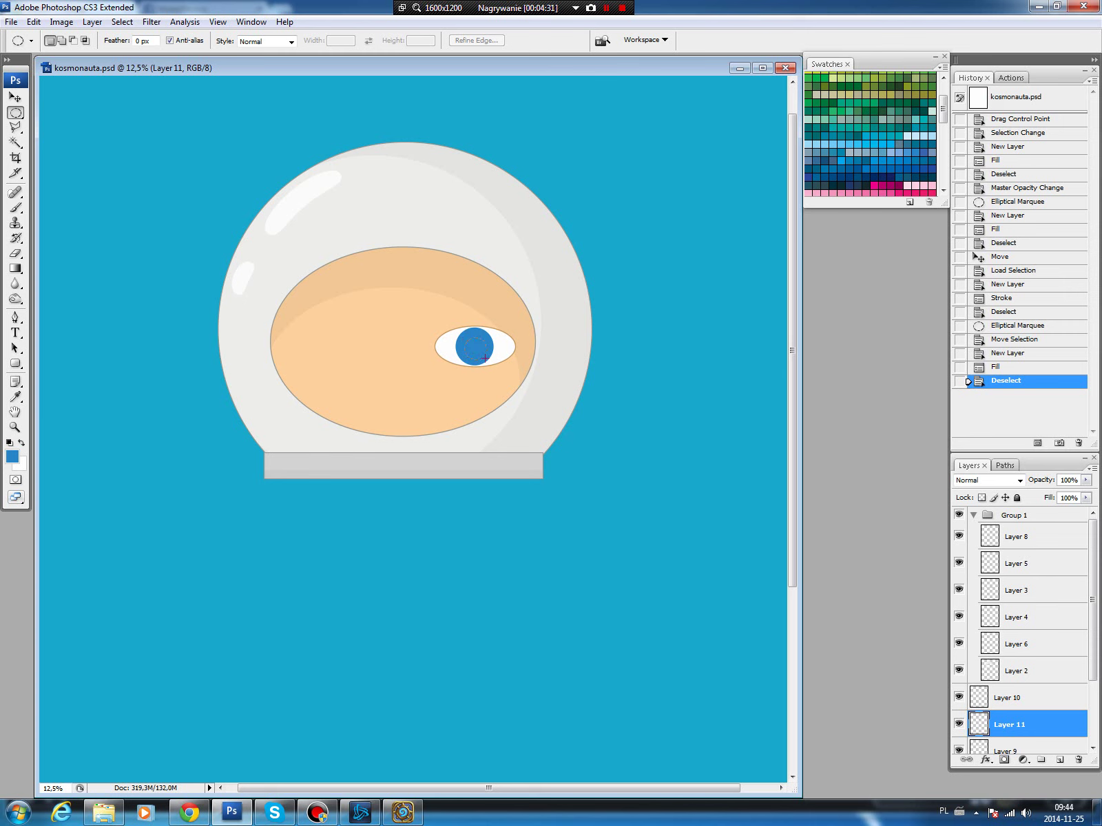
Add a black pupil circle on a new layer and nudge it up into place.
{"action": "left_click_drag", "start_coordinate": [484, 358], "coordinate": [485, 359]}
{"action": "left_click", "coordinate": [1060, 760]}
{"action": "key", "text": "d"}
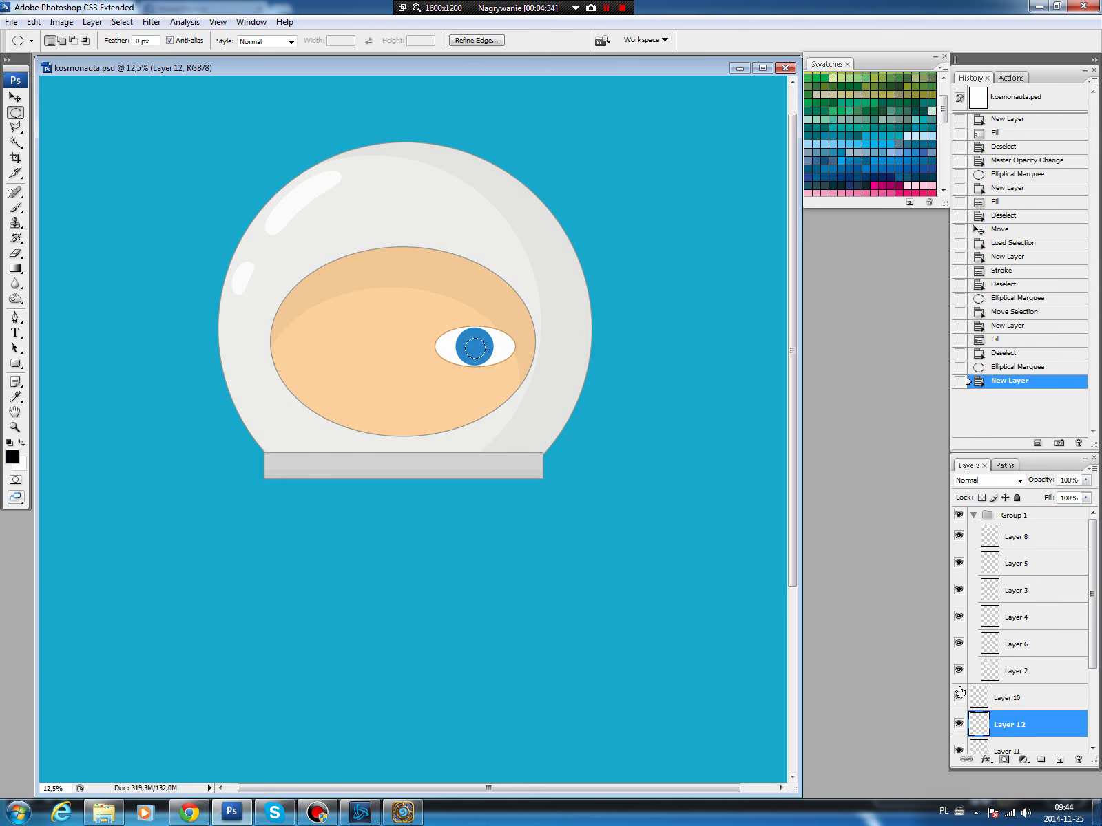
{"action": "key", "text": "alt+BackSpace"}
{"action": "key", "text": "ctrl+d"}
{"action": "key", "text": "v"}
{"action": "key", "text": "Up"}
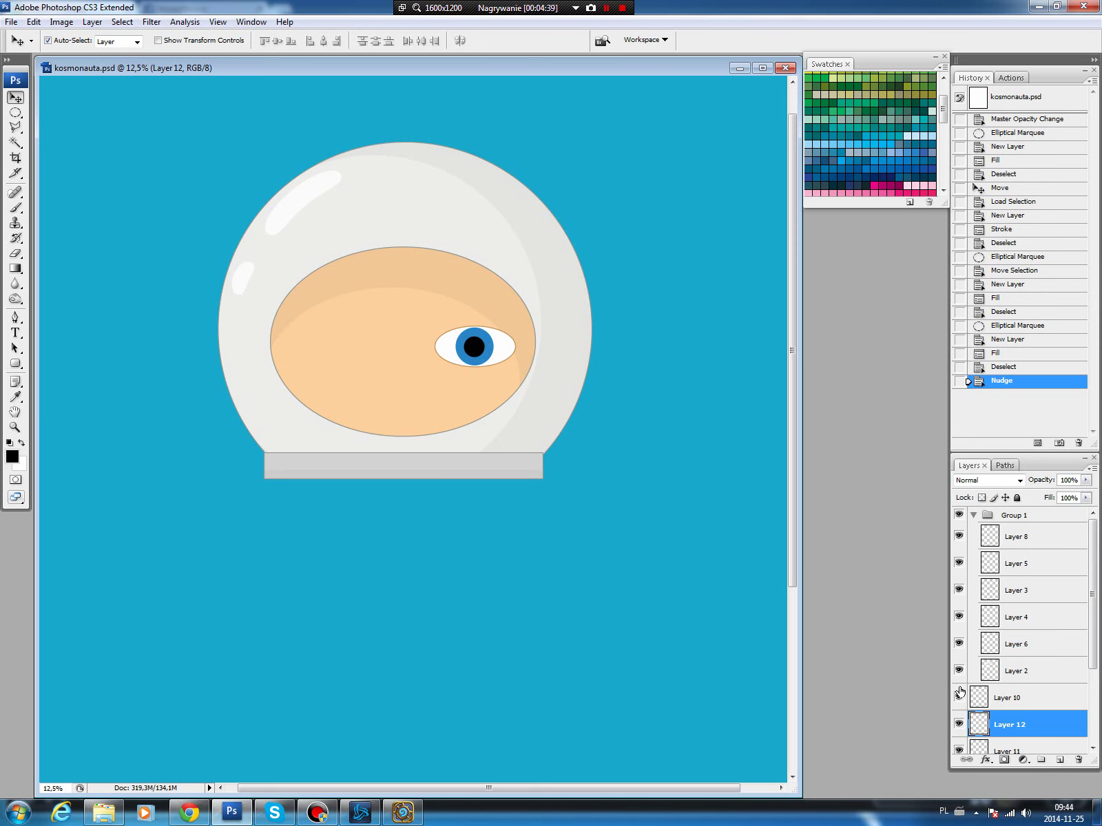
Add a tiny white highlight ellipse on the pupil on its own layer.
{"action": "key", "text": "m"}
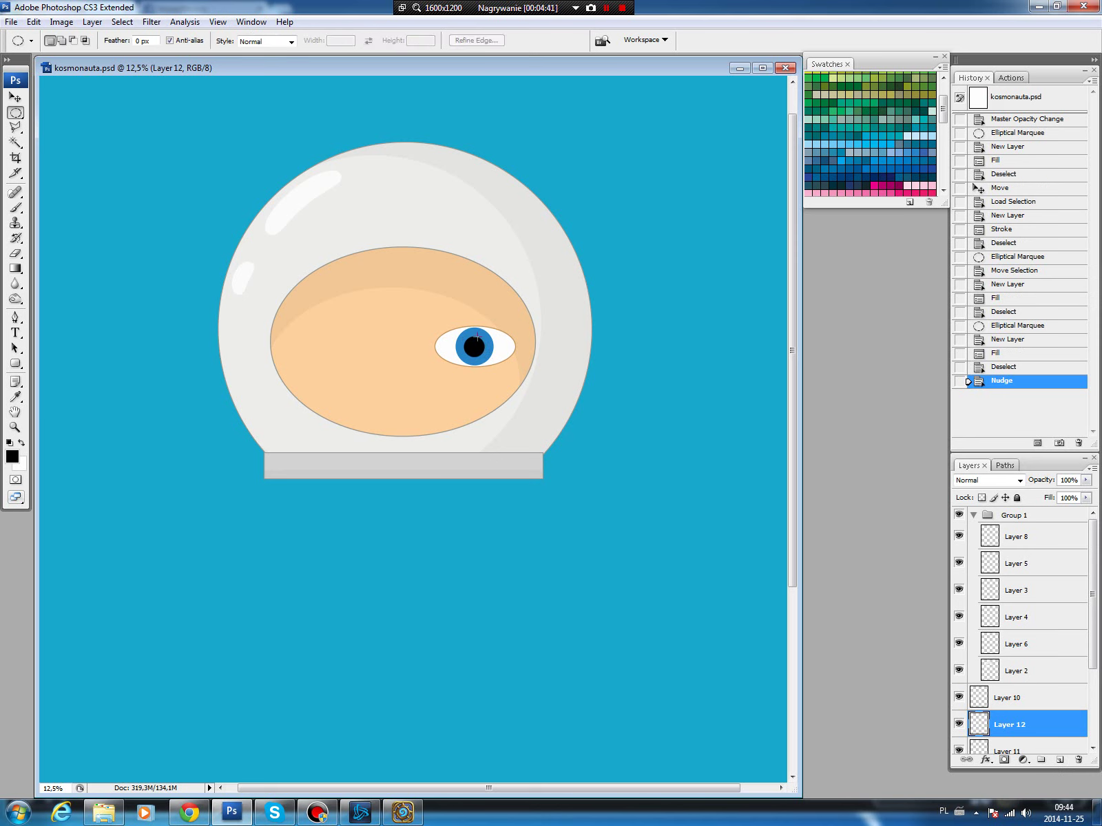
{"action": "left_click_drag", "start_coordinate": [477, 335], "coordinate": [483, 342]}
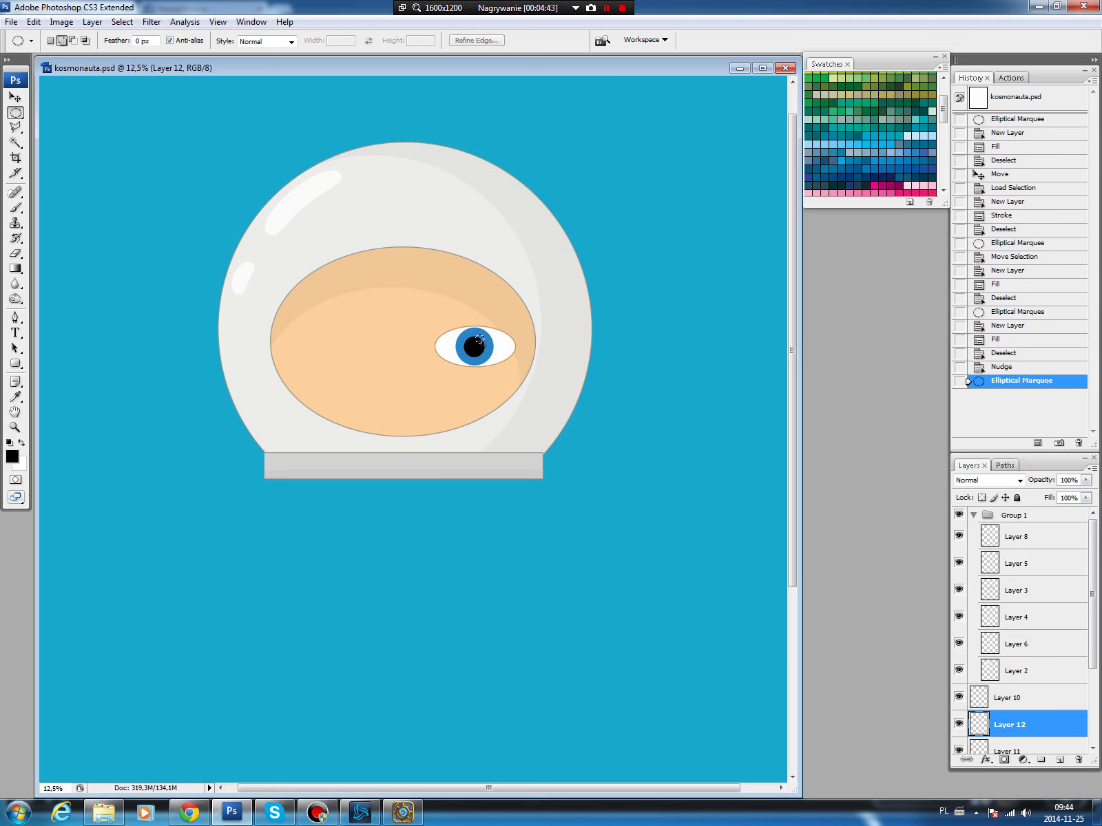
{"action": "left_click", "coordinate": [1059, 760]}
{"action": "key", "text": "ctrl+BackSpace"}
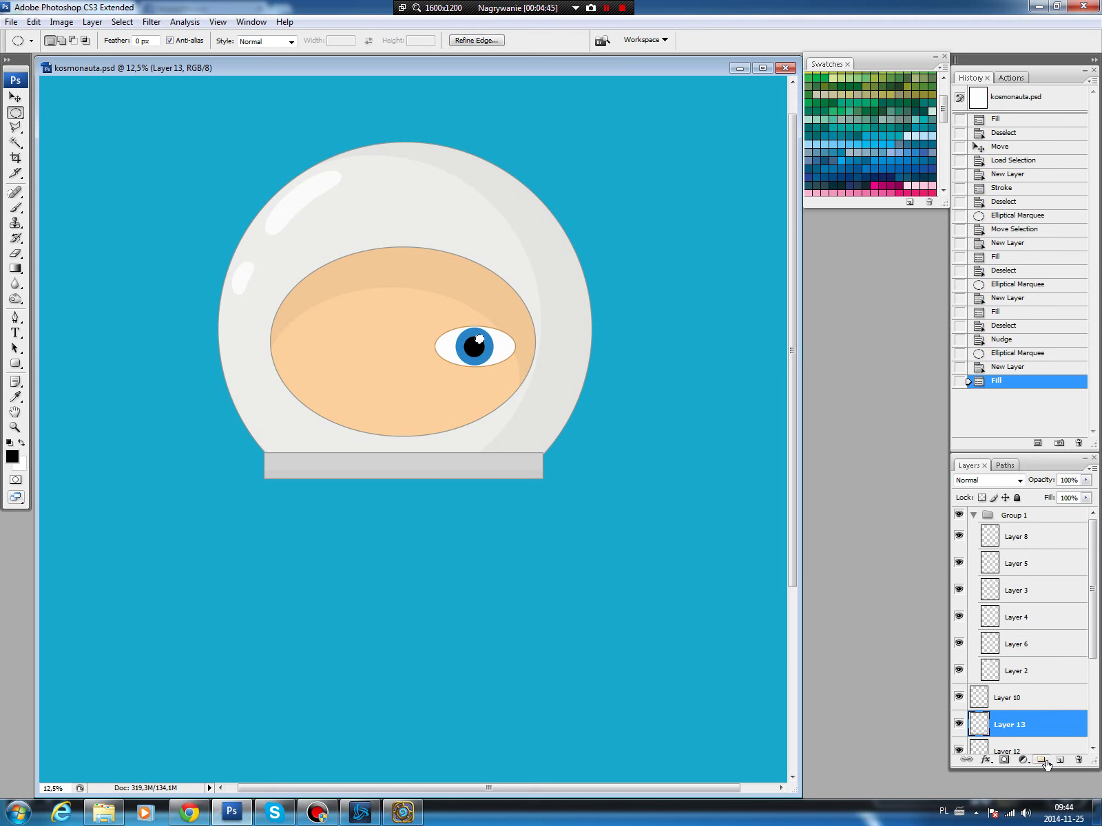
{"action": "key", "text": "ctrl+d"}
Select Layer 10 together with the other eye layers in the Layers panel.
{"action": "scroll", "coordinate": [1097, 612], "scroll_direction": "down", "scroll_amount": 2}
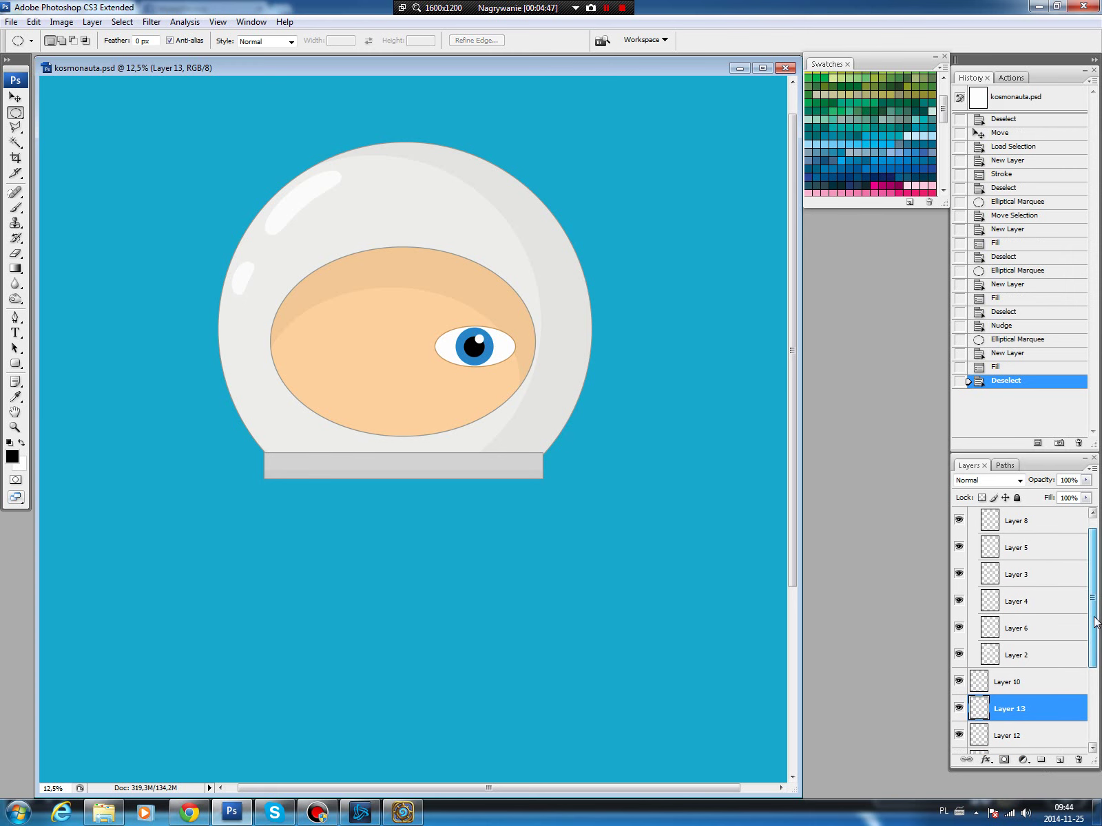
{"action": "scroll", "coordinate": [1046, 632], "scroll_direction": "down", "scroll_amount": 2}
{"action": "left_click", "coordinate": [1046, 632]}
{"action": "scroll", "coordinate": [1096, 674], "scroll_direction": "down", "scroll_amount": 2}
{"action": "scroll", "coordinate": [1096, 674], "scroll_direction": "down", "scroll_amount": 1}
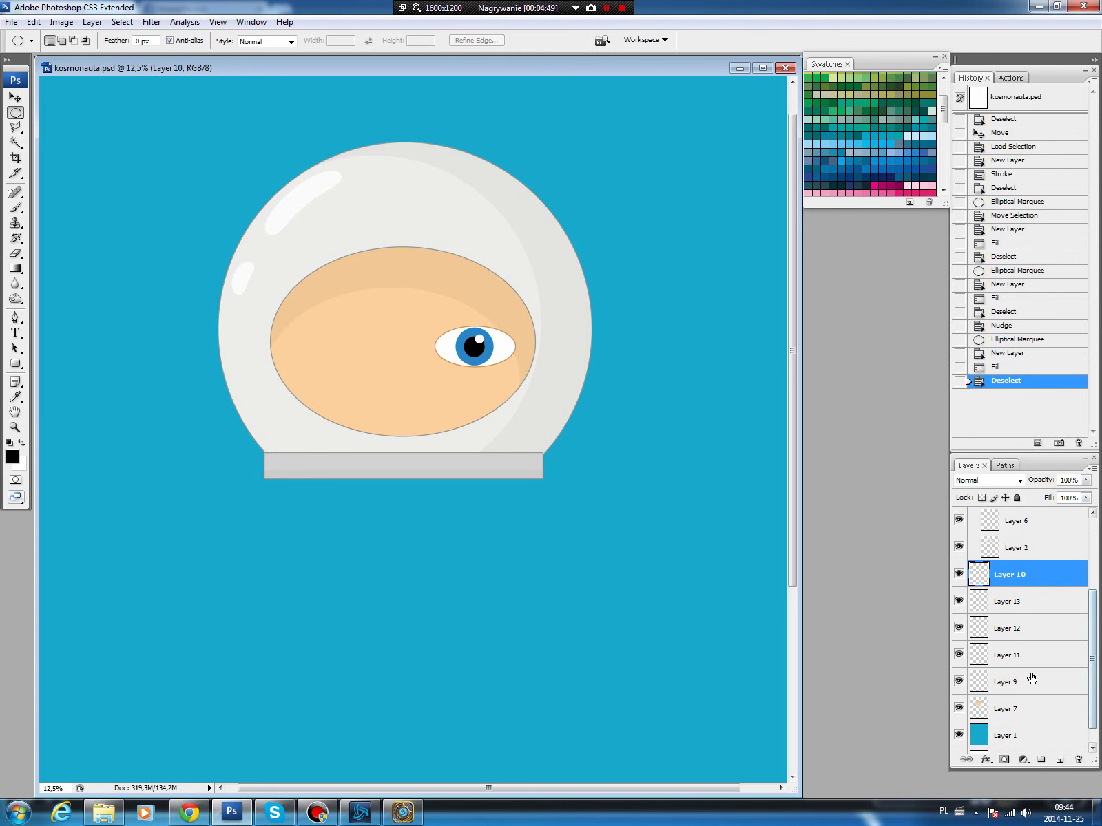
{"action": "left_click", "coordinate": [1017, 684], "text": "shift"}
Link the eye layers, rotate the eye about -12°, and shift it slightly up-right.
{"action": "left_click", "coordinate": [966, 759]}
{"action": "key", "text": "v"}
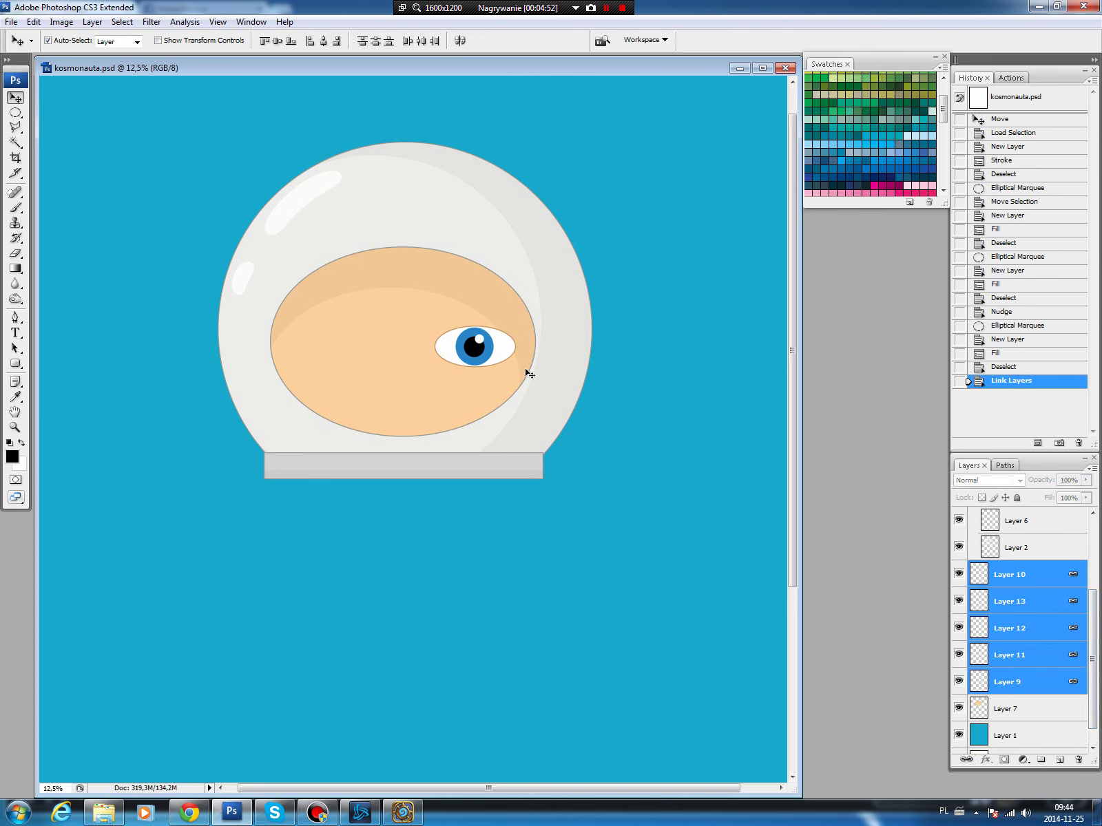
{"action": "key", "text": "ctrl+t"}
{"action": "left_click_drag", "start_coordinate": [554, 302], "coordinate": [543, 291]}
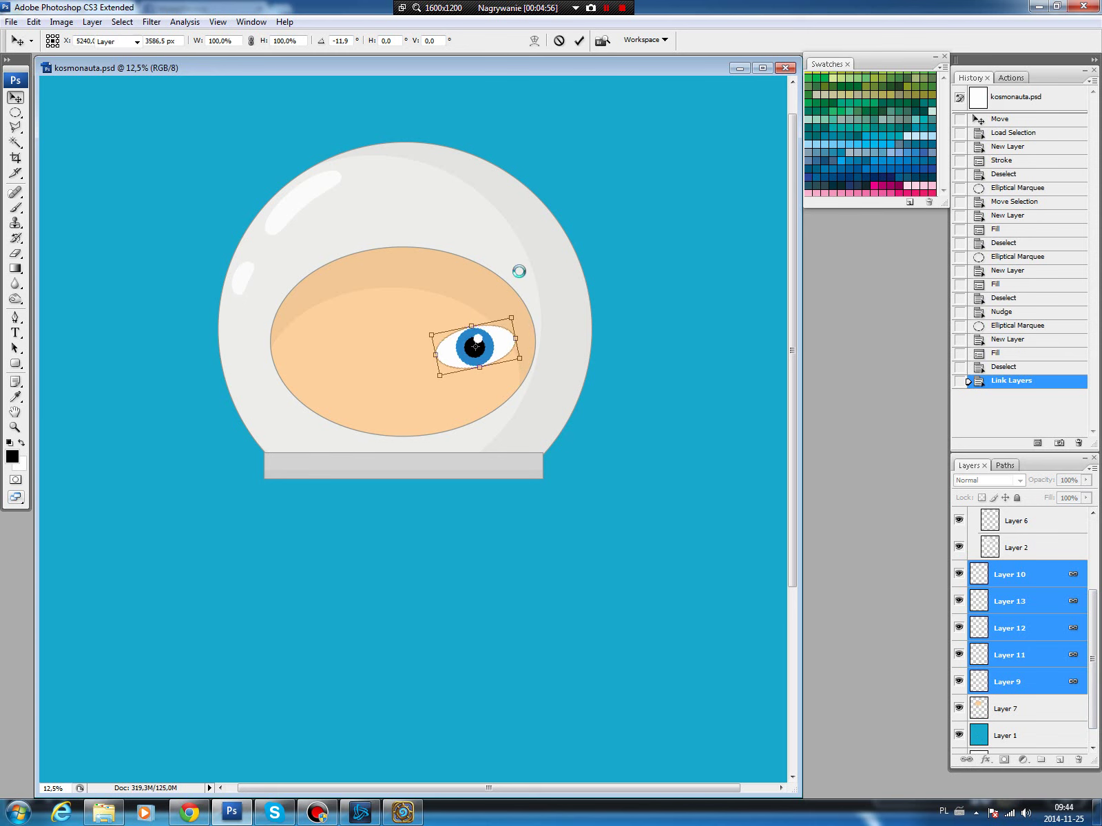
{"action": "key", "text": "Return"}
{"action": "left_click_drag", "start_coordinate": [441, 360], "coordinate": [443, 352]}
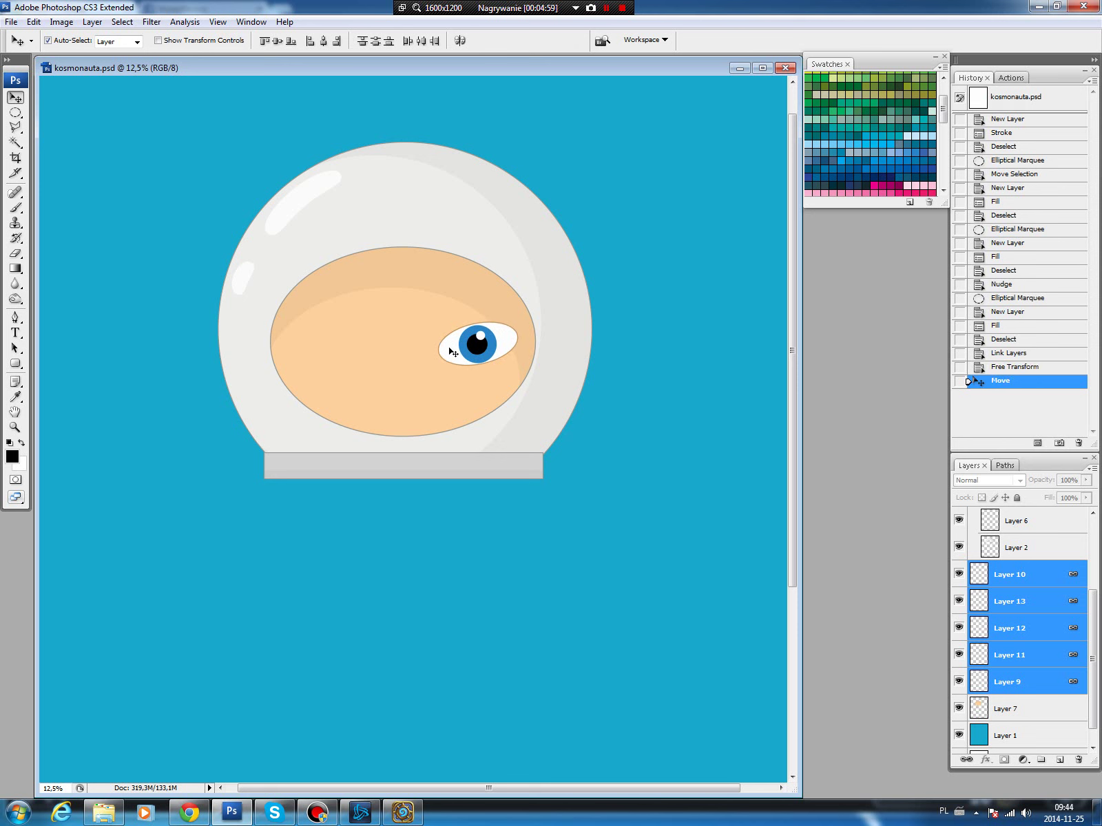
Group the eye layers, duplicate the group, flip it horizontally and move it left.
{"action": "left_click_drag", "start_coordinate": [1022, 614], "coordinate": [1040, 759]}
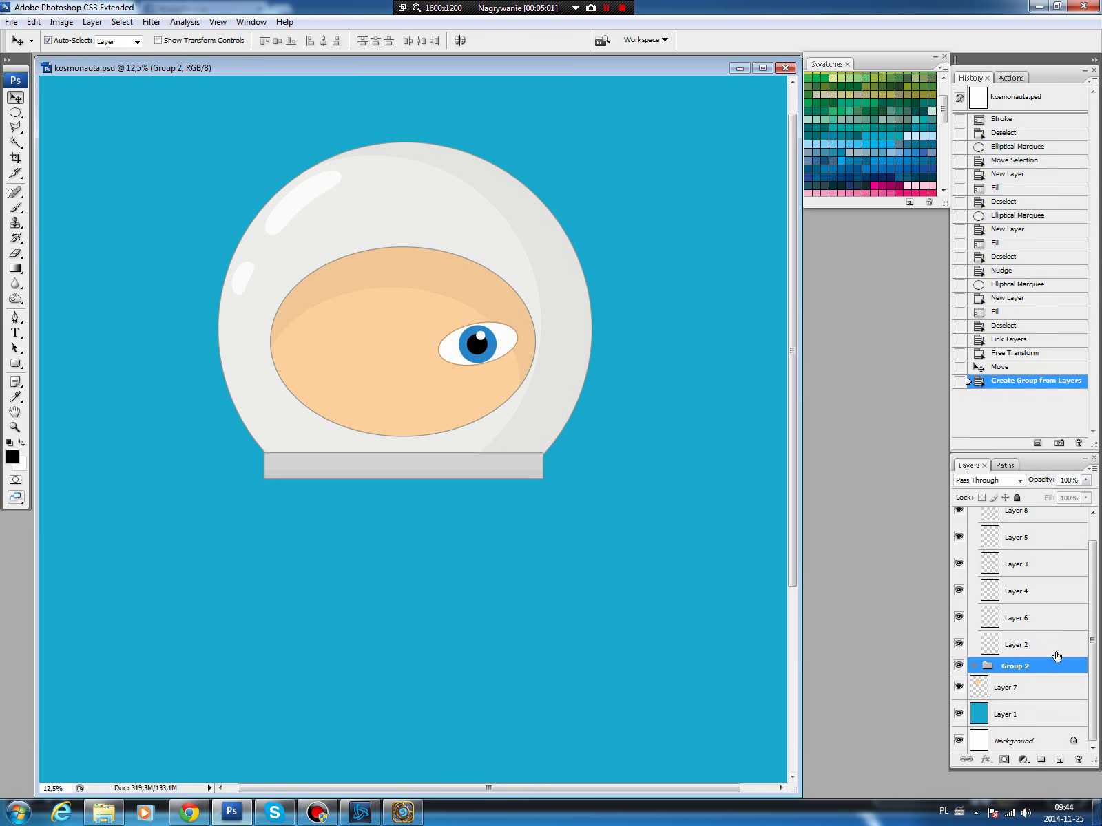
{"action": "left_click_drag", "start_coordinate": [1043, 673], "coordinate": [1059, 760]}
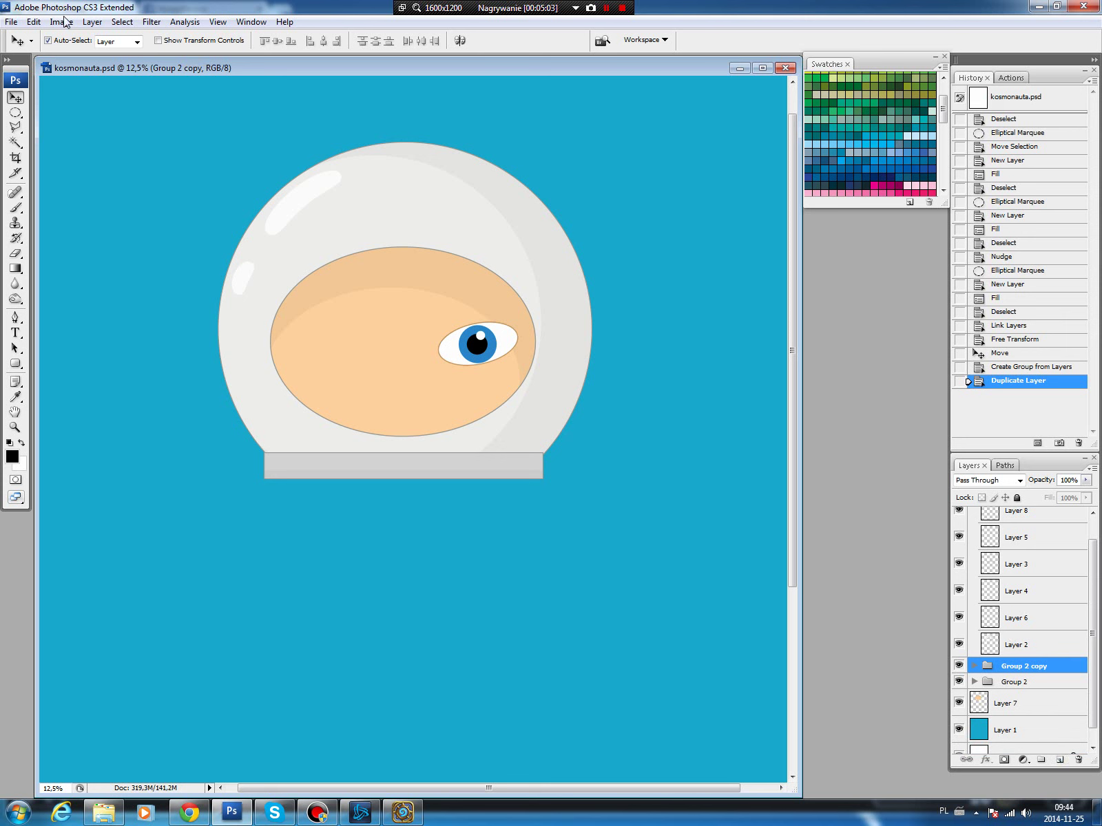
{"action": "left_click", "coordinate": [34, 22]}
{"action": "mouse_move", "coordinate": [54, 264]}
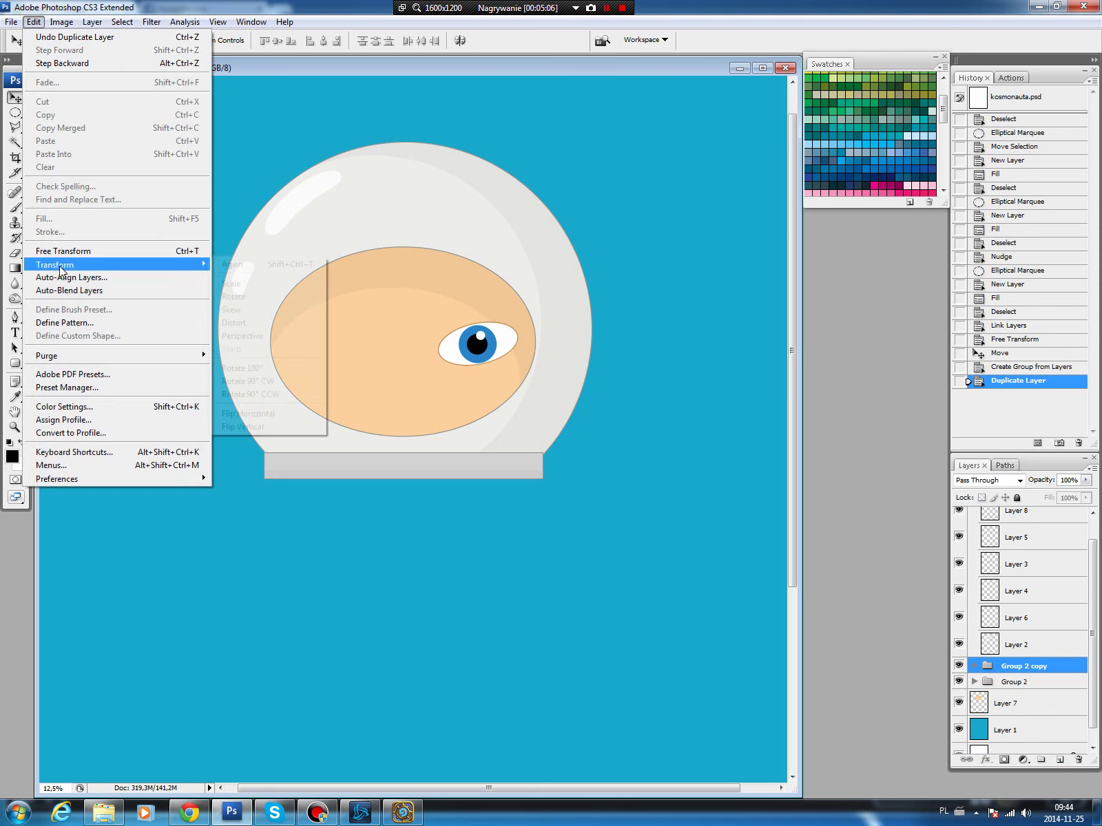
{"action": "left_click", "coordinate": [276, 413]}
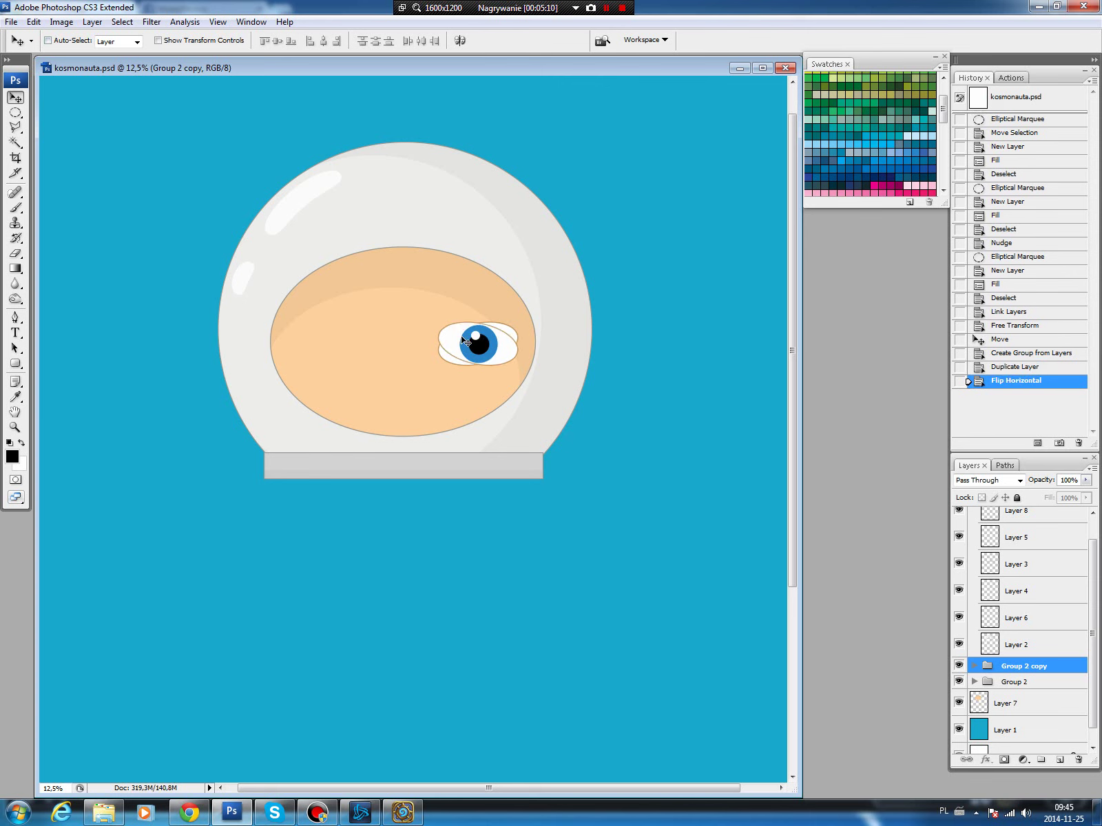
{"action": "left_click_drag", "start_coordinate": [465, 341], "coordinate": [315, 338]}
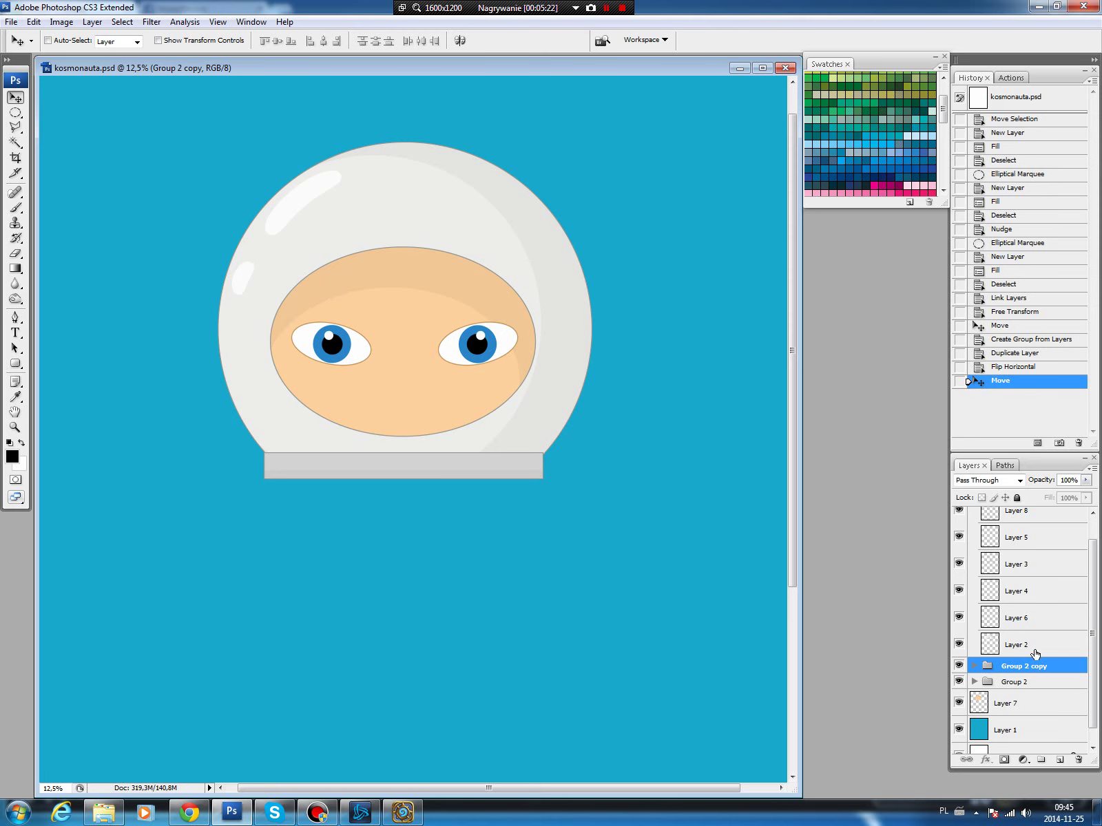
Fill an oval below the eyes with salmon-red on a new mouth layer.
{"action": "left_click", "coordinate": [1012, 703]}
{"action": "key", "text": "m"}
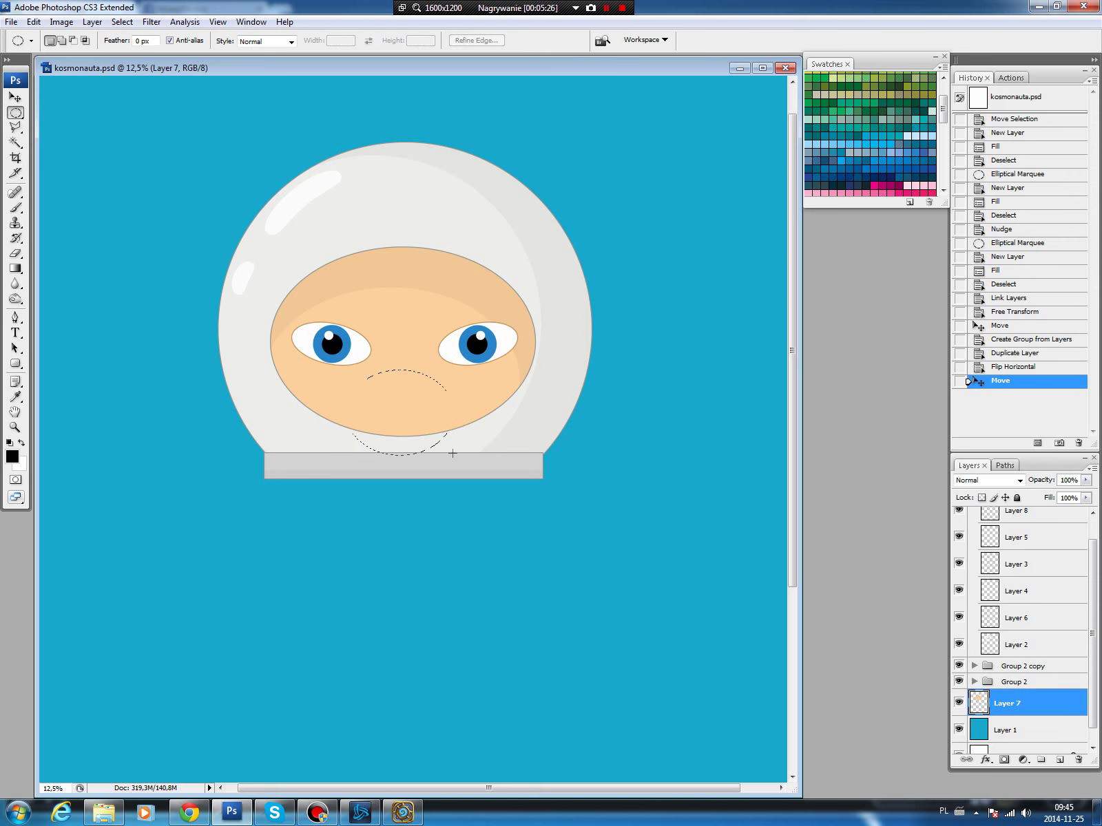
{"action": "mouse_move", "coordinate": [407, 421]}
{"action": "left_mouse_down"}
{"action": "mouse_move", "coordinate": [451, 454]}
{"action": "mouse_move", "coordinate": [421, 418]}
{"action": "left_mouse_up"}
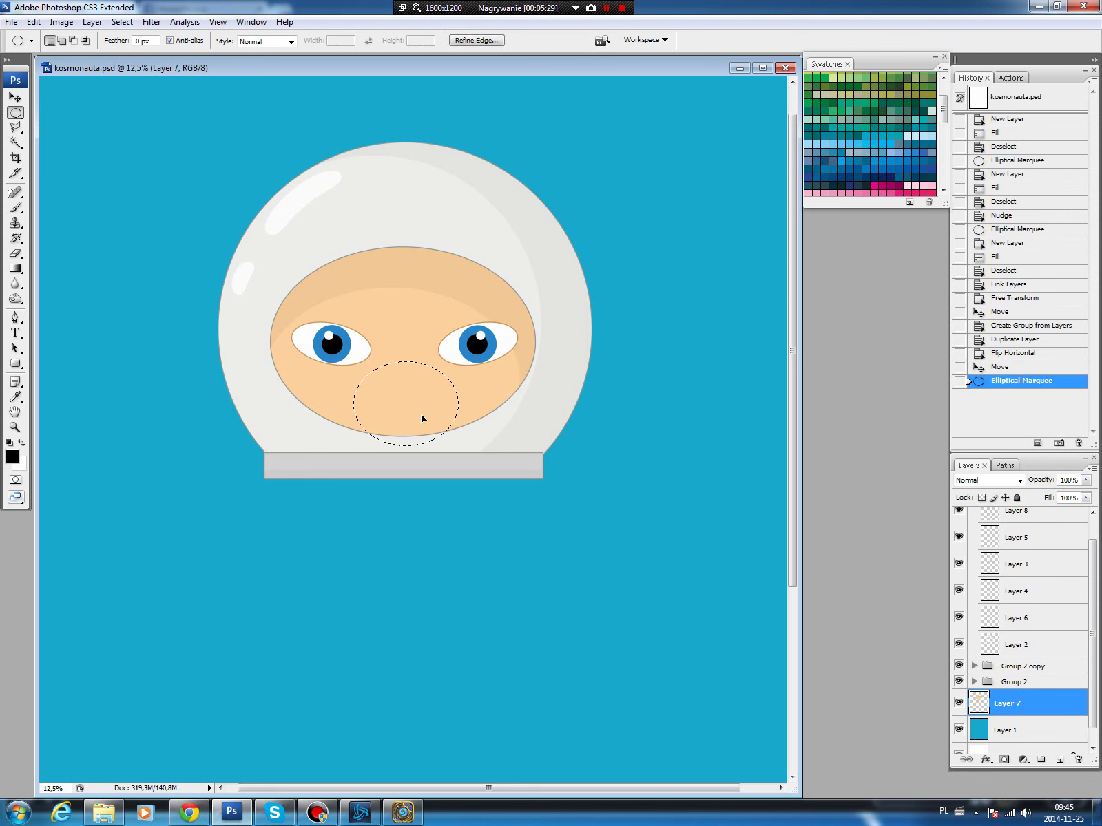
{"action": "left_click_drag", "start_coordinate": [423, 418], "coordinate": [422, 419]}
{"action": "left_click", "coordinate": [1060, 760]}
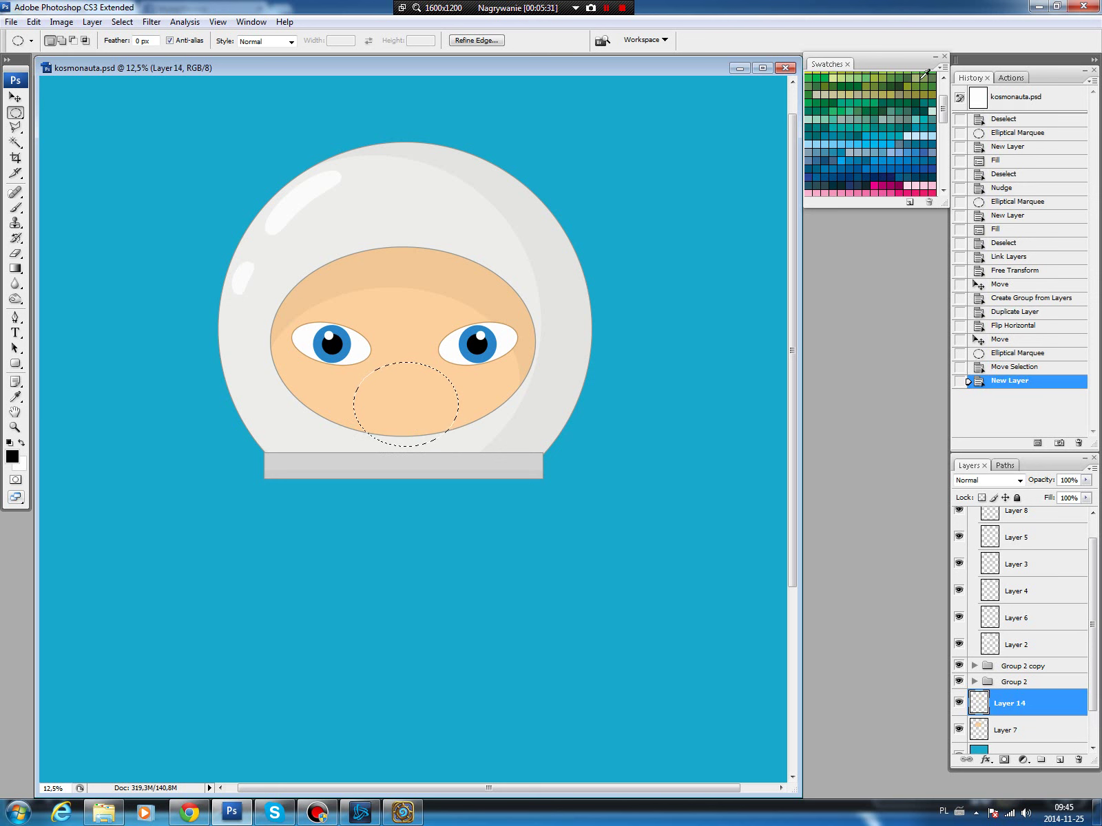
{"action": "left_click", "coordinate": [943, 99]}
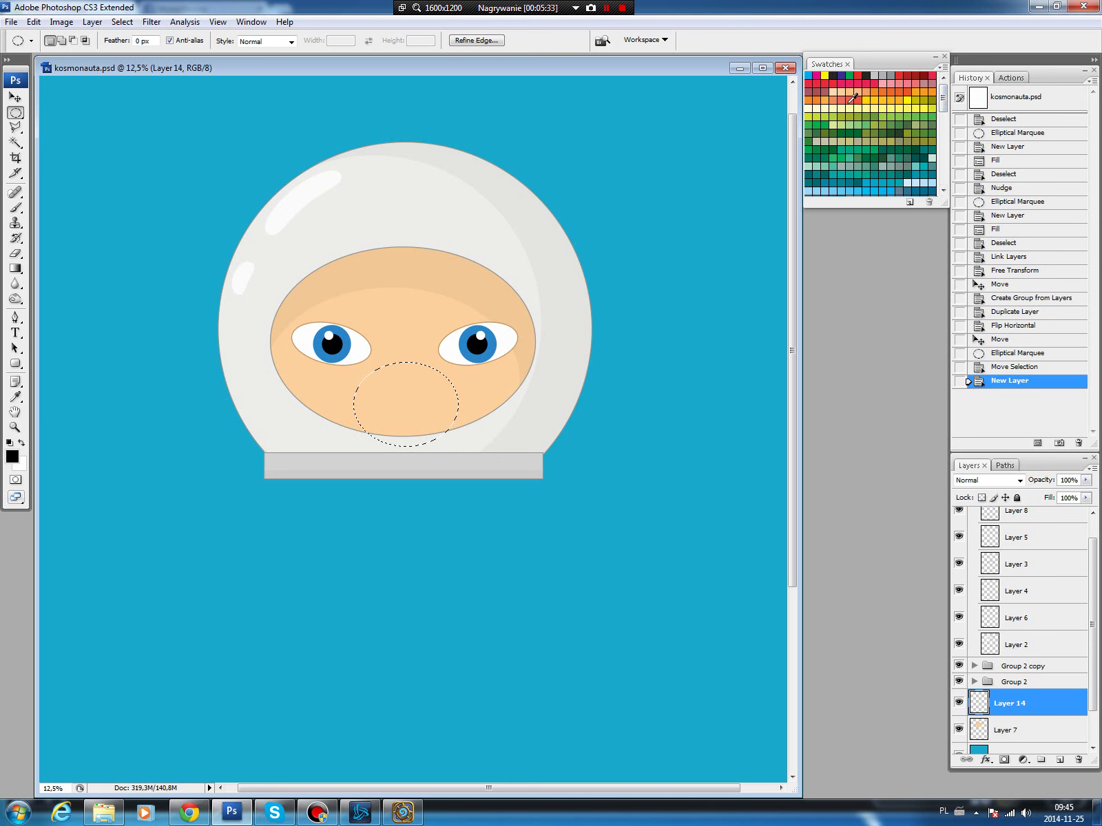
{"action": "left_click", "coordinate": [829, 96]}
{"action": "key", "text": "alt+BackSpace"}
{"action": "key", "text": "ctrl+d"}
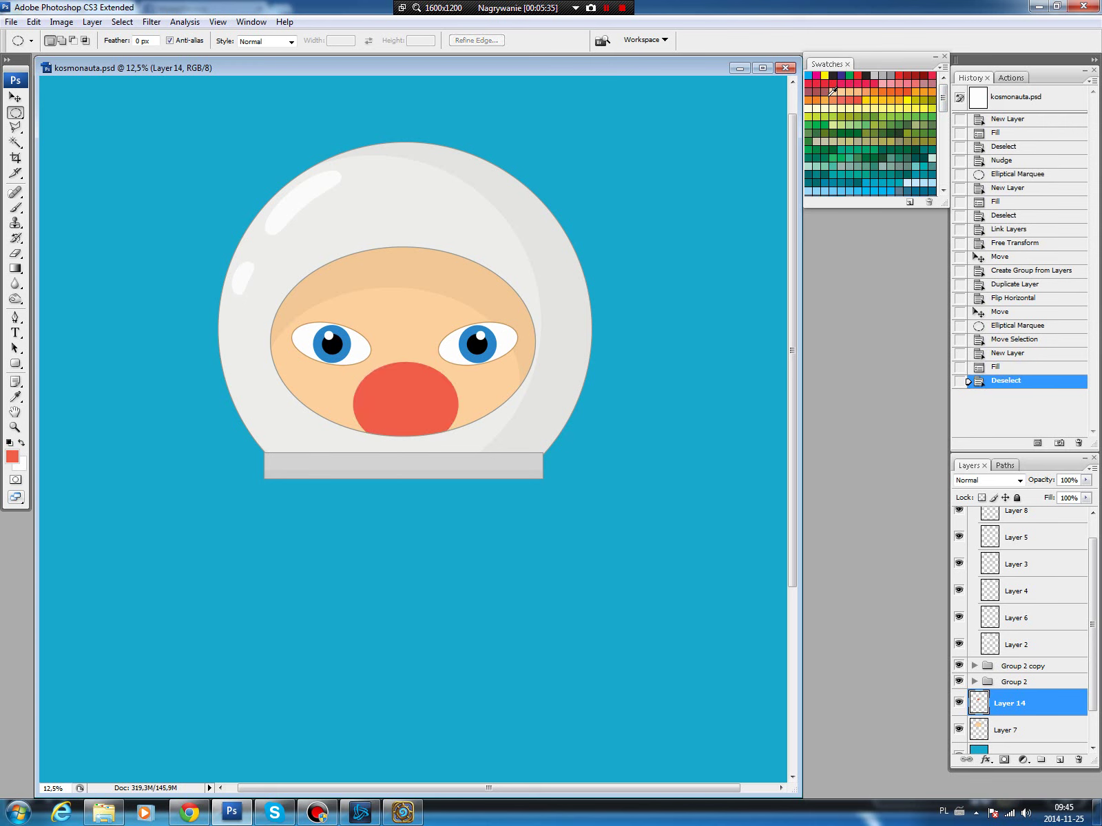
Delete the top part of the red oval to make a half-circle mouth and move it up.
{"action": "left_click_drag", "start_coordinate": [16, 116], "coordinate": [69, 113]}
{"action": "left_click_drag", "start_coordinate": [325, 314], "coordinate": [471, 395]}
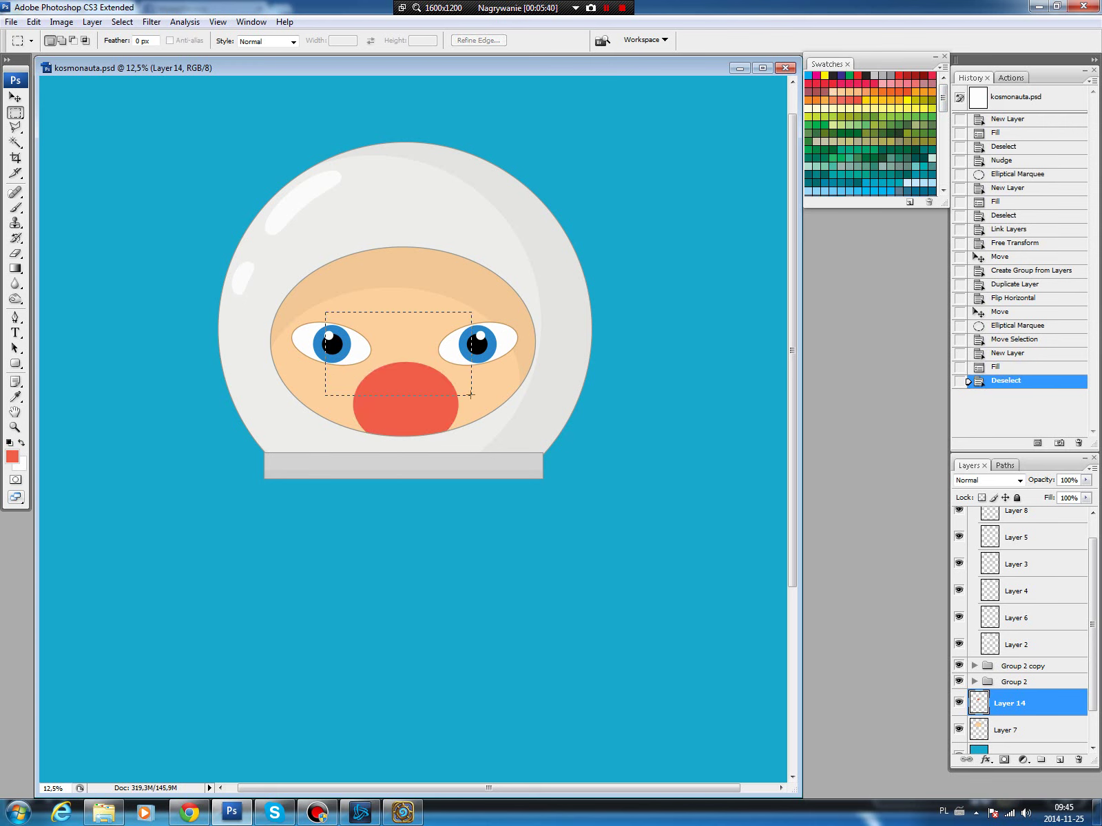
{"action": "key", "text": "Delete"}
{"action": "key", "text": "ctrl+d"}
{"action": "key", "text": "v"}
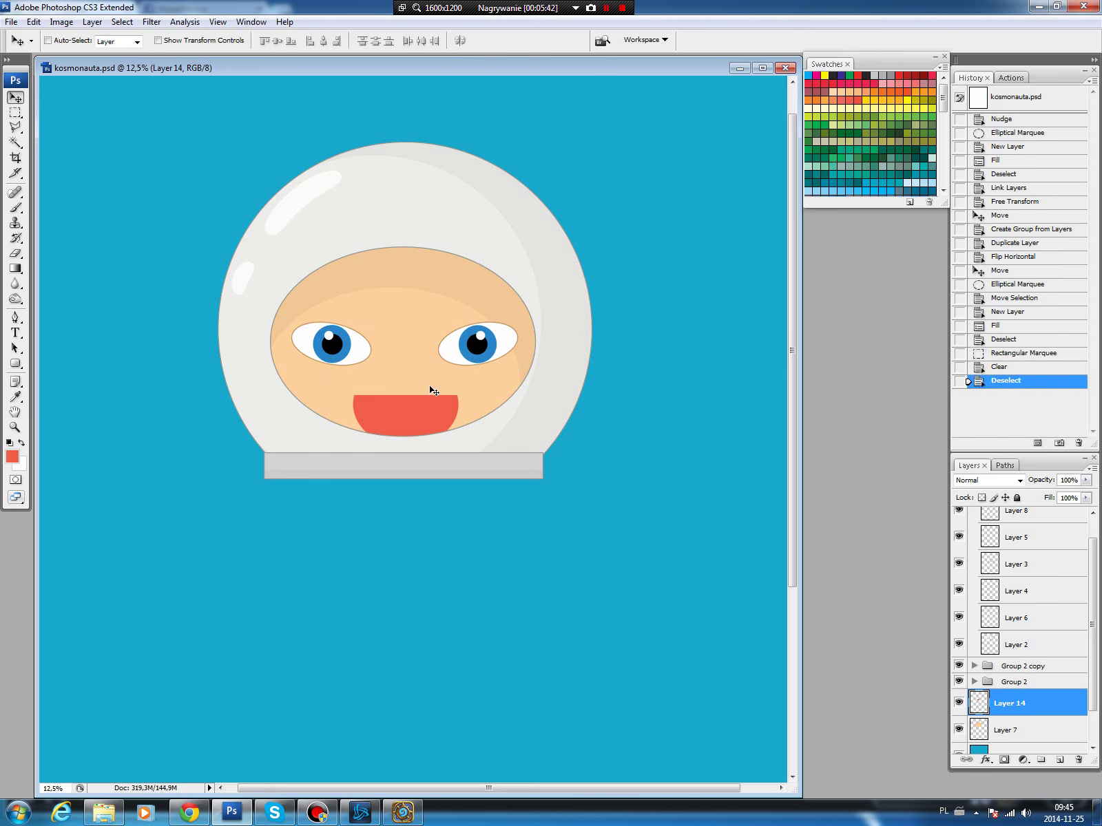
{"action": "left_click_drag", "start_coordinate": [421, 409], "coordinate": [421, 400]}
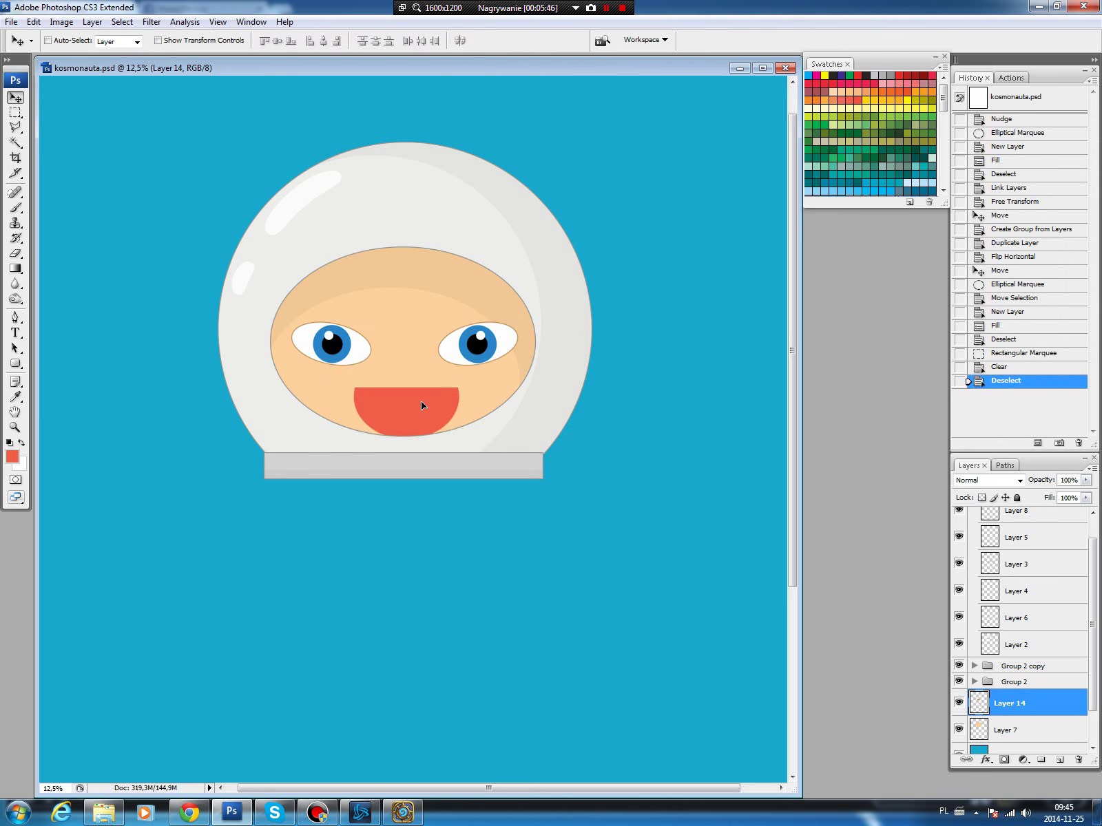
{"action": "left_click_drag", "start_coordinate": [421, 401], "coordinate": [421, 401]}
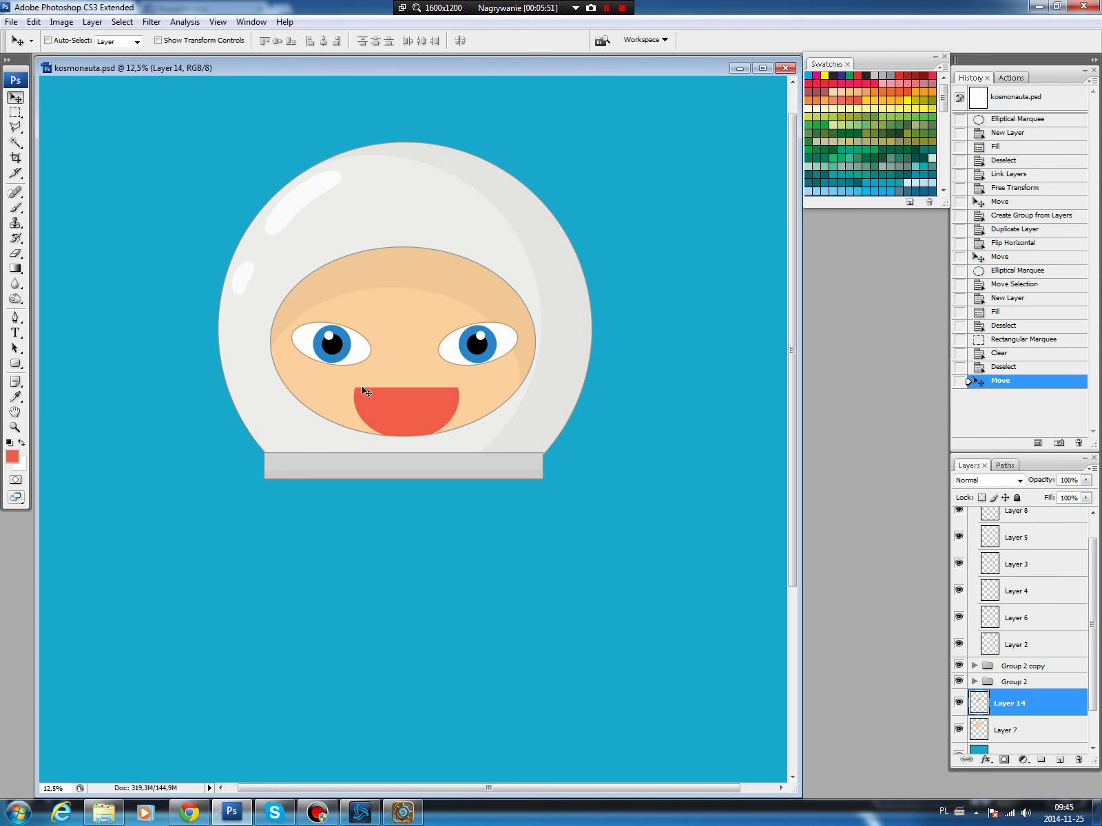
Narrow the mouth from both sides with Free Transform and raise it slightly.
{"action": "key", "text": "ctrl+t"}
{"action": "left_click_drag", "start_coordinate": [458, 413], "coordinate": [455, 413]}
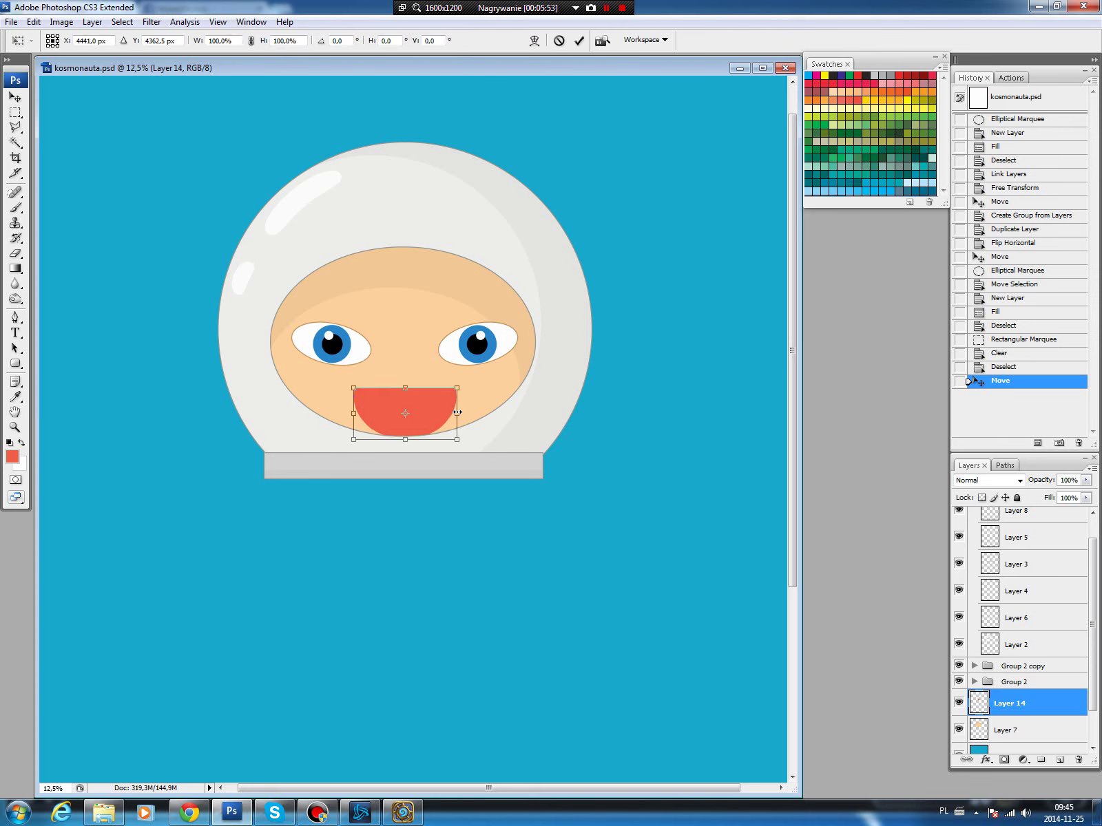
{"action": "left_click_drag", "start_coordinate": [356, 414], "coordinate": [355, 413]}
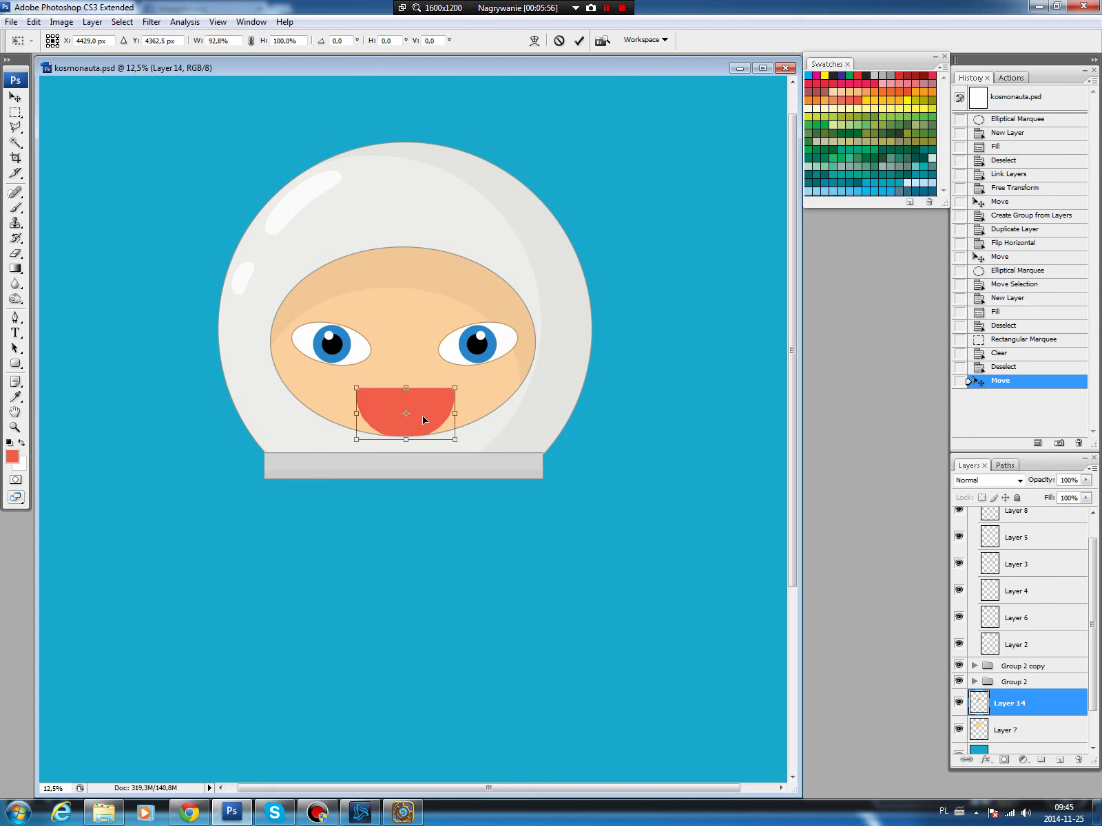
{"action": "left_click_drag", "start_coordinate": [423, 416], "coordinate": [409, 406]}
{"action": "key", "text": "Return"}
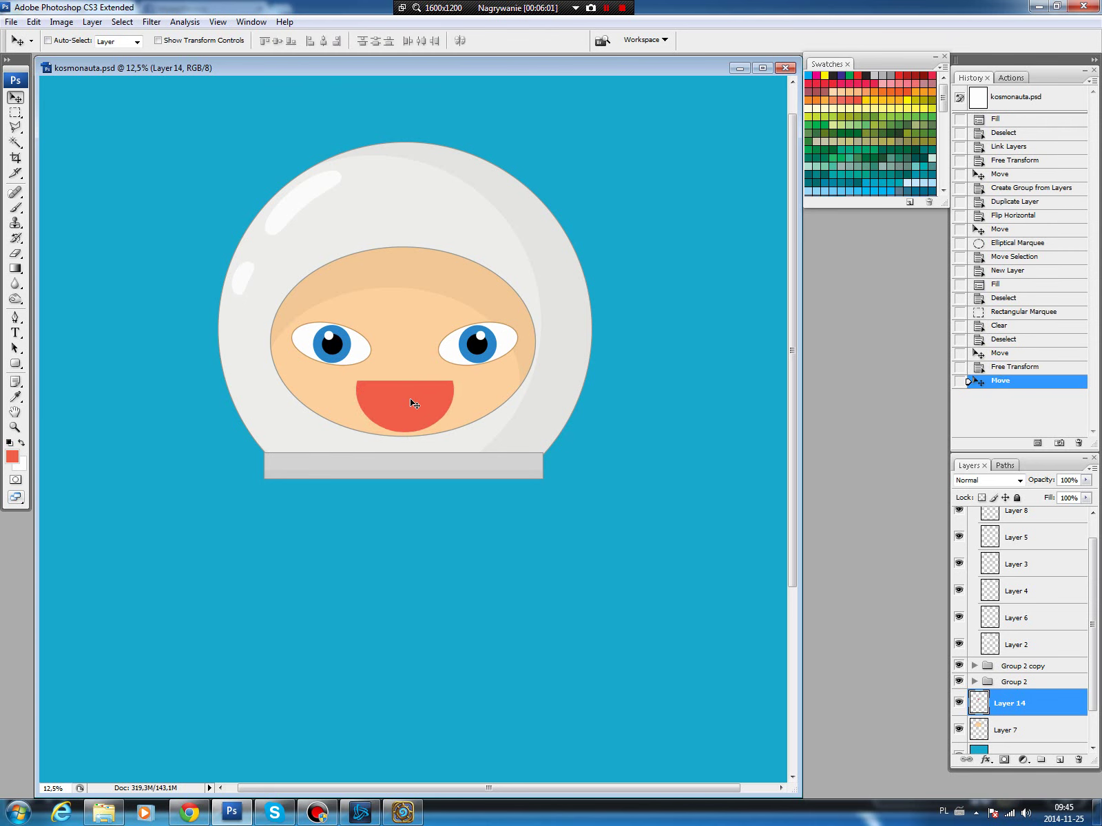
Reposition both eyes and the mouth slightly on the face.
{"action": "left_click_drag", "start_coordinate": [450, 359], "coordinate": [458, 340]}
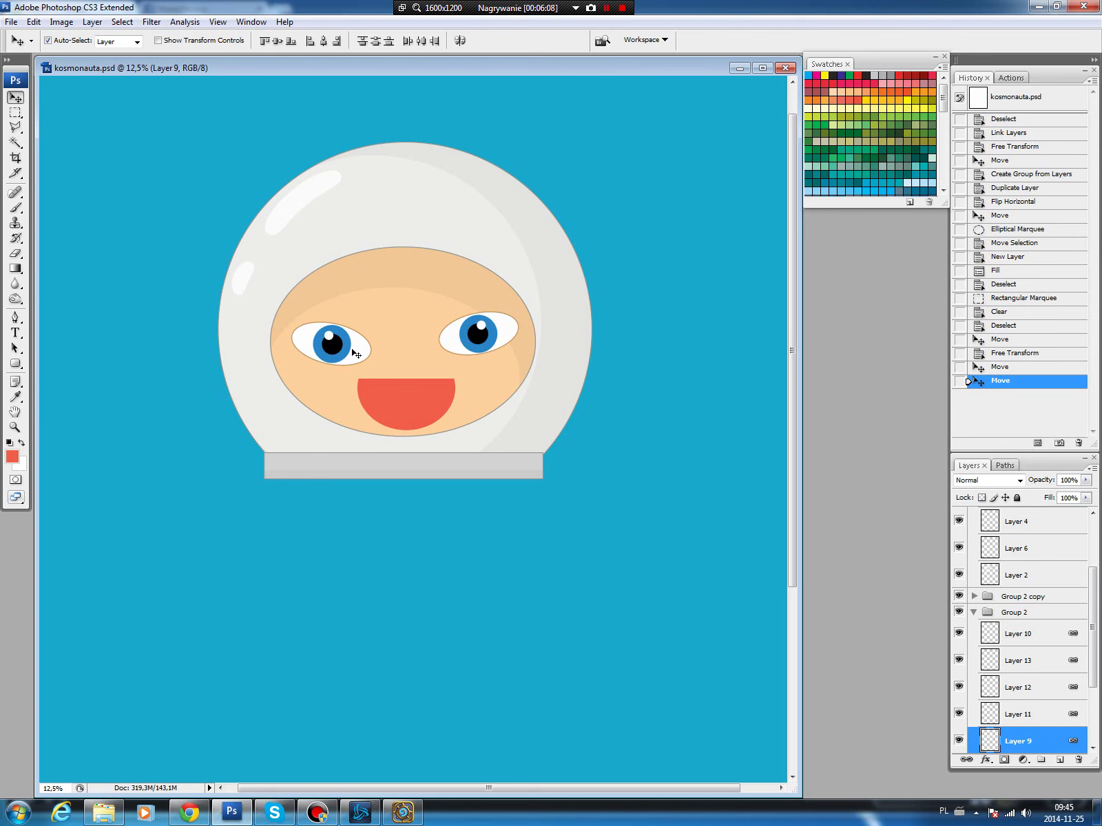
{"action": "left_click_drag", "start_coordinate": [355, 354], "coordinate": [351, 346]}
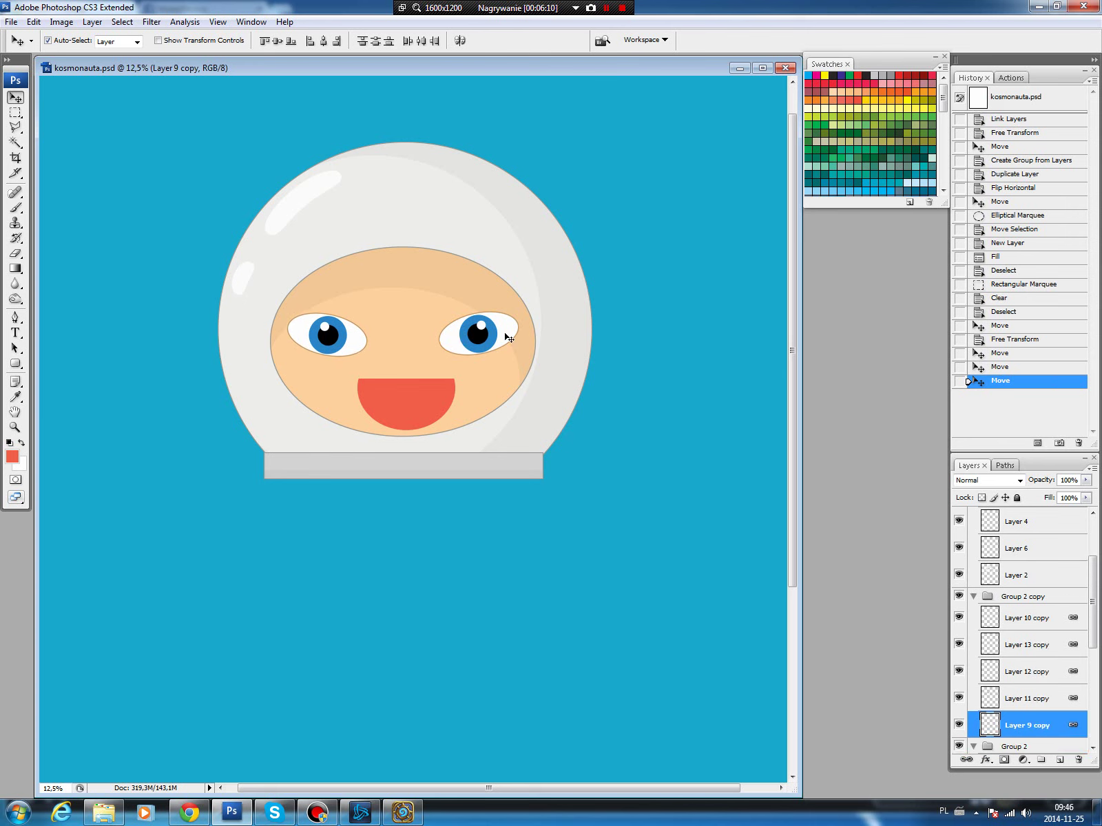
{"action": "left_click_drag", "start_coordinate": [460, 344], "coordinate": [464, 346]}
{"action": "left_click_drag", "start_coordinate": [326, 340], "coordinate": [334, 340]}
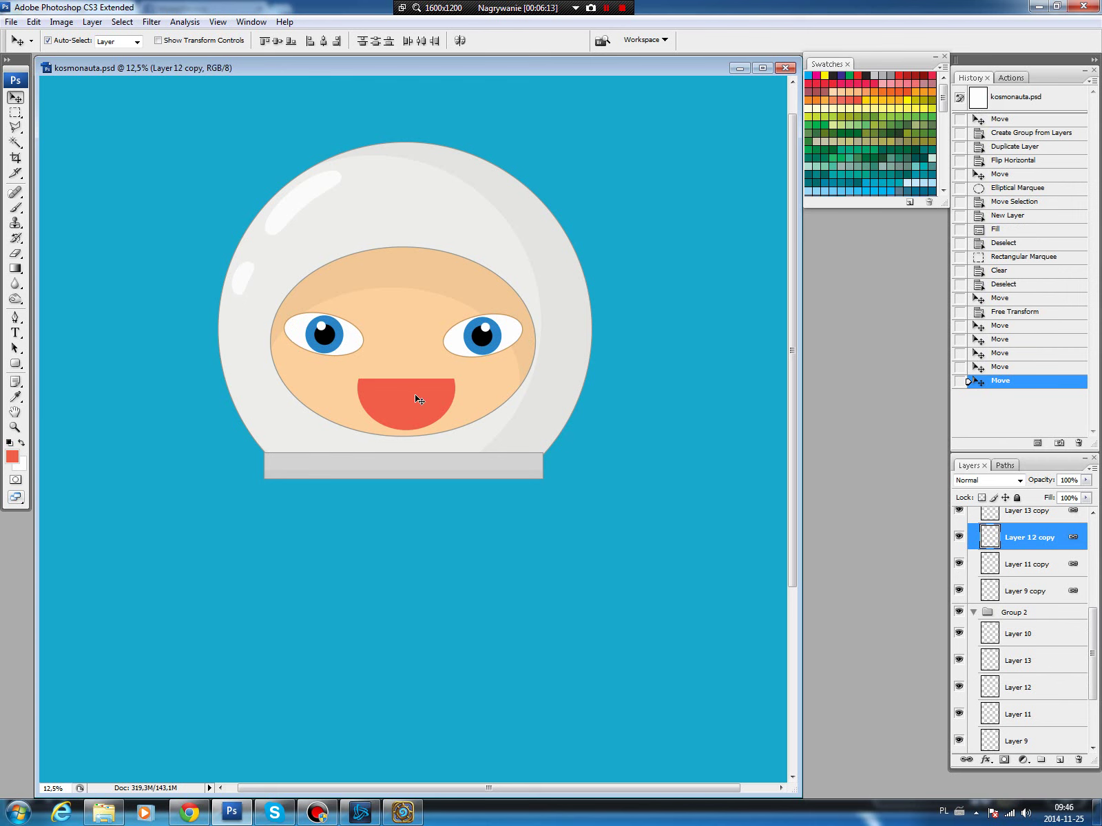
{"action": "left_click_drag", "start_coordinate": [409, 397], "coordinate": [414, 400]}
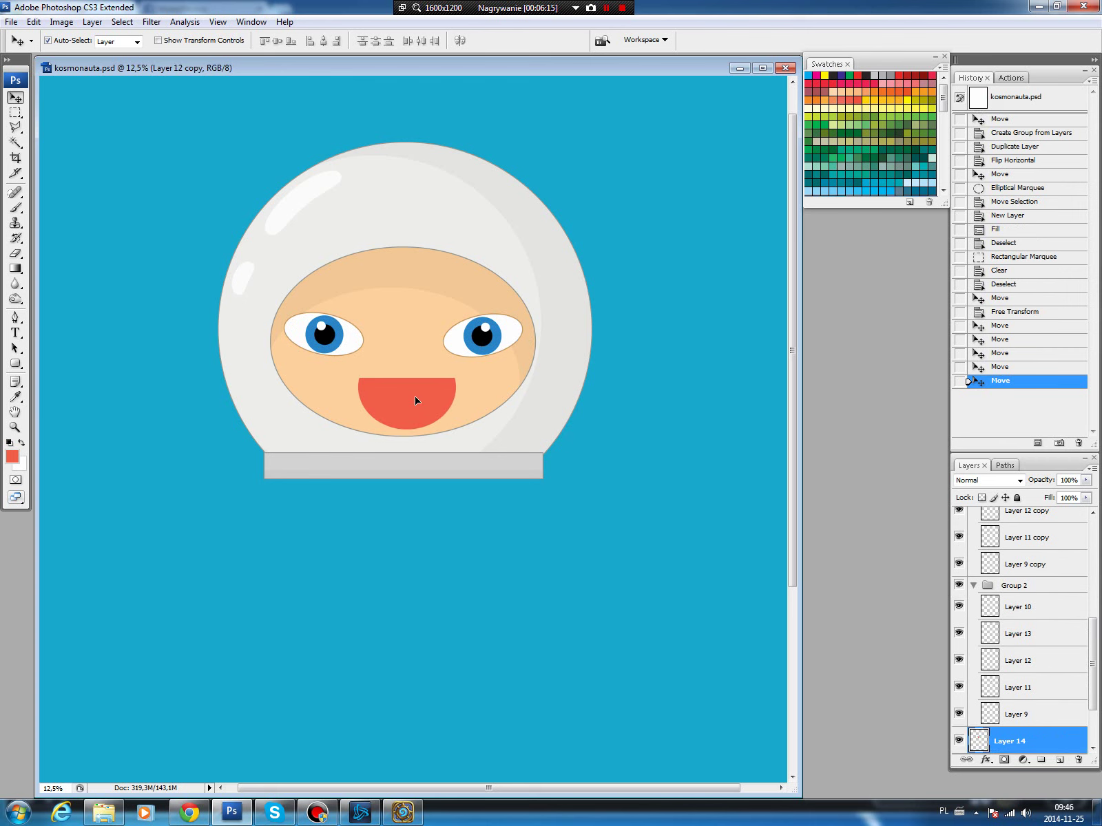
Stroke the mouth's outline in darker brown on a new layer and deselect.
{"action": "left_click", "coordinate": [979, 741], "text": "ctrl"}
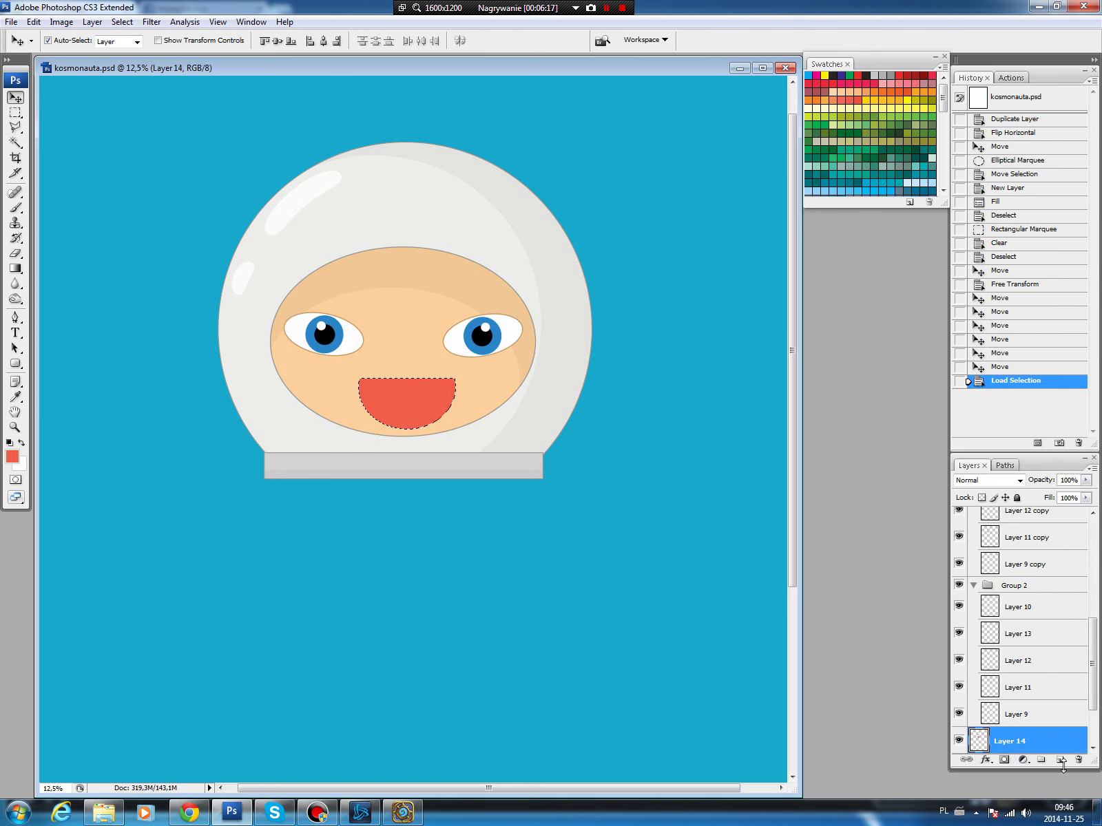
{"action": "left_click", "coordinate": [1059, 759]}
{"action": "key", "text": "b"}
{"action": "left_click", "coordinate": [409, 296], "text": "alt"}
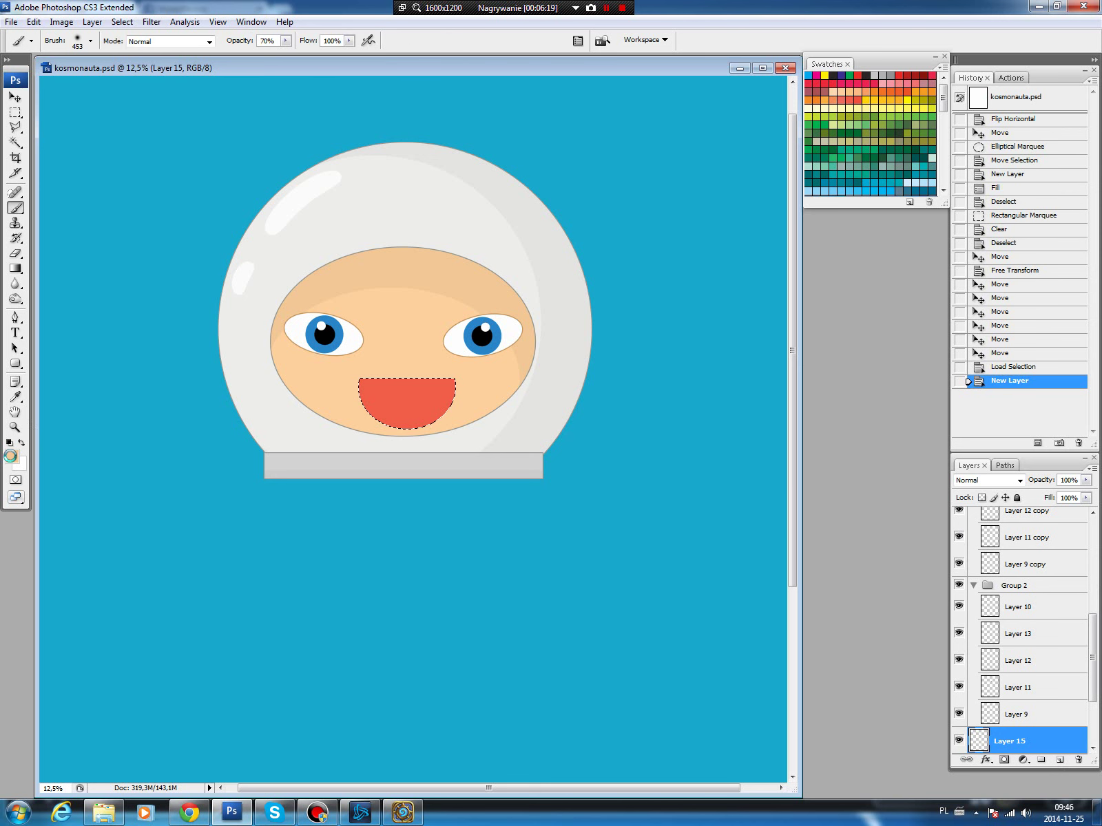
{"action": "left_click", "coordinate": [12, 456]}
{"action": "left_click", "coordinate": [472, 271]}
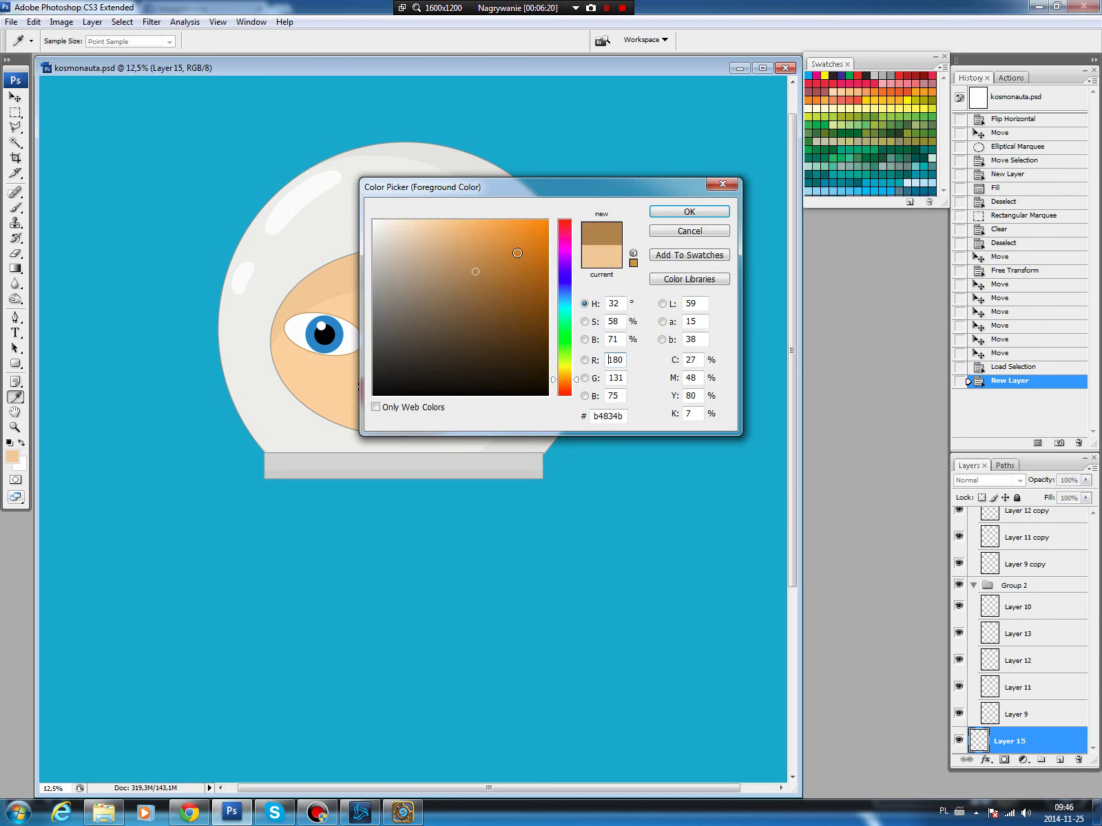
{"action": "left_click", "coordinate": [689, 211]}
{"action": "left_click", "coordinate": [33, 21]}
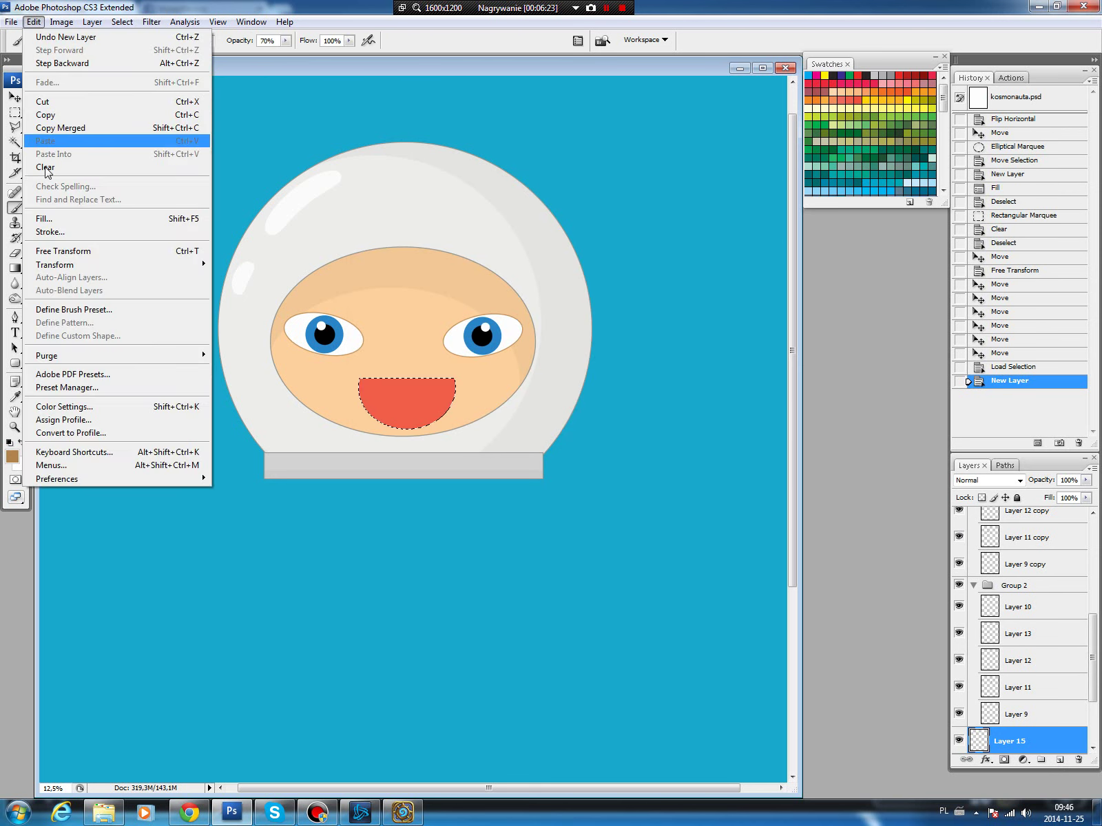
{"action": "left_click", "coordinate": [49, 232]}
{"action": "left_click", "coordinate": [633, 228]}
{"action": "key", "text": "ctrl+d"}
Pick the mouth layer and draw then clear a rectangle selection over the mouth.
{"action": "key", "text": "v"}
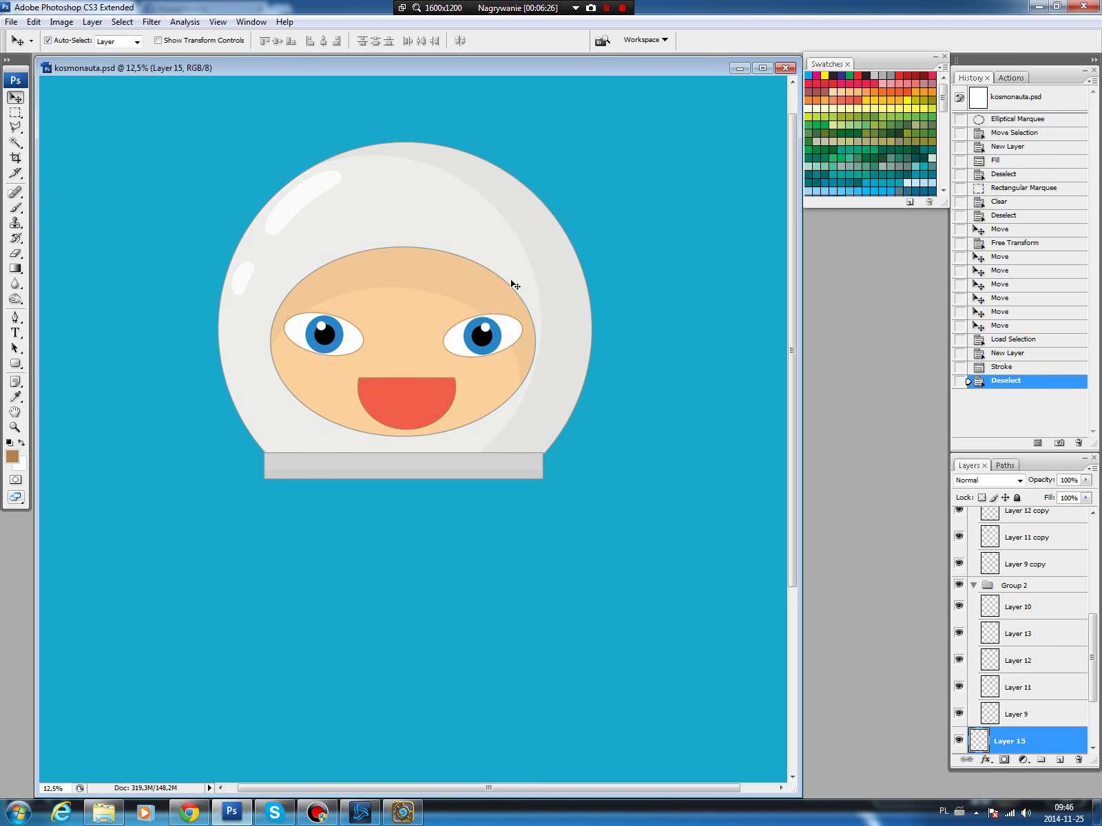
{"action": "left_click", "coordinate": [414, 389]}
{"action": "key", "text": "m"}
{"action": "left_click_drag", "start_coordinate": [372, 359], "coordinate": [440, 387]}
{"action": "key", "text": "ctrl+d"}
Fill an ellipse across the top of the mouth with white on a new teeth layer.
{"action": "right_click", "coordinate": [16, 112]}
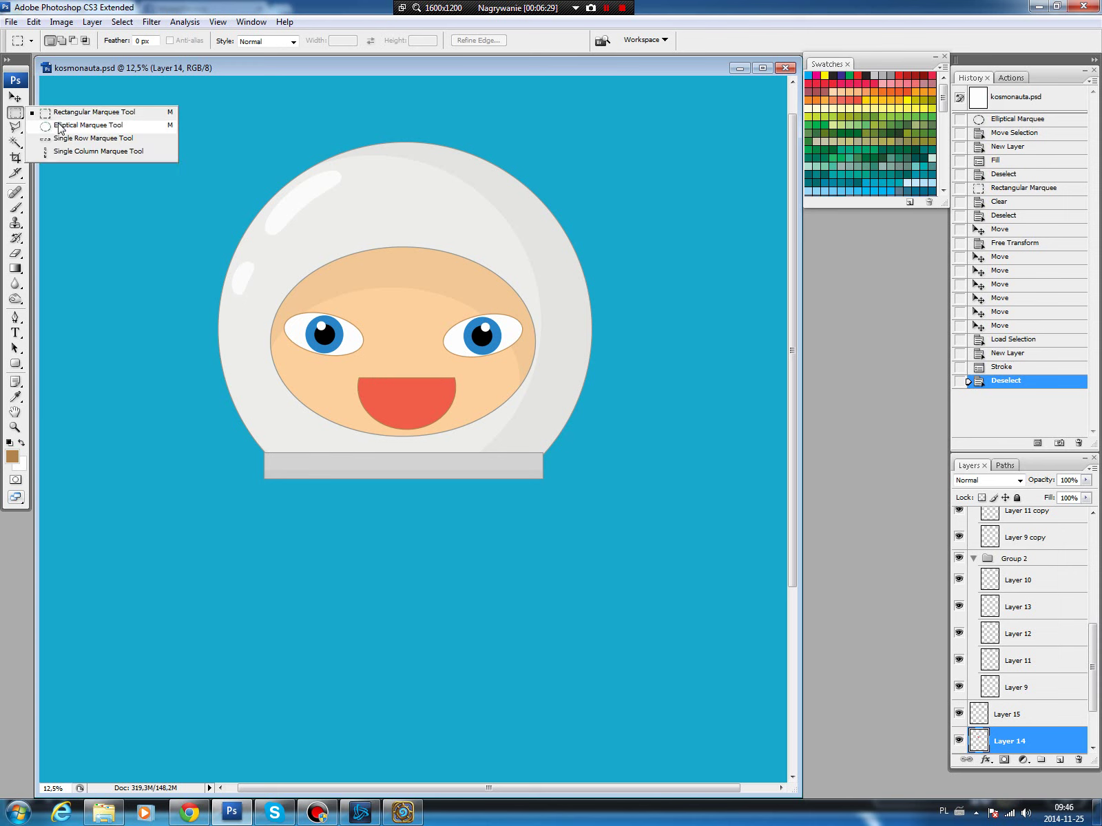
{"action": "left_click", "coordinate": [62, 128]}
{"action": "mouse_move", "coordinate": [424, 385]}
{"action": "left_mouse_down"}
{"action": "mouse_move", "coordinate": [449, 394]}
{"action": "mouse_move", "coordinate": [418, 385]}
{"action": "left_mouse_up"}
{"action": "left_click", "coordinate": [1058, 760]}
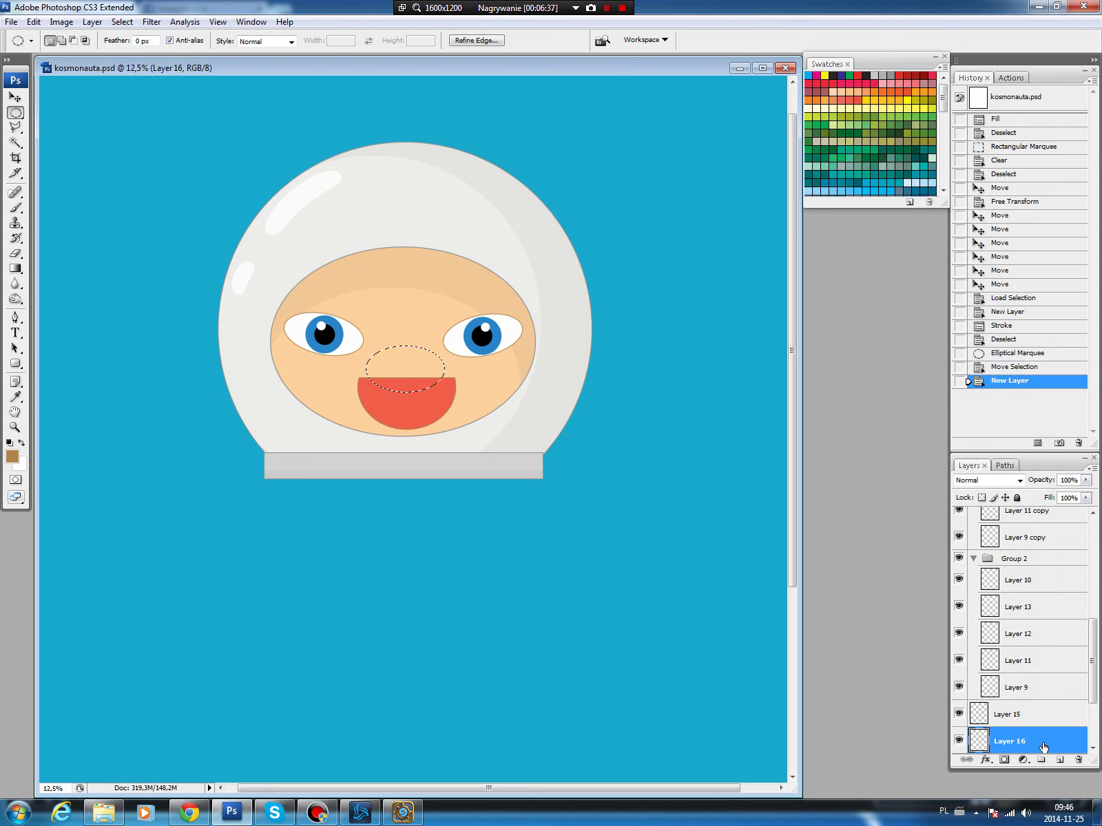
{"action": "key", "text": "ctrl+BackSpace"}
{"action": "key", "text": "ctrl+d"}
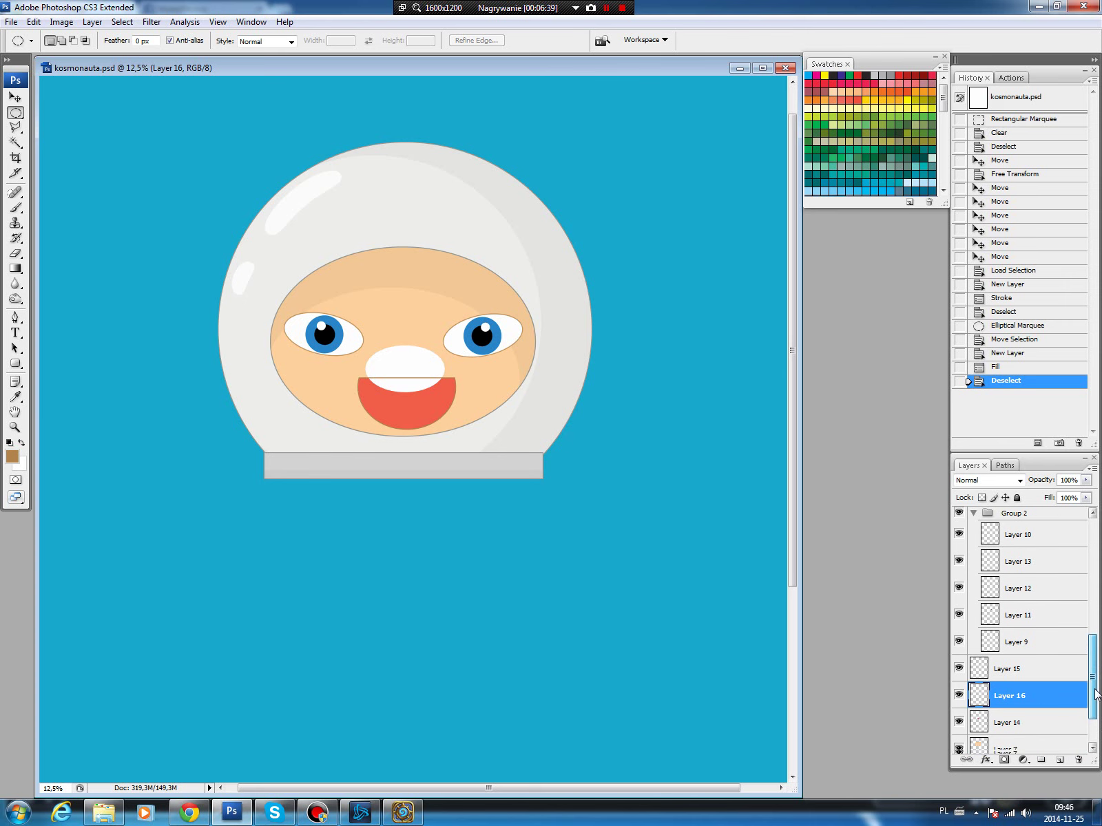
Trim the white teeth to the mouth using the inverted mouth selection.
{"action": "left_click_drag", "start_coordinate": [1098, 672], "coordinate": [1098, 701]}
{"action": "left_click", "coordinate": [979, 685], "text": "ctrl"}
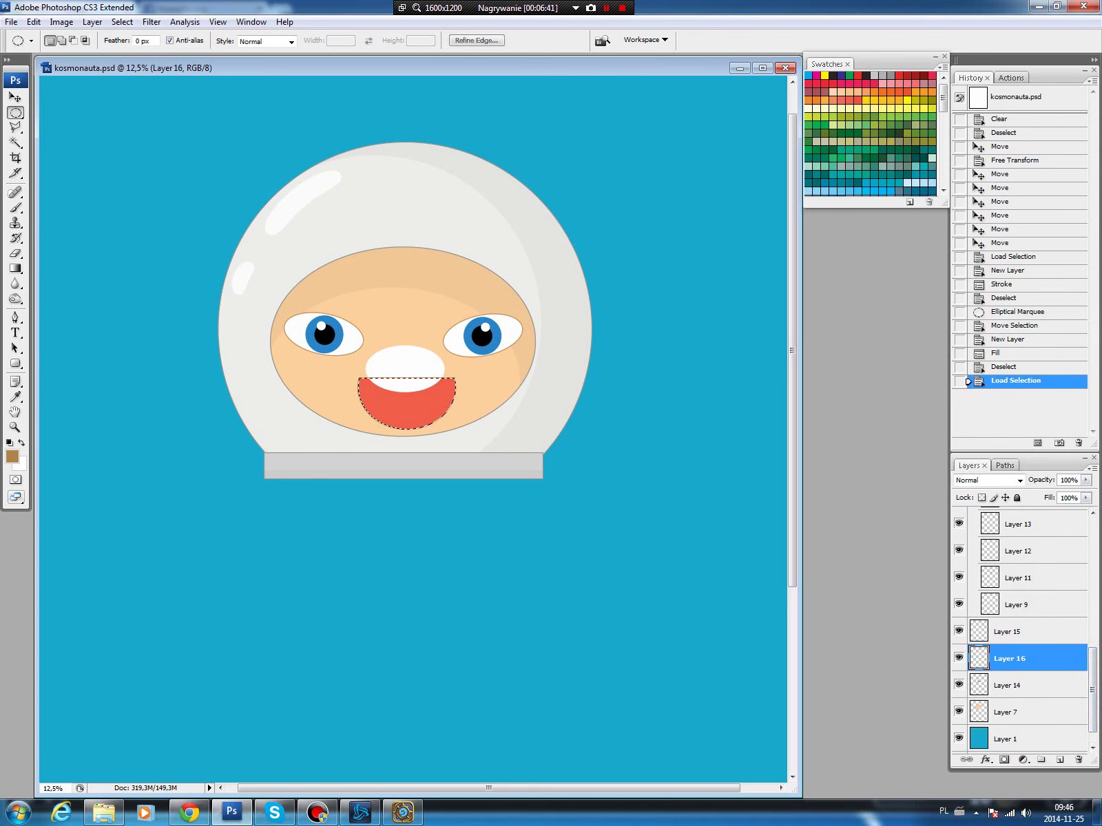
{"action": "left_click", "coordinate": [123, 22]}
{"action": "left_click", "coordinate": [124, 78]}
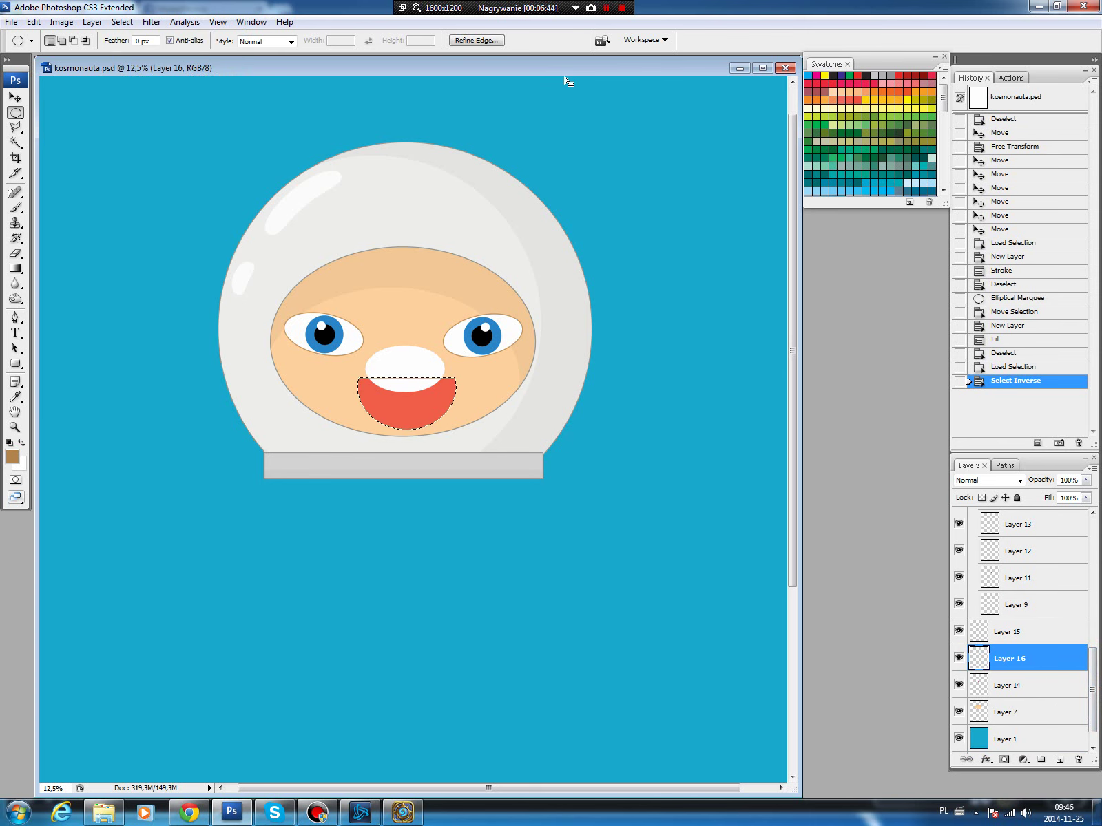
{"action": "key", "text": "Delete"}
{"action": "key", "text": "ctrl+d"}
{"action": "key", "text": "v"}
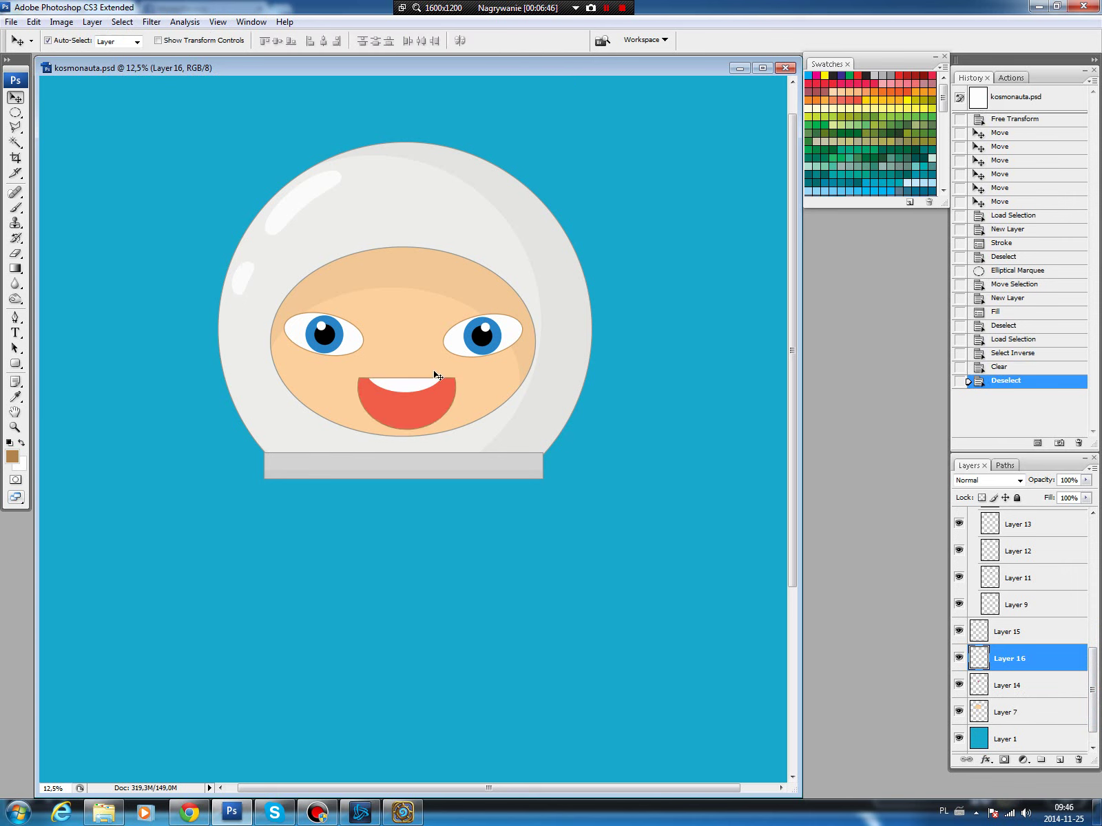
{"action": "left_click", "coordinate": [421, 407]}
Darken the mouth outside a lower-right circle with Hue/Saturation: Saturation +13, Lightness -12.
{"action": "key", "text": "m"}
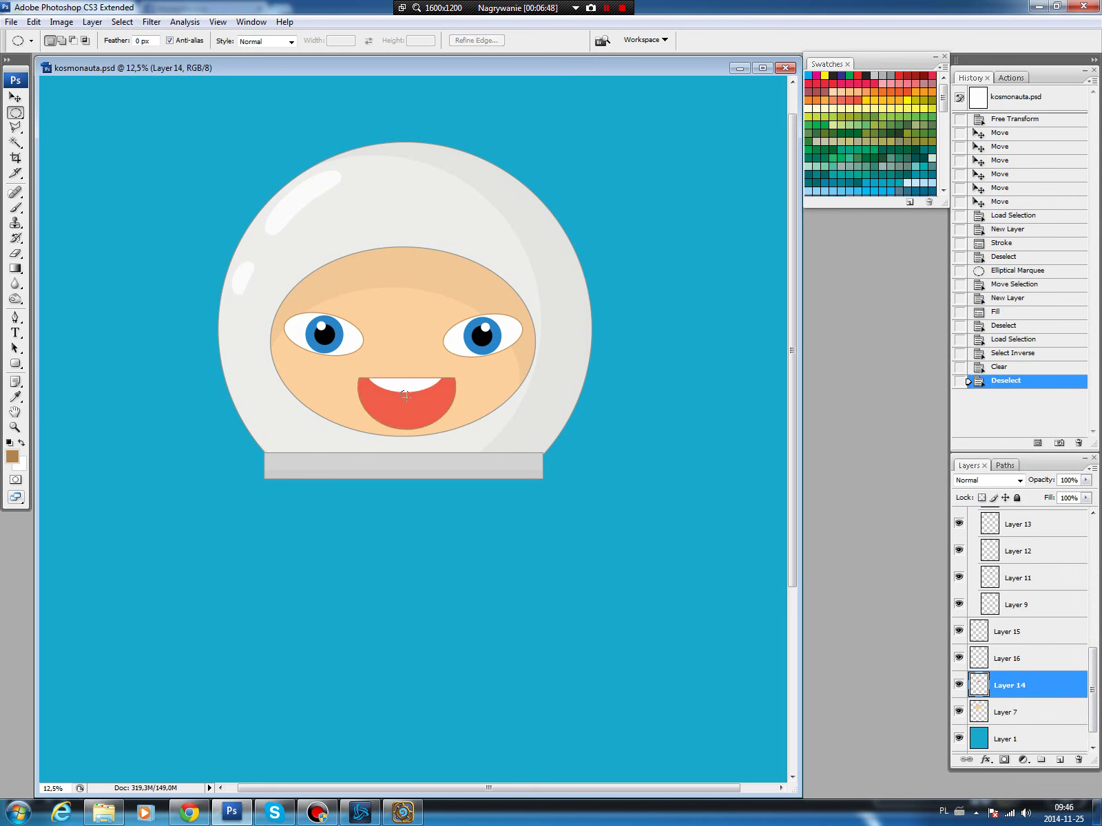
{"action": "left_click_drag", "start_coordinate": [400, 391], "coordinate": [466, 457]}
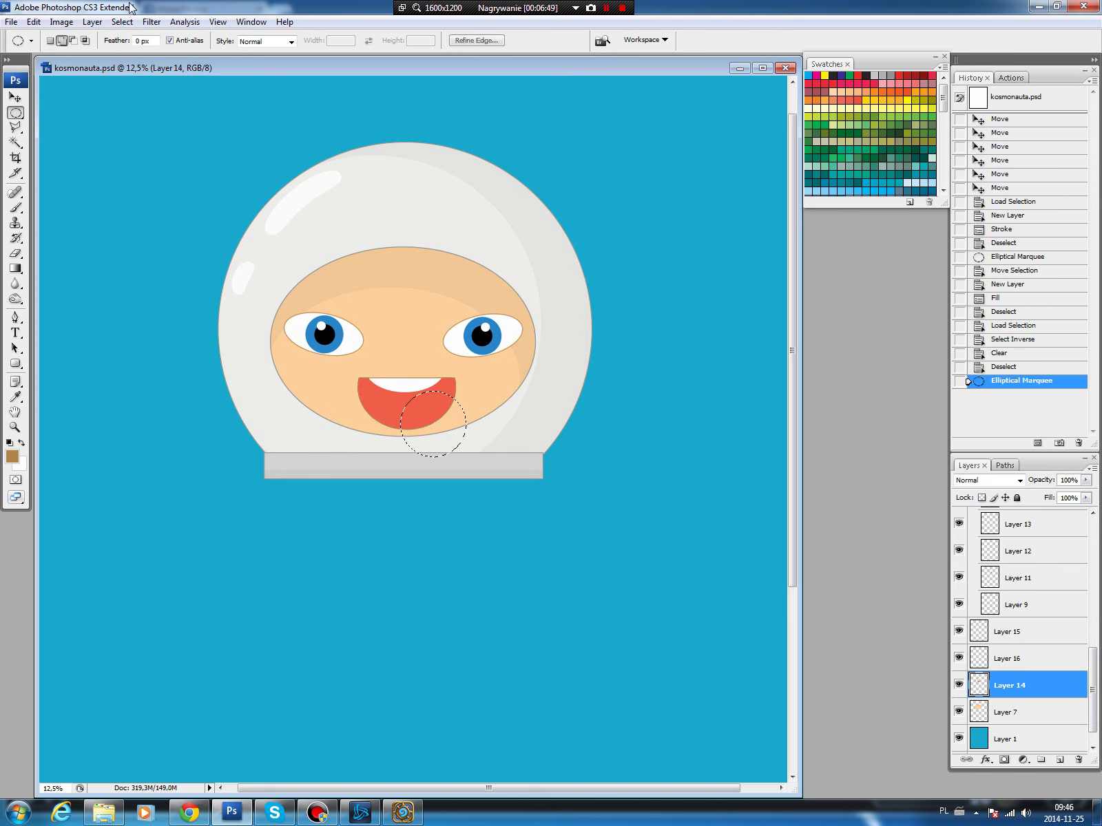
{"action": "left_click", "coordinate": [122, 22]}
{"action": "left_click", "coordinate": [135, 71]}
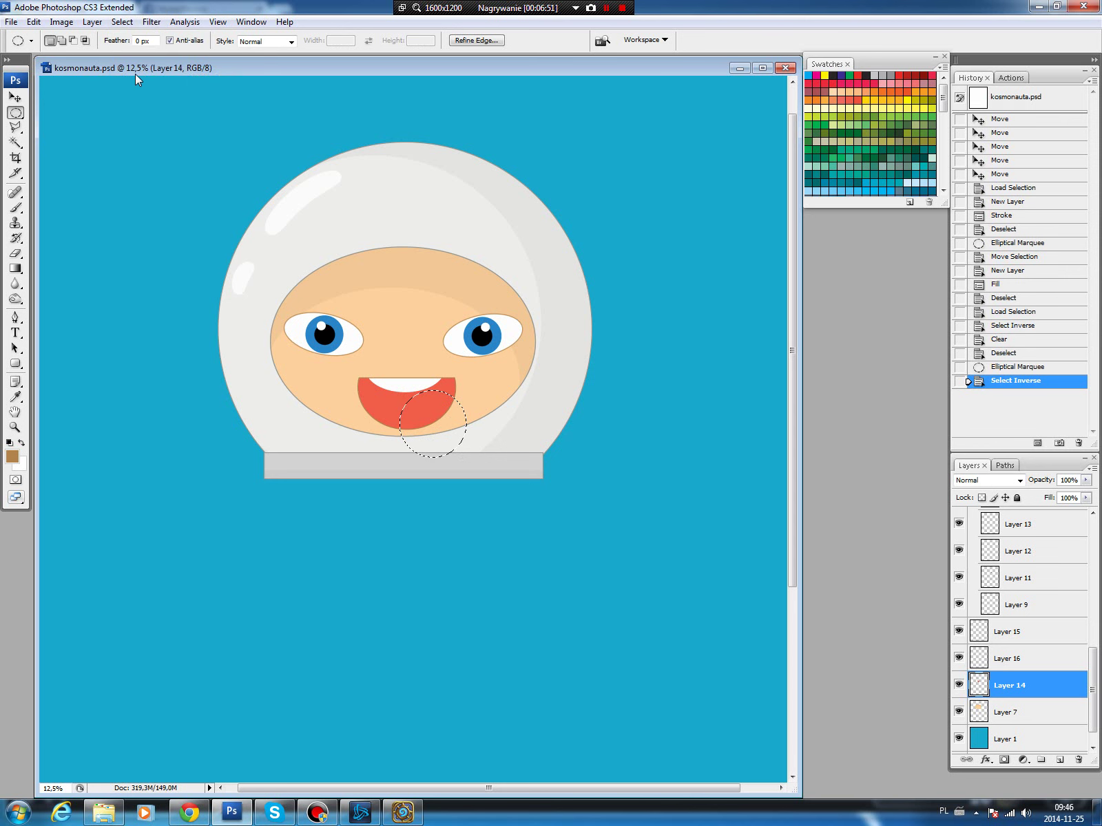
{"action": "key", "text": "ctrl+u"}
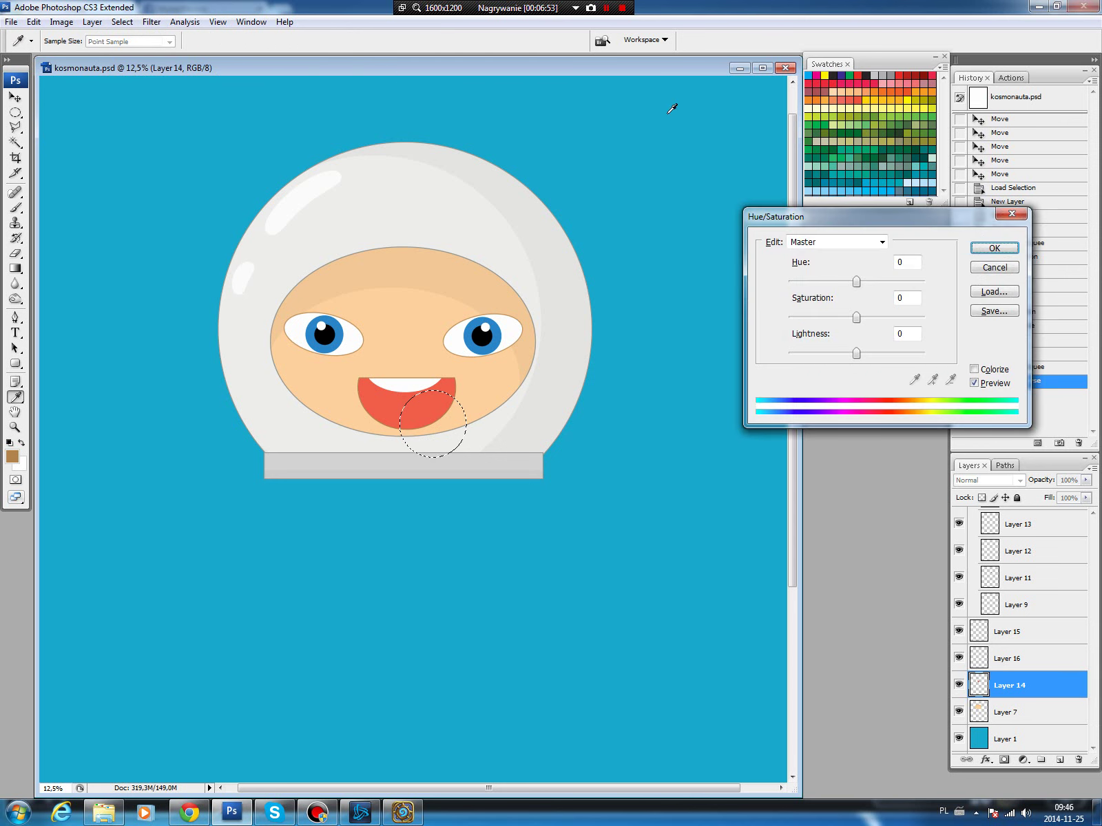
{"action": "left_click_drag", "start_coordinate": [856, 353], "coordinate": [865, 317]}
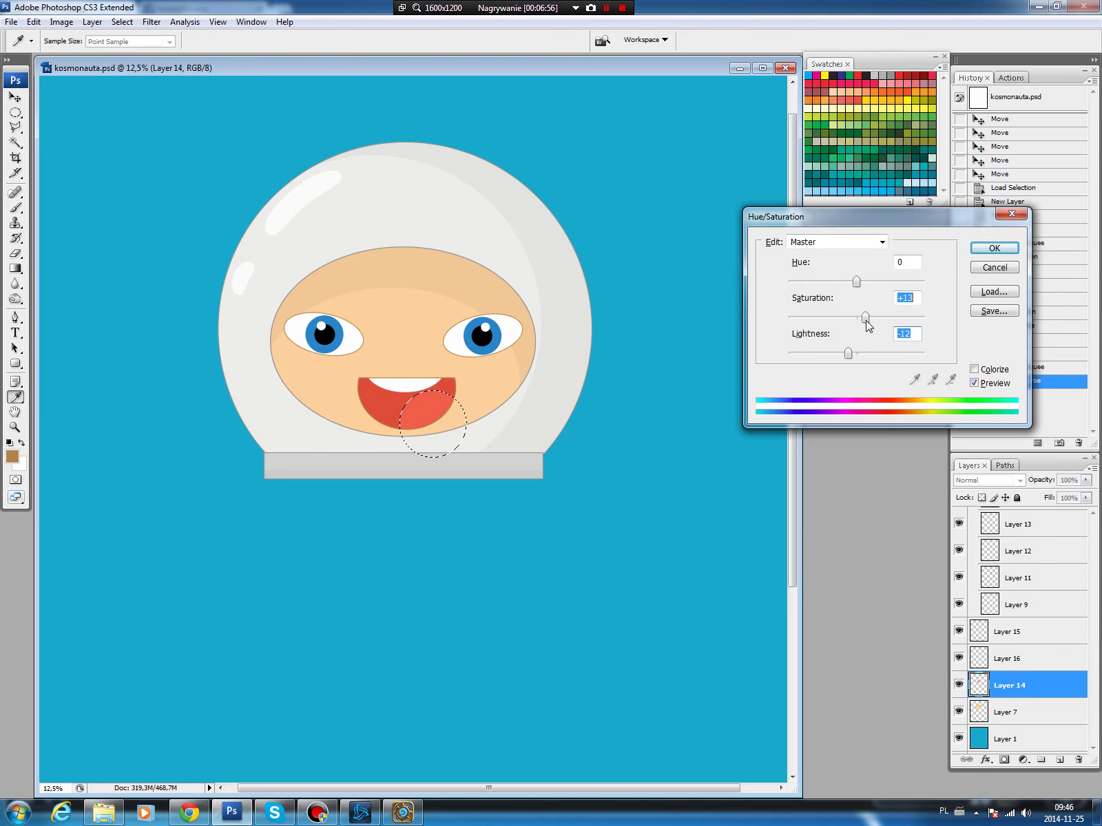
{"action": "left_click", "coordinate": [994, 248]}
{"action": "key", "text": "ctrl+d"}
{"action": "key", "text": "v"}
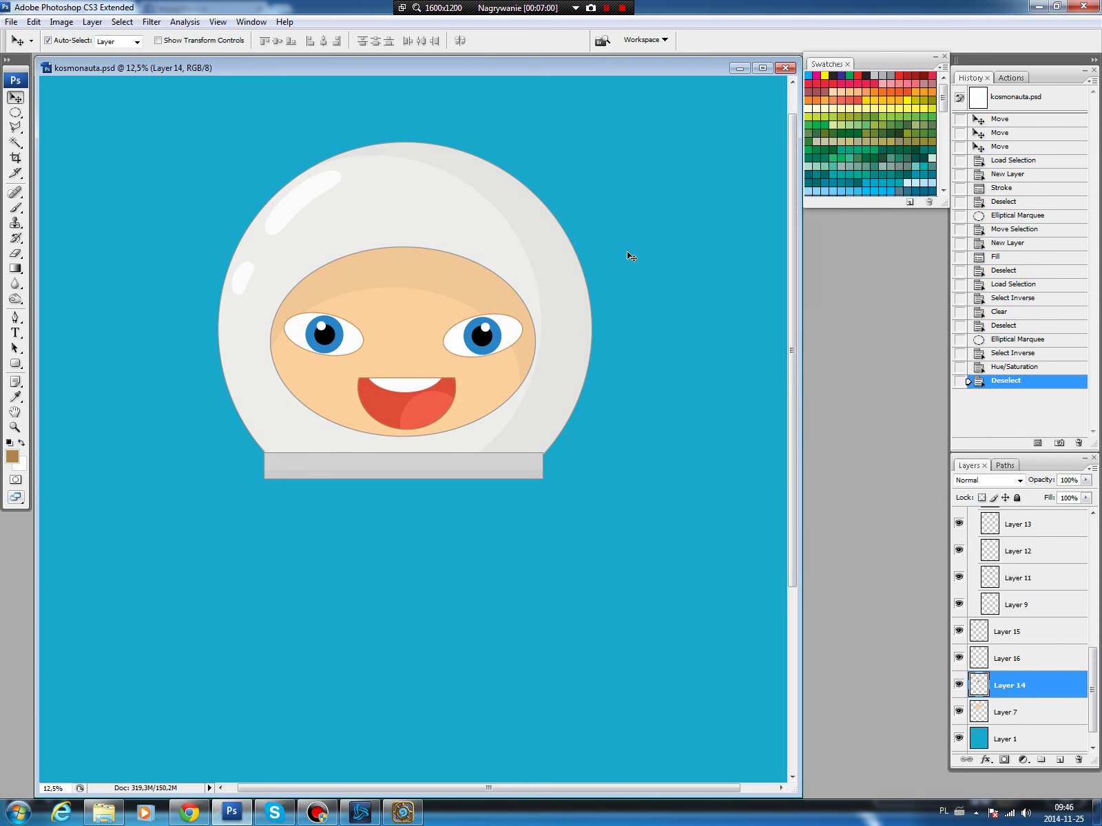
{"action": "left_click_drag", "start_coordinate": [627, 251], "coordinate": [617, 247]}
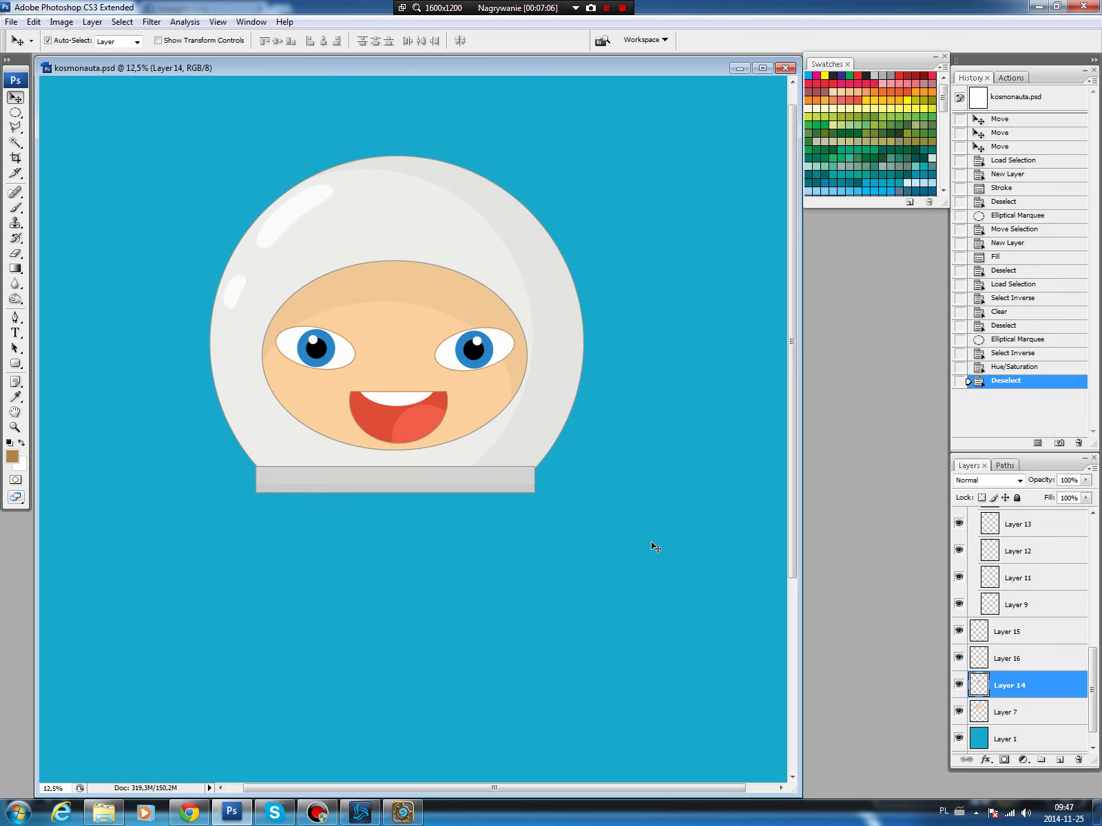
On Layer 7, draw a closed five-point nose outline between the eyes.
{"action": "left_click", "coordinate": [1030, 712]}
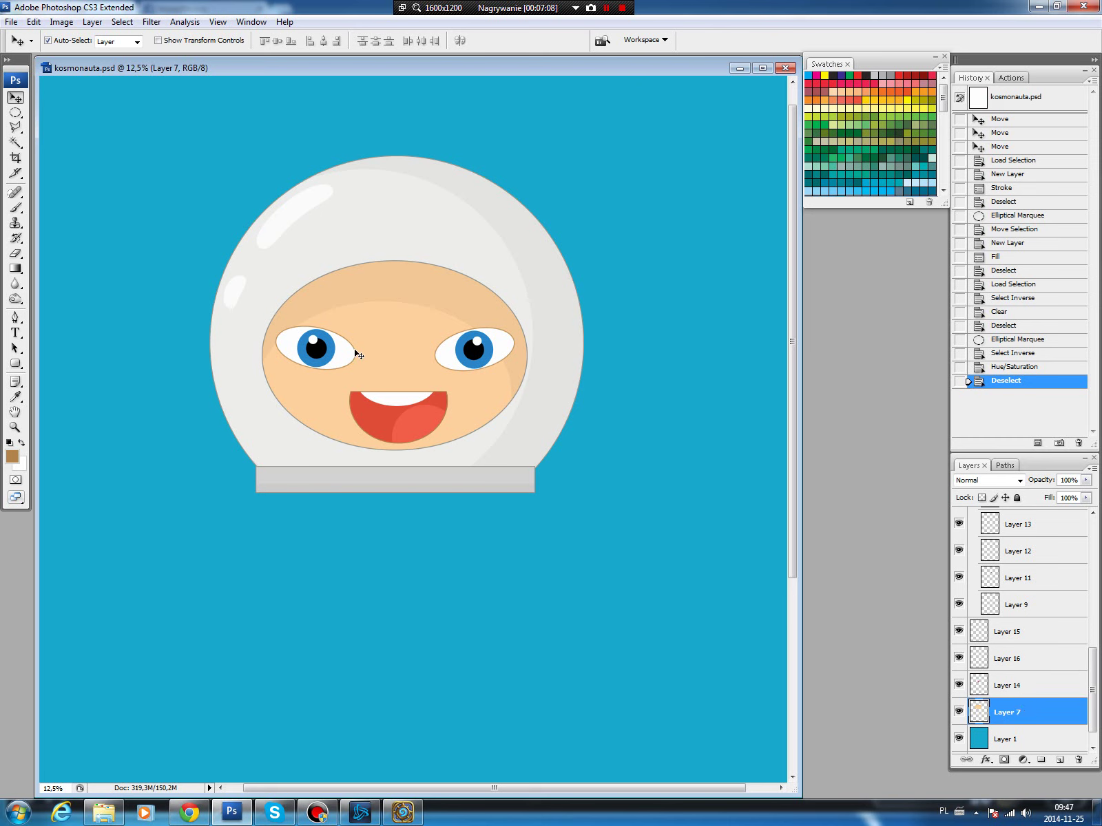
{"action": "key", "text": "z"}
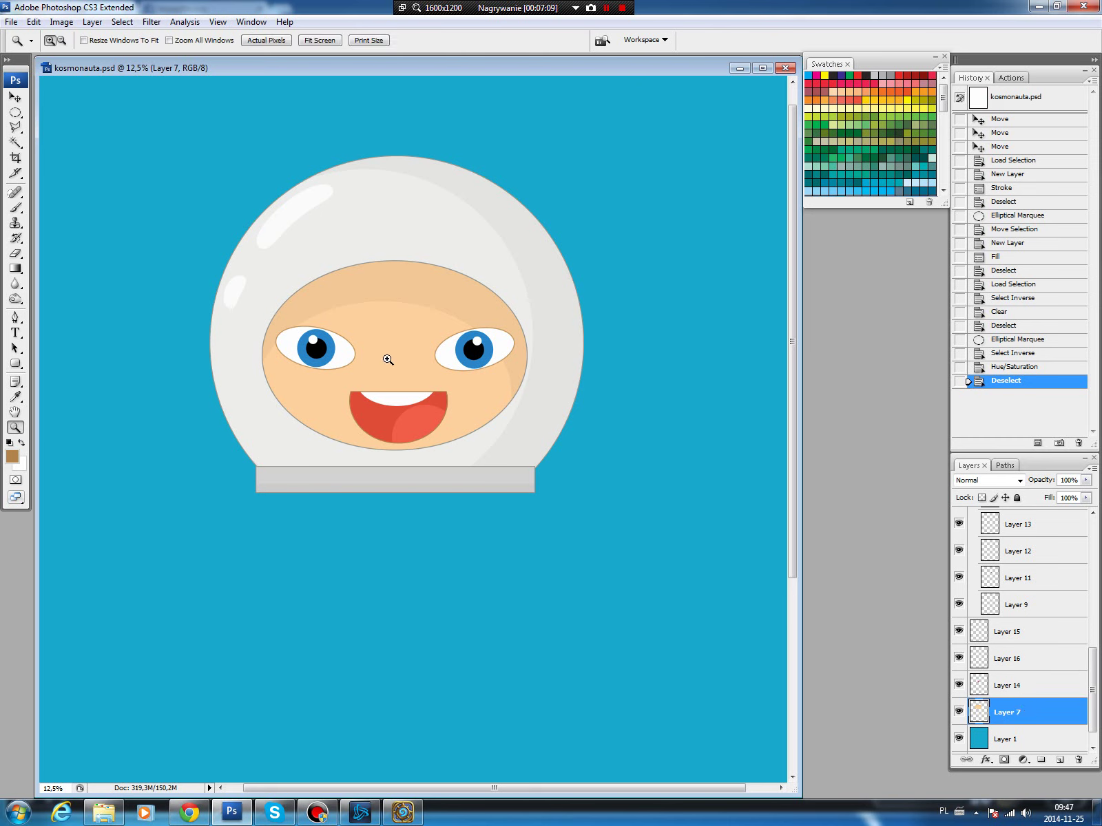
{"action": "key", "text": "p"}
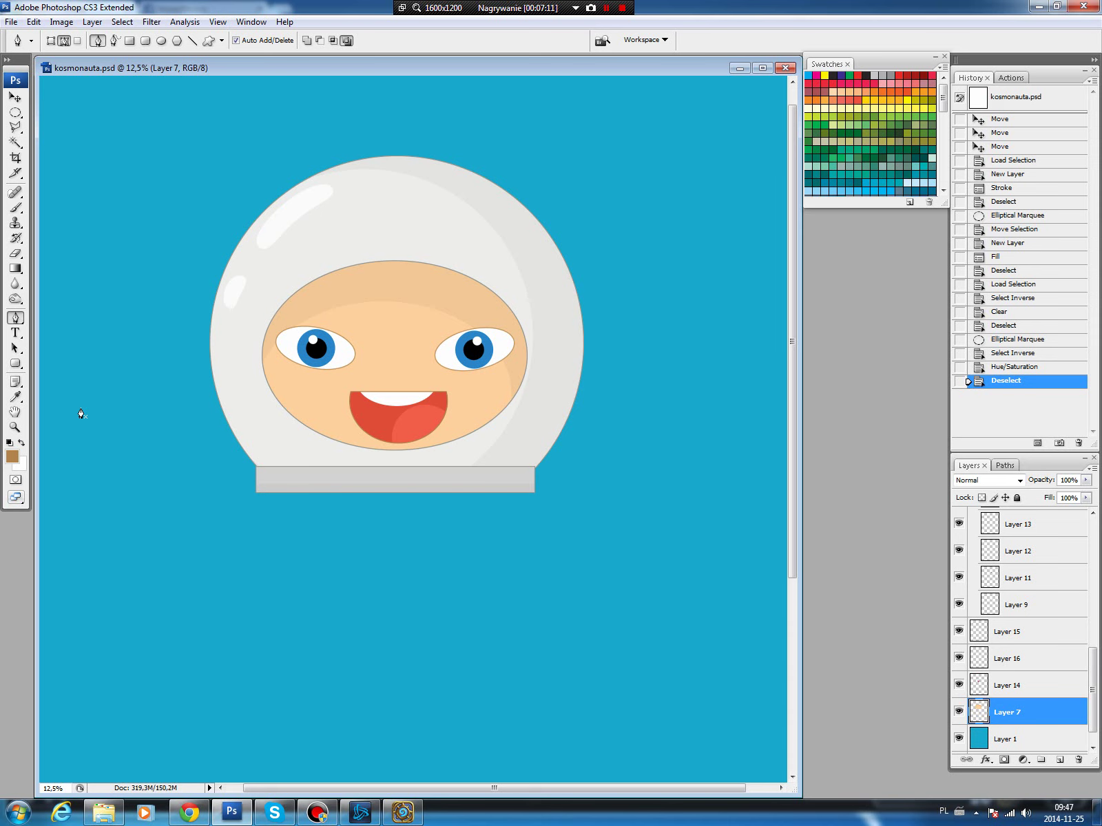
{"action": "left_click", "coordinate": [358, 324]}
{"action": "left_click", "coordinate": [373, 342]}
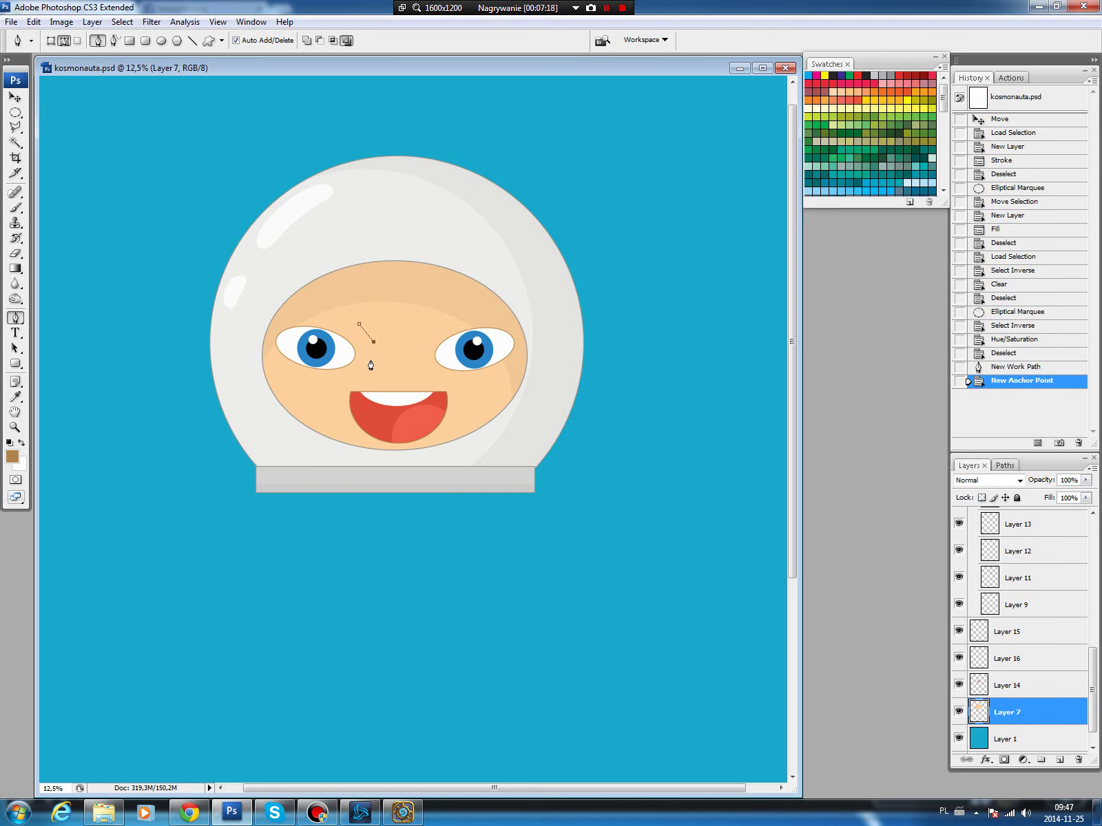
{"action": "left_click", "coordinate": [367, 379]}
{"action": "left_click", "coordinate": [424, 372]}
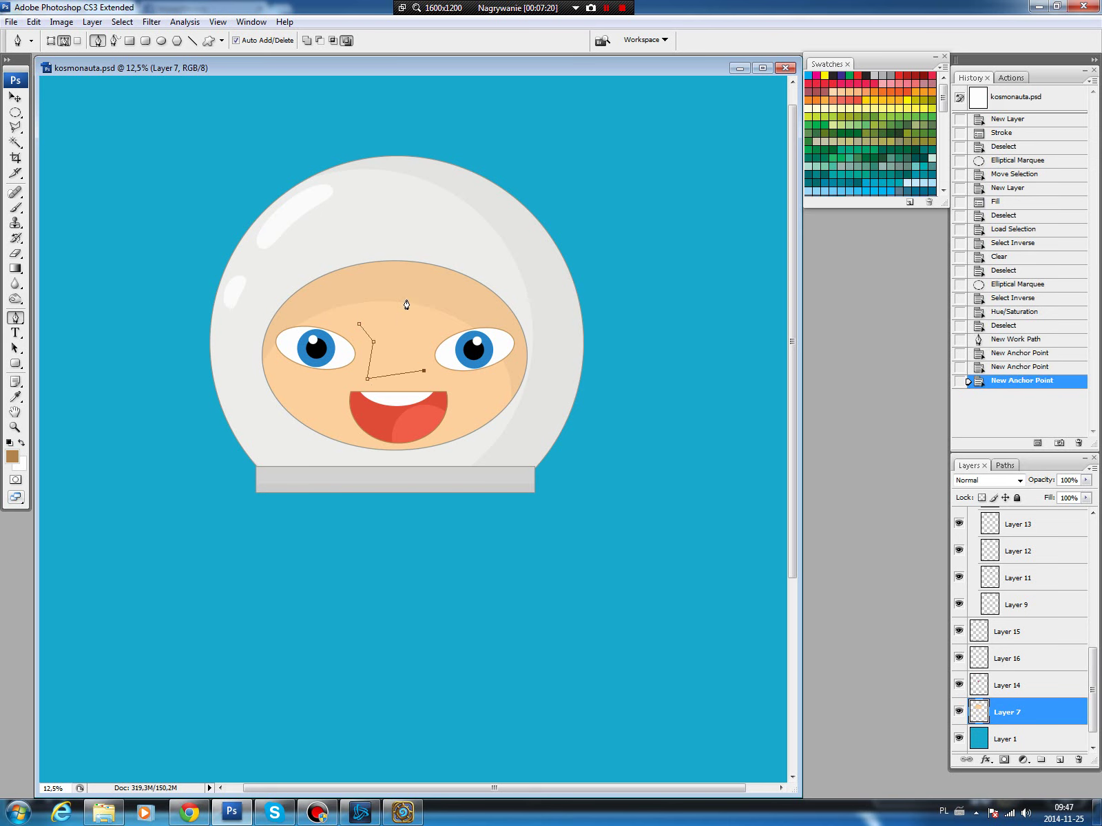
{"action": "left_click", "coordinate": [405, 298]}
{"action": "left_click", "coordinate": [356, 321]}
Curve the nose outline's left side and bottom into smooth arcs.
{"action": "left_click_drag", "start_coordinate": [373, 342], "coordinate": [377, 355]}
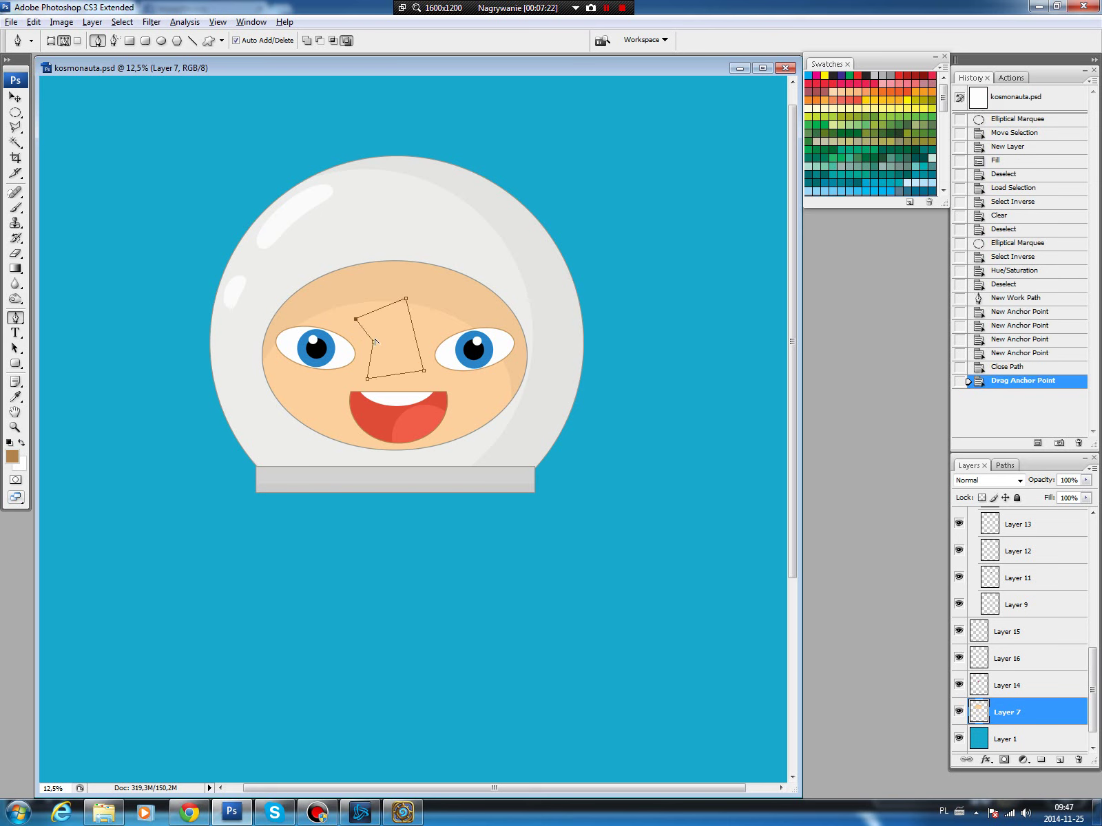
{"action": "left_click", "coordinate": [378, 359], "text": "alt"}
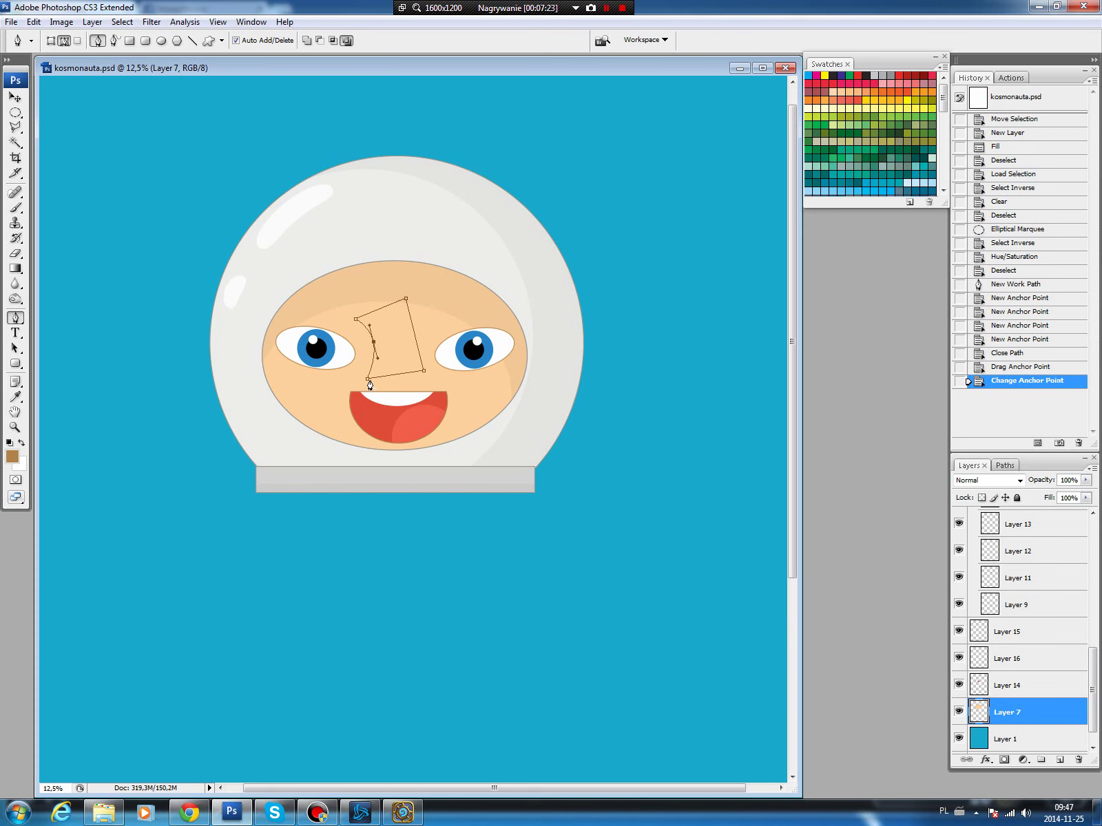
{"action": "mouse_move", "coordinate": [367, 379]}
{"action": "left_mouse_down"}
{"action": "mouse_move", "coordinate": [384, 395]}
{"action": "mouse_move", "coordinate": [410, 362]}
{"action": "mouse_move", "coordinate": [365, 377]}
{"action": "mouse_move", "coordinate": [357, 367]}
{"action": "mouse_move", "coordinate": [366, 375]}
{"action": "mouse_move", "coordinate": [372, 343]}
{"action": "mouse_move", "coordinate": [374, 358]}
{"action": "mouse_move", "coordinate": [341, 312]}
{"action": "mouse_move", "coordinate": [368, 318]}
{"action": "left_mouse_up"}
{"action": "left_click", "coordinate": [367, 372], "text": "ctrl"}
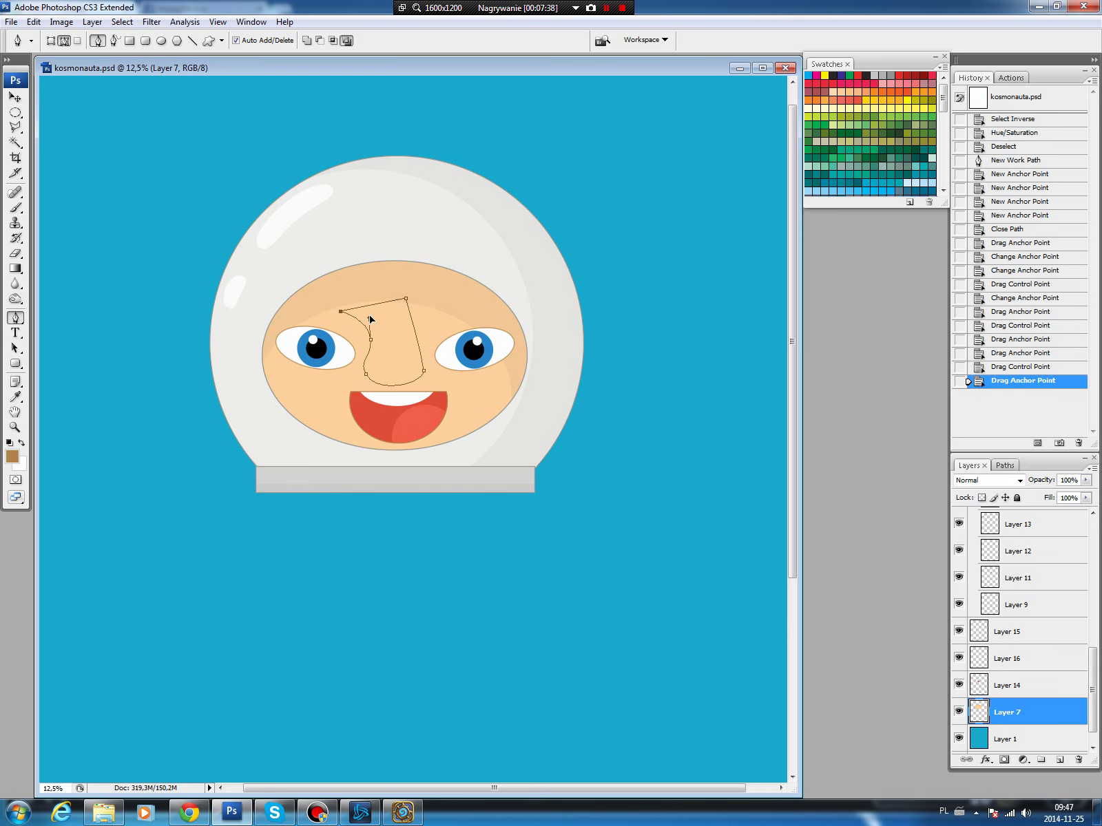
{"action": "left_click", "coordinate": [423, 371], "text": "ctrl"}
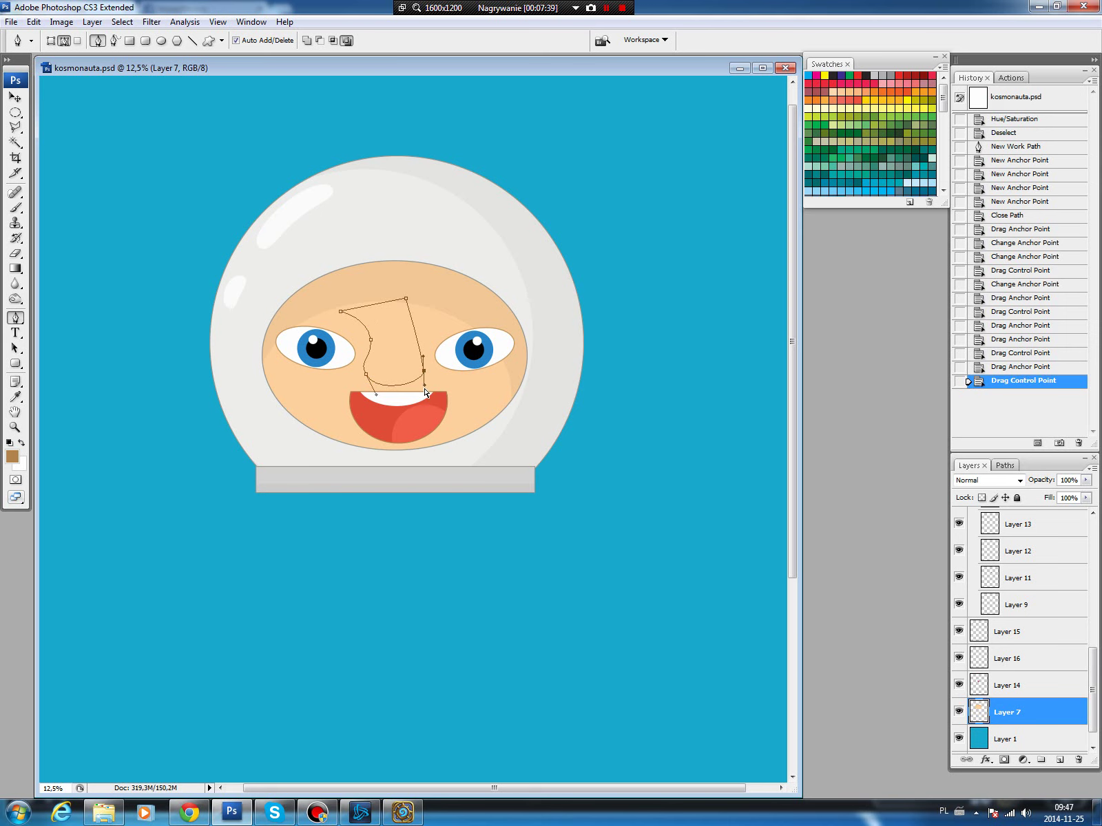
{"action": "key", "text": "z"}
{"action": "left_click", "coordinate": [394, 408]}
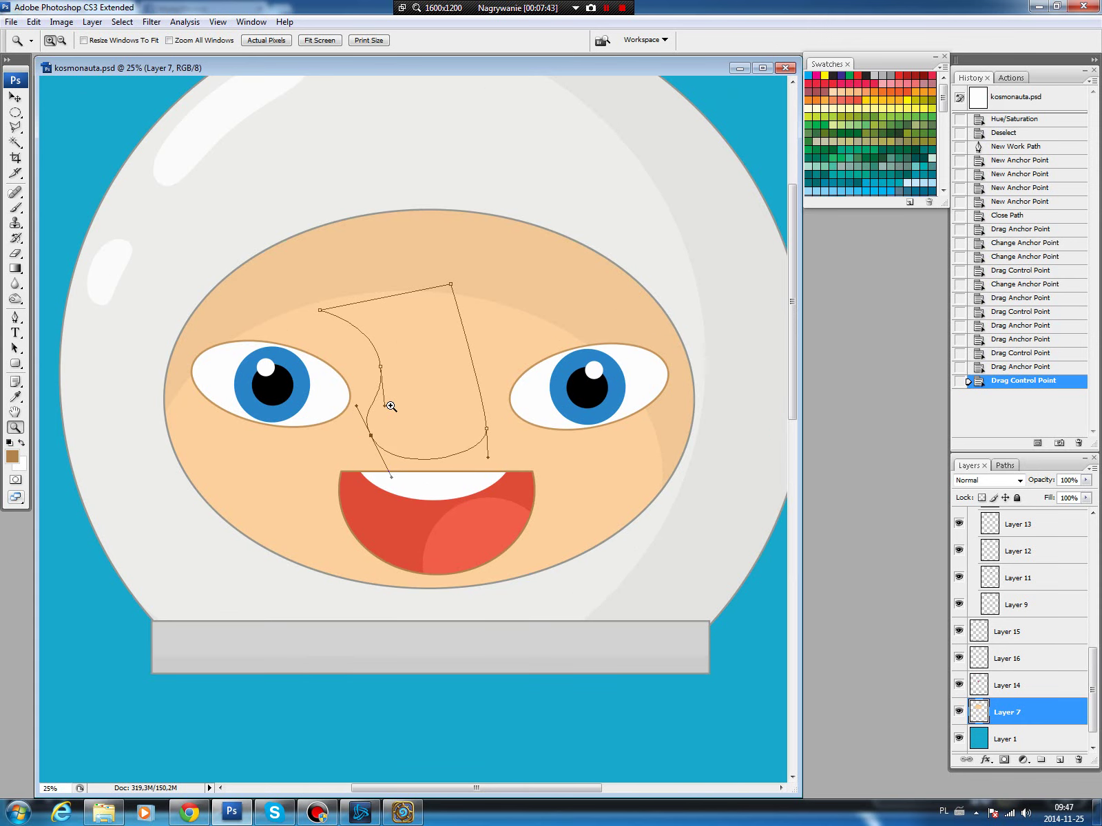
Fine-tune the nose's bottom and side curves, then load the Work Path as a selection.
{"action": "key", "text": "p"}
{"action": "left_click_drag", "start_coordinate": [394, 480], "coordinate": [389, 472]}
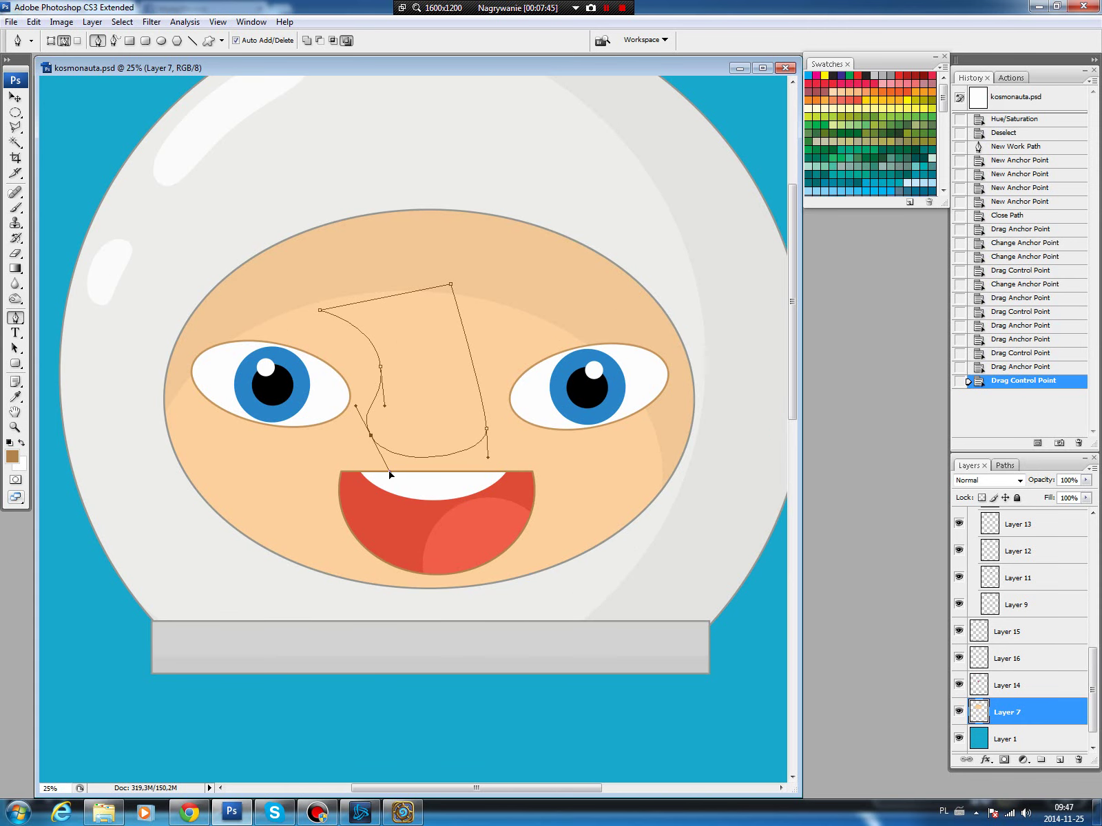
{"action": "left_click_drag", "start_coordinate": [490, 462], "coordinate": [482, 469]}
{"action": "left_click_drag", "start_coordinate": [356, 411], "coordinate": [359, 413]}
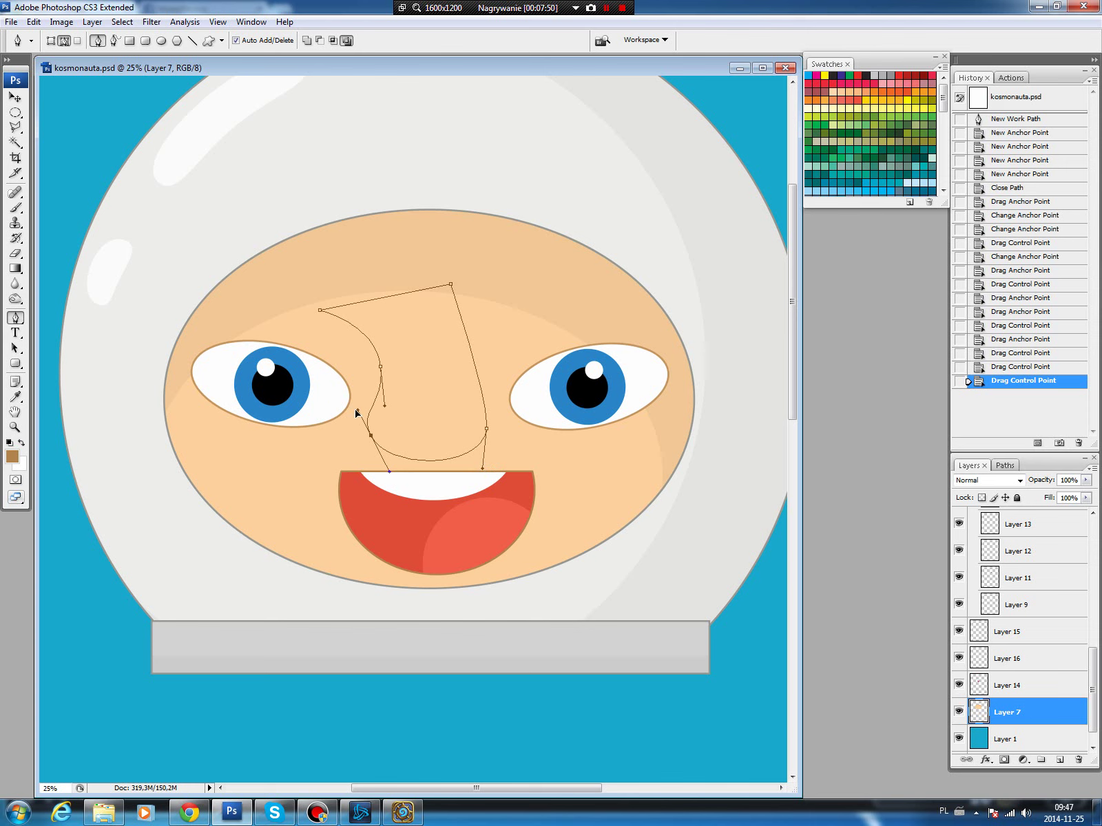
{"action": "left_click_drag", "start_coordinate": [487, 431], "coordinate": [490, 428]}
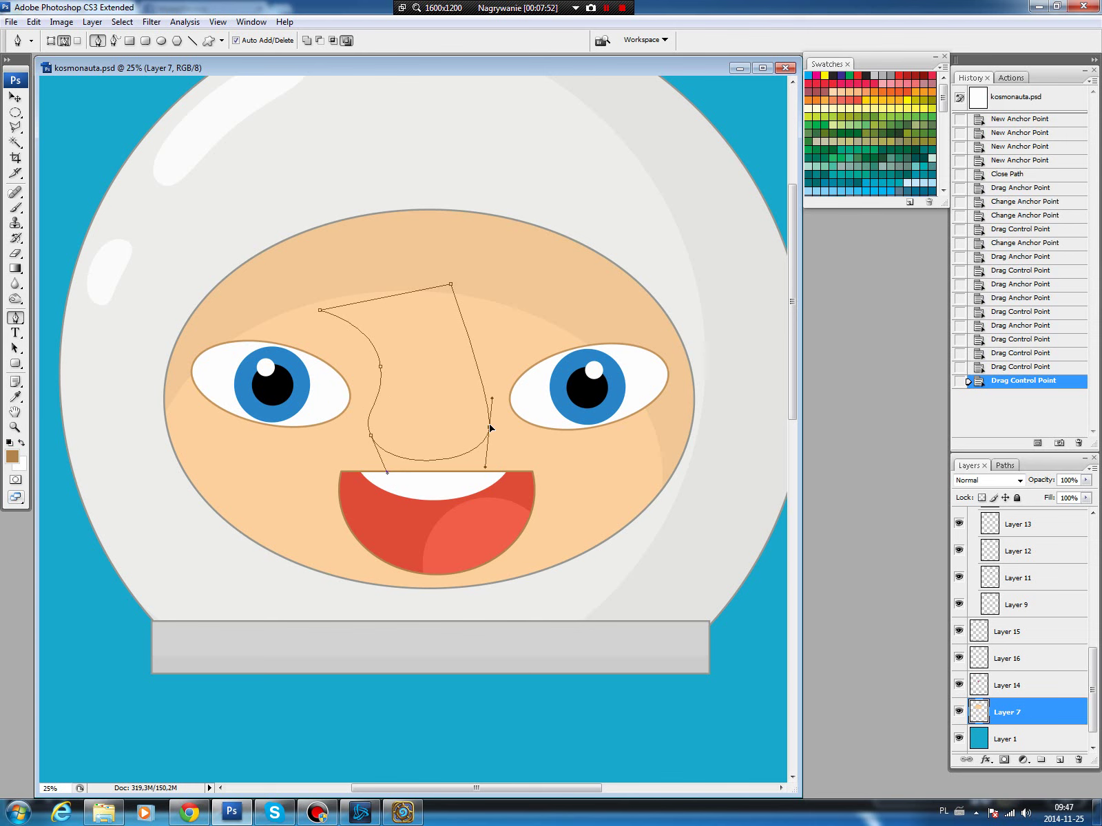
{"action": "left_click_drag", "start_coordinate": [371, 435], "coordinate": [354, 411]}
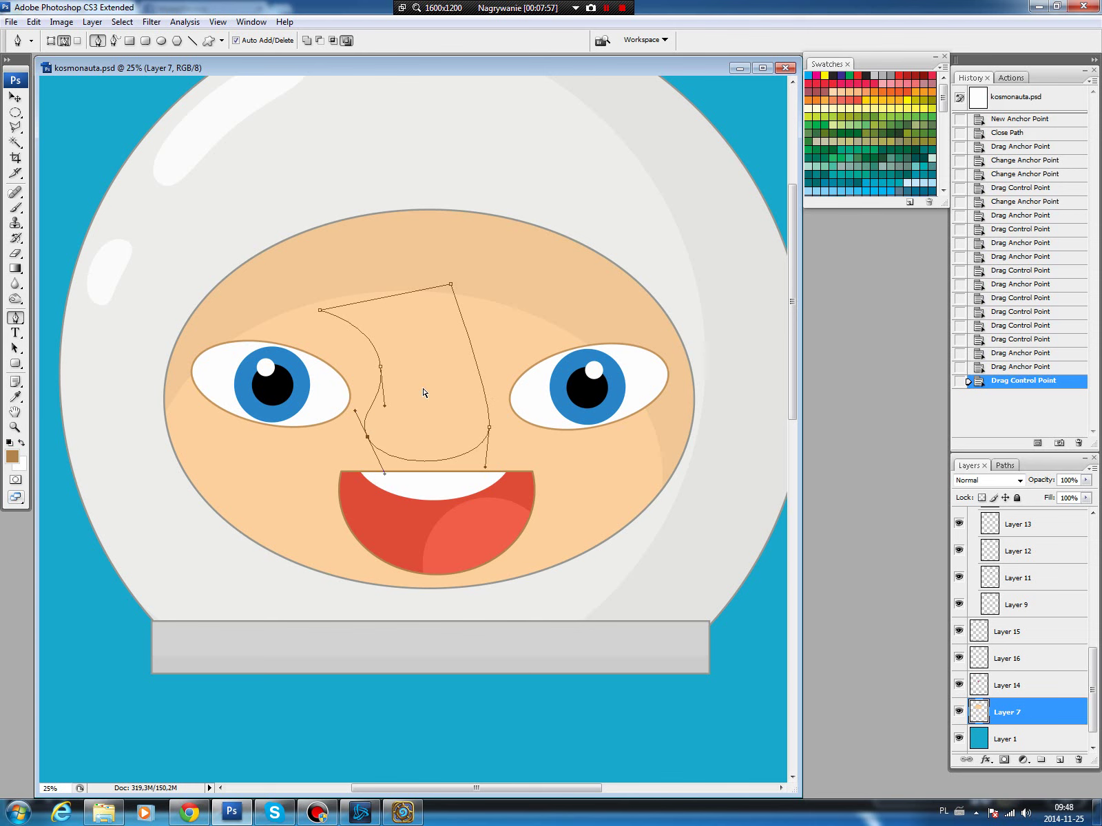
{"action": "left_click", "coordinate": [384, 405]}
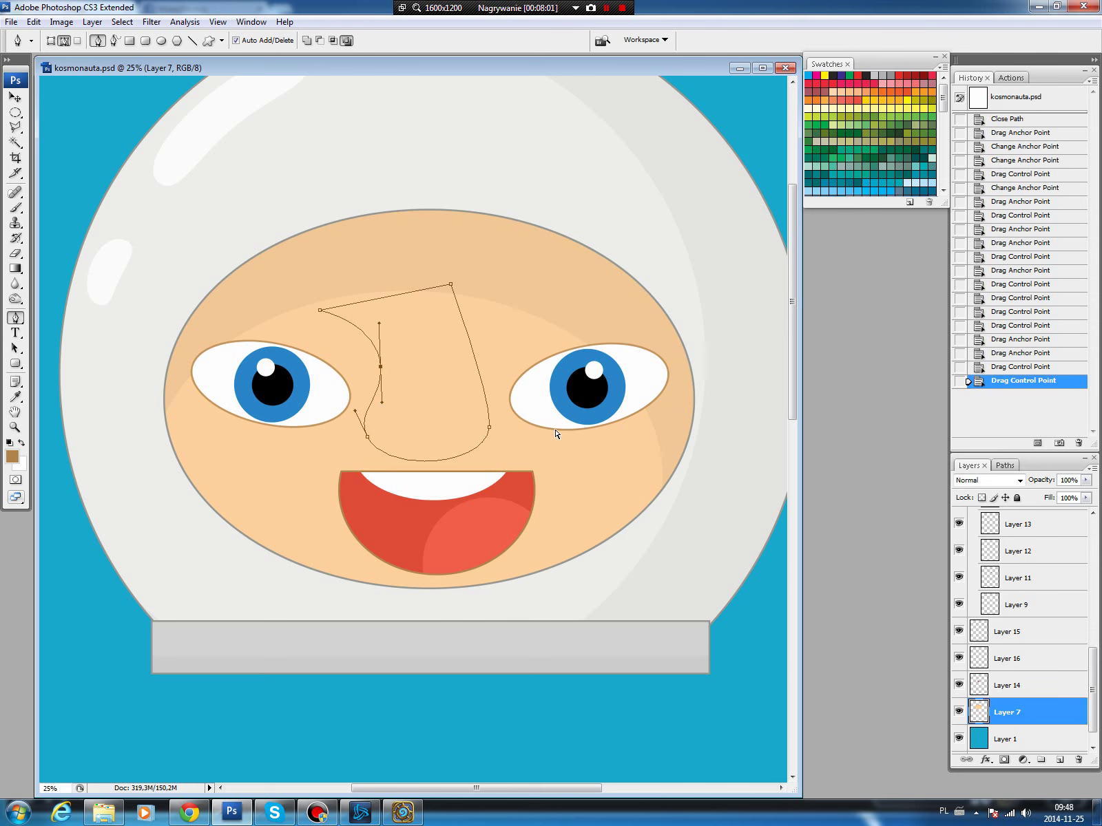
{"action": "left_click", "coordinate": [1005, 466]}
{"action": "key", "text": "ctrl+Return"}
On a new layer, stroke the nose selection in brown and deselect.
{"action": "left_click", "coordinate": [968, 465]}
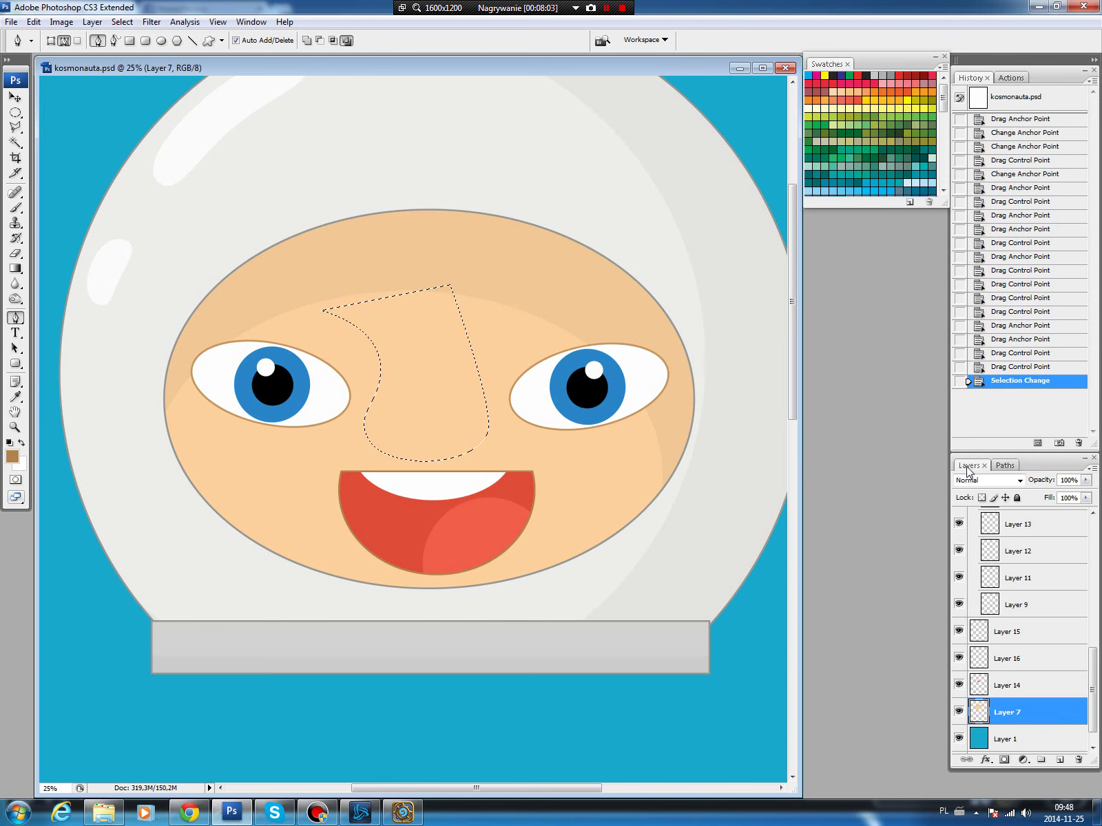
{"action": "left_click", "coordinate": [1059, 760]}
{"action": "left_click", "coordinate": [34, 23]}
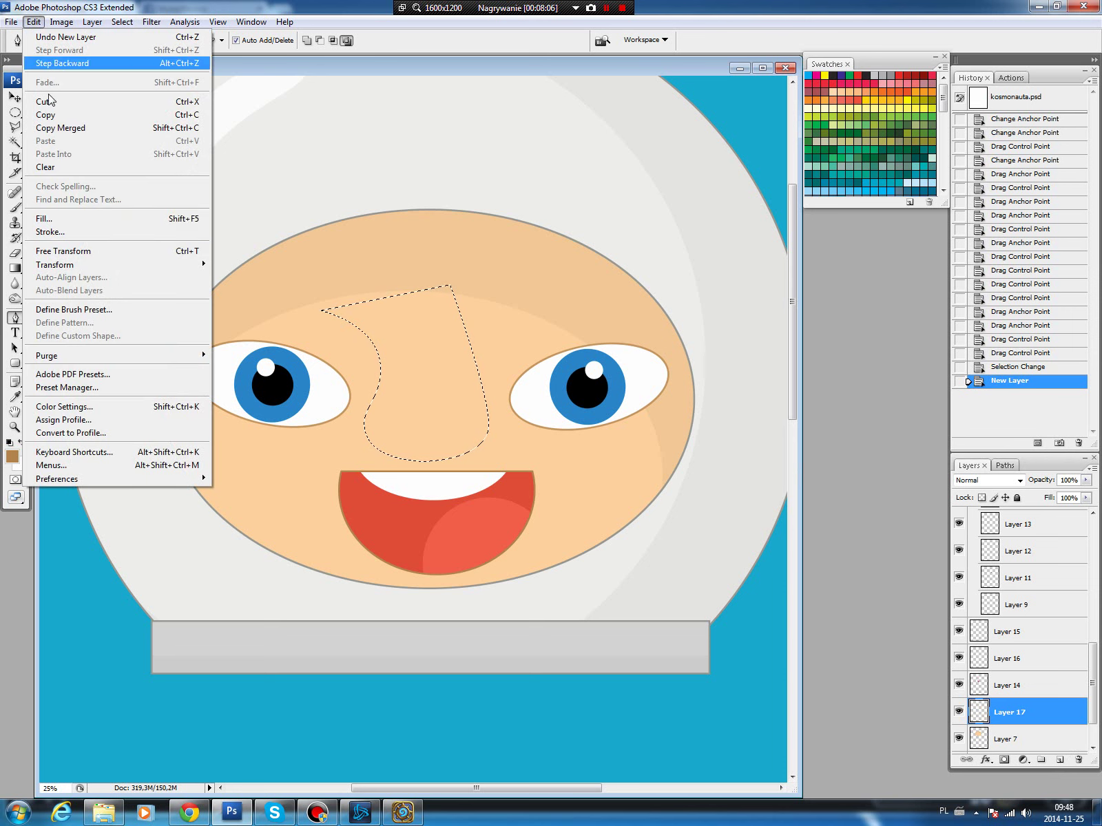
{"action": "left_click", "coordinate": [54, 232]}
{"action": "left_click", "coordinate": [632, 231]}
{"action": "key", "text": "p"}
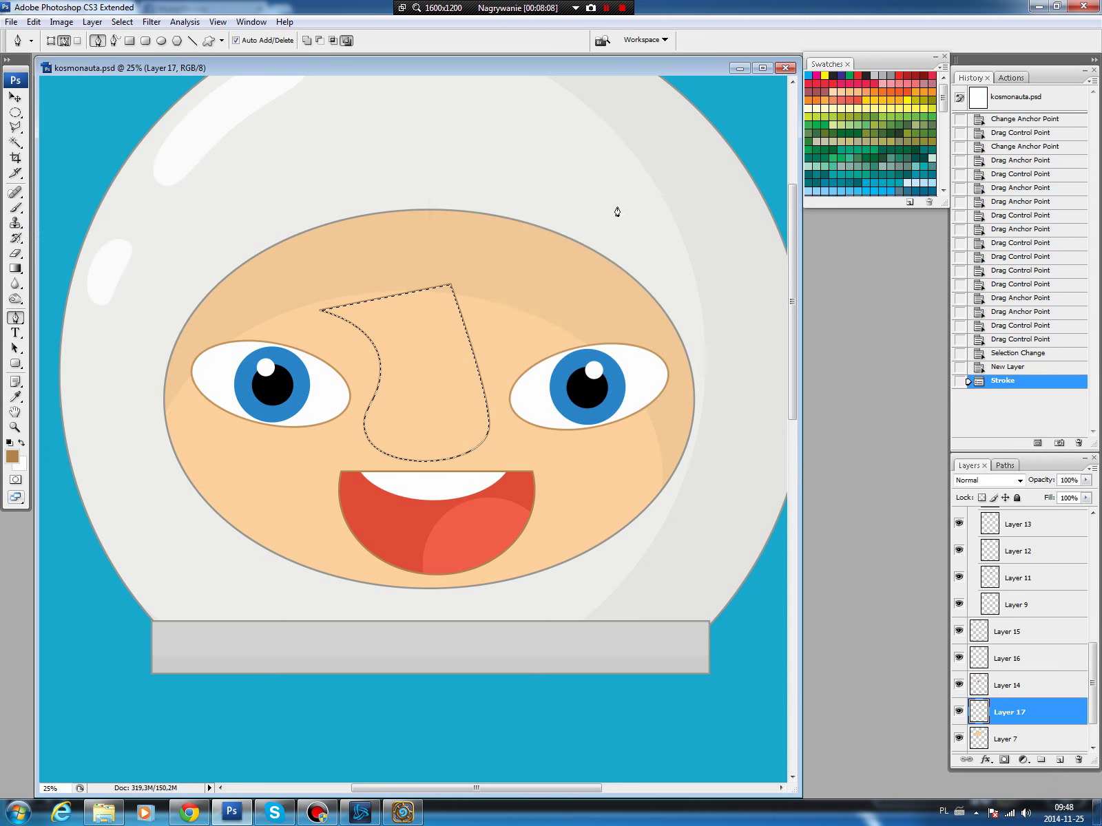
{"action": "key", "text": "ctrl+d"}
Polygon-select and delete the upper part of the nose line, leaving the left side and bottom.
{"action": "key", "text": "l"}
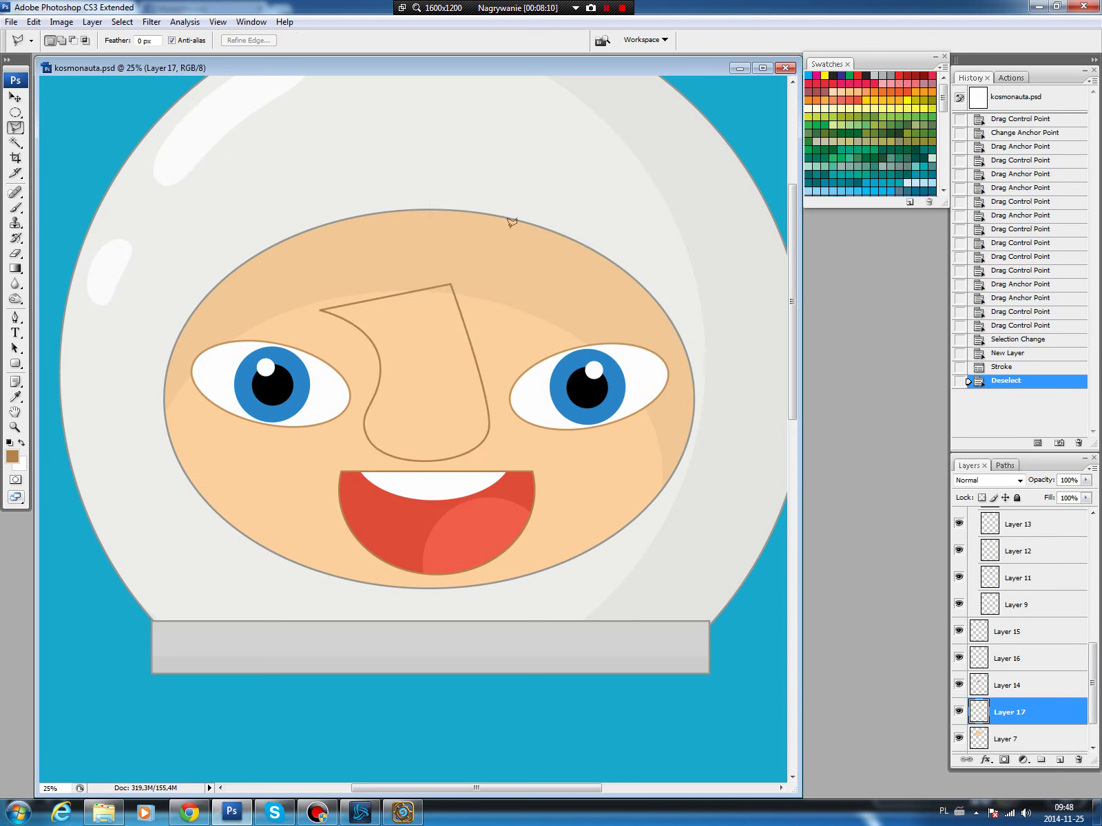
{"action": "left_click", "coordinate": [342, 328]}
{"action": "left_click", "coordinate": [356, 314]}
{"action": "left_click", "coordinate": [449, 337]}
{"action": "left_click", "coordinate": [495, 458]}
{"action": "left_click", "coordinate": [548, 370]}
{"action": "left_click", "coordinate": [474, 230]}
{"action": "left_click", "coordinate": [224, 278]}
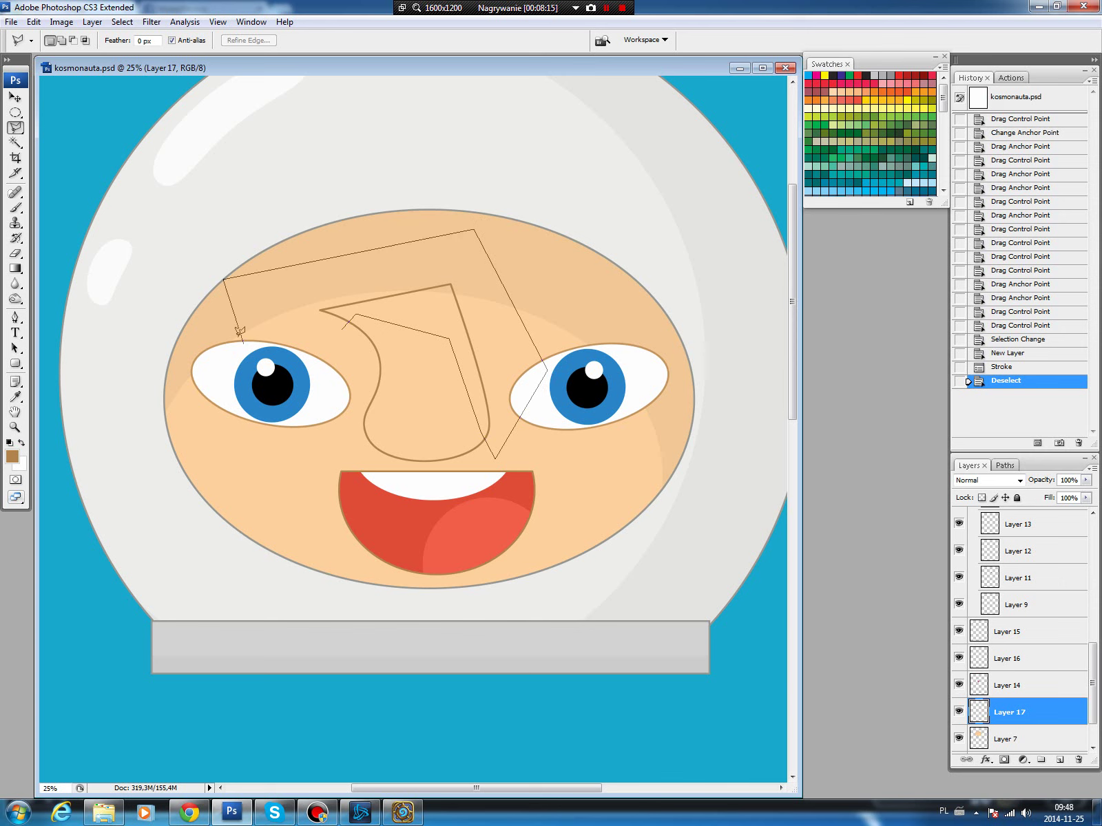
{"action": "left_click", "coordinate": [272, 361]}
{"action": "left_click", "coordinate": [322, 350]}
{"action": "left_click", "coordinate": [342, 328]}
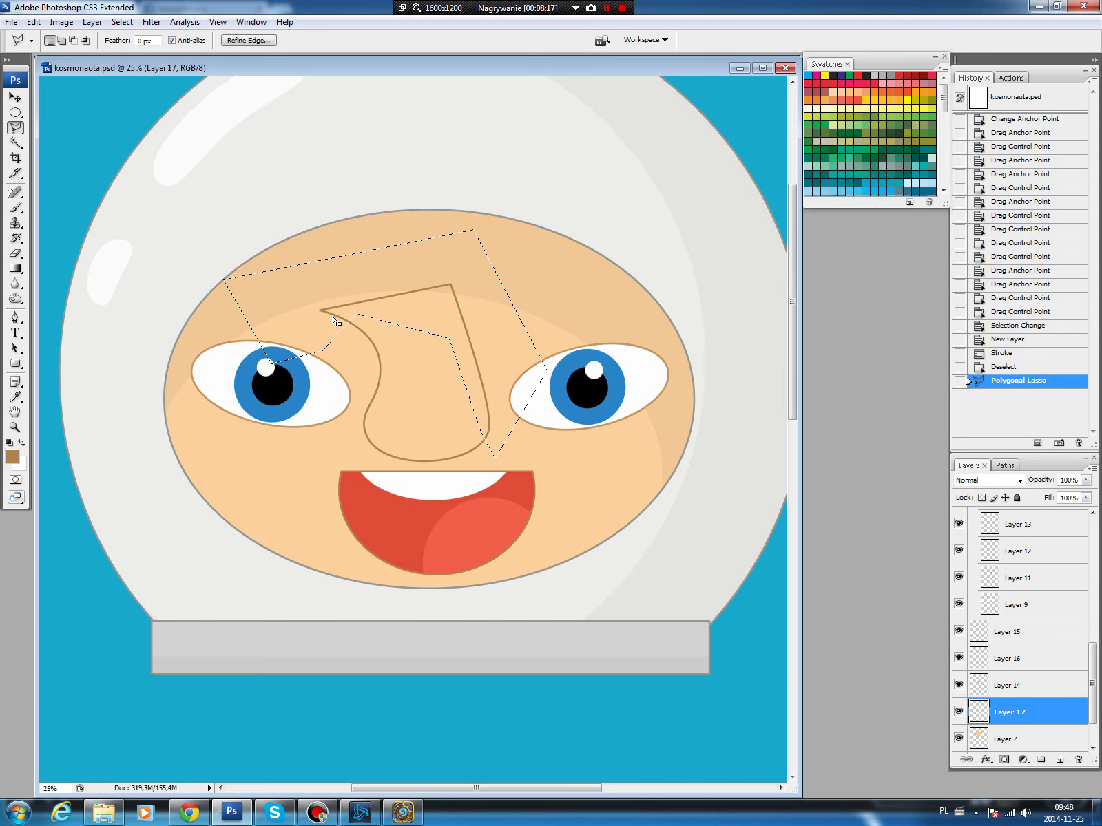
{"action": "key", "text": "Delete"}
{"action": "key", "text": "ctrl+d"}
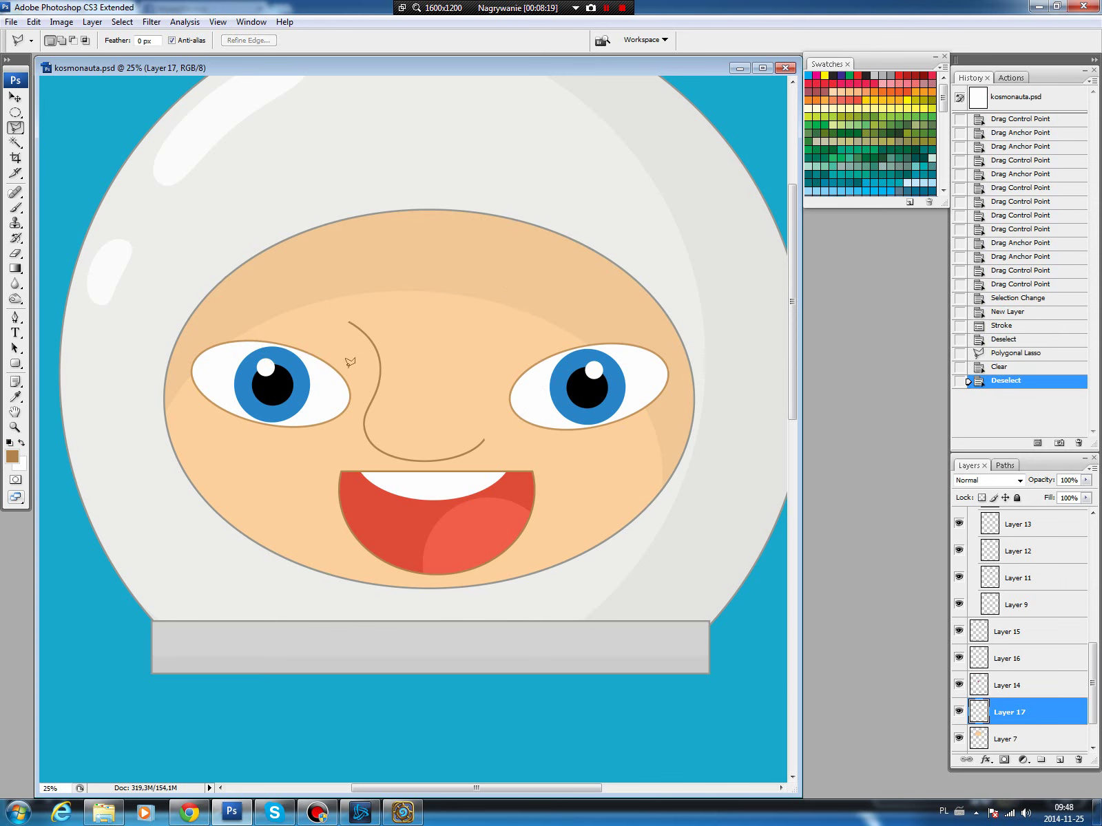
Nudge the nose line up slightly, with Auto-Select turned off.
{"action": "key", "text": "v"}
{"action": "left_click", "coordinate": [48, 40]}
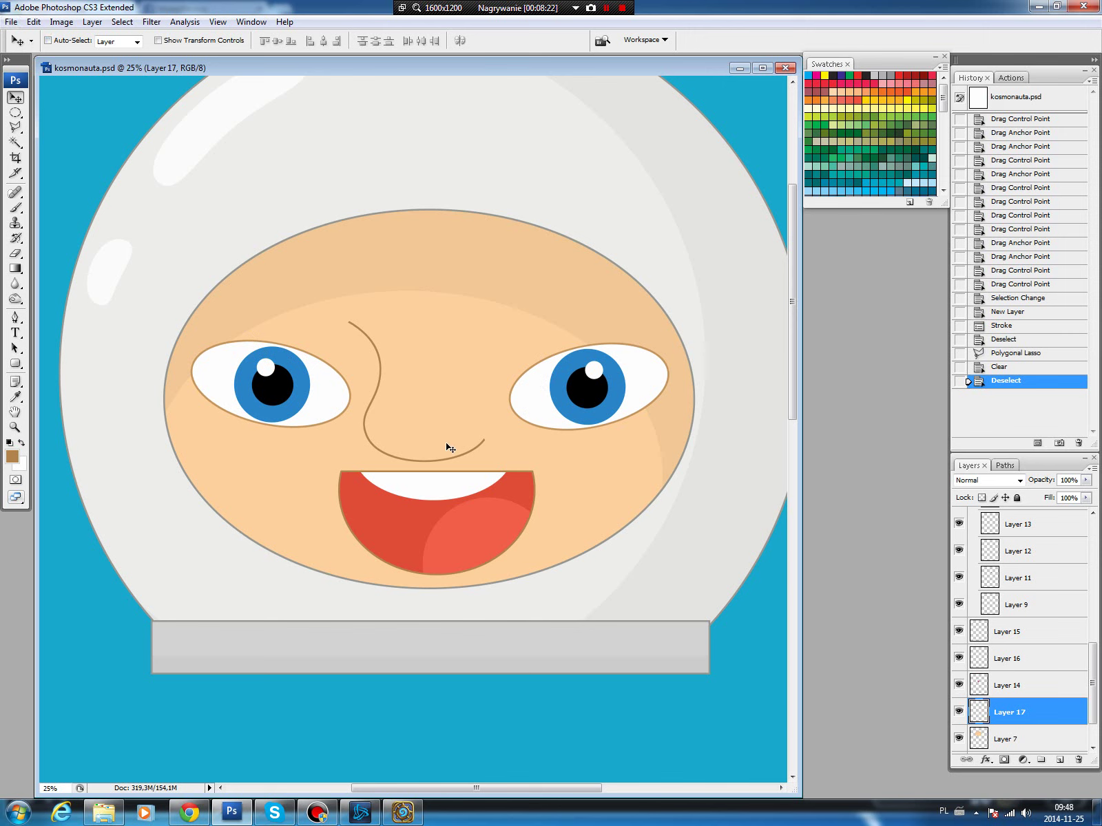
{"action": "left_click_drag", "start_coordinate": [440, 456], "coordinate": [438, 446]}
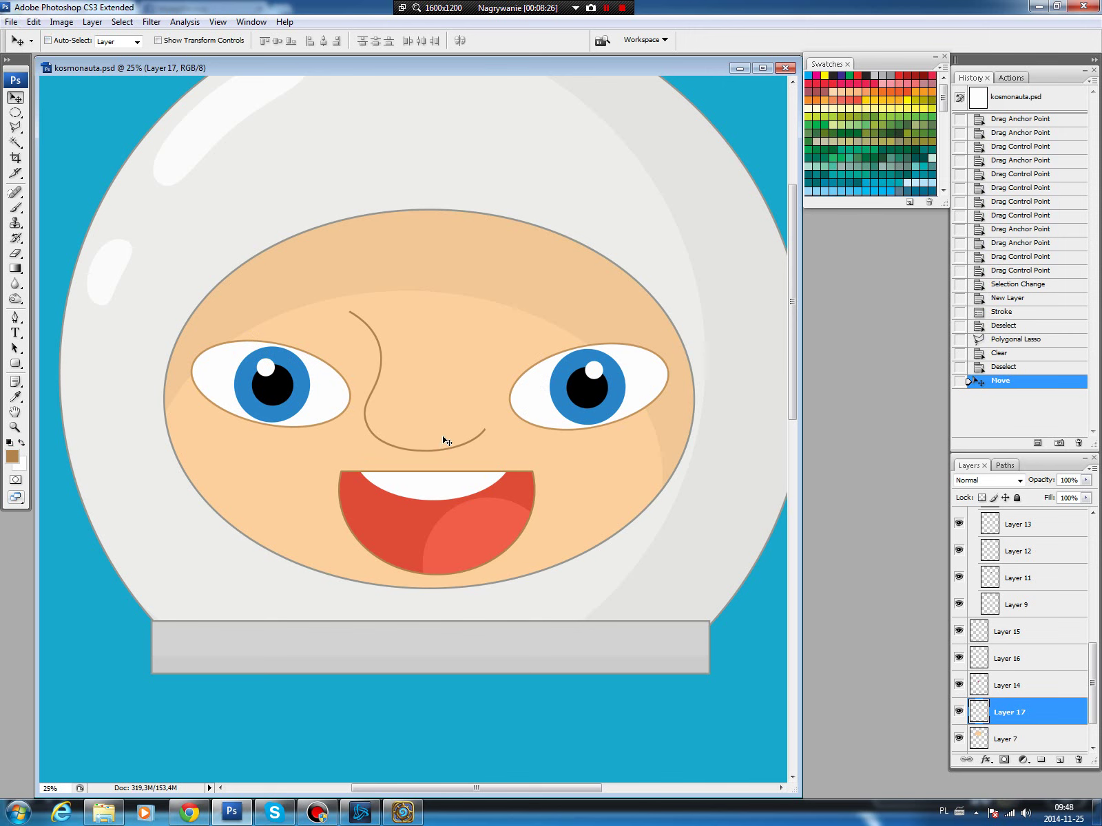
Draw a curved nose-bottom shape path below the nose line on Layer 7.
{"action": "key", "text": "p"}
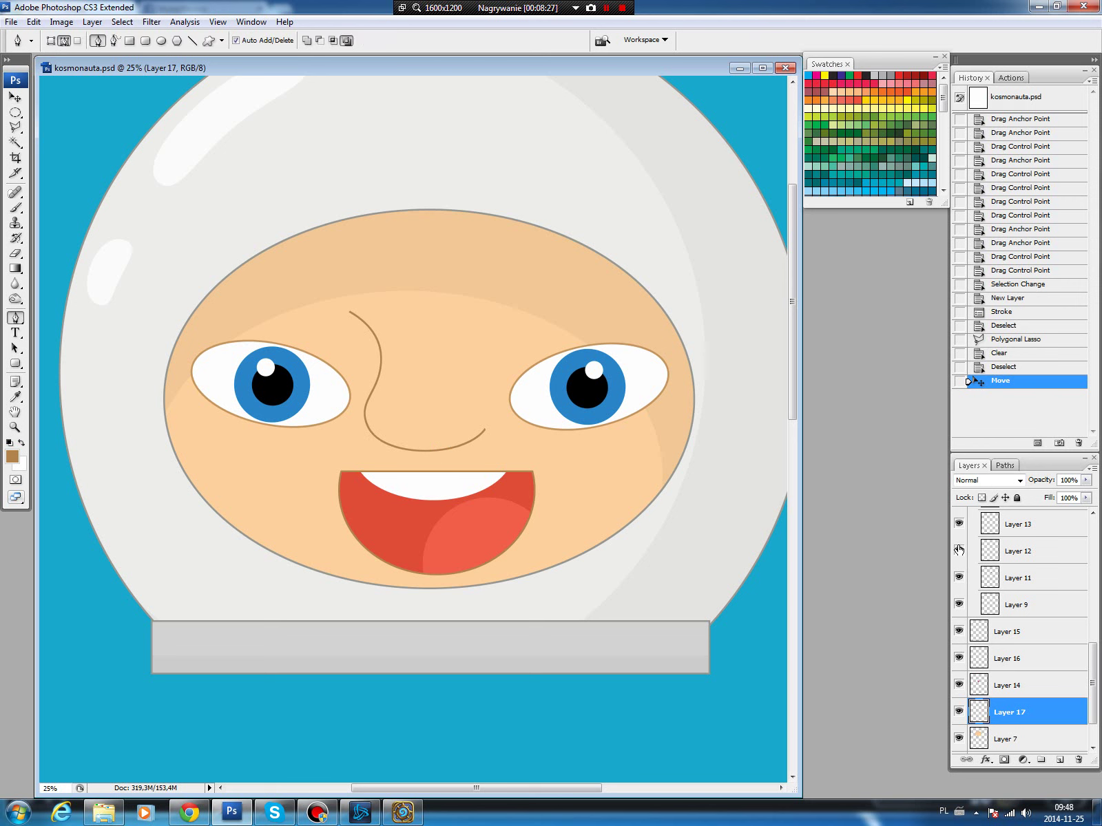
{"action": "left_click", "coordinate": [1019, 736]}
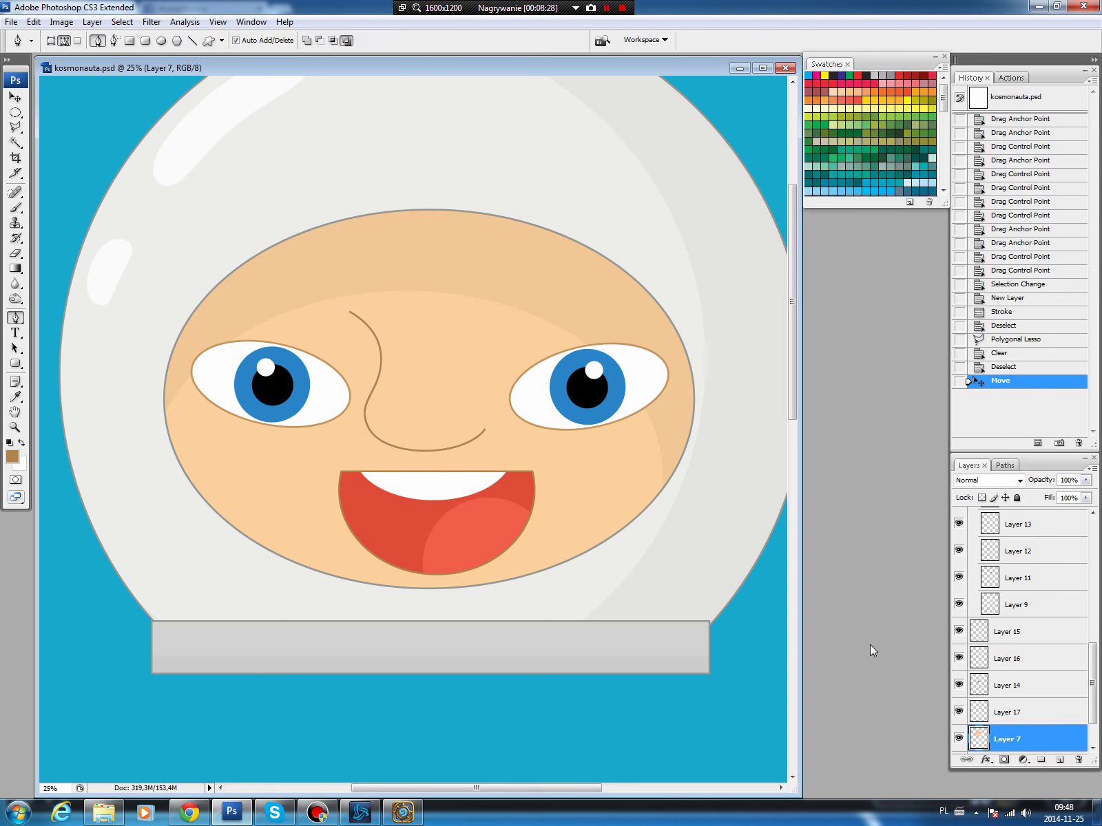
{"action": "left_click", "coordinate": [365, 420]}
{"action": "left_click", "coordinate": [487, 422]}
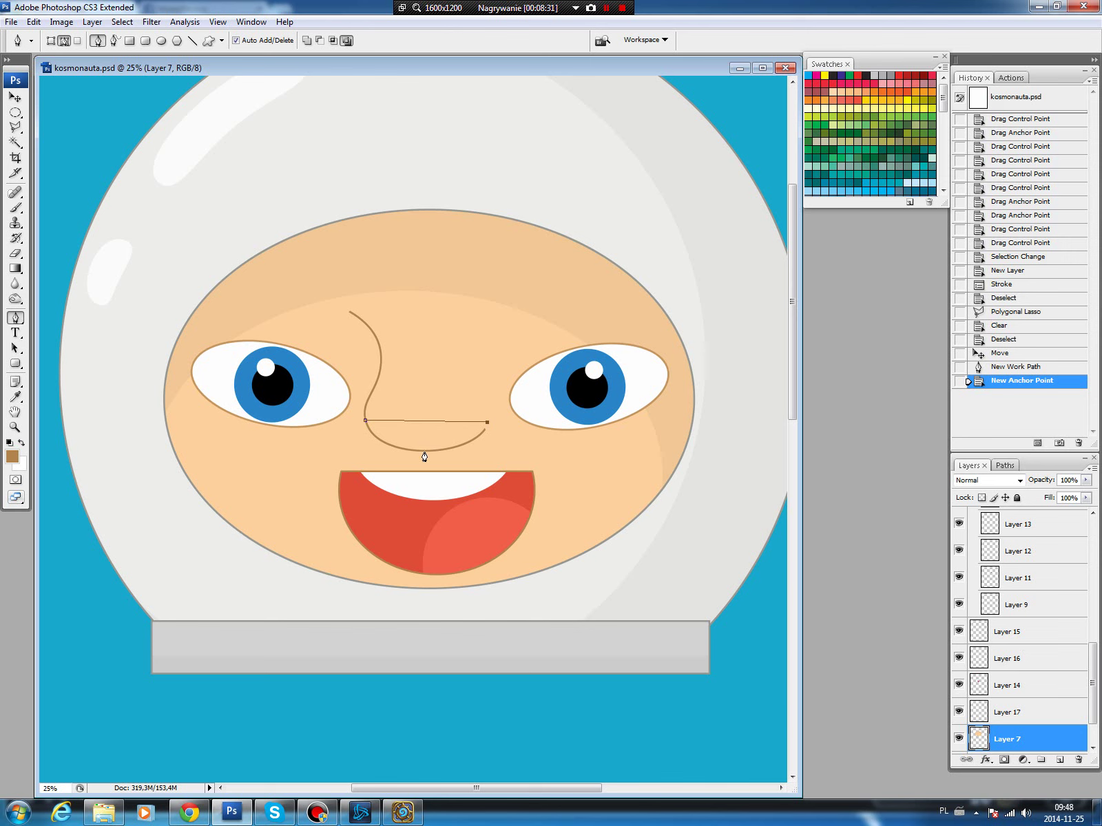
{"action": "left_click", "coordinate": [424, 451]}
{"action": "left_click", "coordinate": [365, 421]}
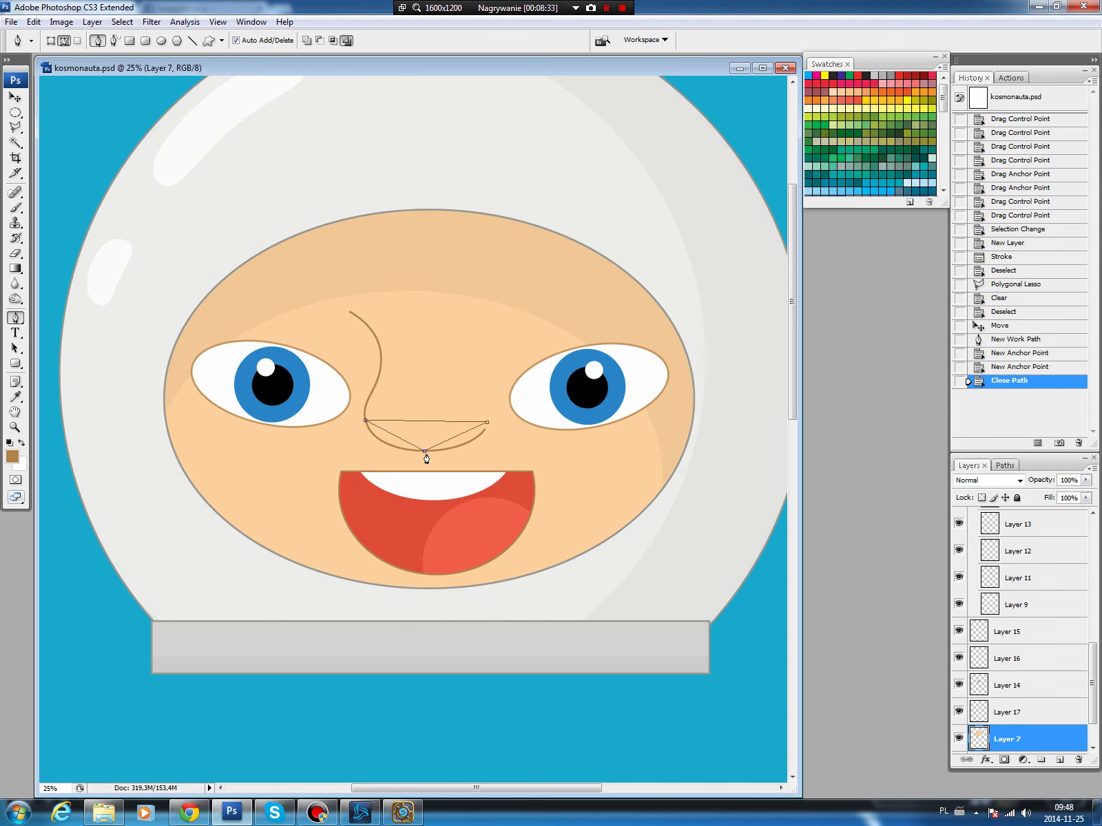
{"action": "mouse_move", "coordinate": [425, 451]}
{"action": "left_mouse_down"}
{"action": "mouse_move", "coordinate": [370, 448]}
{"action": "mouse_move", "coordinate": [365, 423]}
{"action": "left_mouse_up"}
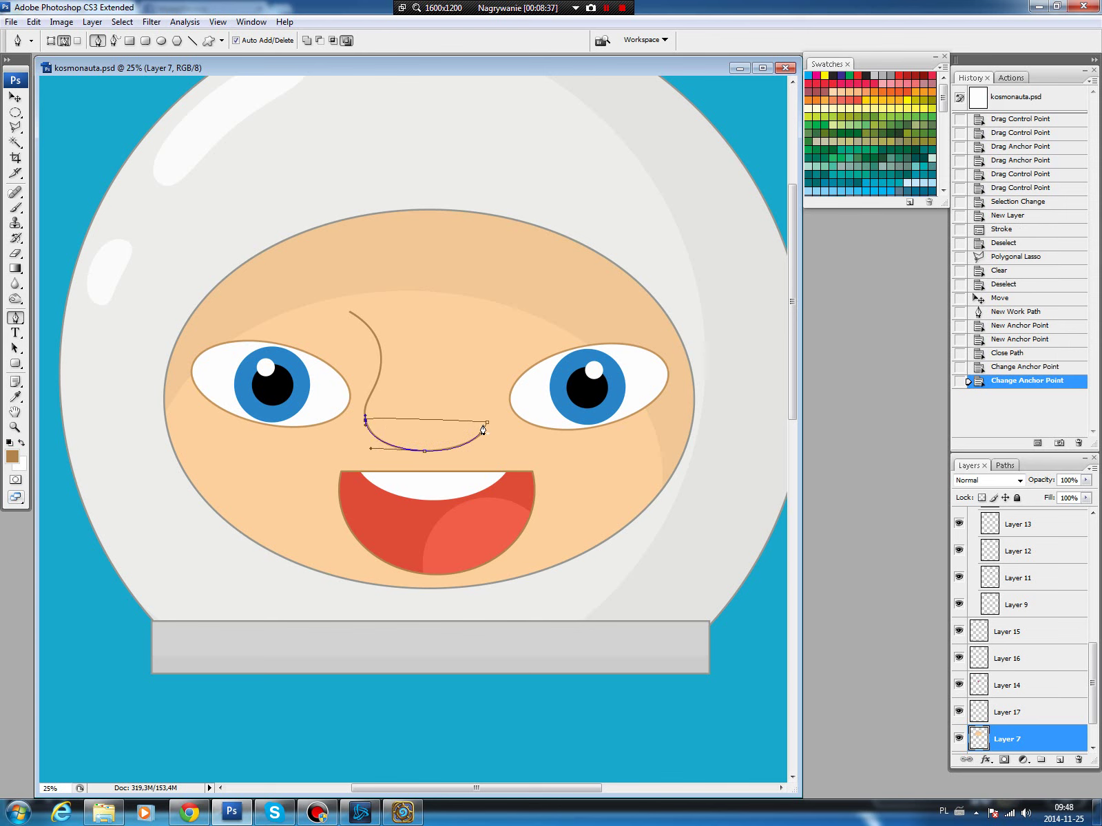
{"action": "mouse_move", "coordinate": [485, 423]}
{"action": "left_mouse_down"}
{"action": "mouse_move", "coordinate": [478, 454]}
{"action": "mouse_move", "coordinate": [488, 420]}
{"action": "mouse_move", "coordinate": [474, 452]}
{"action": "mouse_move", "coordinate": [386, 433]}
{"action": "left_mouse_up"}
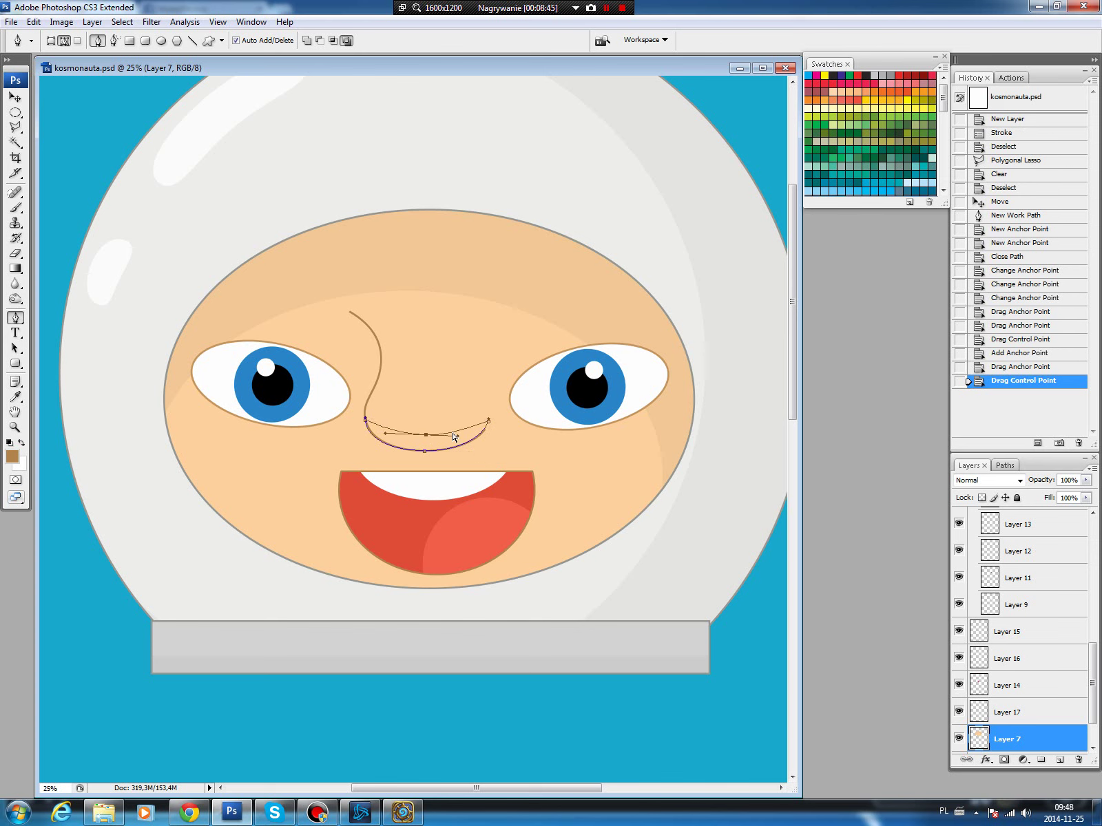
{"action": "left_click_drag", "start_coordinate": [457, 437], "coordinate": [488, 430]}
{"action": "left_click_drag", "start_coordinate": [367, 420], "coordinate": [375, 450]}
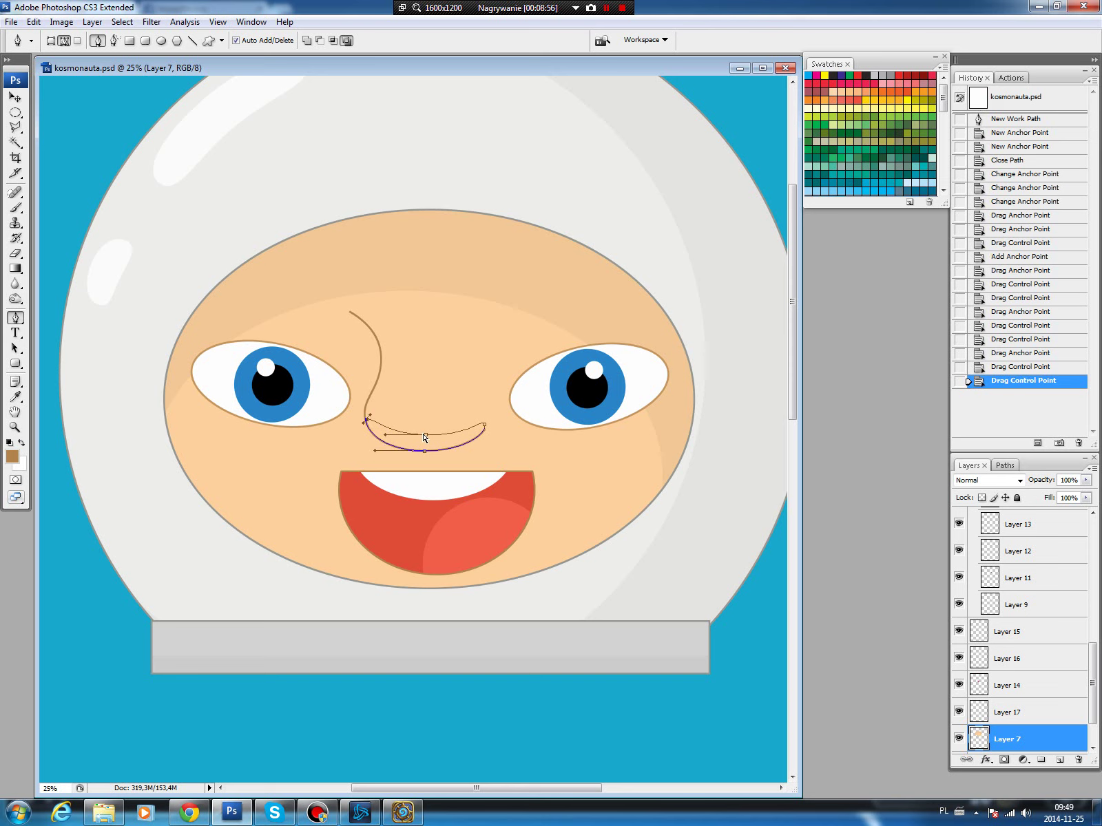
Load the path as a selection and fill it with peach on a new layer.
{"action": "left_click", "coordinate": [1005, 466]}
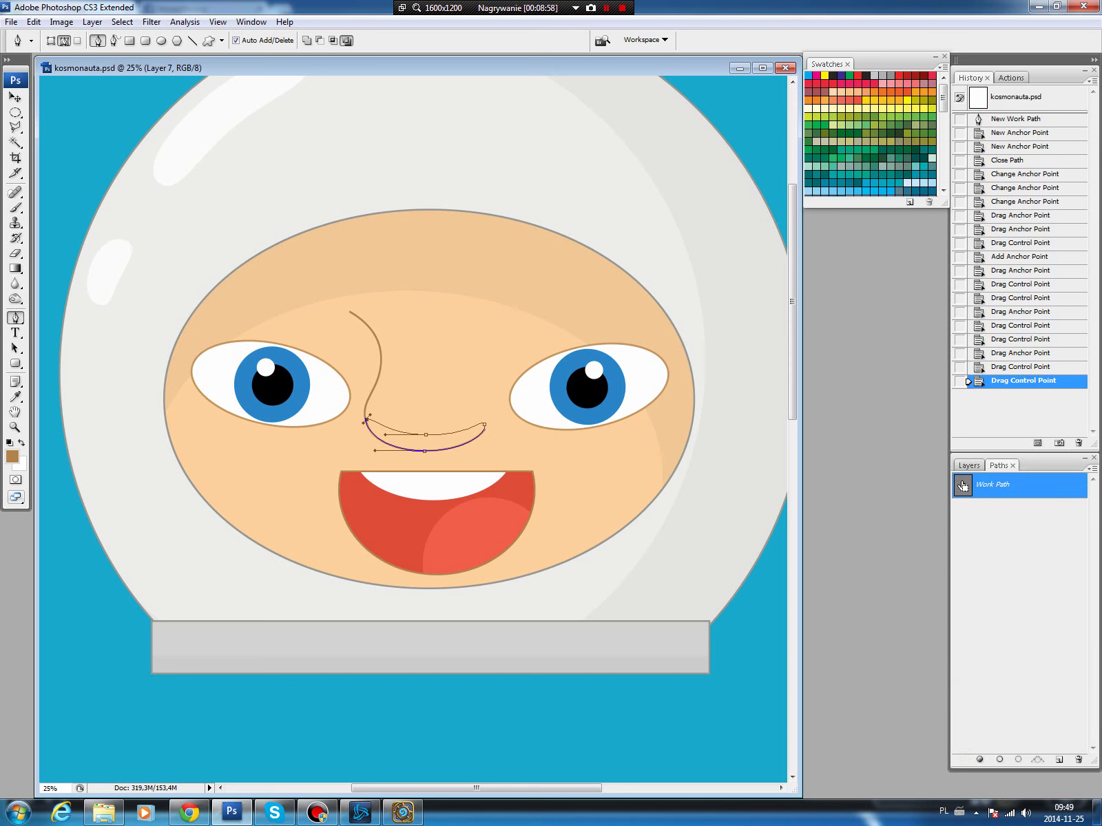
{"action": "left_click", "coordinate": [965, 484], "text": "ctrl"}
{"action": "left_click", "coordinate": [969, 466]}
{"action": "left_click", "coordinate": [1060, 759]}
{"action": "key", "text": "b"}
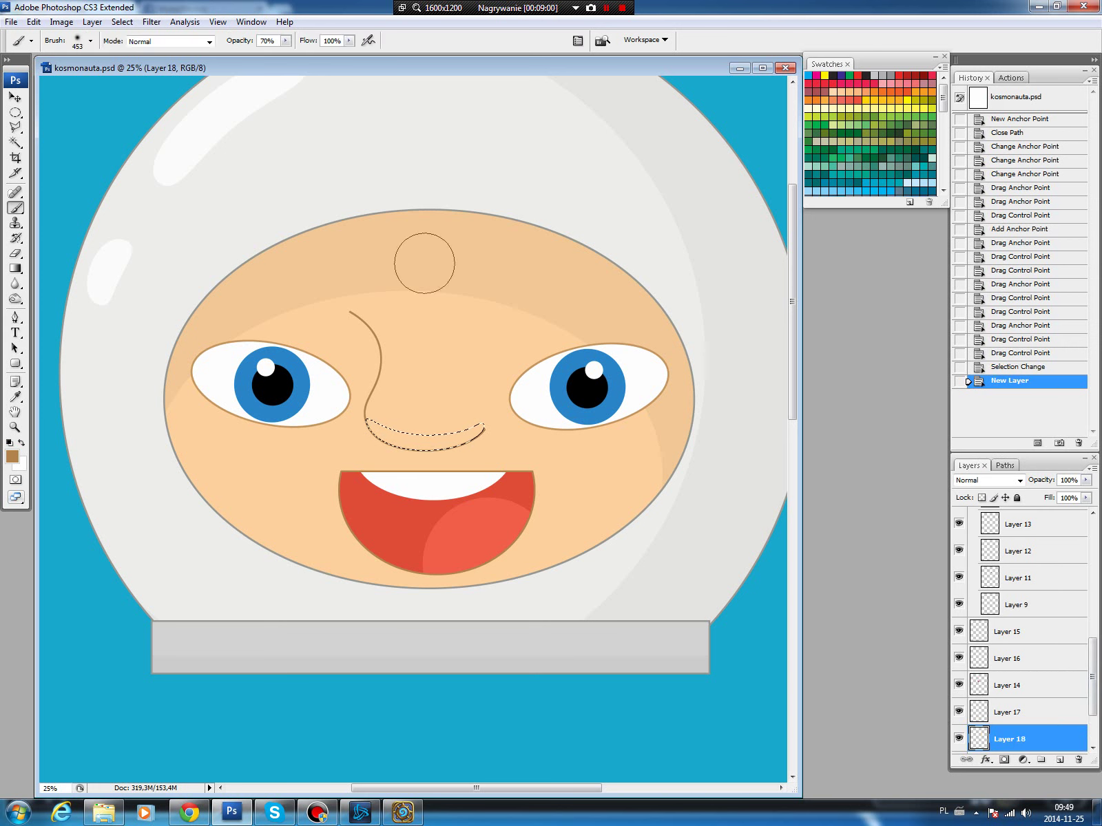
{"action": "left_click", "coordinate": [429, 224], "text": "alt"}
{"action": "key", "text": "alt+BackSpace"}
{"action": "key", "text": "ctrl+d"}
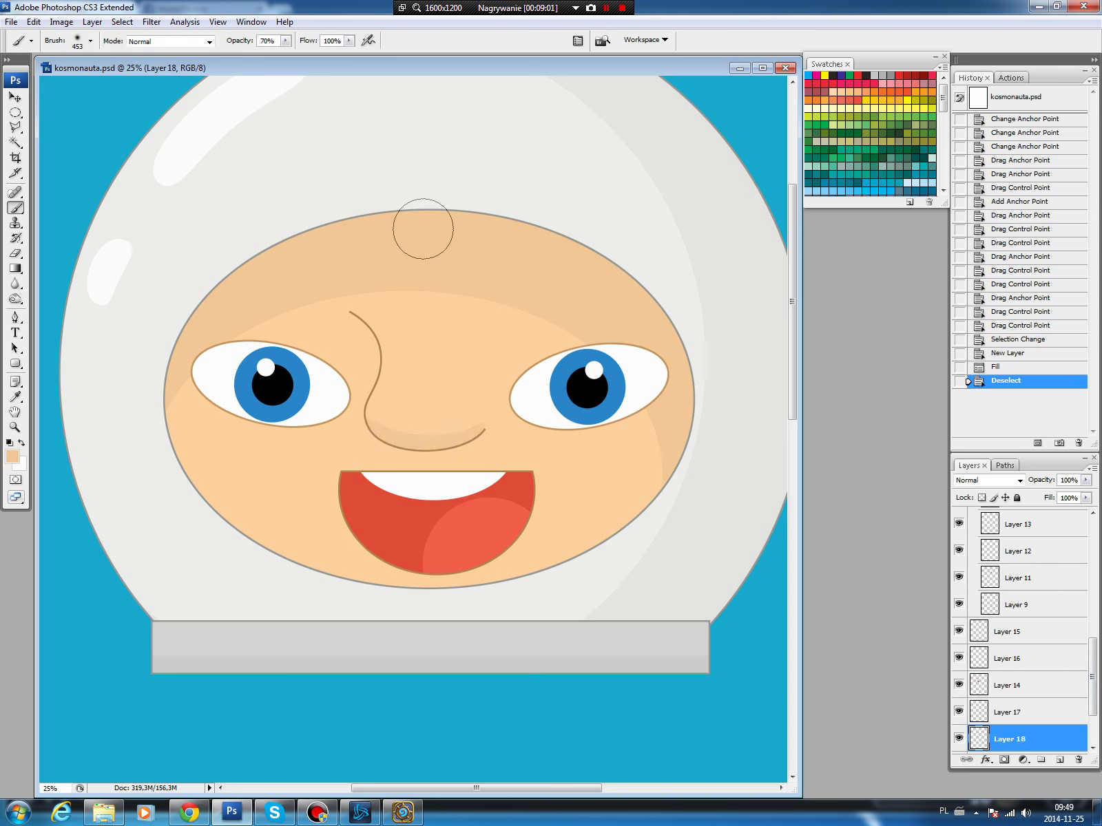
Raise the nose fill's saturation to +15 with Hue/Saturation.
{"action": "key", "text": "v"}
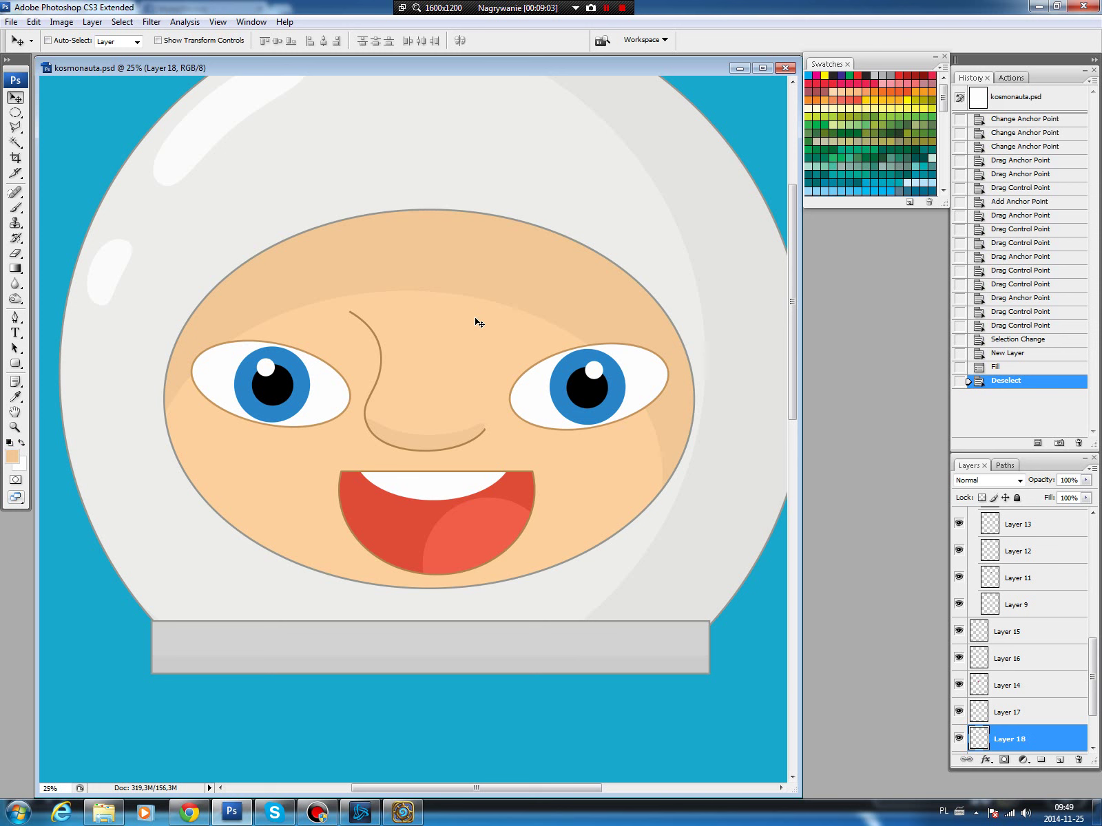
{"action": "key", "text": "ctrl+u"}
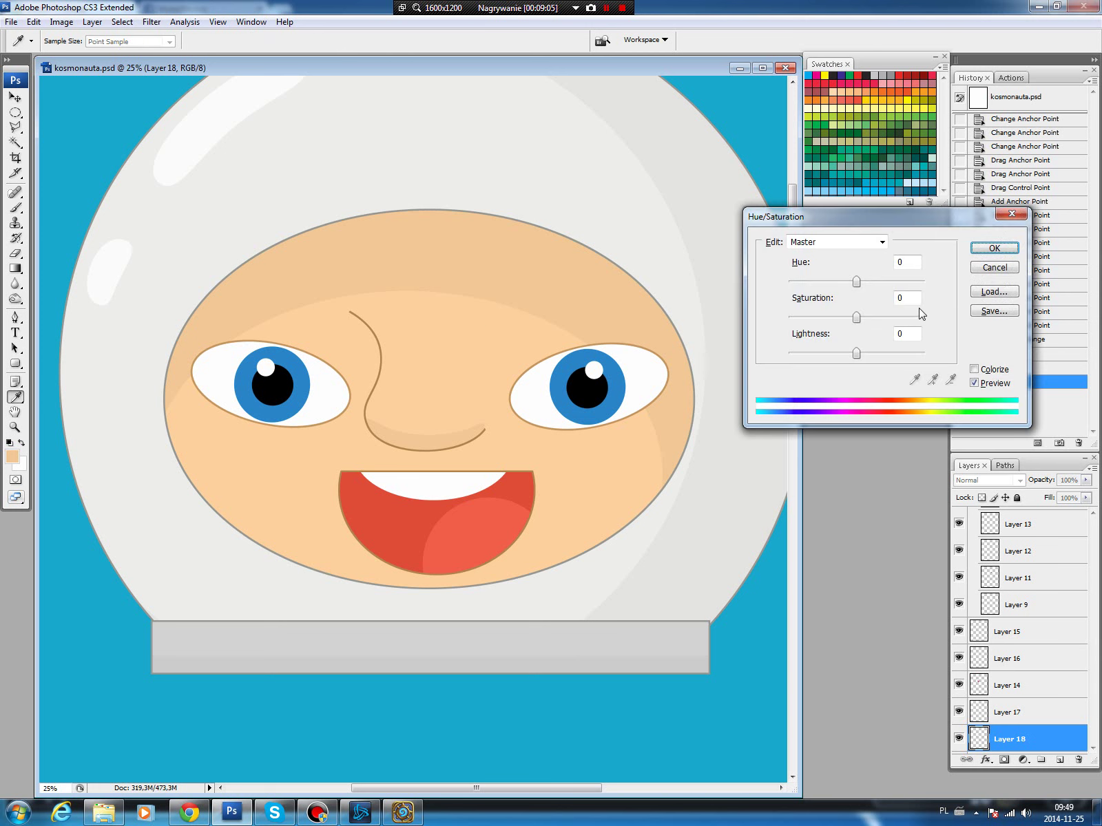
{"action": "mouse_move", "coordinate": [856, 317]}
{"action": "left_mouse_down"}
{"action": "mouse_move", "coordinate": [866, 318]}
{"action": "mouse_move", "coordinate": [855, 356]}
{"action": "left_mouse_up"}
{"action": "left_click", "coordinate": [985, 248]}
{"action": "key", "text": "v"}
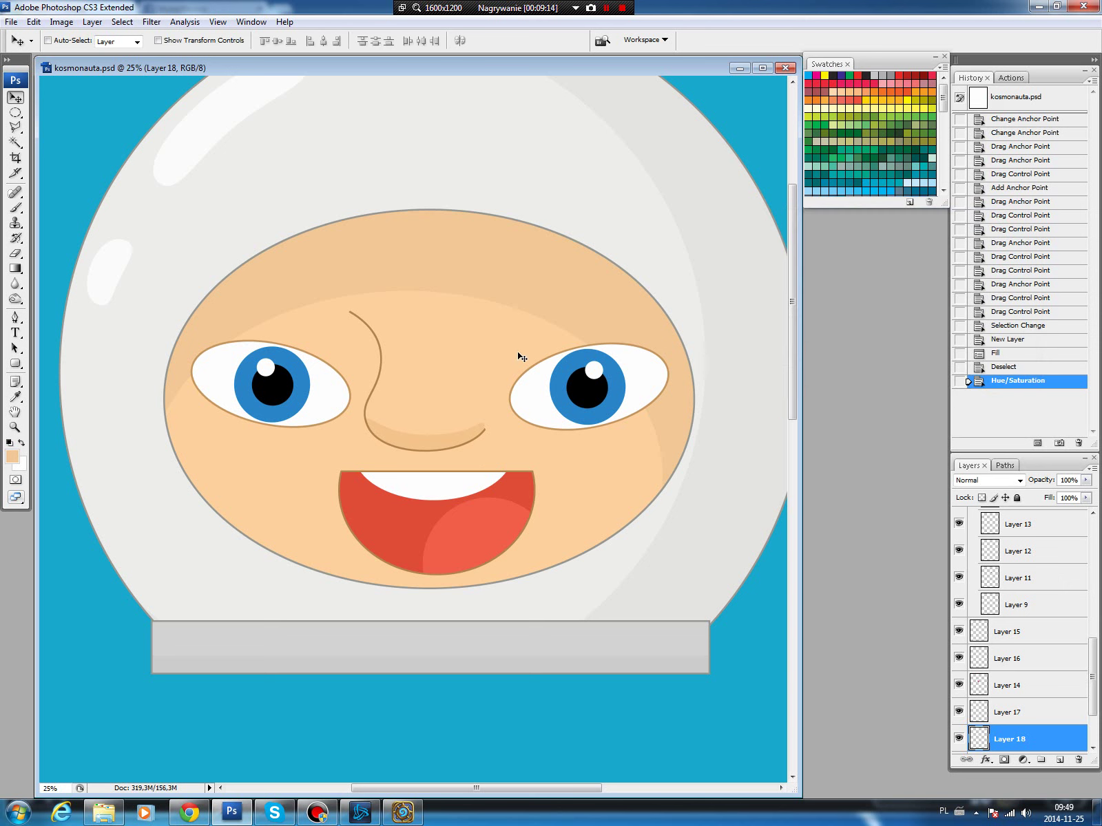
{"action": "left_click", "coordinate": [15, 112]}
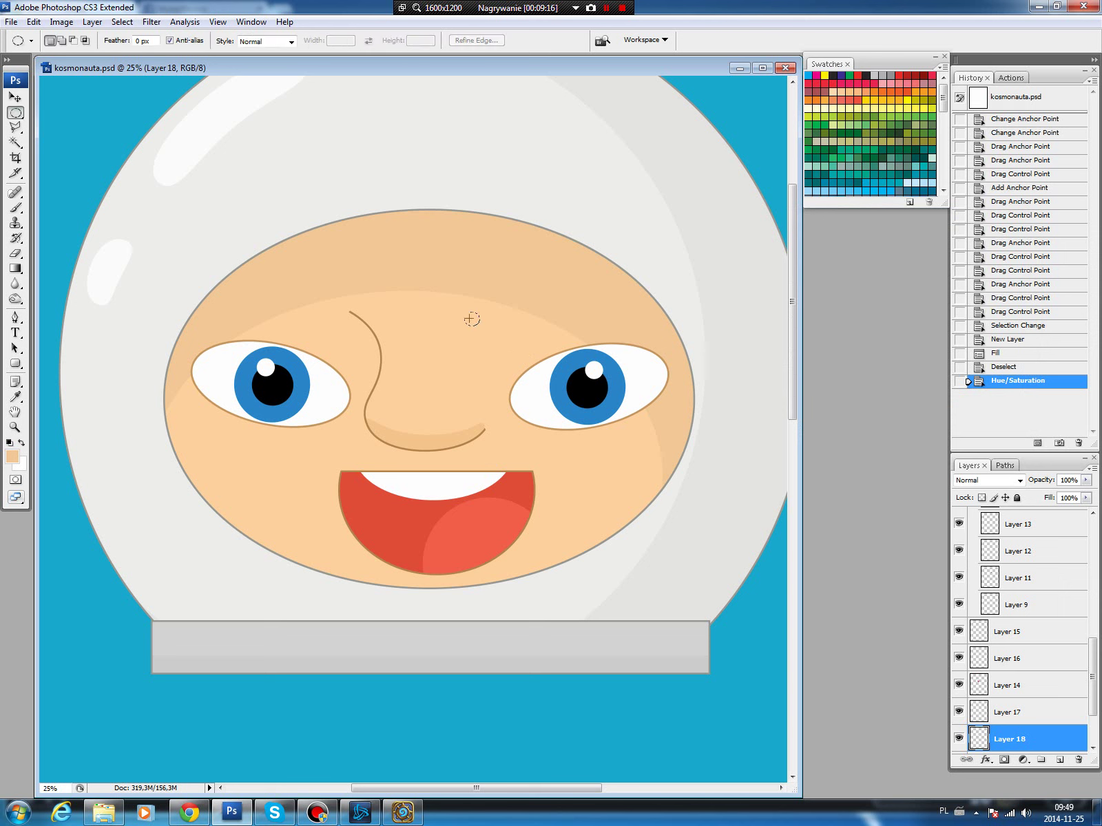
Stroke a 10 px dark brown ring around the right eye on a new layer.
{"action": "left_click_drag", "start_coordinate": [472, 318], "coordinate": [691, 484]}
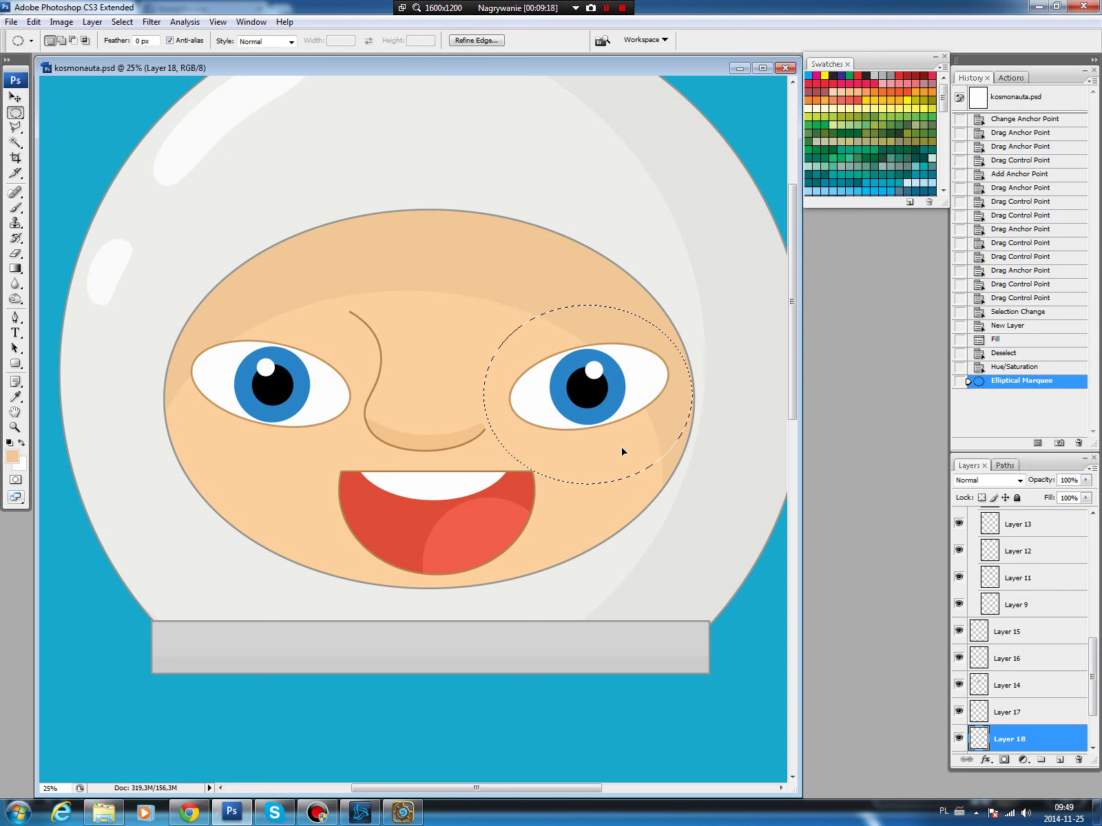
{"action": "left_click_drag", "start_coordinate": [621, 451], "coordinate": [627, 457]}
{"action": "left_click", "coordinate": [1059, 760]}
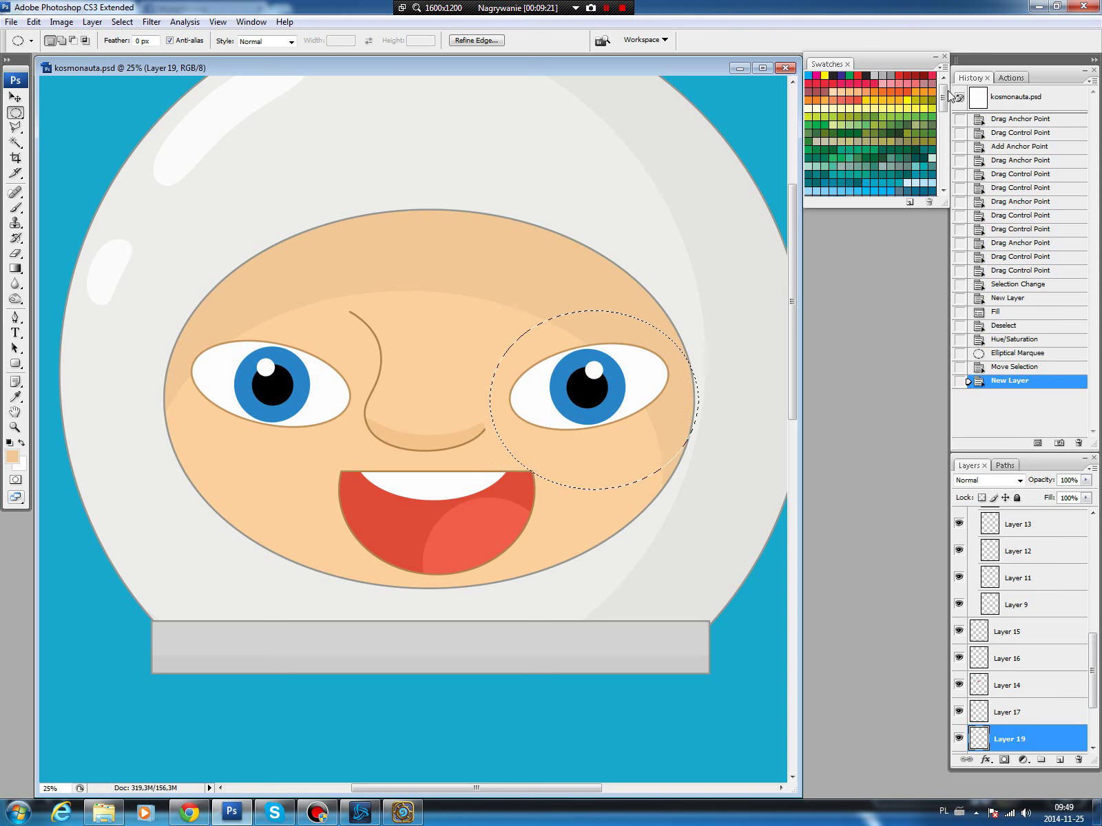
{"action": "left_click_drag", "start_coordinate": [943, 96], "coordinate": [944, 138]}
{"action": "left_click", "coordinate": [808, 127]}
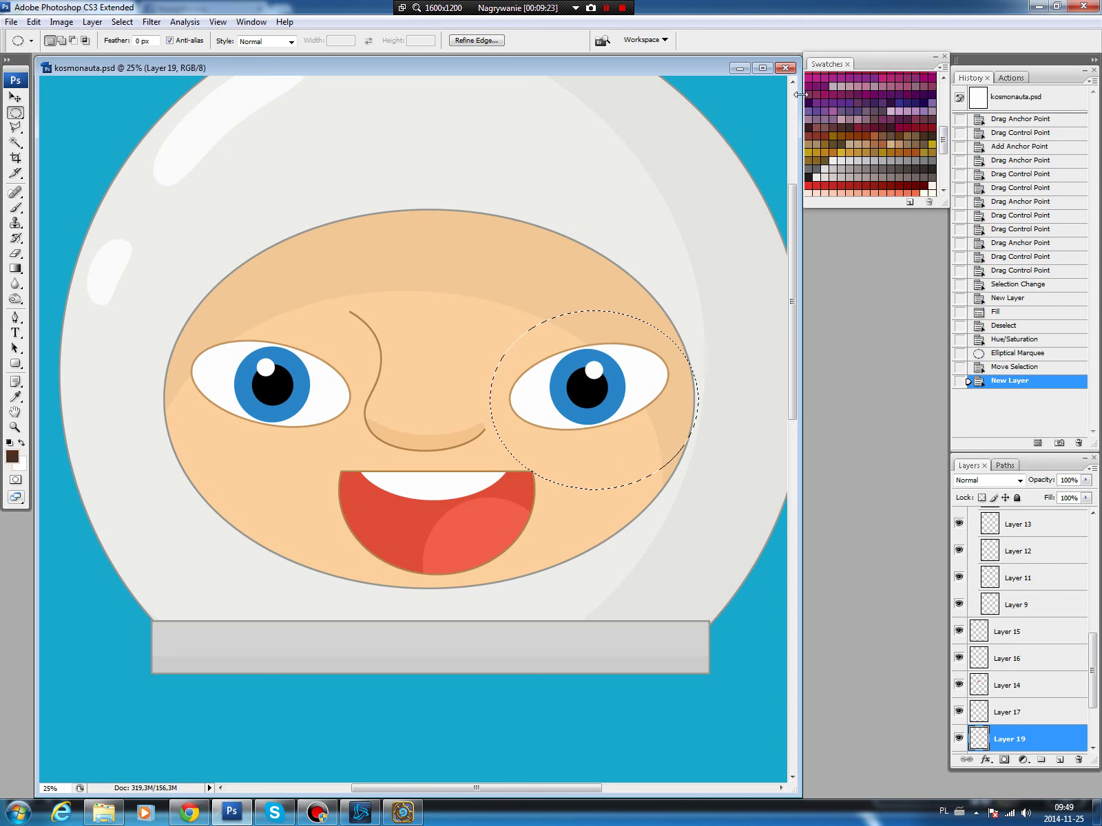
{"action": "left_click", "coordinate": [33, 21]}
{"action": "left_click", "coordinate": [69, 230]}
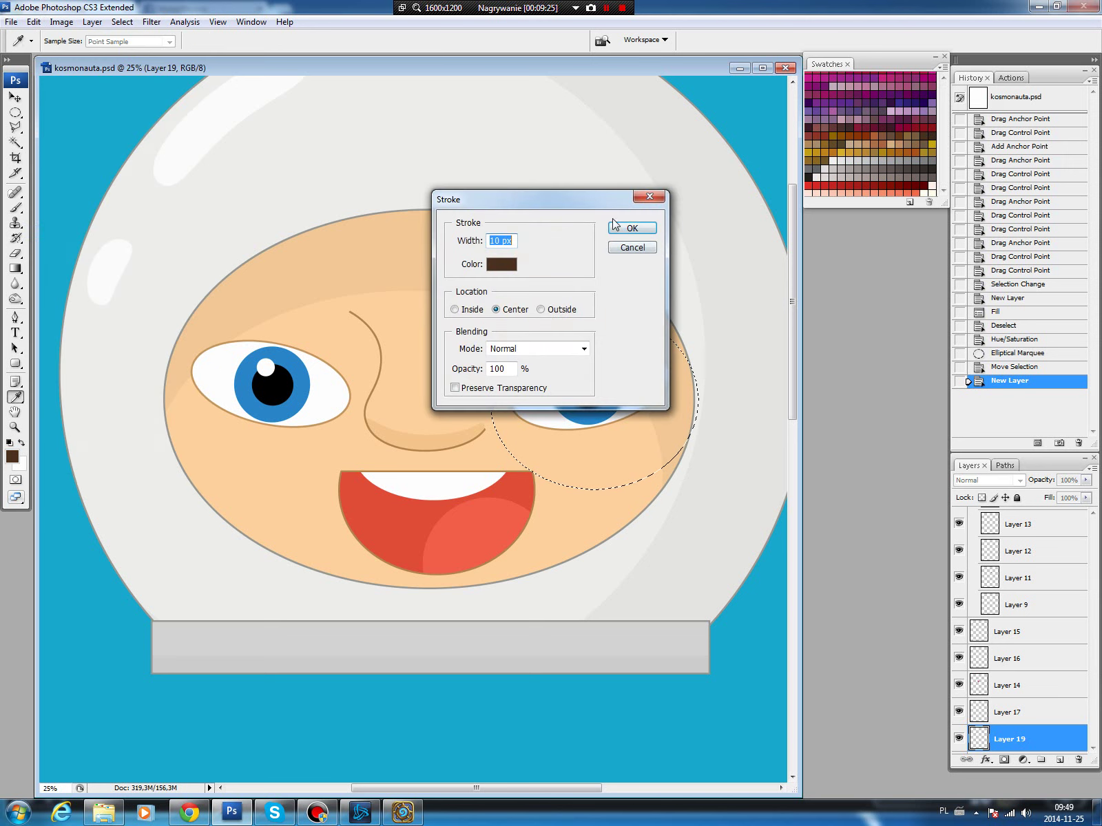
{"action": "left_click", "coordinate": [613, 224]}
{"action": "key", "text": "ctrl+d"}
Polygon-select all of the ring except the arc above the right eye.
{"action": "key", "text": "l"}
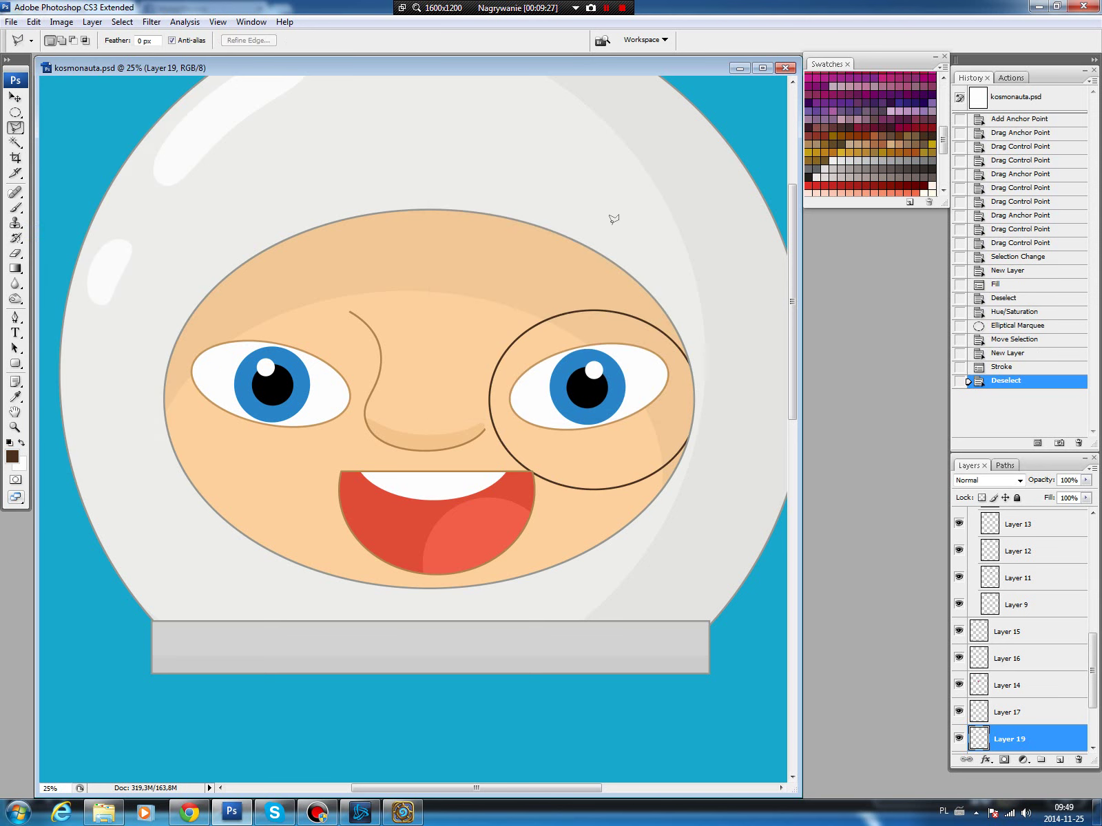
{"action": "left_click", "coordinate": [663, 314]}
{"action": "left_click", "coordinate": [658, 342]}
{"action": "left_click", "coordinate": [531, 352]}
{"action": "left_click", "coordinate": [504, 370]}
{"action": "left_click", "coordinate": [468, 347]}
{"action": "left_click", "coordinate": [435, 477]}
{"action": "left_click", "coordinate": [570, 557]}
{"action": "left_click", "coordinate": [753, 464]}
{"action": "left_click", "coordinate": [721, 308]}
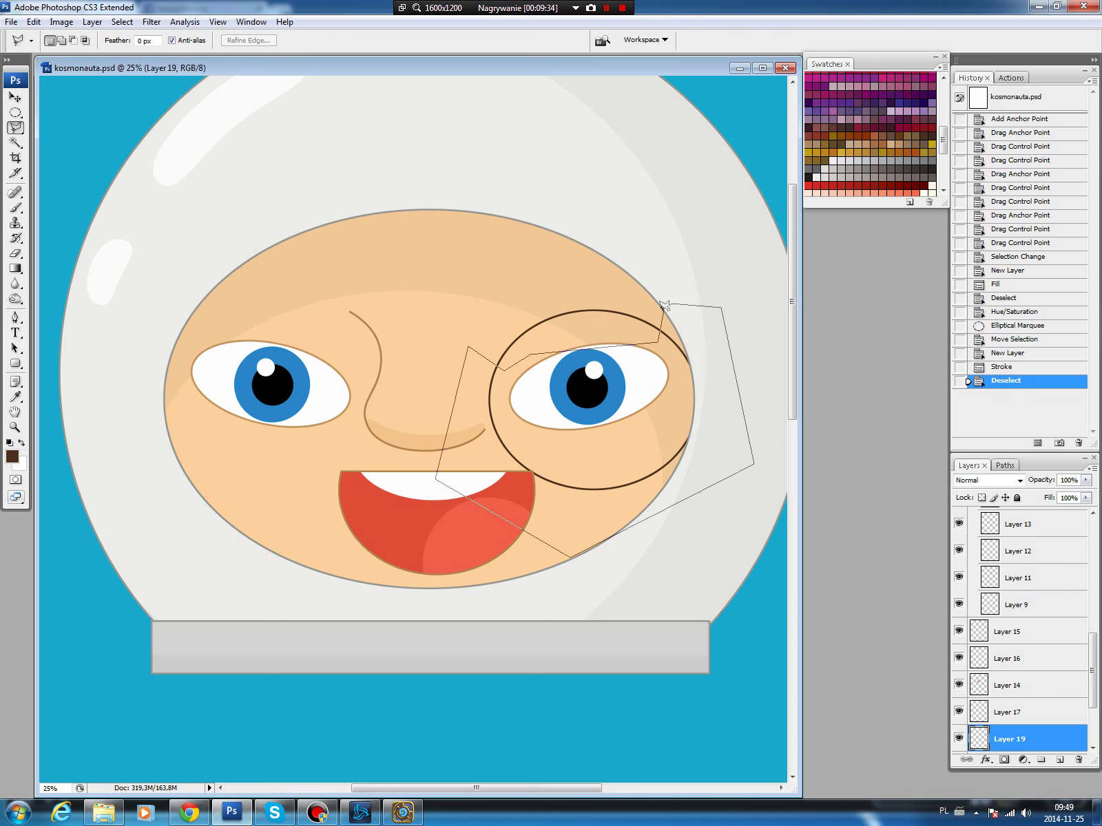
{"action": "left_click", "coordinate": [662, 313]}
Delete the selected ring part and shift the eyebrow arc slightly right.
{"action": "key", "text": "Delete"}
{"action": "key", "text": "ctrl+d"}
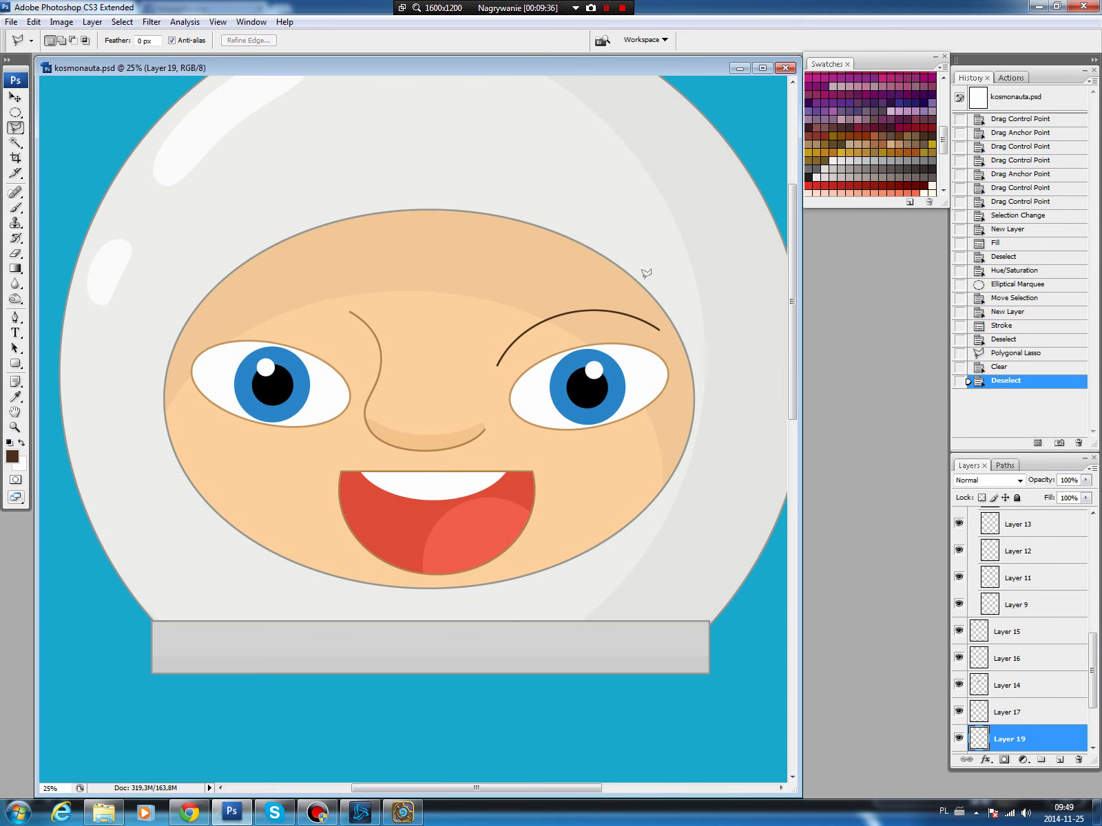
{"action": "key", "text": "v"}
{"action": "left_click_drag", "start_coordinate": [562, 325], "coordinate": [568, 324]}
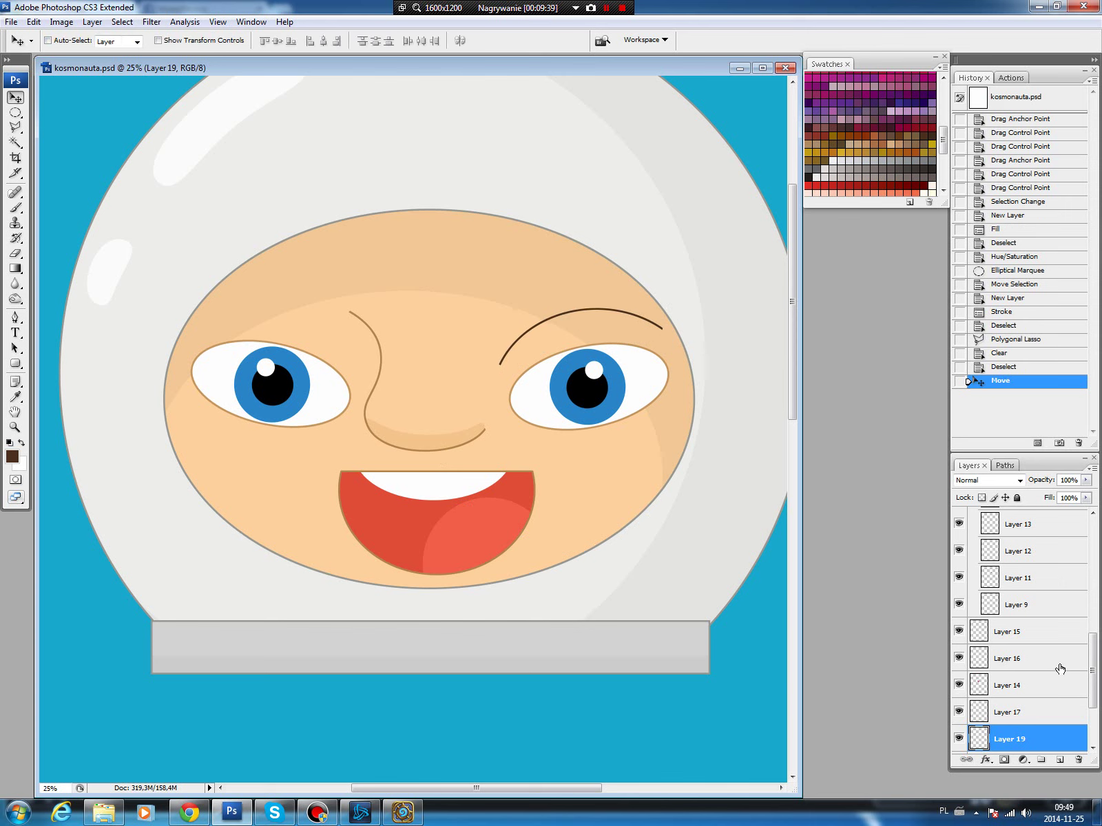
Duplicate the eyebrow, flip it horizontally, and place it above the left eye.
{"action": "left_click_drag", "start_coordinate": [1054, 737], "coordinate": [1060, 760]}
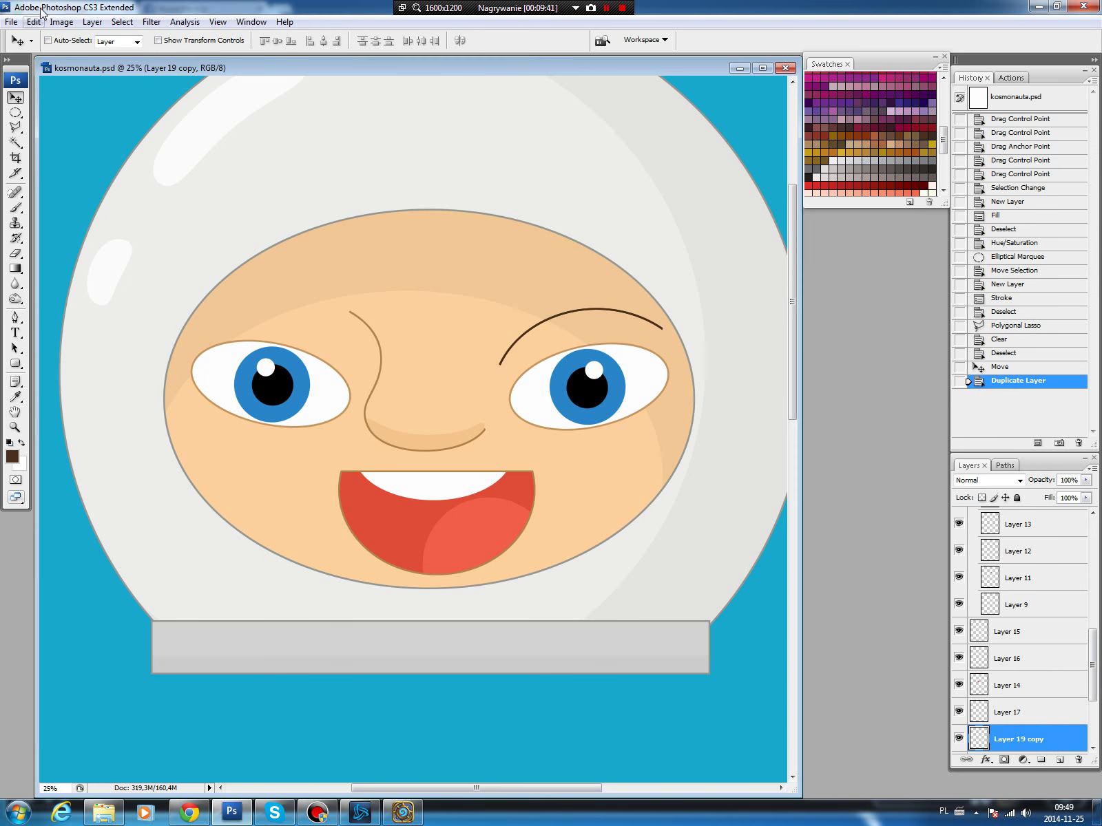
{"action": "left_click", "coordinate": [34, 21]}
{"action": "mouse_move", "coordinate": [55, 265]}
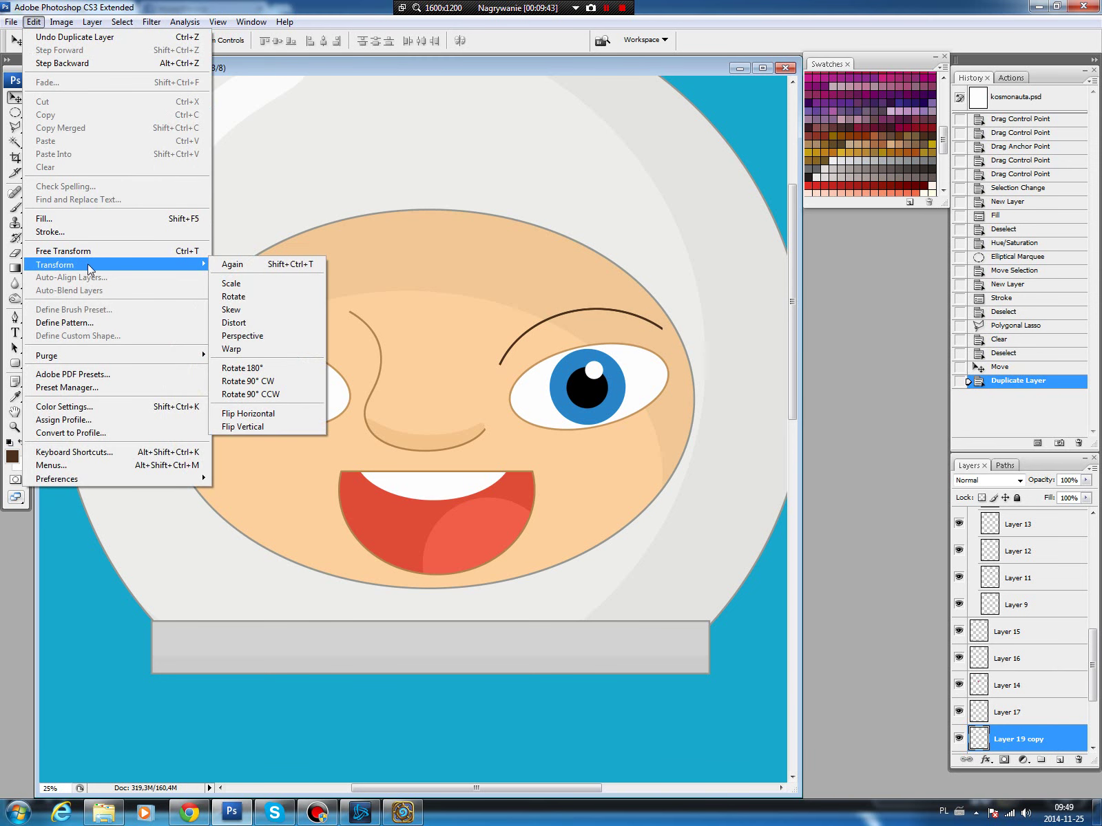
{"action": "left_click", "coordinate": [246, 414]}
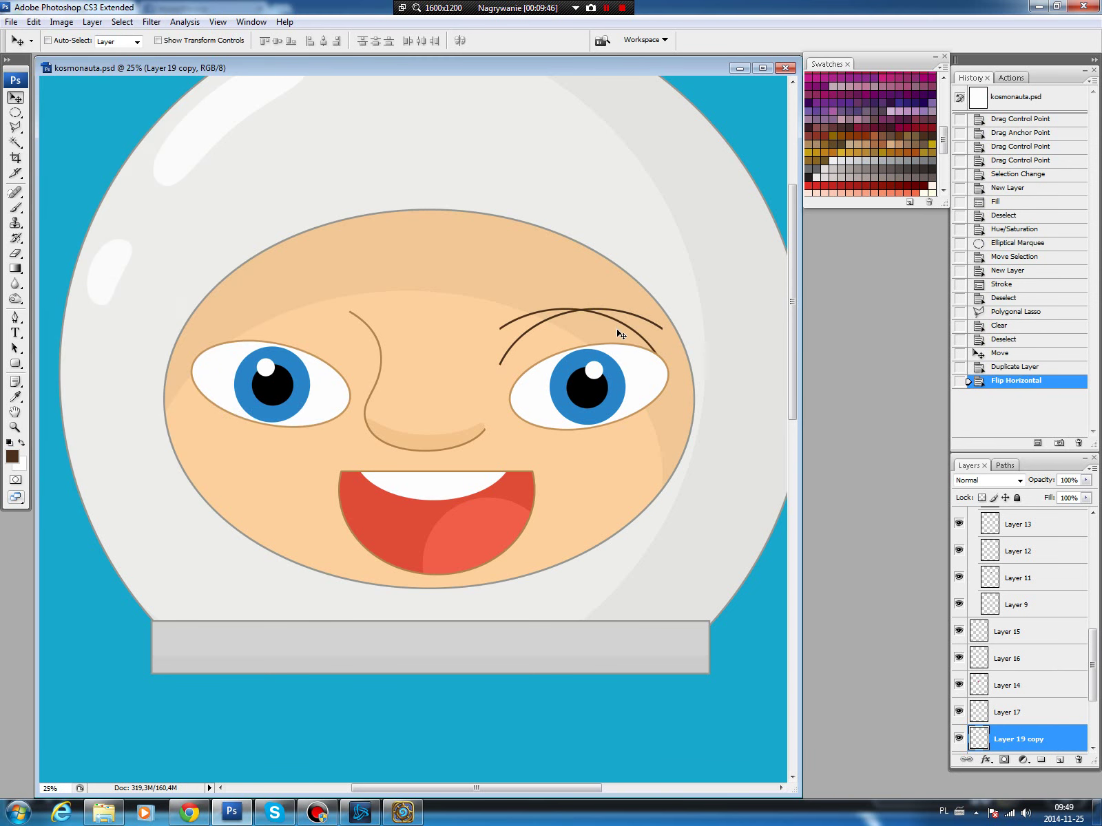
{"action": "left_click_drag", "start_coordinate": [616, 329], "coordinate": [315, 345]}
{"action": "key", "text": "z"}
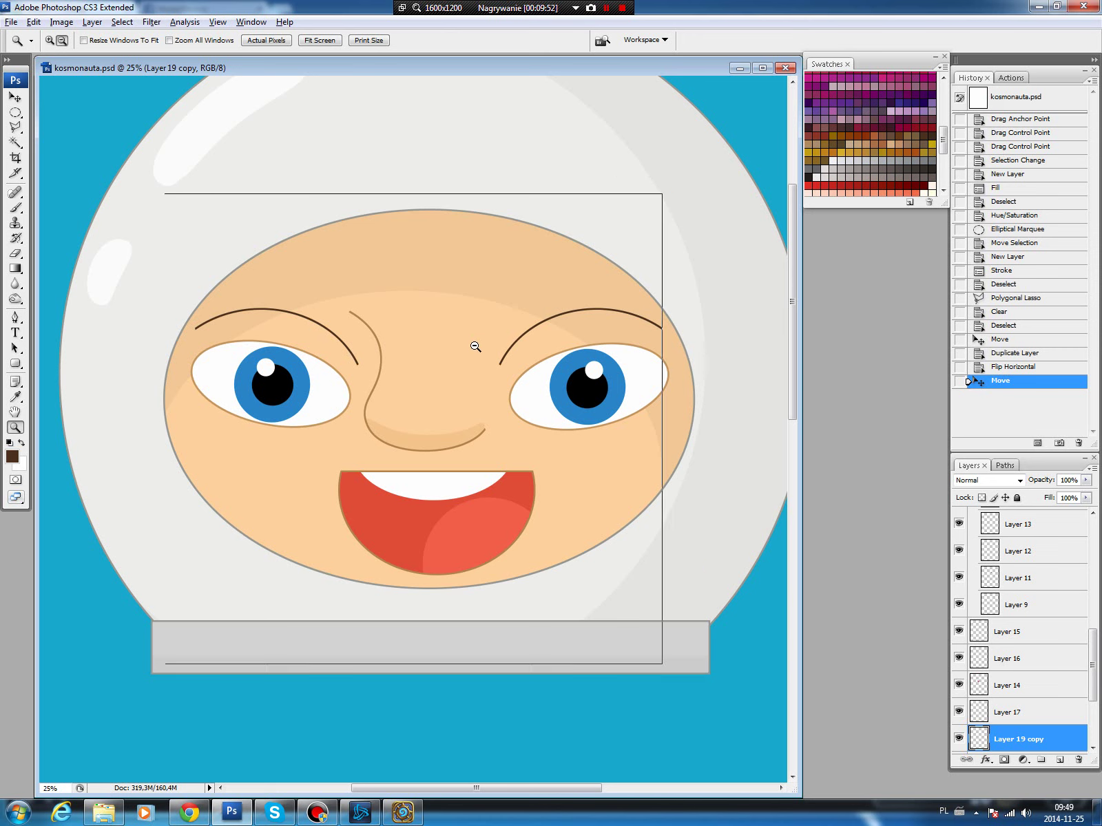
{"action": "left_click", "coordinate": [423, 398], "text": "alt"}
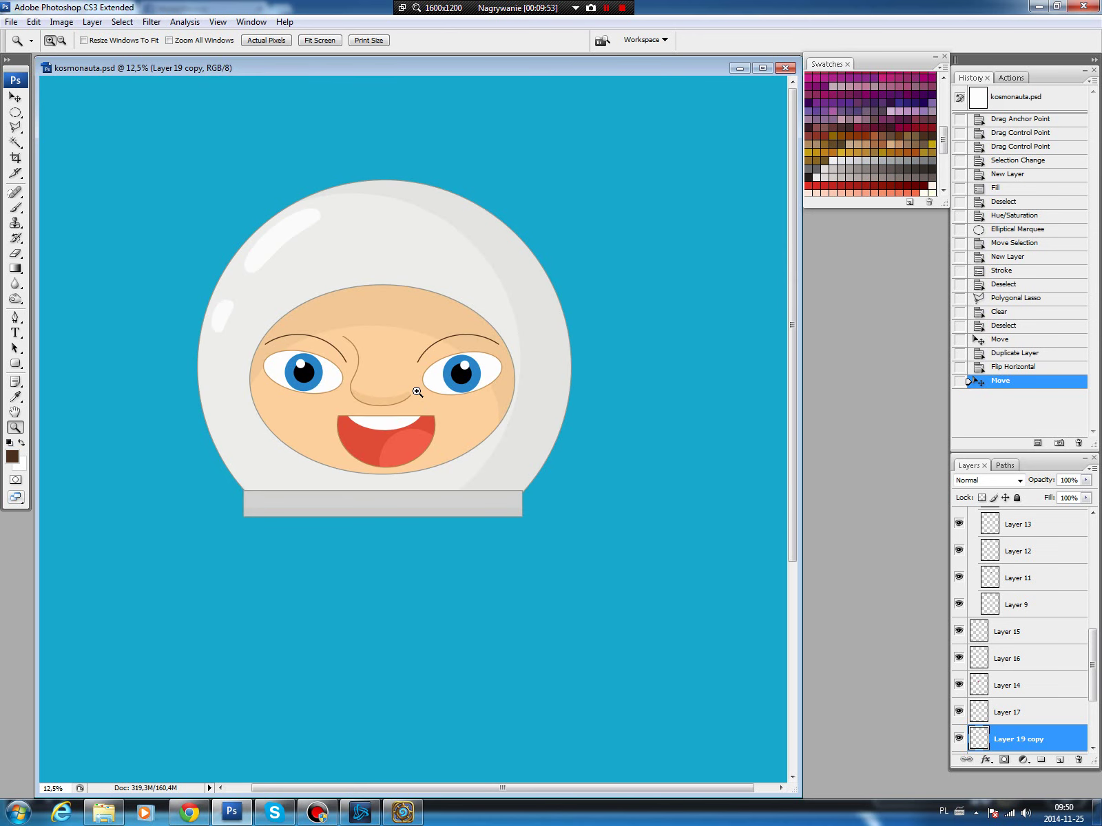
{"action": "key", "text": "v"}
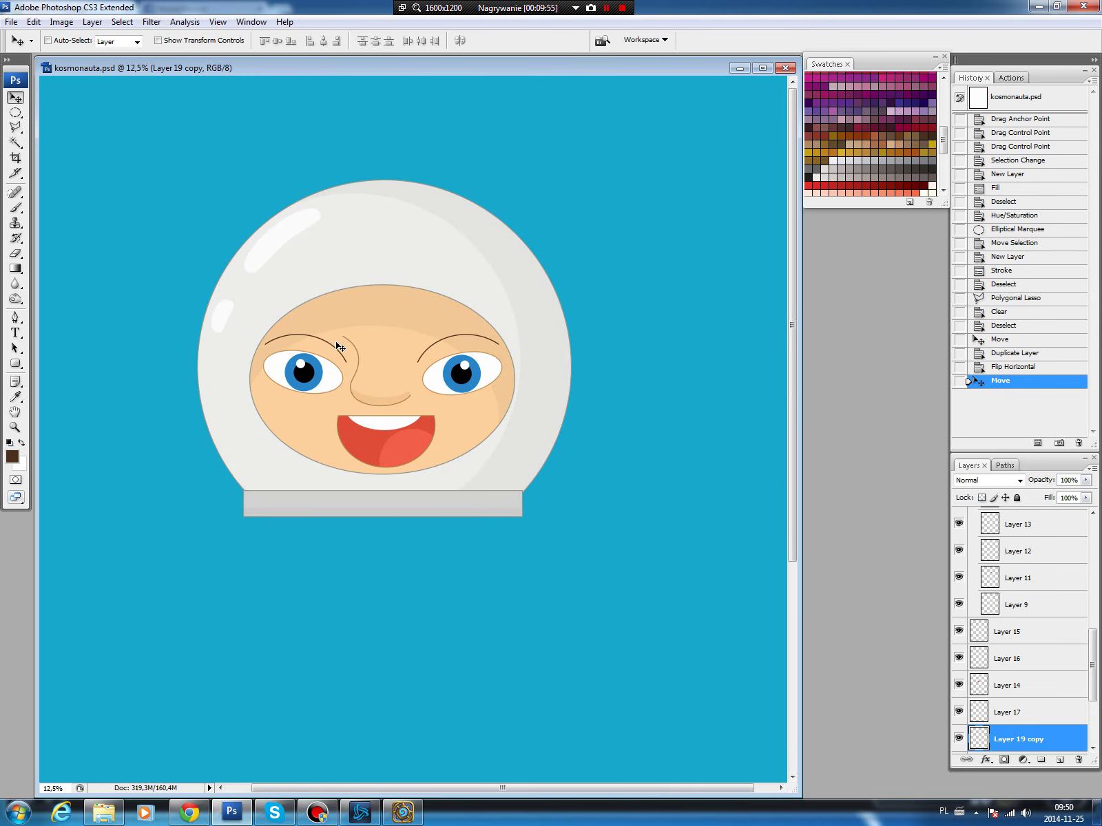
{"action": "left_click_drag", "start_coordinate": [337, 357], "coordinate": [337, 342]}
Rotate the left eyebrow about -13.8° and nudge it into position.
{"action": "key", "text": "ctrl+t"}
{"action": "left_click_drag", "start_coordinate": [427, 298], "coordinate": [409, 297]}
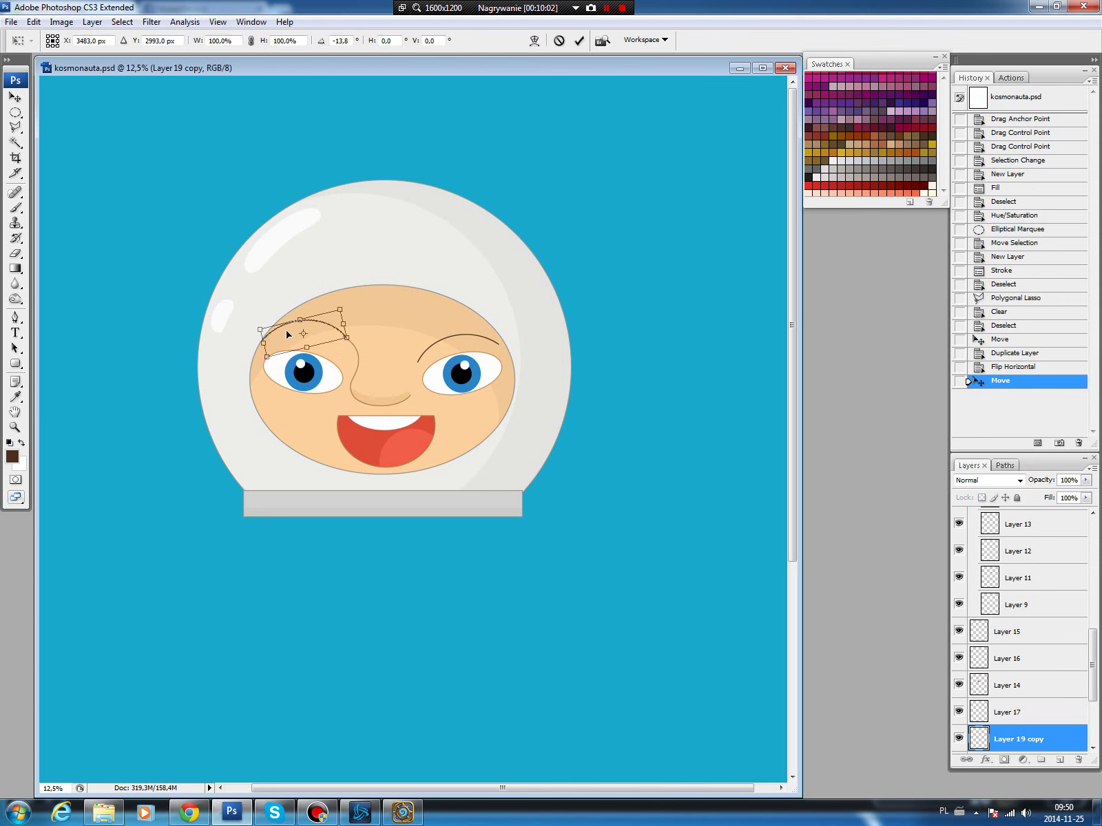
{"action": "left_click_drag", "start_coordinate": [288, 334], "coordinate": [283, 334]}
{"action": "key", "text": "Return"}
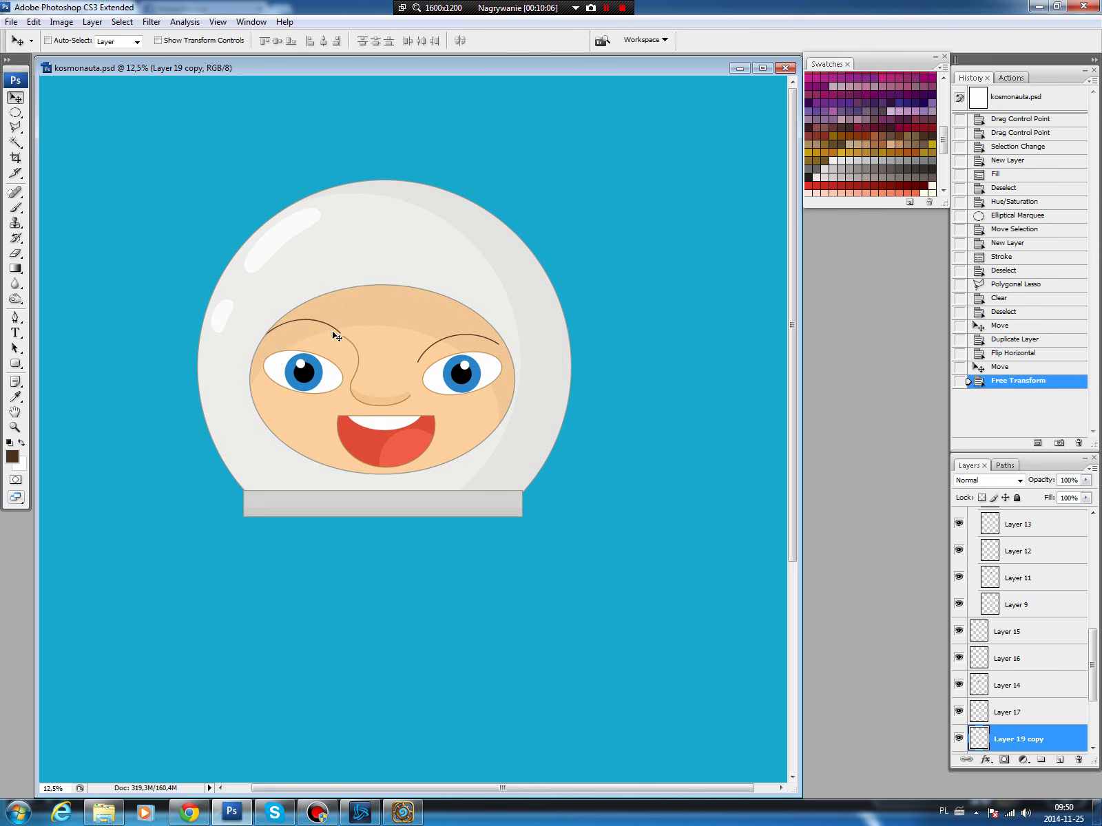
{"action": "left_click_drag", "start_coordinate": [334, 336], "coordinate": [329, 336]}
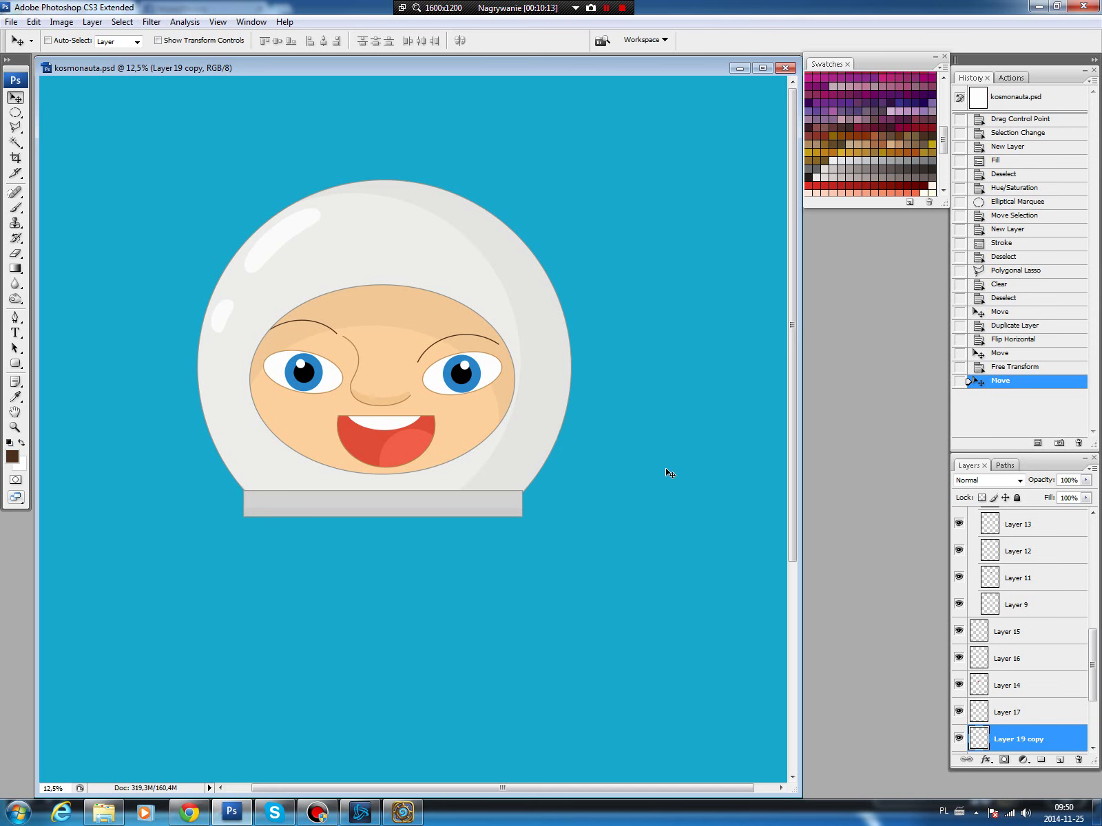
Group the face layers from Layer 7 to Layer 15 and select Layer 7.
{"action": "scroll", "coordinate": [1095, 661], "scroll_direction": "down", "scroll_amount": 5}
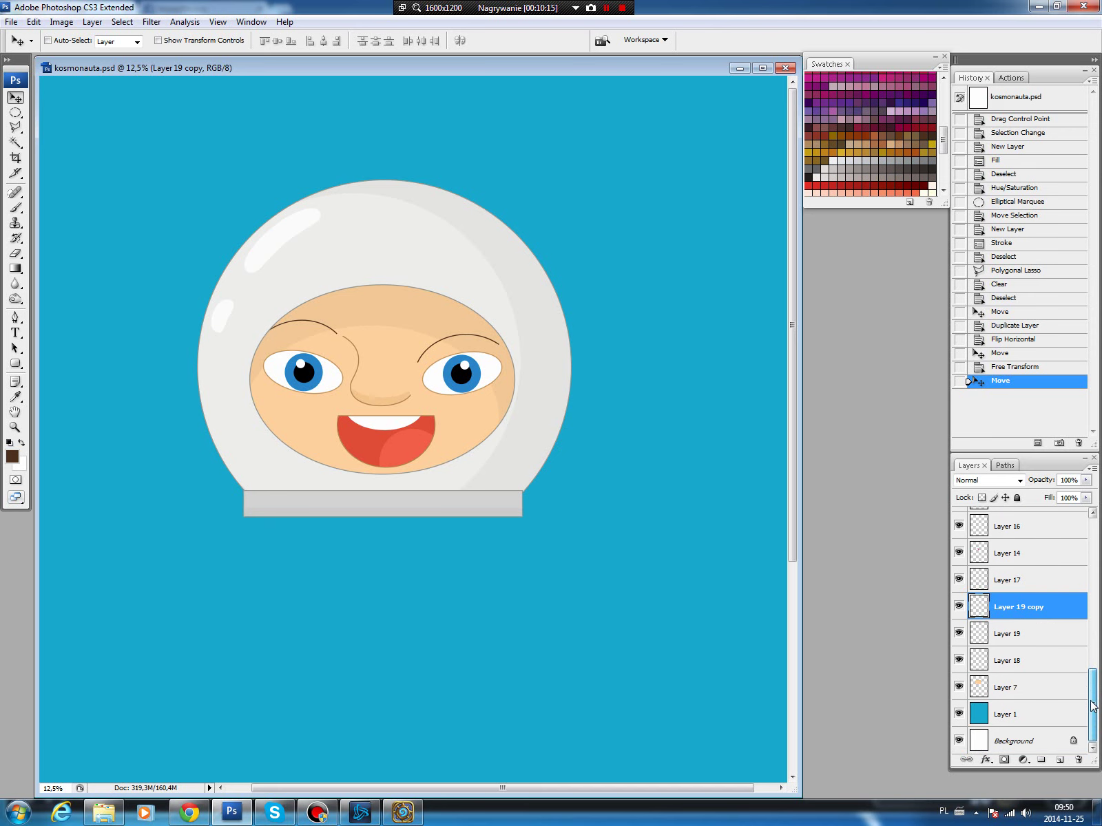
{"action": "left_click", "coordinate": [1033, 687]}
{"action": "scroll", "coordinate": [1098, 689], "scroll_direction": "up", "scroll_amount": 3}
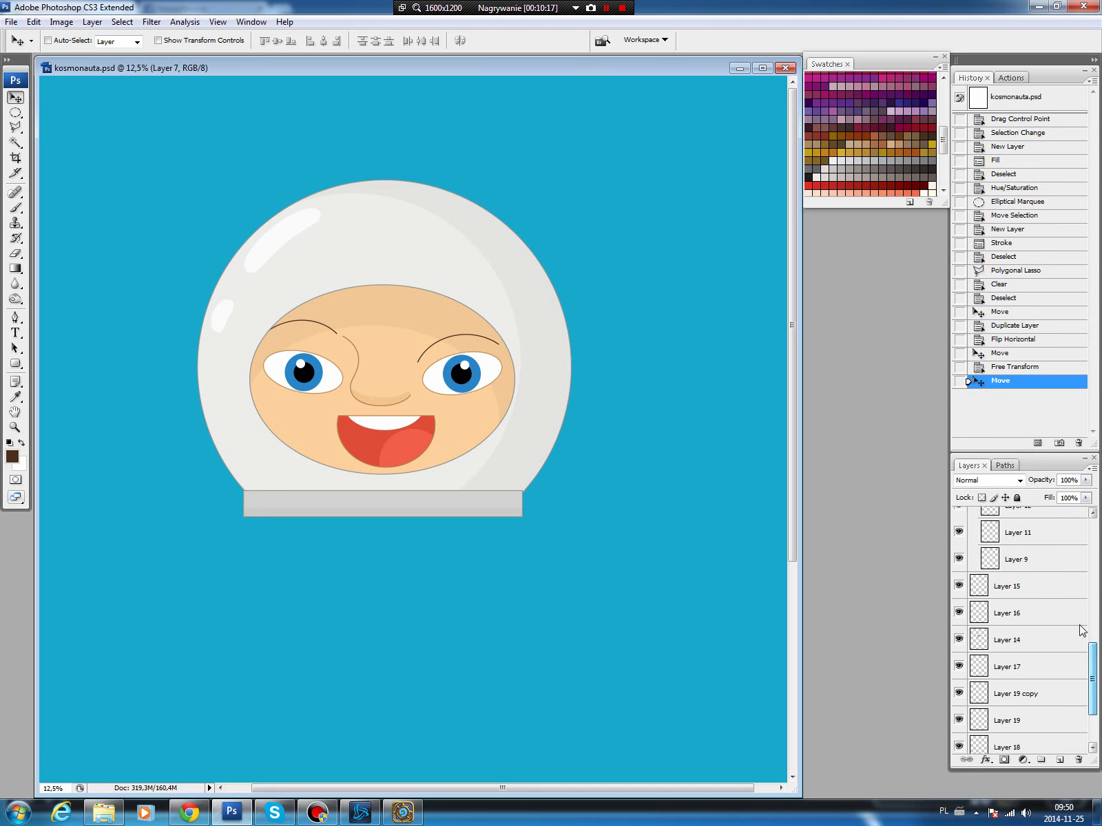
{"action": "left_click", "coordinate": [1033, 585], "text": "shift"}
{"action": "left_click_drag", "start_coordinate": [1032, 732], "coordinate": [1039, 761]}
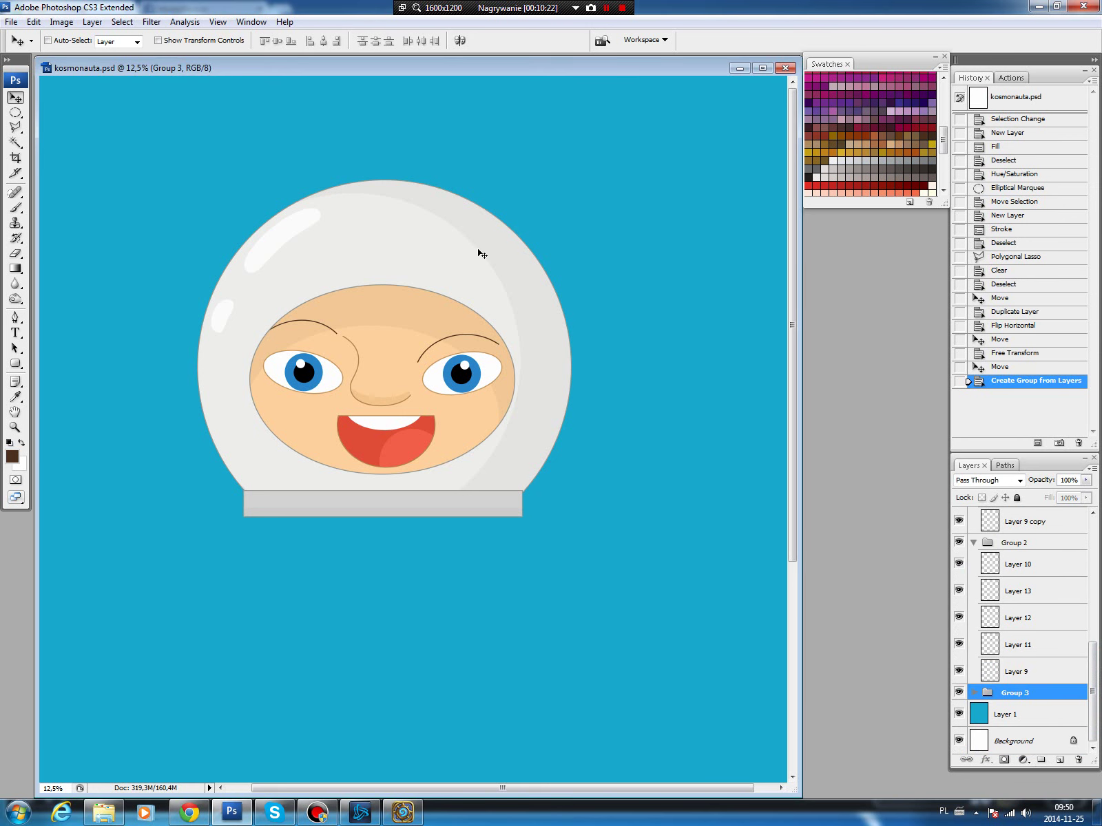
{"action": "left_click", "coordinate": [301, 379]}
Fill a small light peach circle on the left cheek on a new layer.
{"action": "key", "text": "m"}
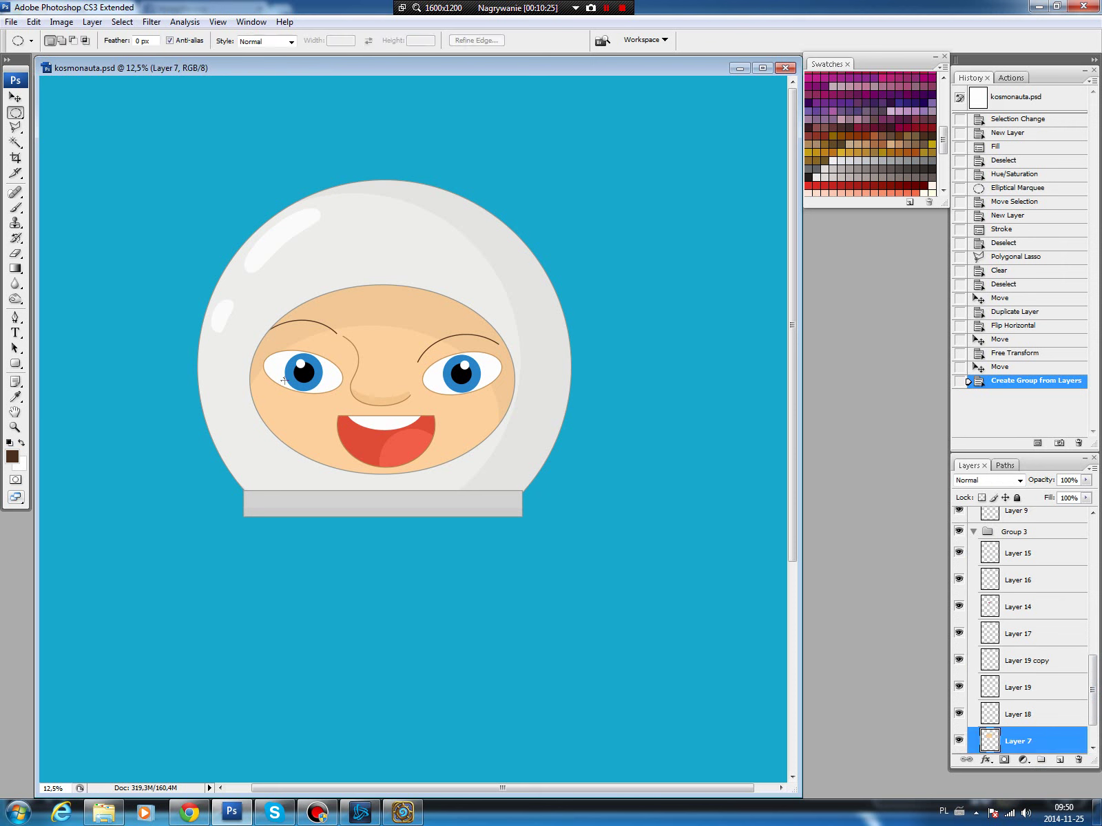
{"action": "left_click_drag", "start_coordinate": [346, 431], "coordinate": [335, 432]}
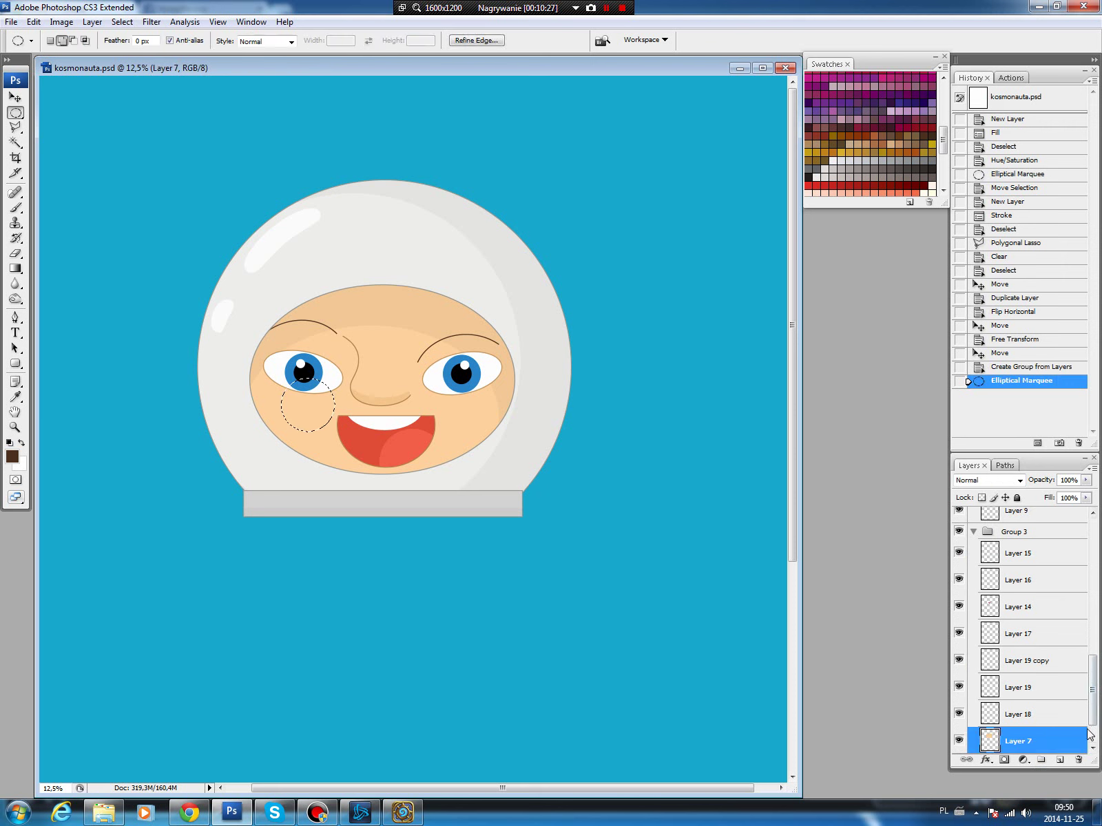
{"action": "left_click", "coordinate": [1059, 760]}
{"action": "left_click_drag", "start_coordinate": [943, 142], "coordinate": [943, 88]}
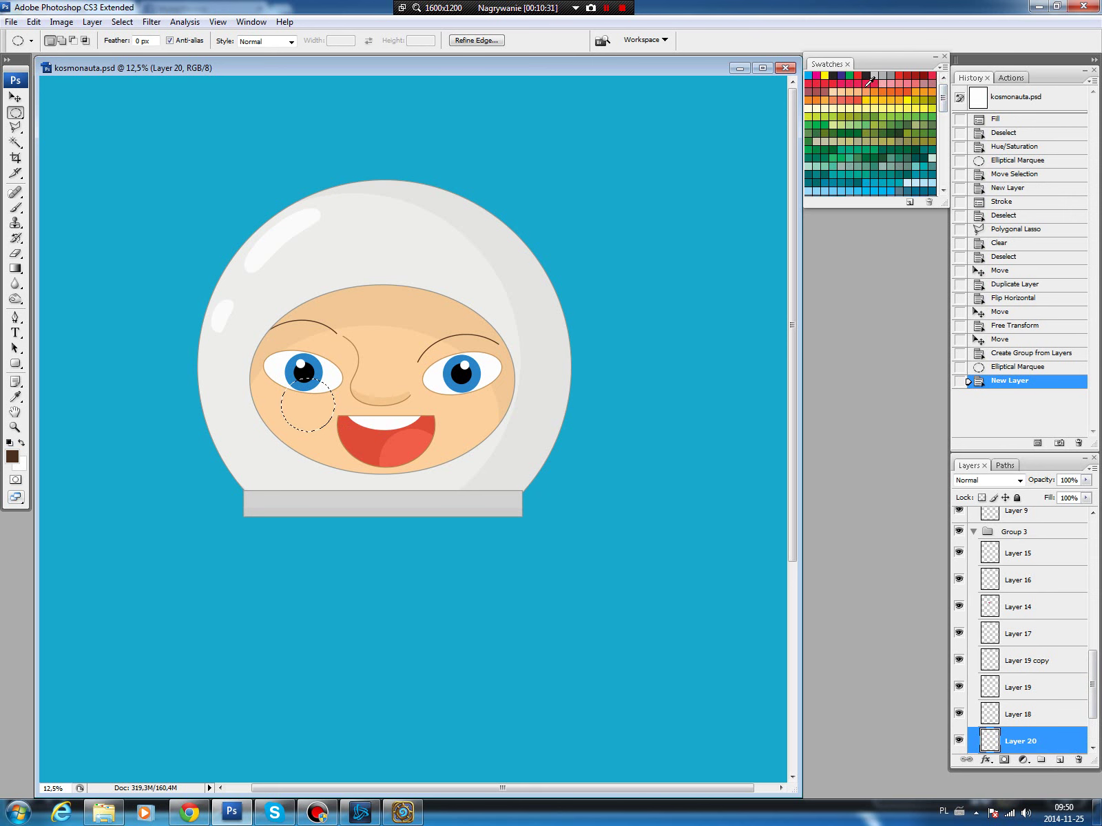
{"action": "left_click", "coordinate": [855, 88]}
{"action": "key", "text": "alt+BackSpace"}
{"action": "key", "text": "ctrl+d"}
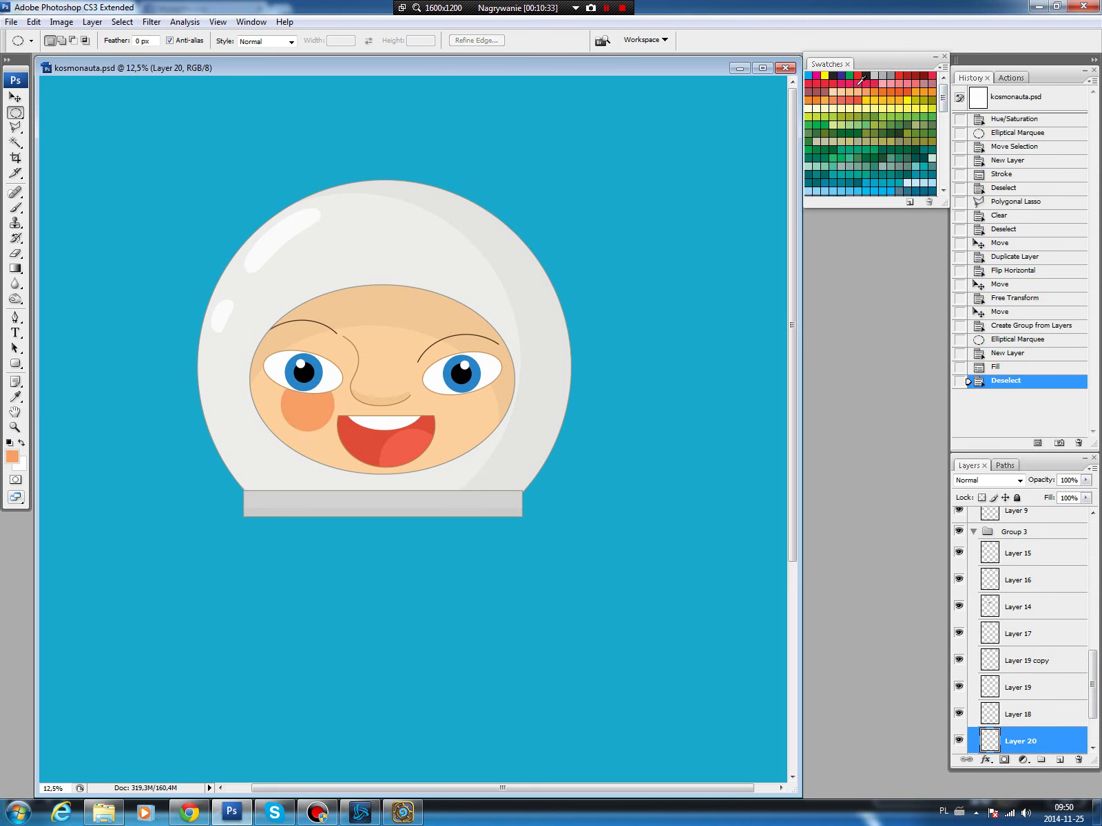
Set the blush layer to 40% opacity and move a copy onto the right cheek.
{"action": "left_click_drag", "start_coordinate": [1087, 481], "coordinate": [1048, 498]}
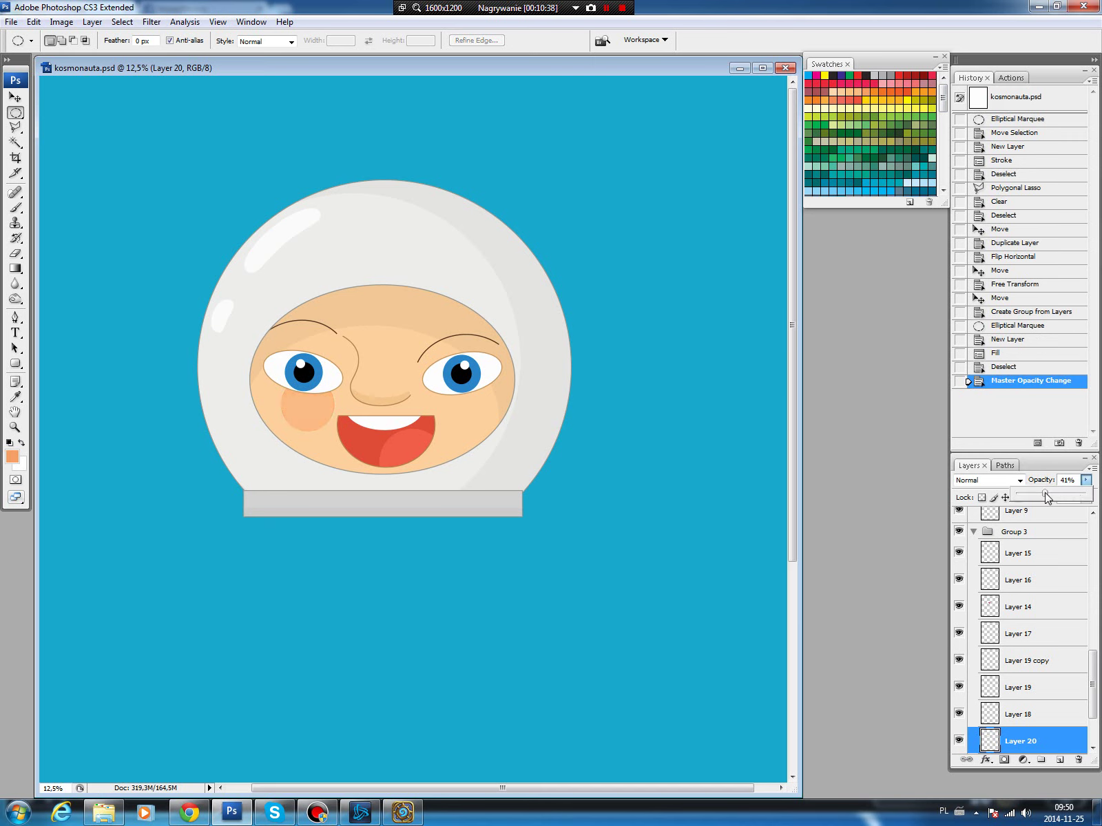
{"action": "left_click", "coordinate": [1063, 749]}
{"action": "left_click_drag", "start_coordinate": [1062, 749], "coordinate": [1059, 760]}
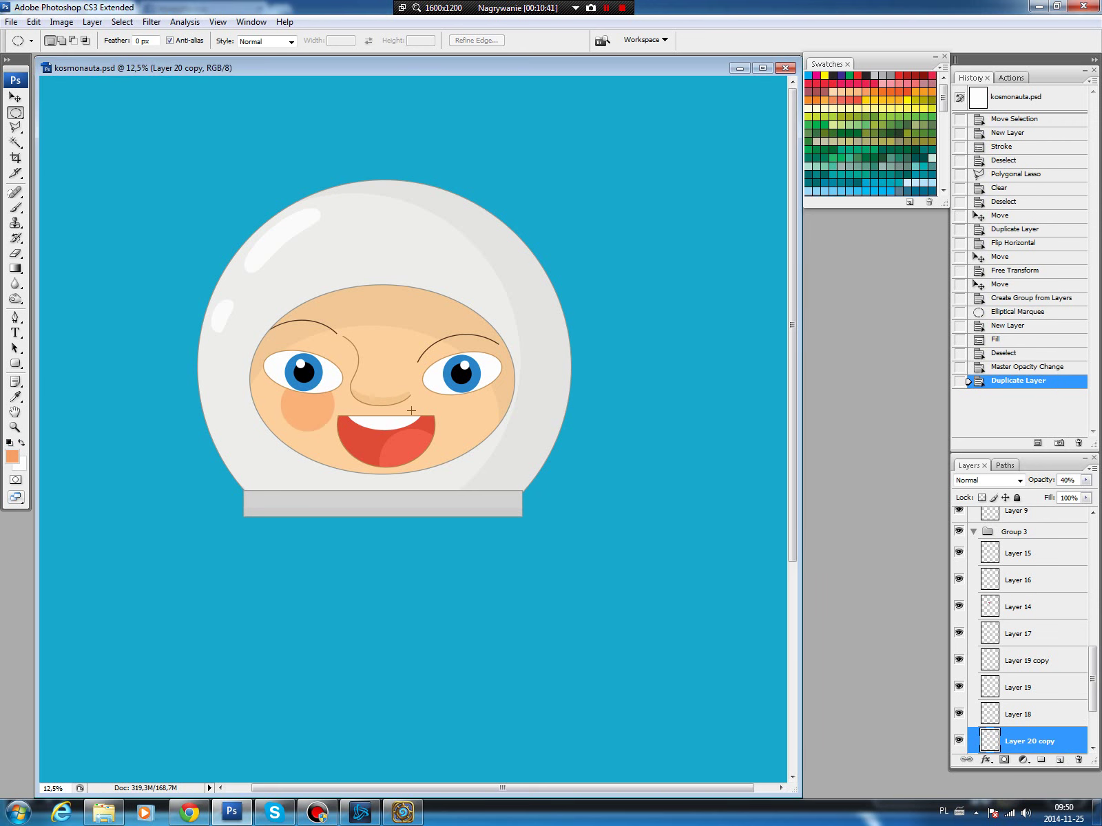
{"action": "key", "text": "v"}
{"action": "left_click_drag", "start_coordinate": [314, 411], "coordinate": [470, 418]}
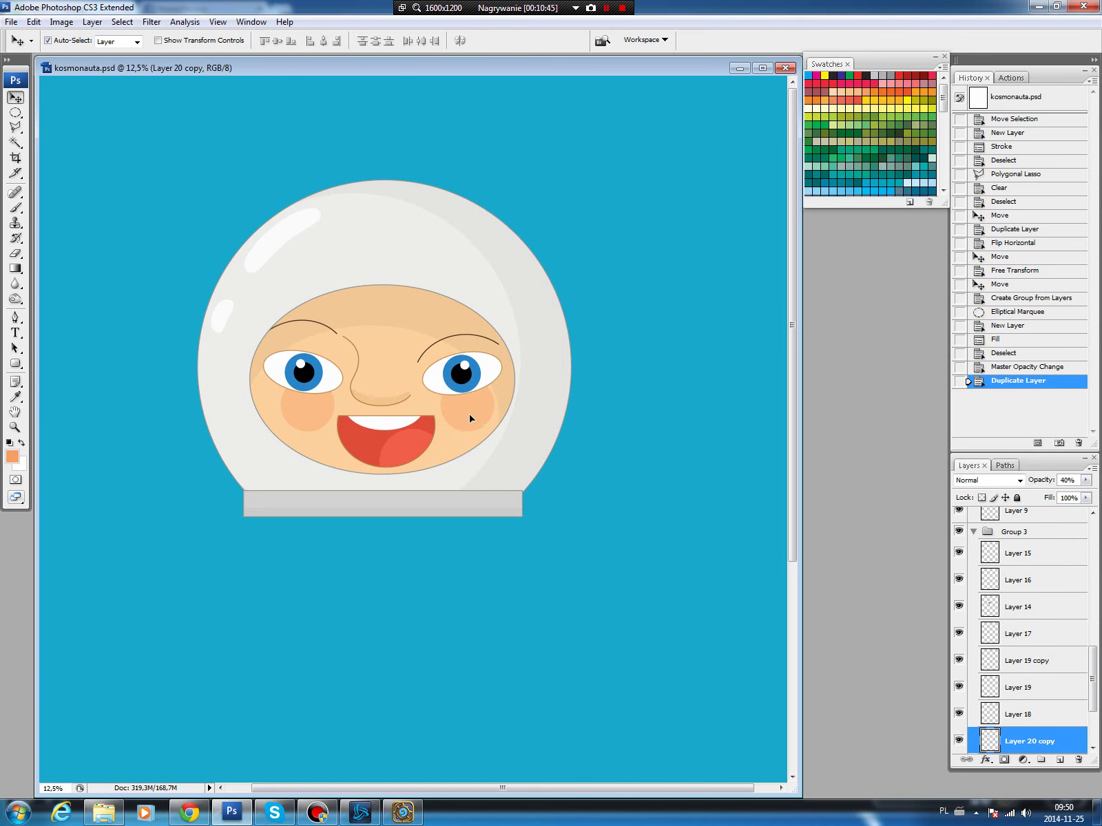
{"action": "left_click", "coordinate": [524, 391]}
Magic Wand-select the face oval and add a new empty layer above Group 2 copy.
{"action": "key", "text": "w"}
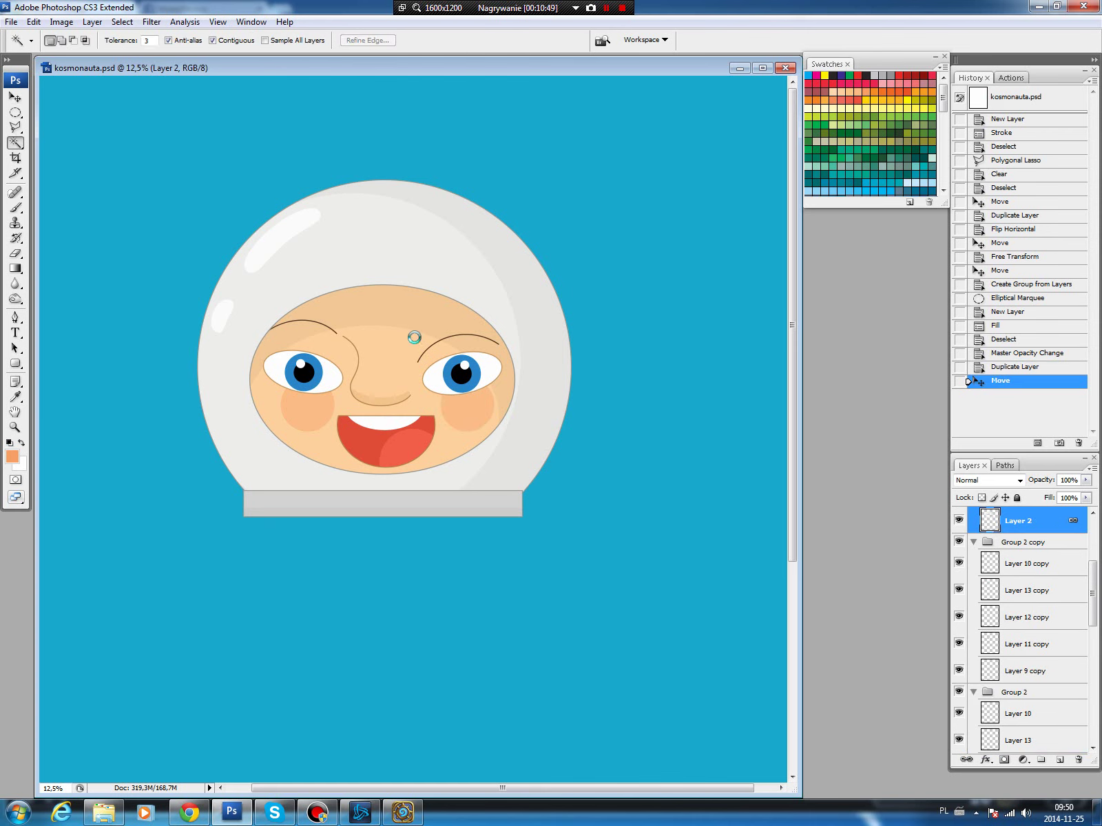
{"action": "left_click", "coordinate": [414, 338]}
{"action": "left_click_drag", "start_coordinate": [1092, 574], "coordinate": [1093, 664]}
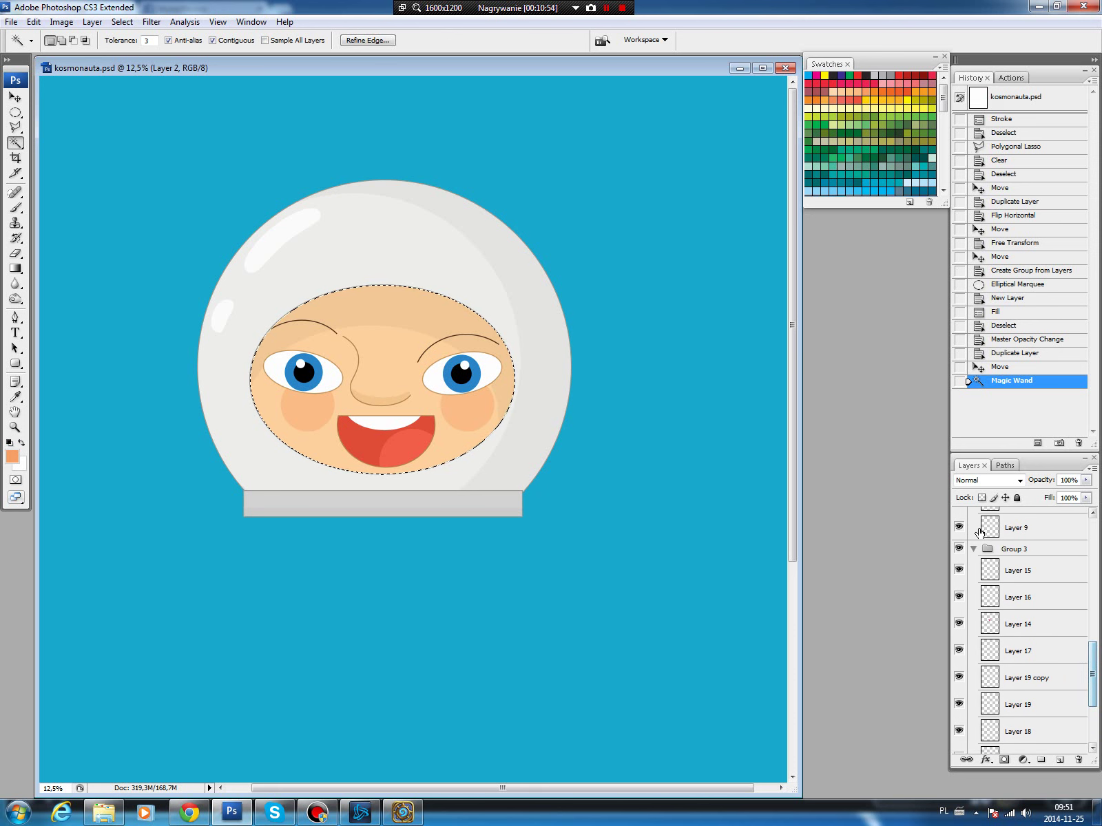
{"action": "left_click", "coordinate": [973, 549]}
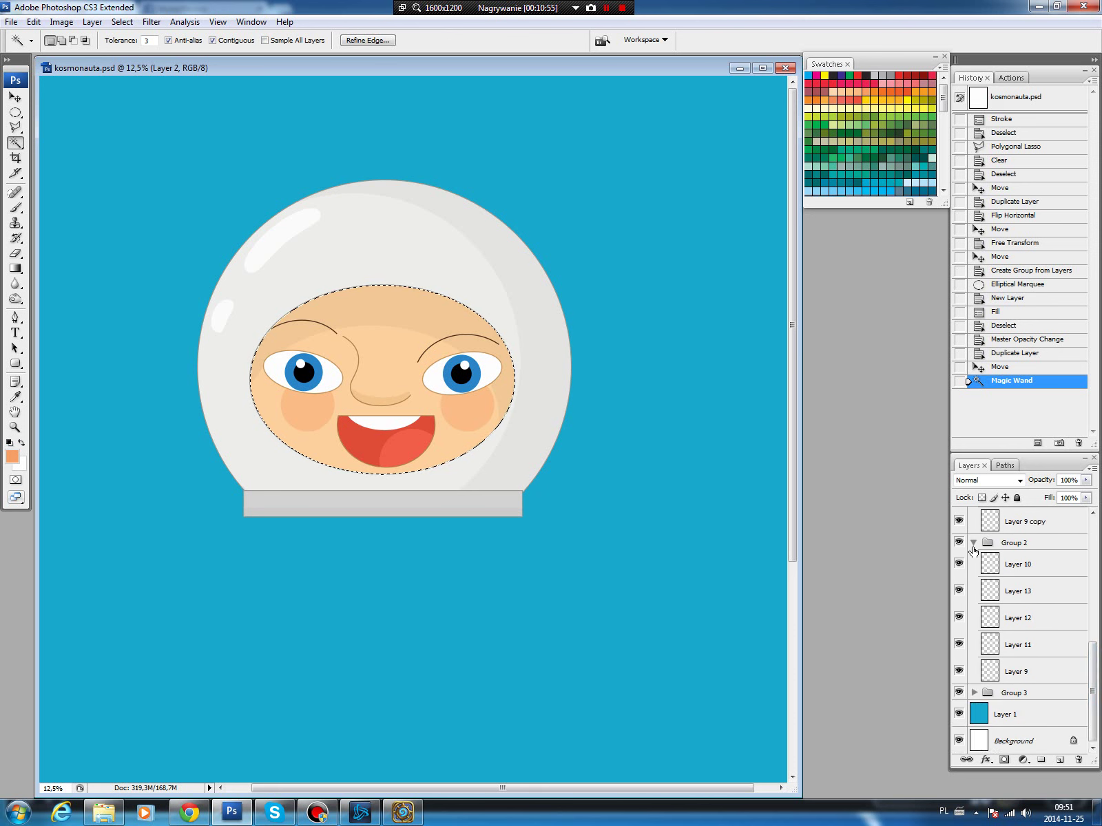
{"action": "left_click", "coordinate": [958, 692]}
{"action": "left_click_drag", "start_coordinate": [1094, 658], "coordinate": [1094, 571]}
{"action": "left_click", "coordinate": [974, 624]}
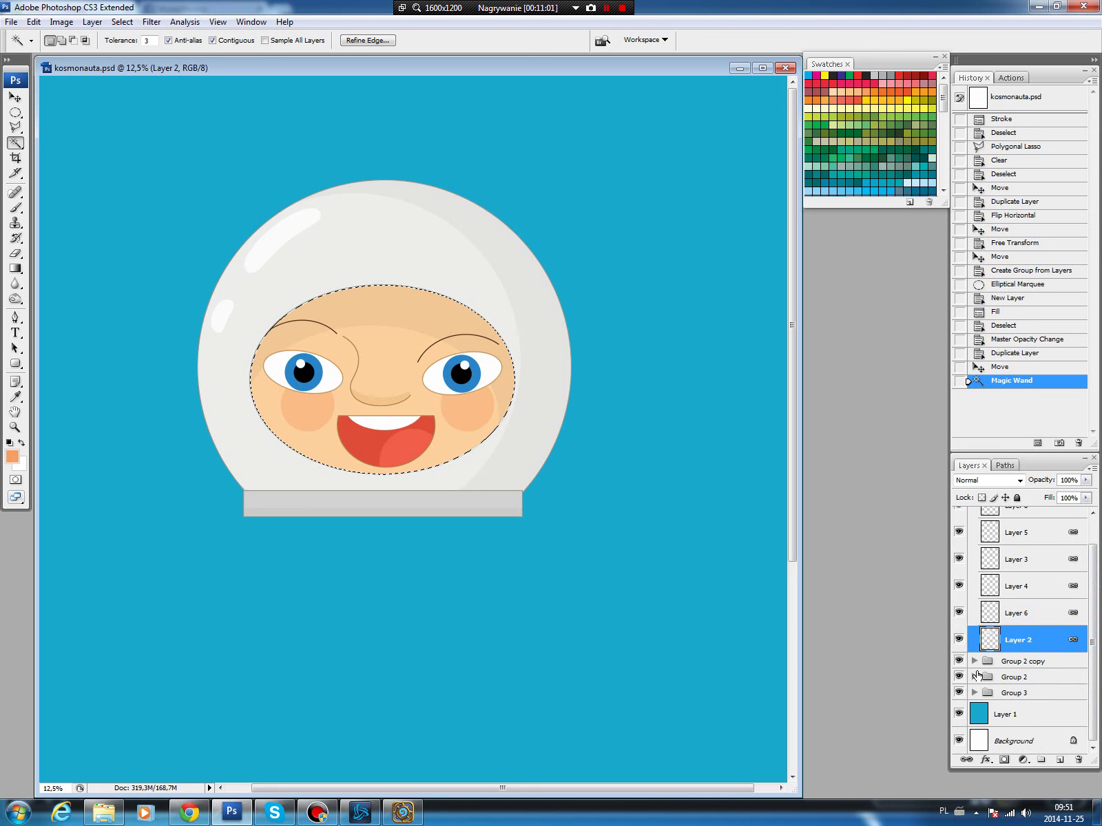
{"action": "left_click", "coordinate": [1028, 663]}
{"action": "left_click", "coordinate": [1059, 759]}
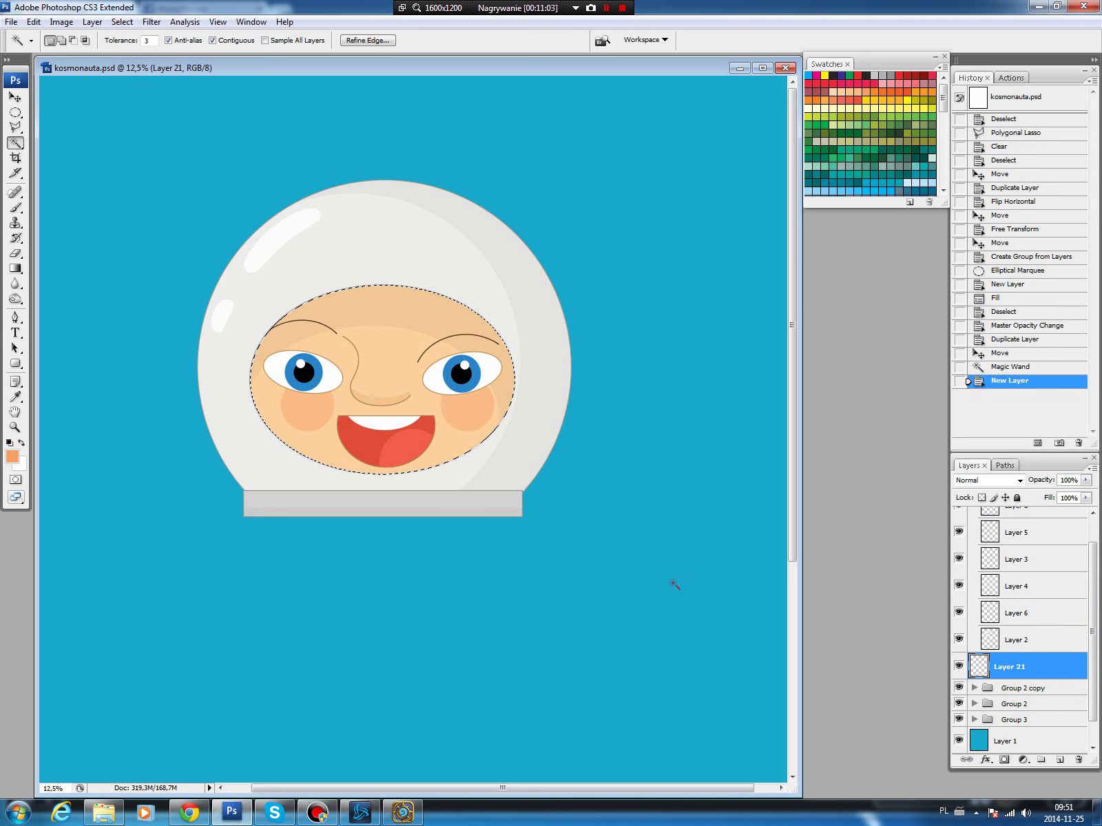
Fill the face selection dark brown at 65% layer opacity, then marquee an oval over the face.
{"action": "key", "text": "b"}
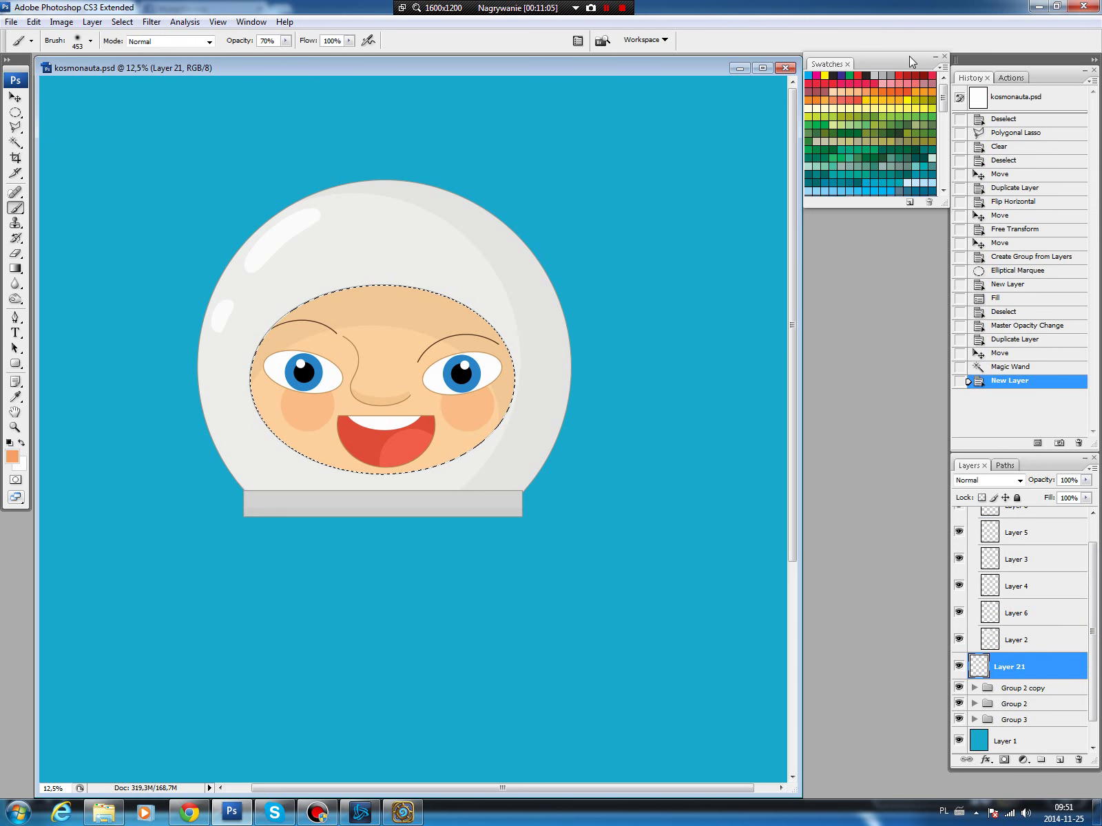
{"action": "double_click", "coordinate": [909, 55]}
{"action": "double_click", "coordinate": [891, 66]}
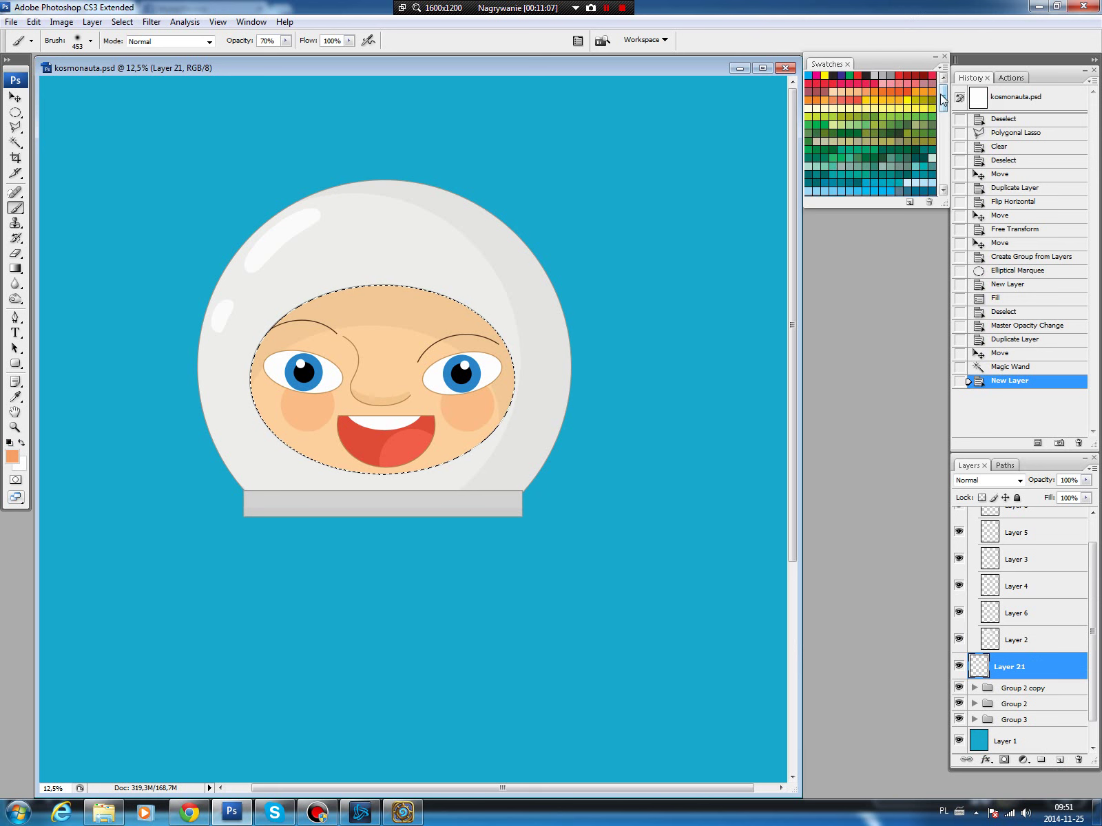
{"action": "left_click_drag", "start_coordinate": [944, 96], "coordinate": [945, 143]}
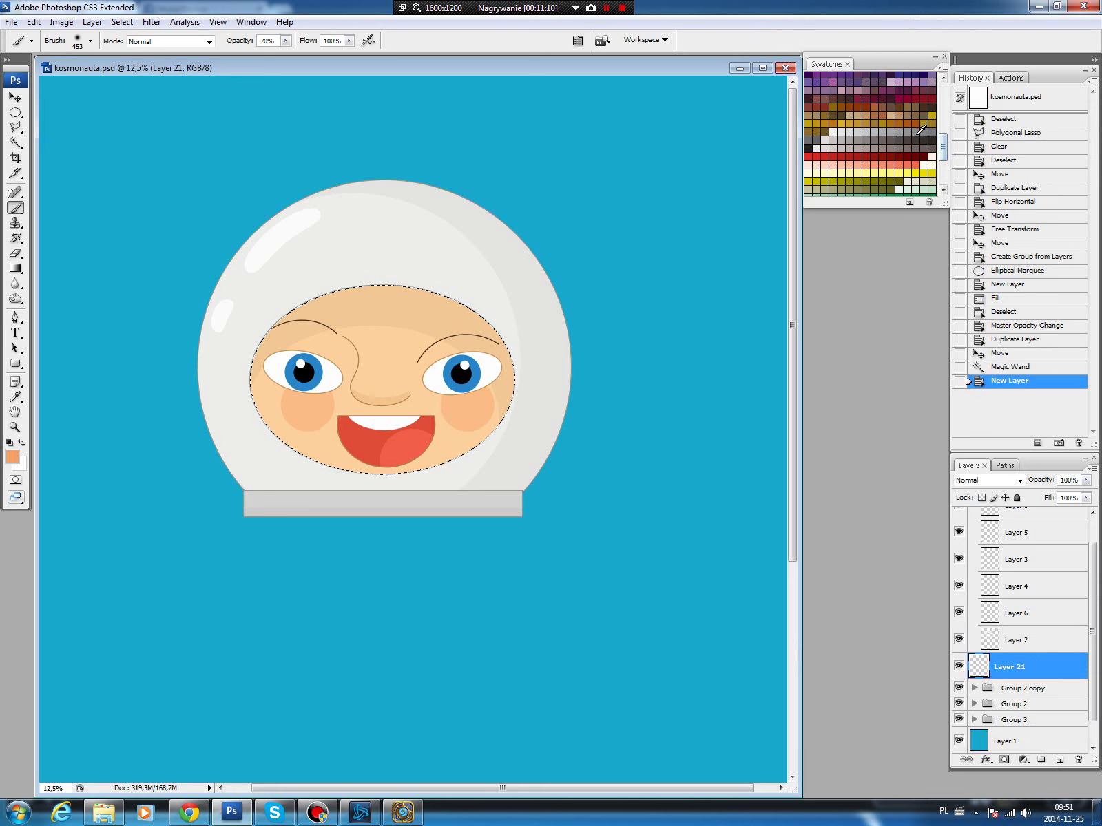
{"action": "left_click", "coordinate": [894, 119]}
{"action": "key", "text": "alt+BackSpace"}
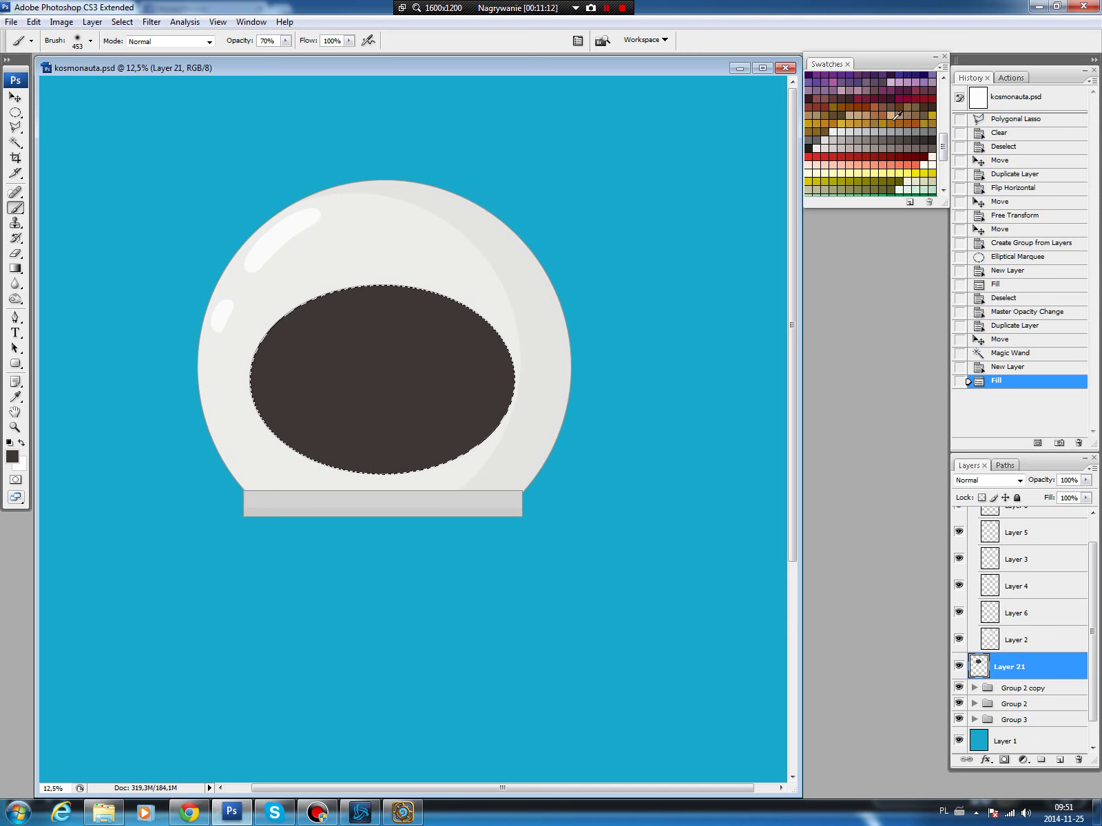
{"action": "key", "text": "ctrl+d"}
{"action": "left_click", "coordinate": [1088, 482]}
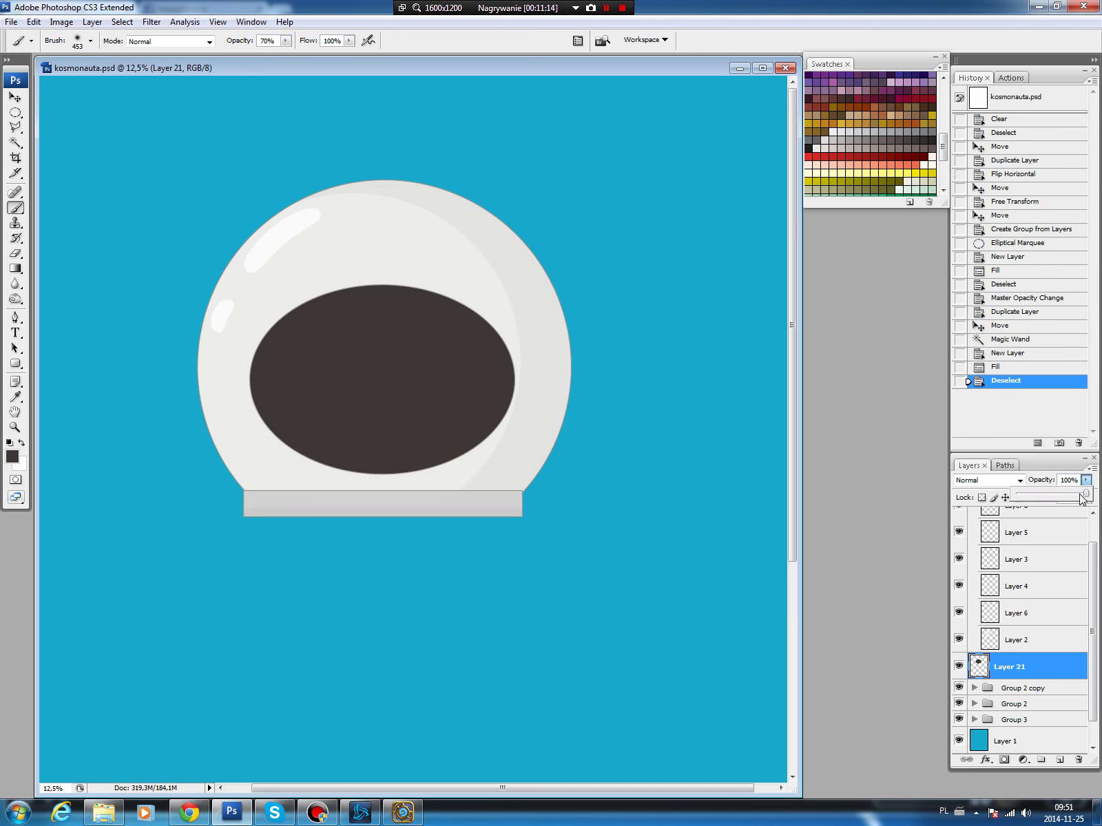
{"action": "left_click_drag", "start_coordinate": [1085, 496], "coordinate": [1063, 499]}
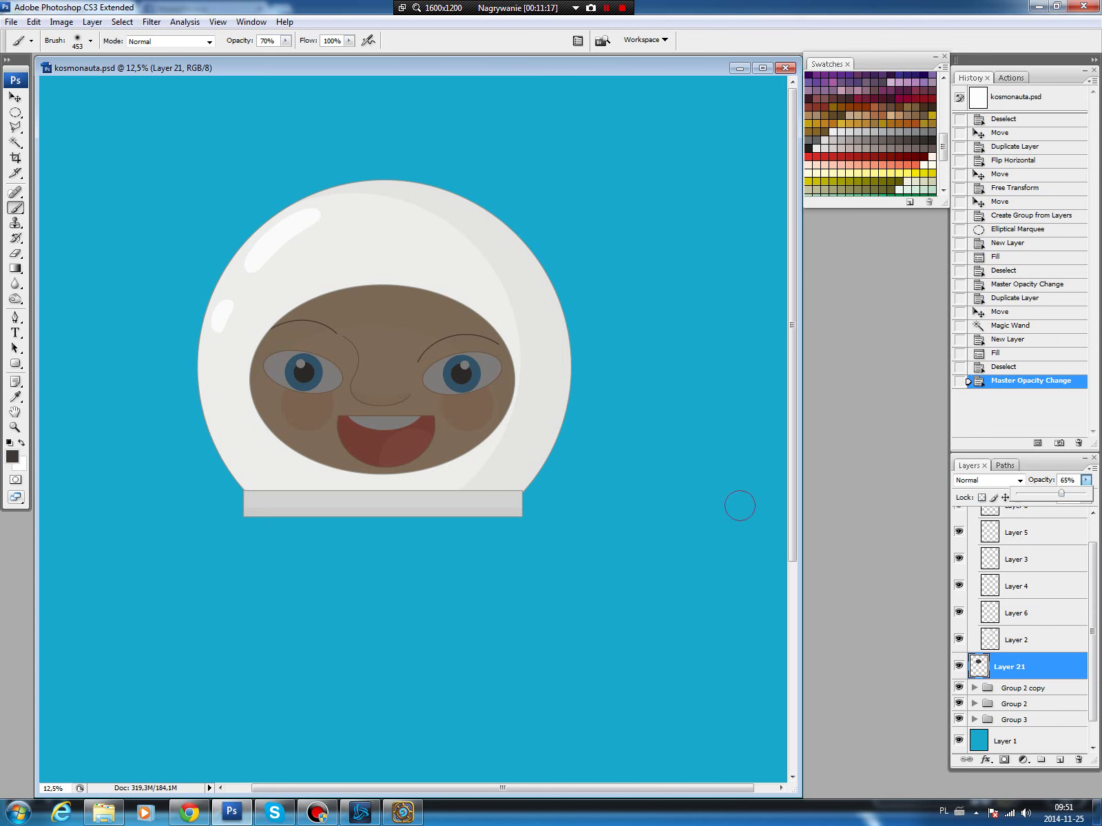
{"action": "key", "text": "m"}
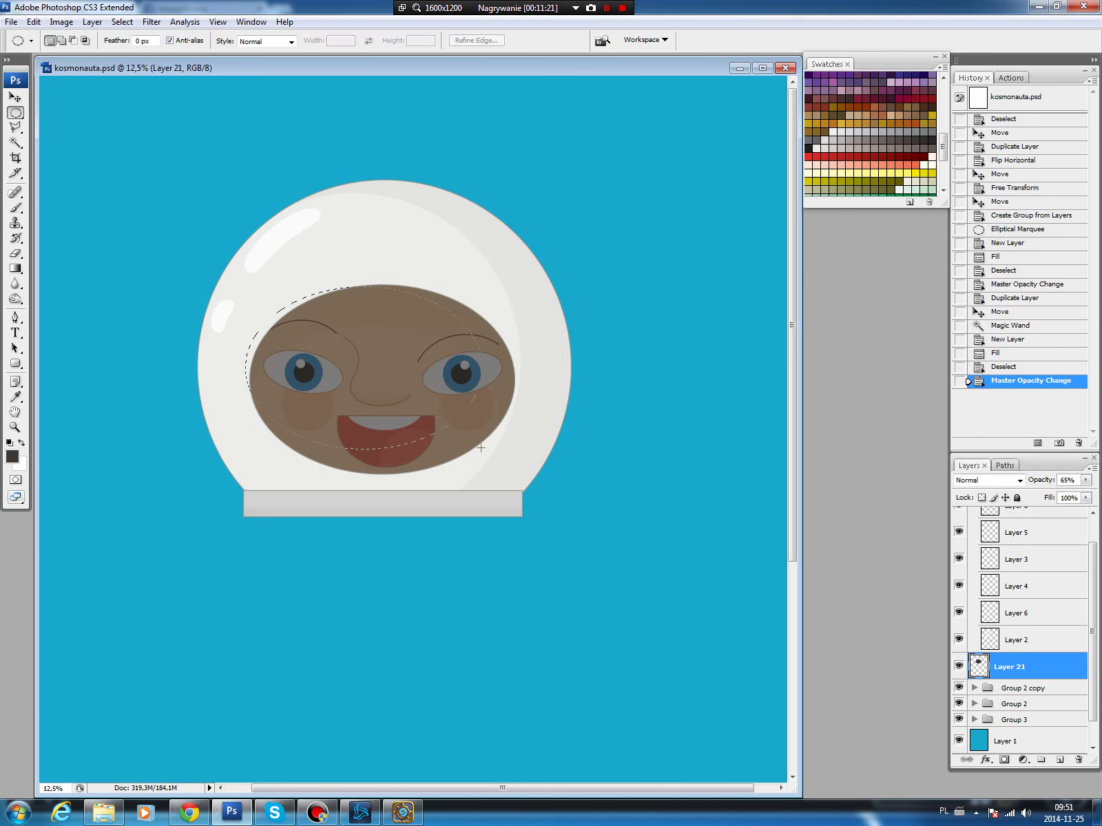
{"action": "left_click_drag", "start_coordinate": [480, 447], "coordinate": [485, 455]}
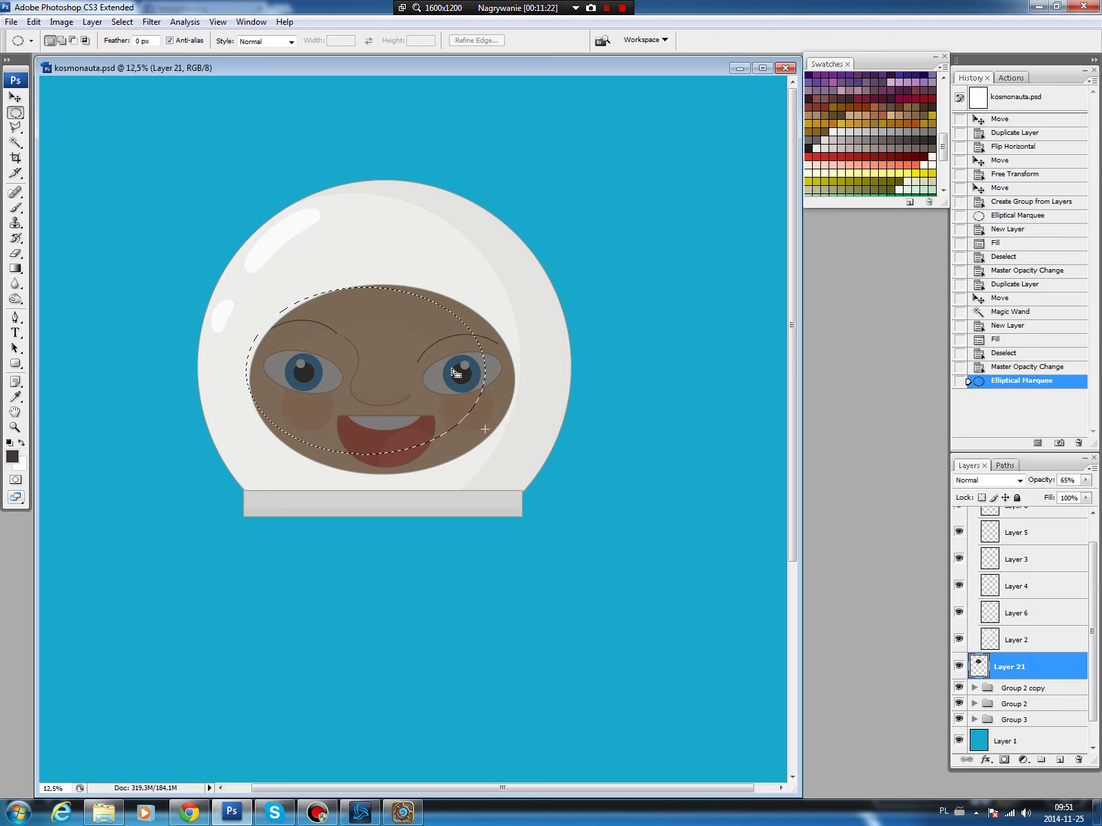
Invert the oval selection and darken the surrounding brown with Hue/Saturation (saturation +25, lightness -24).
{"action": "left_click", "coordinate": [122, 21]}
{"action": "left_click", "coordinate": [134, 73]}
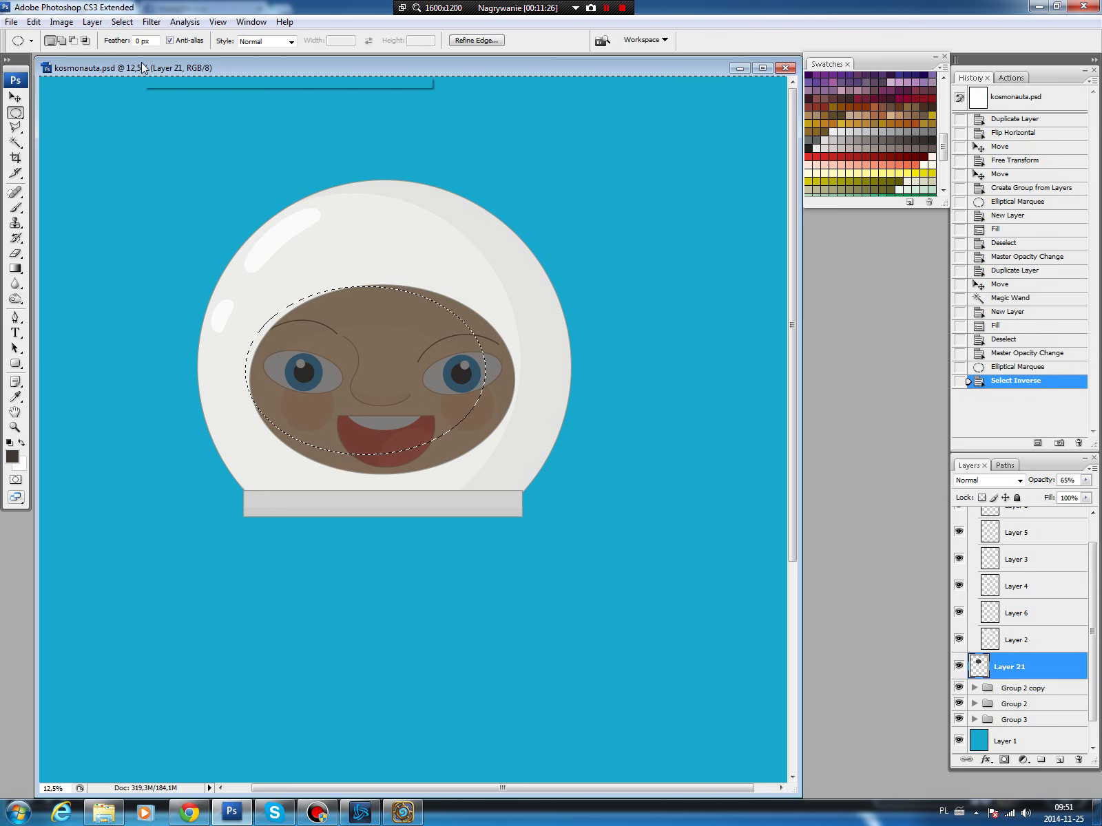
{"action": "key", "text": "ctrl+u"}
{"action": "mouse_move", "coordinate": [856, 352]}
{"action": "left_mouse_down"}
{"action": "mouse_move", "coordinate": [843, 356]}
{"action": "mouse_move", "coordinate": [873, 318]}
{"action": "left_mouse_up"}
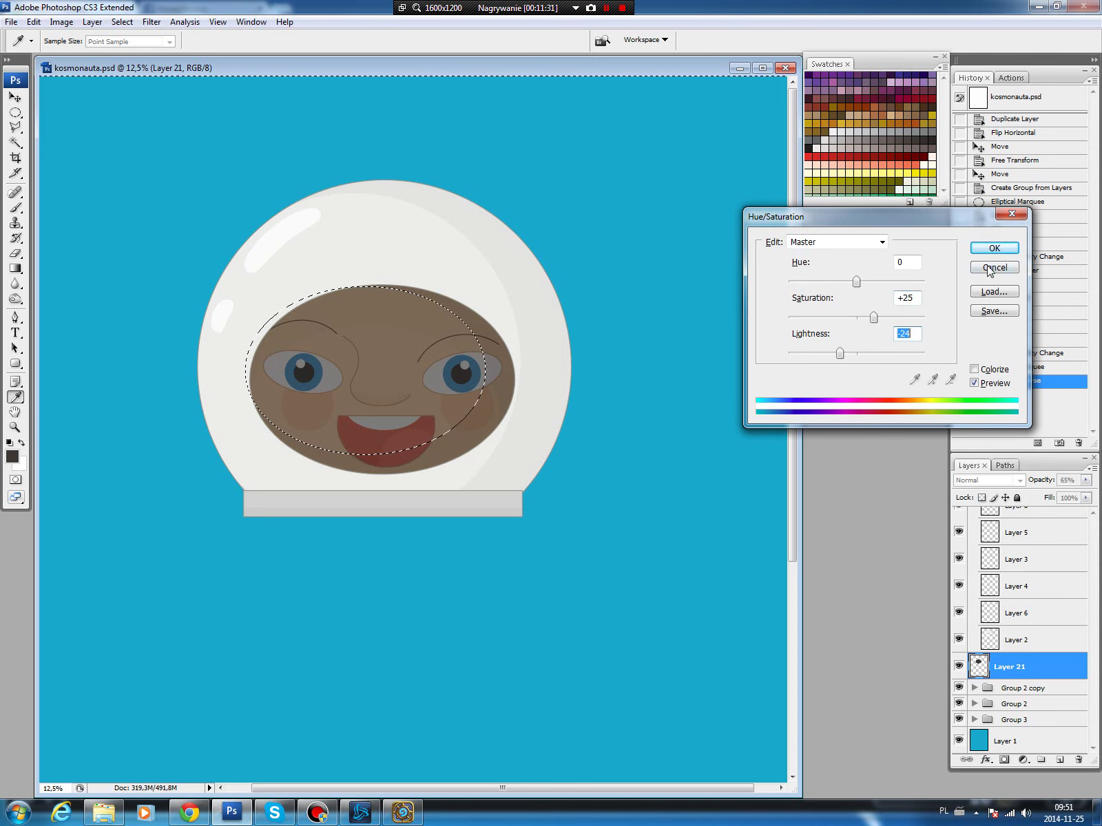
{"action": "key", "text": "Return"}
{"action": "key", "text": "ctrl+d"}
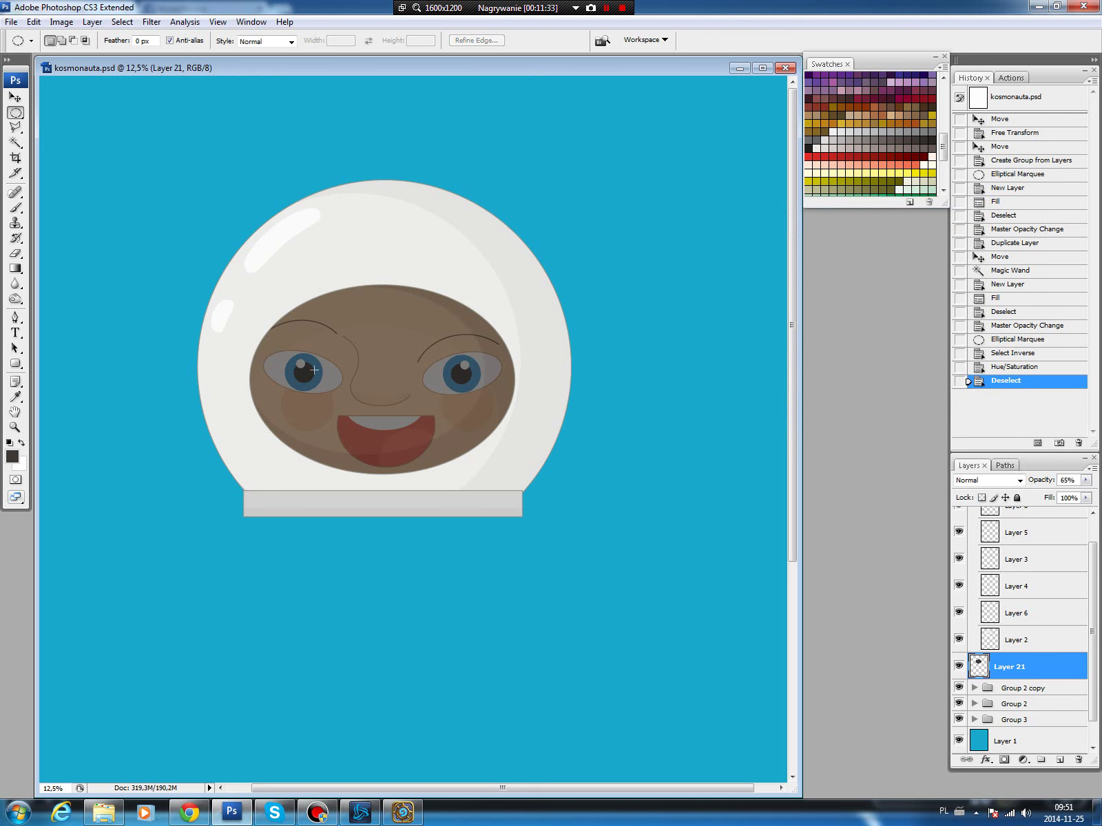
Zoom in on the face and draw a closed curved Pen path across the forehead.
{"action": "key", "text": "z"}
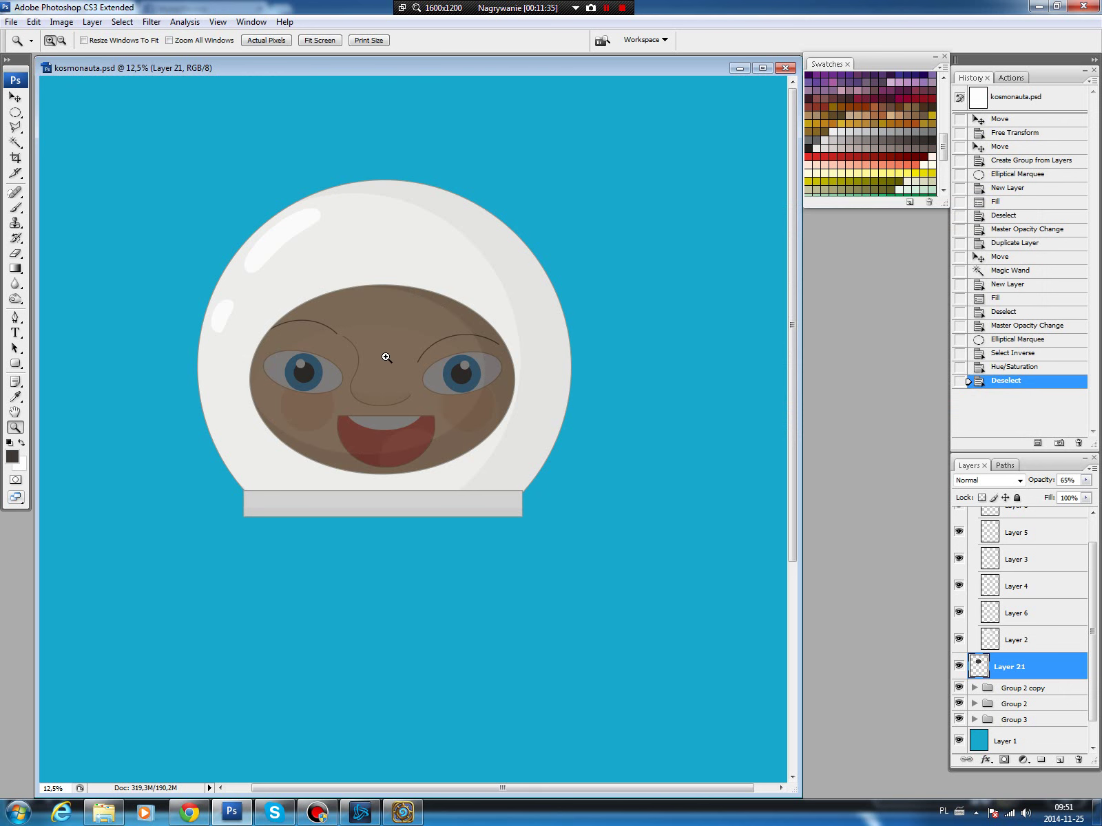
{"action": "left_click", "coordinate": [369, 361]}
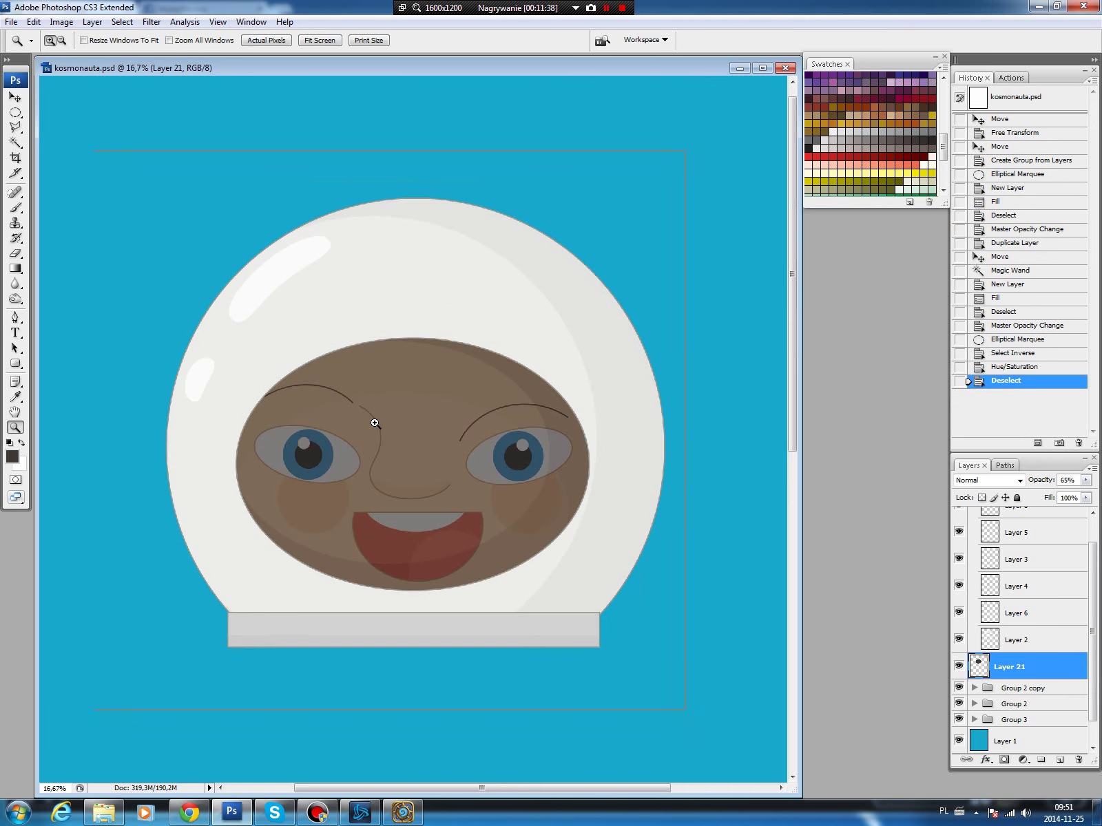
{"action": "left_click", "coordinate": [375, 422]}
{"action": "key", "text": "p"}
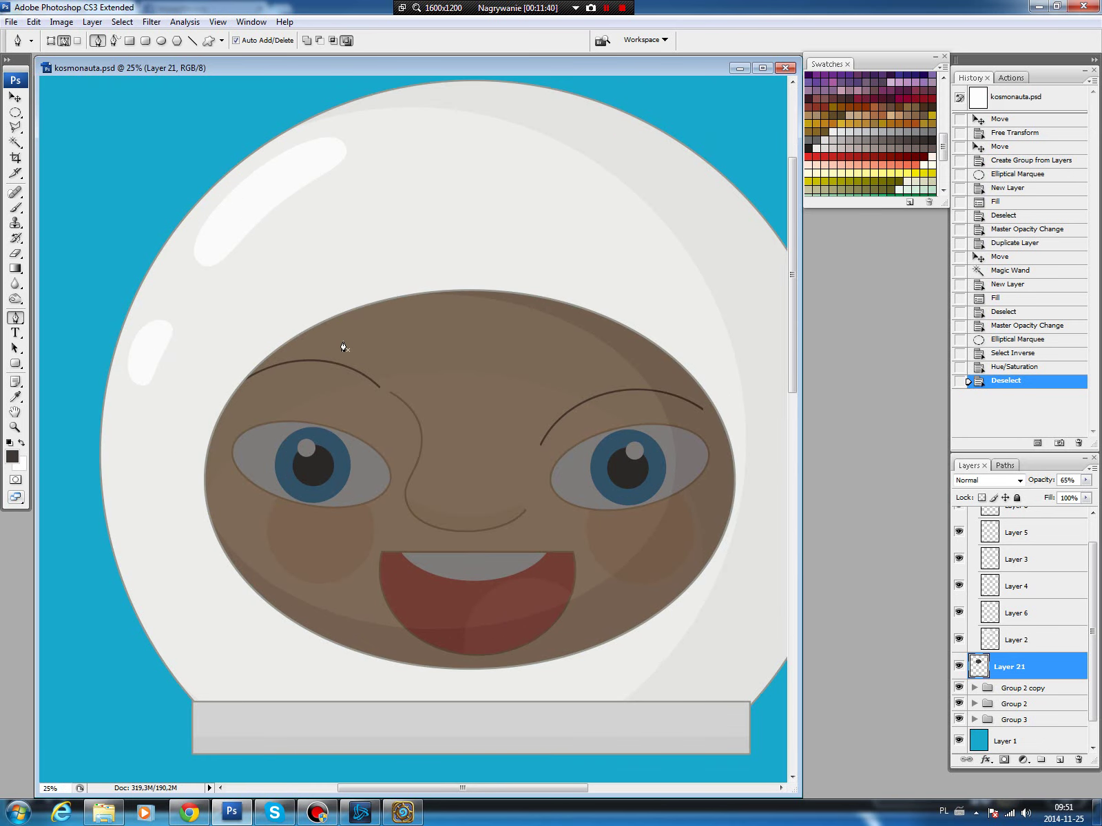
{"action": "left_click", "coordinate": [342, 344]}
{"action": "left_click", "coordinate": [462, 320]}
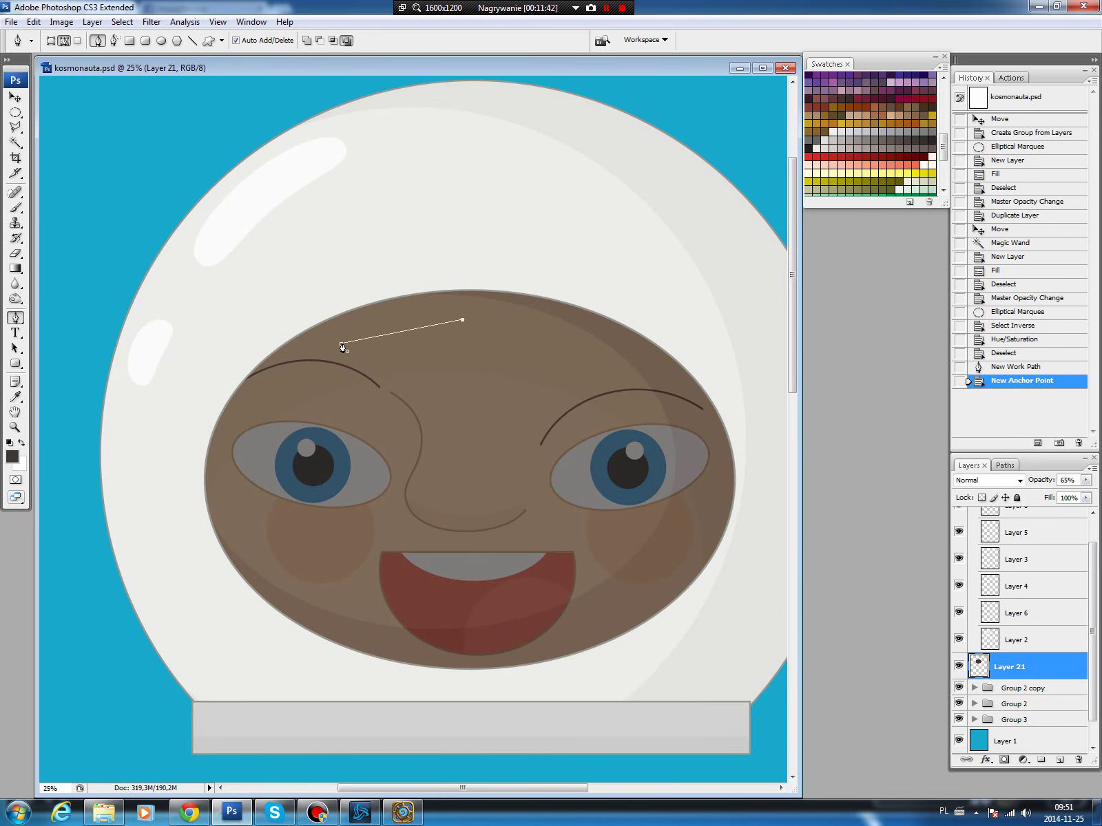
{"action": "left_click", "coordinate": [342, 345]}
{"action": "left_click_drag", "start_coordinate": [341, 343], "coordinate": [338, 321]}
{"action": "left_click_drag", "start_coordinate": [462, 319], "coordinate": [455, 293]}
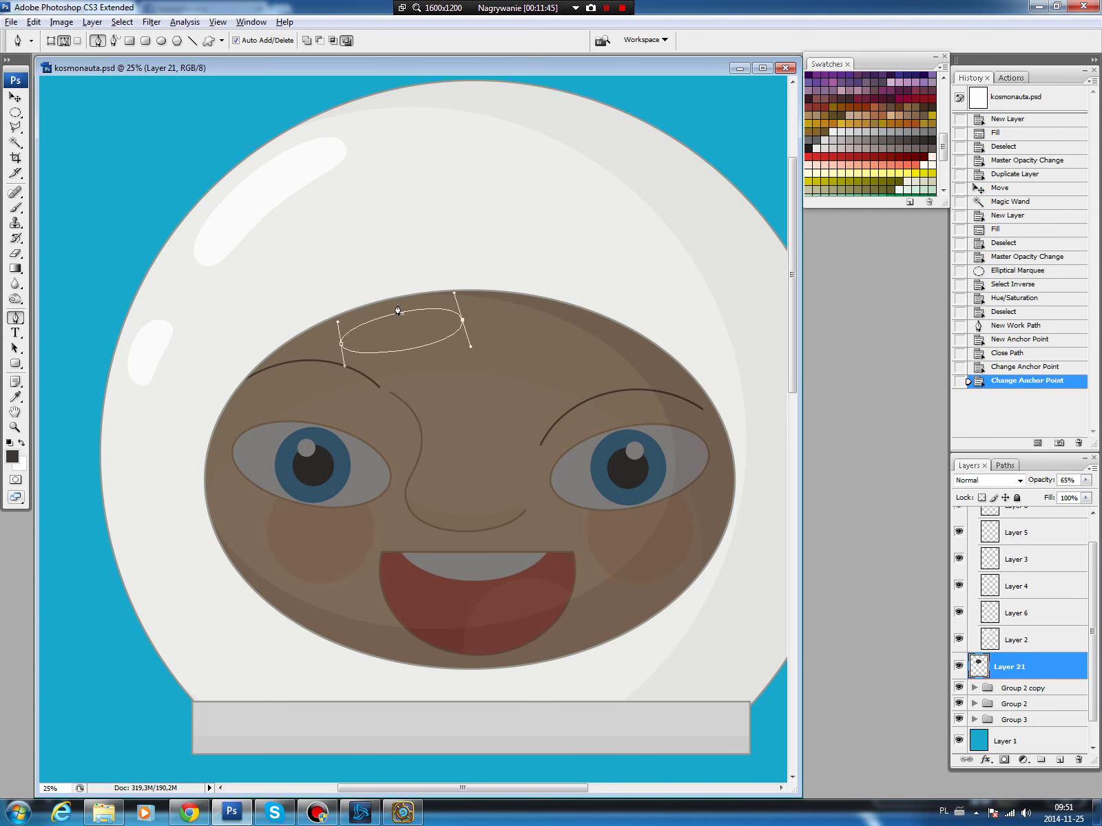
{"action": "mouse_move", "coordinate": [412, 355]}
{"action": "left_mouse_down"}
{"action": "mouse_move", "coordinate": [404, 338]}
{"action": "mouse_move", "coordinate": [437, 329]}
{"action": "mouse_move", "coordinate": [456, 292]}
{"action": "left_mouse_up"}
Refine the curves and anchor points of the forehead highlight path.
{"action": "left_click", "coordinate": [462, 320]}
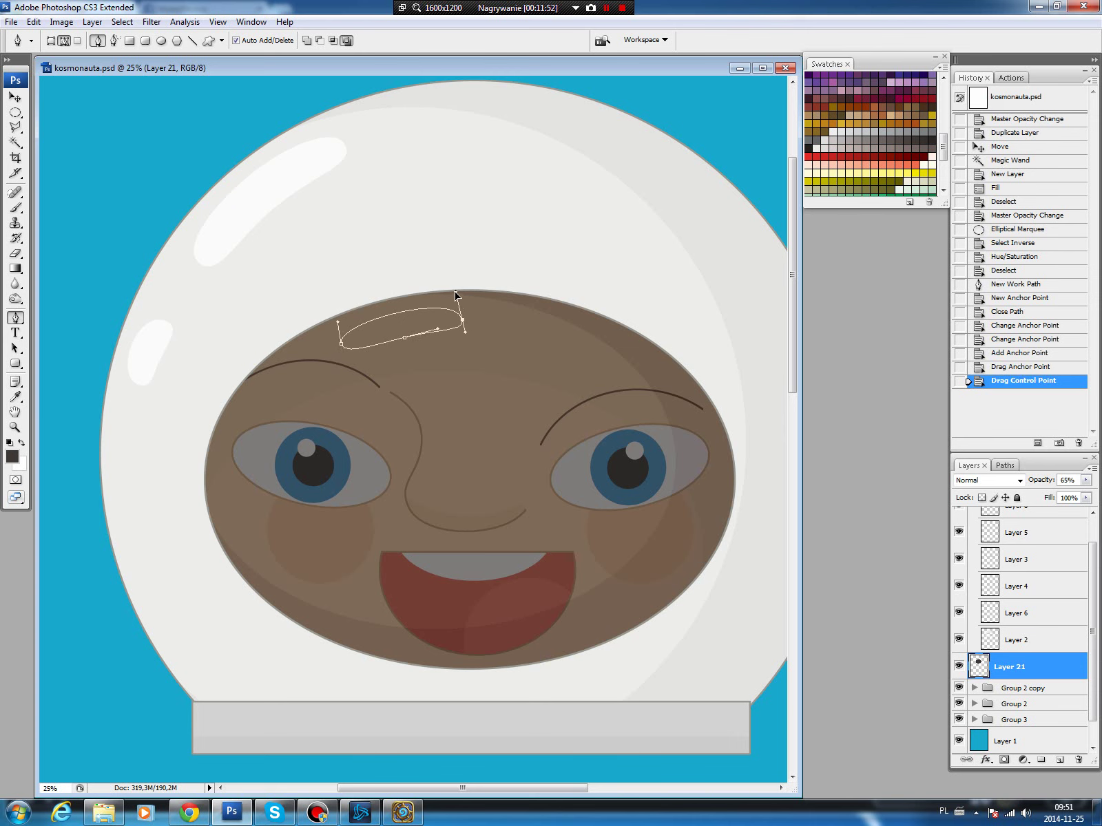
{"action": "mouse_move", "coordinate": [335, 322]}
{"action": "left_mouse_down"}
{"action": "mouse_move", "coordinate": [343, 355]}
{"action": "mouse_move", "coordinate": [401, 336]}
{"action": "left_mouse_up"}
{"action": "left_click_drag", "start_coordinate": [346, 363], "coordinate": [345, 359]}
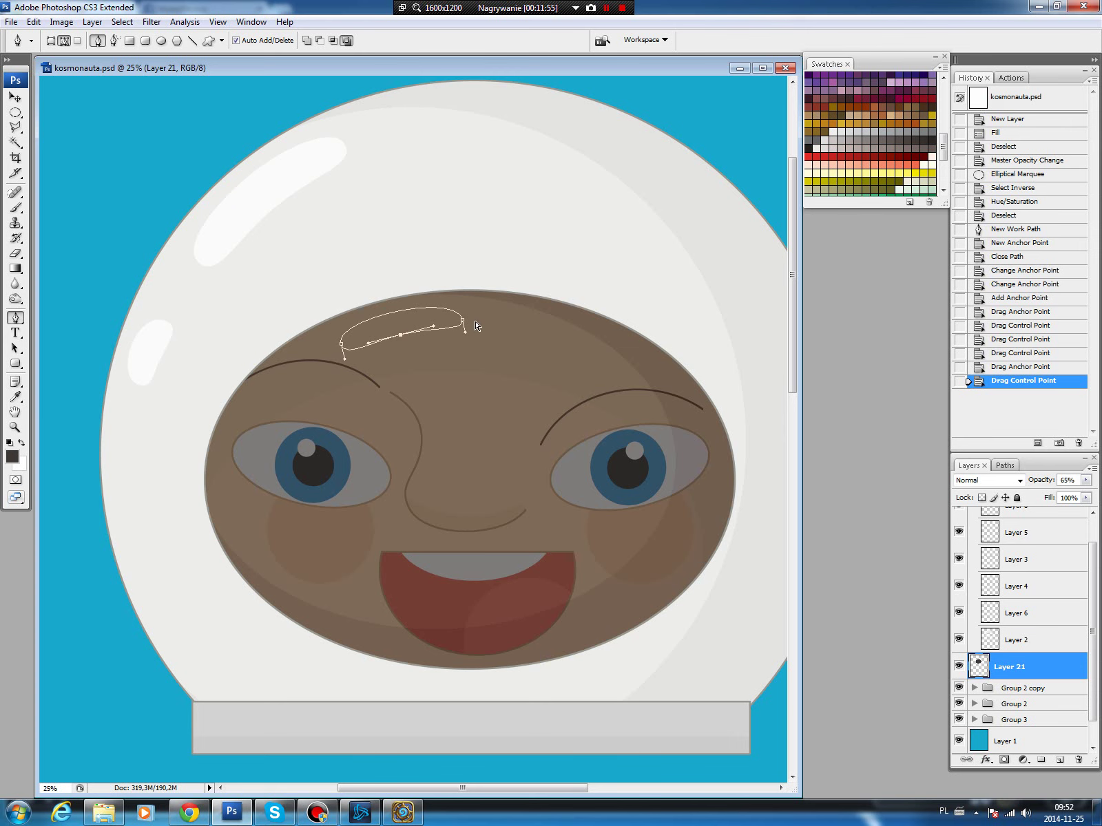
{"action": "left_click", "coordinate": [463, 321], "text": "ctrl"}
{"action": "left_click_drag", "start_coordinate": [457, 296], "coordinate": [442, 325]}
{"action": "left_click", "coordinate": [401, 338], "text": "ctrl"}
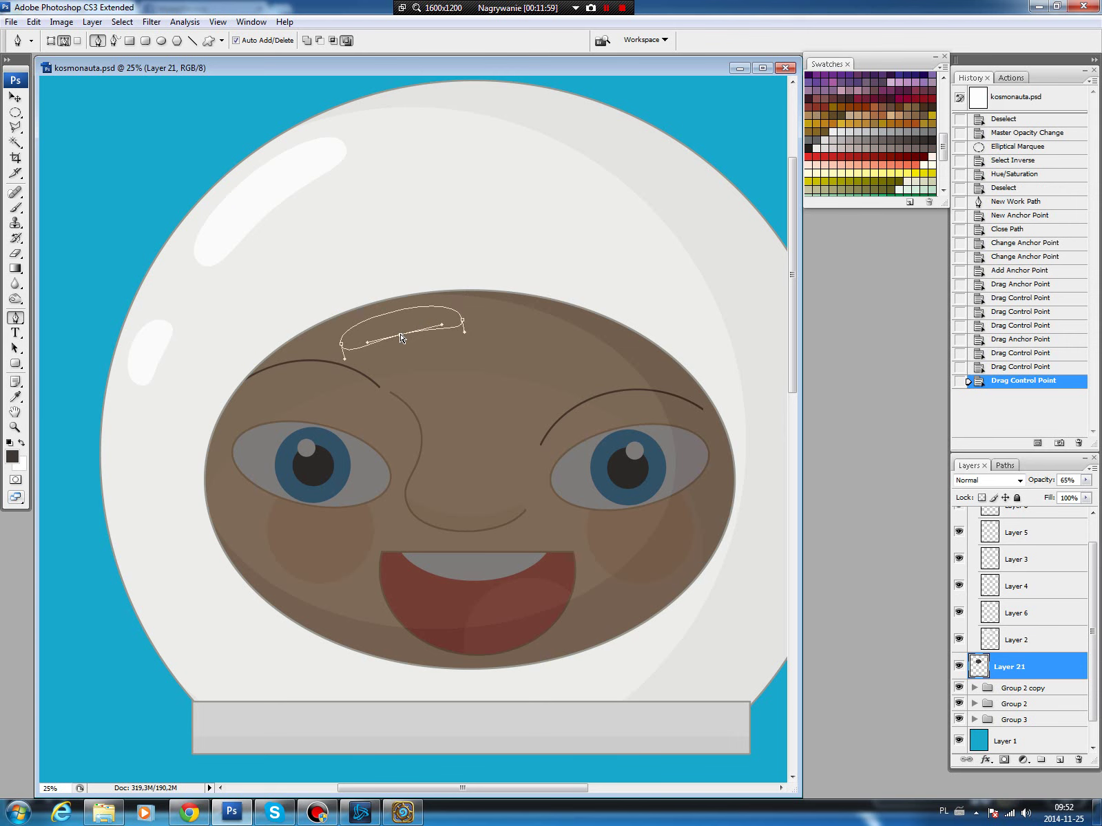
{"action": "left_click_drag", "start_coordinate": [369, 344], "coordinate": [364, 346]}
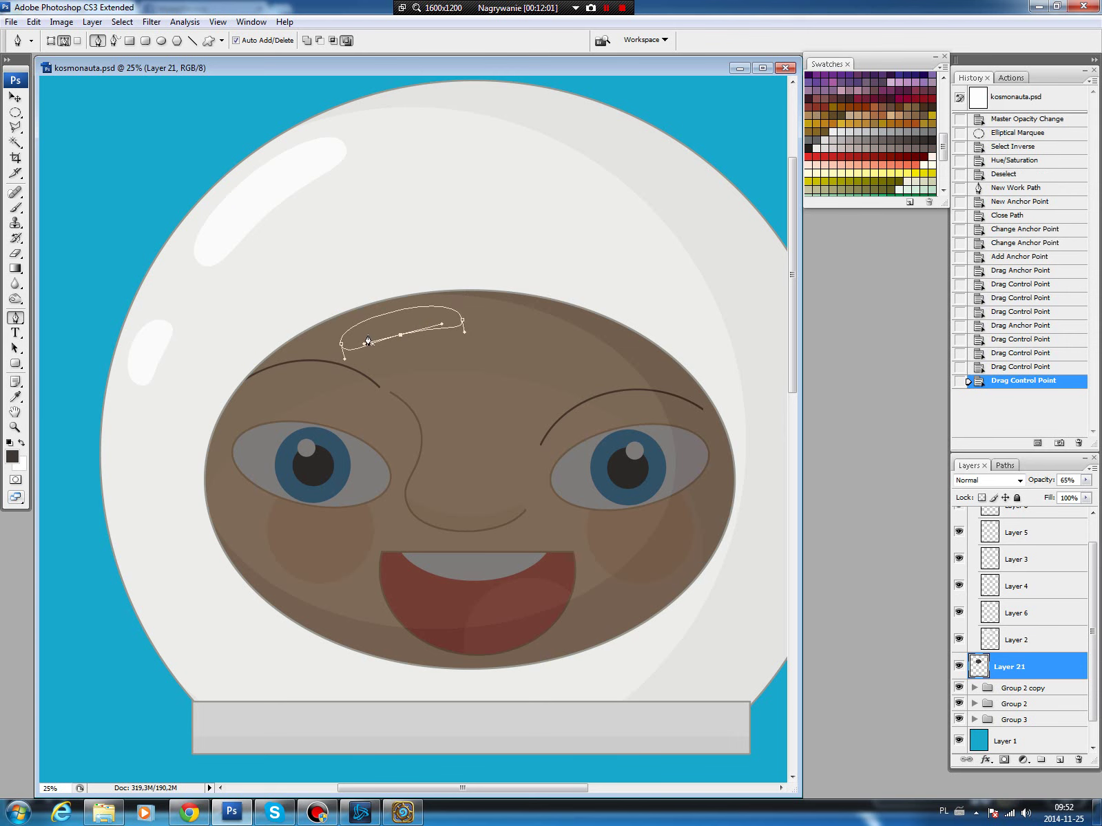
Draw a closed oval-shaped Pen path for the lower-left cheek highlight.
{"action": "left_click", "coordinate": [269, 576]}
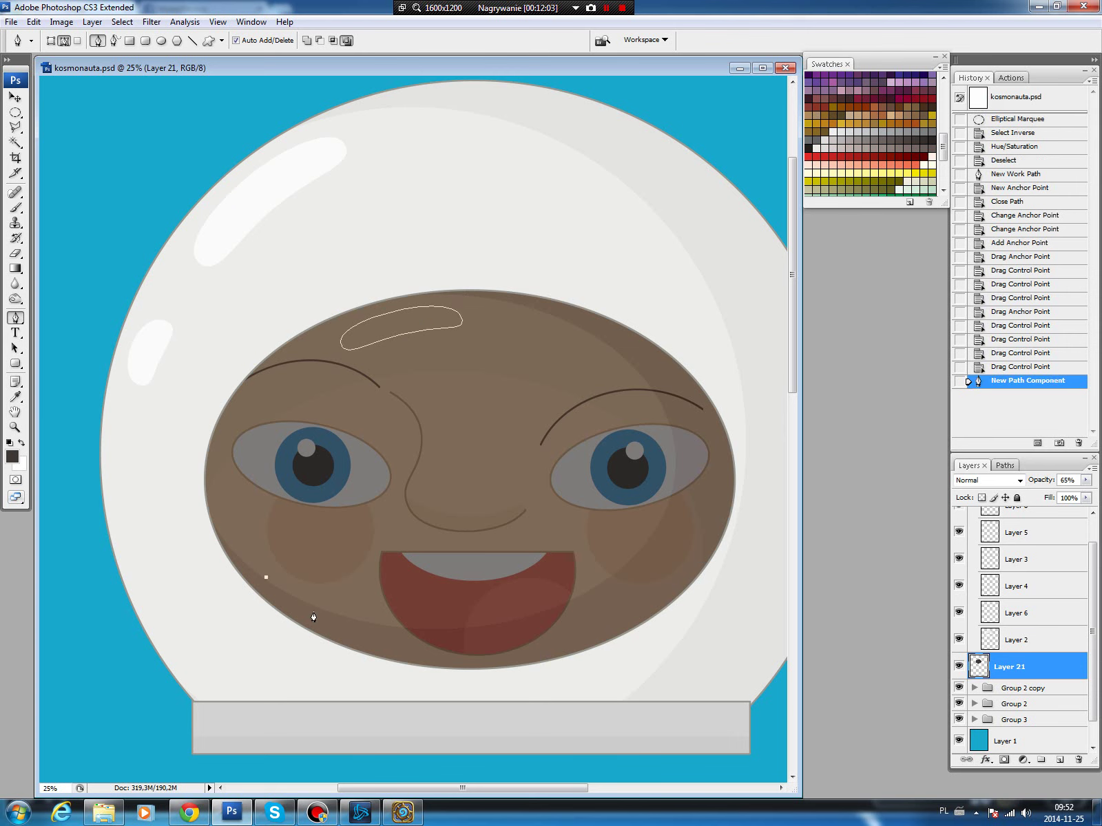
{"action": "left_click", "coordinate": [314, 612]}
{"action": "left_click", "coordinate": [265, 577]}
{"action": "left_click_drag", "start_coordinate": [265, 577], "coordinate": [279, 563]}
{"action": "left_click_drag", "start_coordinate": [314, 611], "coordinate": [326, 599]}
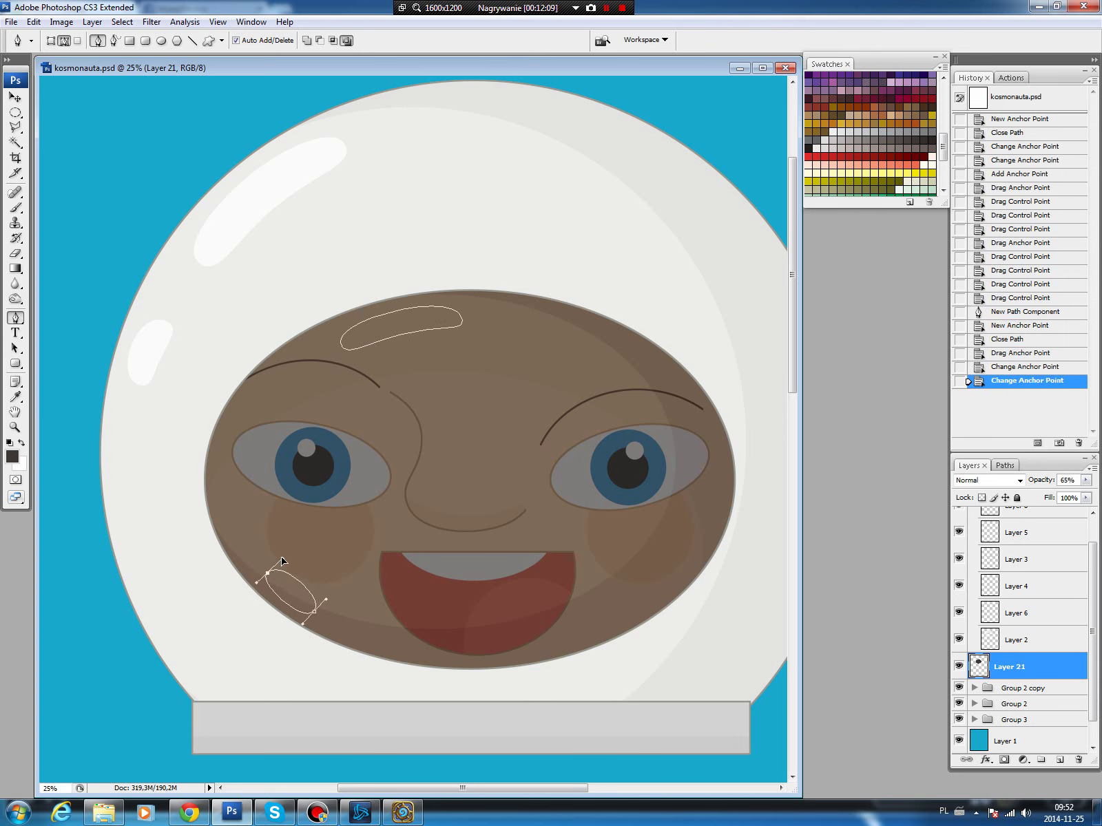
{"action": "mouse_move", "coordinate": [326, 599]}
{"action": "left_mouse_down"}
{"action": "mouse_move", "coordinate": [292, 588]}
{"action": "mouse_move", "coordinate": [281, 606]}
{"action": "mouse_move", "coordinate": [293, 594]}
{"action": "left_mouse_up"}
{"action": "left_click", "coordinate": [296, 586]}
{"action": "left_click", "coordinate": [278, 601]}
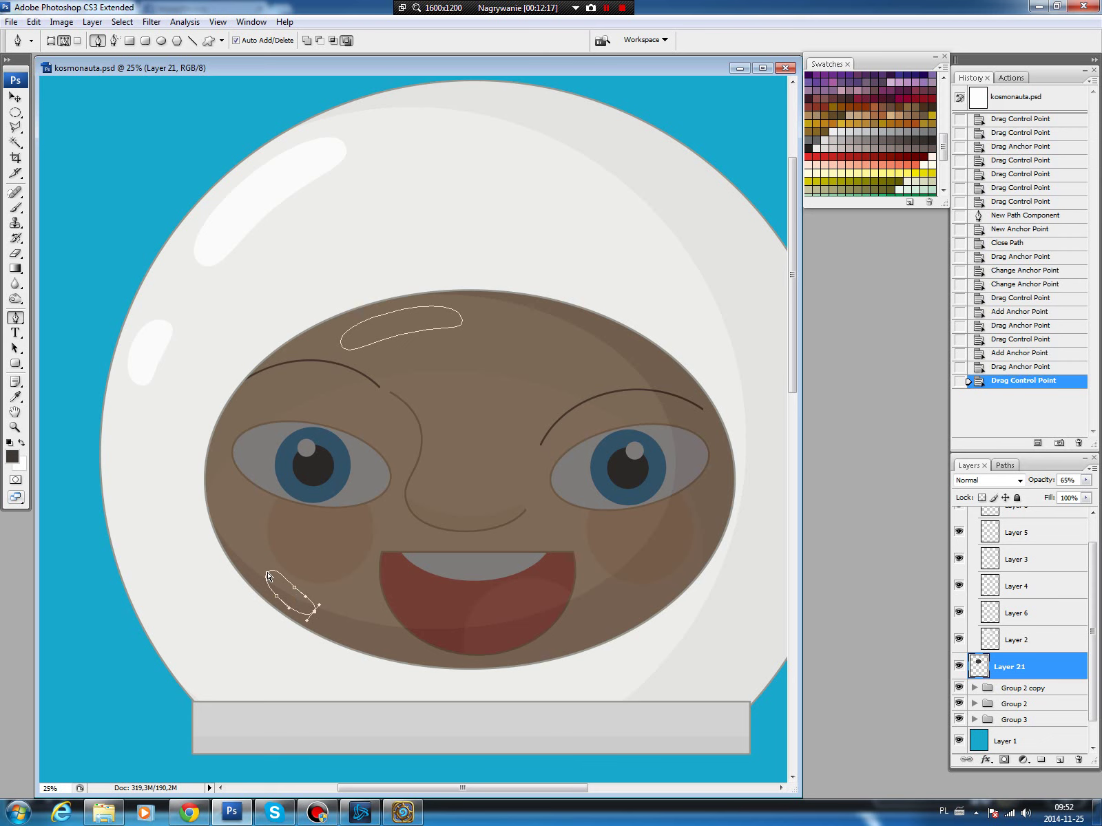
{"action": "left_click", "coordinate": [267, 575], "text": "ctrl"}
Load both highlight paths as a selection and add a new empty layer.
{"action": "key", "text": "ctrl+Return"}
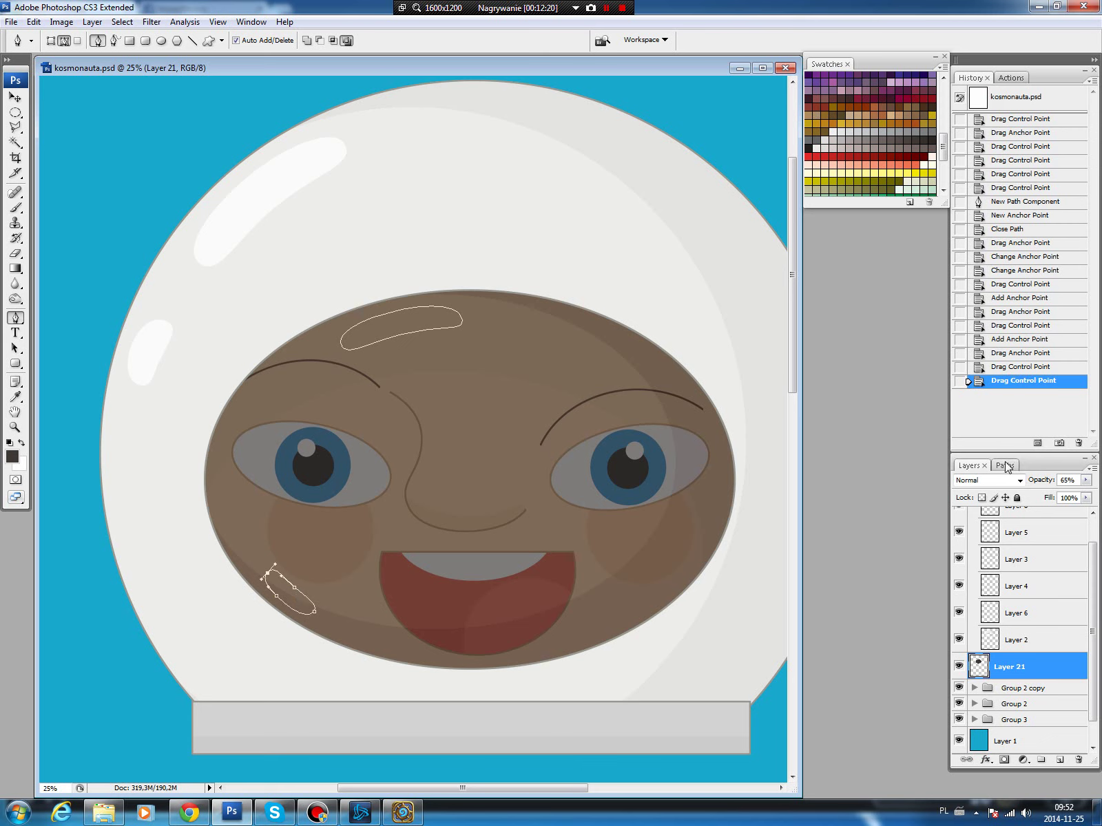
{"action": "left_click", "coordinate": [1005, 466]}
{"action": "left_click", "coordinate": [973, 467]}
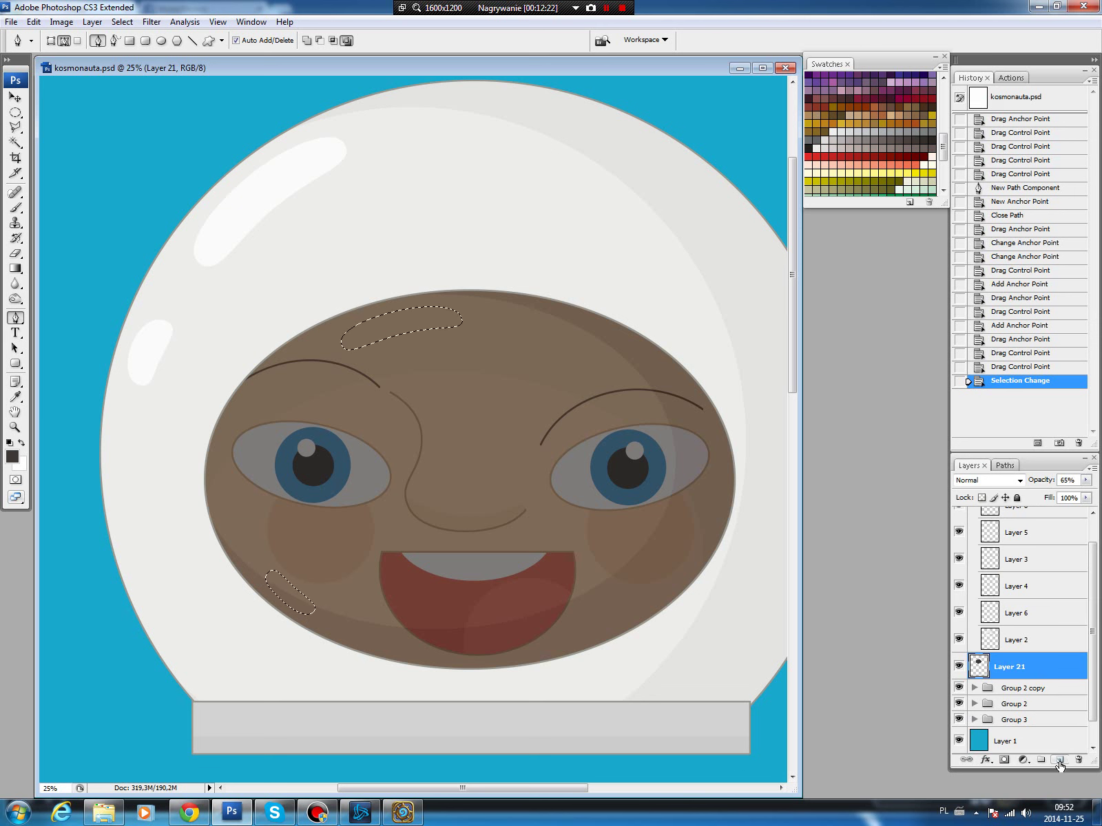
{"action": "left_click", "coordinate": [1059, 760]}
Fill the highlight shapes with white, deselect, and set the layer opacity to 25%.
{"action": "key", "text": "ctrl+BackSpace"}
{"action": "key", "text": "ctrl+d"}
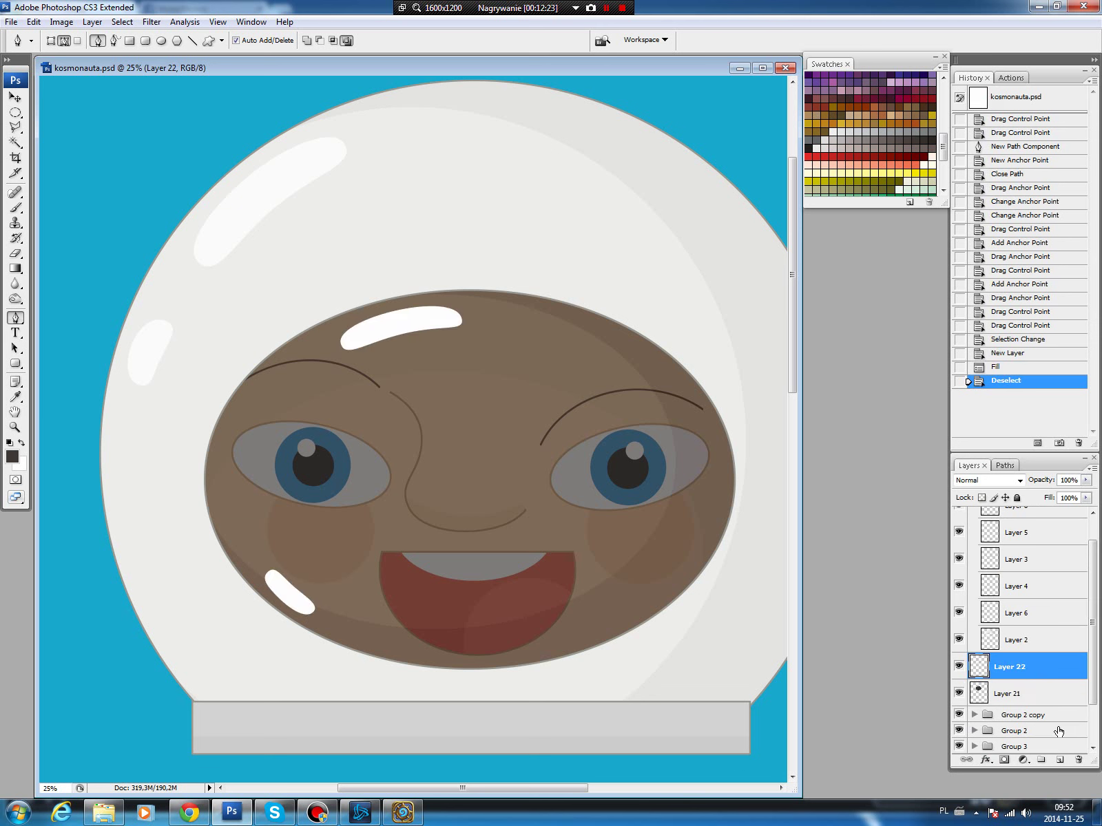
{"action": "left_click", "coordinate": [1086, 480]}
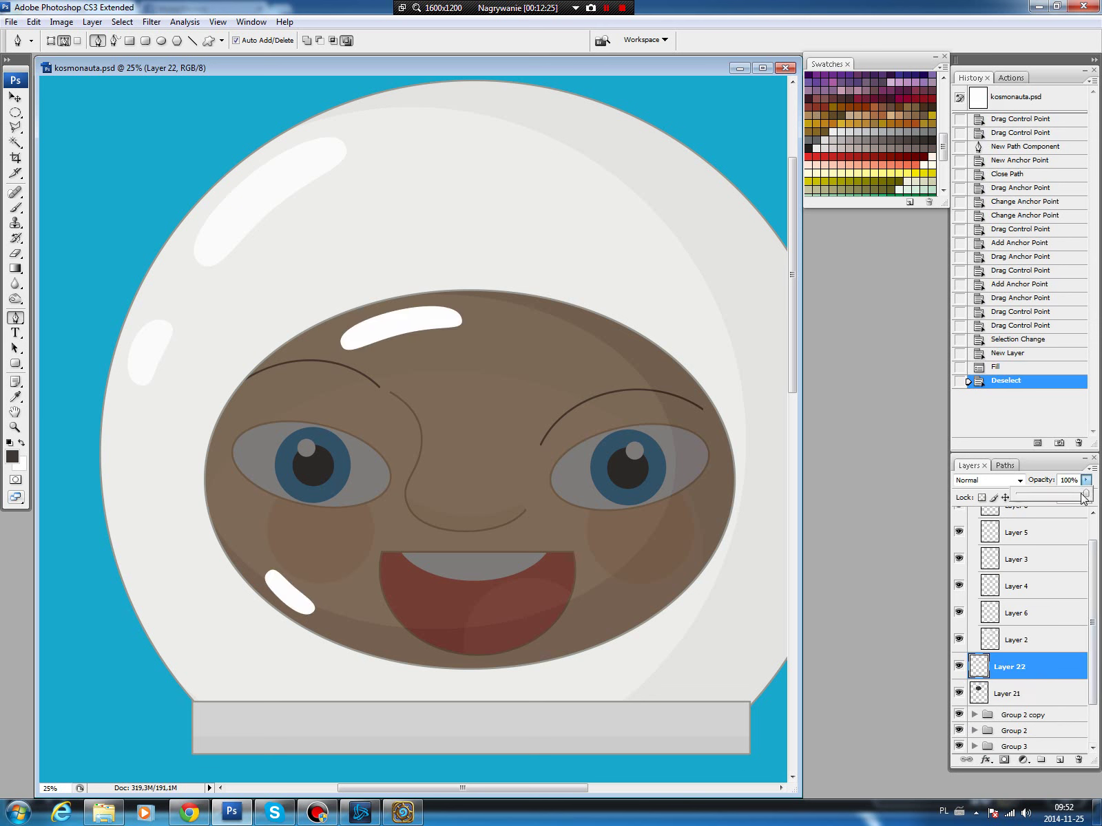
{"action": "left_click_drag", "start_coordinate": [1086, 494], "coordinate": [1034, 498]}
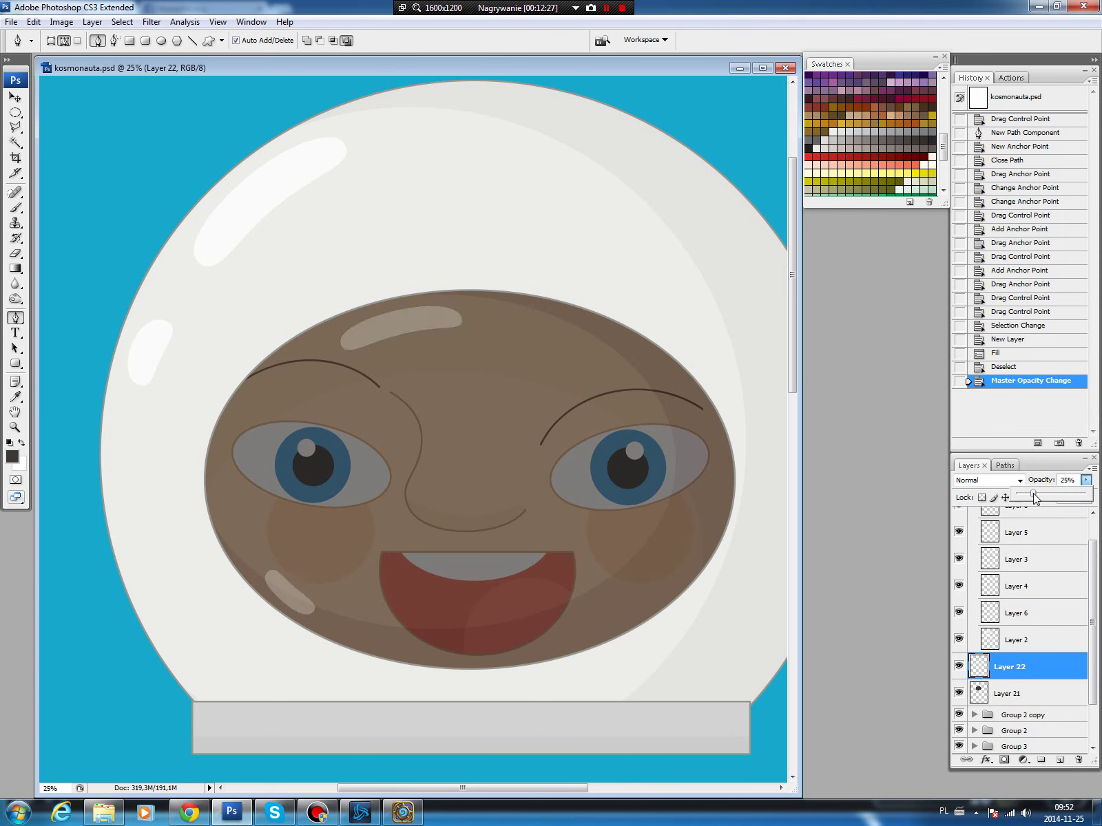
Set up the Eraser with a soft 200 px brush at 39% opacity.
{"action": "left_click", "coordinate": [17, 253]}
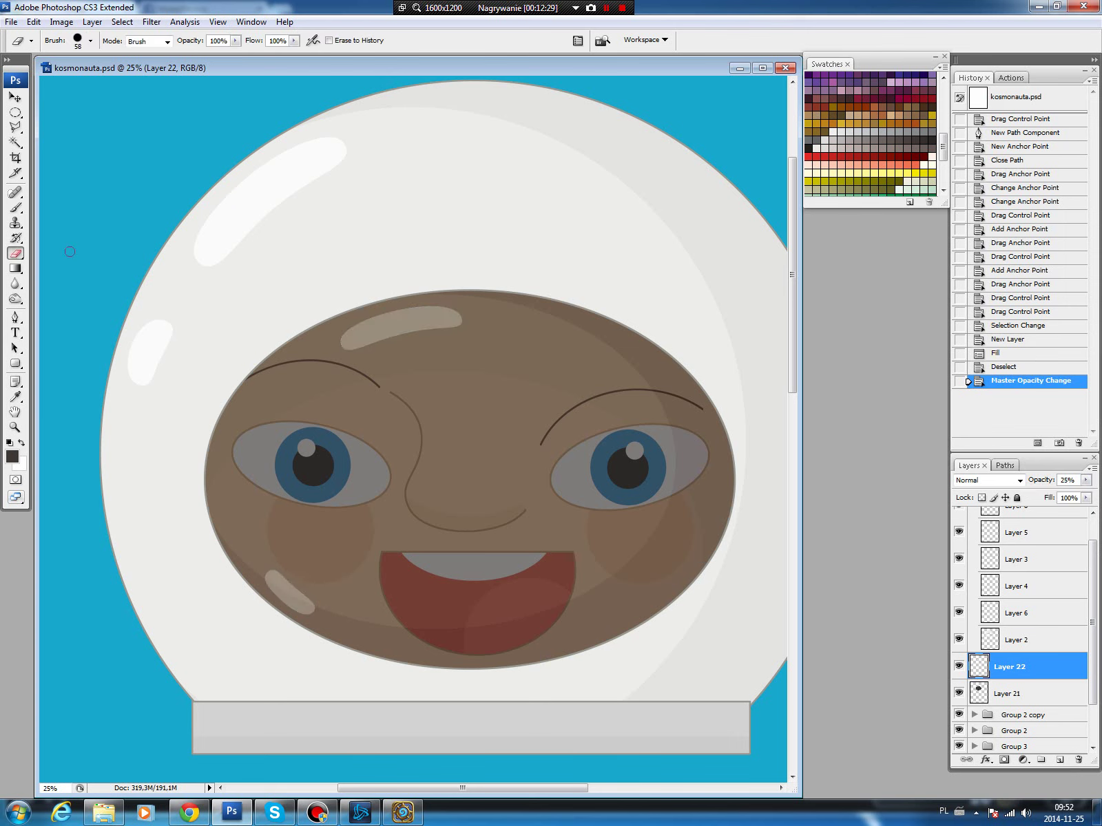
{"action": "left_click", "coordinate": [90, 41]}
{"action": "left_click", "coordinate": [137, 199]}
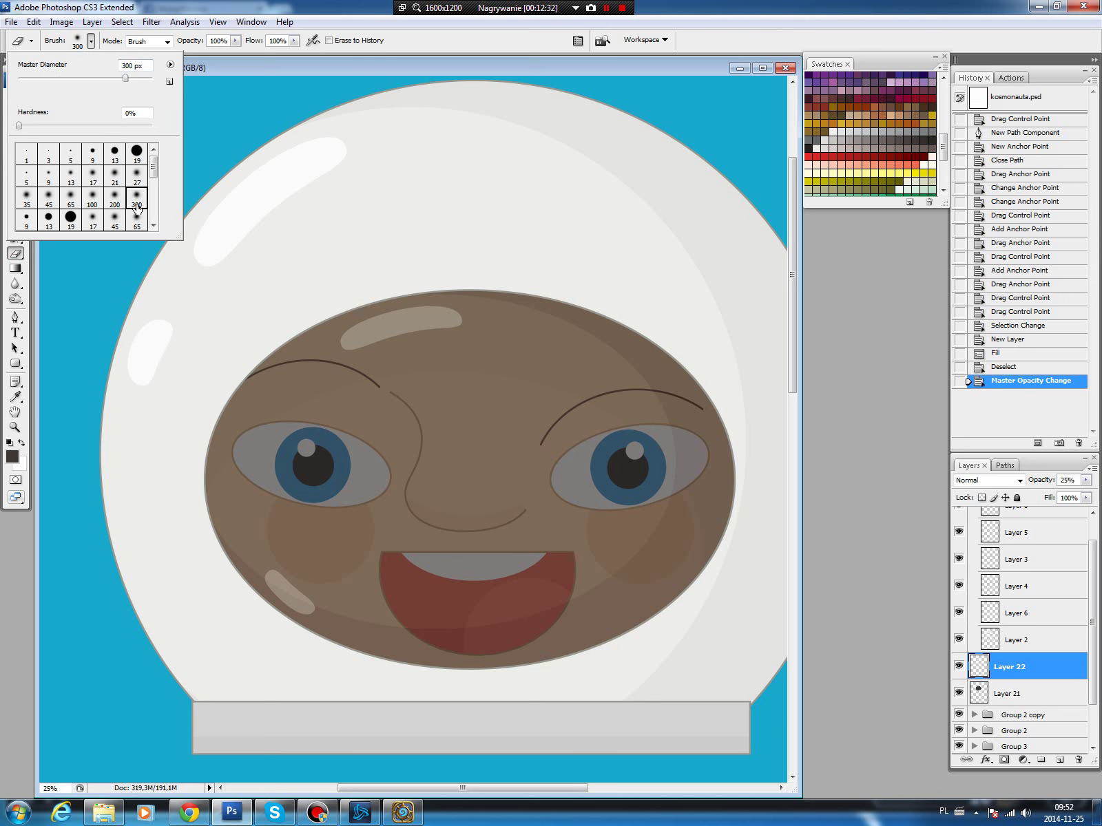
{"action": "left_click", "coordinate": [113, 197]}
{"action": "left_click", "coordinate": [234, 60]}
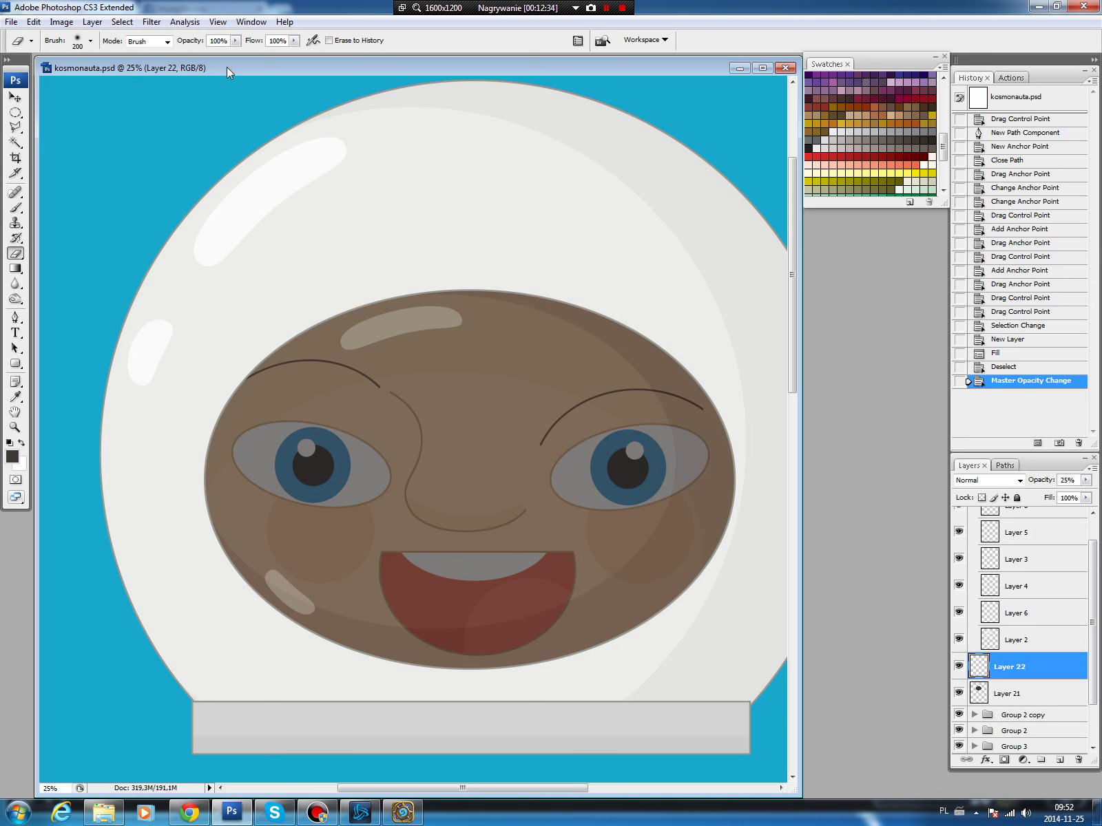
{"action": "left_click", "coordinate": [235, 40]}
{"action": "left_click", "coordinate": [348, 352]}
Erase over the forehead and cheek highlights to fade them gently.
{"action": "left_click_drag", "start_coordinate": [323, 380], "coordinate": [355, 356]}
{"action": "left_click_drag", "start_coordinate": [460, 340], "coordinate": [296, 387]}
{"action": "left_click_drag", "start_coordinate": [527, 345], "coordinate": [369, 359]}
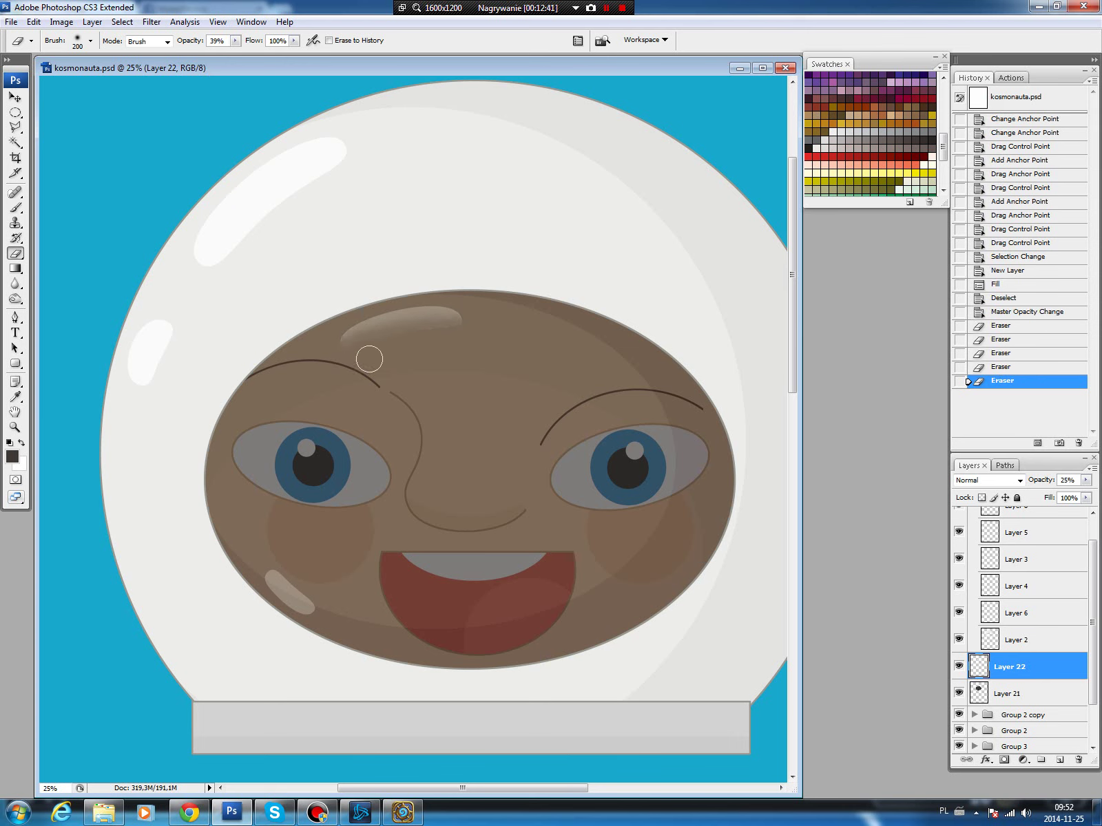
{"action": "mouse_move", "coordinate": [465, 348]}
{"action": "left_mouse_down"}
{"action": "mouse_move", "coordinate": [426, 338]}
{"action": "mouse_move", "coordinate": [313, 383]}
{"action": "mouse_move", "coordinate": [487, 332]}
{"action": "left_mouse_up"}
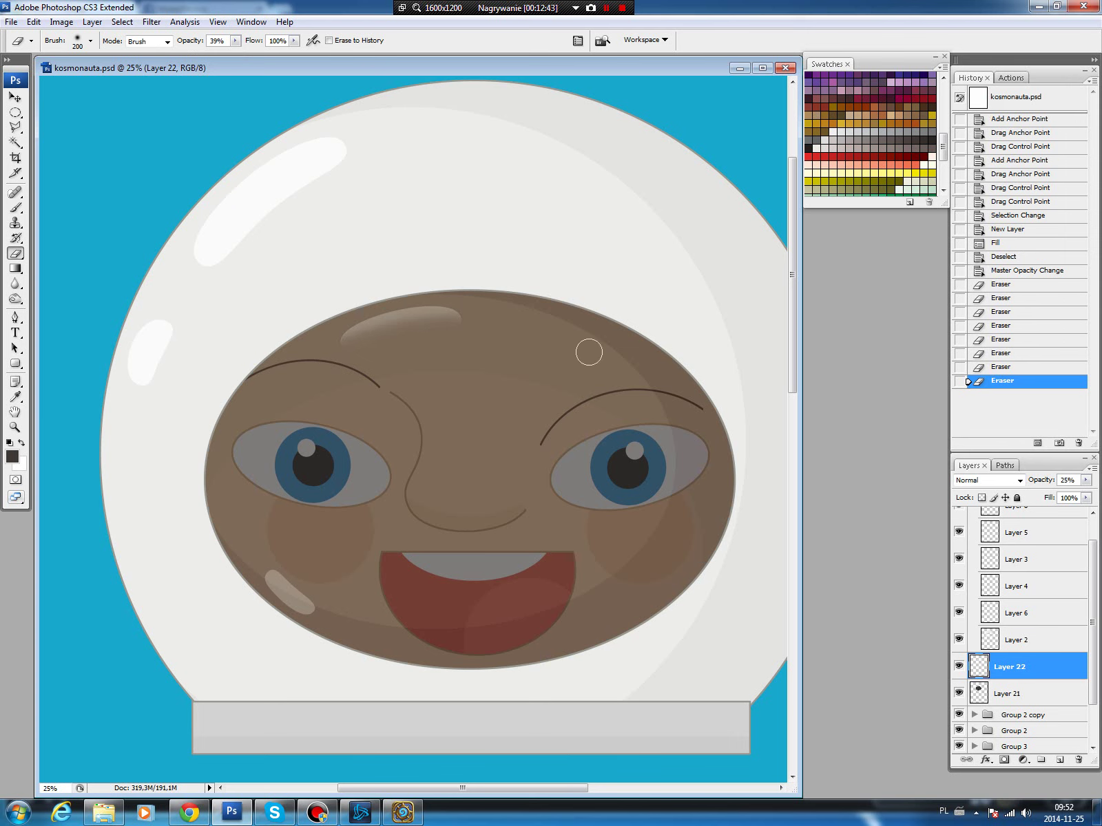
{"action": "left_click_drag", "start_coordinate": [330, 358], "coordinate": [588, 352]}
{"action": "left_click_drag", "start_coordinate": [332, 585], "coordinate": [289, 566]}
{"action": "mouse_move", "coordinate": [303, 578]}
{"action": "left_mouse_down"}
{"action": "mouse_move", "coordinate": [270, 551]}
{"action": "mouse_move", "coordinate": [359, 596]}
{"action": "left_mouse_up"}
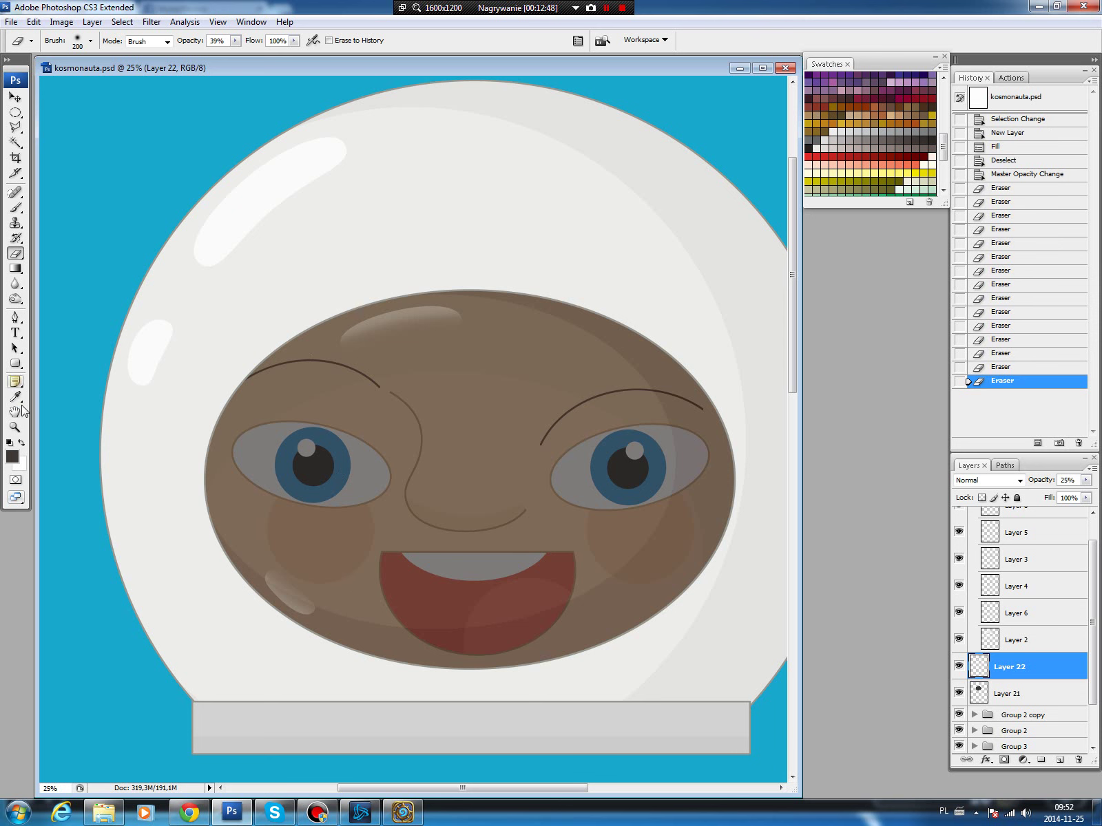
{"action": "left_click", "coordinate": [15, 426]}
Zoom out to view the whole helmet and make Layer 21 active.
{"action": "left_click", "coordinate": [402, 367], "text": "alt"}
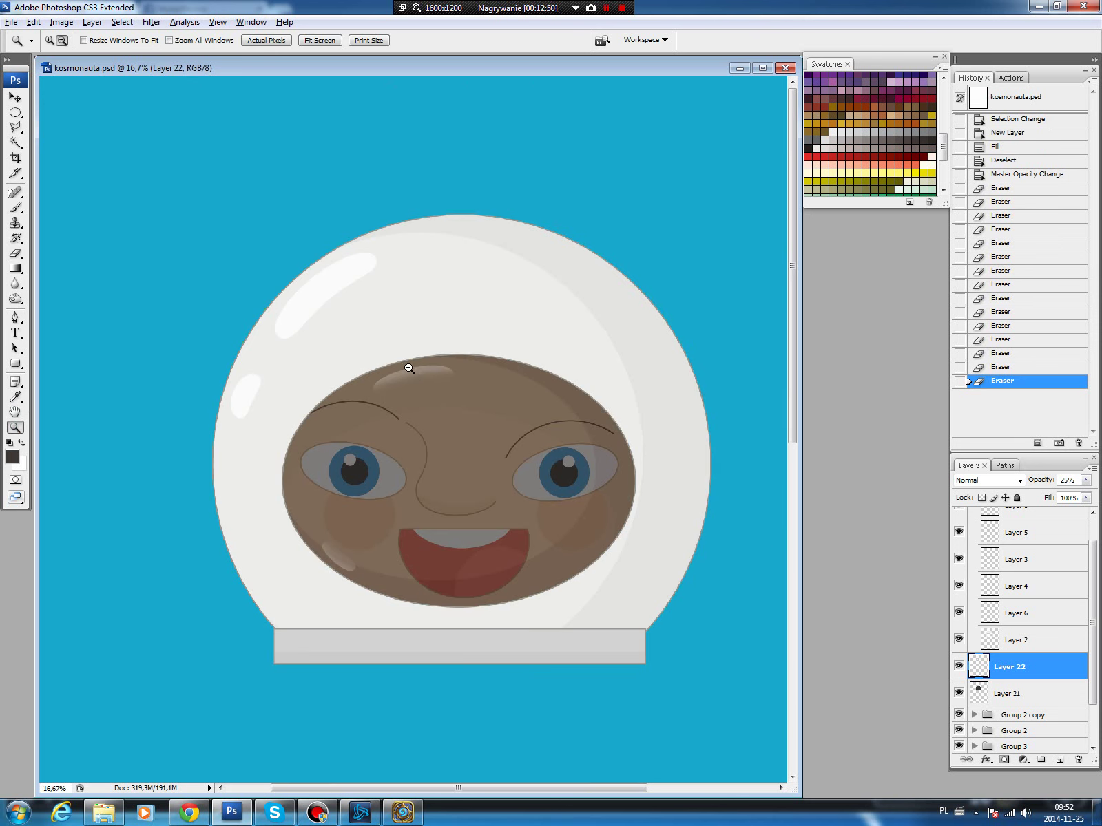
{"action": "left_click", "coordinate": [413, 372], "text": "alt"}
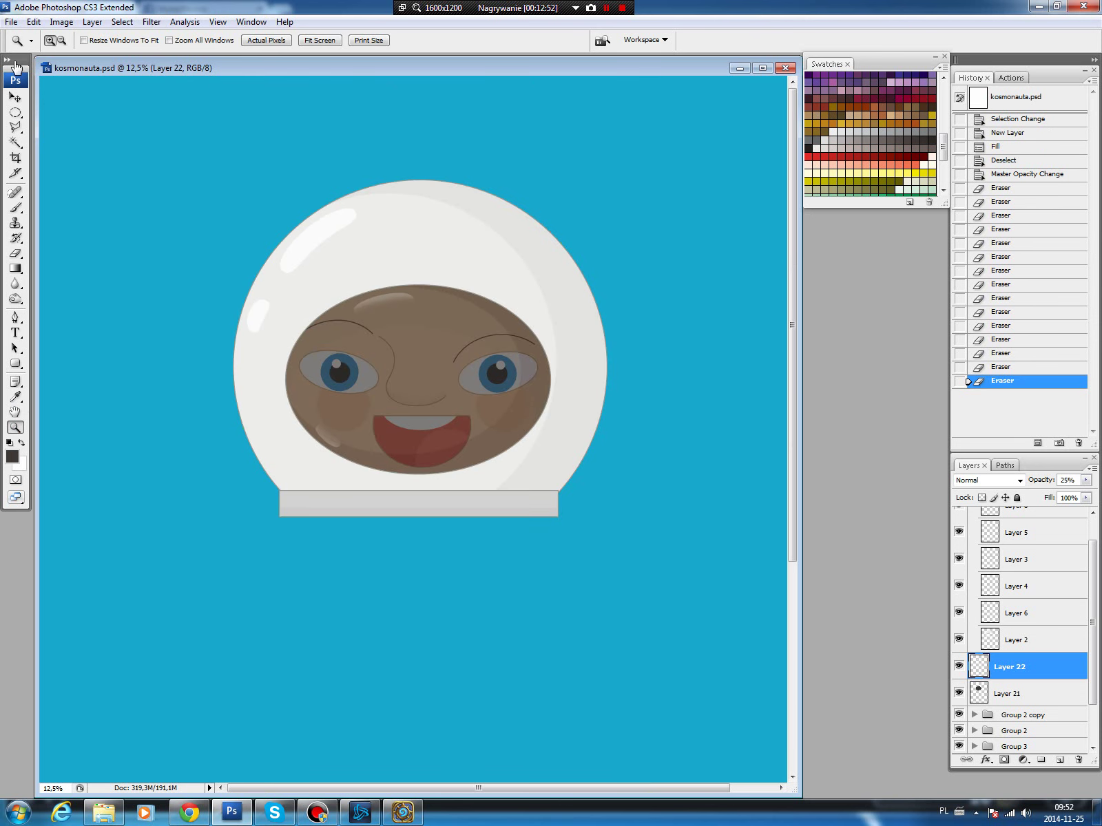
{"action": "left_click", "coordinate": [15, 97]}
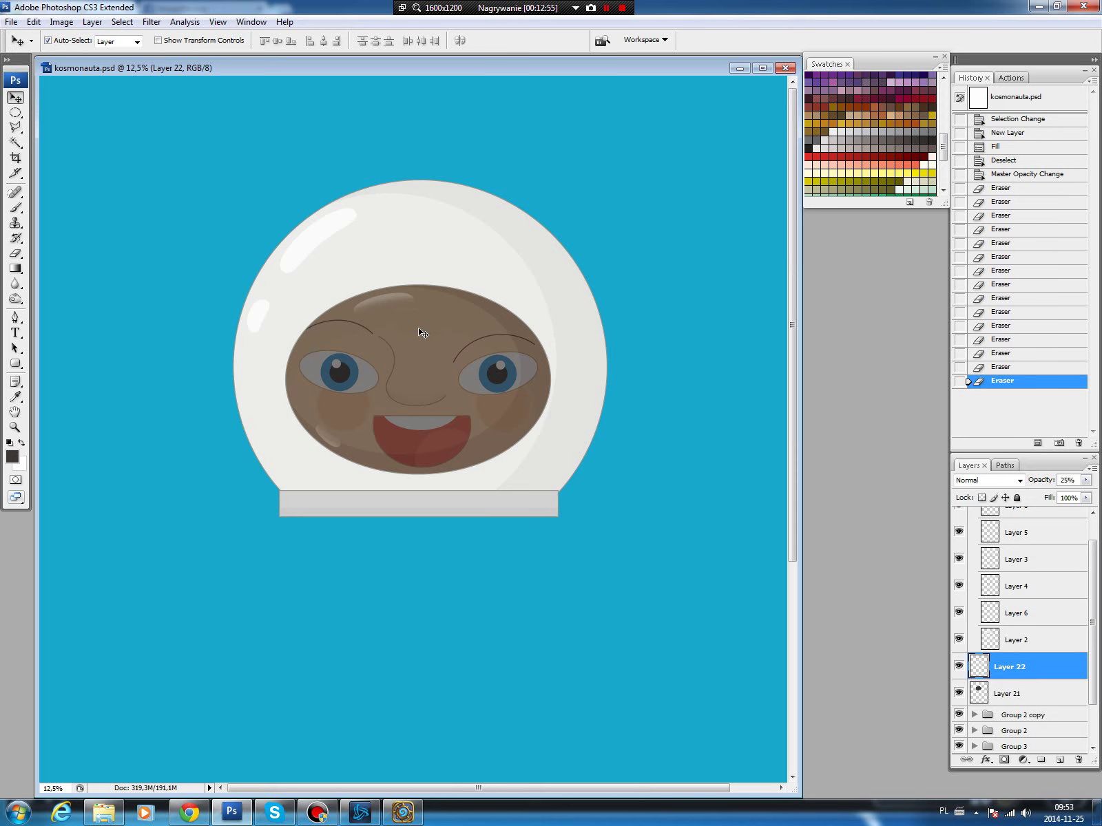
{"action": "left_click", "coordinate": [422, 354]}
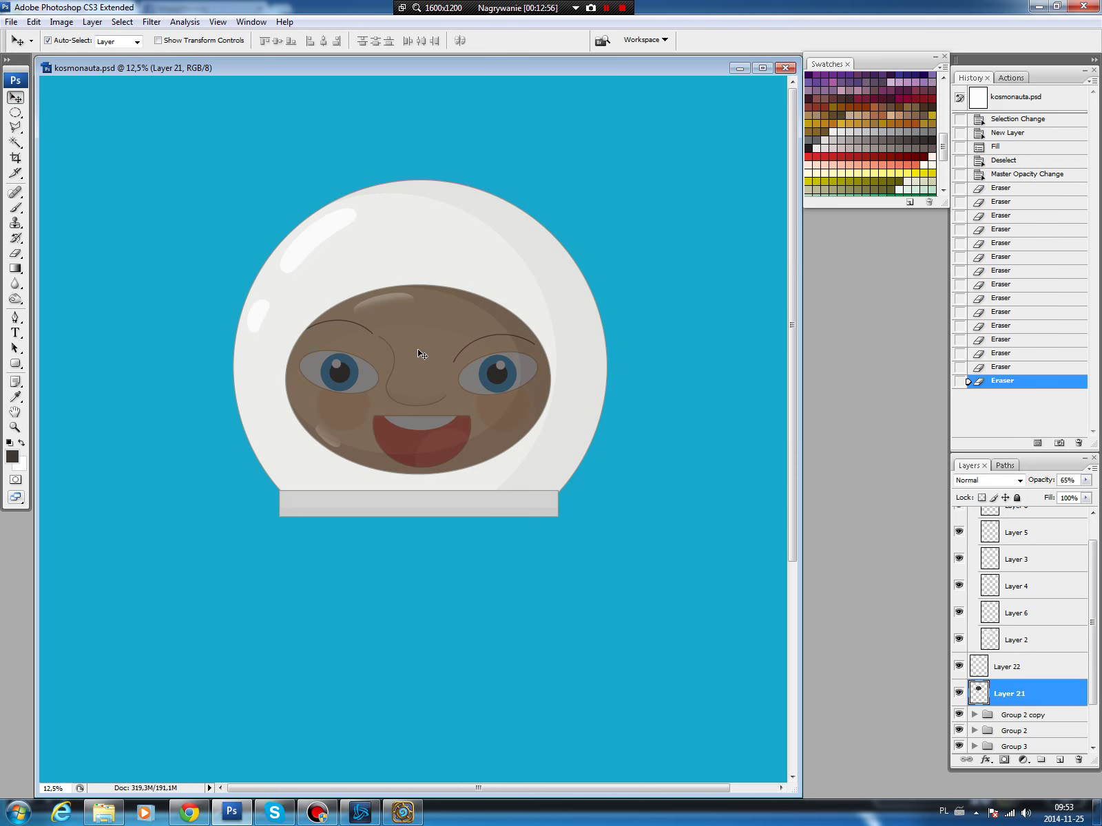
Erase across the eyes and nose with an 813 px soft eraser to lighten the shading.
{"action": "left_click", "coordinate": [15, 254]}
{"action": "left_click", "coordinate": [89, 43]}
{"action": "left_click_drag", "start_coordinate": [122, 77], "coordinate": [146, 78]}
{"action": "mouse_move", "coordinate": [441, 356]}
{"action": "left_mouse_down"}
{"action": "mouse_move", "coordinate": [447, 376]}
{"action": "mouse_move", "coordinate": [464, 364]}
{"action": "mouse_move", "coordinate": [379, 363]}
{"action": "left_mouse_up"}
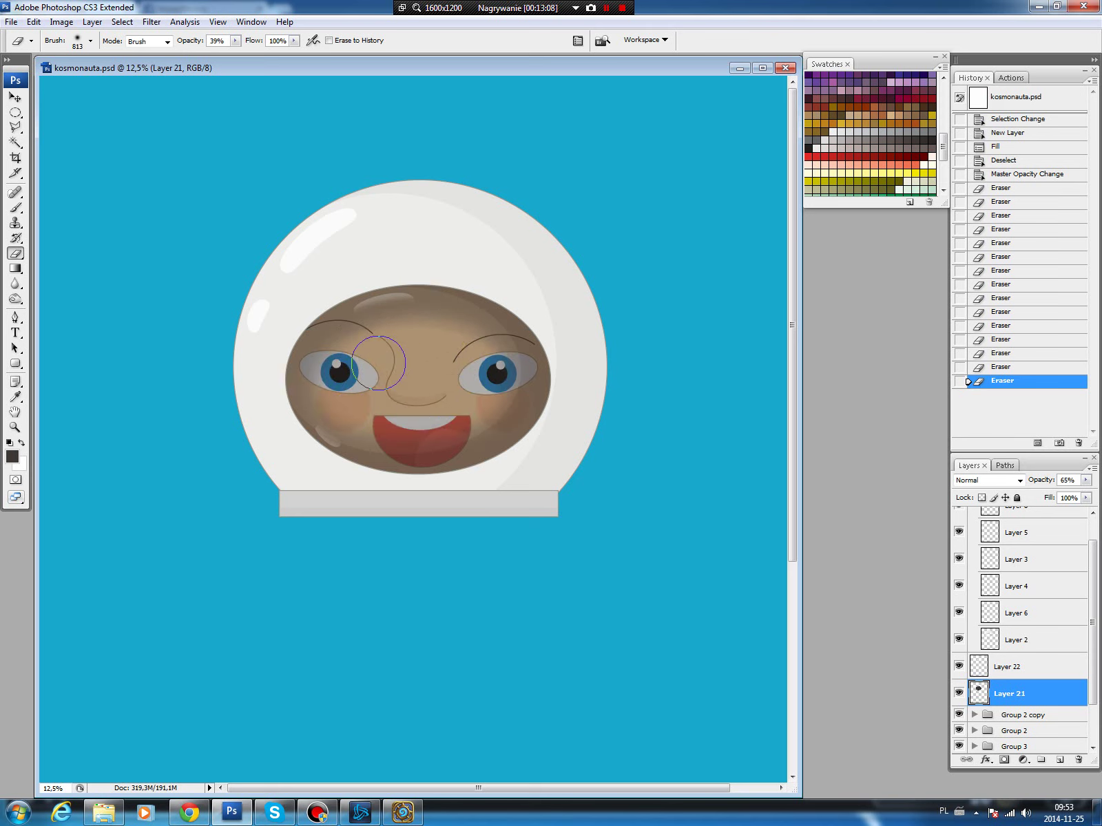
{"action": "left_click_drag", "start_coordinate": [379, 363], "coordinate": [489, 363]}
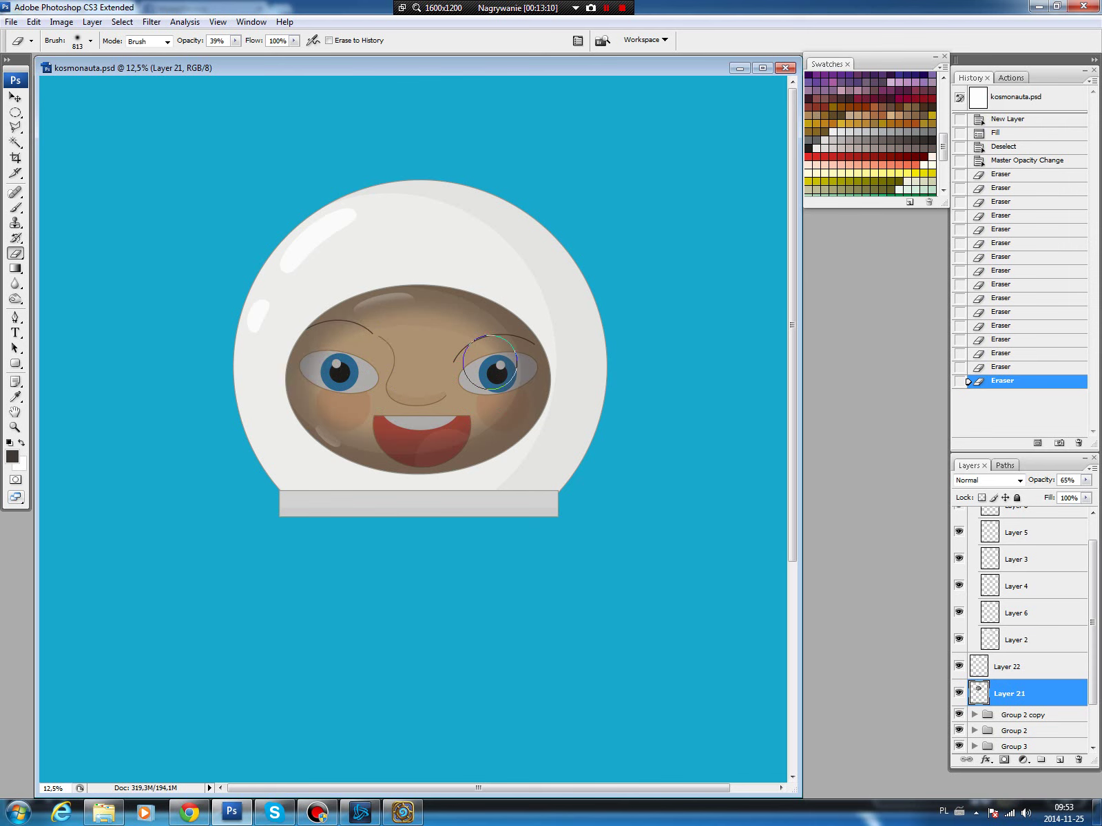
{"action": "key", "text": "v"}
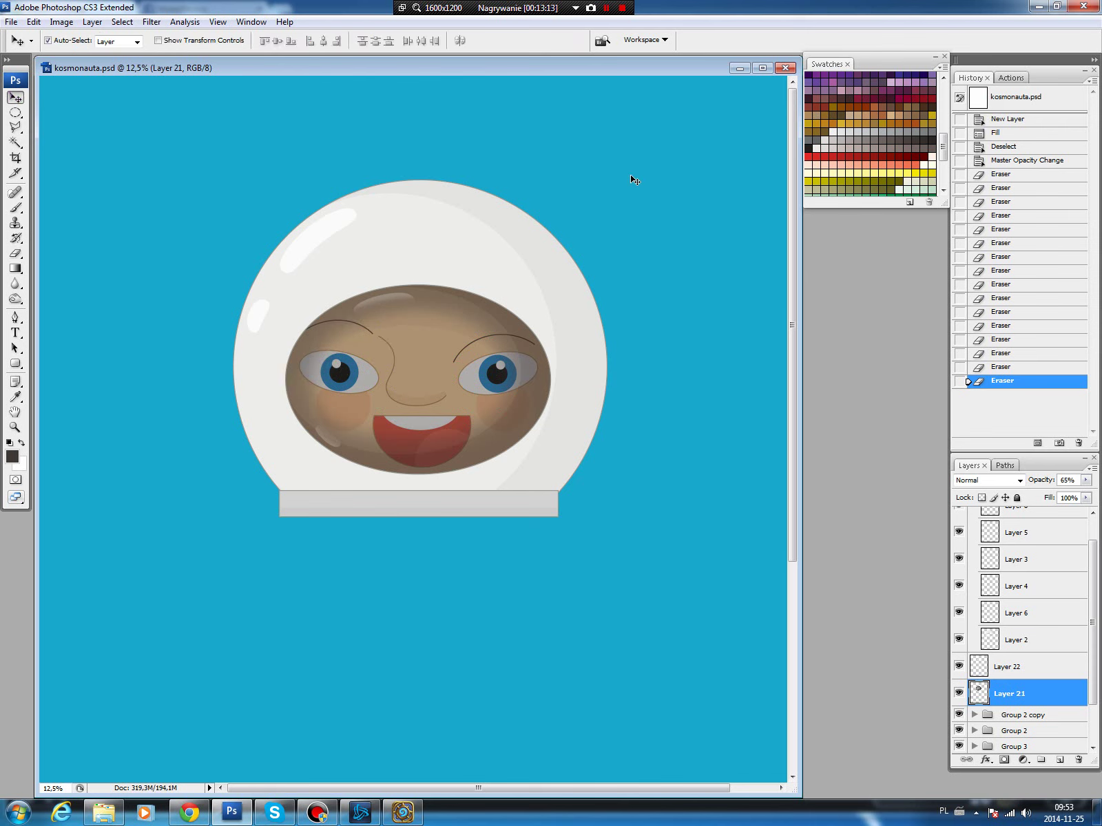
{"action": "scroll", "coordinate": [1097, 531], "scroll_direction": "up", "scroll_amount": 3}
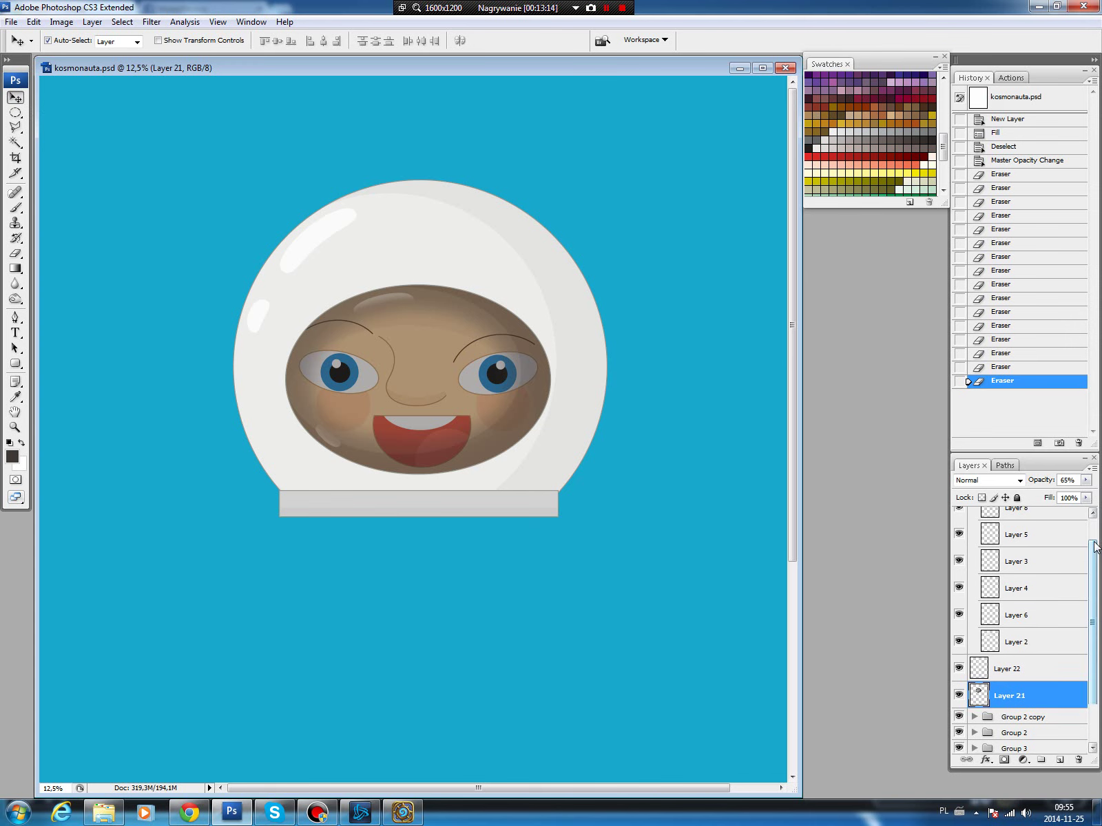
Make Group 1 active and marquee a large oval over the top of the head.
{"action": "left_click", "coordinate": [975, 515]}
{"action": "left_click", "coordinate": [1031, 517]}
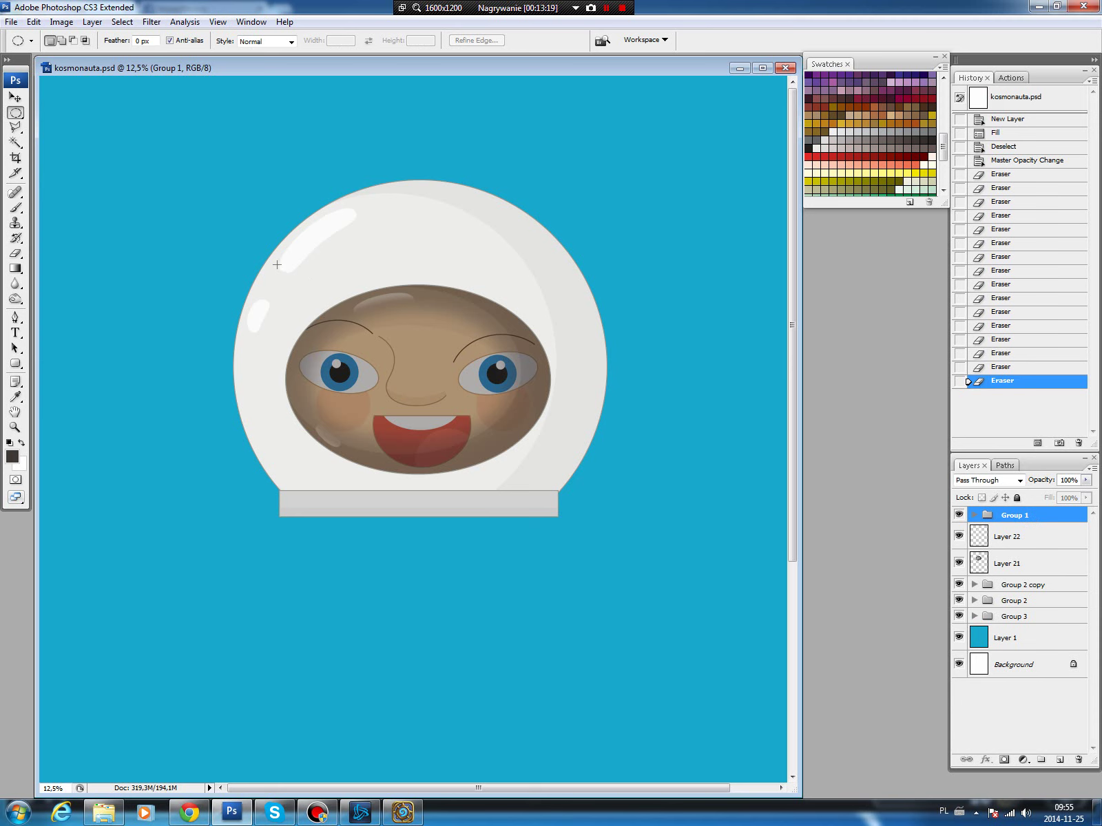
{"action": "mouse_move", "coordinate": [511, 349]}
{"action": "left_mouse_down"}
{"action": "mouse_move", "coordinate": [551, 352]}
{"action": "mouse_move", "coordinate": [544, 446]}
{"action": "mouse_move", "coordinate": [555, 420]}
{"action": "left_mouse_up"}
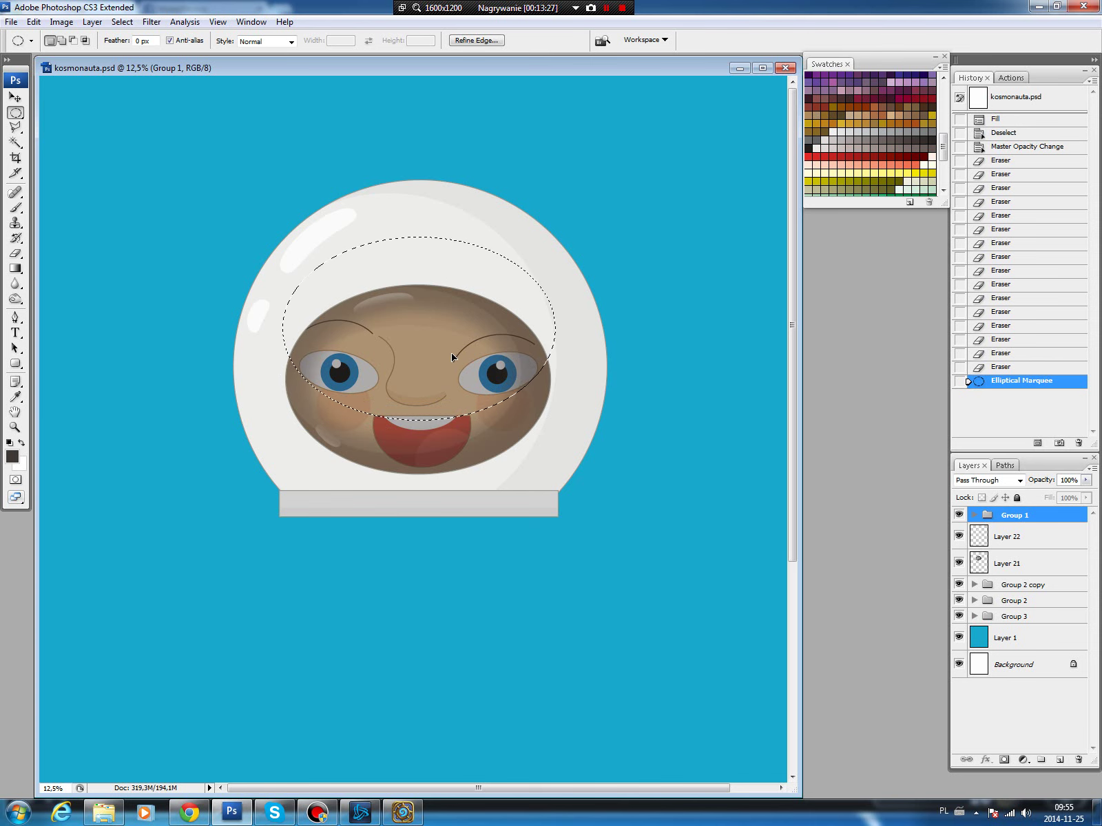
{"action": "left_click_drag", "start_coordinate": [453, 357], "coordinate": [451, 357]}
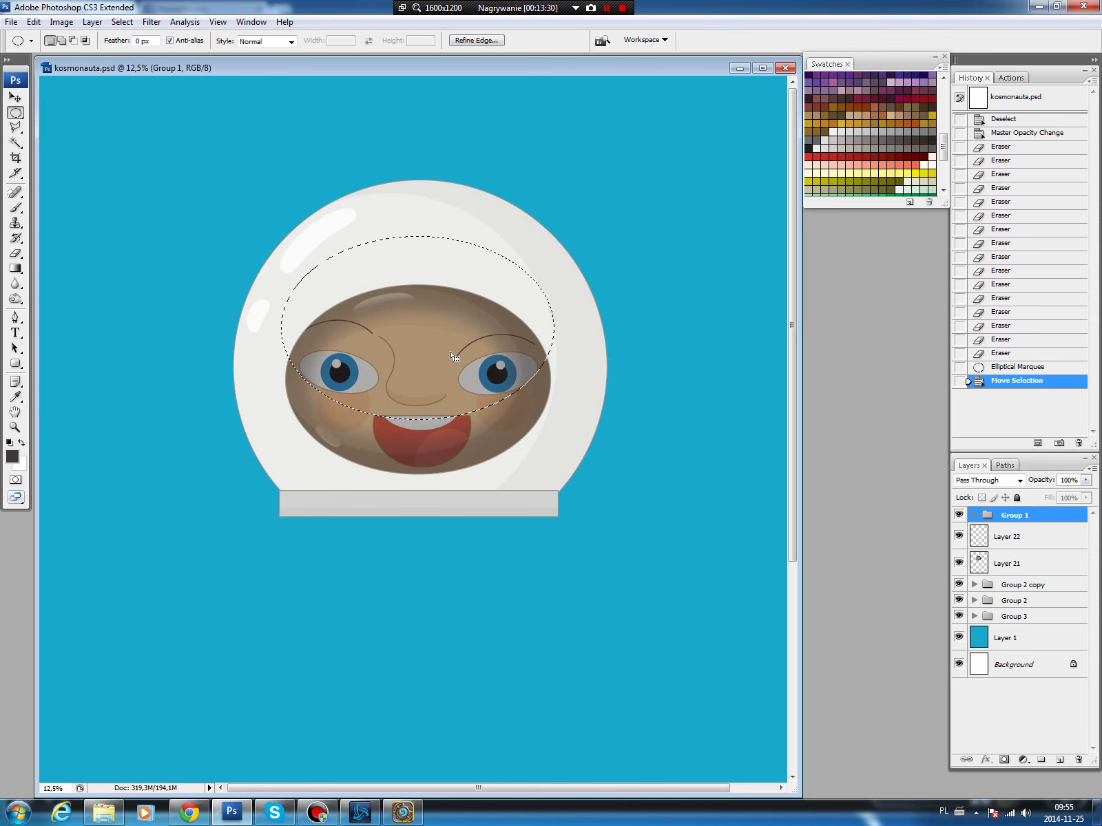
Fill the oval with brown on a new layer and deselect.
{"action": "left_click", "coordinate": [1059, 759]}
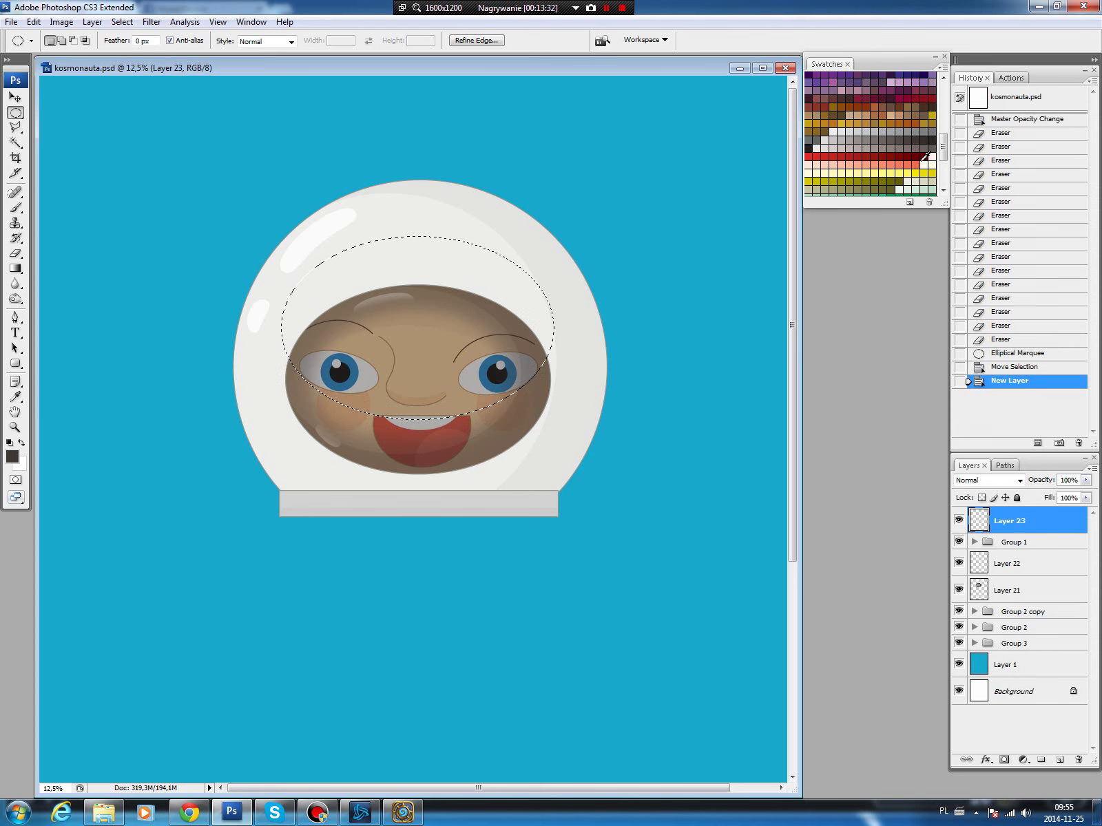
{"action": "left_click", "coordinate": [892, 105]}
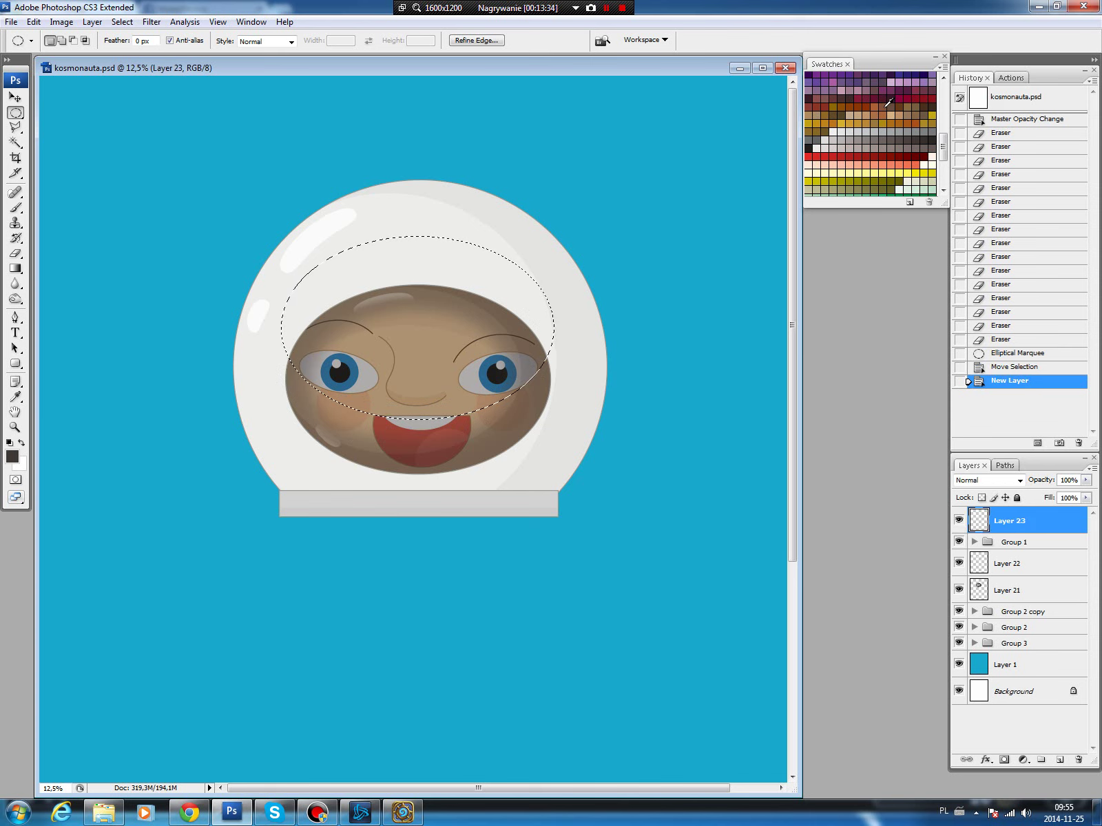
{"action": "key", "text": "alt+BackSpace"}
{"action": "key", "text": "ctrl+d"}
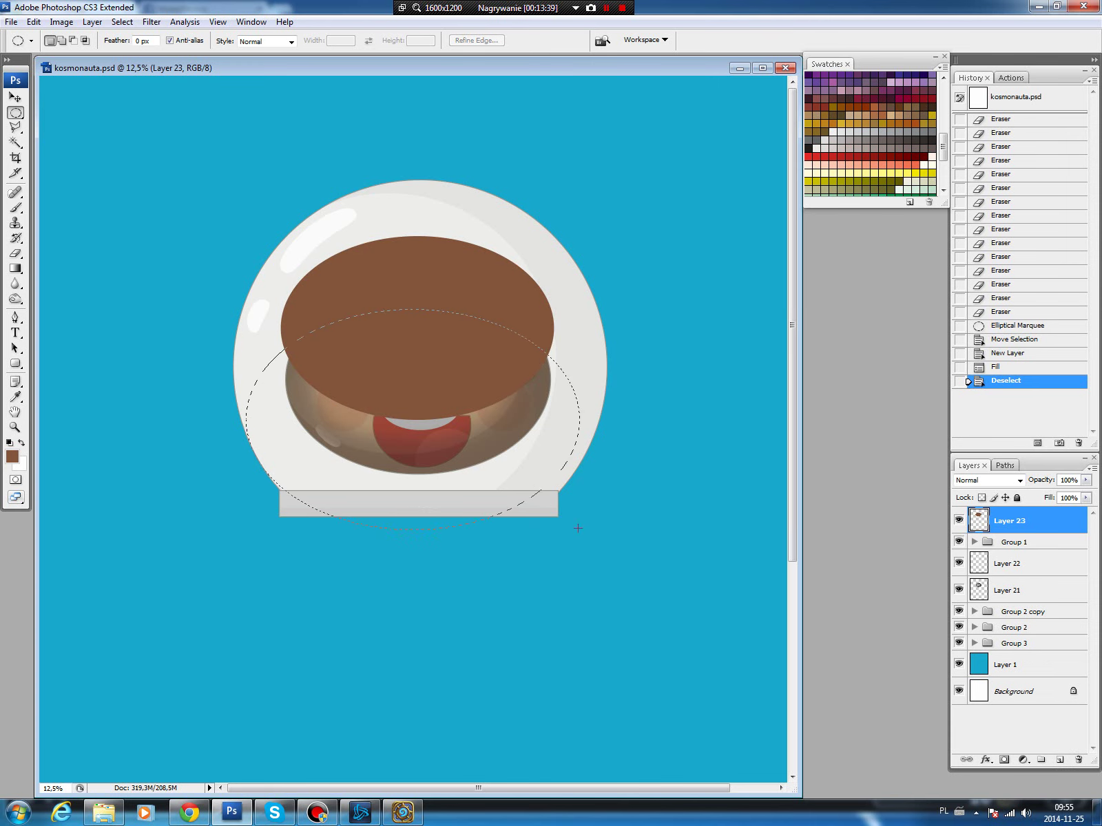
Delete the lower part of the brown oval so only a hair fringe remains, then raise Layer 23.
{"action": "left_click_drag", "start_coordinate": [582, 528], "coordinate": [582, 516]}
{"action": "left_click_drag", "start_coordinate": [509, 444], "coordinate": [511, 446]}
{"action": "key", "text": "Delete"}
{"action": "key", "text": "ctrl+d"}
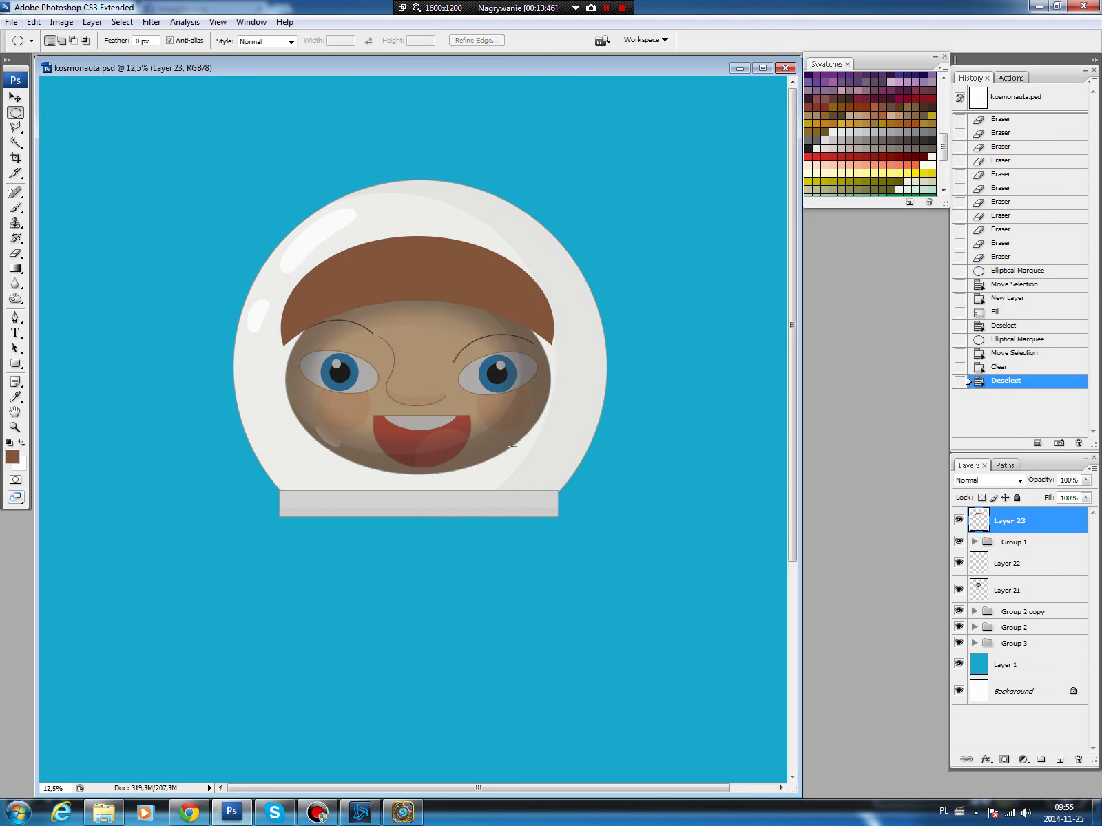
{"action": "key", "text": "v"}
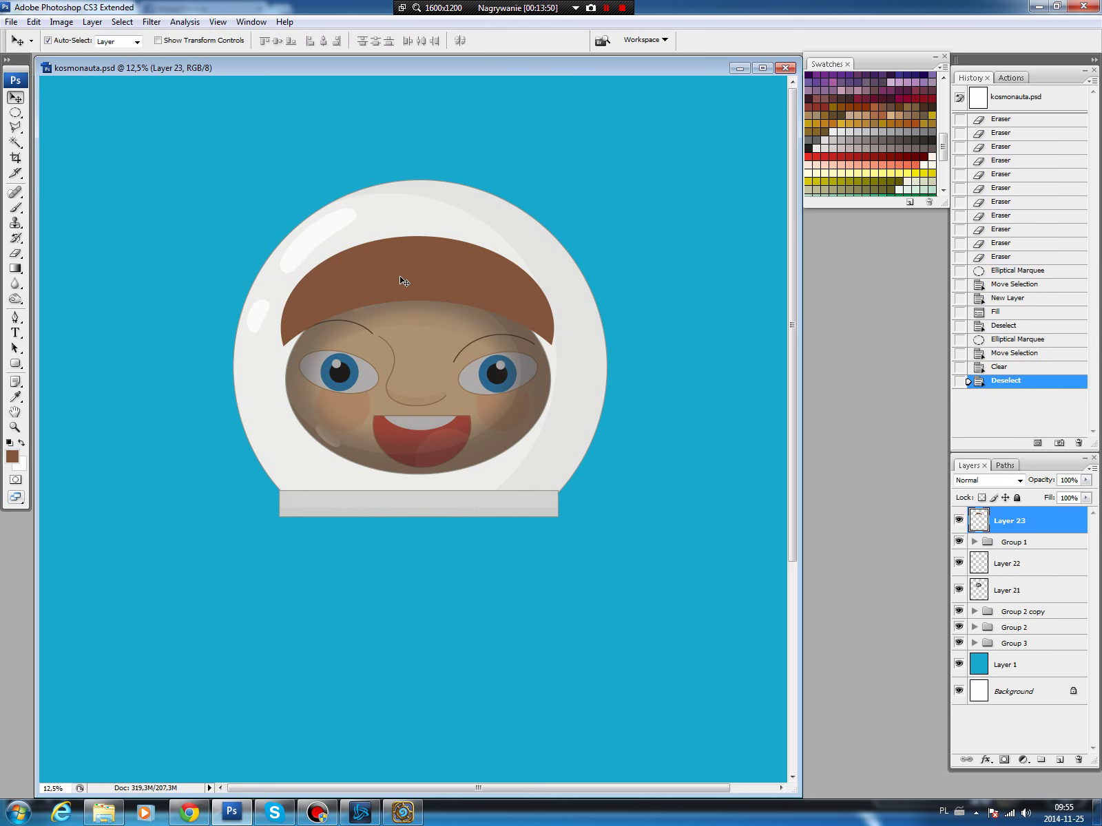
{"action": "left_click_drag", "start_coordinate": [401, 277], "coordinate": [403, 282]}
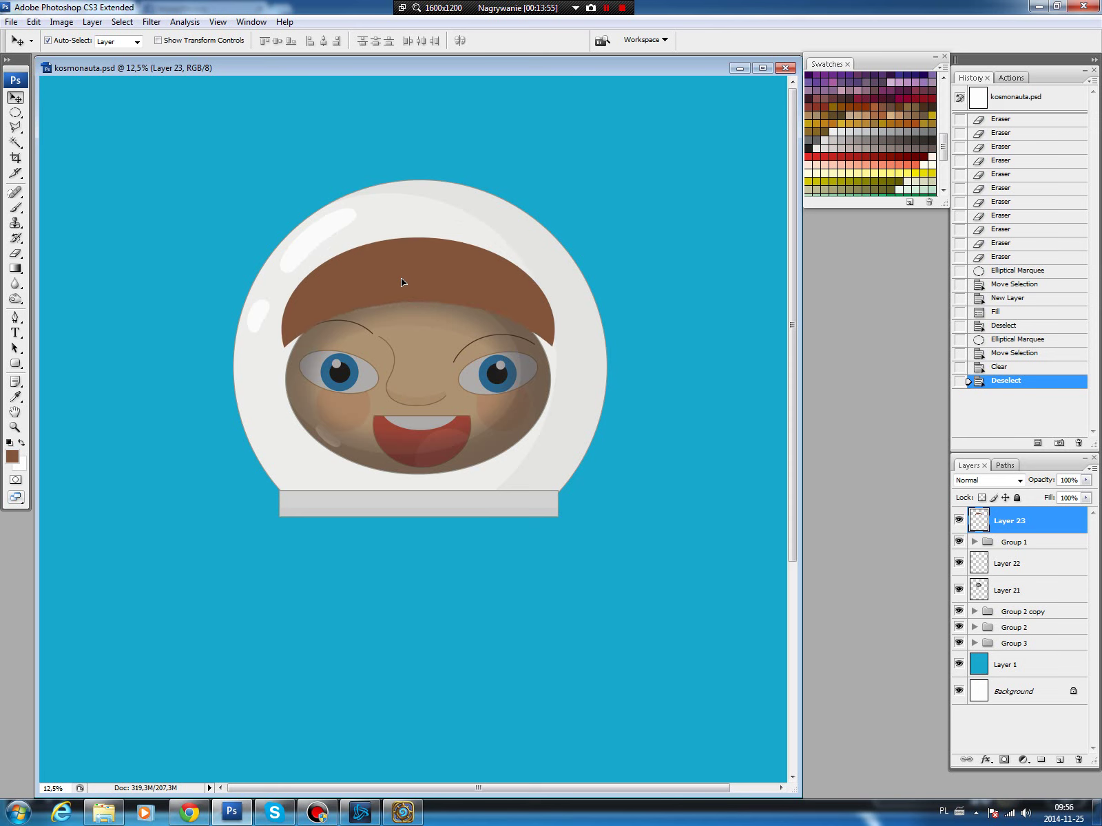
Darken the brown hair with Hue/Saturation Lightness -18.
{"action": "key", "text": "ctrl+u"}
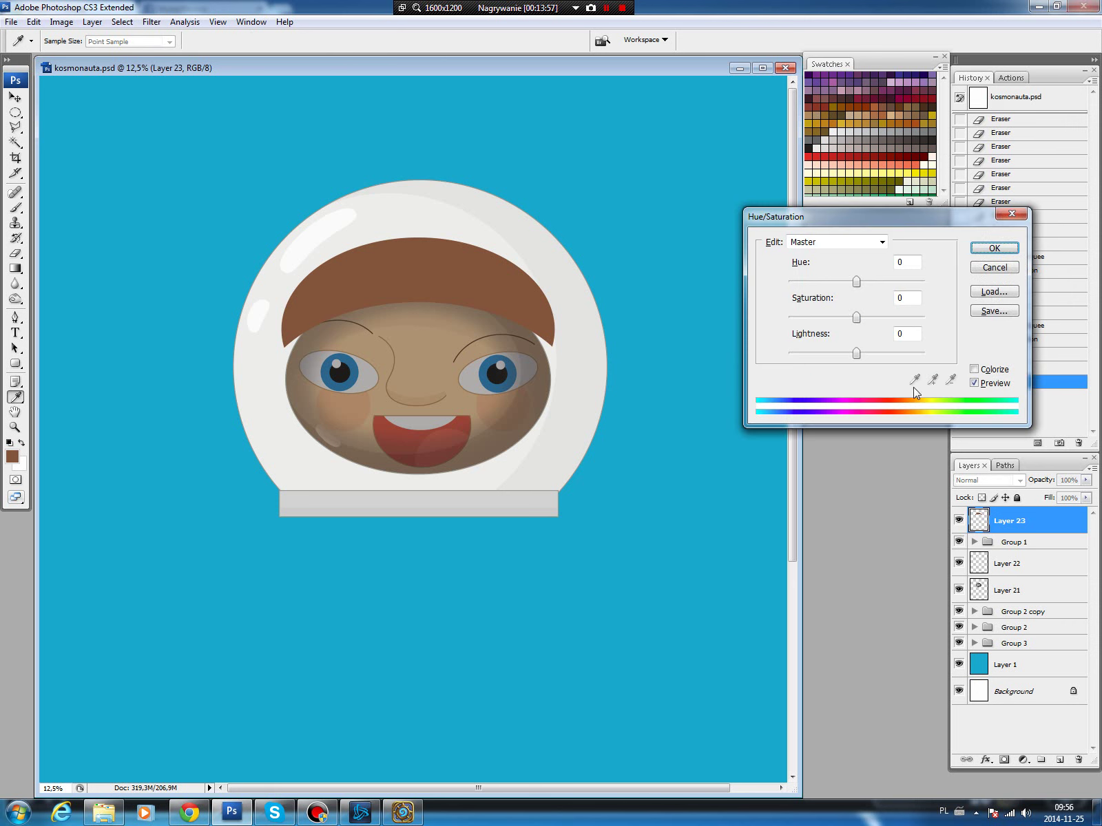
{"action": "left_click_drag", "start_coordinate": [856, 356], "coordinate": [845, 360]}
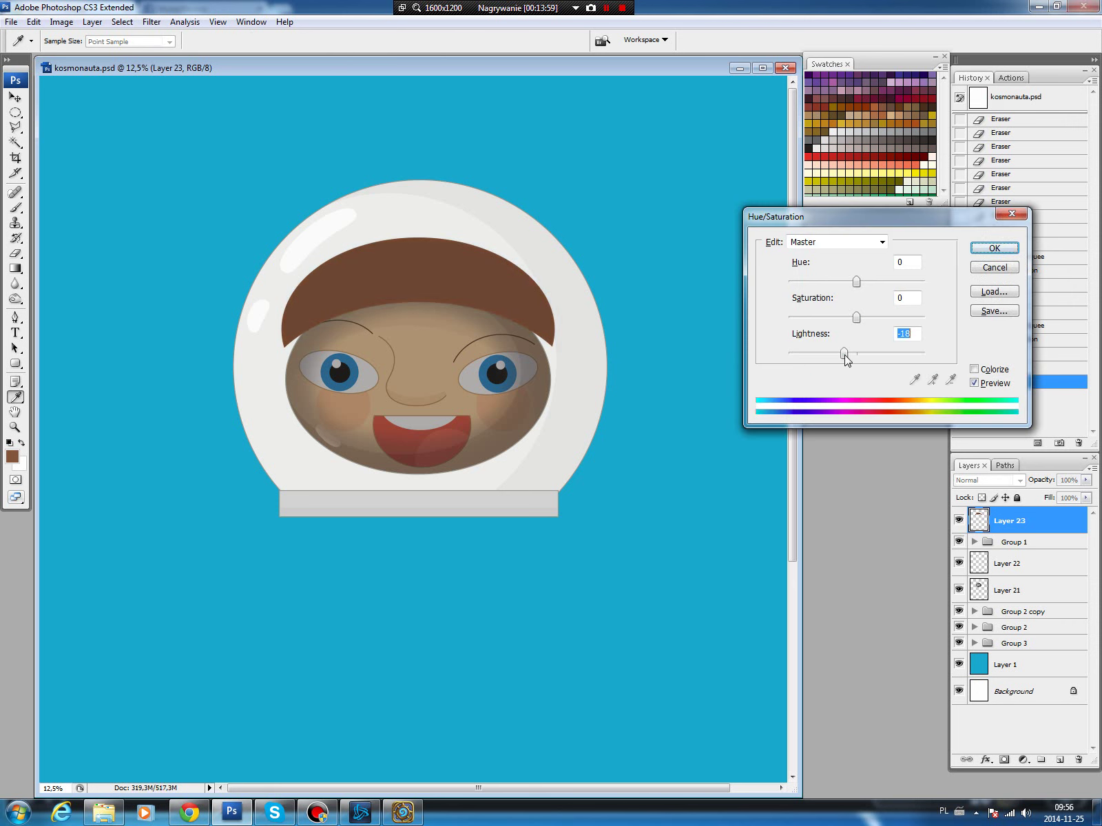
{"action": "left_click", "coordinate": [993, 247]}
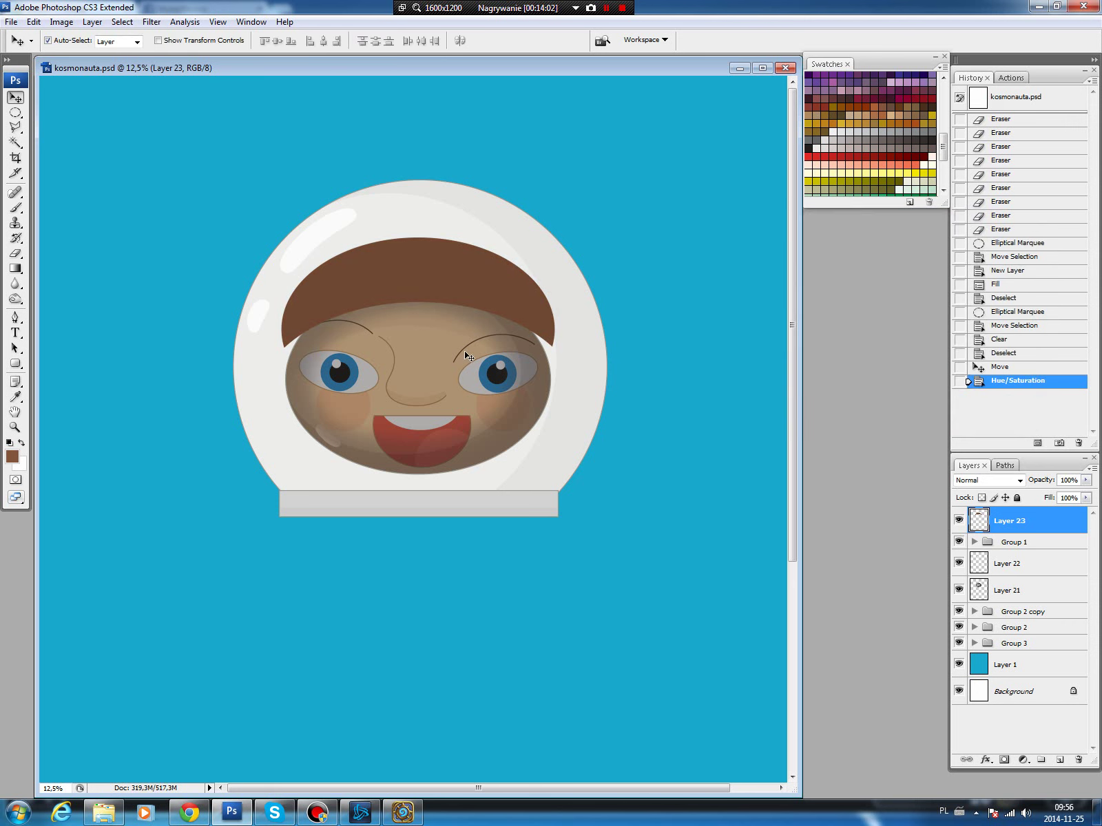
Invert an oval selection over the head and darken the hair's outer edges to Lightness -16.
{"action": "key", "text": "m"}
{"action": "left_click_drag", "start_coordinate": [538, 401], "coordinate": [523, 450]}
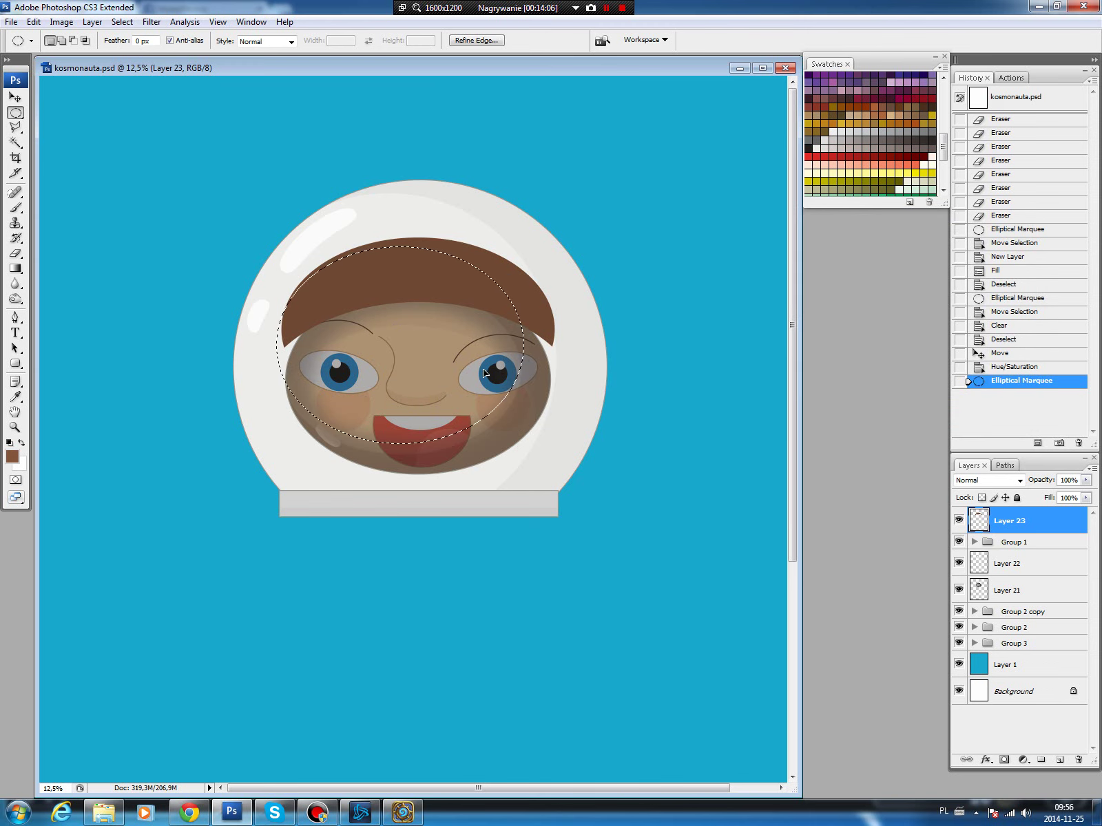
{"action": "left_click_drag", "start_coordinate": [504, 364], "coordinate": [506, 364]}
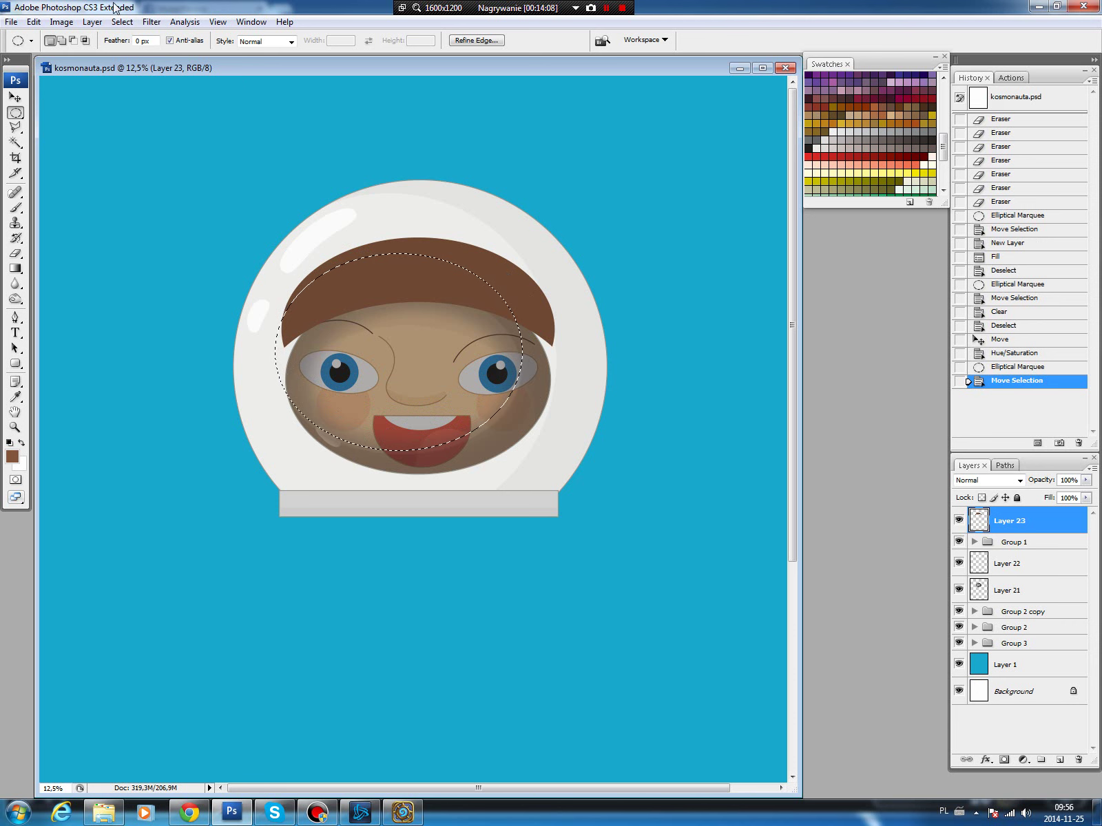
{"action": "left_click", "coordinate": [122, 22]}
{"action": "left_click", "coordinate": [133, 75]}
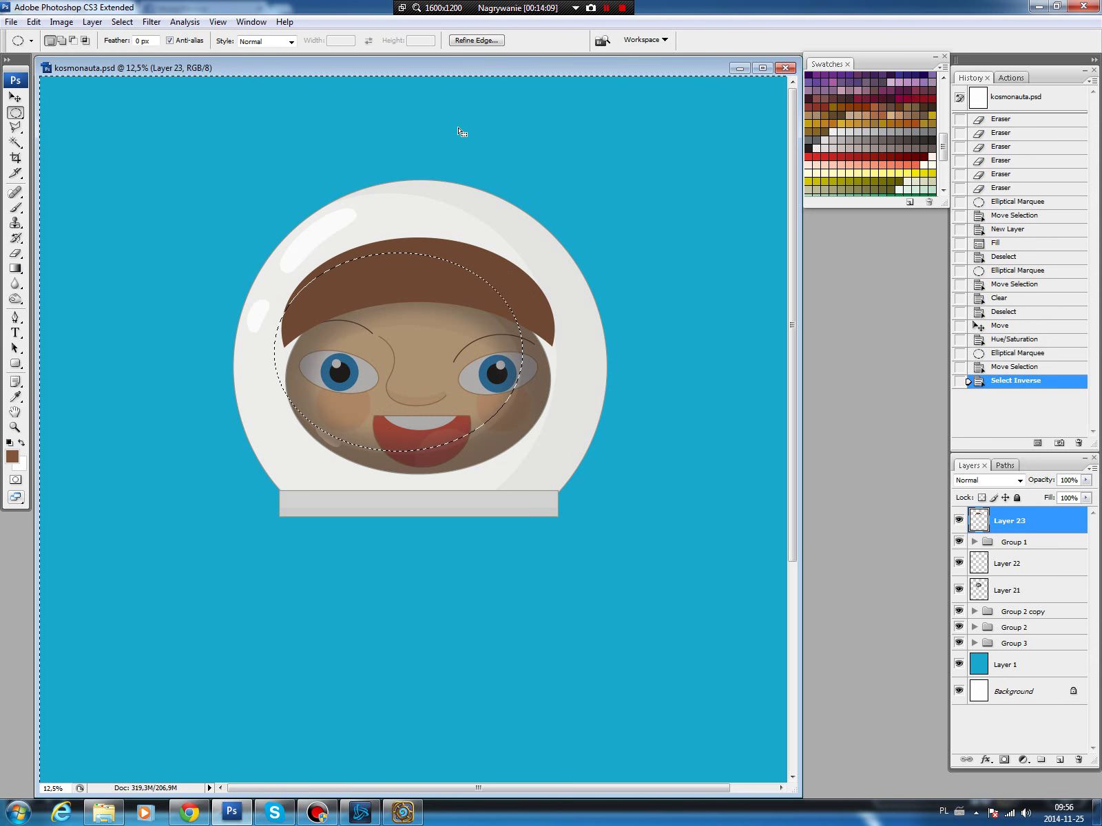
{"action": "key", "text": "ctrl+u"}
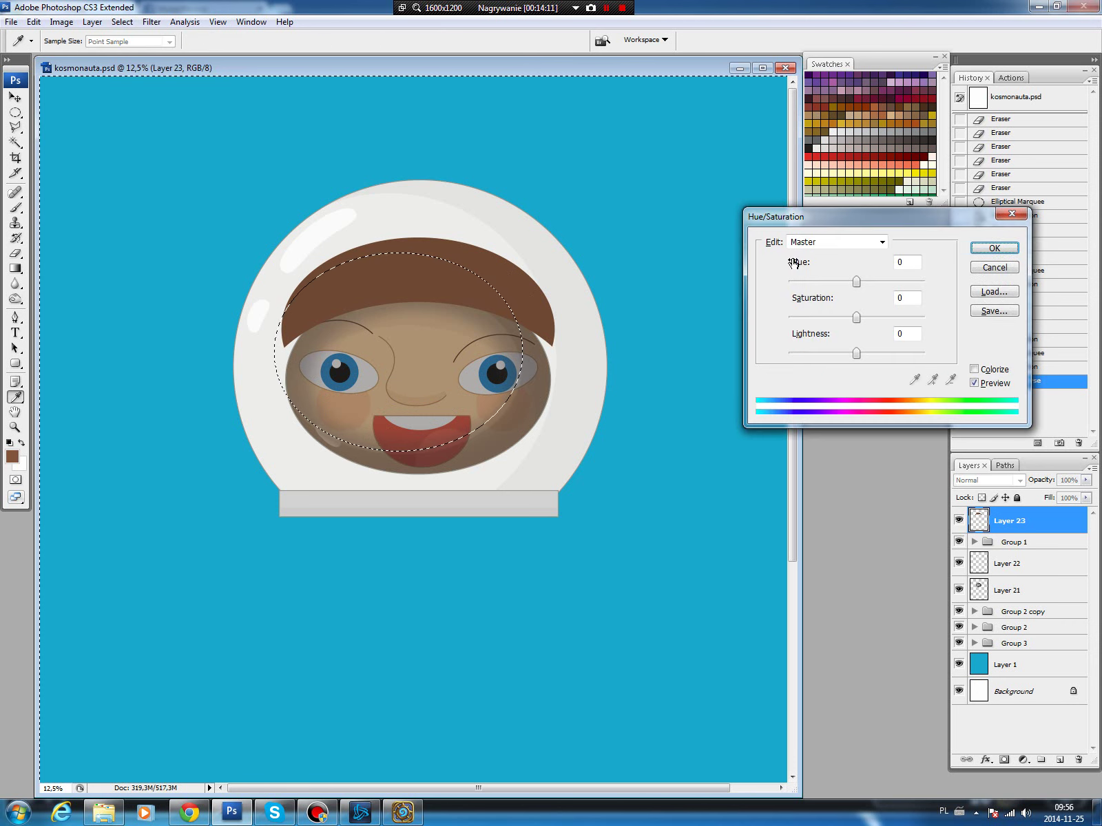
{"action": "left_click_drag", "start_coordinate": [856, 354], "coordinate": [845, 353]}
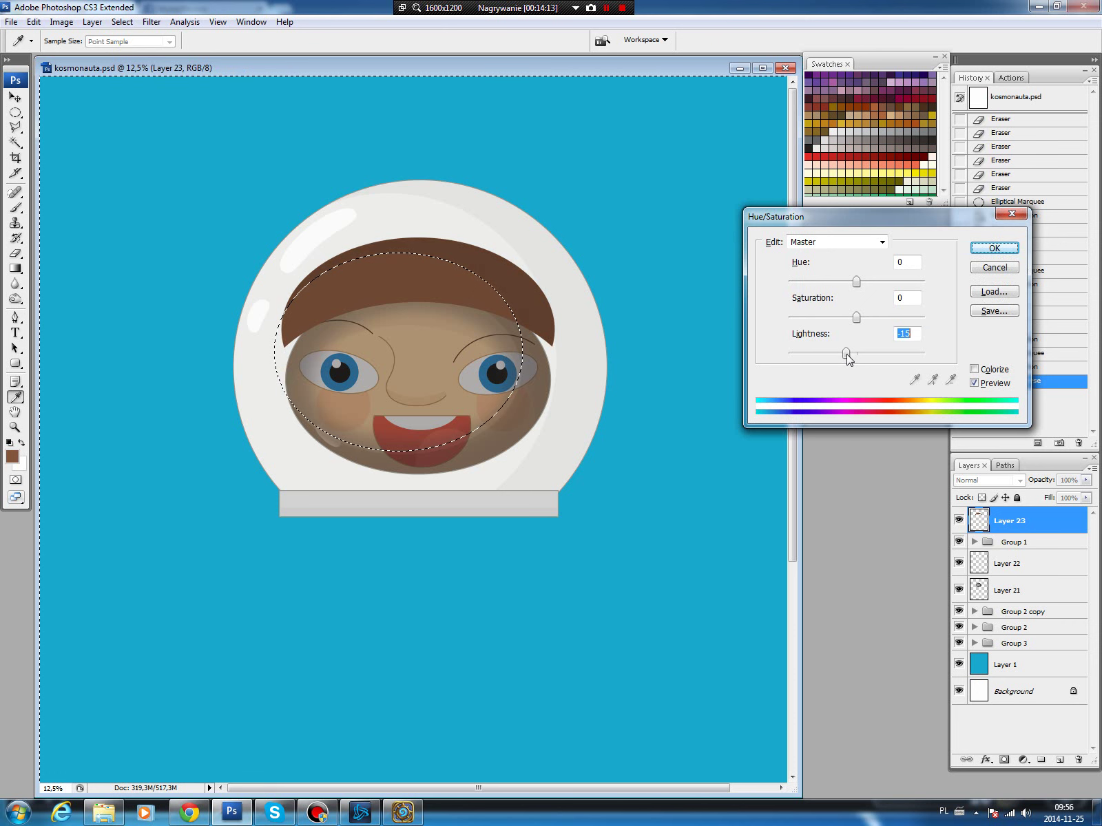
{"action": "left_click", "coordinate": [994, 248]}
{"action": "key", "text": "m"}
{"action": "key", "text": "ctrl+d"}
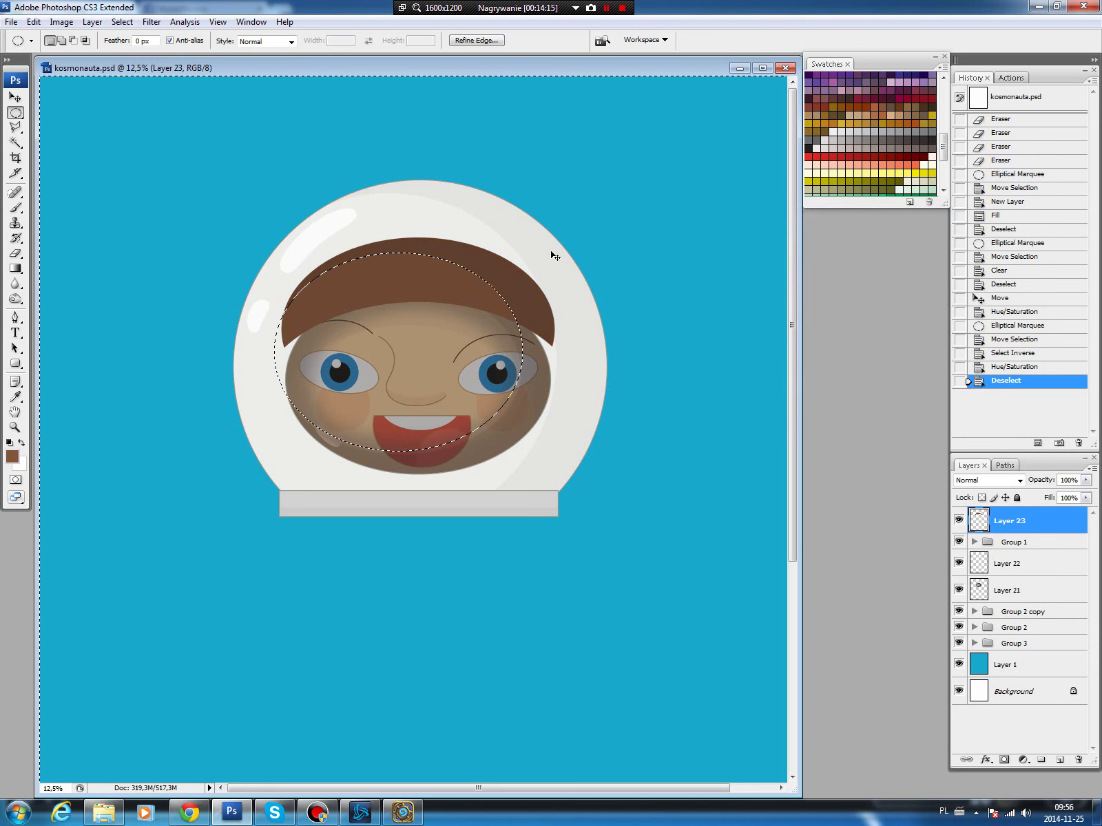
Stroke the hair's outline in dark grey on a new layer.
{"action": "key", "text": "b"}
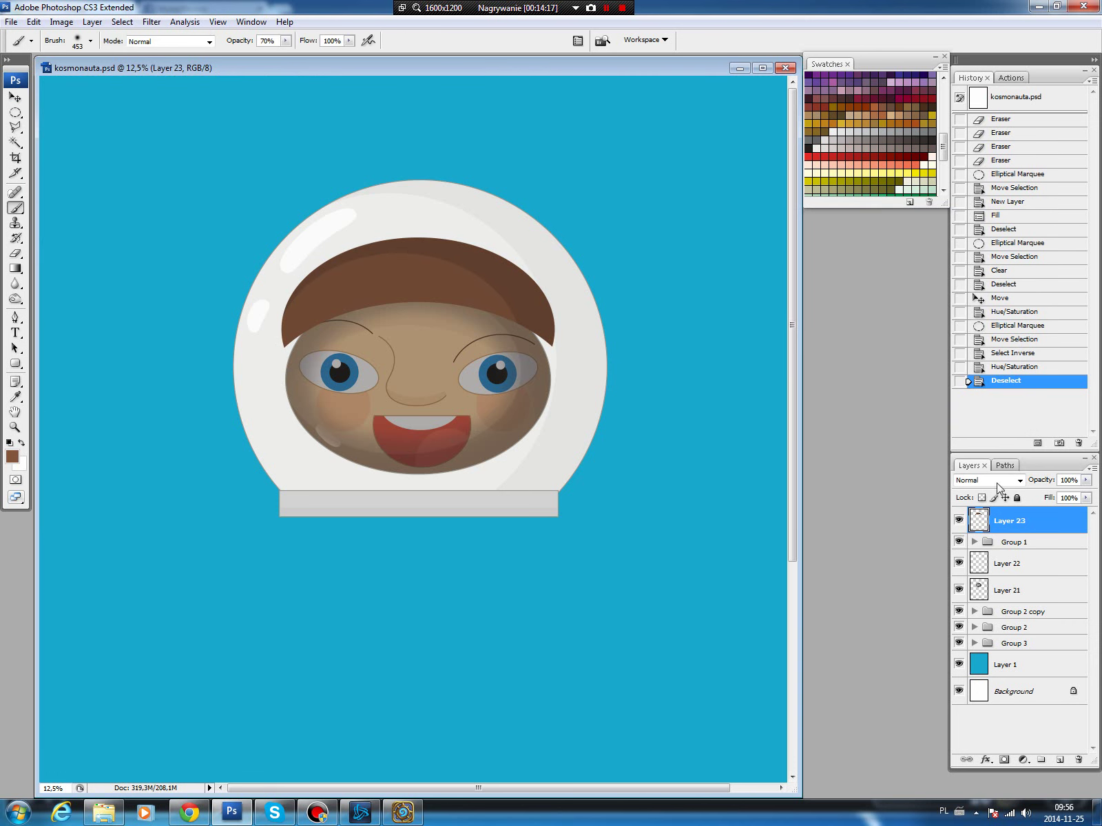
{"action": "left_click", "coordinate": [978, 520], "text": "ctrl"}
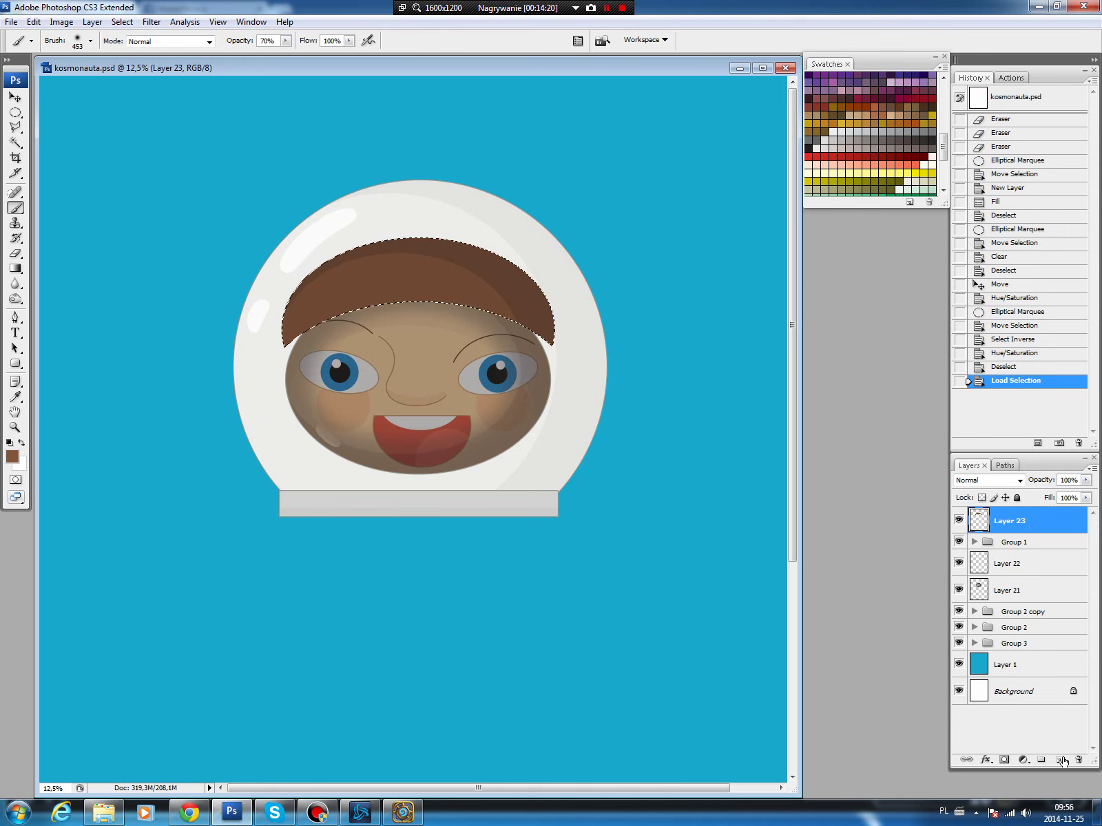
{"action": "left_click", "coordinate": [1055, 759]}
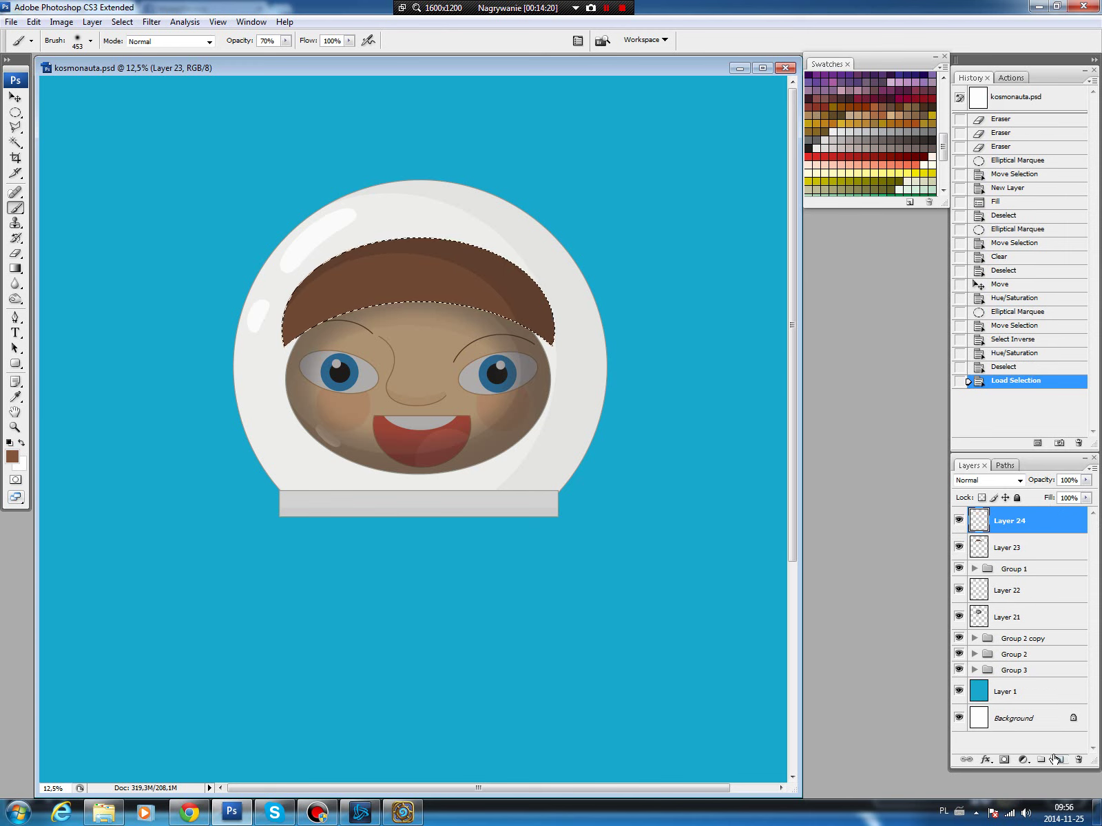
{"action": "left_click", "coordinate": [457, 491], "text": "alt"}
{"action": "left_click", "coordinate": [11, 456]}
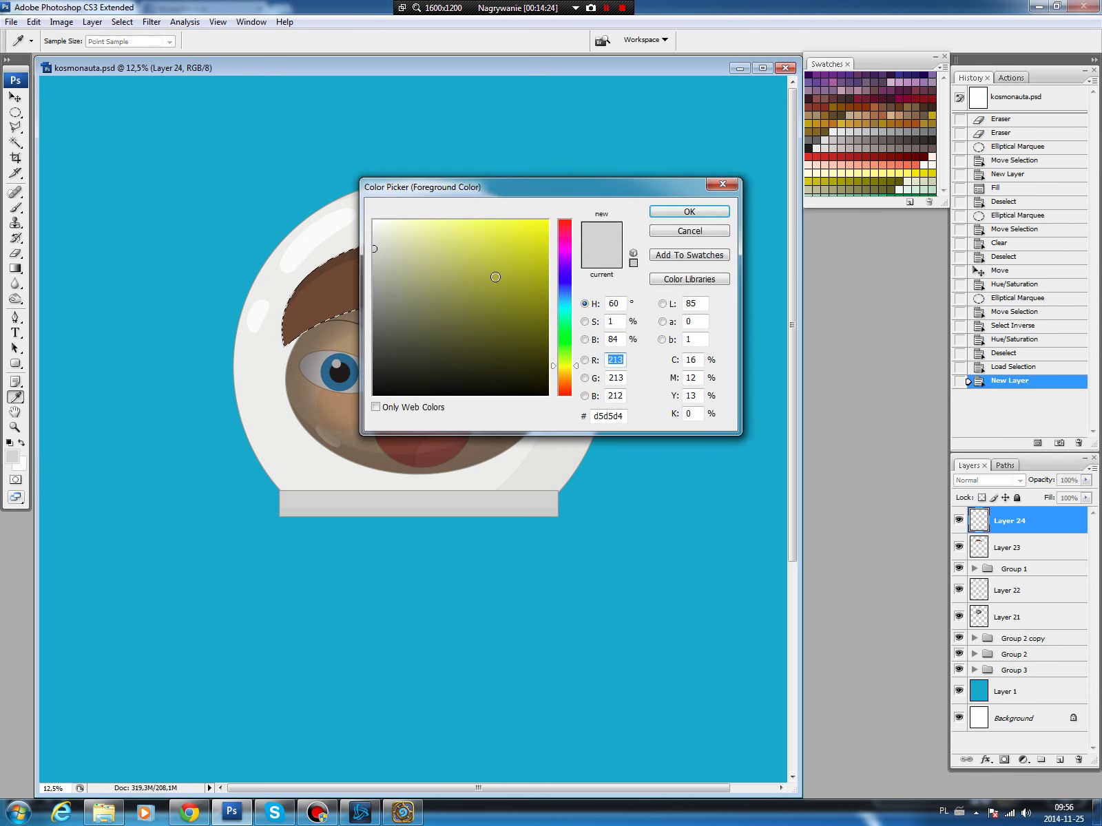
{"action": "left_click", "coordinate": [381, 334]}
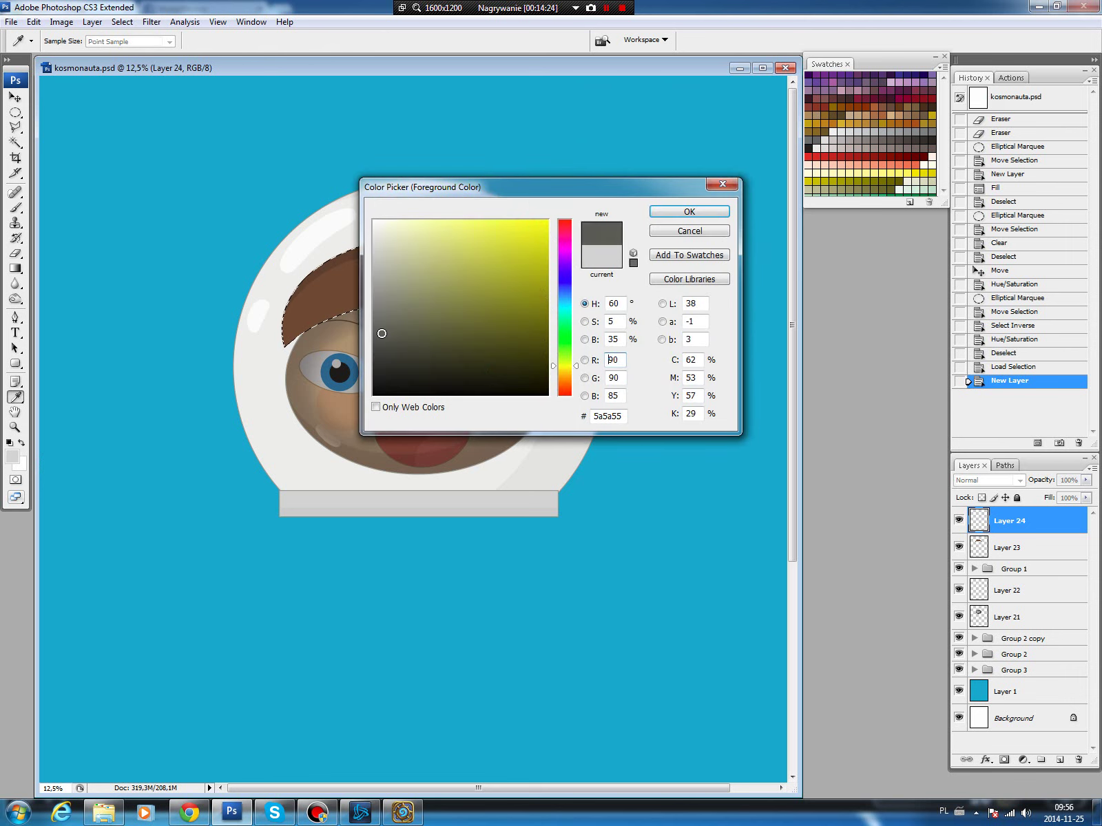
{"action": "left_click", "coordinate": [689, 211]}
{"action": "left_click", "coordinate": [33, 22]}
{"action": "left_click", "coordinate": [50, 232]}
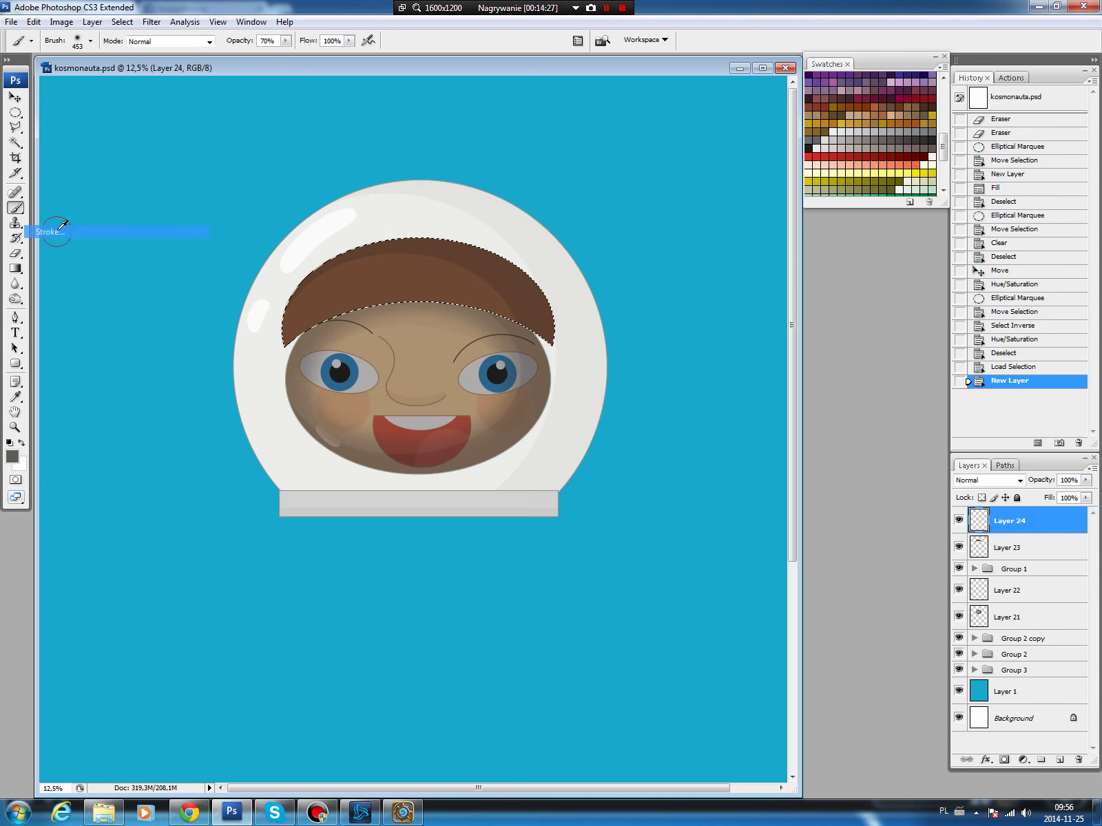
{"action": "left_click", "coordinate": [630, 222]}
{"action": "key", "text": "ctrl+d"}
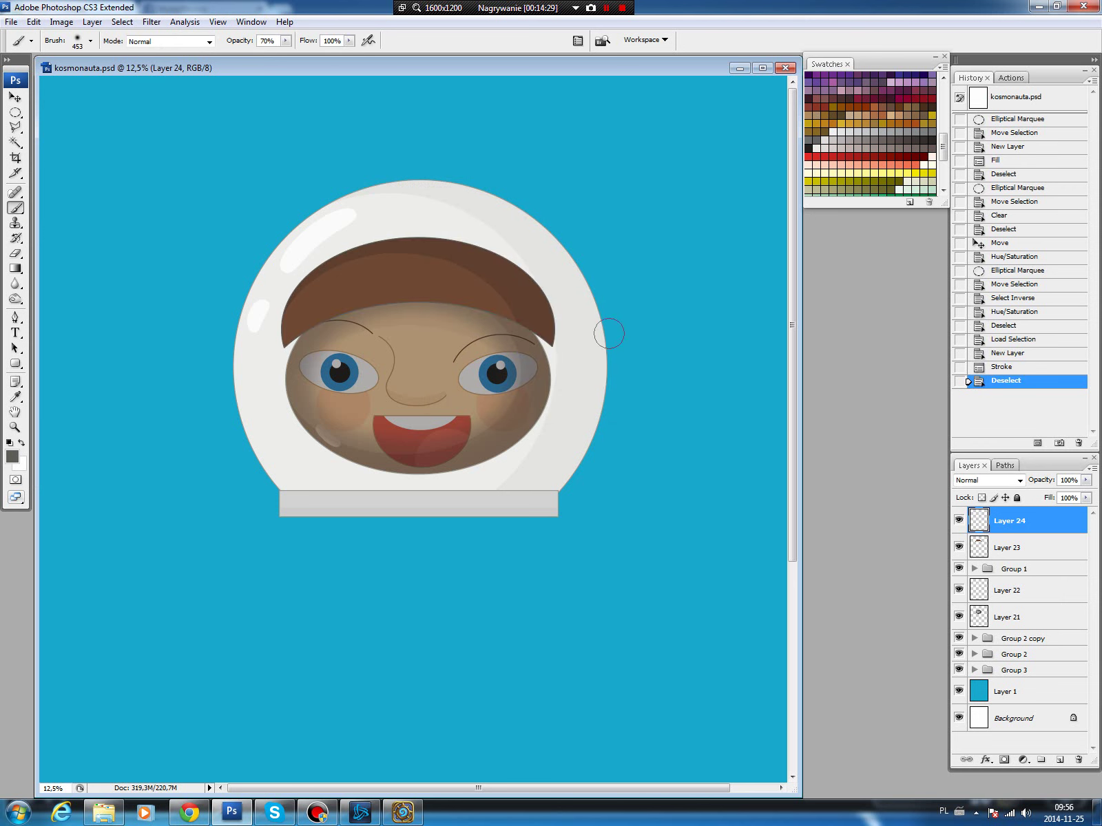
Set Layer 23 to 97% opacity and dull the hair with Saturation -62, Lightness -32.
{"action": "key", "text": "v"}
{"action": "left_click", "coordinate": [1019, 548]}
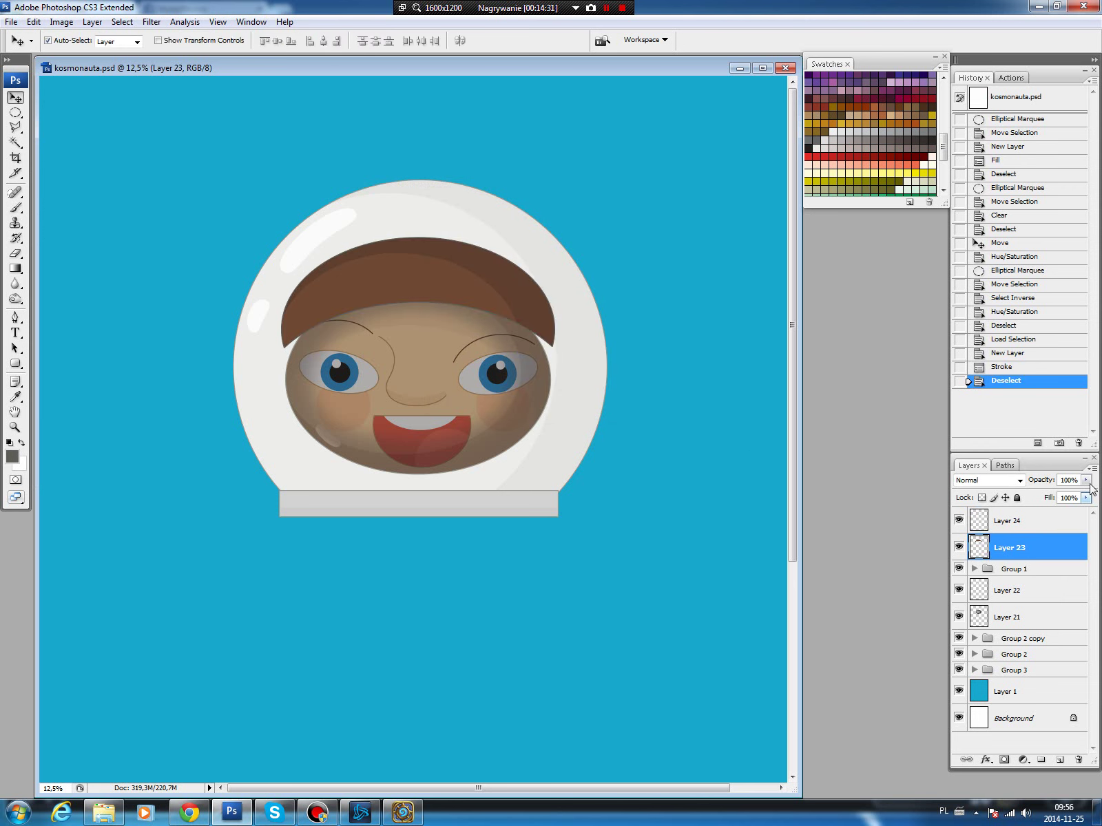
{"action": "left_click", "coordinate": [1086, 480]}
{"action": "mouse_move", "coordinate": [1084, 496]}
{"action": "left_mouse_down"}
{"action": "mouse_move", "coordinate": [1068, 495]}
{"action": "mouse_move", "coordinate": [1086, 496]}
{"action": "left_mouse_up"}
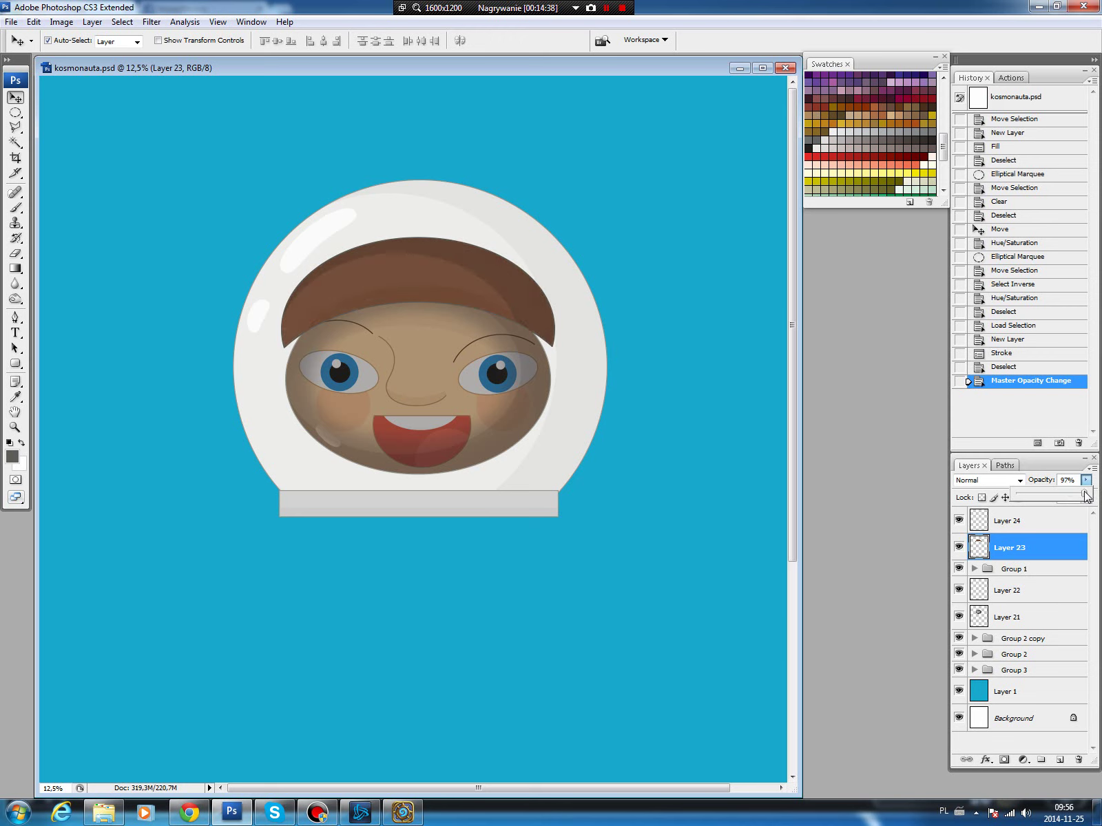
{"action": "left_click", "coordinate": [1051, 549]}
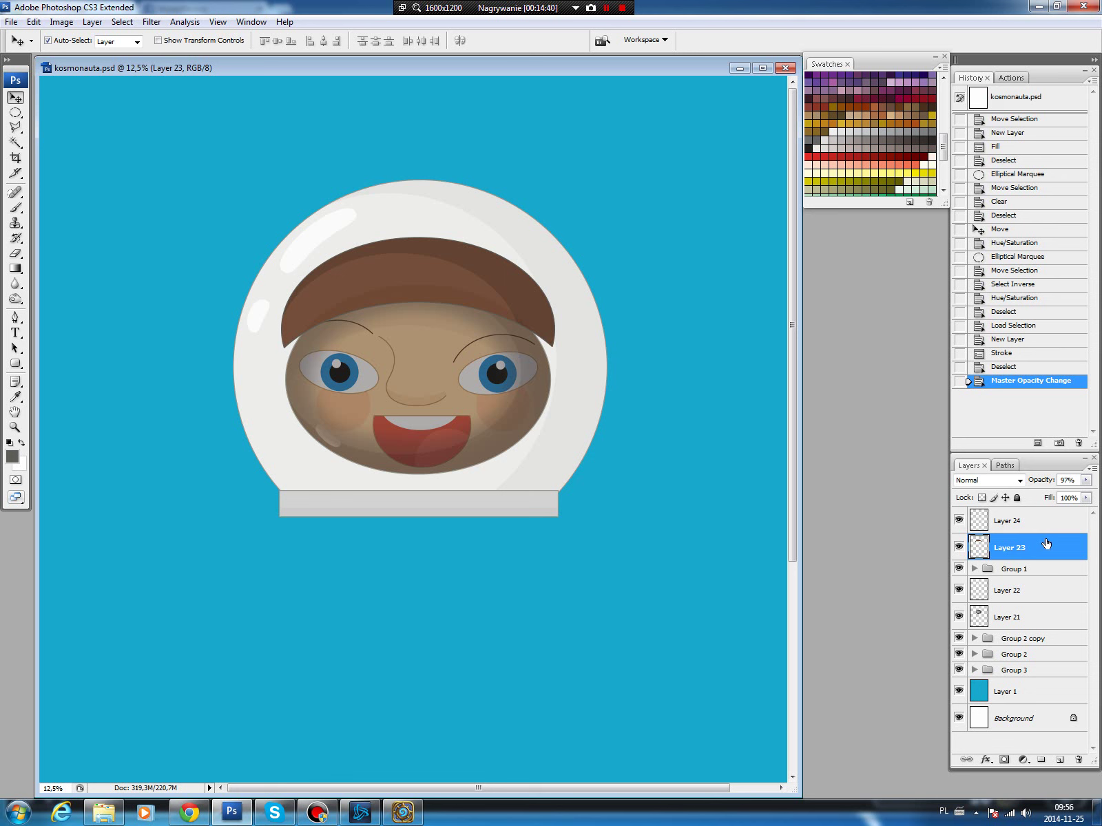
{"action": "key", "text": "ctrl+u"}
{"action": "left_click", "coordinate": [813, 317]}
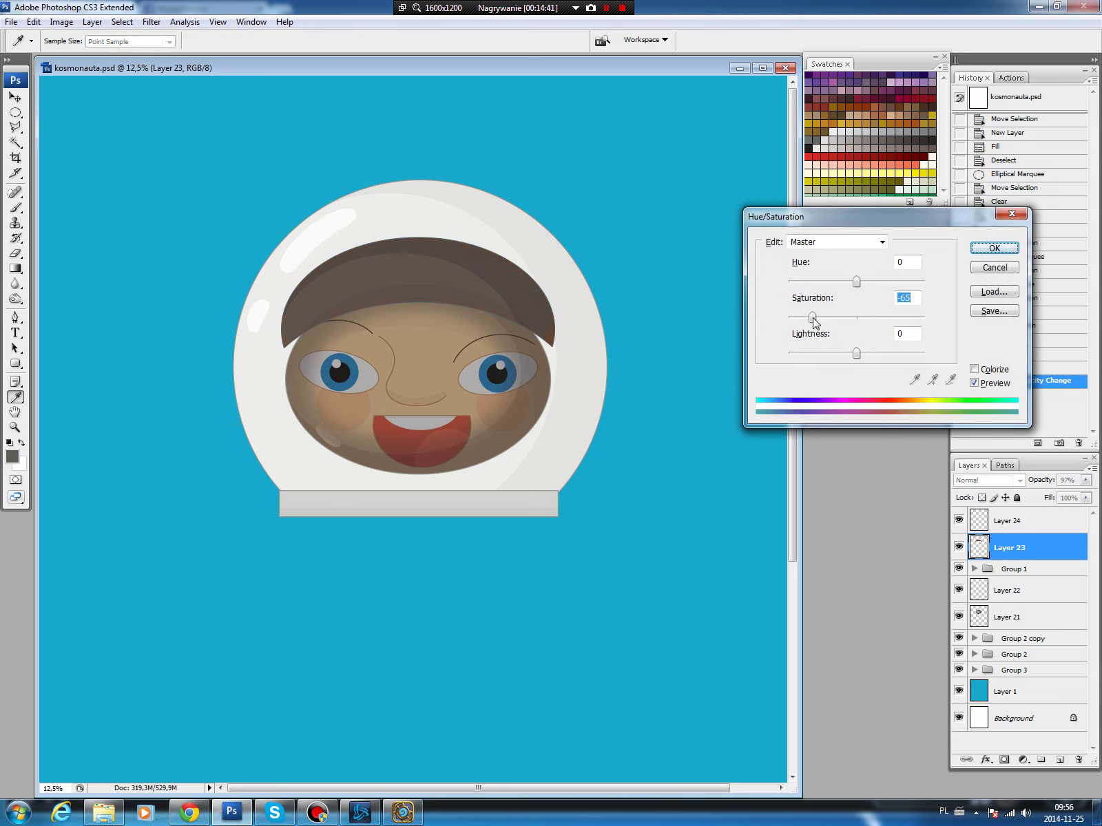
{"action": "left_click_drag", "start_coordinate": [813, 320], "coordinate": [835, 355]}
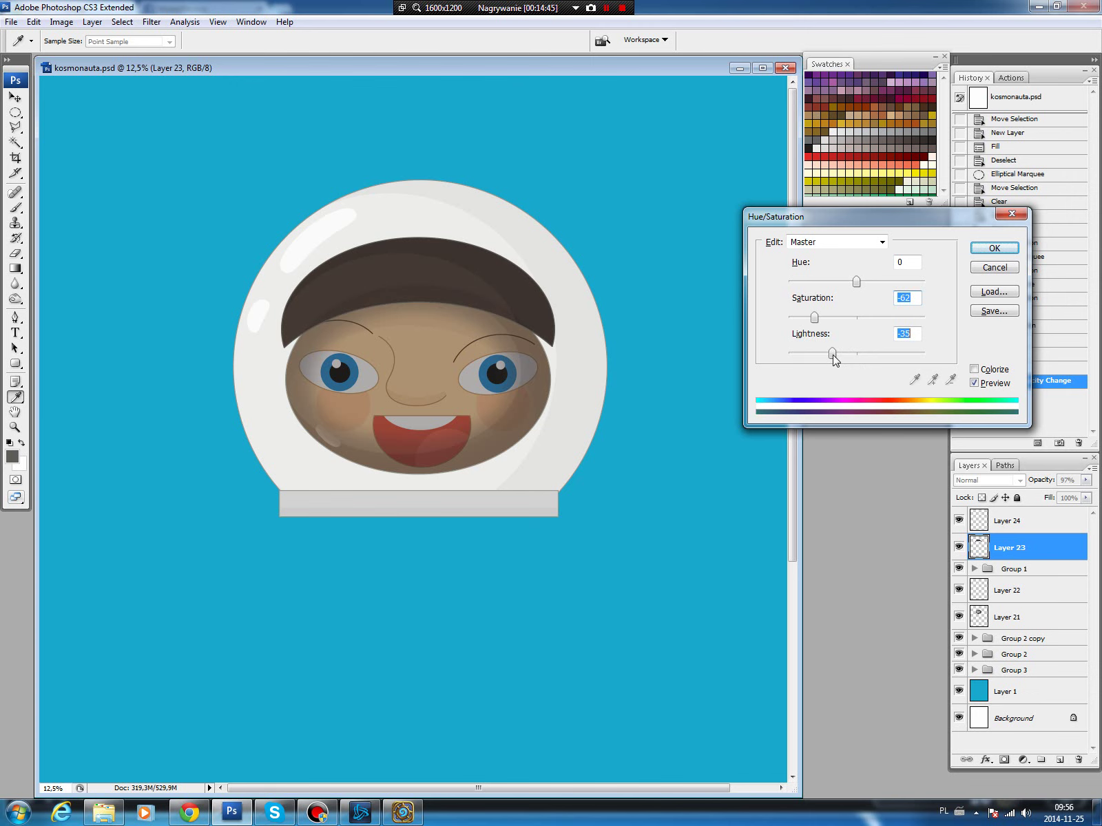
{"action": "key", "text": "Return"}
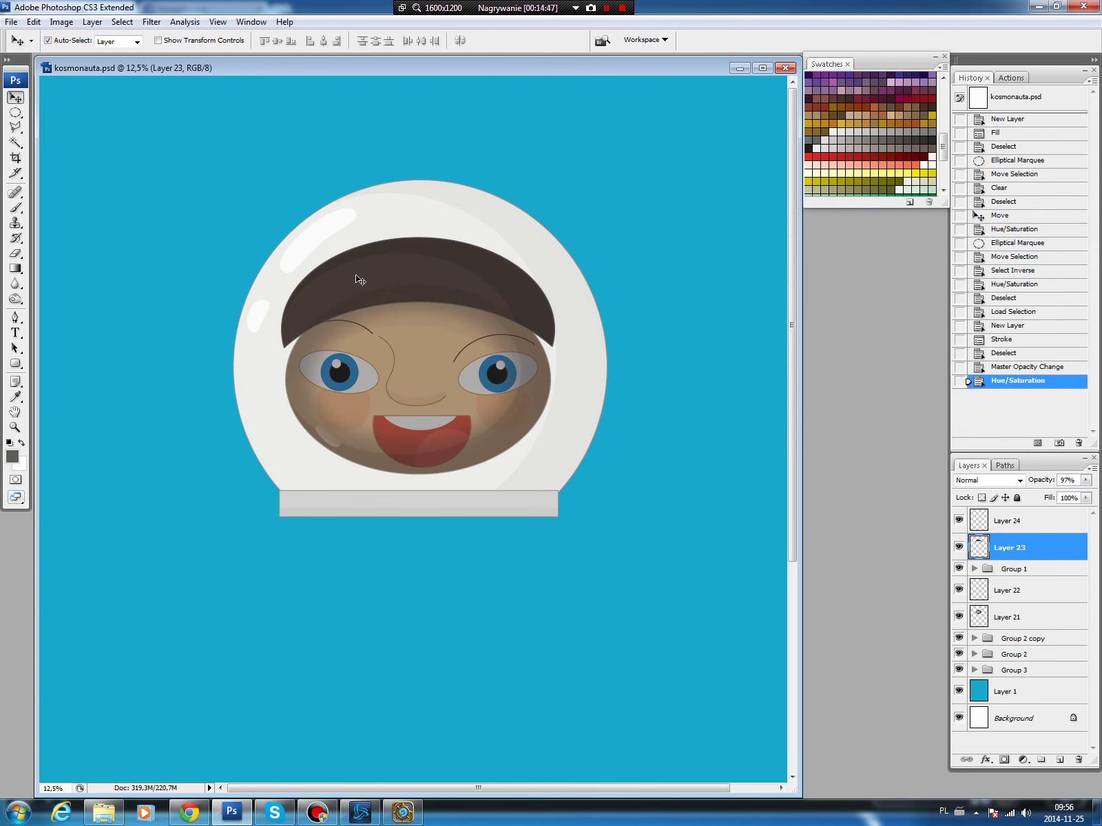
Draw a curved oval highlight path with the Pen tool on the hair's upper-left.
{"action": "key", "text": "z"}
{"action": "left_click", "coordinate": [380, 279]}
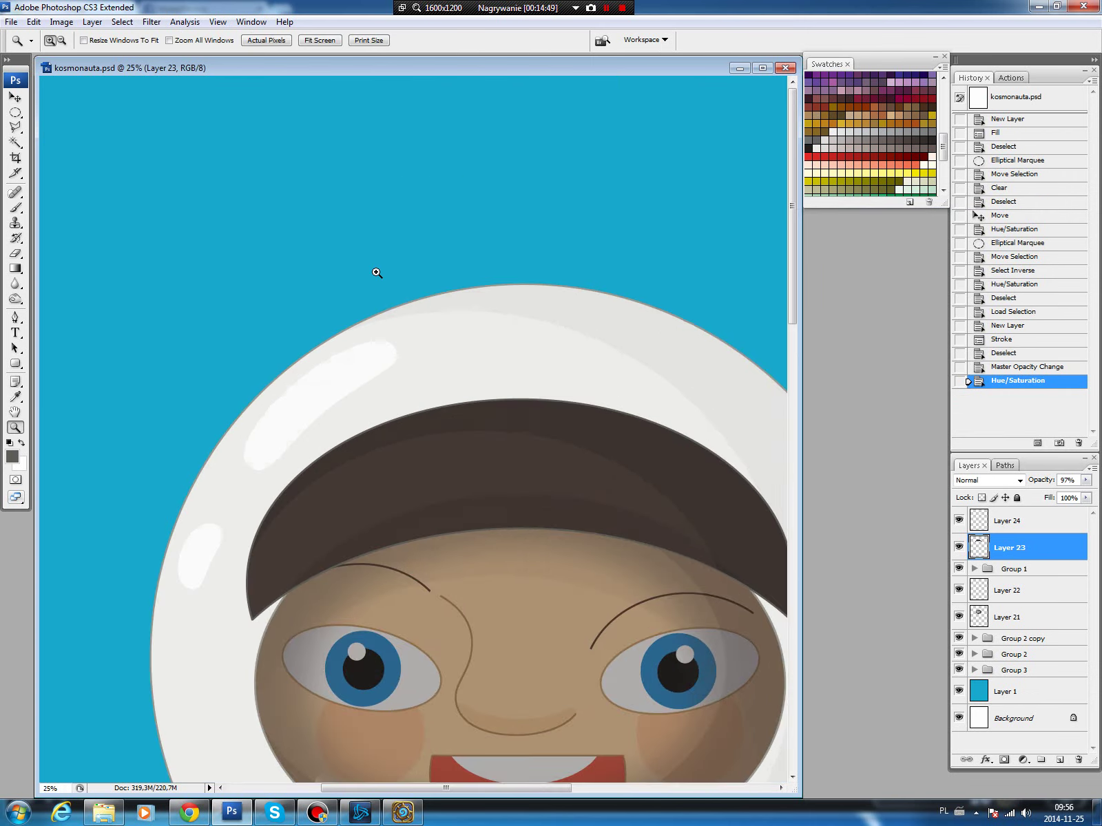
{"action": "key", "text": "p"}
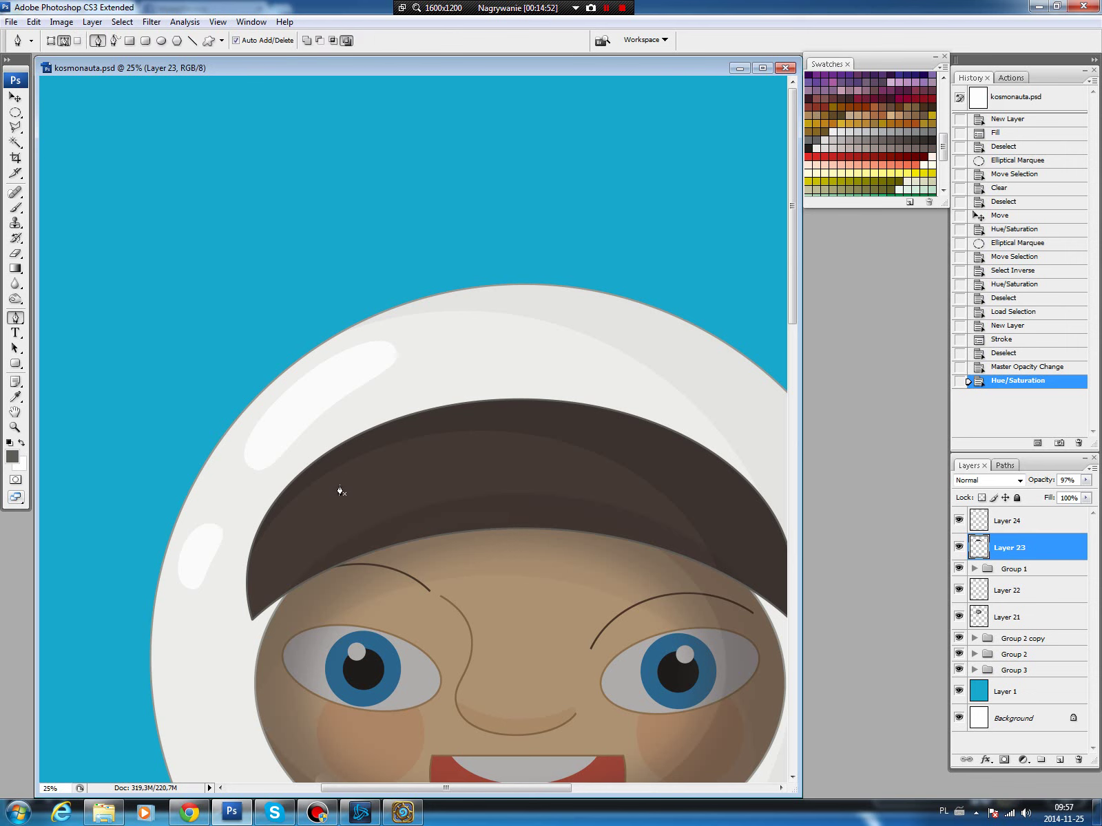
{"action": "left_click", "coordinate": [272, 554]}
{"action": "left_click", "coordinate": [340, 484]}
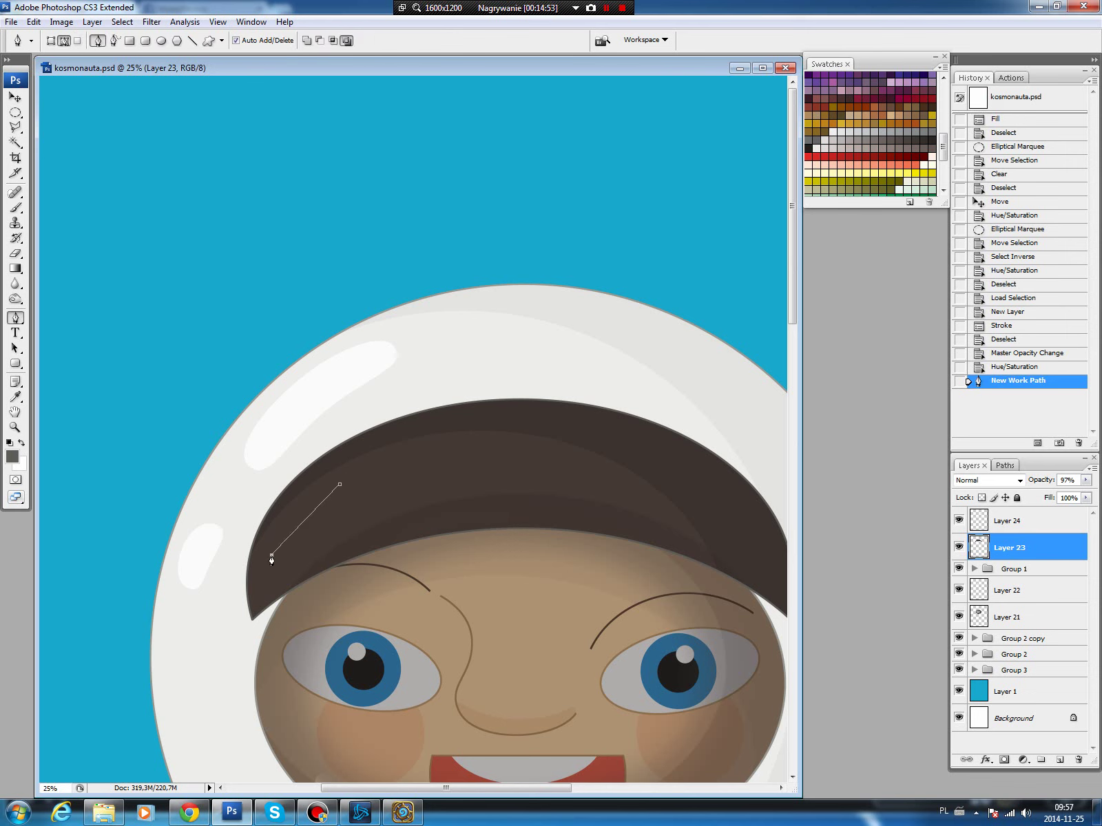
{"action": "left_click", "coordinate": [340, 488]}
{"action": "mouse_move", "coordinate": [340, 488]}
{"action": "left_mouse_down"}
{"action": "mouse_move", "coordinate": [362, 477]}
{"action": "mouse_move", "coordinate": [390, 494]}
{"action": "left_mouse_up"}
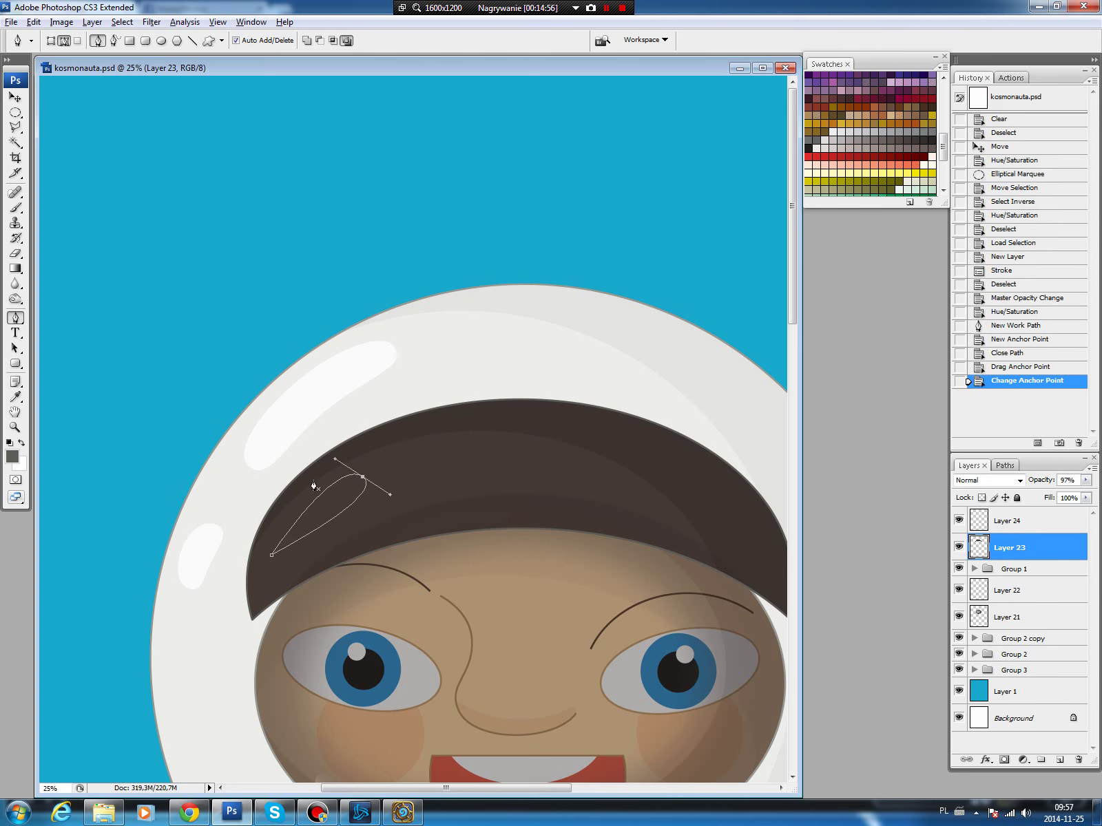
{"action": "left_click_drag", "start_coordinate": [272, 554], "coordinate": [249, 528]}
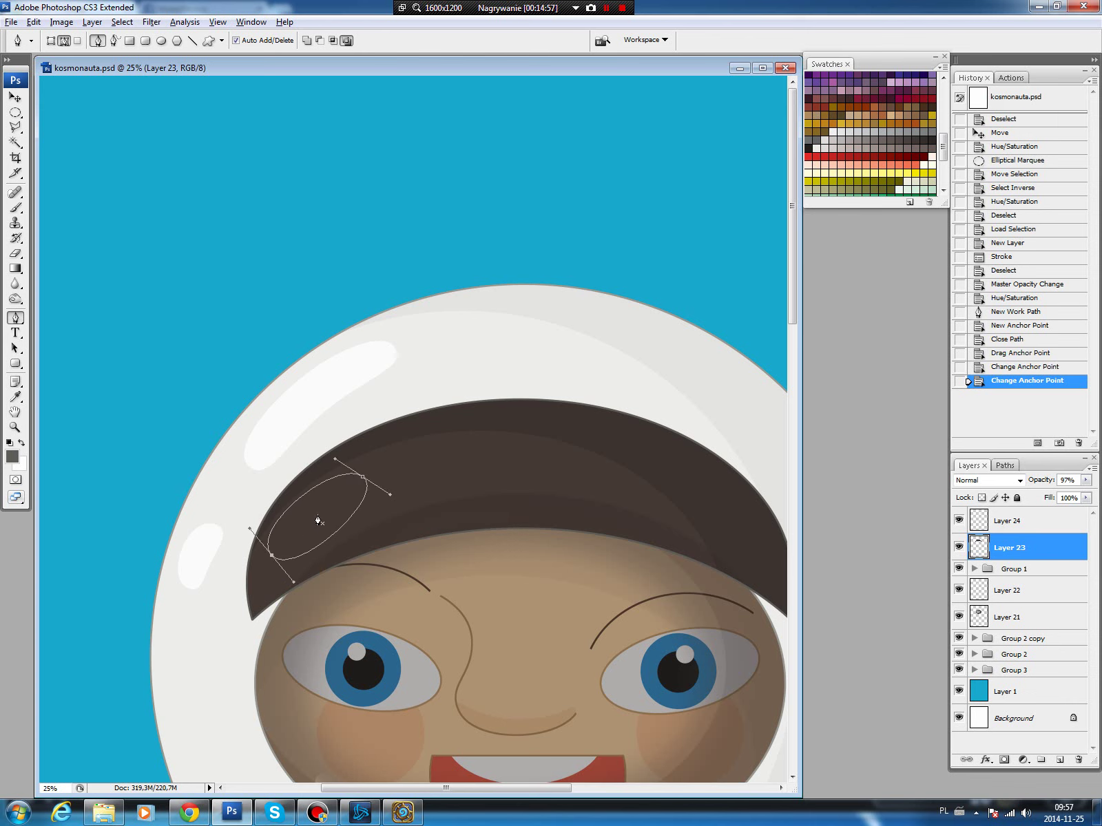
{"action": "left_click_drag", "start_coordinate": [336, 460], "coordinate": [335, 452]}
{"action": "left_click_drag", "start_coordinate": [391, 494], "coordinate": [393, 504]}
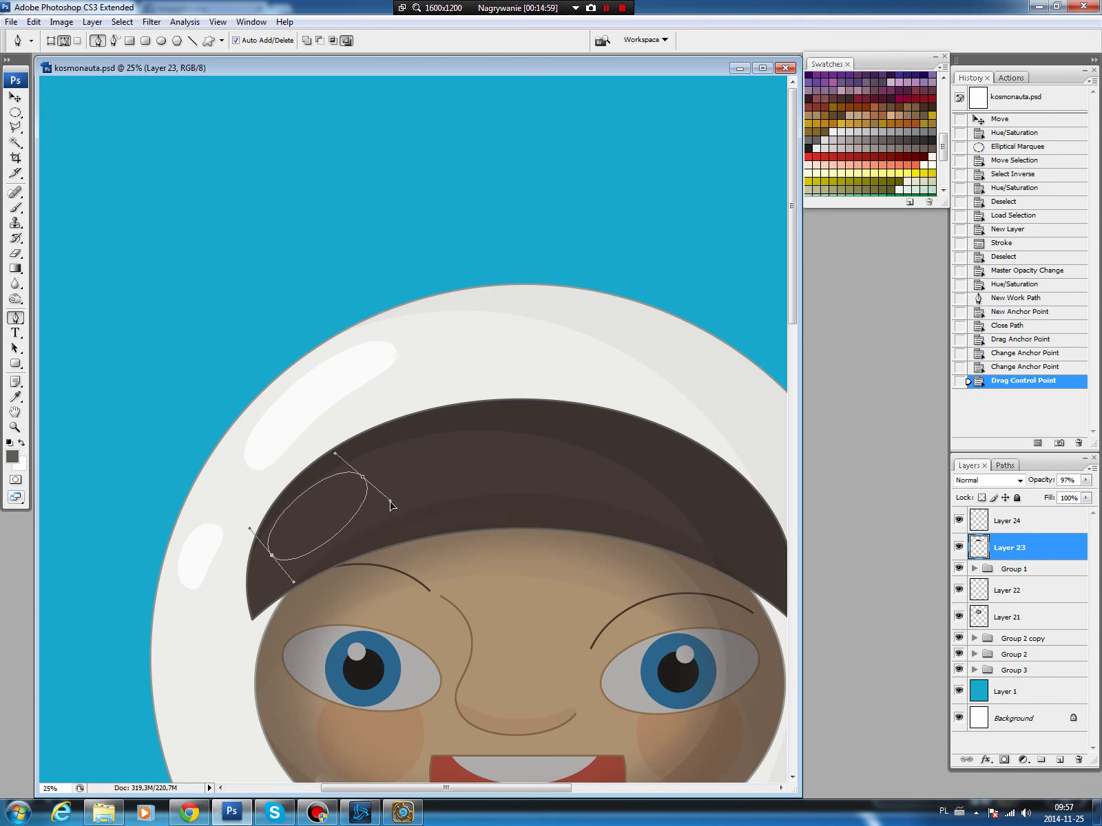
{"action": "left_click", "coordinate": [330, 547]}
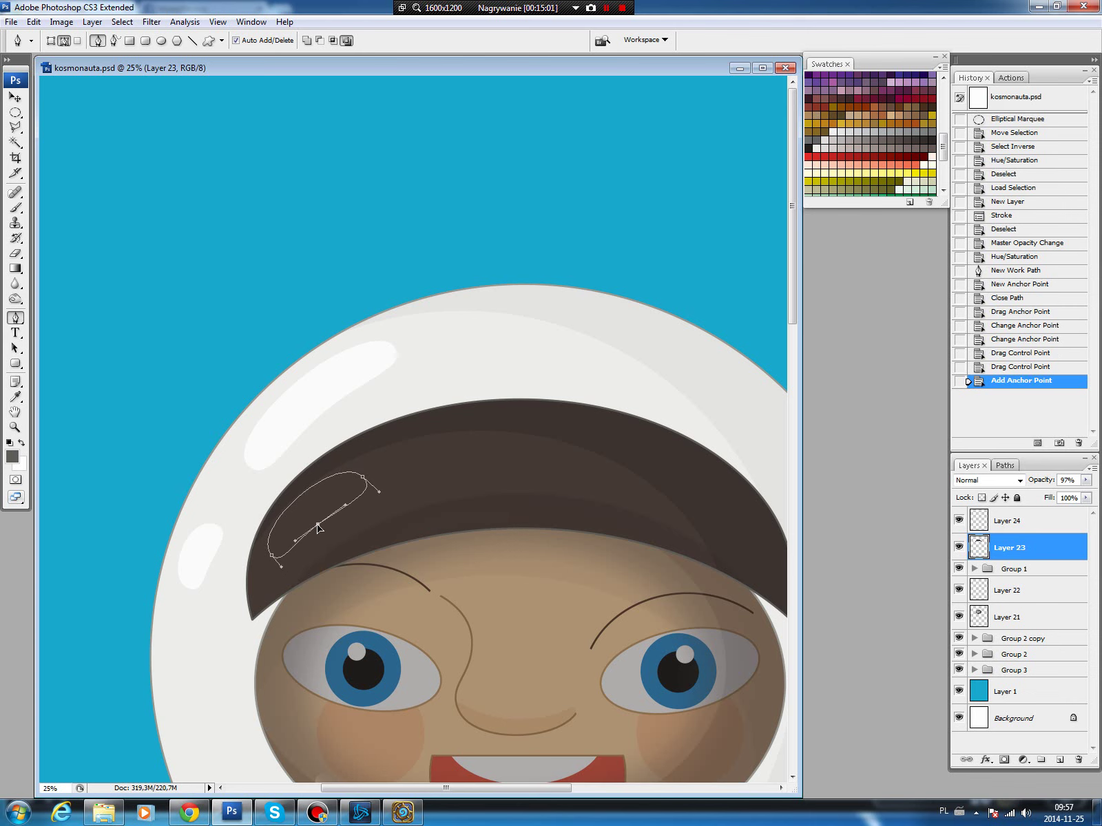
{"action": "mouse_move", "coordinate": [330, 547]}
{"action": "left_mouse_down"}
{"action": "mouse_move", "coordinate": [346, 494]}
{"action": "mouse_move", "coordinate": [372, 494]}
{"action": "left_mouse_up"}
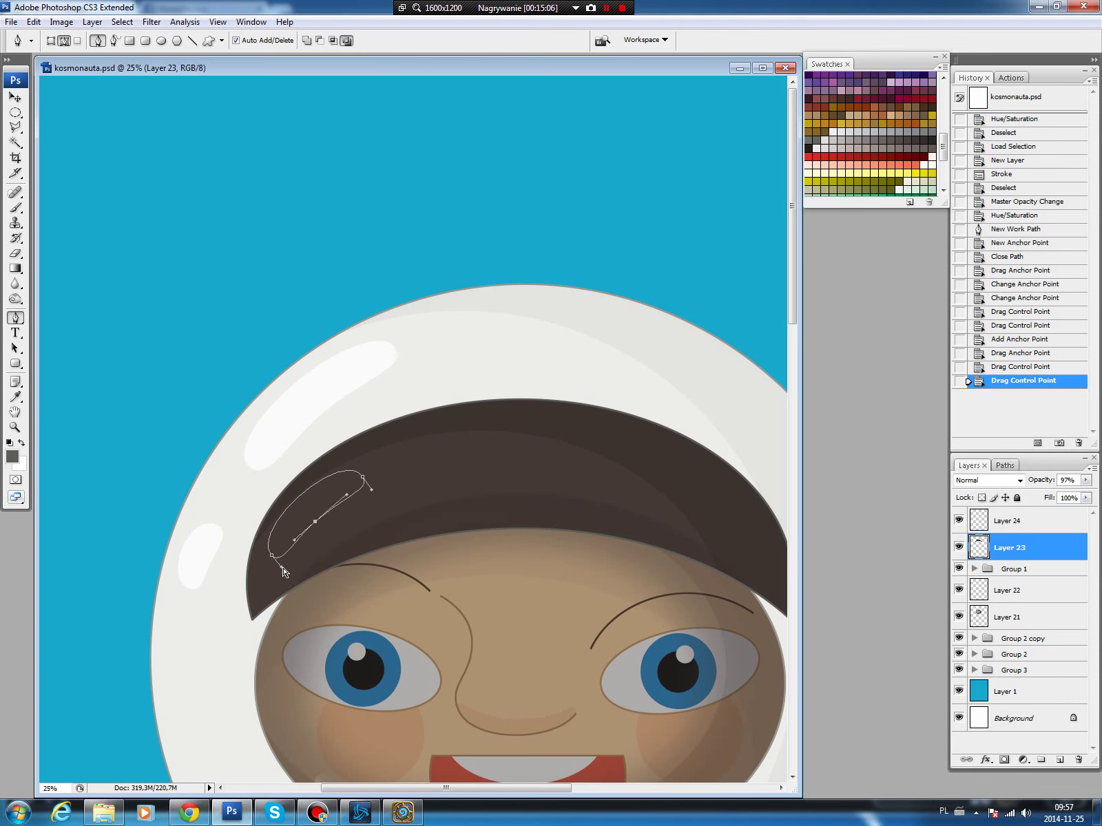
{"action": "left_click_drag", "start_coordinate": [283, 571], "coordinate": [350, 487]}
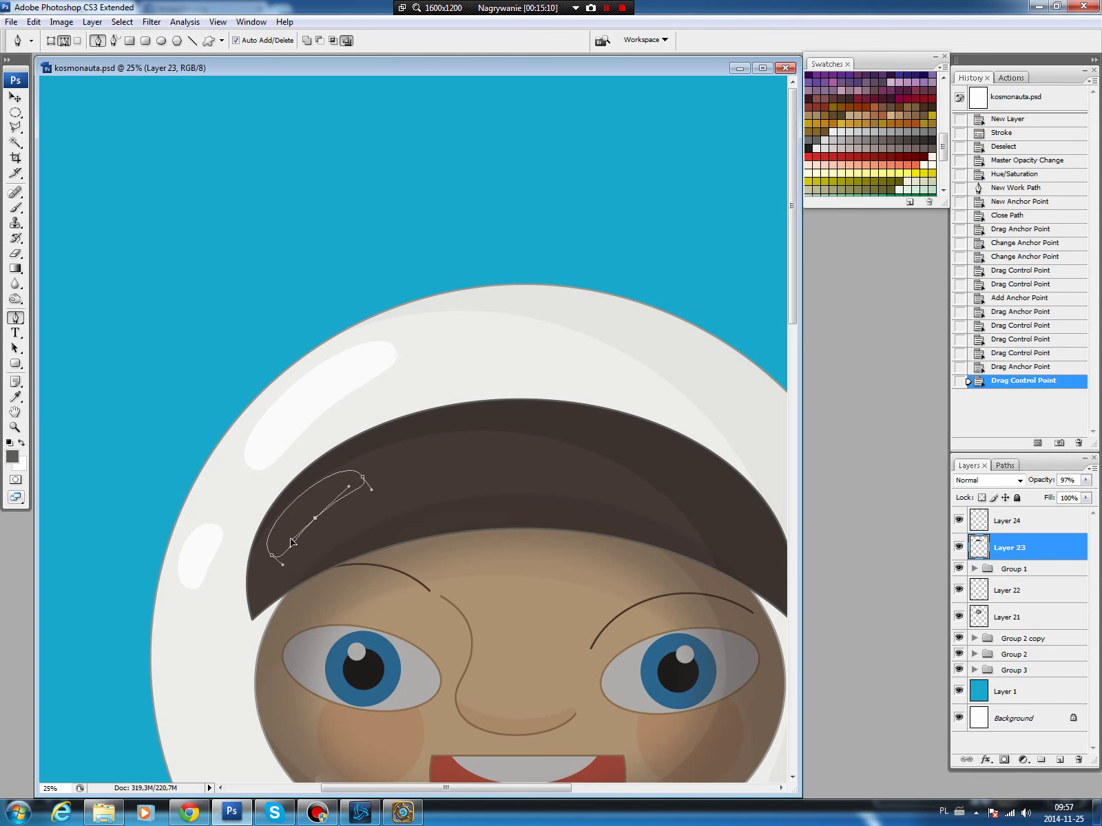
{"action": "left_click_drag", "start_coordinate": [292, 543], "coordinate": [291, 541]}
Fill the path with white on a new layer at 30% opacity in Overlay mode.
{"action": "left_click", "coordinate": [998, 465]}
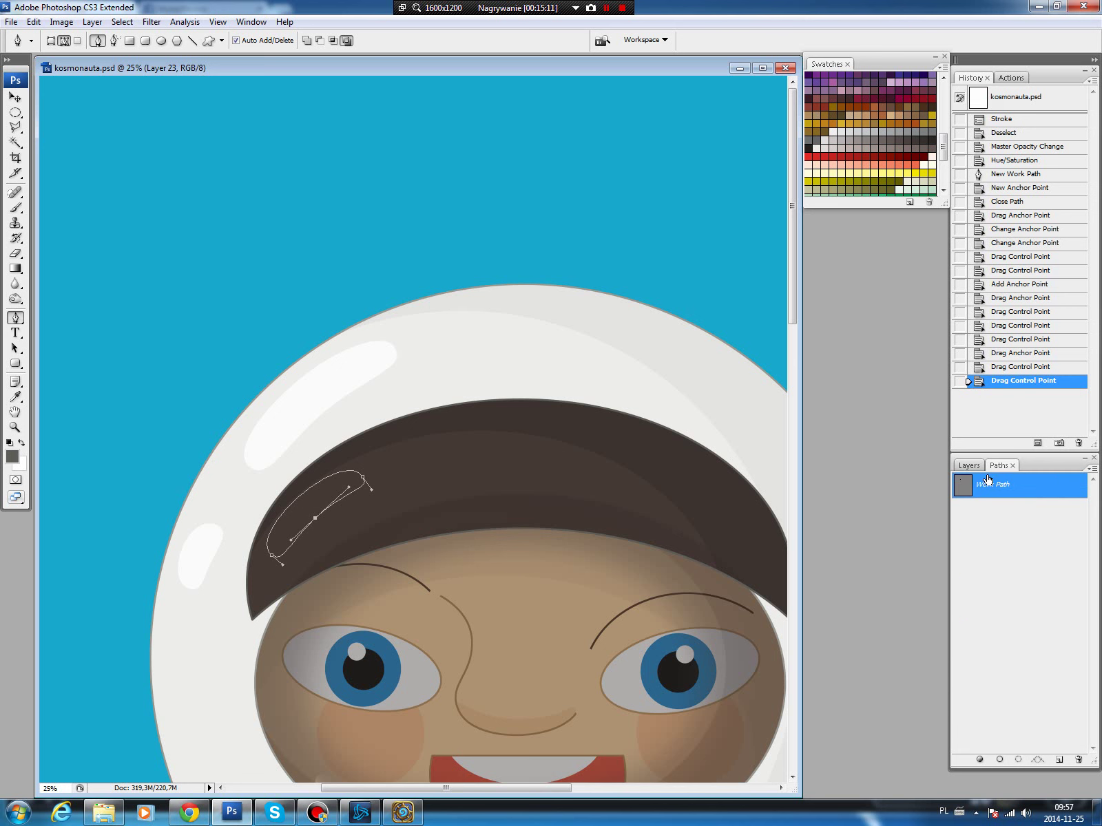
{"action": "left_click", "coordinate": [963, 488], "text": "ctrl"}
{"action": "left_click", "coordinate": [969, 465]}
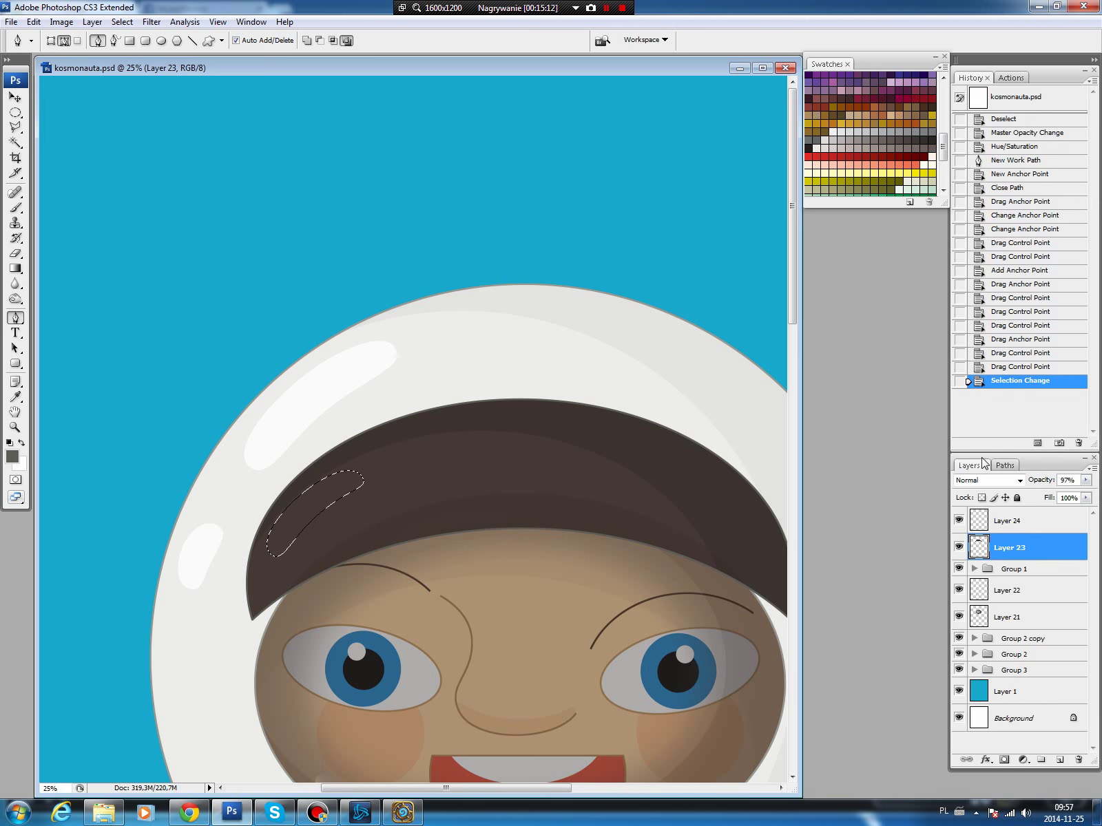
{"action": "left_click", "coordinate": [1059, 759]}
{"action": "key", "text": "b"}
{"action": "key", "text": "x"}
{"action": "key", "text": "alt+BackSpace"}
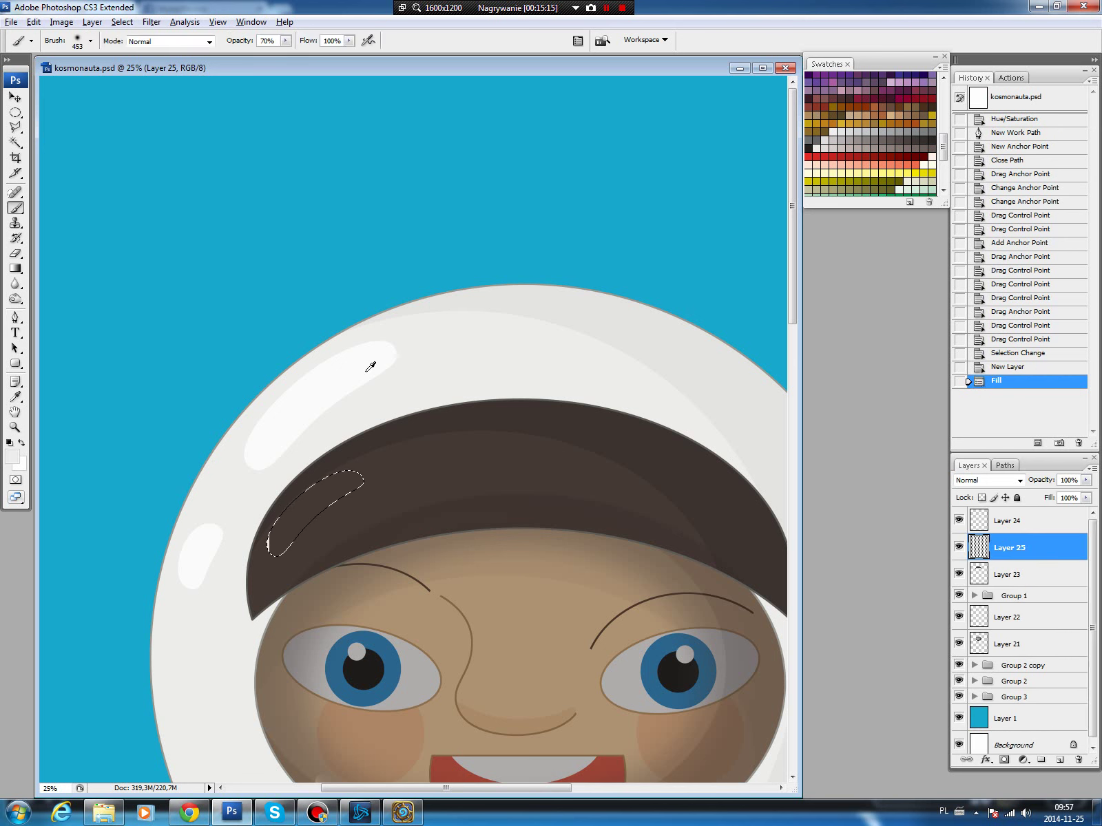
{"action": "key", "text": "ctrl+d"}
{"action": "left_click", "coordinate": [1086, 480]}
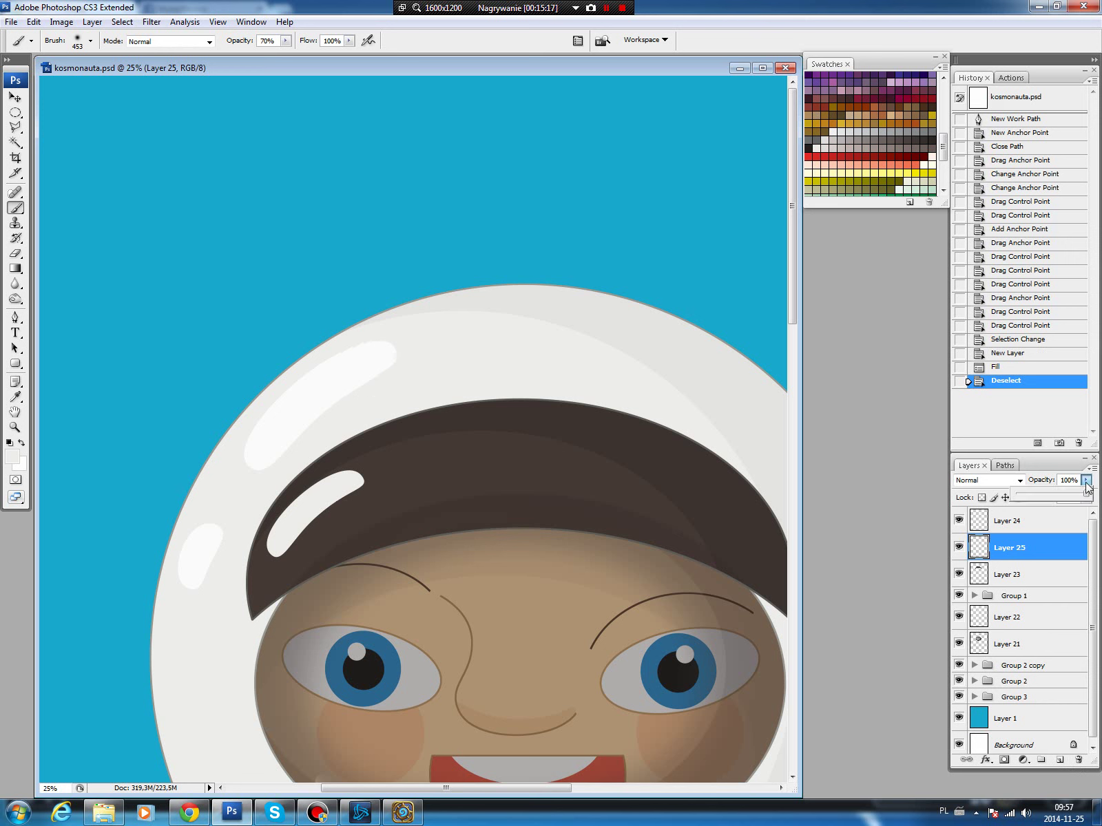
{"action": "left_click_drag", "start_coordinate": [1089, 497], "coordinate": [1036, 496]}
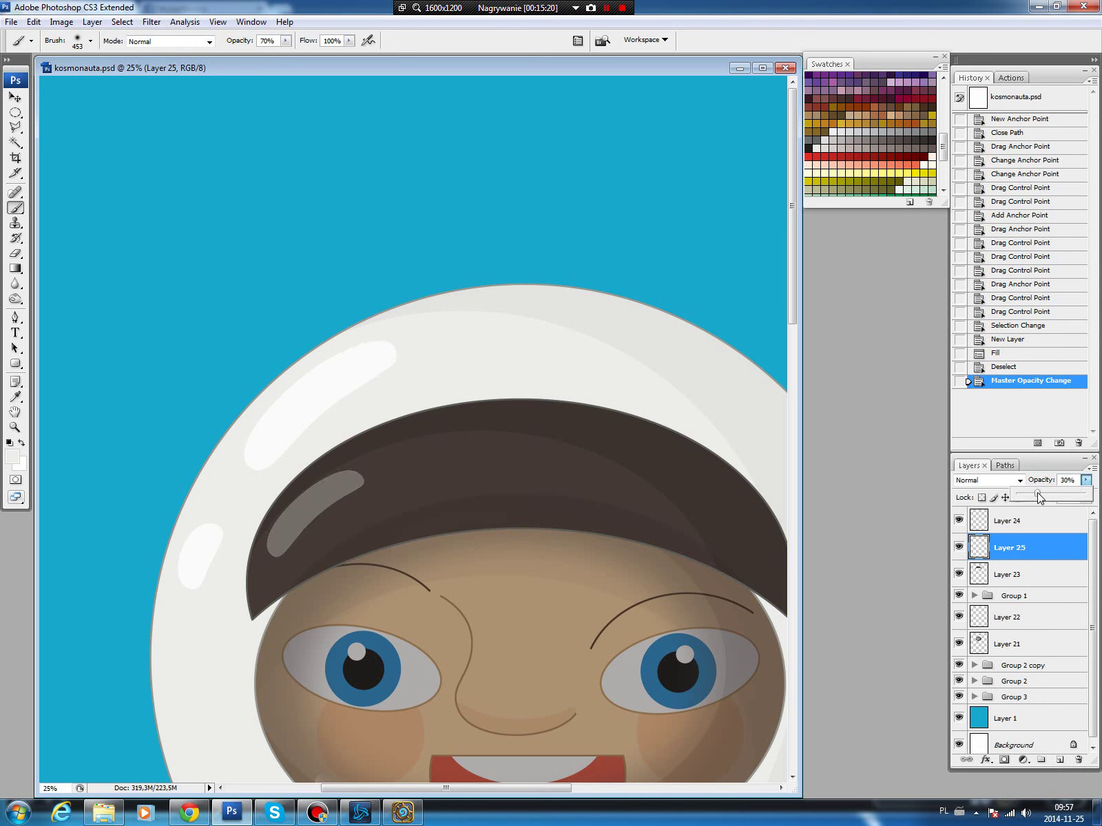
{"action": "left_click", "coordinate": [983, 484]}
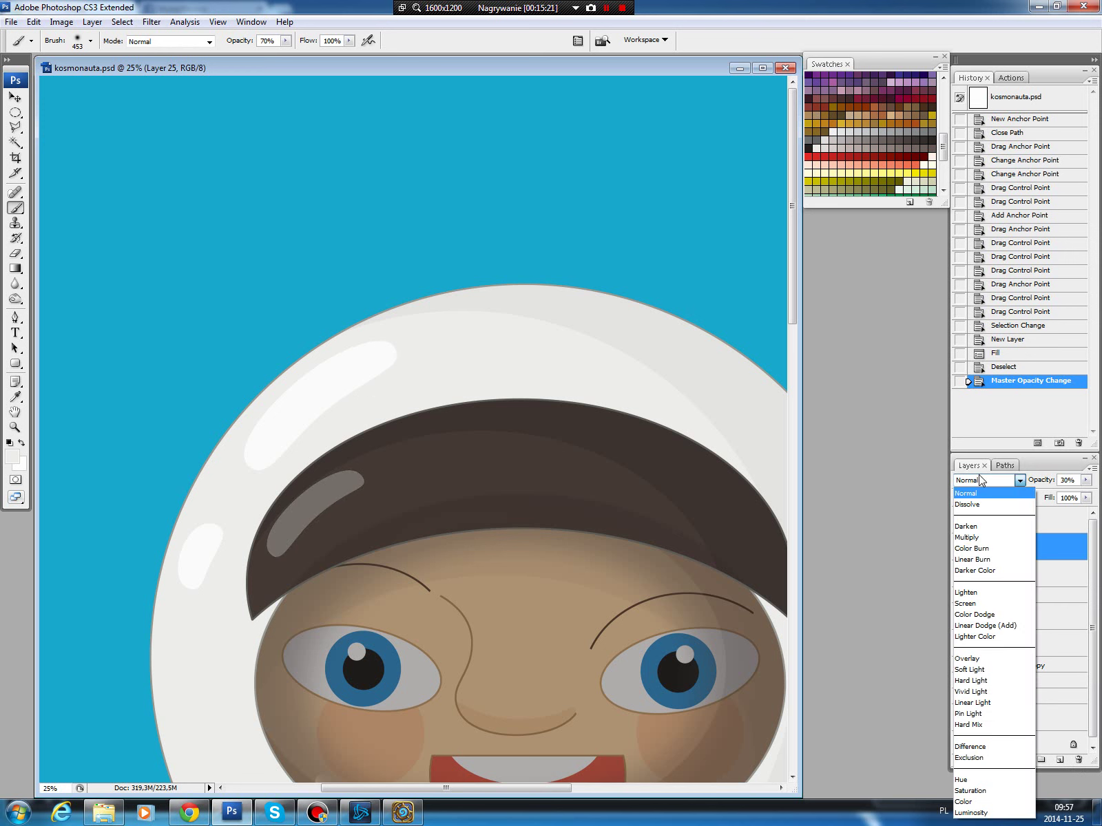
{"action": "left_click", "coordinate": [960, 659]}
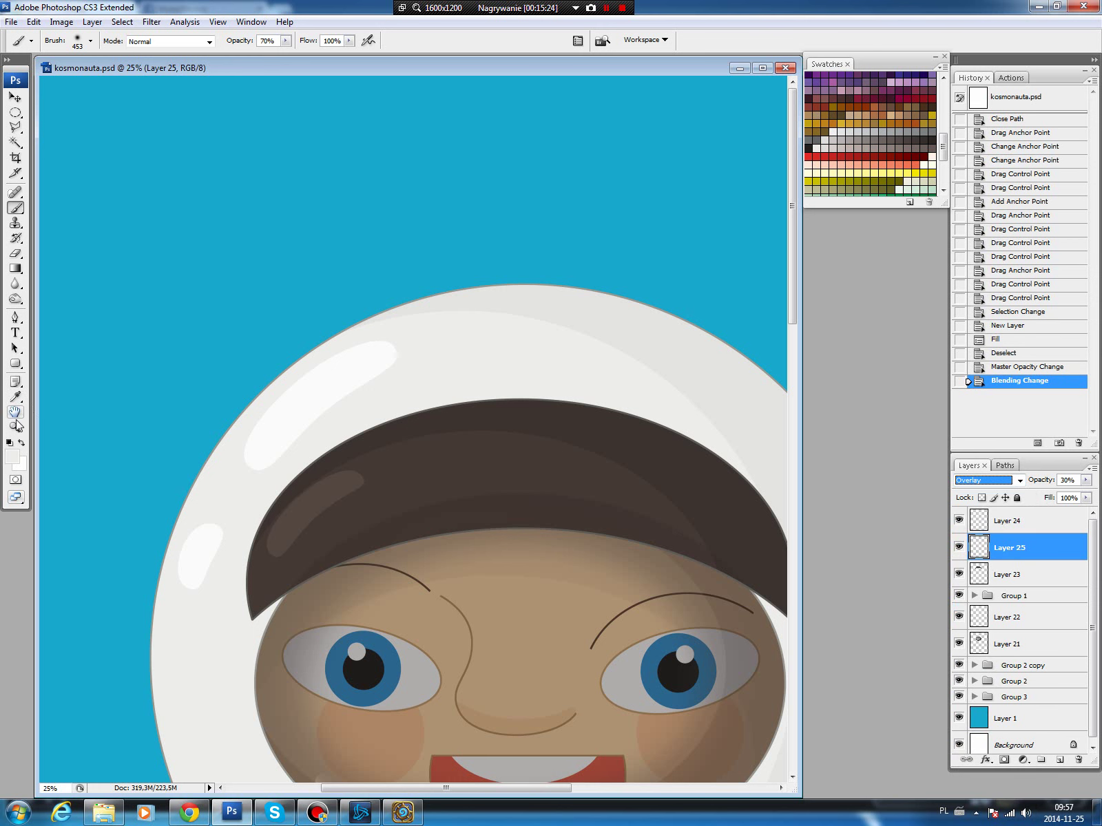
Nudge the highlight into place and add a new Layer 26 above Layer 24.
{"action": "left_click", "coordinate": [15, 427]}
{"action": "left_click", "coordinate": [428, 514], "text": "alt"}
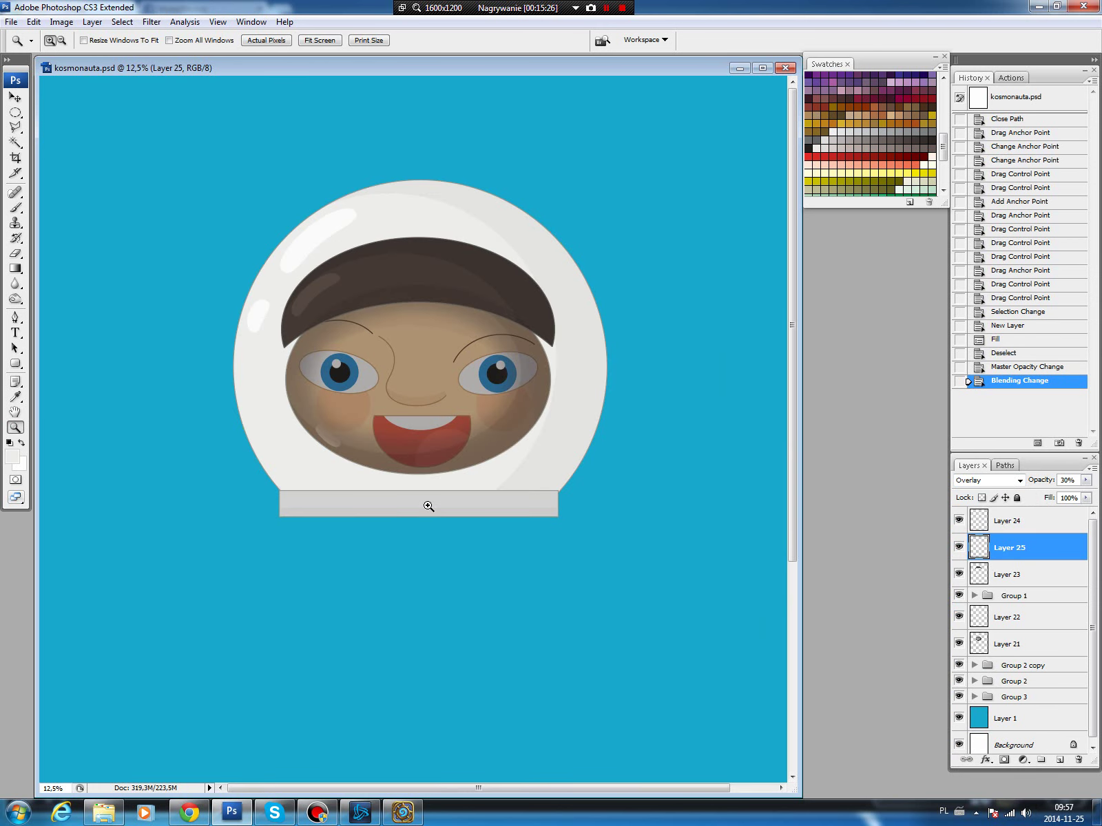
{"action": "key", "text": "v"}
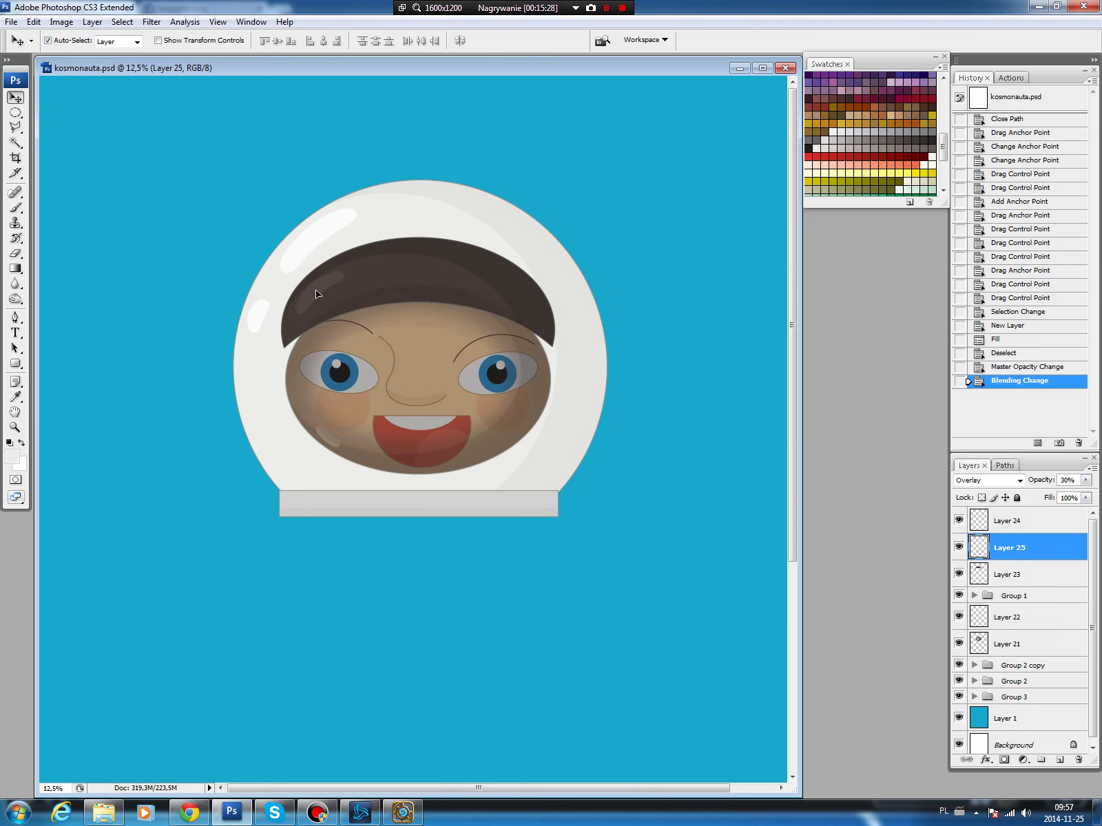
{"action": "left_click_drag", "start_coordinate": [316, 294], "coordinate": [318, 296]}
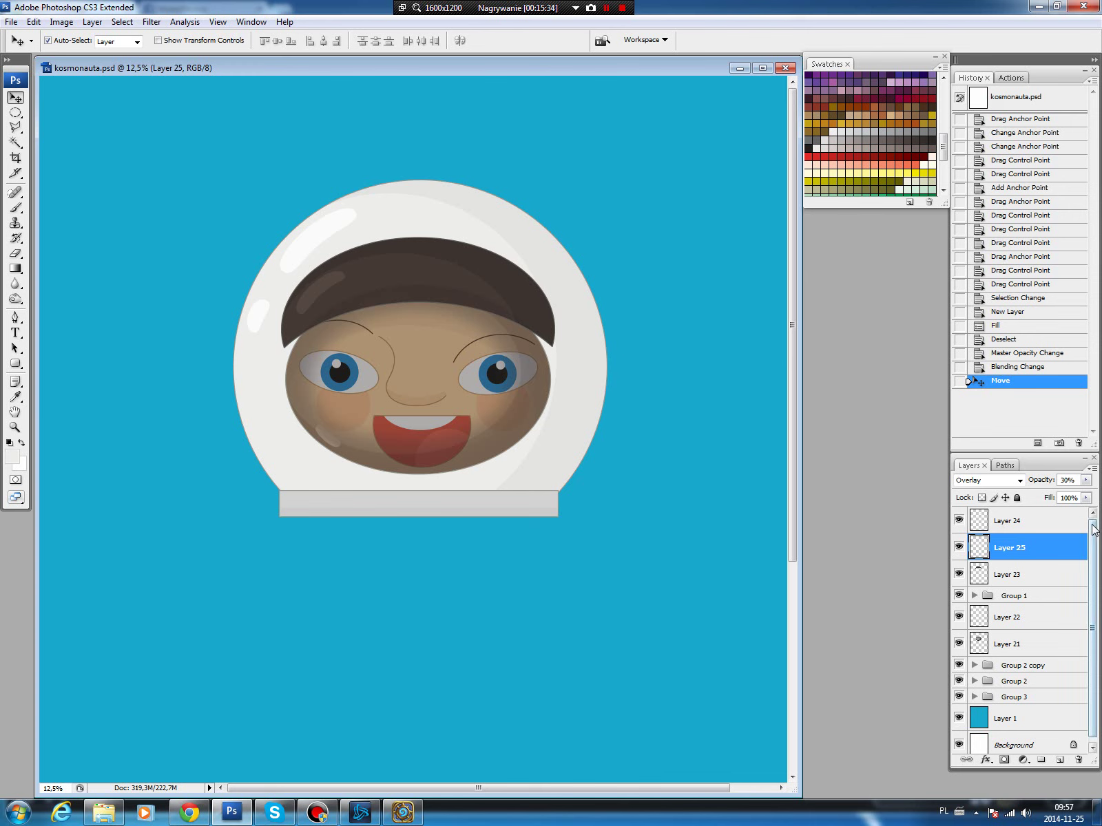
{"action": "left_click", "coordinate": [1027, 514]}
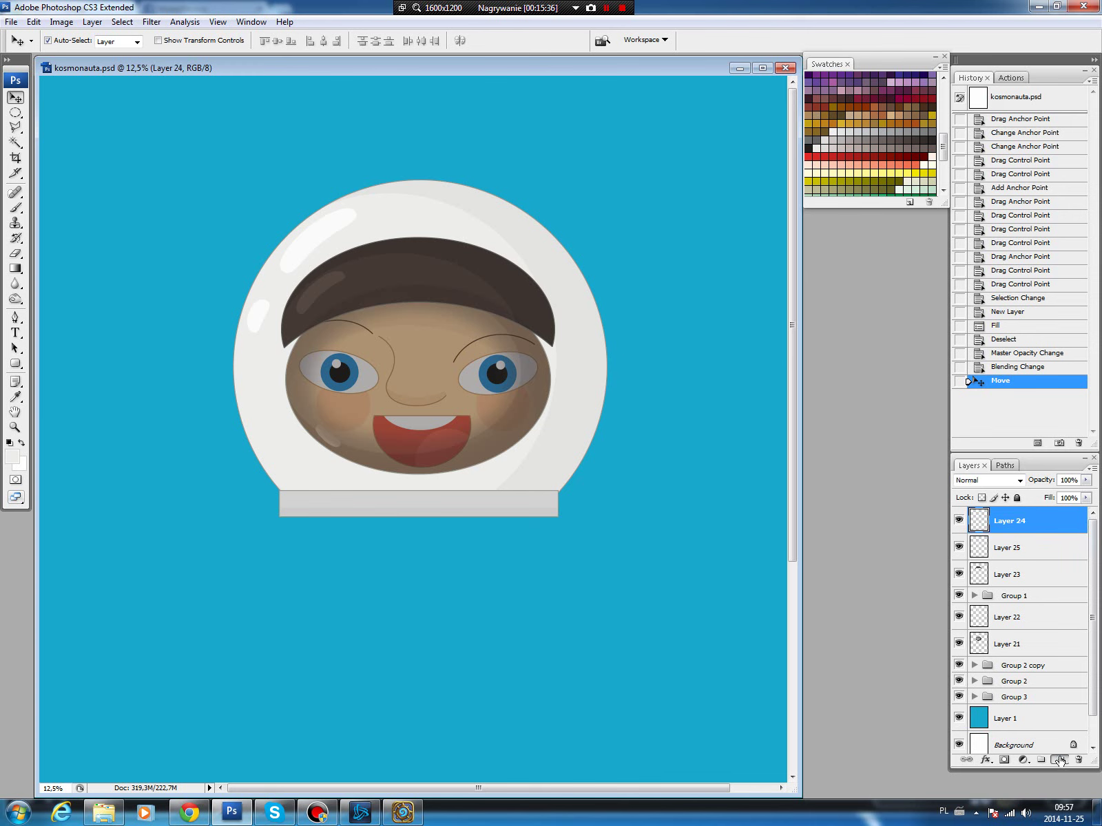
{"action": "left_click", "coordinate": [1061, 758]}
{"action": "key", "text": "m"}
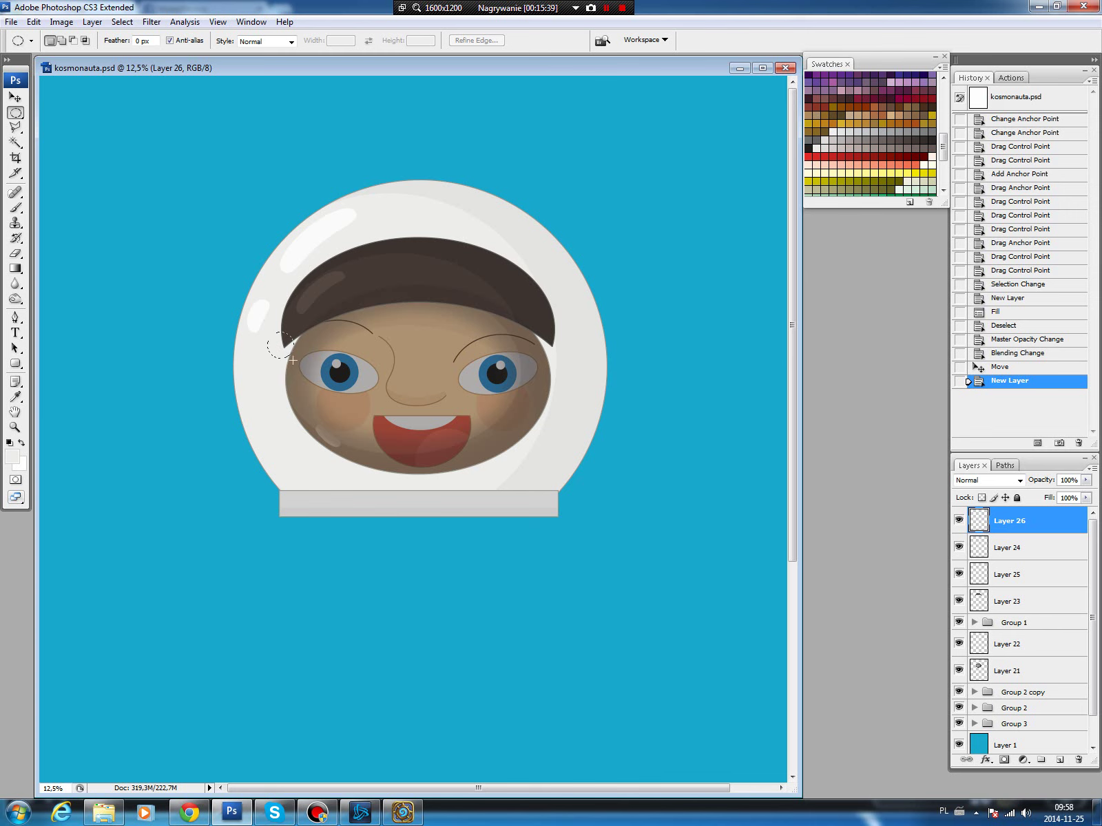
Fill a small circle on the helmet's left side with light grey.
{"action": "left_click_drag", "start_coordinate": [292, 359], "coordinate": [292, 358]}
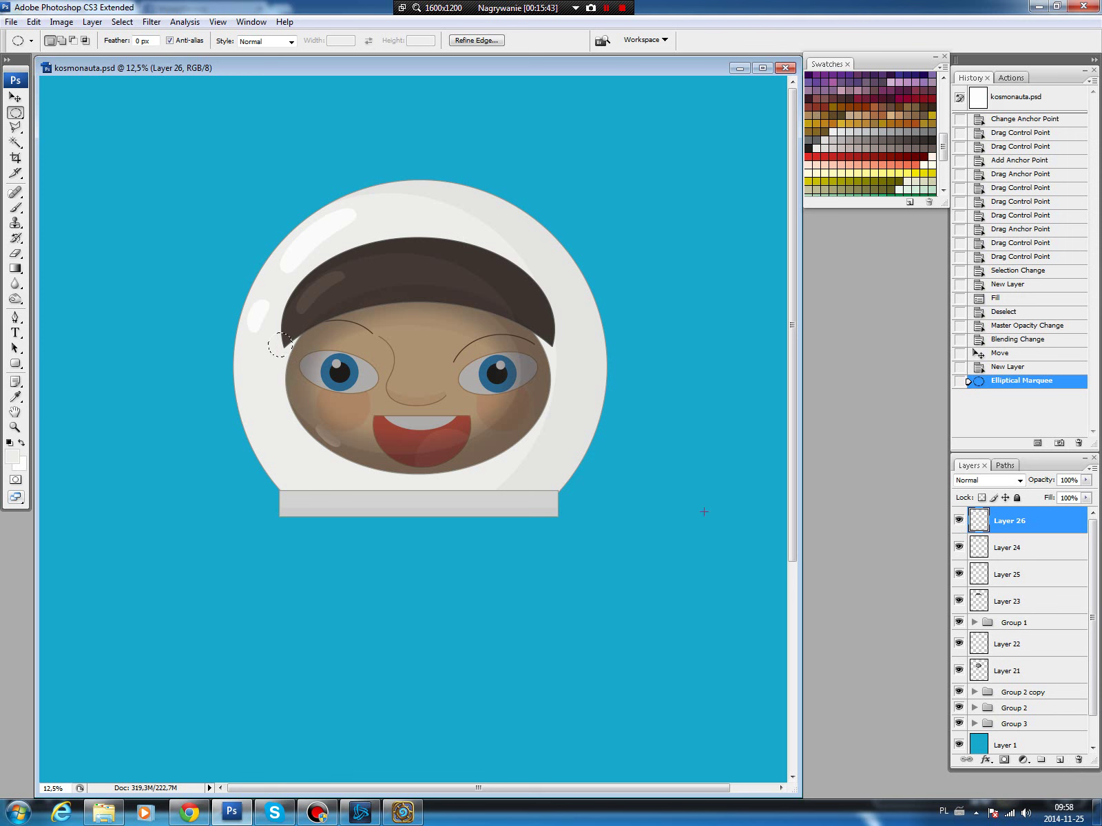
{"action": "key", "text": "b"}
{"action": "key", "text": "i"}
{"action": "left_click", "coordinate": [337, 508]}
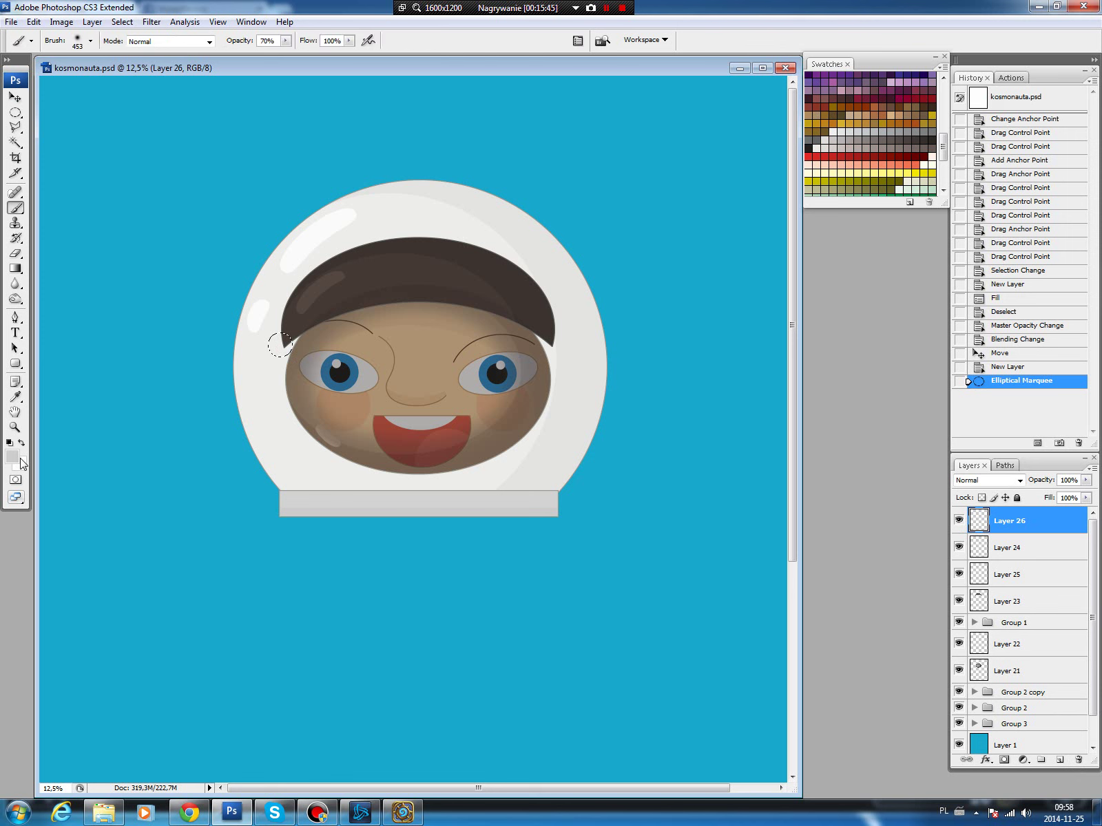
{"action": "left_click", "coordinate": [12, 456]}
{"action": "left_click", "coordinate": [375, 282]}
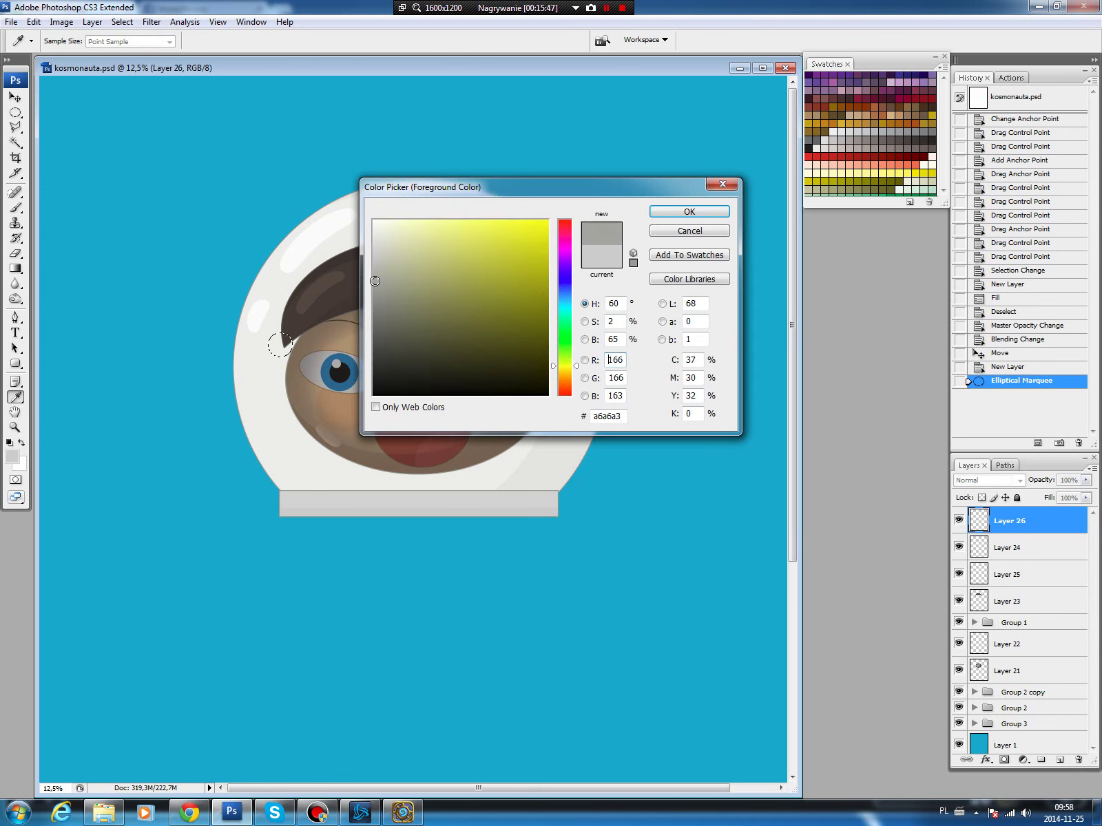
{"action": "left_click", "coordinate": [689, 212]}
{"action": "key", "text": "b"}
{"action": "key", "text": "alt+BackSpace"}
{"action": "key", "text": "ctrl+d"}
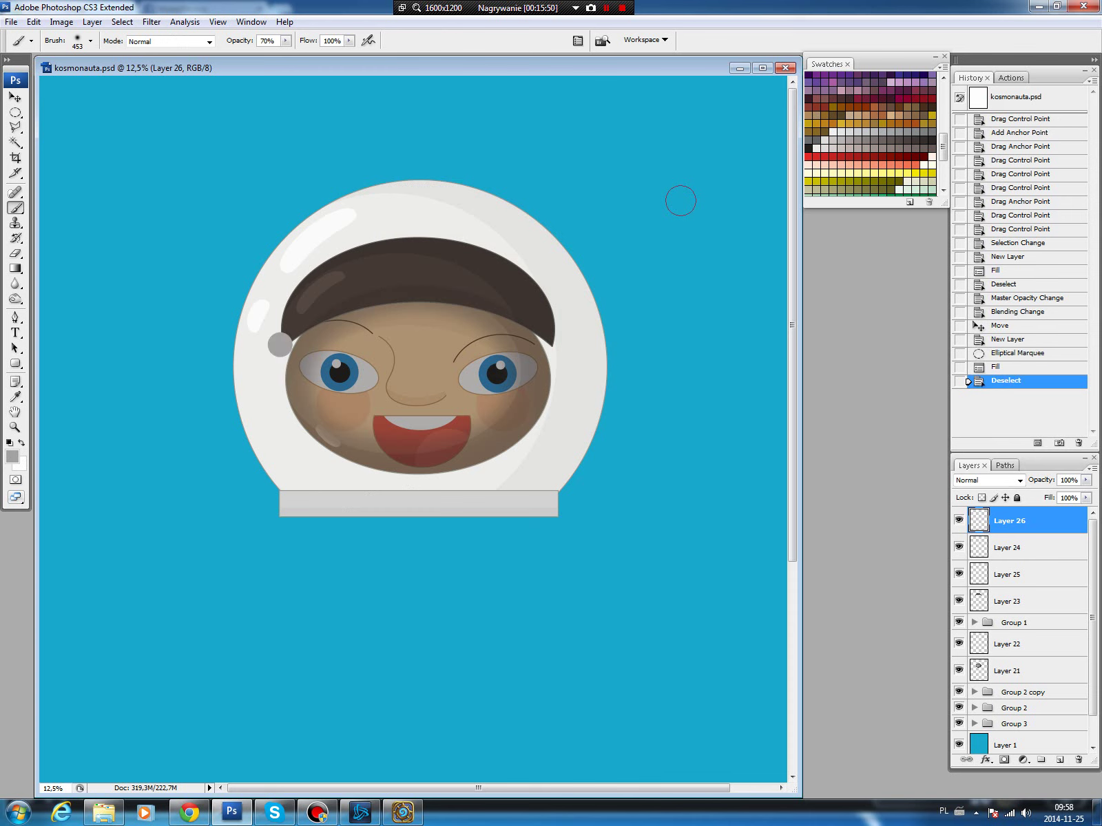
Fill a smaller inner circle with a darker grey.
{"action": "key", "text": "m"}
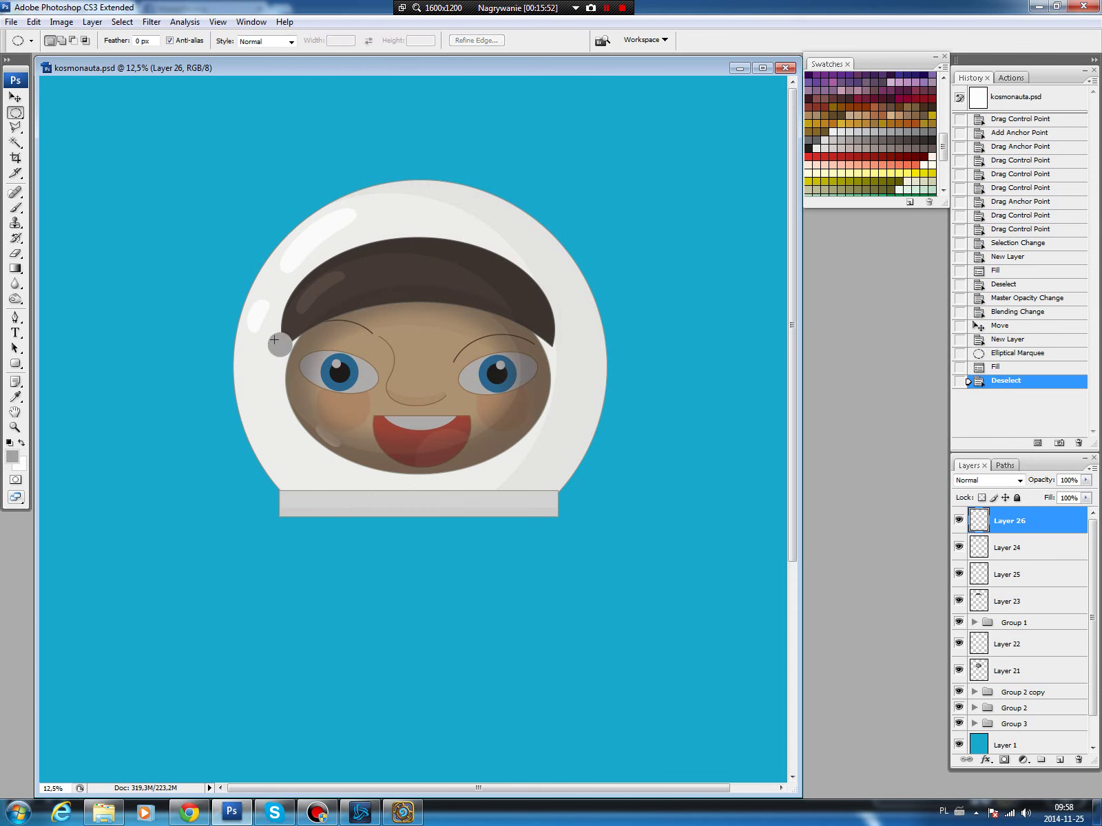
{"action": "left_click_drag", "start_coordinate": [288, 350], "coordinate": [289, 353]}
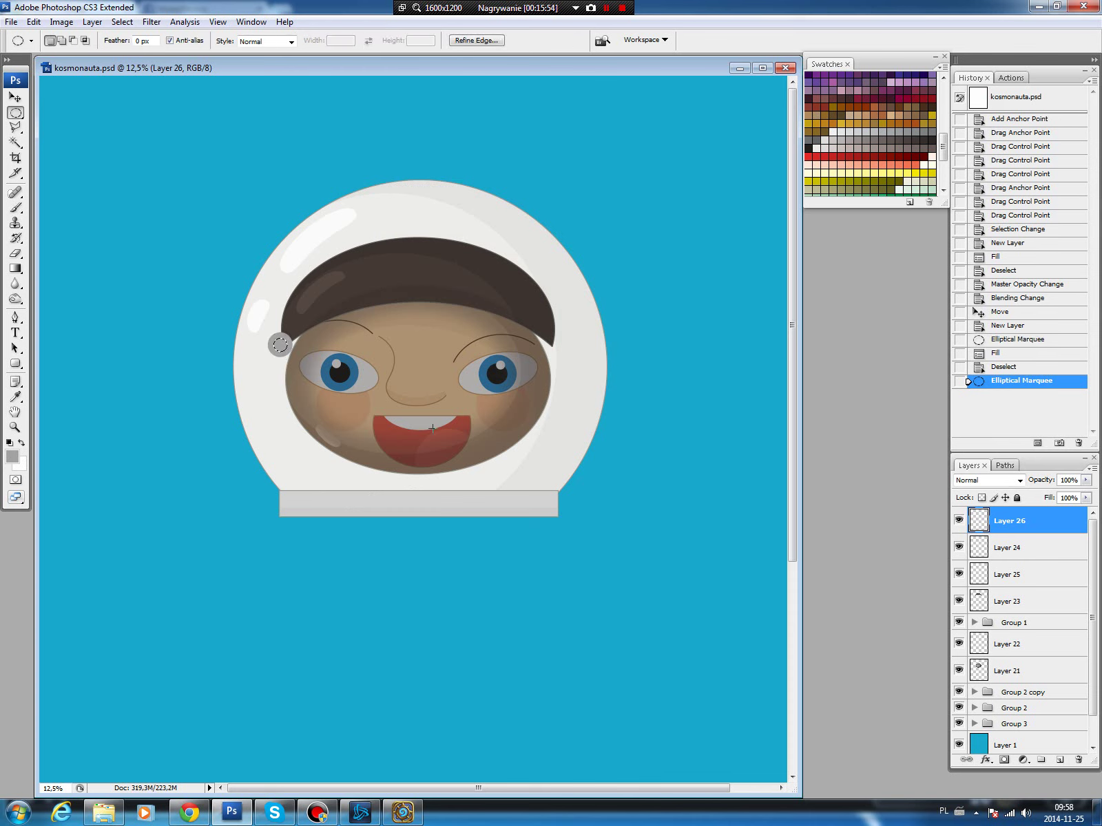
{"action": "left_click", "coordinate": [12, 456]}
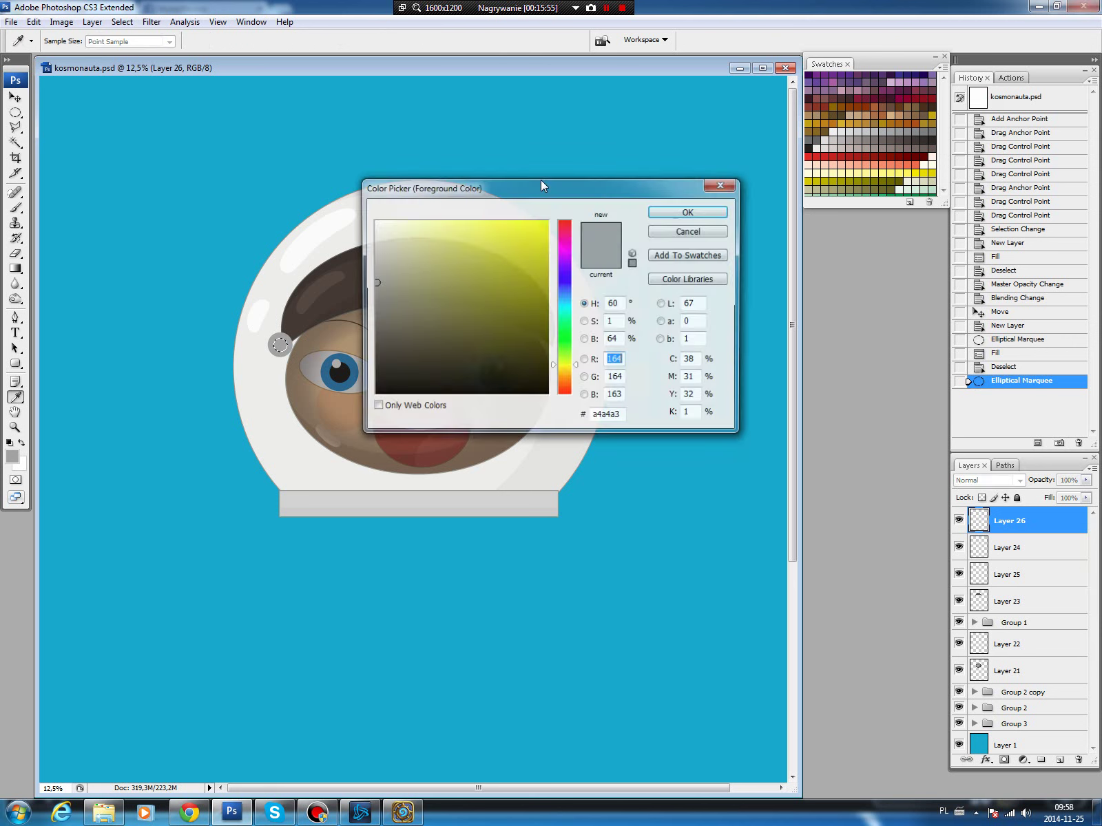
{"action": "left_click_drag", "start_coordinate": [409, 300], "coordinate": [379, 322]}
{"action": "left_click", "coordinate": [664, 212]}
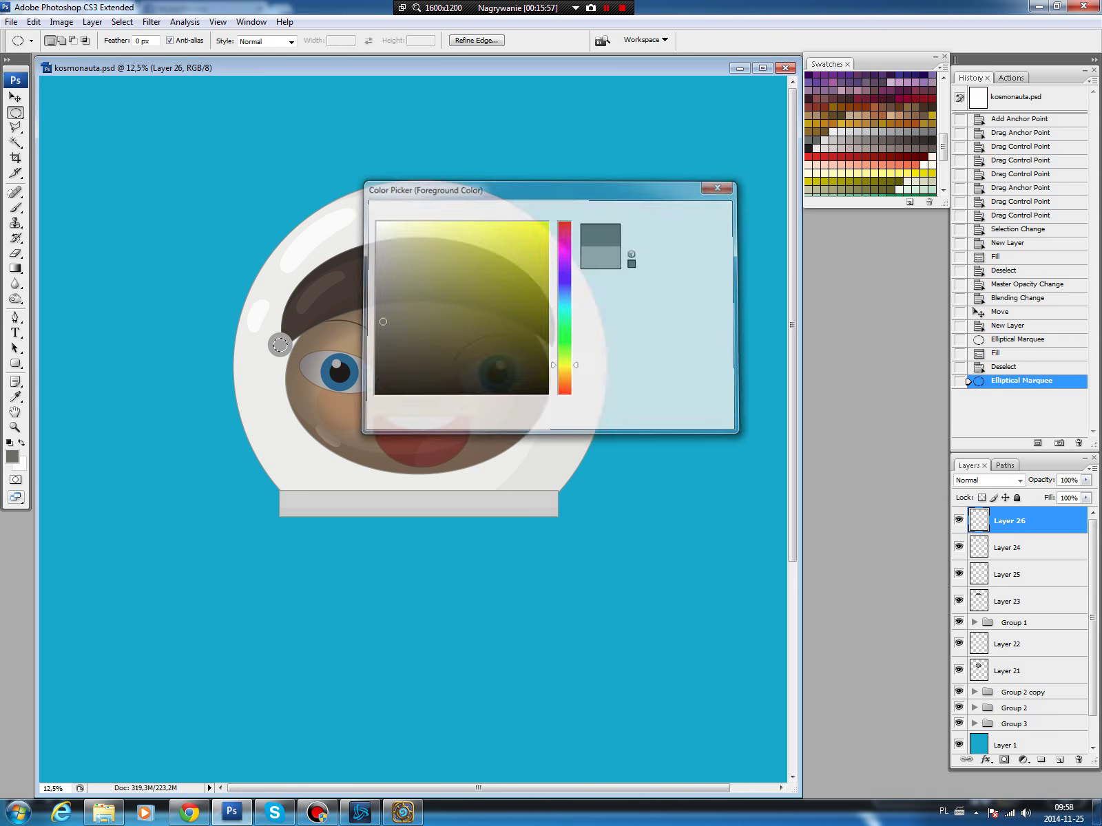
{"action": "key", "text": "alt+BackSpace"}
{"action": "key", "text": "ctrl+d"}
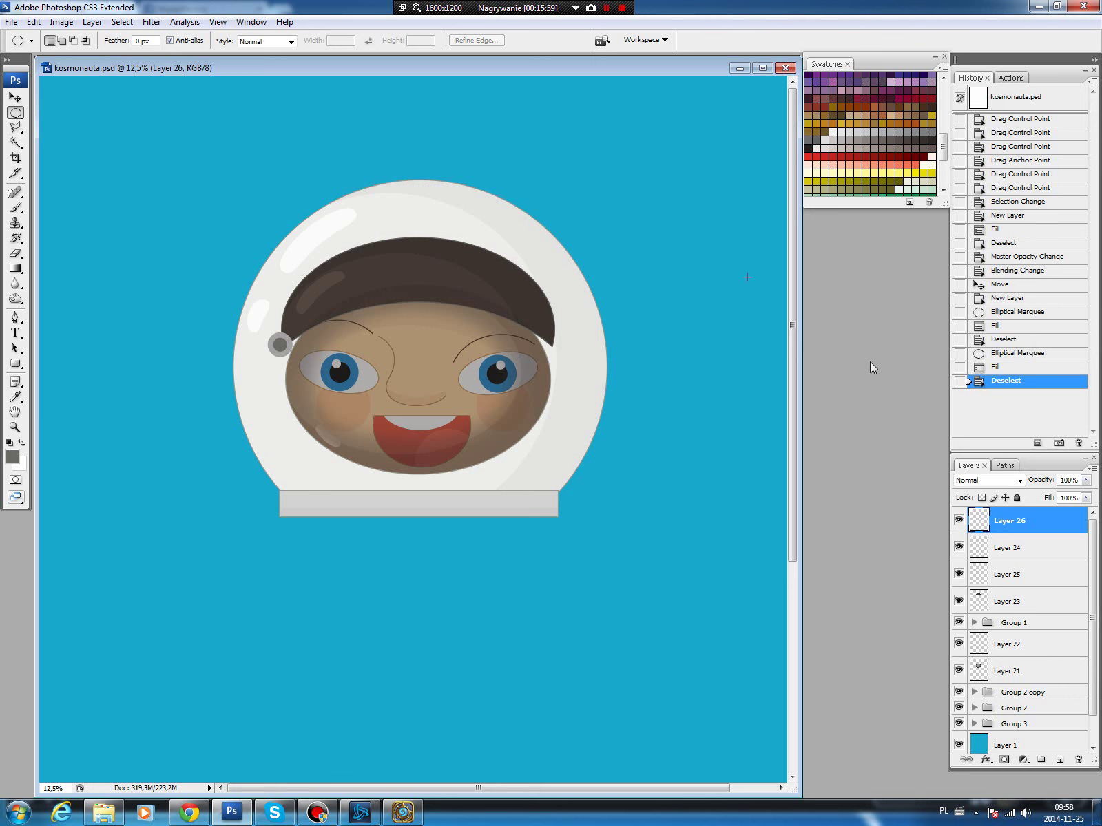
Stroke a ring outline around the bolt on a new Layer 27.
{"action": "left_click", "coordinate": [978, 521], "text": "ctrl"}
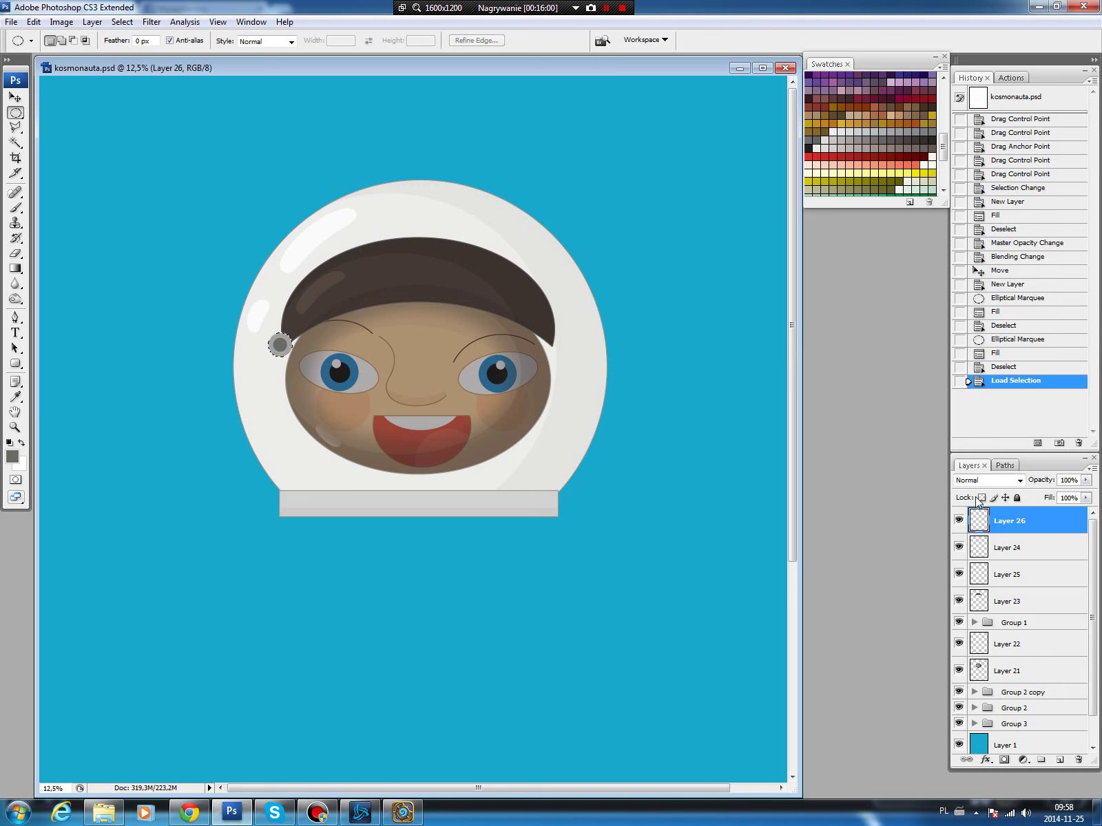
{"action": "left_click", "coordinate": [1061, 760]}
{"action": "left_click", "coordinate": [33, 21]}
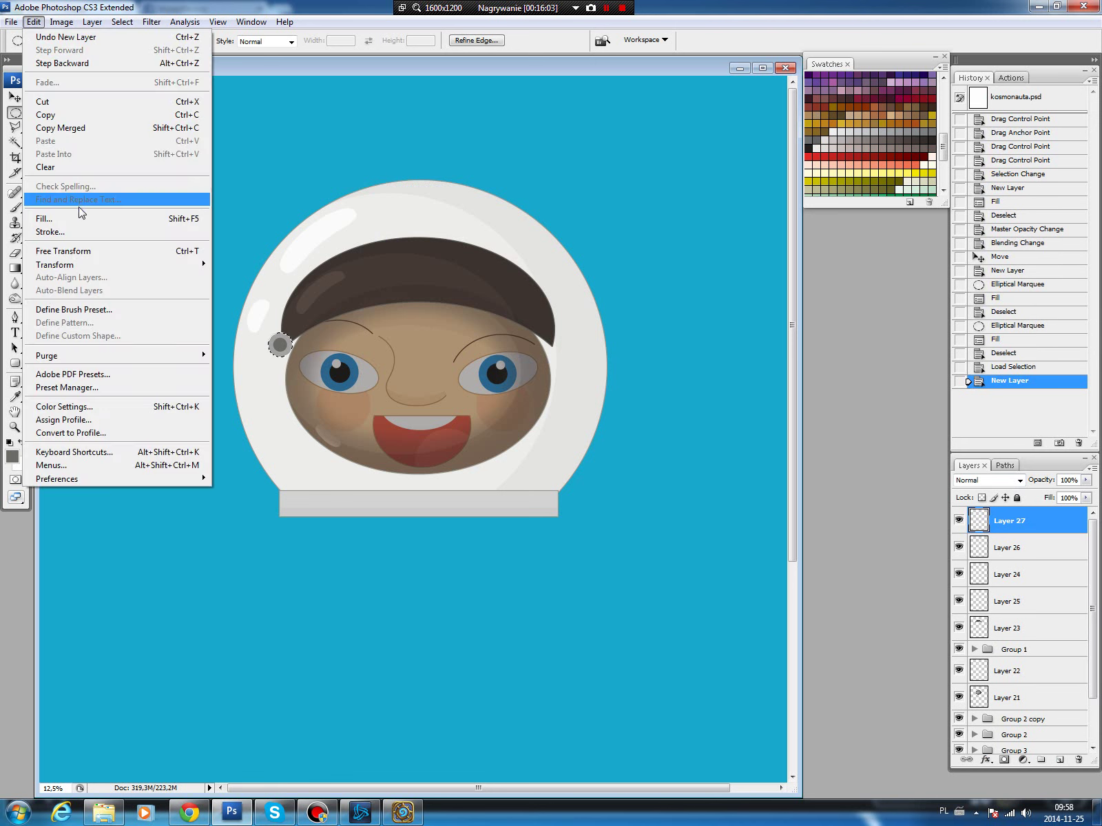
{"action": "left_click", "coordinate": [50, 232]}
{"action": "left_click", "coordinate": [615, 228]}
{"action": "key", "text": "ctrl+d"}
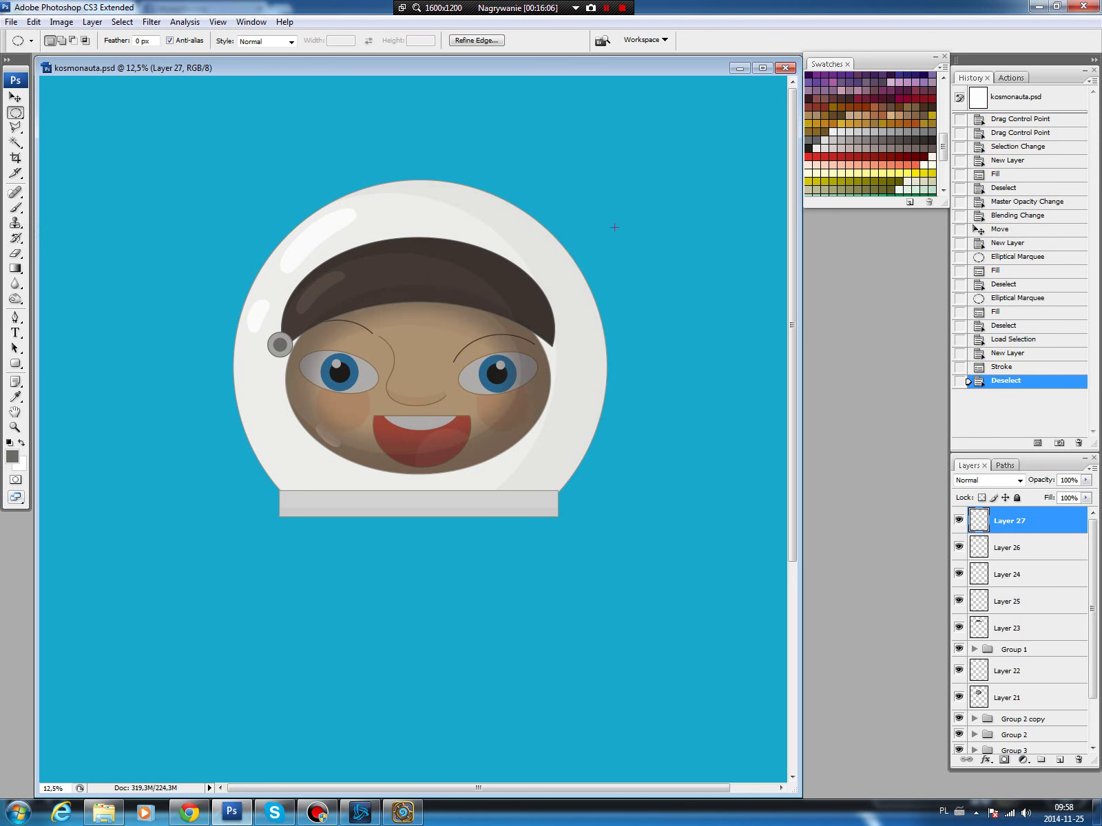
Link the bolt Layers 26 and 27 and duplicate them onto the helmet's right side.
{"action": "key", "text": "v"}
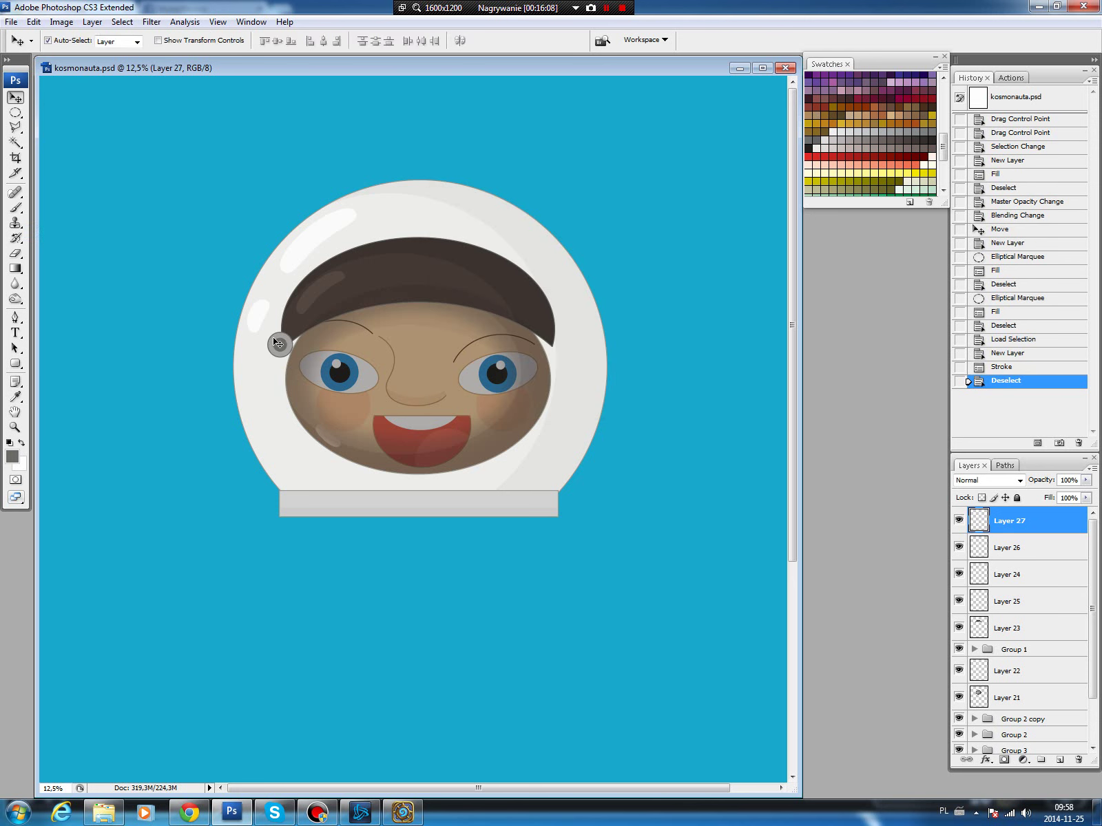
{"action": "left_click", "coordinate": [275, 345]}
{"action": "left_click", "coordinate": [1058, 520], "text": "shift"}
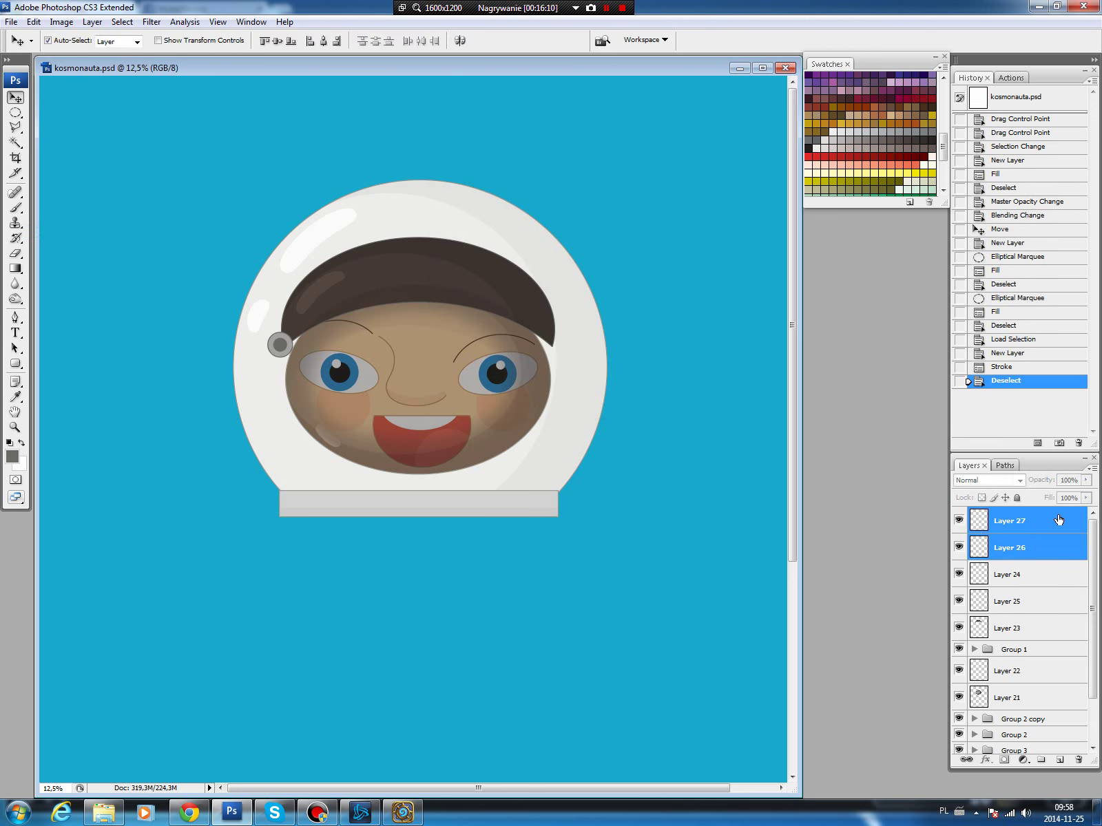
{"action": "left_click", "coordinate": [966, 759]}
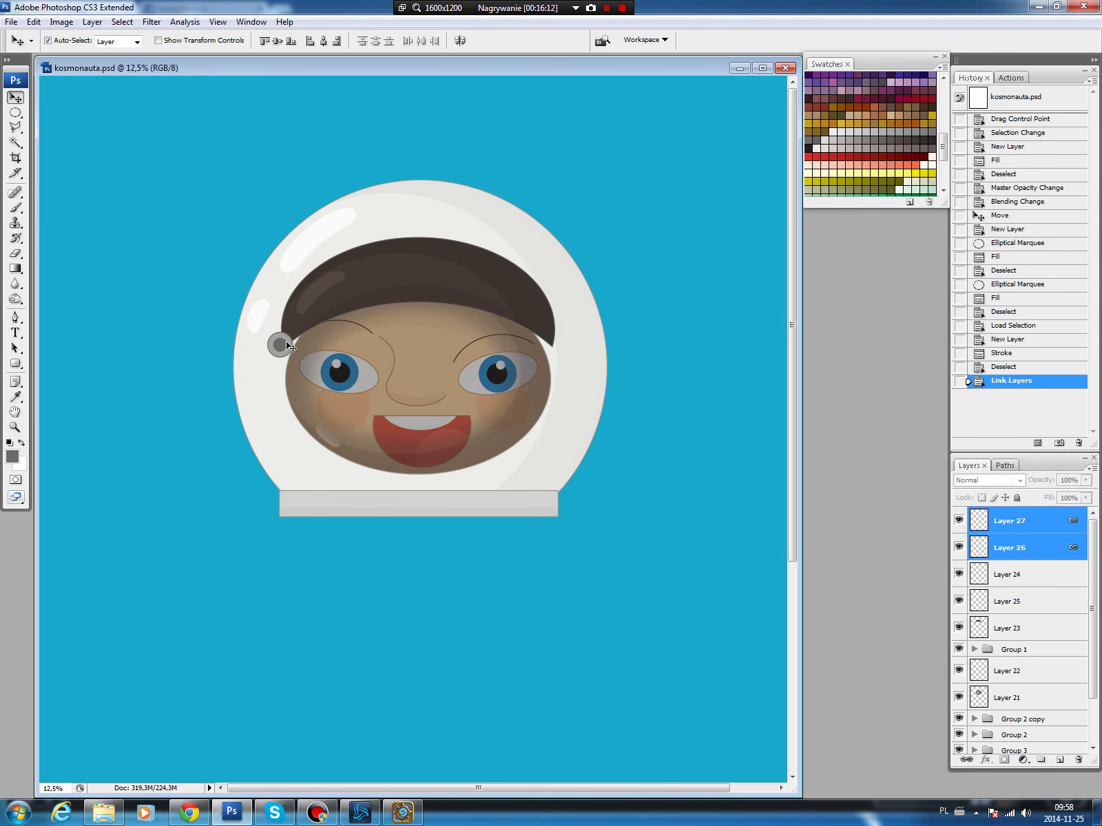
{"action": "left_click_drag", "start_coordinate": [281, 342], "coordinate": [282, 338]}
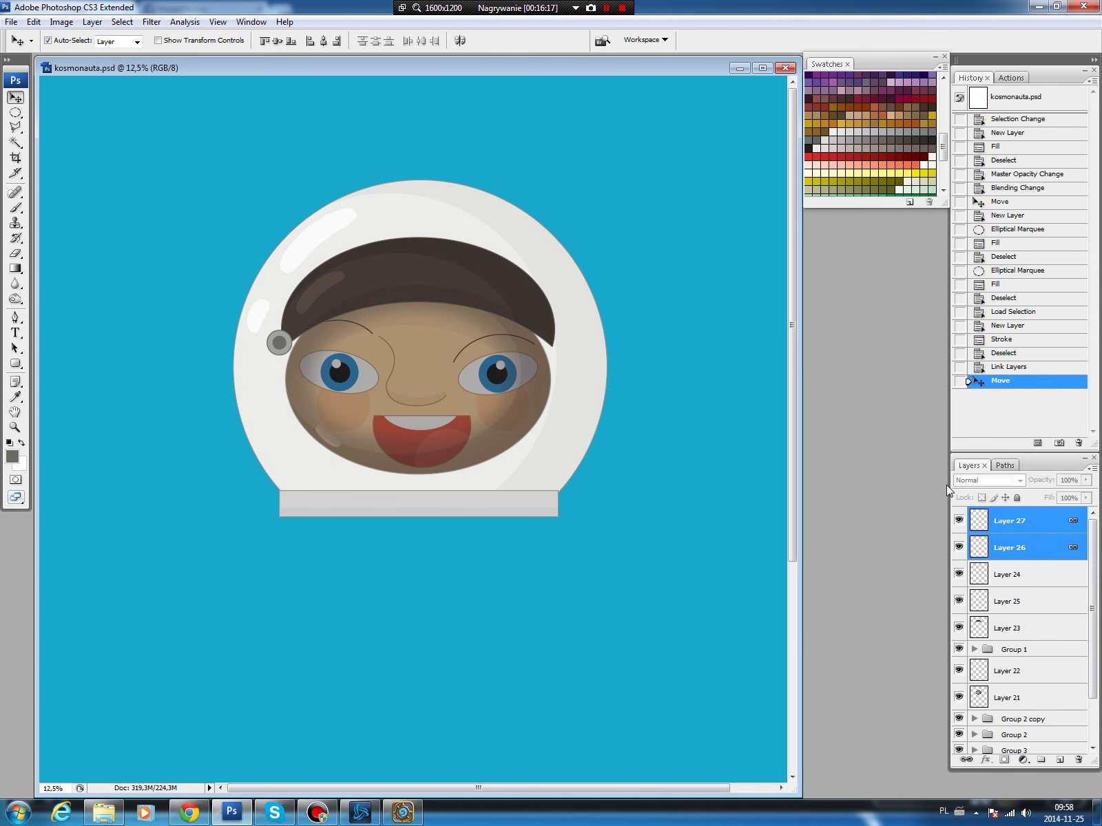
{"action": "left_click_drag", "start_coordinate": [1046, 571], "coordinate": [1060, 760]}
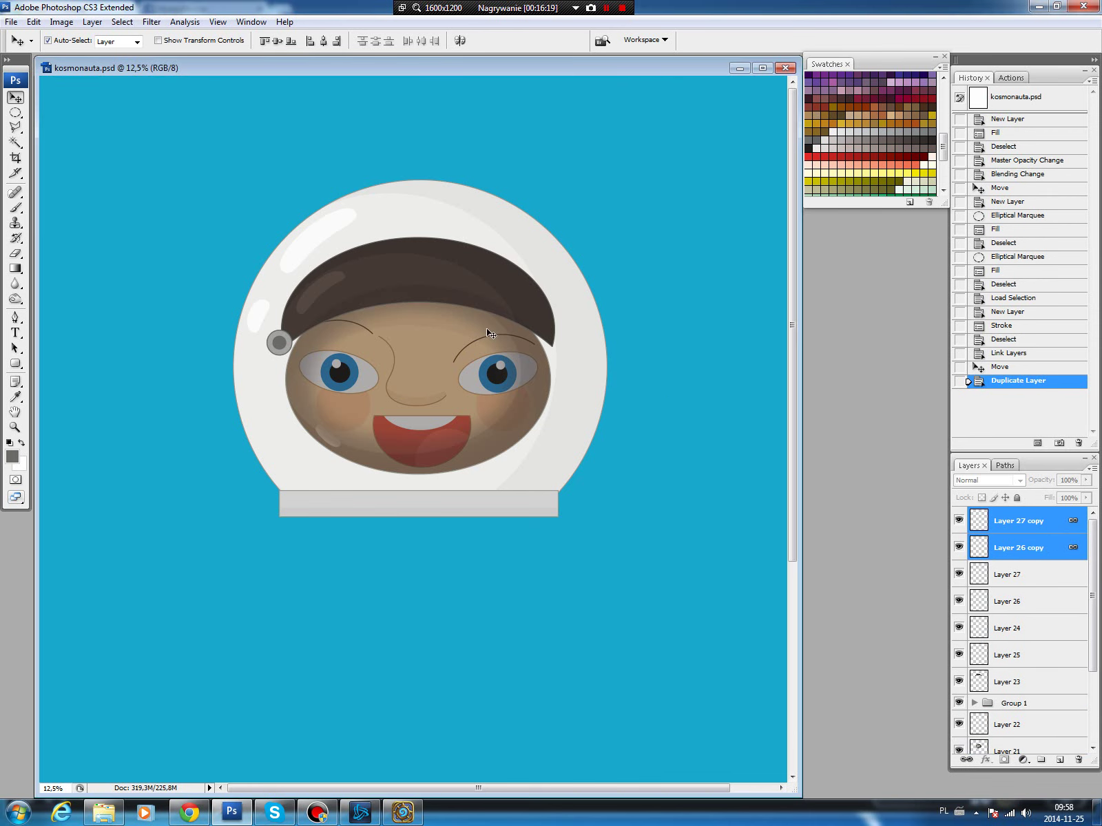
{"action": "left_click_drag", "start_coordinate": [280, 342], "coordinate": [556, 347]}
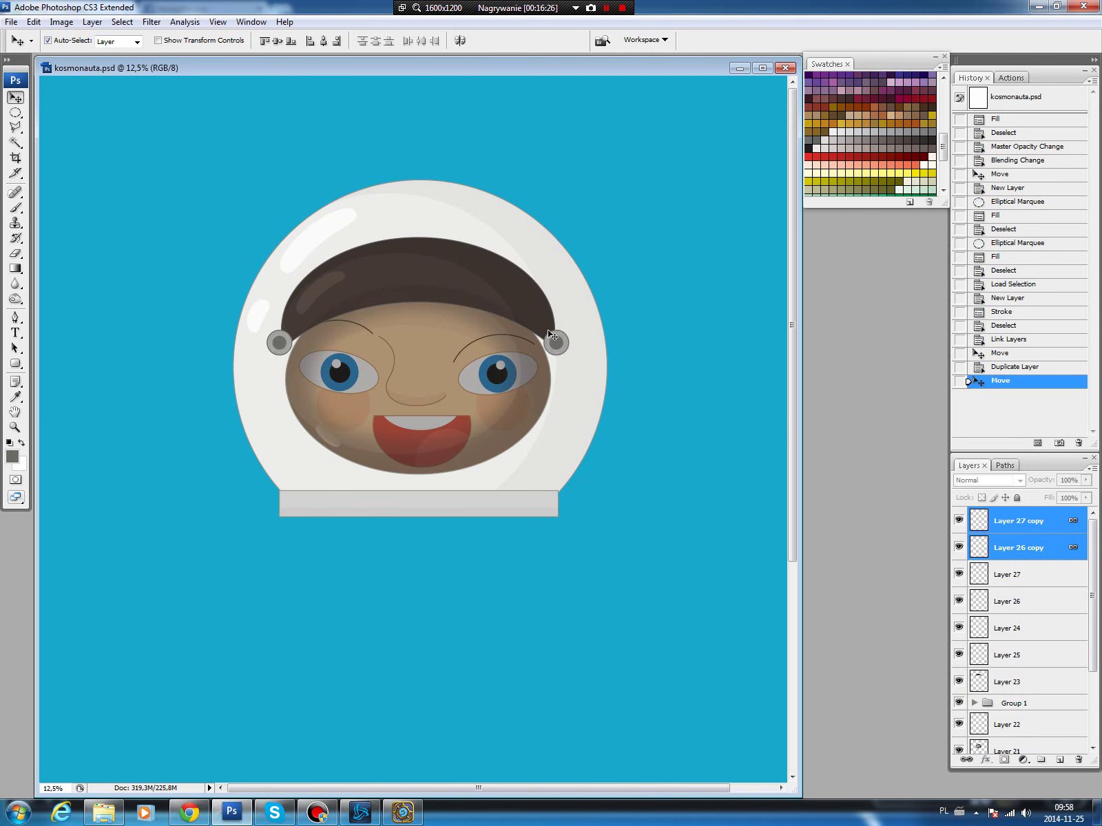
Group Layer 27 copy through Layer 23 into Group 4.
{"action": "left_click", "coordinate": [1052, 521]}
{"action": "left_click", "coordinate": [1015, 679], "text": "shift"}
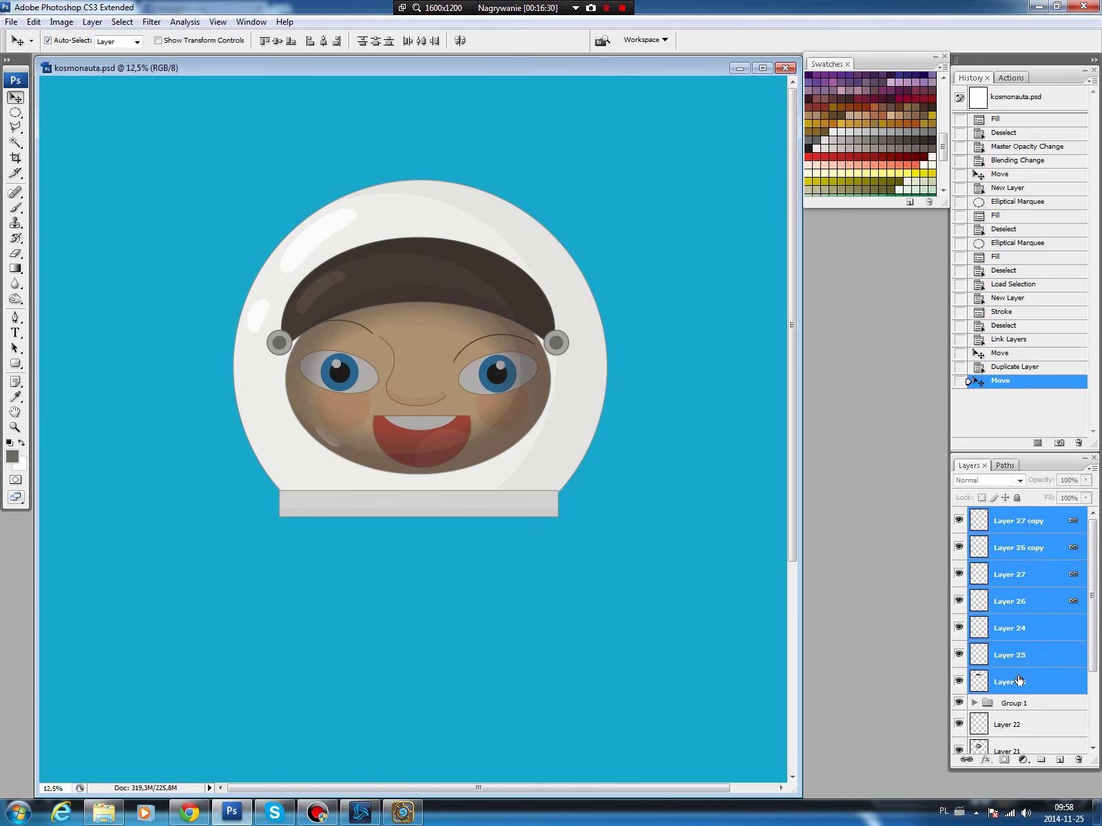
{"action": "left_click_drag", "start_coordinate": [1022, 683], "coordinate": [1038, 759]}
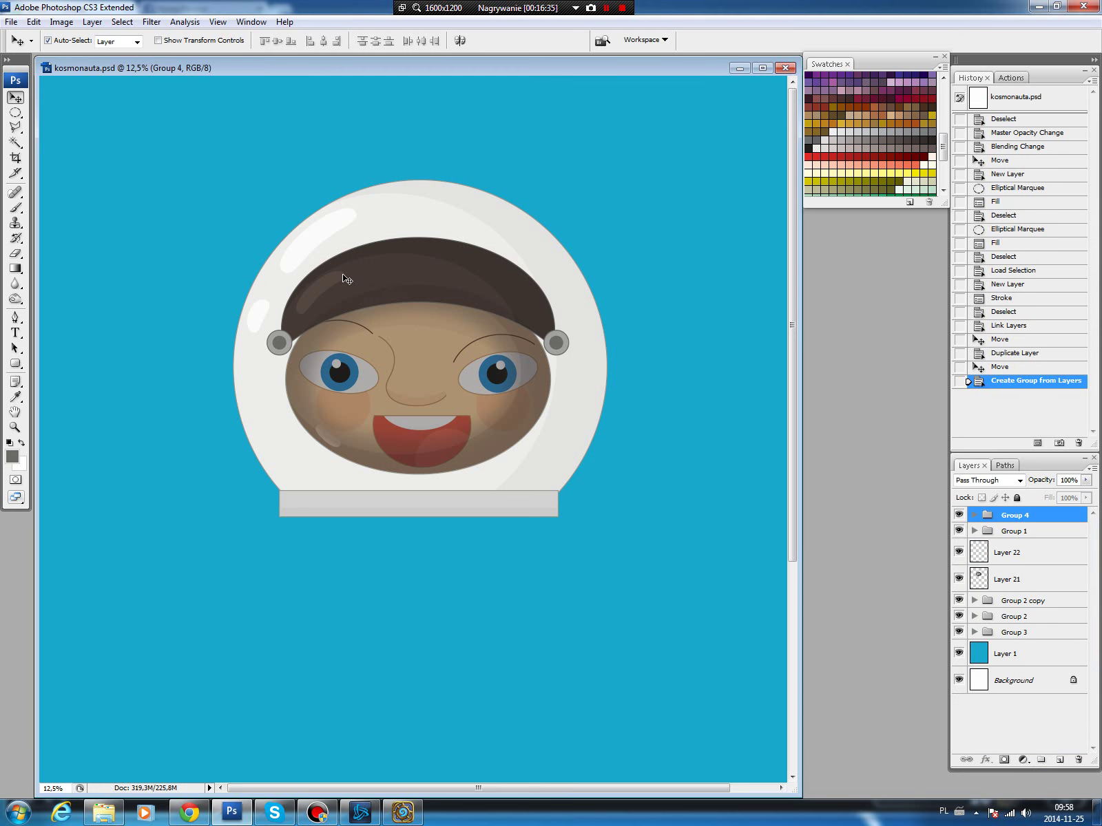
Load the visor shape as a selection on a new layer beneath Layer 23.
{"action": "left_click", "coordinate": [391, 278]}
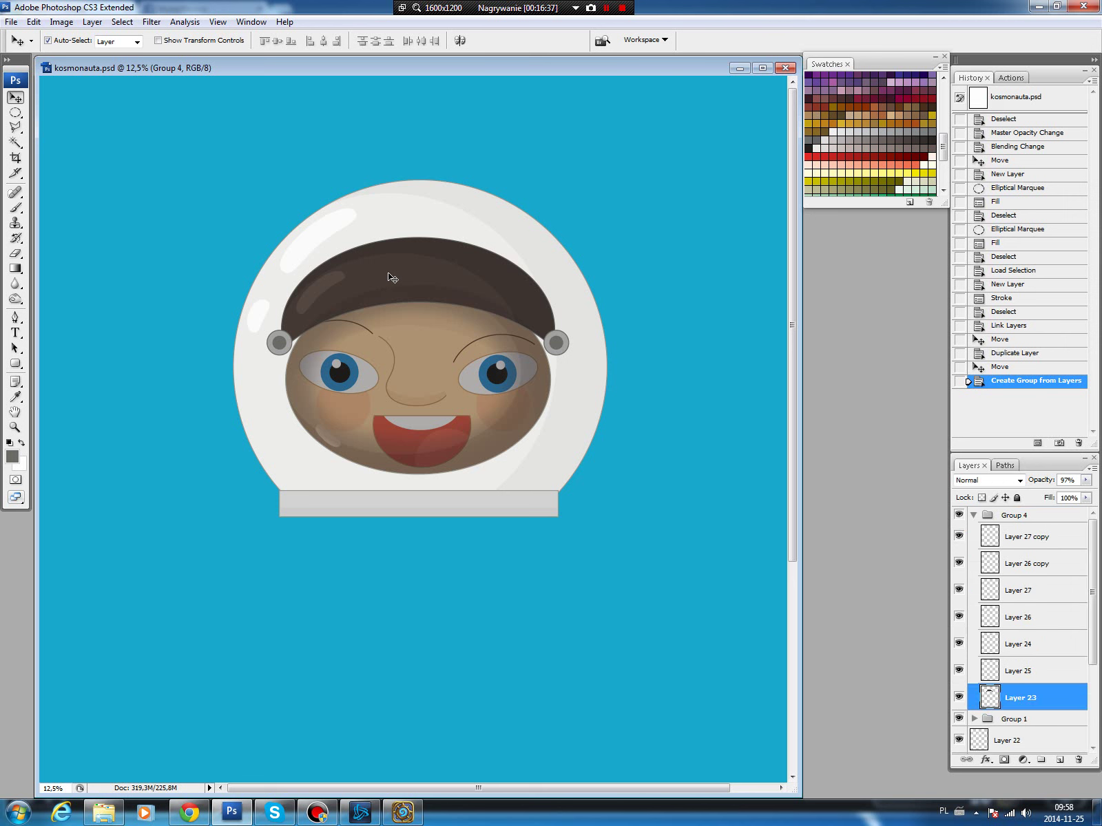
{"action": "left_click", "coordinate": [986, 693], "text": "ctrl"}
{"action": "left_click", "coordinate": [1061, 760]}
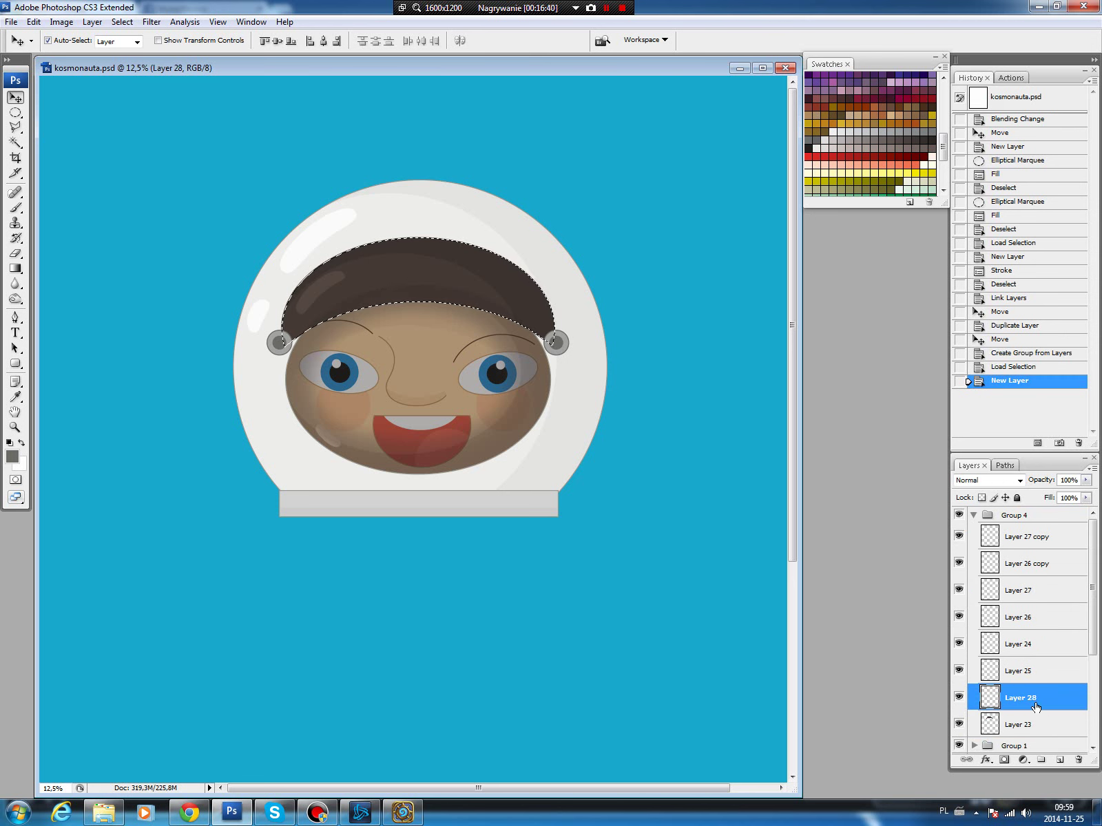
{"action": "key", "text": "ctrl+bracketleft"}
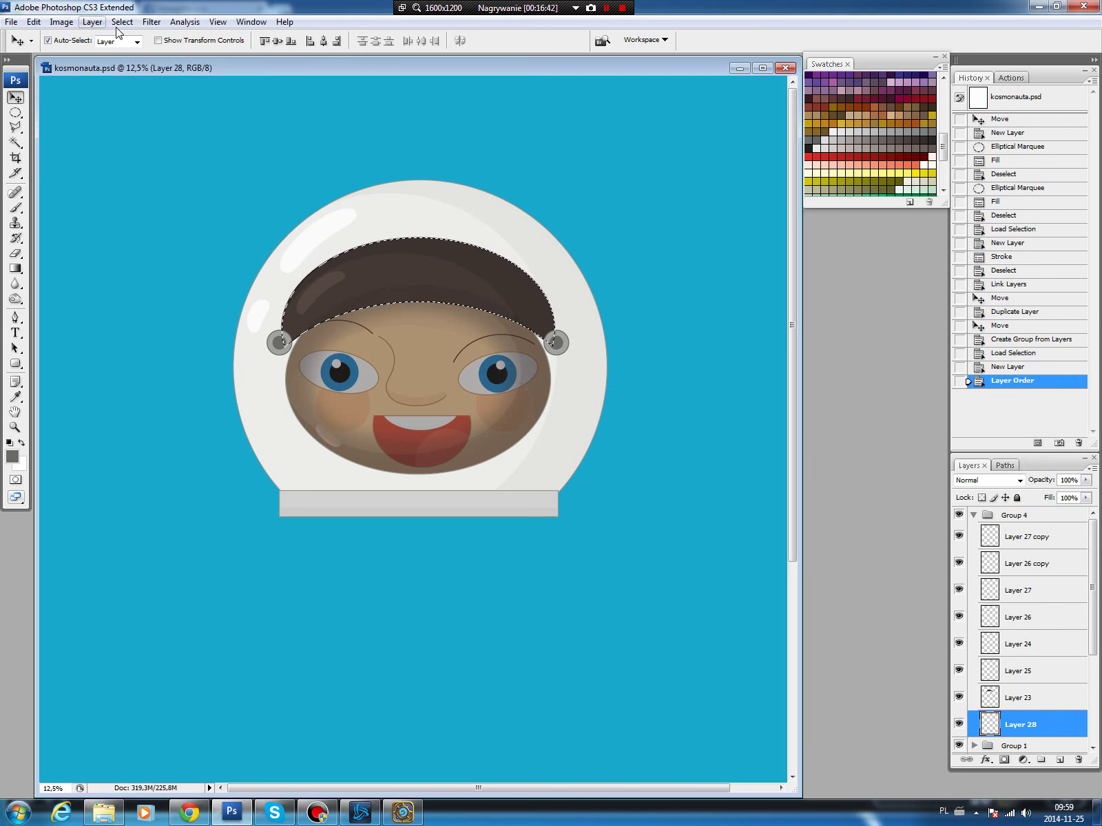
Expand the selection by 20 px twice and fill it with white.
{"action": "left_click", "coordinate": [122, 22]}
{"action": "mouse_move", "coordinate": [134, 173]}
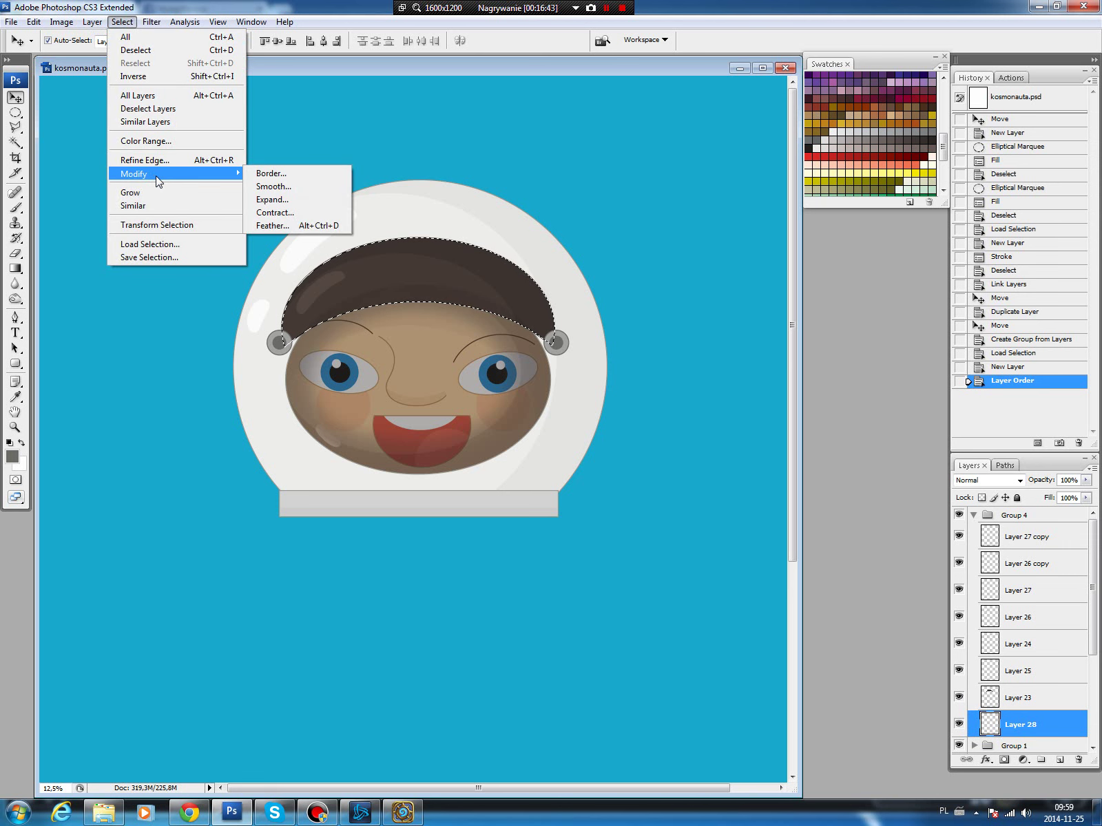
{"action": "left_click", "coordinate": [275, 200]}
{"action": "left_click_drag", "start_coordinate": [615, 248], "coordinate": [689, 216]}
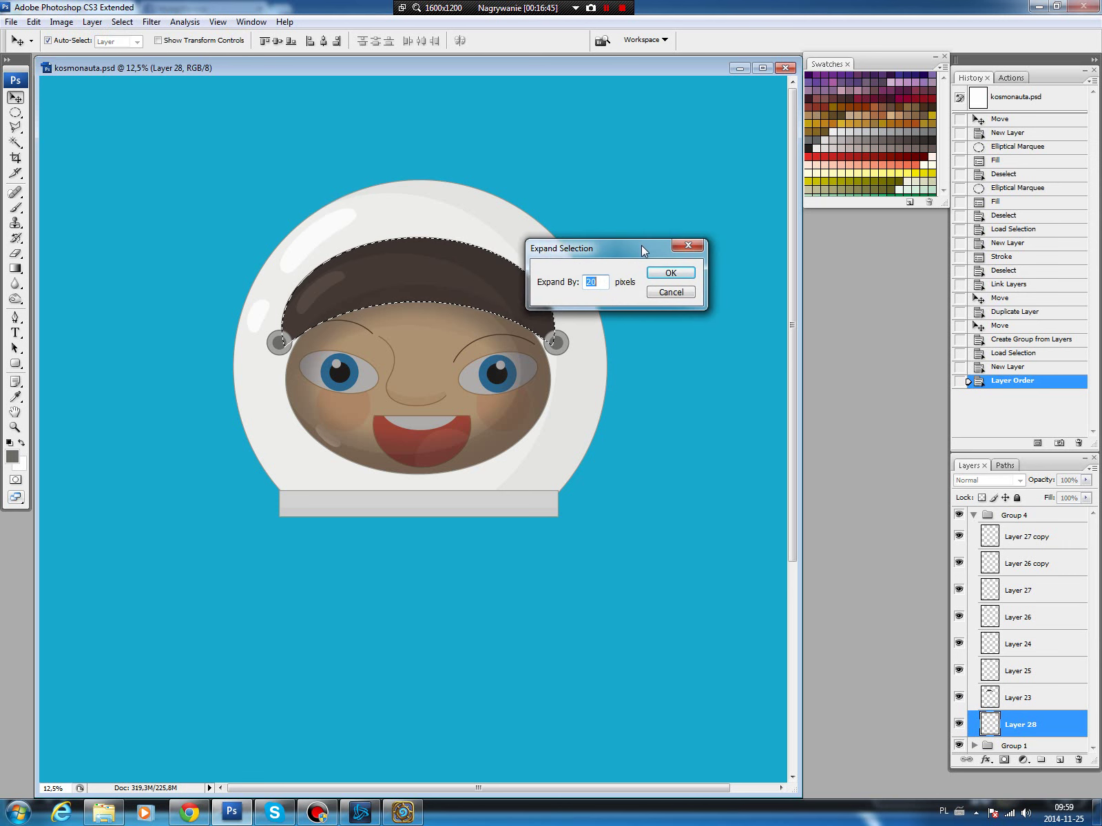
{"action": "left_click", "coordinate": [716, 241]}
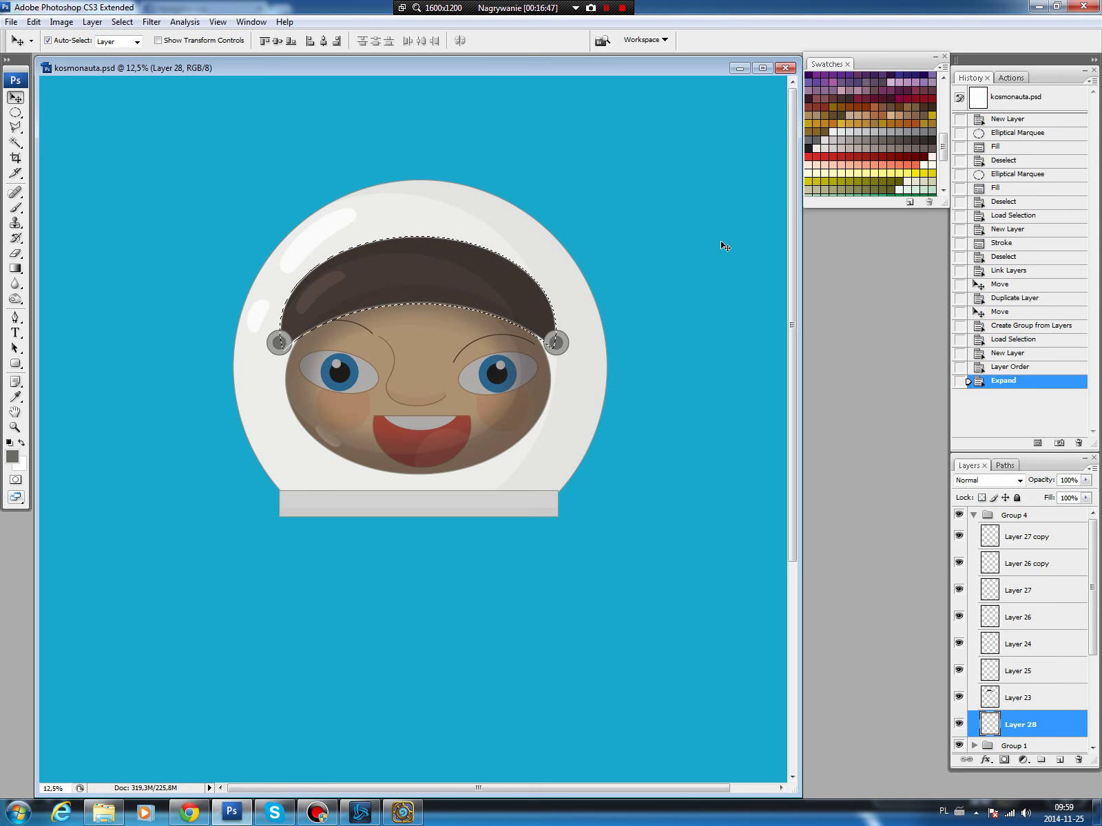
{"action": "left_click", "coordinate": [129, 25]}
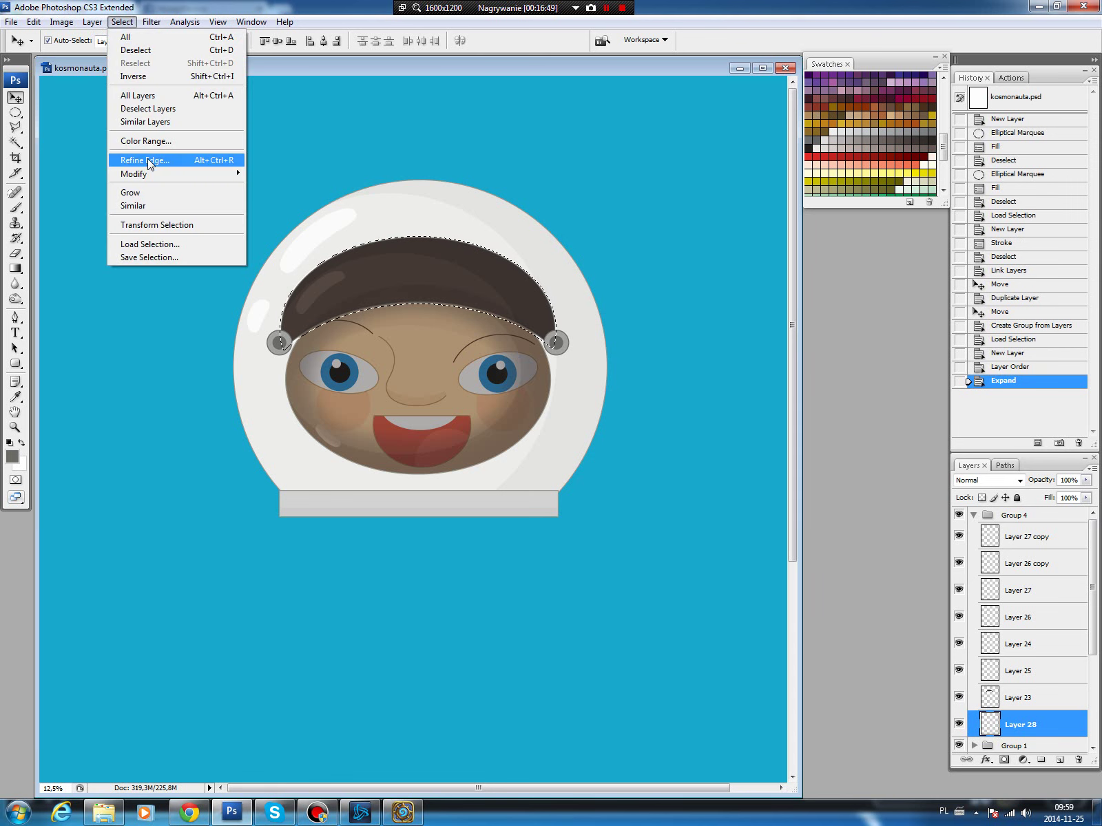
{"action": "left_click", "coordinate": [277, 199]}
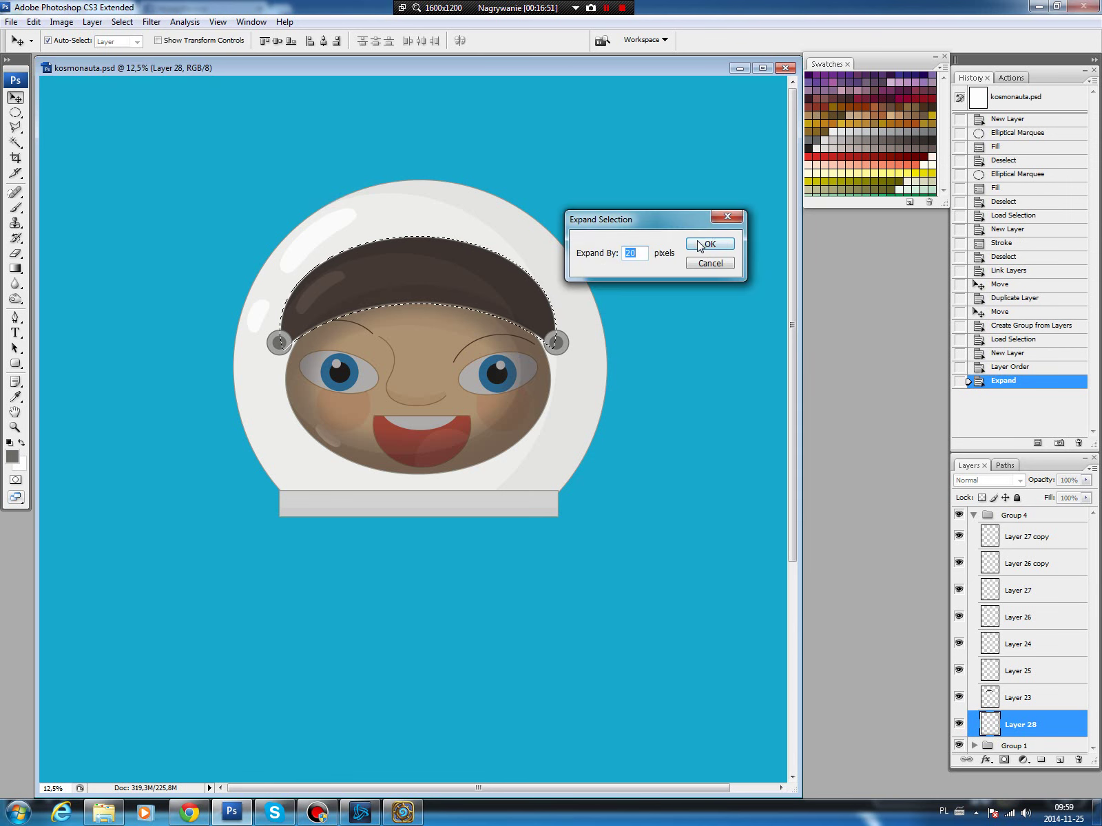
{"action": "left_click", "coordinate": [709, 241]}
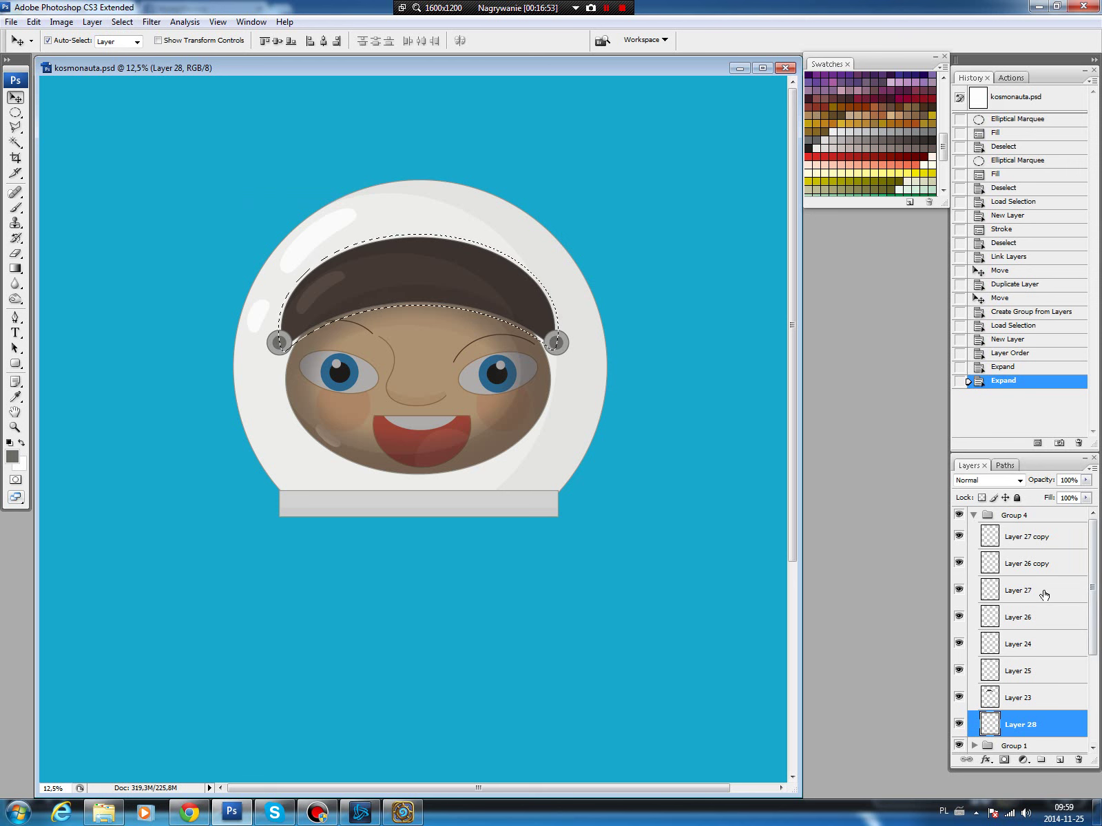
{"action": "key", "text": "b"}
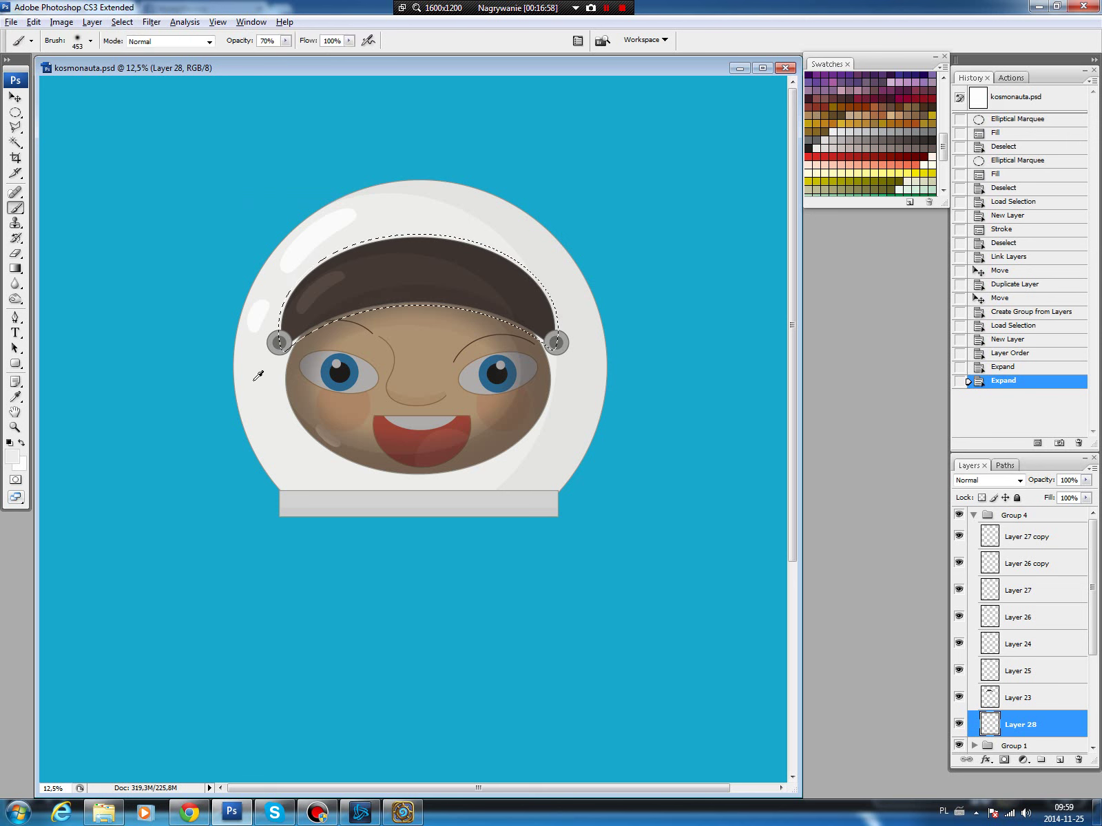
{"action": "key", "text": "alt+BackSpace"}
{"action": "key", "text": "ctrl+d"}
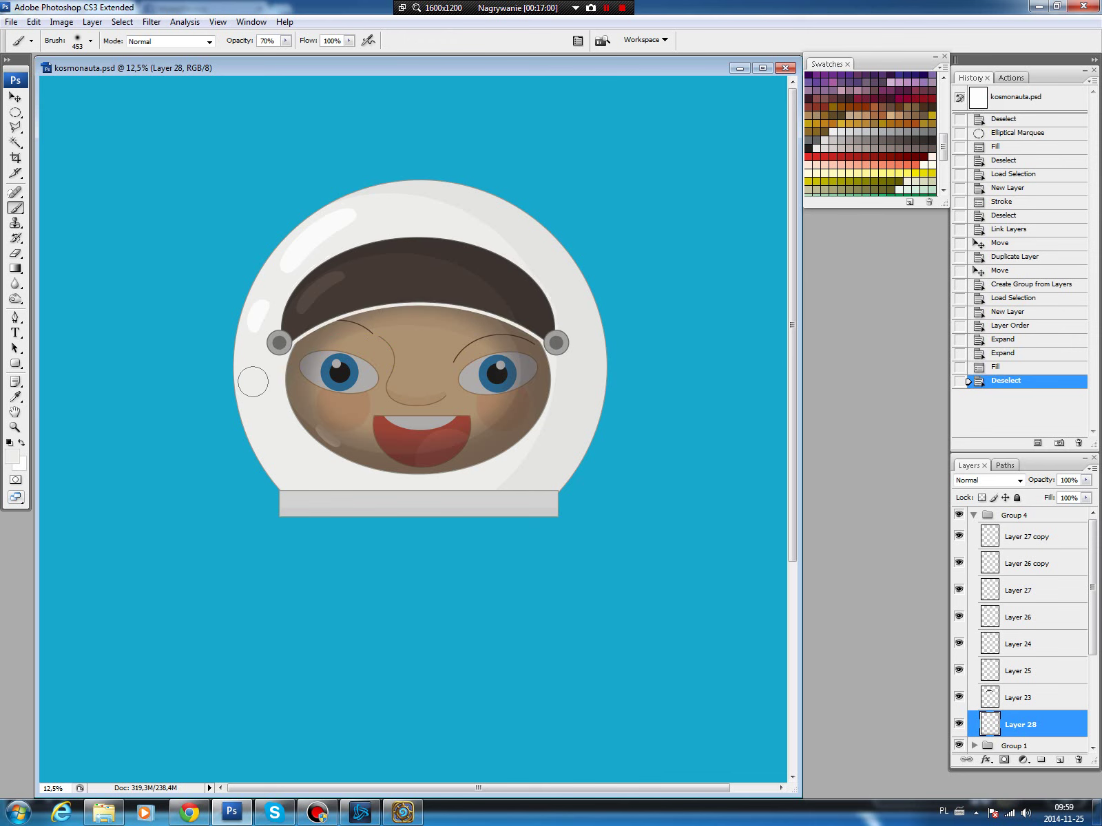
{"action": "left_click", "coordinate": [990, 723], "text": "ctrl"}
Stroke the rim with a 10 px grey line, sampled from the bolt, on a new layer.
{"action": "left_click", "coordinate": [1059, 760]}
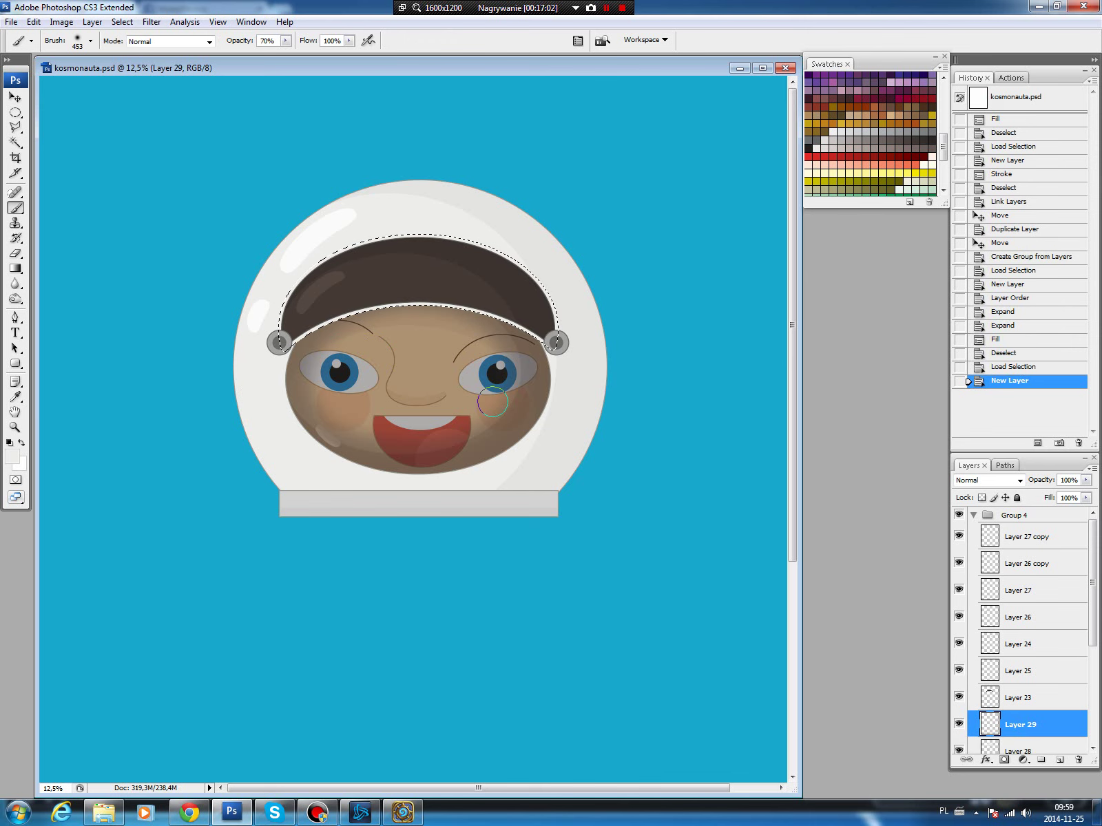
{"action": "left_click", "coordinate": [286, 336], "text": "alt"}
{"action": "left_click", "coordinate": [33, 21]}
{"action": "left_click", "coordinate": [65, 232]}
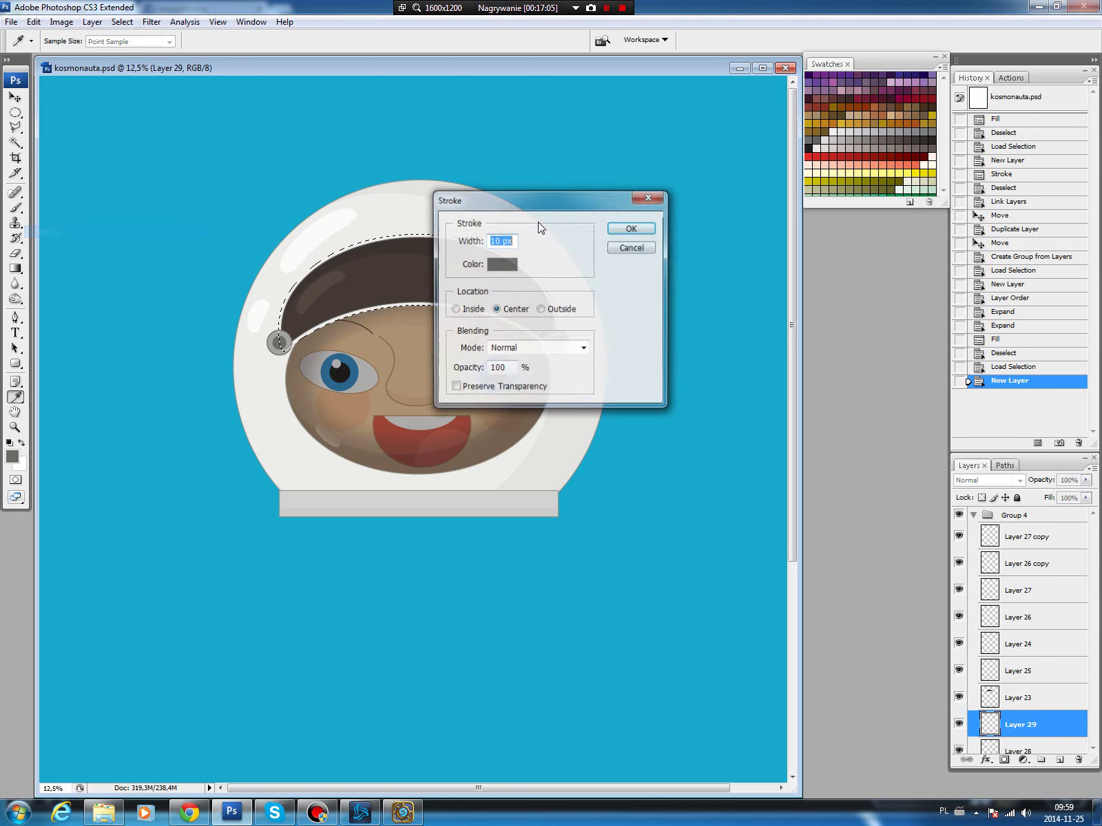
{"action": "left_click", "coordinate": [631, 228]}
{"action": "key", "text": "ctrl+d"}
{"action": "key", "text": "b"}
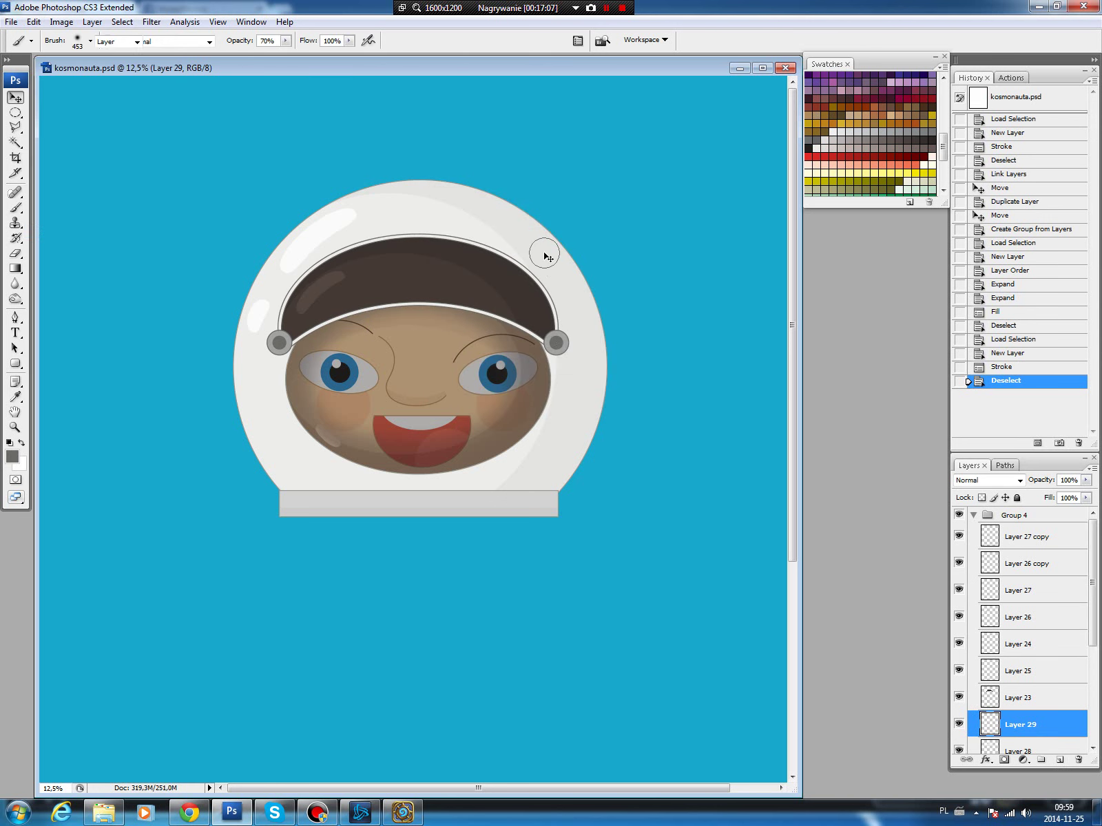
{"action": "key", "text": "v"}
Delete the white rim from Layer 28 inside the visor shape.
{"action": "left_click", "coordinate": [502, 260]}
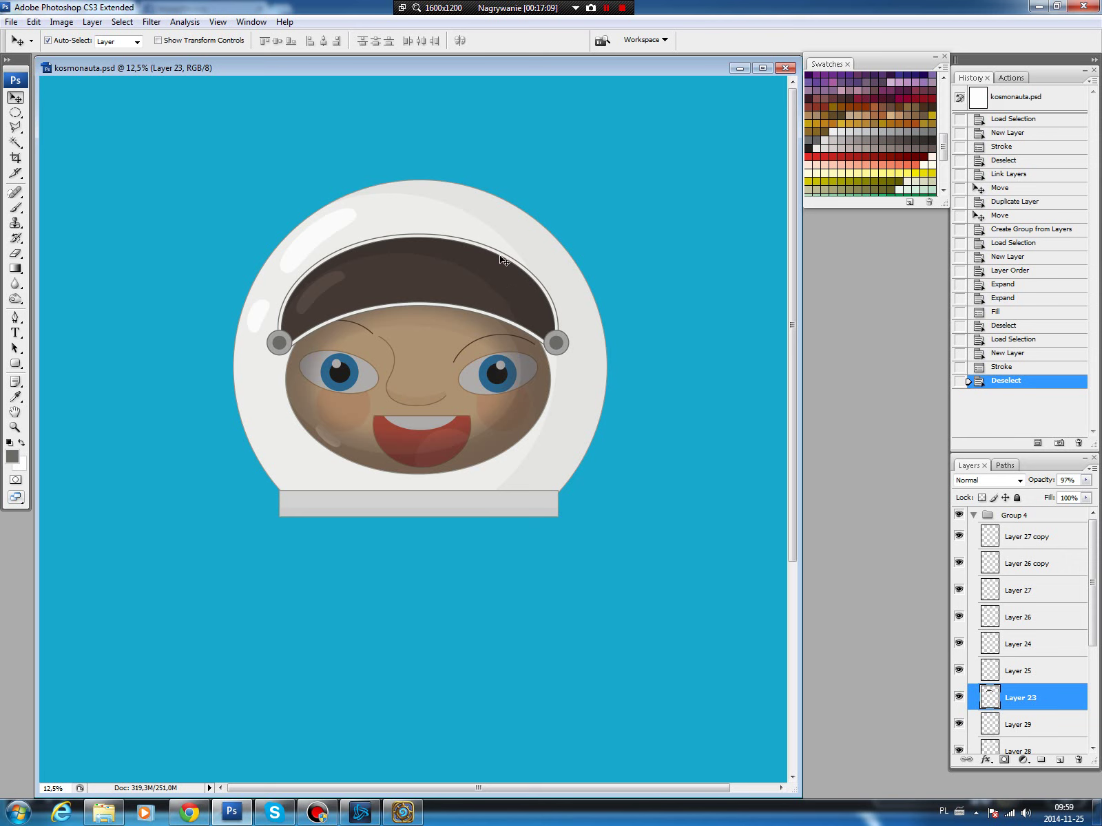
{"action": "left_click", "coordinate": [989, 697], "text": "ctrl"}
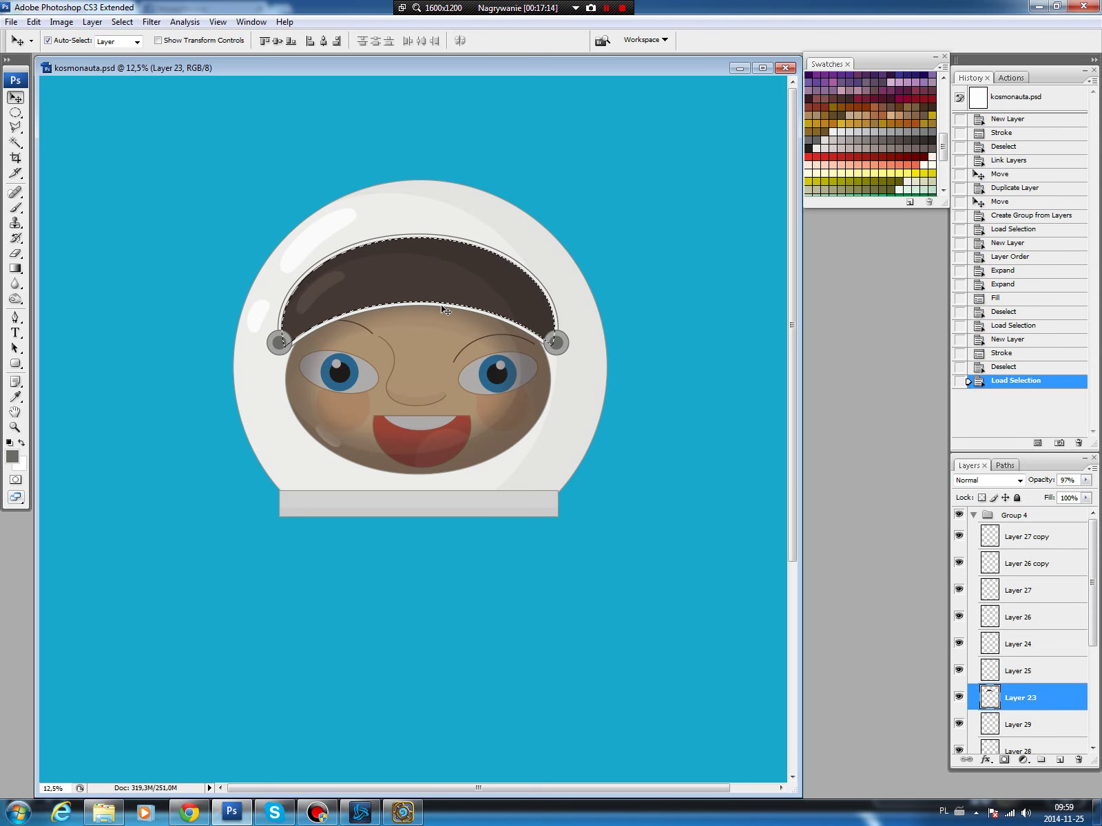
{"action": "key", "text": "alt+bracketleft"}
{"action": "key", "text": "alt+bracketleft"}
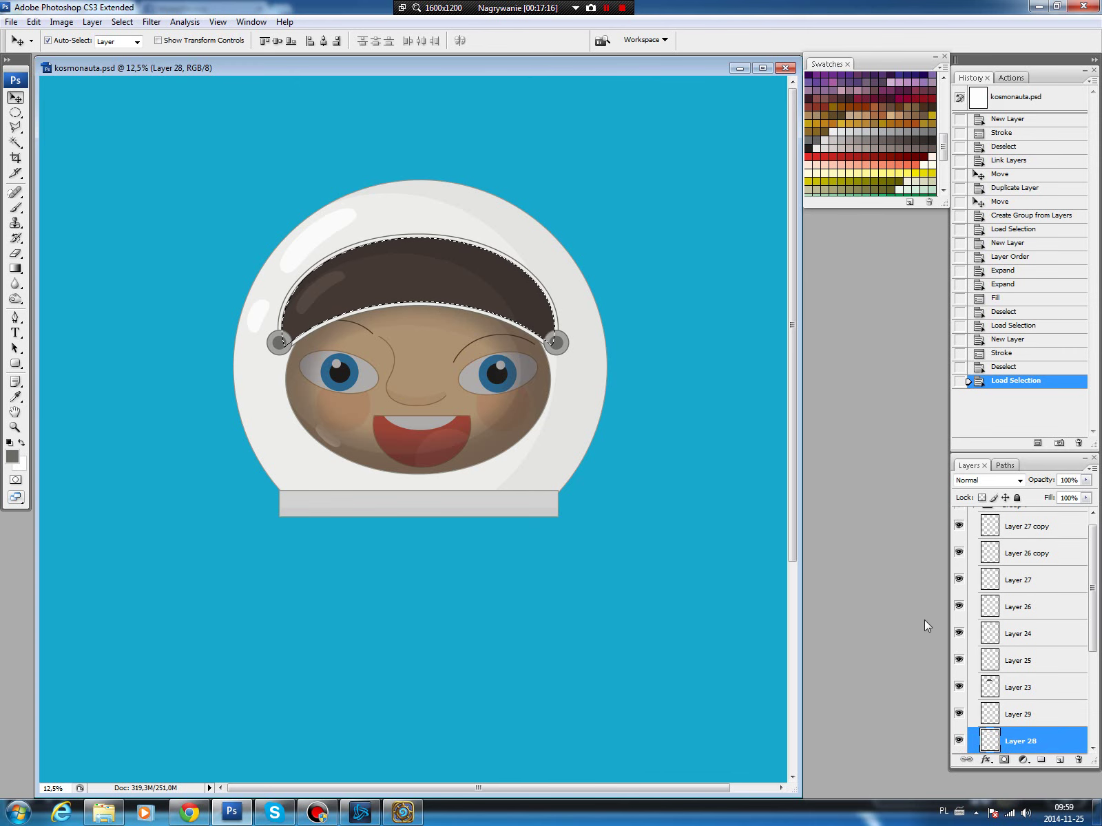
{"action": "key", "text": "Delete"}
{"action": "key", "text": "ctrl+d"}
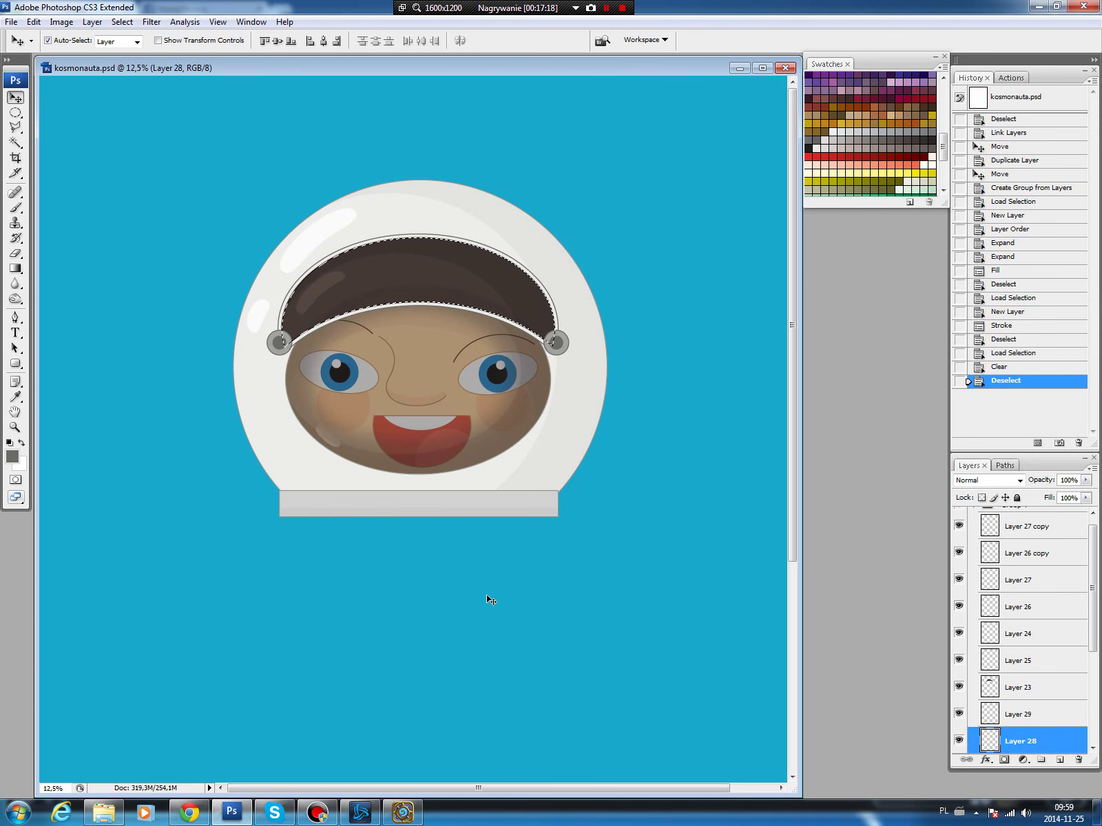
Add a new empty layer above the blue background Layer 1 for the body.
{"action": "mouse_move", "coordinate": [522, 502]}
{"action": "left_mouse_down"}
{"action": "mouse_move", "coordinate": [496, 459]}
{"action": "mouse_move", "coordinate": [508, 464]}
{"action": "left_mouse_up"}
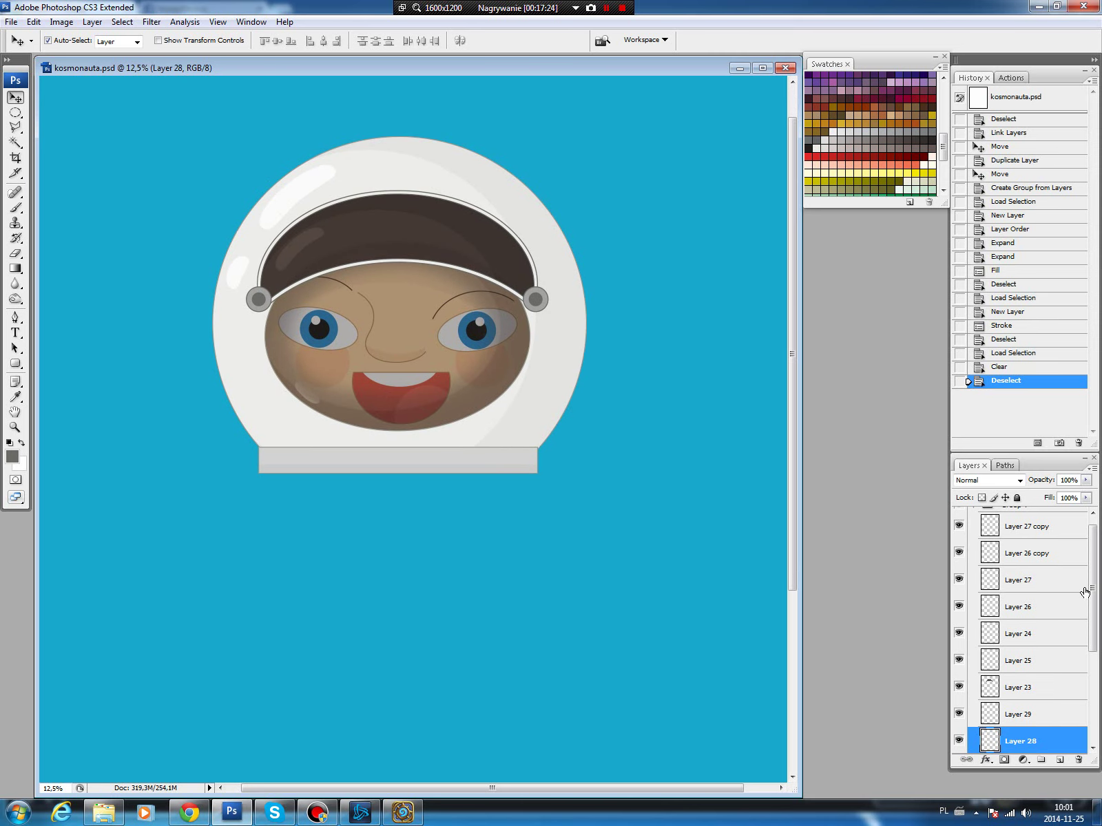
{"action": "left_click_drag", "start_coordinate": [1091, 589], "coordinate": [1091, 681]}
{"action": "left_click", "coordinate": [1018, 706]}
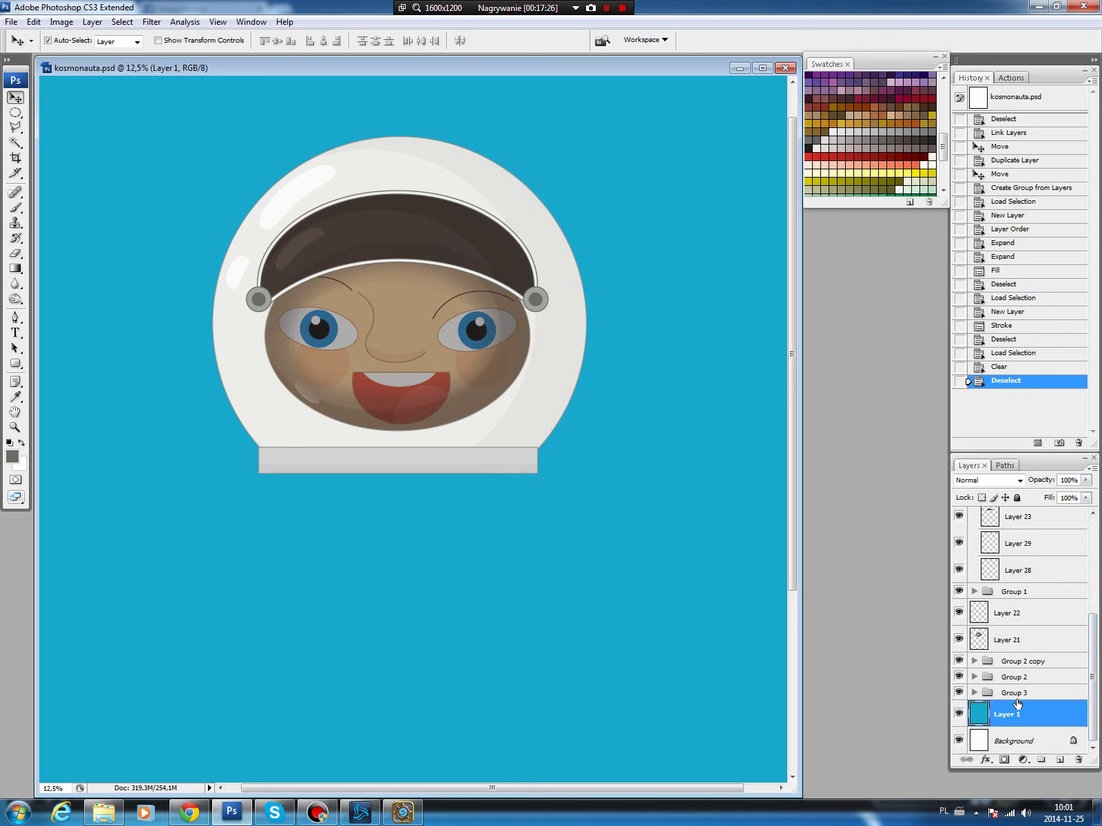
{"action": "left_click", "coordinate": [1059, 760]}
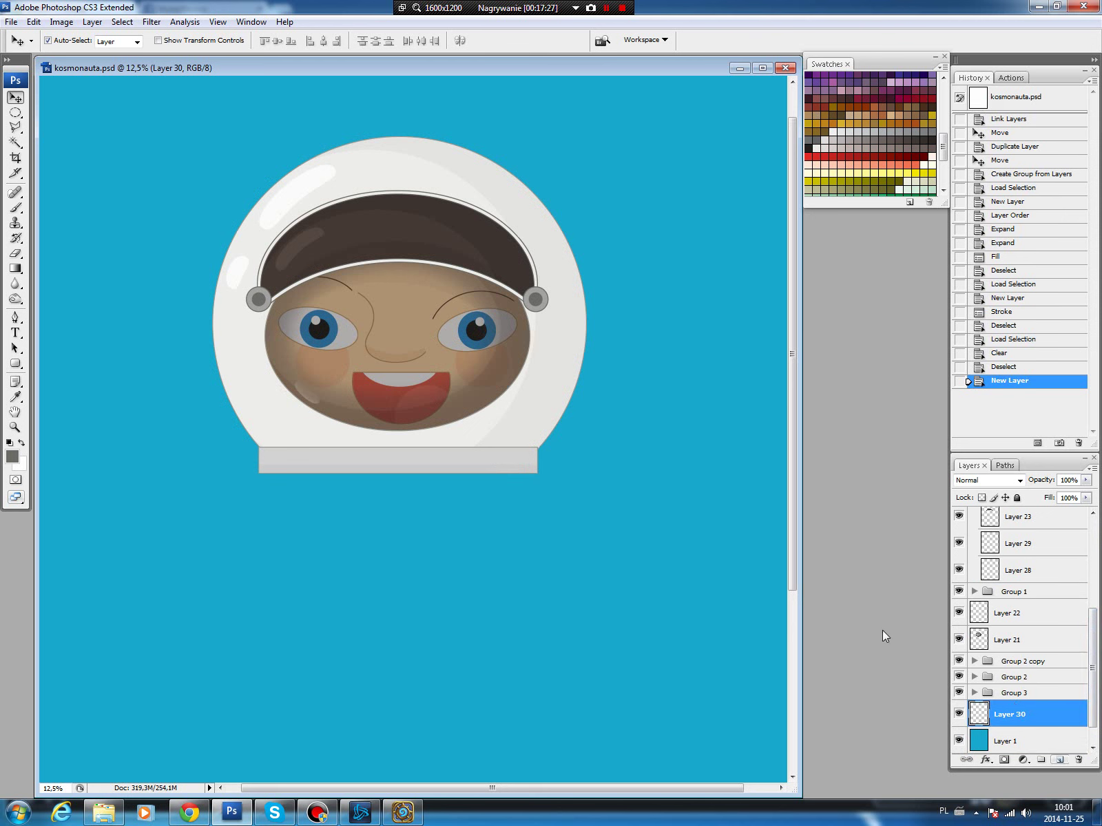
Fill a large light grey circle below the helmet on the new layer.
{"action": "left_click", "coordinate": [15, 112]}
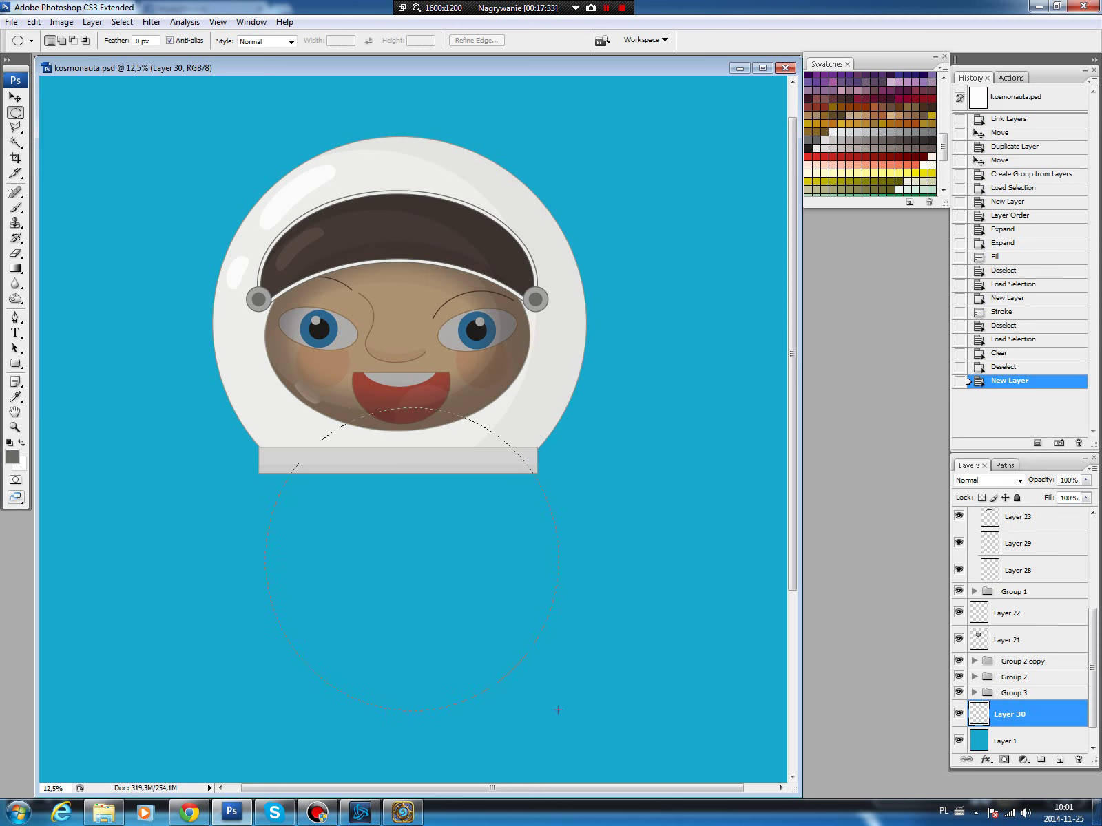
{"action": "left_click_drag", "start_coordinate": [475, 596], "coordinate": [427, 564]}
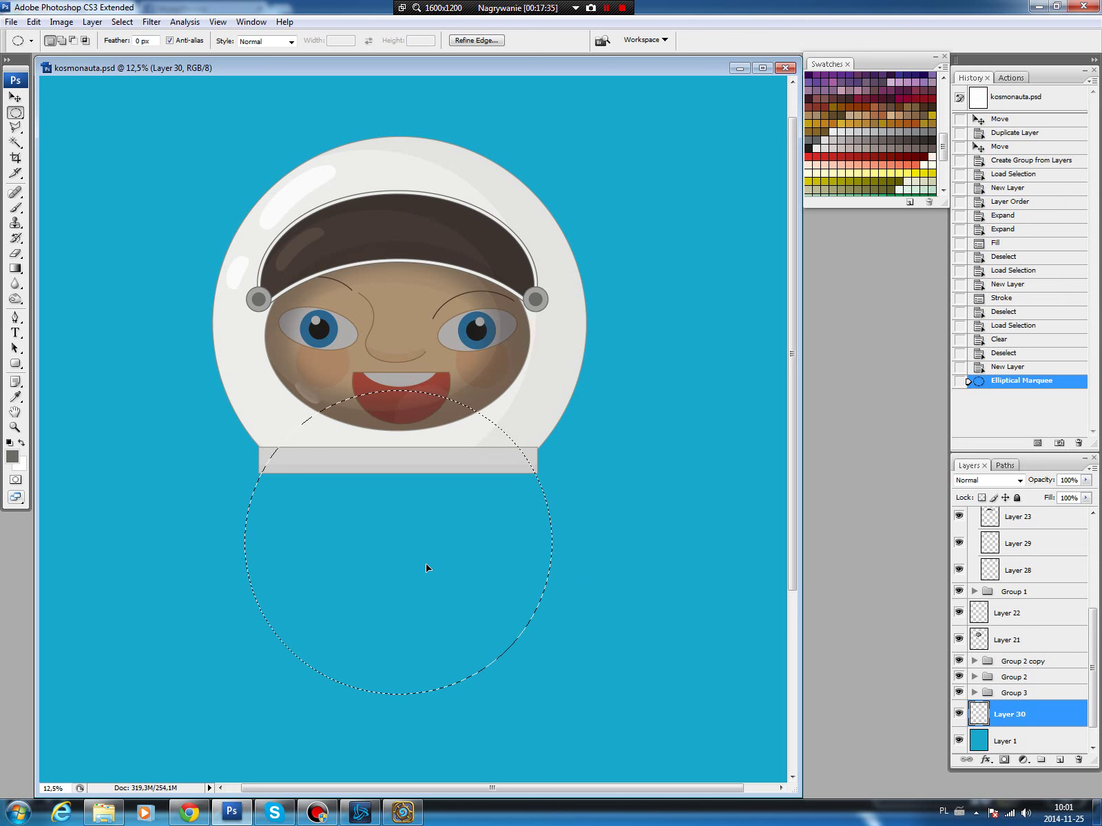
{"action": "key", "text": "Up"}
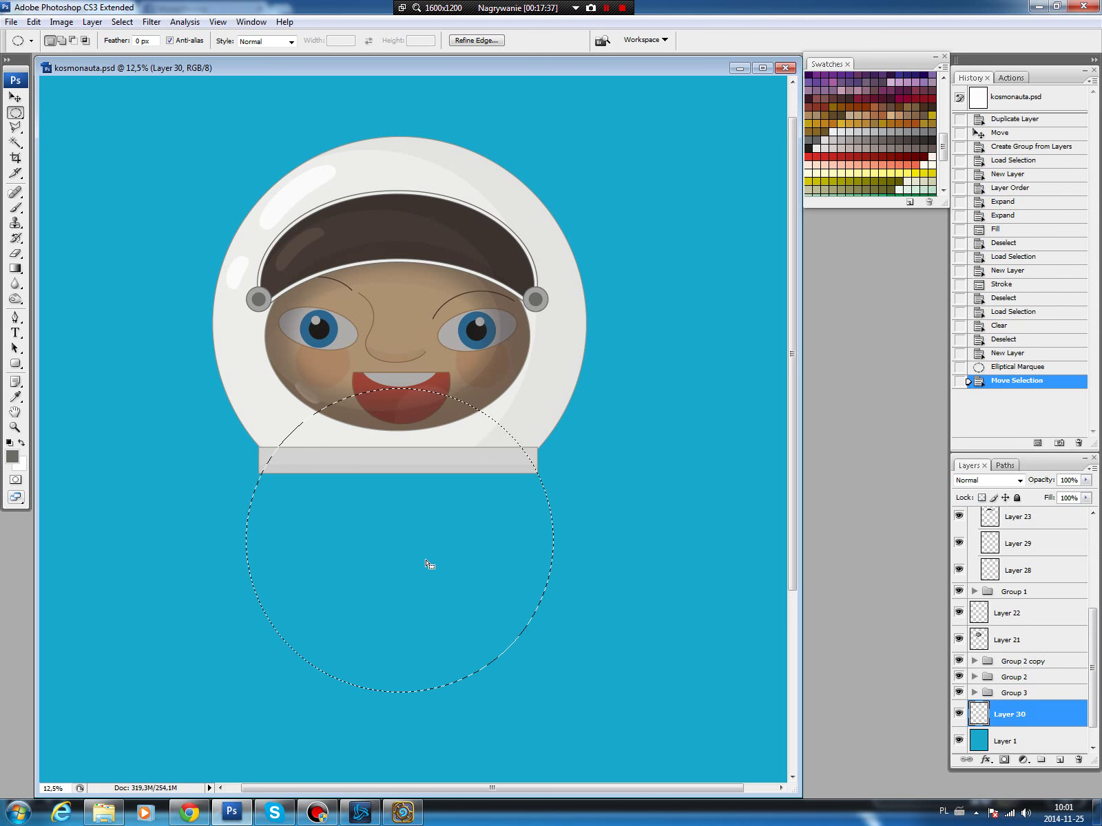
{"action": "key", "text": "b"}
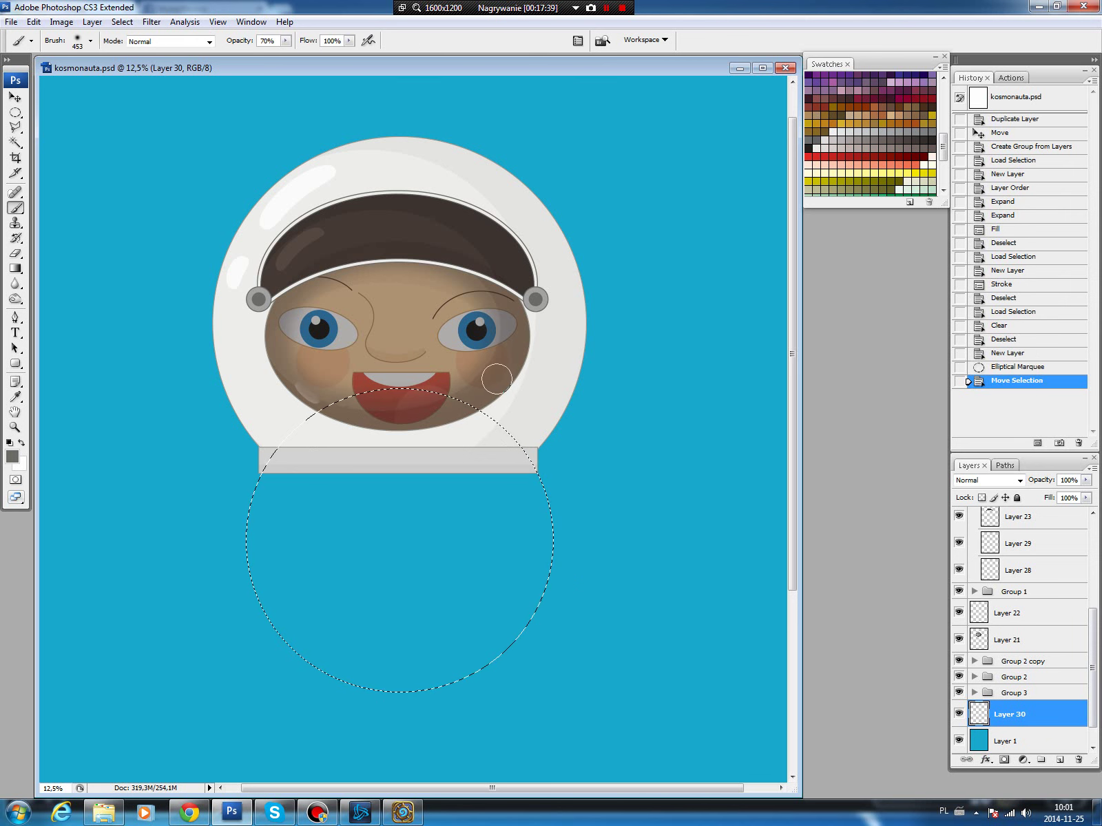
{"action": "left_click", "coordinate": [516, 394], "text": "alt"}
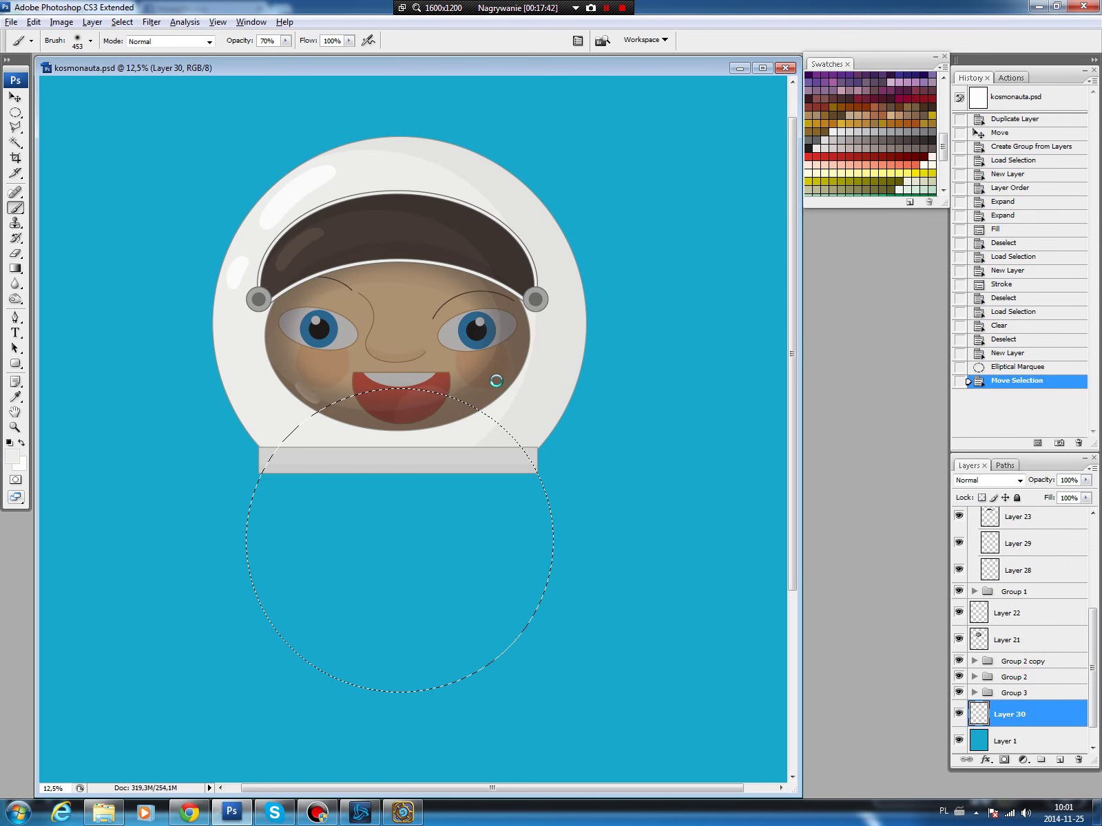
{"action": "key", "text": "alt+BackSpace"}
{"action": "key", "text": "ctrl+d"}
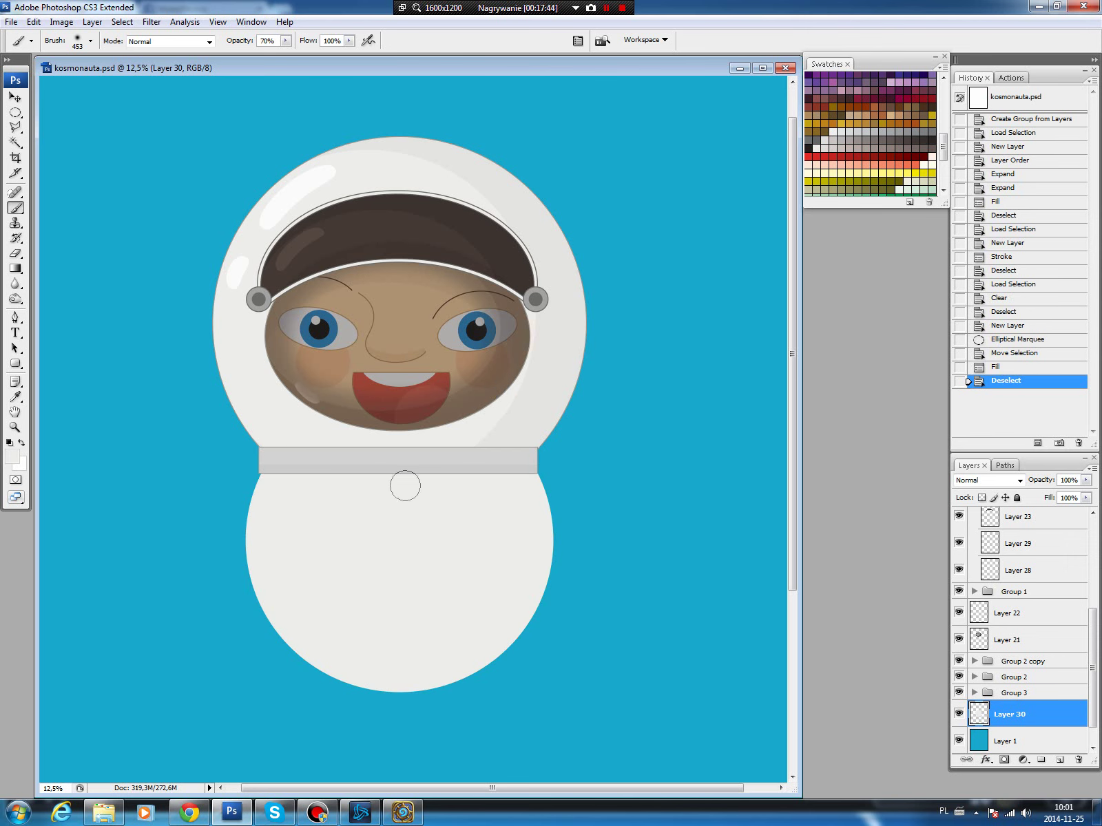
Nudge the body circle into place and delete its lower part to flatten the bottom.
{"action": "key", "text": "v"}
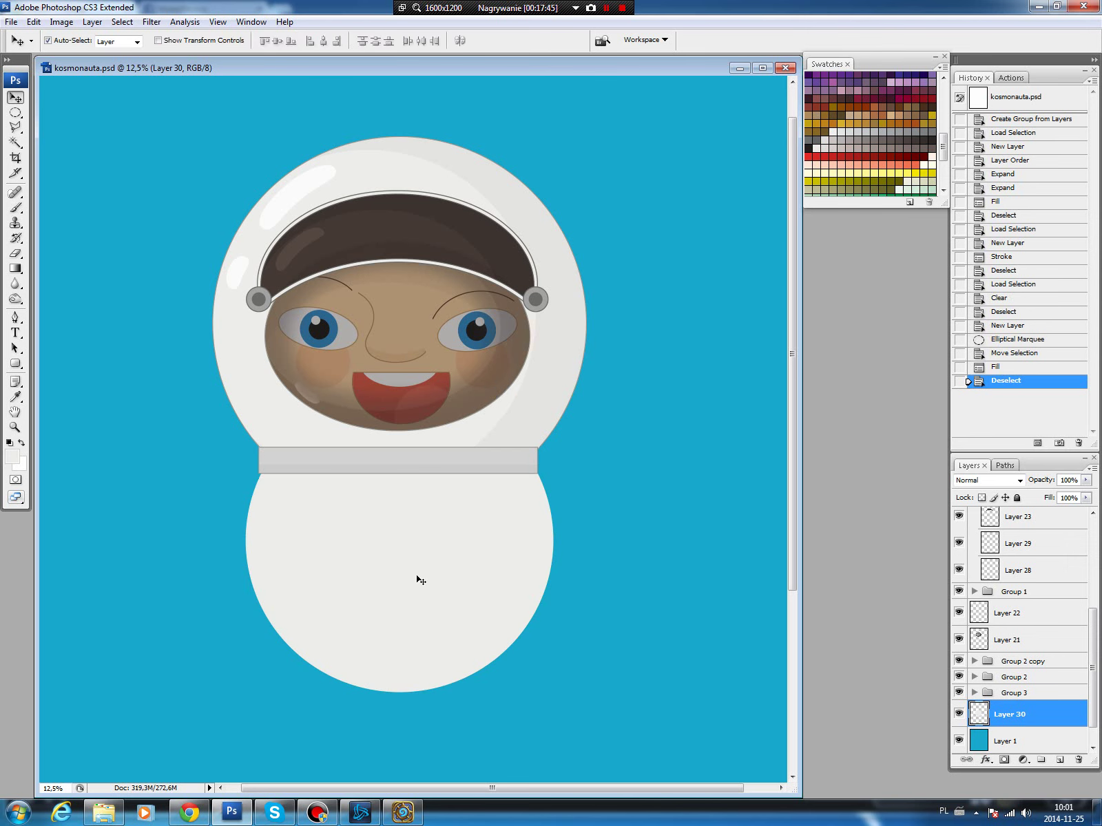
{"action": "left_click_drag", "start_coordinate": [420, 580], "coordinate": [415, 579]}
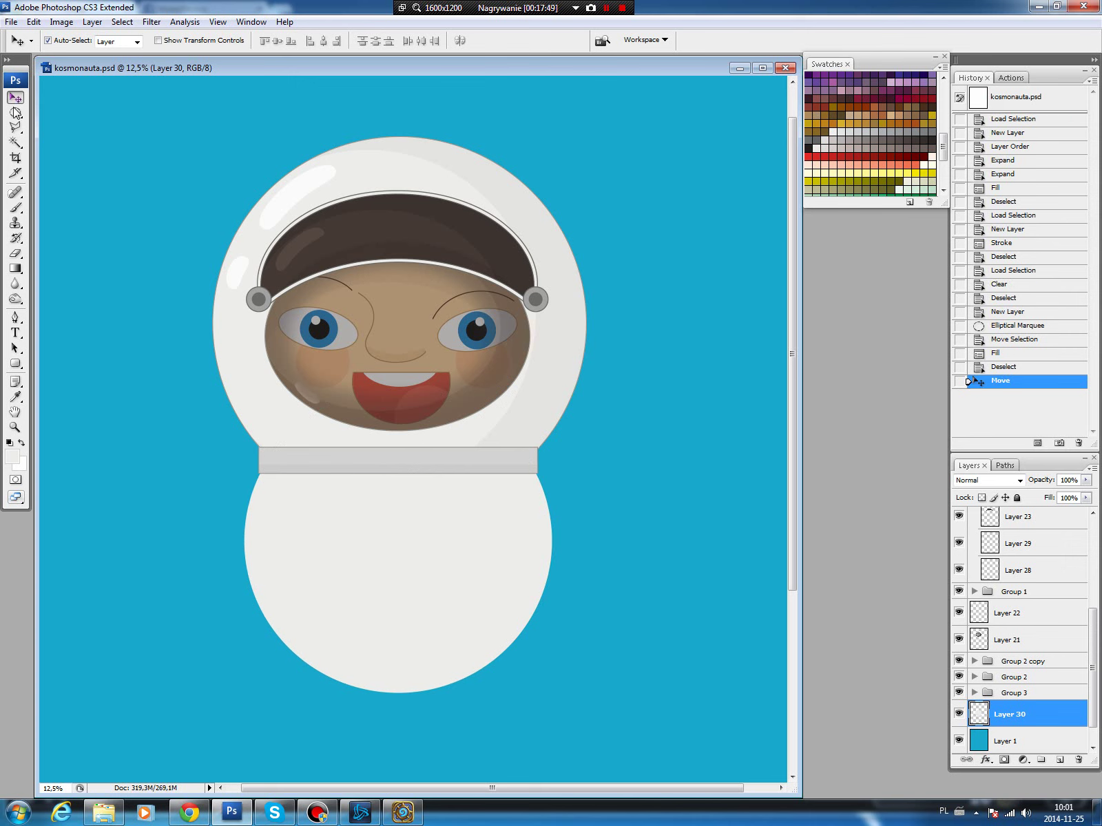
{"action": "left_click_drag", "start_coordinate": [15, 112], "coordinate": [59, 109]}
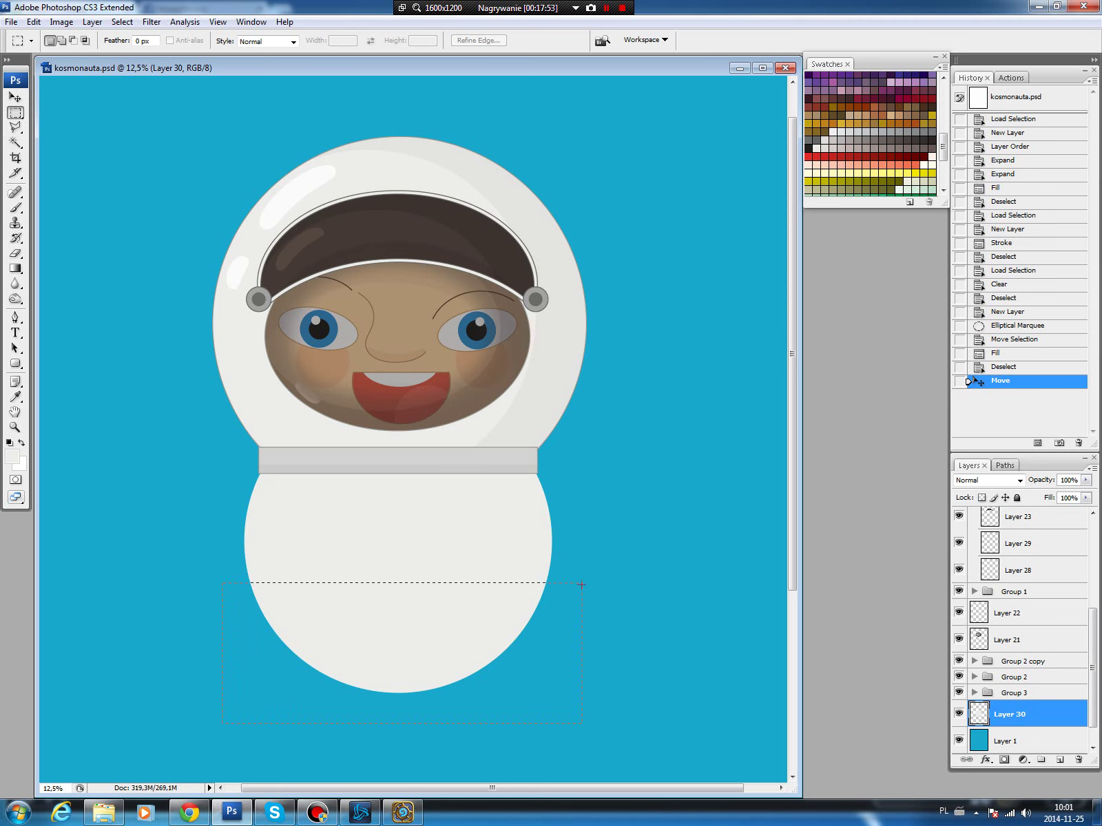
{"action": "left_click_drag", "start_coordinate": [581, 584], "coordinate": [581, 585]}
{"action": "key", "text": "Delete"}
{"action": "key", "text": "ctrl+d"}
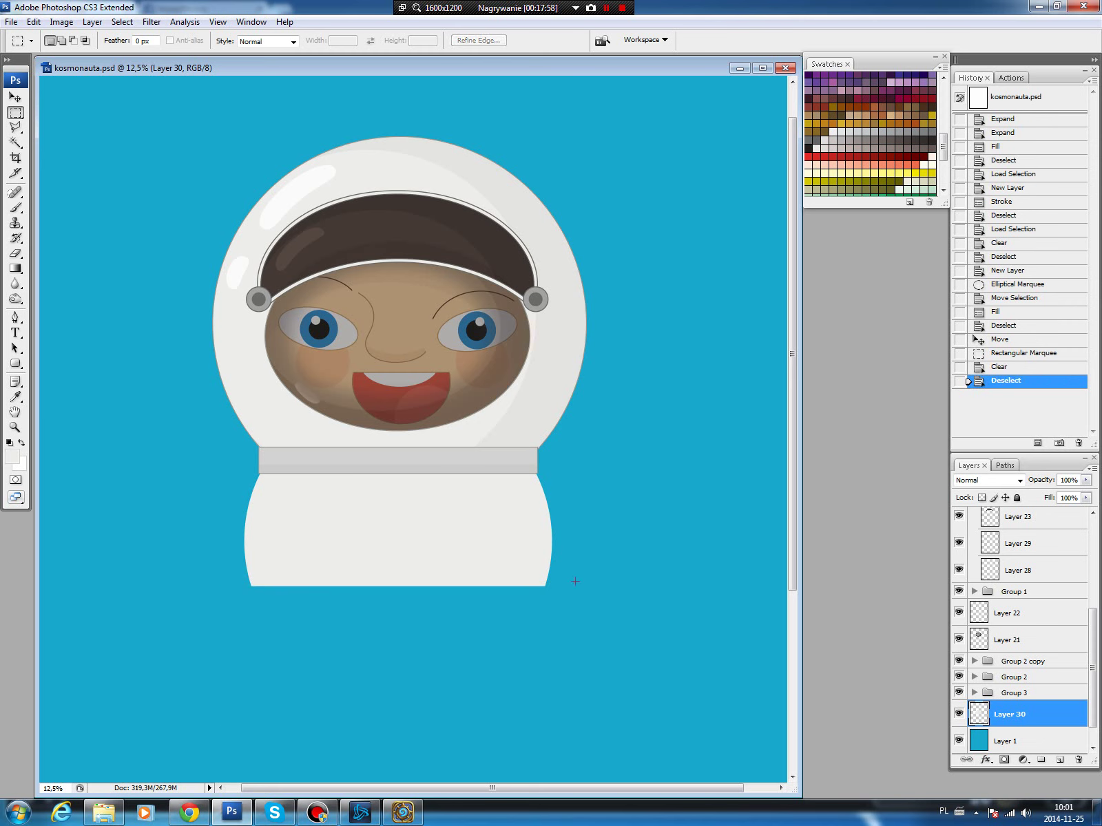
Make a large elliptical selection covering the body's left side.
{"action": "key", "text": "v"}
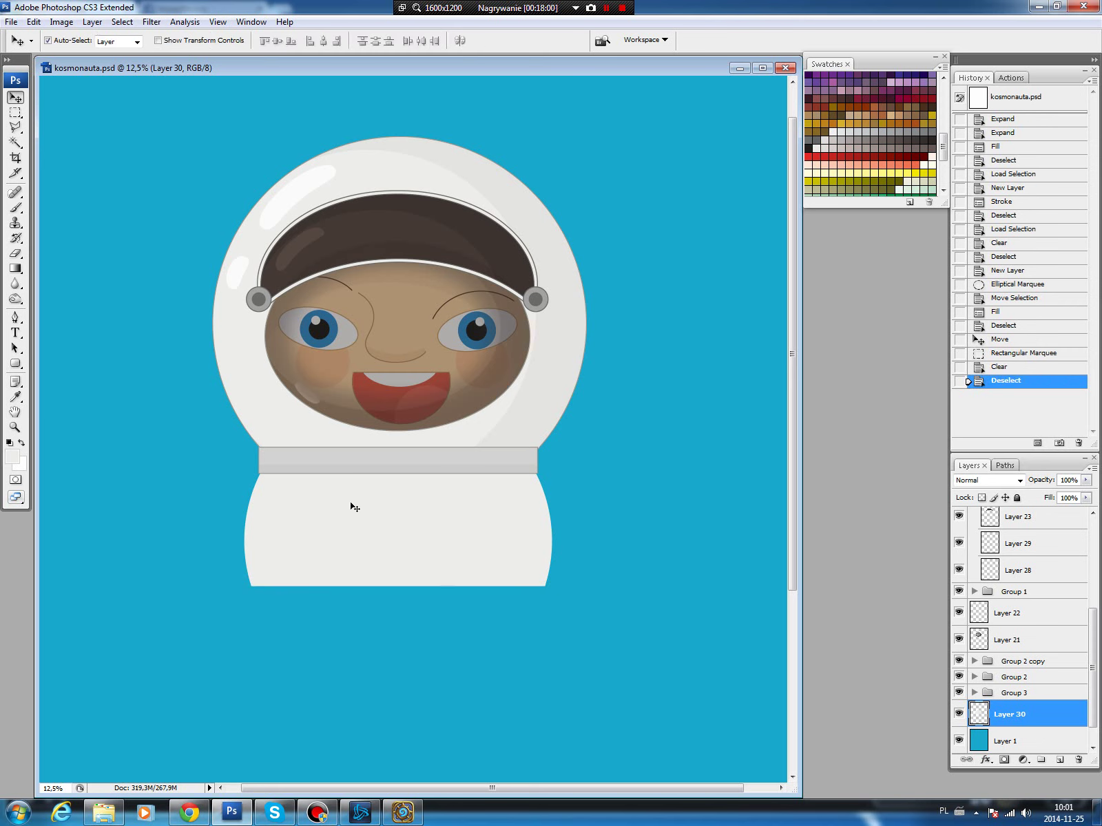
{"action": "key", "text": "m"}
{"action": "left_click_drag", "start_coordinate": [446, 624], "coordinate": [449, 590]}
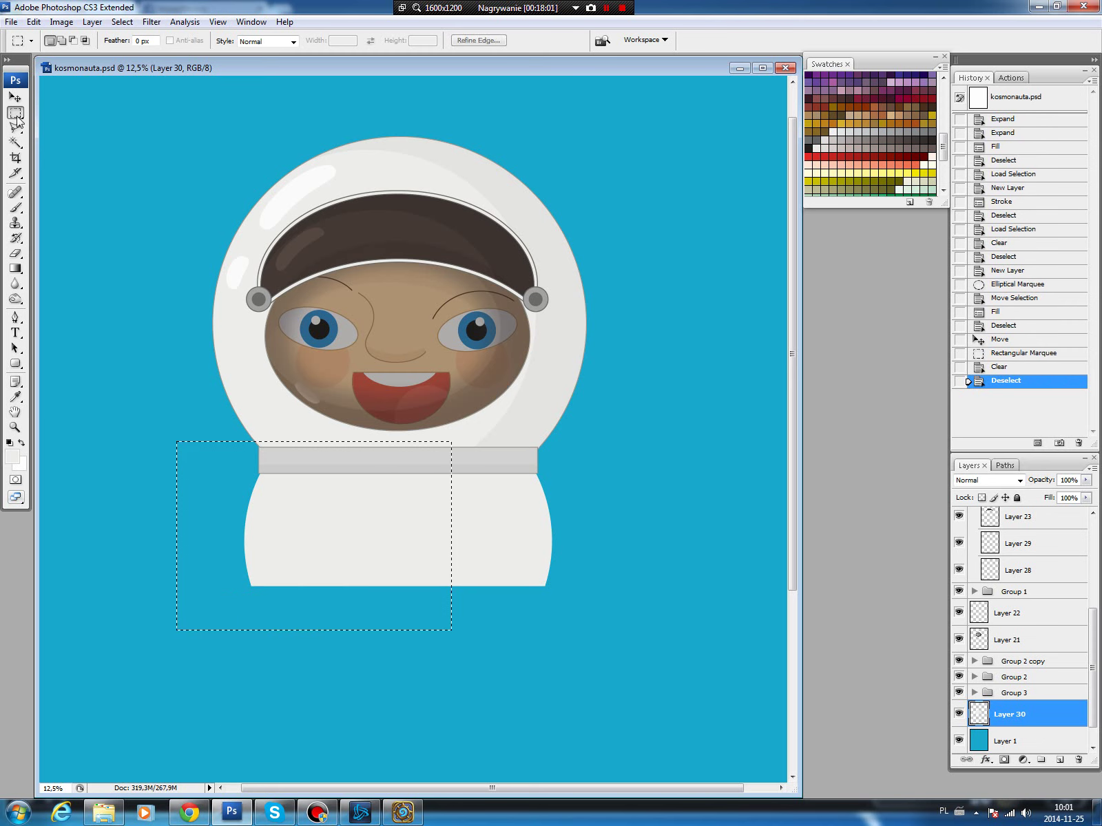
{"action": "left_click_drag", "start_coordinate": [15, 112], "coordinate": [83, 122]}
{"action": "left_click", "coordinate": [82, 125]}
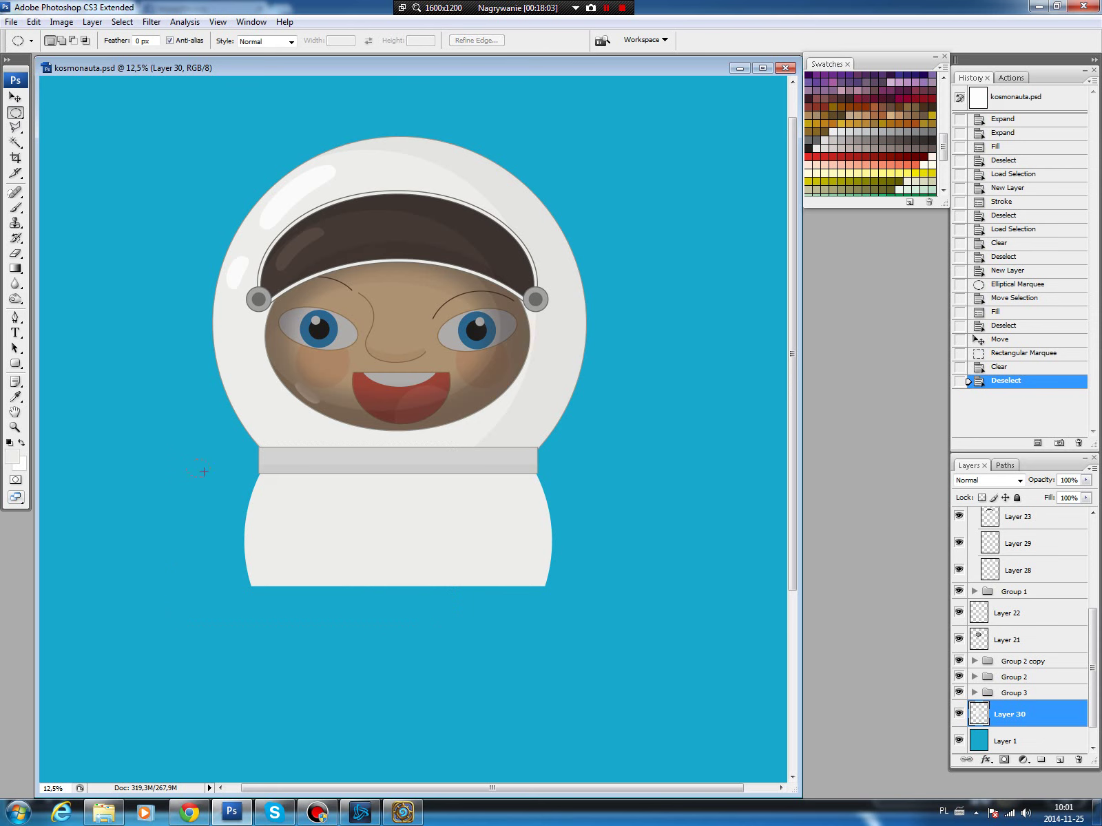
{"action": "left_click_drag", "start_coordinate": [492, 710], "coordinate": [489, 675]}
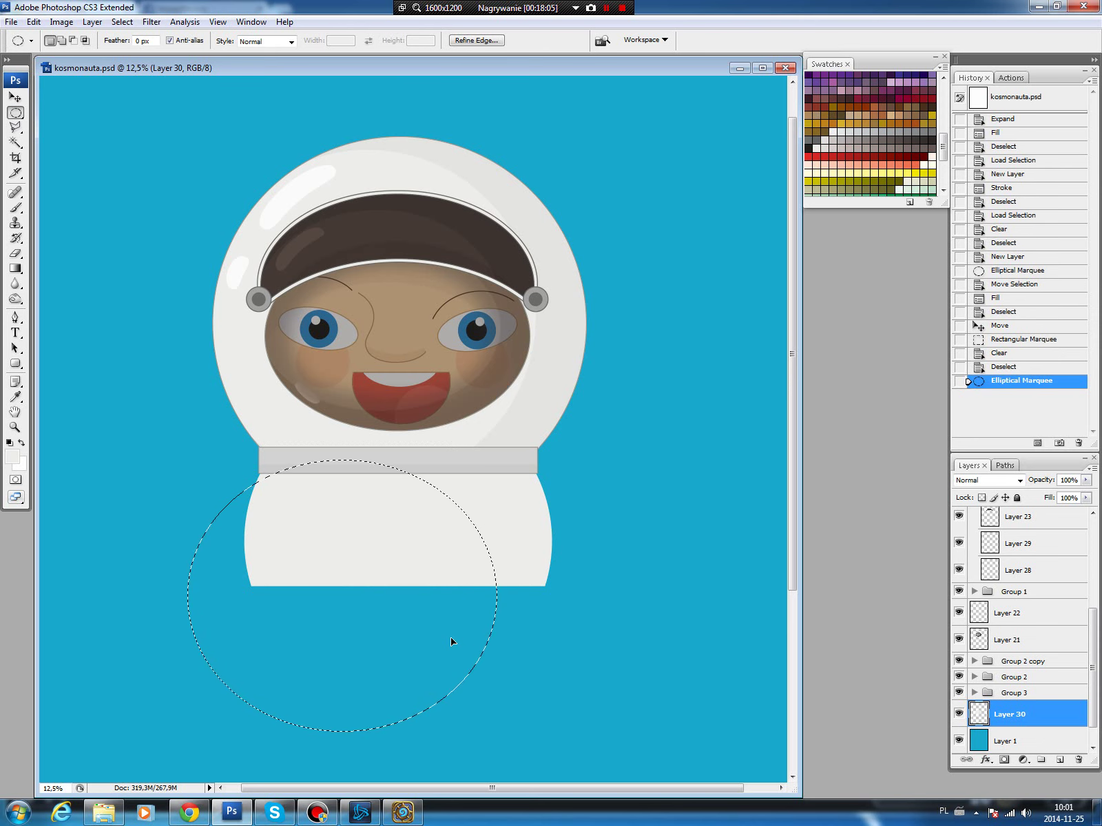
{"action": "left_click_drag", "start_coordinate": [443, 585], "coordinate": [443, 583]}
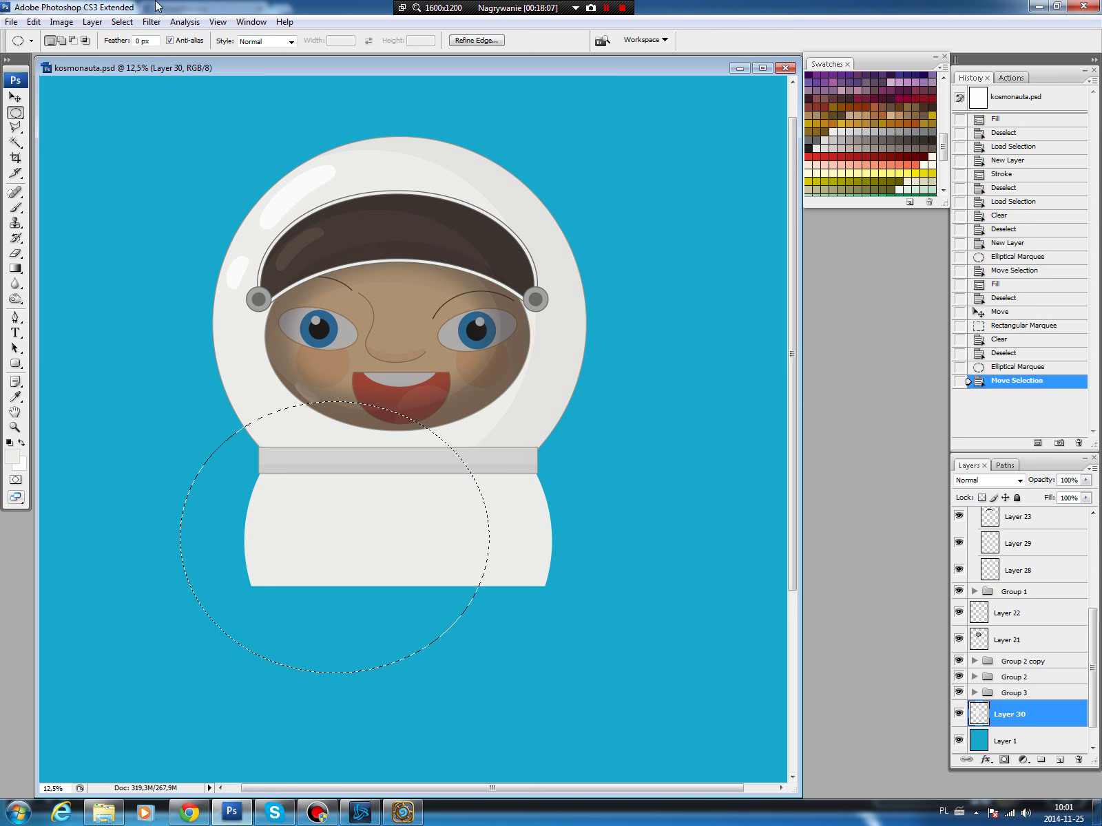
Invert the selection and slightly lower the right side's lightness with Hue/Saturation.
{"action": "left_click", "coordinate": [122, 21]}
{"action": "left_click", "coordinate": [138, 75]}
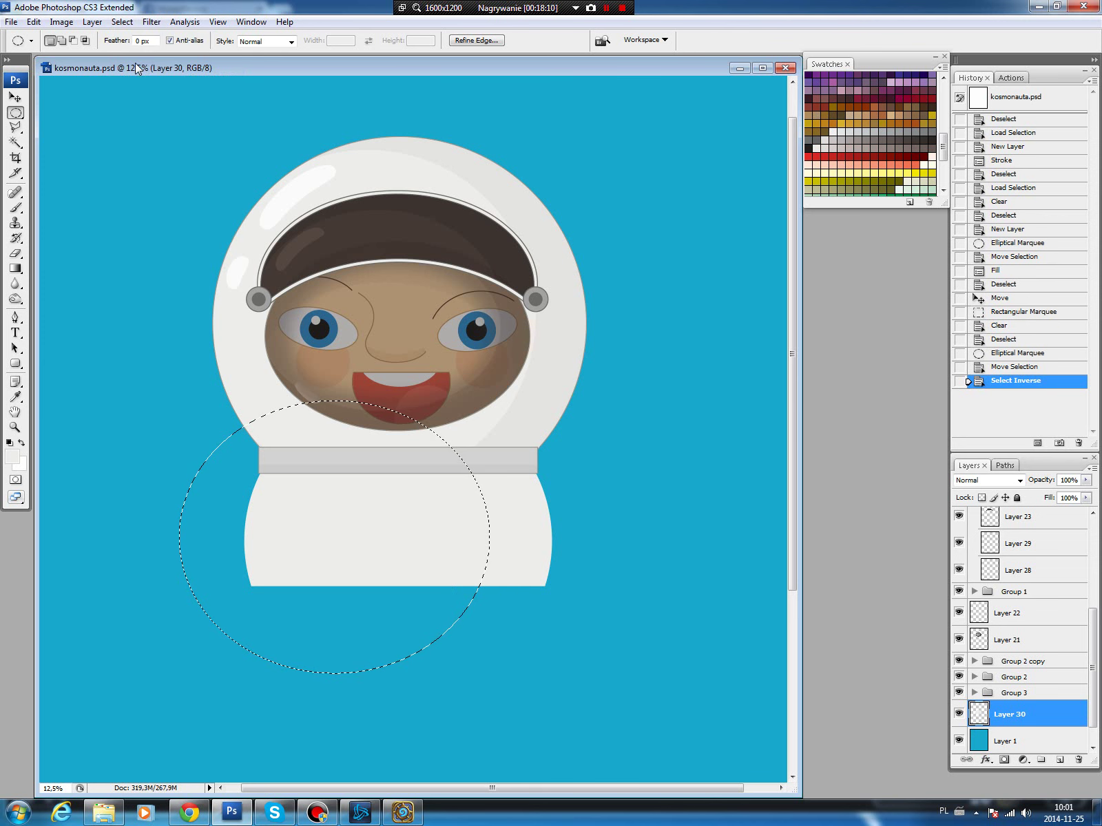
{"action": "key", "text": "ctrl+u"}
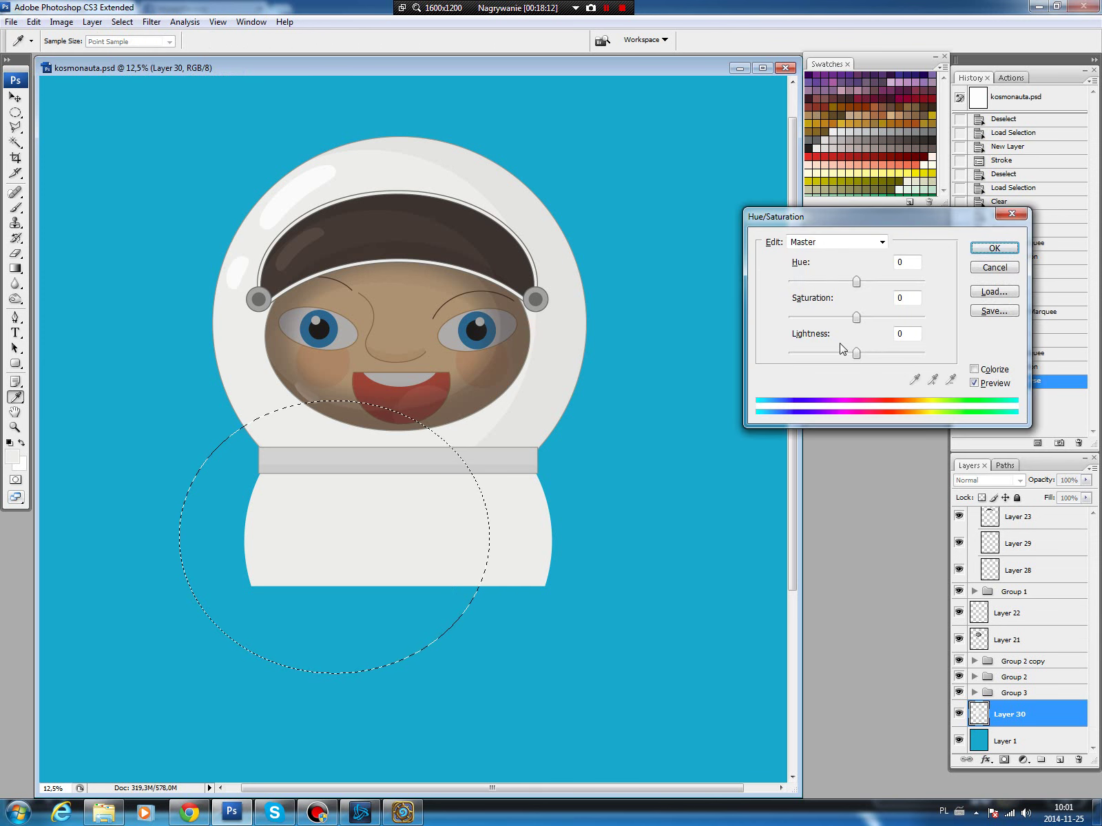
{"action": "left_click_drag", "start_coordinate": [856, 353], "coordinate": [854, 360]}
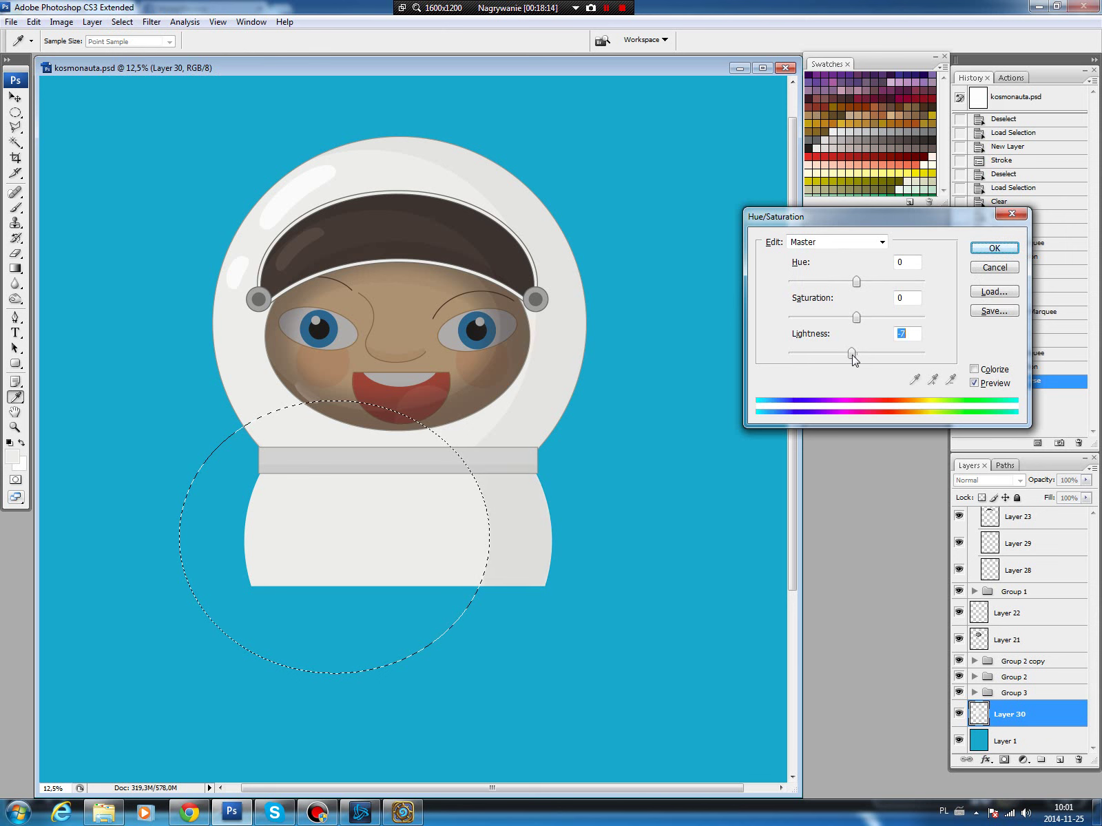
{"action": "left_click", "coordinate": [994, 248]}
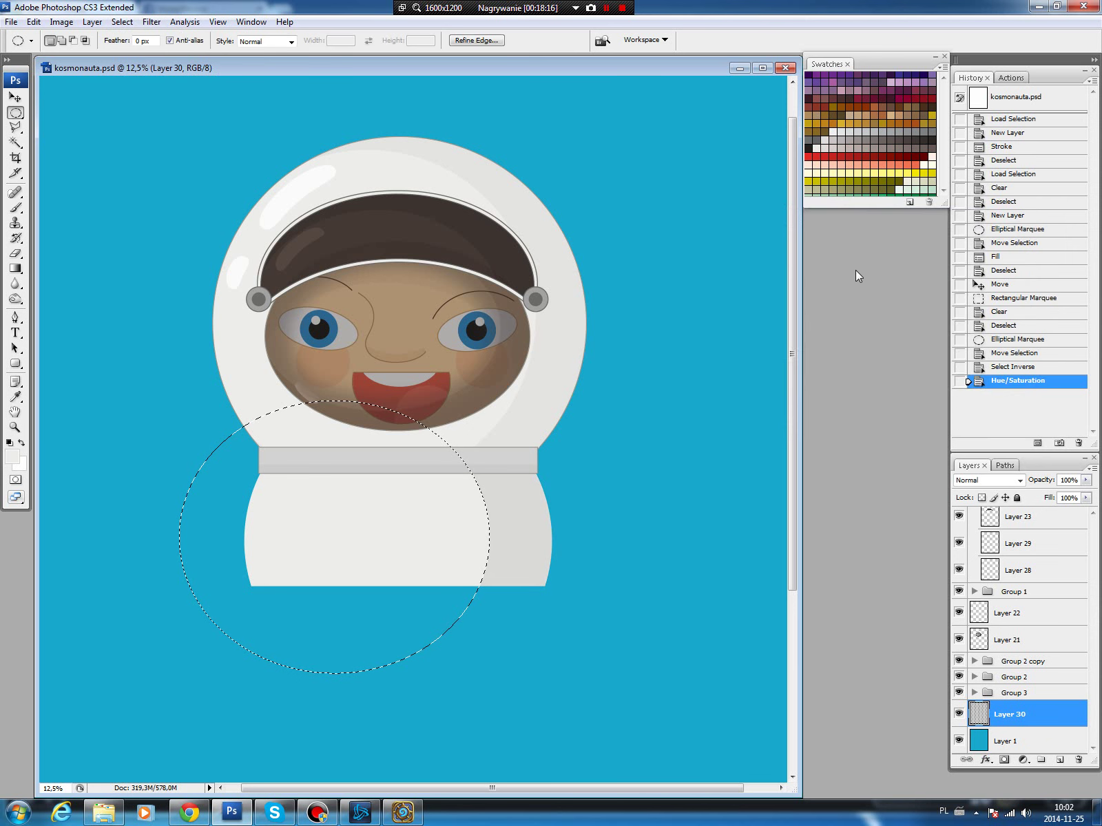
{"action": "key", "text": "ctrl+d"}
Load the body as a selection on a new layer and set dark grey 94948e.
{"action": "left_click", "coordinate": [974, 717], "text": "ctrl"}
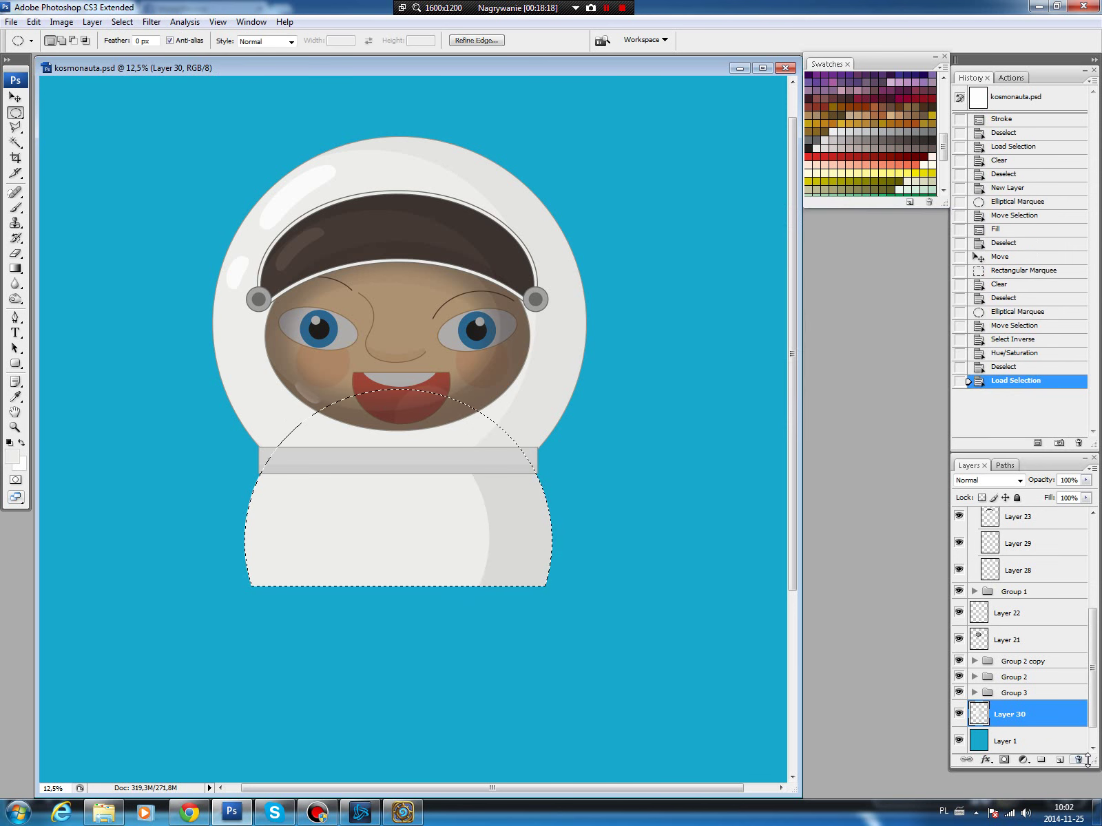
{"action": "left_click", "coordinate": [1059, 759]}
{"action": "key", "text": "b"}
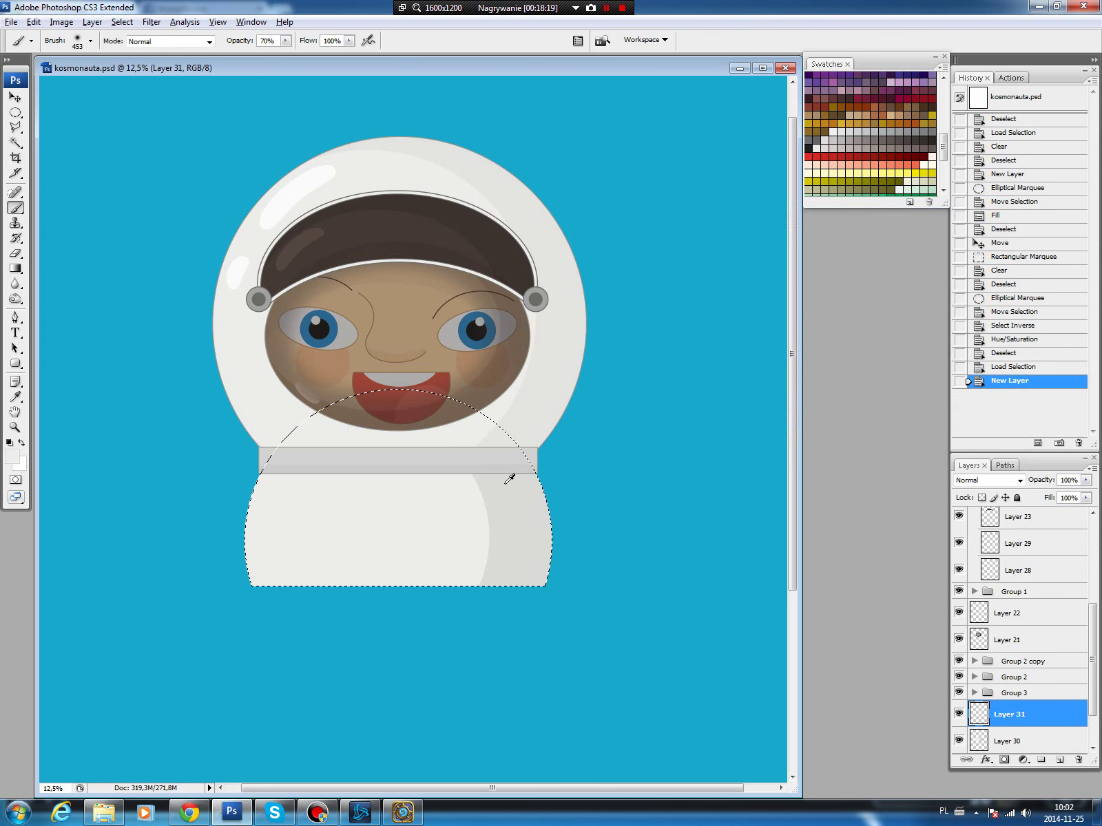
{"action": "left_click", "coordinate": [509, 477], "text": "alt"}
{"action": "left_click", "coordinate": [12, 455]}
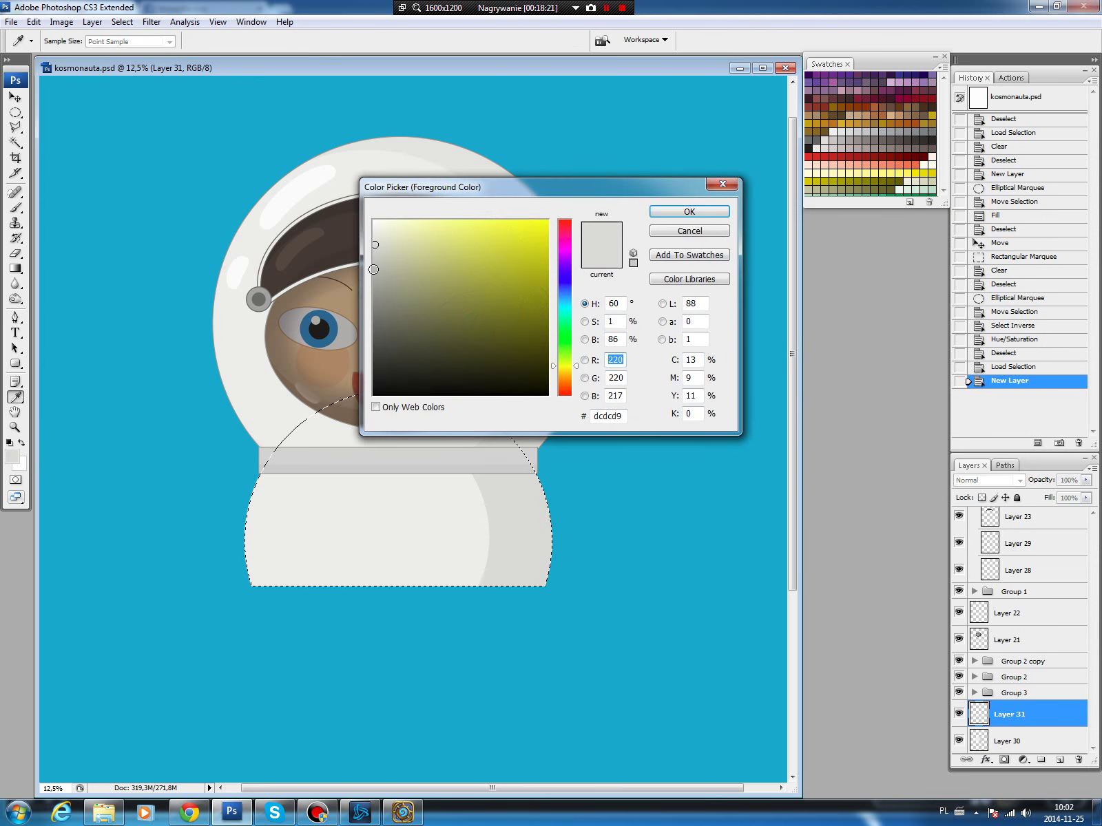
{"action": "left_click", "coordinate": [380, 293]}
{"action": "left_click", "coordinate": [689, 212]}
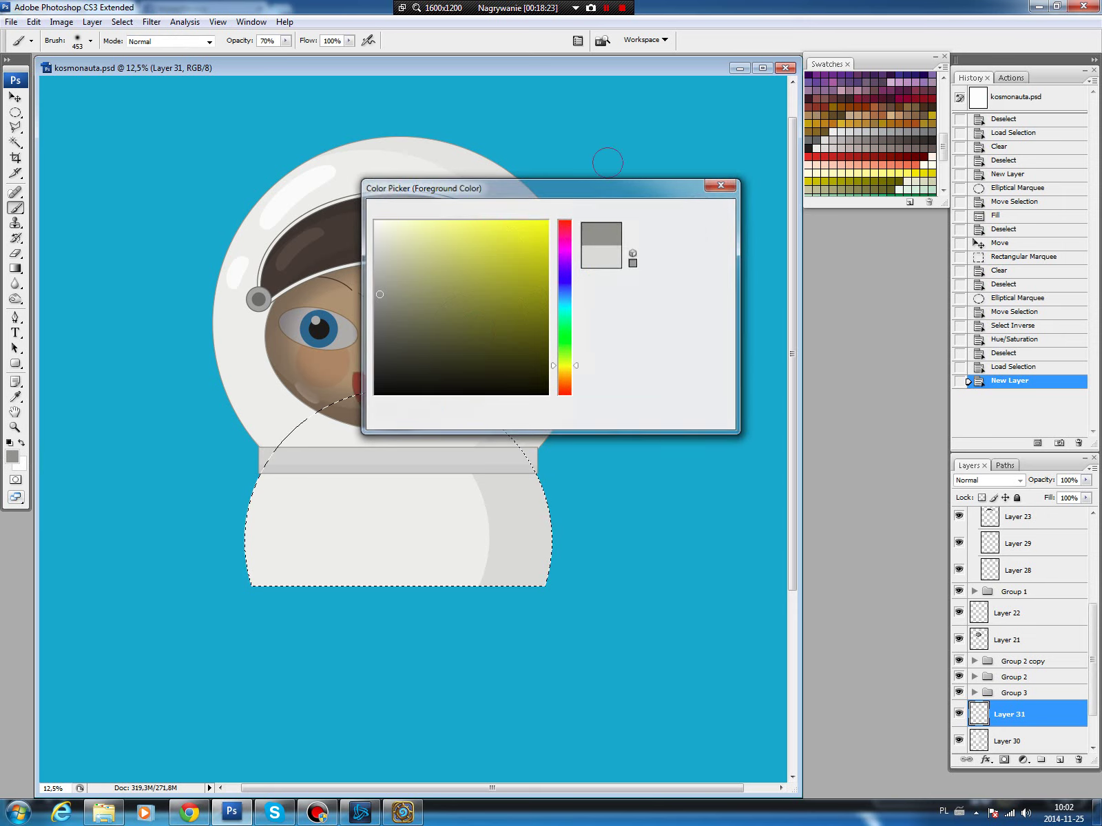
Stroke the body selection with the grey outline and deselect.
{"action": "left_click", "coordinate": [33, 21]}
{"action": "left_click", "coordinate": [50, 232]}
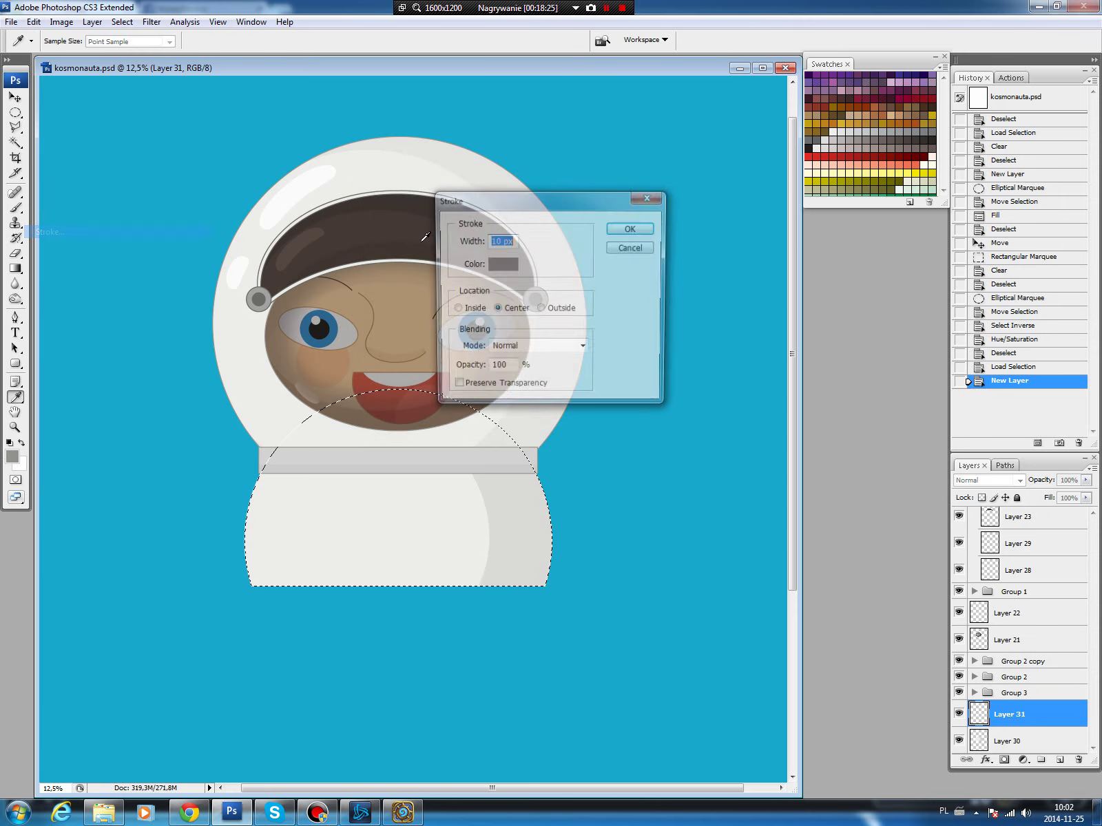
{"action": "left_click", "coordinate": [629, 221]}
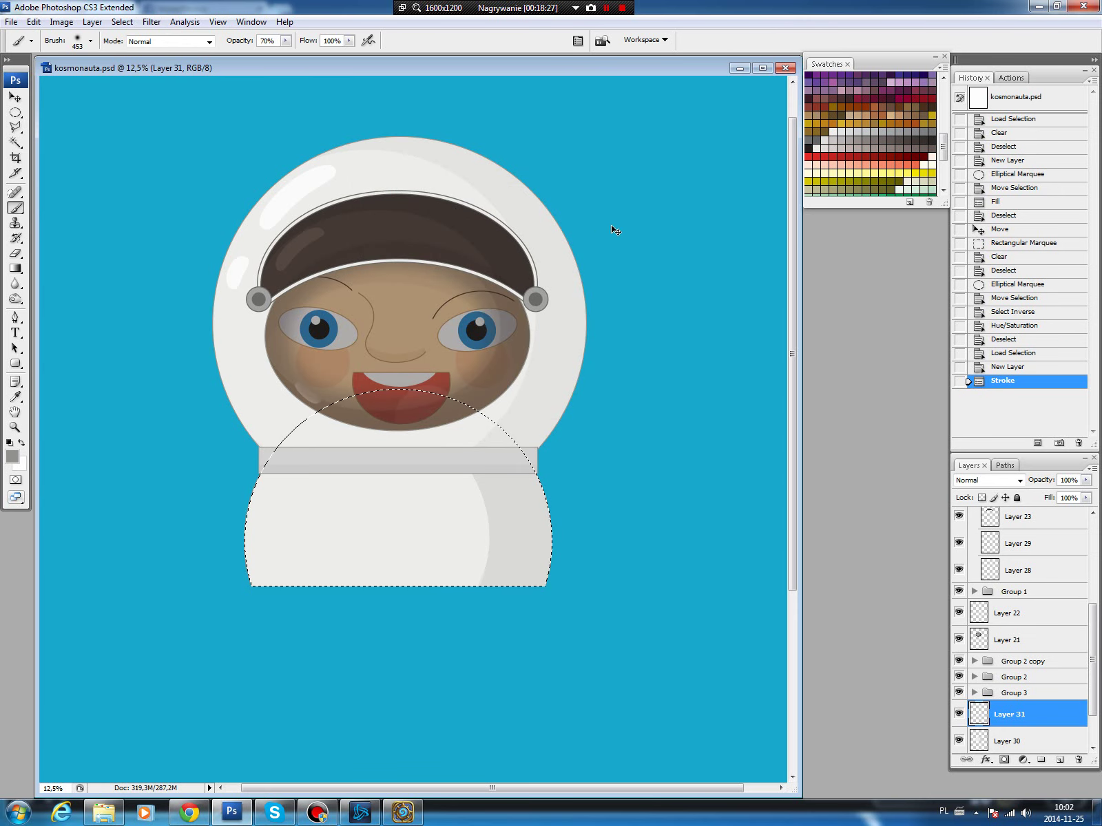
{"action": "key", "text": "ctrl+d"}
Fill a grey-green strip across the bottom of the body on a new layer.
{"action": "key", "text": "v"}
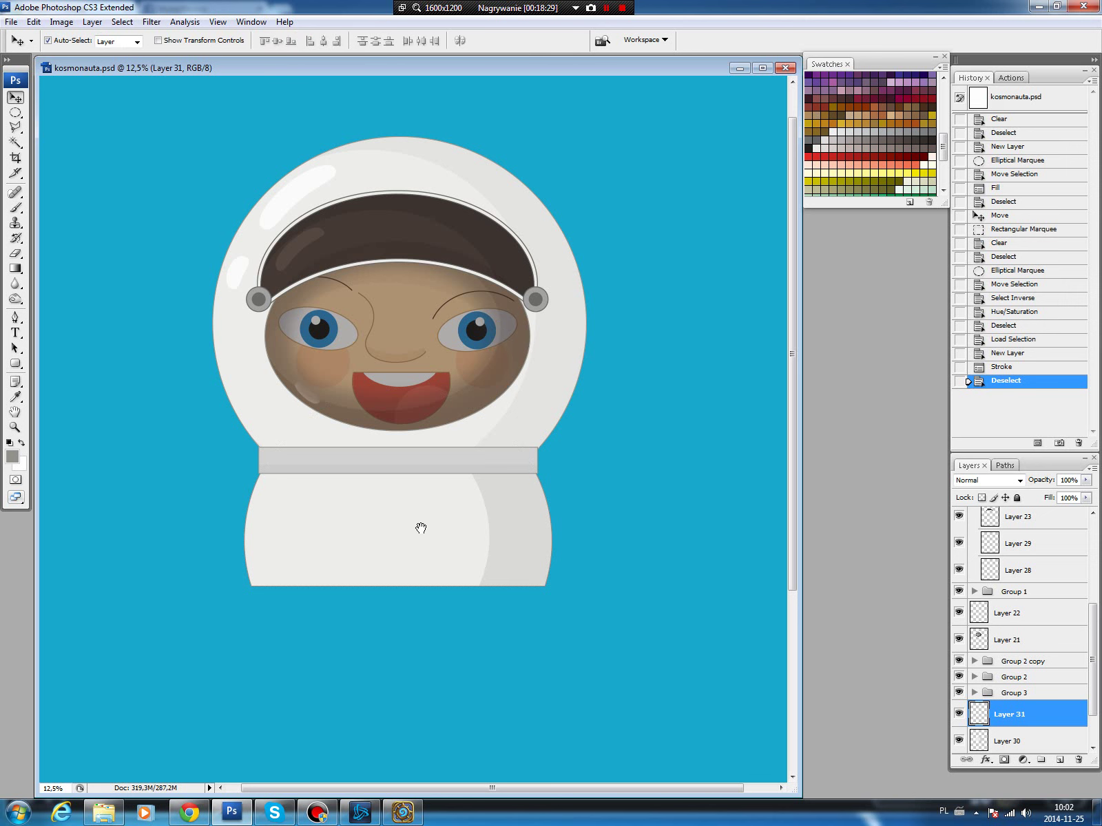
{"action": "left_click_drag", "start_coordinate": [420, 528], "coordinate": [436, 499]}
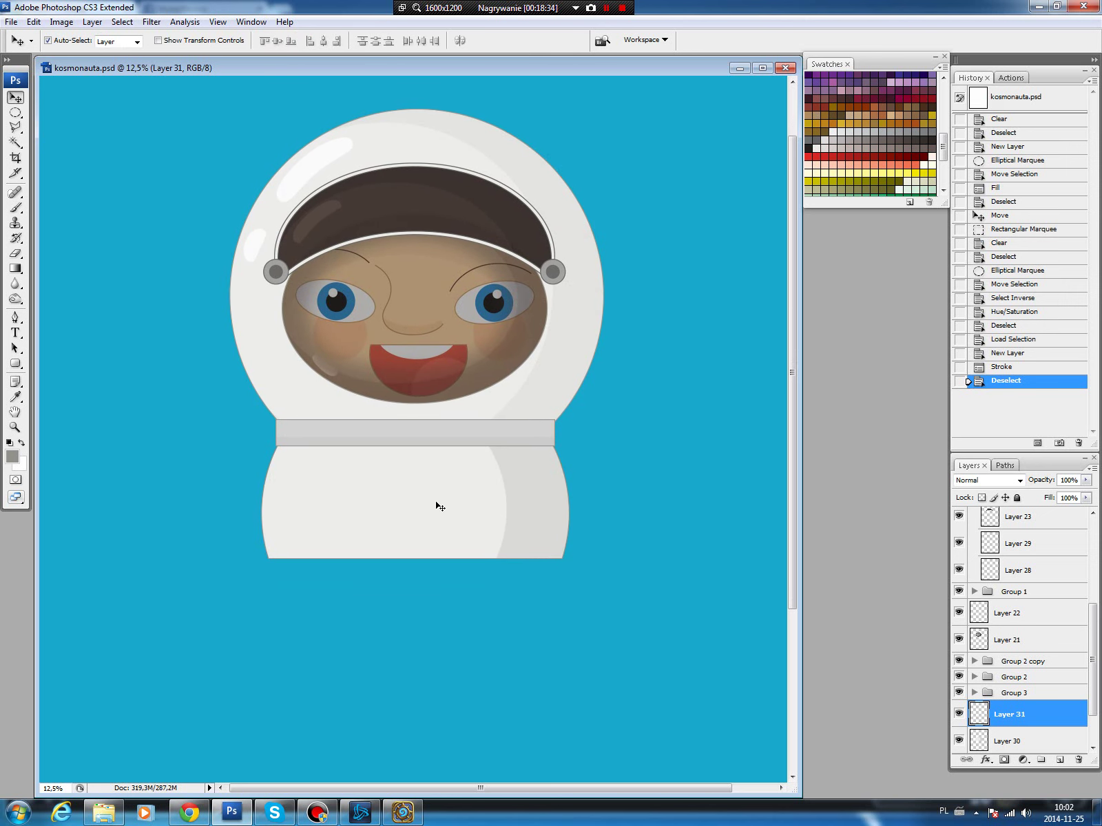
{"action": "left_click_drag", "start_coordinate": [15, 112], "coordinate": [62, 112]}
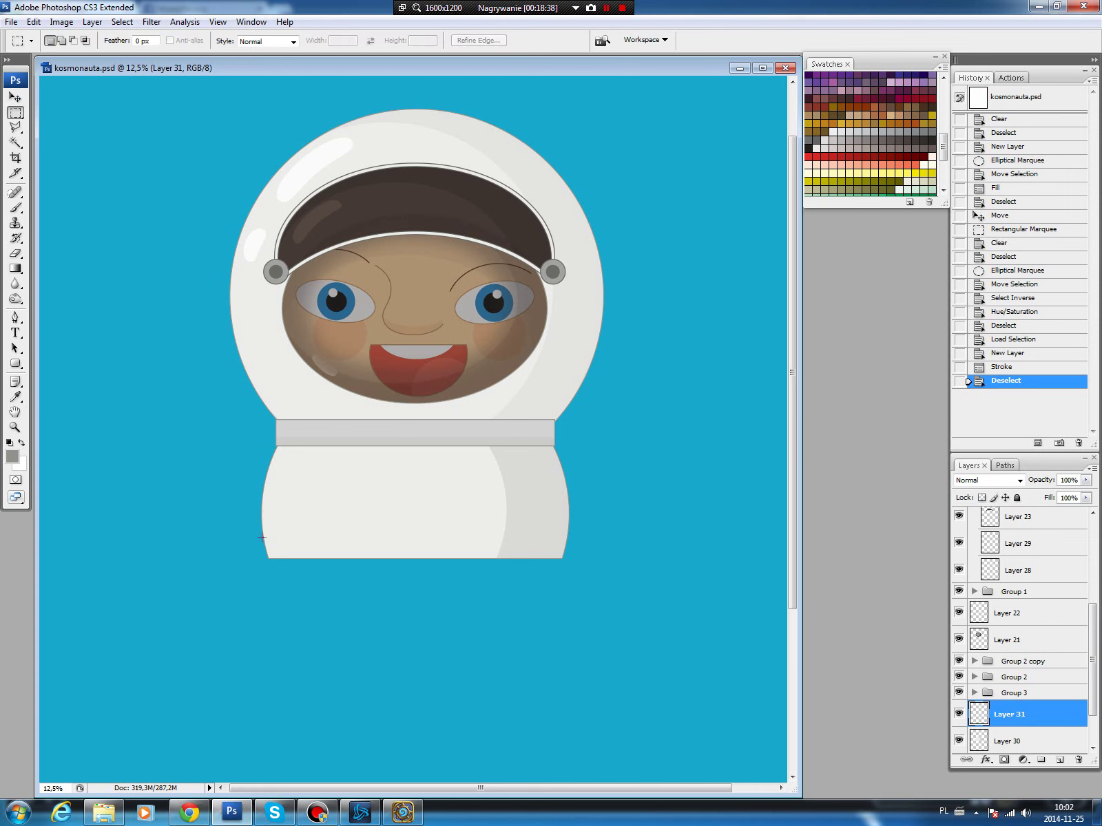
{"action": "left_click_drag", "start_coordinate": [366, 580], "coordinate": [568, 567]}
{"action": "left_click_drag", "start_coordinate": [568, 567], "coordinate": [567, 570]}
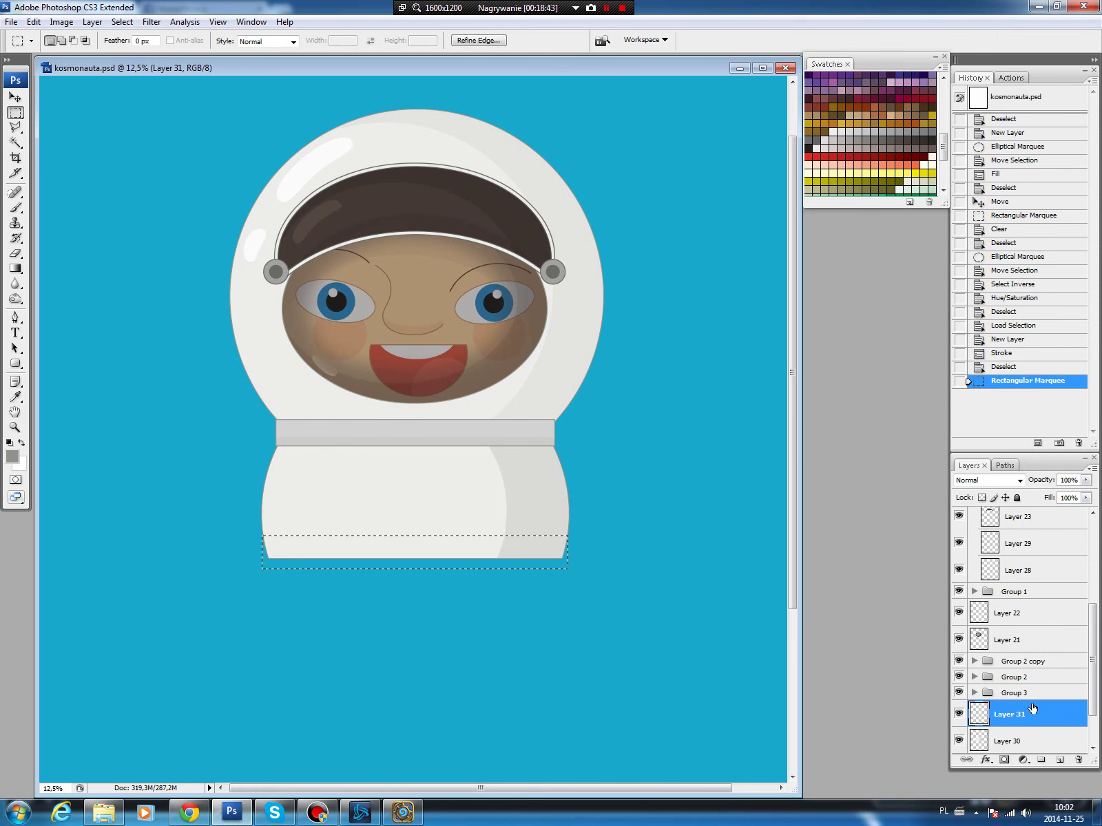
{"action": "left_click", "coordinate": [1059, 759]}
{"action": "key", "text": "b"}
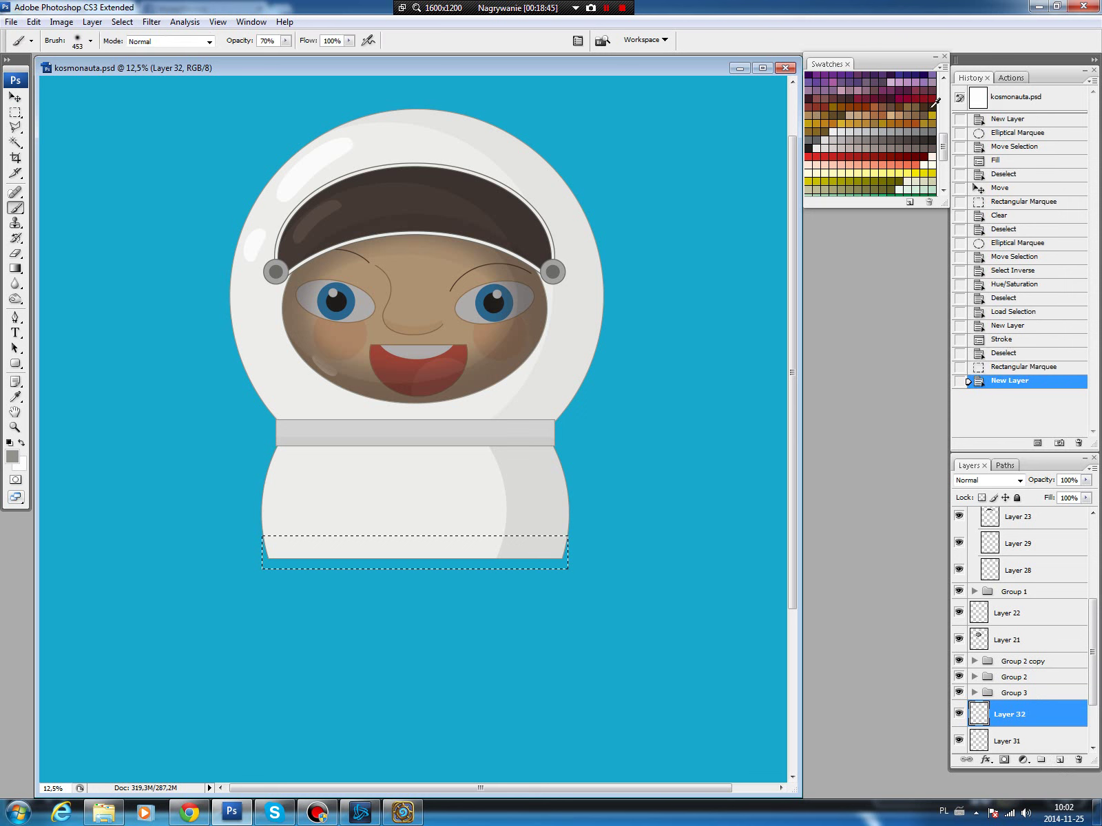
{"action": "left_click_drag", "start_coordinate": [943, 143], "coordinate": [945, 110]}
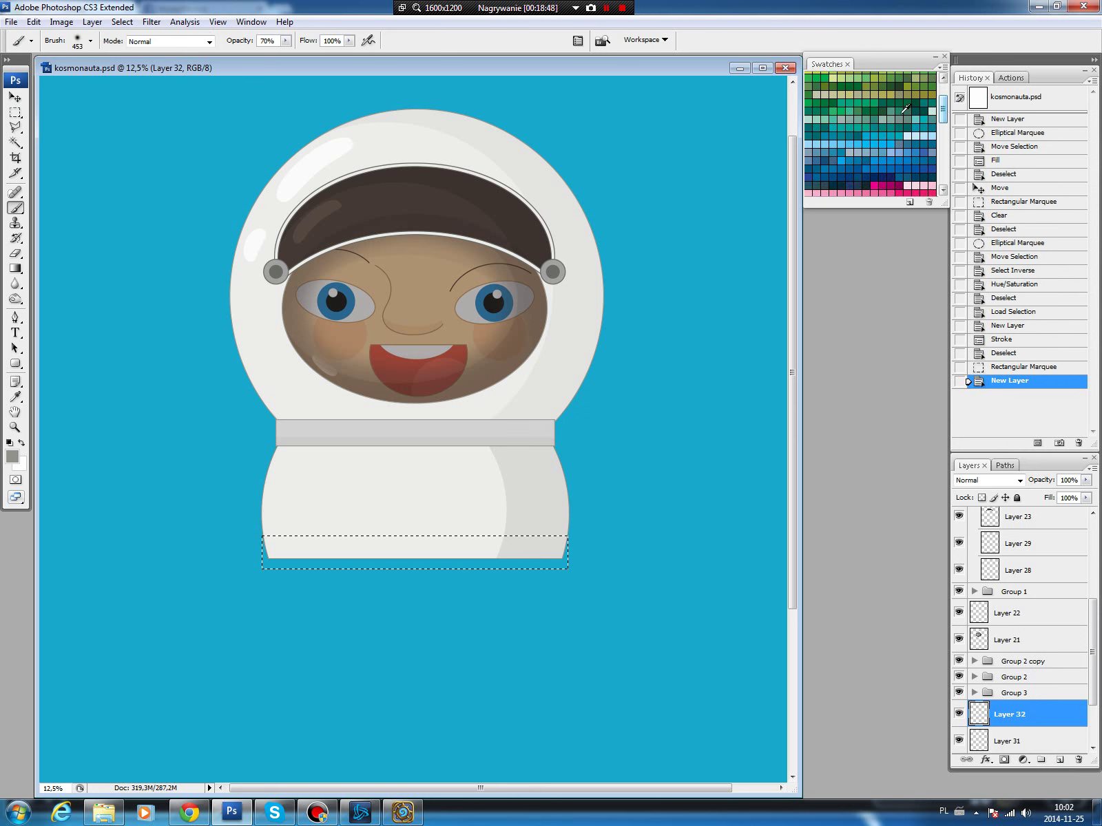
{"action": "left_click", "coordinate": [898, 110]}
{"action": "key", "text": "alt+BackSpace"}
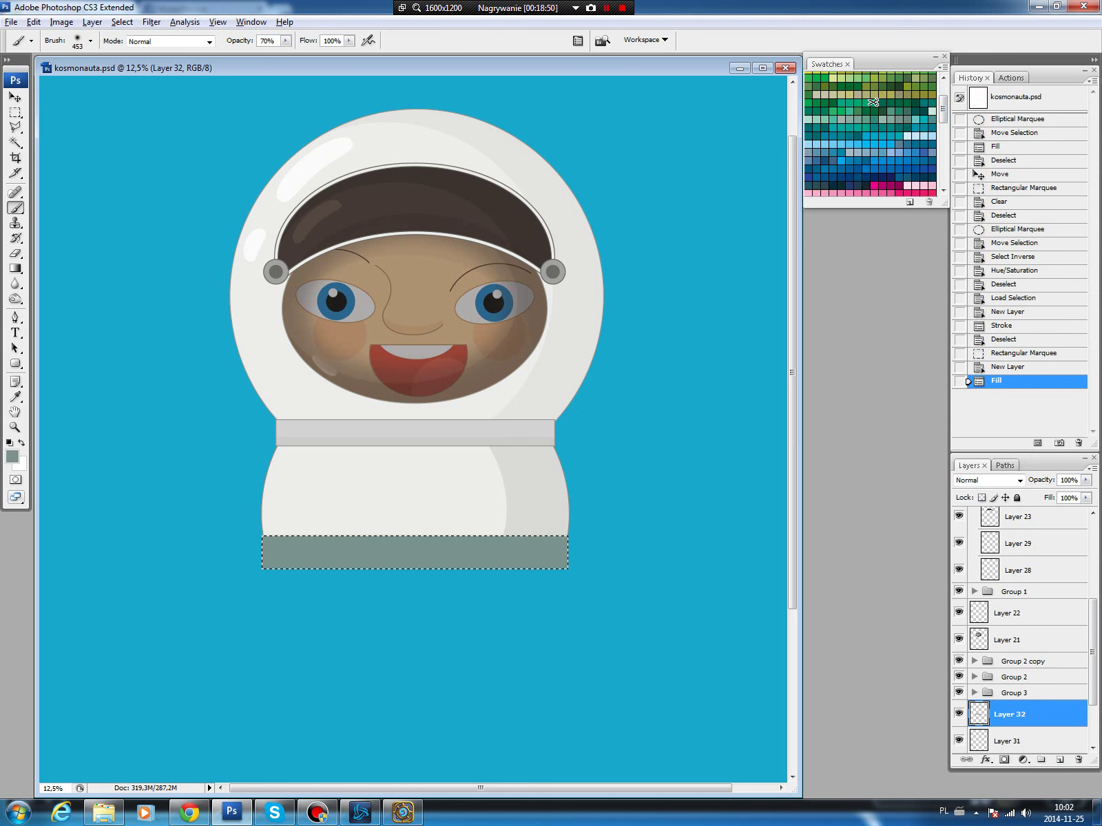
{"action": "key", "text": "ctrl+d"}
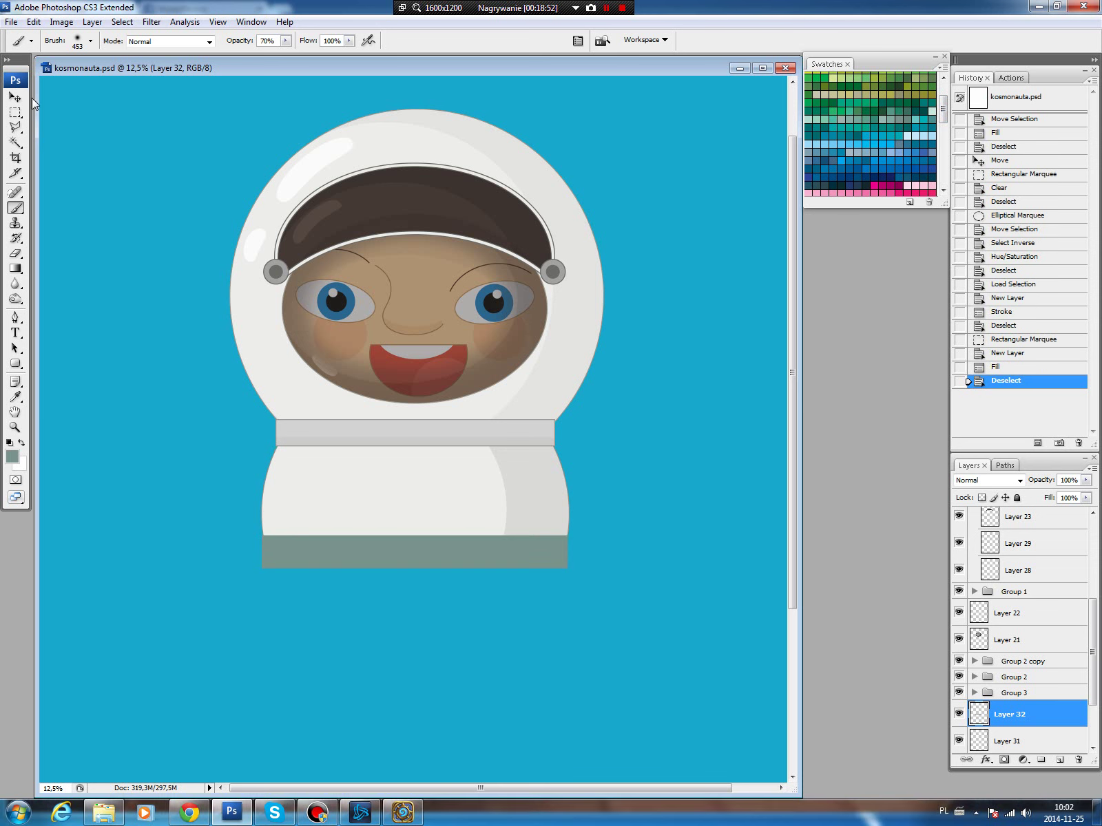
Darken the band's right end to Lightness -5 with Hue/Saturation.
{"action": "key", "text": "m"}
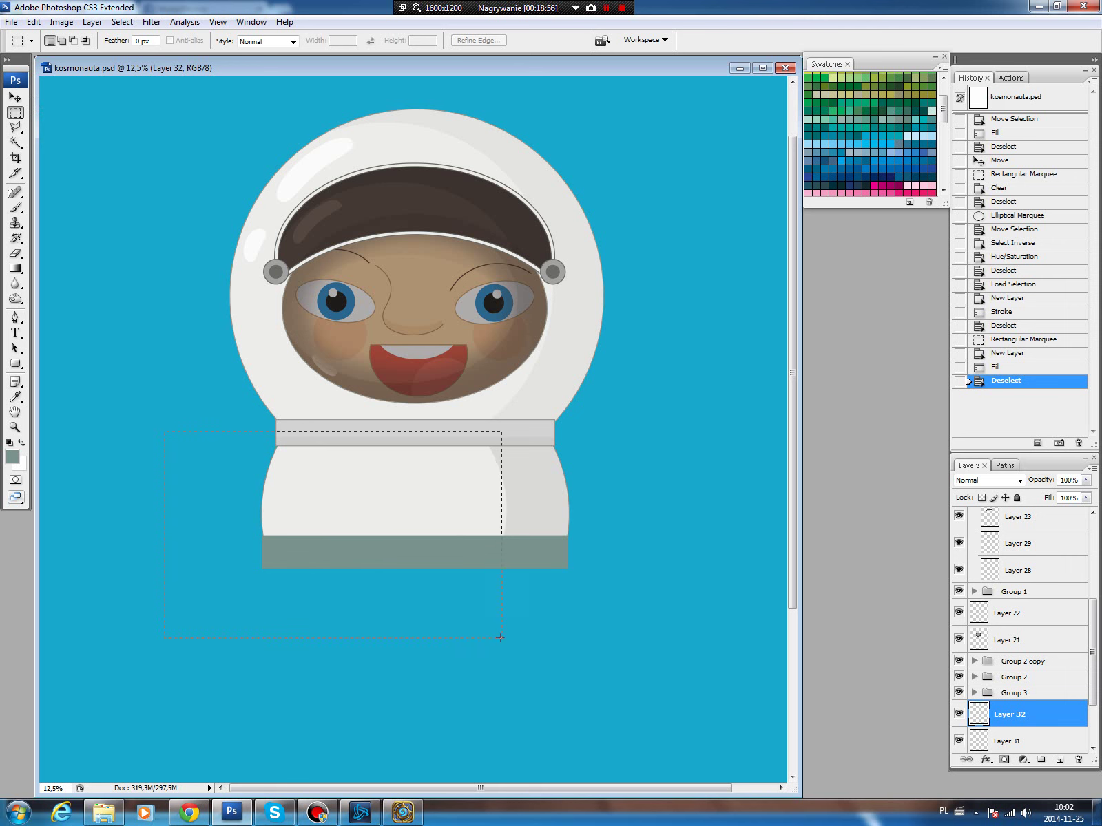
{"action": "left_click_drag", "start_coordinate": [503, 637], "coordinate": [503, 637]}
{"action": "left_click", "coordinate": [122, 21]}
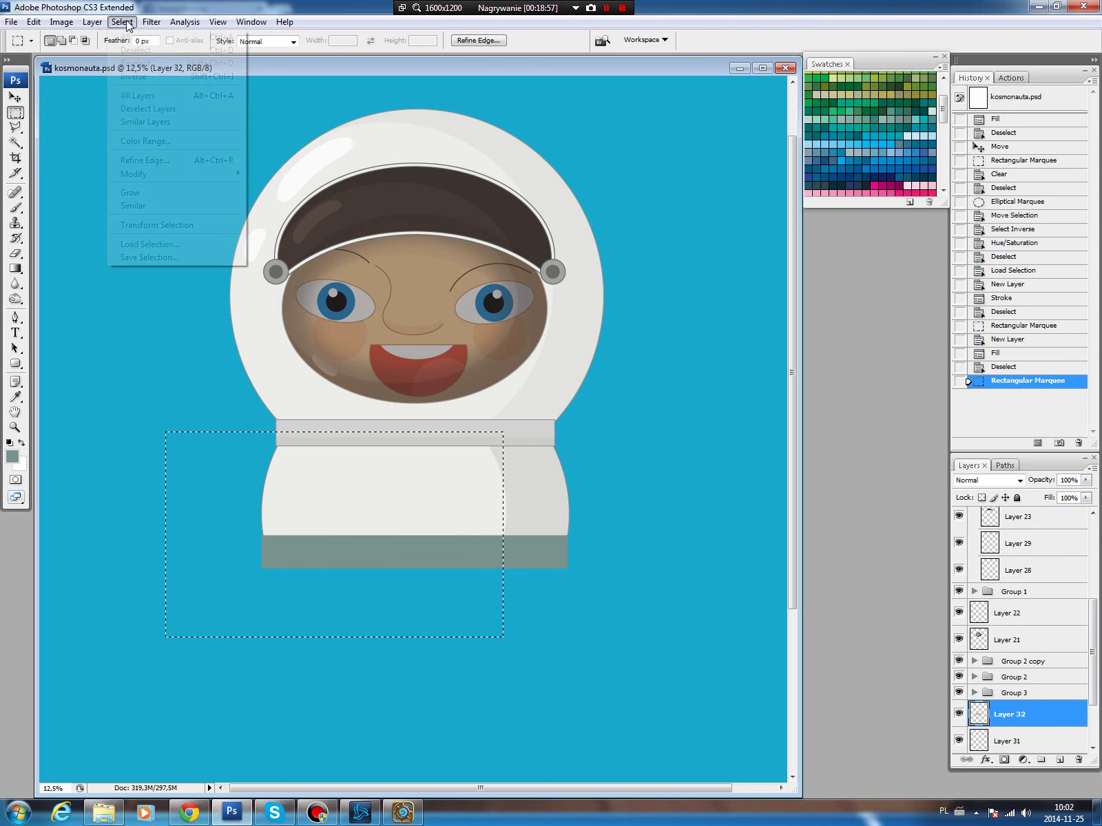
{"action": "left_click", "coordinate": [144, 81]}
{"action": "key", "text": "ctrl+u"}
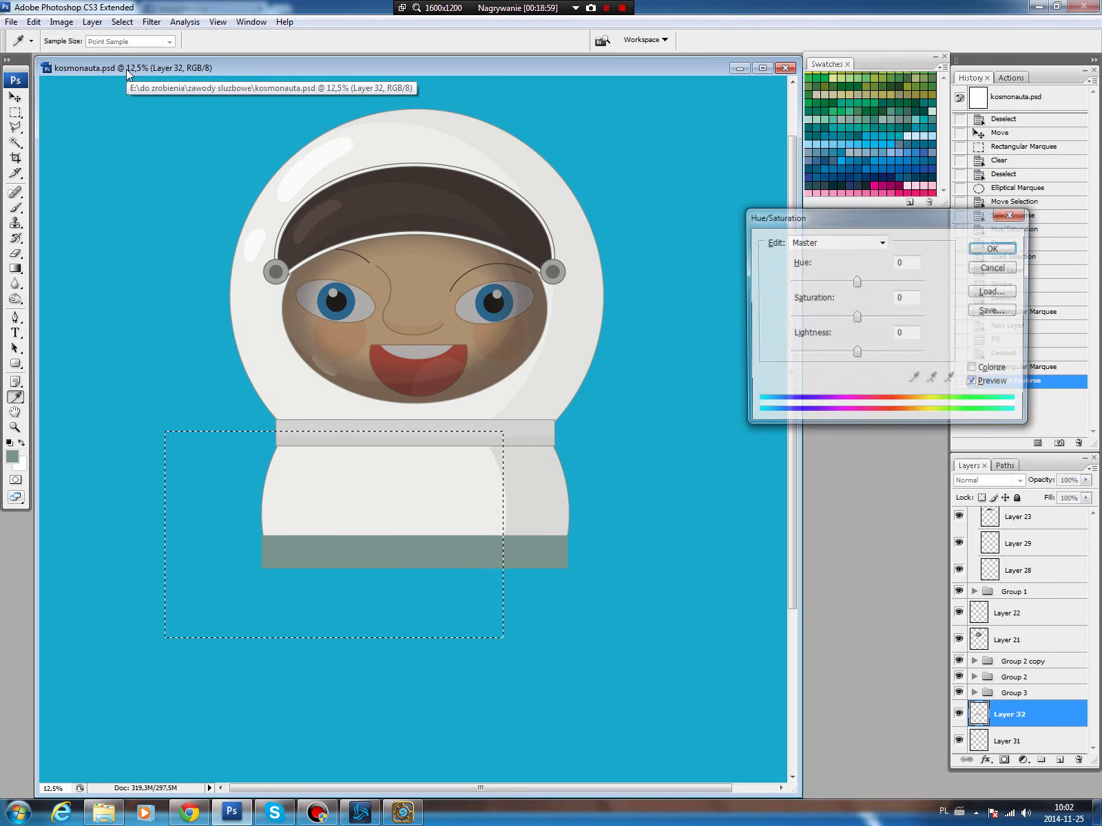
{"action": "left_click_drag", "start_coordinate": [856, 354], "coordinate": [853, 354]}
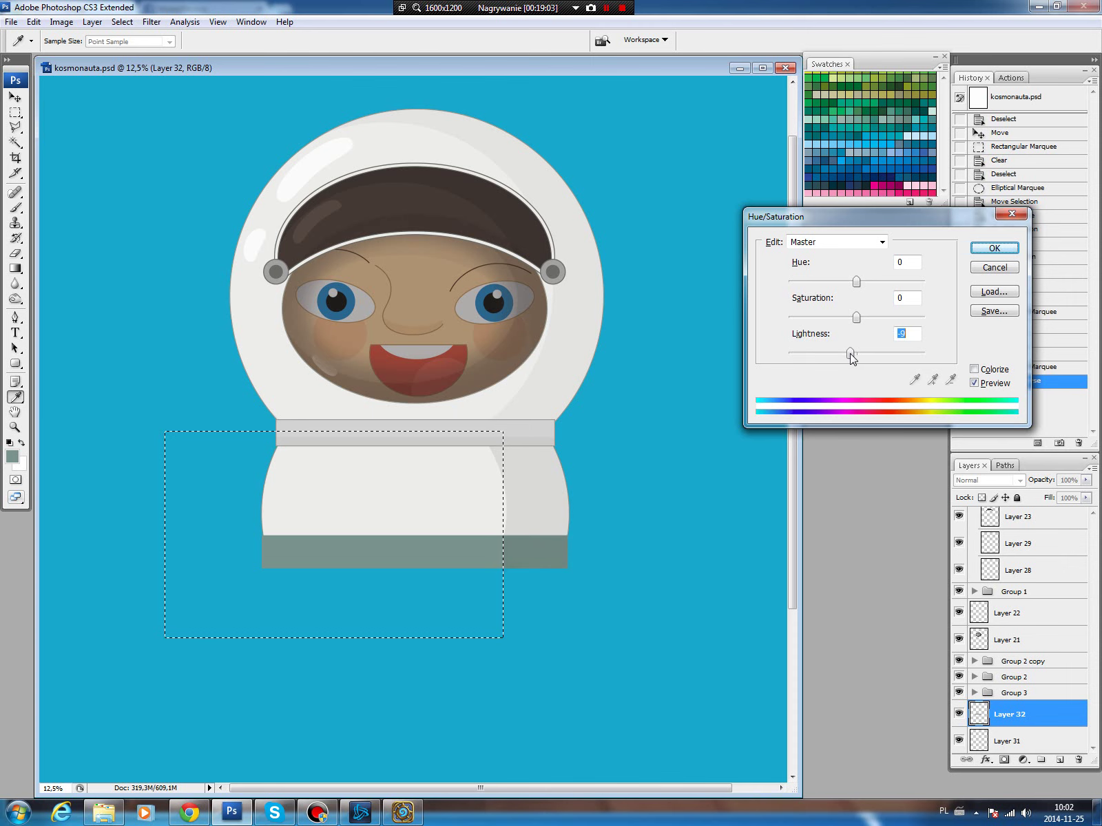
{"action": "left_click", "coordinate": [992, 247]}
{"action": "key", "text": "ctrl+d"}
Choose a darker grey-green and load the band's shape on a new layer.
{"action": "key", "text": "b"}
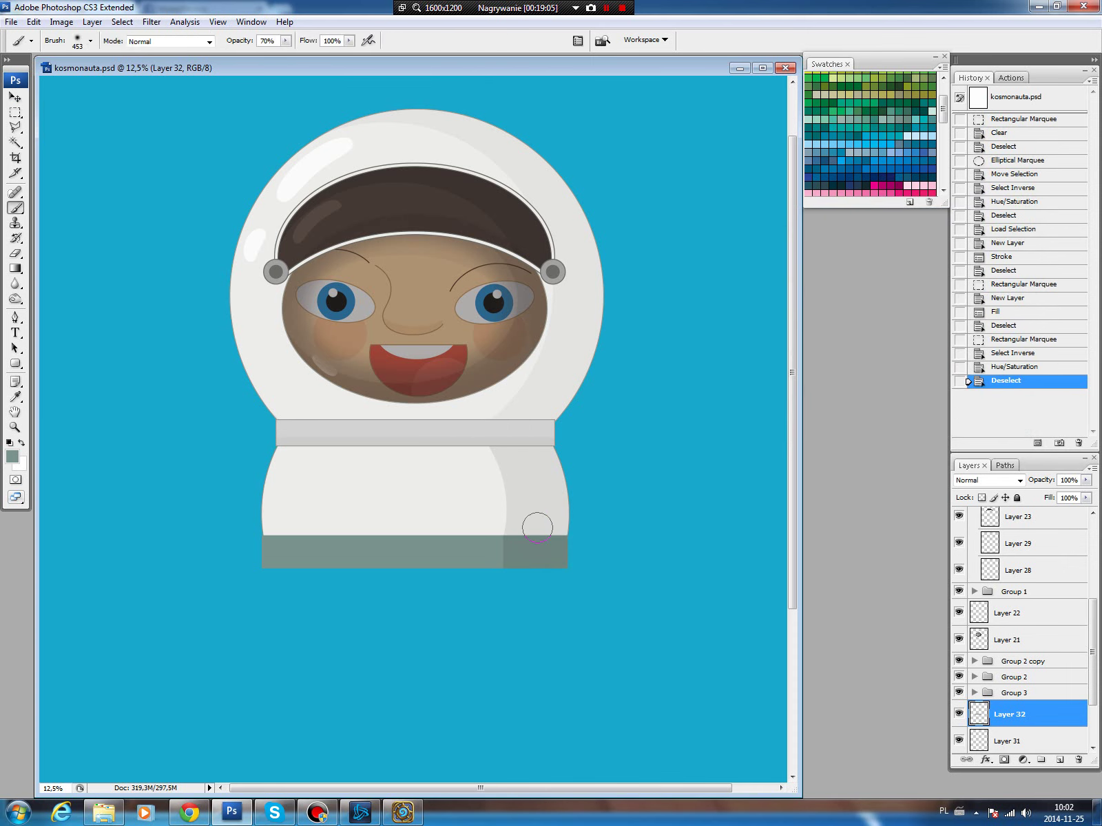
{"action": "left_click", "coordinate": [13, 456]}
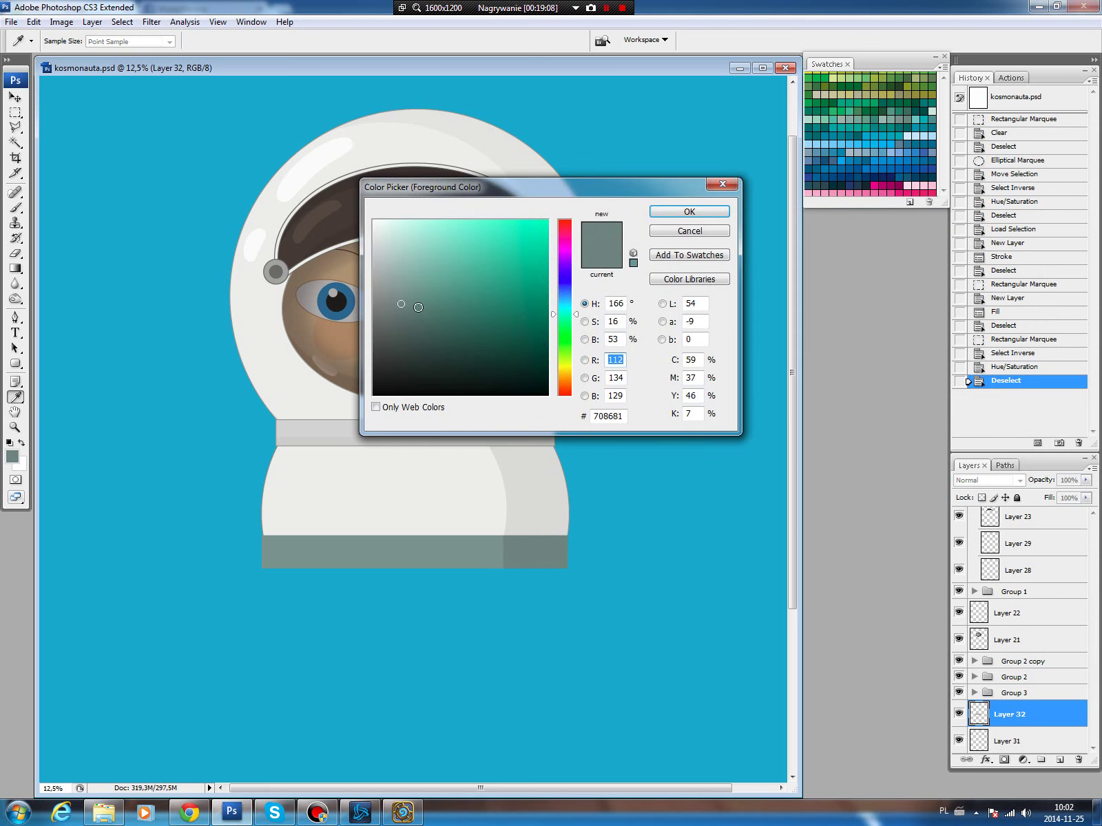
{"action": "left_click", "coordinate": [404, 328]}
{"action": "left_click", "coordinate": [689, 213]}
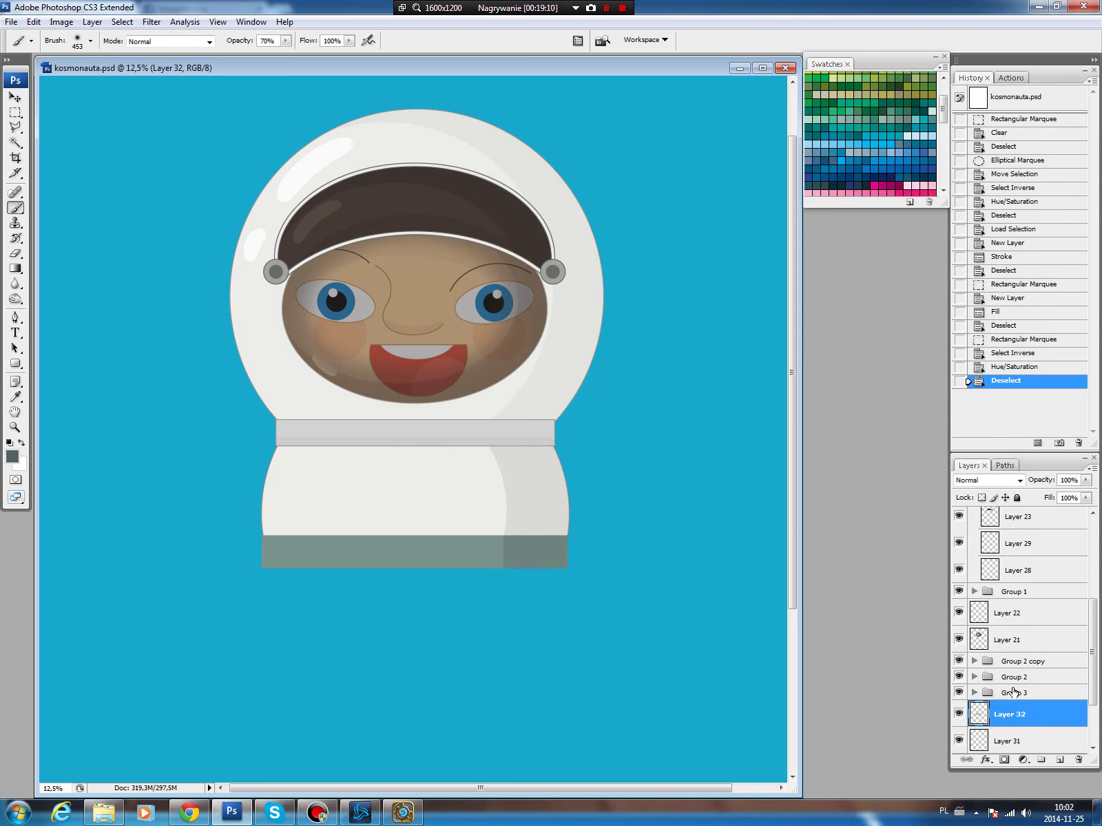
{"action": "left_click", "coordinate": [977, 714], "text": "ctrl"}
{"action": "left_click", "coordinate": [1059, 760]}
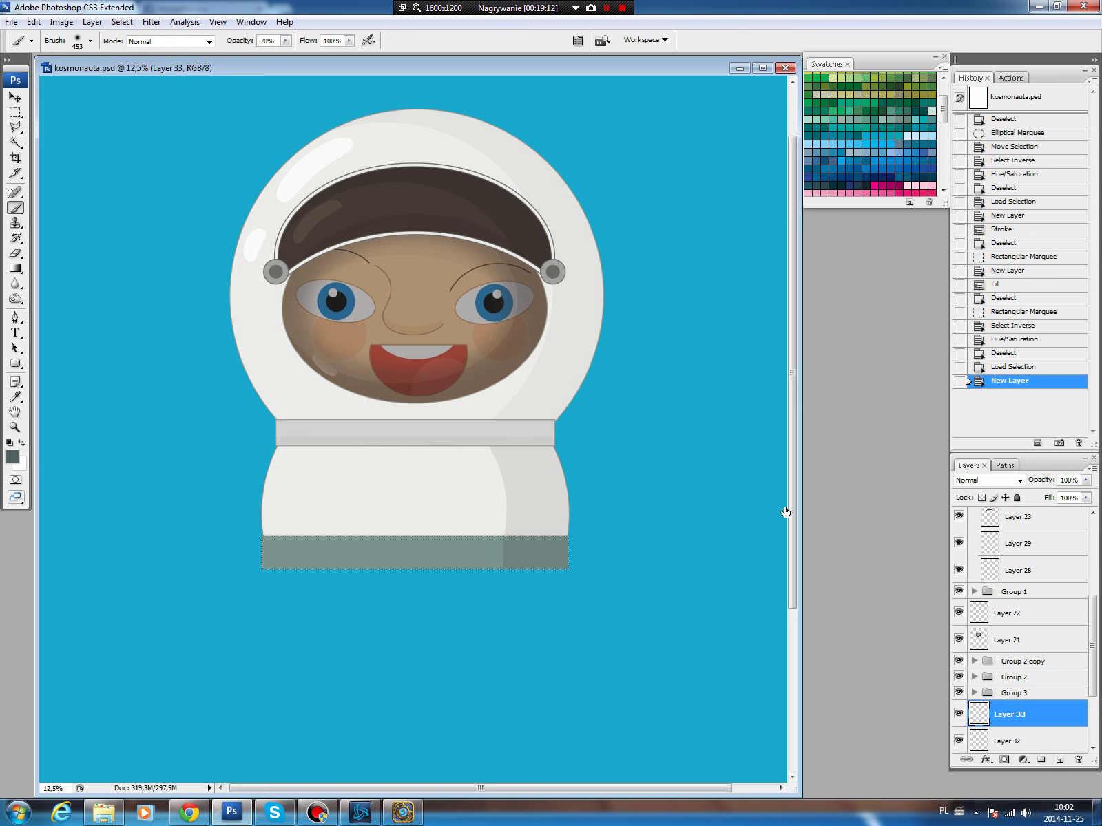
Outline the band with a 10 px stroke and recentre the view.
{"action": "left_click", "coordinate": [34, 22]}
{"action": "left_click", "coordinate": [69, 229]}
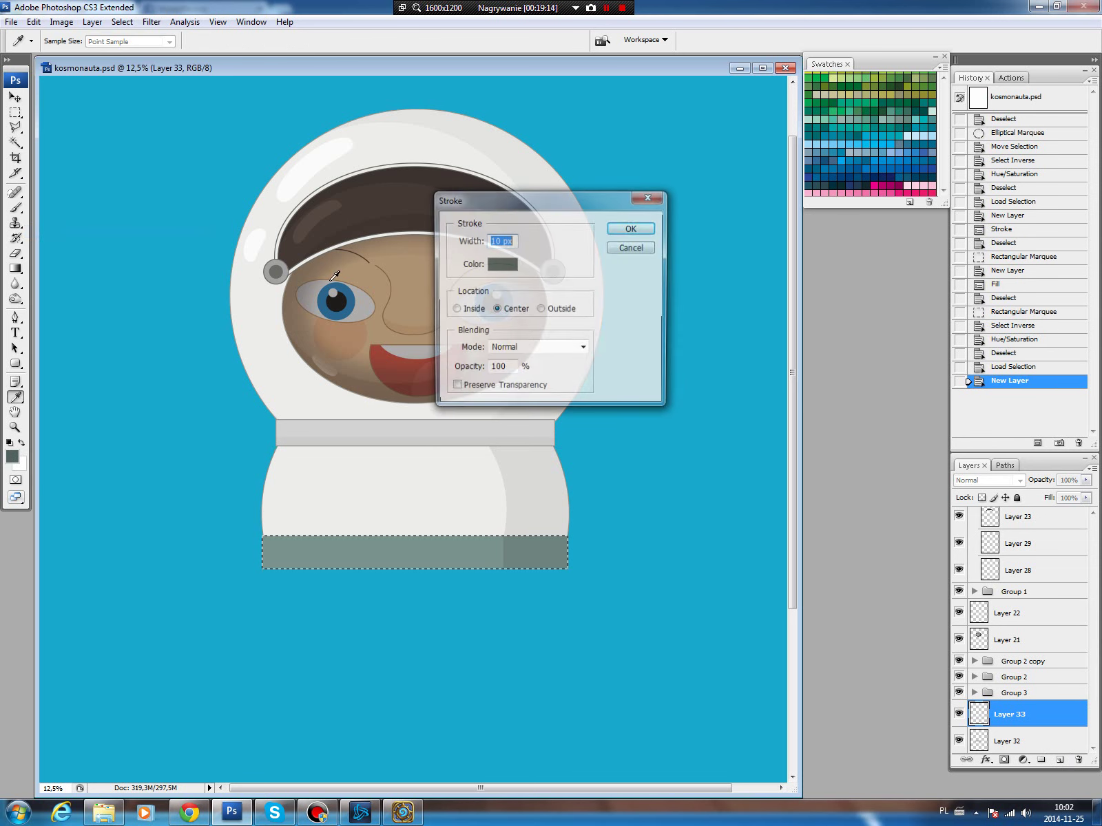
{"action": "left_click", "coordinate": [648, 227]}
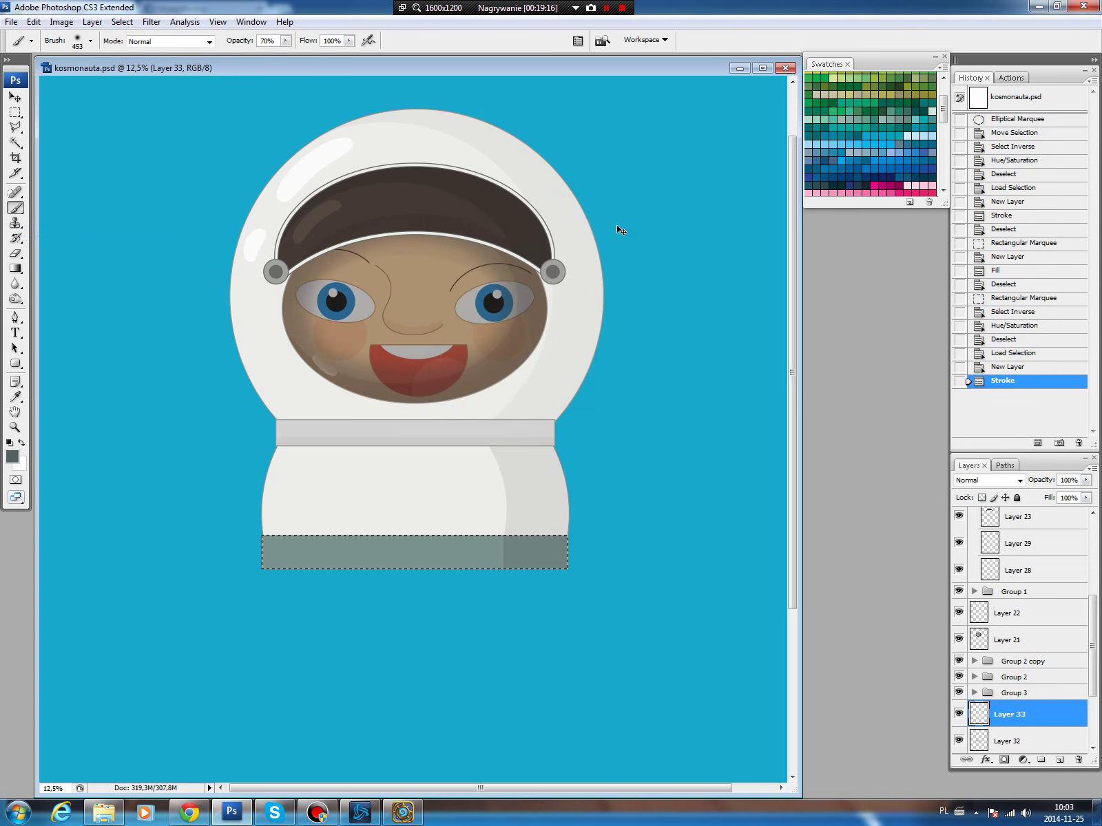
{"action": "key", "text": "ctrl+d"}
{"action": "key", "text": "v"}
{"action": "left_click_drag", "start_coordinate": [412, 557], "coordinate": [408, 506]}
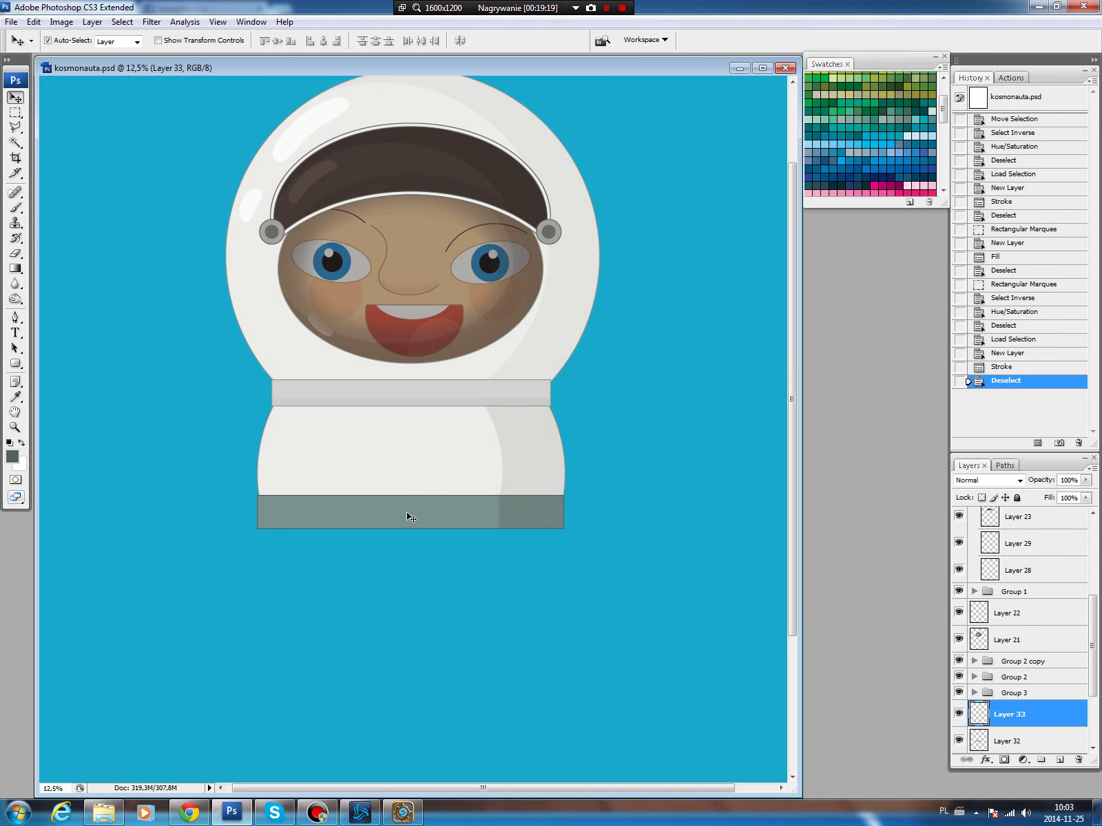
{"action": "left_click_drag", "start_coordinate": [426, 475], "coordinate": [426, 480]}
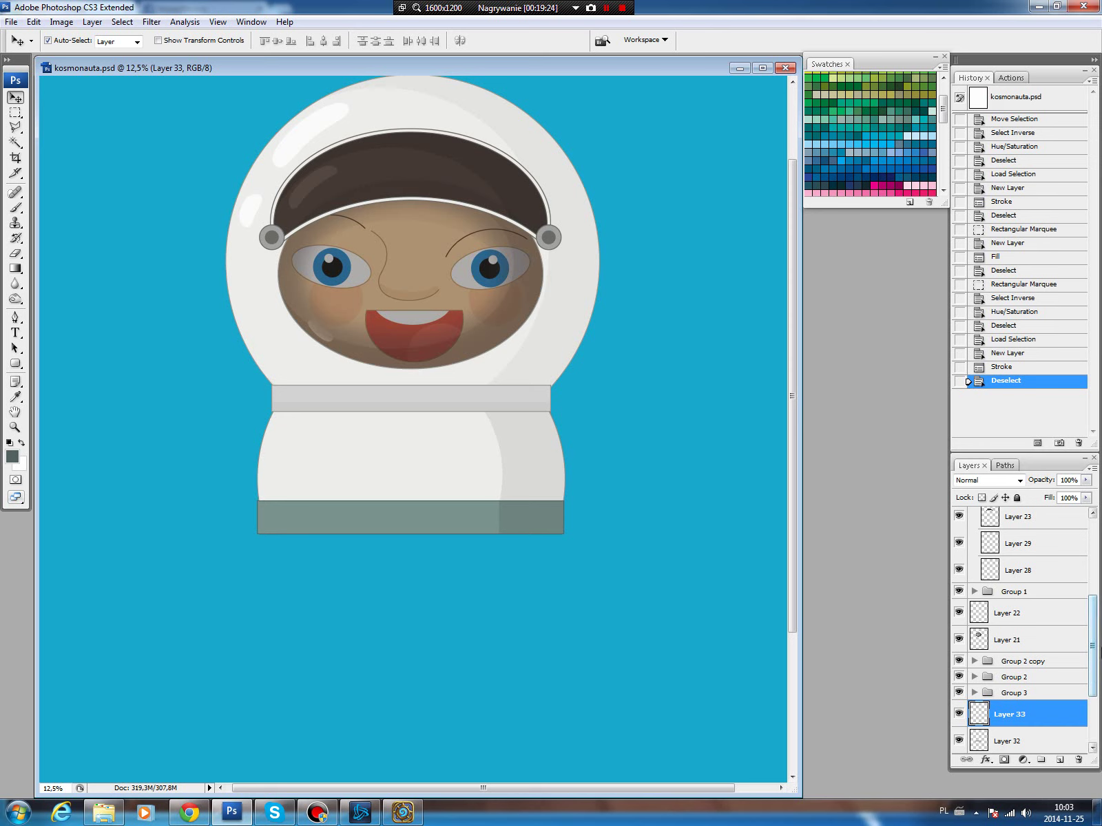
{"action": "scroll", "coordinate": [1095, 637], "scroll_direction": "down", "scroll_amount": 3}
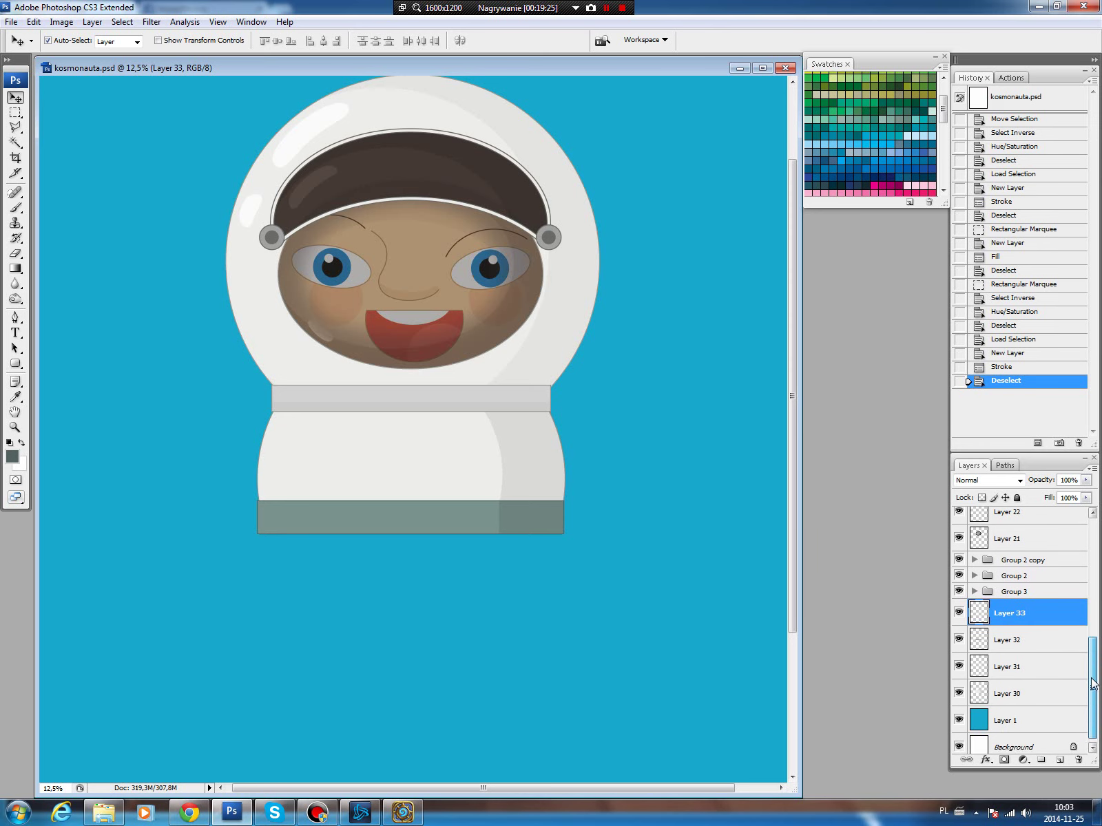
Group Layers 30–33 and fill a tall pale grey oval left of the body on a new layer.
{"action": "left_click", "coordinate": [1025, 687], "text": "shift"}
{"action": "left_click_drag", "start_coordinate": [1027, 700], "coordinate": [1039, 760]}
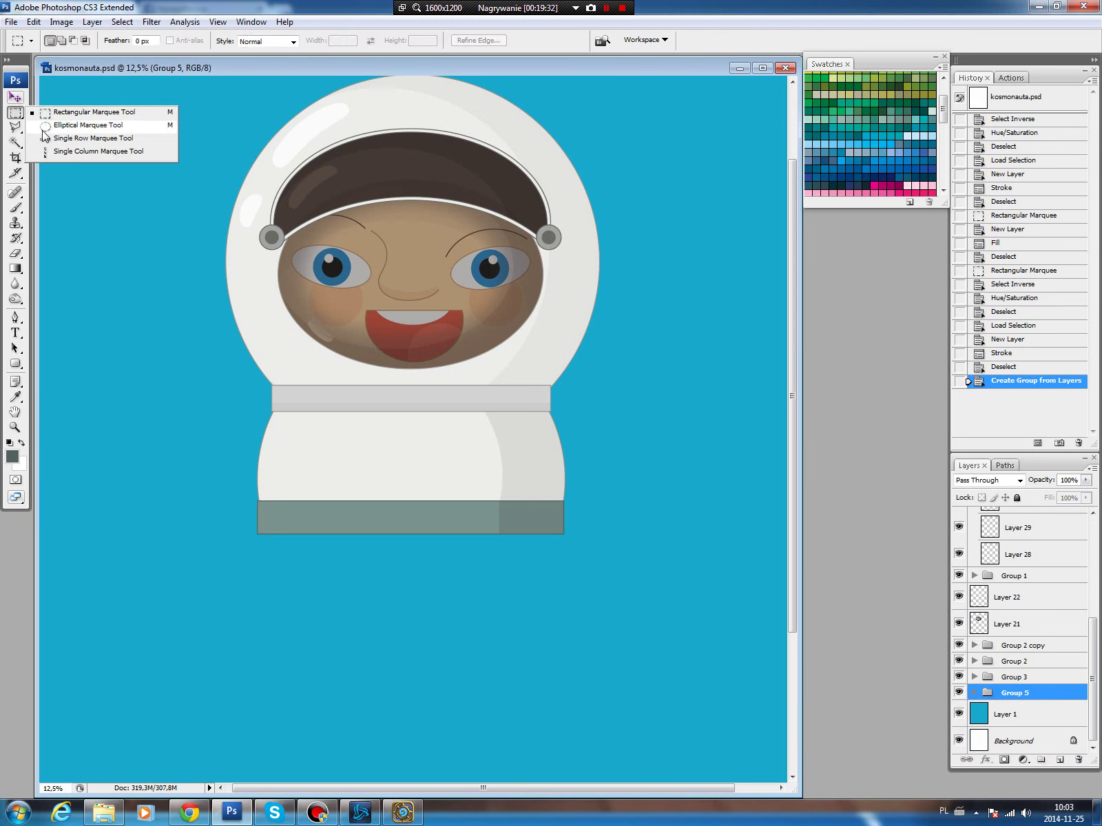
{"action": "left_click_drag", "start_coordinate": [16, 112], "coordinate": [82, 126]}
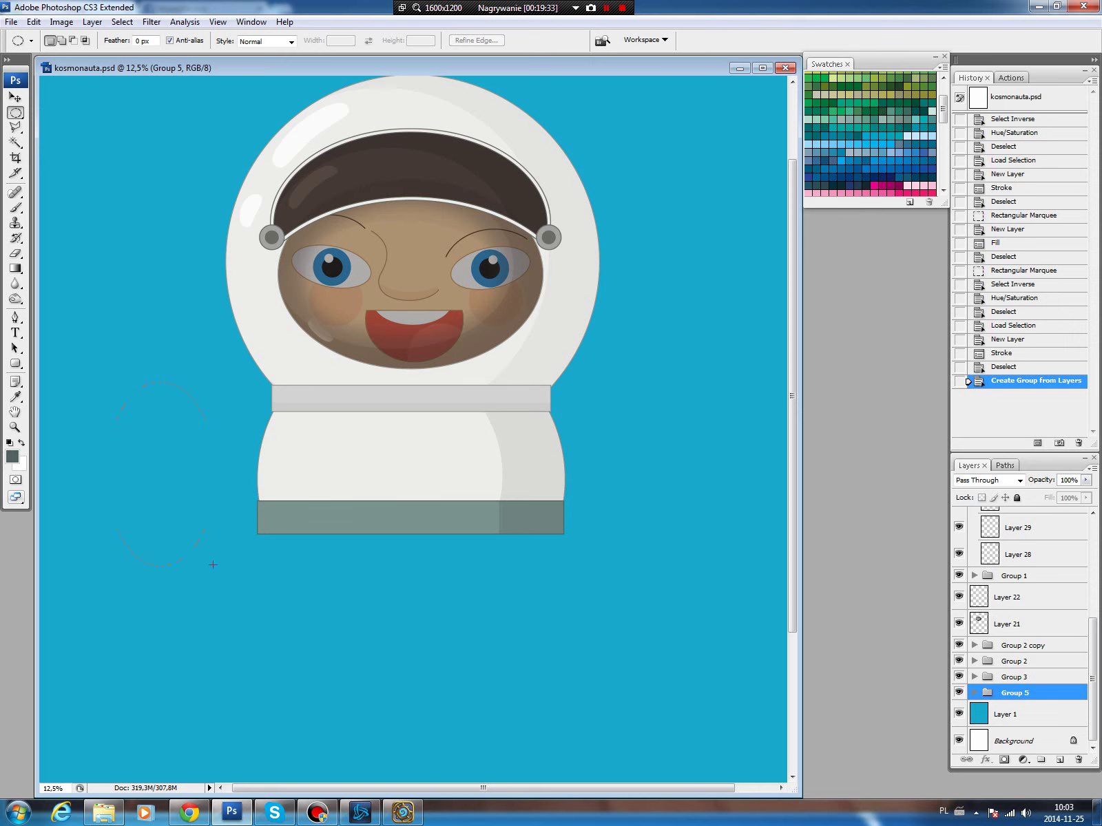
{"action": "left_click_drag", "start_coordinate": [216, 574], "coordinate": [217, 574]}
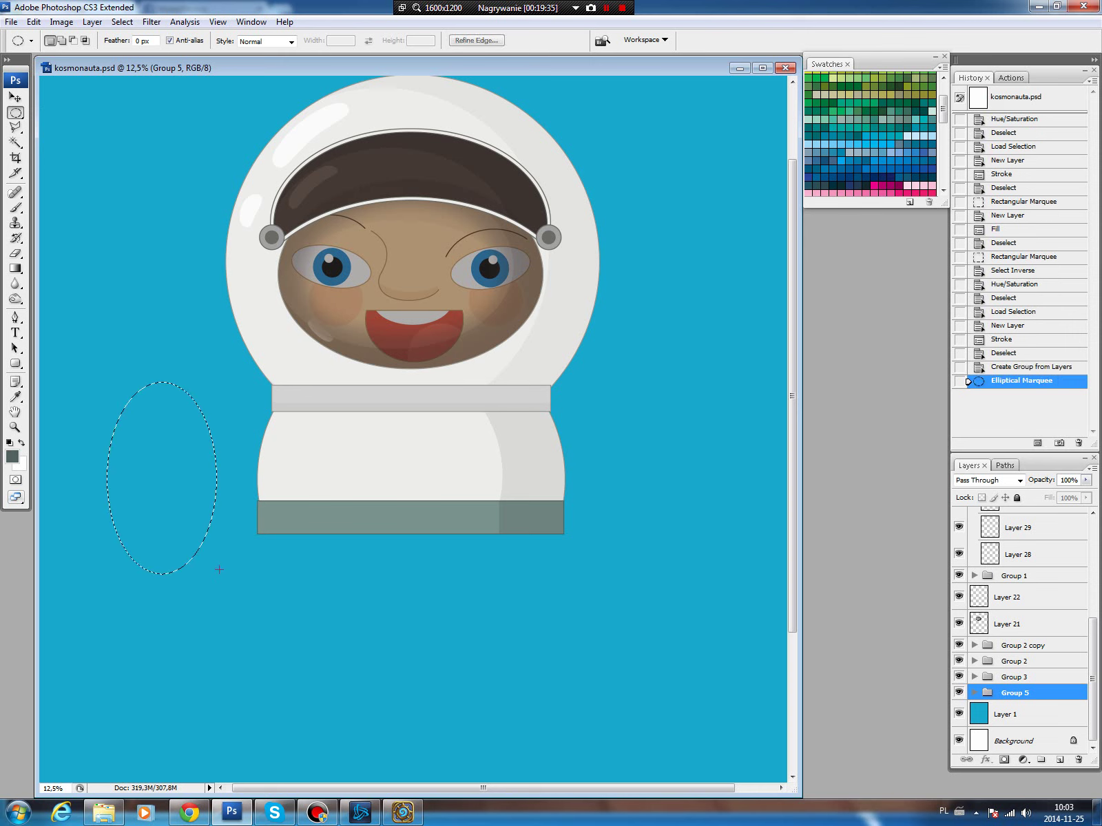
{"action": "left_click", "coordinate": [1059, 759]}
{"action": "key", "text": "b"}
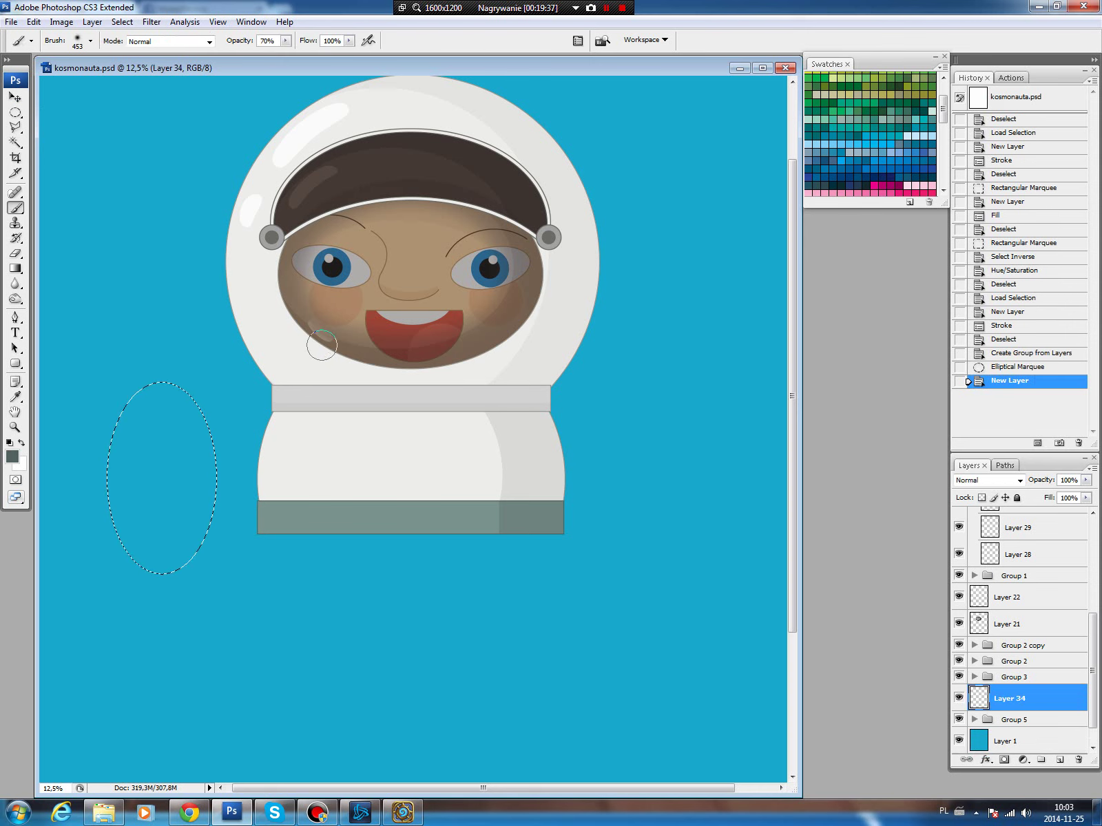
{"action": "left_click", "coordinate": [451, 423], "text": "alt"}
{"action": "key", "text": "alt+BackSpace"}
{"action": "key", "text": "ctrl+d"}
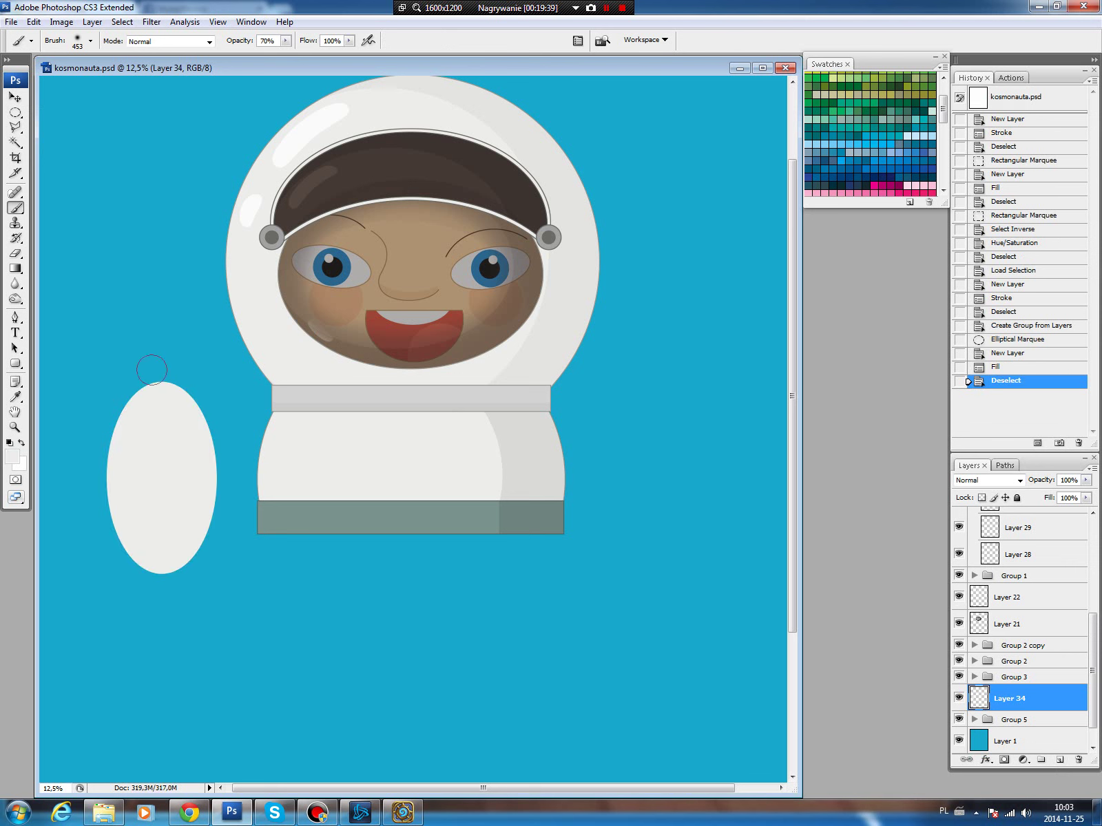
Darken the oval's right edge to Lightness -6 via an inverted offset elliptical selection.
{"action": "key", "text": "m"}
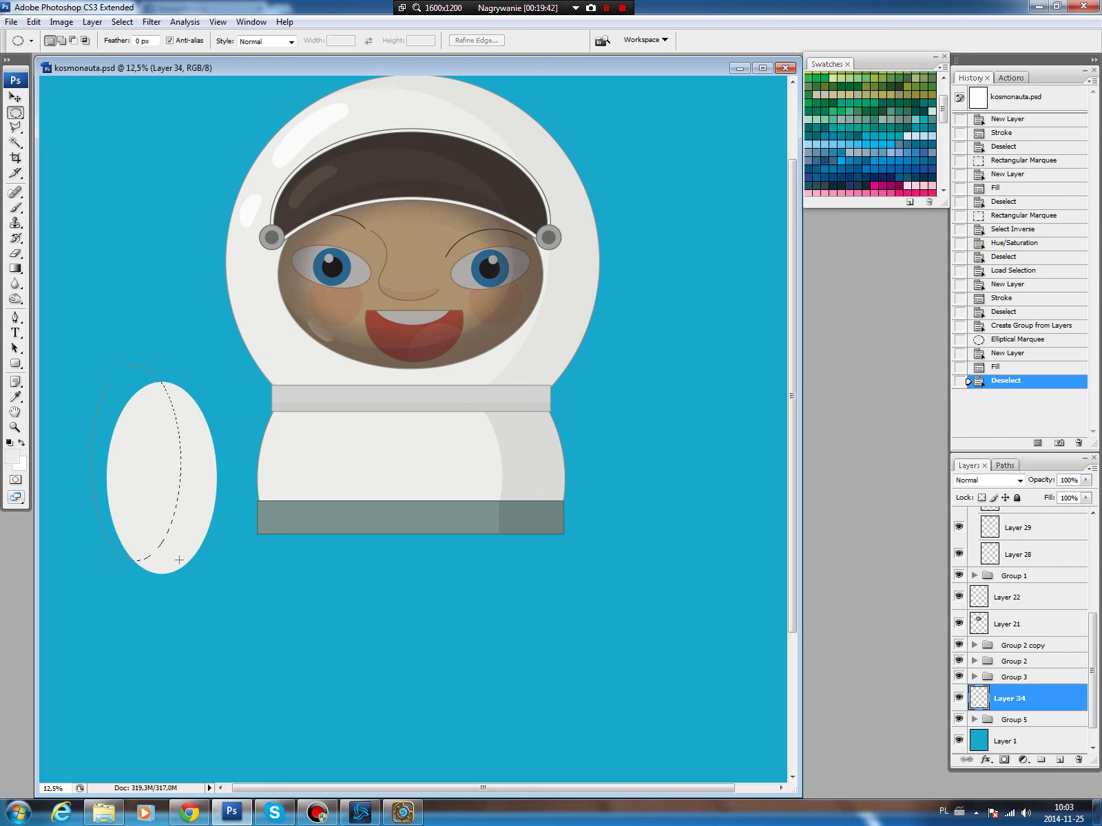
{"action": "left_click_drag", "start_coordinate": [184, 563], "coordinate": [184, 564]}
{"action": "left_click", "coordinate": [122, 22]}
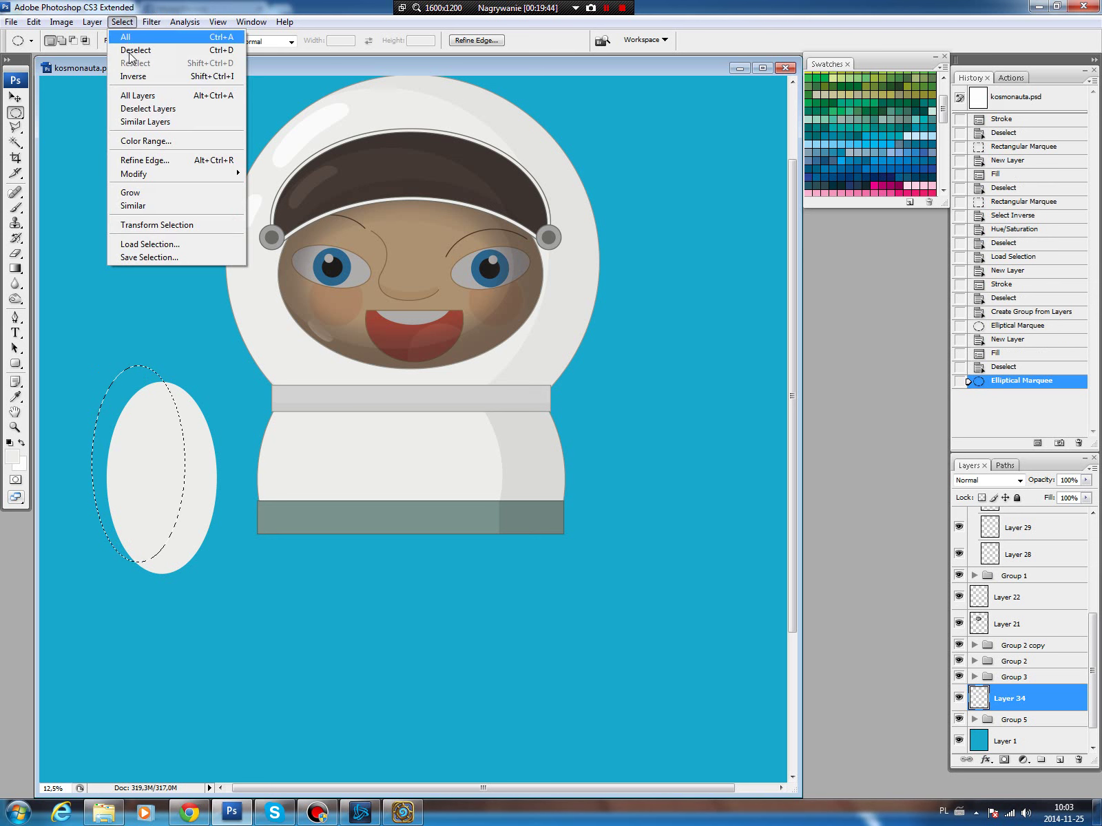
{"action": "left_click", "coordinate": [134, 76]}
{"action": "key", "text": "ctrl+u"}
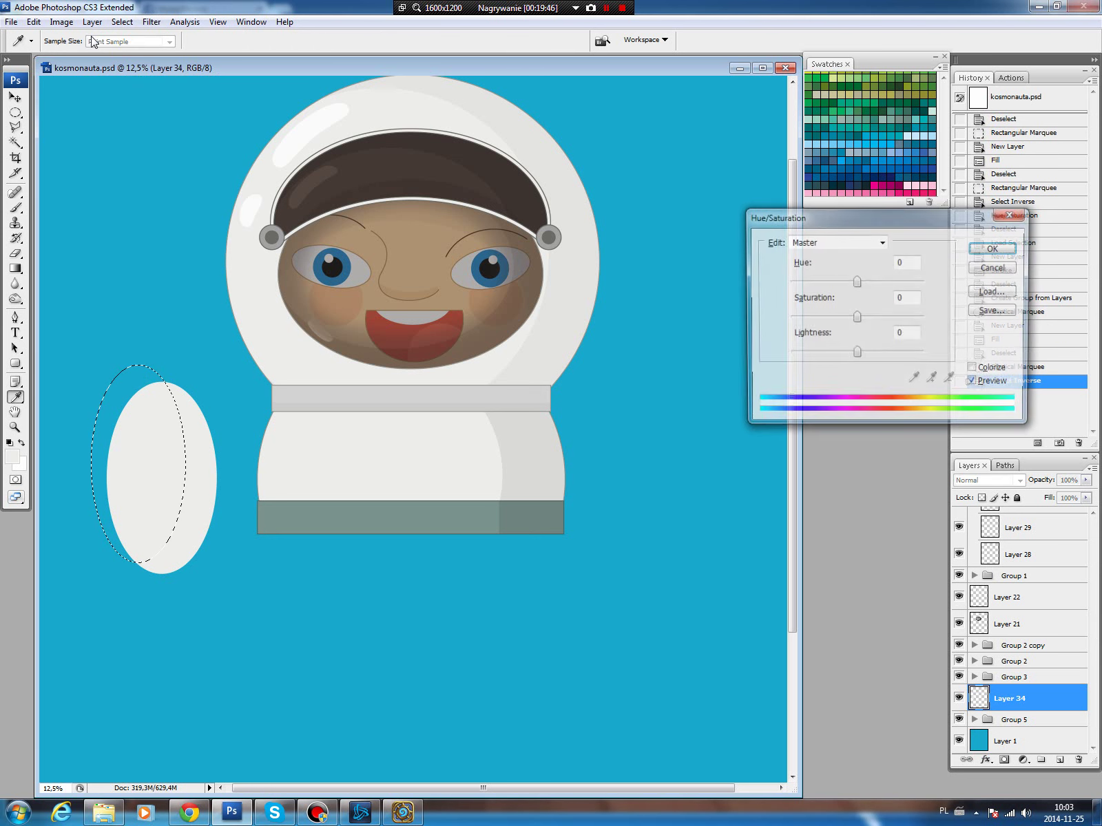
{"action": "left_click_drag", "start_coordinate": [856, 353], "coordinate": [853, 353]}
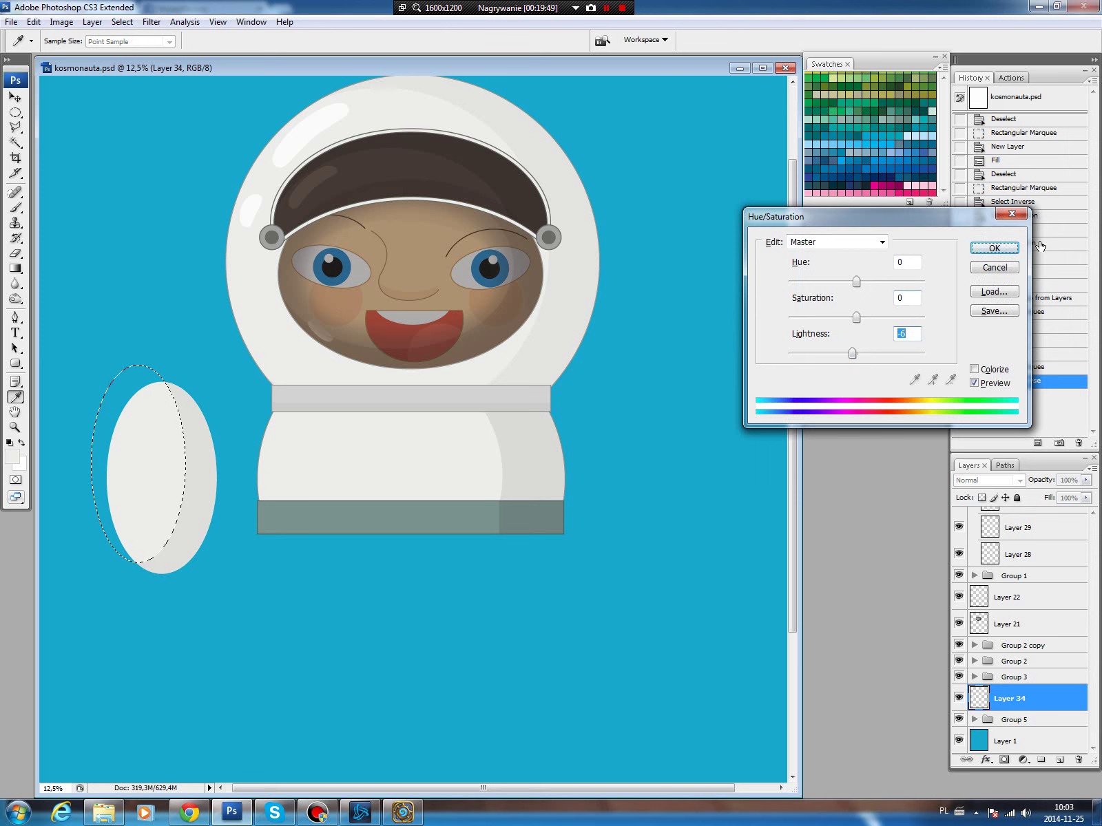
{"action": "left_click", "coordinate": [994, 248]}
{"action": "key", "text": "m"}
{"action": "key", "text": "ctrl+d"}
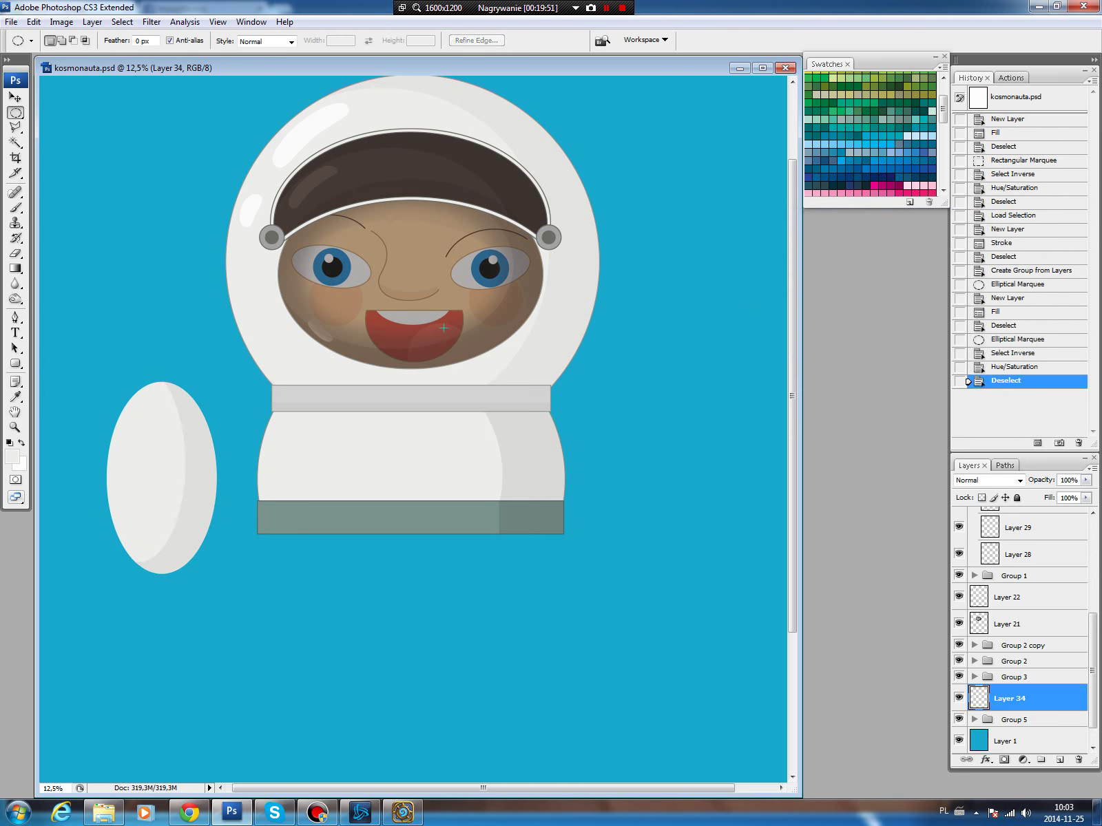
{"action": "left_click_drag", "start_coordinate": [19, 121], "coordinate": [69, 112]}
Cut off the egg's bottom end and load its shape on a new layer above.
{"action": "left_click_drag", "start_coordinate": [228, 517], "coordinate": [229, 517]}
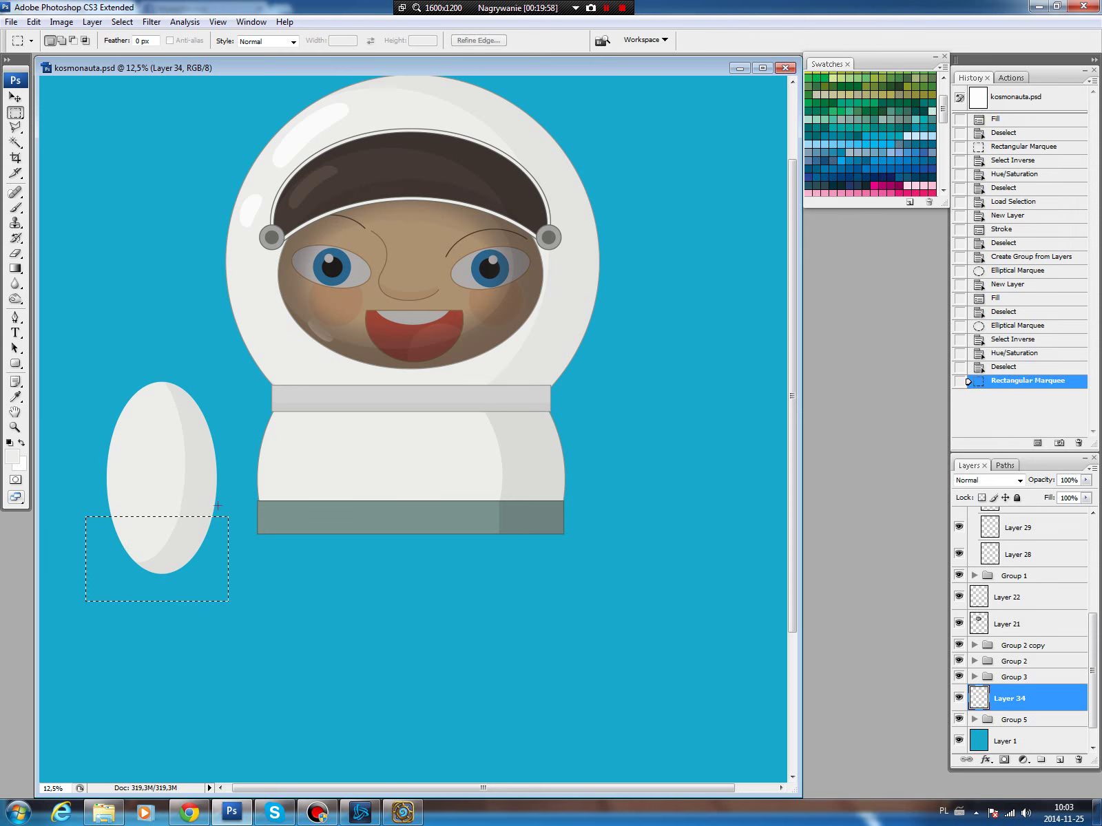
{"action": "key", "text": "Delete"}
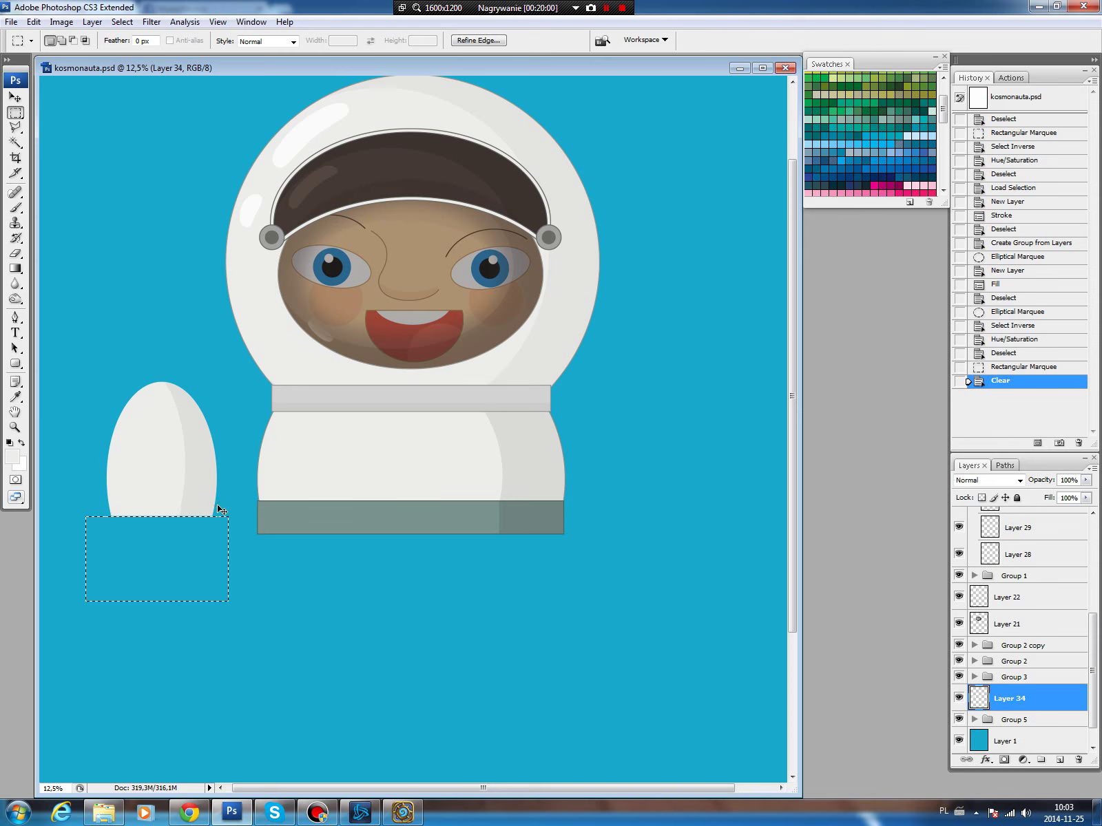
{"action": "key", "text": "ctrl+d"}
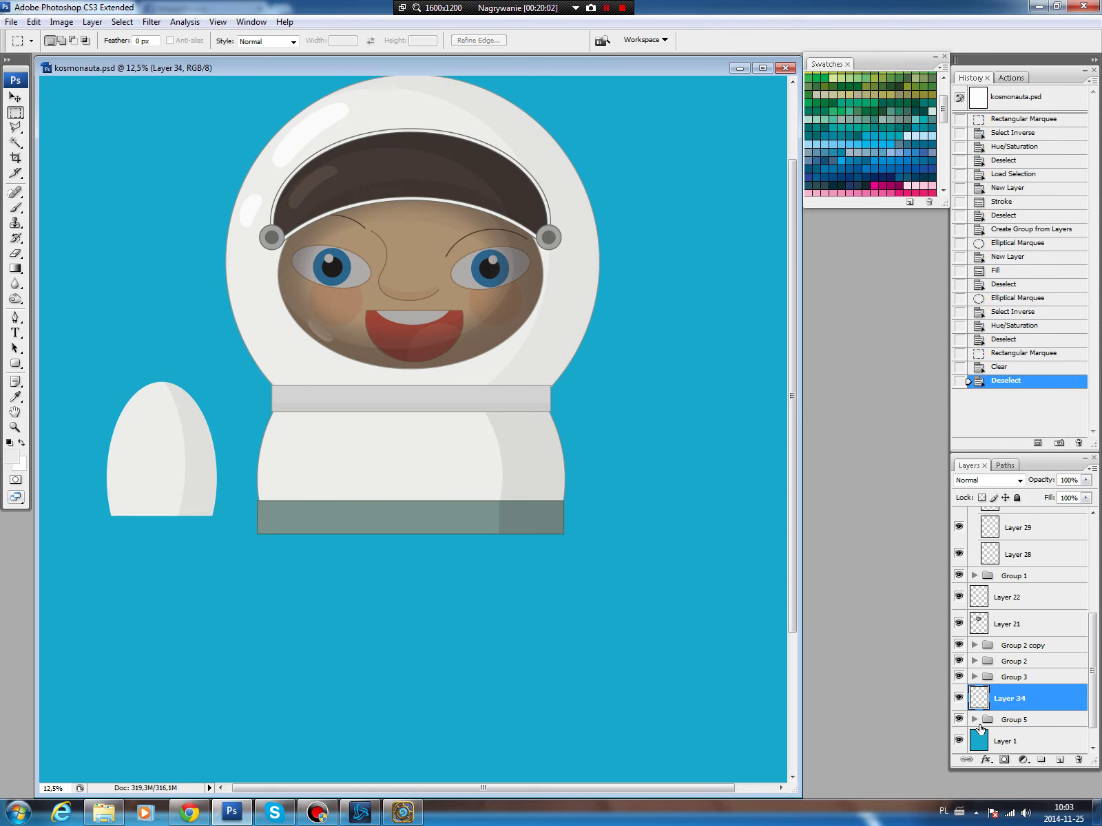
{"action": "left_click", "coordinate": [982, 698], "text": "ctrl"}
{"action": "left_click", "coordinate": [1059, 760]}
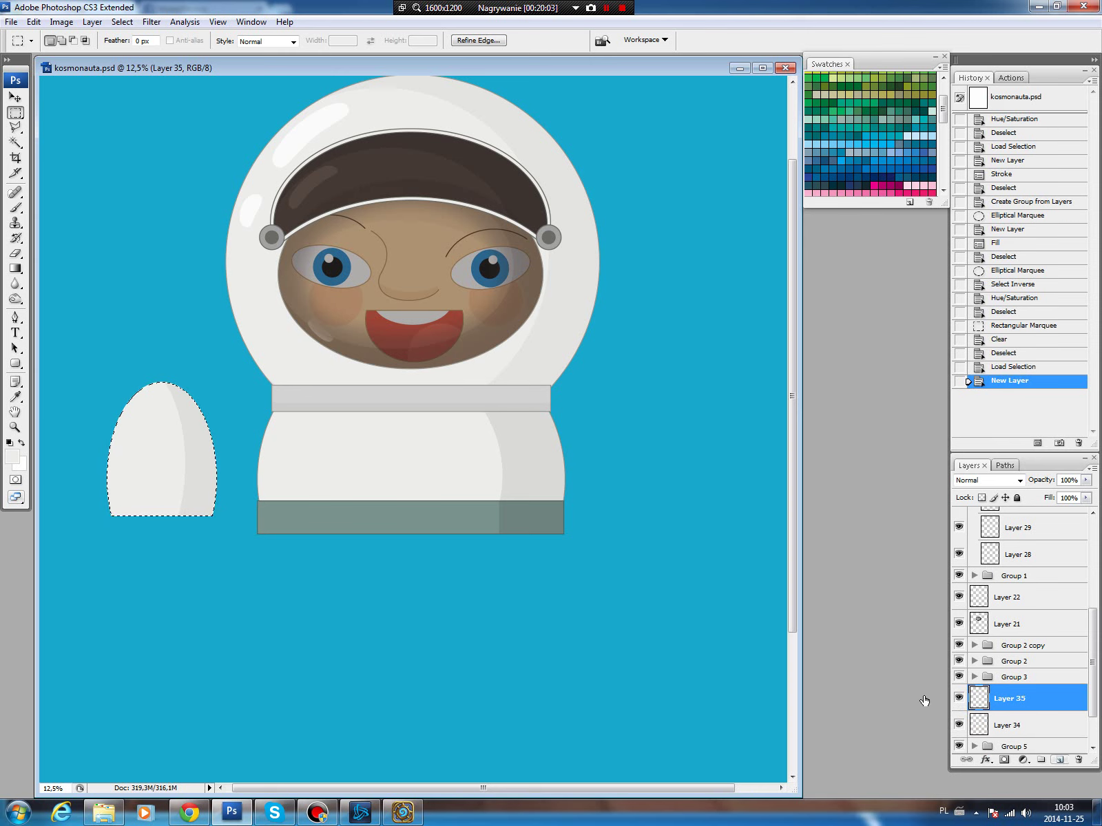
Set the foreground colour to a mid grey.
{"action": "key", "text": "b"}
{"action": "key", "text": "i"}
{"action": "left_click", "coordinate": [11, 455]}
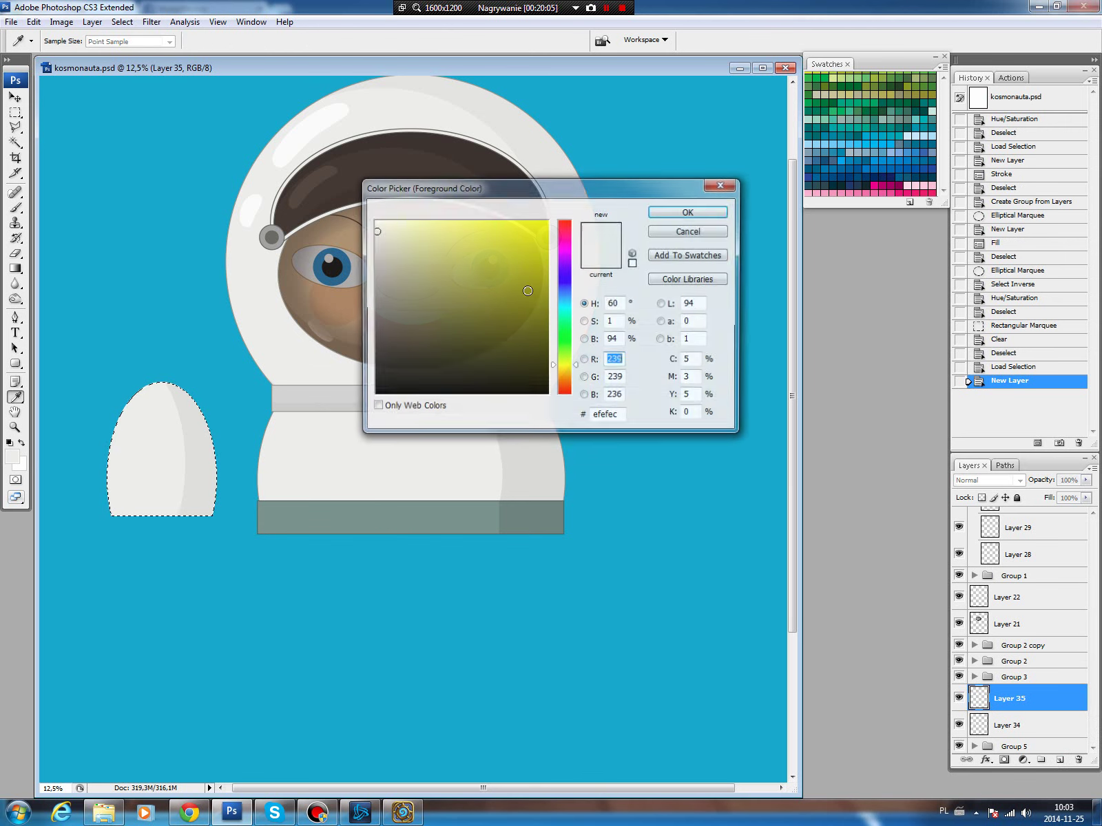
{"action": "left_click", "coordinate": [379, 276]}
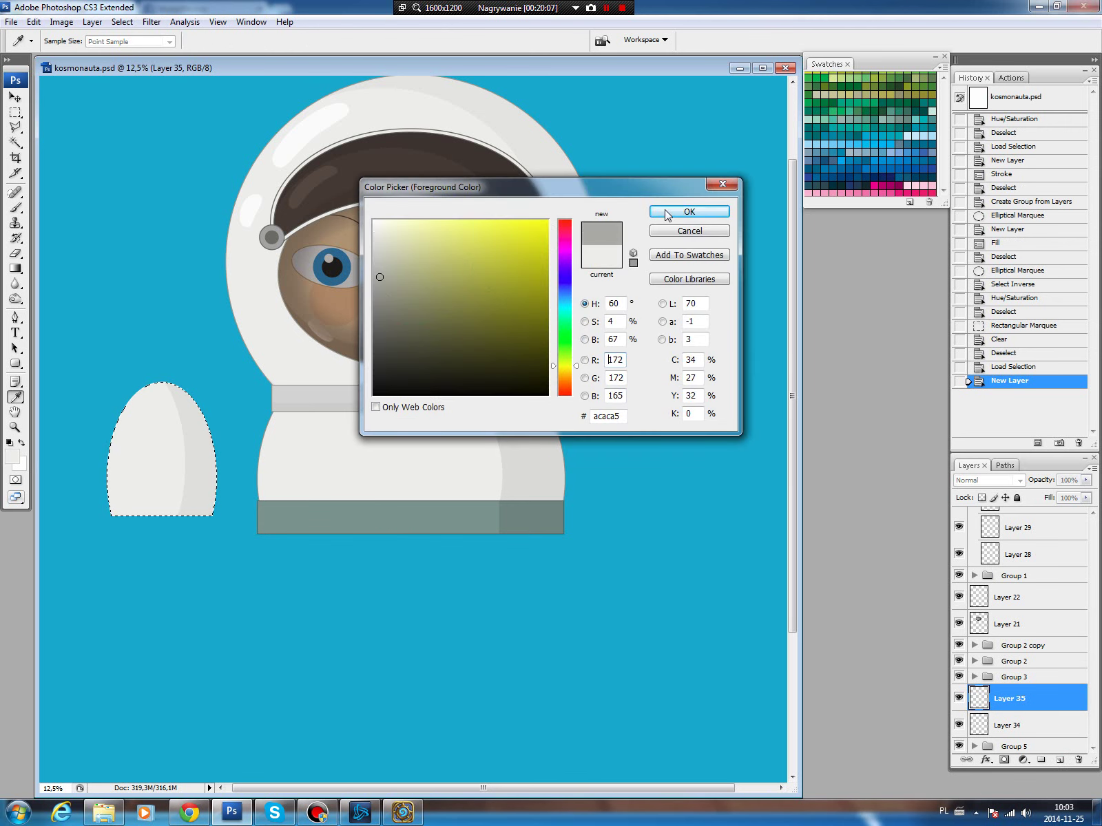
{"action": "left_click", "coordinate": [688, 211]}
{"action": "key", "text": "b"}
Stroke a grey outline around the arm piece, then reselect Layer 34.
{"action": "left_click", "coordinate": [33, 21]}
{"action": "left_click", "coordinate": [67, 233]}
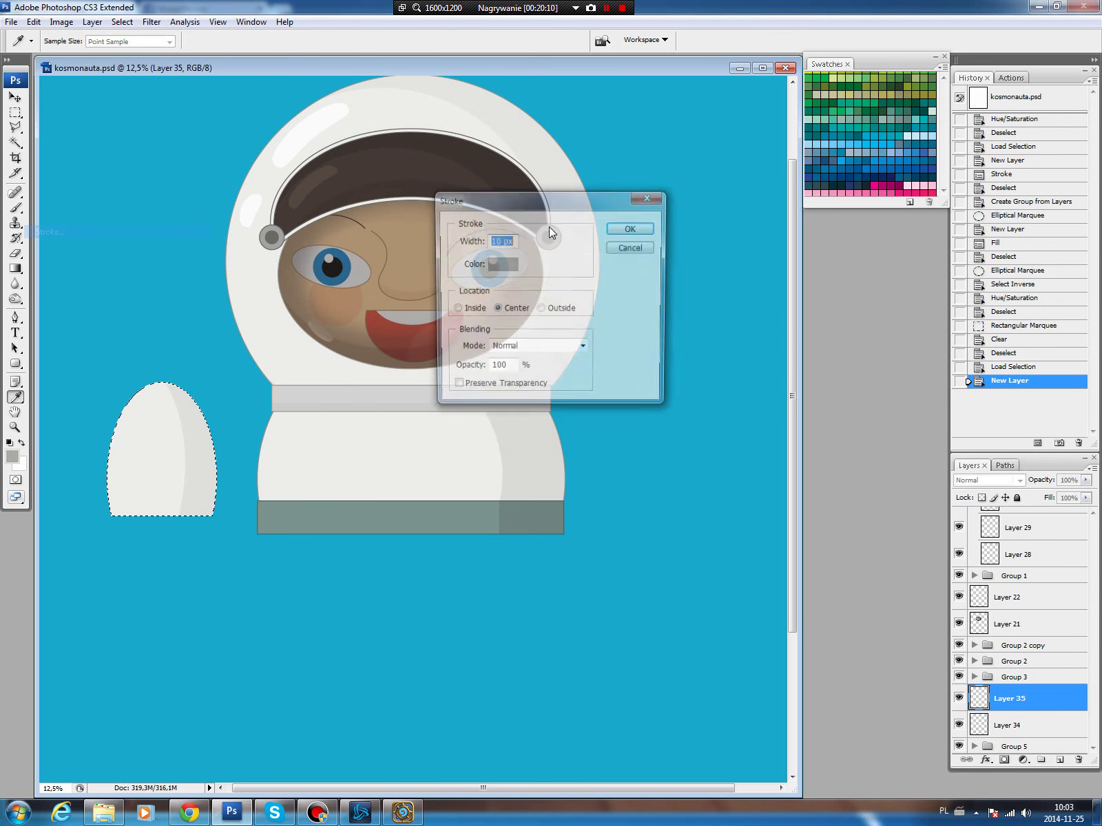
{"action": "left_click", "coordinate": [632, 228]}
{"action": "key", "text": "ctrl+d"}
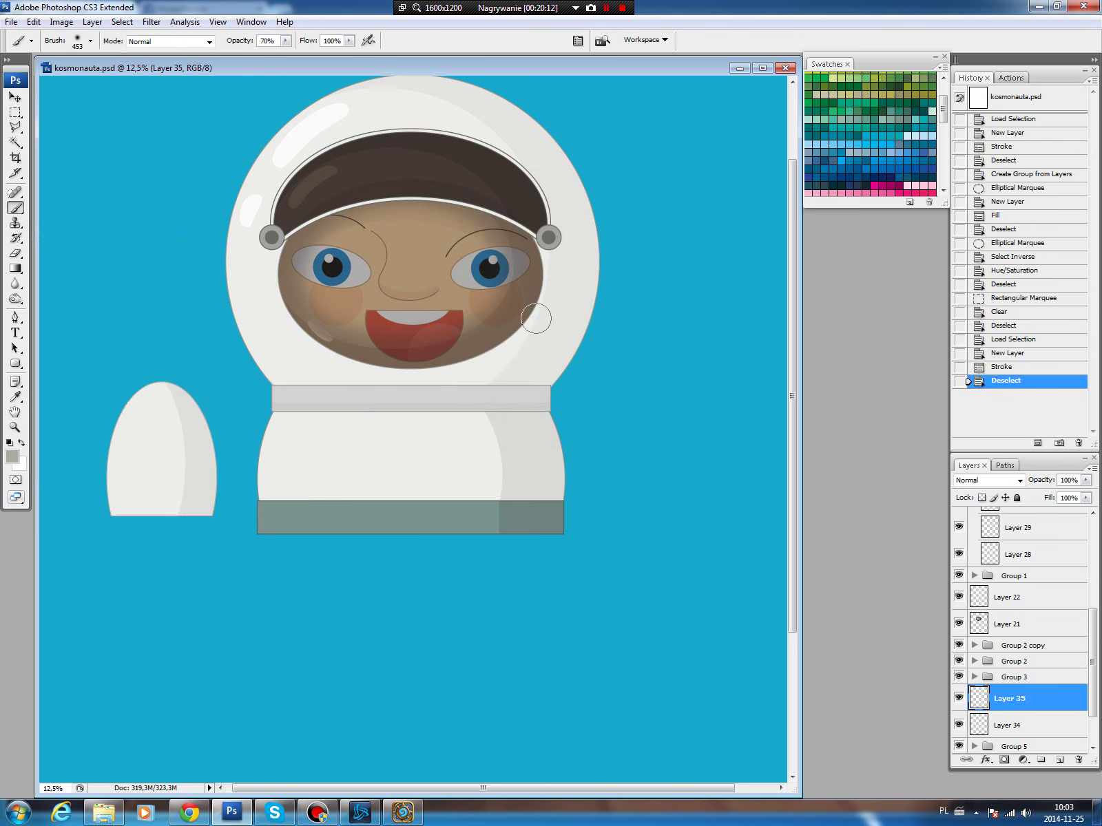
{"action": "left_click", "coordinate": [1057, 726]}
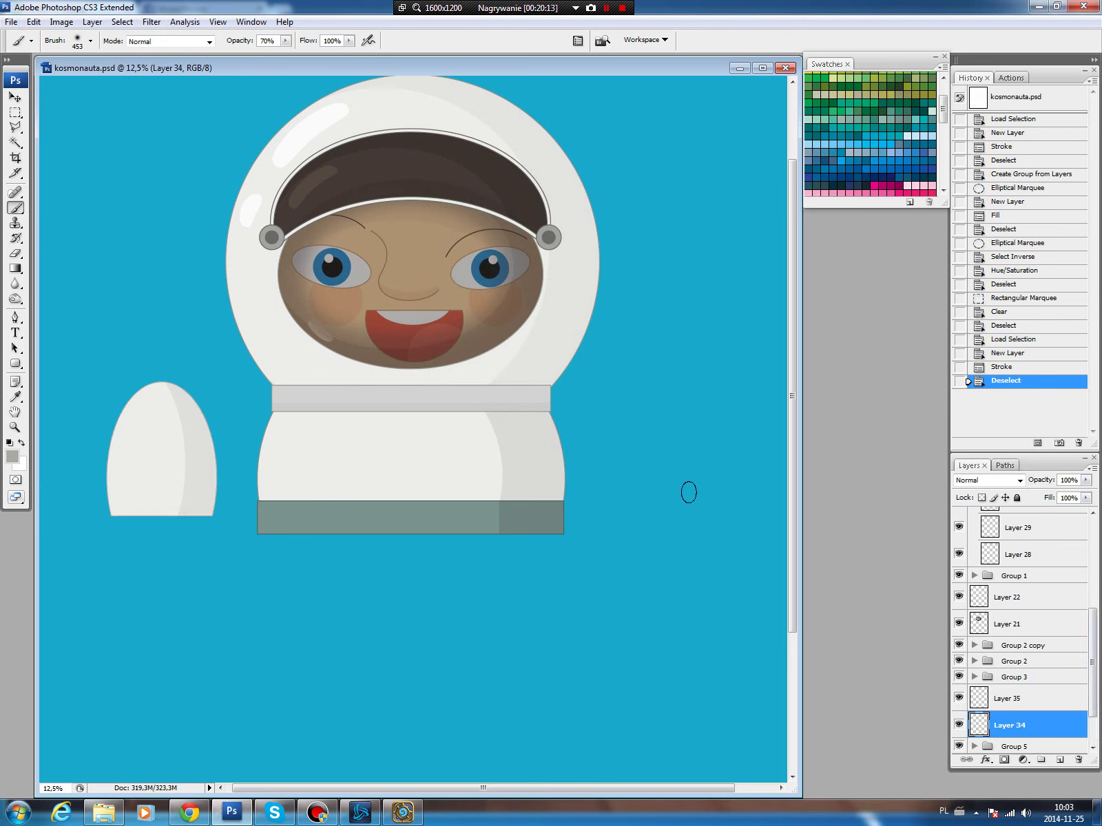
{"action": "left_click", "coordinate": [15, 112]}
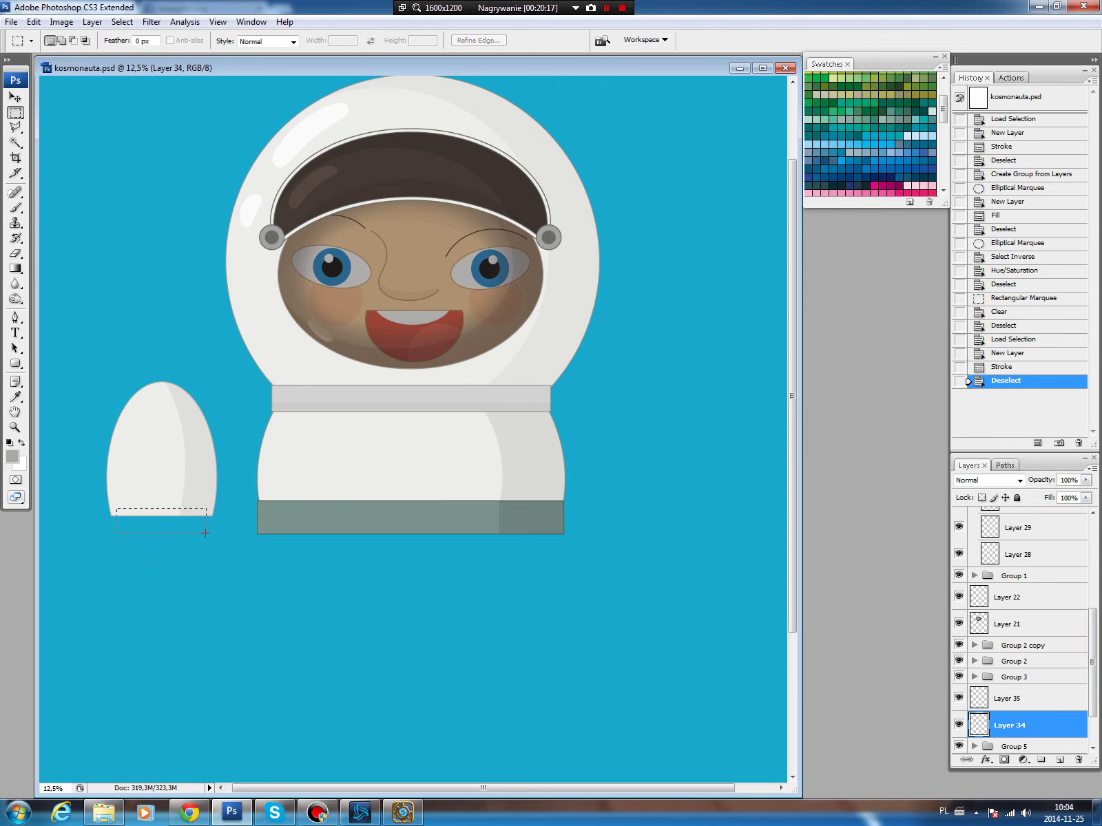
Fill a light grey strip under the arm on a new layer below Layer 34.
{"action": "left_click_drag", "start_coordinate": [205, 532], "coordinate": [205, 533]}
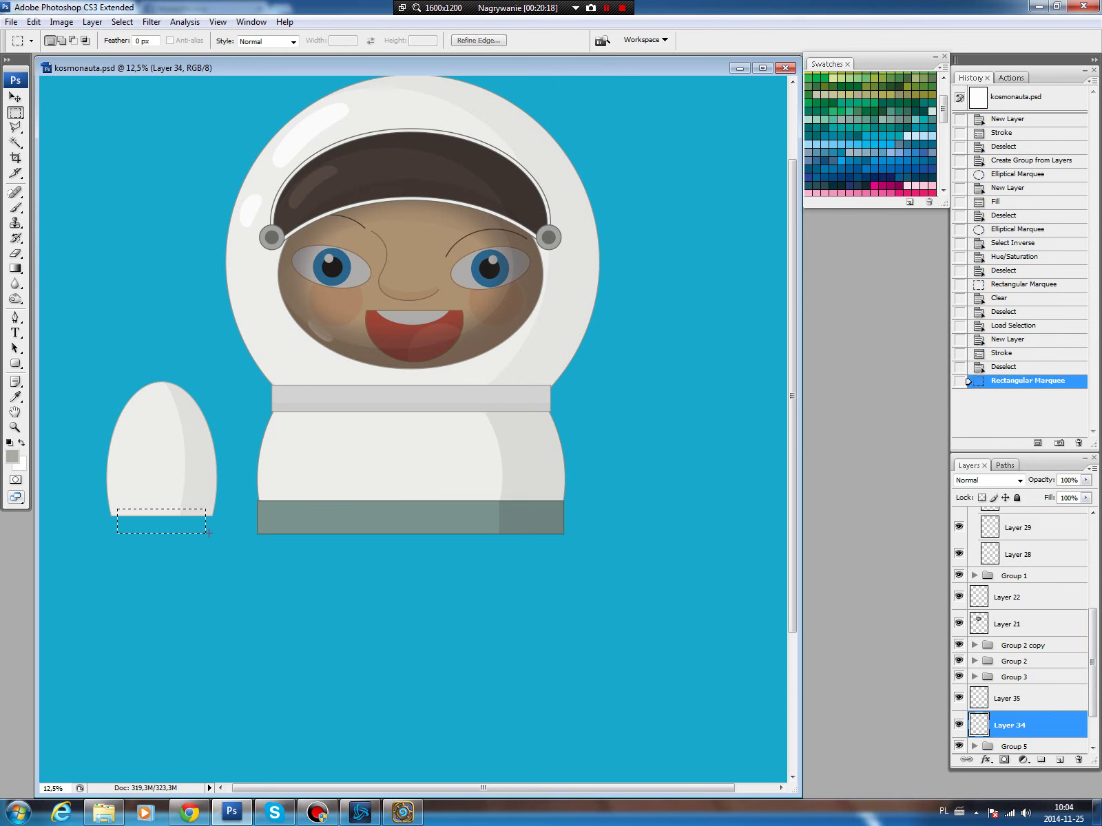
{"action": "left_click", "coordinate": [1058, 761]}
{"action": "key", "text": "ctrl+bracketleft"}
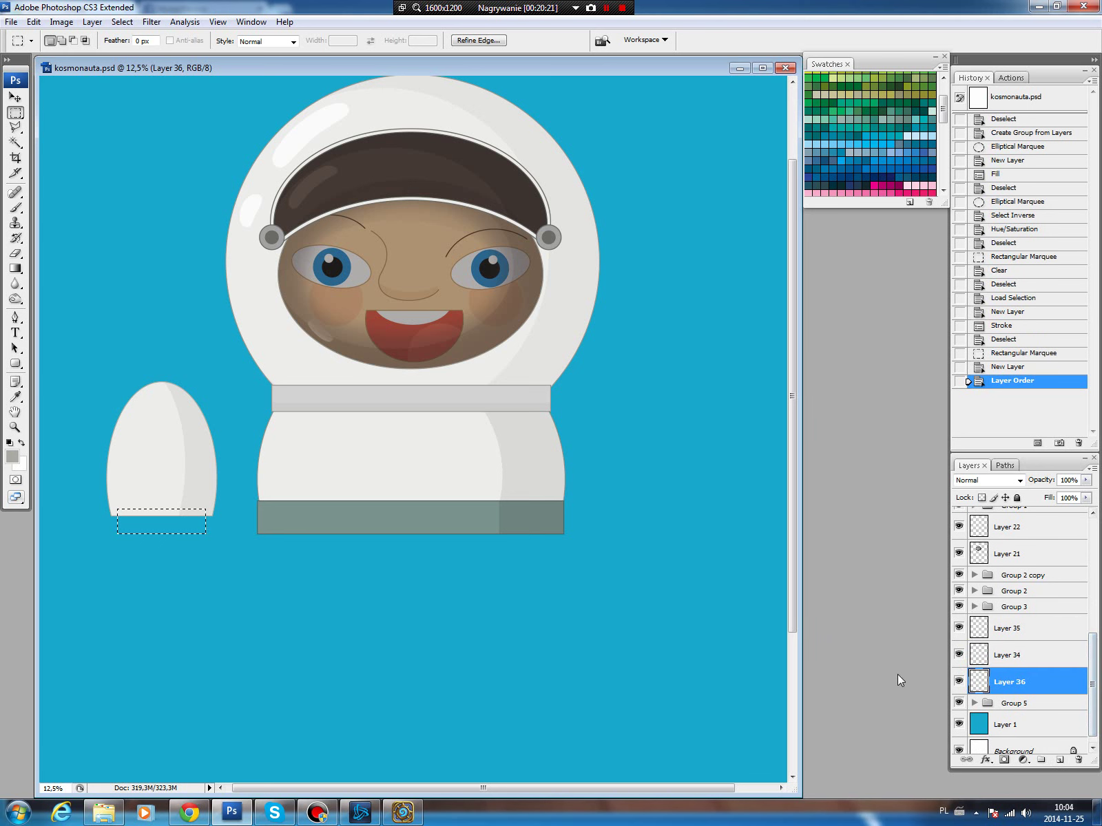
{"action": "key", "text": "b"}
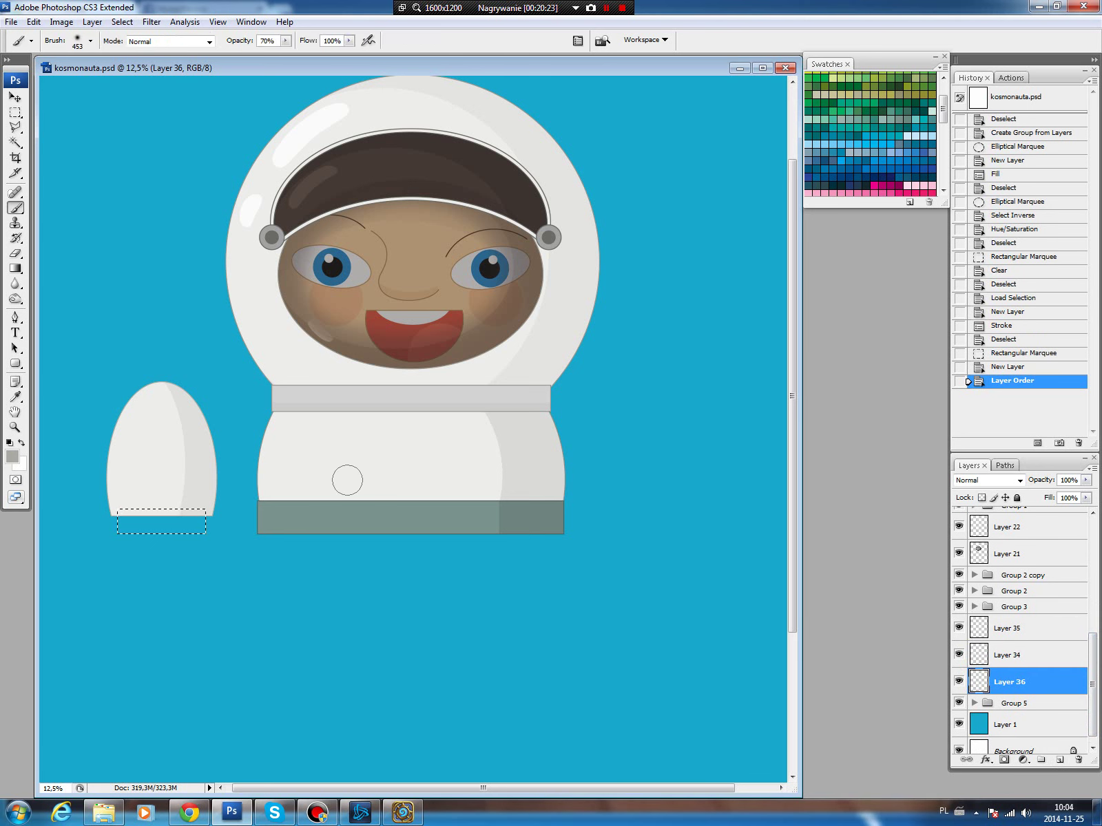
{"action": "left_click", "coordinate": [462, 401], "text": "alt"}
{"action": "key", "text": "alt+BackSpace"}
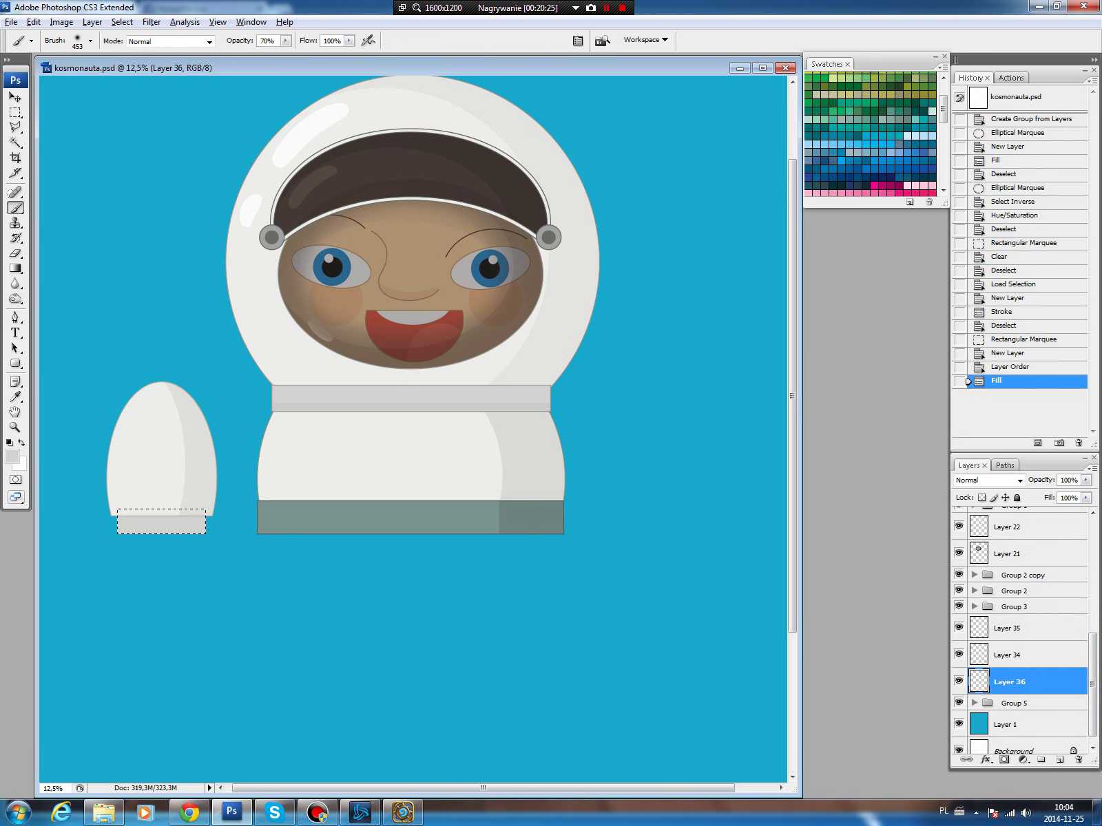
{"action": "key", "text": "ctrl+d"}
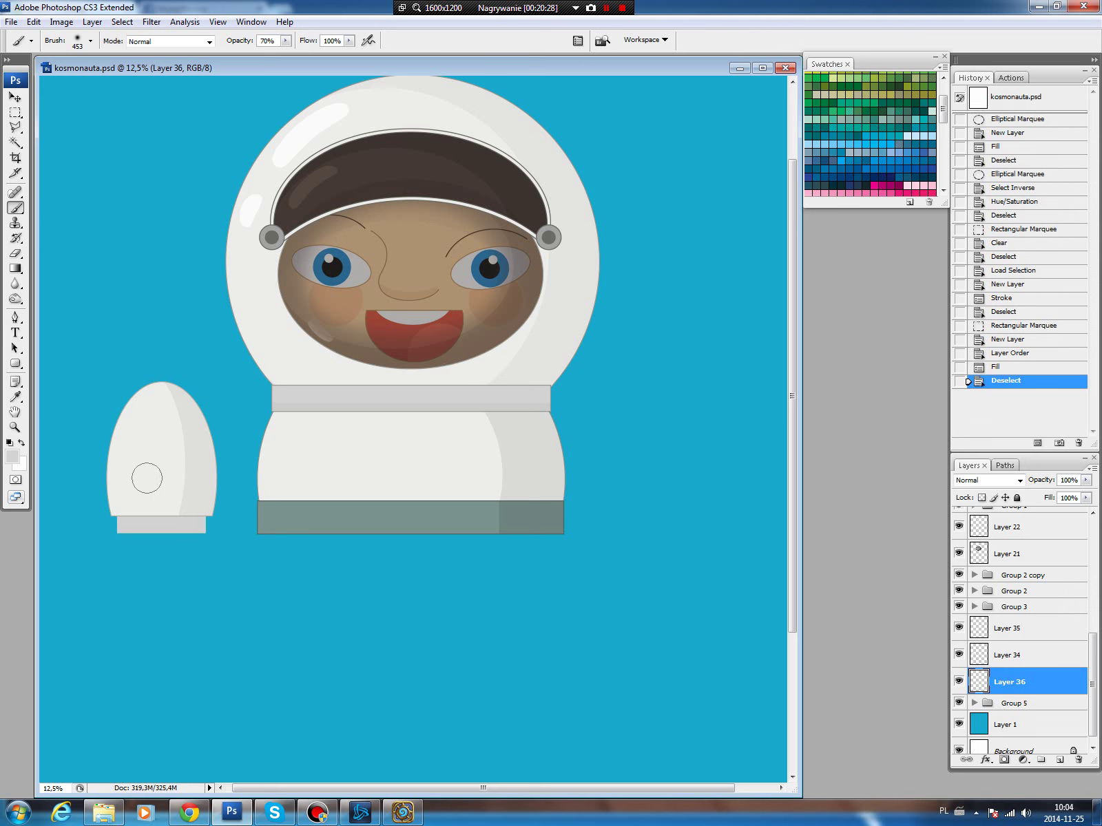
Raise the cuff strip's lightness by +1 with Hue/Saturation.
{"action": "key", "text": "m"}
{"action": "left_click_drag", "start_coordinate": [237, 521], "coordinate": [237, 523]}
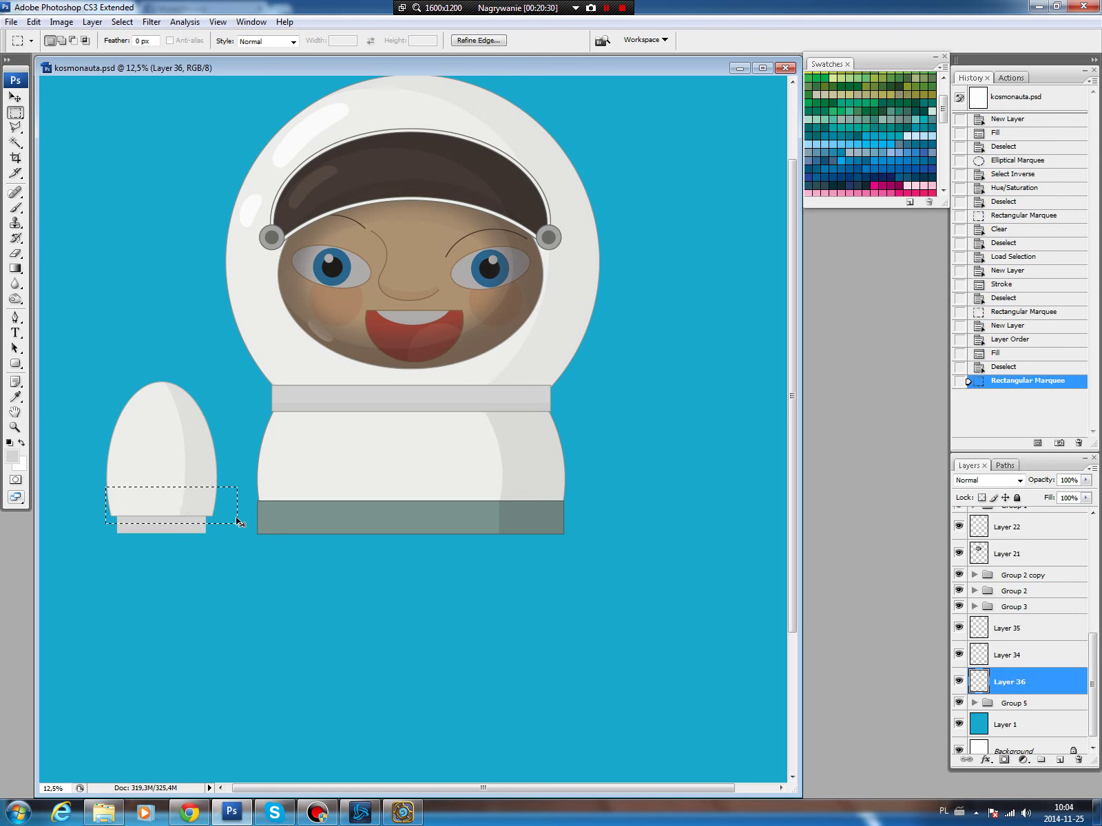
{"action": "key", "text": "ctrl+u"}
{"action": "left_click_drag", "start_coordinate": [856, 354], "coordinate": [858, 355]}
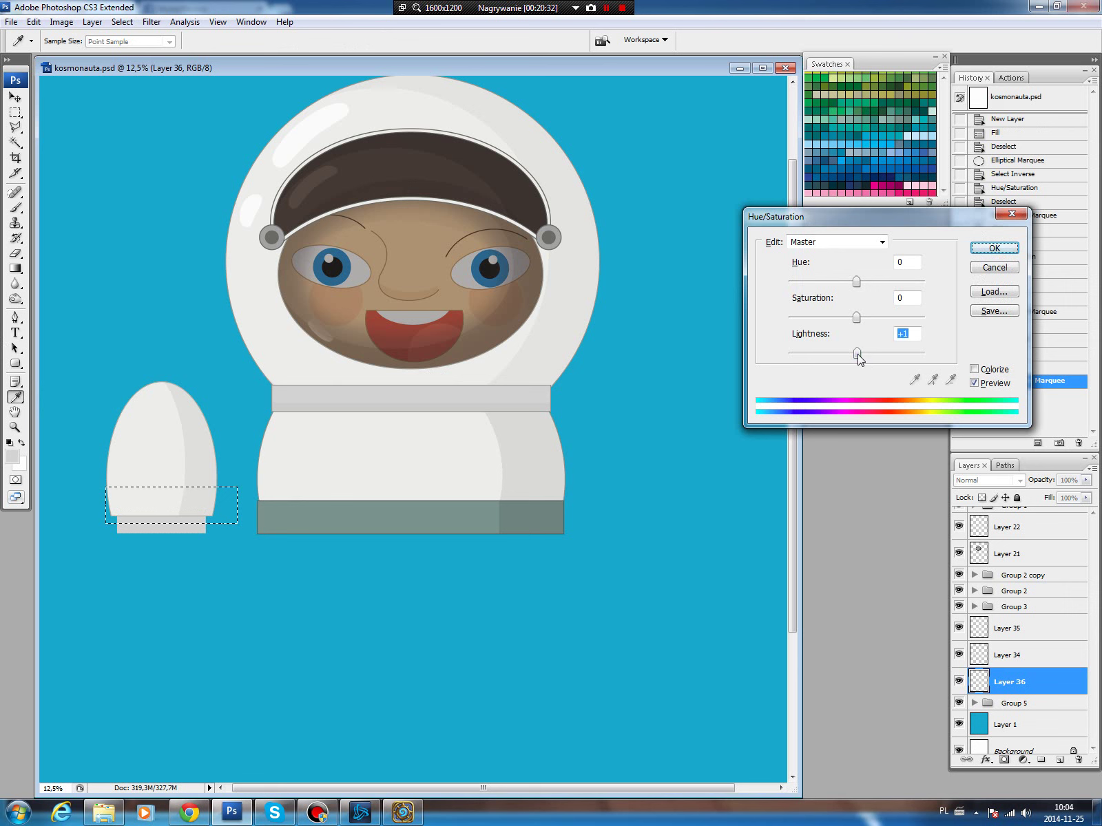
{"action": "left_click", "coordinate": [994, 247]}
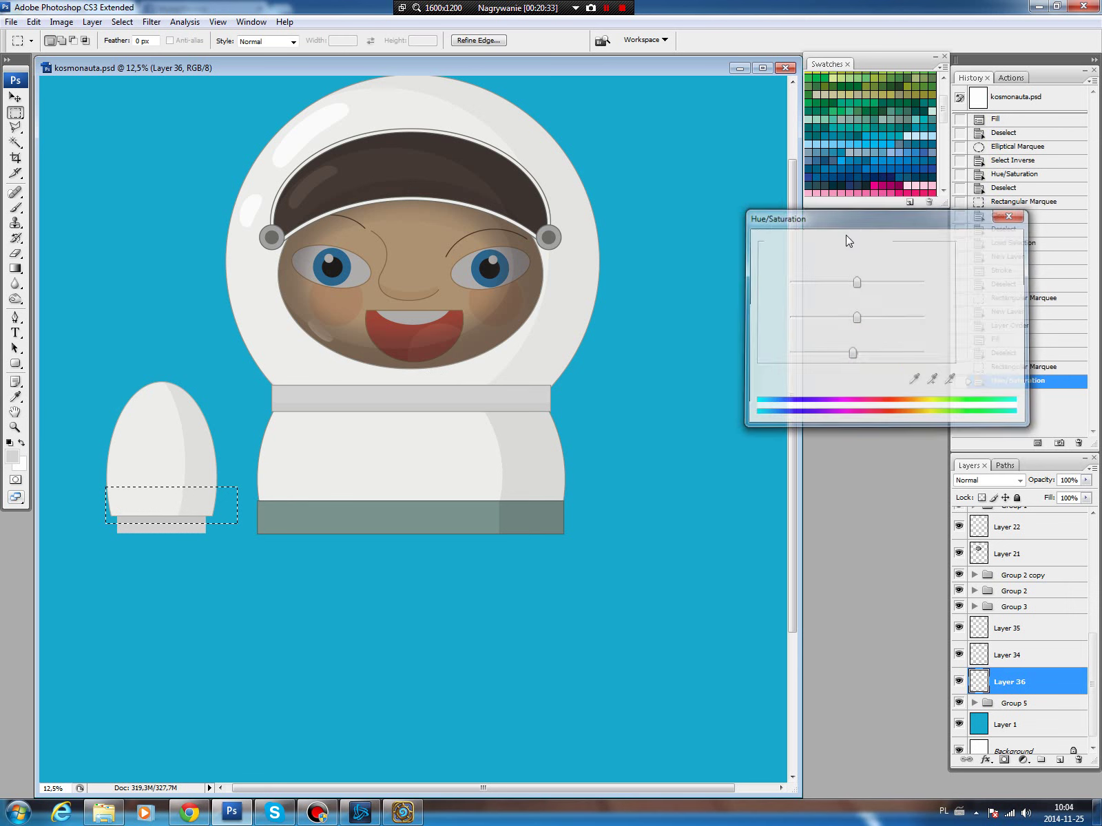
{"action": "key", "text": "ctrl+d"}
Choose a medium grey and load the cuff's shape on a new layer.
{"action": "key", "text": "b"}
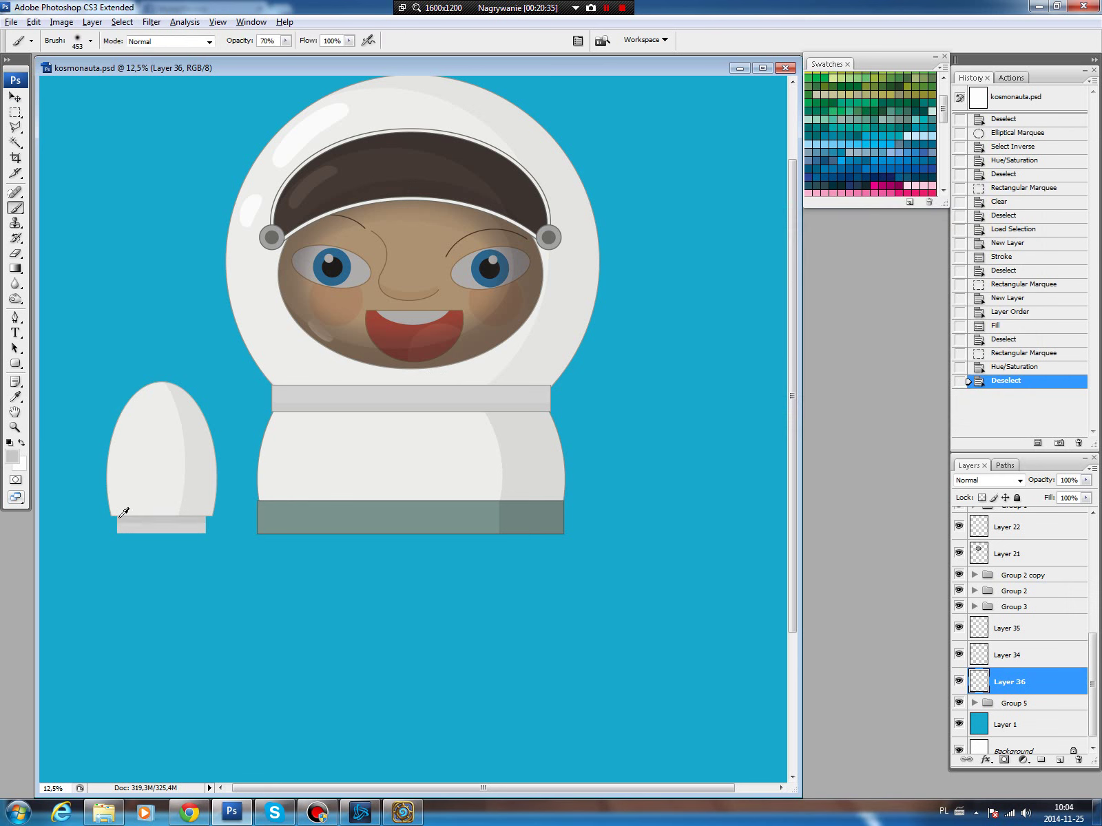
{"action": "left_click", "coordinate": [13, 457]}
{"action": "left_click_drag", "start_coordinate": [365, 282], "coordinate": [371, 288]}
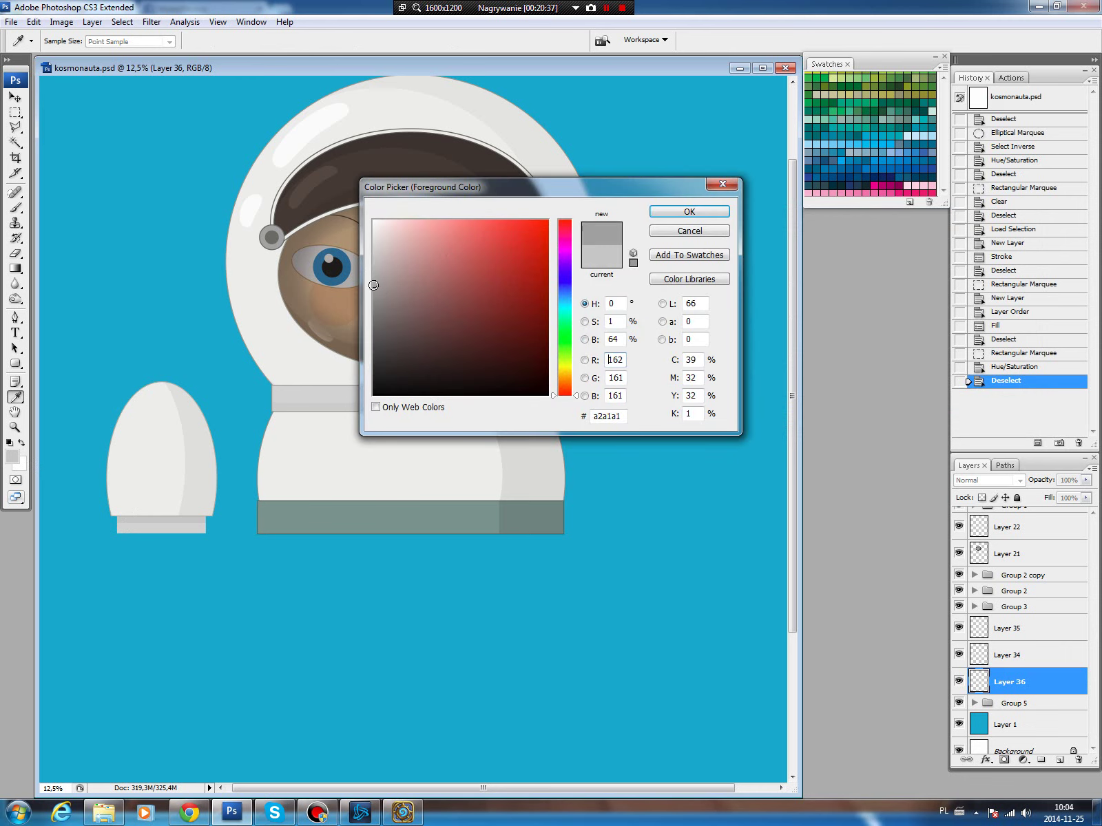
{"action": "left_click", "coordinate": [702, 212]}
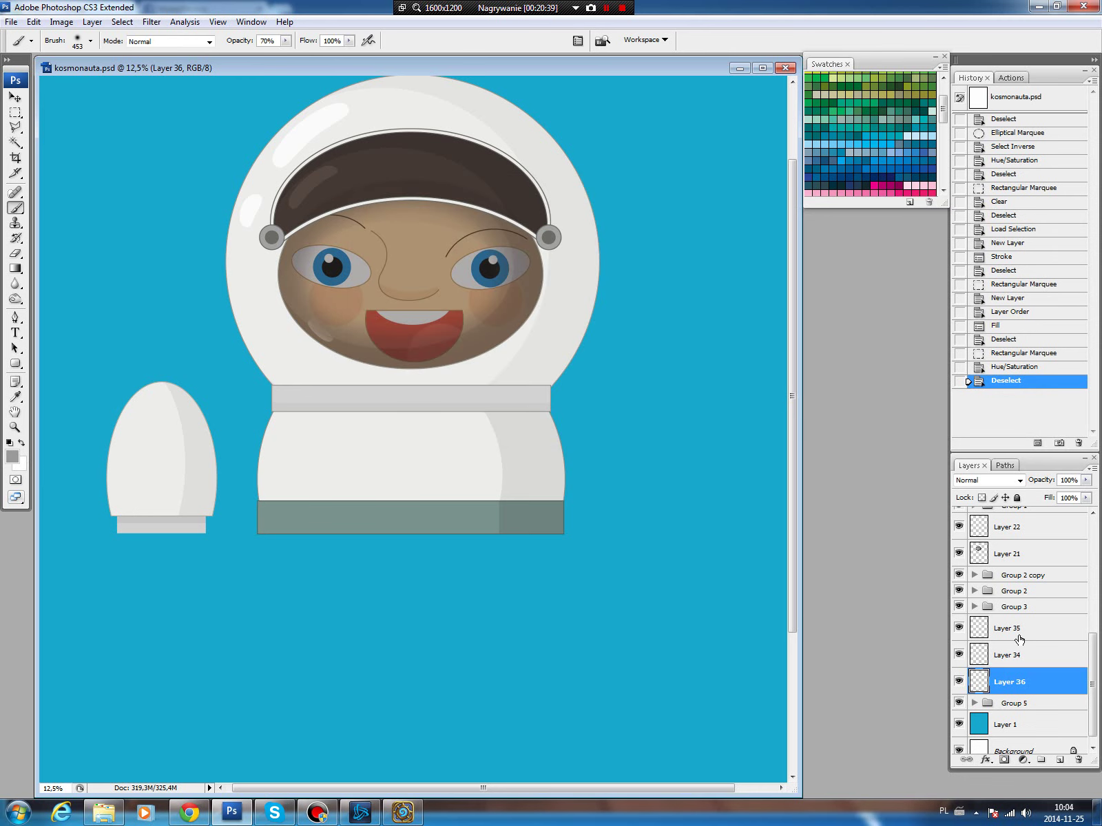
{"action": "left_click", "coordinate": [980, 677], "text": "ctrl"}
{"action": "left_click", "coordinate": [1059, 760]}
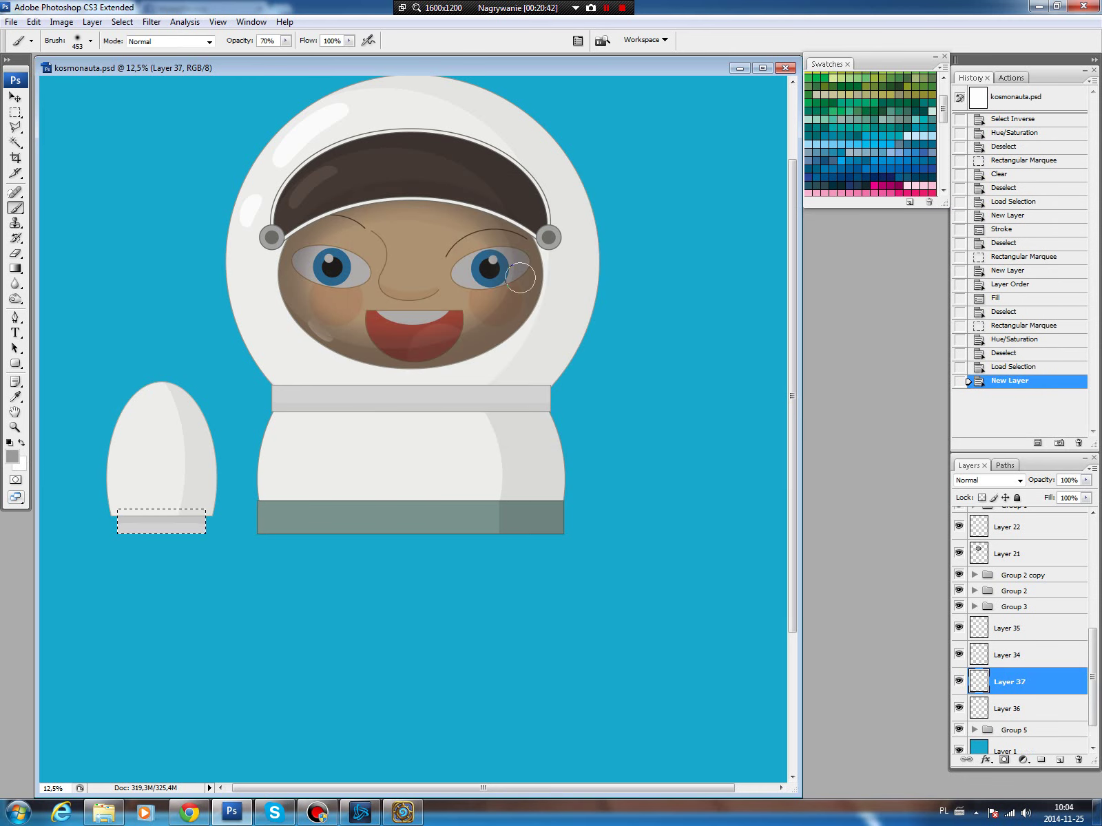
Stroke the grey outline around the cuff and deselect.
{"action": "left_click", "coordinate": [33, 21]}
{"action": "left_click", "coordinate": [57, 230]}
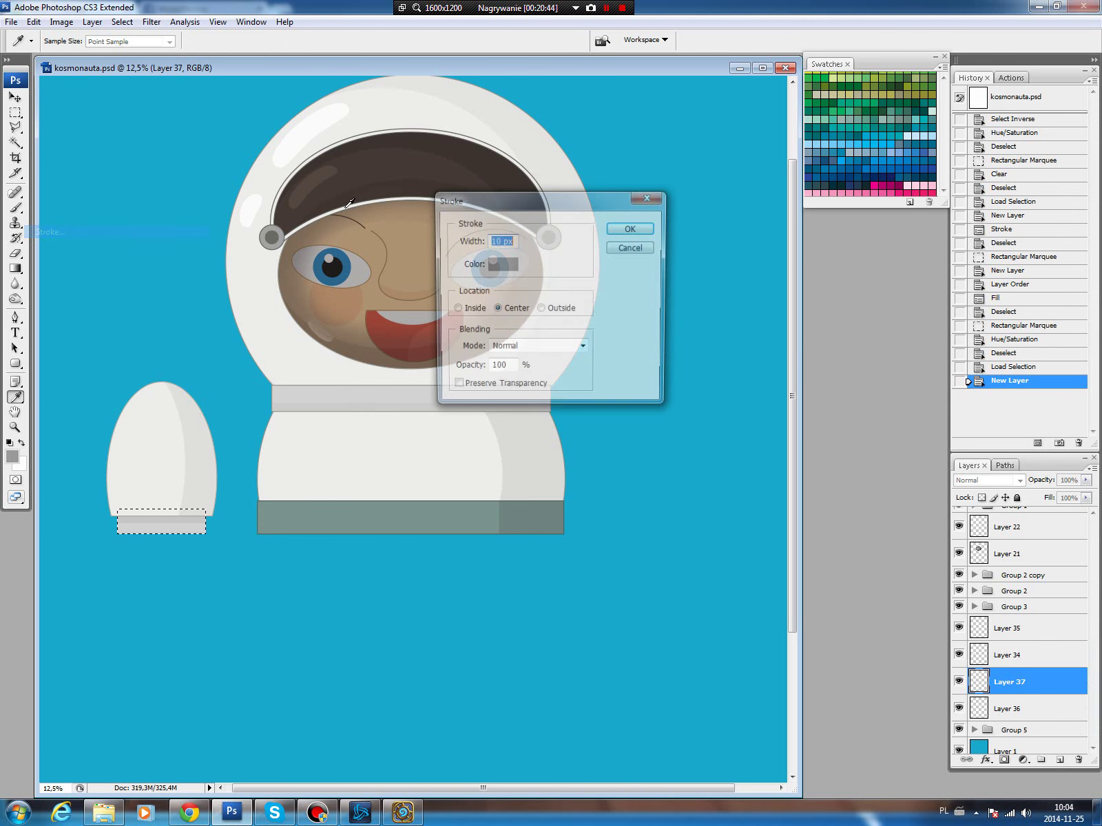
{"action": "left_click", "coordinate": [625, 231]}
{"action": "key", "text": "ctrl+d"}
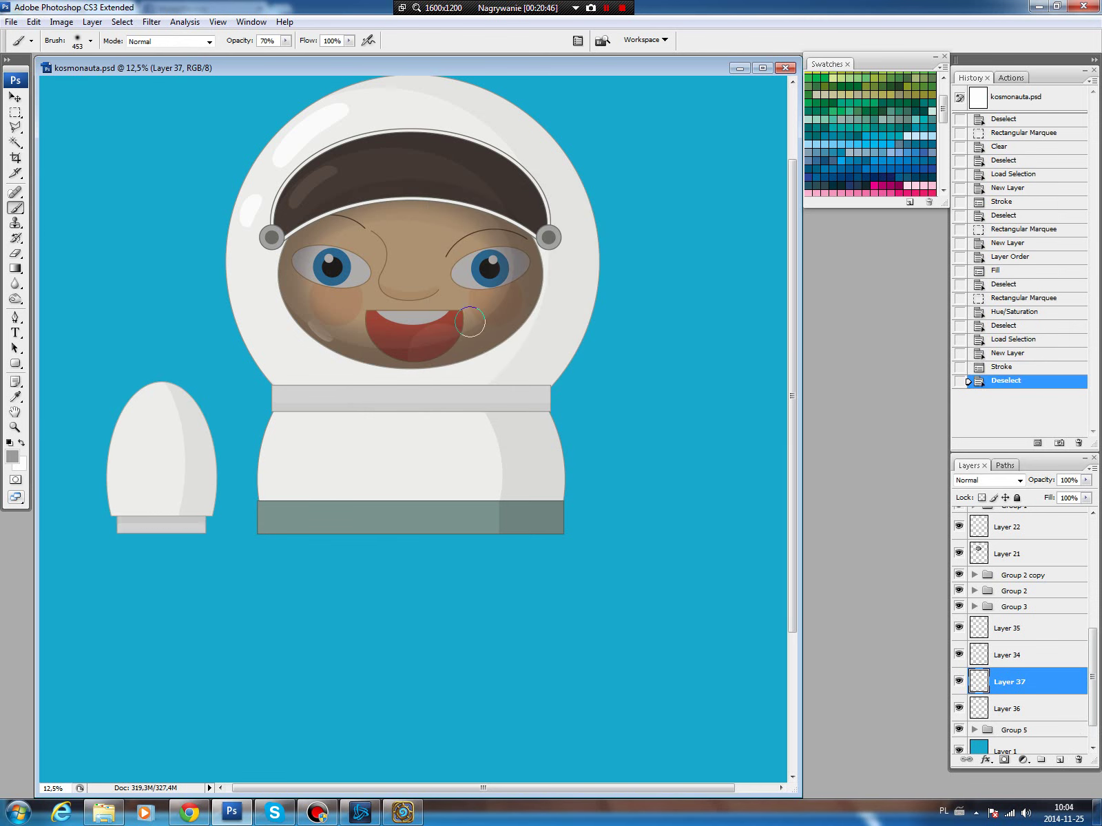
Link the four arm layers (35, 34, 37, 36) and group them as Group 6.
{"action": "key", "text": "v"}
{"action": "left_click", "coordinate": [1006, 627]}
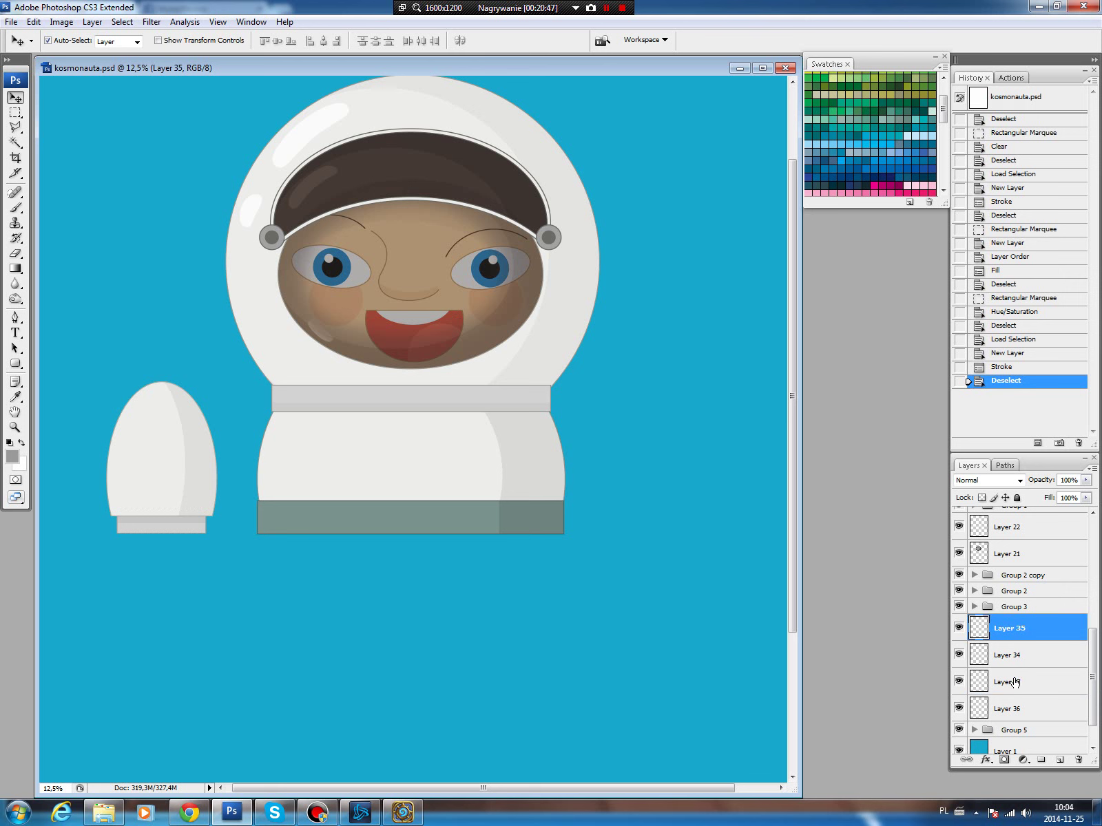
{"action": "left_click", "coordinate": [1014, 709], "text": "shift"}
{"action": "left_click", "coordinate": [966, 760]}
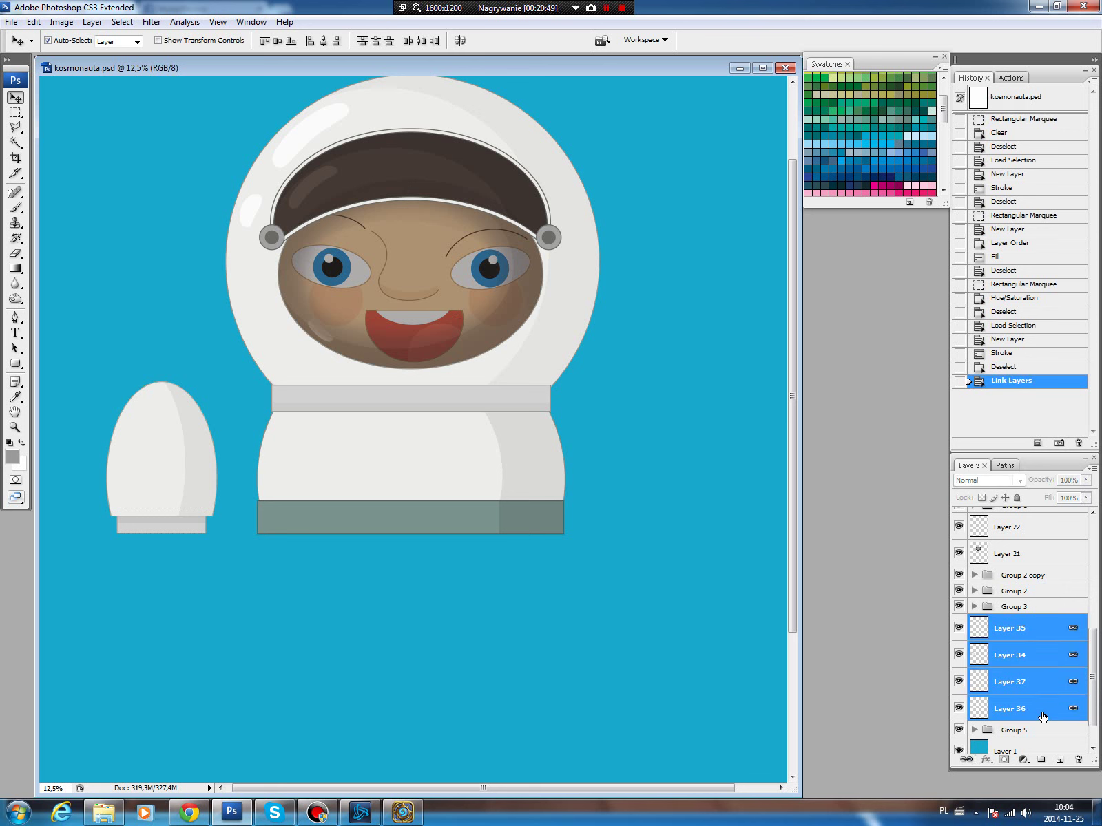
{"action": "left_click_drag", "start_coordinate": [1043, 716], "coordinate": [1041, 759]}
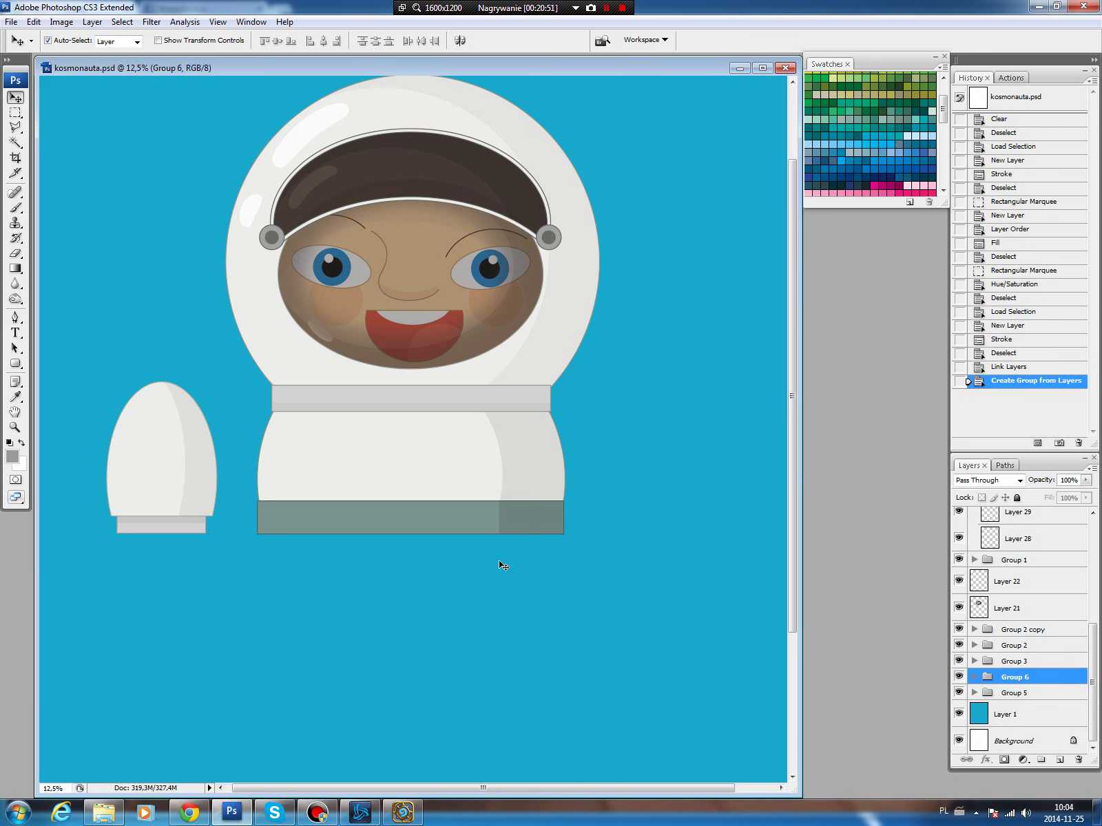
Rotate the arm about 110 degrees, tuck Group 6 below Group 5, and nudge it against the shoulder.
{"action": "key", "text": "ctrl+t"}
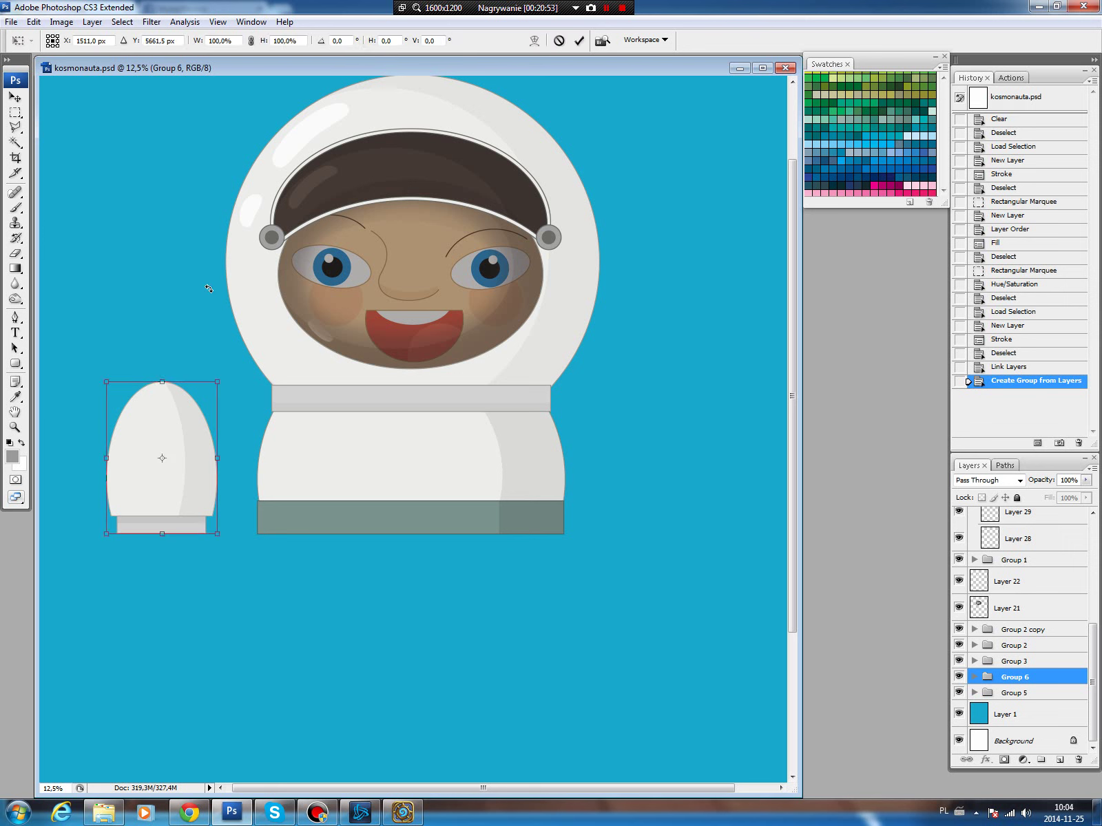
{"action": "left_click_drag", "start_coordinate": [208, 289], "coordinate": [237, 513]}
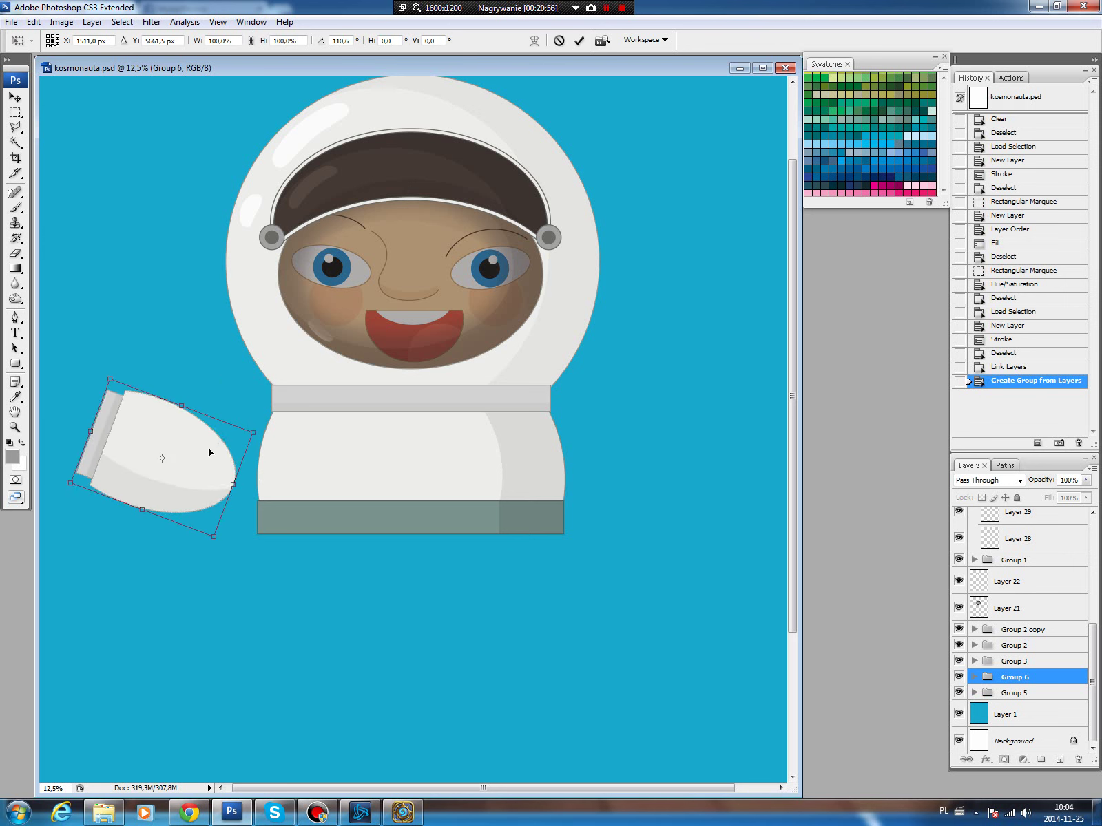
{"action": "left_click_drag", "start_coordinate": [209, 452], "coordinate": [257, 394]}
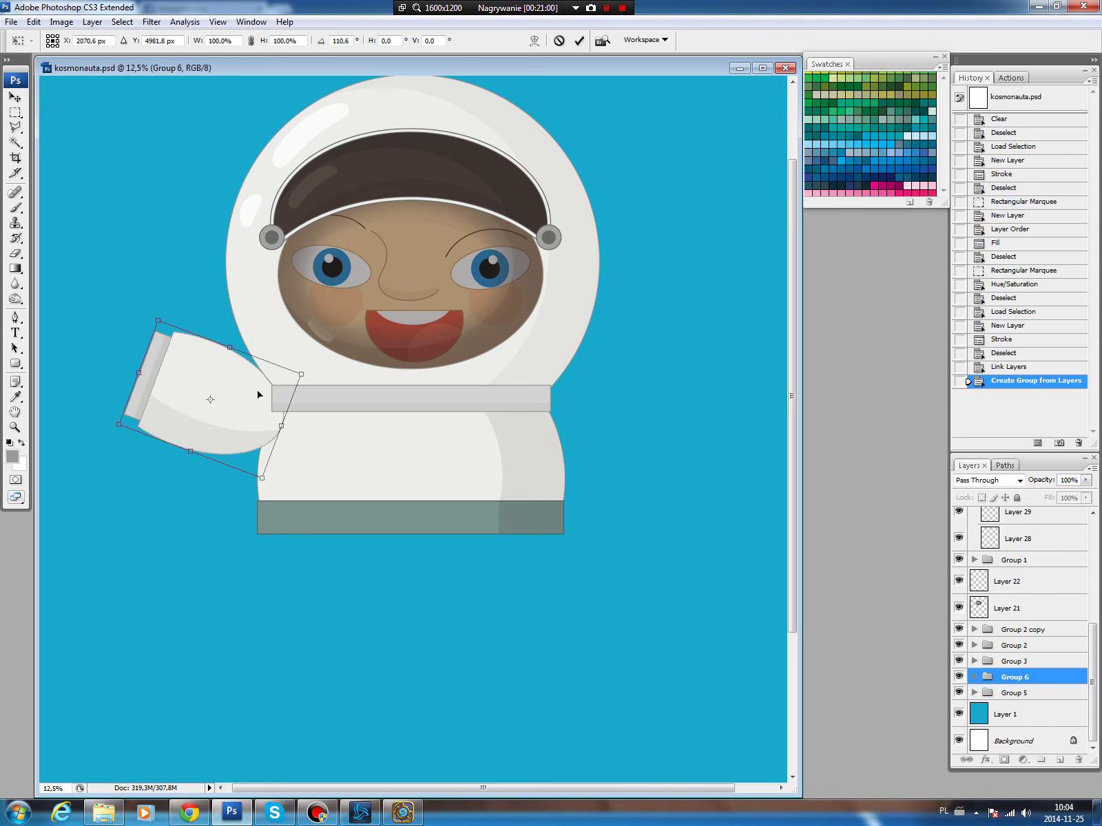
{"action": "key", "text": "Return"}
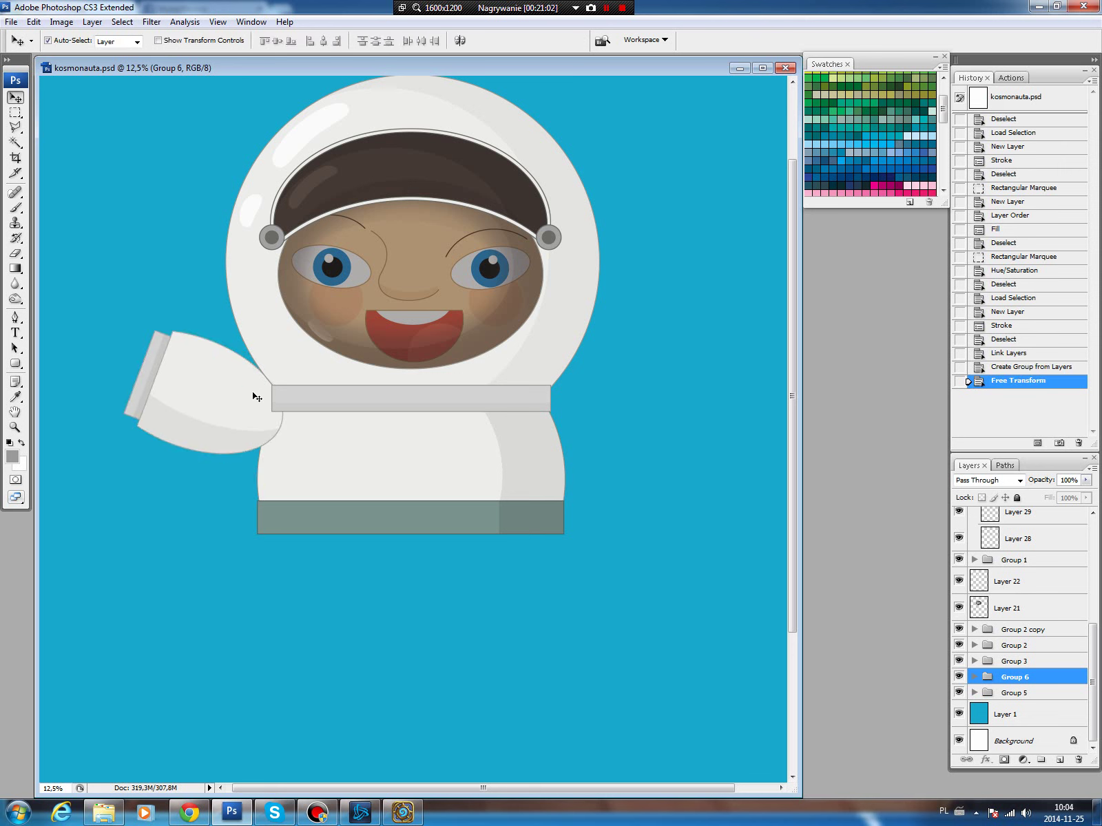
{"action": "left_click_drag", "start_coordinate": [1063, 677], "coordinate": [1064, 703]}
{"action": "left_click_drag", "start_coordinate": [243, 390], "coordinate": [233, 387]}
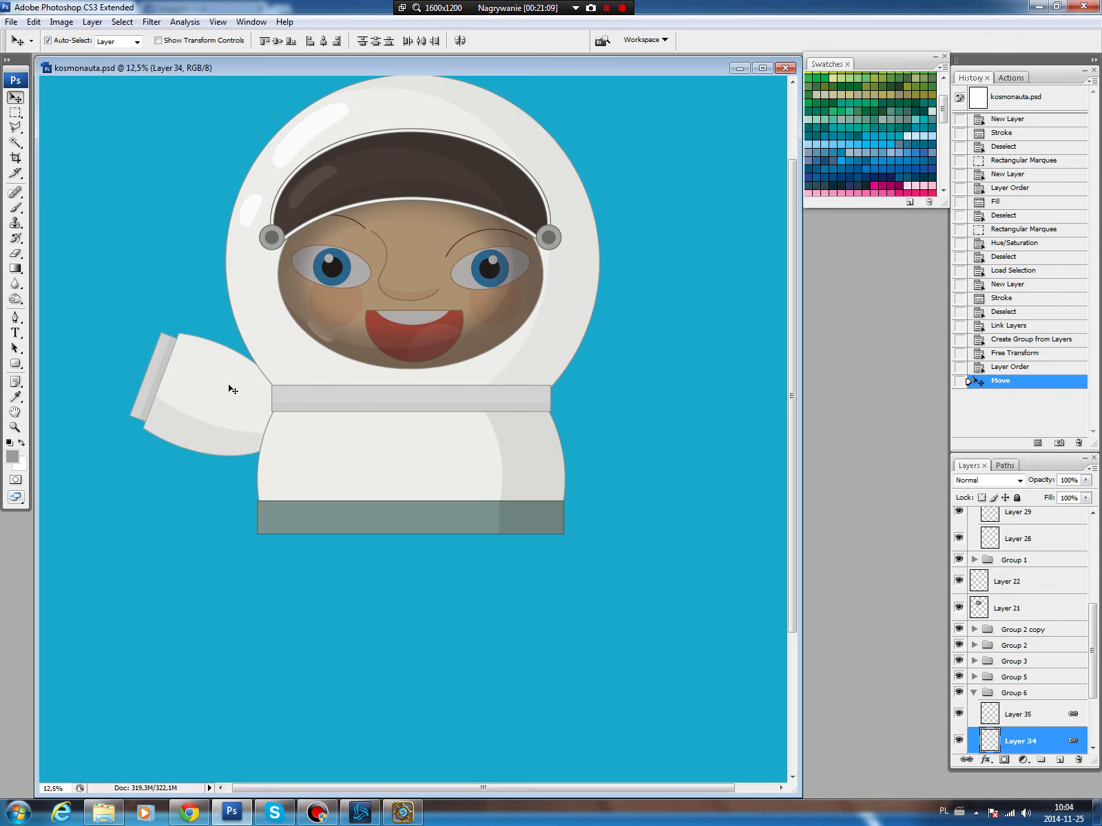
On Layer 30, draw a closed Pen path down the torso's left side with a curved inner edge.
{"action": "left_click", "coordinate": [327, 438]}
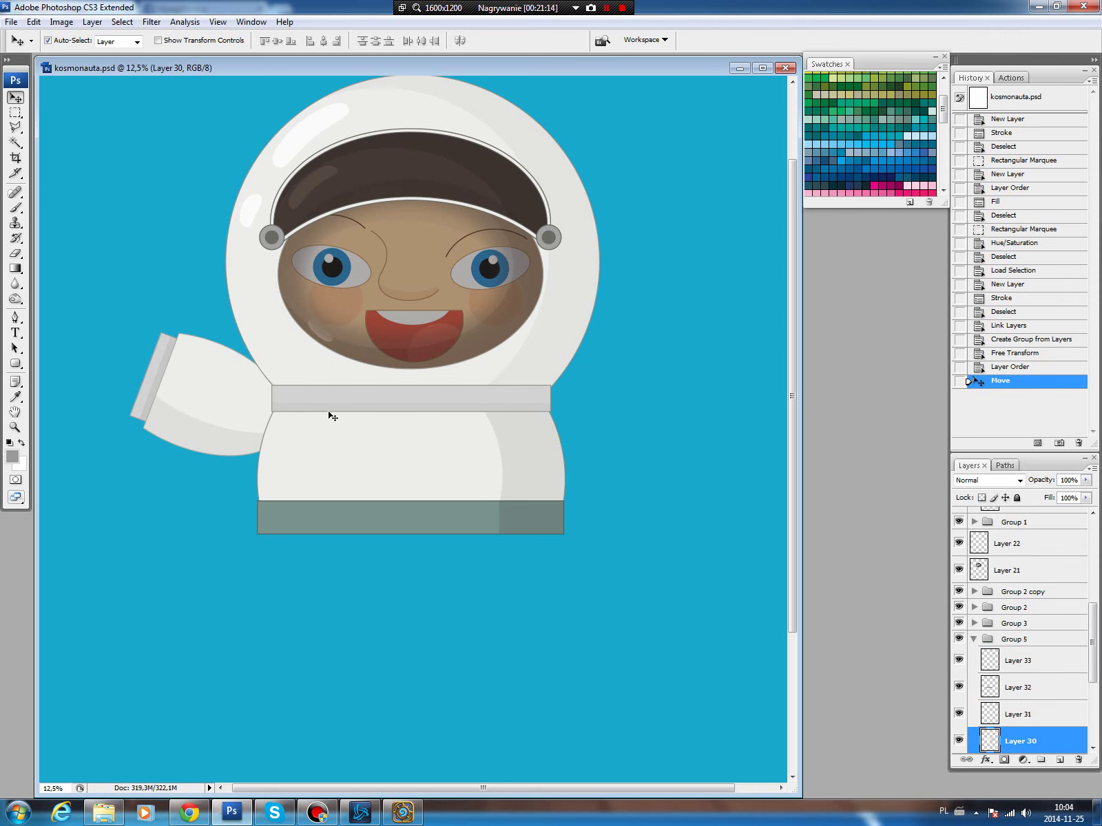
{"action": "key", "text": "p"}
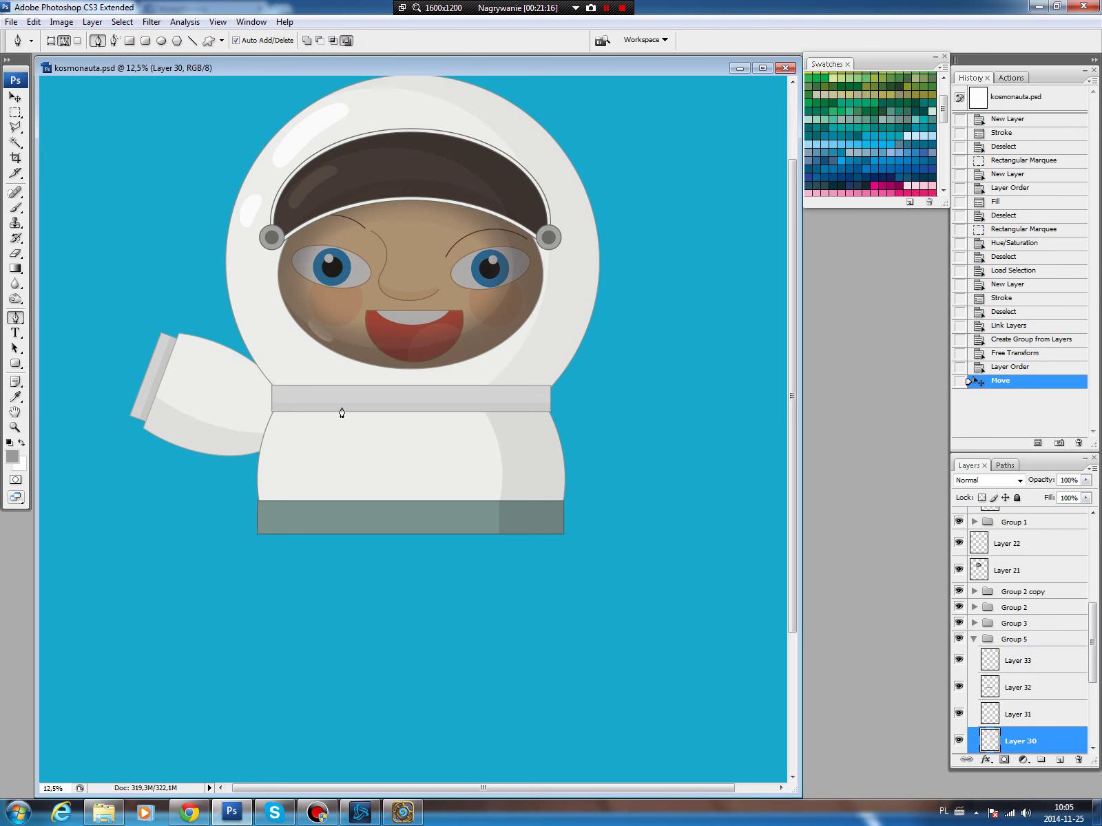
{"action": "left_click", "coordinate": [342, 408]}
{"action": "left_click", "coordinate": [340, 530]}
{"action": "left_click", "coordinate": [221, 533]}
{"action": "left_click", "coordinate": [218, 394]}
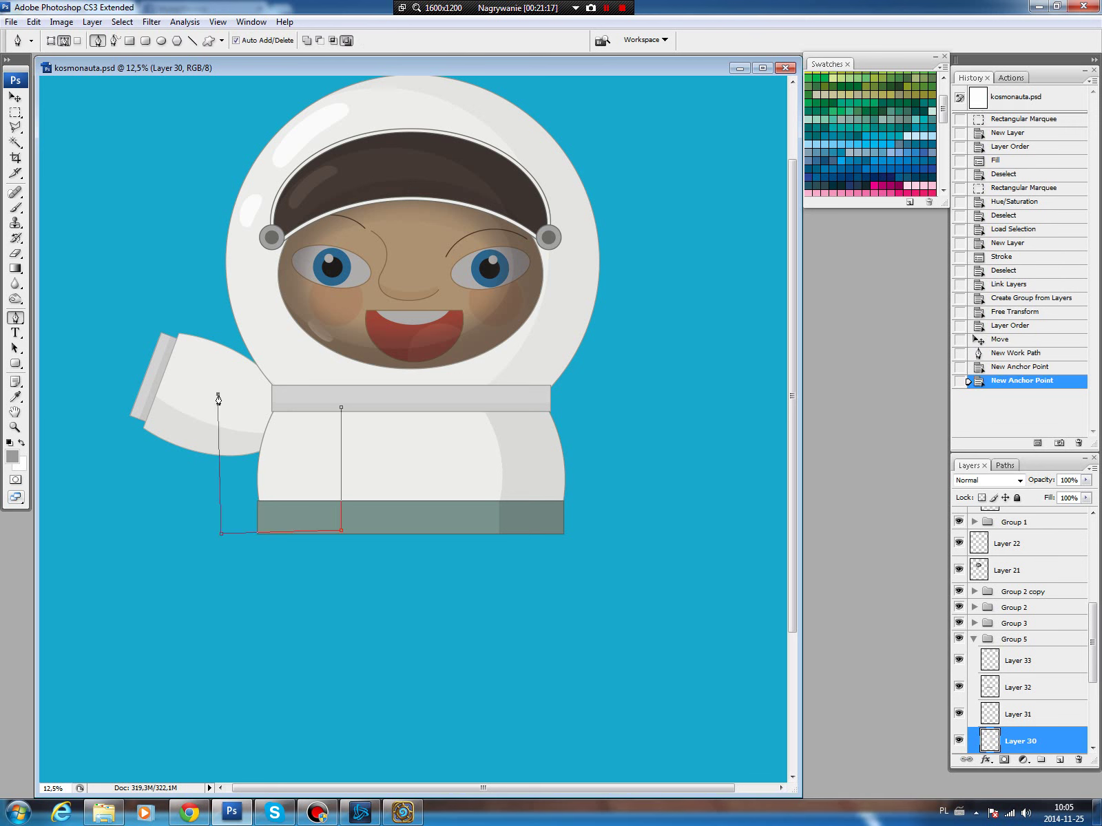
{"action": "left_click", "coordinate": [342, 409]}
{"action": "left_click_drag", "start_coordinate": [343, 464], "coordinate": [334, 460]}
Load the path as a selection, lighten it with Hue/Saturation Lightness +40, and deselect.
{"action": "left_click", "coordinate": [1006, 466]}
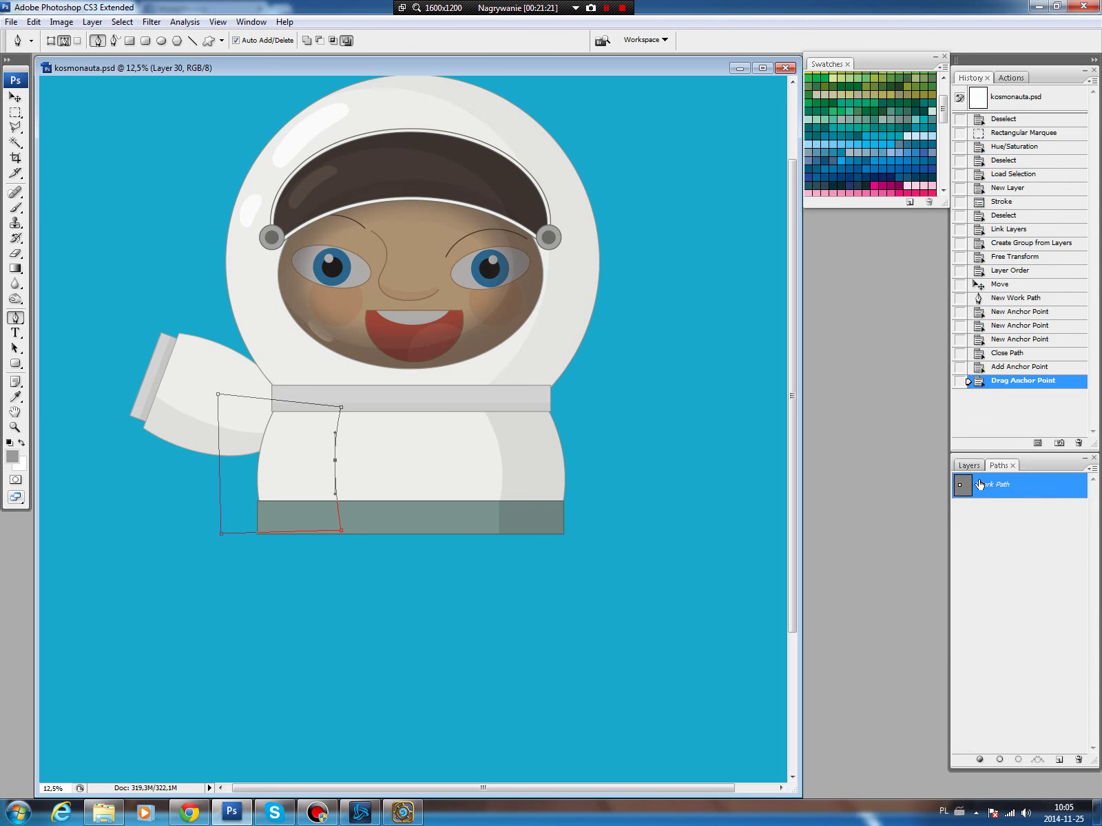
{"action": "key", "text": "ctrl+Return"}
{"action": "key", "text": "ctrl+u"}
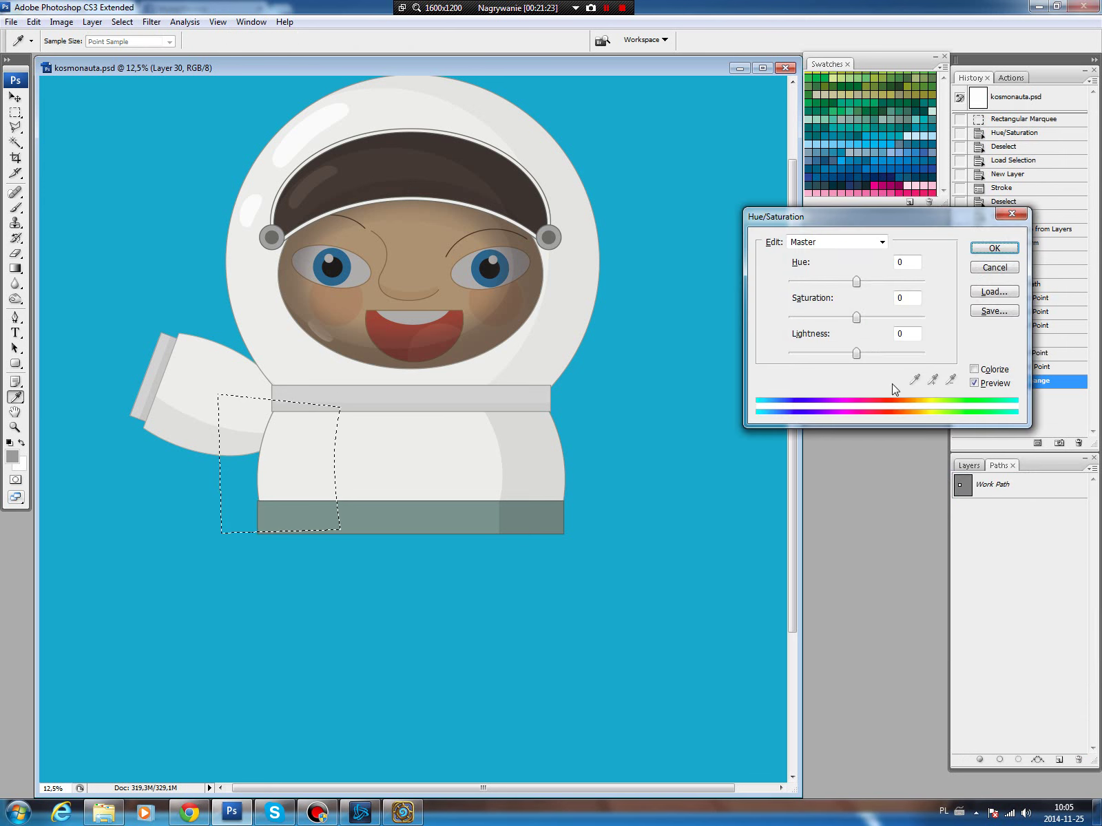
{"action": "left_click_drag", "start_coordinate": [856, 353], "coordinate": [883, 353]}
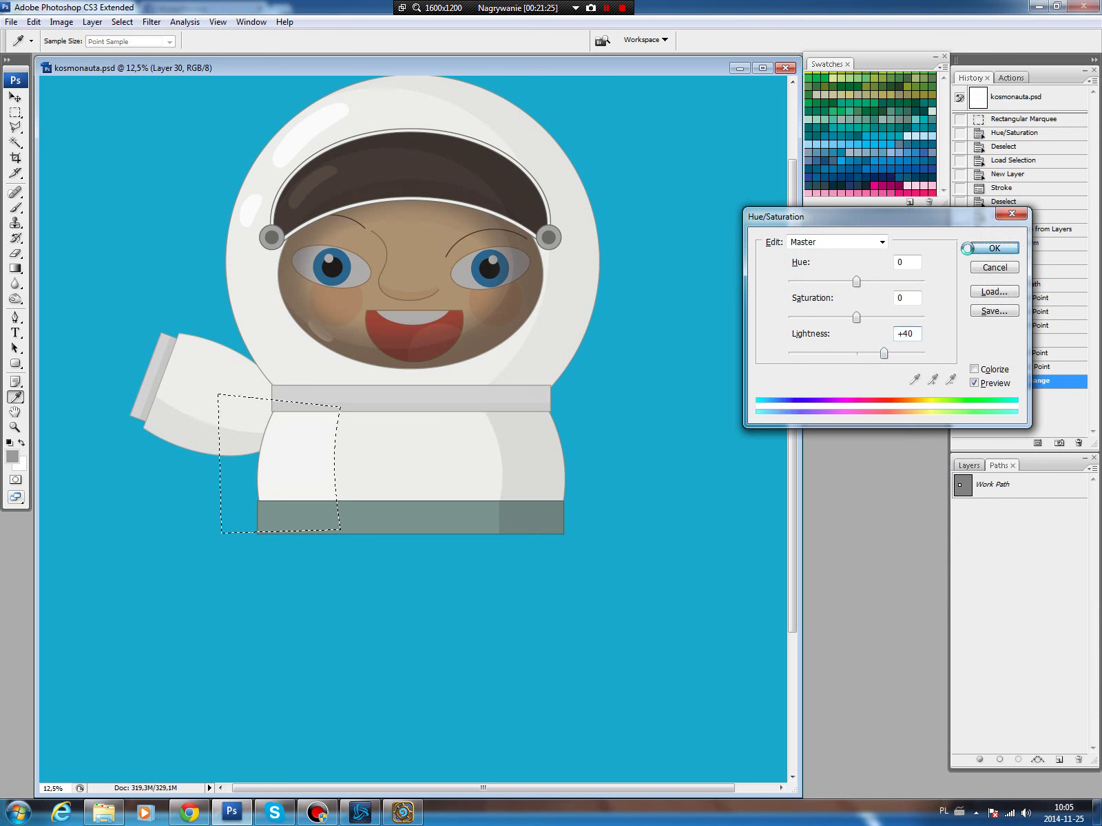
{"action": "left_click", "coordinate": [994, 248]}
{"action": "key", "text": "ctrl+d"}
Select arm Layer 34 and start a new Pen path above the raised arm.
{"action": "key", "text": "v"}
{"action": "left_click", "coordinate": [968, 466]}
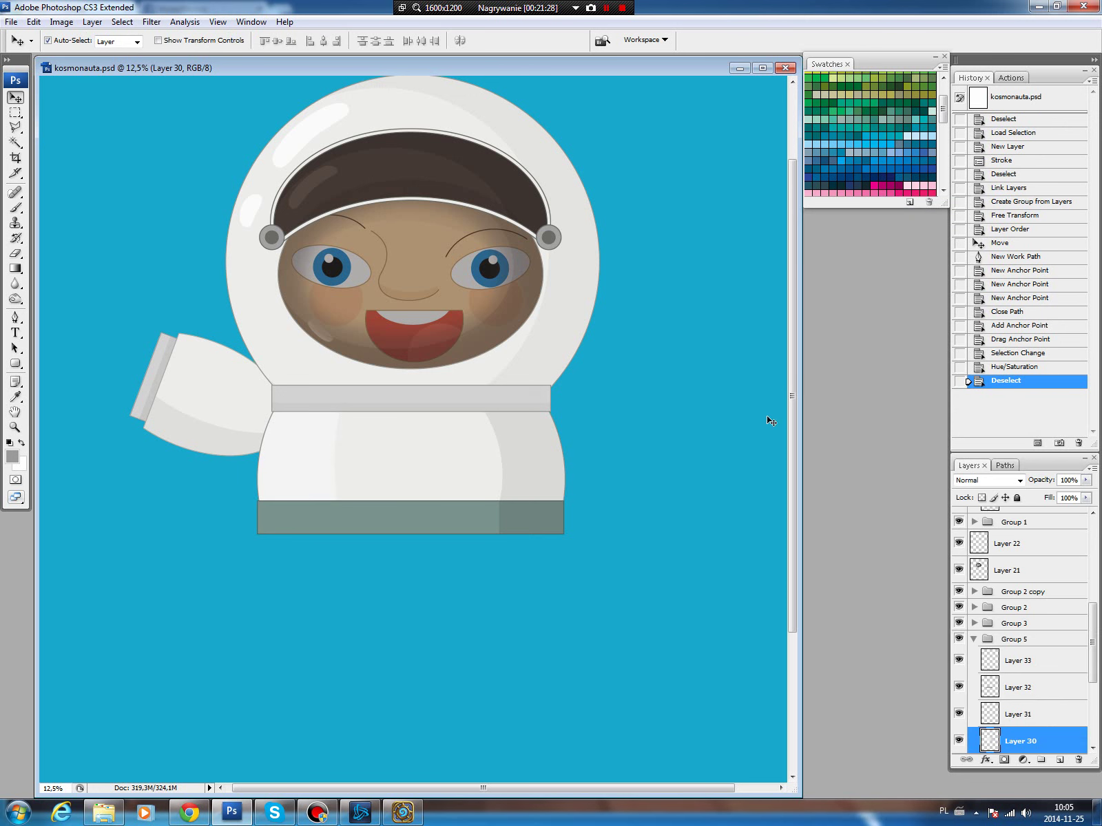
{"action": "left_click", "coordinate": [229, 397]}
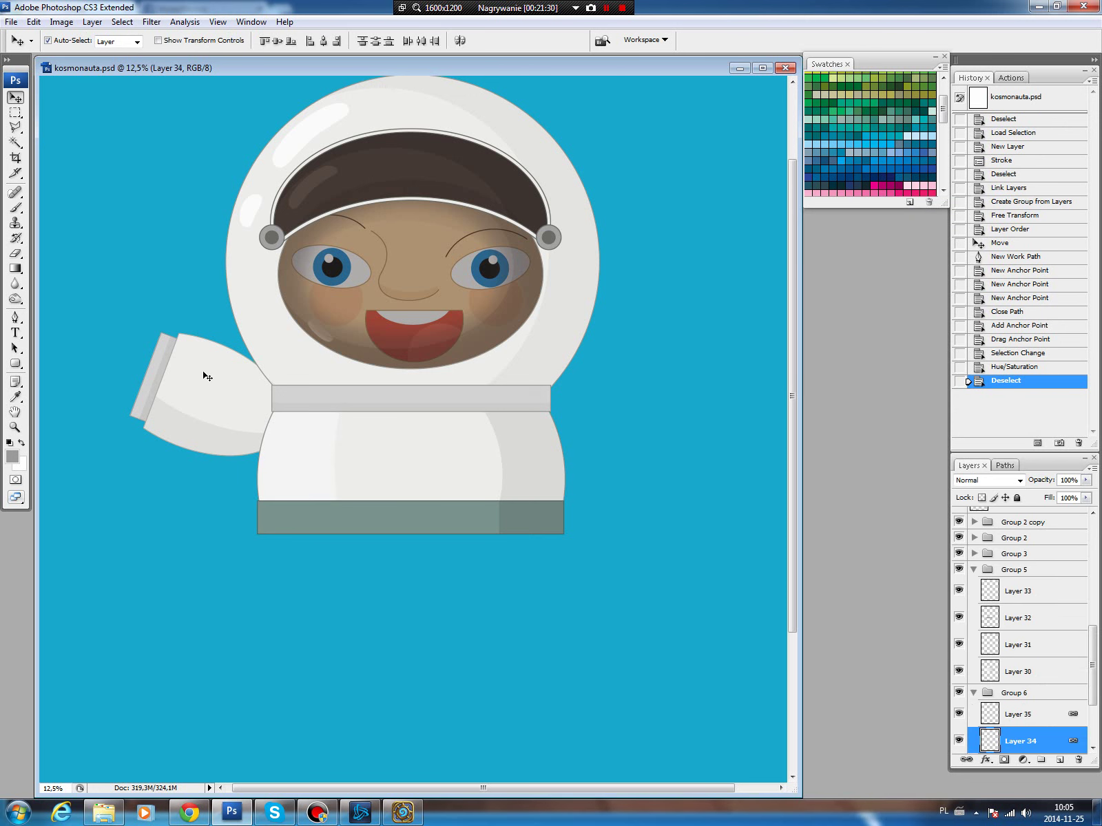
{"action": "key", "text": "p"}
{"action": "left_click", "coordinate": [139, 355]}
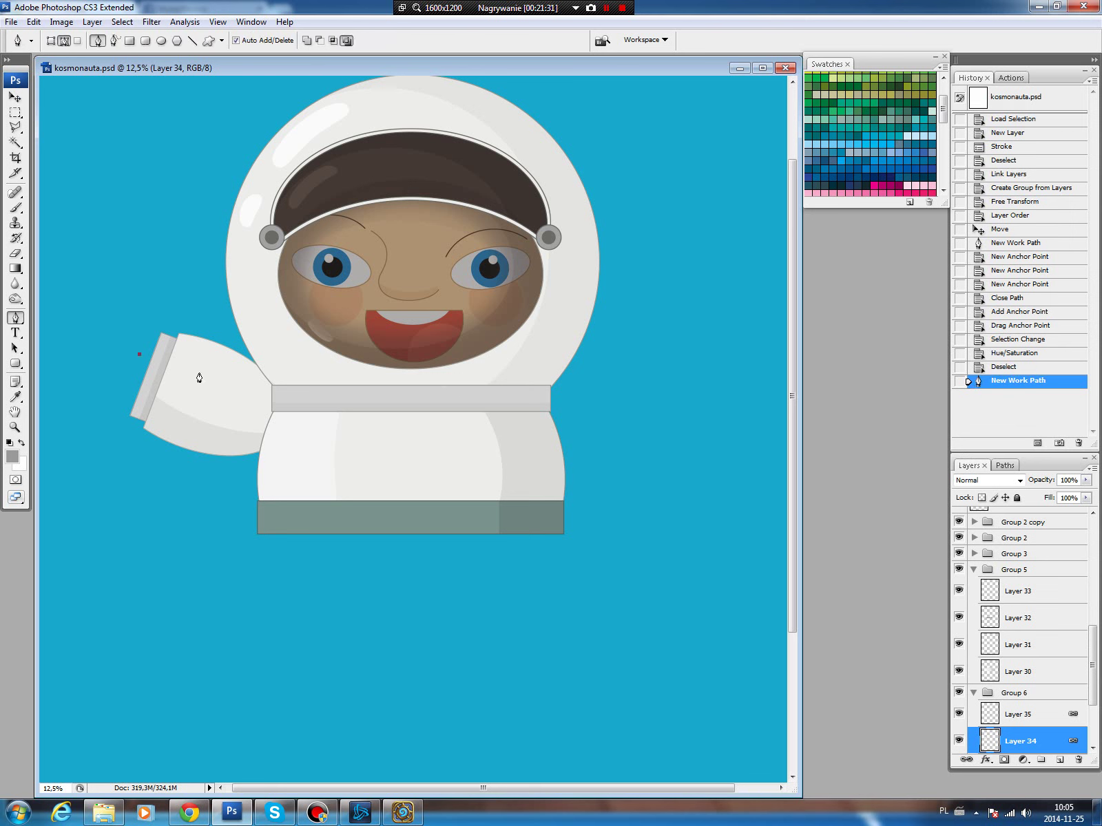
Close the Pen path over the arm's top and curve its lower edge across the arm.
{"action": "left_click", "coordinate": [284, 415]}
{"action": "left_click", "coordinate": [303, 345]}
{"action": "left_click", "coordinate": [102, 303]}
{"action": "left_click", "coordinate": [139, 354]}
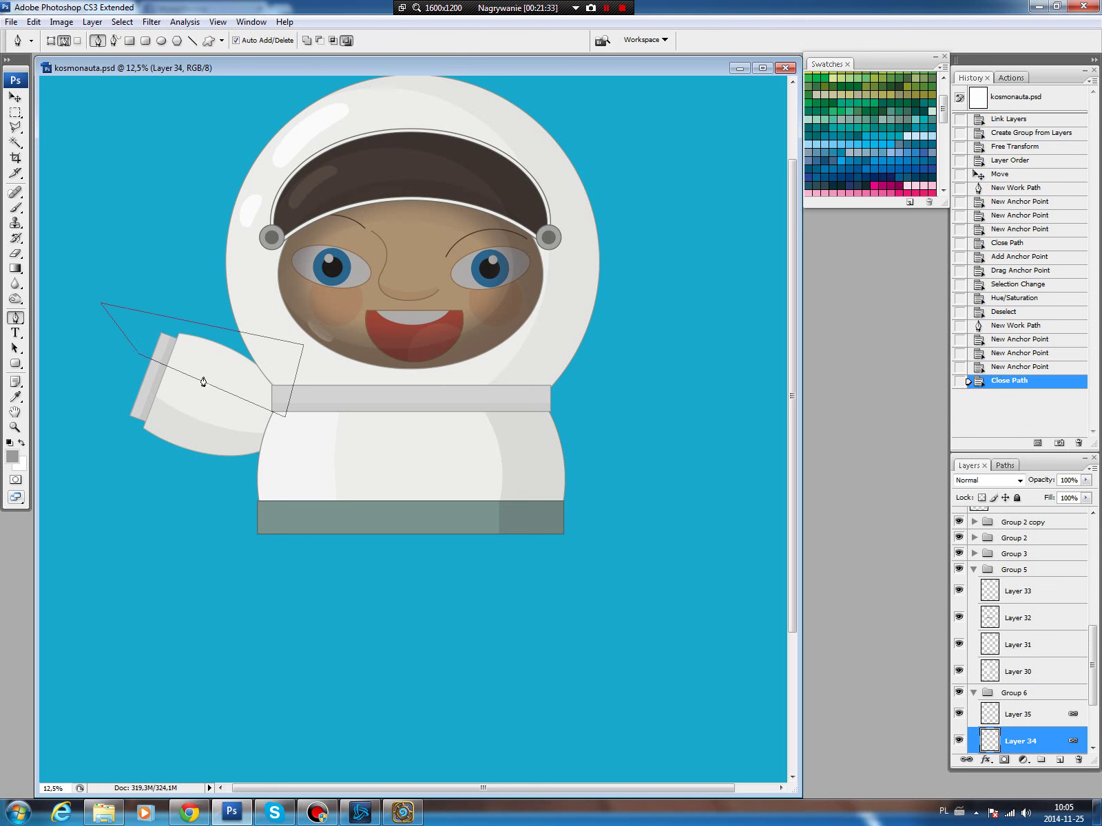
{"action": "left_click_drag", "start_coordinate": [217, 390], "coordinate": [222, 377]}
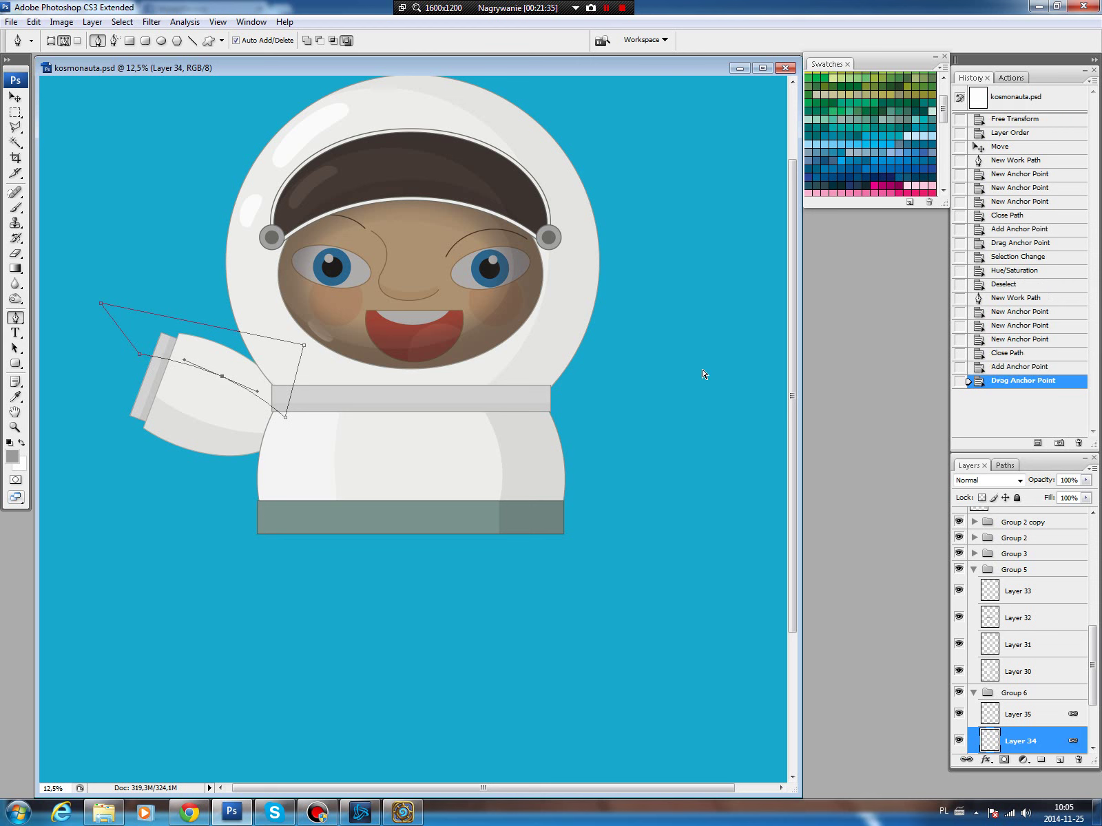
Load the arm path as a selection, apply Hue/Saturation Lightness +28, and deselect.
{"action": "left_click", "coordinate": [1005, 465]}
{"action": "left_click", "coordinate": [963, 489], "text": "ctrl"}
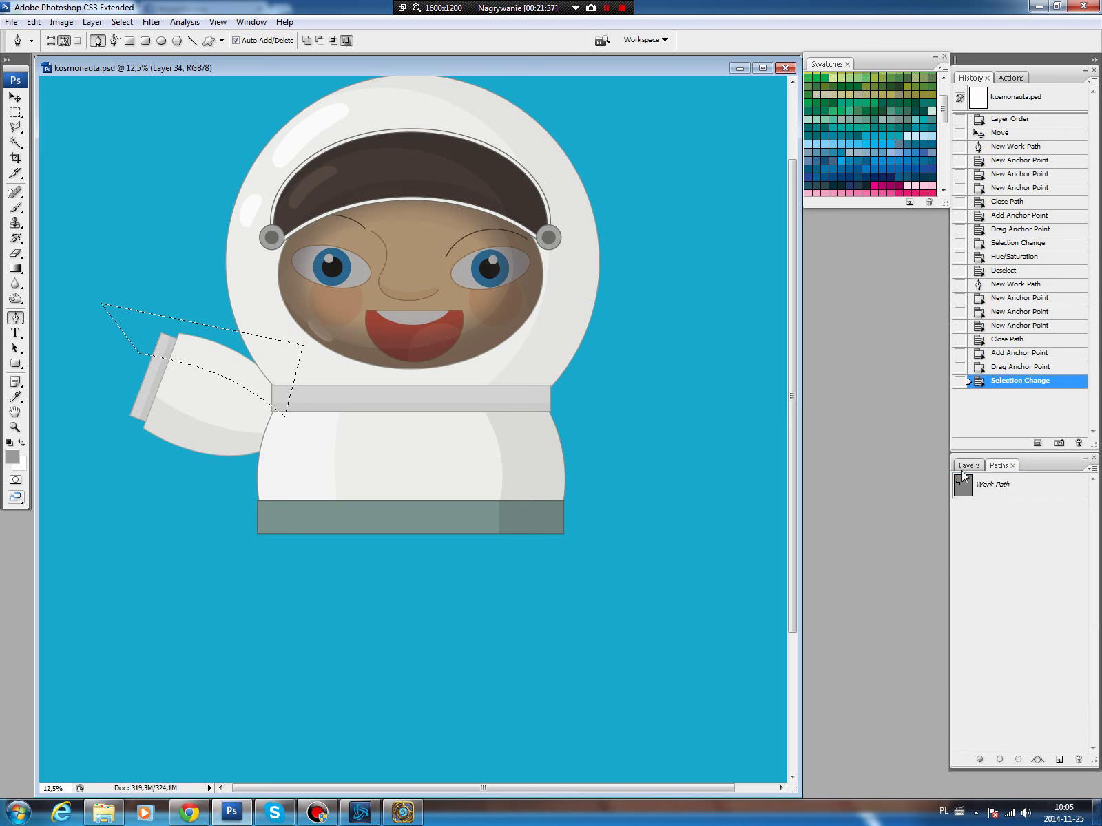
{"action": "key", "text": "ctrl+u"}
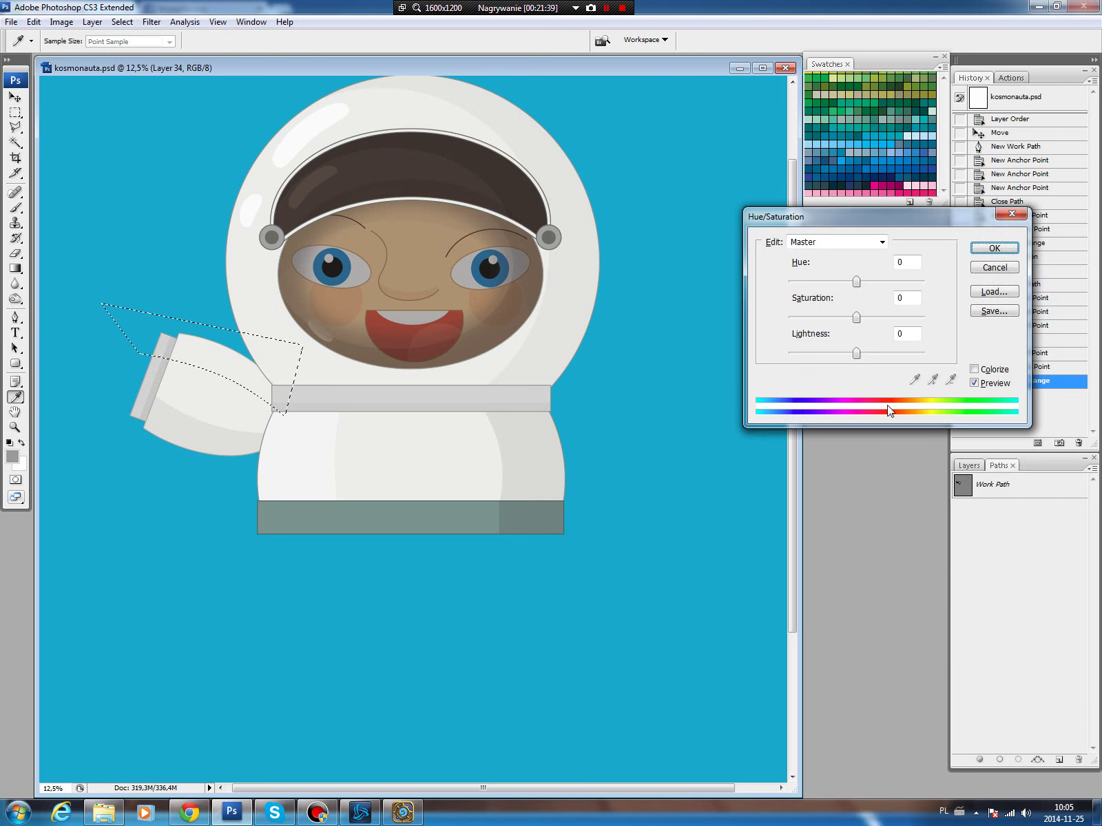
{"action": "left_click_drag", "start_coordinate": [856, 354], "coordinate": [879, 356]}
{"action": "left_click", "coordinate": [986, 249]}
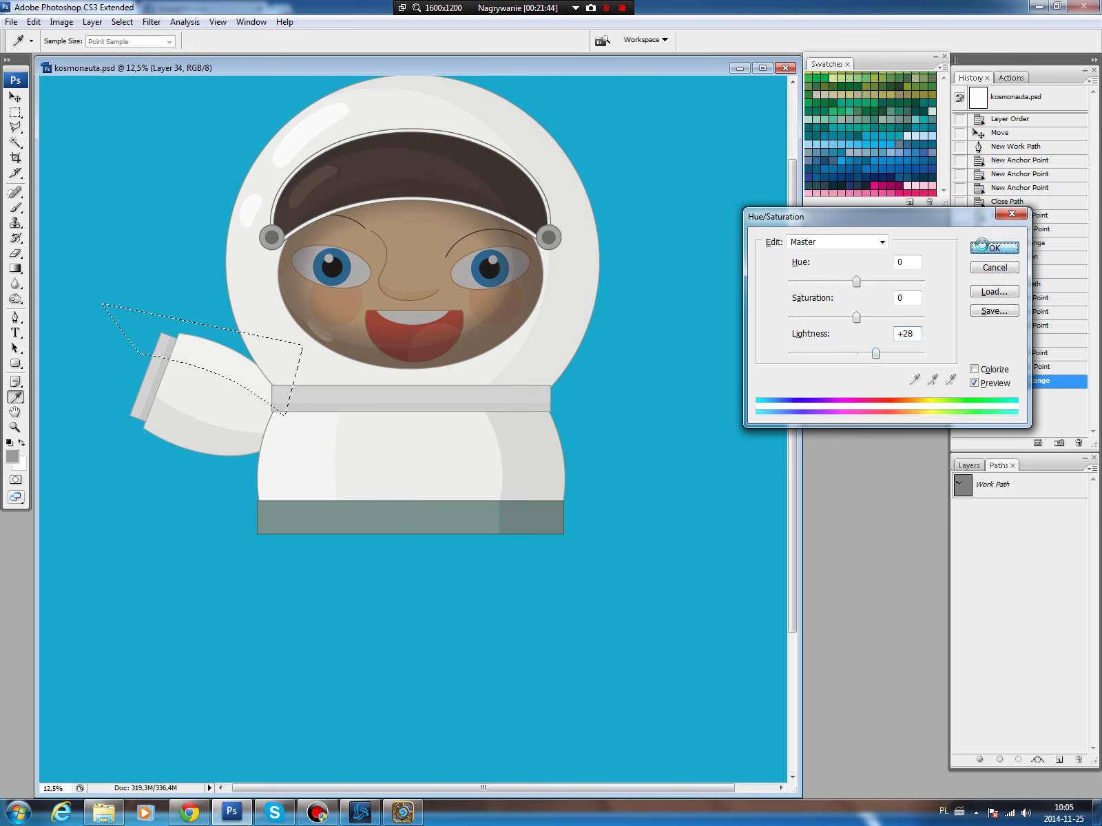
{"action": "key", "text": "ctrl+d"}
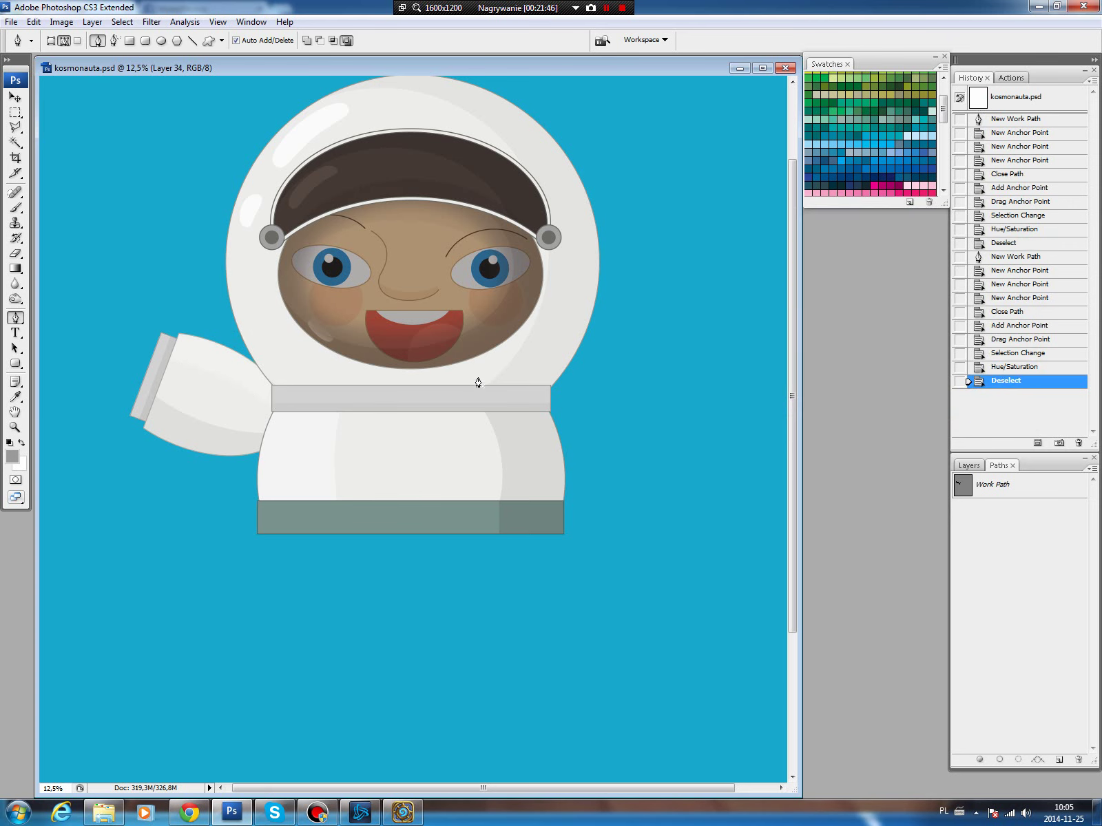
Return to the Move tool and reselect body Layer 30 in the layer list.
{"action": "key", "text": "v"}
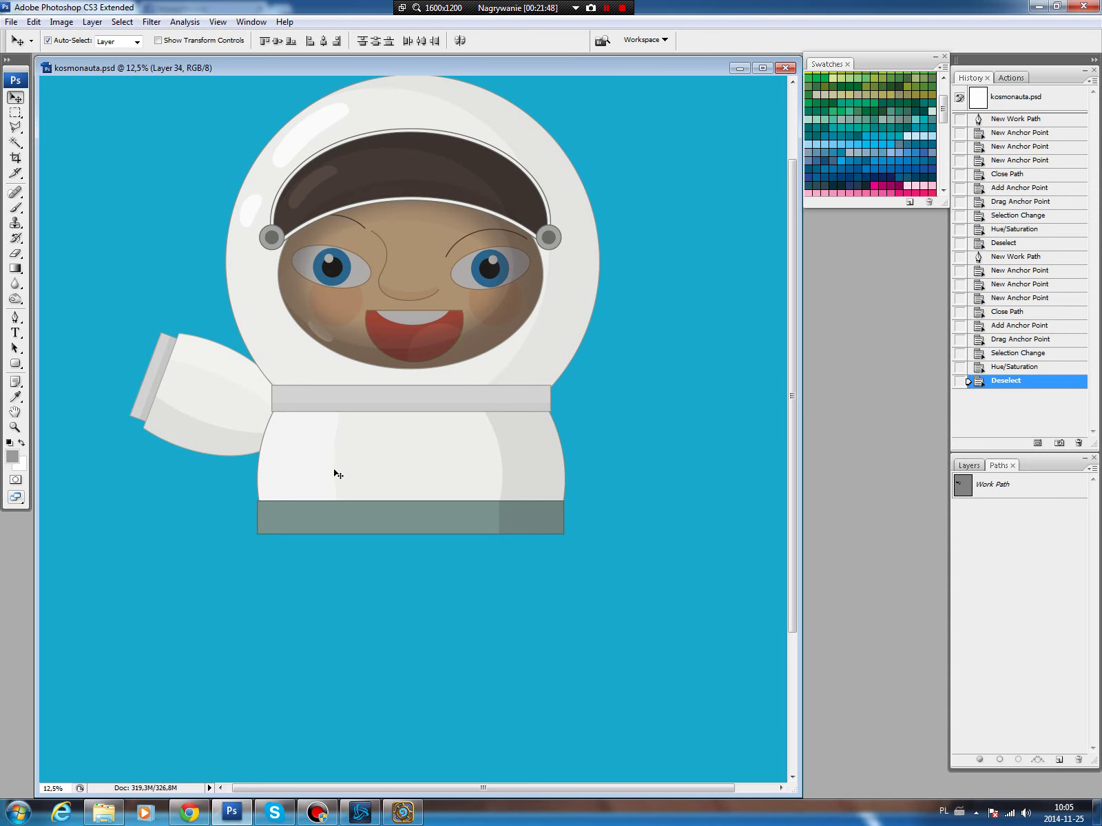
{"action": "left_click_drag", "start_coordinate": [329, 430], "coordinate": [332, 444]}
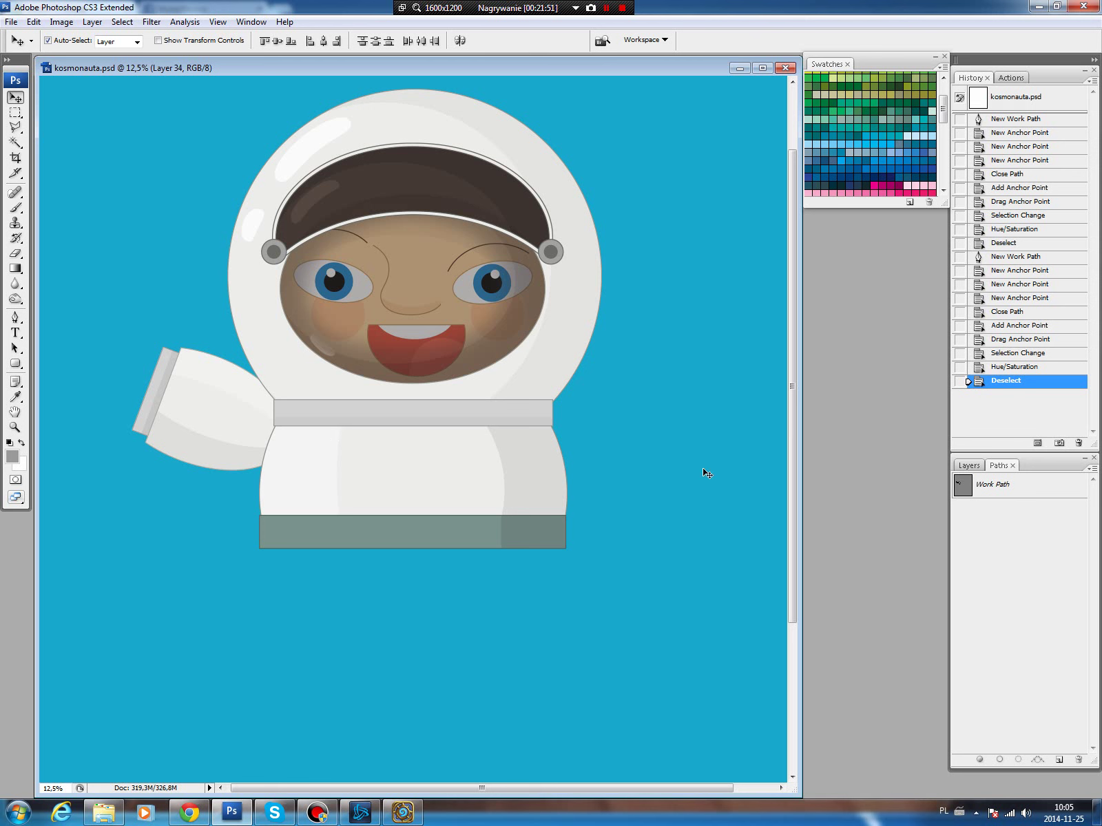
{"action": "left_click", "coordinate": [969, 466]}
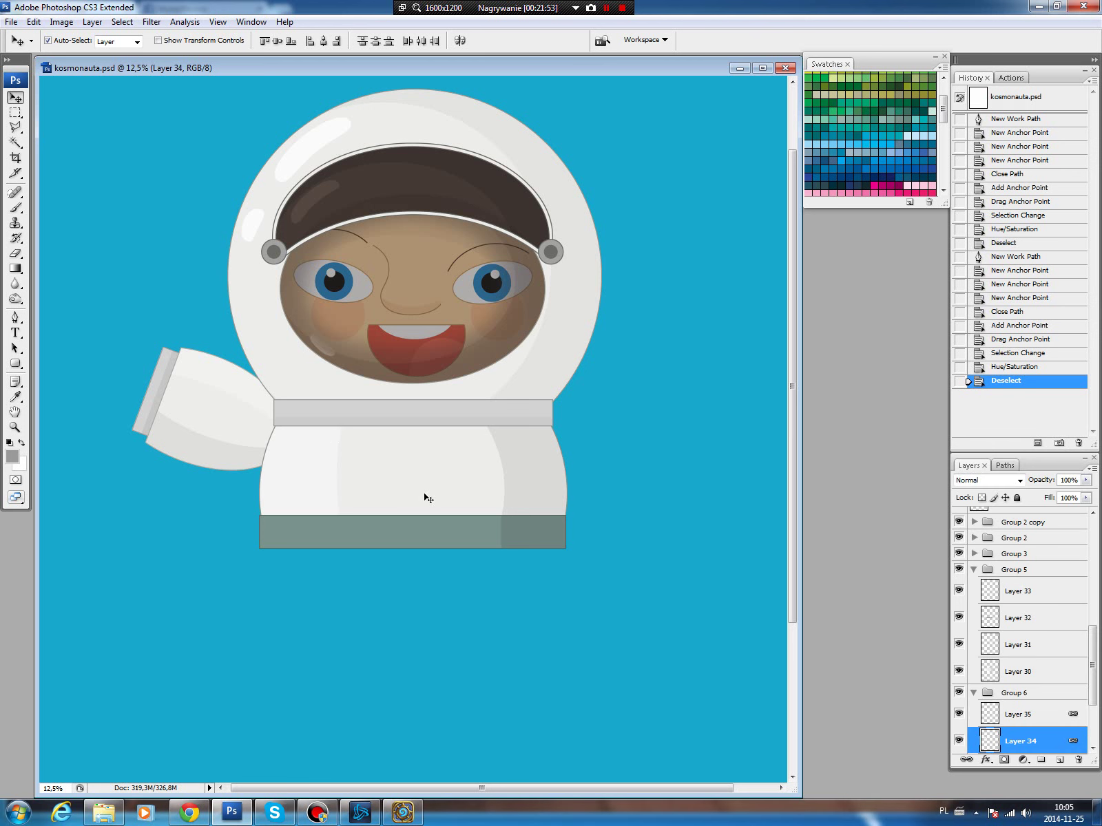
{"action": "left_click", "coordinate": [291, 468]}
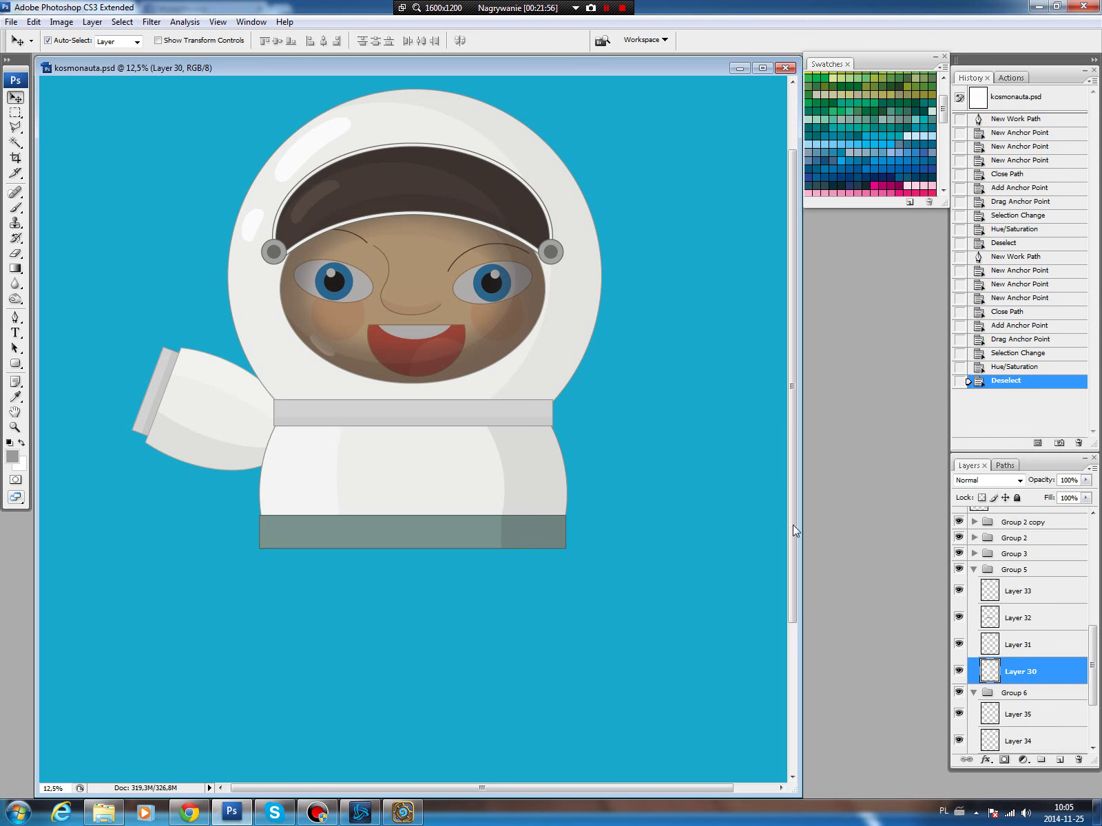
Make a circular selection over the left shoulder and fill it on a new Layer 38.
{"action": "key", "text": "m"}
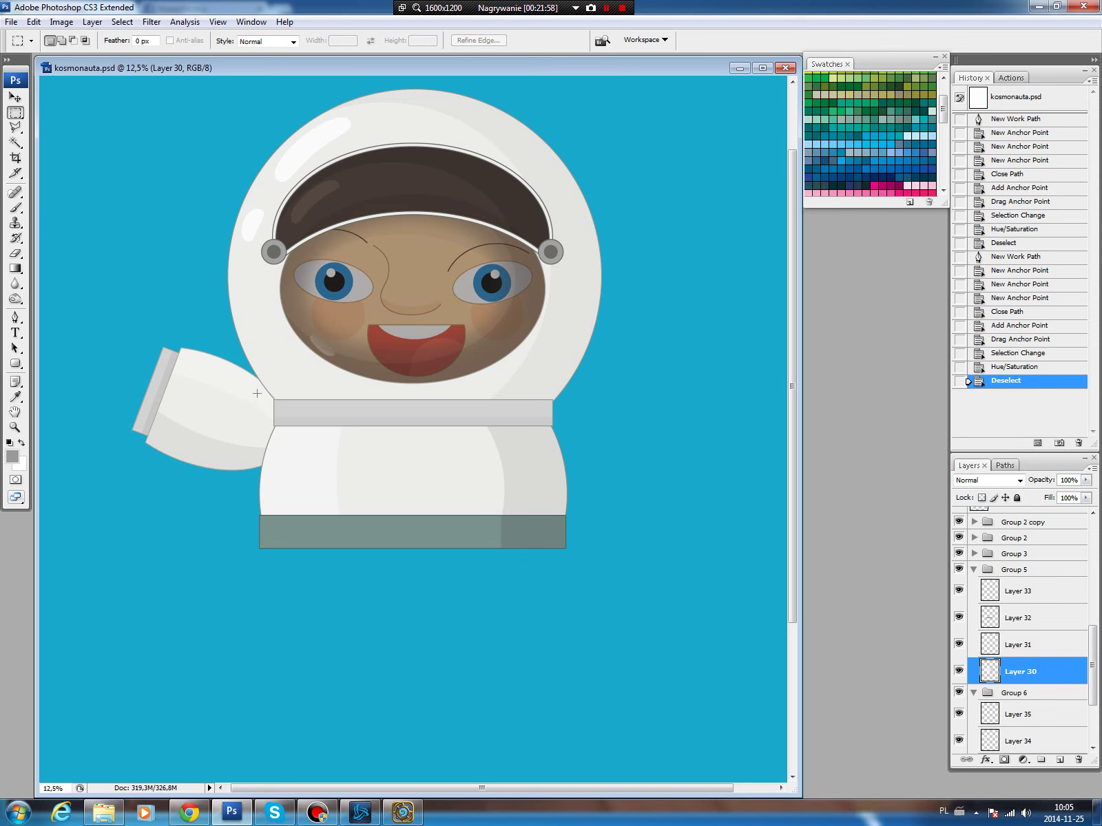
{"action": "left_click", "coordinate": [295, 406]}
{"action": "right_click", "coordinate": [17, 117]}
{"action": "left_click", "coordinate": [86, 124]}
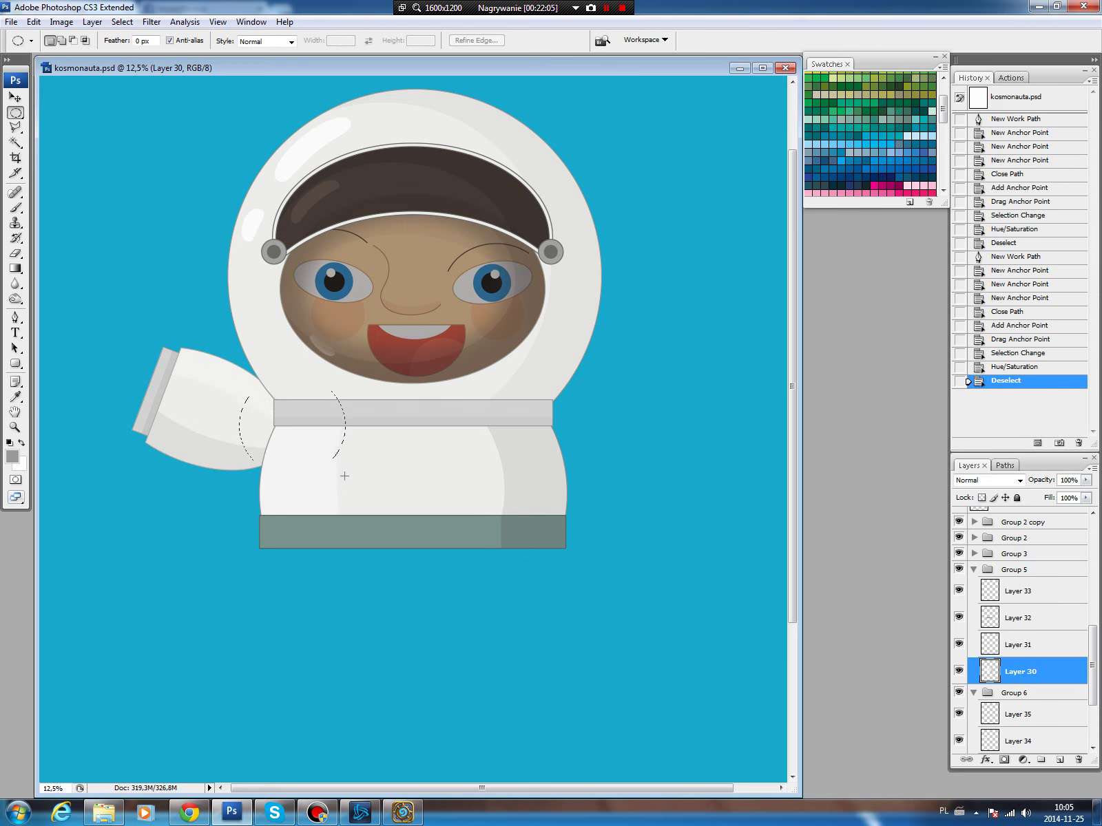
{"action": "left_click_drag", "start_coordinate": [342, 476], "coordinate": [341, 475]}
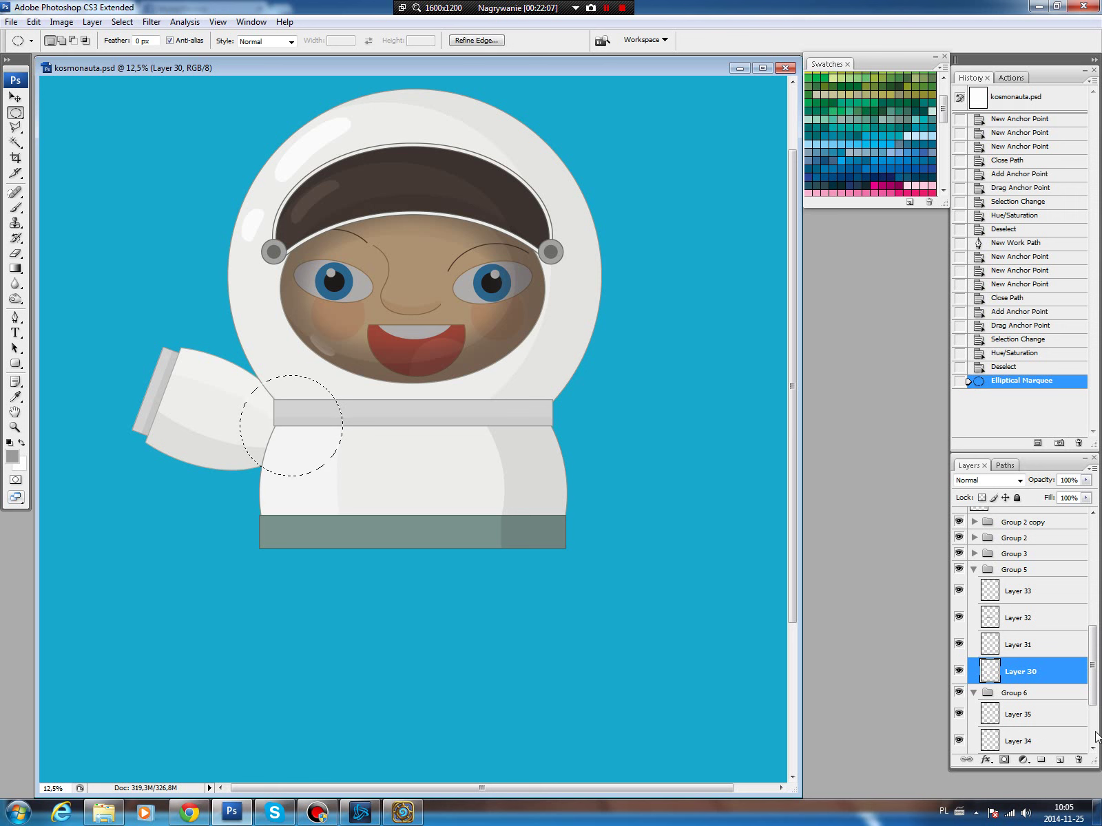
{"action": "key", "text": "ctrl+shift+alt+n"}
{"action": "key", "text": "b"}
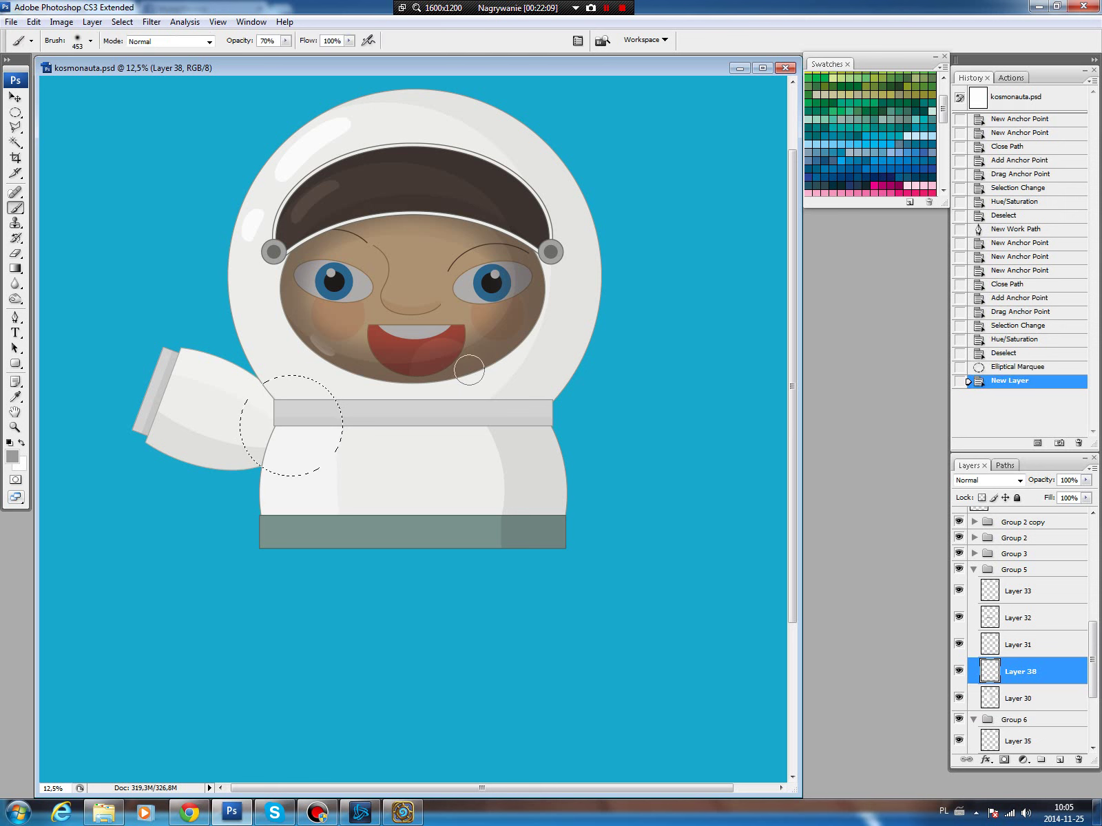
{"action": "key", "text": "alt+BackSpace"}
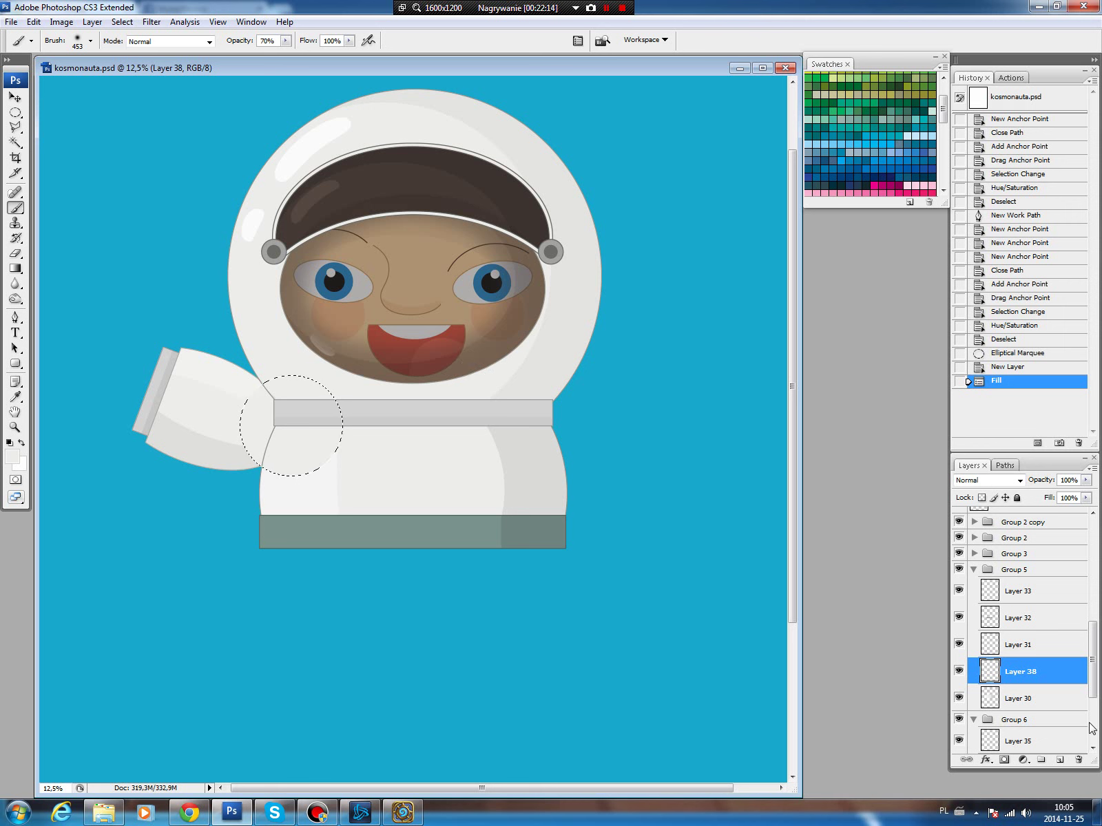
On a new Layer 39, stroke the circle with a mid grey ring, then deselect.
{"action": "left_click", "coordinate": [1059, 761]}
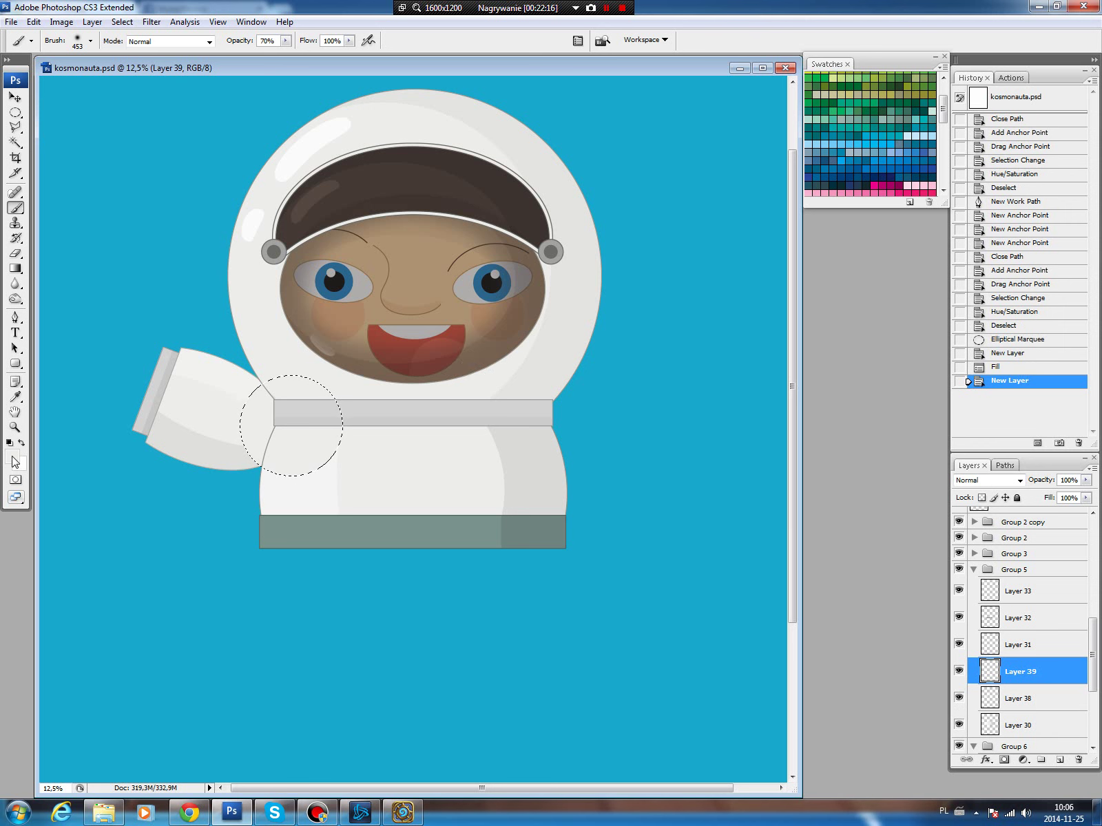
{"action": "left_click", "coordinate": [291, 425], "text": "alt"}
{"action": "left_click", "coordinate": [11, 458]}
{"action": "left_click", "coordinate": [376, 266]}
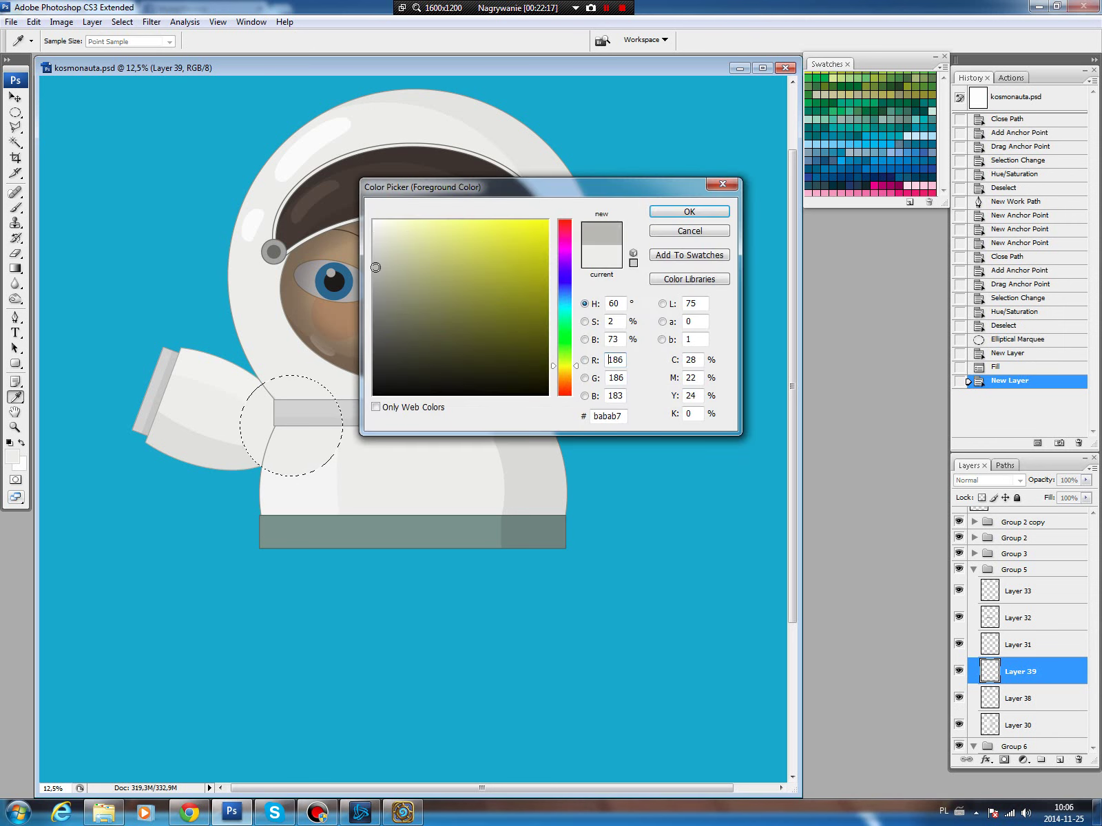
{"action": "left_click", "coordinate": [689, 212]}
{"action": "left_click", "coordinate": [33, 22]}
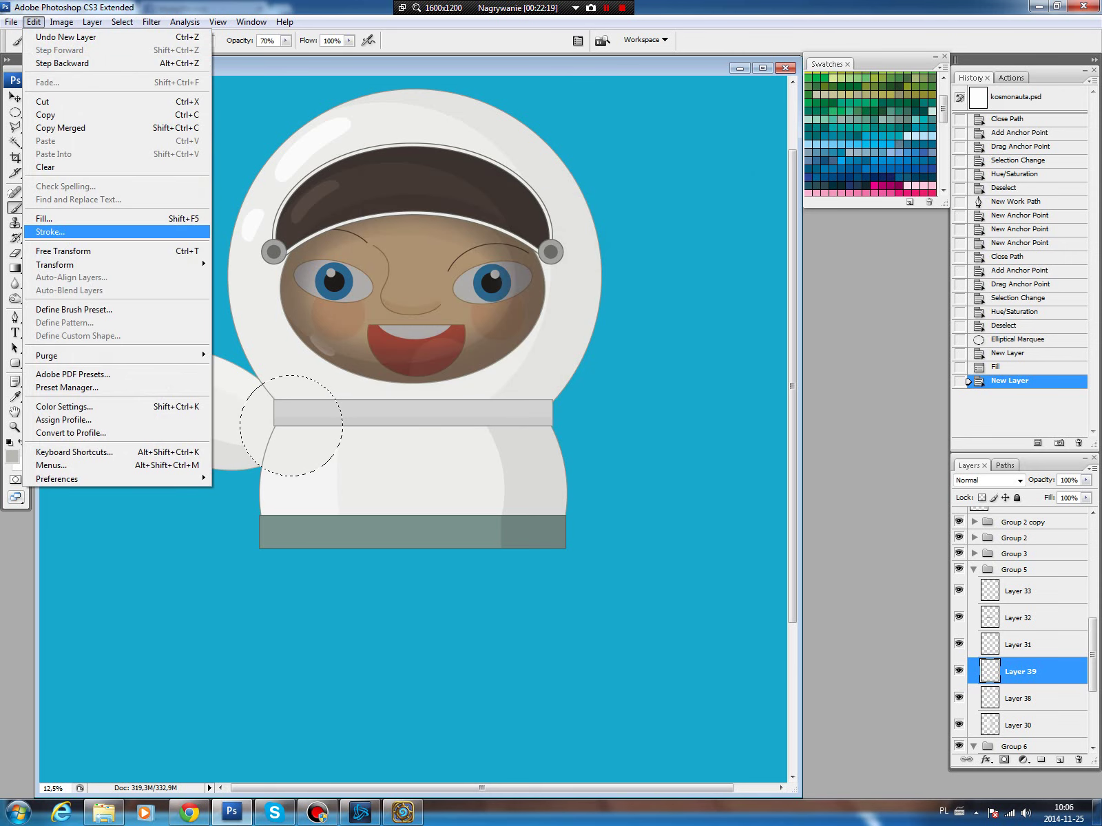
{"action": "left_click", "coordinate": [55, 232]}
{"action": "left_click", "coordinate": [637, 229]}
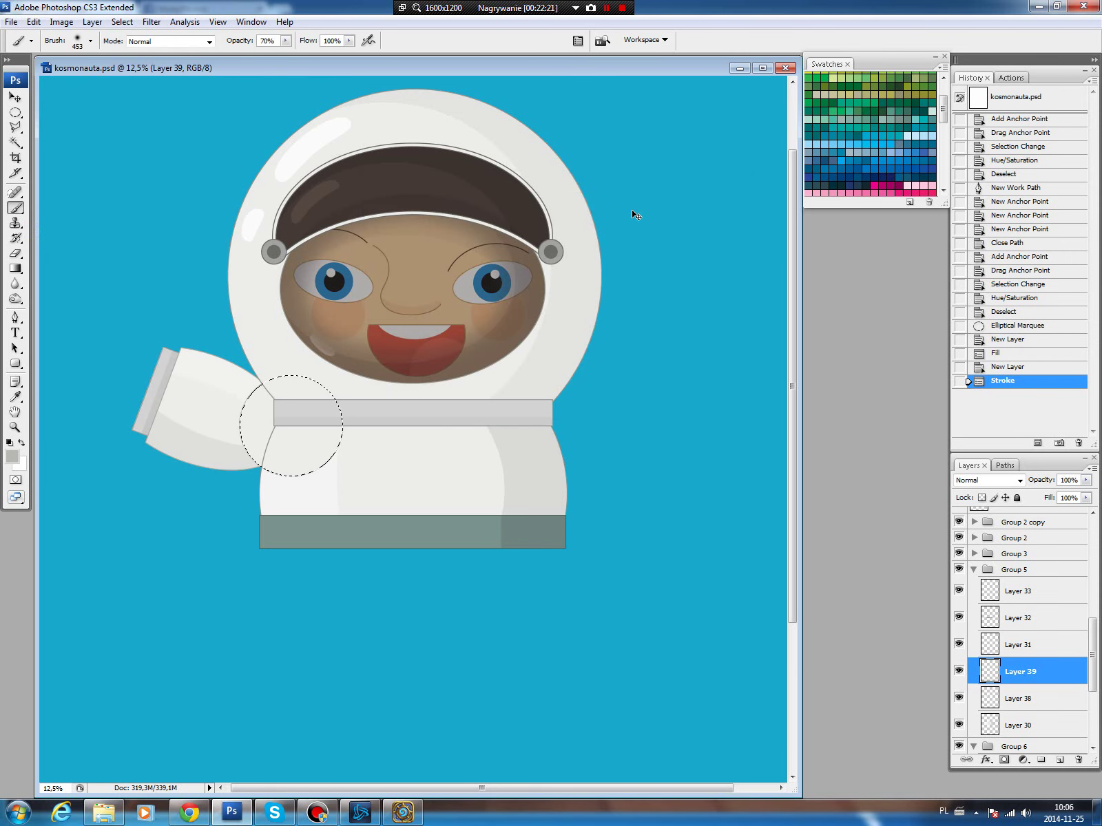
{"action": "key", "text": "ctrl+d"}
Load the body outline, invert it, and delete everything outside the torso on Layers 39 and 38.
{"action": "key", "text": "v"}
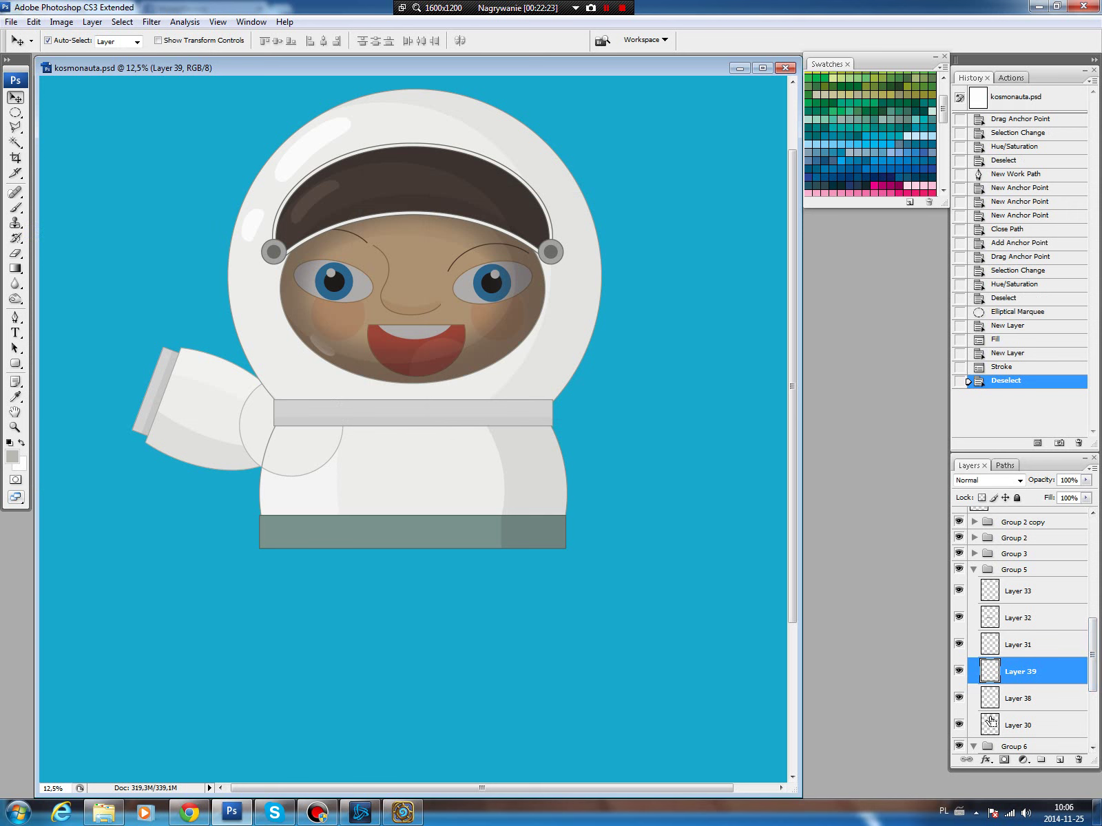
{"action": "left_click", "coordinate": [990, 721], "text": "ctrl"}
{"action": "left_click", "coordinate": [997, 706], "text": "ctrl+shift"}
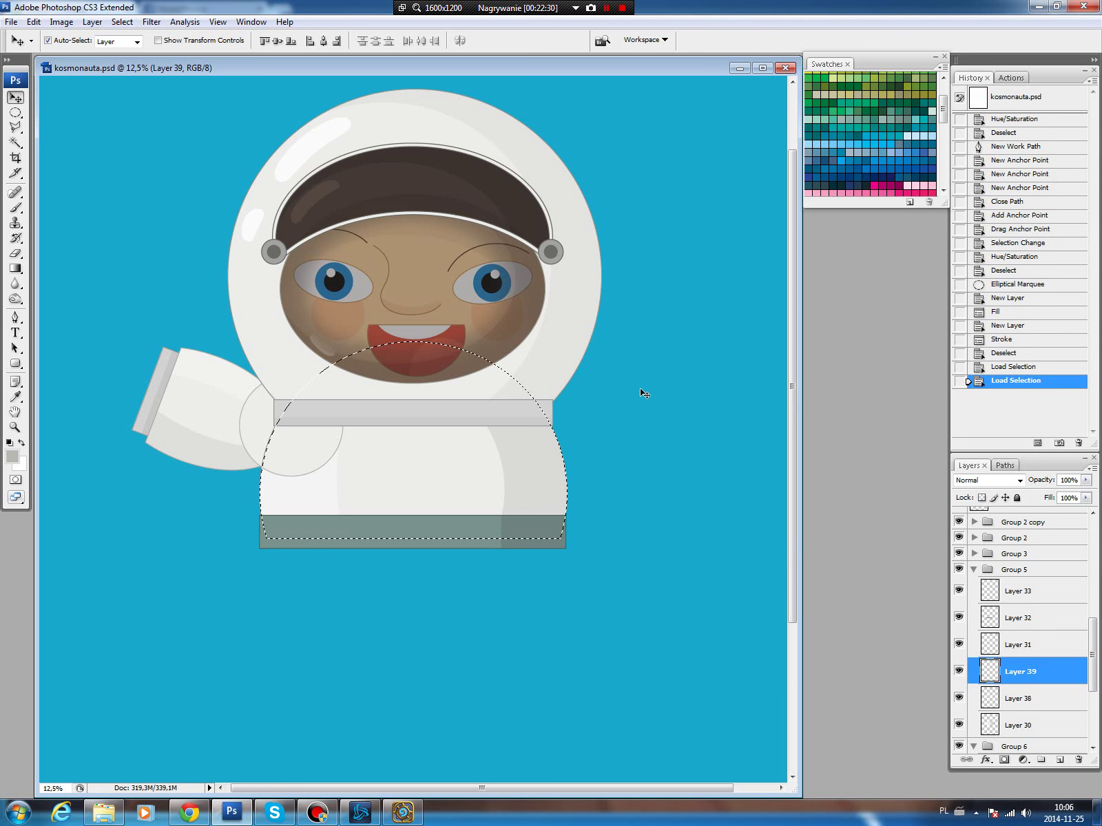
{"action": "left_click", "coordinate": [122, 22]}
{"action": "left_click", "coordinate": [131, 75]}
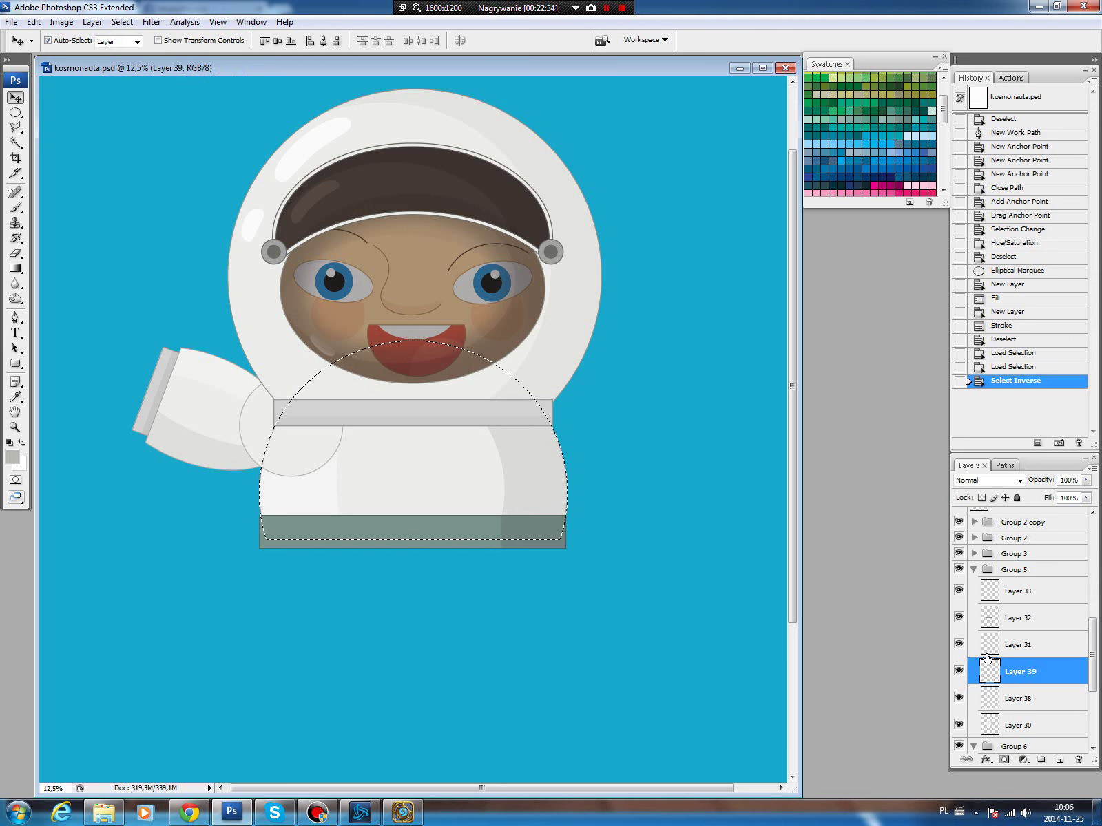
{"action": "key", "text": "Delete"}
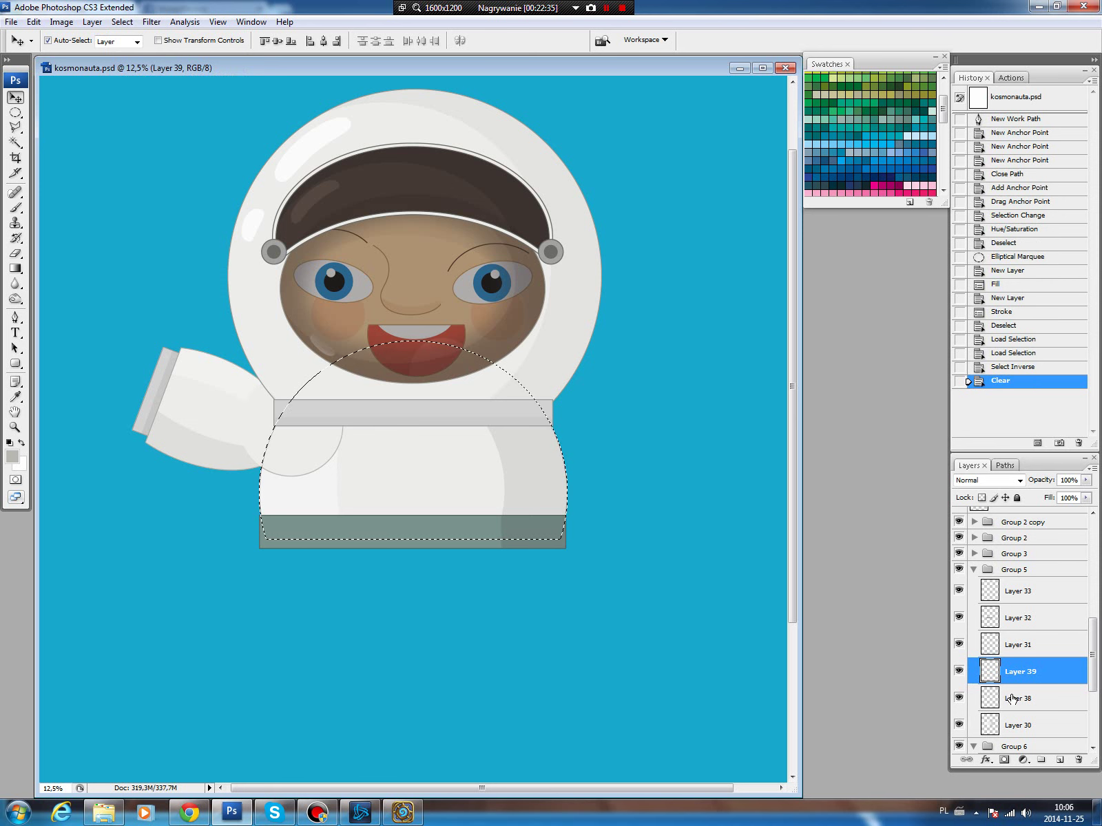
{"action": "left_click", "coordinate": [1011, 698]}
{"action": "key", "text": "Delete"}
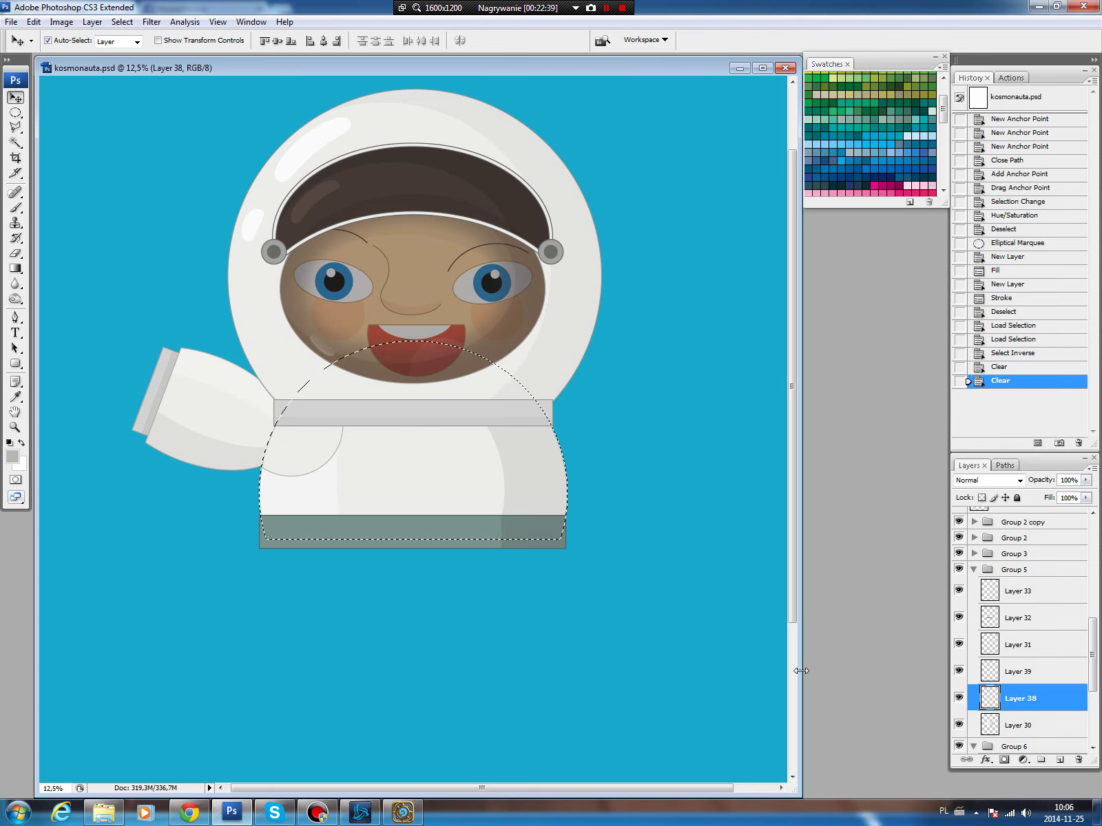
{"action": "key", "text": "ctrl+d"}
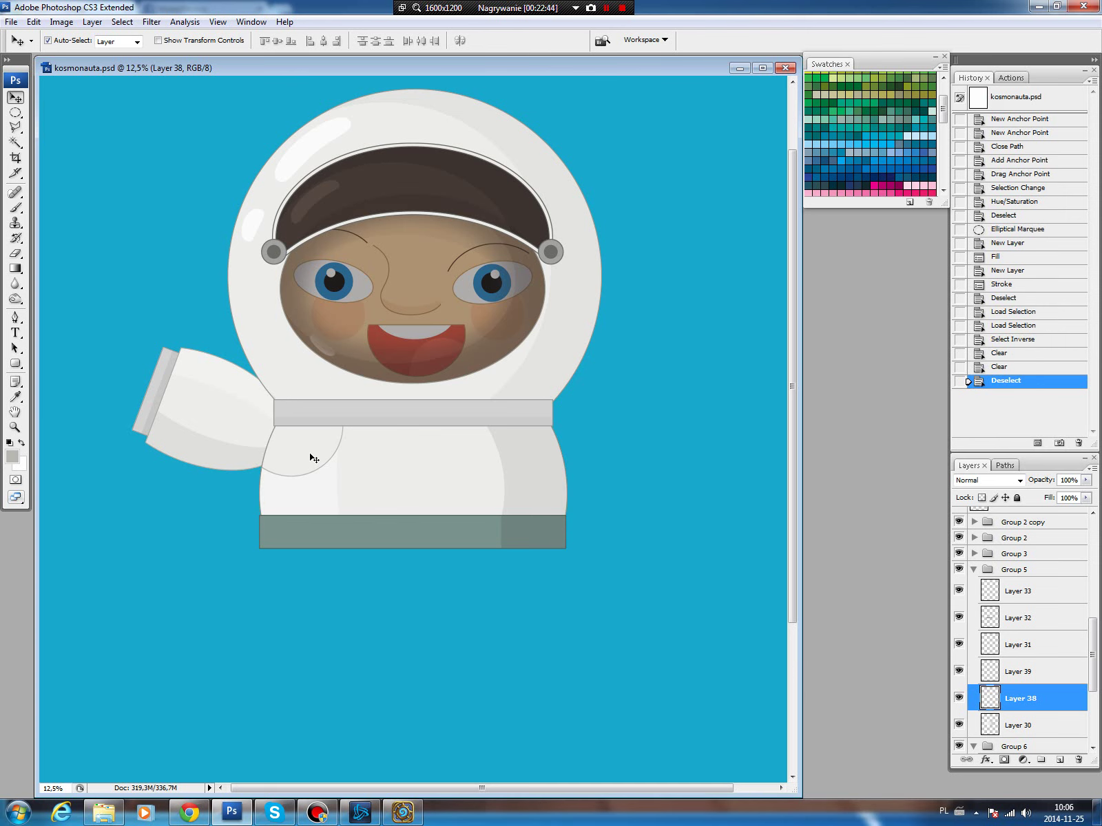
{"action": "key", "text": "m"}
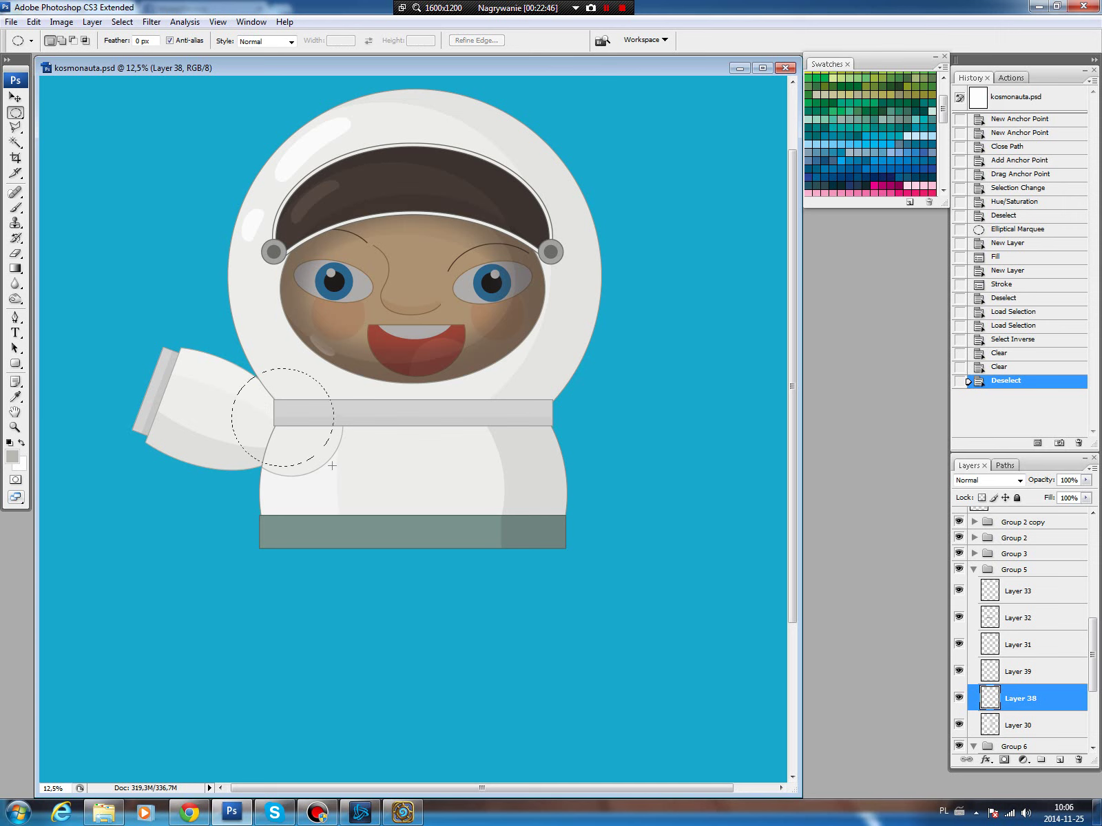
Draw a smaller circular selection inside the left shoulder ring.
{"action": "mouse_move", "coordinate": [317, 460]}
{"action": "left_mouse_down"}
{"action": "mouse_move", "coordinate": [331, 468]}
{"action": "mouse_move", "coordinate": [296, 441]}
{"action": "left_mouse_up"}
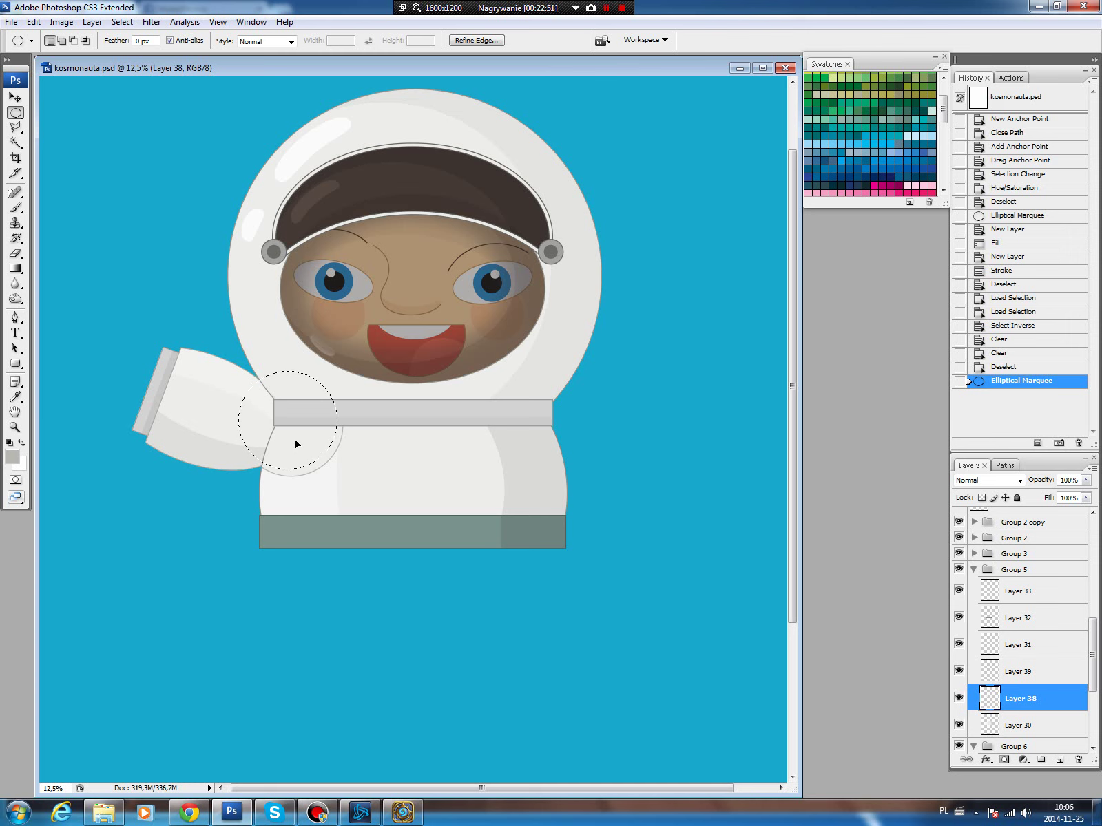
{"action": "left_click_drag", "start_coordinate": [295, 440], "coordinate": [296, 435]}
{"action": "key", "text": "ctrl+d"}
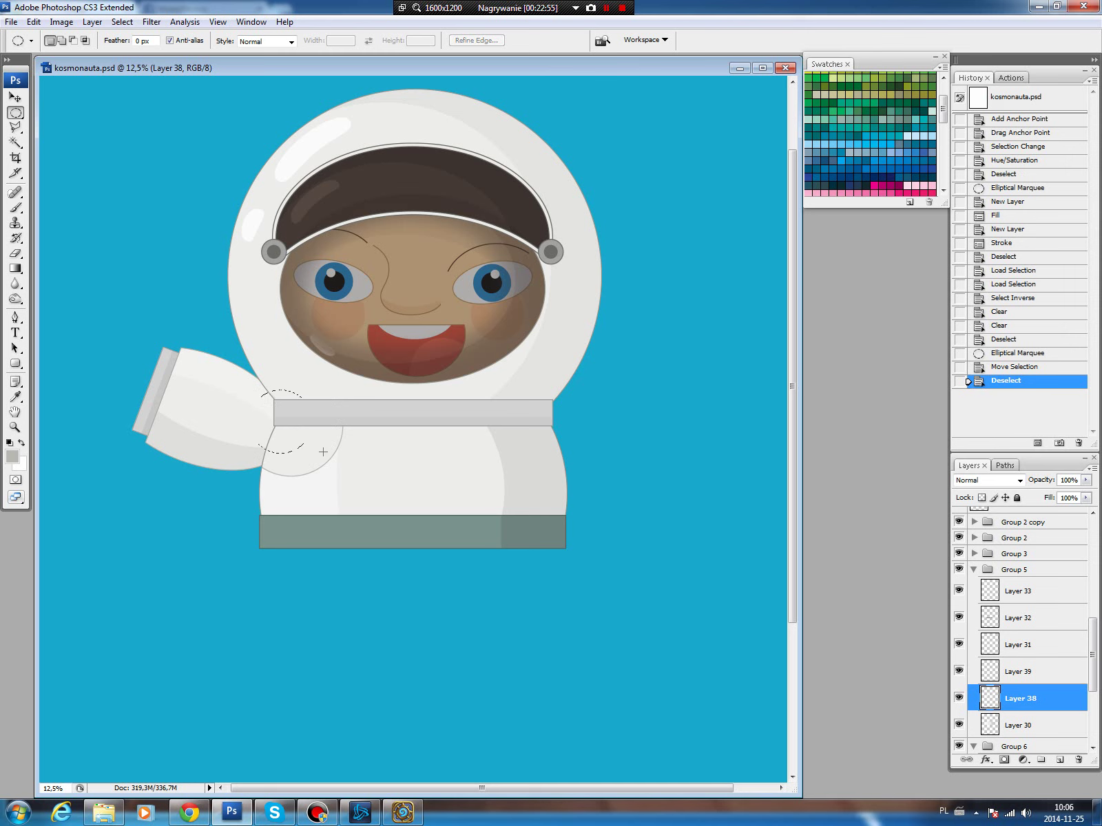
{"action": "left_click_drag", "start_coordinate": [331, 463], "coordinate": [258, 391]}
{"action": "left_click_drag", "start_coordinate": [338, 464], "coordinate": [298, 441]}
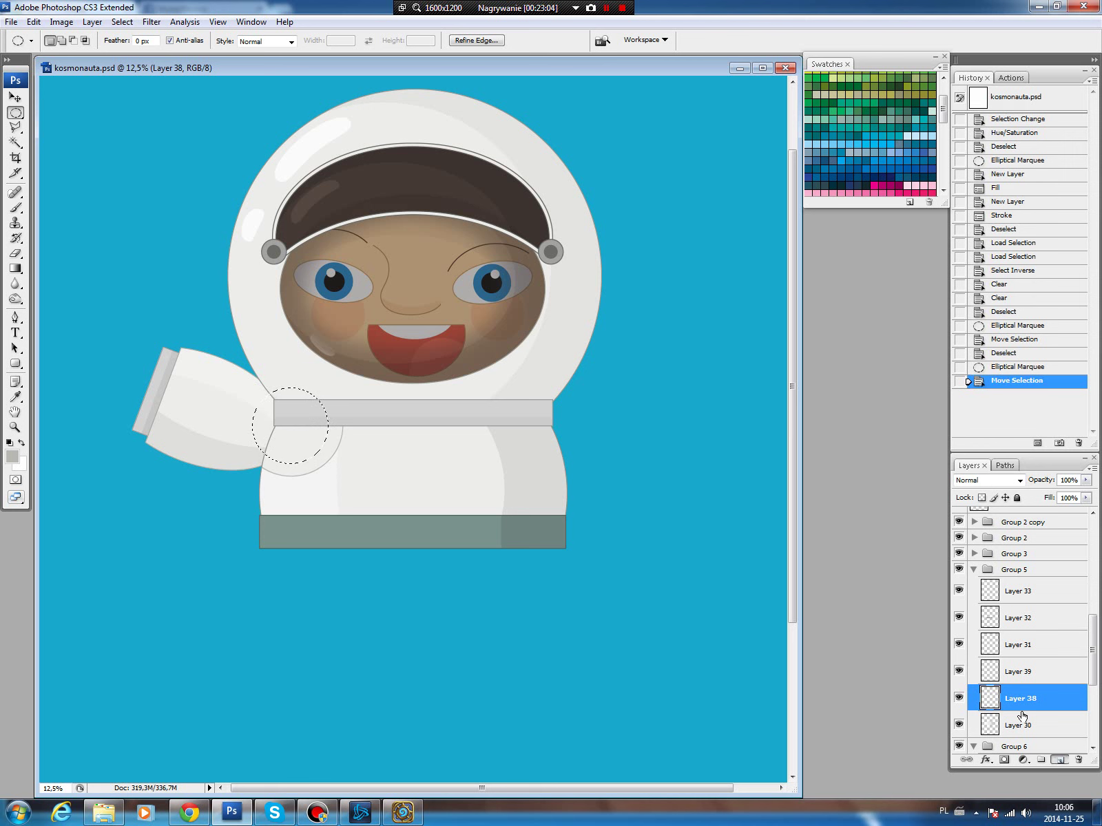
Stroke the smaller circle at 10 px on new Layer 40, then deselect.
{"action": "left_click", "coordinate": [1060, 759]}
{"action": "left_click", "coordinate": [33, 22]}
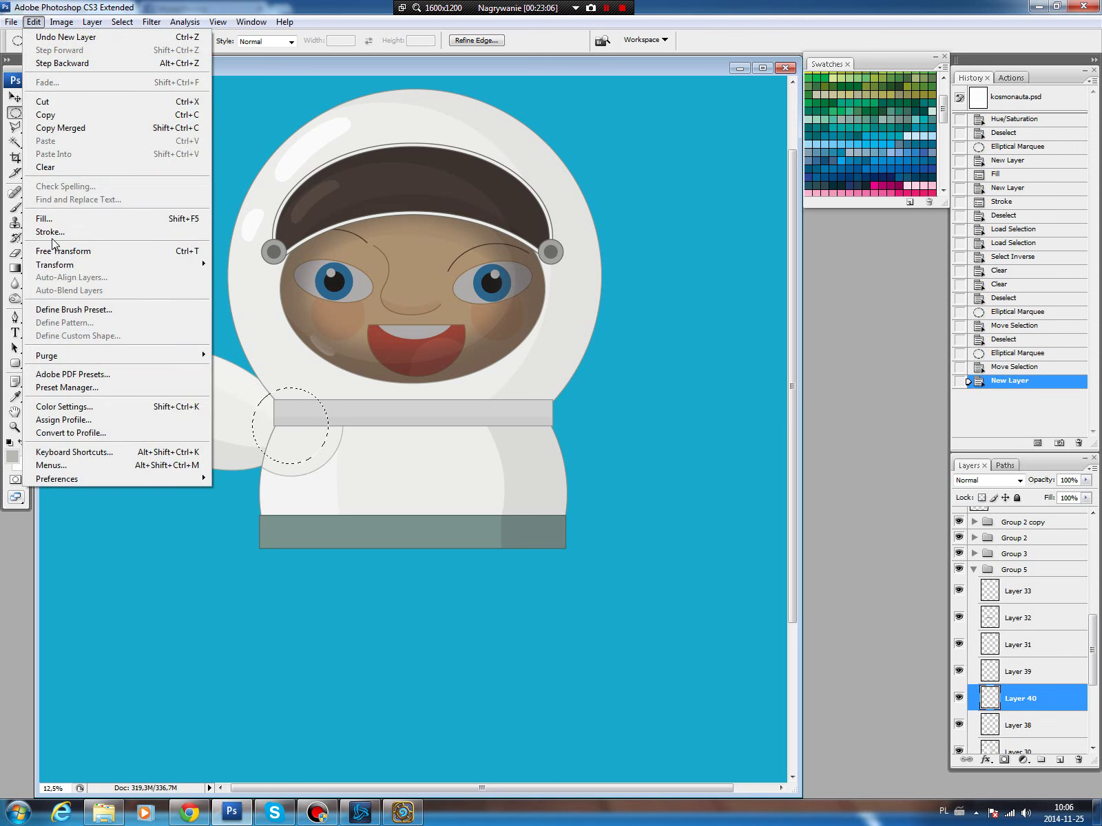
{"action": "left_click", "coordinate": [49, 231]}
{"action": "left_click", "coordinate": [632, 228]}
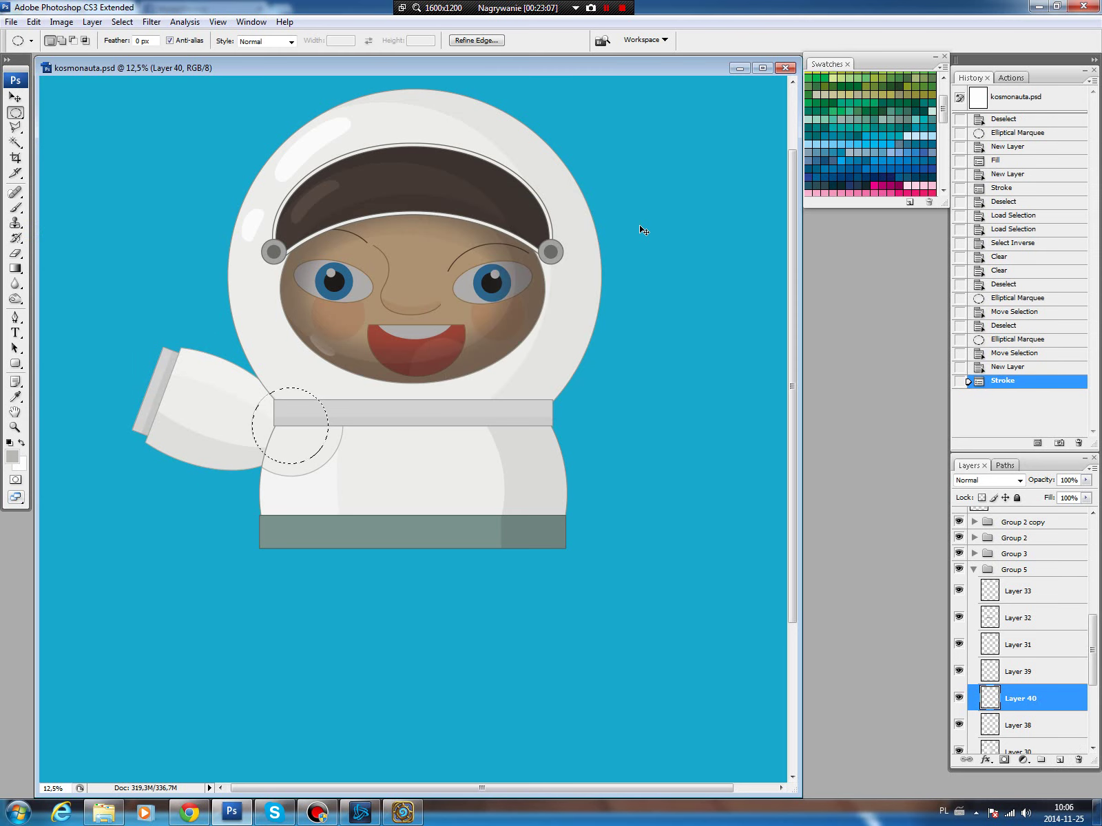
{"action": "key", "text": "m"}
{"action": "key", "text": "ctrl+d"}
Trim the inner ring to Layer 38's shape by deleting the inverted selection.
{"action": "left_click", "coordinate": [990, 723], "text": "ctrl"}
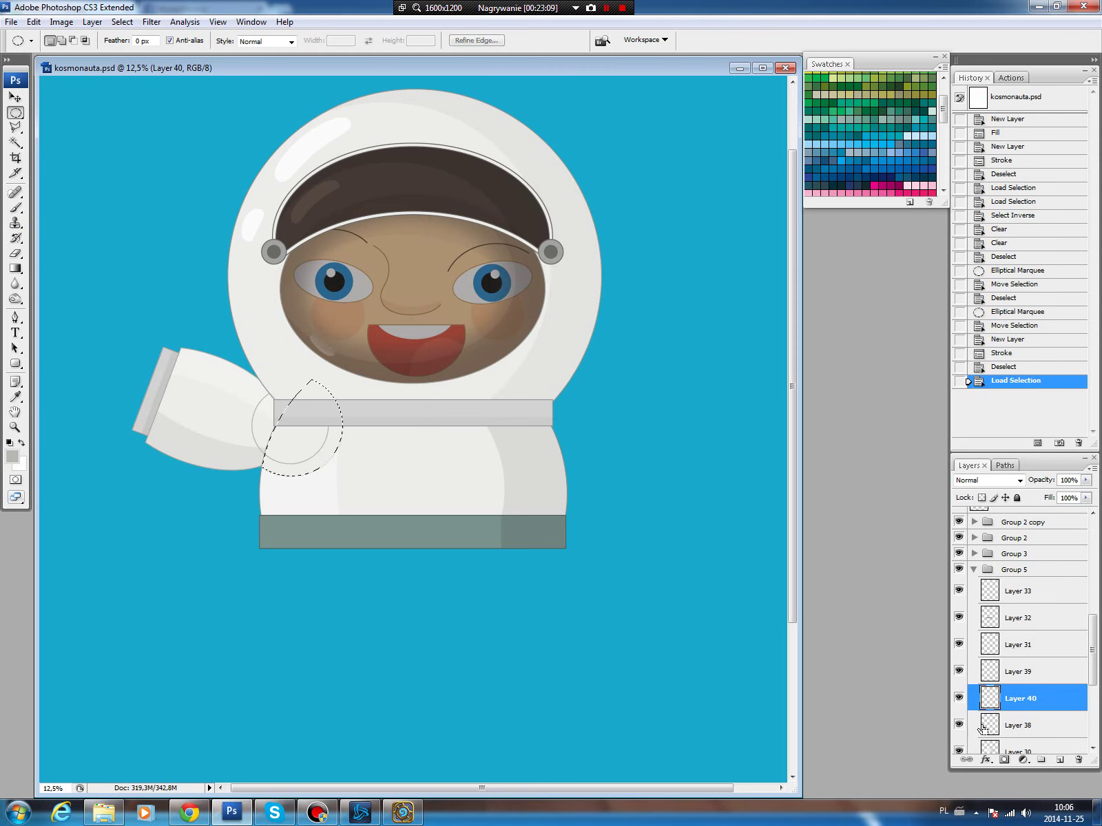
{"action": "left_click", "coordinate": [128, 24]}
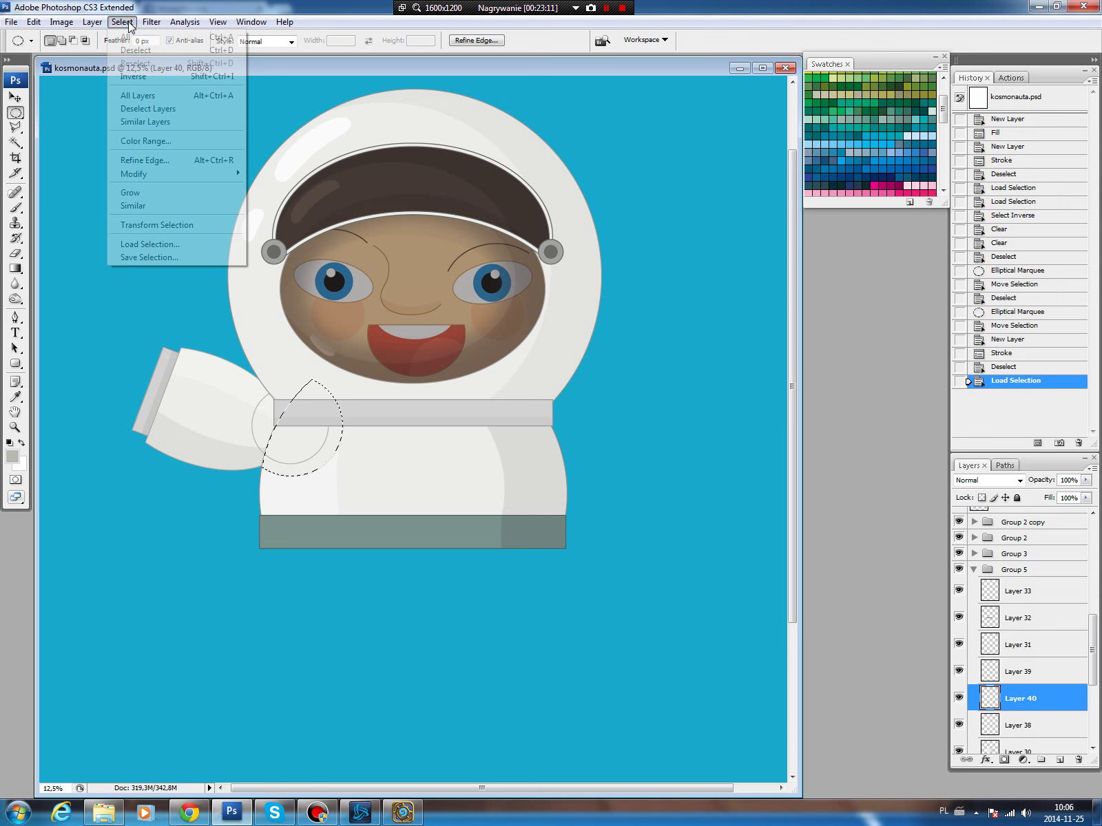
{"action": "left_click", "coordinate": [134, 76]}
{"action": "key", "text": "Delete"}
{"action": "key", "text": "ctrl+d"}
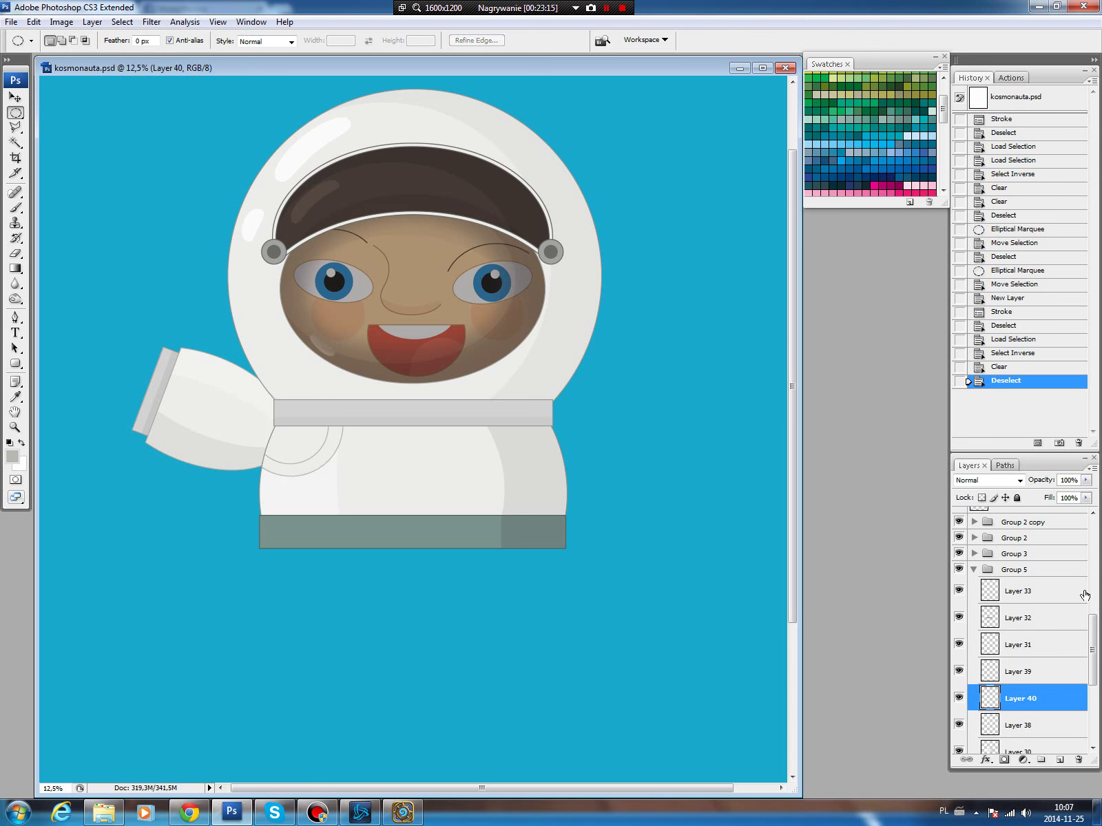
{"action": "left_click_drag", "start_coordinate": [1093, 647], "coordinate": [1093, 665]}
Link shoulder-joint Layers 38, 39 and 40 and duplicate them.
{"action": "left_click", "coordinate": [989, 661], "text": "ctrl"}
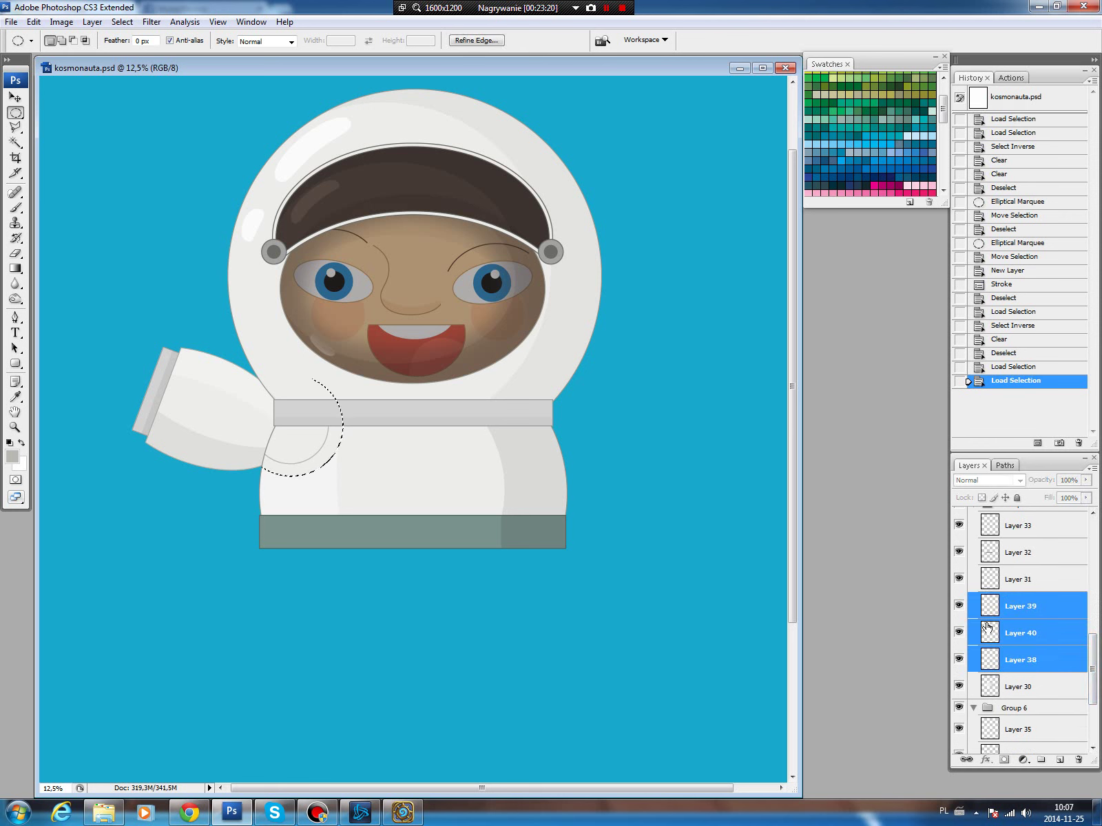
{"action": "left_click", "coordinate": [966, 759]}
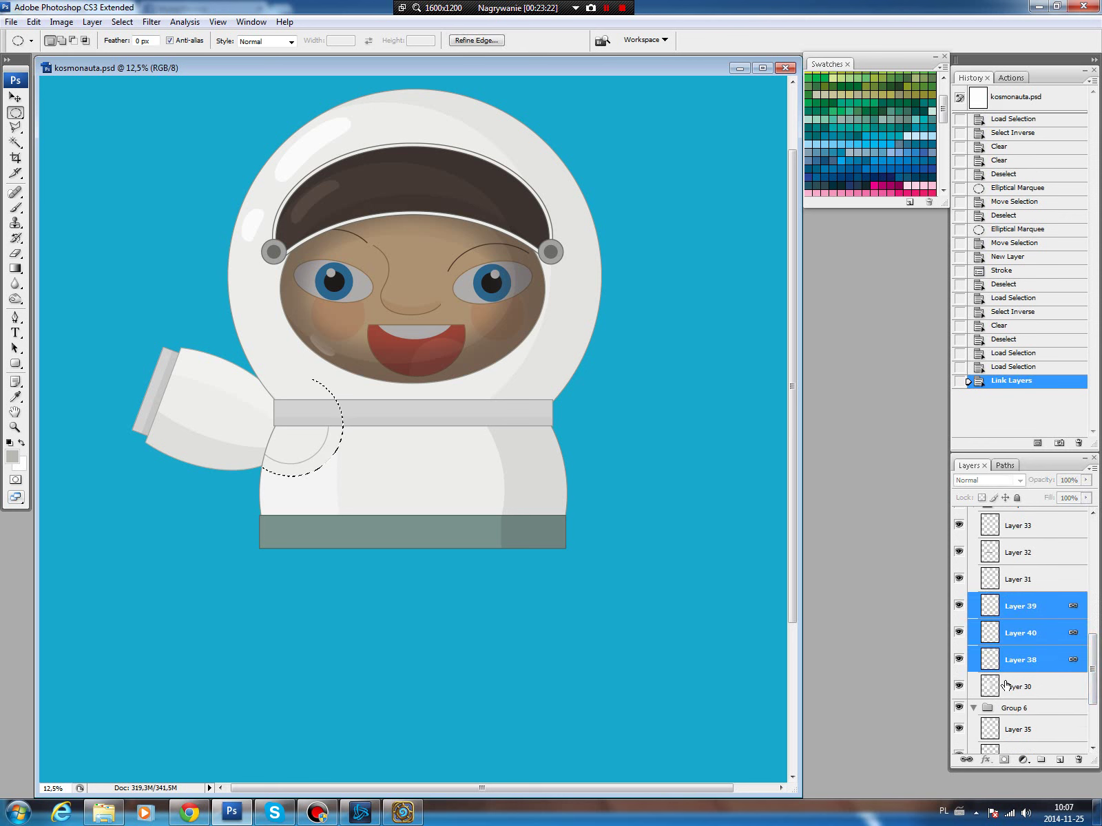
{"action": "key", "text": "ctrl+d"}
{"action": "key", "text": "v"}
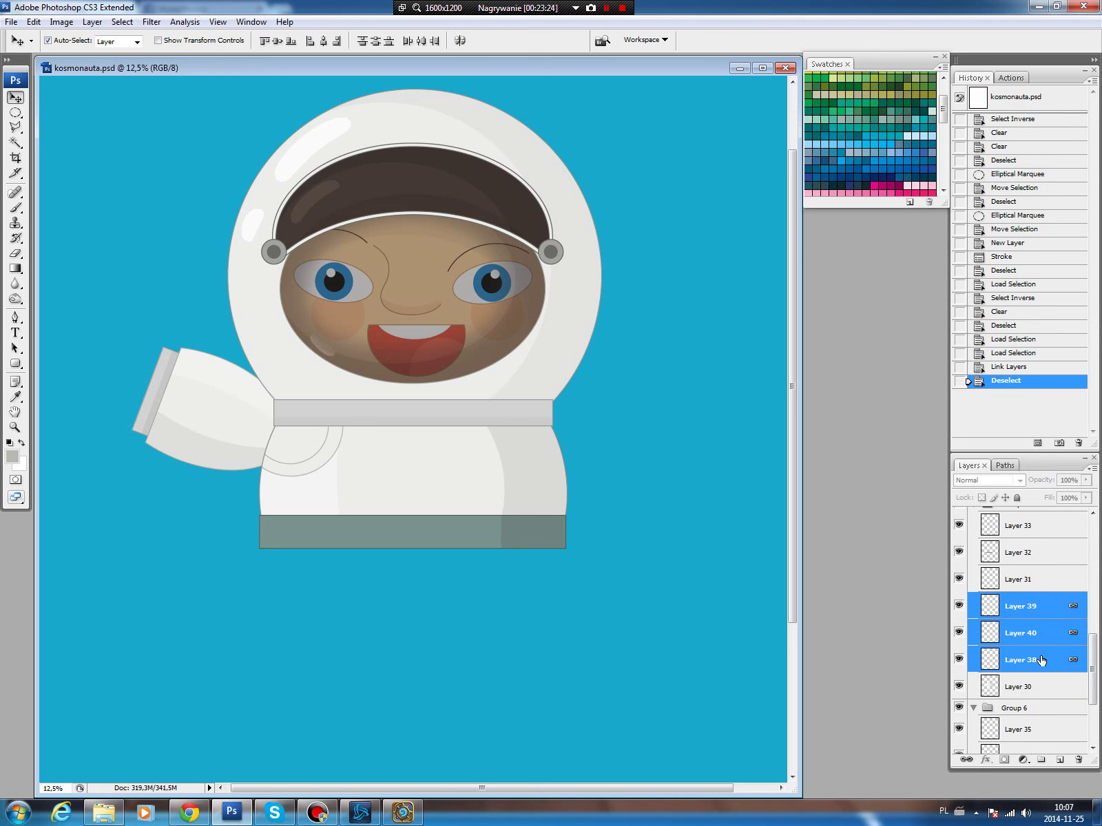
{"action": "left_click_drag", "start_coordinate": [1041, 661], "coordinate": [1059, 758]}
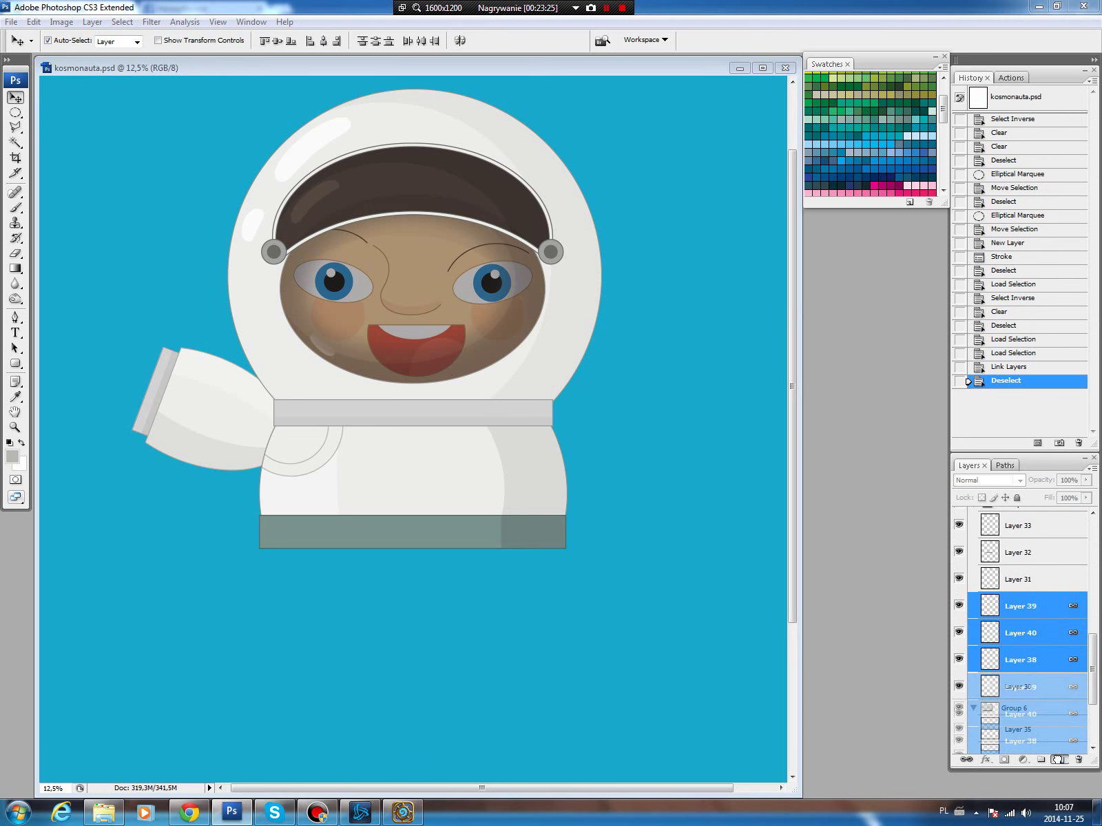
Flip the copied rings horizontally and position them on the right shoulder.
{"action": "left_click", "coordinate": [33, 21]}
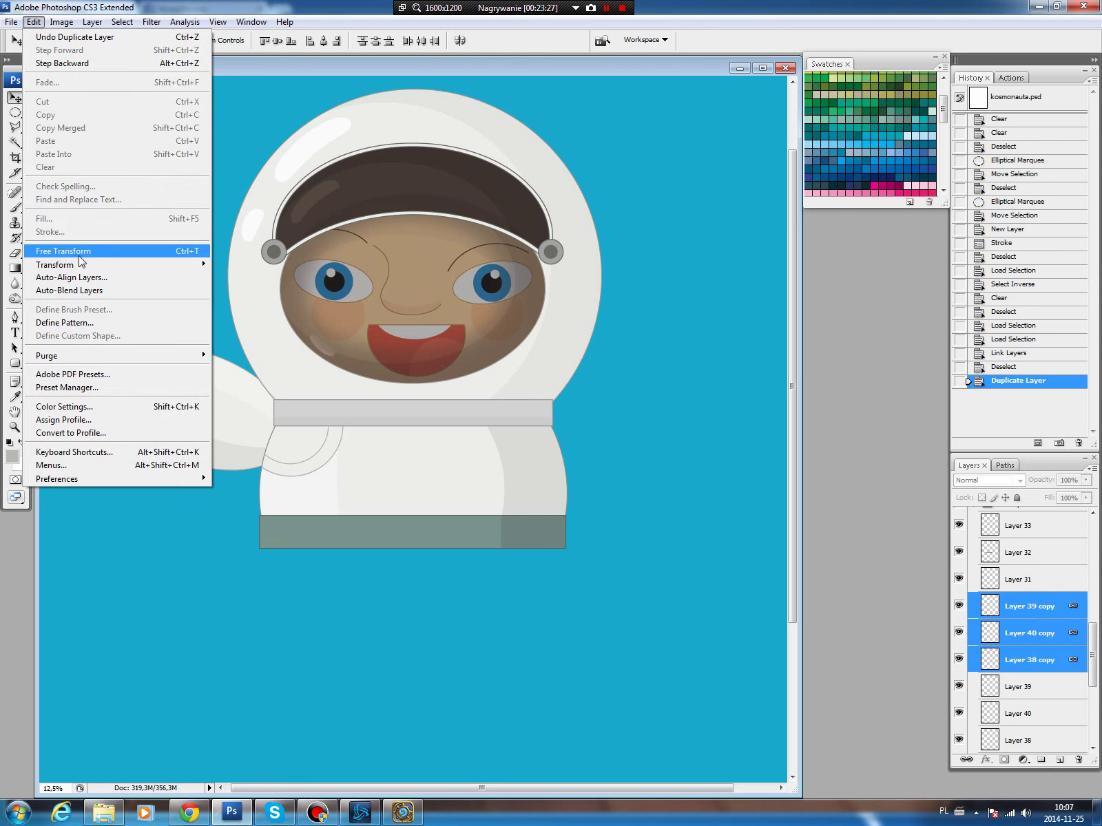
{"action": "mouse_move", "coordinate": [55, 265]}
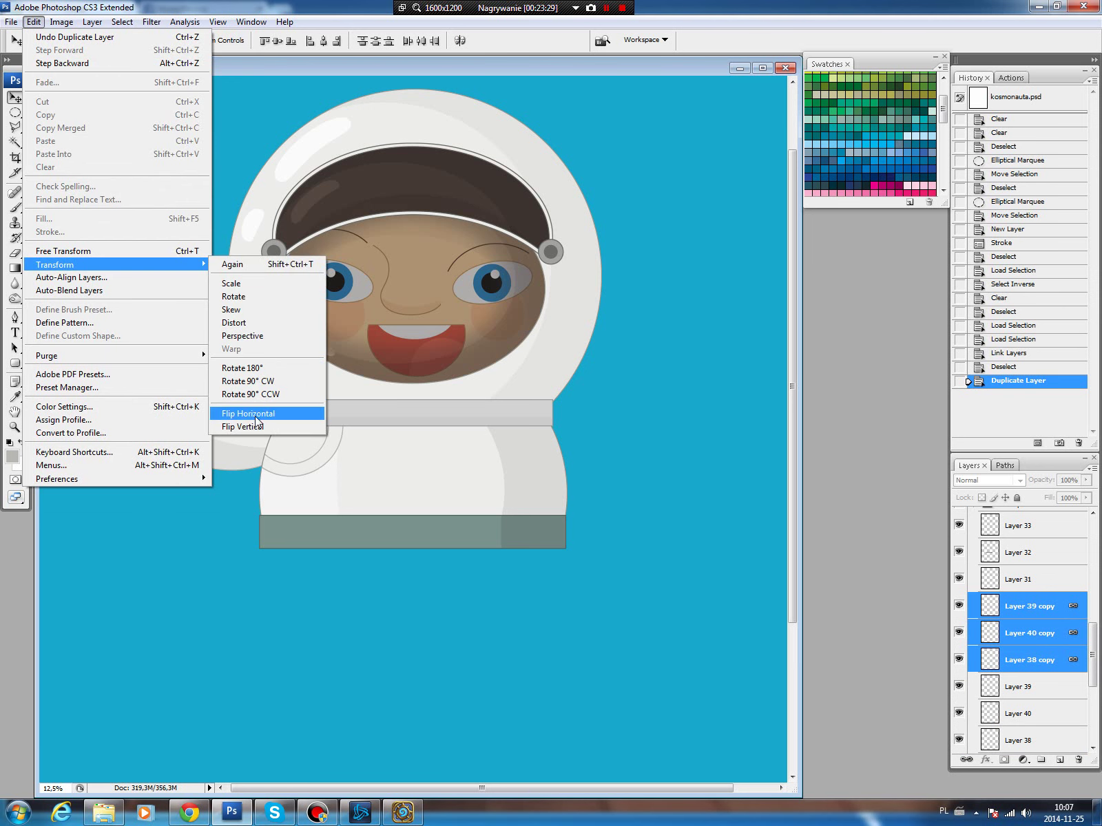
{"action": "left_click", "coordinate": [256, 415]}
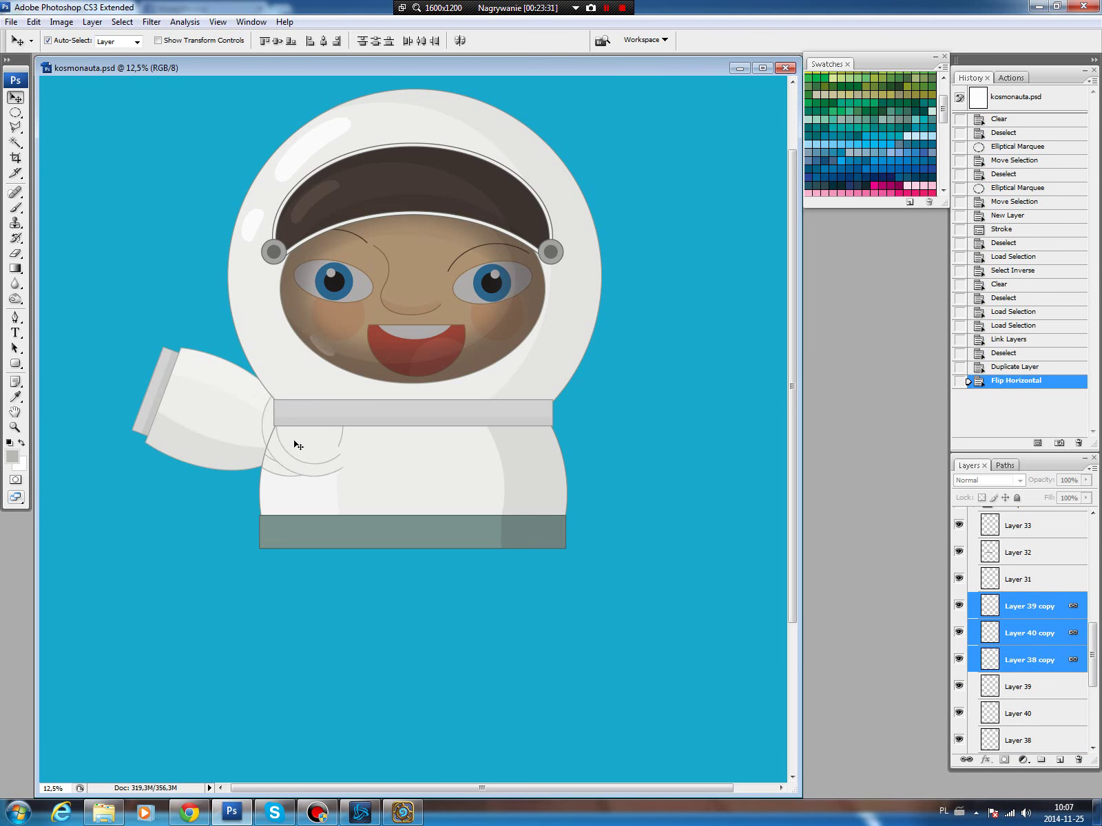
{"action": "left_click_drag", "start_coordinate": [298, 446], "coordinate": [514, 447]}
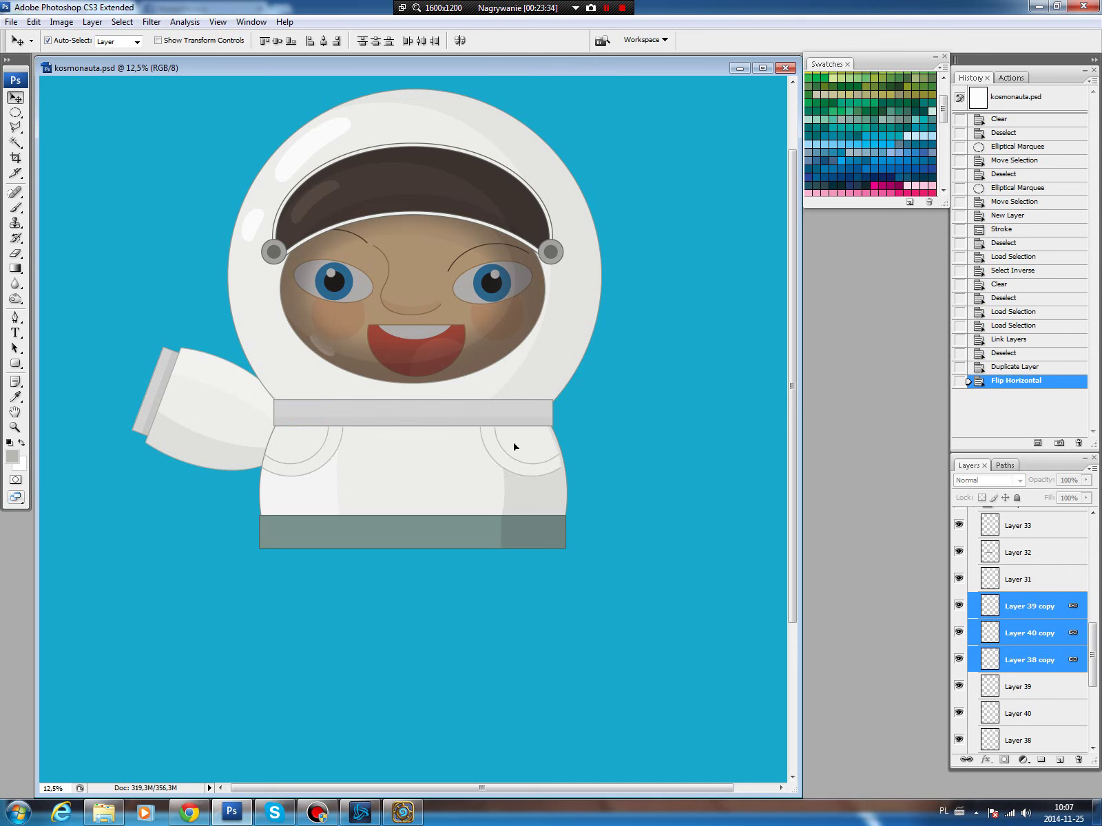
{"action": "left_click_drag", "start_coordinate": [516, 448], "coordinate": [518, 445]}
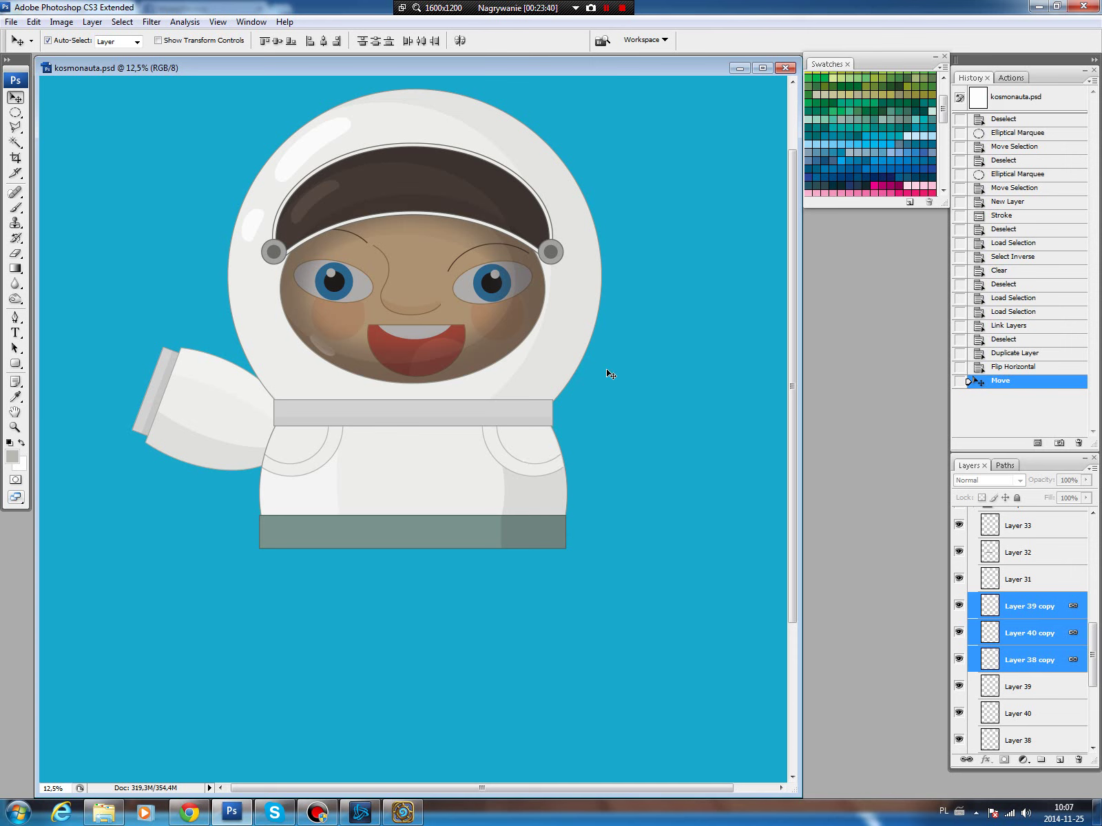
Fill a blue circle over the arm's shoulder joint on a new layer above Layer 34.
{"action": "left_click", "coordinate": [214, 397]}
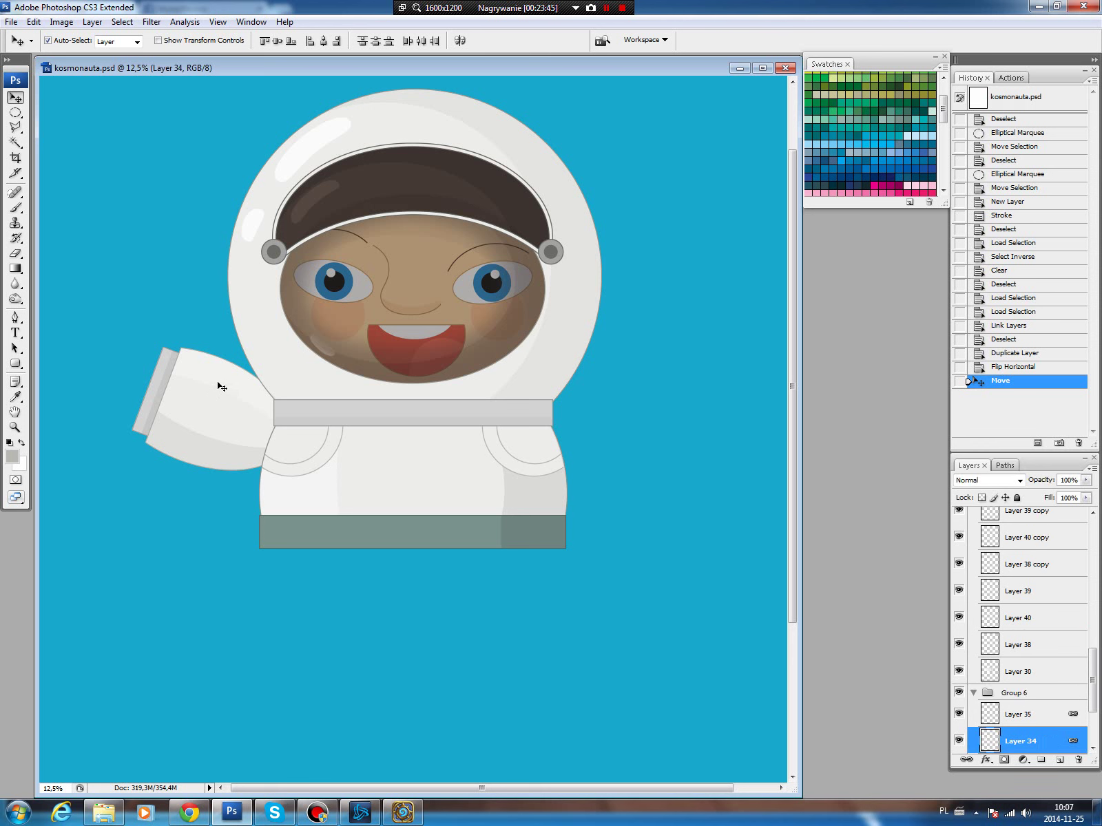
{"action": "key", "text": "m"}
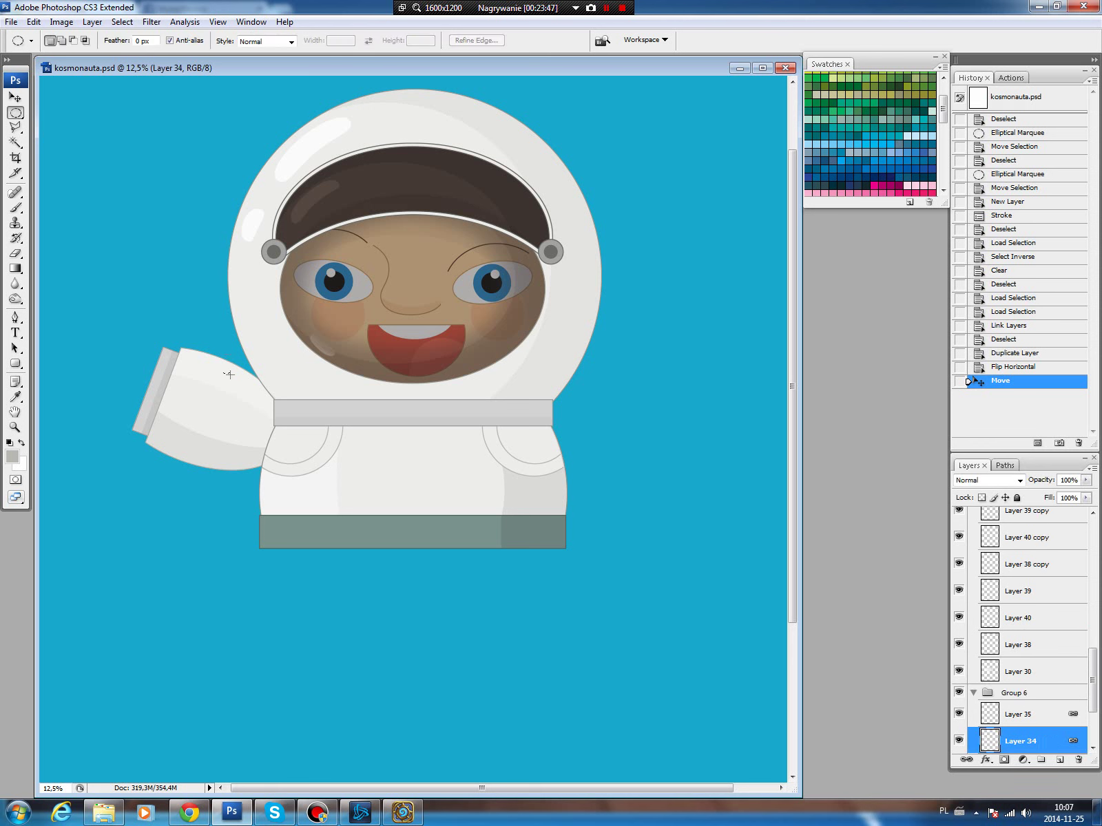
{"action": "left_click_drag", "start_coordinate": [216, 354], "coordinate": [275, 416]}
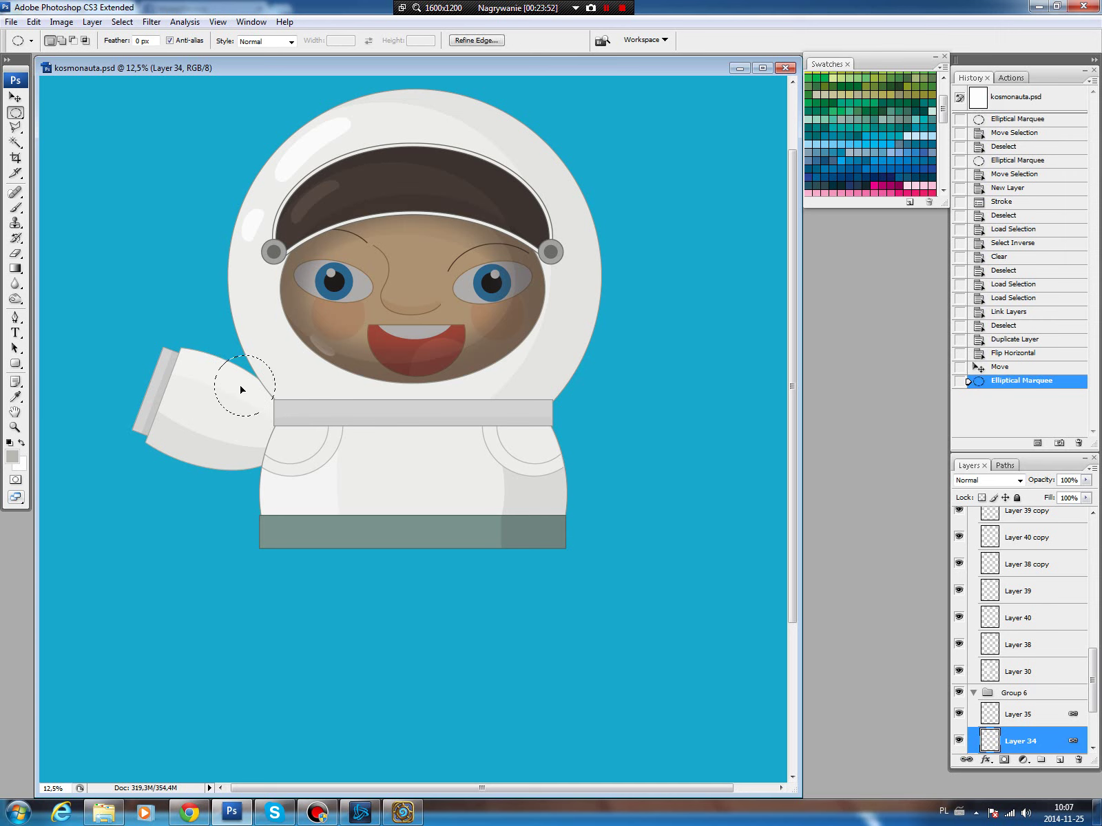
{"action": "left_click", "coordinate": [1059, 759]}
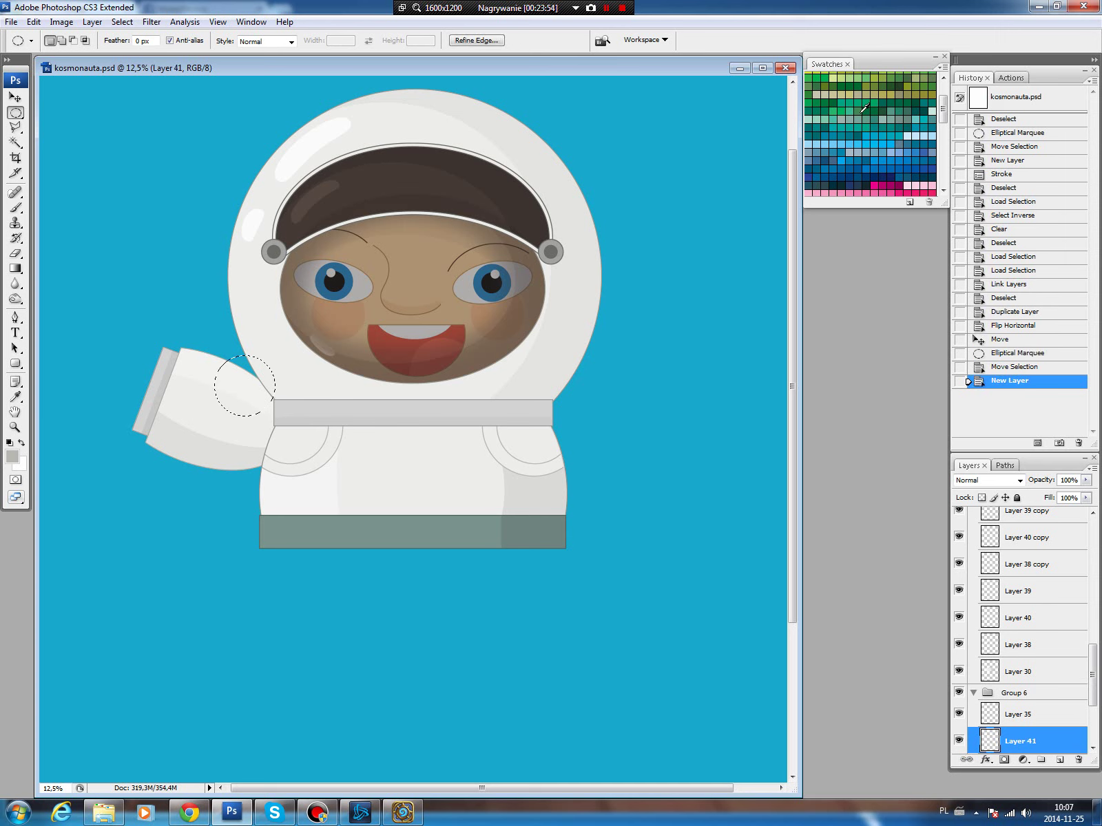
{"action": "left_click", "coordinate": [844, 144]}
{"action": "key", "text": "alt+BackSpace"}
{"action": "key", "text": "ctrl+d"}
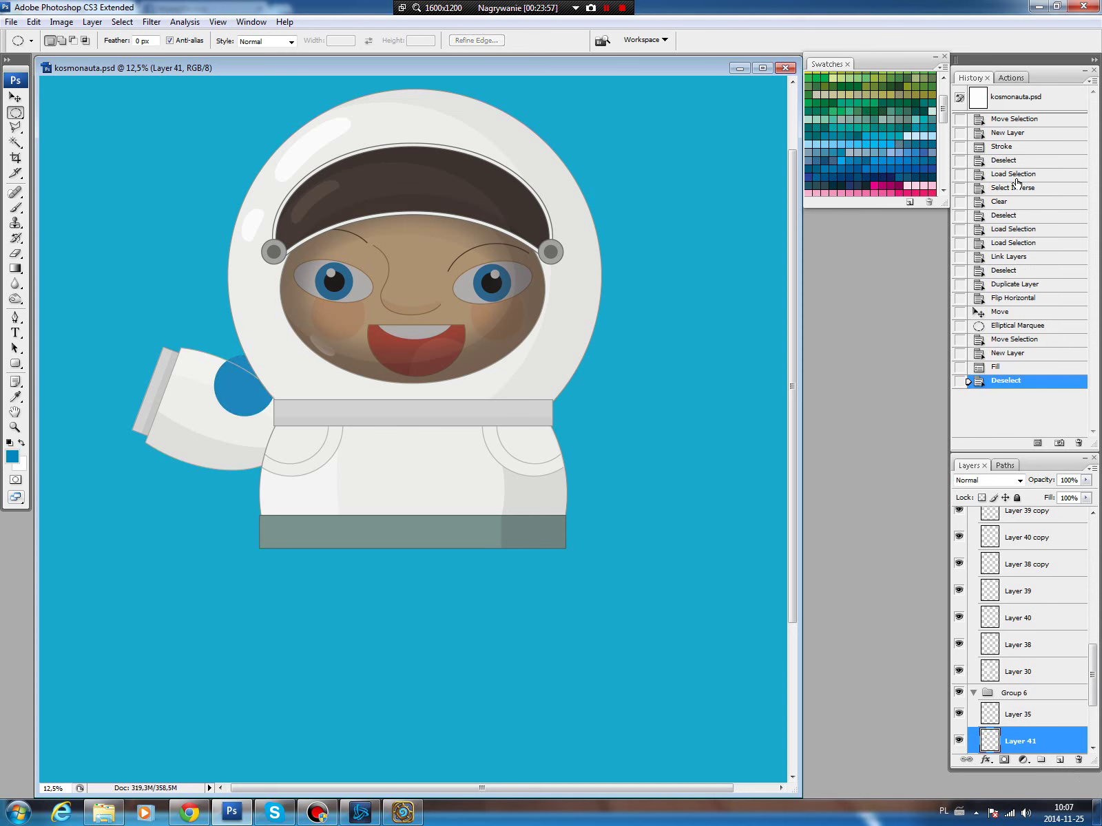
Trim the blue circle to the arm's shape by deleting everything outside the arm.
{"action": "scroll", "coordinate": [1097, 653], "scroll_direction": "down", "scroll_amount": 2}
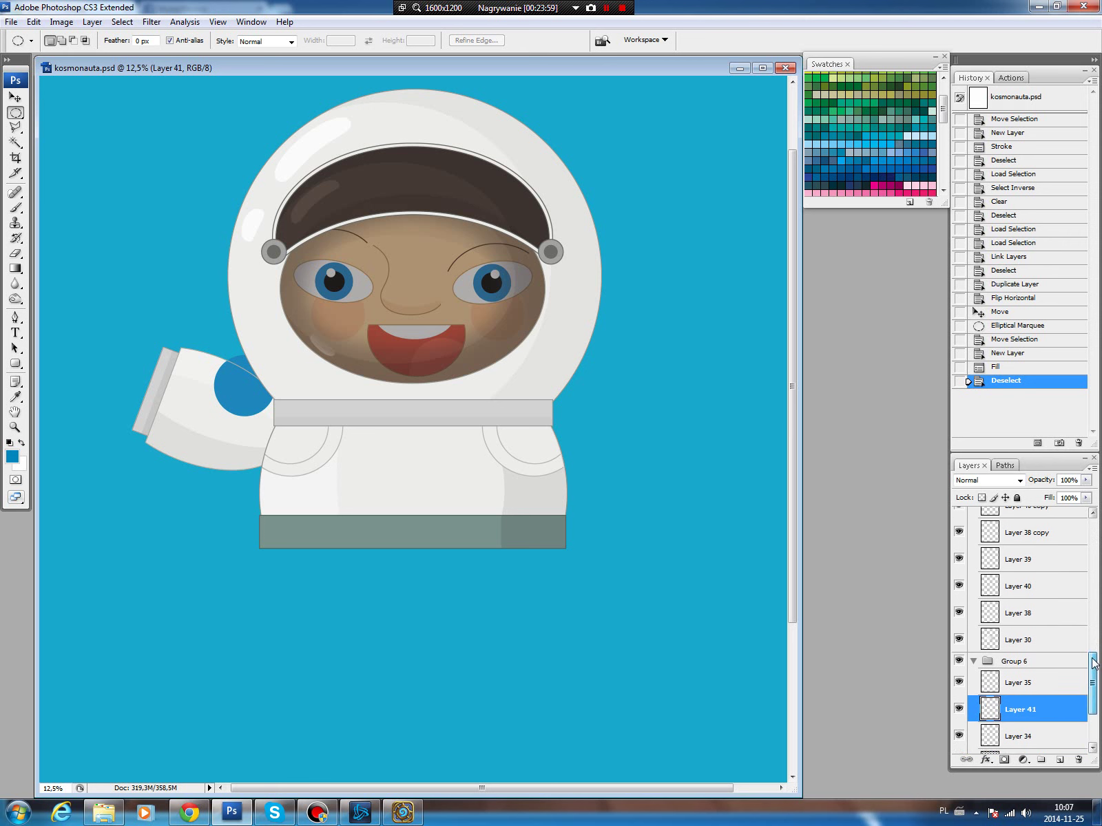
{"action": "left_click", "coordinate": [979, 698], "text": "ctrl"}
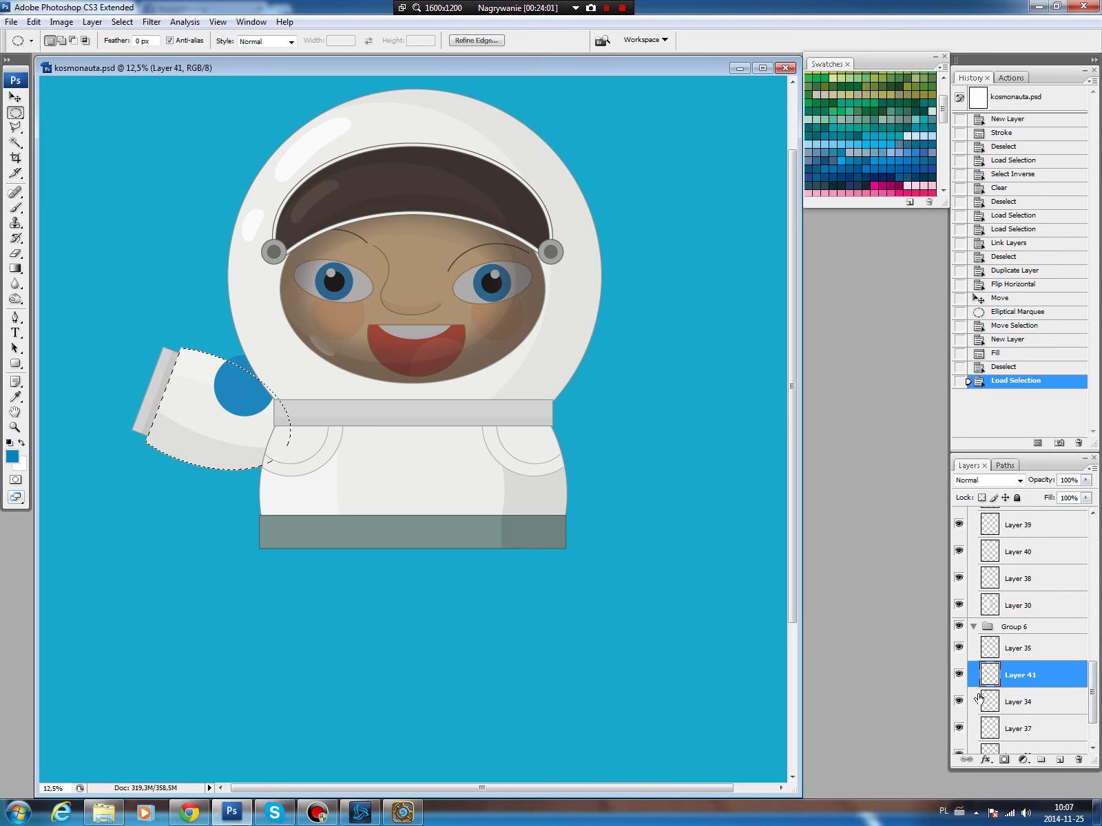
{"action": "left_click", "coordinate": [122, 21]}
{"action": "left_click", "coordinate": [125, 72]}
{"action": "key", "text": "Delete"}
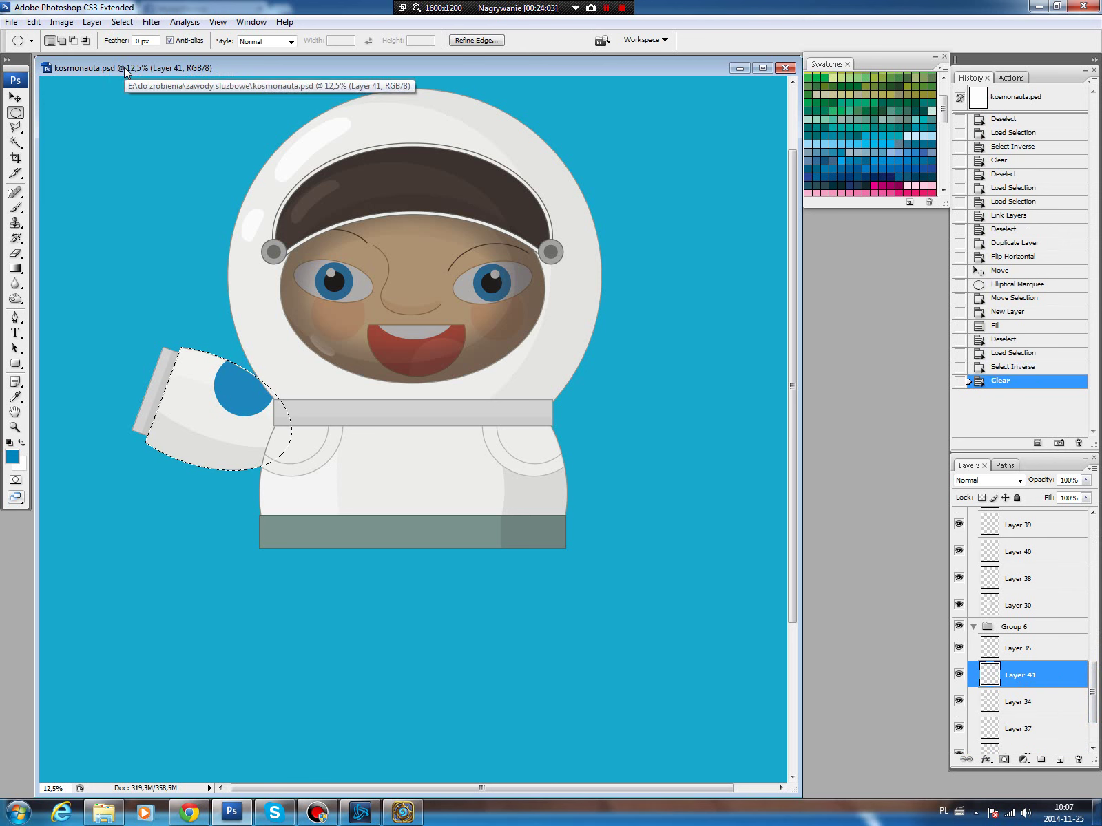
{"action": "key", "text": "ctrl+d"}
Darken the patch outside an inner ellipse to Hue/Saturation lightness -8.
{"action": "key", "text": "v"}
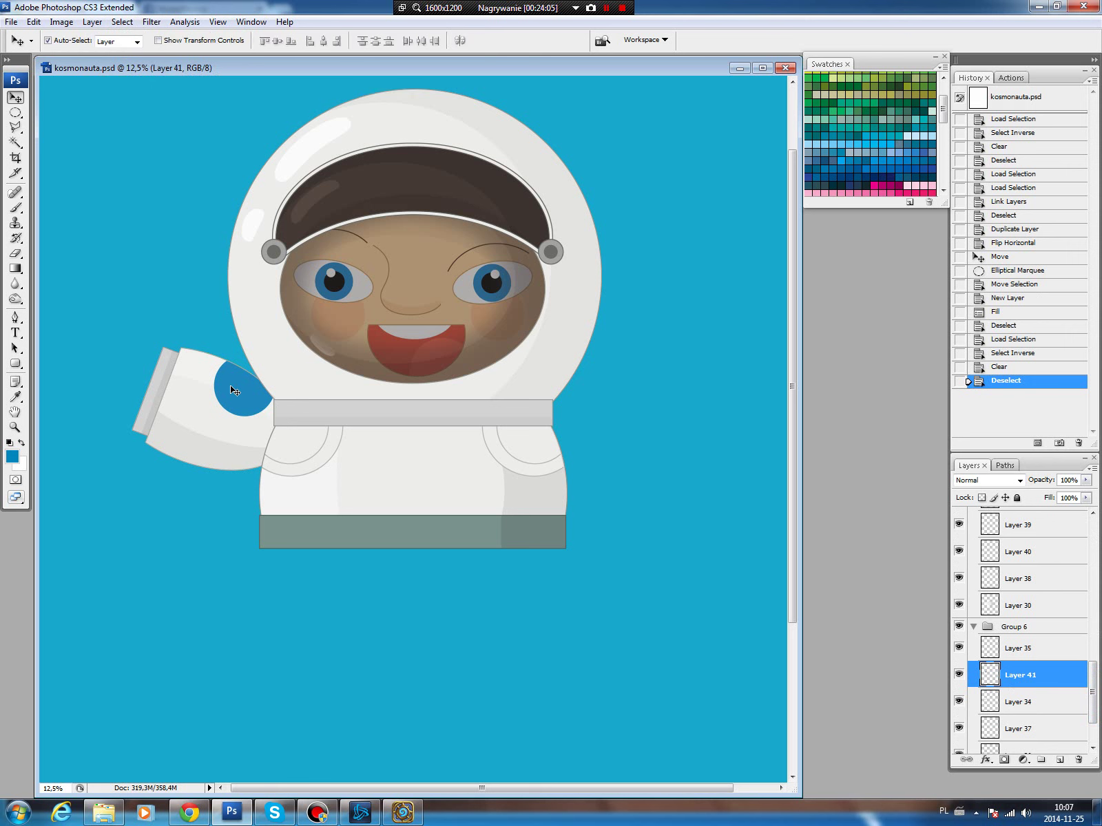
{"action": "key", "text": "m"}
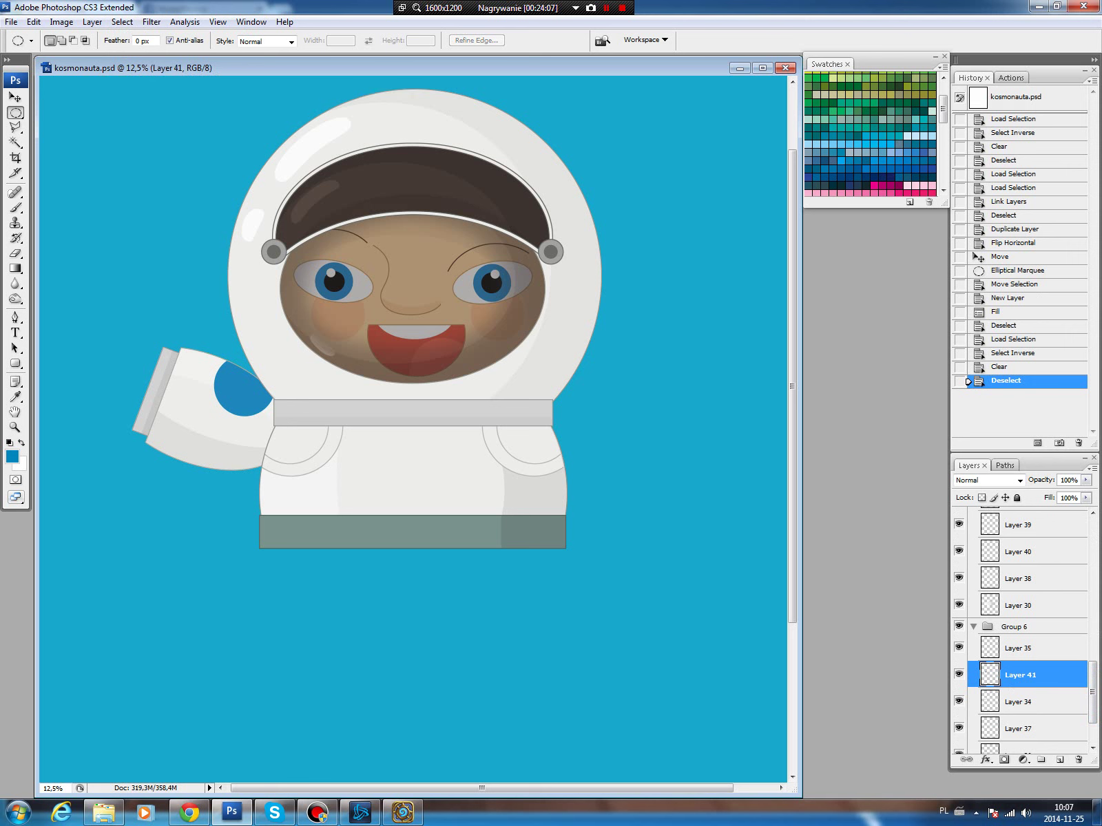
{"action": "mouse_move", "coordinate": [218, 353]}
{"action": "left_mouse_down"}
{"action": "mouse_move", "coordinate": [269, 403]}
{"action": "mouse_move", "coordinate": [241, 389]}
{"action": "left_mouse_up"}
{"action": "left_click", "coordinate": [122, 22]}
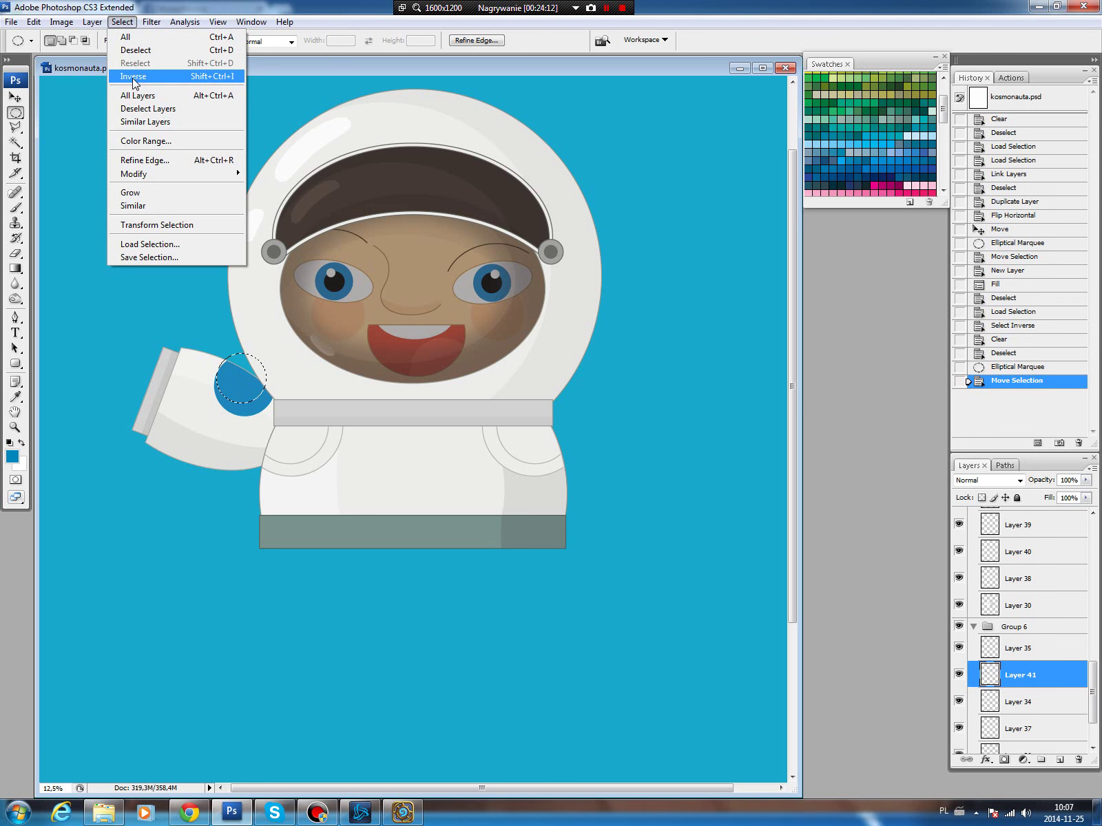
{"action": "left_click", "coordinate": [135, 77]}
{"action": "key", "text": "ctrl+u"}
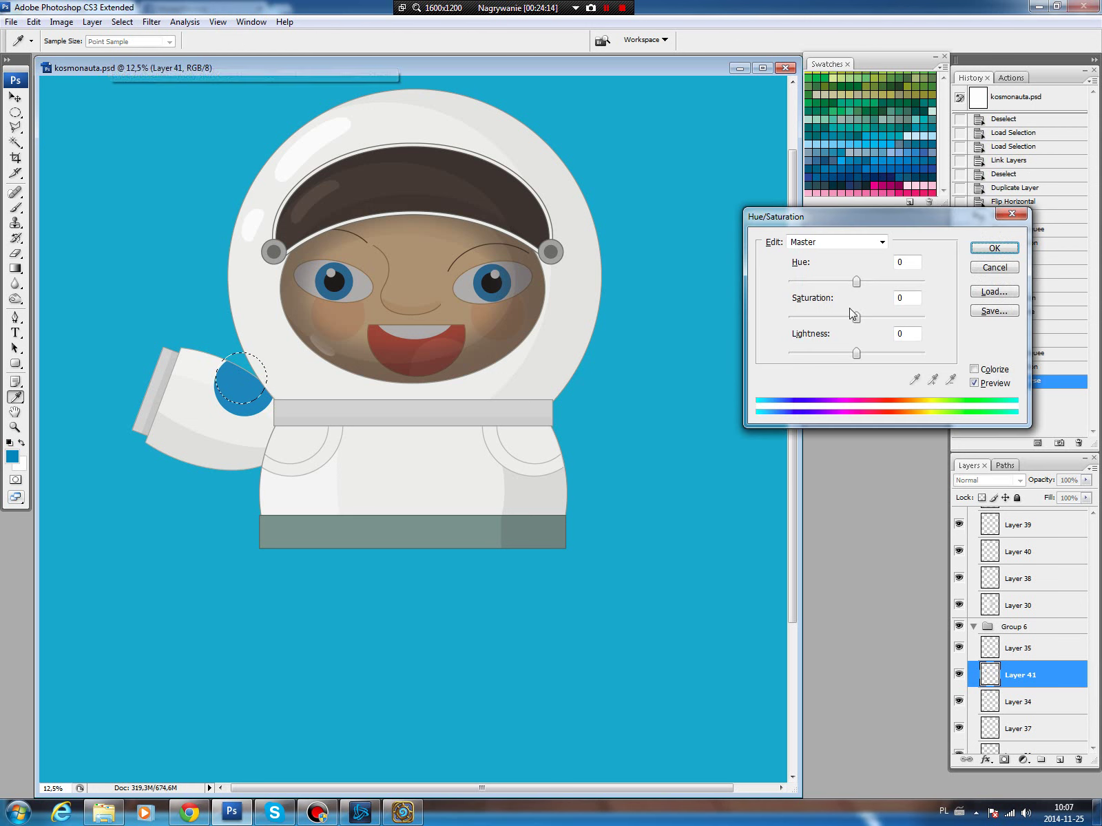
{"action": "left_click_drag", "start_coordinate": [856, 353], "coordinate": [851, 353]}
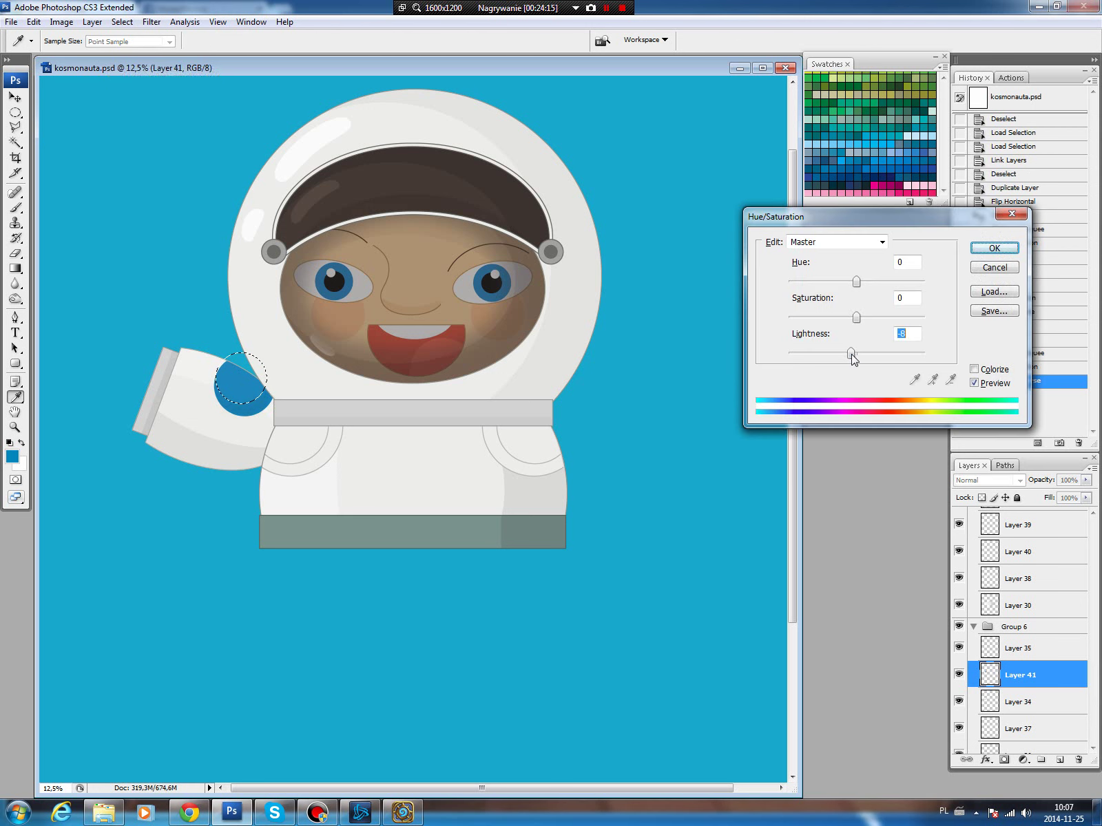
{"action": "left_click", "coordinate": [993, 248]}
{"action": "key", "text": "ctrl+d"}
Fill a blue ellipse in the middle of the chest on a new layer.
{"action": "key", "text": "v"}
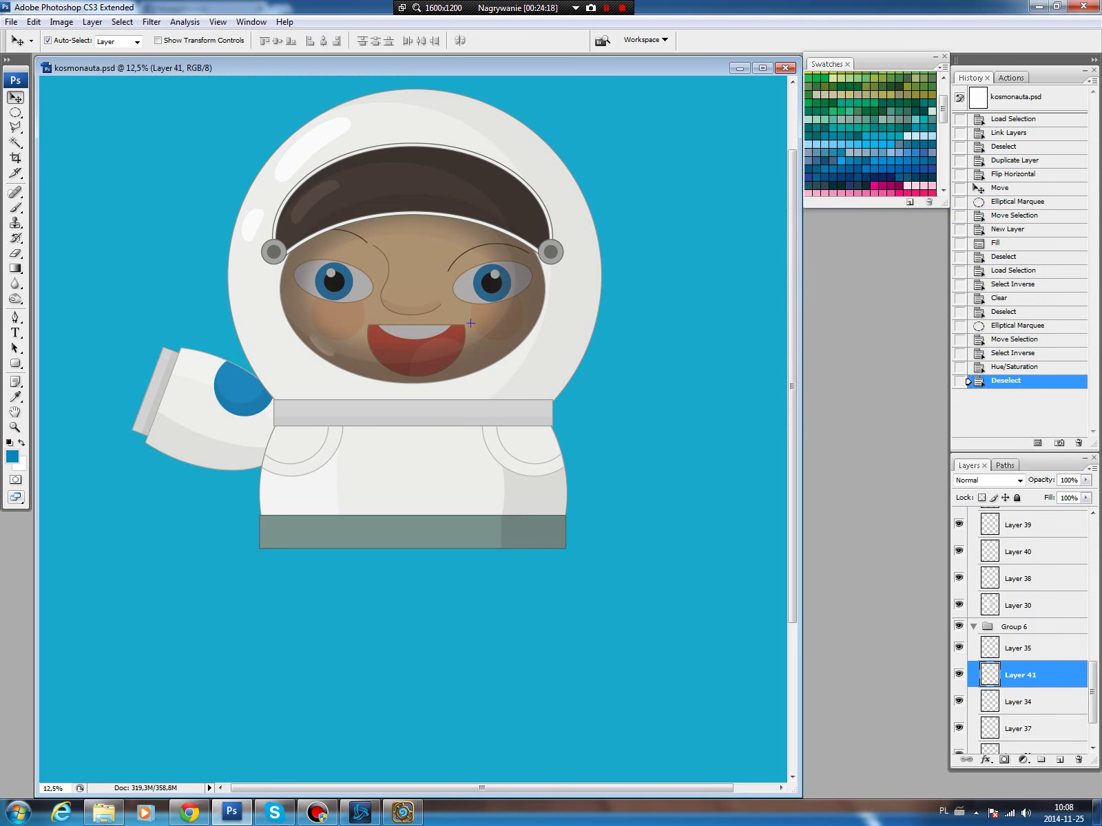
{"action": "left_click_drag", "start_coordinate": [316, 465], "coordinate": [321, 458]}
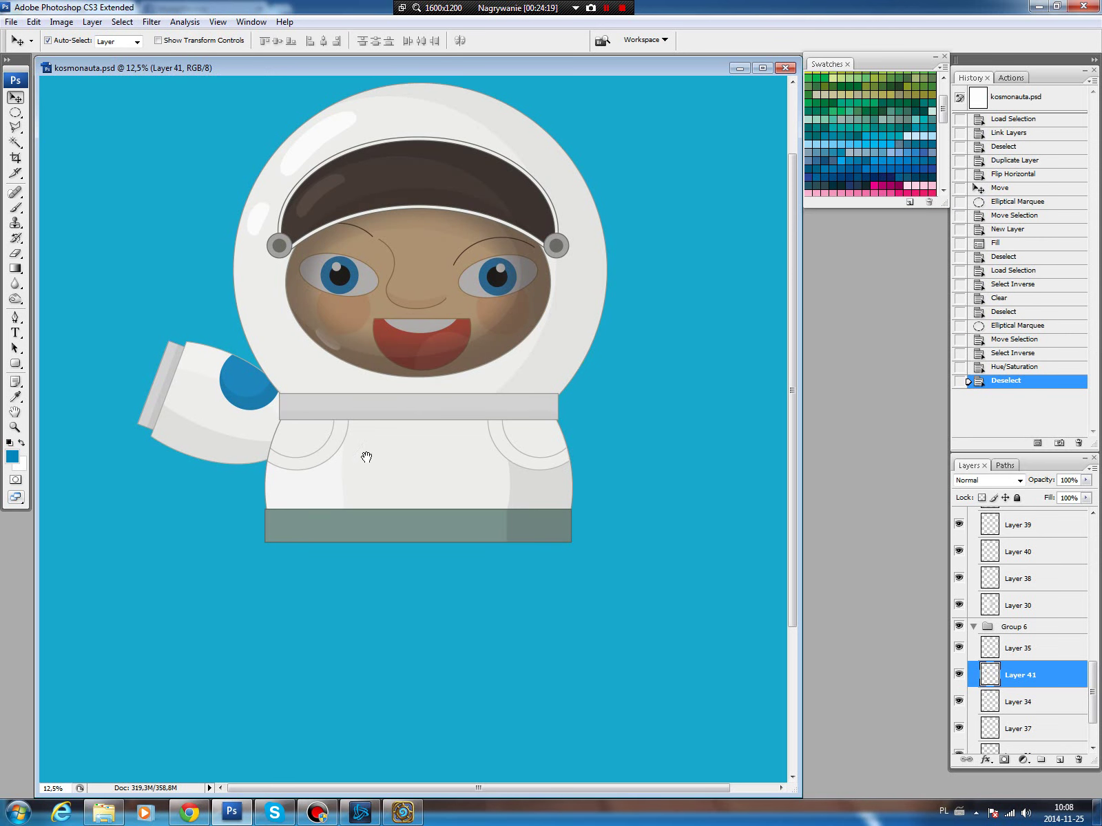
{"action": "left_click", "coordinate": [401, 462]}
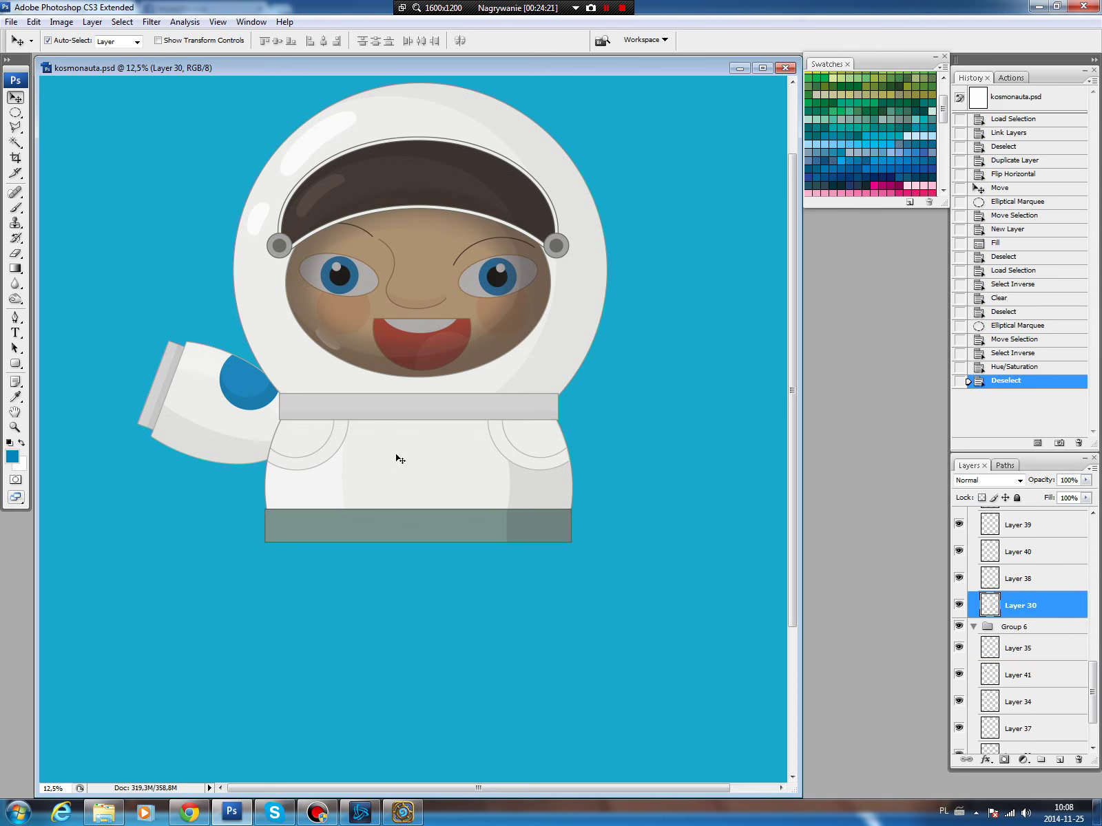
{"action": "left_click", "coordinate": [16, 113]}
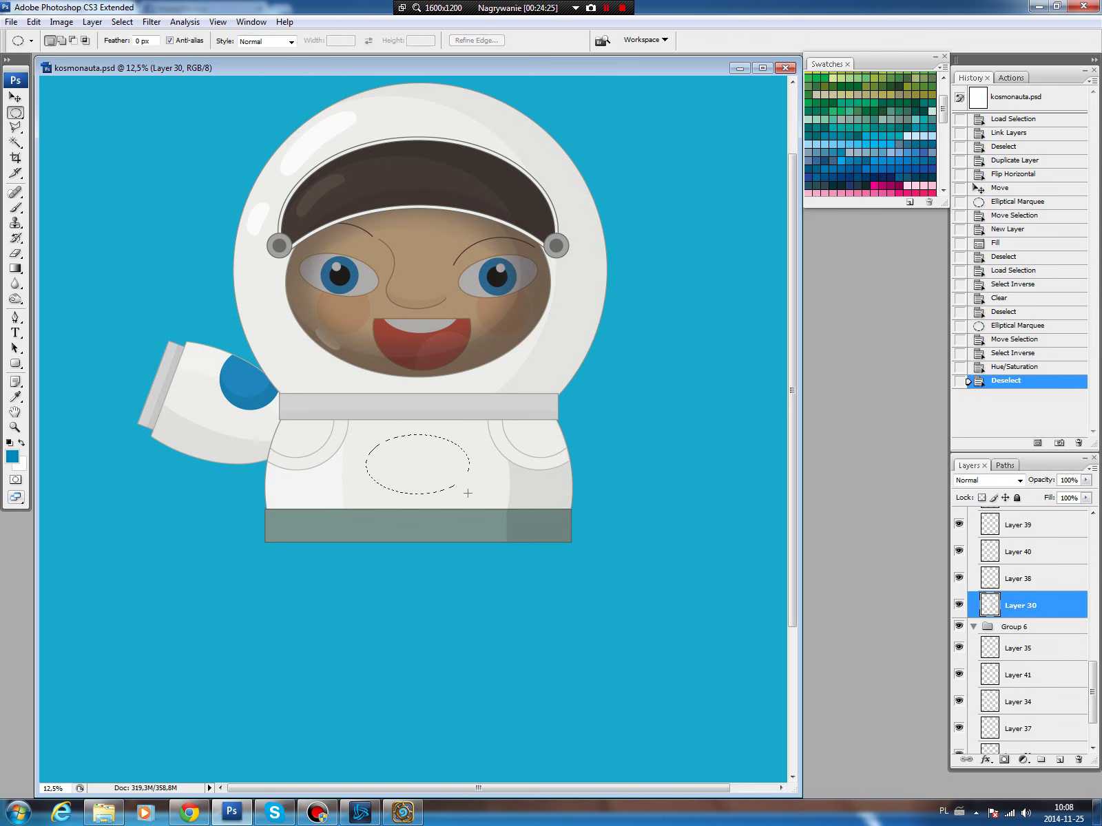
{"action": "left_click_drag", "start_coordinate": [467, 494], "coordinate": [423, 463]}
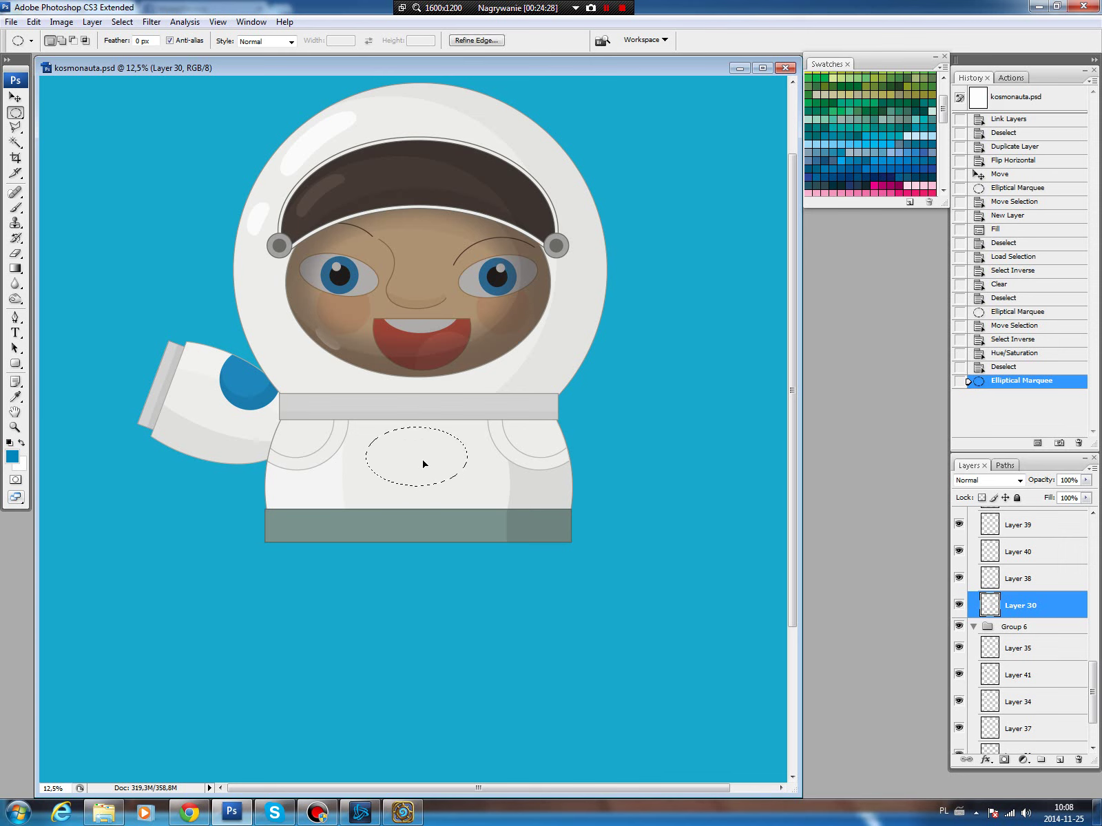
{"action": "left_click", "coordinate": [1059, 760]}
{"action": "key", "text": "b"}
{"action": "key", "text": "alt+BackSpace"}
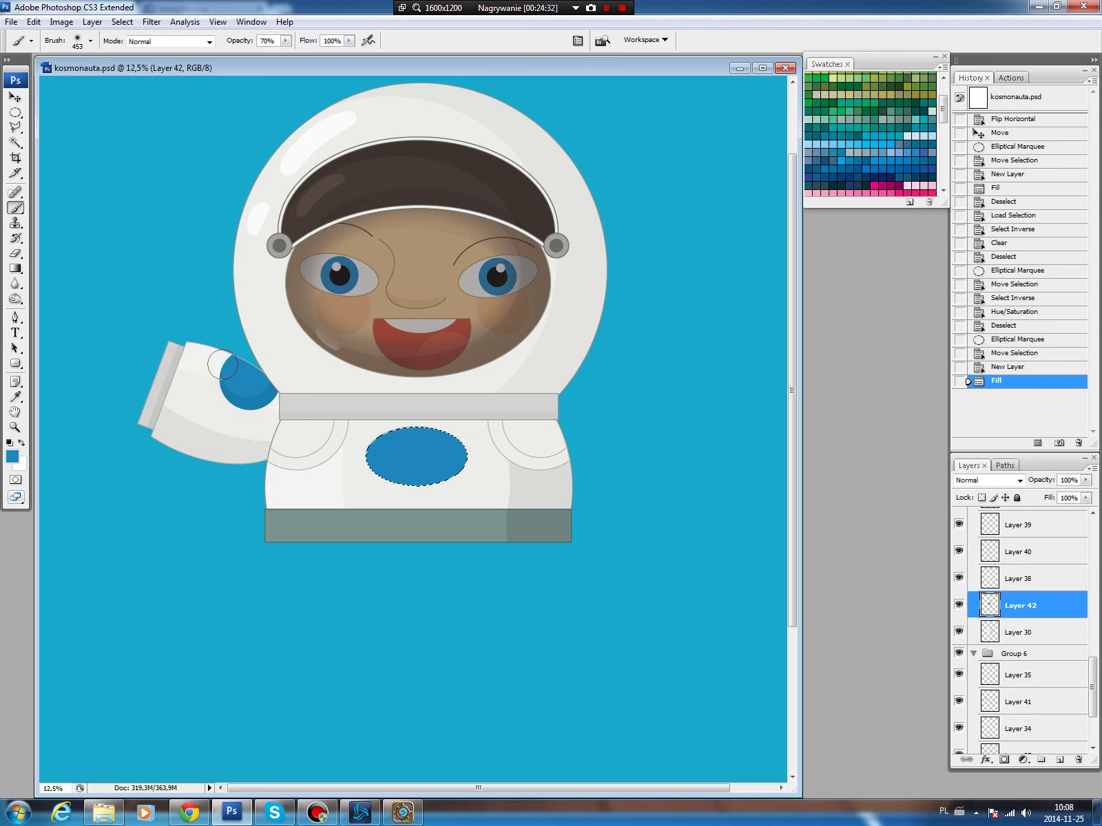
{"action": "key", "text": "ctrl+d"}
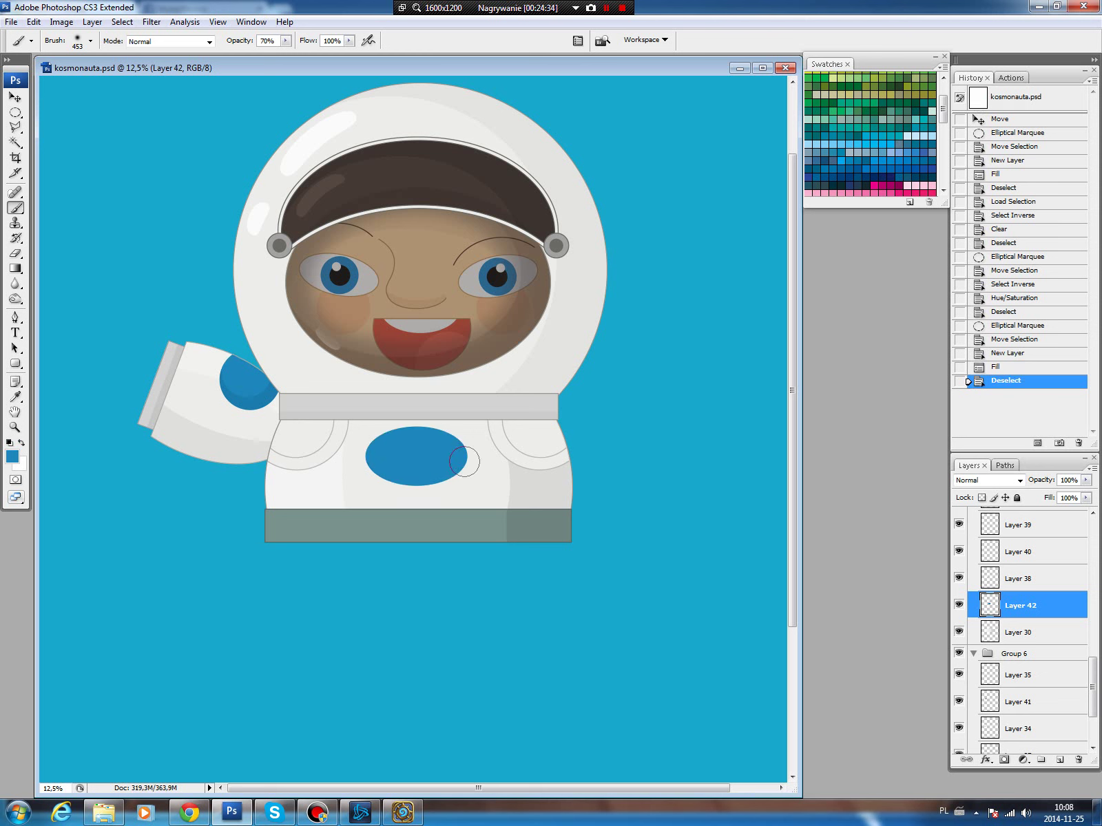
Darken the chest patch outside its upper-left ellipse to lightness -5.
{"action": "key", "text": "m"}
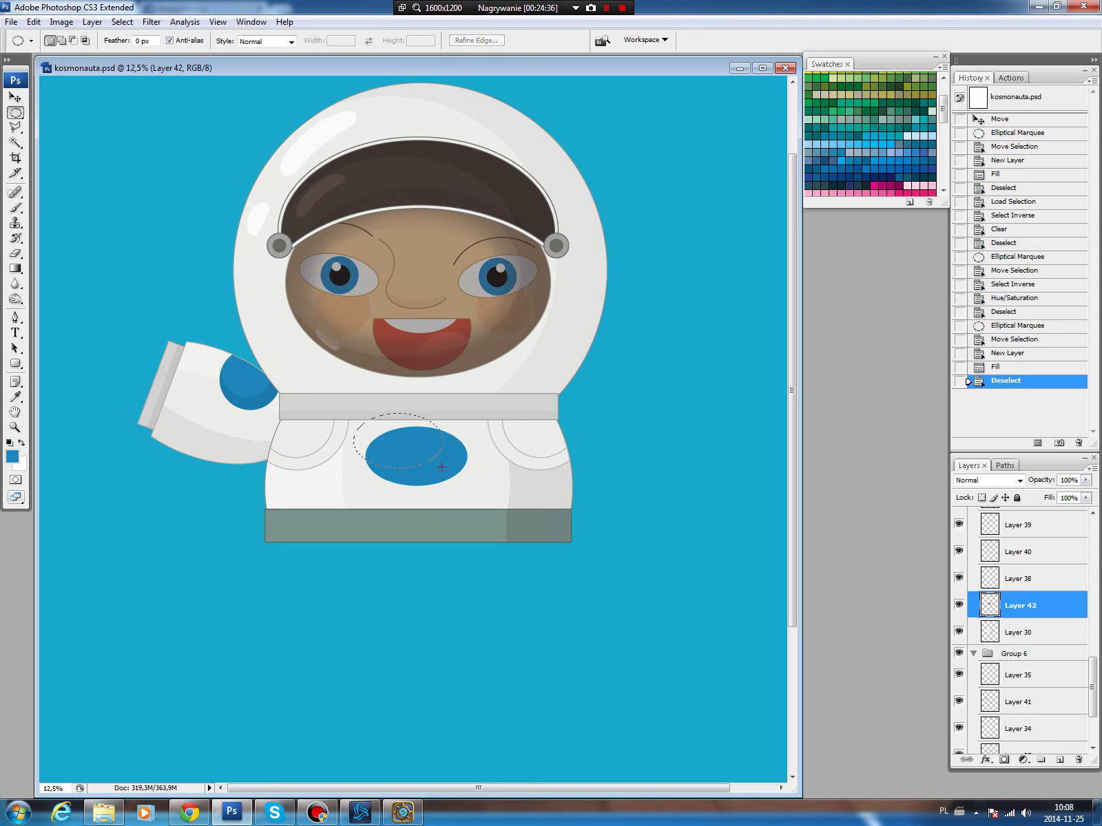
{"action": "mouse_move", "coordinate": [440, 474]}
{"action": "left_mouse_down"}
{"action": "mouse_move", "coordinate": [449, 477]}
{"action": "mouse_move", "coordinate": [426, 455]}
{"action": "left_mouse_up"}
{"action": "left_click", "coordinate": [122, 22]}
{"action": "left_click", "coordinate": [113, 74]}
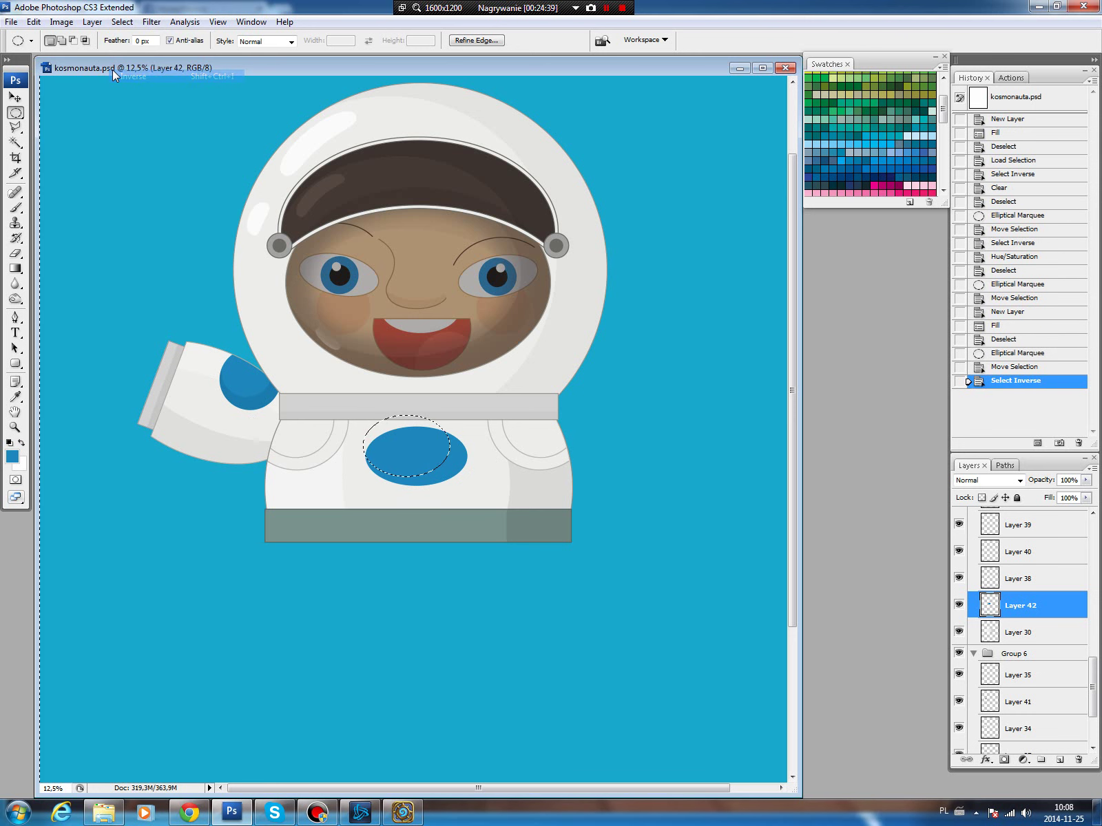
{"action": "key", "text": "ctrl+u"}
{"action": "left_click_drag", "start_coordinate": [856, 353], "coordinate": [853, 353]}
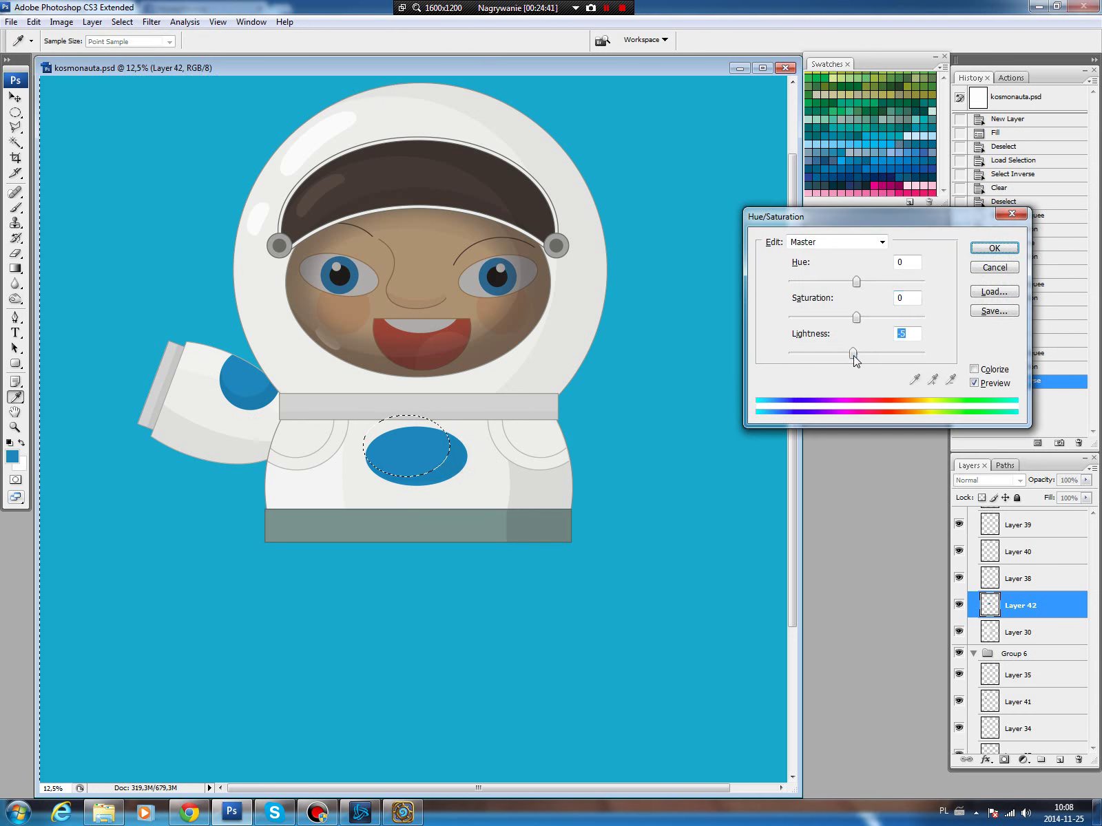
{"action": "key", "text": "Return"}
{"action": "key", "text": "ctrl+d"}
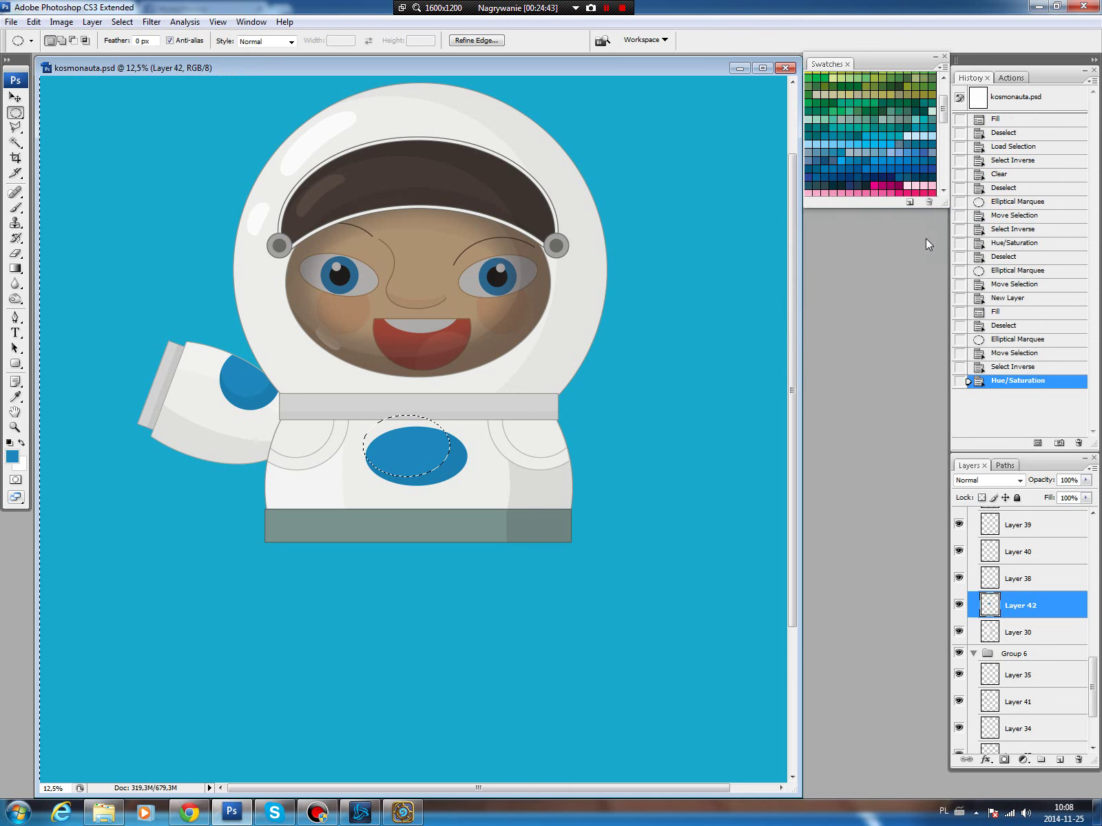
Stroke a light grey outline, sampled from the suit, around the chest patch on a new layer.
{"action": "left_click", "coordinate": [990, 606], "text": "ctrl"}
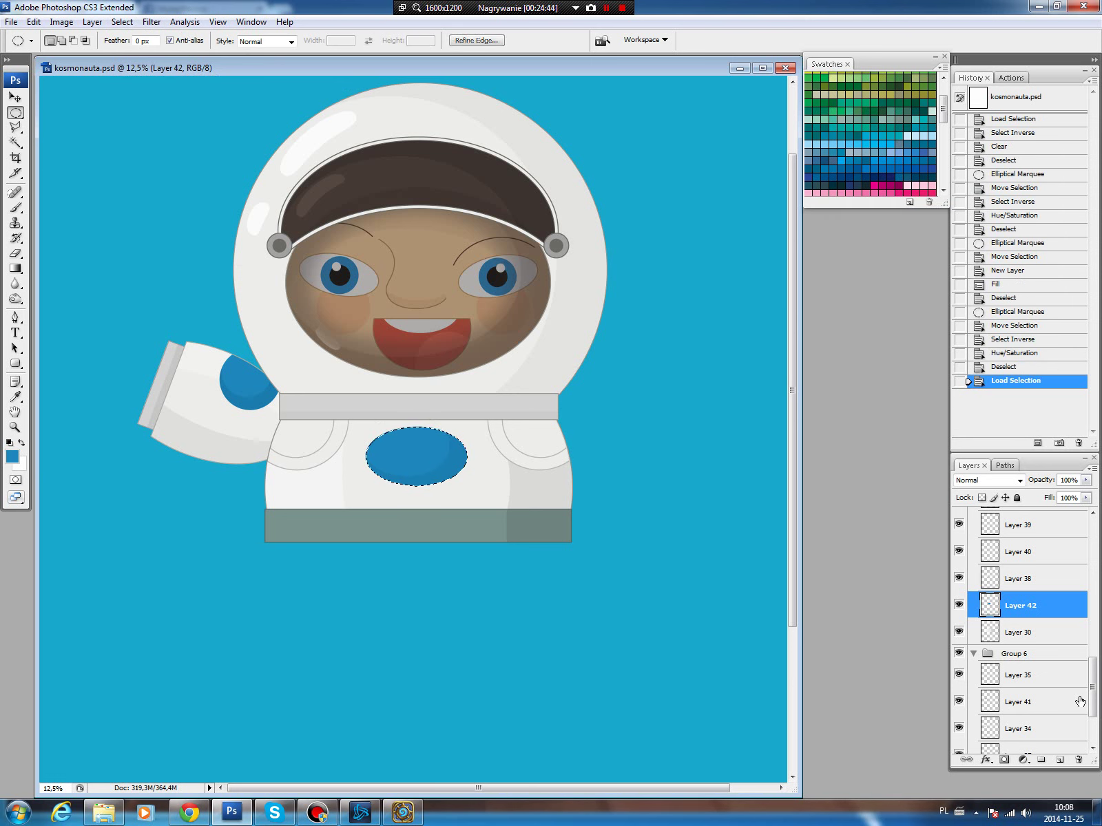
{"action": "left_click", "coordinate": [1060, 759]}
{"action": "key", "text": "b"}
{"action": "left_click", "coordinate": [512, 452], "text": "alt"}
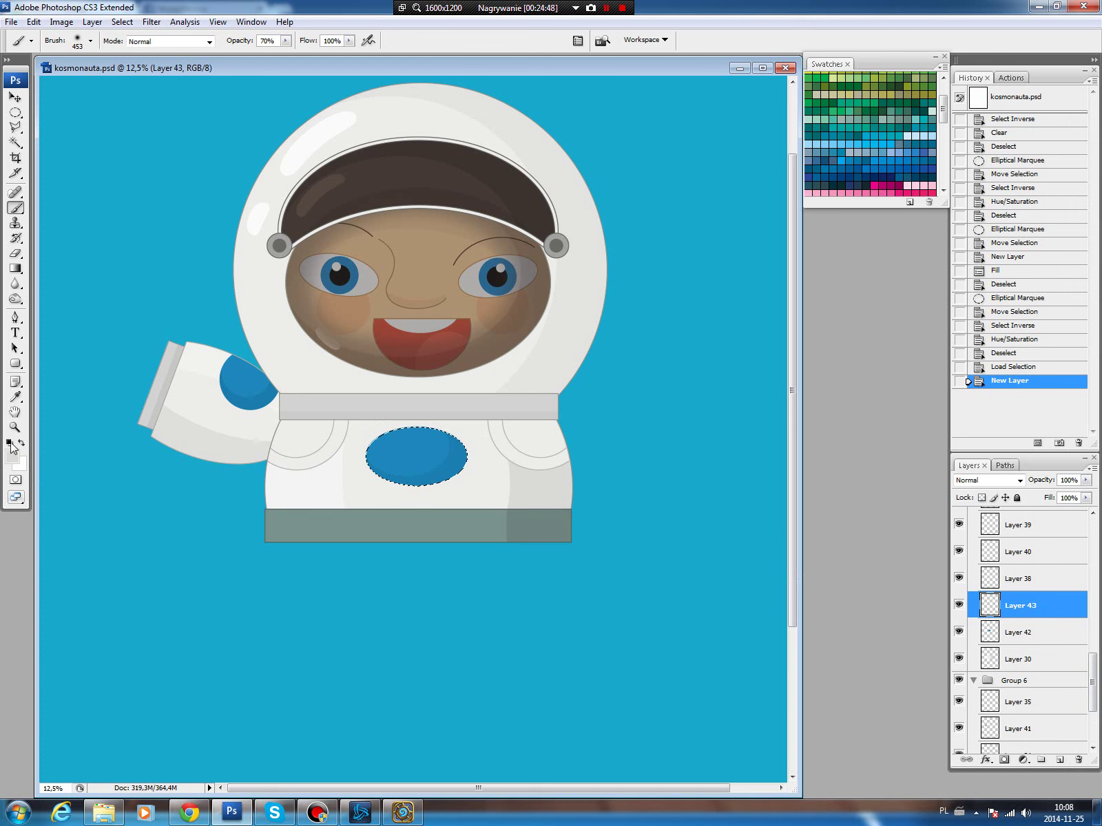
{"action": "left_click", "coordinate": [12, 456]}
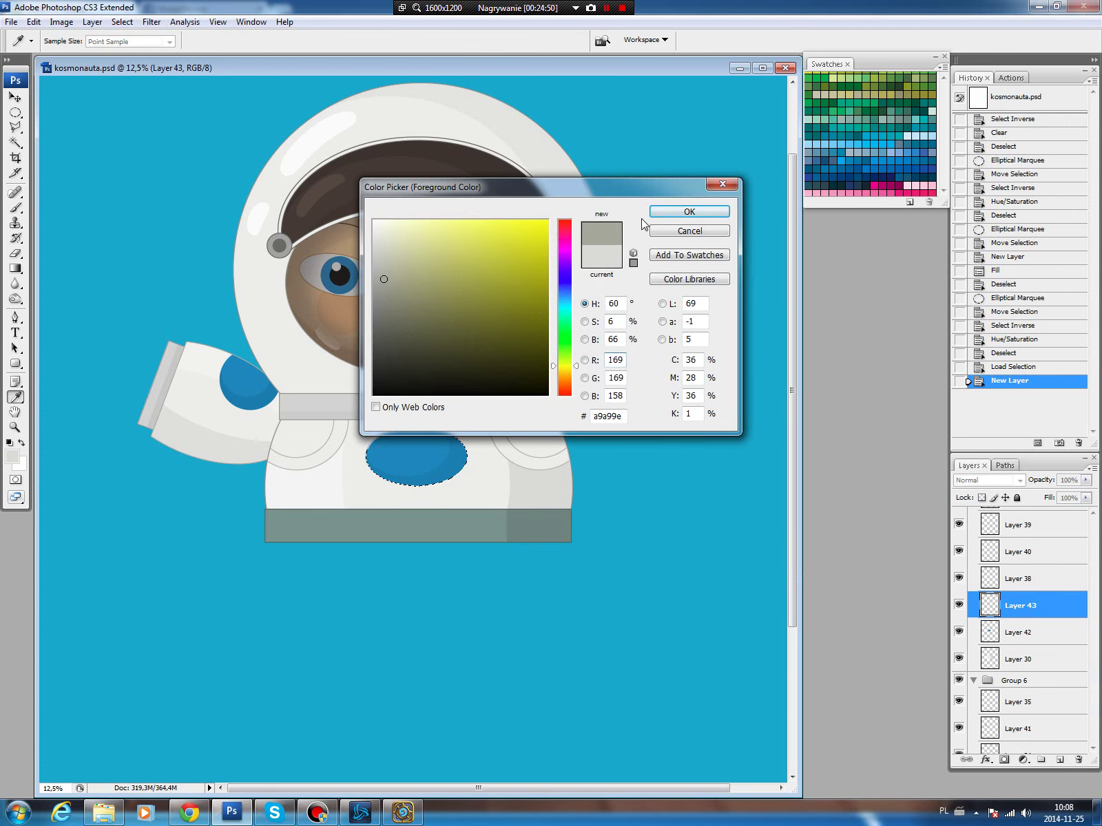
{"action": "left_click", "coordinate": [689, 211]}
{"action": "left_click", "coordinate": [32, 21]}
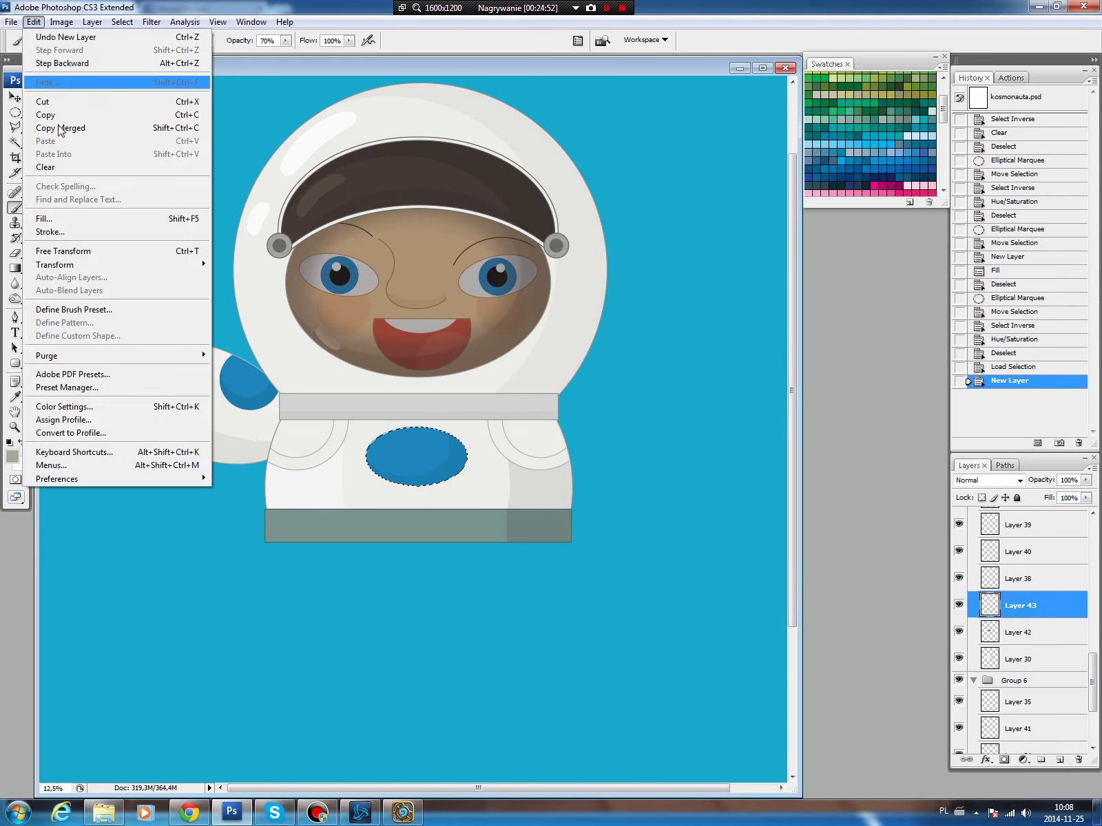
{"action": "left_click", "coordinate": [48, 236]}
{"action": "left_click", "coordinate": [631, 228]}
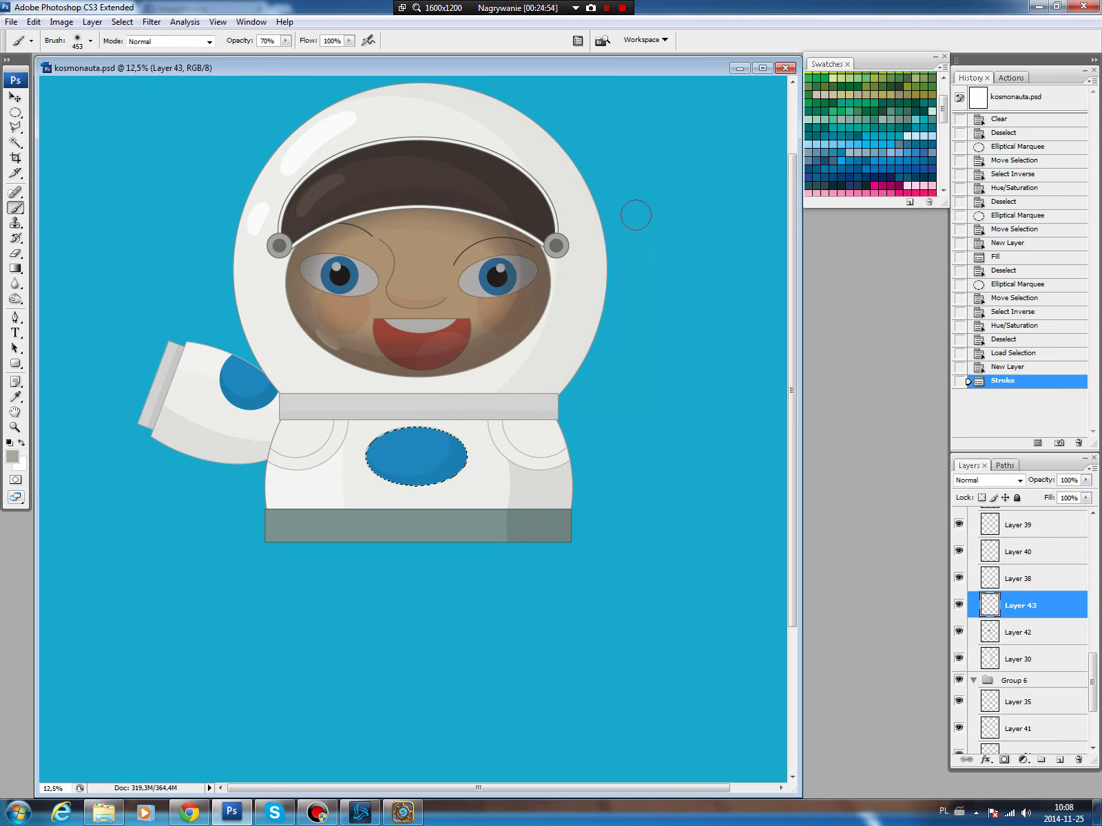
{"action": "key", "text": "ctrl+d"}
Fill a light cyan-blue inner ellipse inside the chest oval on new Layer 44.
{"action": "key", "text": "v"}
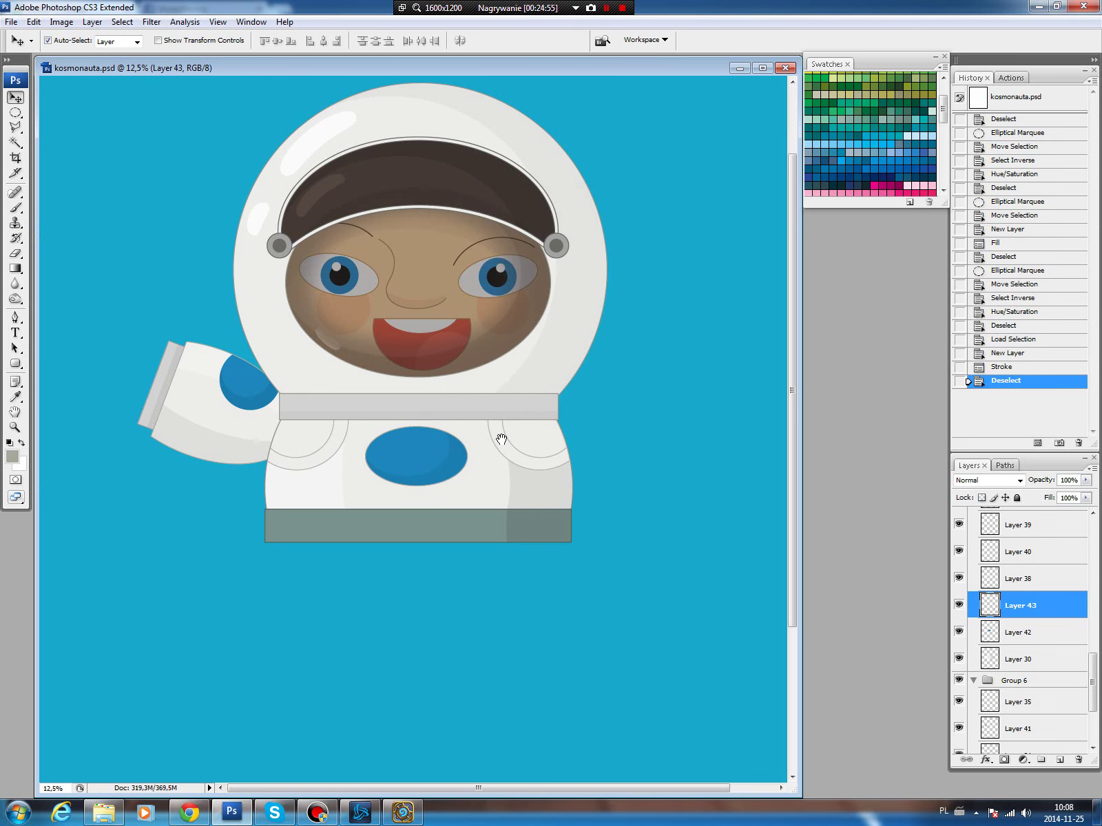
{"action": "scroll", "coordinate": [503, 444], "scroll_direction": "up", "scroll_amount": 1}
{"action": "scroll", "coordinate": [504, 450], "scroll_direction": "up", "scroll_amount": 1}
{"action": "left_click", "coordinate": [422, 480]}
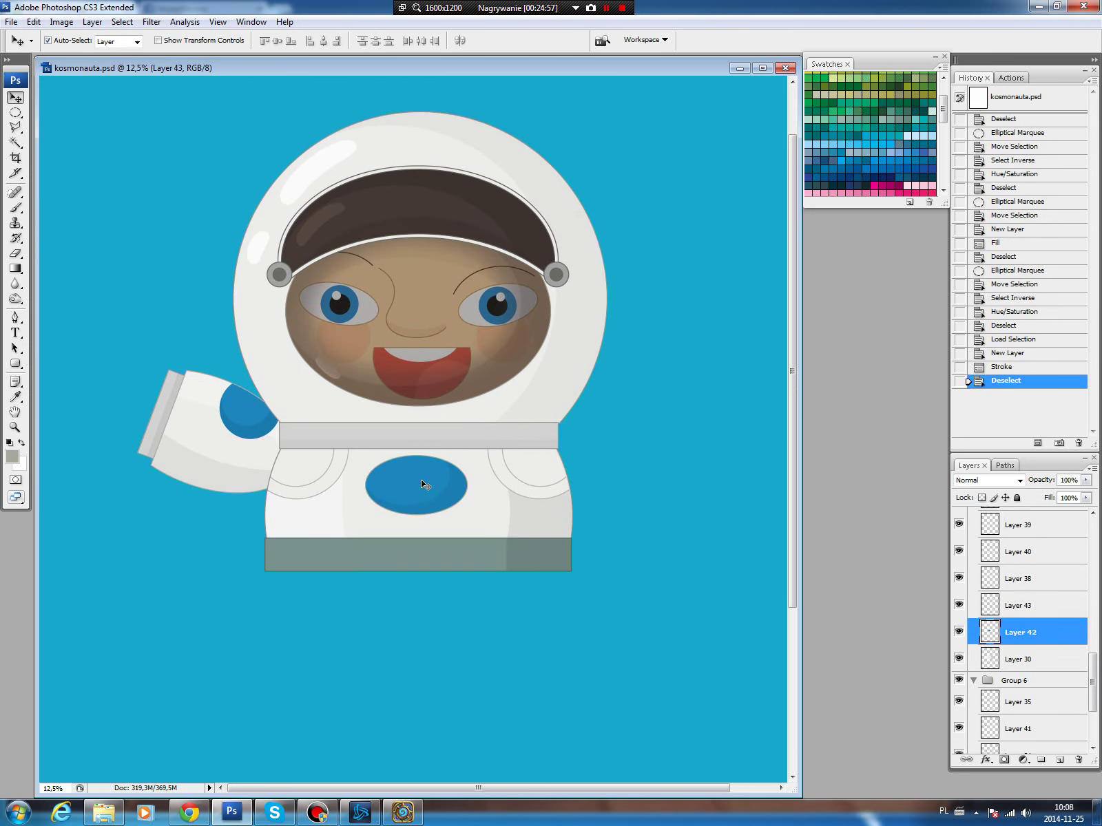
{"action": "key", "text": "m"}
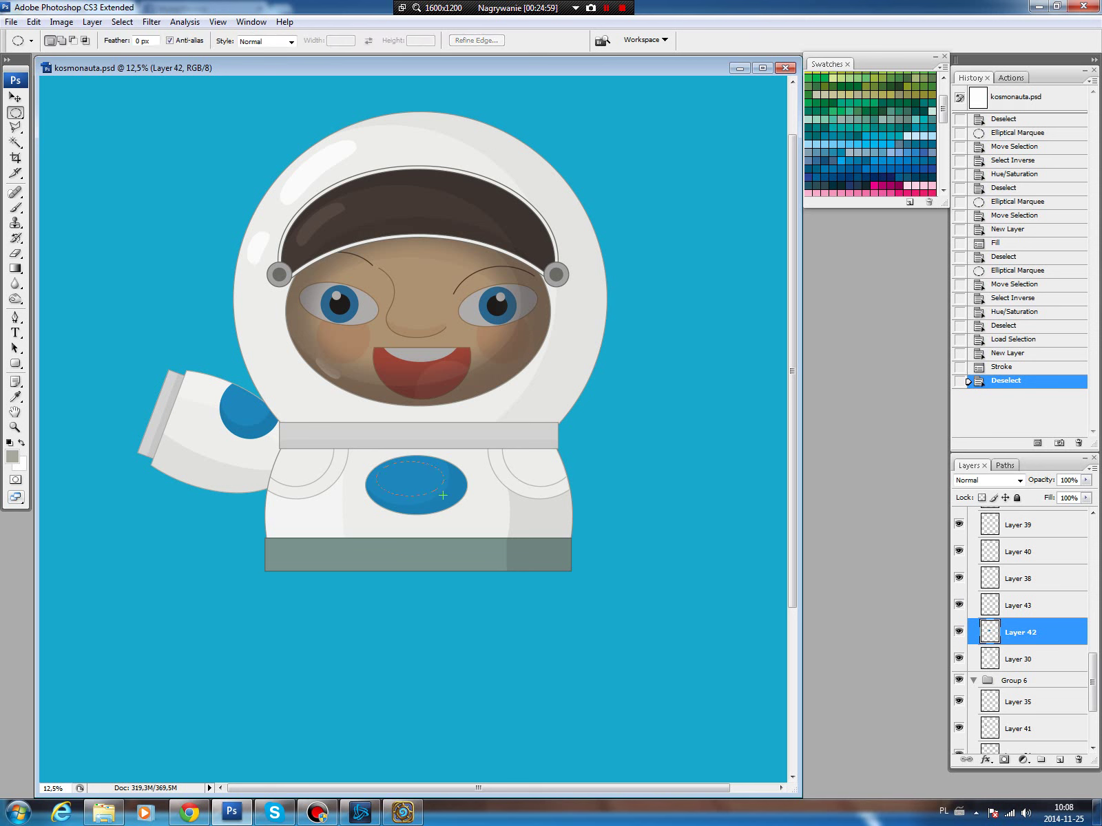
{"action": "left_click_drag", "start_coordinate": [447, 504], "coordinate": [426, 493]}
{"action": "left_click", "coordinate": [1059, 759]}
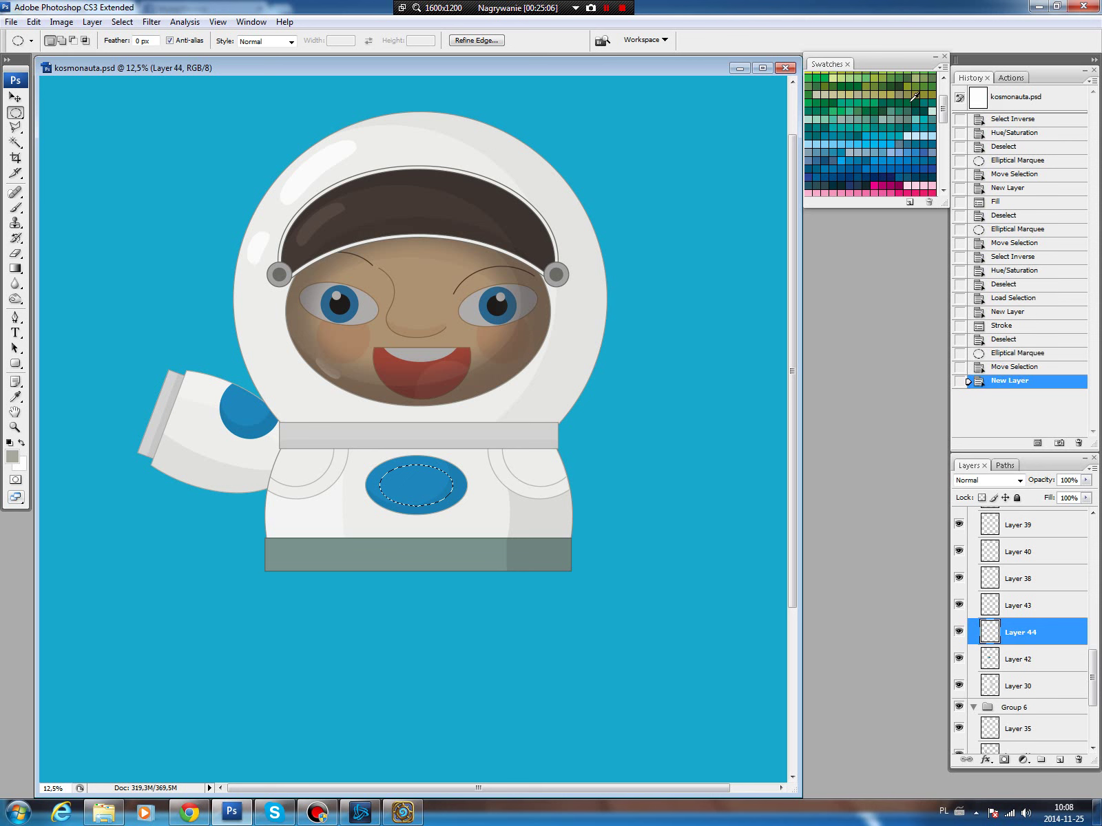
{"action": "left_click", "coordinate": [889, 136]}
{"action": "key", "text": "alt+BackSpace"}
{"action": "key", "text": "ctrl+d"}
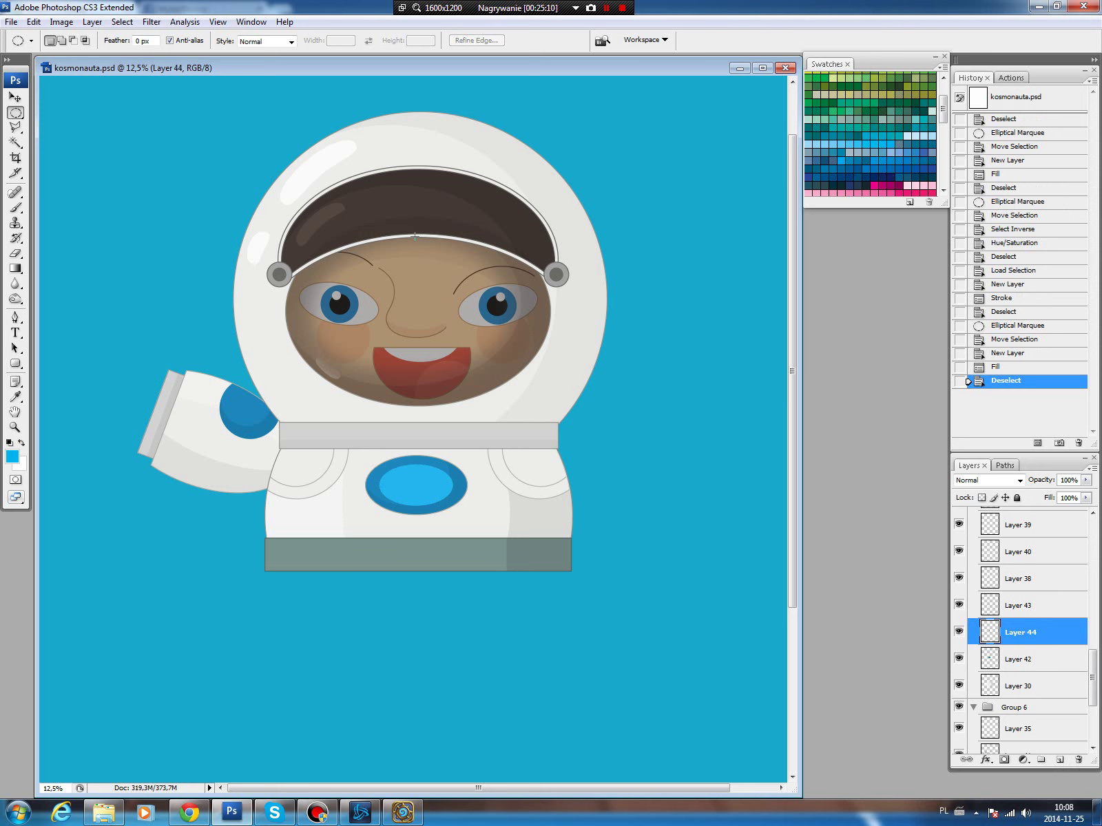
{"action": "key", "text": "v"}
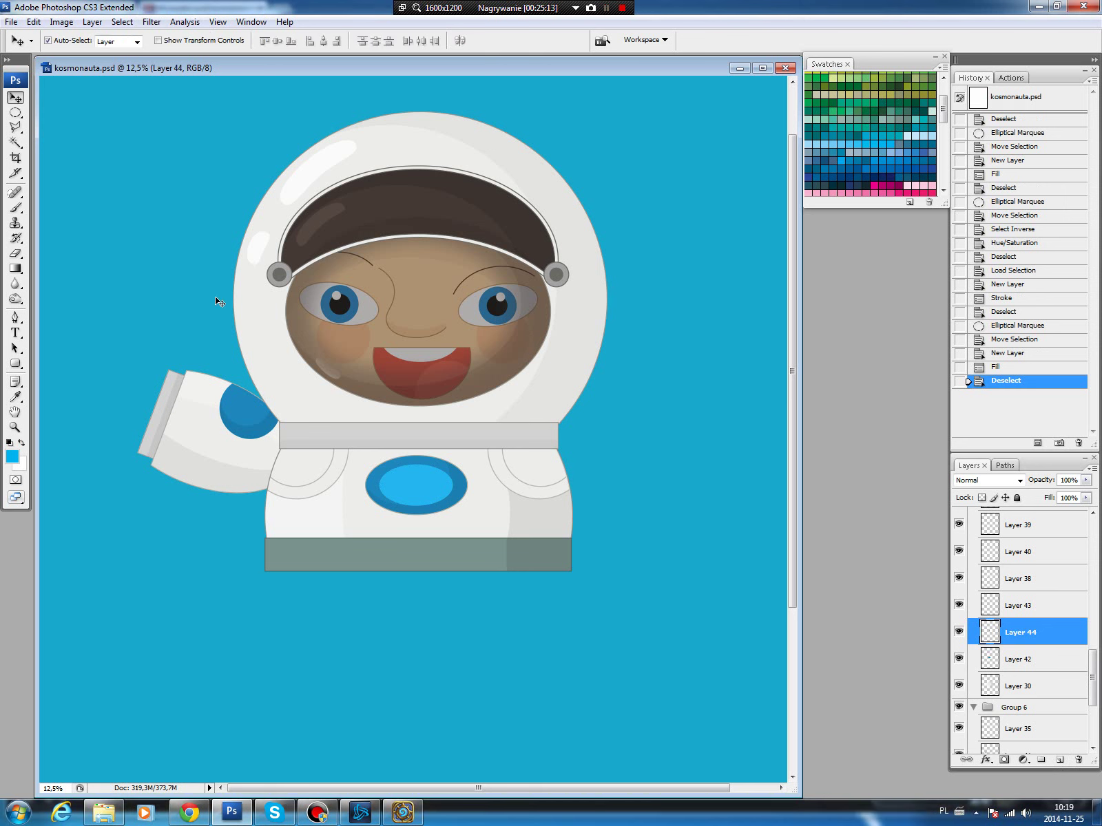
Duplicate arm Group 6, flip it horizontally, and move it to the body's right side.
{"action": "left_click", "coordinate": [209, 421]}
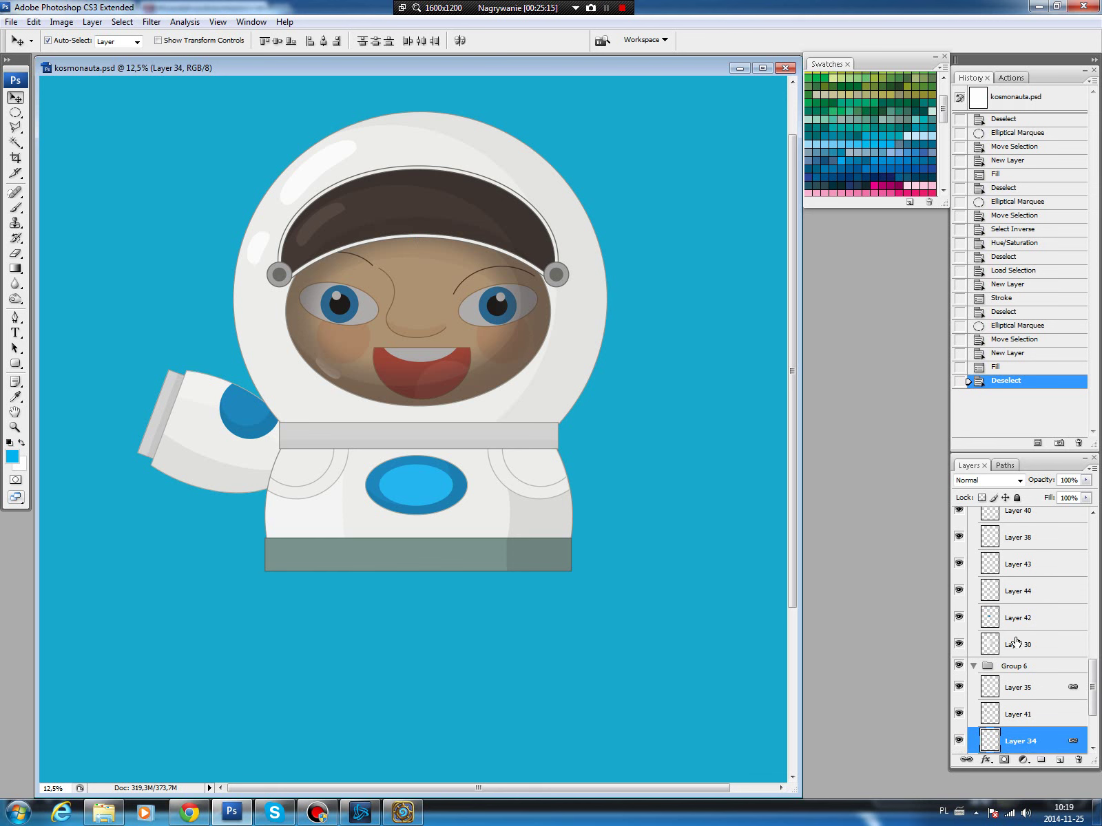
{"action": "left_click", "coordinate": [973, 667]}
{"action": "left_click_drag", "start_coordinate": [1059, 702], "coordinate": [1059, 759]}
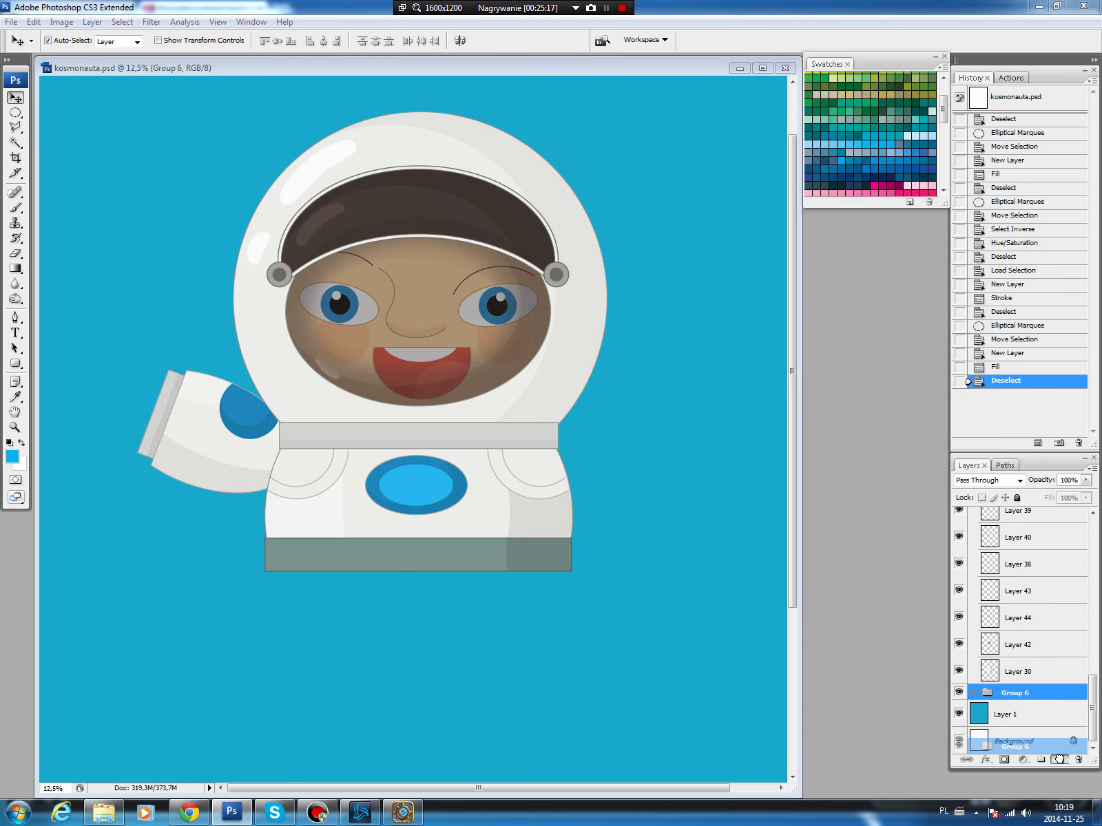
{"action": "left_click", "coordinate": [33, 22]}
{"action": "mouse_move", "coordinate": [55, 265]}
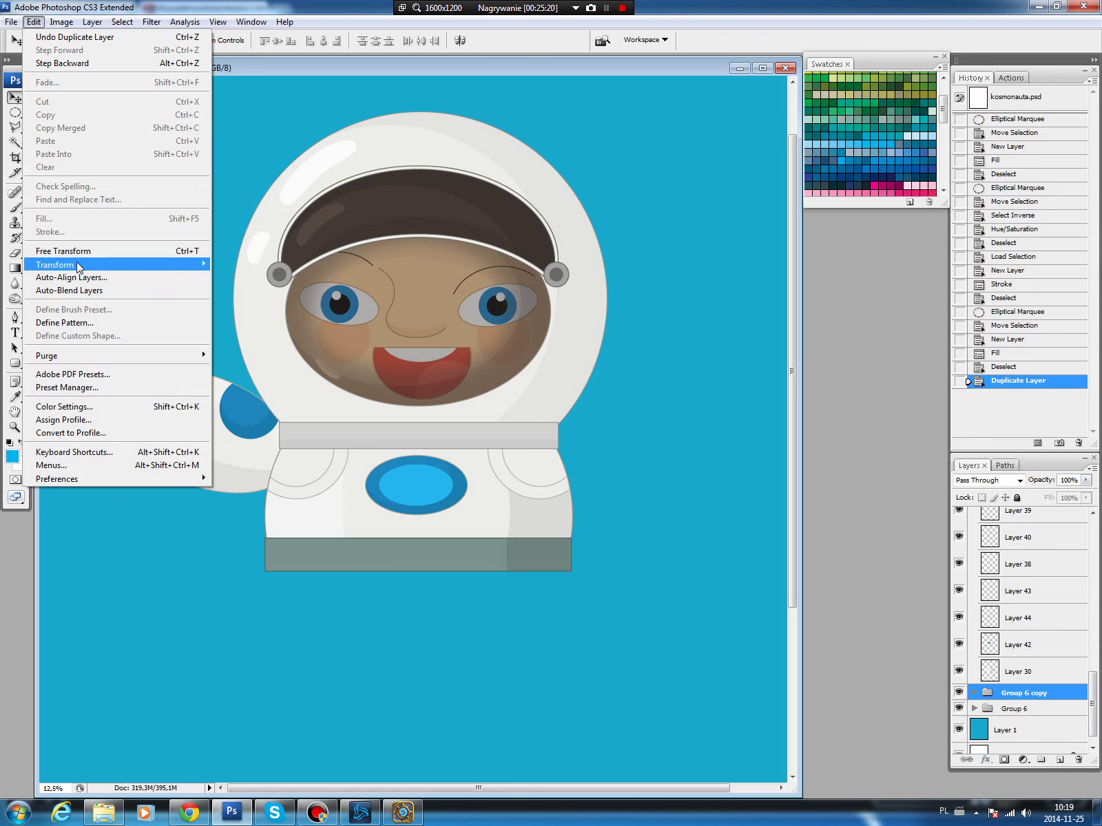
{"action": "left_click", "coordinate": [244, 413]}
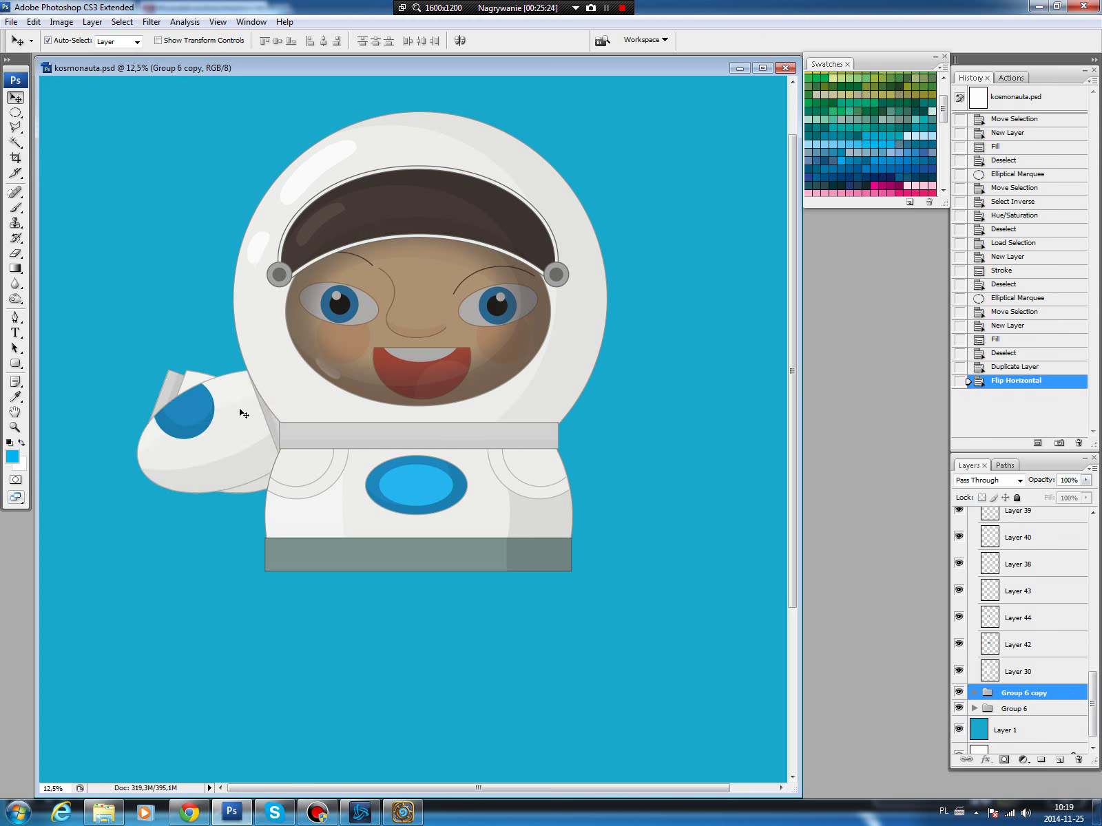
{"action": "left_click", "coordinate": [222, 406]}
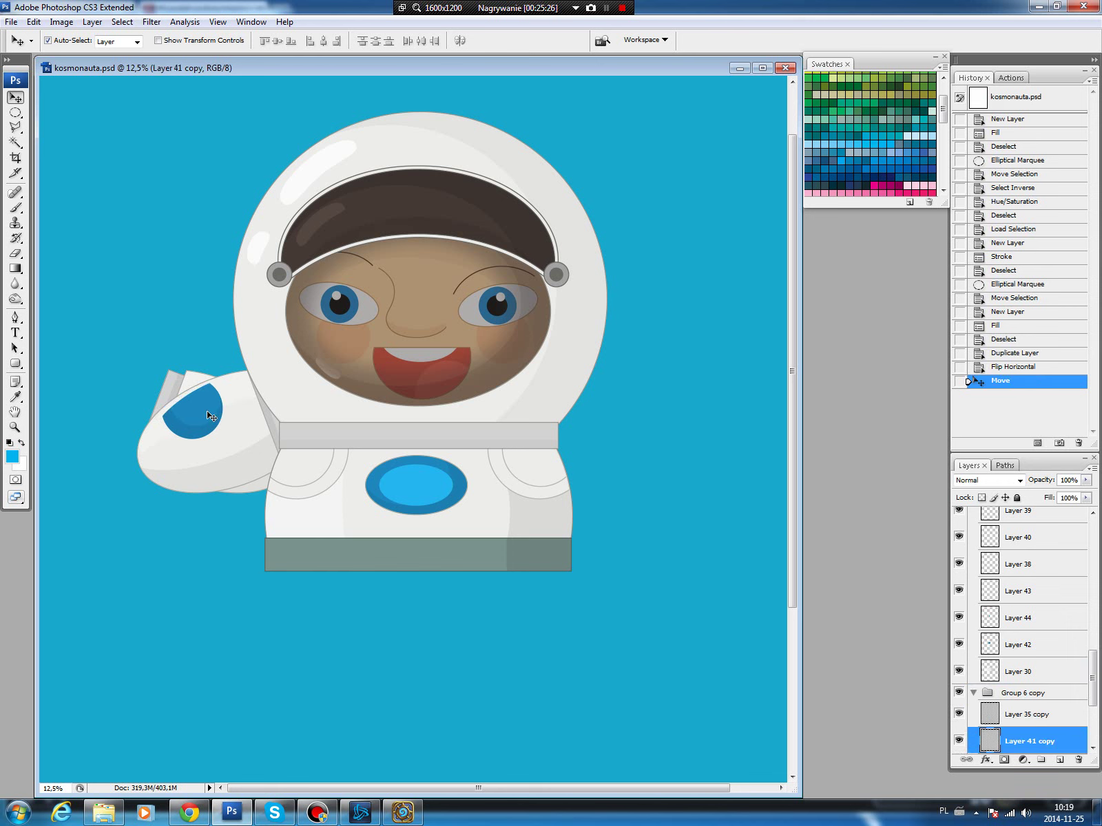
{"action": "left_click", "coordinate": [972, 693]}
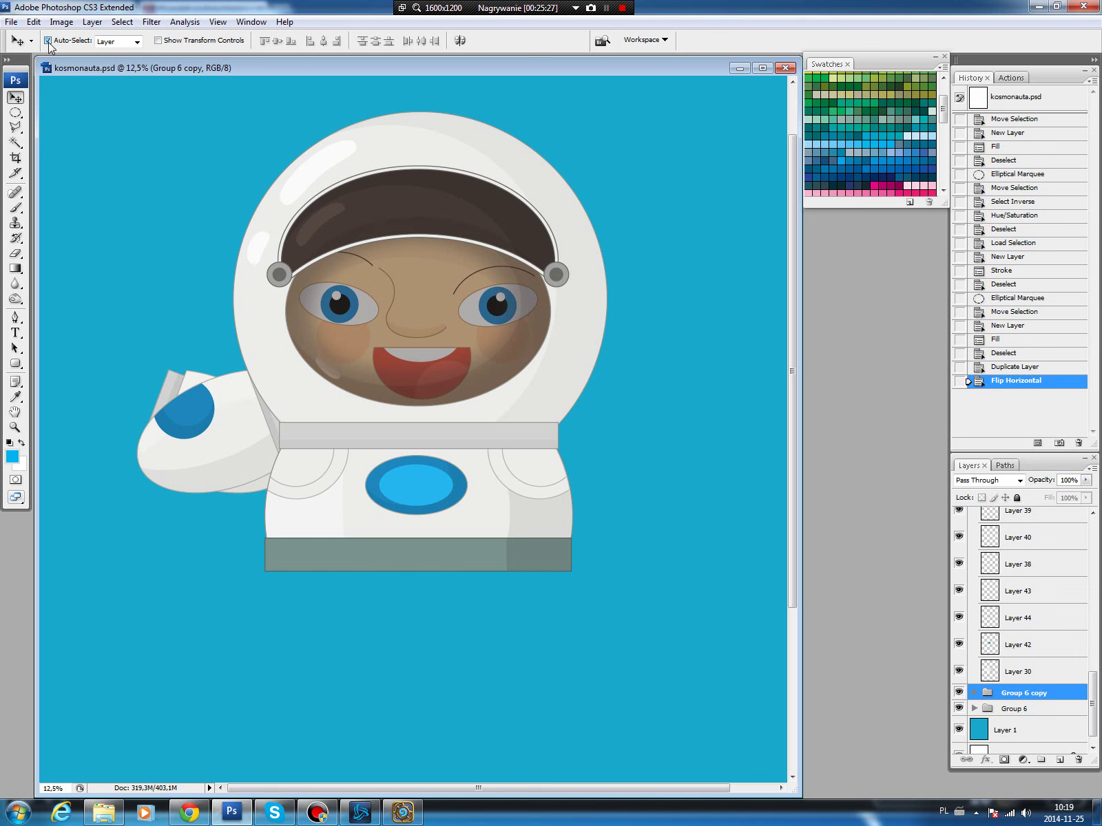
{"action": "left_click_drag", "start_coordinate": [254, 432], "coordinate": [658, 441]}
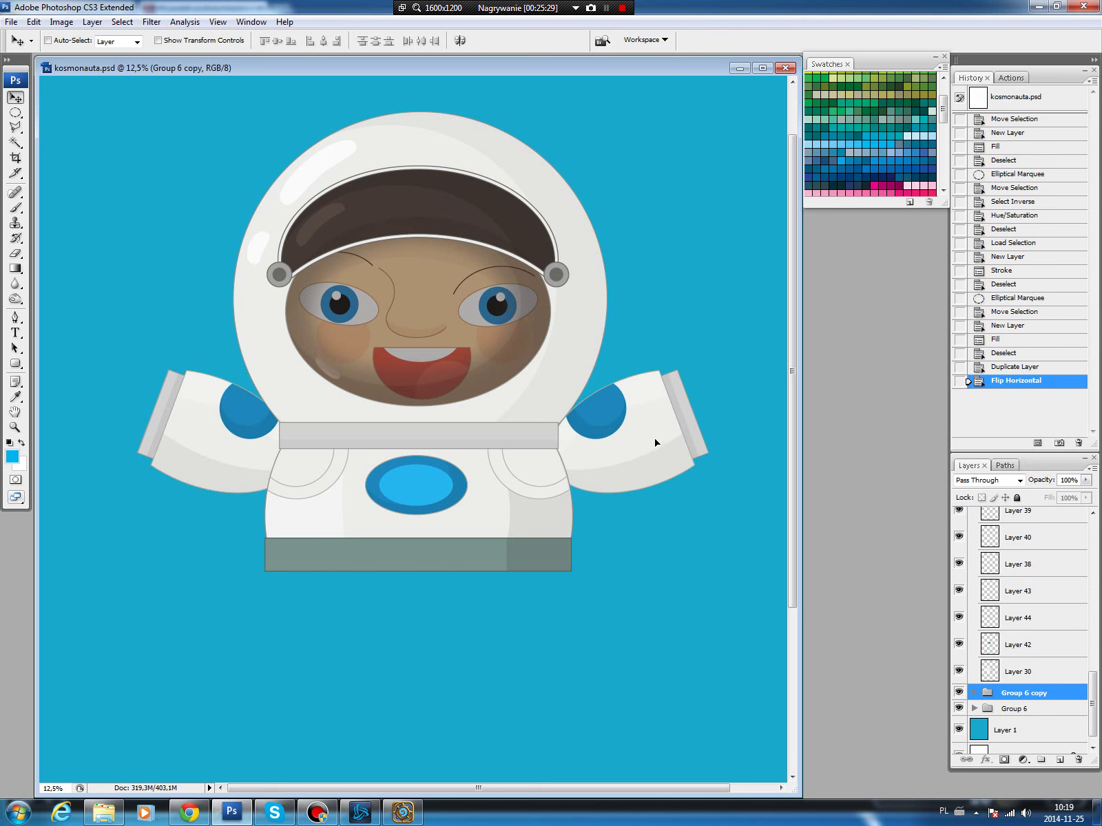
Rotate the right arm about 53.5° downward and nudge it into place.
{"action": "key", "text": "ctrl+t"}
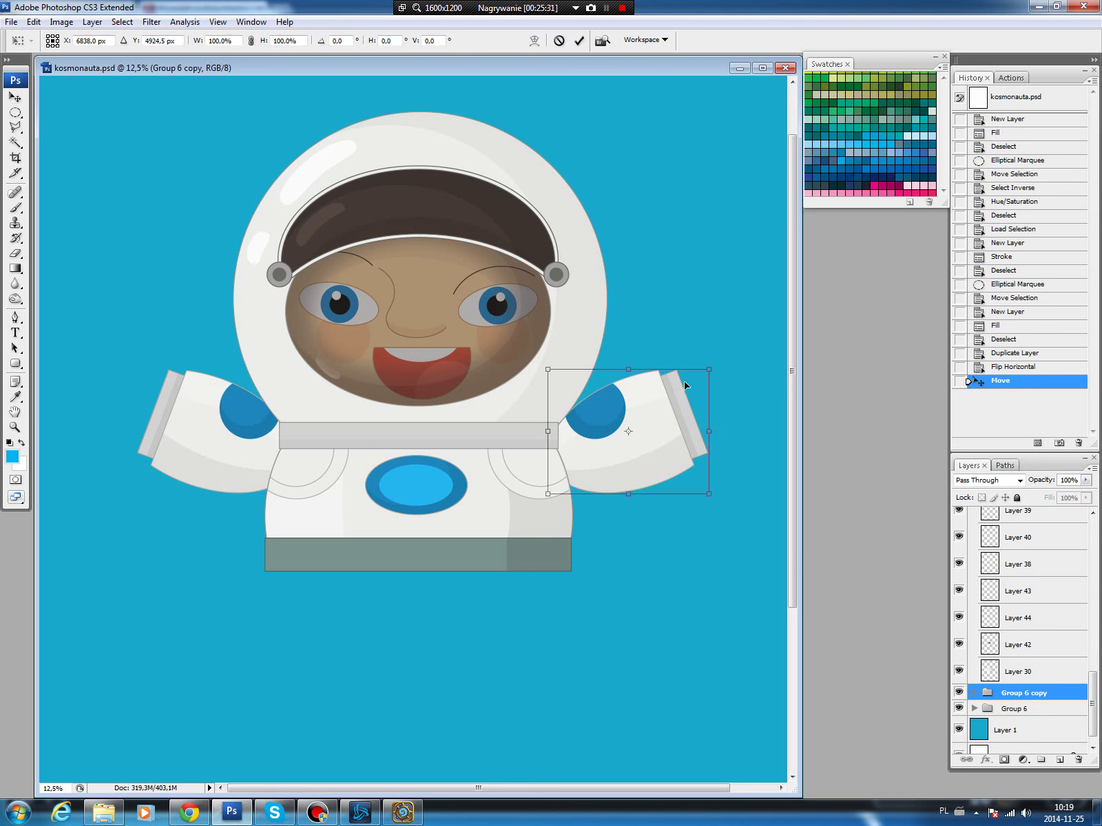
{"action": "left_click_drag", "start_coordinate": [674, 325], "coordinate": [638, 497]}
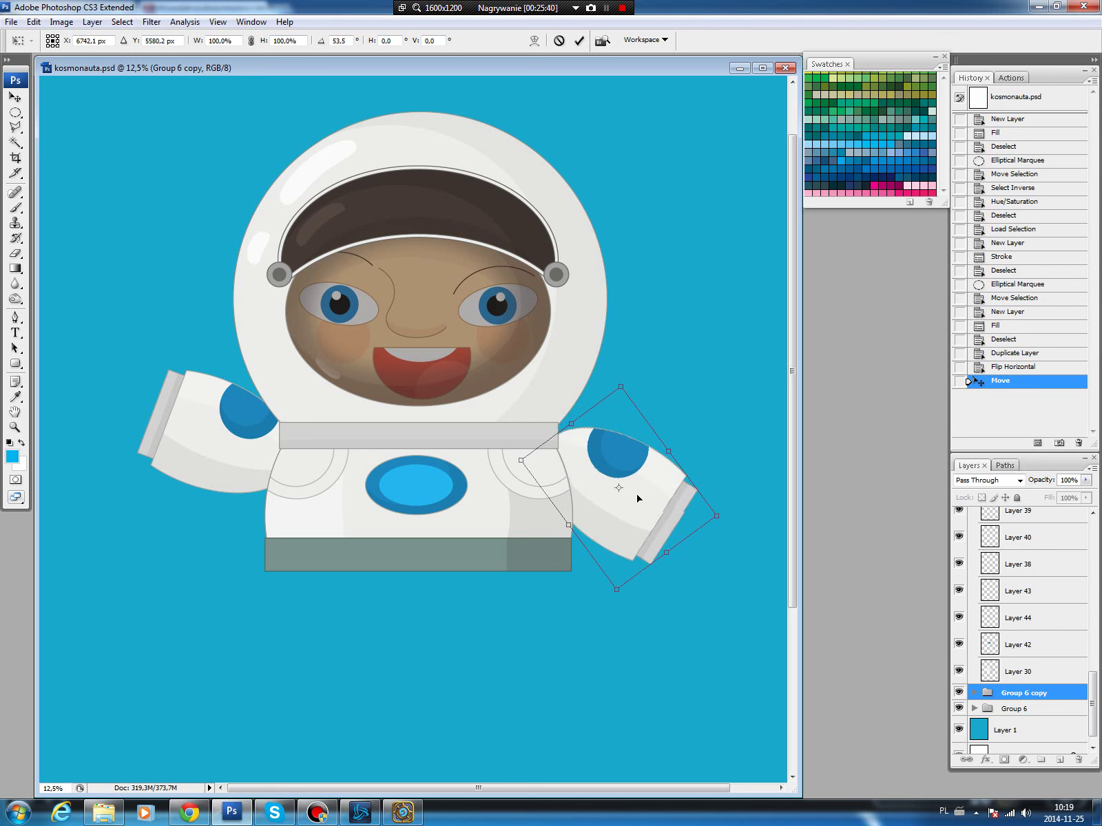
{"action": "double_click", "coordinate": [622, 470]}
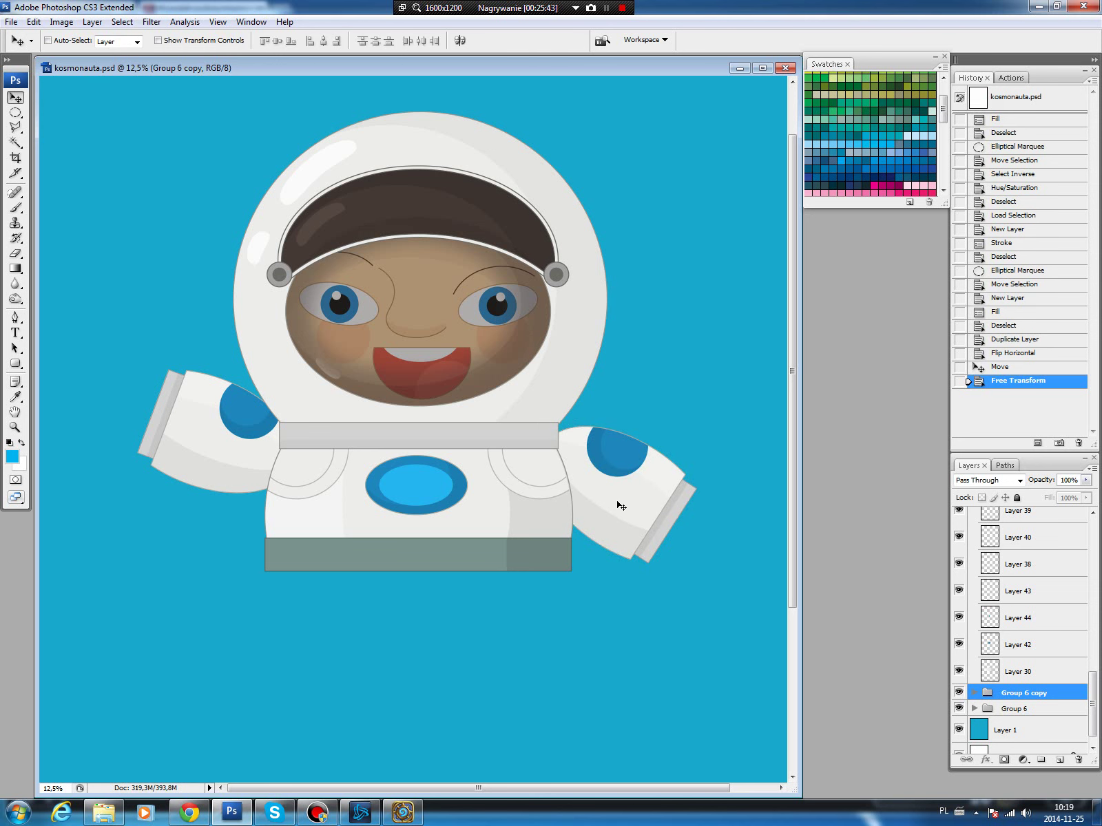
{"action": "key", "text": "ctrl+t"}
{"action": "key", "text": "Left"}
{"action": "key", "text": "Left"}
{"action": "key", "text": "Left"}
{"action": "key", "text": "Up"}
{"action": "key", "text": "Up"}
{"action": "key", "text": "Up"}
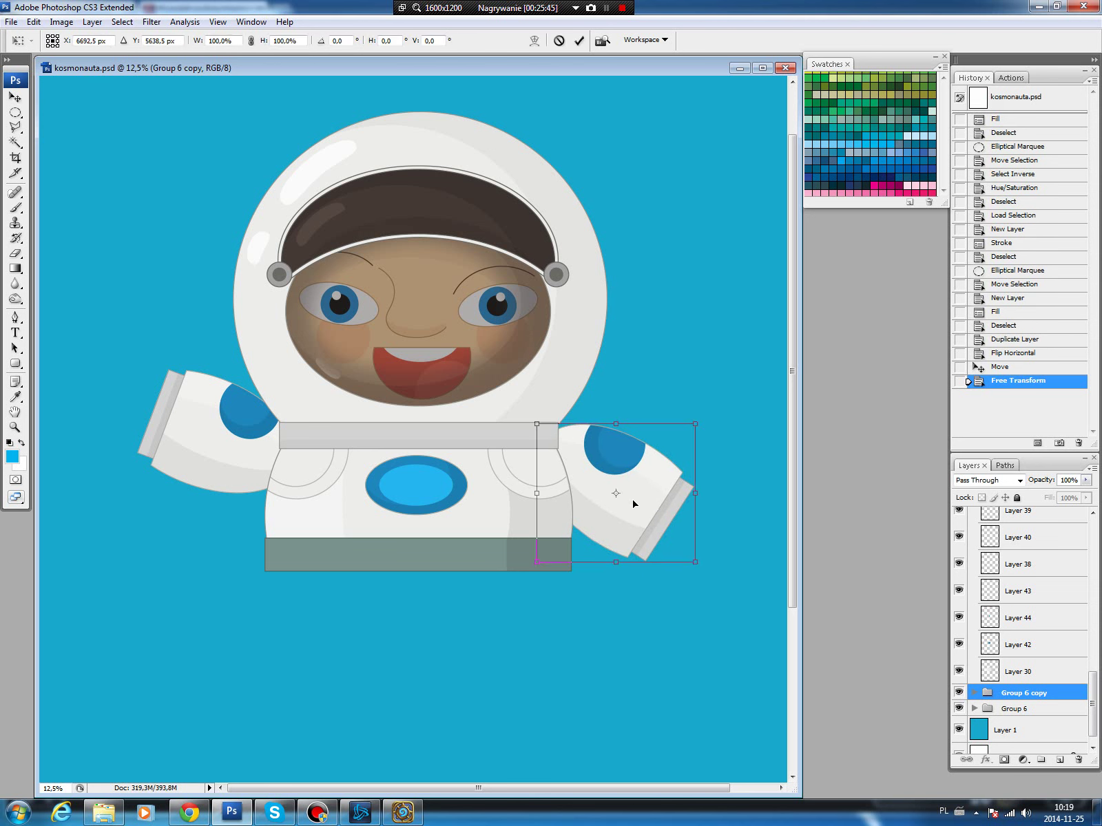
{"action": "key", "text": "Down"}
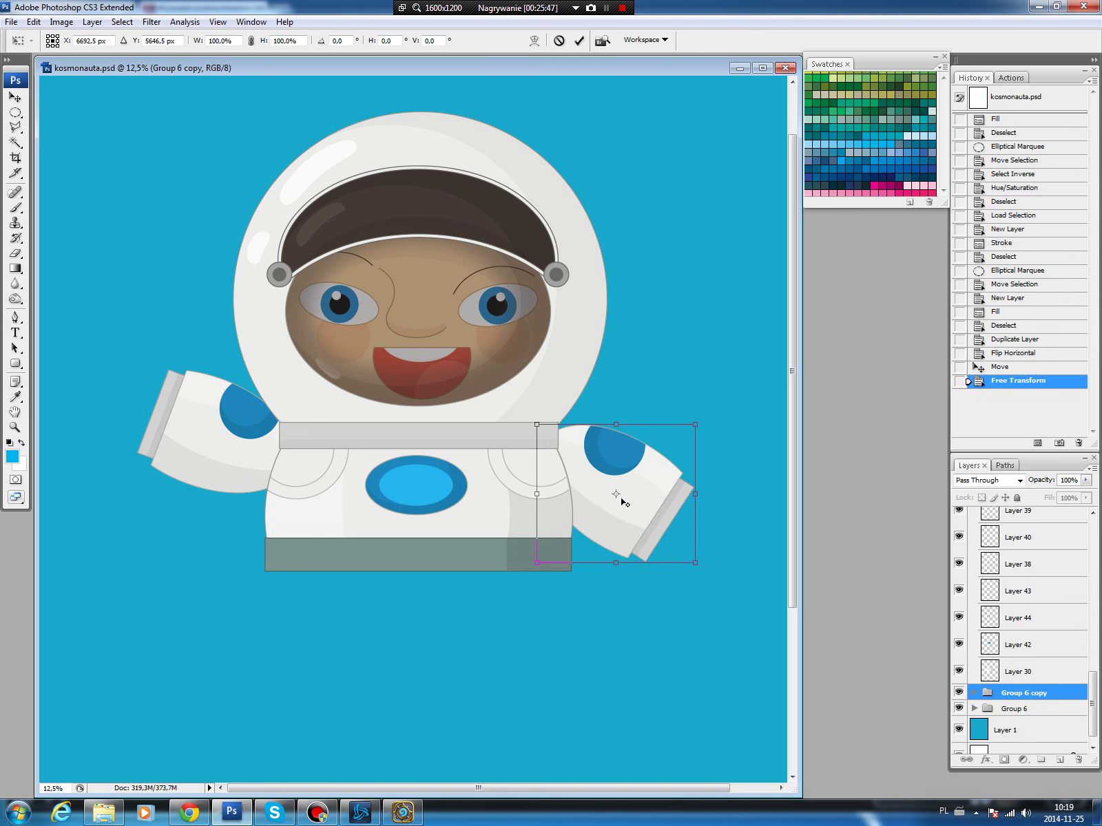
{"action": "key", "text": "Return"}
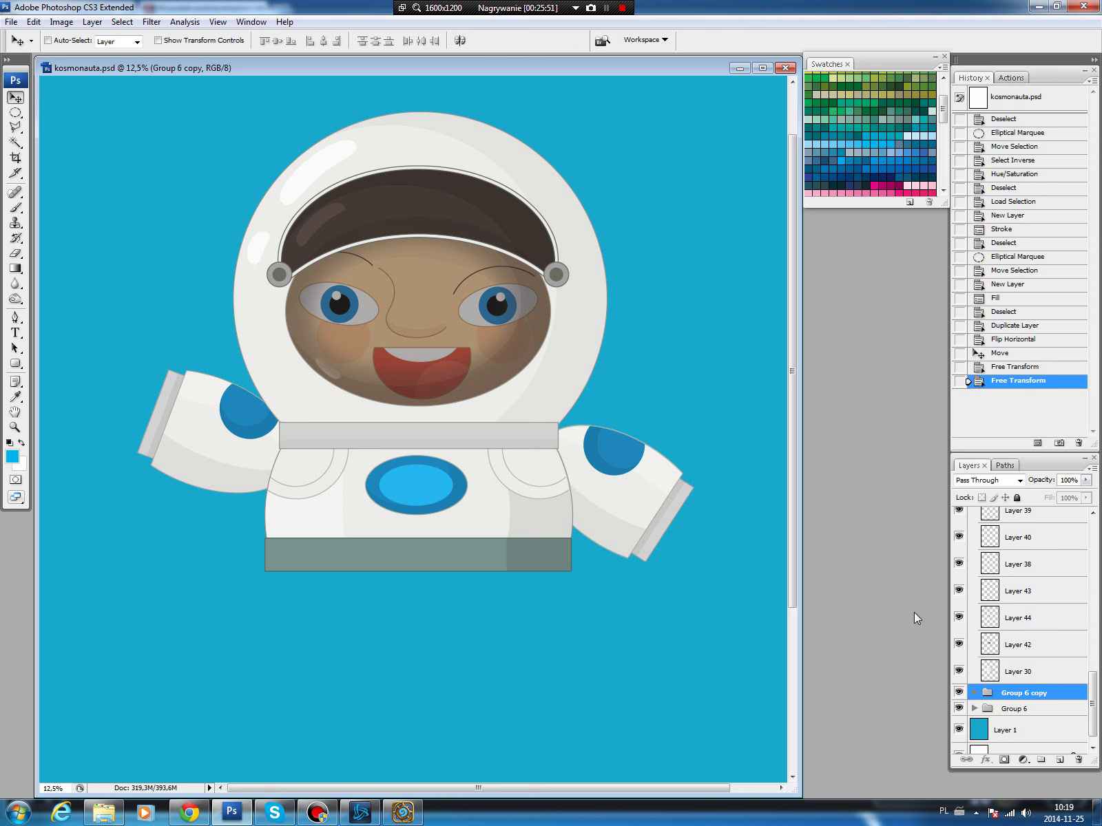
Fill a rounded-rectangle boot shape with the collar's light grey on a new layer.
{"action": "left_click", "coordinate": [1021, 730]}
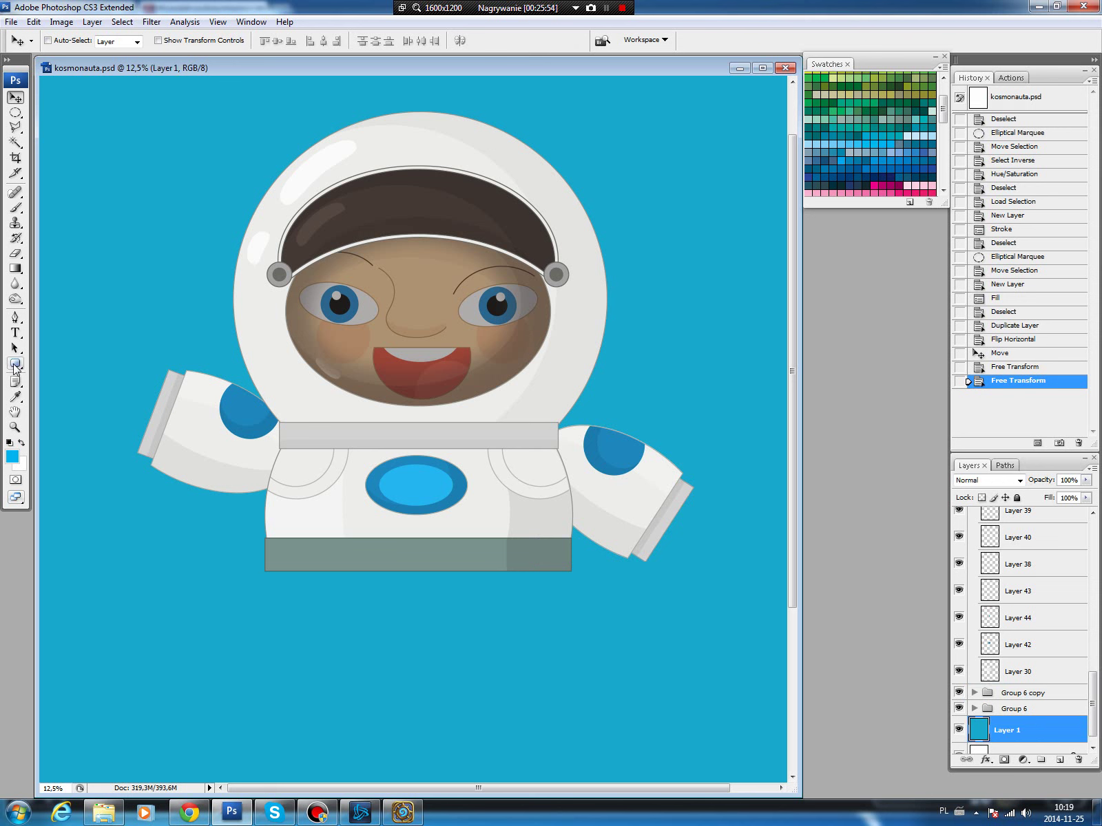
{"action": "left_click", "coordinate": [14, 366]}
{"action": "left_click_drag", "start_coordinate": [115, 532], "coordinate": [221, 610]}
{"action": "left_click", "coordinate": [1003, 465]}
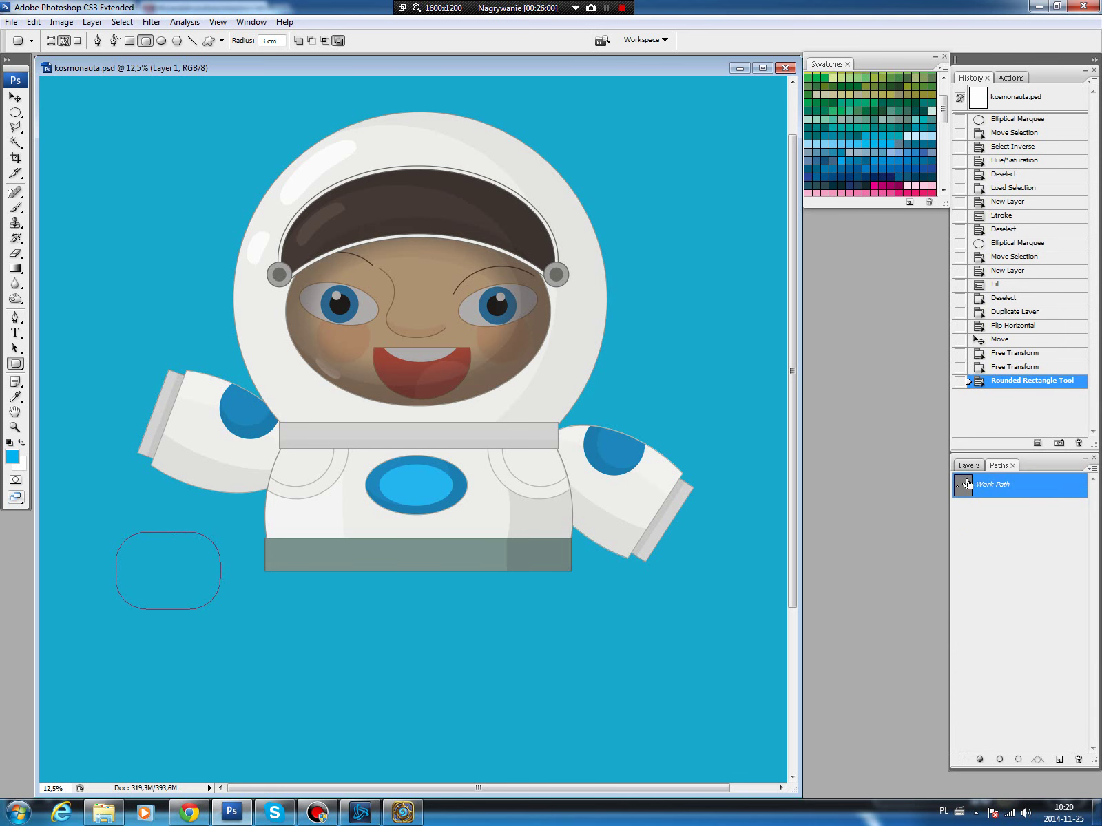
{"action": "left_click", "coordinate": [978, 482], "text": "ctrl"}
{"action": "left_click", "coordinate": [968, 465]}
{"action": "left_click", "coordinate": [1062, 763]}
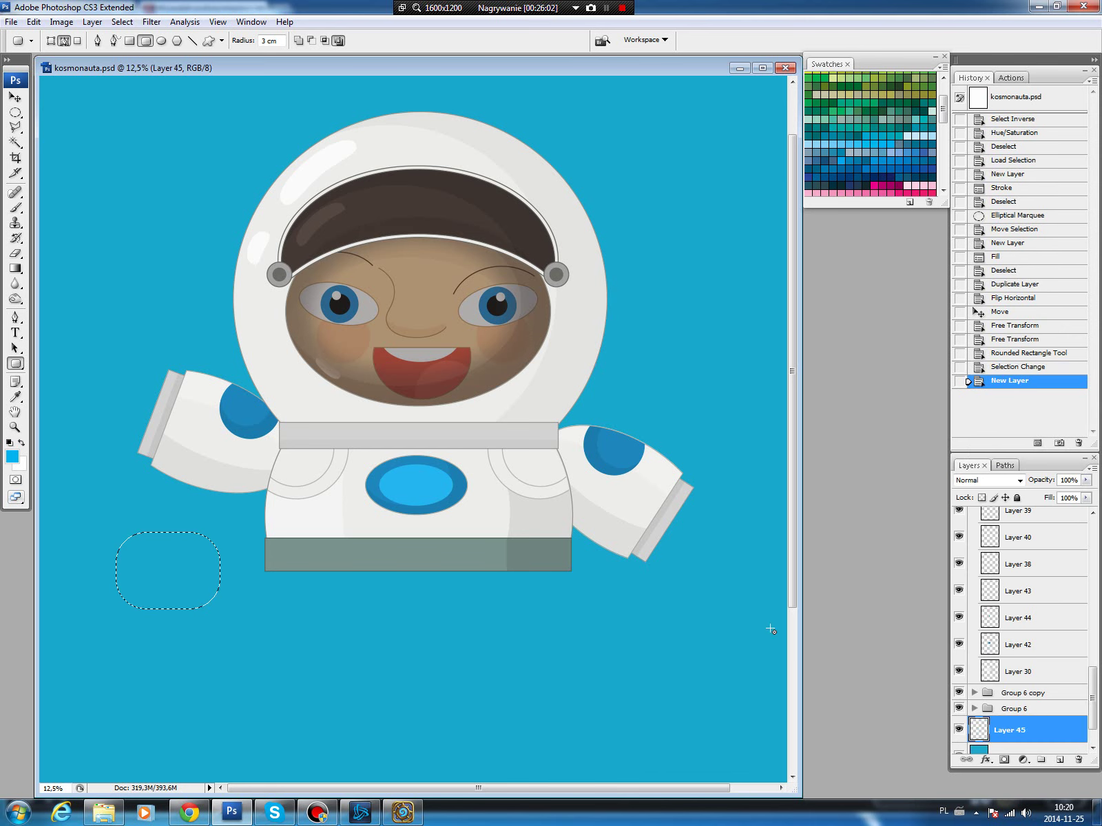
{"action": "key", "text": "b"}
{"action": "left_click", "coordinate": [299, 423], "text": "alt"}
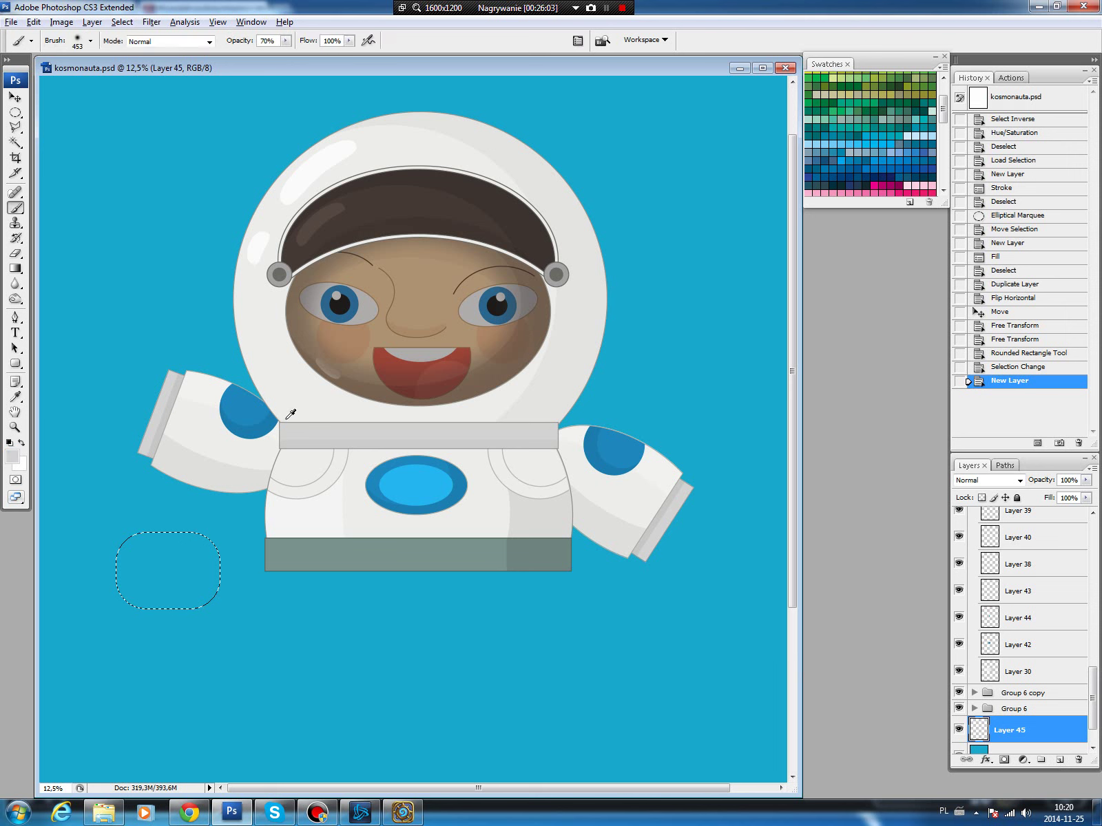
{"action": "key", "text": "alt+BackSpace"}
{"action": "key", "text": "ctrl+d"}
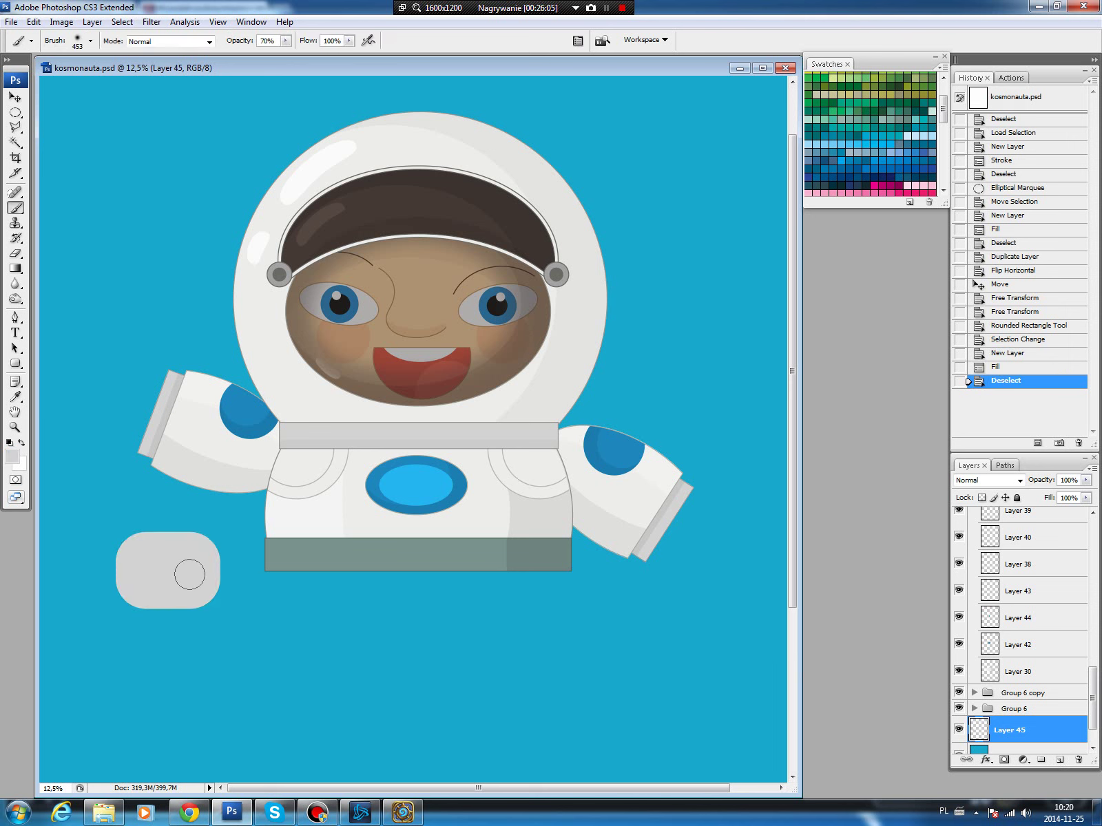
Brighten the boot's upper-left area with Hue/Saturation lightness +21.
{"action": "key", "text": "m"}
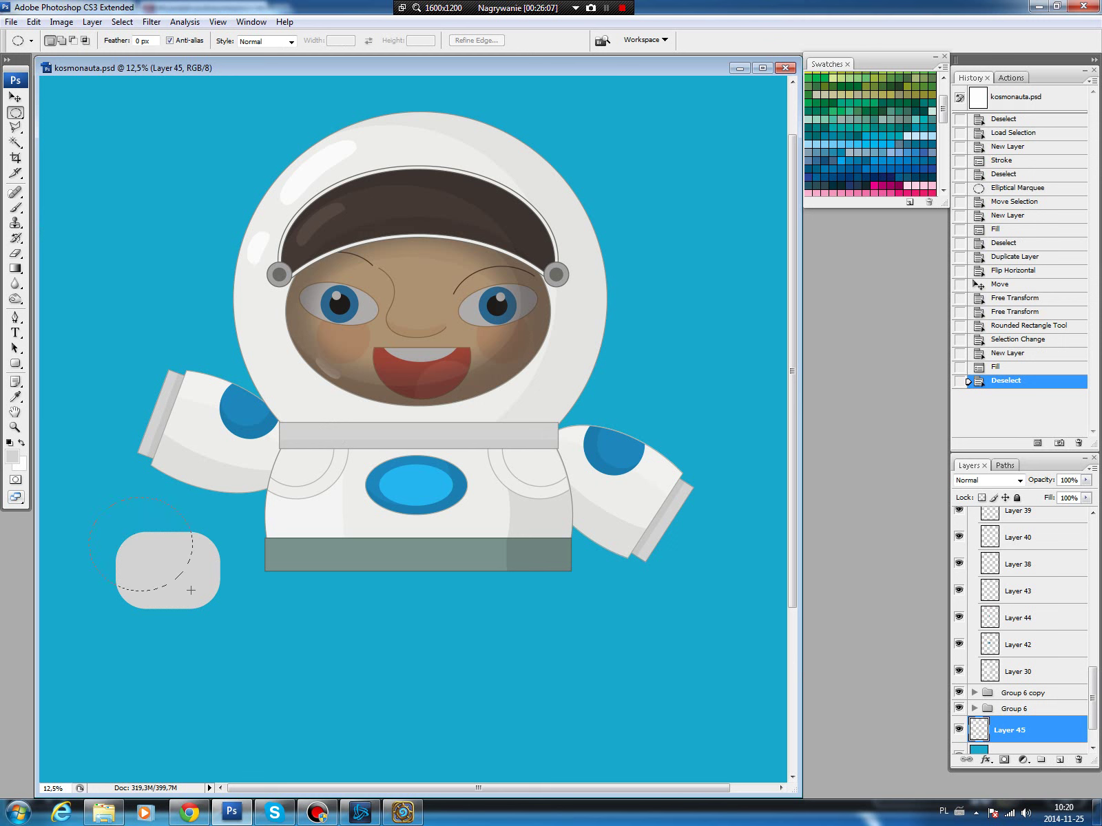
{"action": "left_click_drag", "start_coordinate": [192, 595], "coordinate": [192, 595]}
{"action": "key", "text": "ctrl+u"}
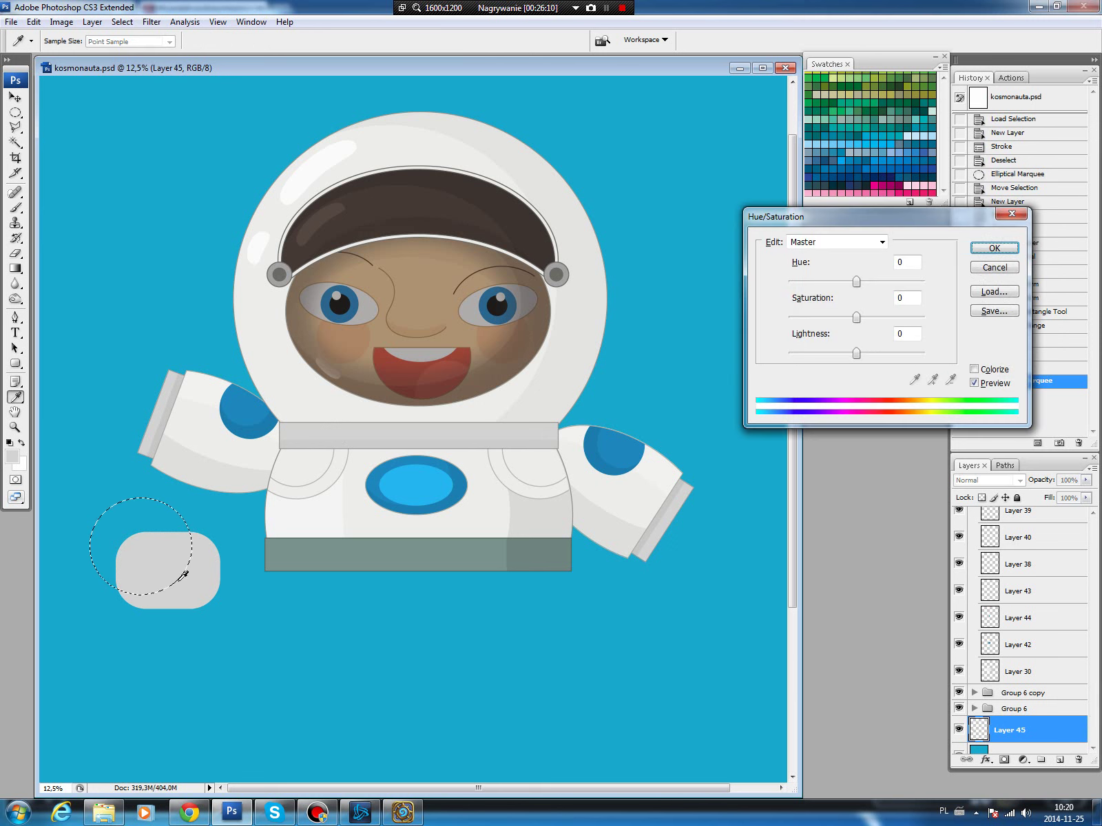
{"action": "left_click_drag", "start_coordinate": [856, 353], "coordinate": [871, 354]}
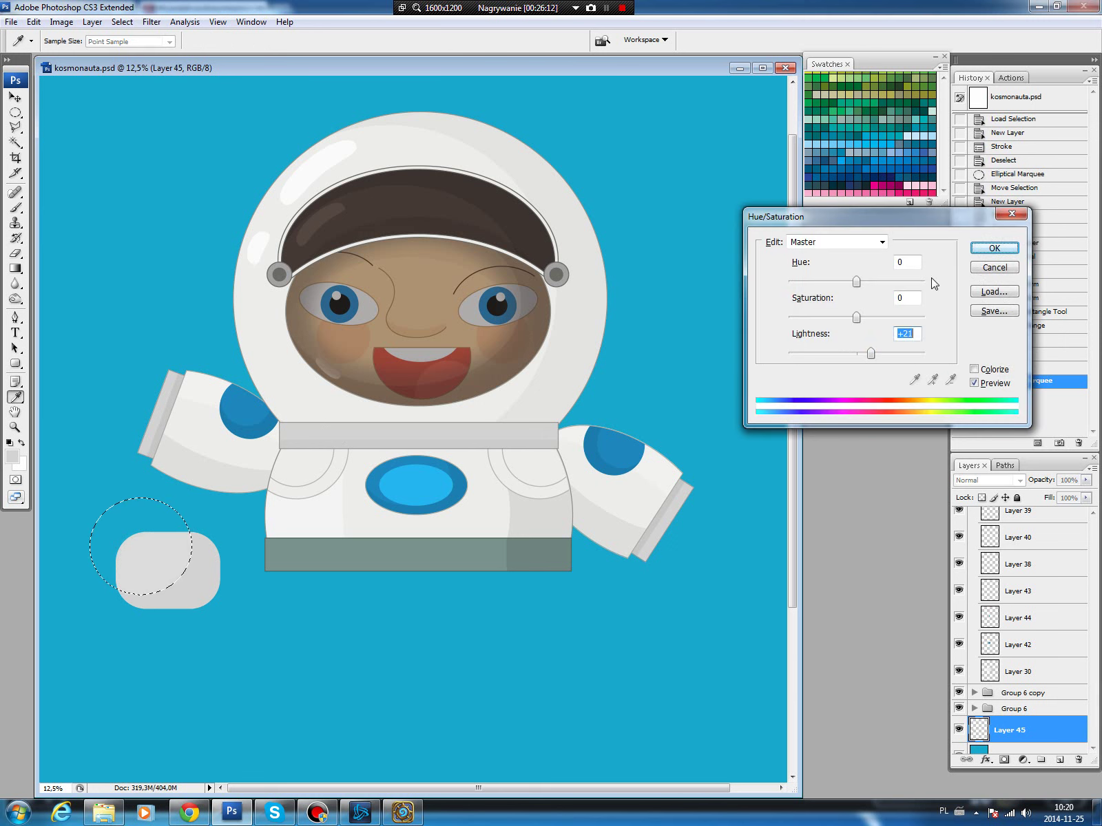
{"action": "left_click", "coordinate": [986, 248]}
{"action": "key", "text": "ctrl+d"}
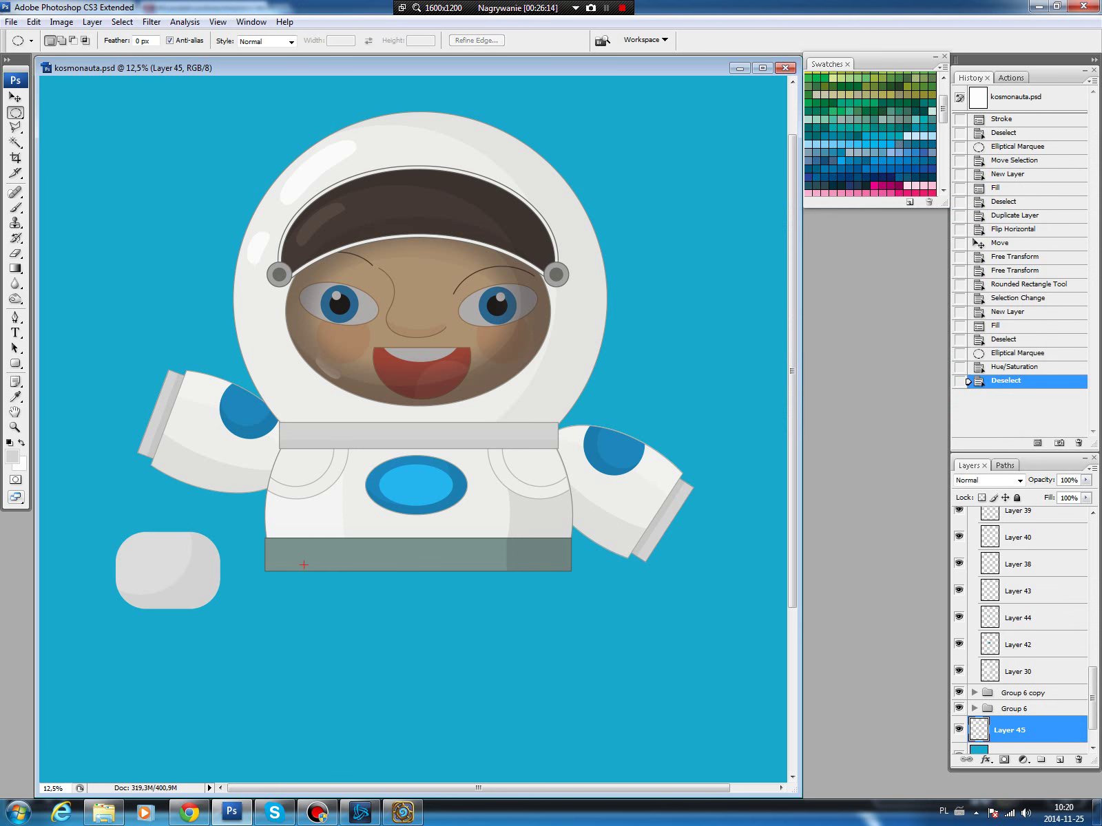
Stroke a darker grey #a6a69e outline around the glove shape on new Layer 46.
{"action": "key", "text": "b"}
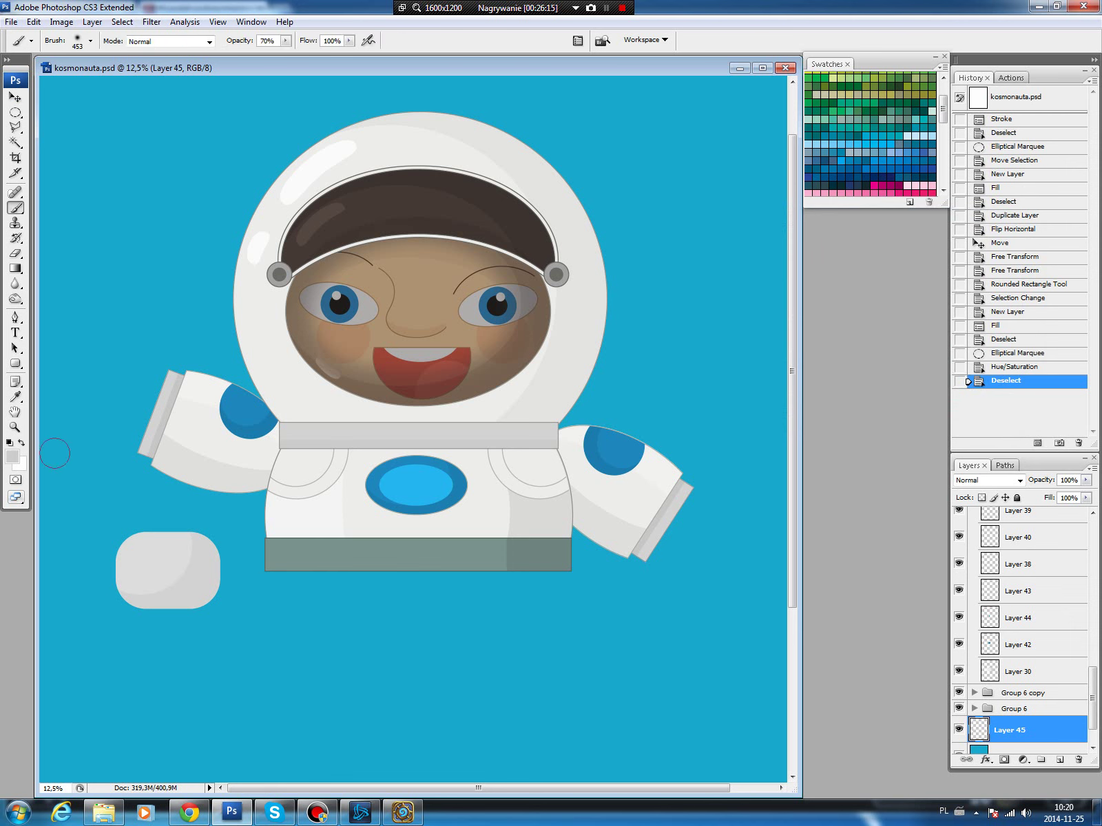
{"action": "left_click", "coordinate": [12, 458]}
{"action": "left_click_drag", "start_coordinate": [382, 276], "coordinate": [381, 281]}
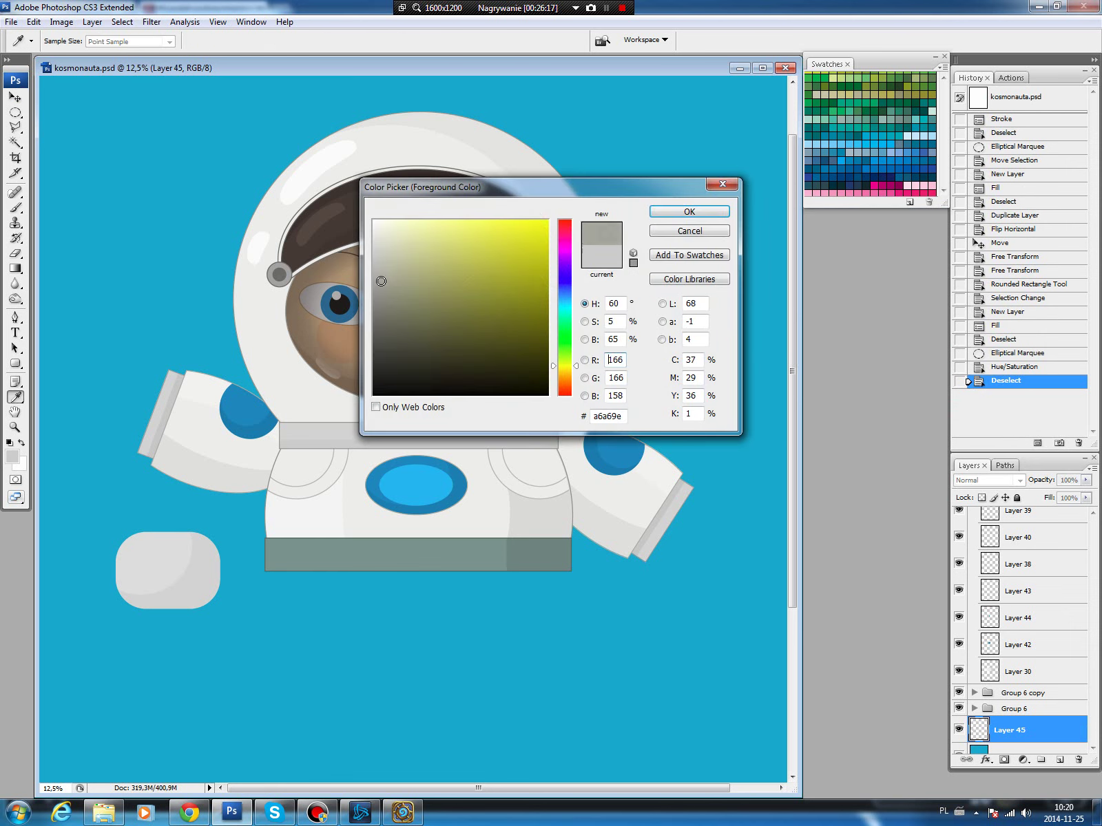
{"action": "left_click", "coordinate": [713, 213]}
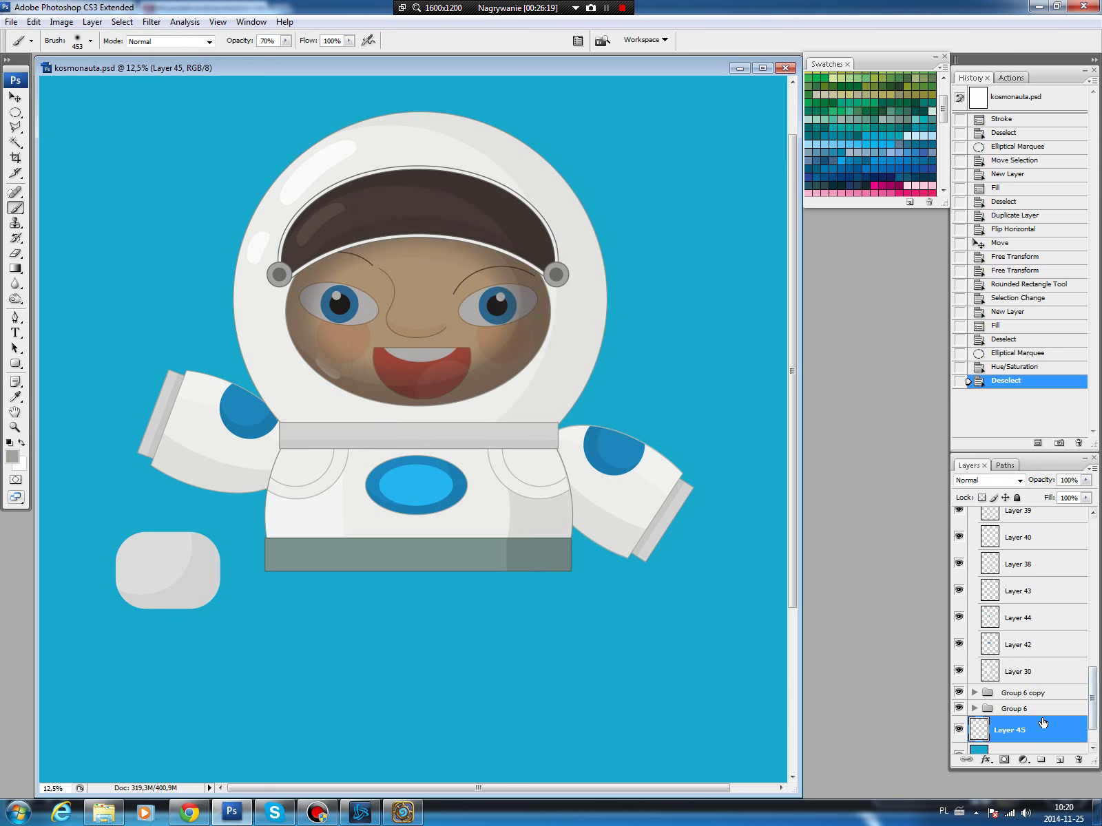
{"action": "left_click", "coordinate": [979, 728], "text": "ctrl"}
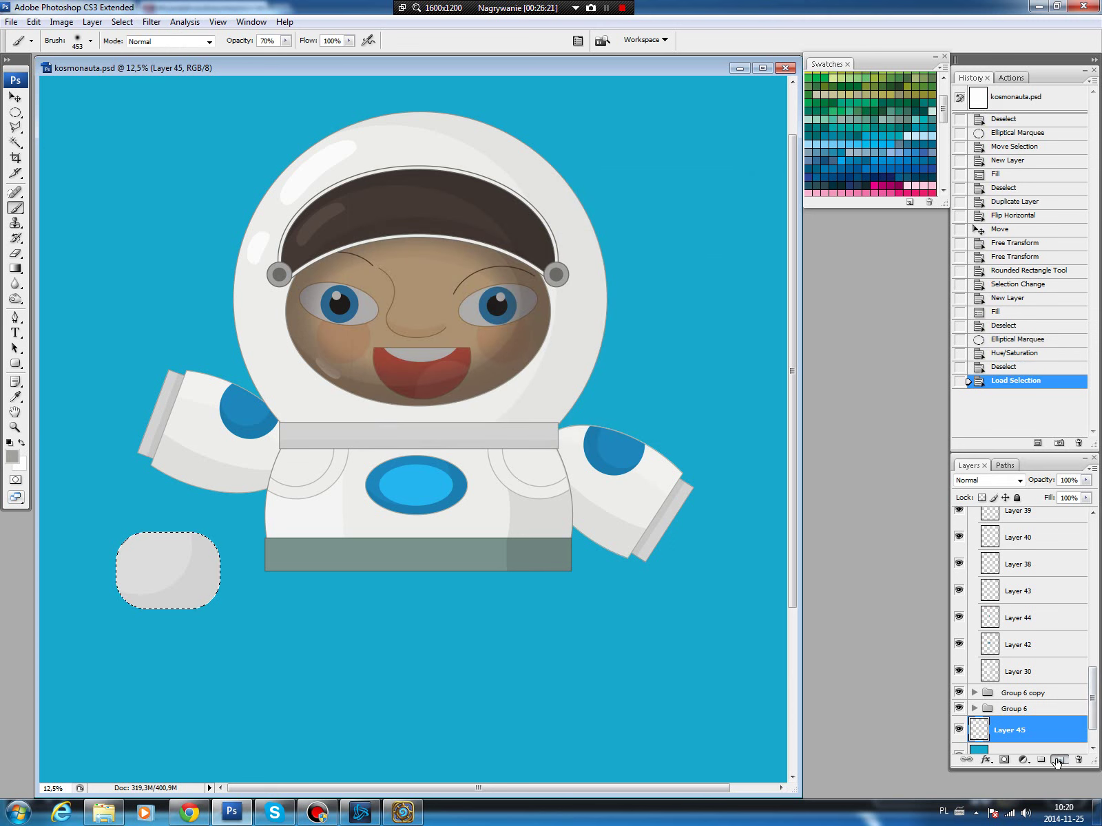
{"action": "left_click", "coordinate": [1059, 760]}
{"action": "left_click", "coordinate": [33, 22]}
{"action": "left_click", "coordinate": [43, 229]}
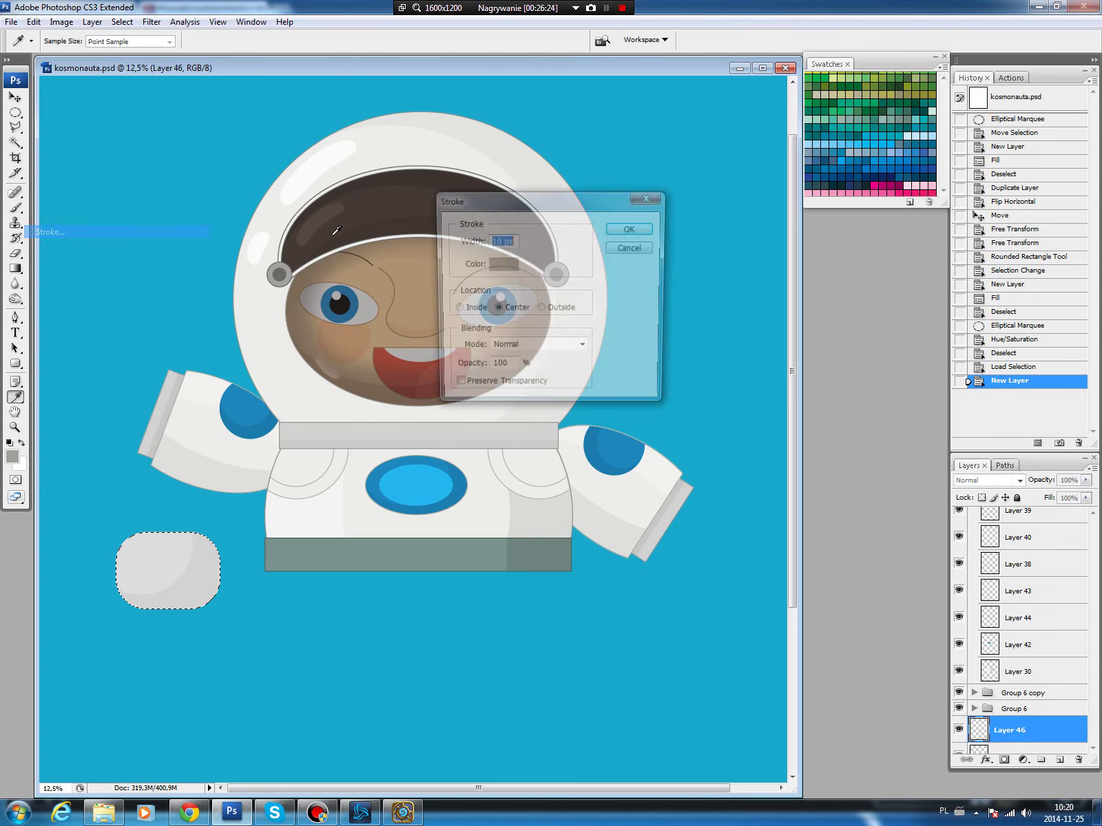
{"action": "left_click", "coordinate": [632, 228]}
{"action": "key", "text": "ctrl+d"}
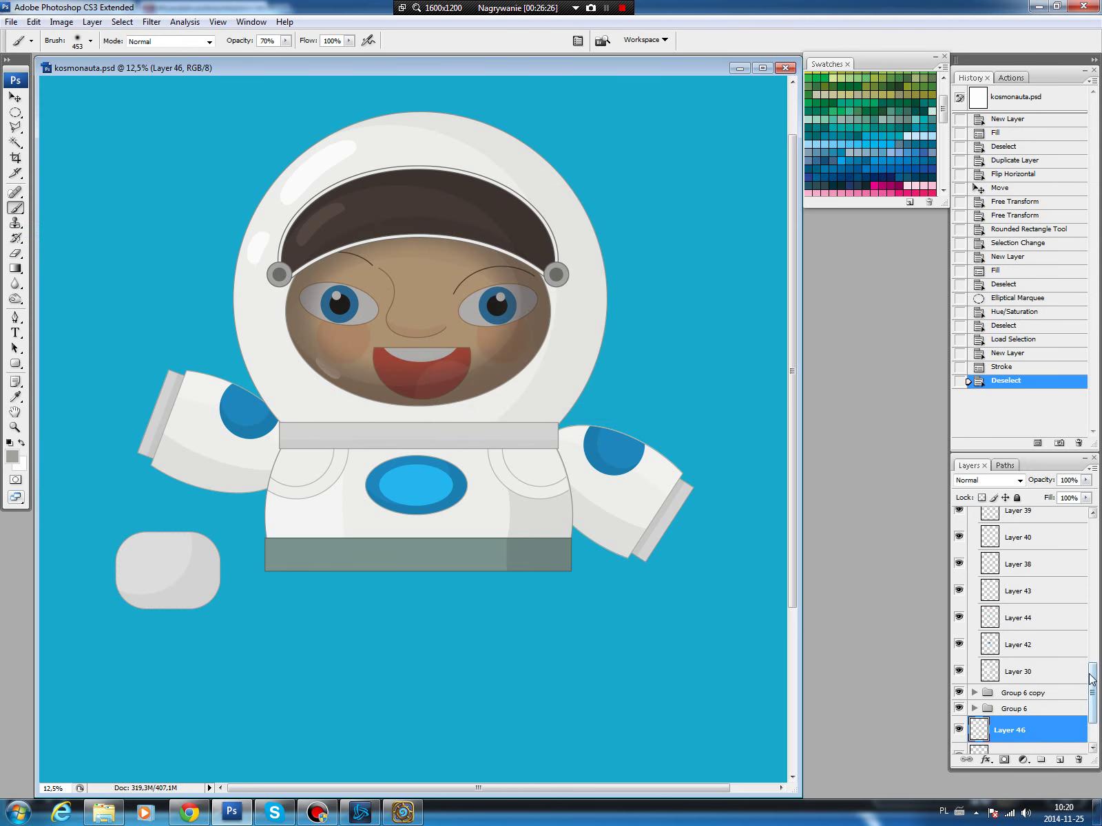
Link the glove and outline layers, then place the glove at the left arm's end, rotated about 21°.
{"action": "left_click_drag", "start_coordinate": [1023, 745], "coordinate": [991, 756]}
{"action": "left_click", "coordinate": [967, 761]}
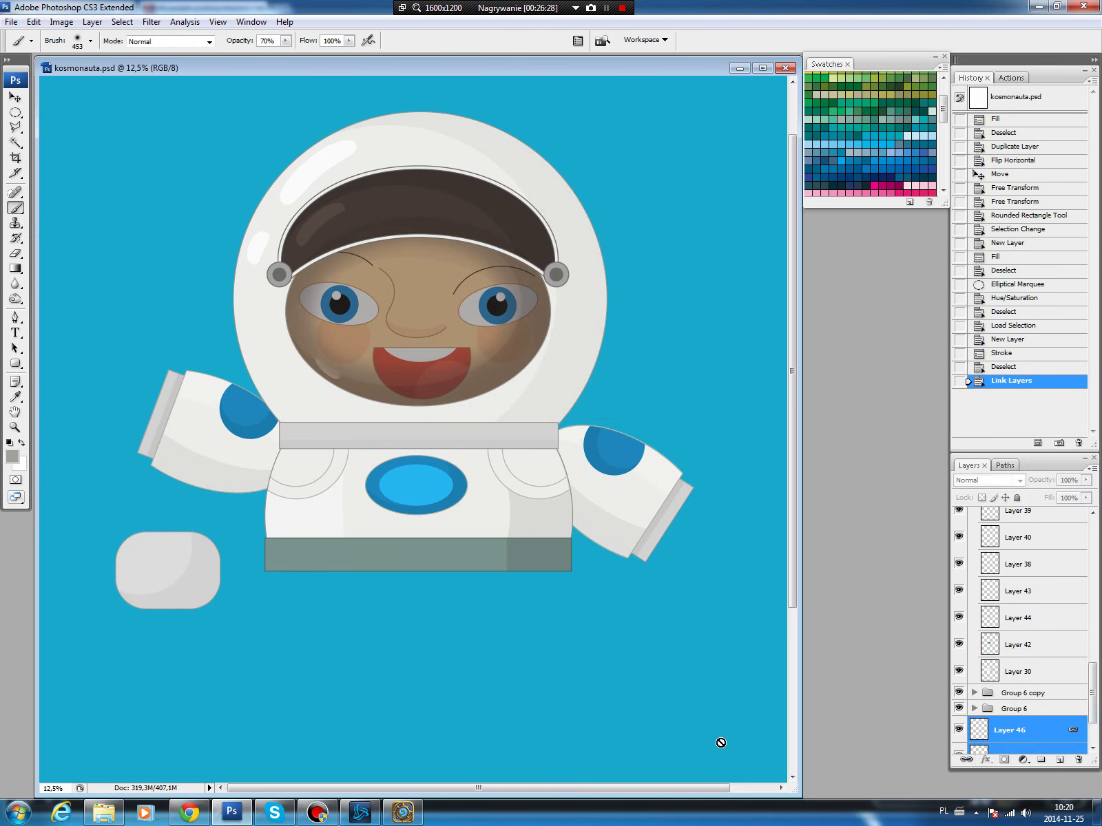
{"action": "key", "text": "v"}
{"action": "left_click_drag", "start_coordinate": [157, 600], "coordinate": [133, 426]}
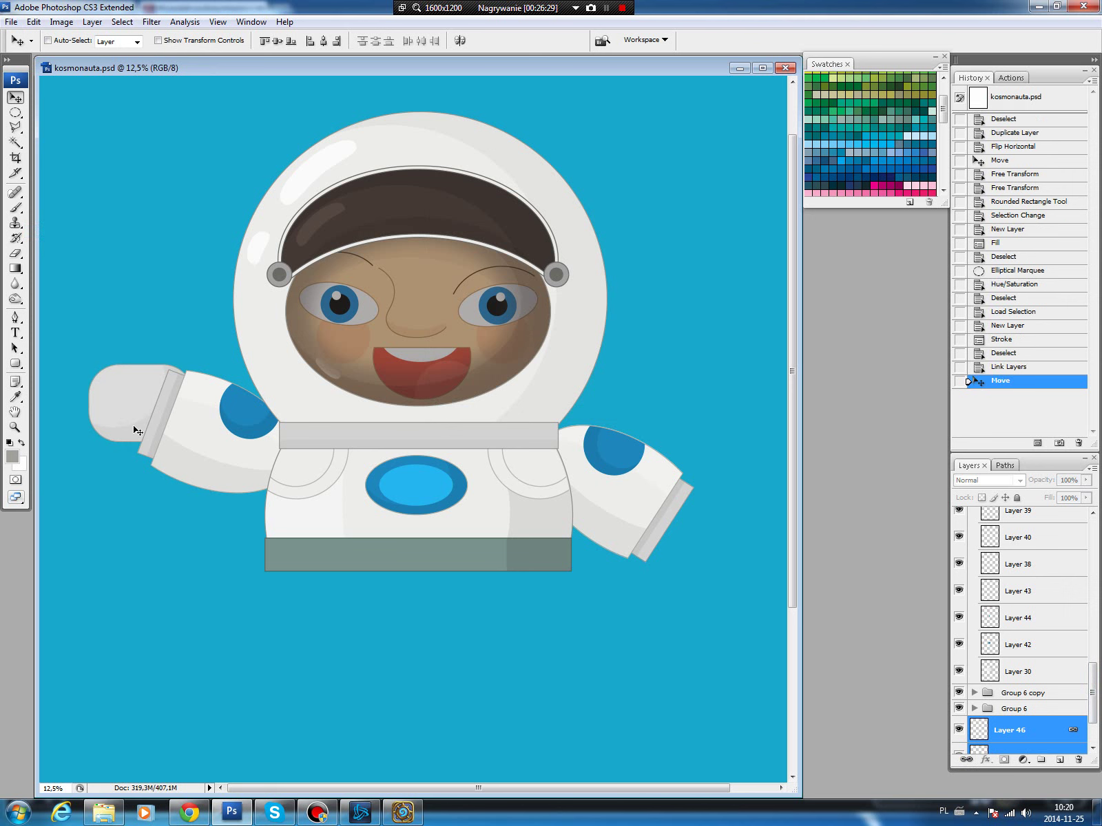
{"action": "key", "text": "ctrl+t"}
{"action": "left_click_drag", "start_coordinate": [246, 266], "coordinate": [265, 333]}
{"action": "left_click_drag", "start_coordinate": [154, 406], "coordinate": [171, 413]}
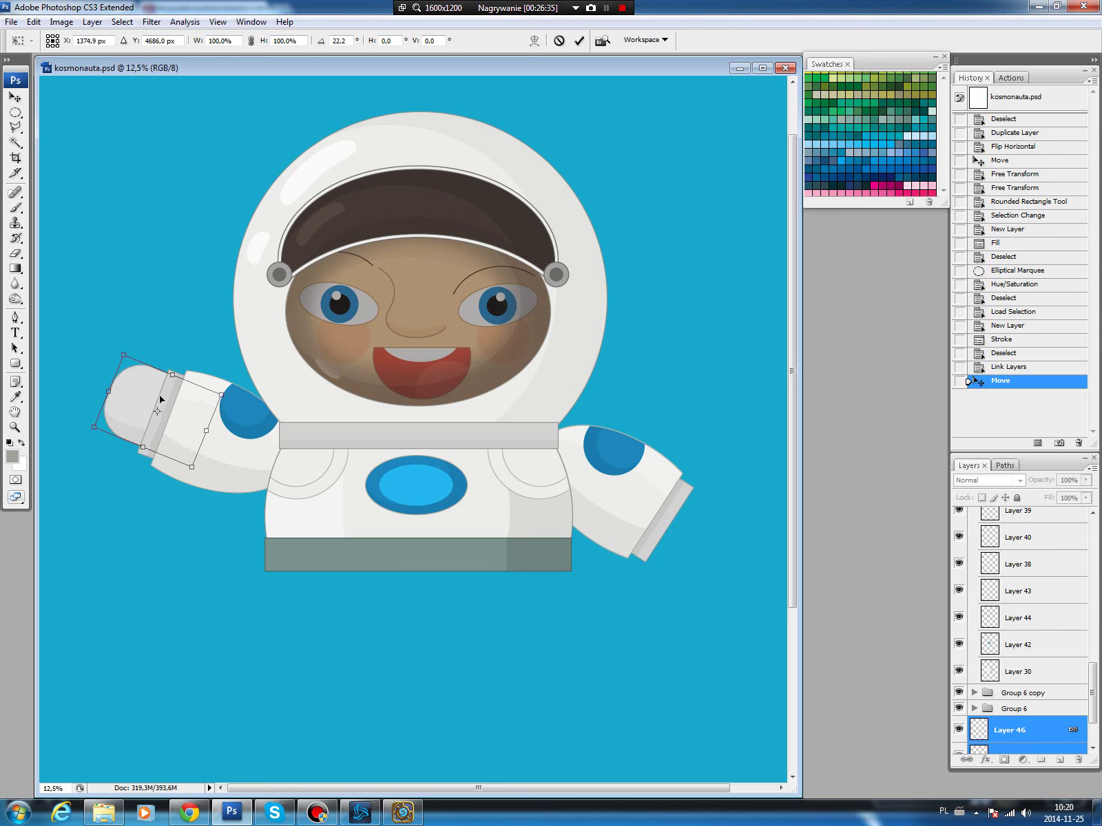
{"action": "key", "text": "Return"}
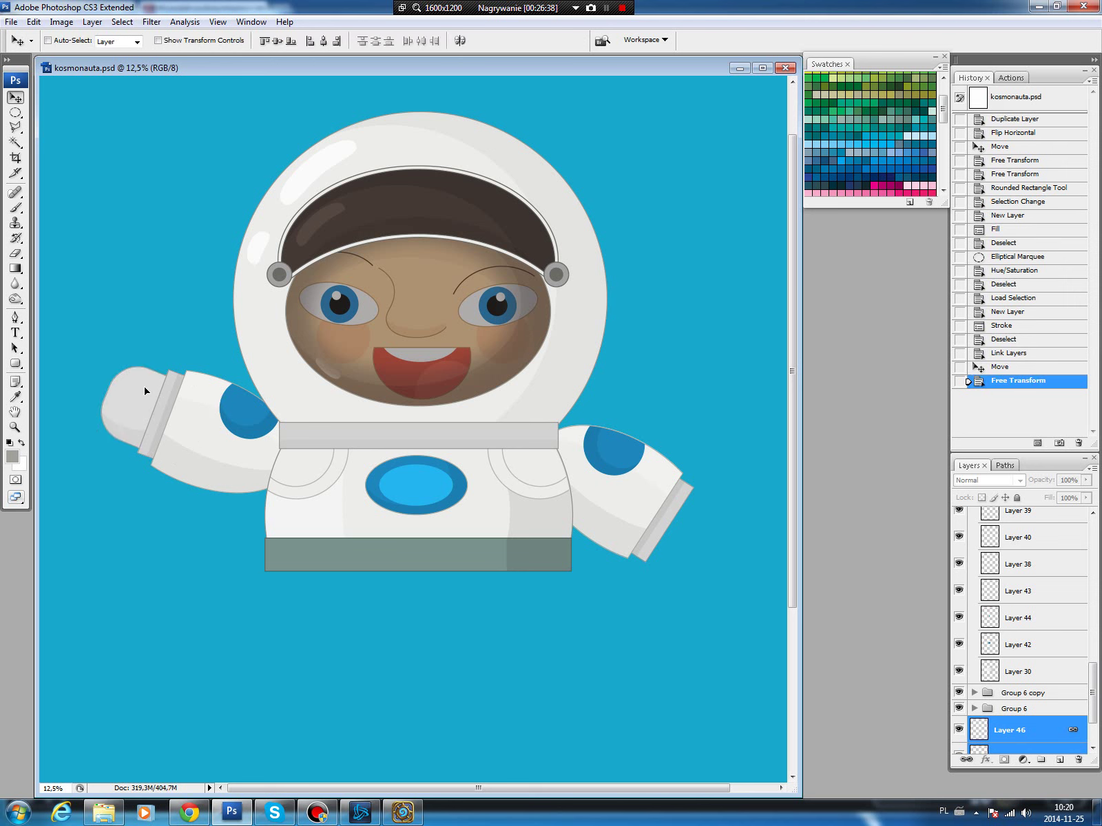
Raise the glove fill's lightness, then group both glove layers into Group 7.
{"action": "left_click", "coordinate": [1057, 750]}
{"action": "key", "text": "ctrl+u"}
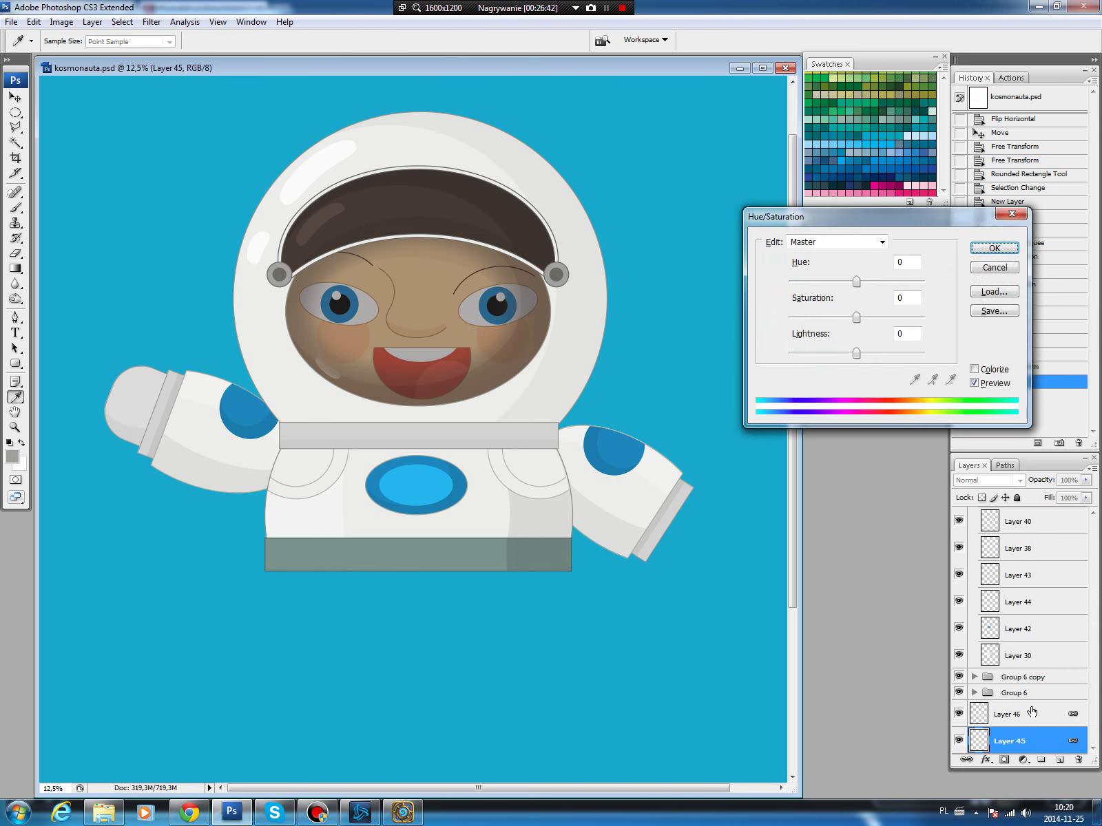
{"action": "left_click_drag", "start_coordinate": [863, 355], "coordinate": [892, 353]}
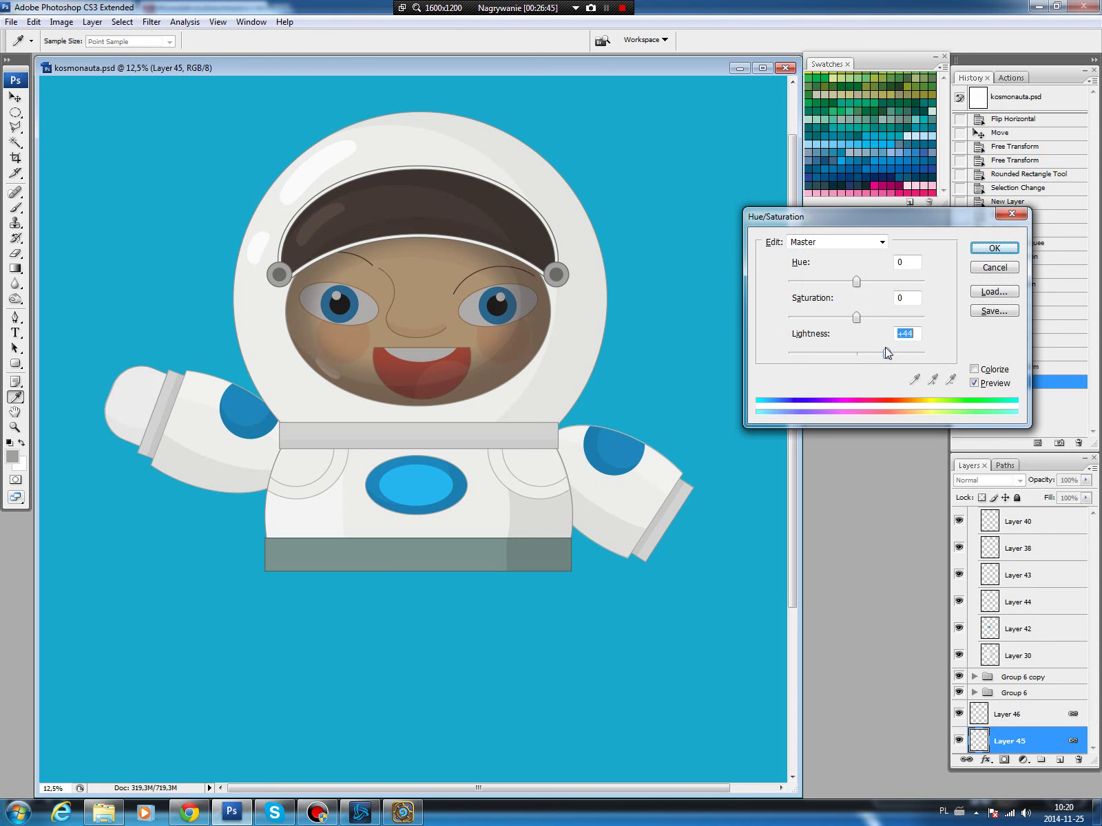
{"action": "left_click", "coordinate": [994, 248]}
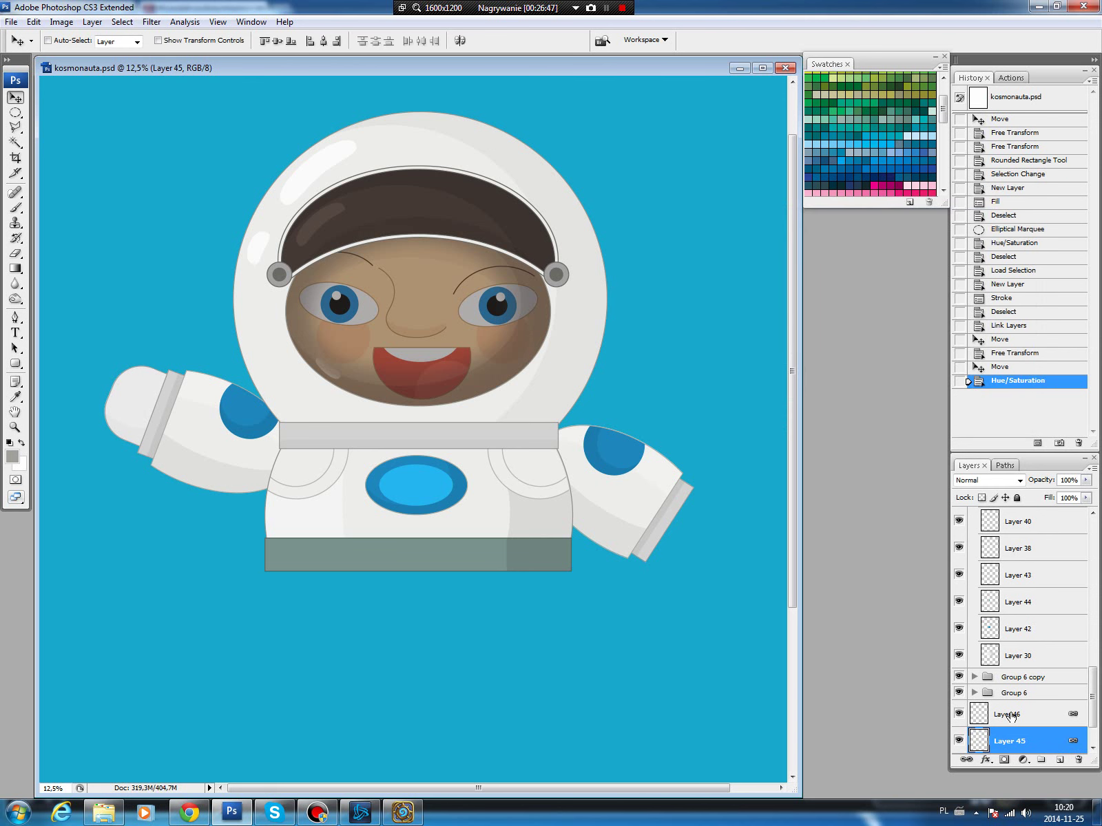
{"action": "left_click", "coordinate": [1010, 717], "text": "shift"}
{"action": "left_click_drag", "start_coordinate": [1032, 725], "coordinate": [1039, 760]}
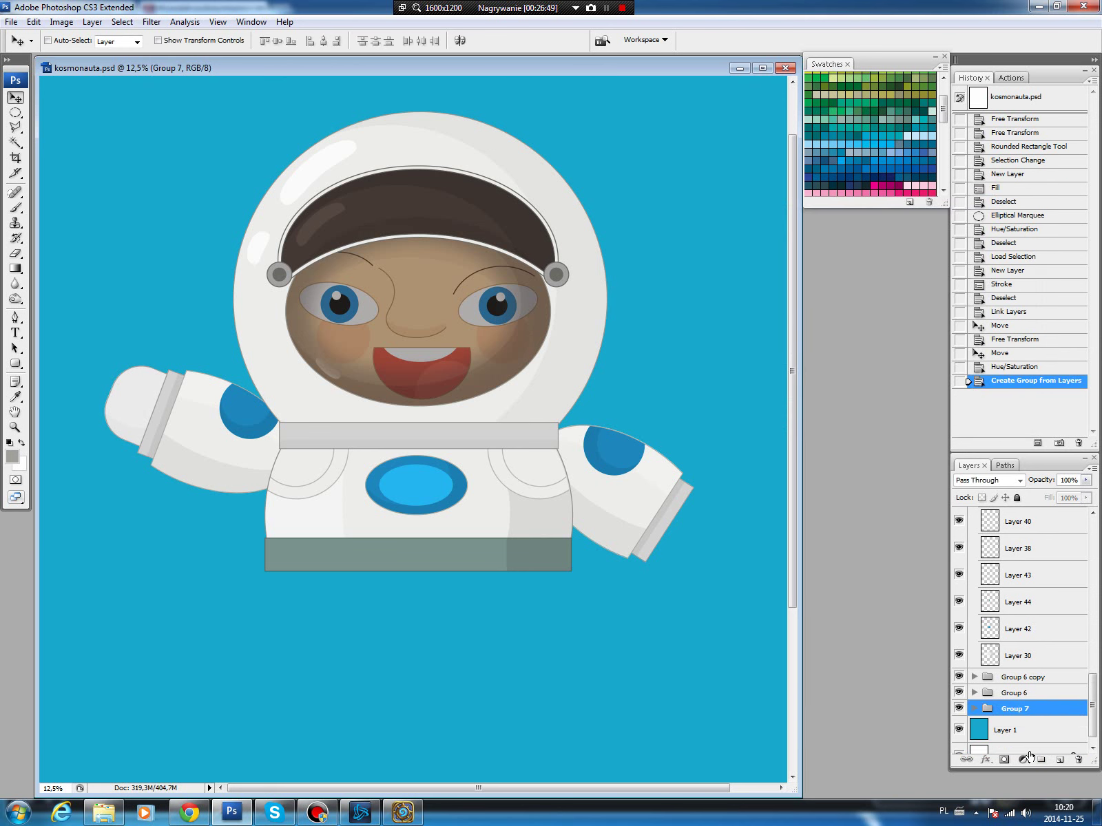
Duplicate Group 7, flip it horizontally, and place it on the right arm's end, rotated about 54°.
{"action": "left_click_drag", "start_coordinate": [1038, 710], "coordinate": [1059, 760]}
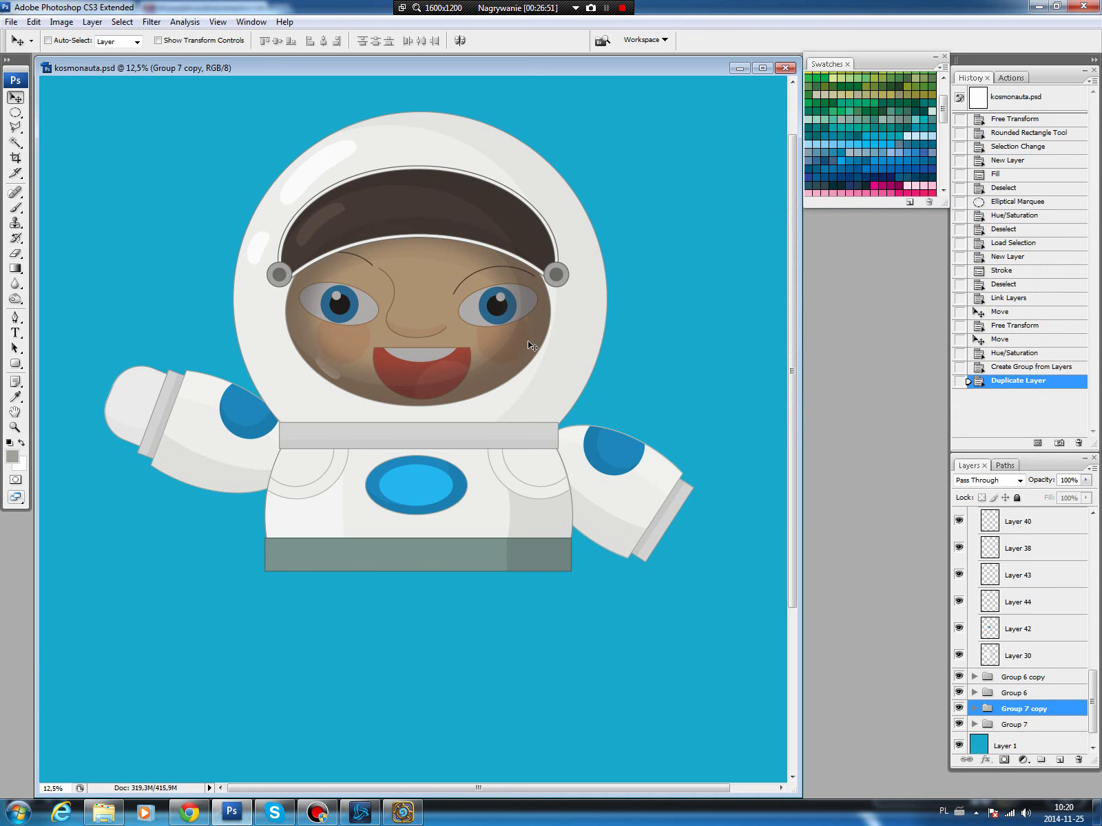
{"action": "left_click", "coordinate": [34, 21]}
{"action": "mouse_move", "coordinate": [54, 264]}
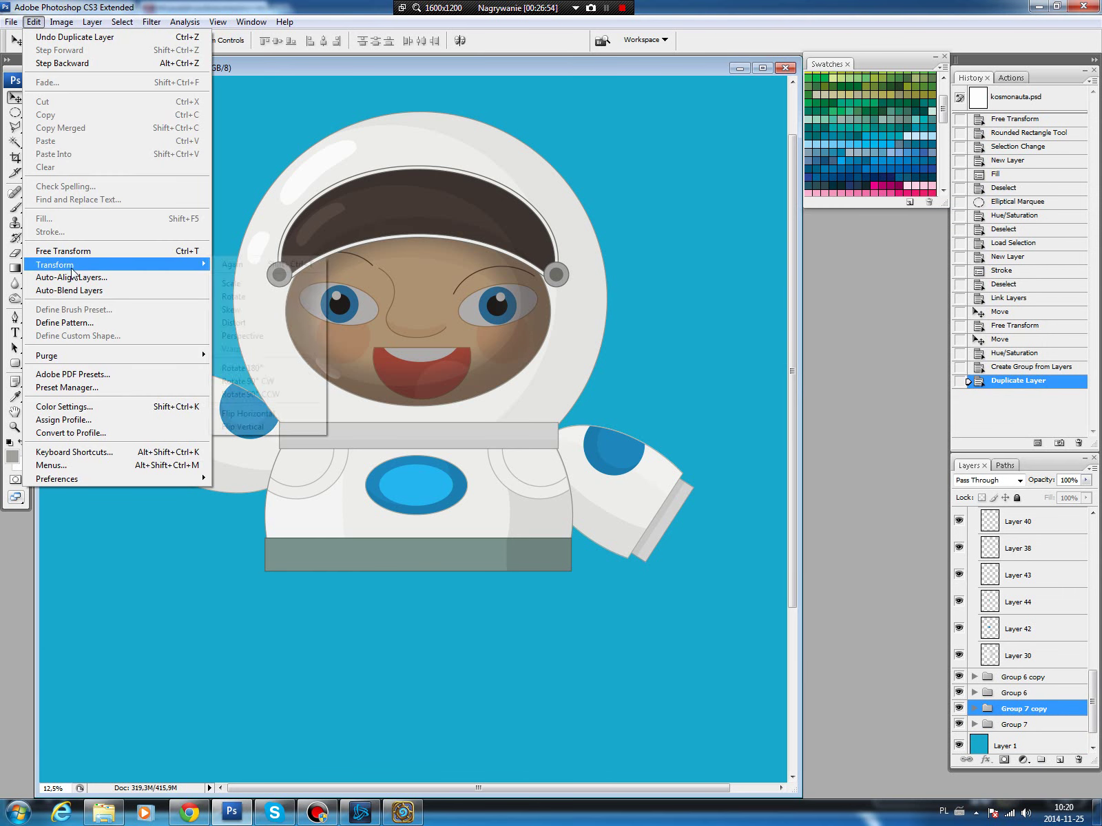
{"action": "left_click", "coordinate": [260, 413]}
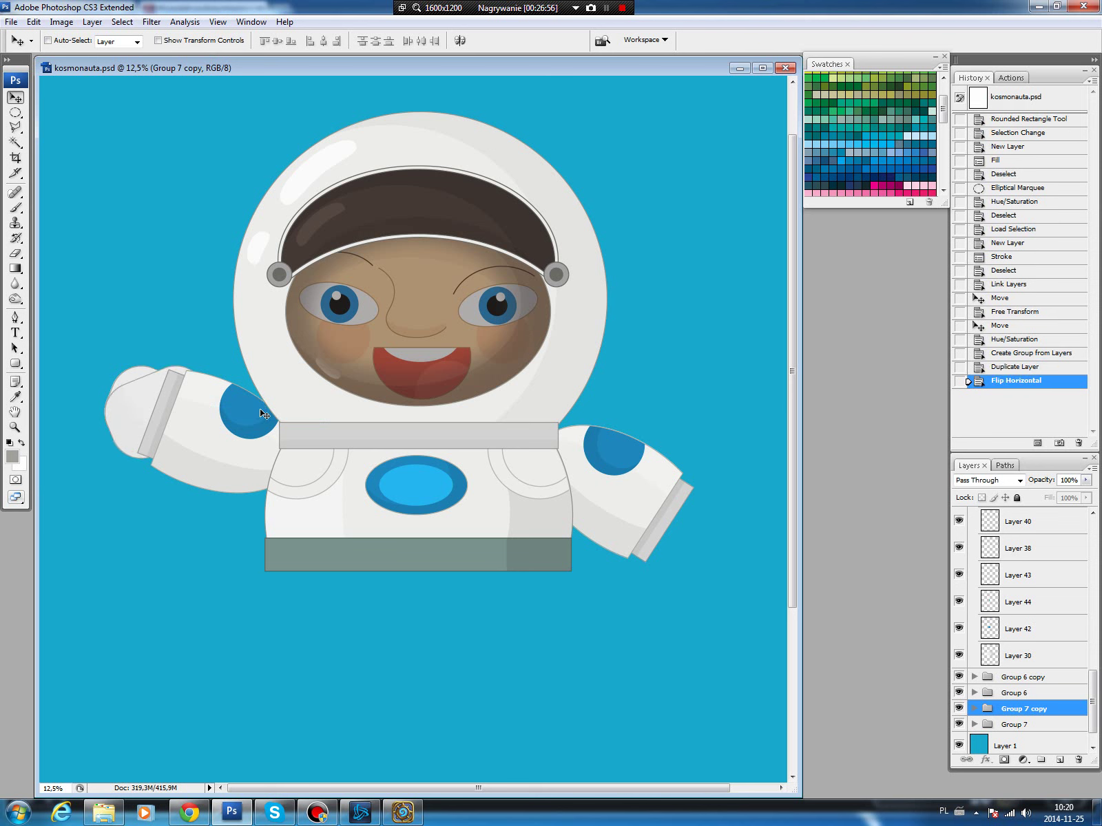
{"action": "left_click_drag", "start_coordinate": [148, 418], "coordinate": [682, 537]}
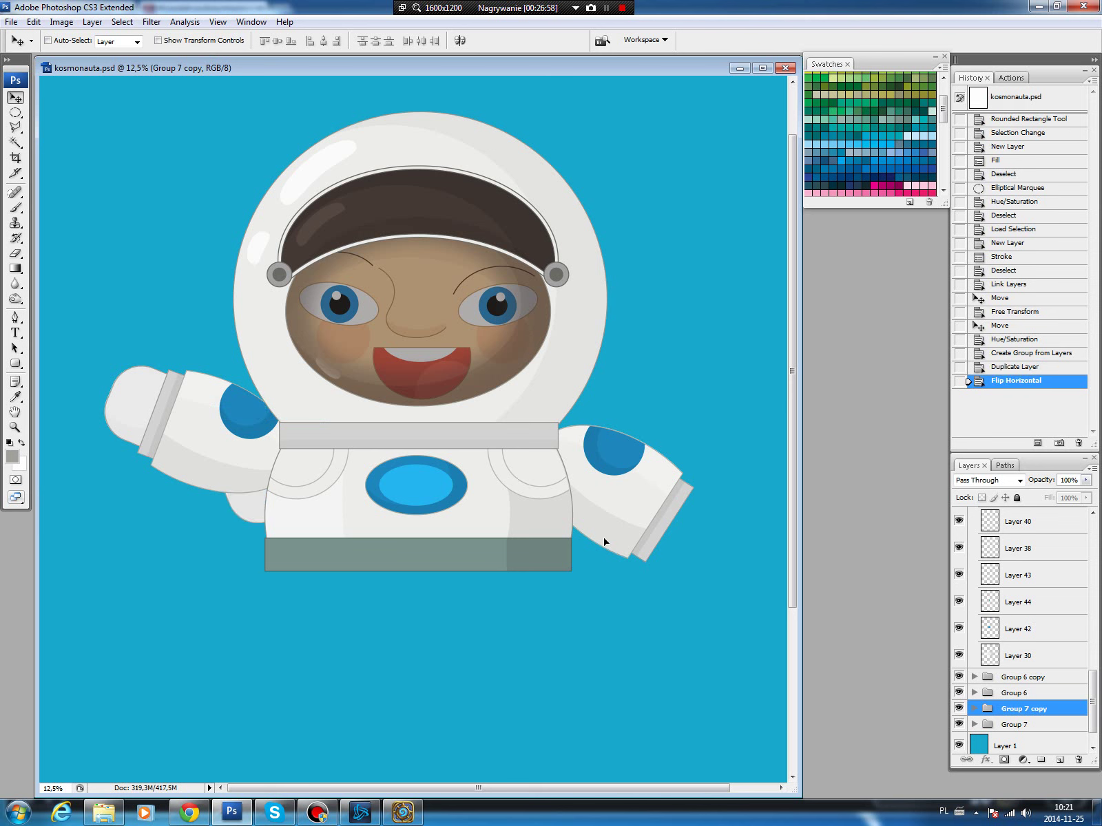
{"action": "key", "text": "ctrl+t"}
{"action": "mouse_move", "coordinate": [703, 361]}
{"action": "left_mouse_down"}
{"action": "mouse_move", "coordinate": [742, 499]}
{"action": "mouse_move", "coordinate": [689, 526]}
{"action": "left_mouse_up"}
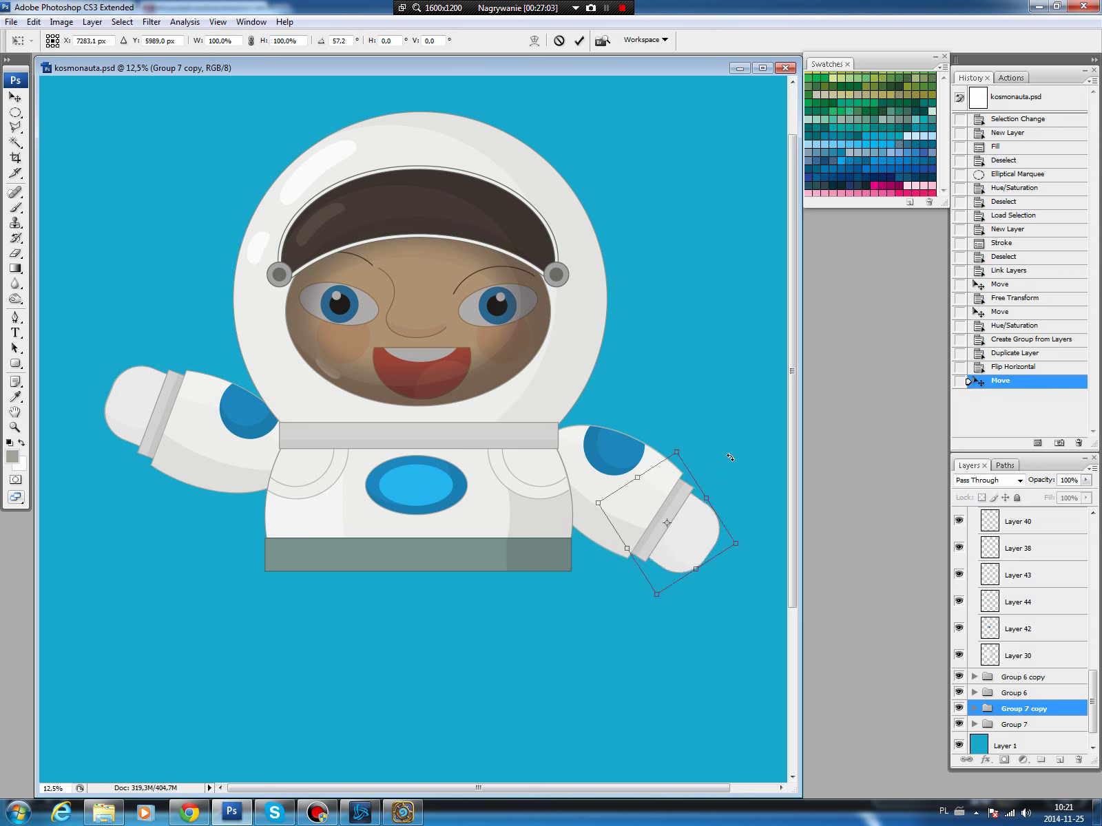
{"action": "left_click_drag", "start_coordinate": [729, 458], "coordinate": [728, 456]}
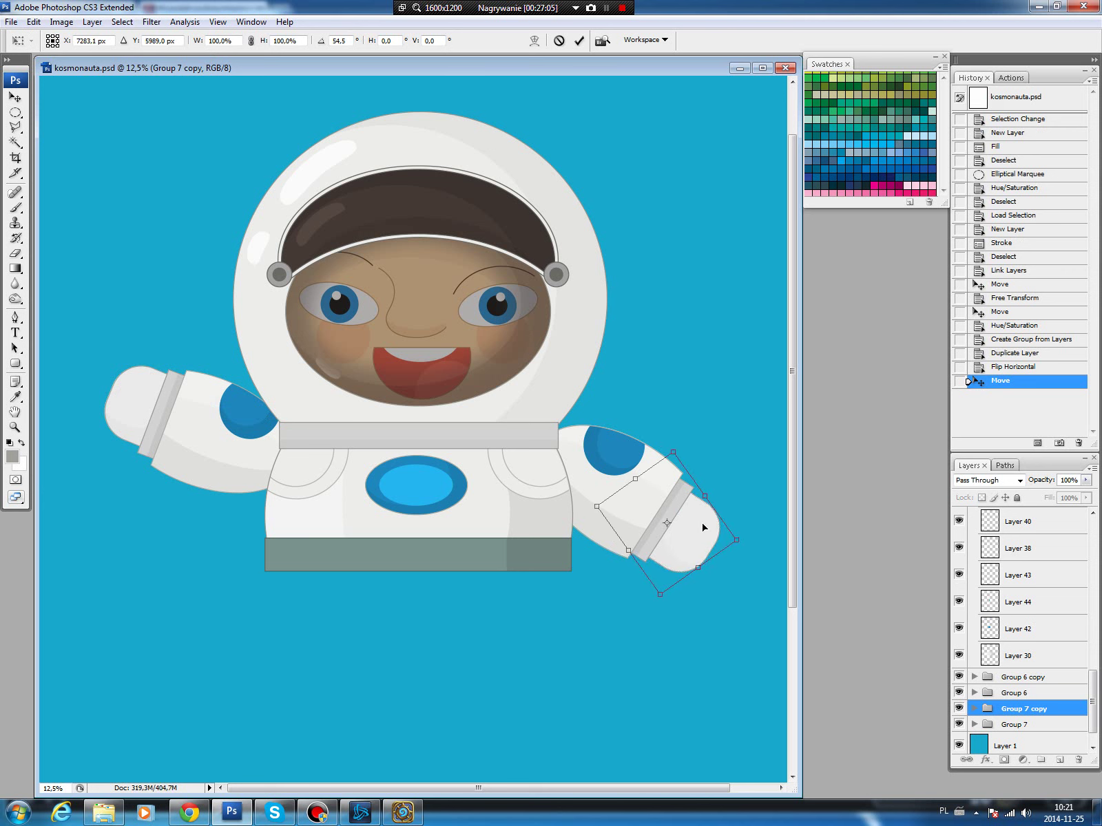
{"action": "left_click_drag", "start_coordinate": [703, 527], "coordinate": [701, 525]}
{"action": "left_click_drag", "start_coordinate": [739, 477], "coordinate": [736, 477]}
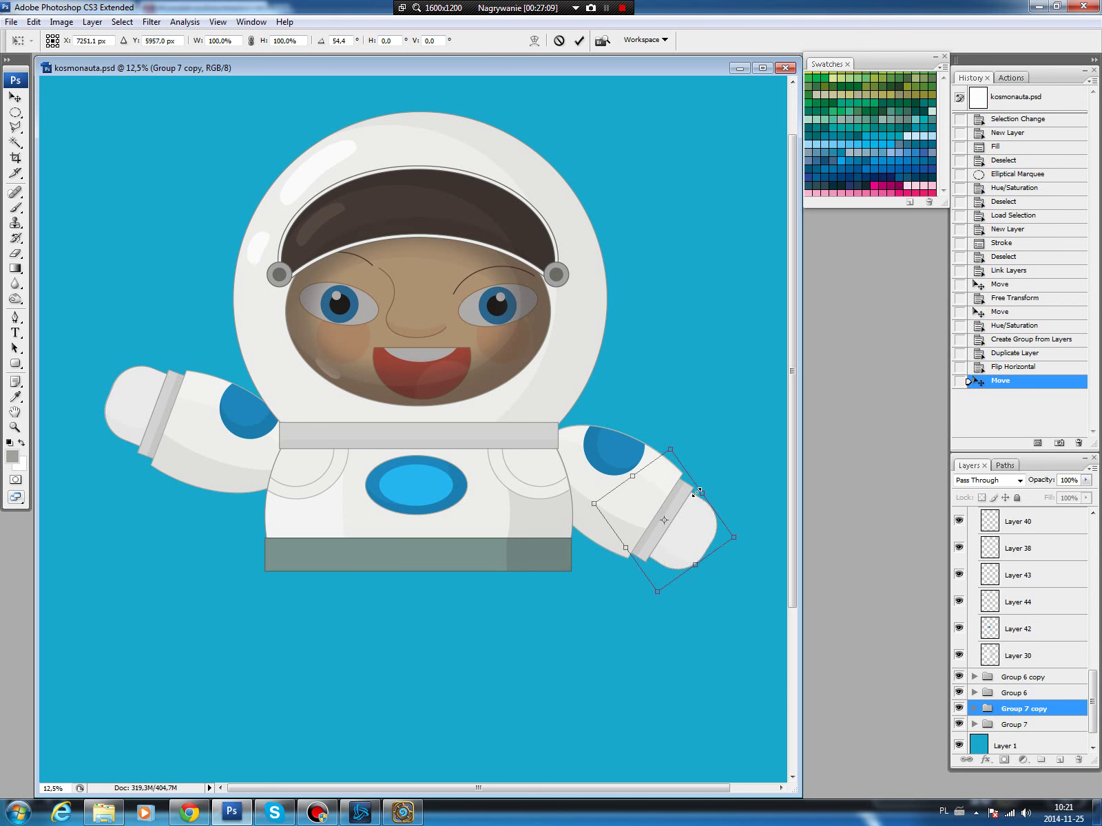
{"action": "key", "text": "Return"}
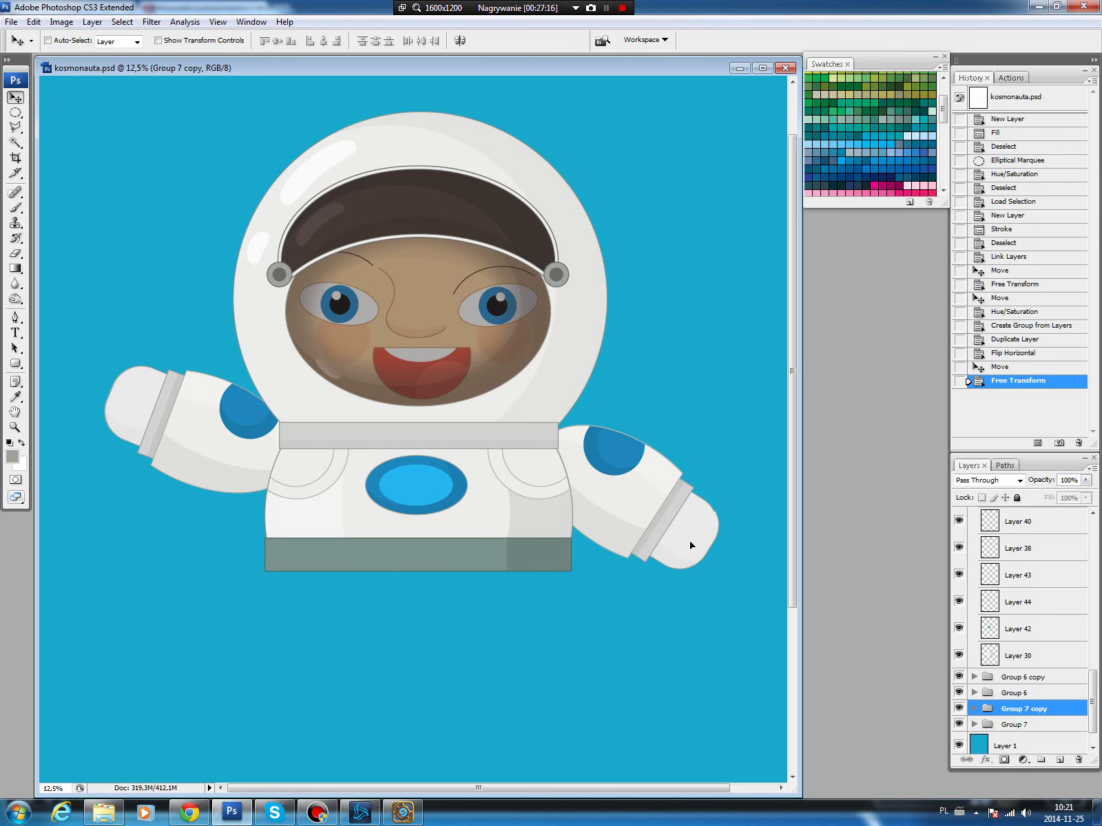
{"action": "left_click_drag", "start_coordinate": [687, 545], "coordinate": [687, 543]}
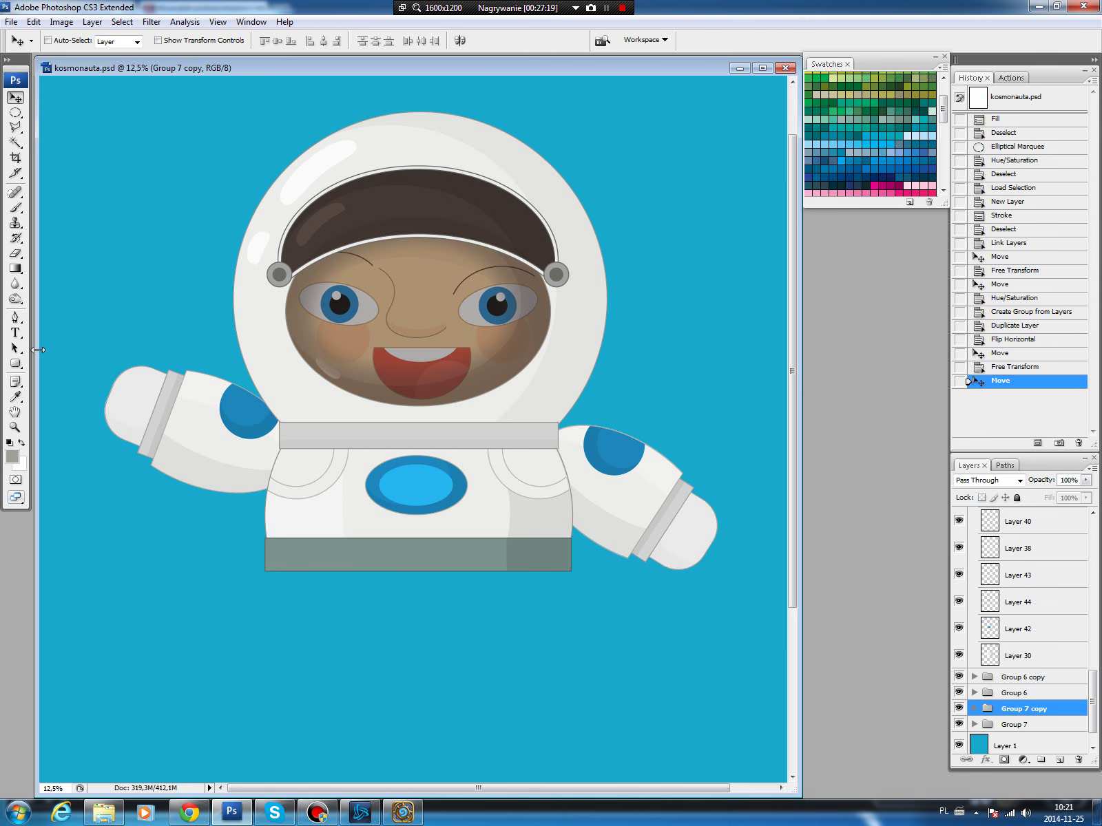
Add a small light grey rounded piece below the right cuff on a new layer.
{"action": "key", "text": "u"}
{"action": "left_click", "coordinate": [973, 713]}
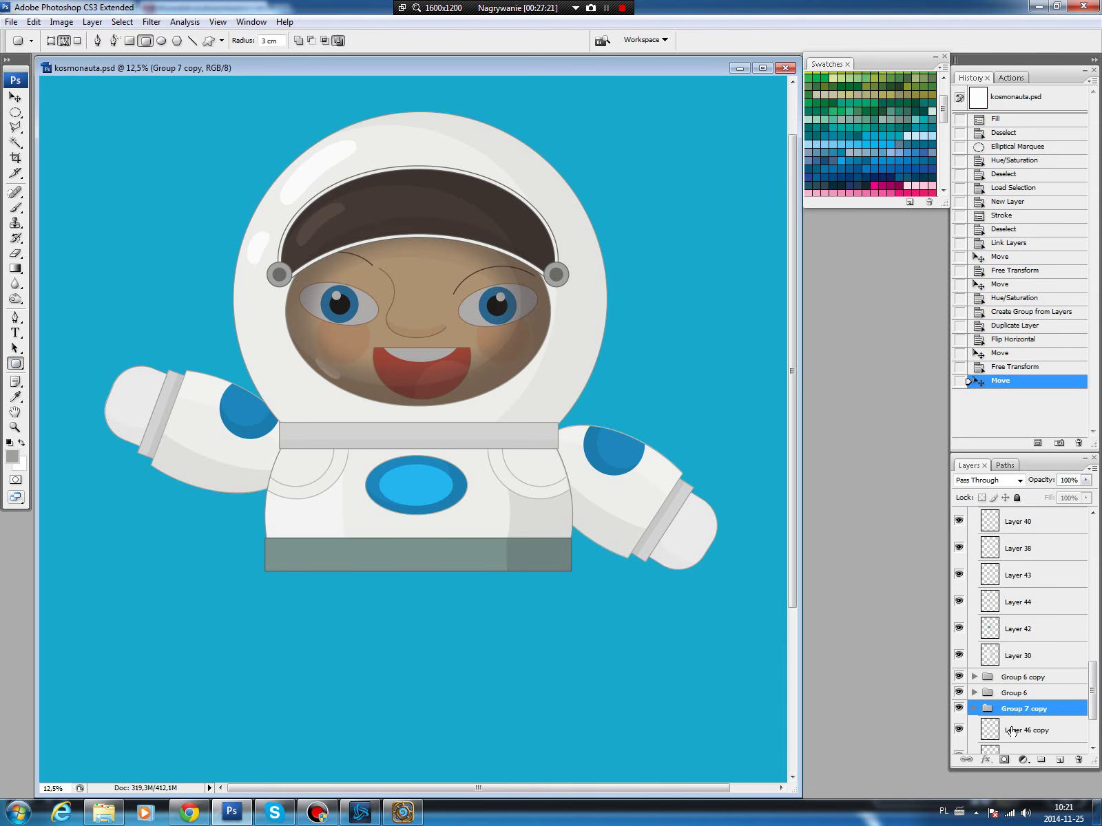
{"action": "left_click", "coordinate": [1012, 731]}
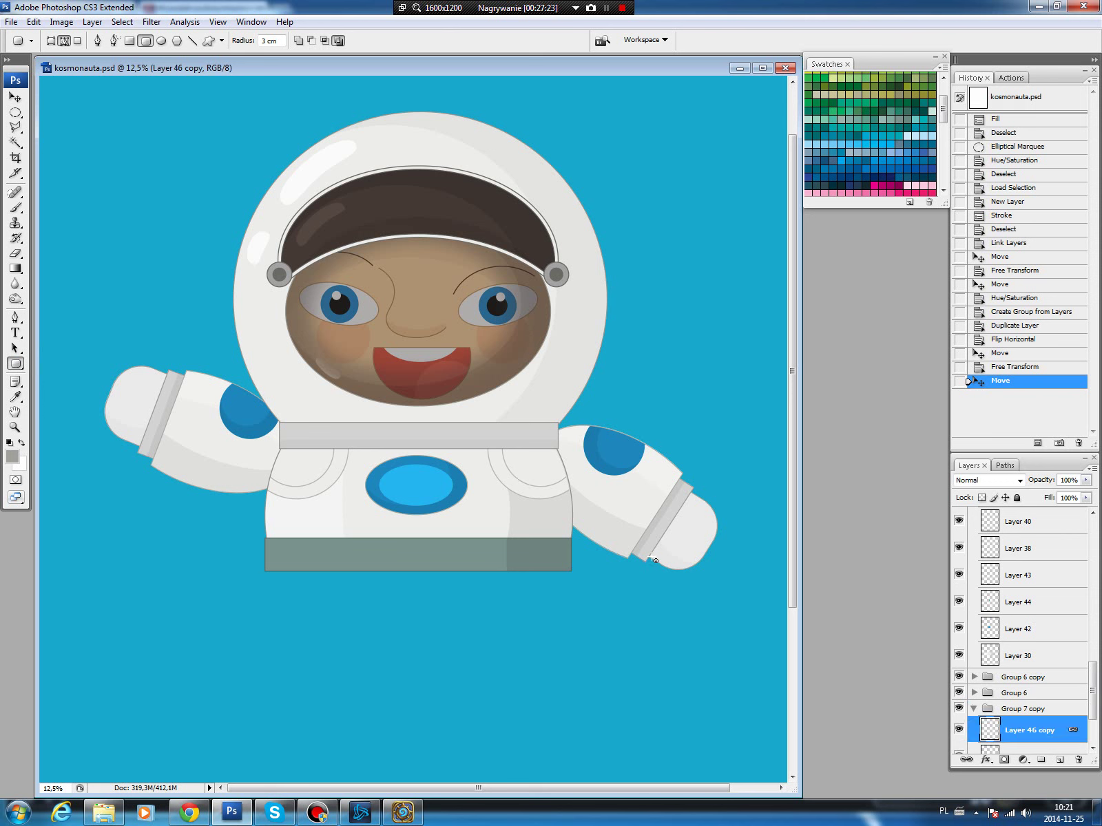
{"action": "left_click_drag", "start_coordinate": [655, 562], "coordinate": [671, 584]}
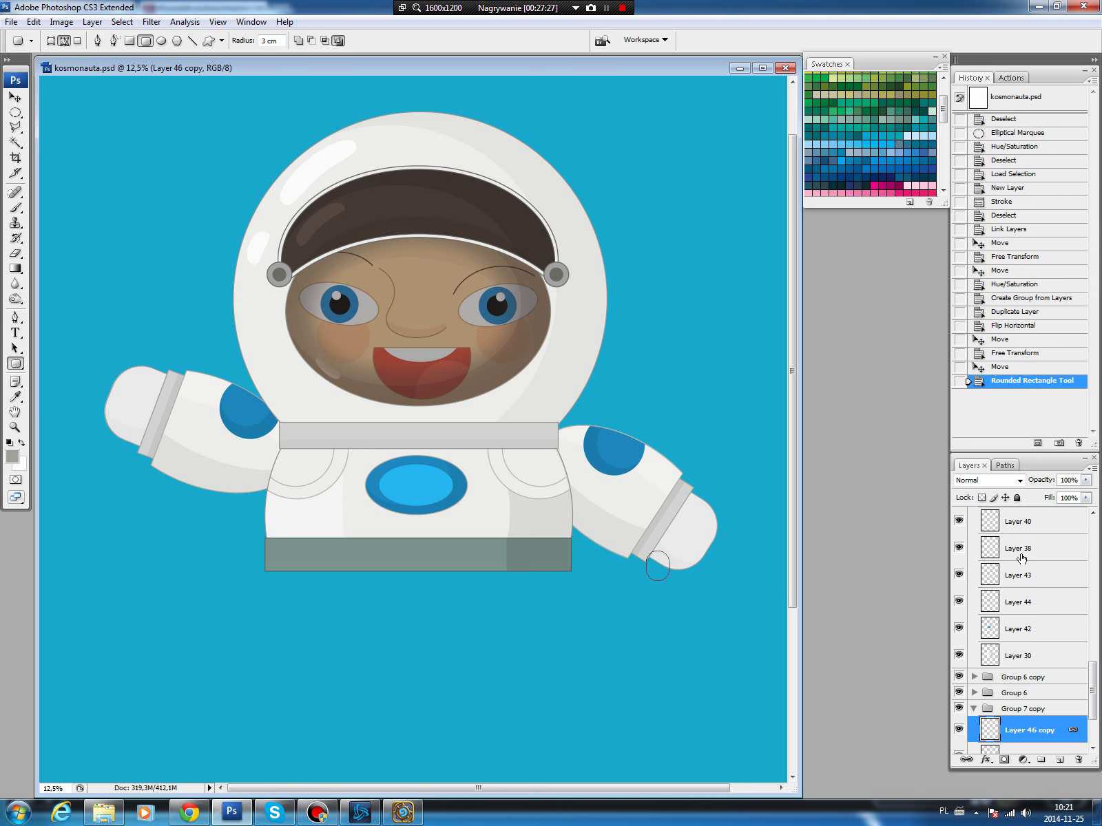
{"action": "left_click", "coordinate": [999, 466]}
{"action": "left_click", "coordinate": [968, 466]}
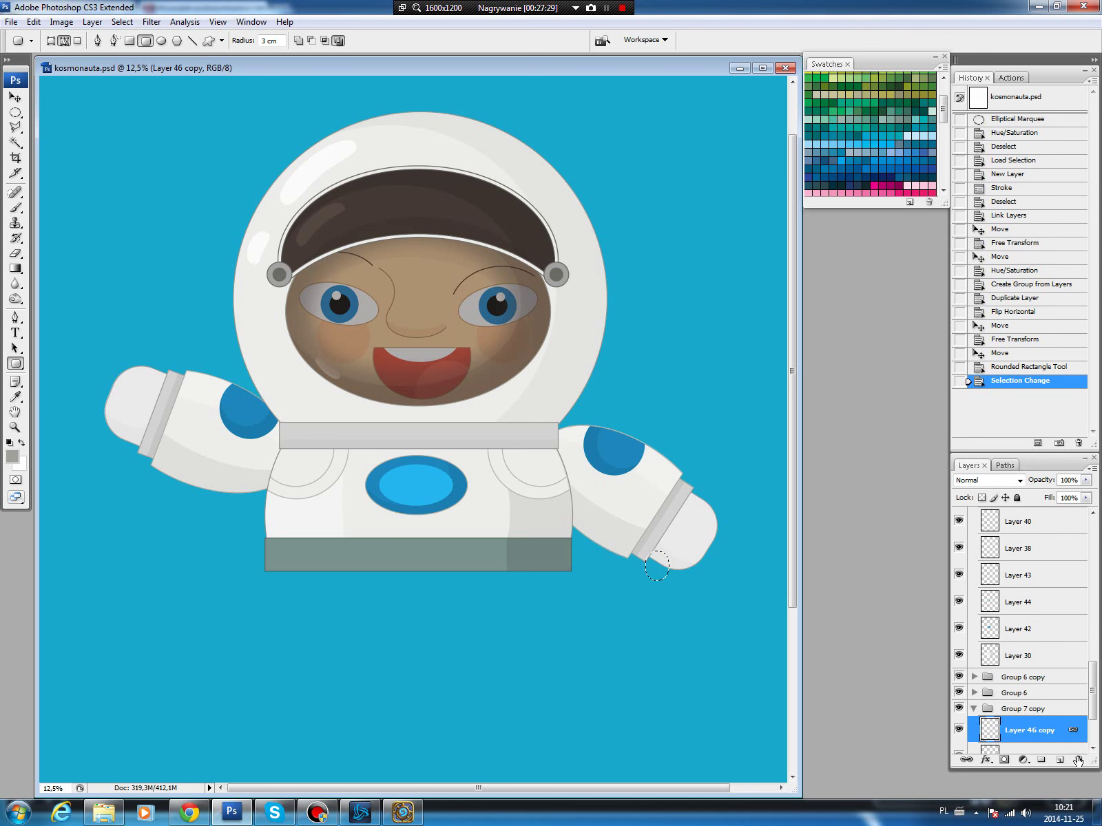
{"action": "left_click", "coordinate": [1059, 759]}
{"action": "key", "text": "x"}
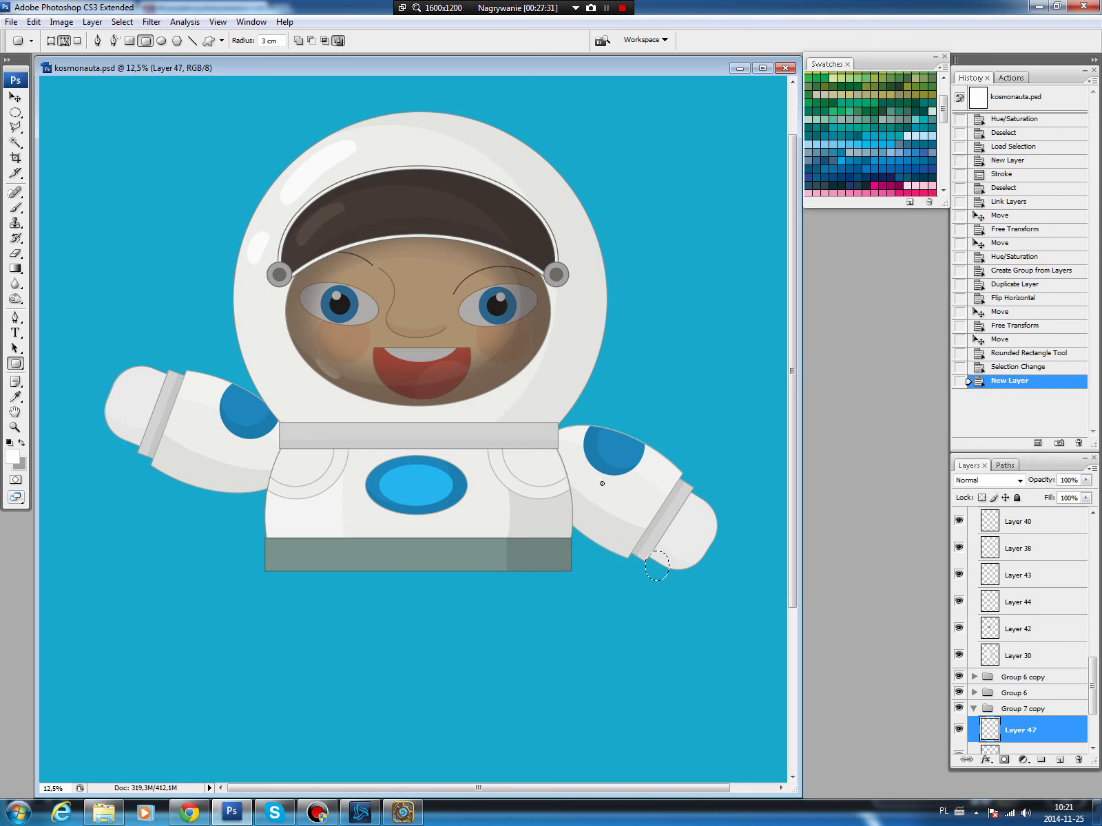
{"action": "key", "text": "b"}
{"action": "left_click", "coordinate": [659, 550], "text": "alt"}
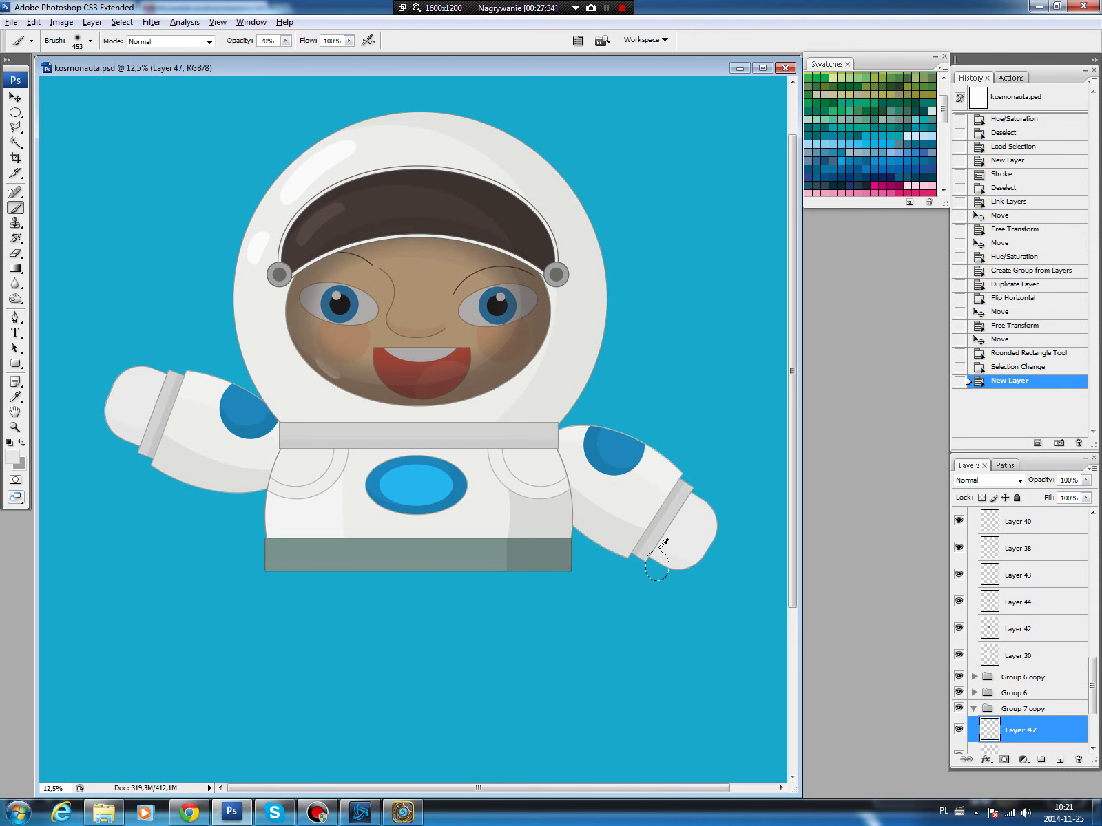
{"action": "key", "text": "alt+BackSpace"}
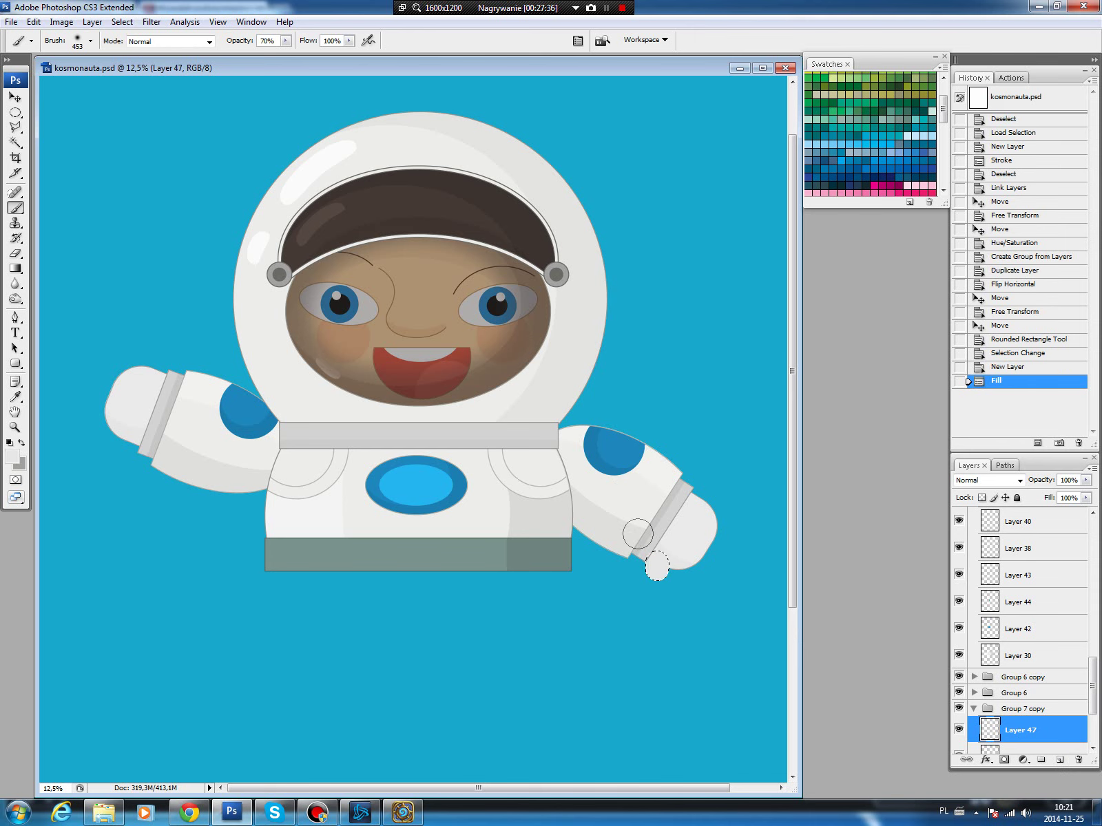
Stroke an outline around the new glove piece on another new layer.
{"action": "left_click", "coordinate": [1059, 760]}
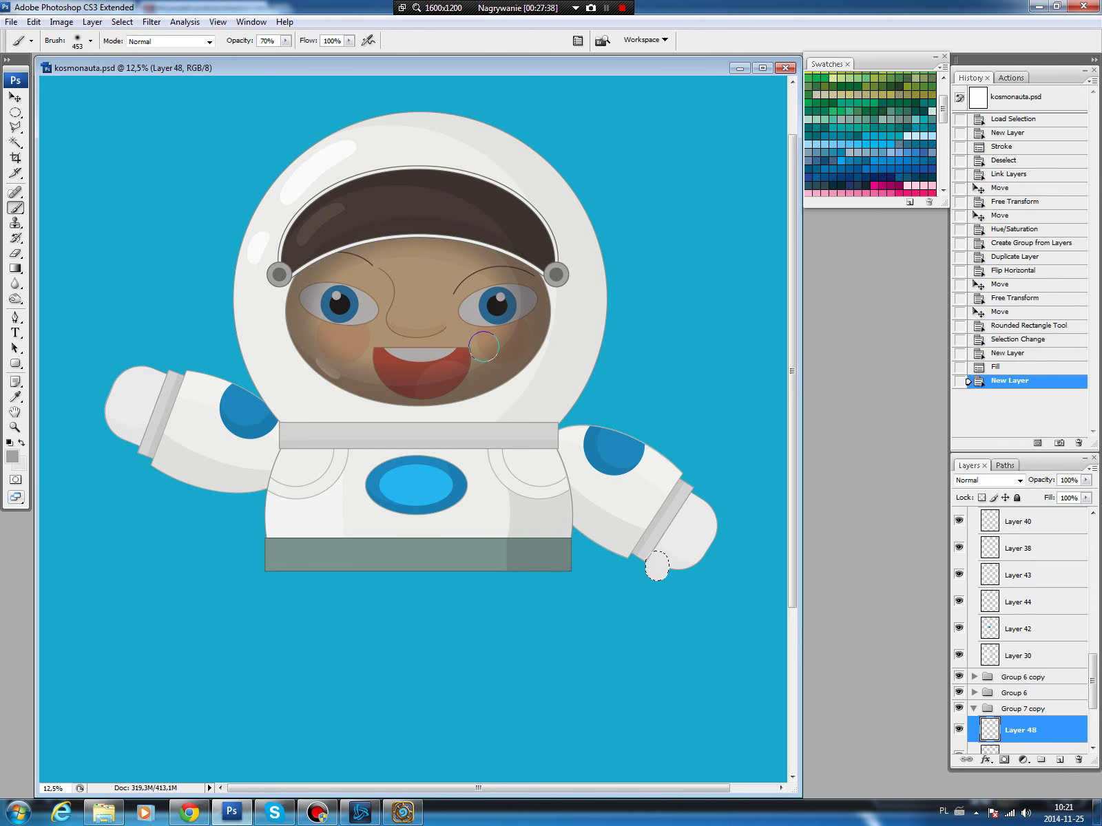
{"action": "left_click", "coordinate": [33, 21]}
{"action": "left_click", "coordinate": [73, 233]}
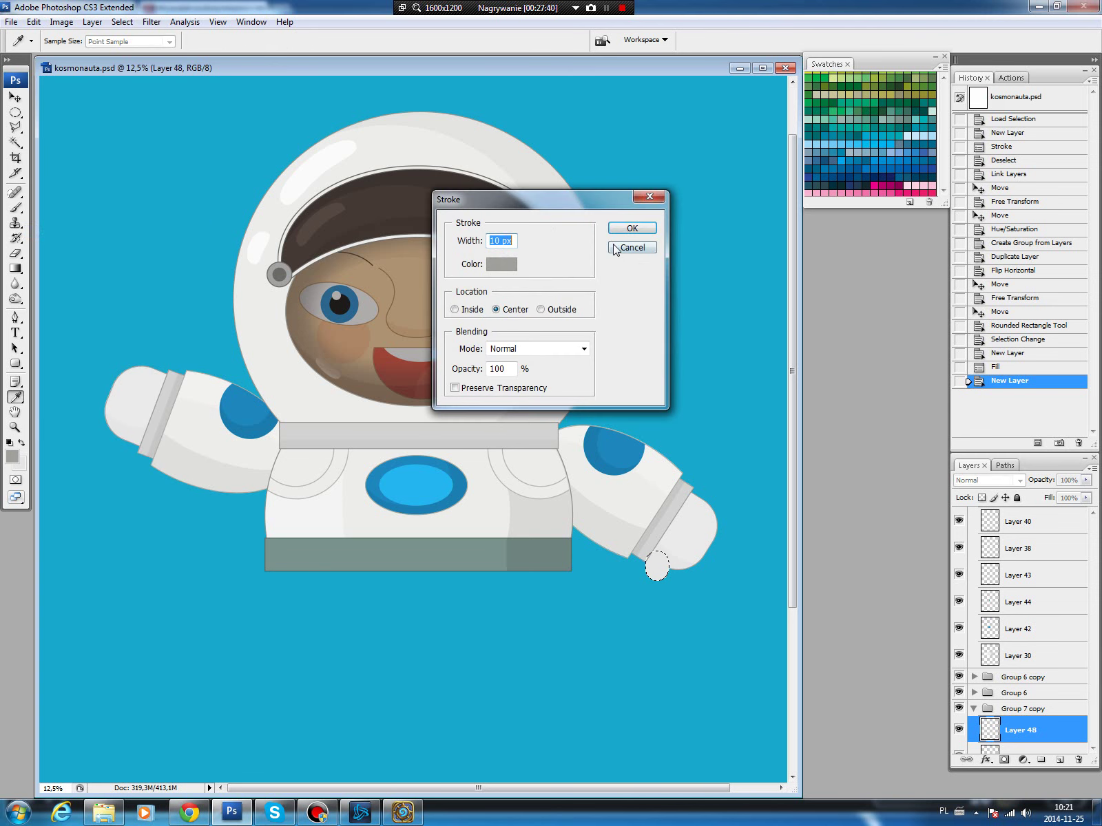
{"action": "left_click", "coordinate": [628, 228]}
{"action": "key", "text": "ctrl+d"}
Trim the excess off the right glove with a Polygonal Lasso cut.
{"action": "key", "text": "l"}
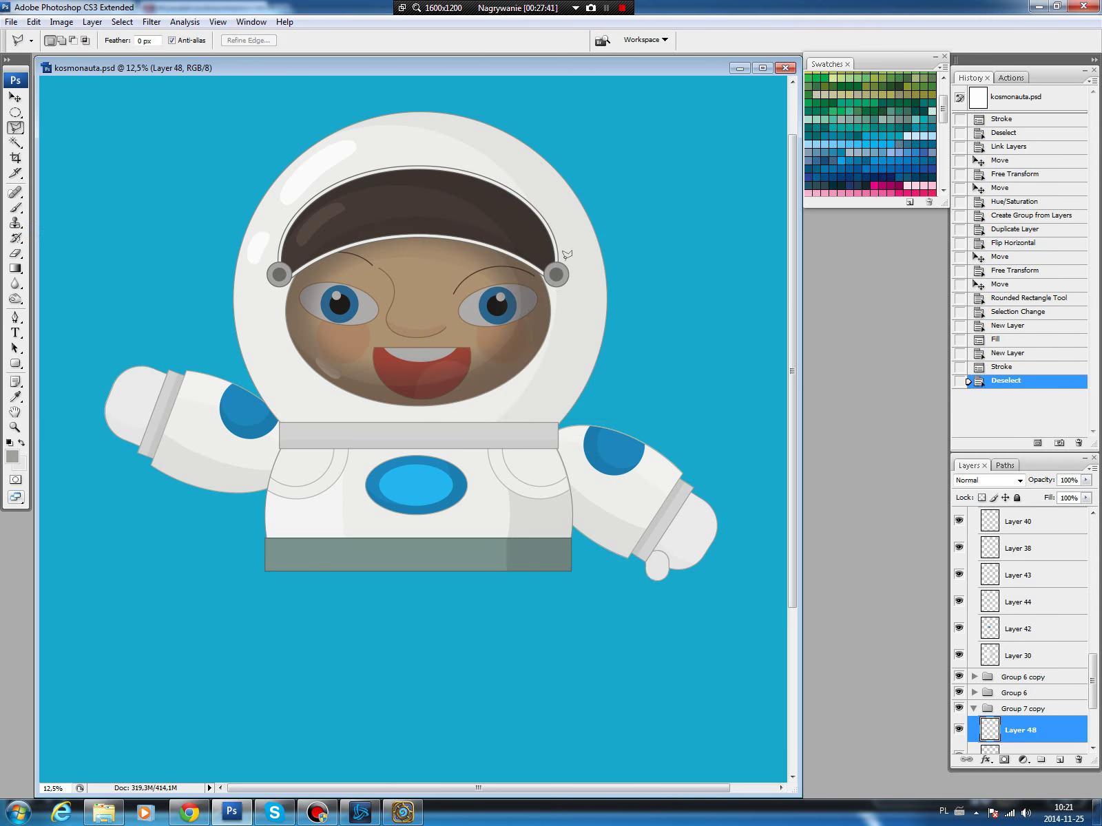
{"action": "left_click", "coordinate": [648, 559]}
{"action": "left_click", "coordinate": [673, 527]}
{"action": "left_click", "coordinate": [645, 548]}
{"action": "key", "text": "Delete"}
{"action": "key", "text": "ctrl+d"}
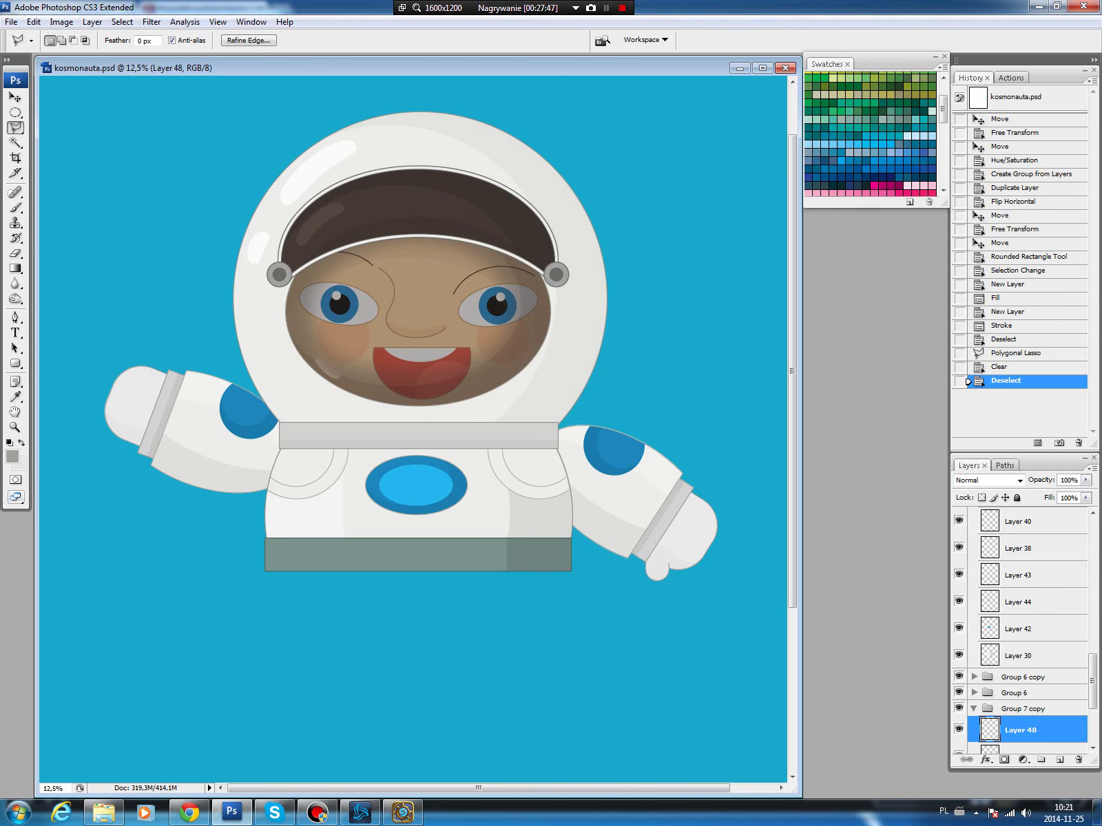
Link Layer 48 with Layer 47 and nudge the glove pieces slightly up and right.
{"action": "key", "text": "v"}
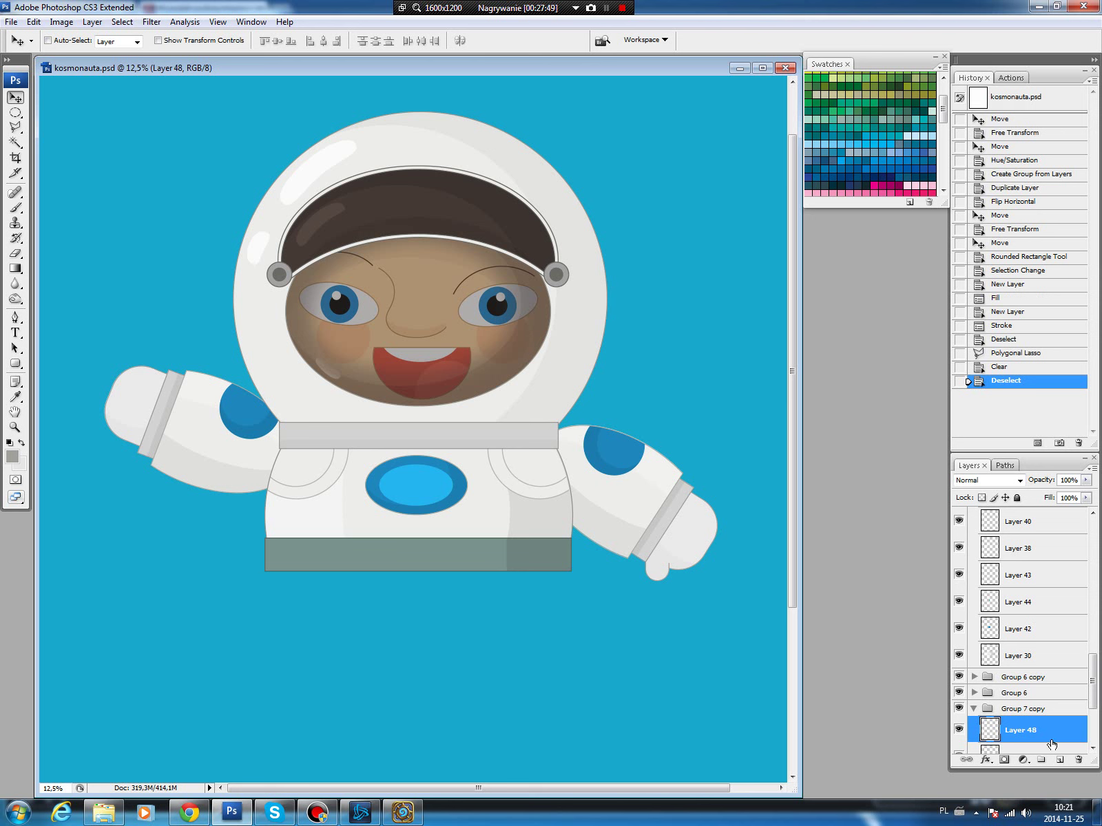
{"action": "left_click", "coordinate": [1032, 749], "text": "ctrl"}
{"action": "left_click", "coordinate": [966, 759]}
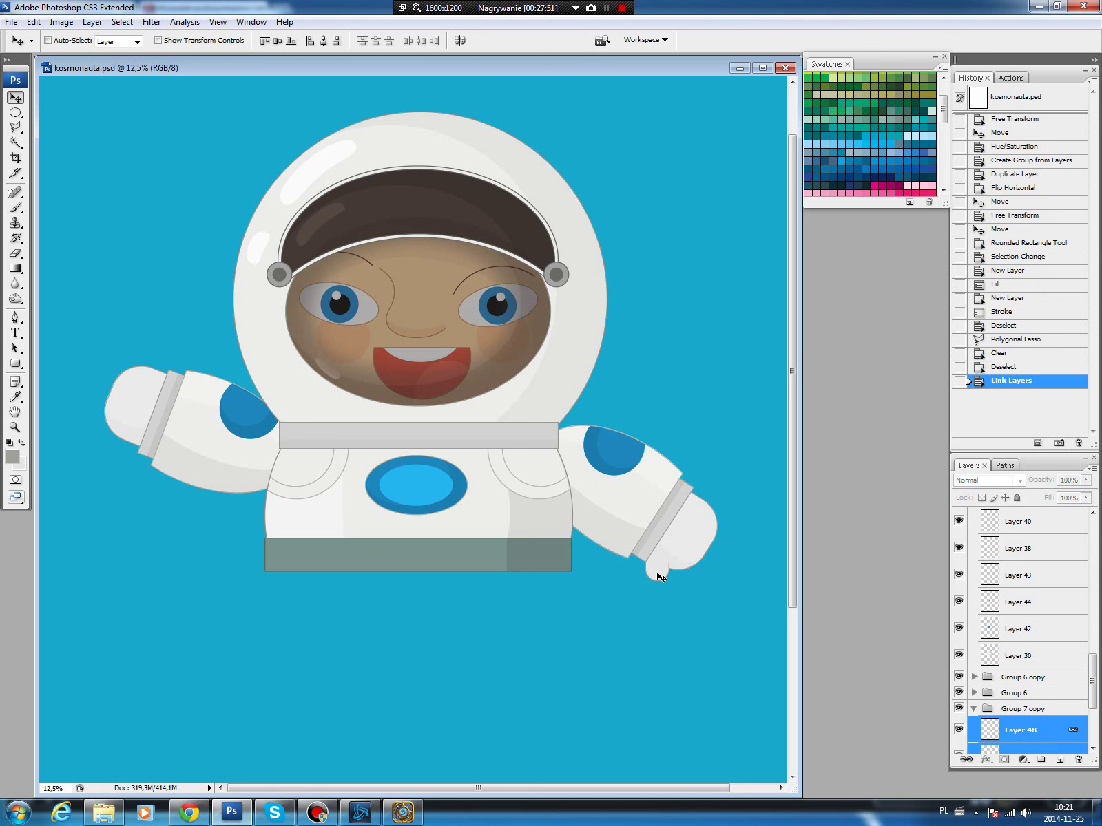
{"action": "left_click_drag", "start_coordinate": [658, 571], "coordinate": [663, 571]}
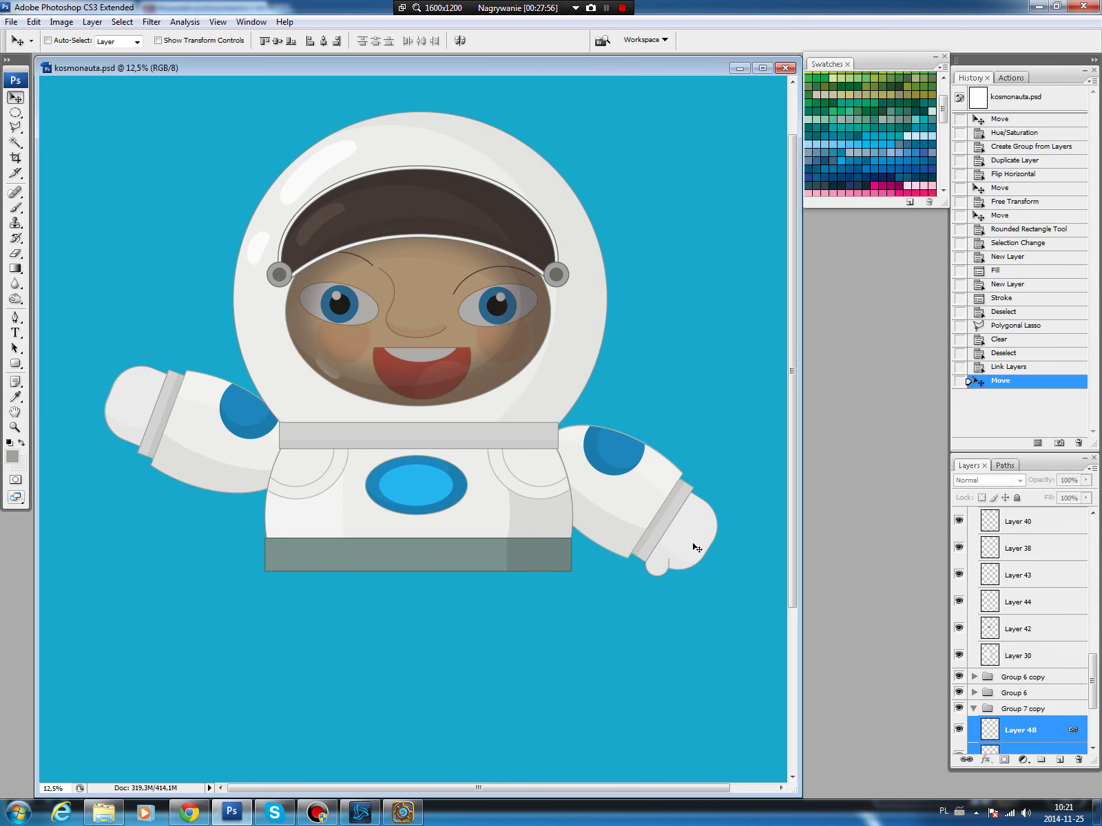
{"action": "left_click_drag", "start_coordinate": [1093, 654], "coordinate": [1093, 685]}
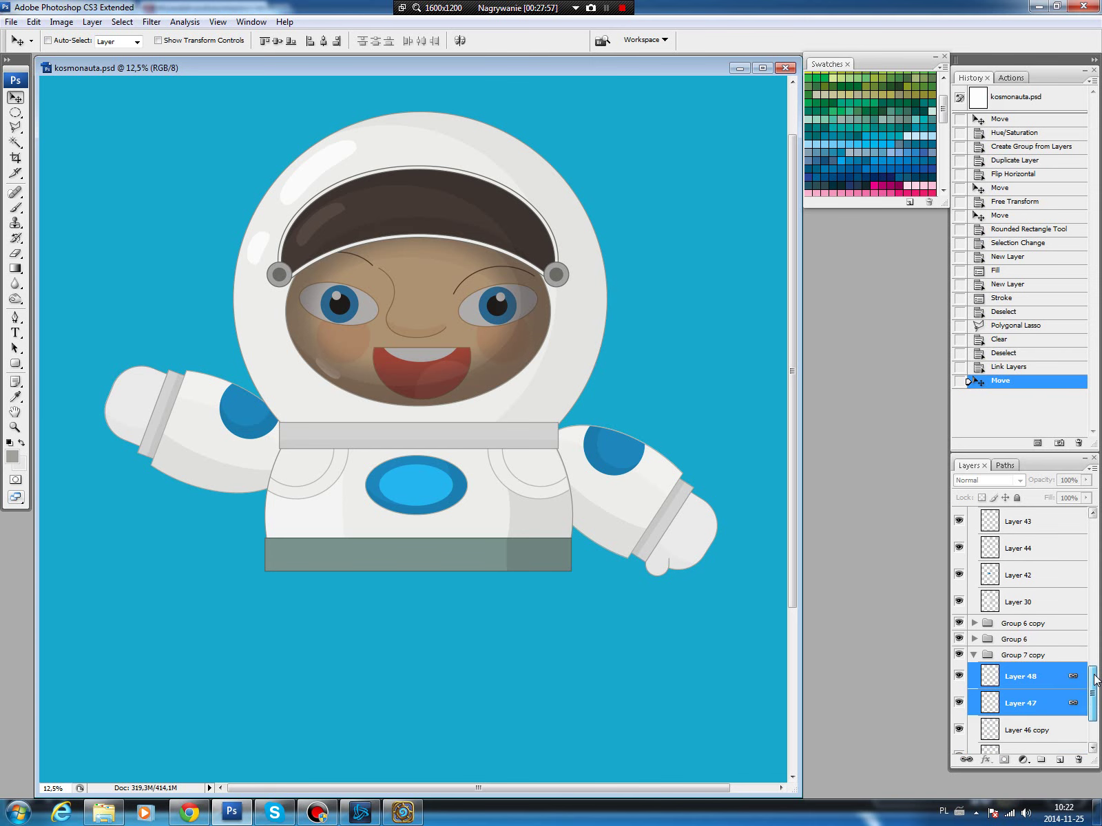
{"action": "left_click", "coordinate": [1012, 682]}
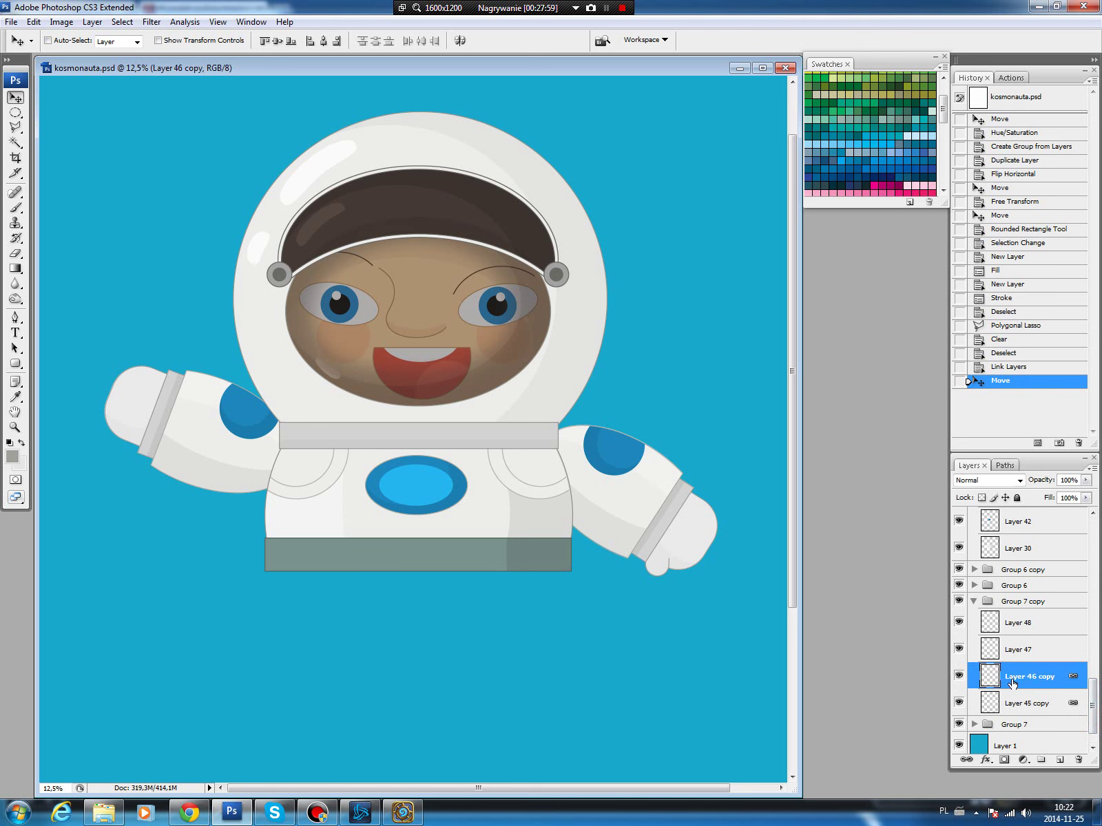
{"action": "left_click_drag", "start_coordinate": [695, 545], "coordinate": [695, 539]}
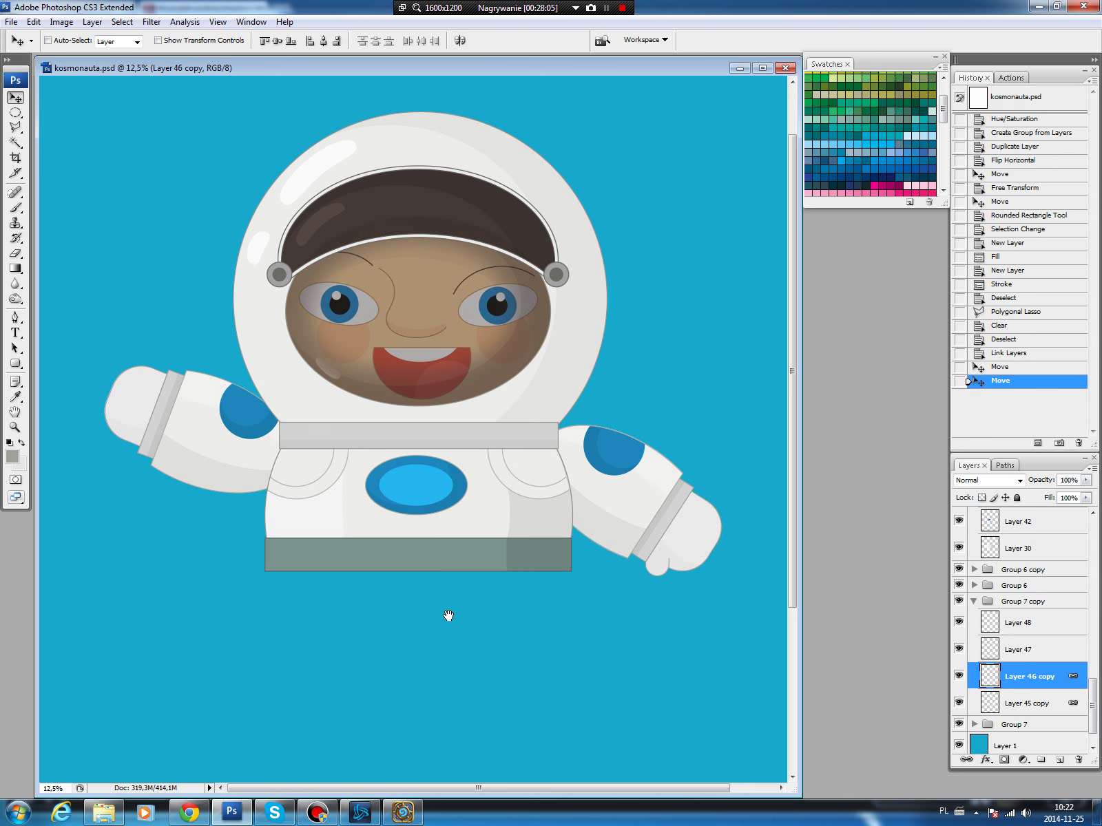
Scroll the view below the body, collapse Group 7 copy and select background Layer 1.
{"action": "left_click_drag", "start_coordinate": [448, 614], "coordinate": [445, 551]}
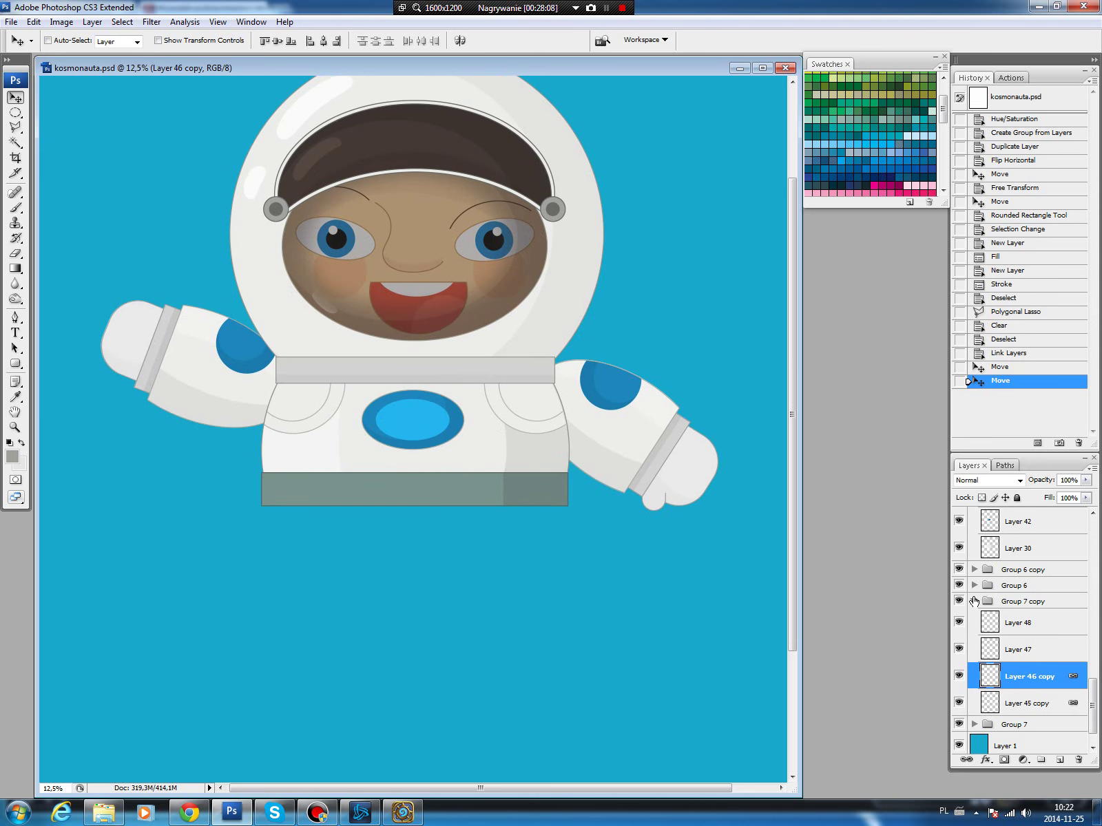
{"action": "left_click", "coordinate": [973, 601]}
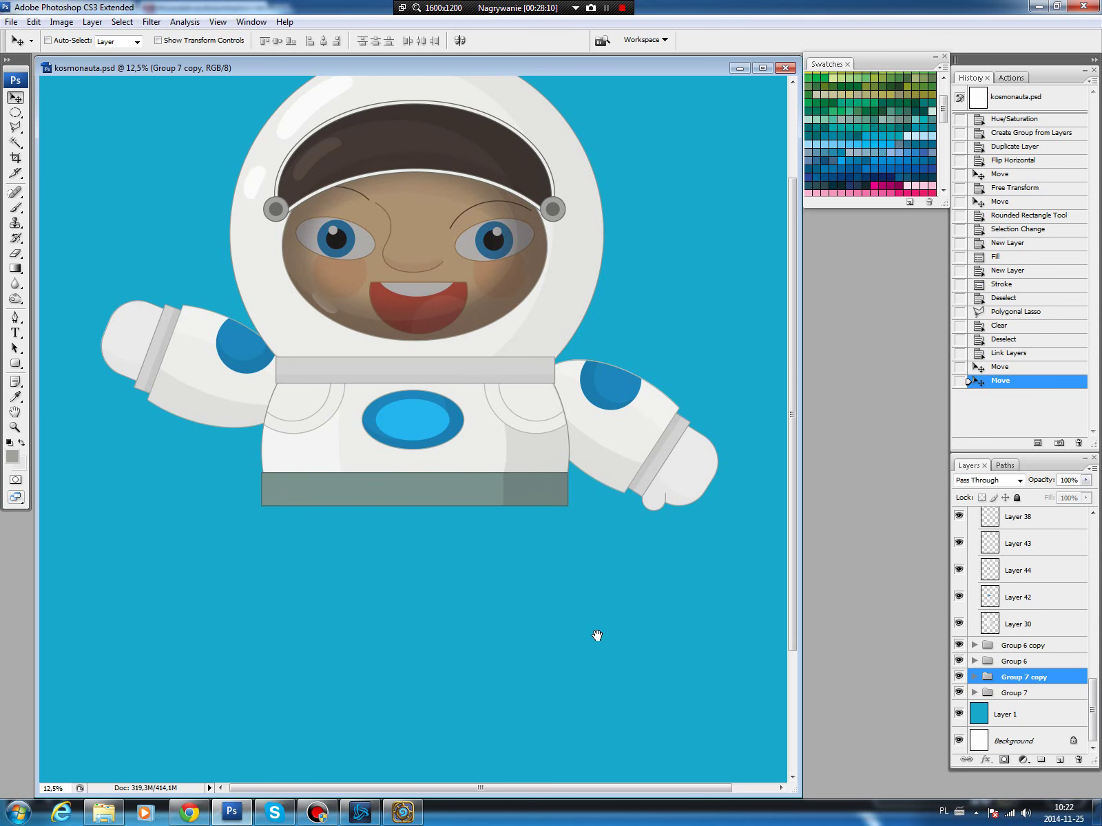
{"action": "left_click_drag", "start_coordinate": [594, 634], "coordinate": [593, 606]}
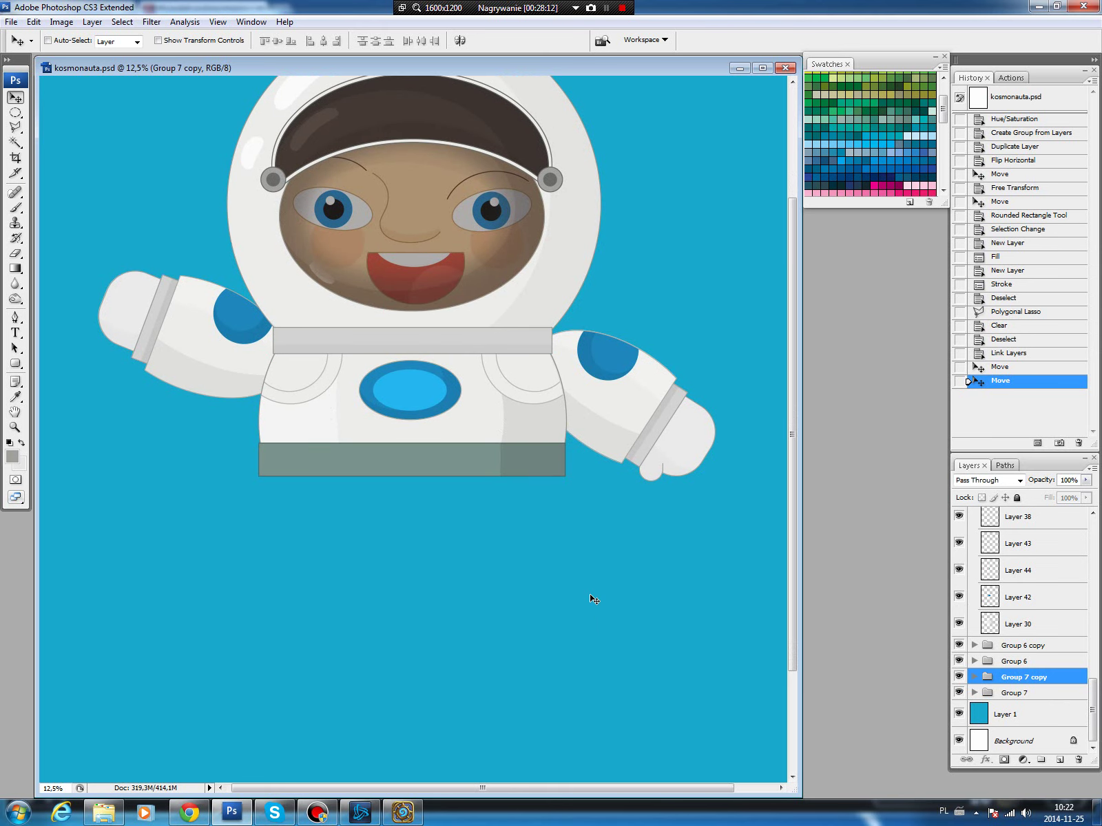
{"action": "left_click", "coordinate": [1036, 716]}
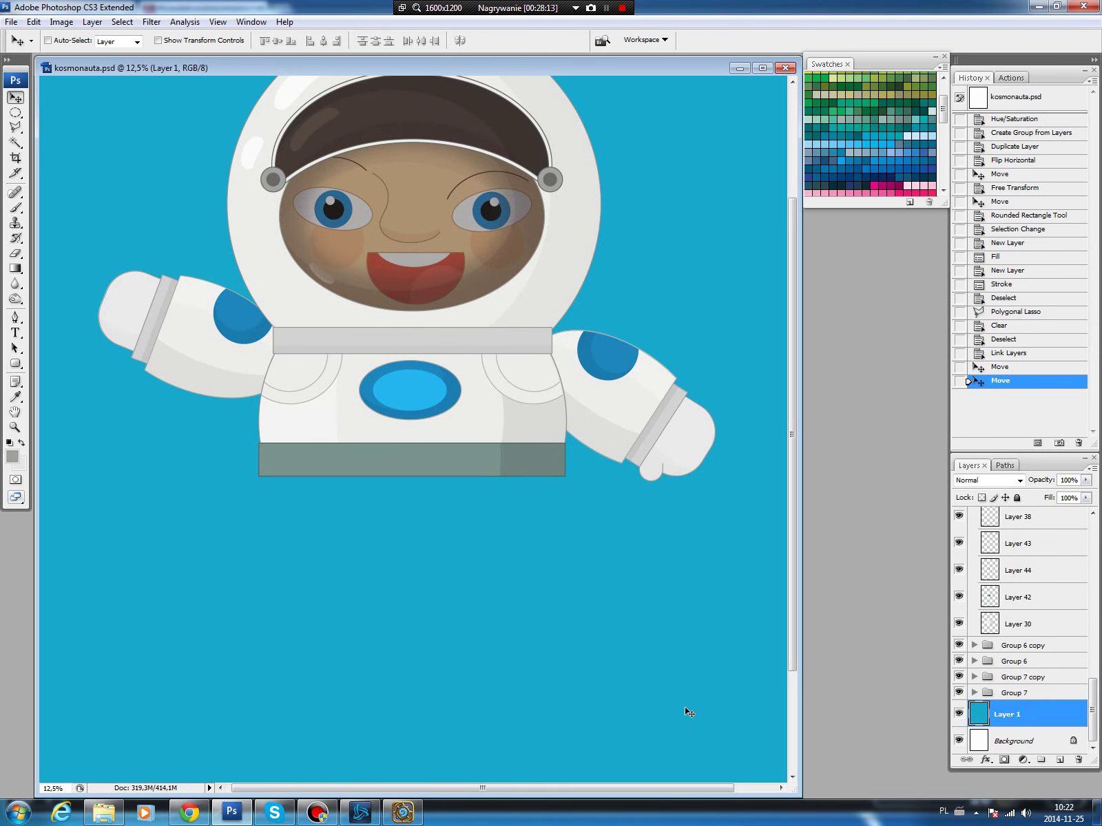
Fill a circle just below the torso with light grey on a new layer.
{"action": "key", "text": "m"}
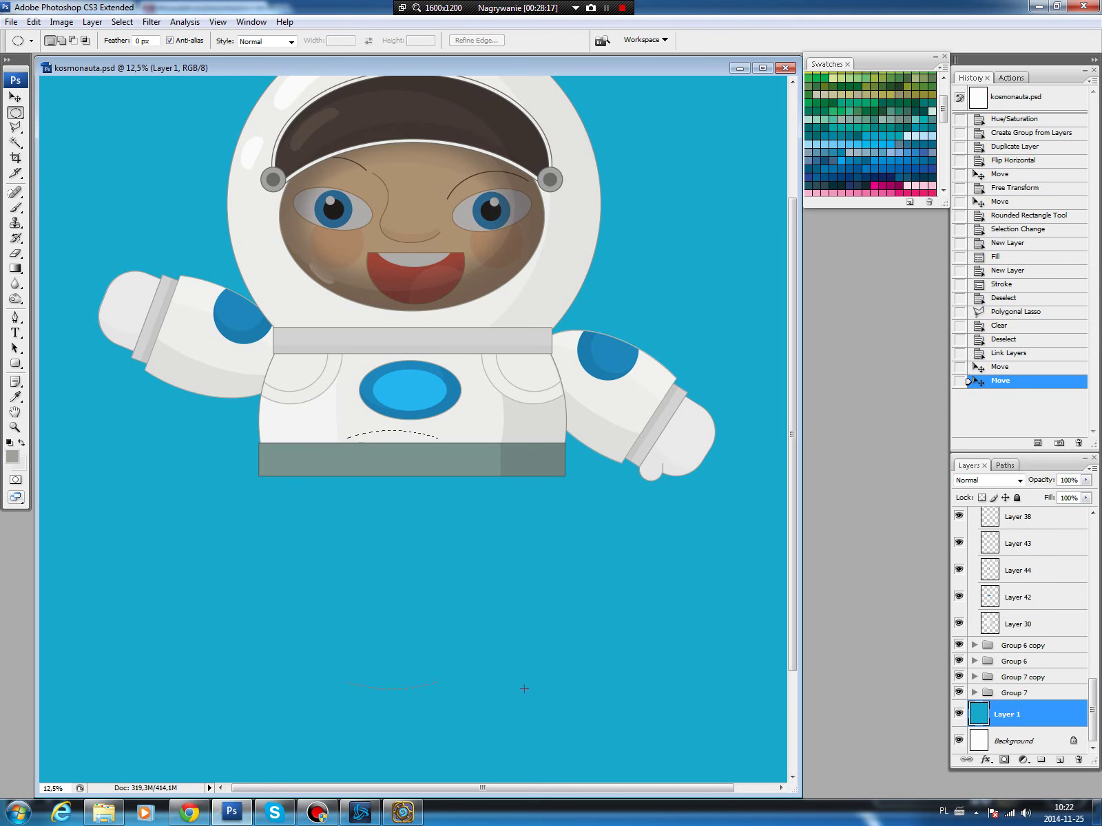
{"action": "left_click_drag", "start_coordinate": [500, 671], "coordinate": [544, 710]}
{"action": "left_click_drag", "start_coordinate": [462, 626], "coordinate": [441, 603]}
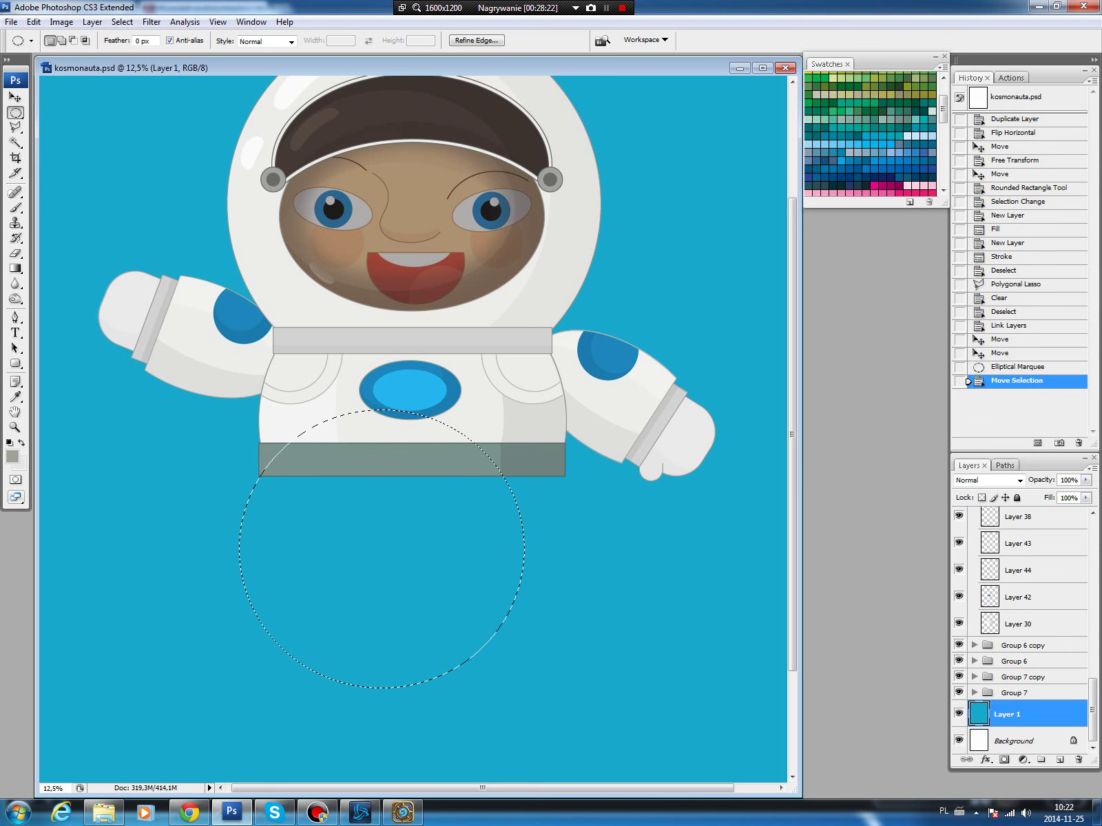
{"action": "left_click", "coordinate": [1060, 761]}
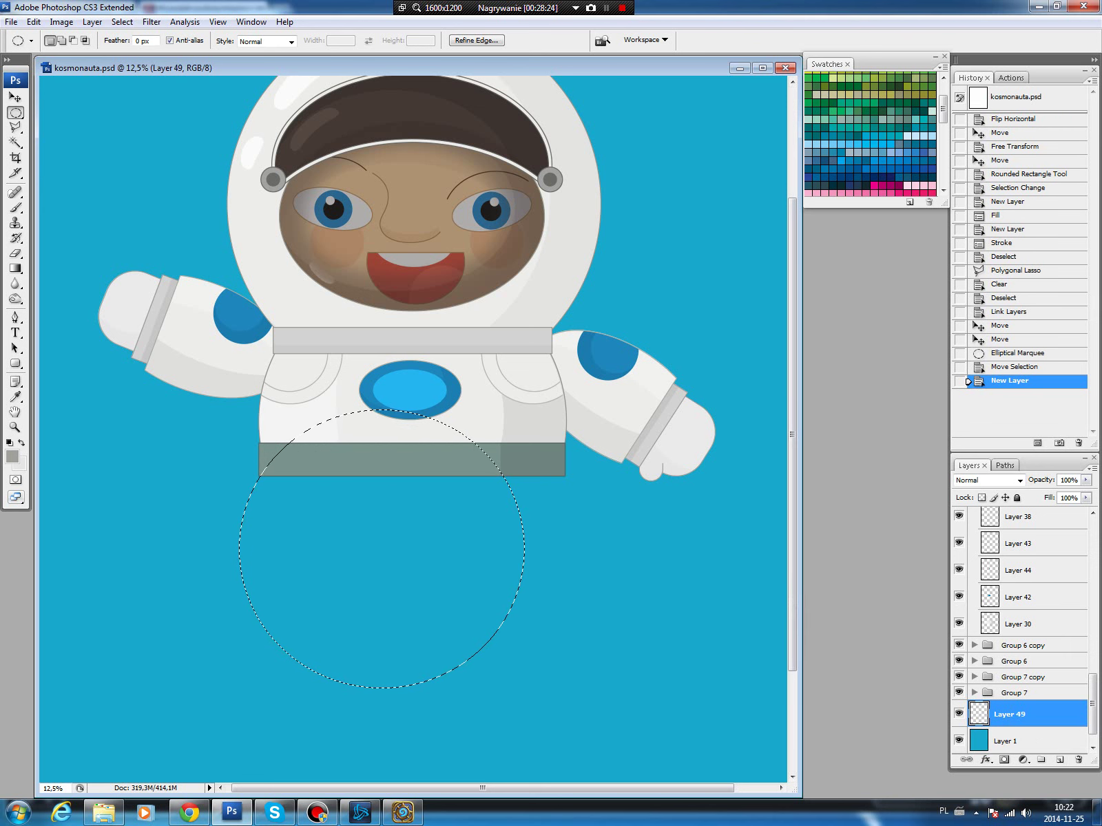
{"action": "key", "text": "b"}
{"action": "key", "text": "alt+BackSpace"}
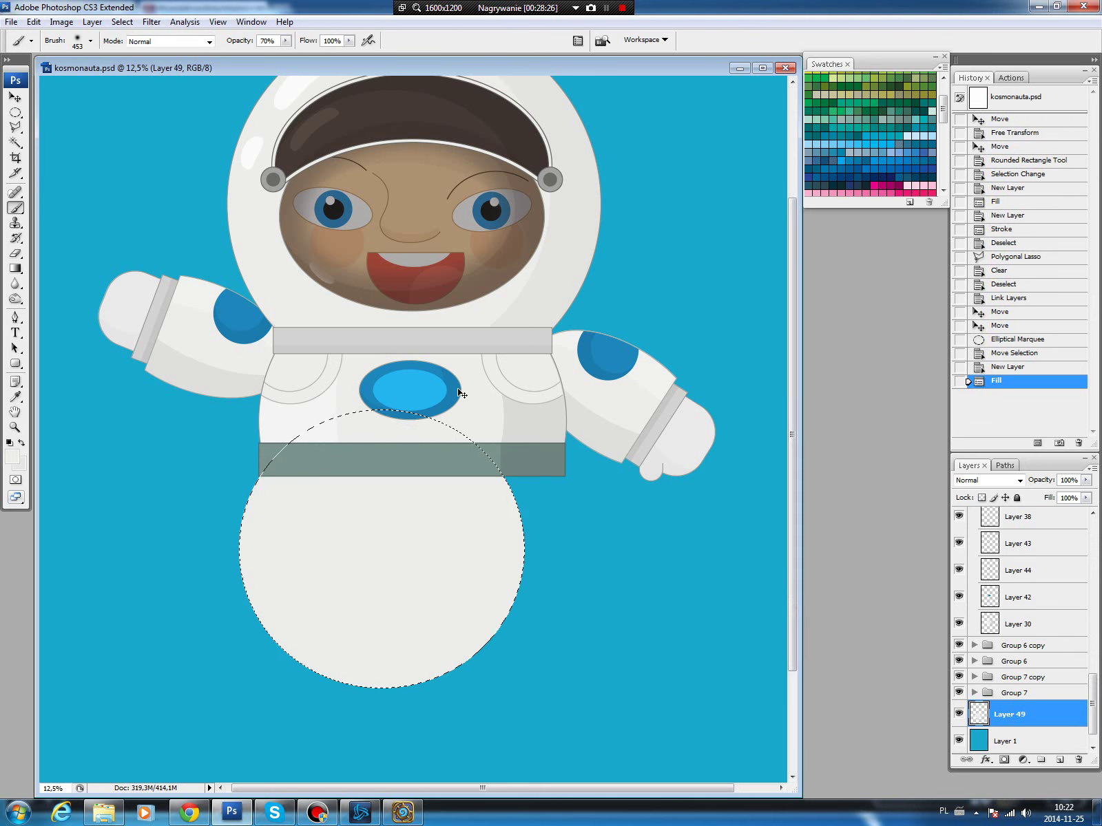
{"action": "key", "text": "ctrl+d"}
Delete an offset circle from the grey circle to leave a crescent.
{"action": "key", "text": "m"}
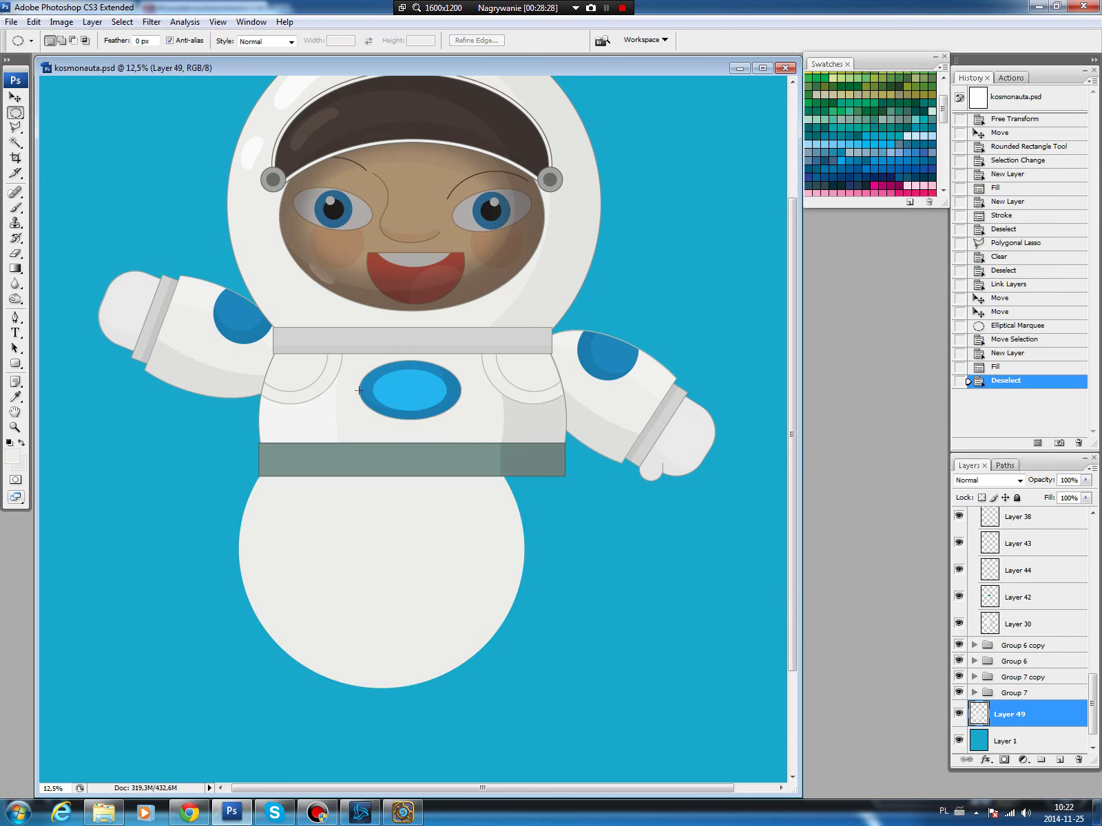
{"action": "left_click_drag", "start_coordinate": [349, 387], "coordinate": [558, 593]}
{"action": "left_click_drag", "start_coordinate": [559, 594], "coordinate": [556, 595]}
{"action": "mouse_move", "coordinate": [463, 525]}
{"action": "left_mouse_down"}
{"action": "mouse_move", "coordinate": [479, 560]}
{"action": "mouse_move", "coordinate": [465, 541]}
{"action": "left_mouse_up"}
{"action": "key", "text": "Delete"}
{"action": "key", "text": "ctrl+d"}
{"action": "key", "text": "p"}
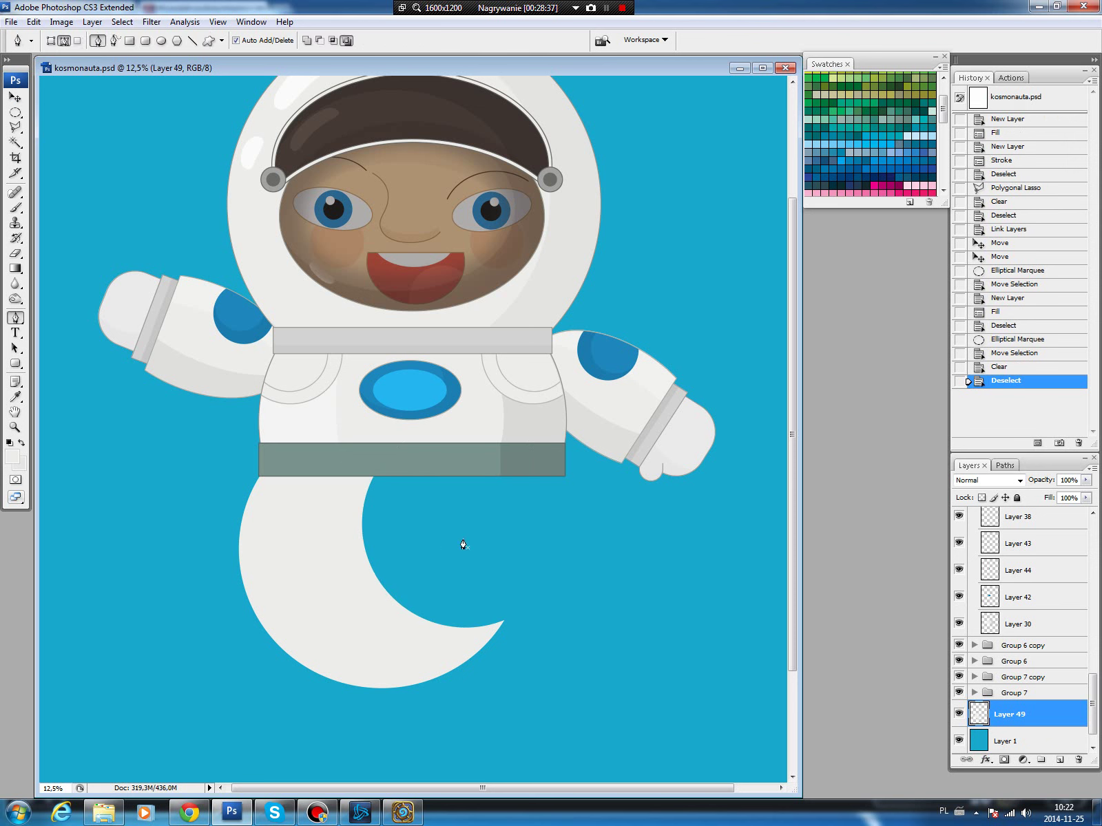
Draw a closed Pen path around the crescent's lower tip.
{"action": "left_click", "coordinate": [279, 660]}
{"action": "left_click", "coordinate": [412, 589]}
{"action": "left_click", "coordinate": [569, 600]}
{"action": "left_click", "coordinate": [504, 686]}
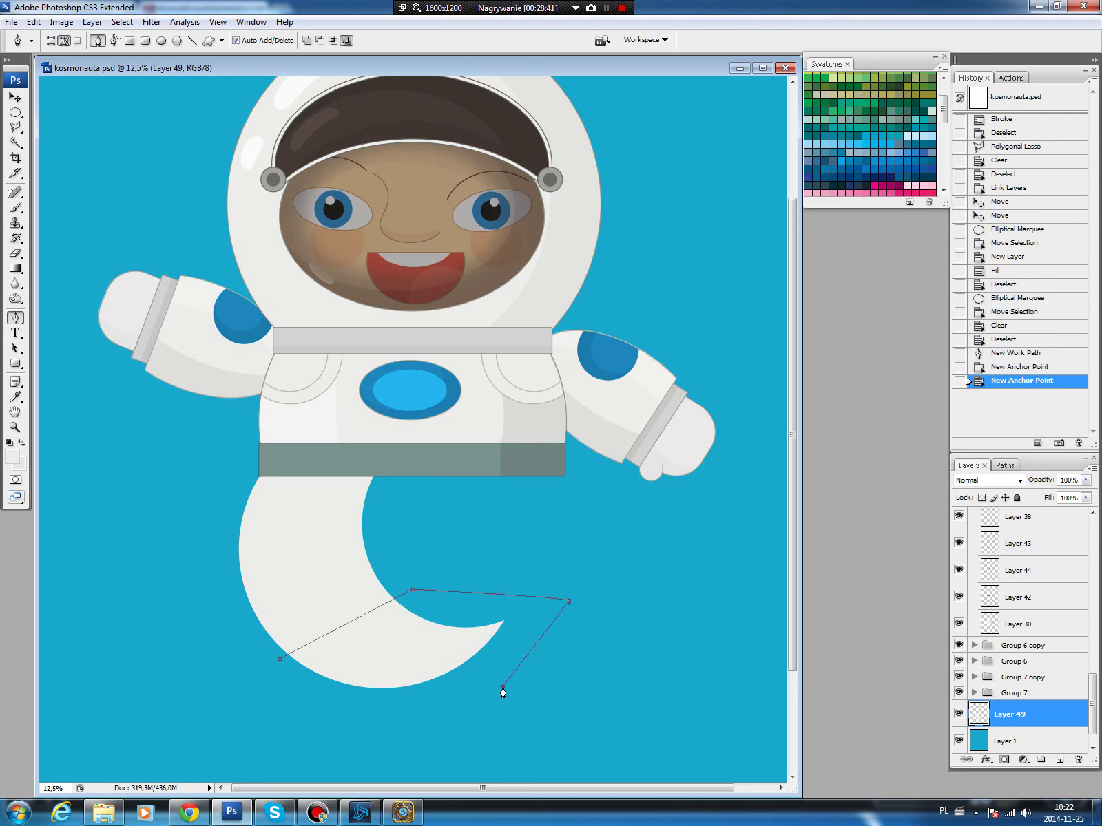
{"action": "left_click", "coordinate": [296, 721]}
{"action": "left_click", "coordinate": [275, 662]}
{"action": "left_click_drag", "start_coordinate": [279, 659], "coordinate": [279, 663]}
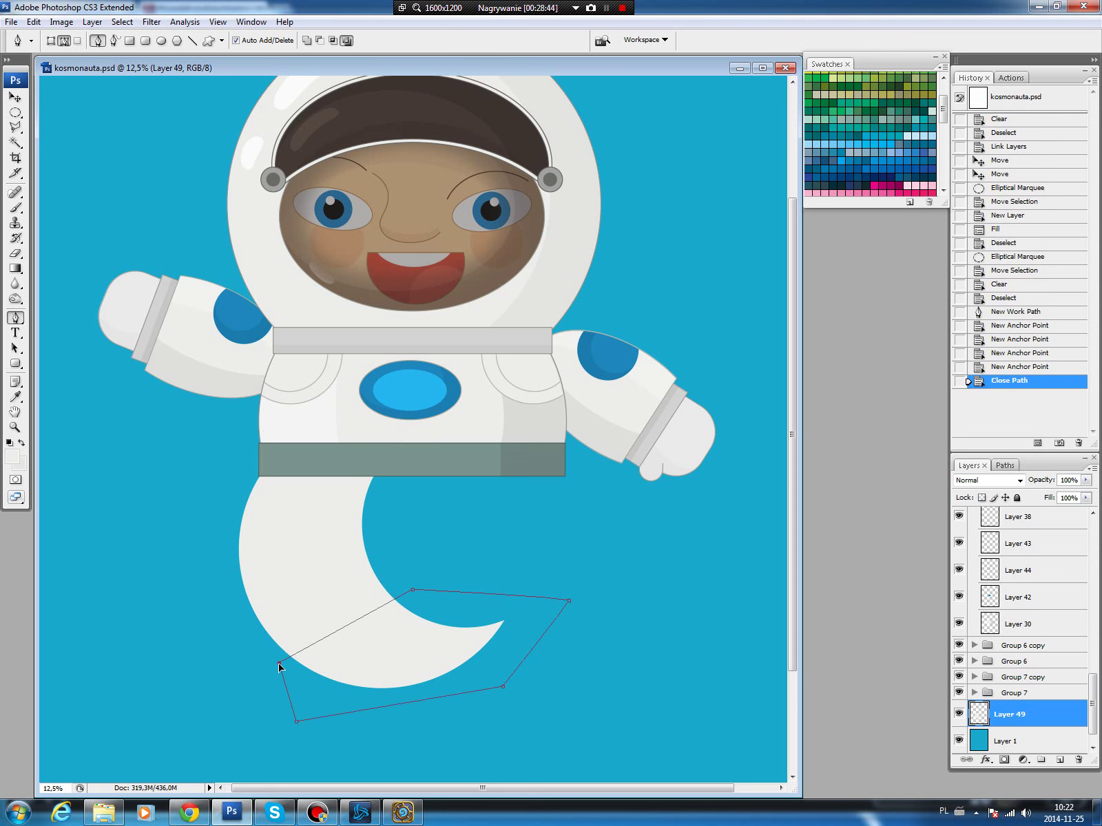
{"action": "left_click_drag", "start_coordinate": [412, 589], "coordinate": [411, 590]}
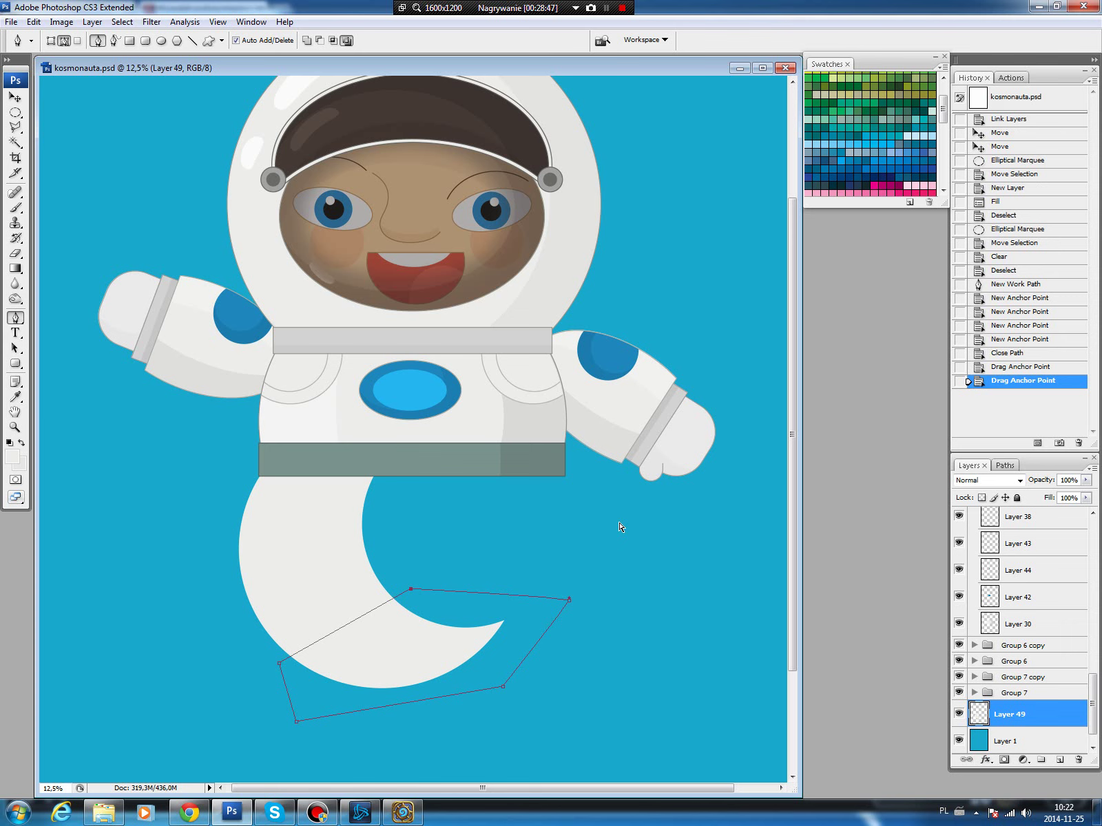
Load the path as a selection and delete the tip, squaring off the leg end.
{"action": "left_click", "coordinate": [1004, 466]}
{"action": "key", "text": "ctrl+Return"}
{"action": "key", "text": "Delete"}
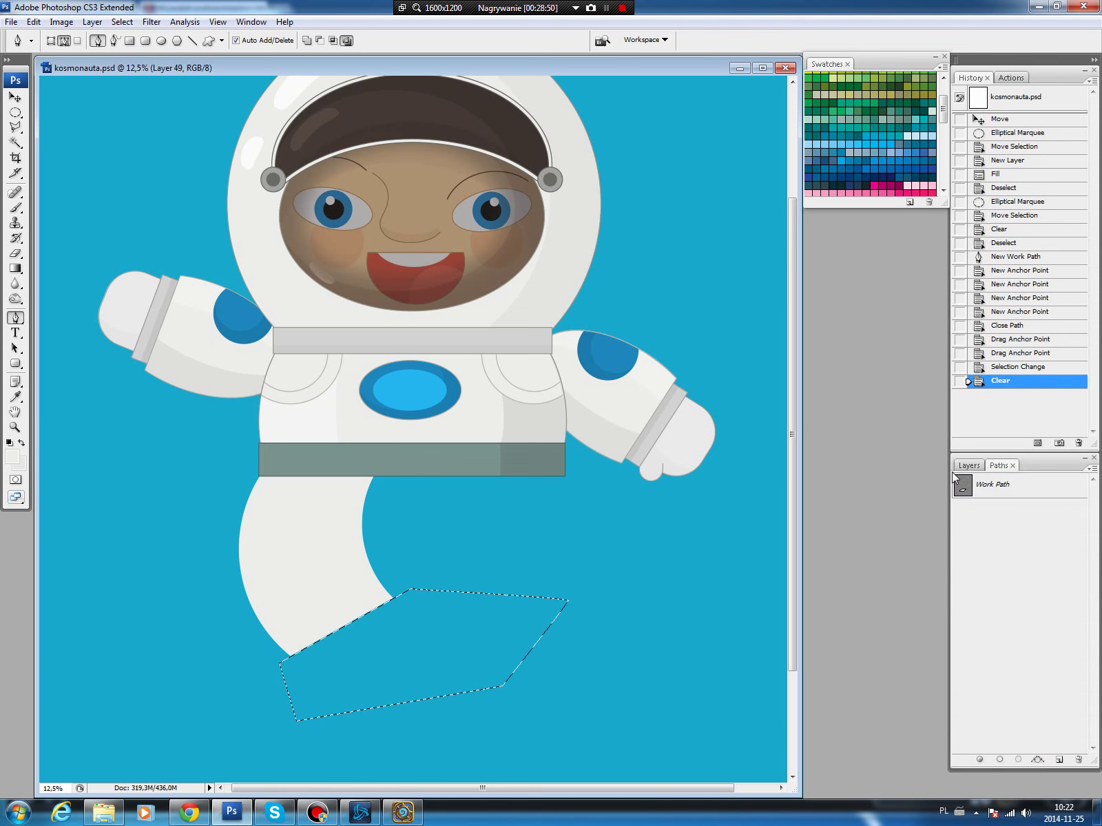
{"action": "key", "text": "ctrl+d"}
{"action": "key", "text": "v"}
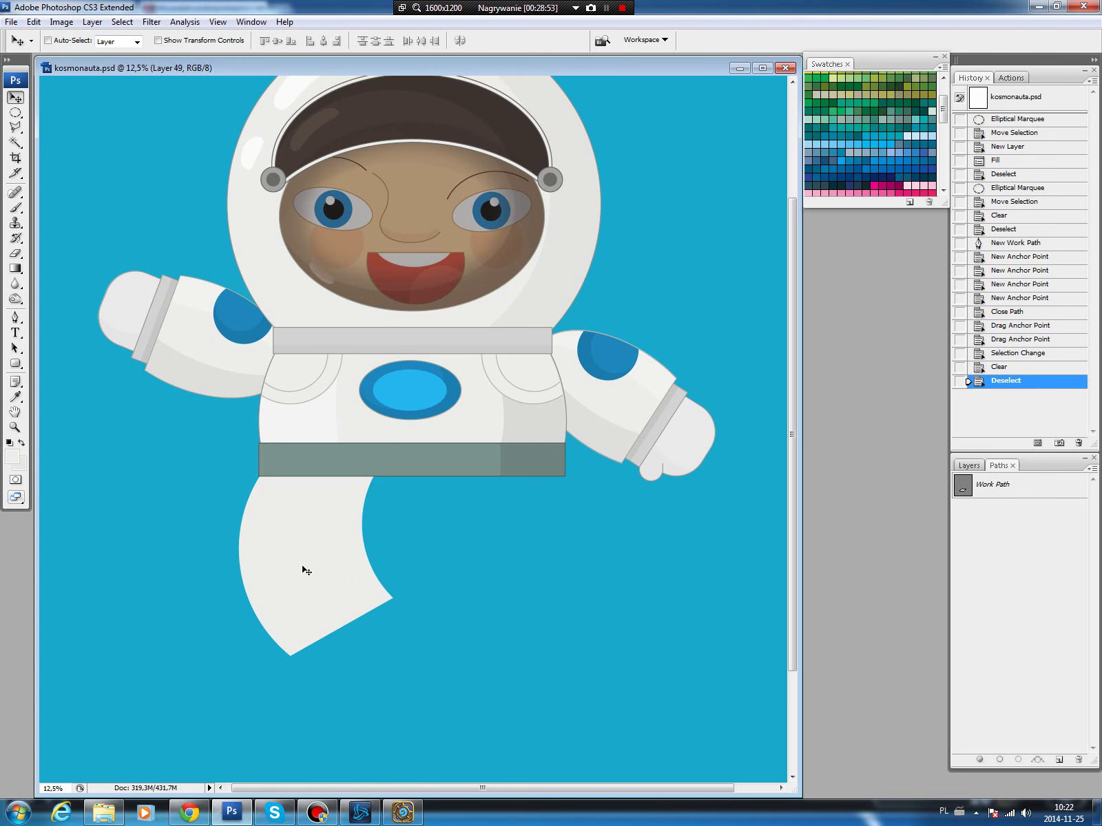
{"action": "left_click", "coordinate": [968, 466]}
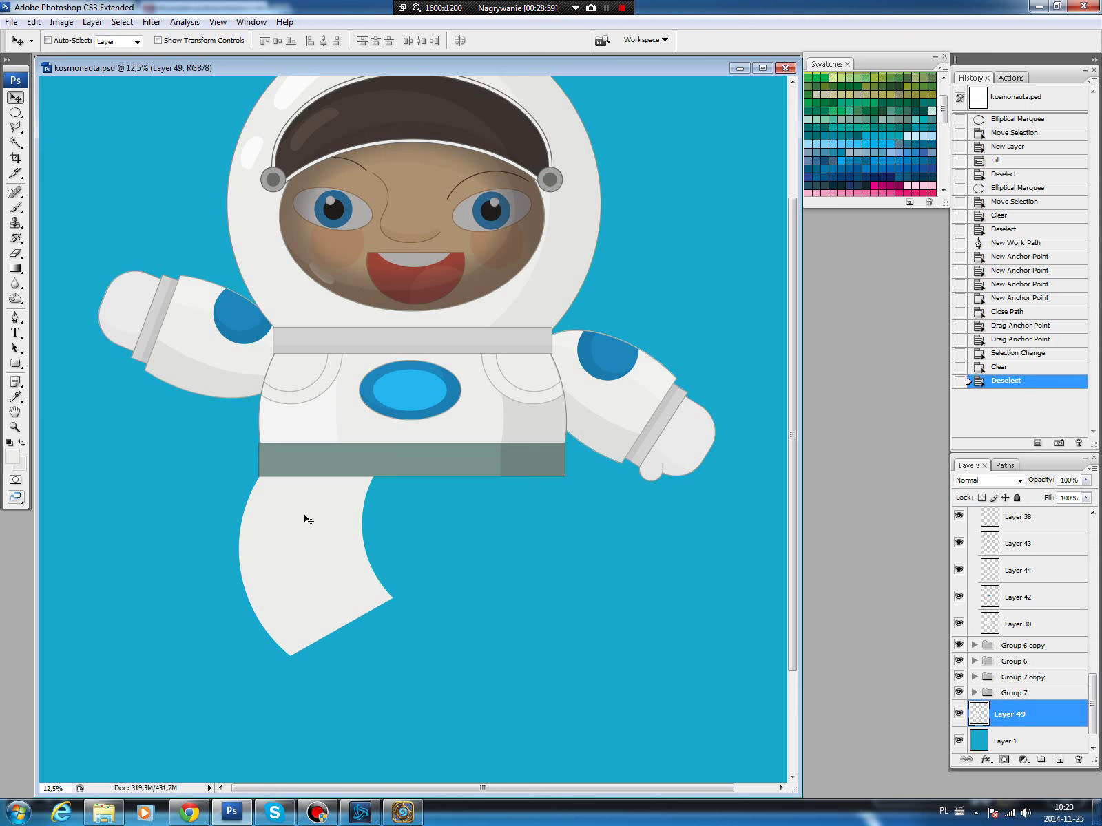
Darken a curved band along the leg's inner curve with Hue/Saturation.
{"action": "key", "text": "m"}
{"action": "left_click_drag", "start_coordinate": [480, 643], "coordinate": [477, 640]}
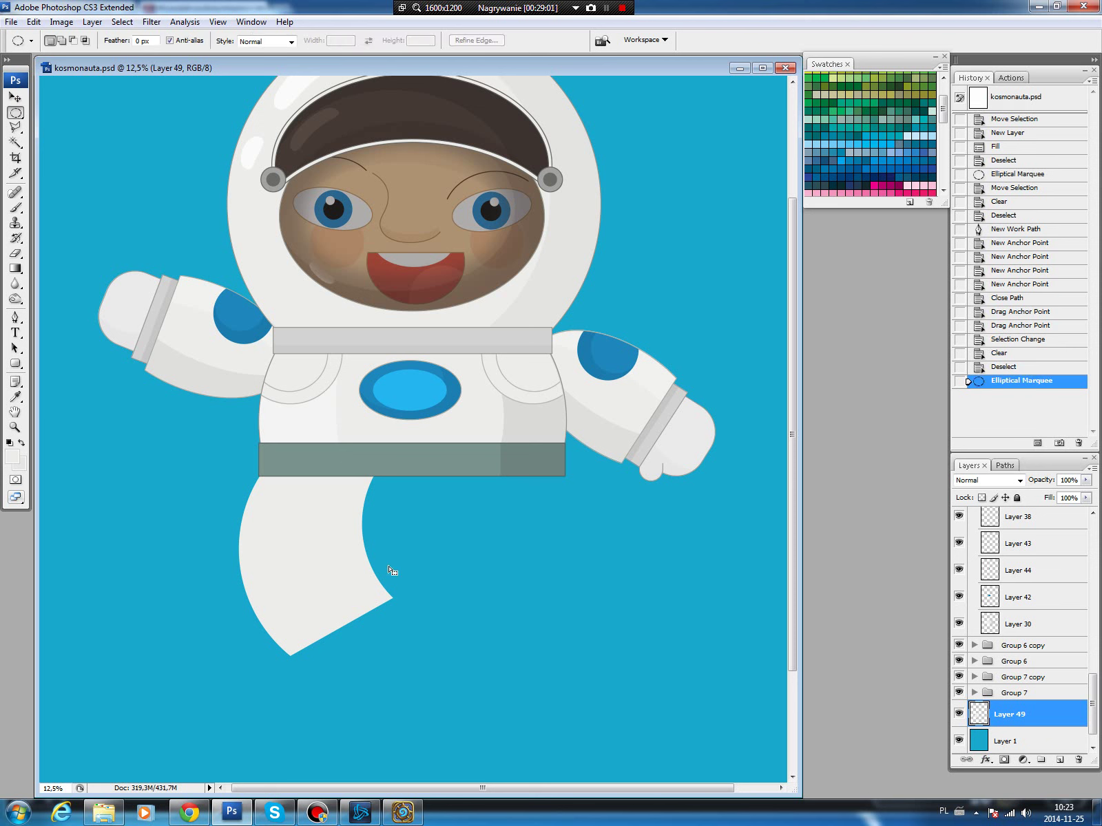
{"action": "mouse_move", "coordinate": [394, 549]}
{"action": "left_mouse_down"}
{"action": "mouse_move", "coordinate": [407, 549]}
{"action": "mouse_move", "coordinate": [393, 557]}
{"action": "left_mouse_up"}
{"action": "left_click", "coordinate": [290, 444]}
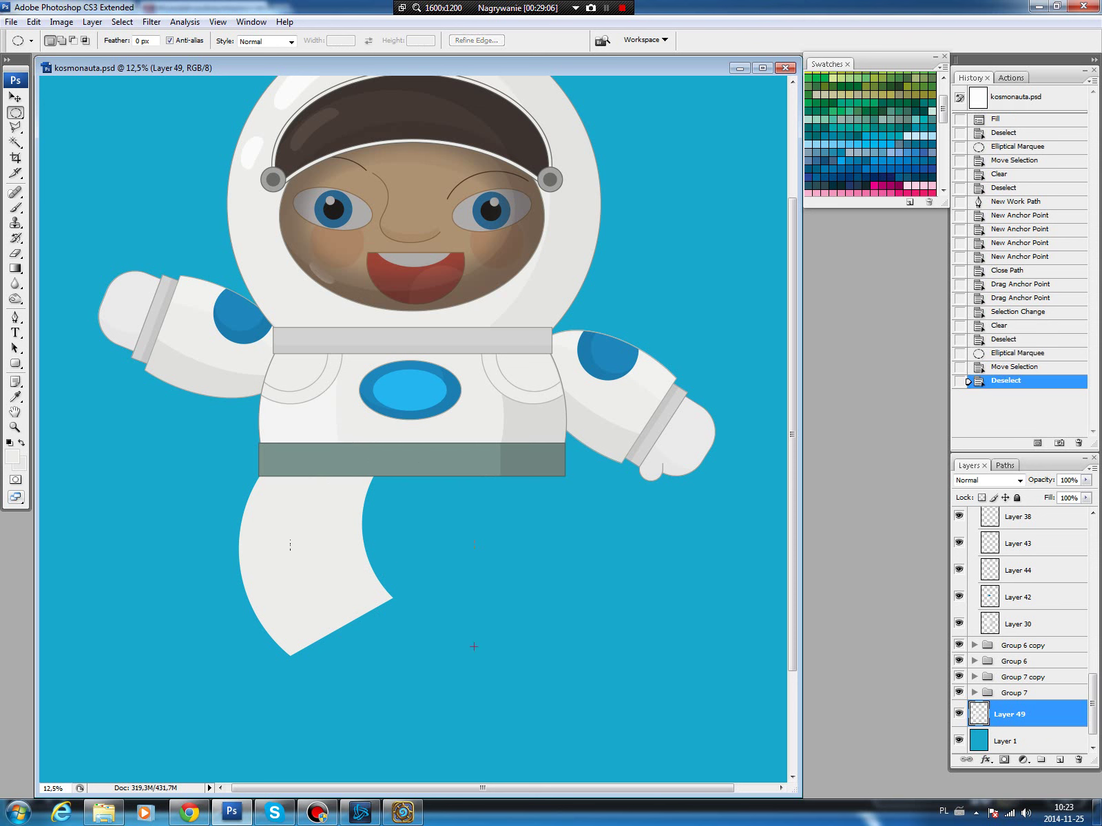
{"action": "left_click_drag", "start_coordinate": [474, 646], "coordinate": [308, 435]}
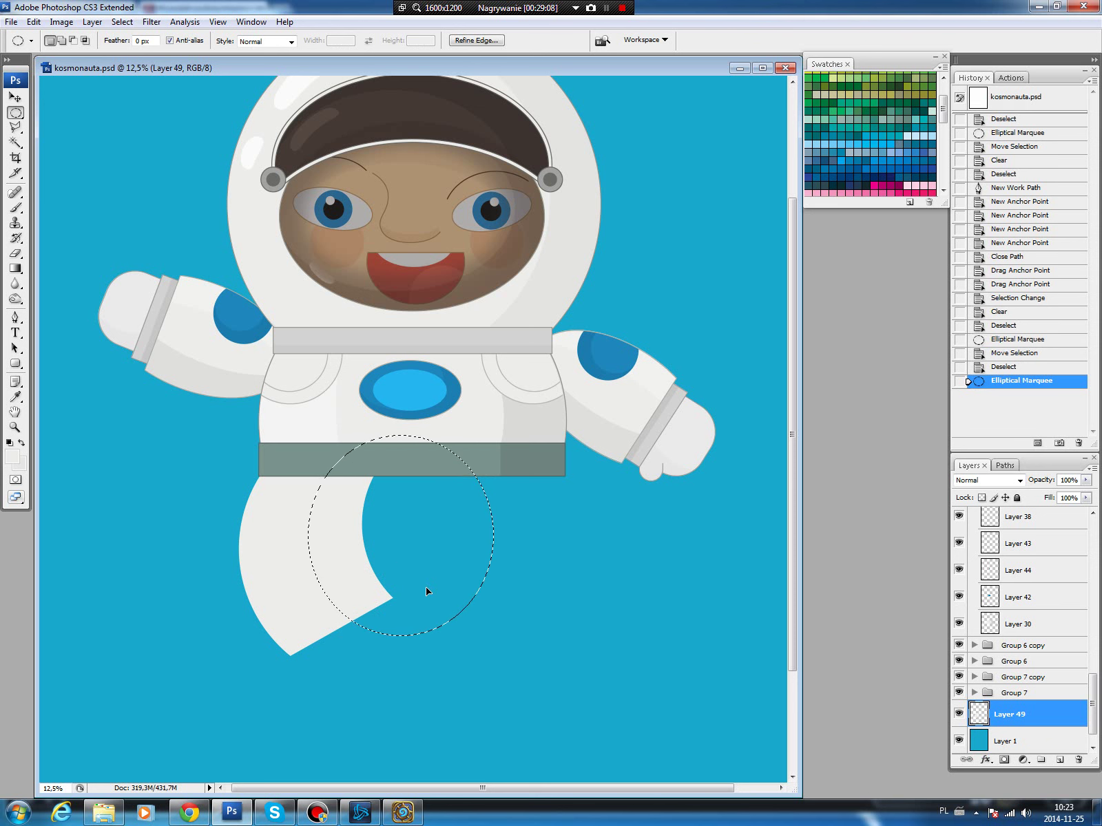
{"action": "left_click_drag", "start_coordinate": [425, 586], "coordinate": [425, 588]}
{"action": "key", "text": "ctrl+u"}
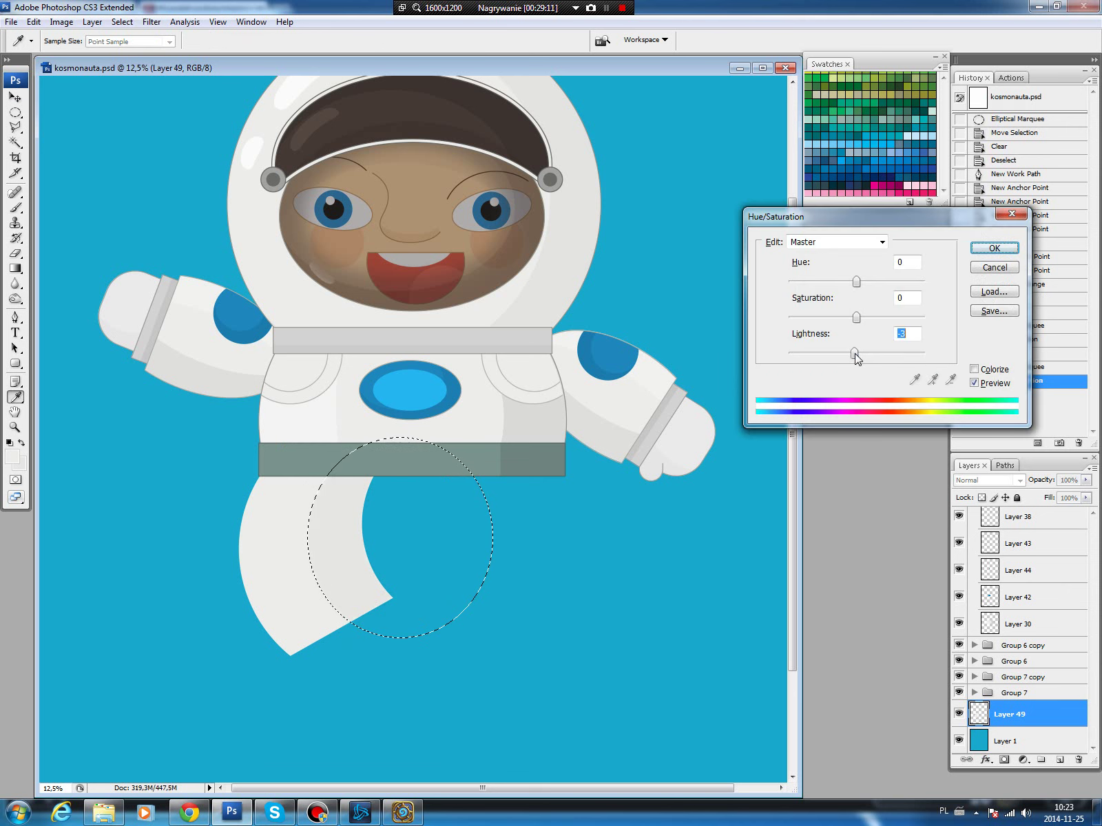
{"action": "left_click", "coordinate": [995, 248]}
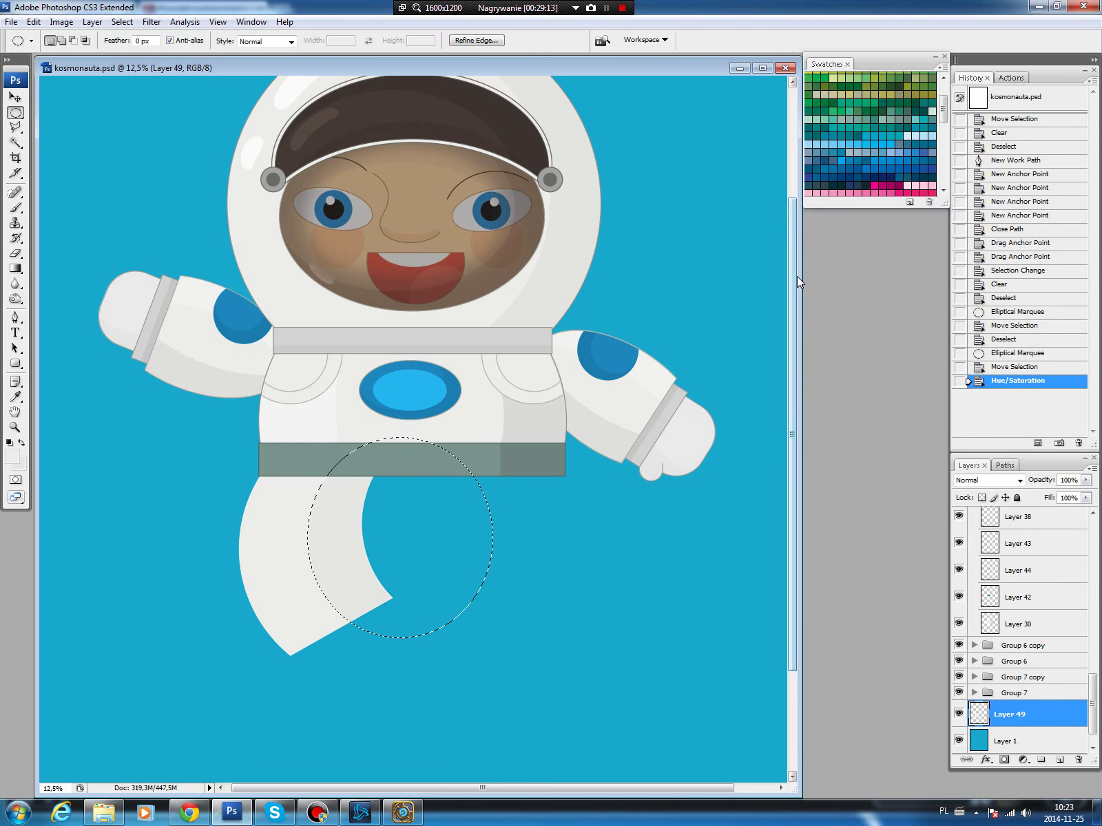
{"action": "left_click", "coordinate": [407, 489]}
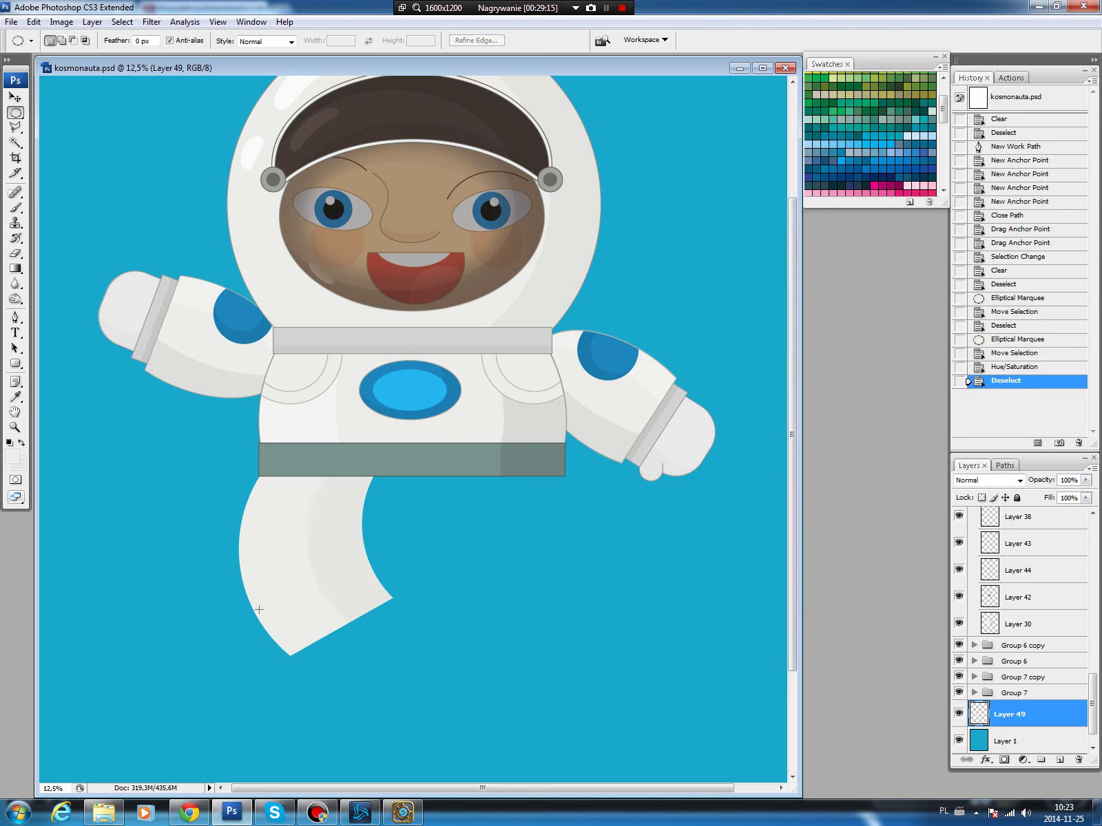
Stroke the leg's outline in darker grey on new Layer 50.
{"action": "left_click", "coordinate": [979, 714], "text": "ctrl"}
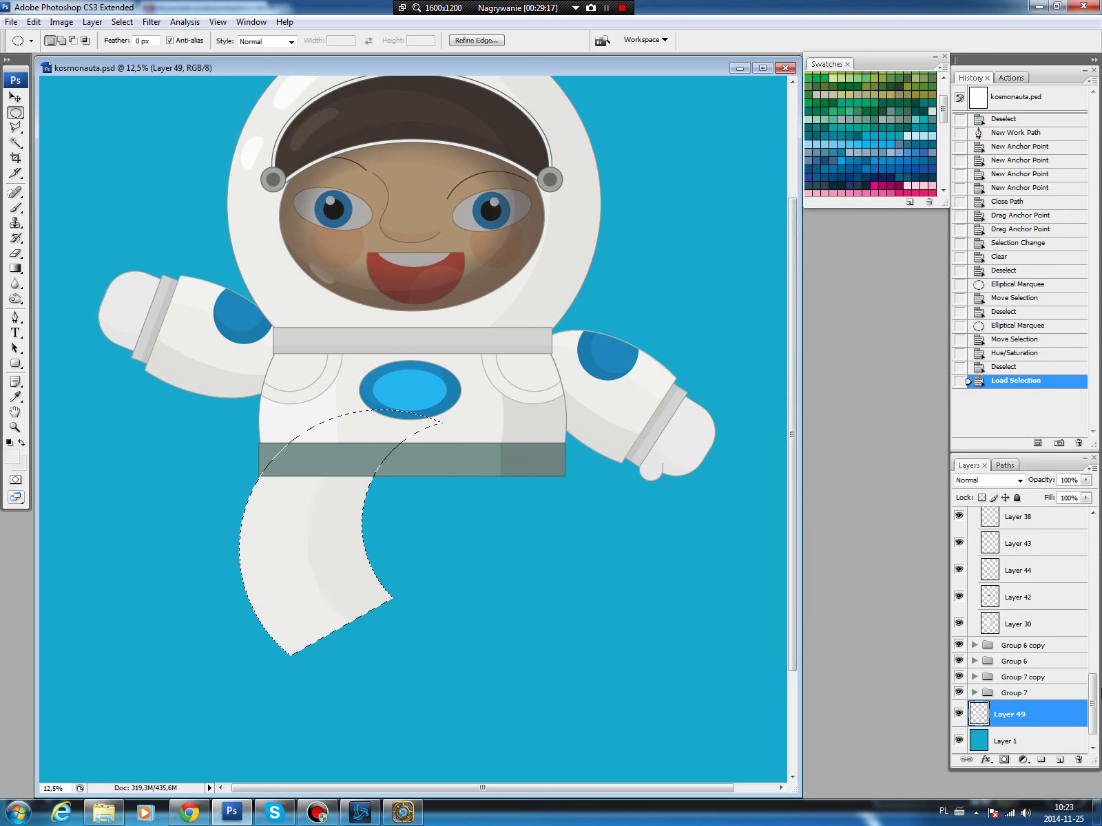
{"action": "key", "text": "ctrl+shift+alt+n"}
{"action": "key", "text": "b"}
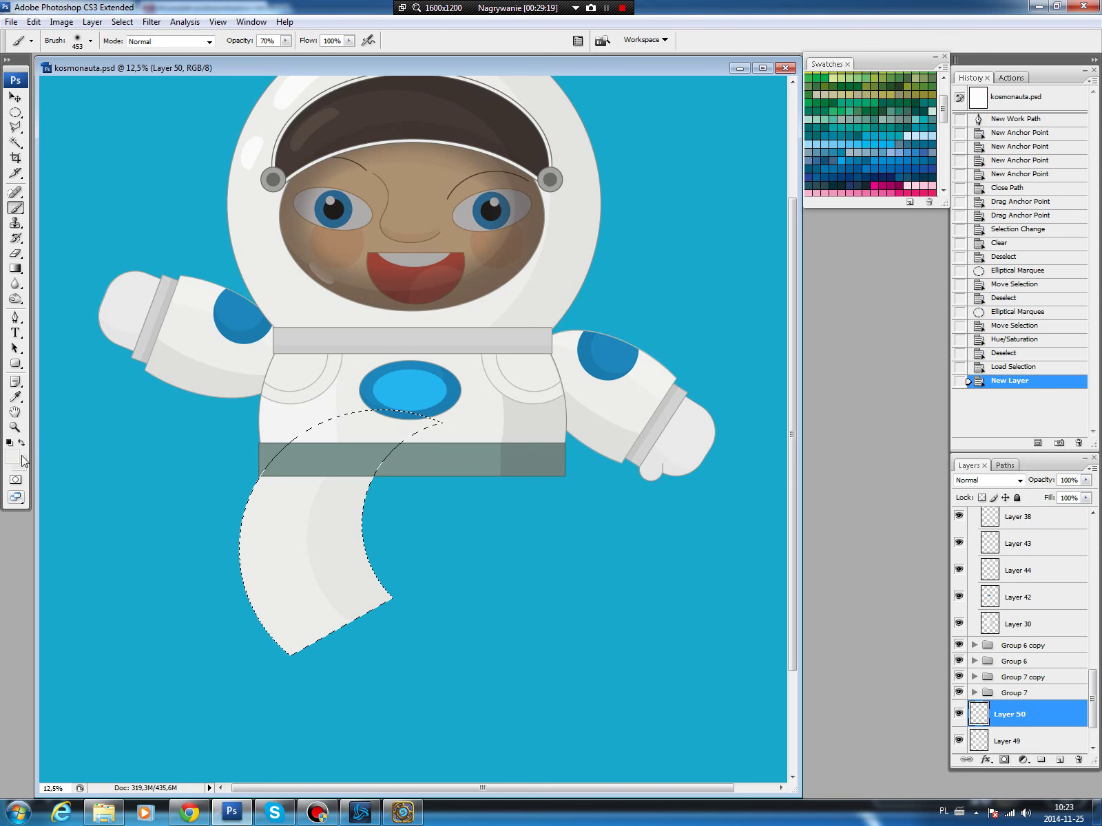
{"action": "key", "text": "i"}
{"action": "left_click", "coordinate": [11, 455]}
{"action": "left_click", "coordinate": [378, 283]}
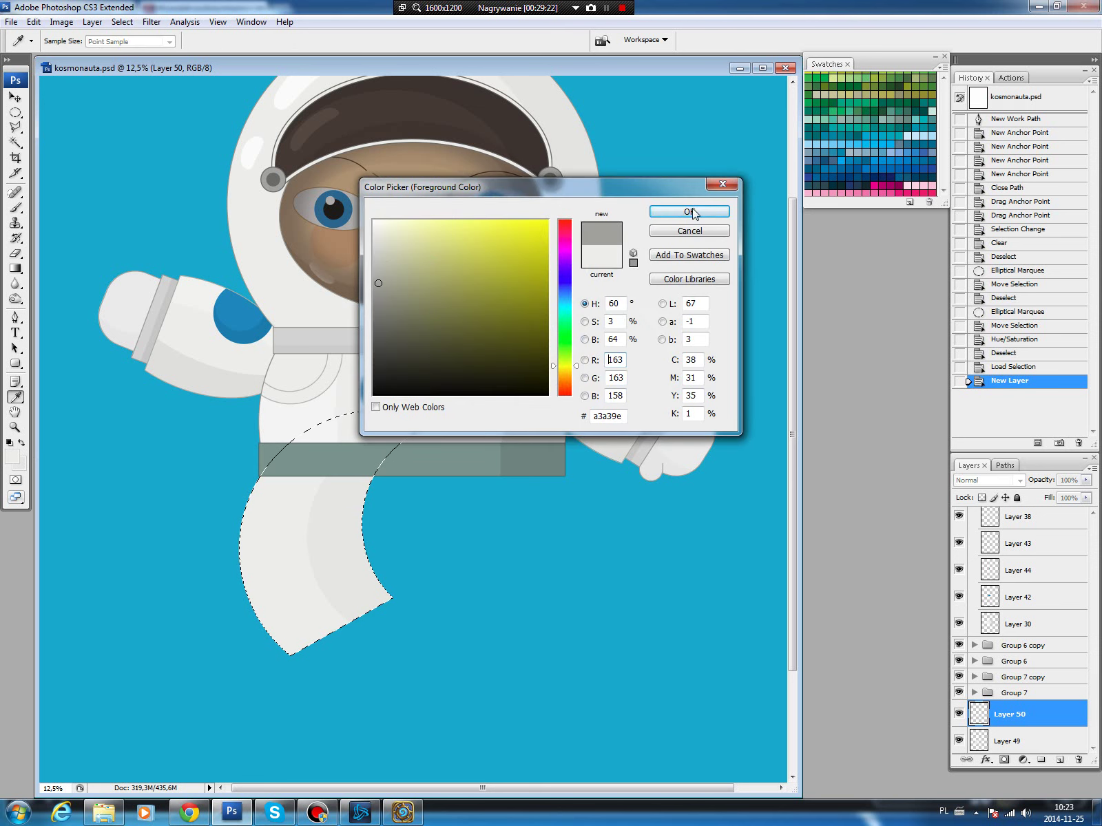
{"action": "left_click", "coordinate": [689, 212]}
{"action": "left_click", "coordinate": [33, 27]}
{"action": "left_click", "coordinate": [49, 229]}
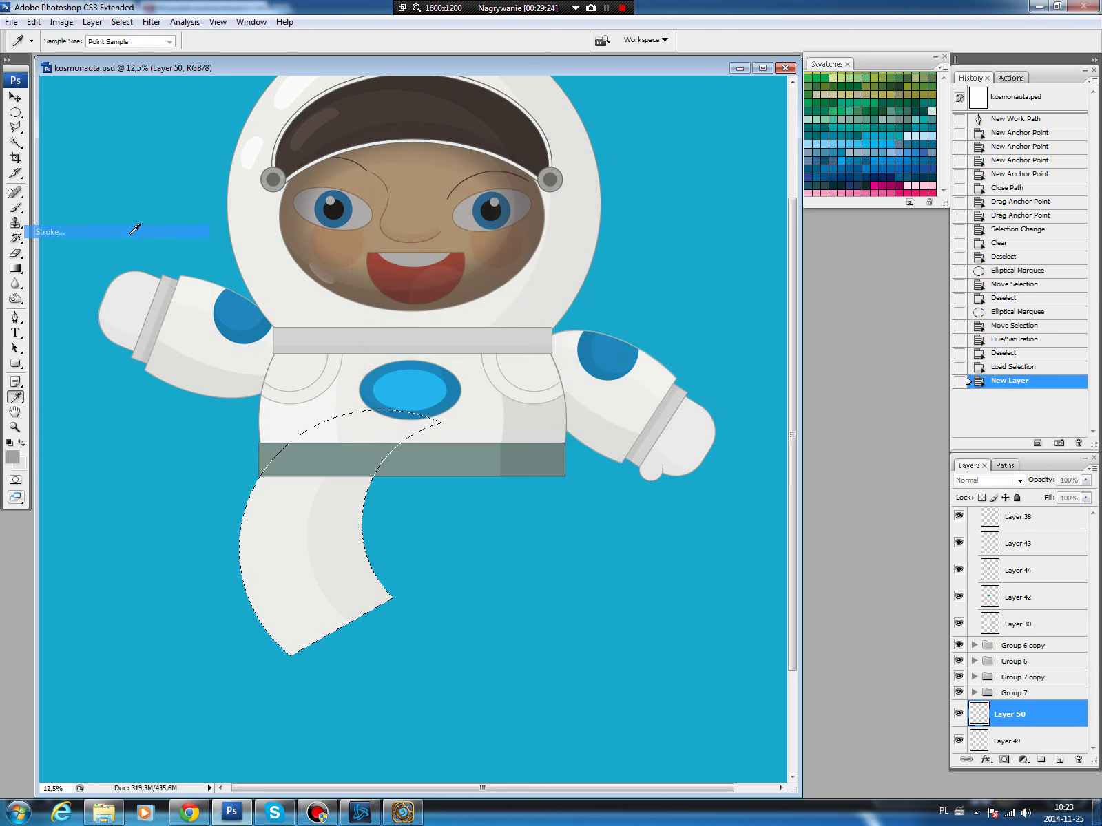
{"action": "left_click", "coordinate": [632, 228]}
{"action": "key", "text": "b"}
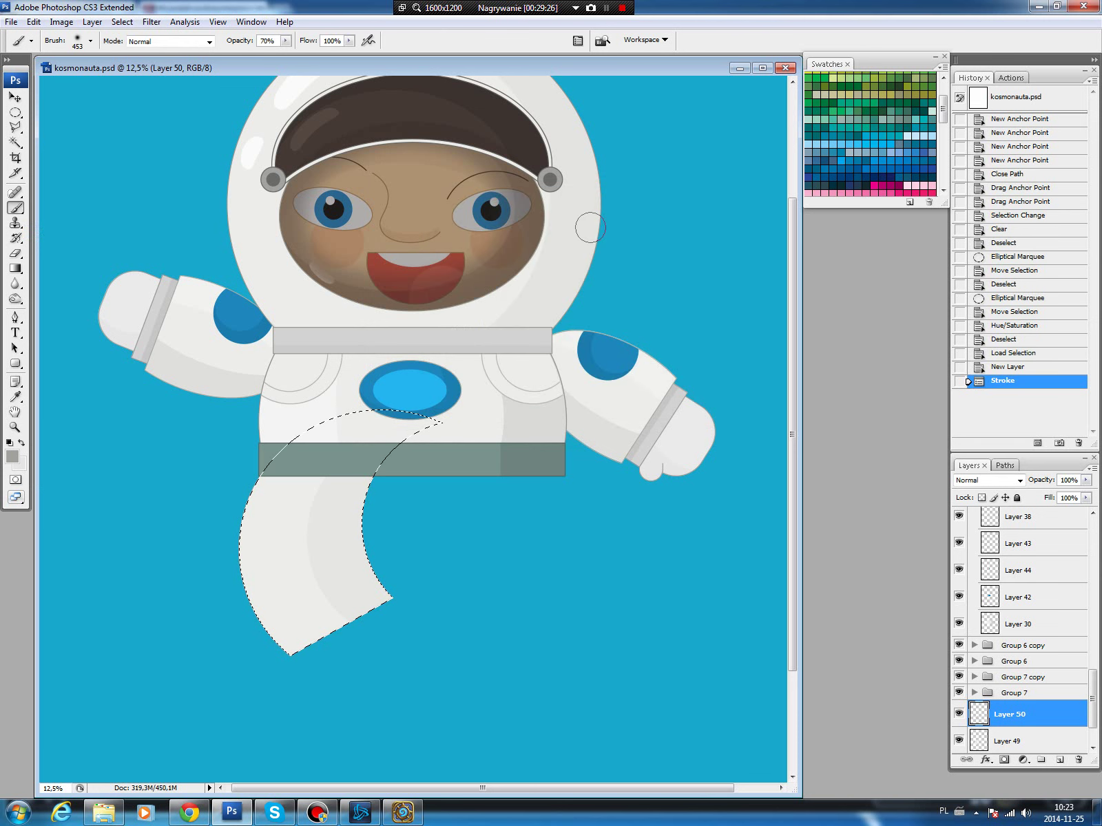
{"action": "key", "text": "ctrl+d"}
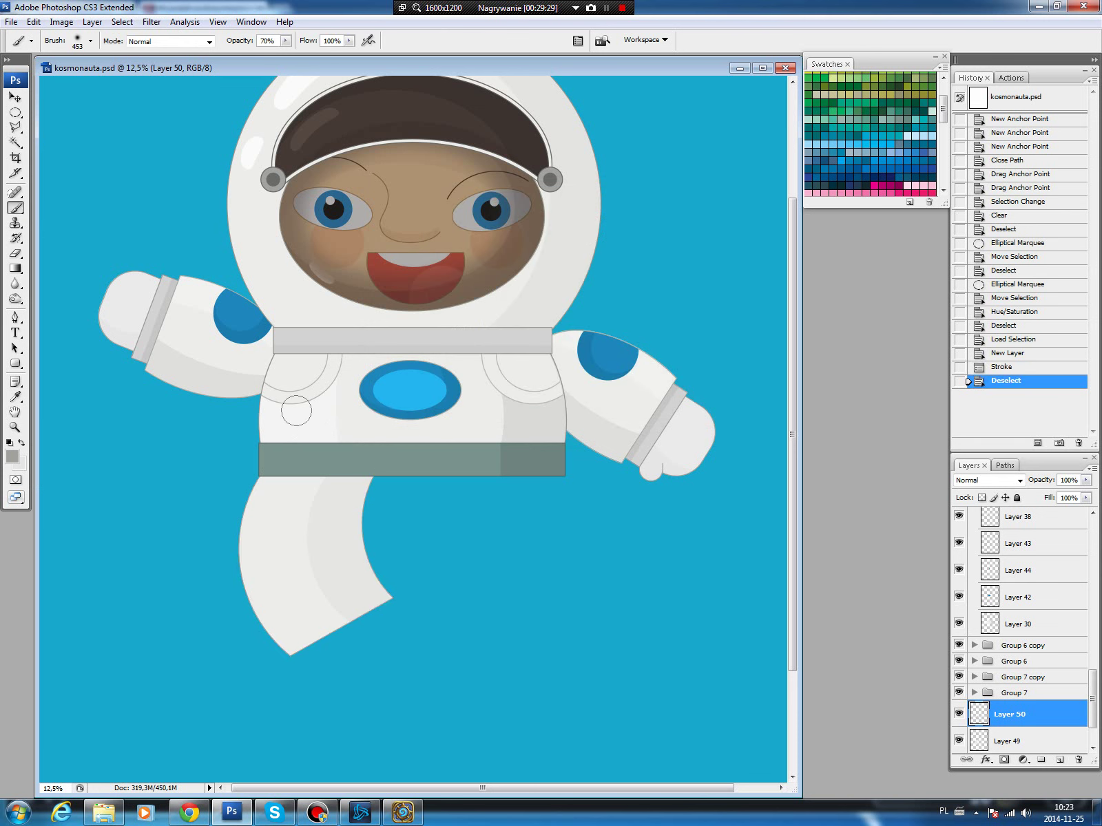
Draw a thin four-corner Pen path for a strap across the leg.
{"action": "key", "text": "p"}
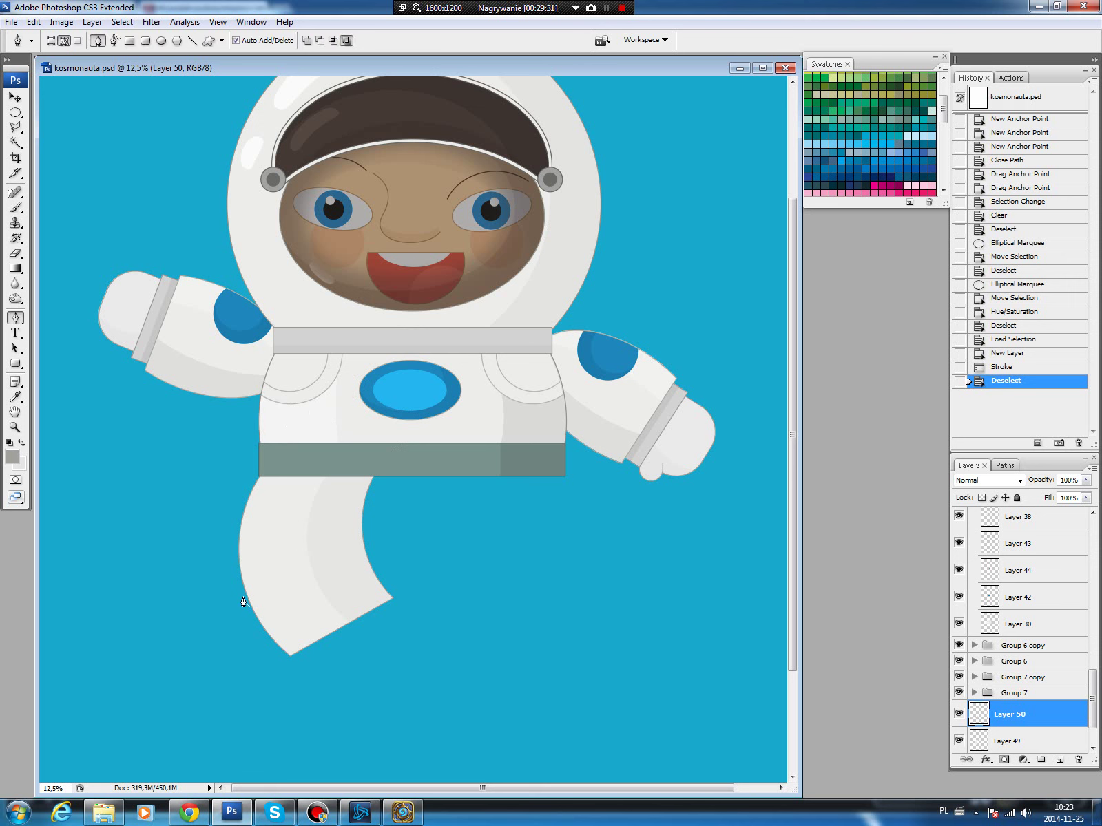
{"action": "left_click", "coordinate": [239, 598]}
{"action": "left_click", "coordinate": [379, 544]}
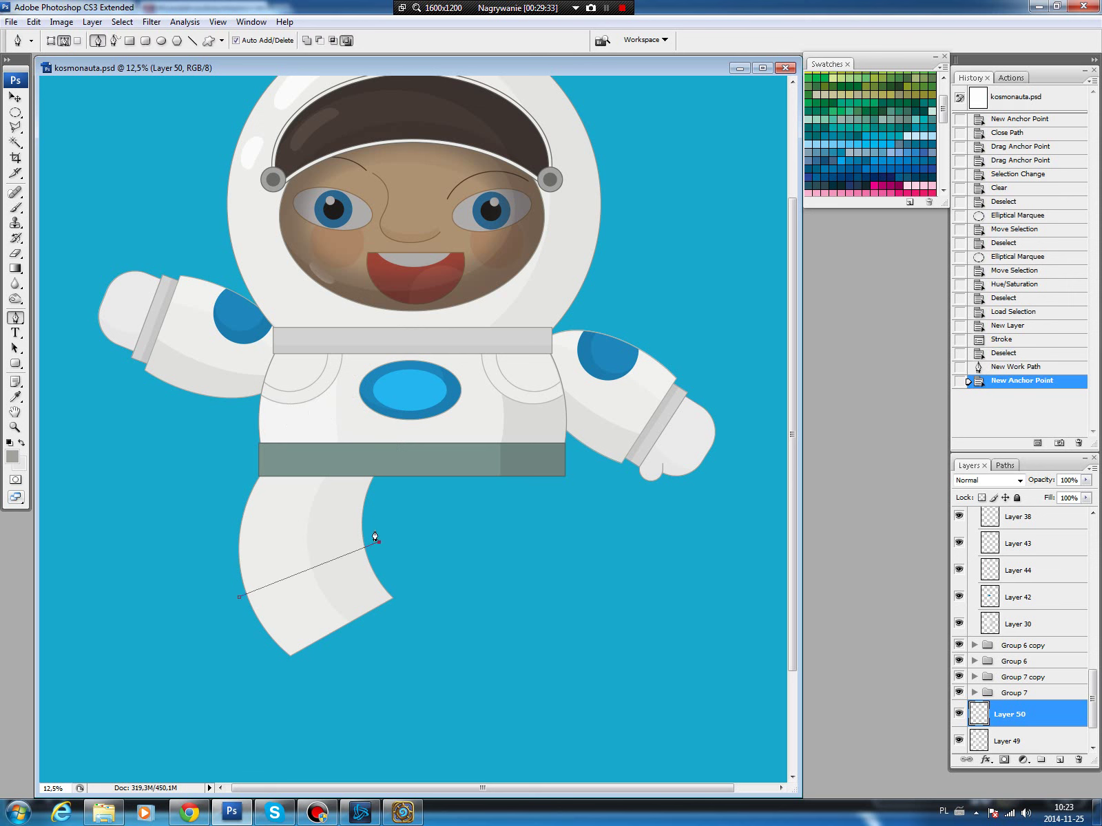
{"action": "left_click", "coordinate": [375, 531]}
{"action": "left_click", "coordinate": [235, 586]}
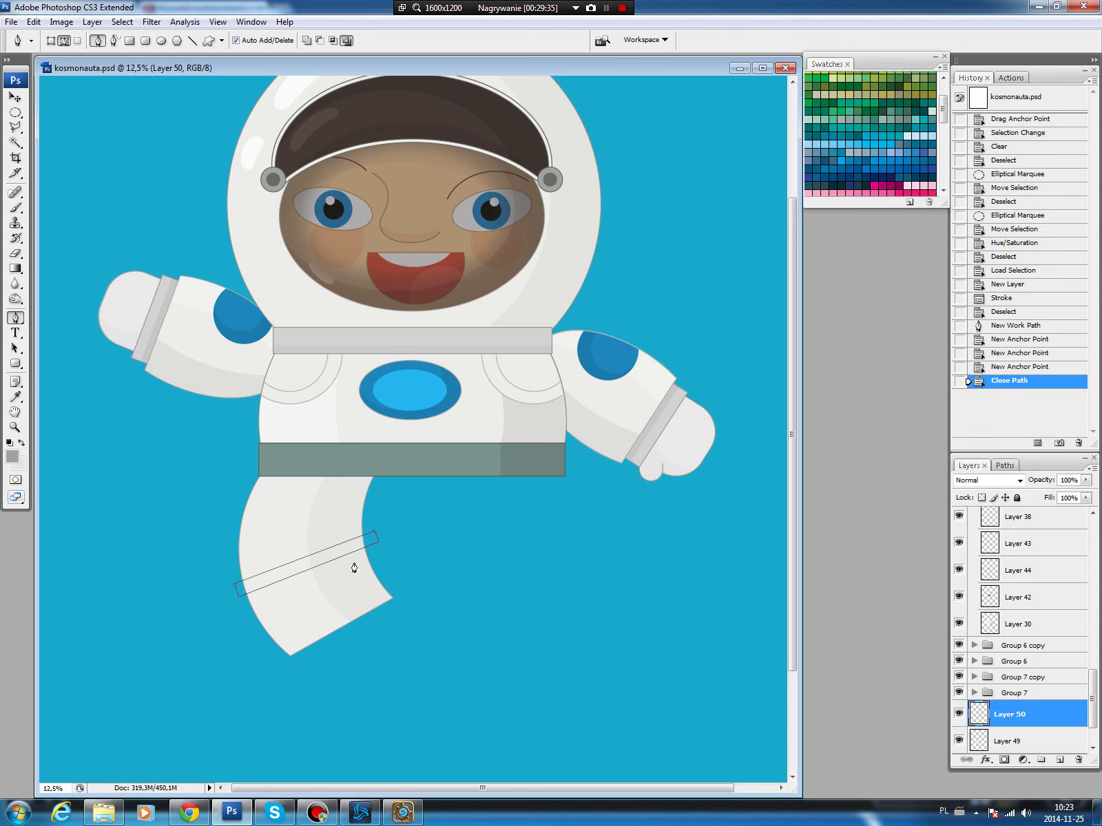
{"action": "left_click_drag", "start_coordinate": [379, 544], "coordinate": [379, 545]}
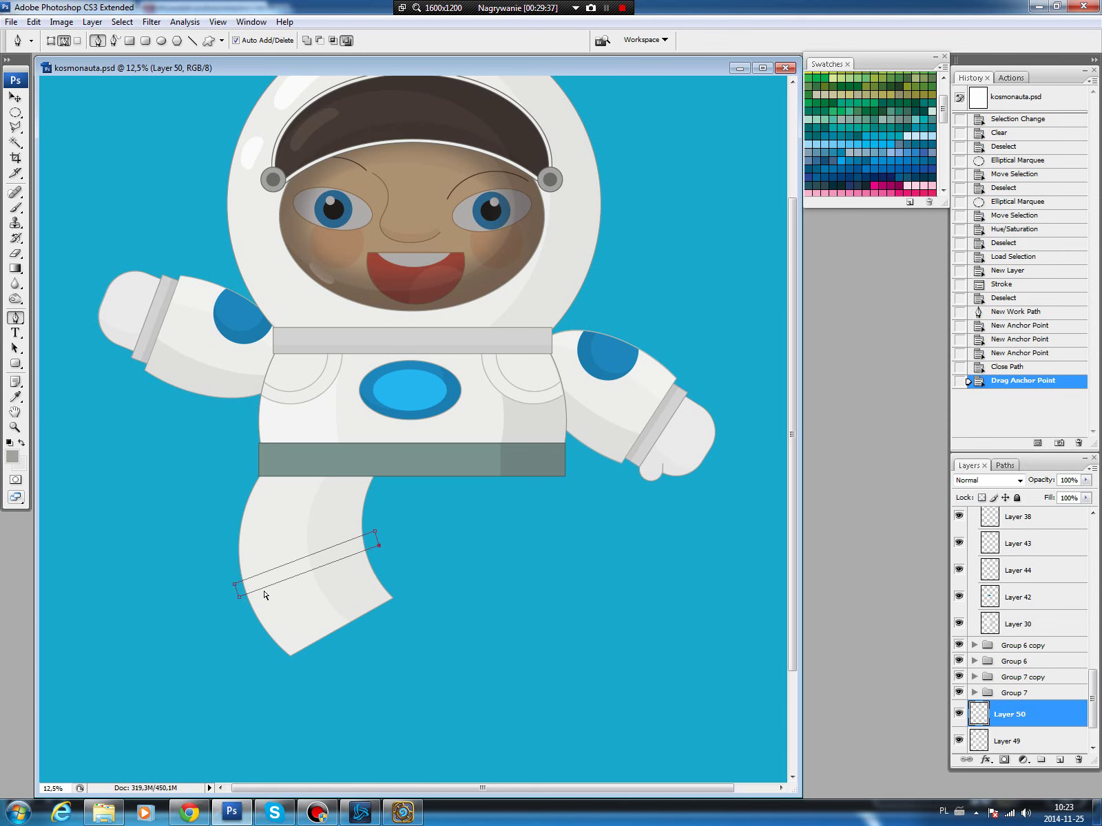
{"action": "left_click_drag", "start_coordinate": [239, 598], "coordinate": [240, 603]}
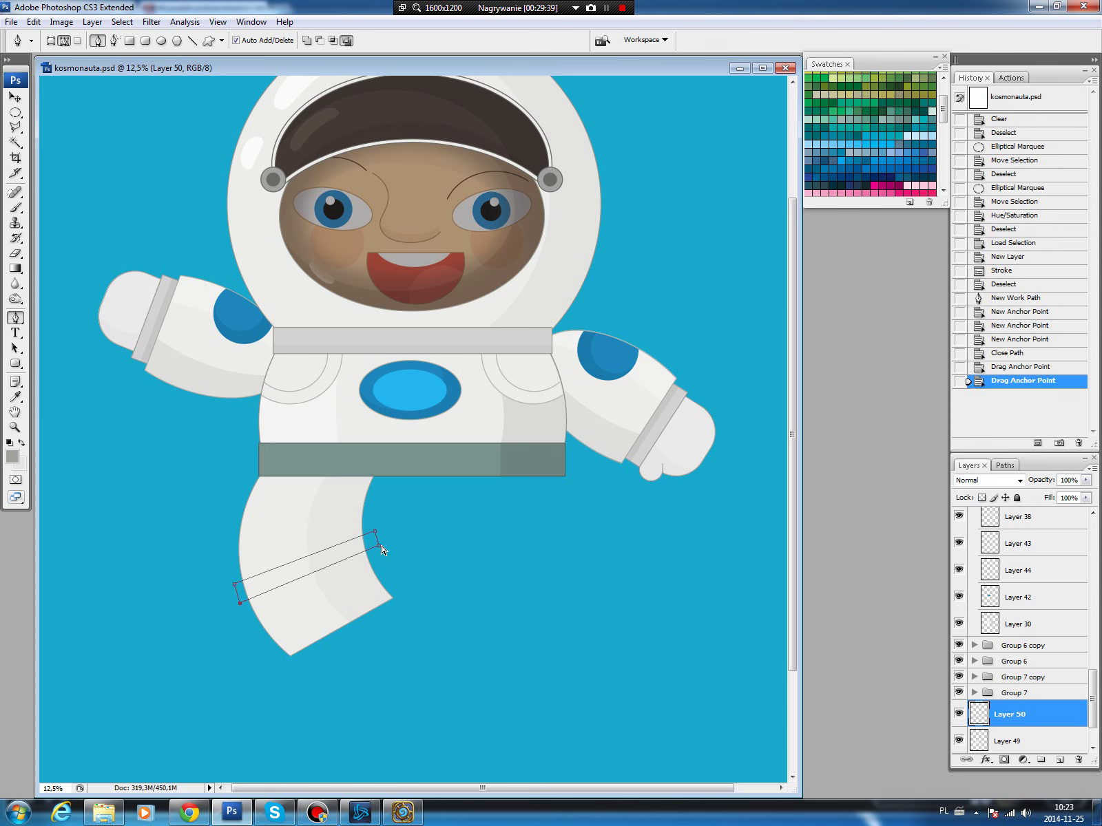
{"action": "left_click_drag", "start_coordinate": [381, 546], "coordinate": [369, 537]}
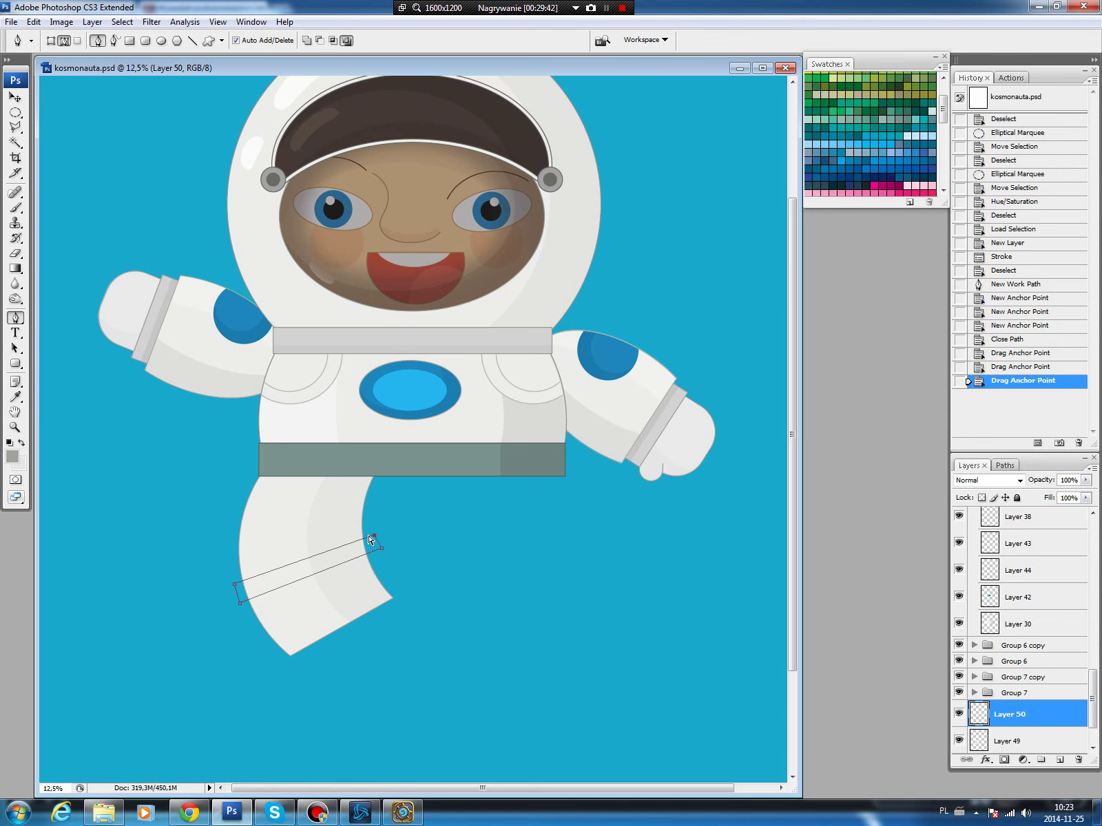
{"action": "left_click_drag", "start_coordinate": [235, 585], "coordinate": [232, 588]}
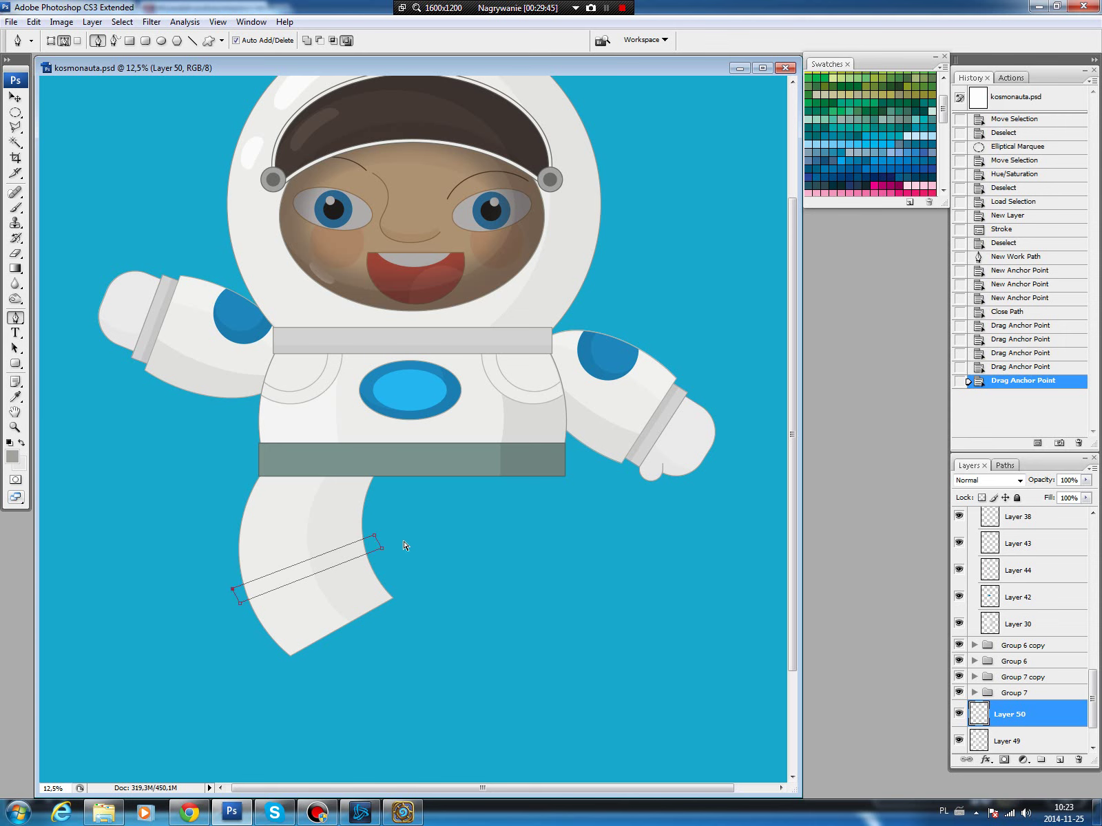
{"action": "left_click_drag", "start_coordinate": [384, 553], "coordinate": [377, 543]}
Fill the strap path with light grey on a new layer.
{"action": "left_click", "coordinate": [1004, 465]}
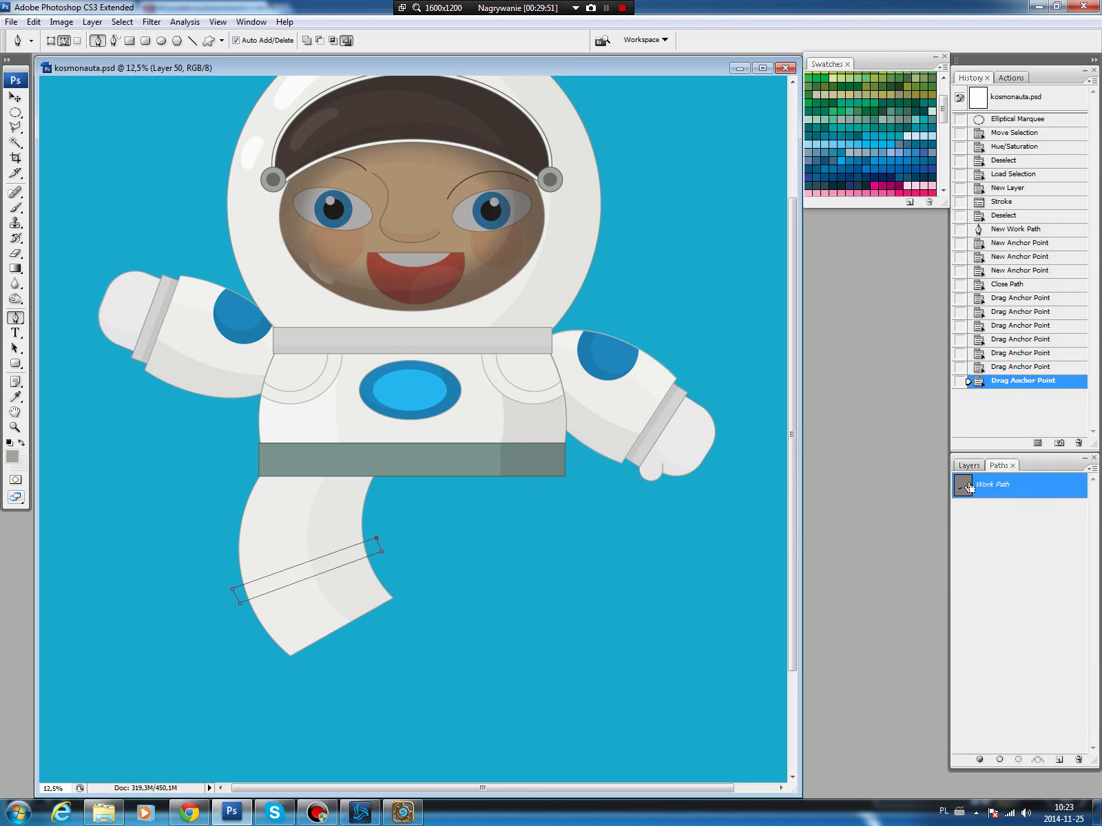
{"action": "left_click", "coordinate": [968, 488], "text": "ctrl"}
{"action": "left_click", "coordinate": [969, 464]}
{"action": "left_click", "coordinate": [1060, 759]}
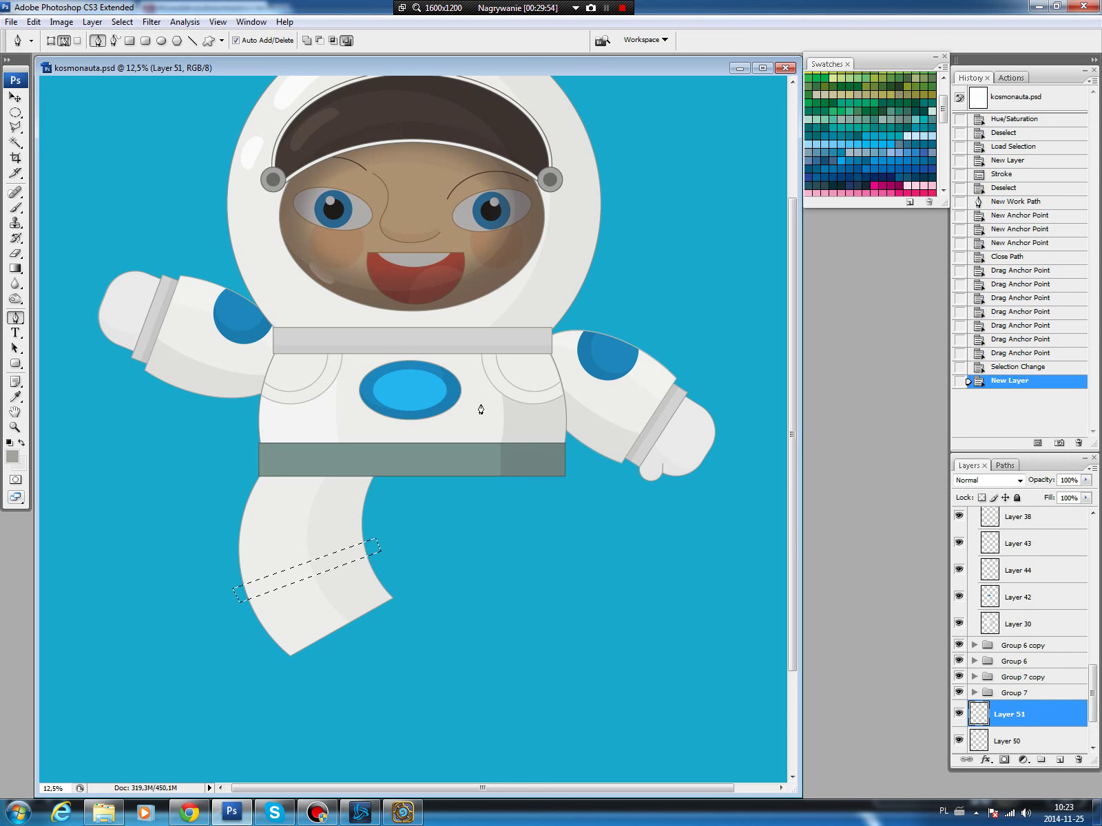
{"action": "key", "text": "b"}
{"action": "left_click", "coordinate": [443, 340], "text": "alt"}
{"action": "key", "text": "alt+BackSpace"}
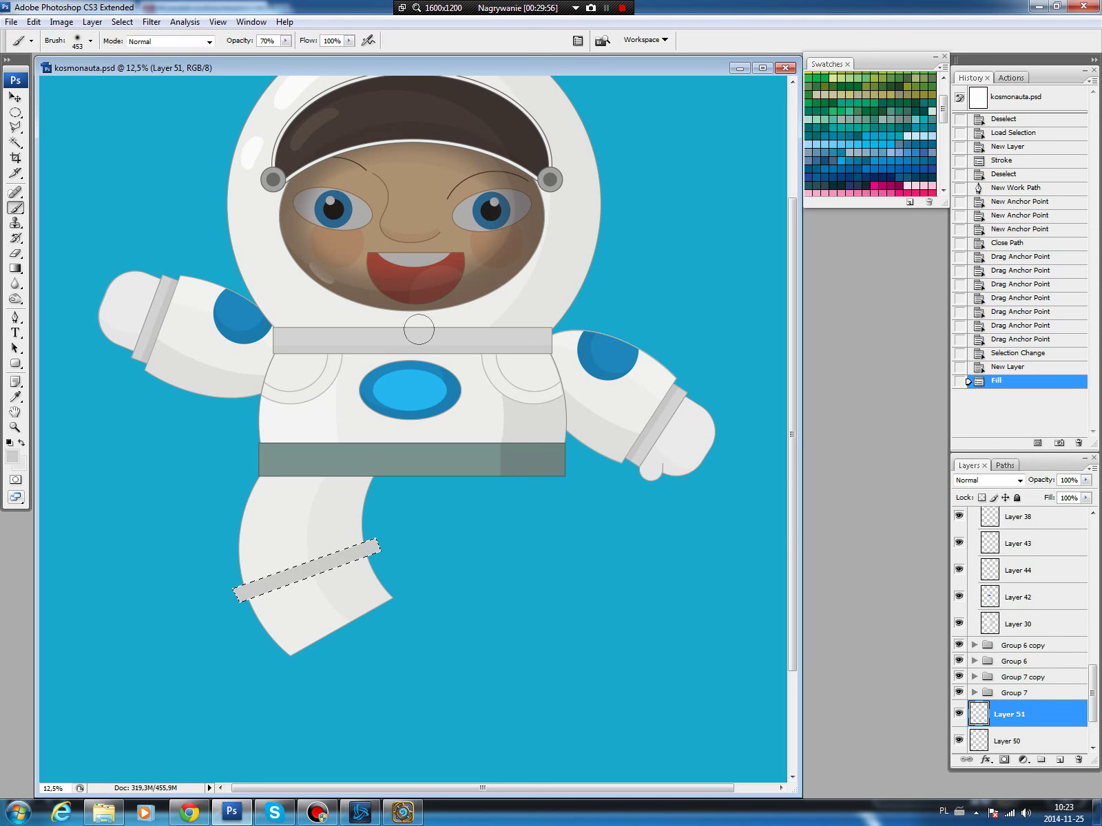
{"action": "key", "text": "ctrl+d"}
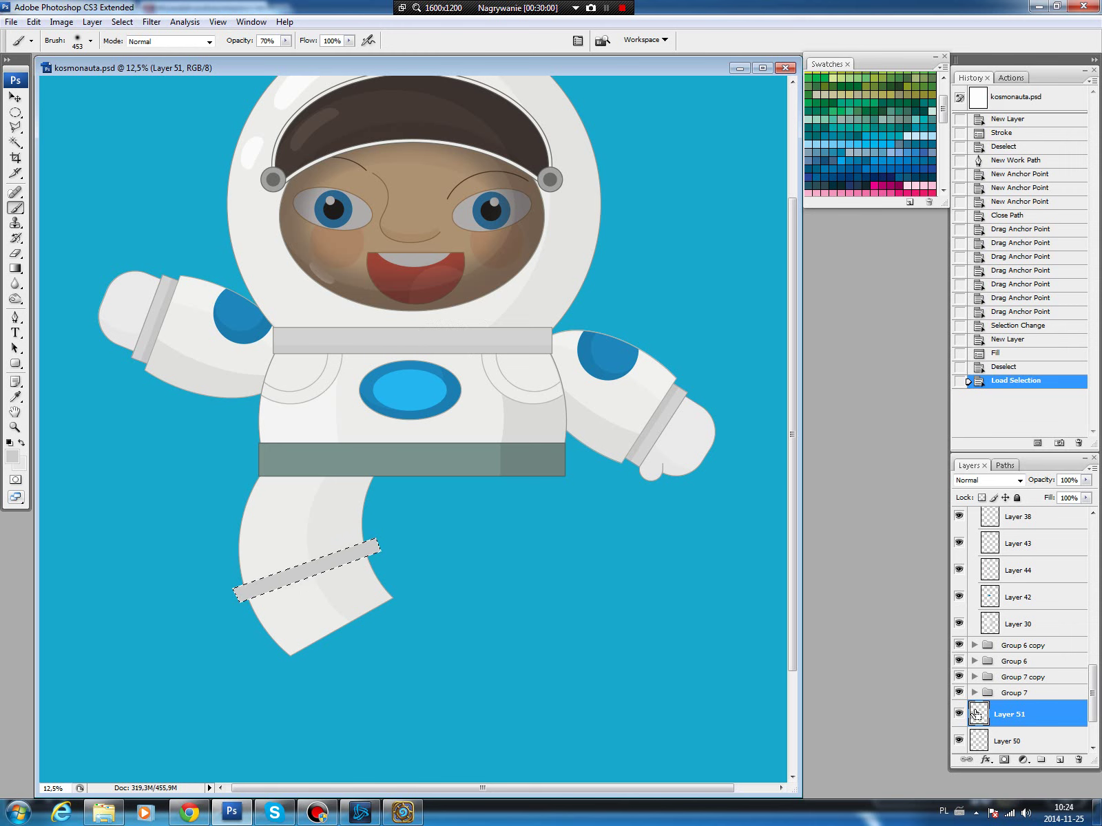
{"action": "key", "text": "ctrl+d"}
Delete the strap parts sticking outside the leg using an inverted leg selection.
{"action": "left_click_drag", "start_coordinate": [1095, 676], "coordinate": [1095, 690]}
{"action": "left_click", "coordinate": [978, 709], "text": "ctrl"}
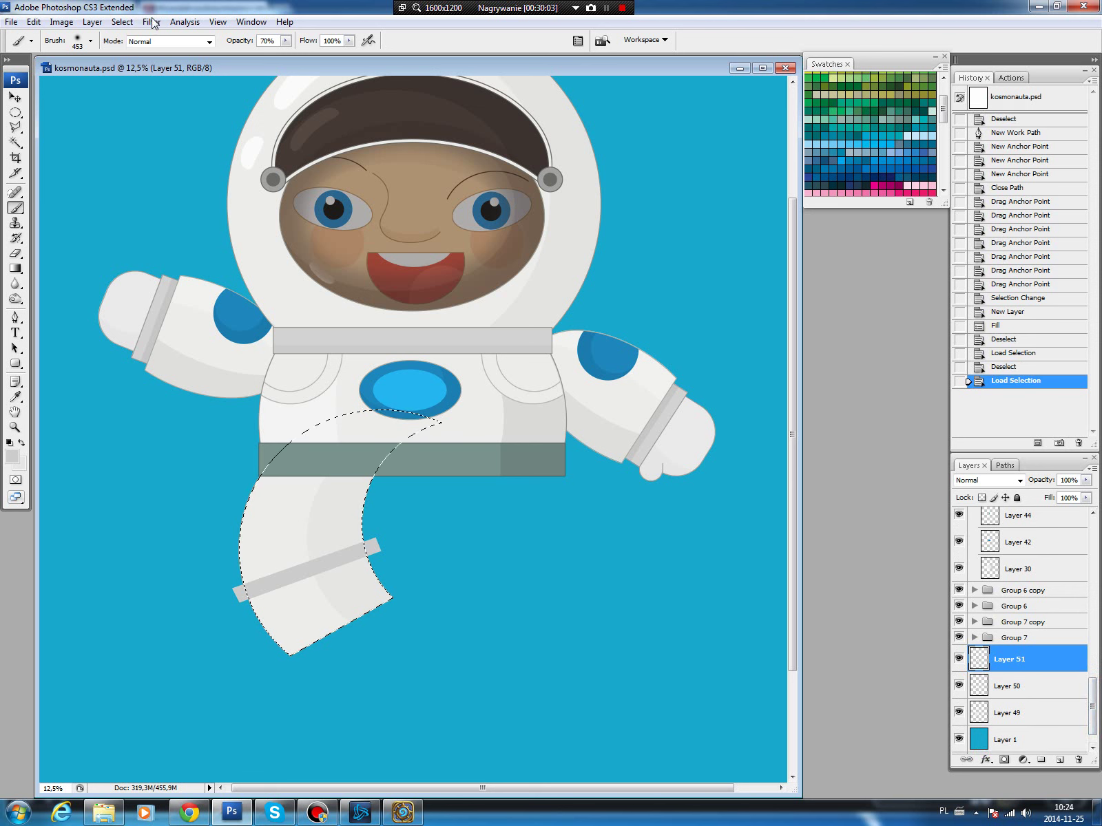
{"action": "left_click", "coordinate": [122, 22]}
{"action": "left_click", "coordinate": [128, 74]}
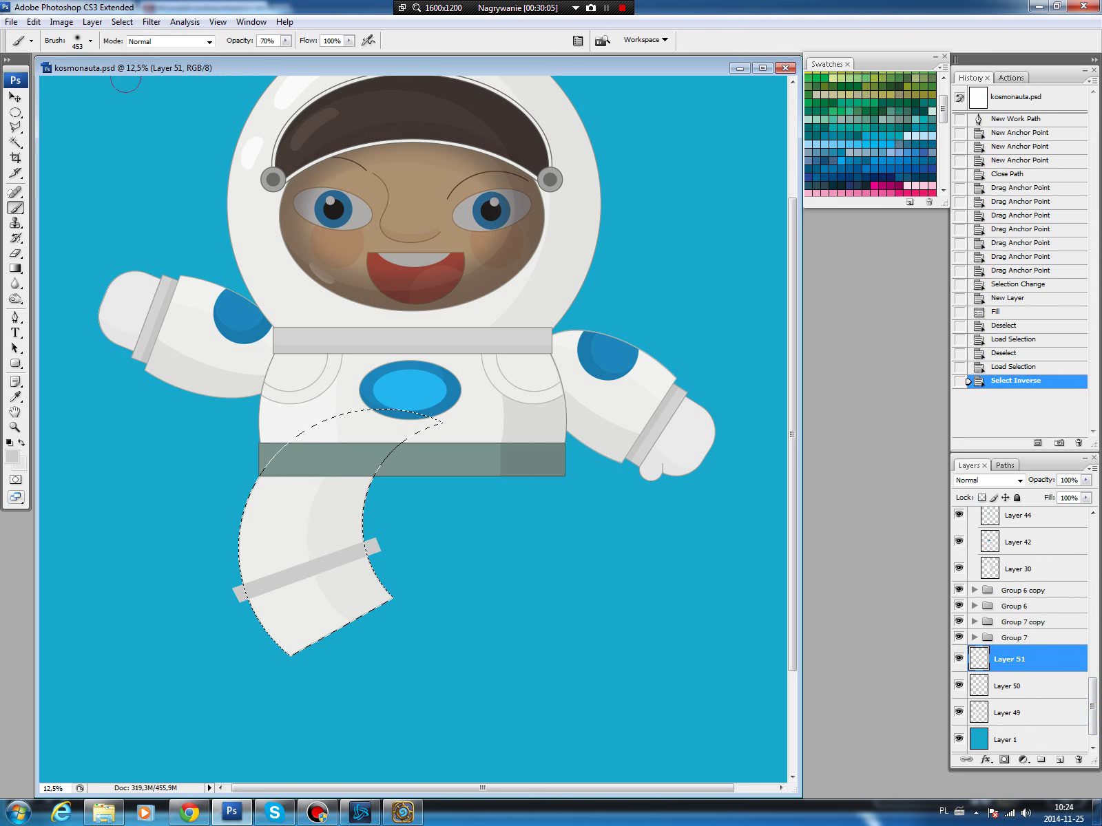
{"action": "key", "text": "Delete"}
{"action": "key", "text": "ctrl+d"}
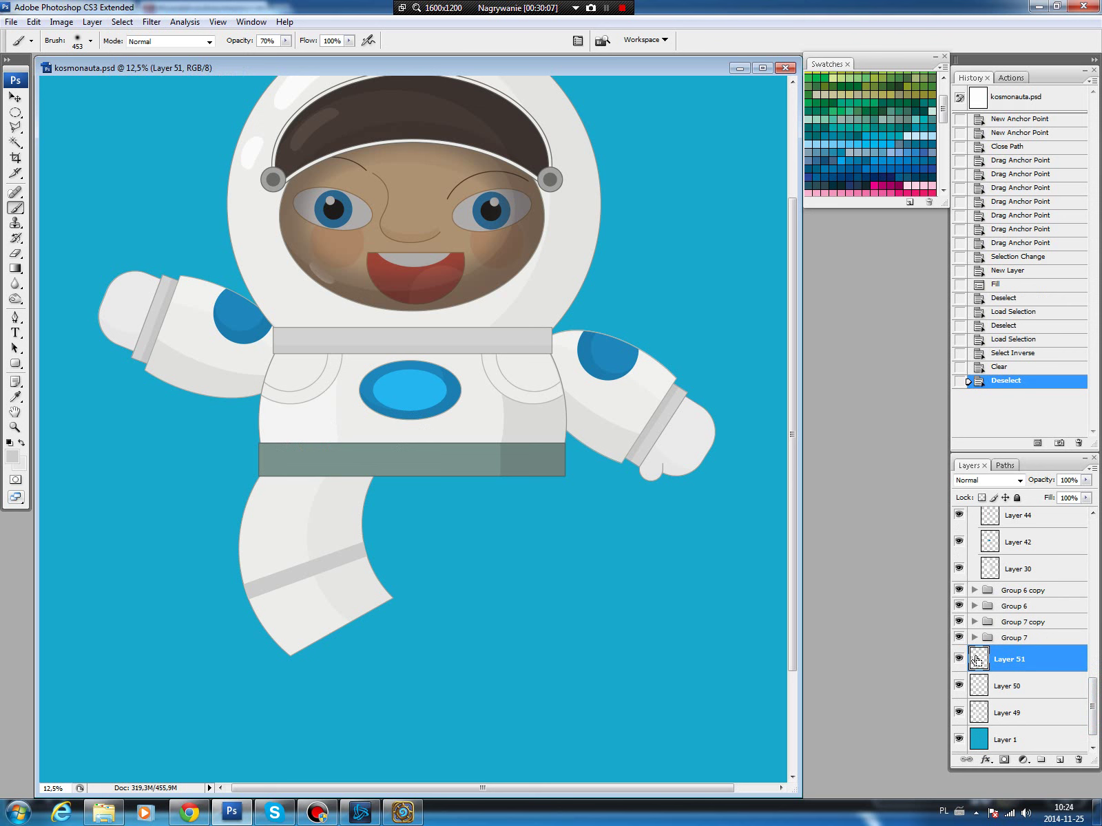
Outline the strap with a darker grey (a5a59e) stroke on a new layer.
{"action": "left_click", "coordinate": [977, 659], "text": "ctrl"}
{"action": "left_click", "coordinate": [1059, 760]}
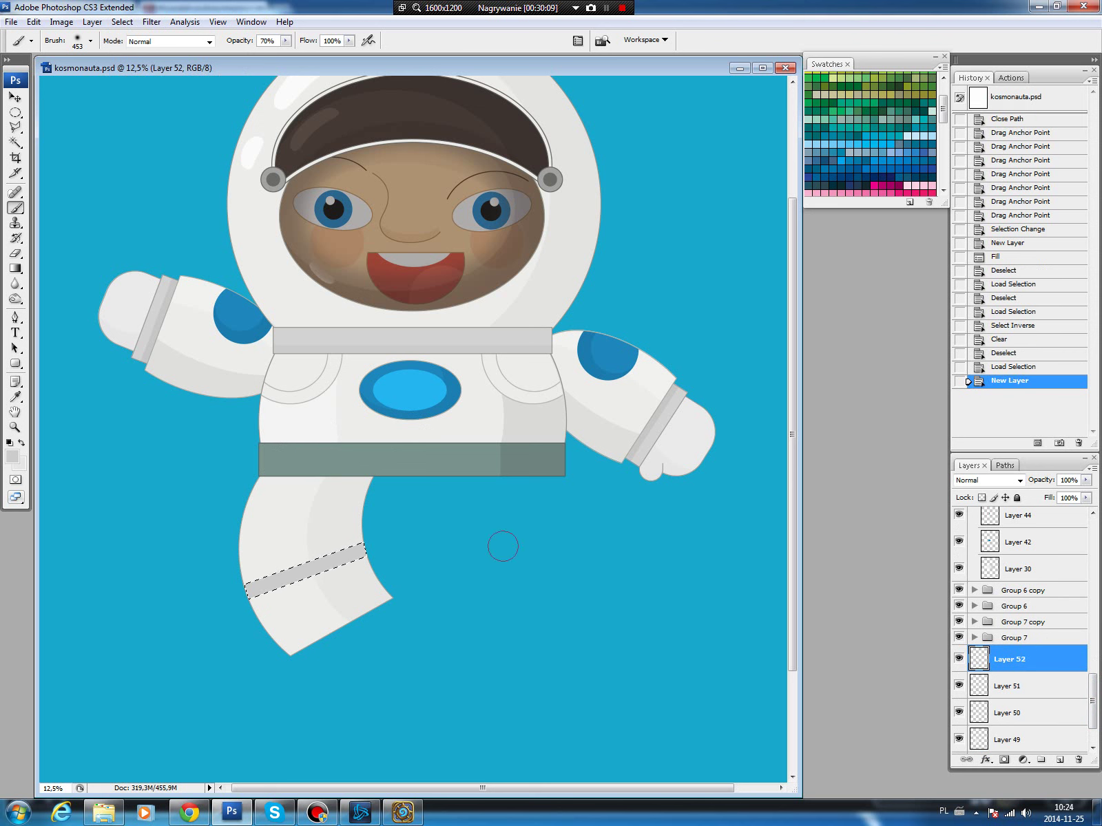
{"action": "left_click", "coordinate": [12, 457]}
{"action": "left_click", "coordinate": [380, 282]}
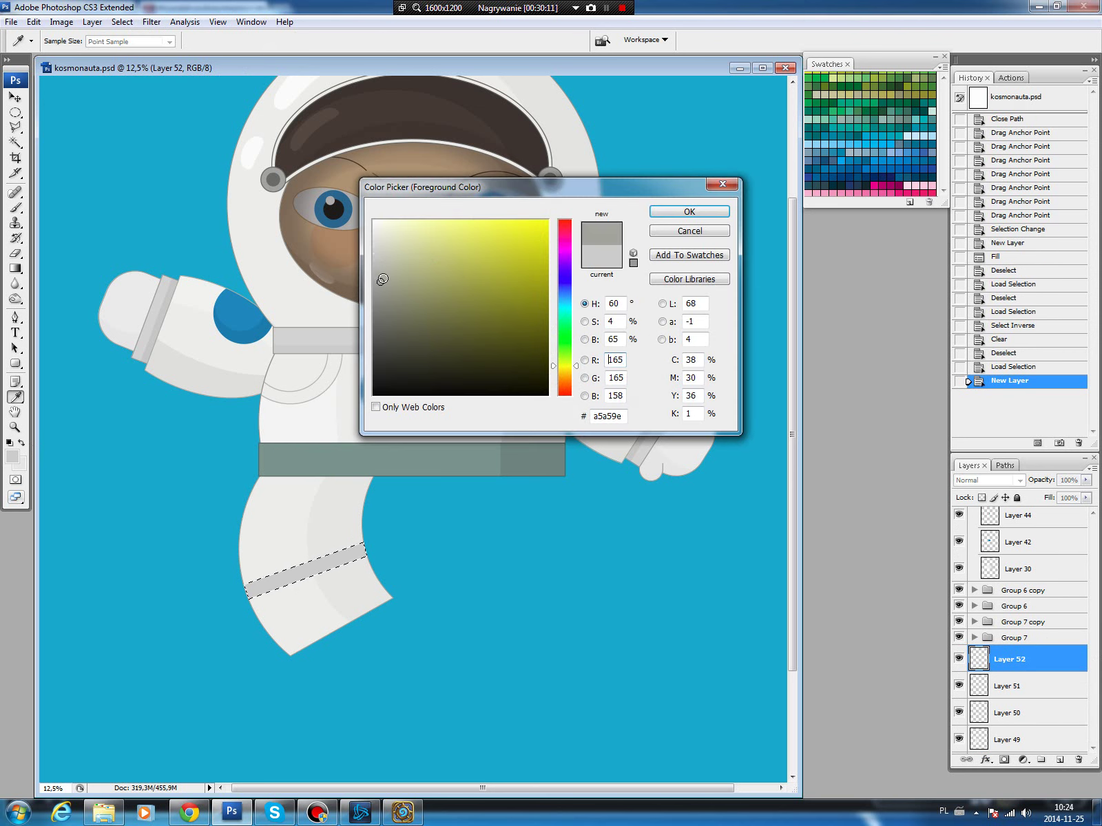
{"action": "left_click", "coordinate": [686, 213]}
{"action": "left_click", "coordinate": [33, 22]}
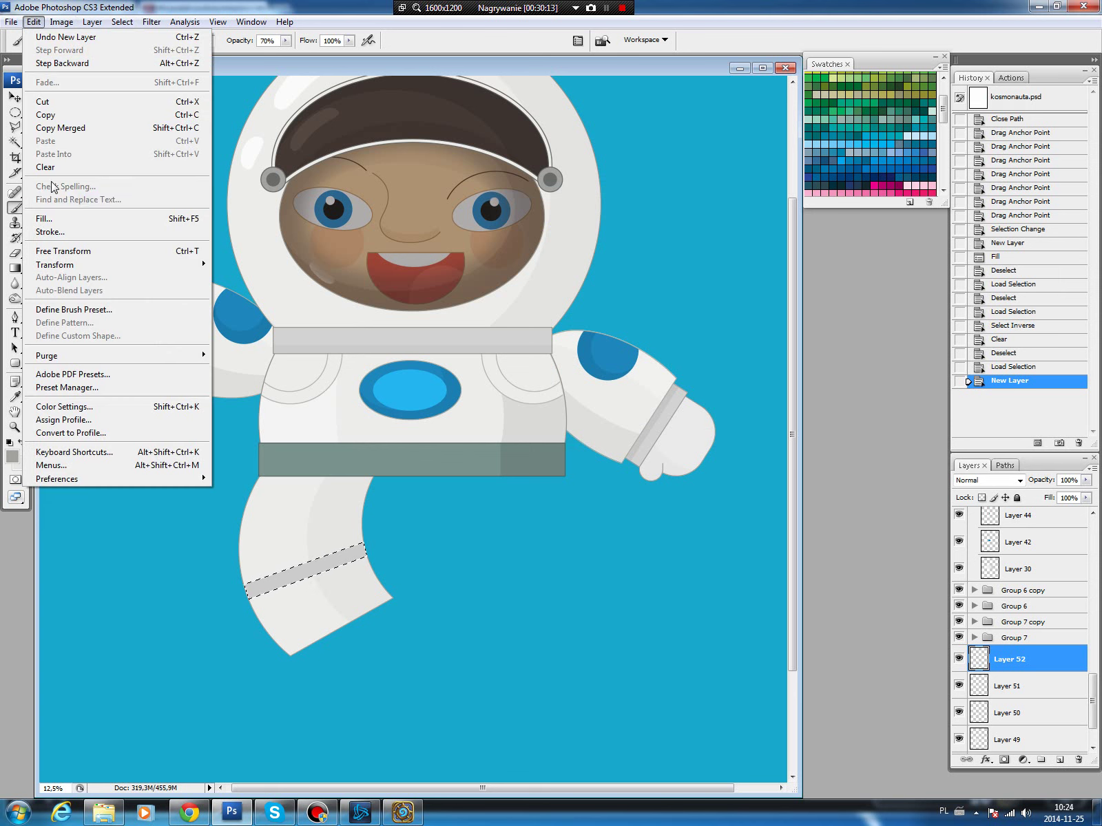
{"action": "left_click", "coordinate": [47, 232]}
{"action": "left_click", "coordinate": [632, 224]}
{"action": "key", "text": "ctrl+d"}
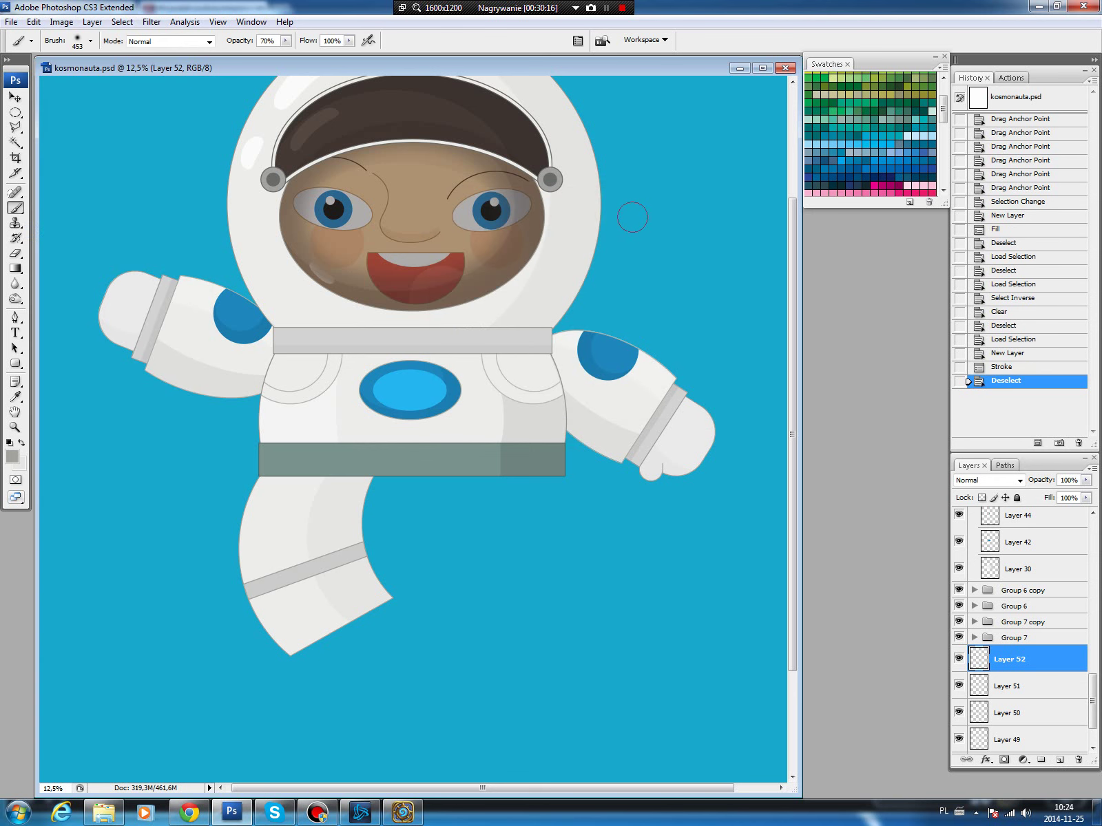
{"action": "key", "text": "v"}
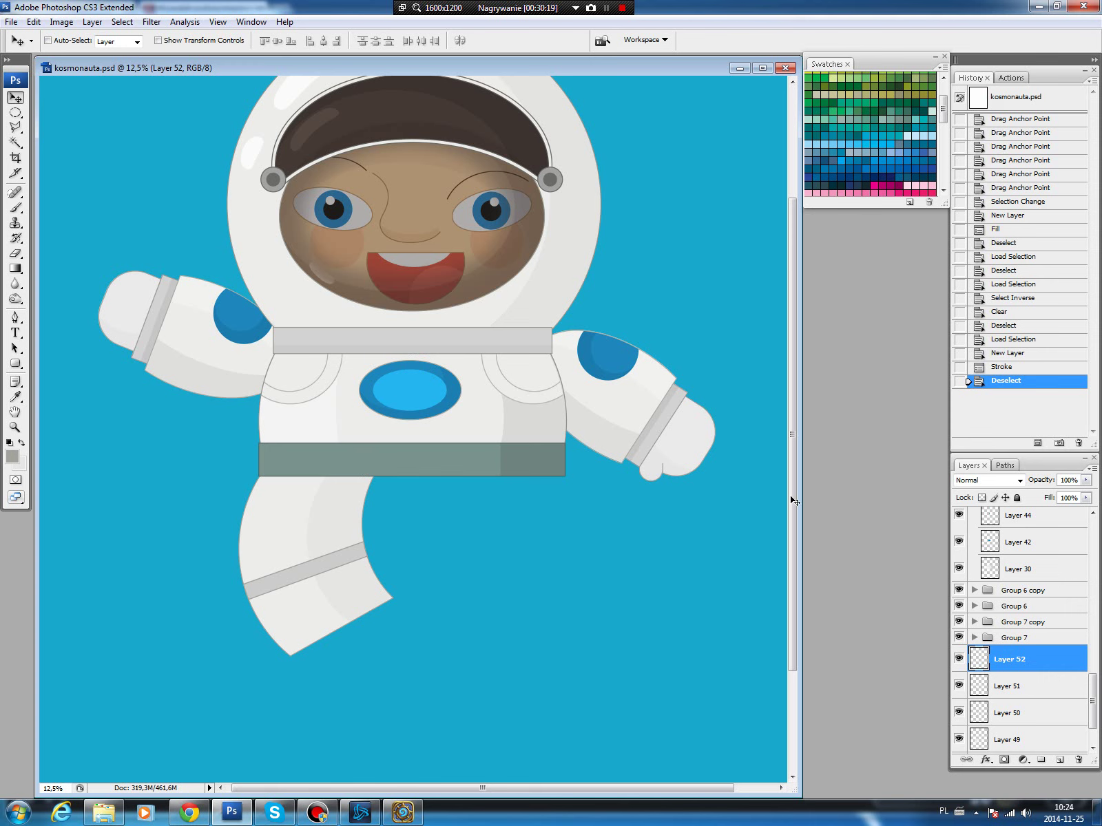
Group Layers 49–52 as Group 8, shift the leg slightly, and duplicate it as Group 8 copy.
{"action": "left_click", "coordinate": [1033, 742], "text": "shift"}
{"action": "scroll", "coordinate": [1033, 743], "scroll_direction": "down", "scroll_amount": 2}
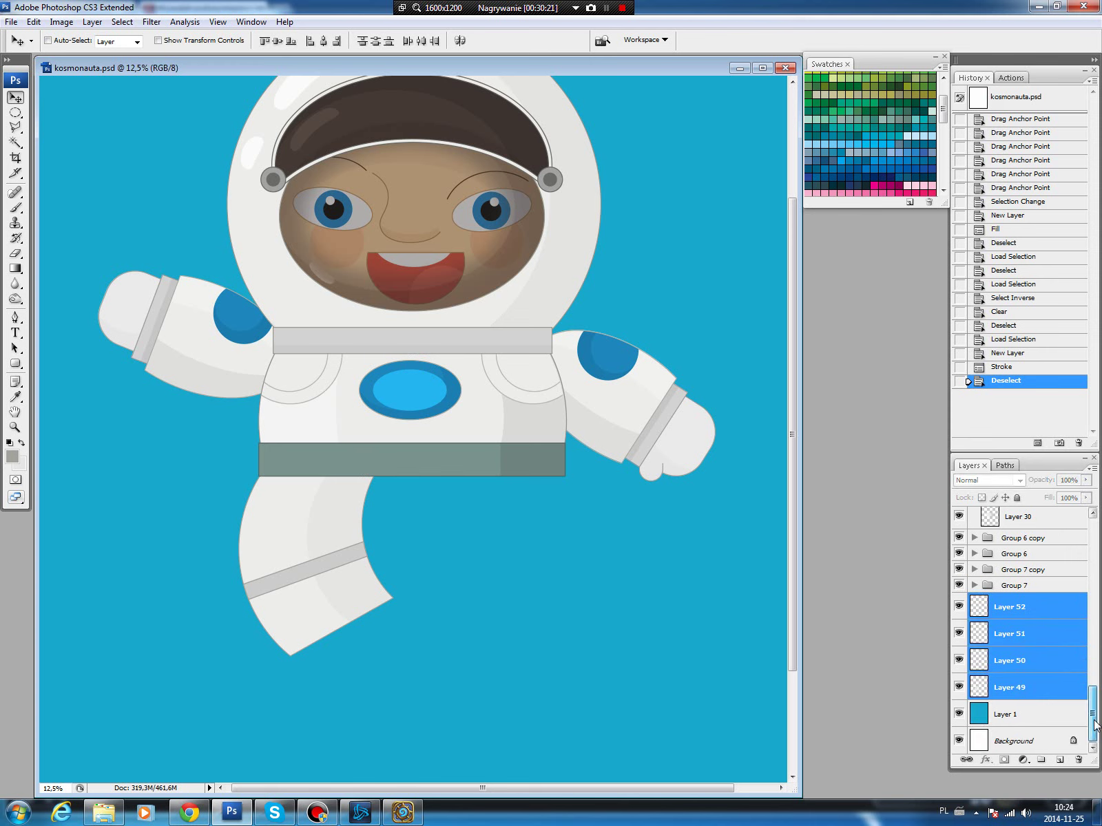
{"action": "left_click", "coordinate": [966, 760]}
{"action": "left_click_drag", "start_coordinate": [1033, 696], "coordinate": [1040, 760]}
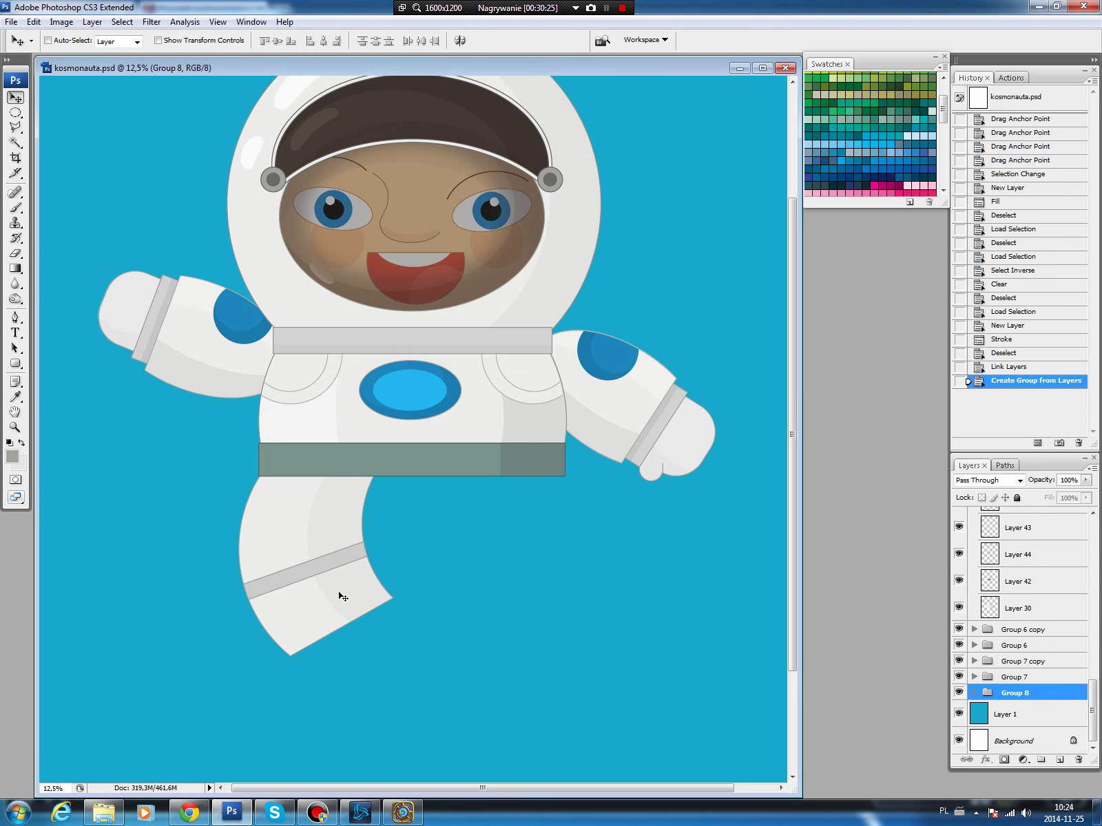
{"action": "left_click_drag", "start_coordinate": [339, 596], "coordinate": [365, 619]}
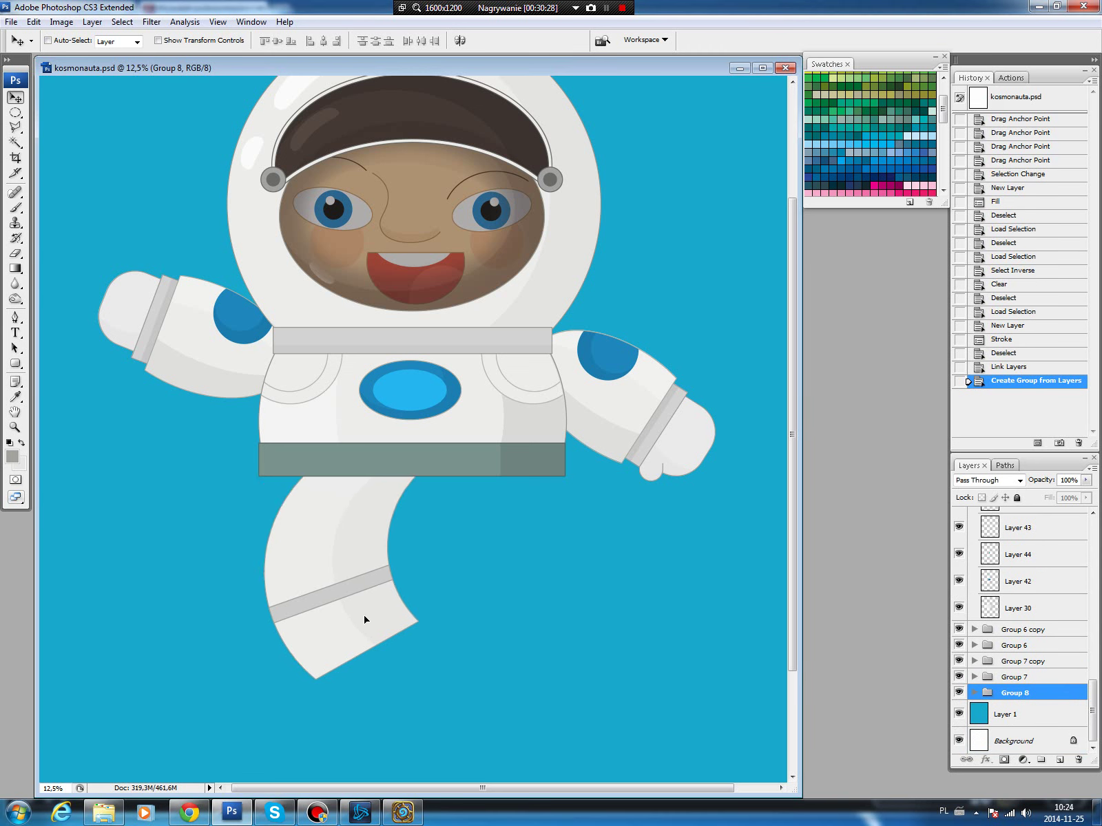
{"action": "left_click_drag", "start_coordinate": [365, 620], "coordinate": [360, 617]}
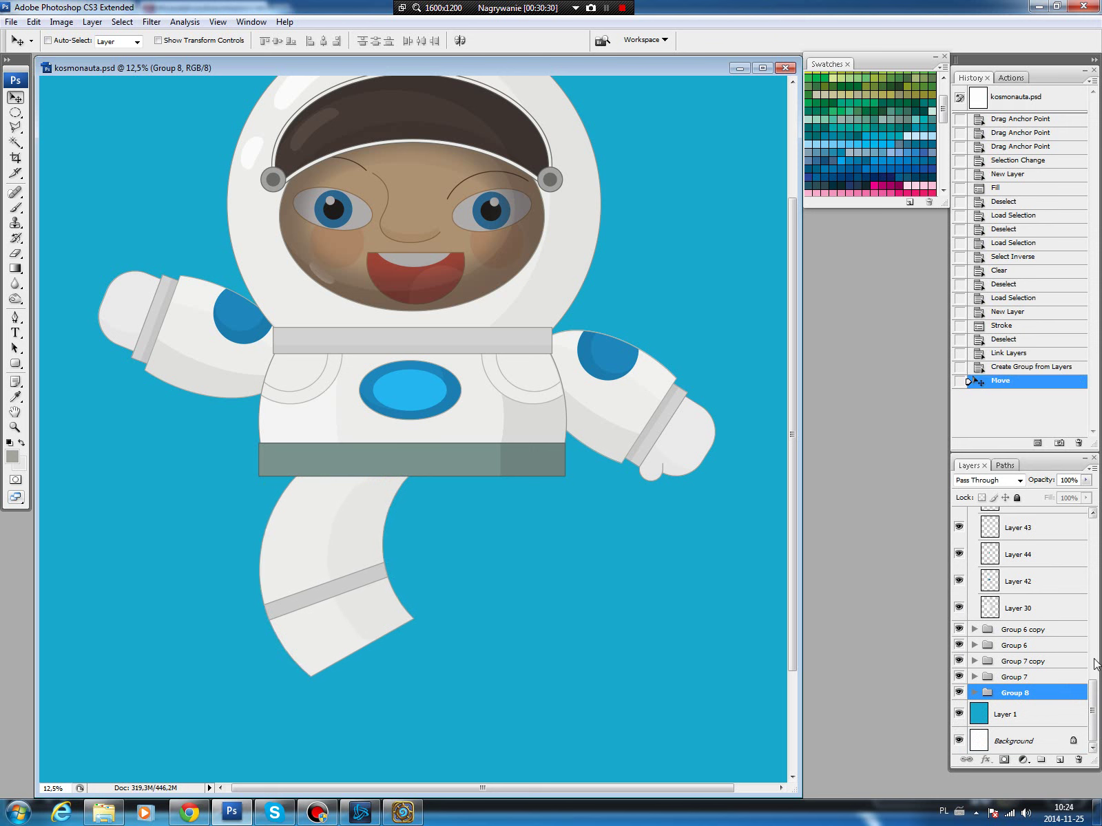
{"action": "left_click_drag", "start_coordinate": [1026, 694], "coordinate": [1059, 760]}
Move the leg copy right and rotate it -40° to form the second leg.
{"action": "key", "text": "ctrl+t"}
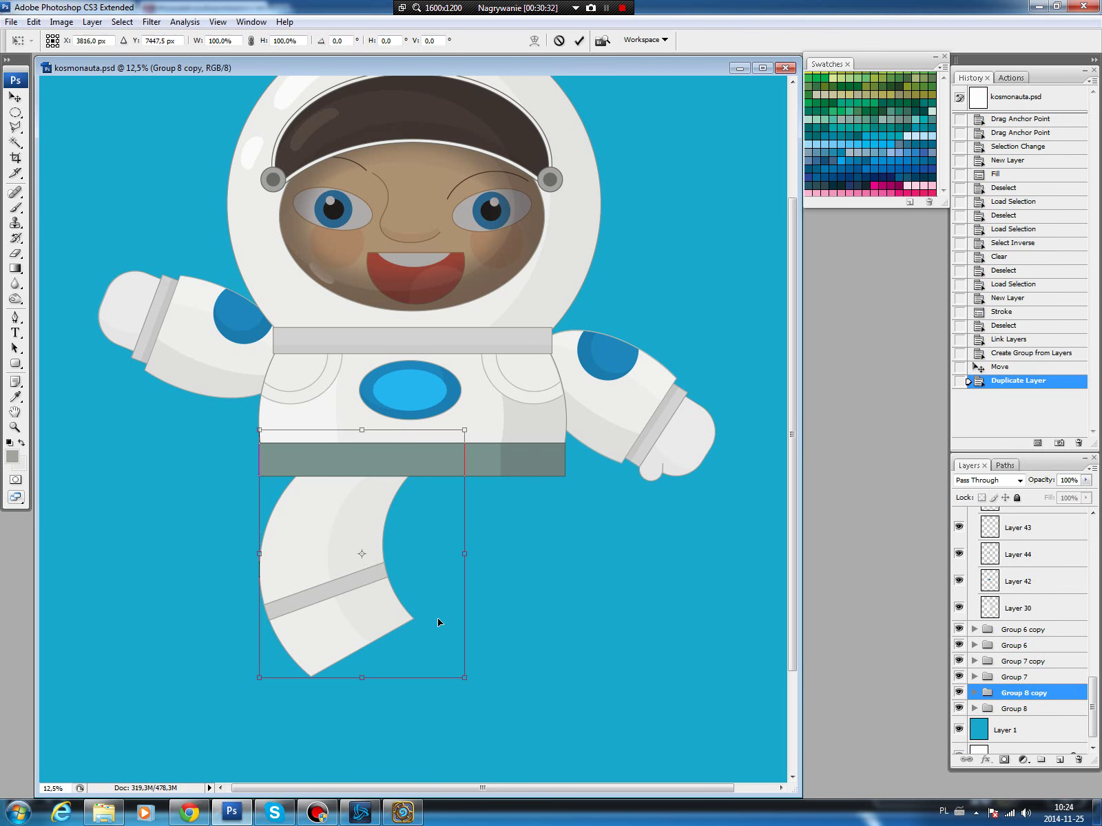
{"action": "left_click_drag", "start_coordinate": [417, 635], "coordinate": [565, 634]}
{"action": "mouse_move", "coordinate": [661, 461]}
{"action": "left_mouse_down"}
{"action": "mouse_move", "coordinate": [579, 371]}
{"action": "mouse_move", "coordinate": [552, 424]}
{"action": "left_mouse_up"}
{"action": "left_click_drag", "start_coordinate": [557, 586], "coordinate": [580, 583]}
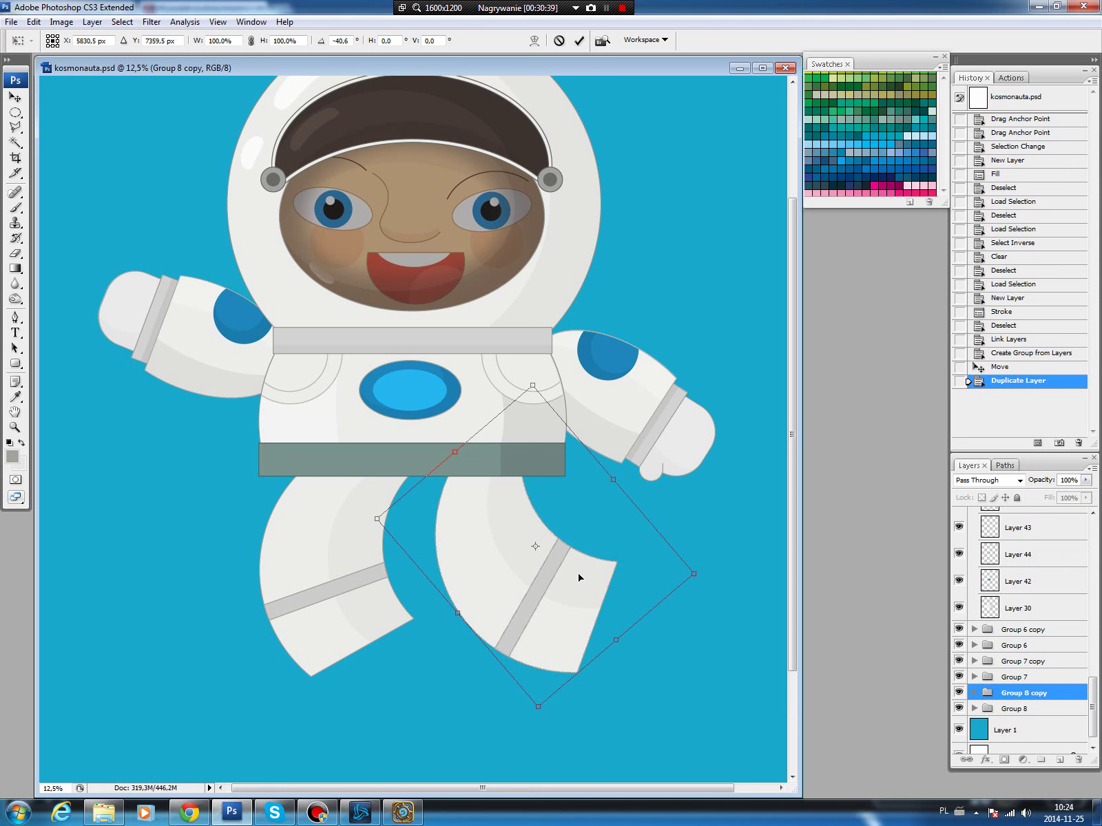
{"action": "key", "text": "Return"}
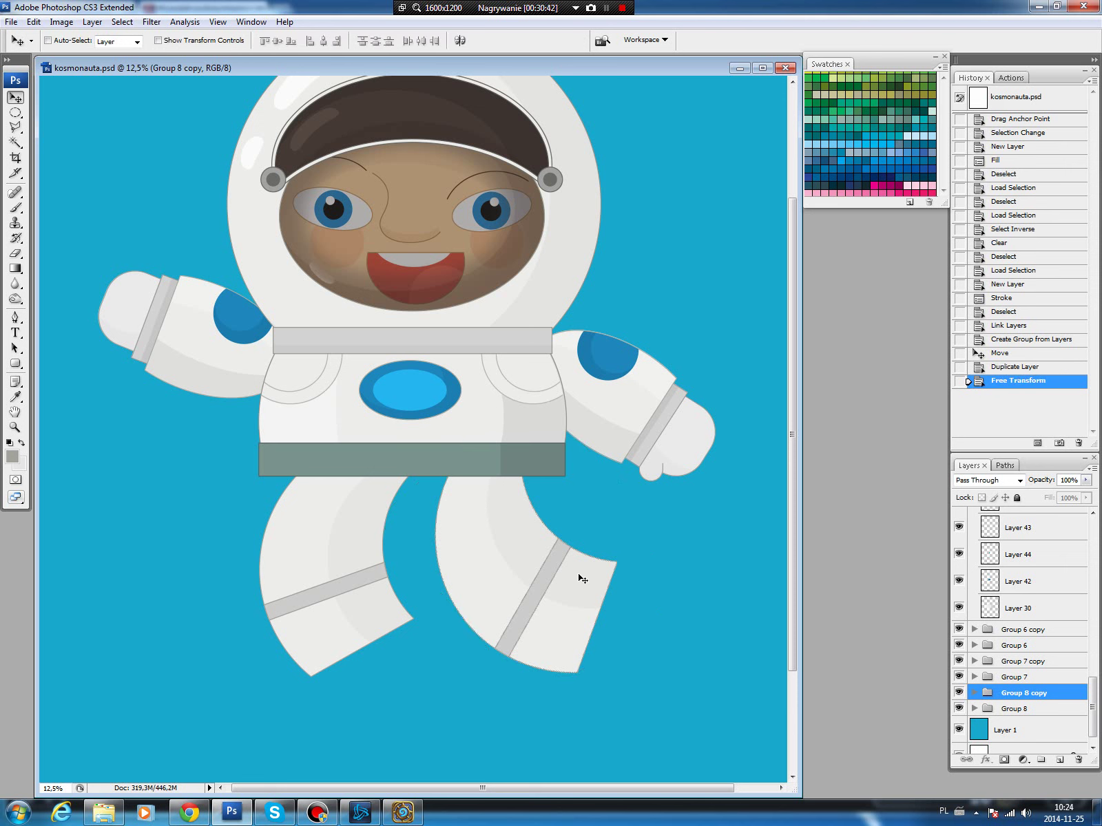
Nudge both legs into position and collapse the two leg groups.
{"action": "left_click_drag", "start_coordinate": [356, 550], "coordinate": [363, 561]}
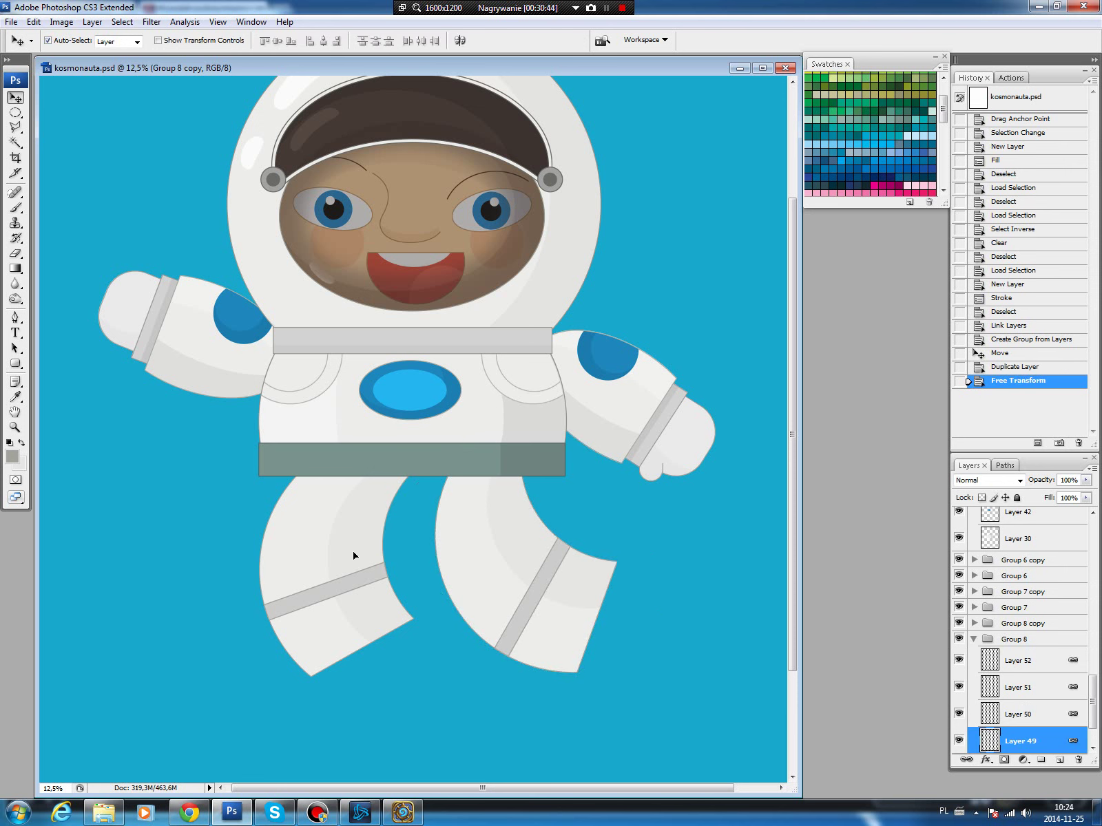
{"action": "left_click_drag", "start_coordinate": [496, 546], "coordinate": [494, 544]}
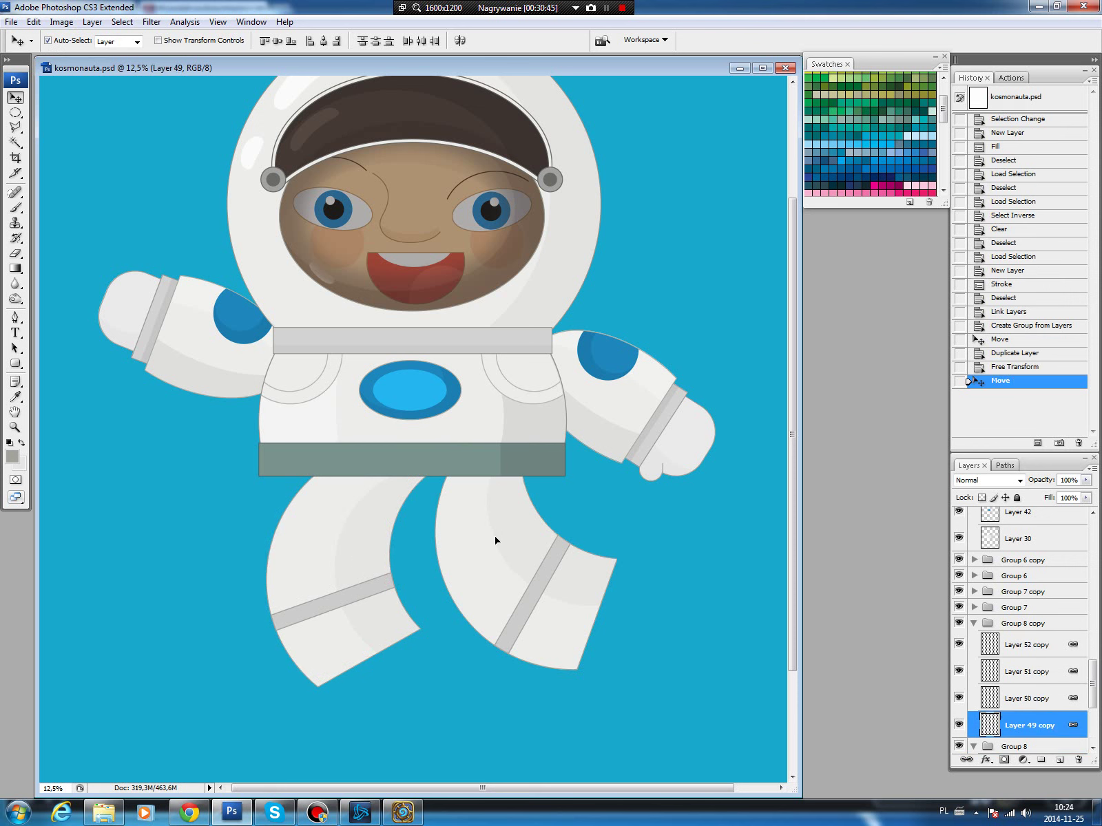
{"action": "left_click", "coordinate": [973, 624]}
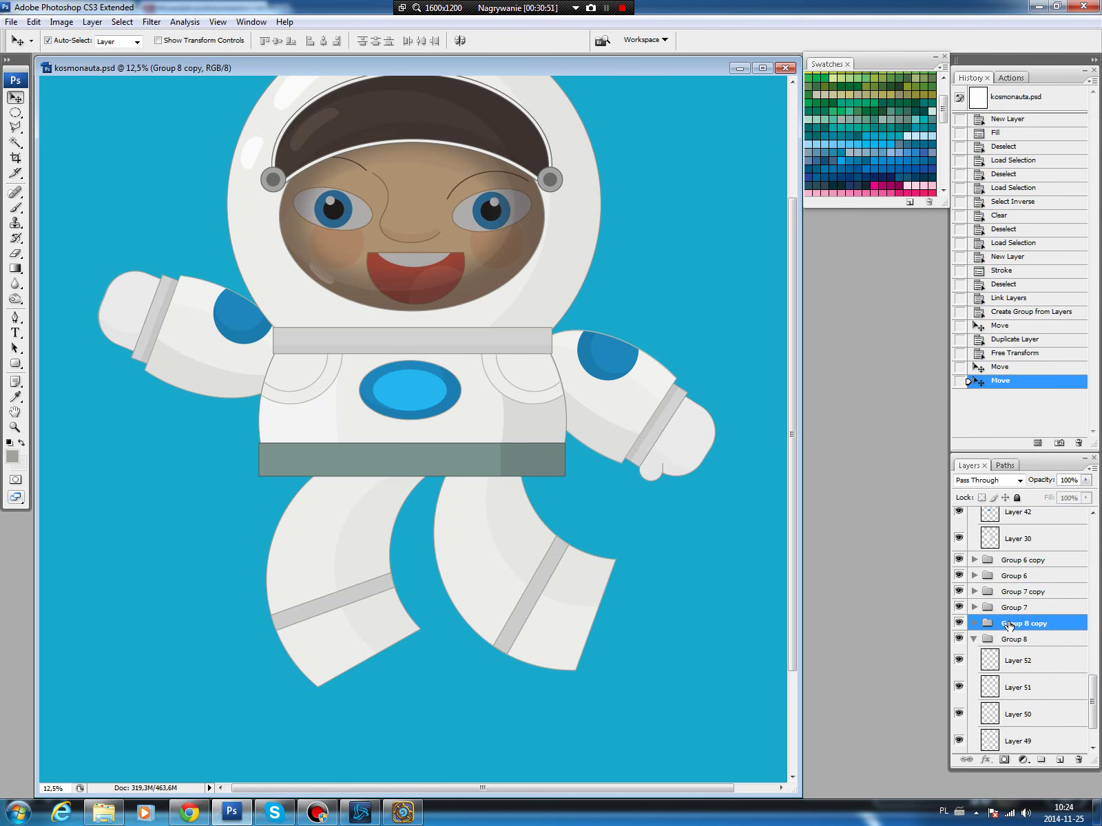
{"action": "left_click", "coordinate": [974, 639]}
{"action": "left_click", "coordinate": [958, 677]}
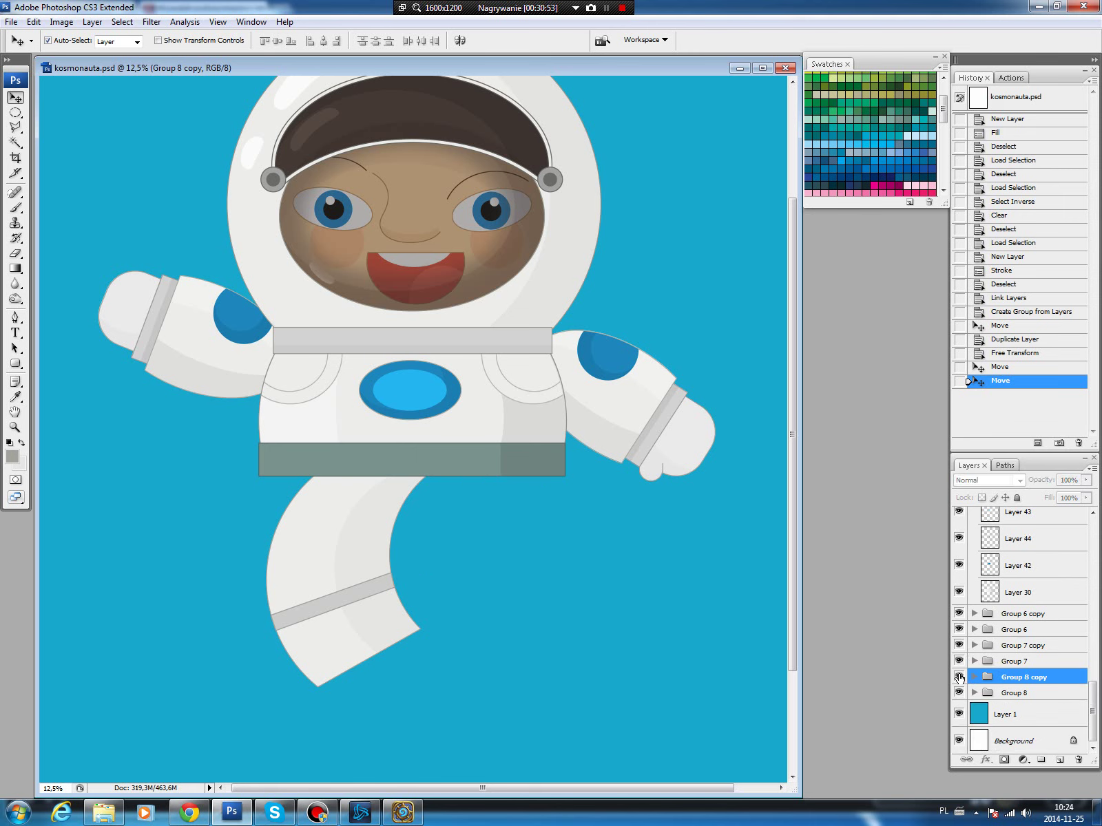
{"action": "left_click", "coordinate": [15, 113]}
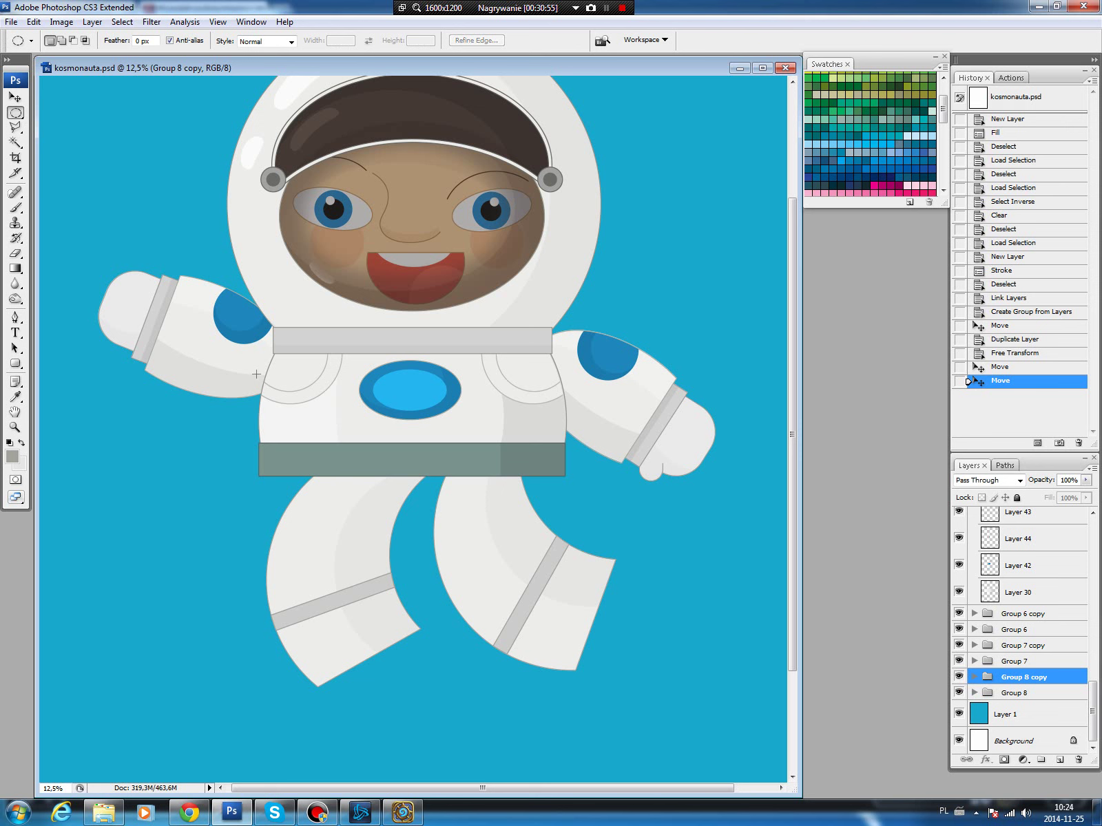
Fill an oval selection around the lower torso with white on a new layer.
{"action": "left_click_drag", "start_coordinate": [532, 538], "coordinate": [577, 527]}
{"action": "left_click_drag", "start_coordinate": [577, 527], "coordinate": [489, 497]}
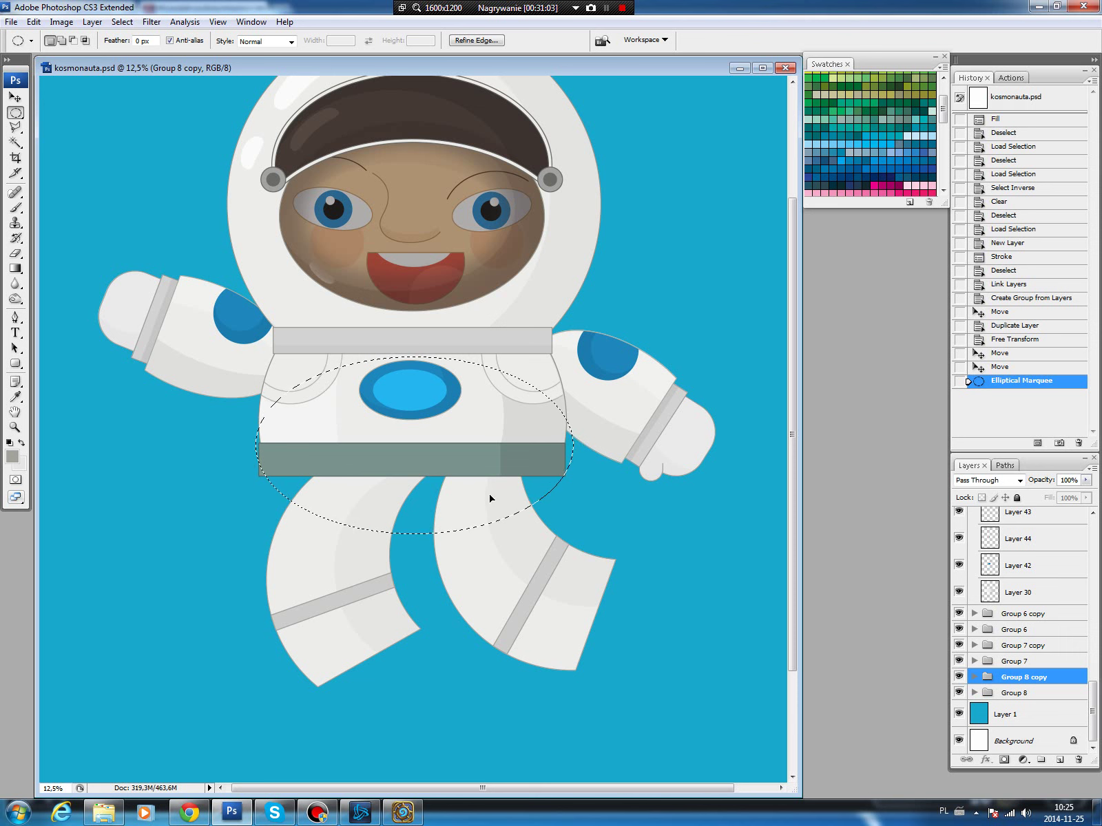
{"action": "left_click_drag", "start_coordinate": [489, 497], "coordinate": [487, 496]}
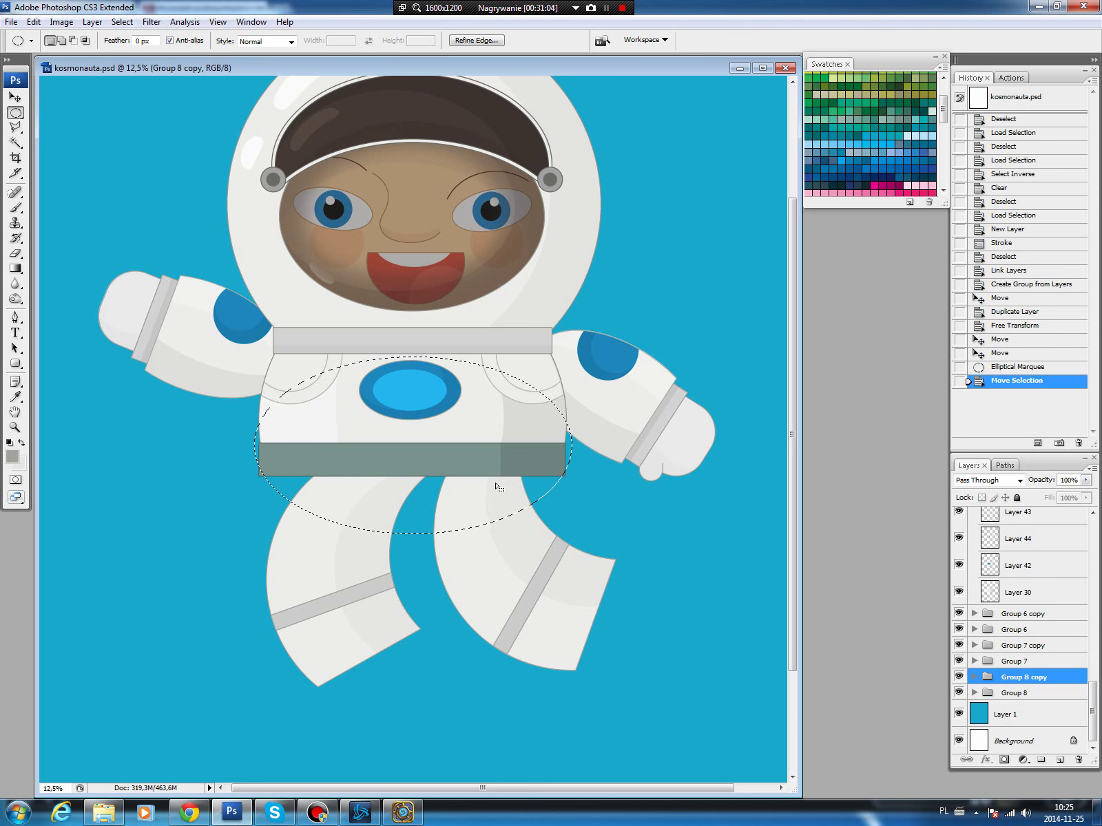
{"action": "left_click", "coordinate": [1059, 759]}
{"action": "key", "text": "b"}
{"action": "key", "text": "alt+BackSpace"}
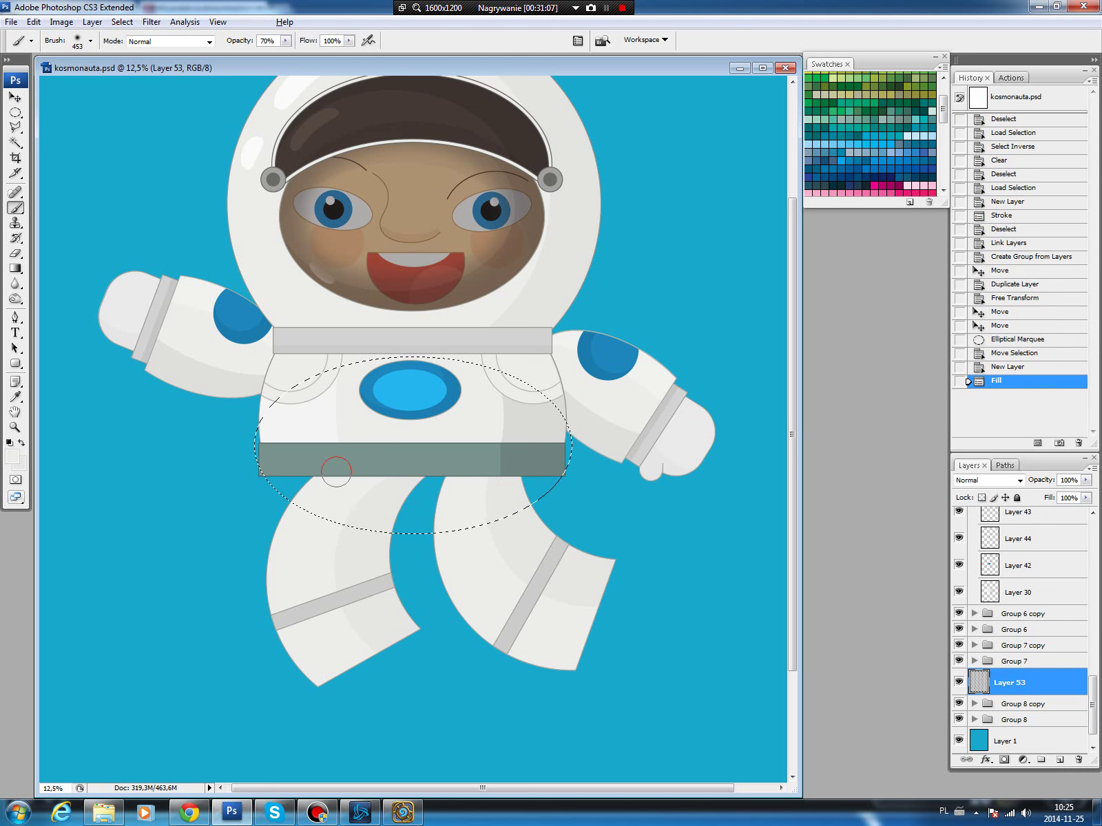
{"action": "key", "text": "ctrl+d"}
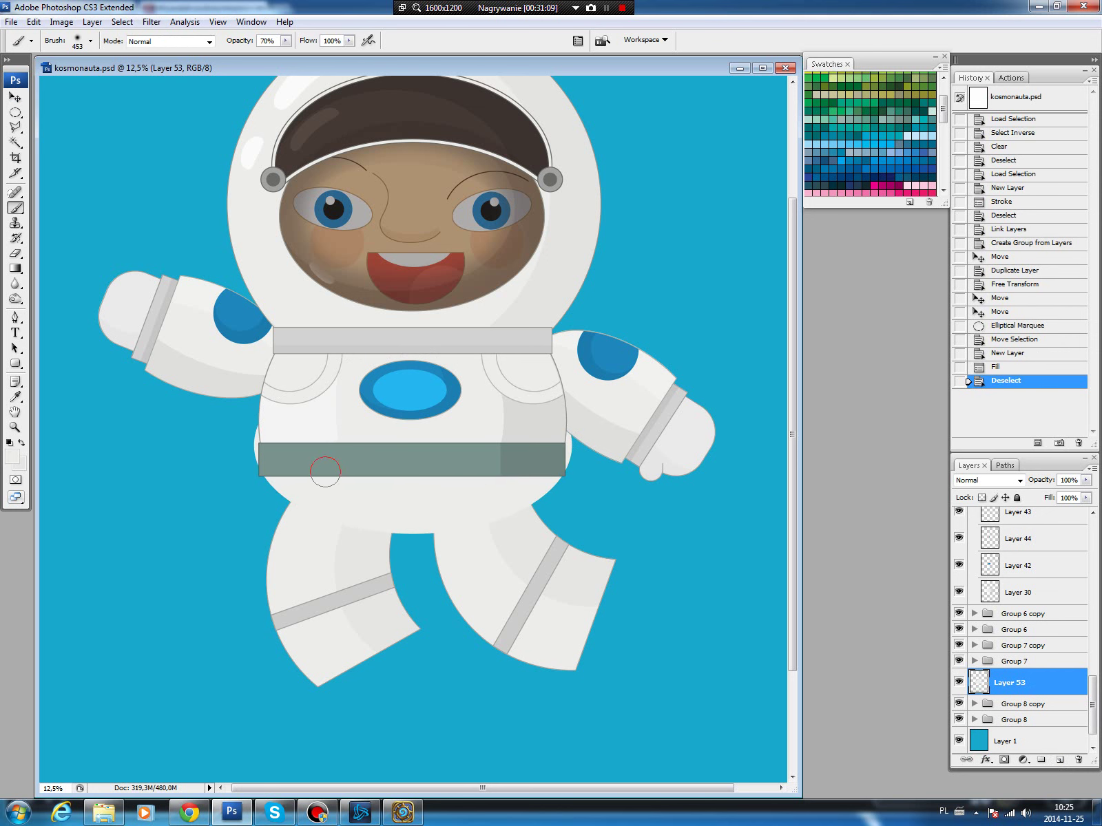
Delete the upper part of the white oval using a rectangular selection.
{"action": "key", "text": "m"}
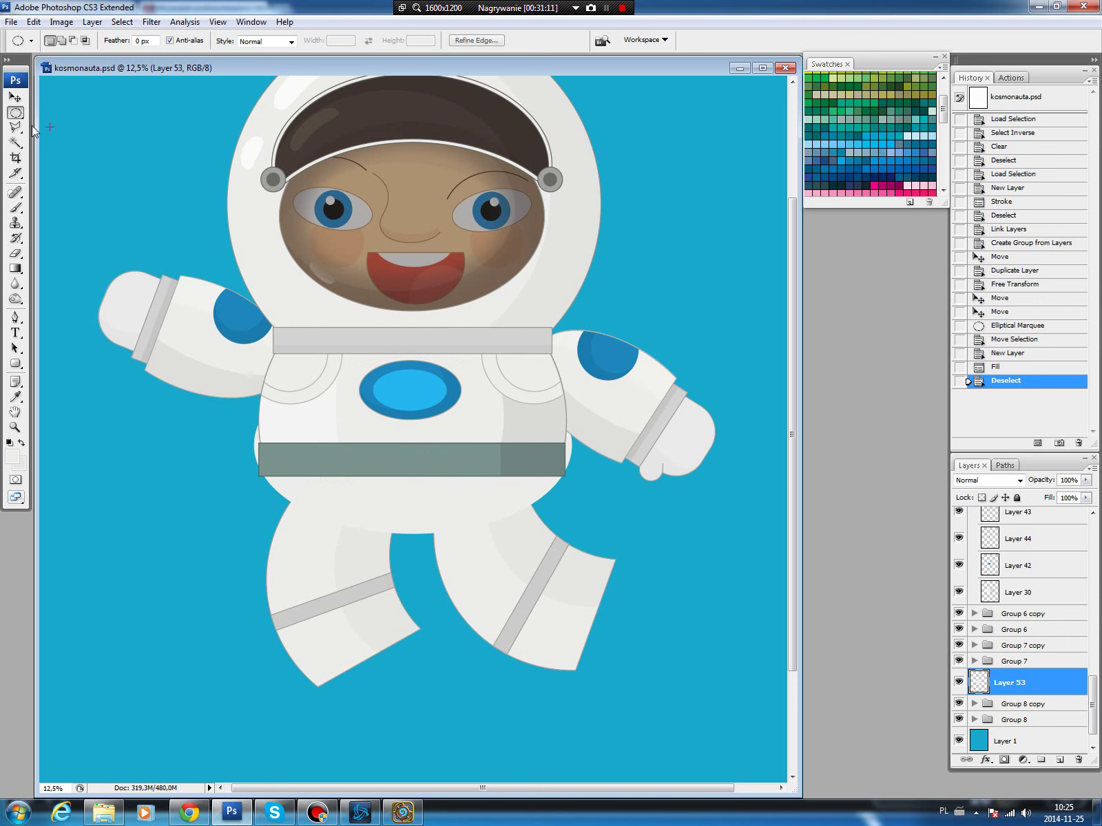
{"action": "left_click_drag", "start_coordinate": [15, 115], "coordinate": [64, 120]}
{"action": "left_click", "coordinate": [62, 117]}
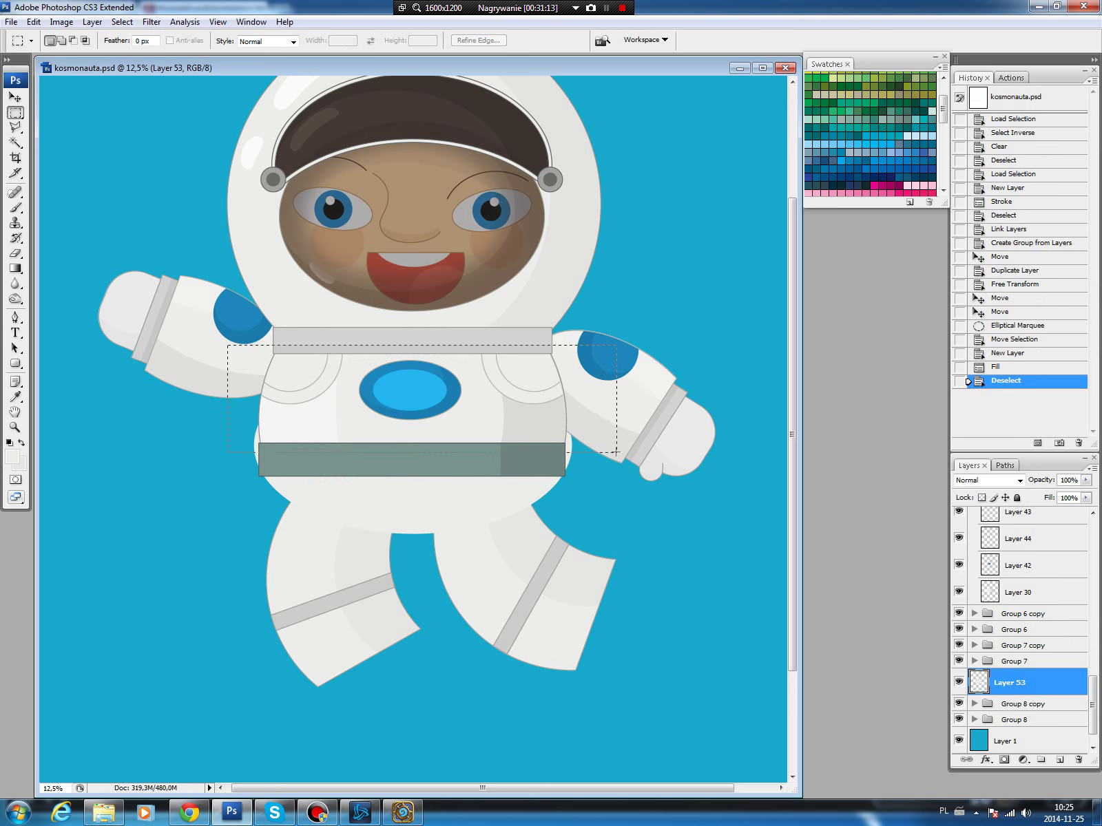
{"action": "left_click_drag", "start_coordinate": [616, 452], "coordinate": [623, 471]}
{"action": "left_click_drag", "start_coordinate": [623, 472], "coordinate": [622, 473]}
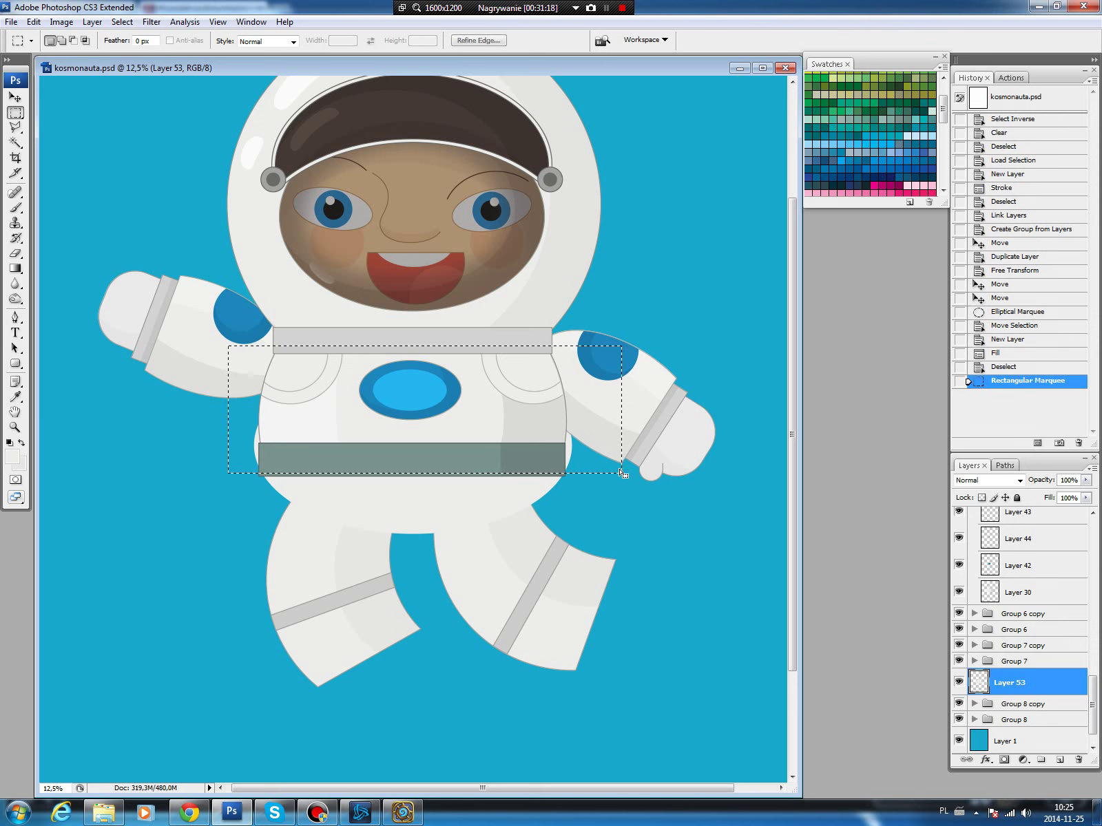
{"action": "key", "text": "Delete"}
{"action": "key", "text": "ctrl+d"}
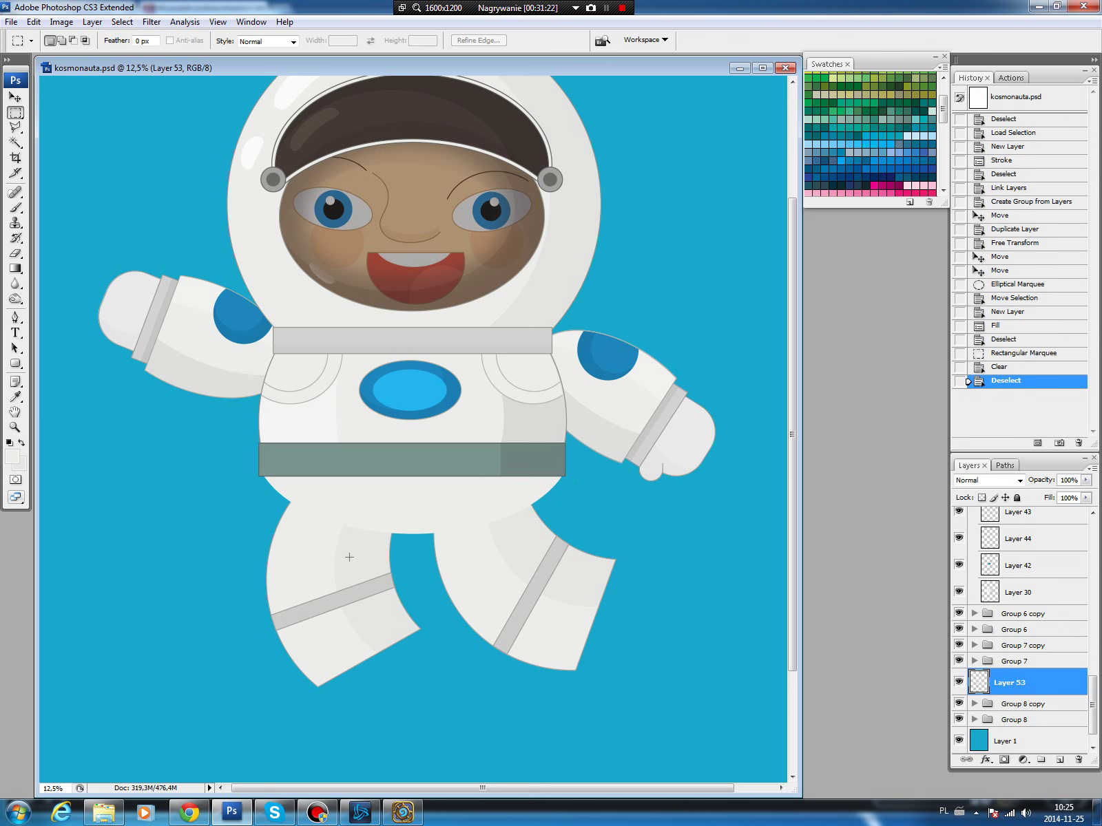
Tuck both legs up under the hip piece and move Layer 53 into Group 8 copy.
{"action": "key", "text": "v"}
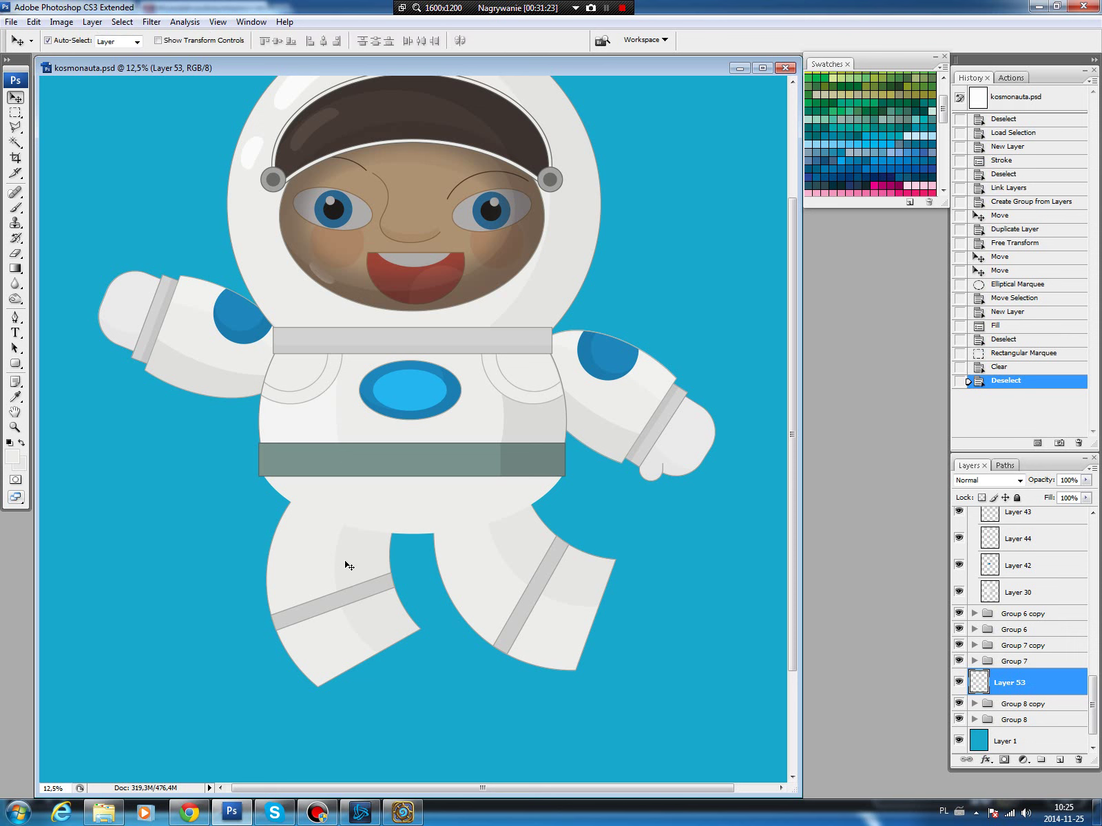
{"action": "left_click_drag", "start_coordinate": [347, 574], "coordinate": [342, 547]}
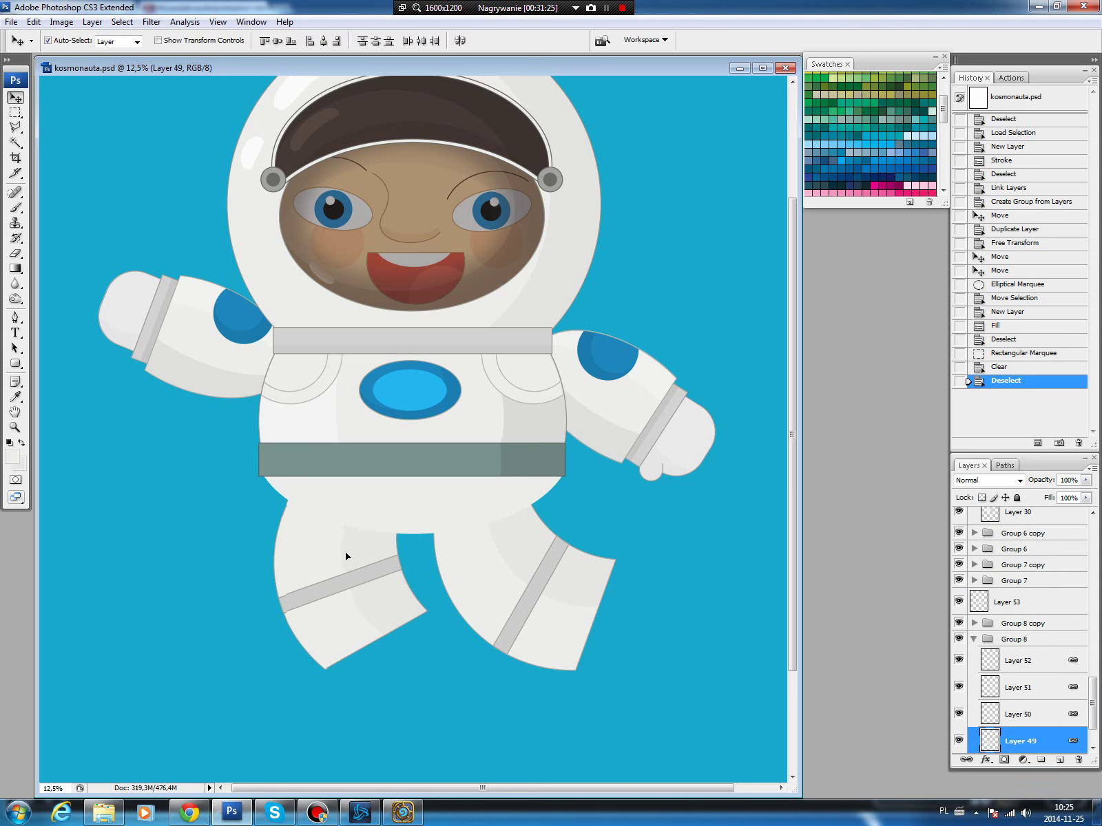
{"action": "left_click_drag", "start_coordinate": [524, 570], "coordinate": [504, 543]}
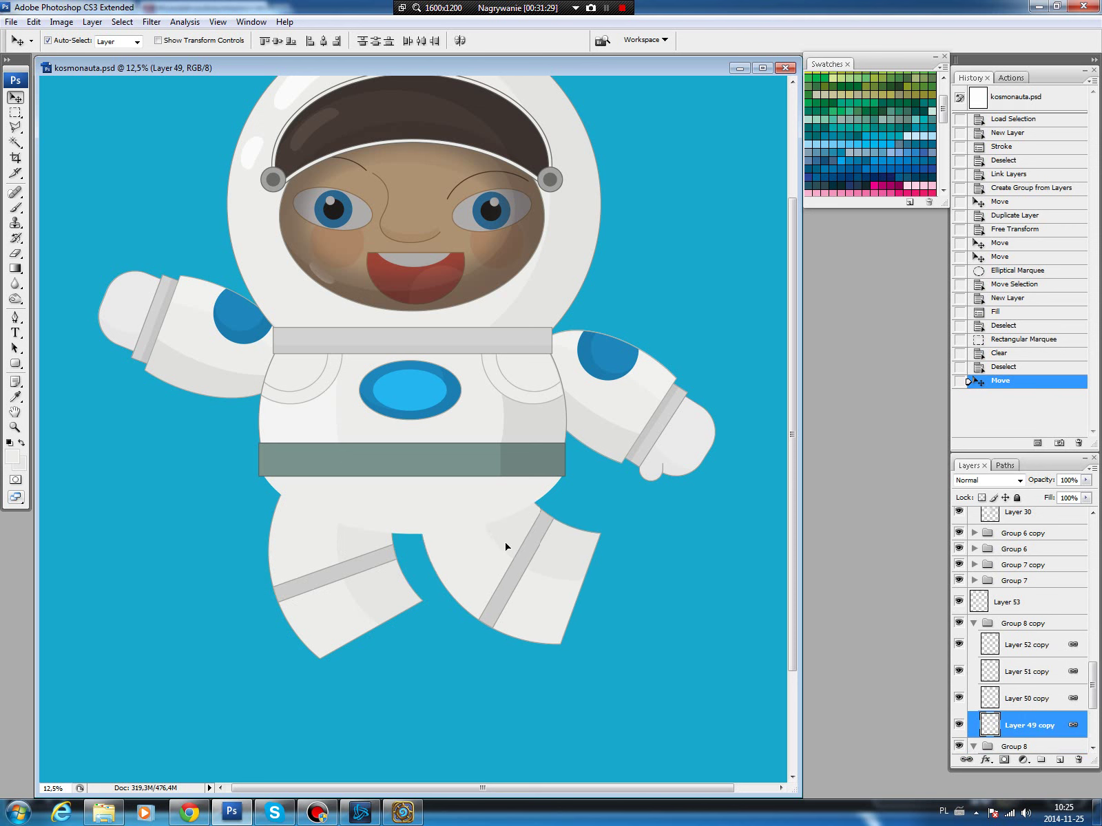
{"action": "left_click", "coordinate": [414, 507]}
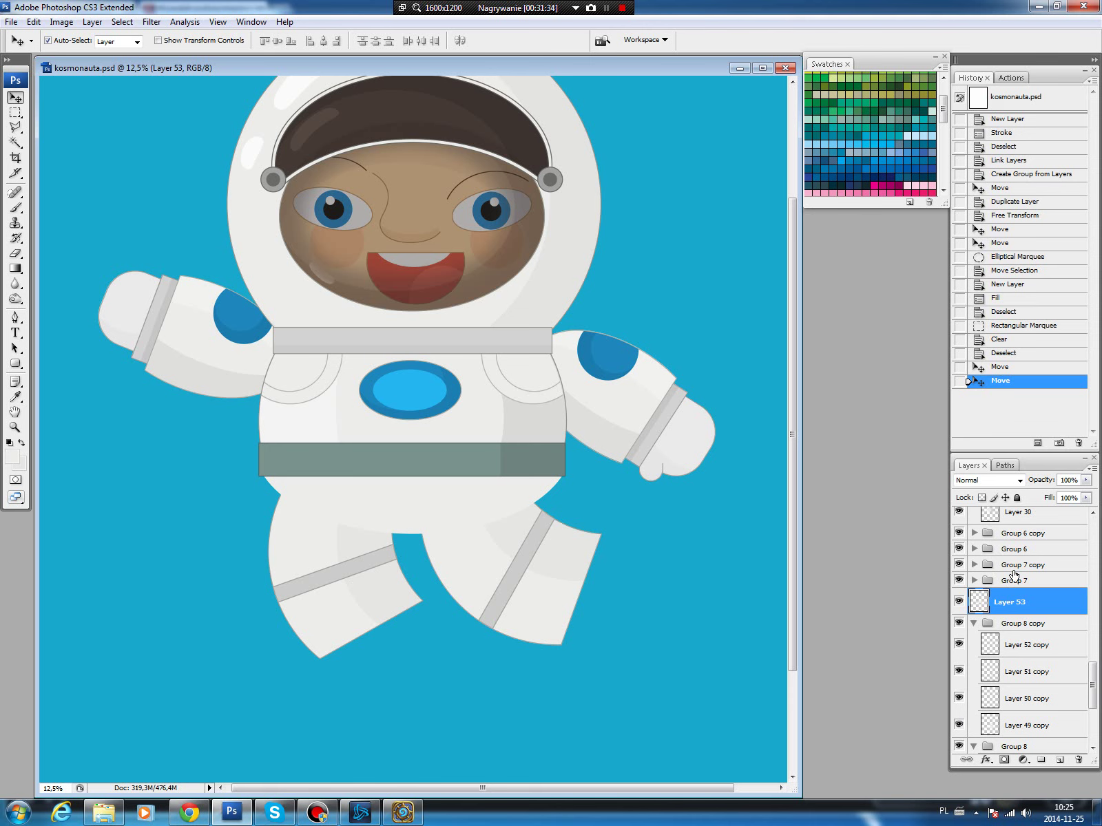
{"action": "left_click", "coordinate": [958, 624]}
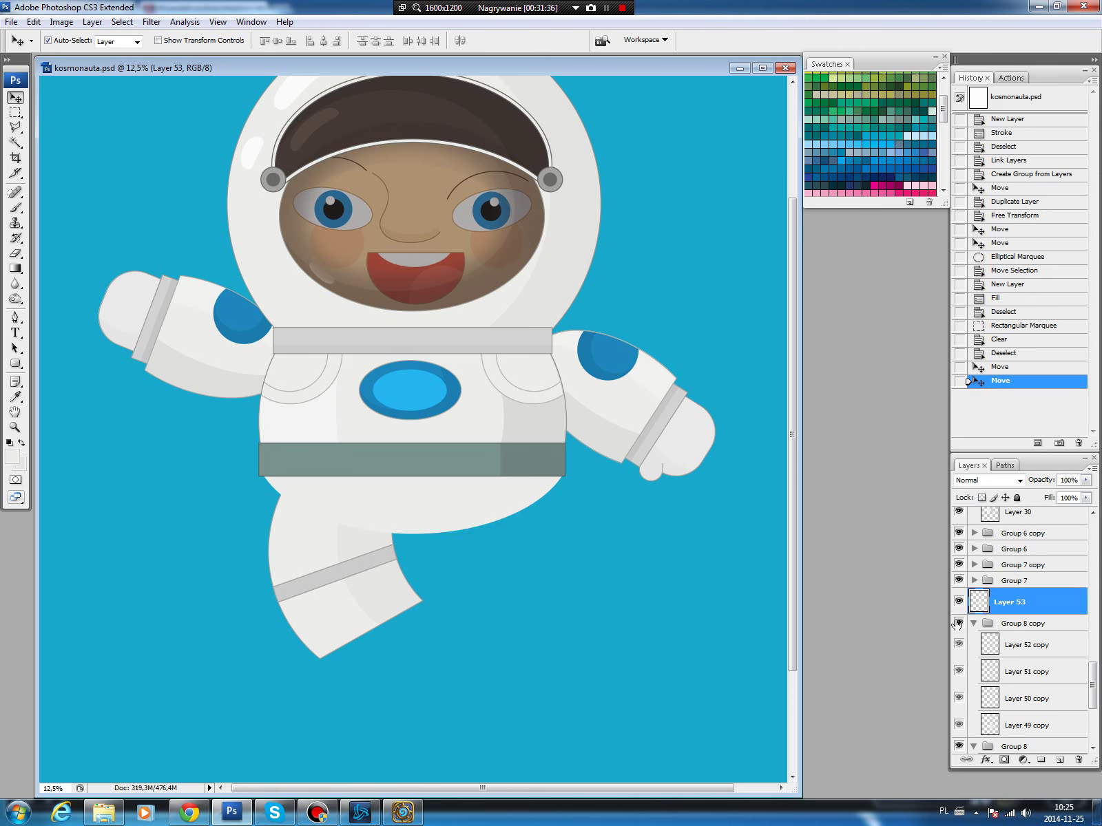
{"action": "left_click_drag", "start_coordinate": [1048, 602], "coordinate": [1033, 703]}
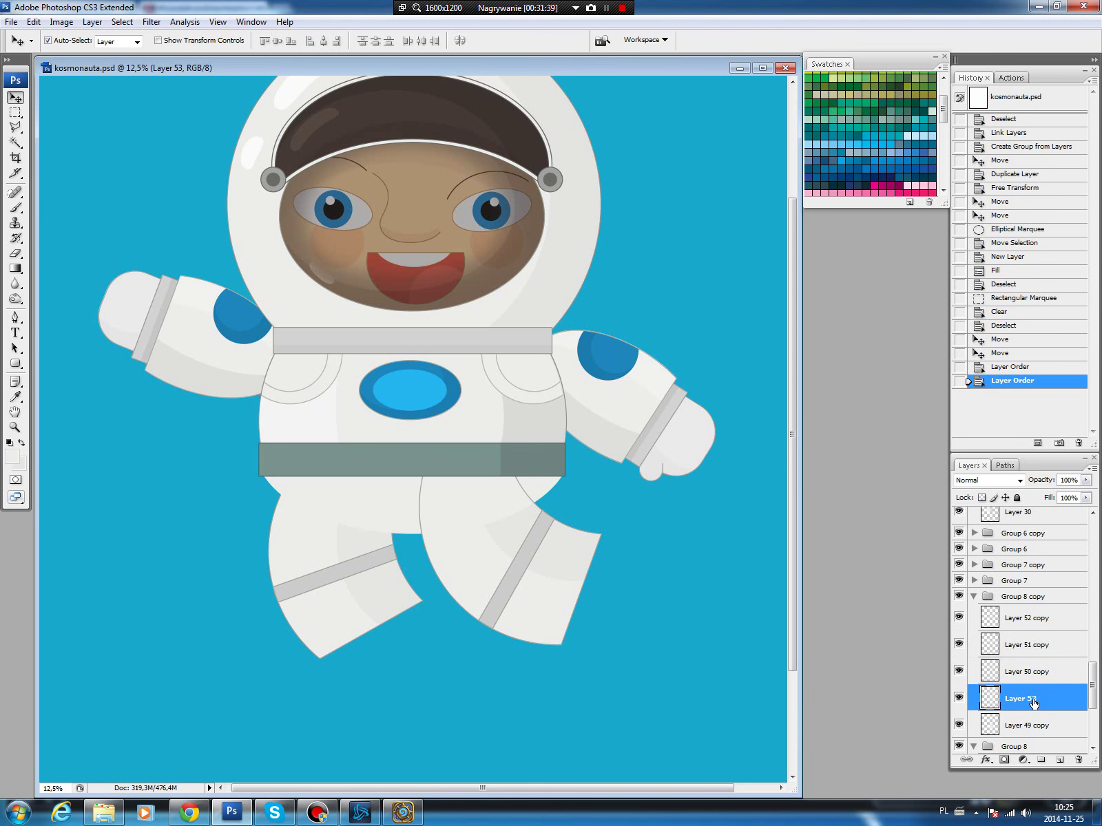
Cut away the right leg's Layer 50 copy outline where it overlaps the hip.
{"action": "left_click", "coordinate": [1019, 671]}
{"action": "key", "text": "l"}
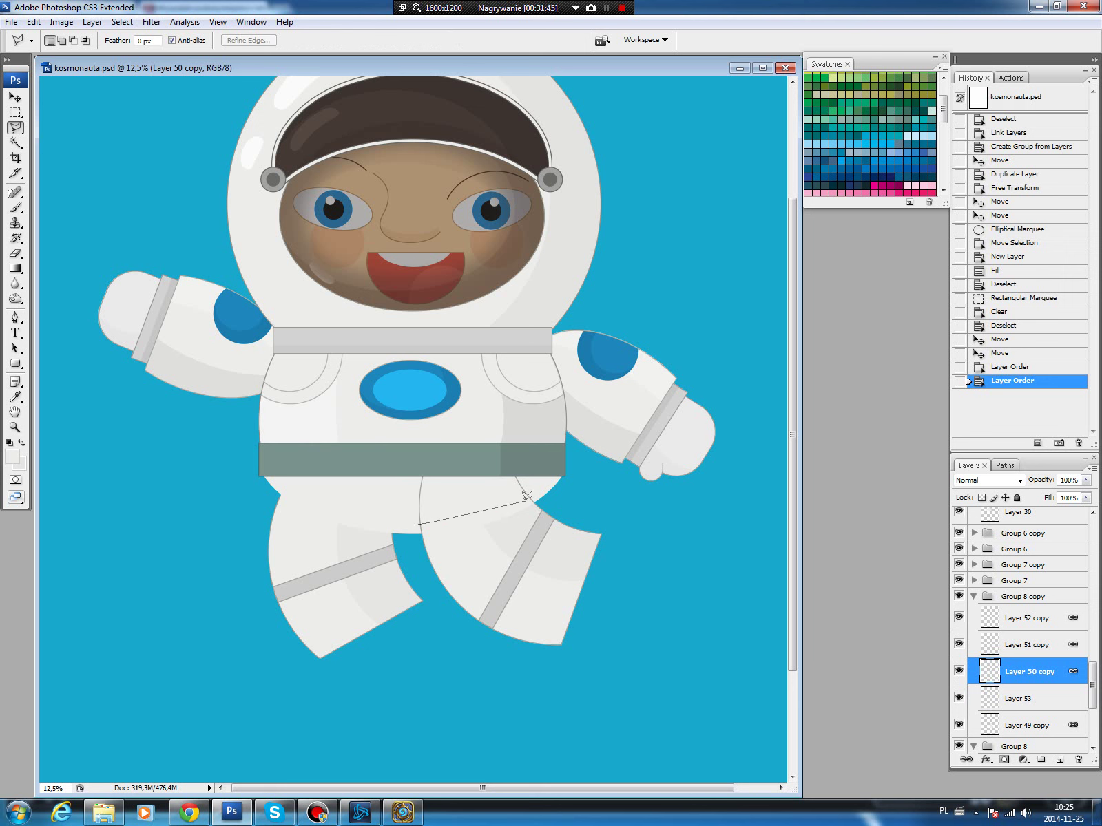
{"action": "left_click", "coordinate": [531, 434]}
{"action": "left_click", "coordinate": [437, 414]}
{"action": "left_click", "coordinate": [379, 467]}
{"action": "double_click", "coordinate": [408, 510]}
{"action": "key", "text": "Delete"}
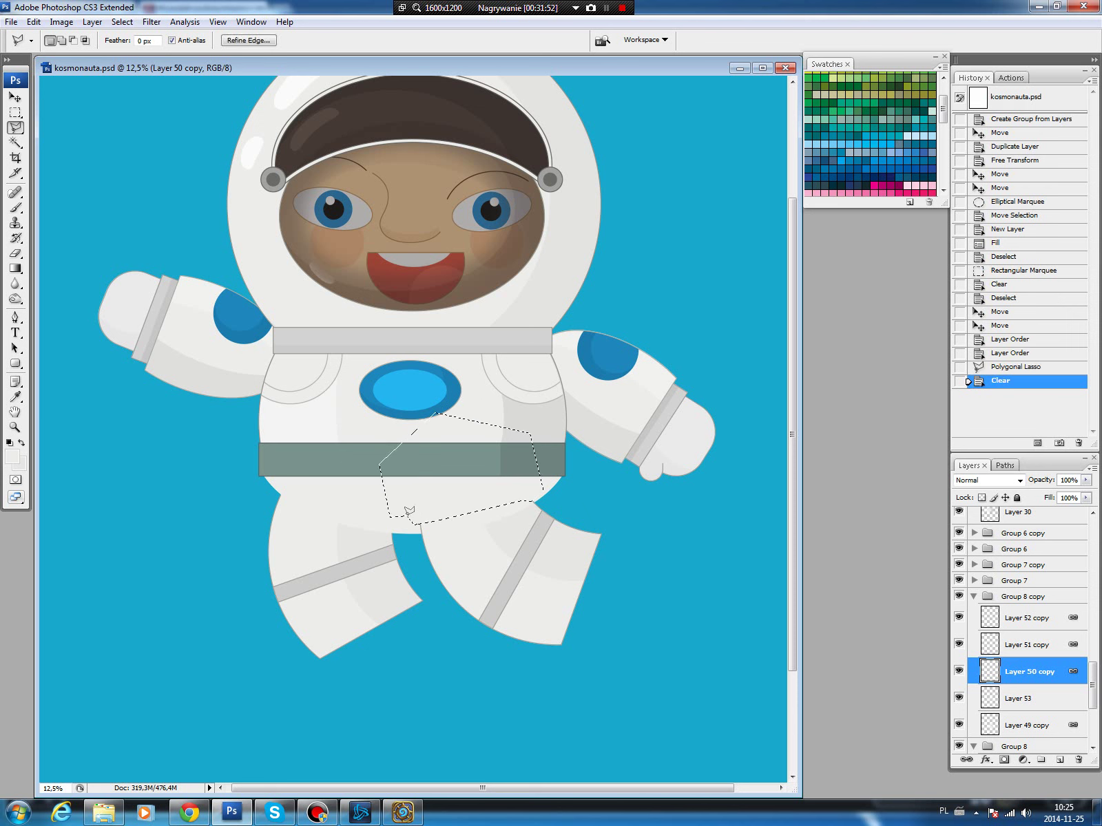
{"action": "key", "text": "ctrl+d"}
{"action": "key", "text": "v"}
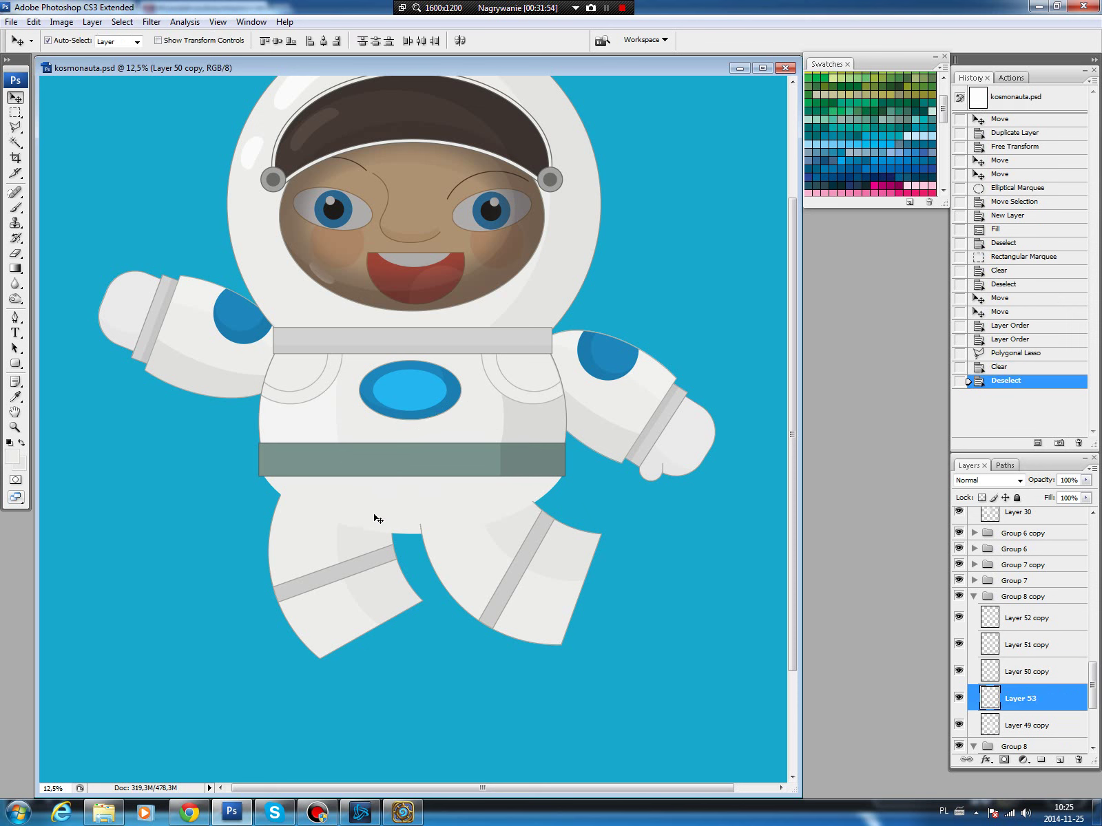
{"action": "left_click", "coordinate": [375, 517]}
Outline the hip piece with a 10 px dark grey stroke on a new layer.
{"action": "left_click", "coordinate": [987, 701], "text": "ctrl"}
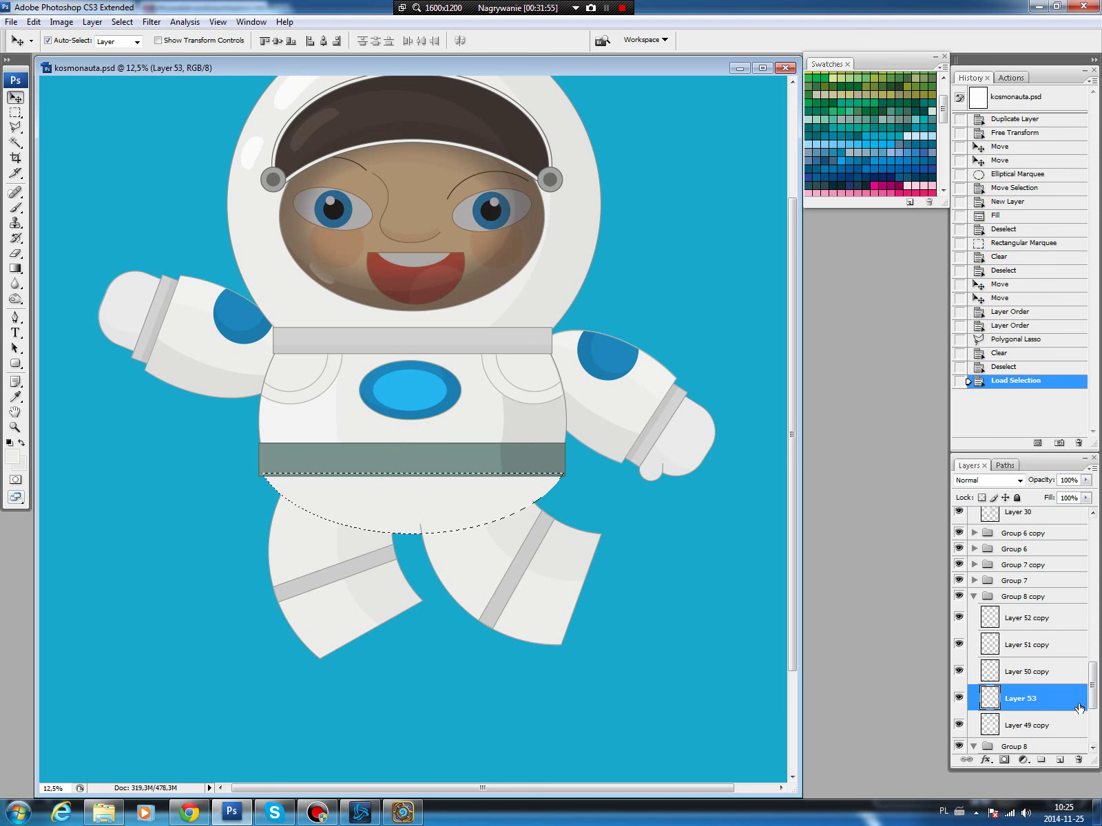
{"action": "left_click", "coordinate": [1059, 759]}
{"action": "key", "text": "i"}
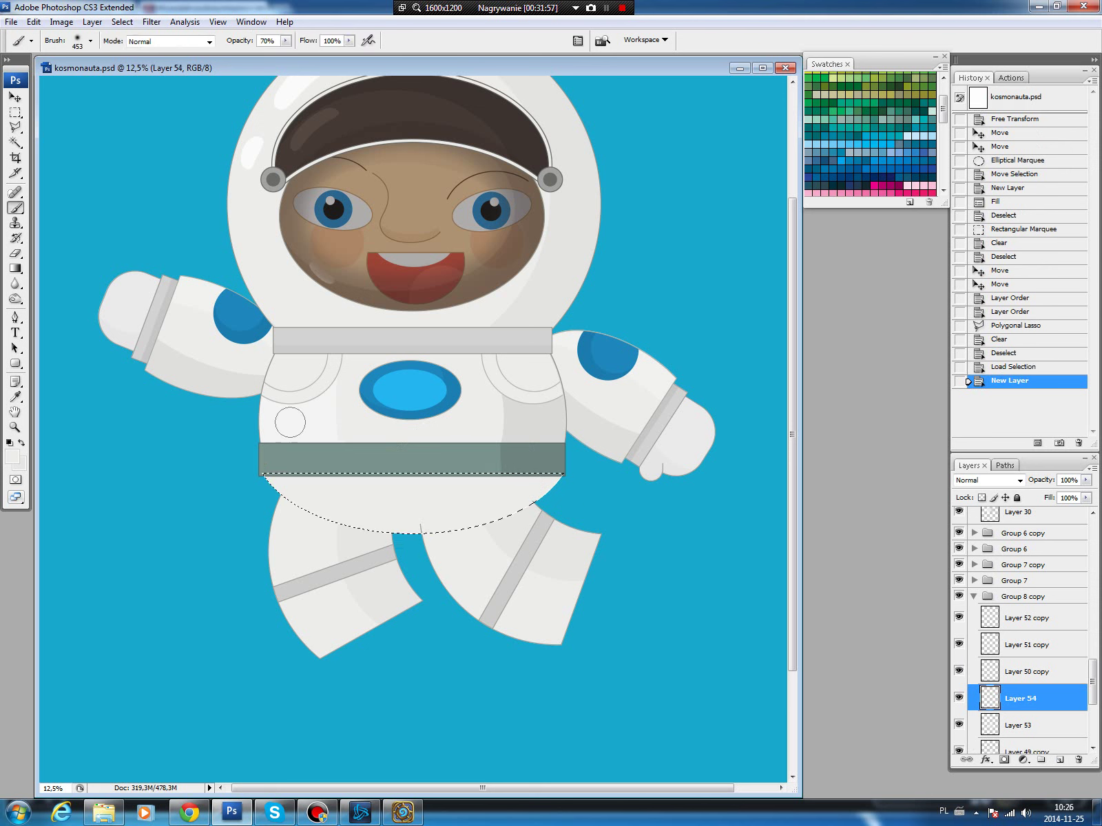
{"action": "left_click", "coordinate": [12, 456]}
{"action": "left_click_drag", "start_coordinate": [401, 267], "coordinate": [379, 285]}
{"action": "left_click", "coordinate": [689, 212]}
{"action": "key", "text": "b"}
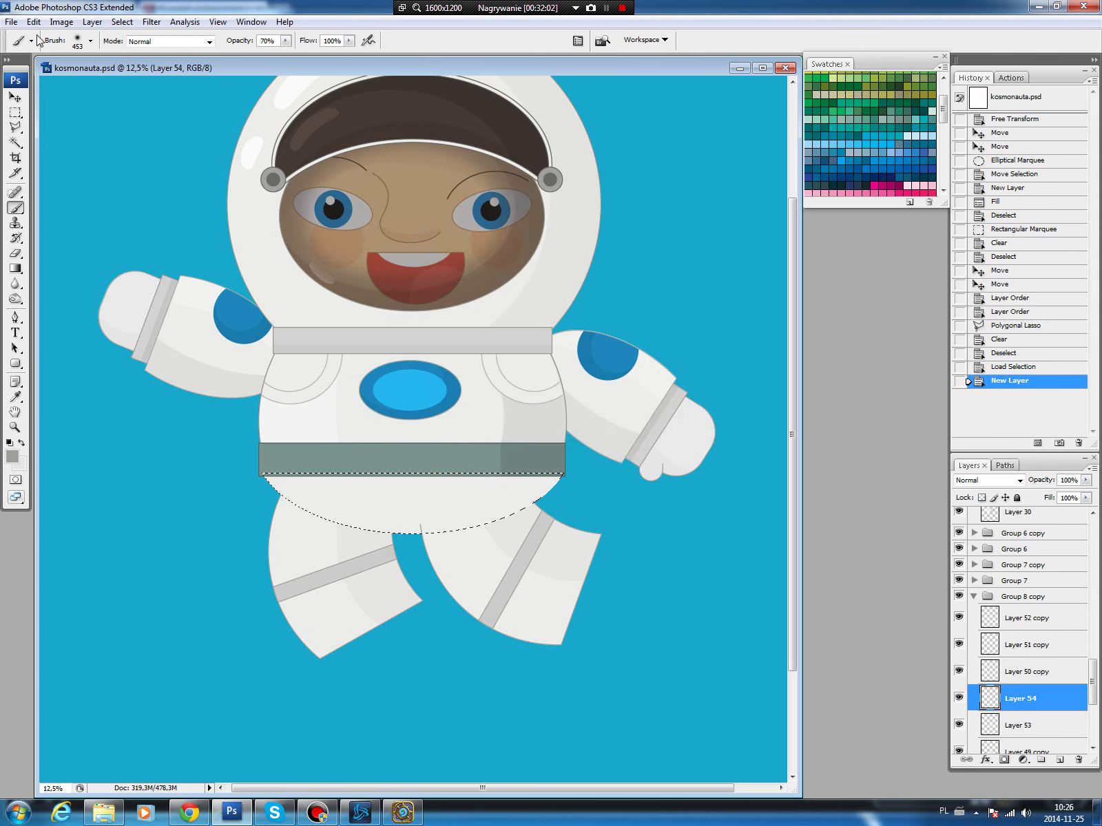
{"action": "key", "text": "i"}
{"action": "left_click", "coordinate": [33, 21]}
{"action": "left_click", "coordinate": [66, 231]}
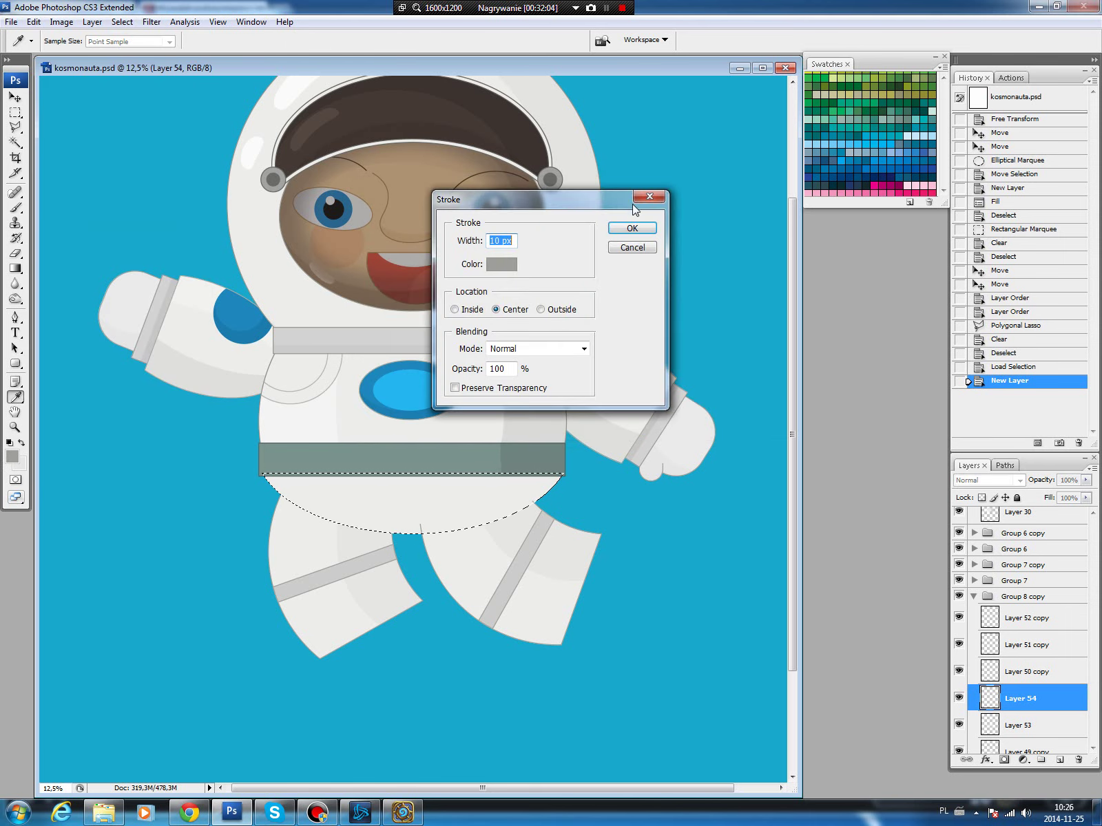
{"action": "left_click", "coordinate": [624, 227]}
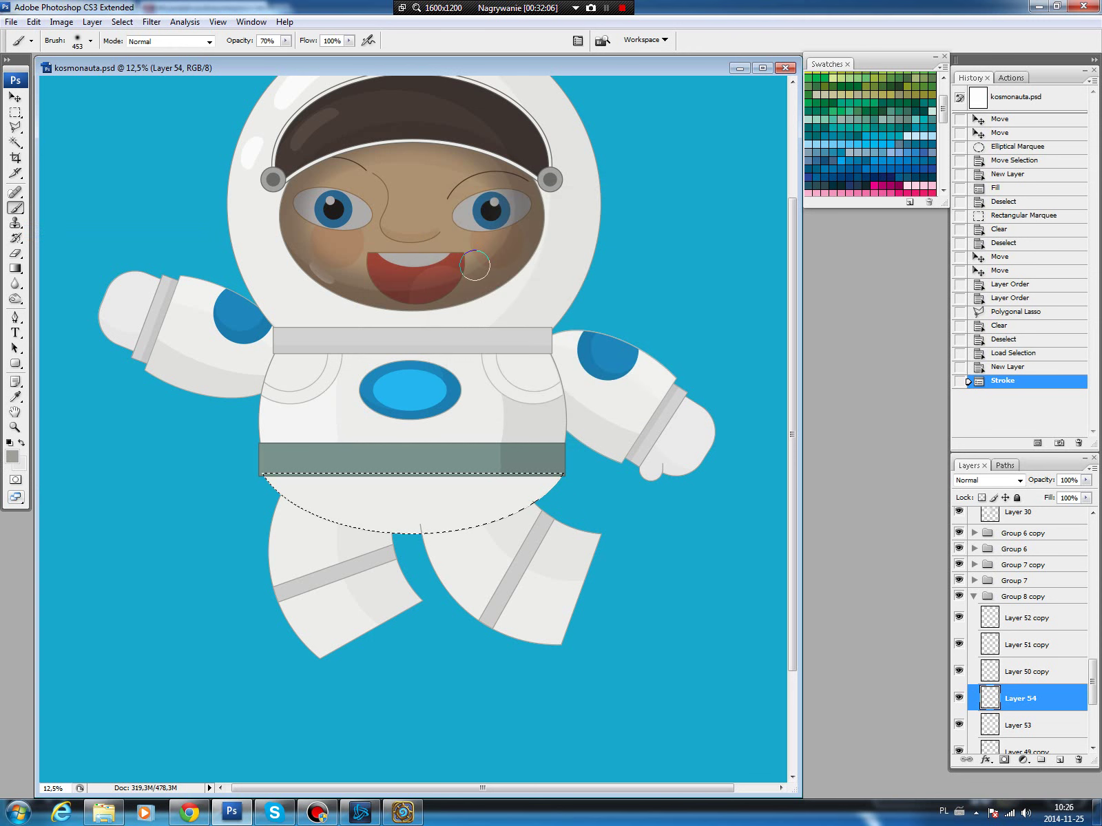
{"action": "key", "text": "ctrl+d"}
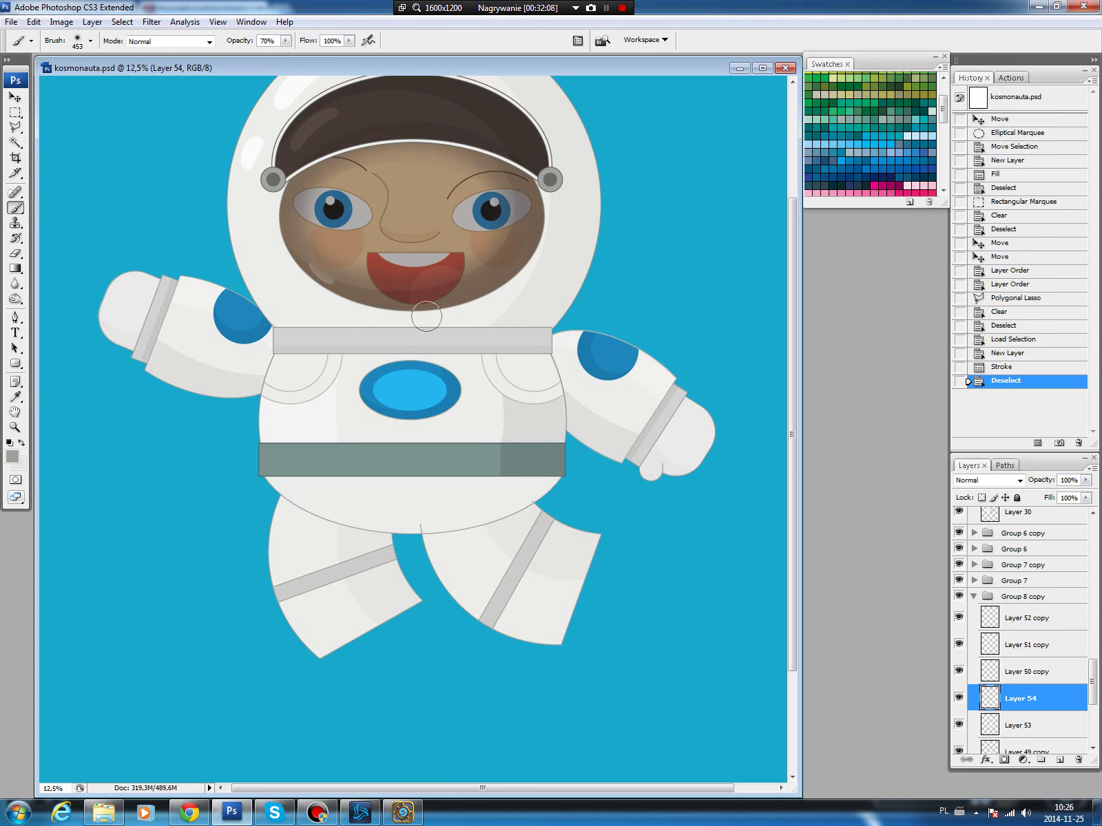
Erase the stray hip outline piece over the right leg's top.
{"action": "key", "text": "l"}
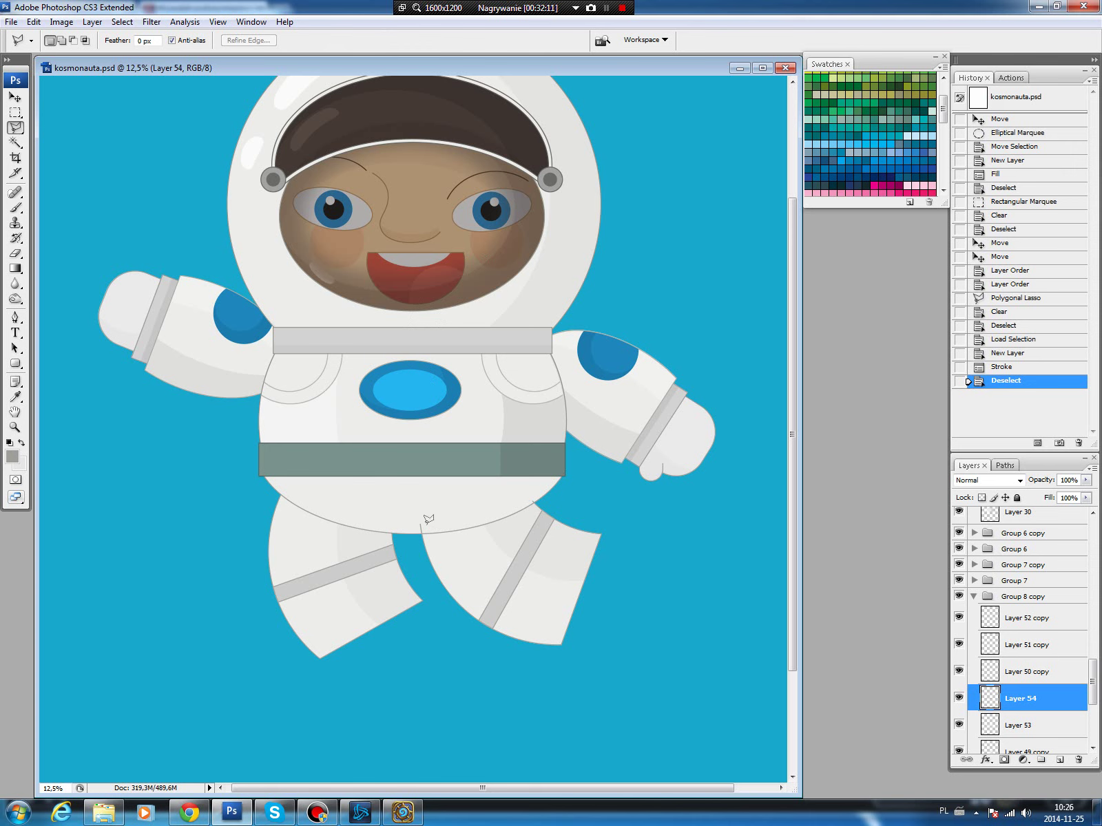
{"action": "left_click", "coordinate": [423, 555]}
{"action": "left_click", "coordinate": [509, 540]}
{"action": "left_click", "coordinate": [477, 477]}
{"action": "left_click", "coordinate": [421, 527]}
{"action": "key", "text": "Delete"}
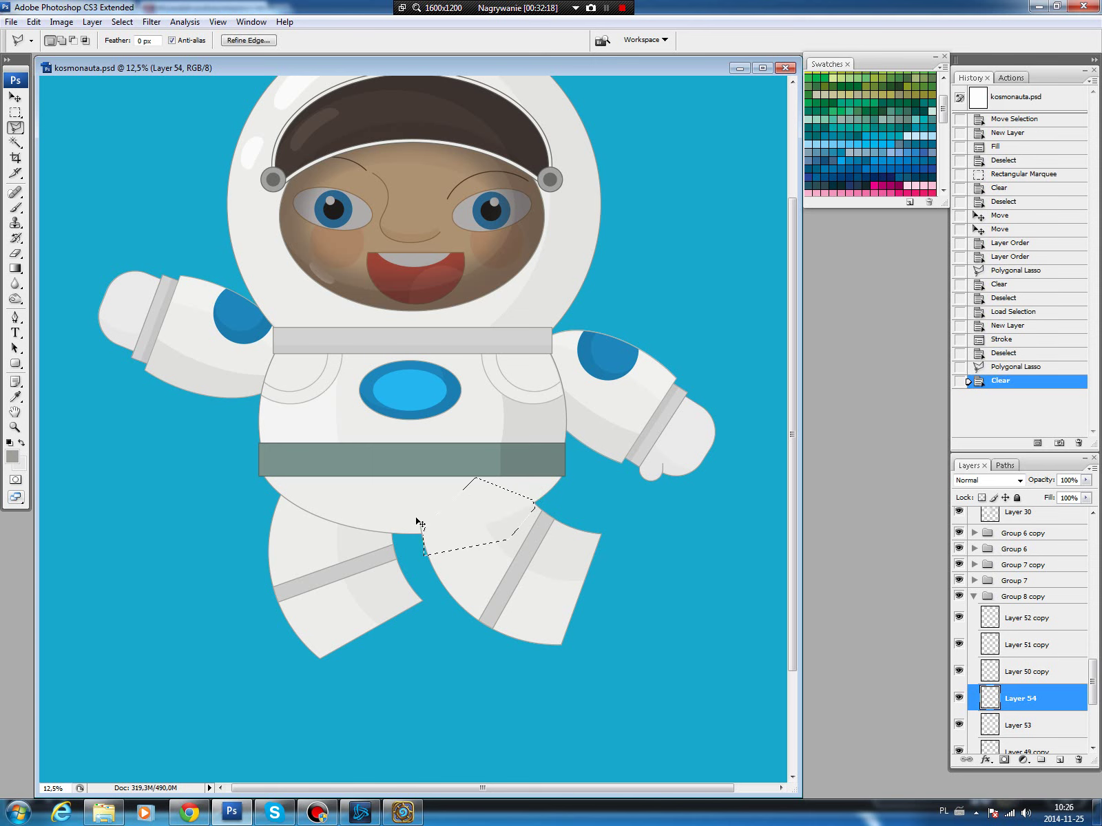
{"action": "key", "text": "ctrl+d"}
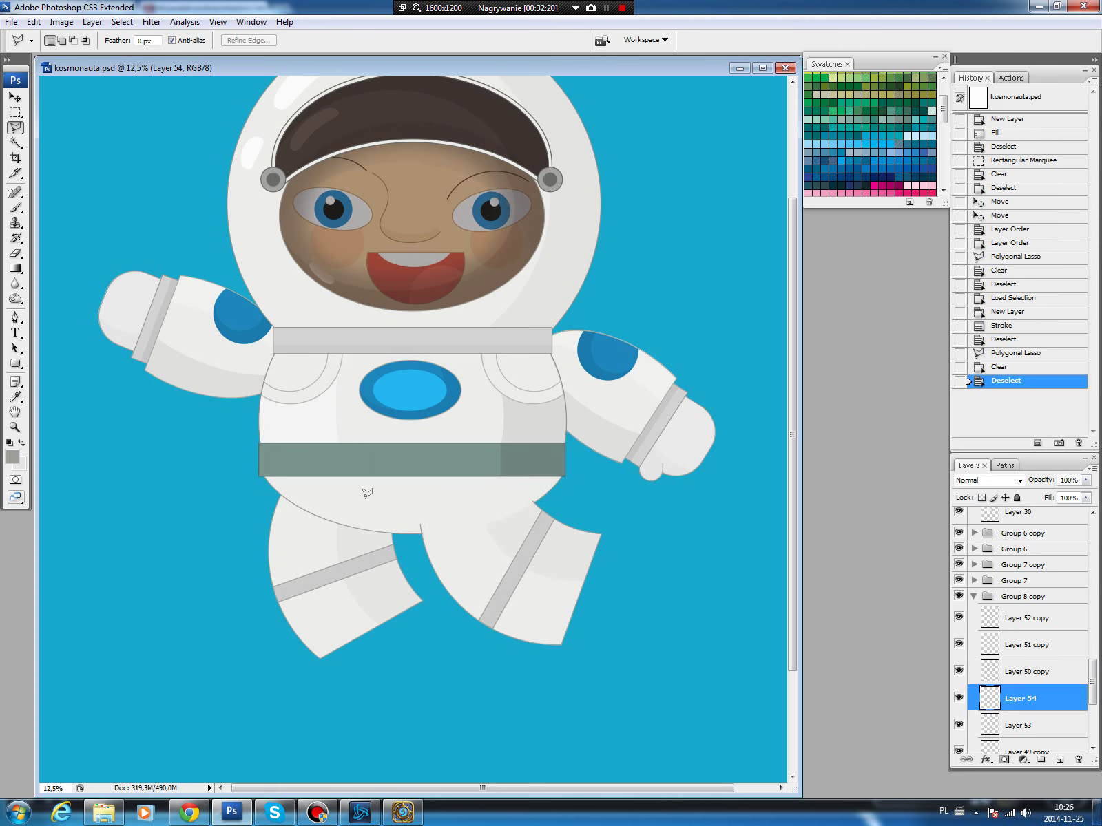
Erase the stray hip outline piece over the left leg's top.
{"action": "left_click", "coordinate": [346, 541]}
{"action": "left_click", "coordinate": [283, 488]}
{"action": "left_click", "coordinate": [361, 504]}
{"action": "key", "text": "Delete"}
{"action": "key", "text": "ctrl+d"}
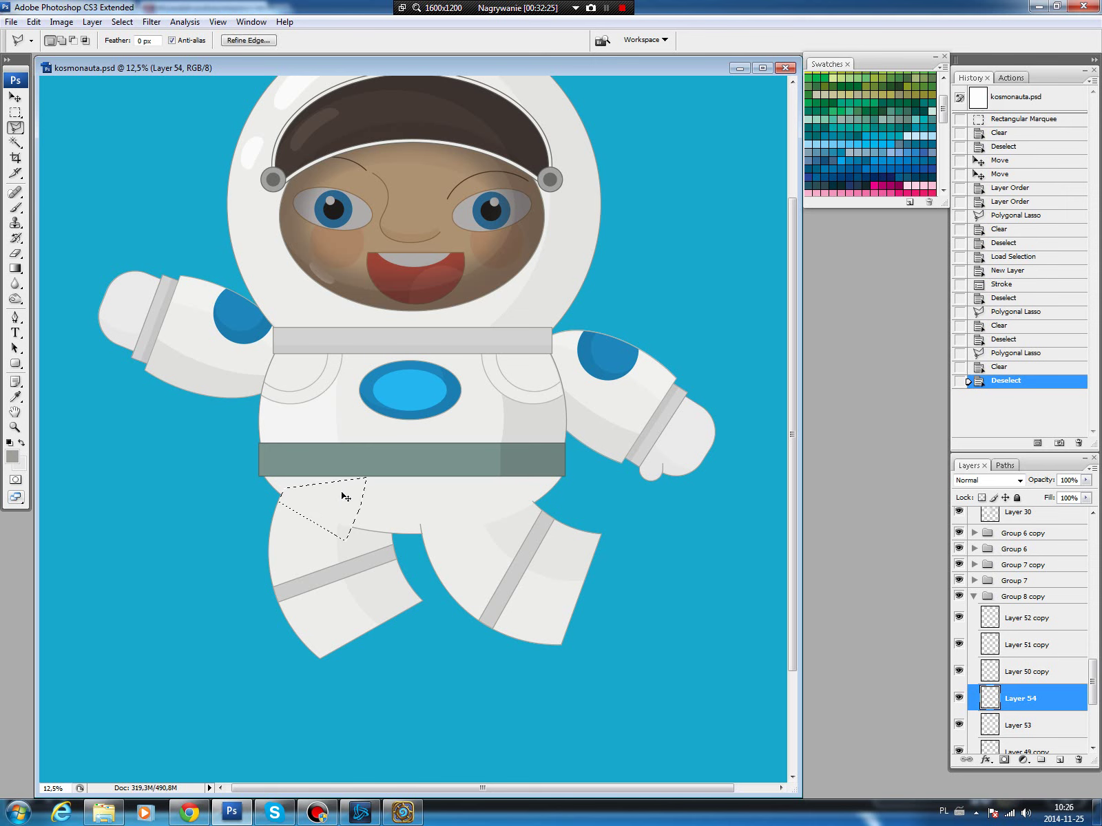
{"action": "key", "text": "v"}
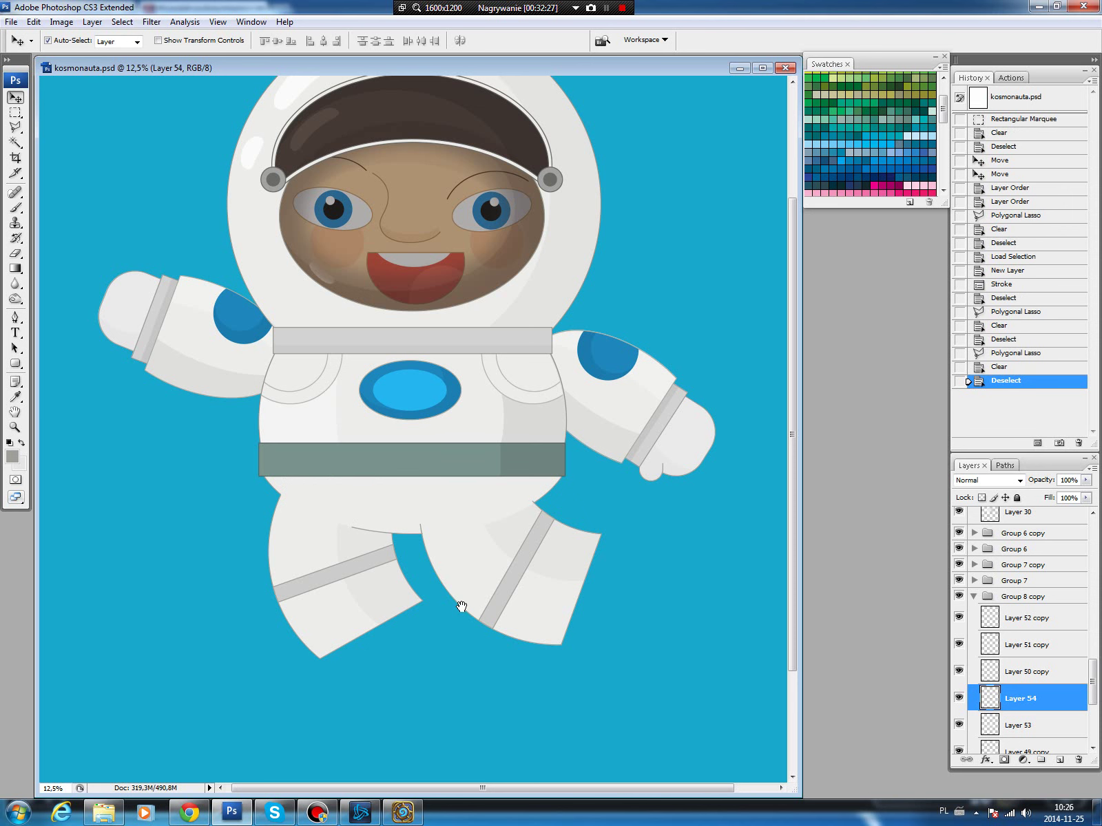
{"action": "left_click_drag", "start_coordinate": [461, 606], "coordinate": [439, 575]}
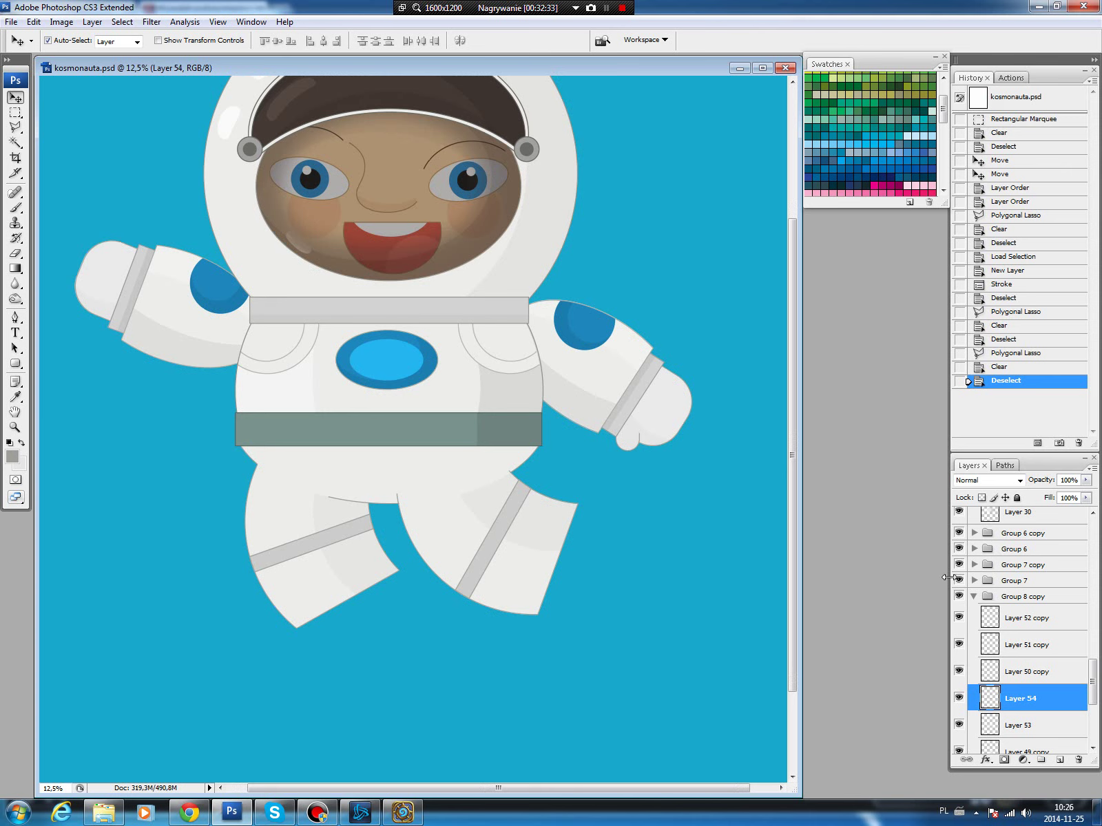
Draw a rounded rectangle below the left leg and load it as a selection.
{"action": "left_click", "coordinate": [972, 596]}
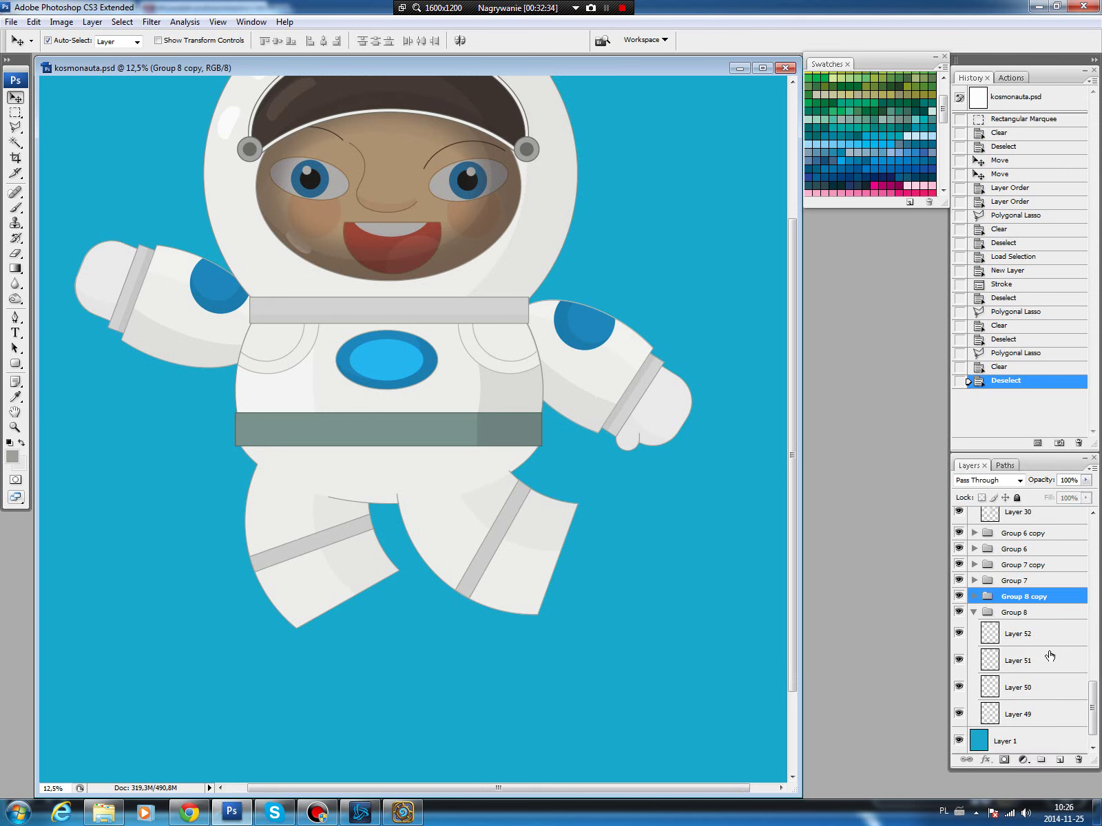
{"action": "left_click", "coordinate": [973, 613]}
{"action": "left_click", "coordinate": [1025, 717]}
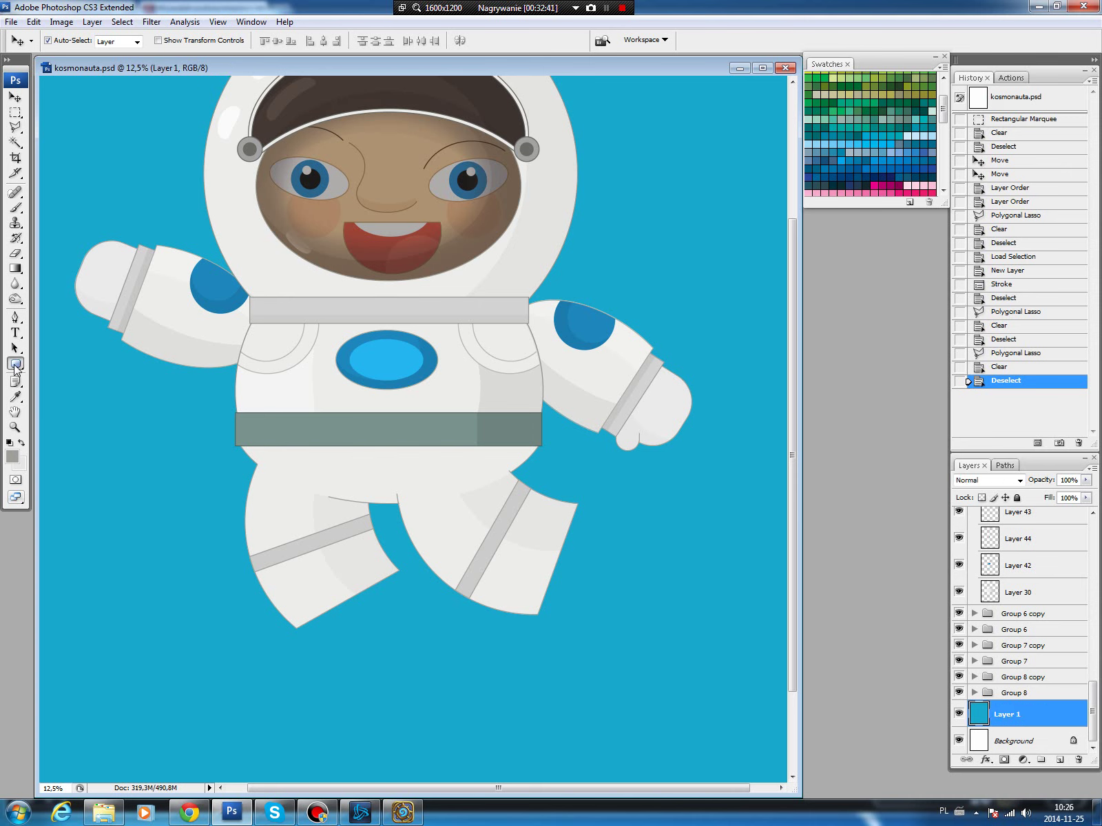
{"action": "left_click", "coordinate": [15, 364]}
{"action": "left_click_drag", "start_coordinate": [355, 602], "coordinate": [452, 709]}
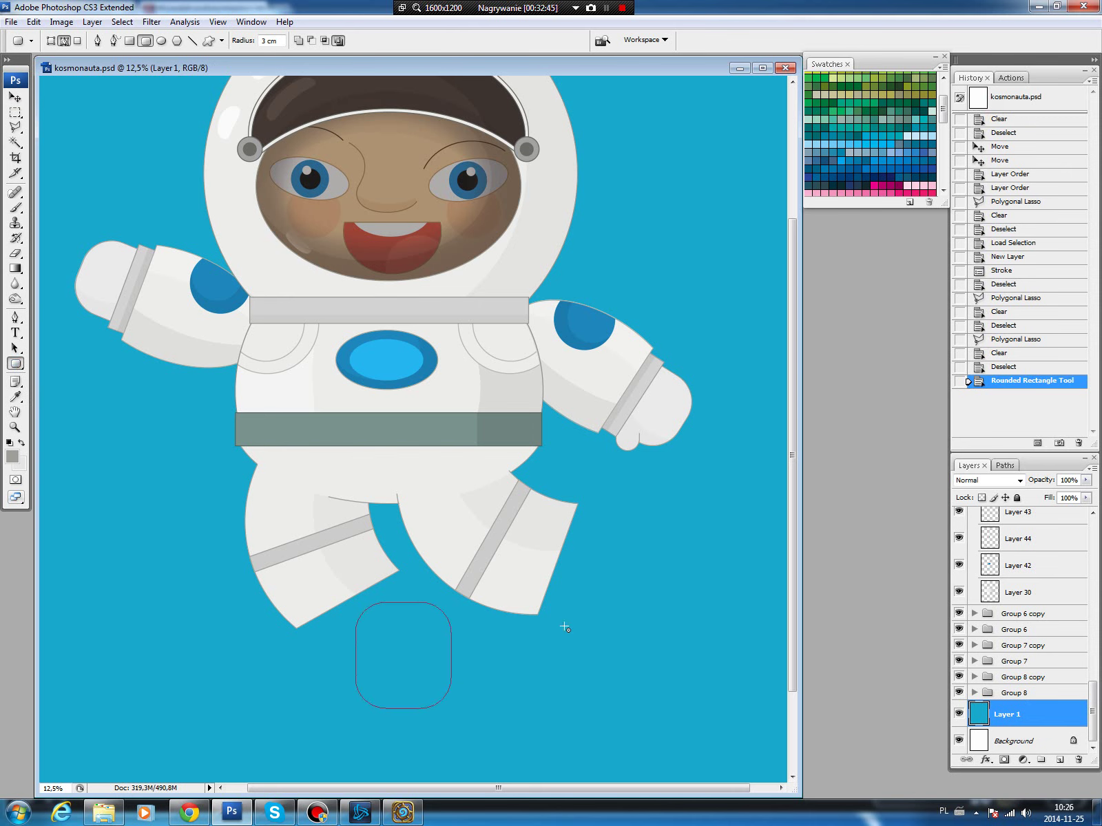
{"action": "left_click", "coordinate": [1005, 465]}
{"action": "left_click", "coordinate": [963, 484], "text": "ctrl"}
{"action": "left_click", "coordinate": [969, 465]}
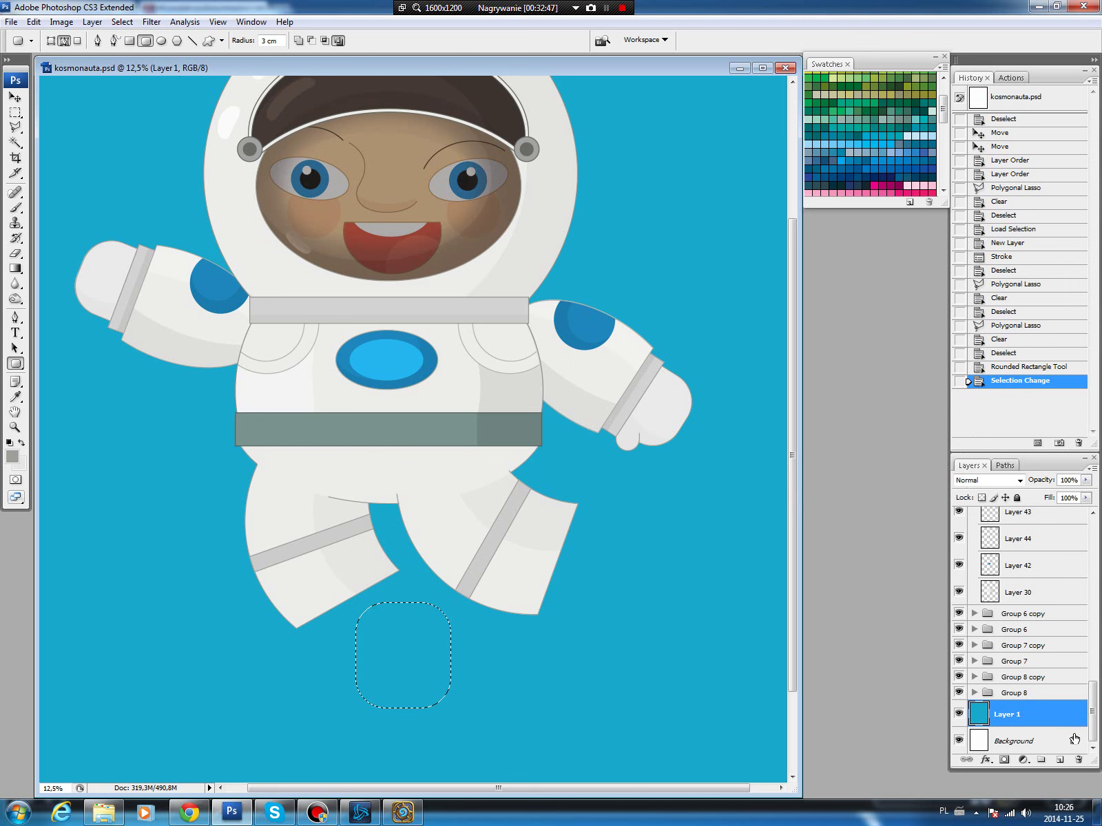
Fill the boot shape with the suit's light grey on a new layer.
{"action": "left_click", "coordinate": [1059, 759]}
{"action": "key", "text": "b"}
{"action": "left_click", "coordinate": [655, 382], "text": "alt"}
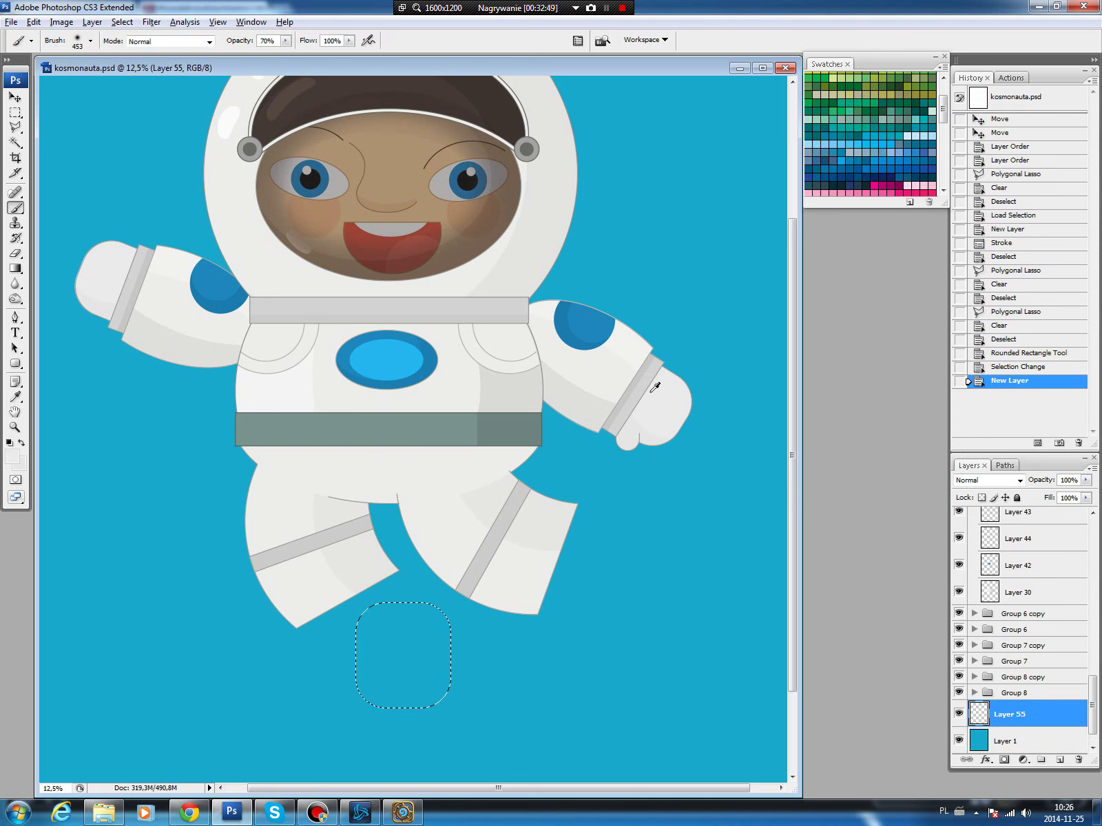
{"action": "key", "text": "alt+BackSpace"}
{"action": "key", "text": "ctrl+d"}
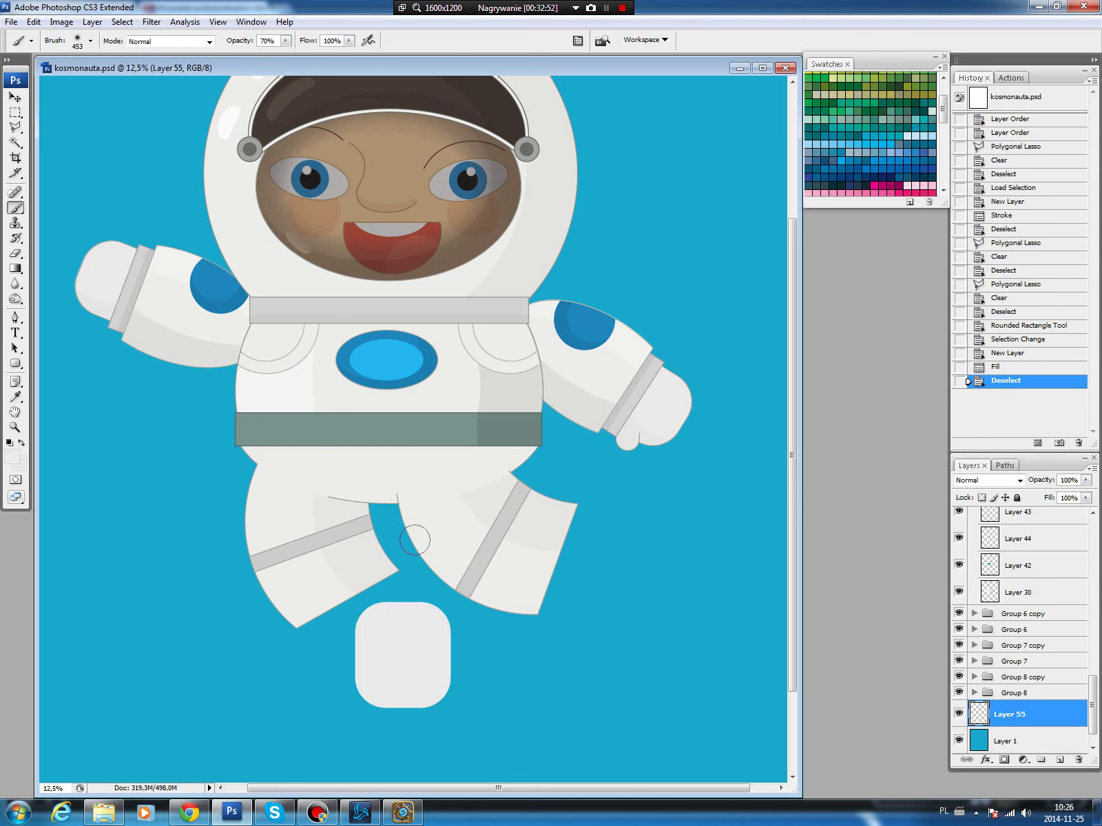
Darken the boot's right half slightly with Hue/Saturation Lightness -2.
{"action": "left_click", "coordinate": [15, 112]}
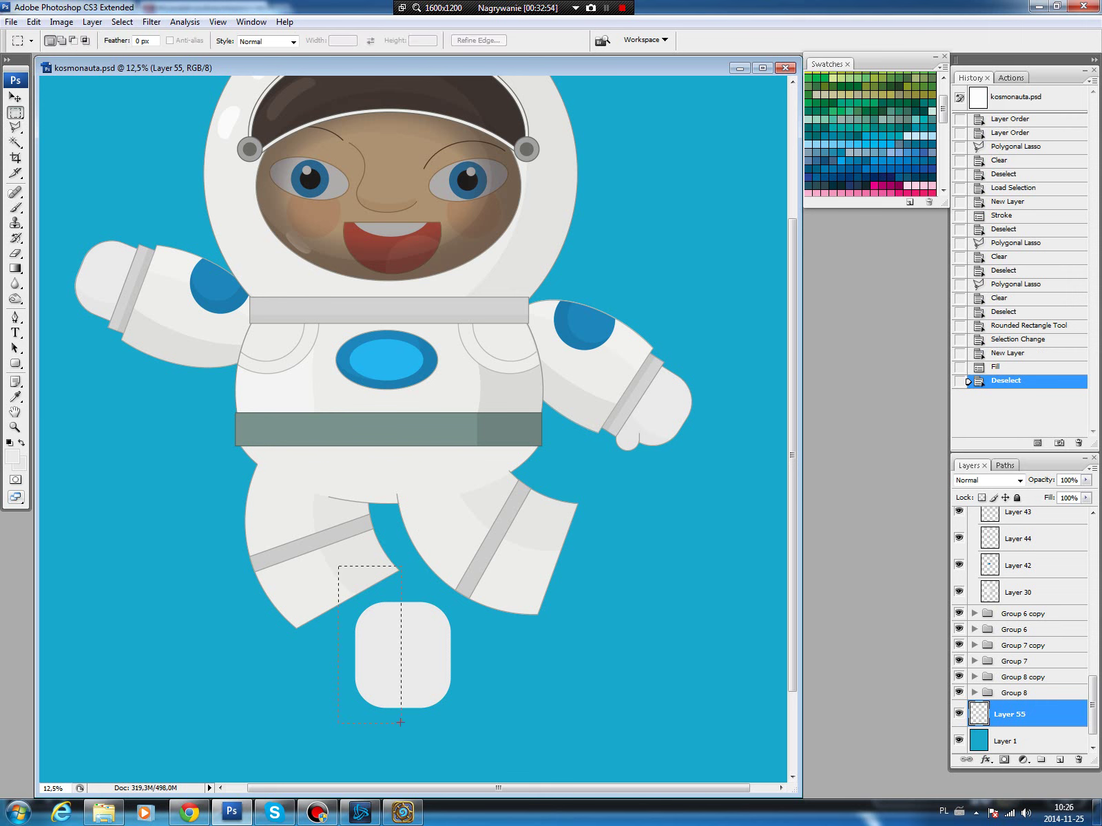
{"action": "left_click_drag", "start_coordinate": [423, 728], "coordinate": [423, 728]}
{"action": "left_click", "coordinate": [122, 21]}
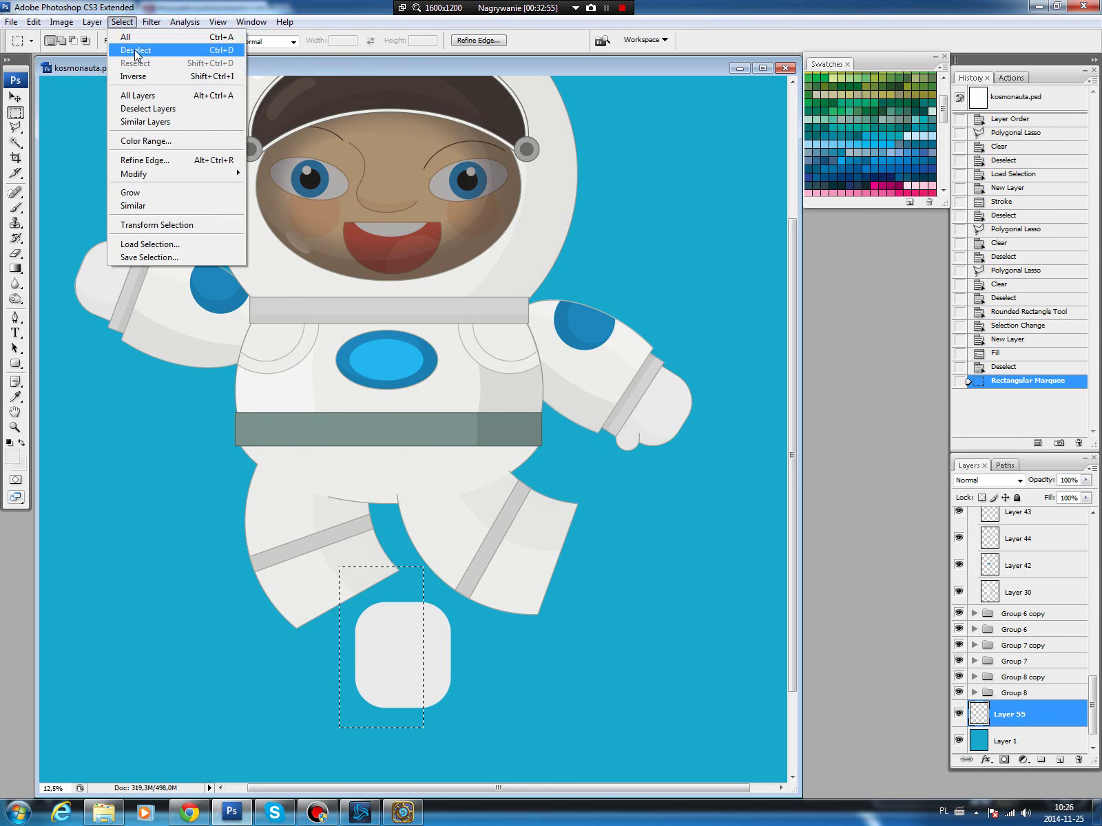
{"action": "left_click", "coordinate": [140, 77]}
{"action": "key", "text": "ctrl+u"}
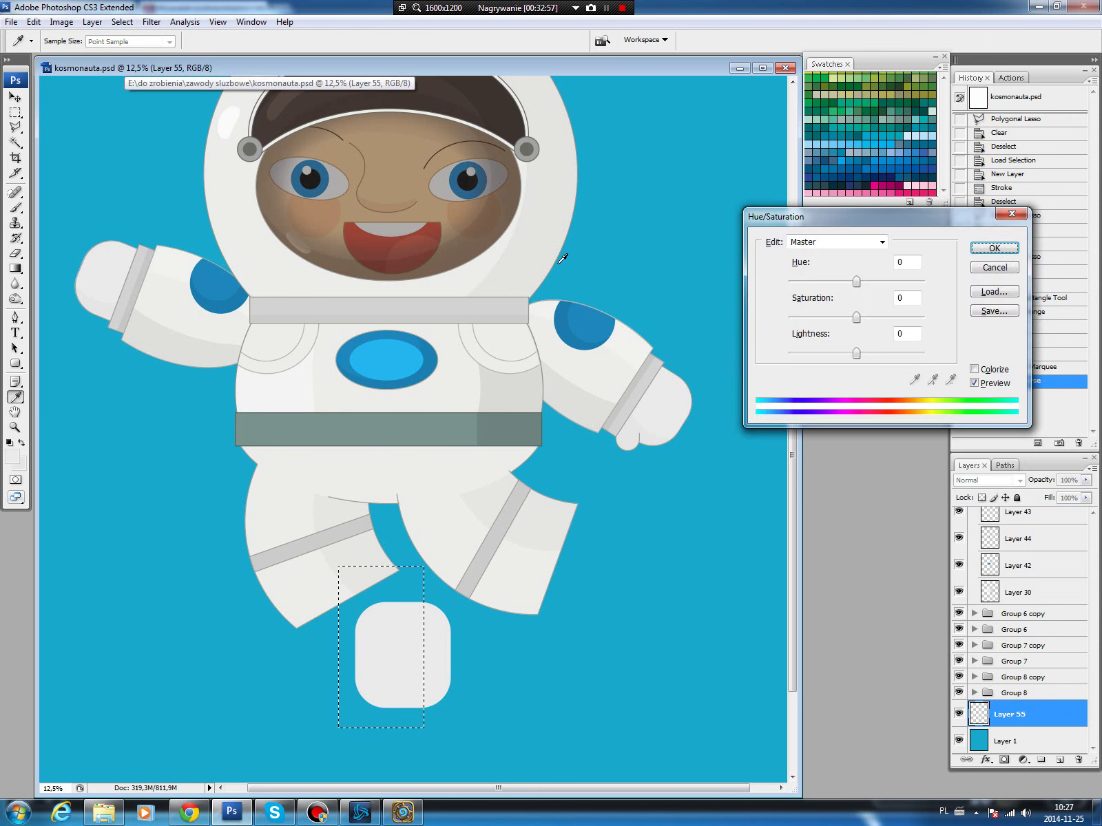
{"action": "left_click_drag", "start_coordinate": [856, 353], "coordinate": [854, 355]}
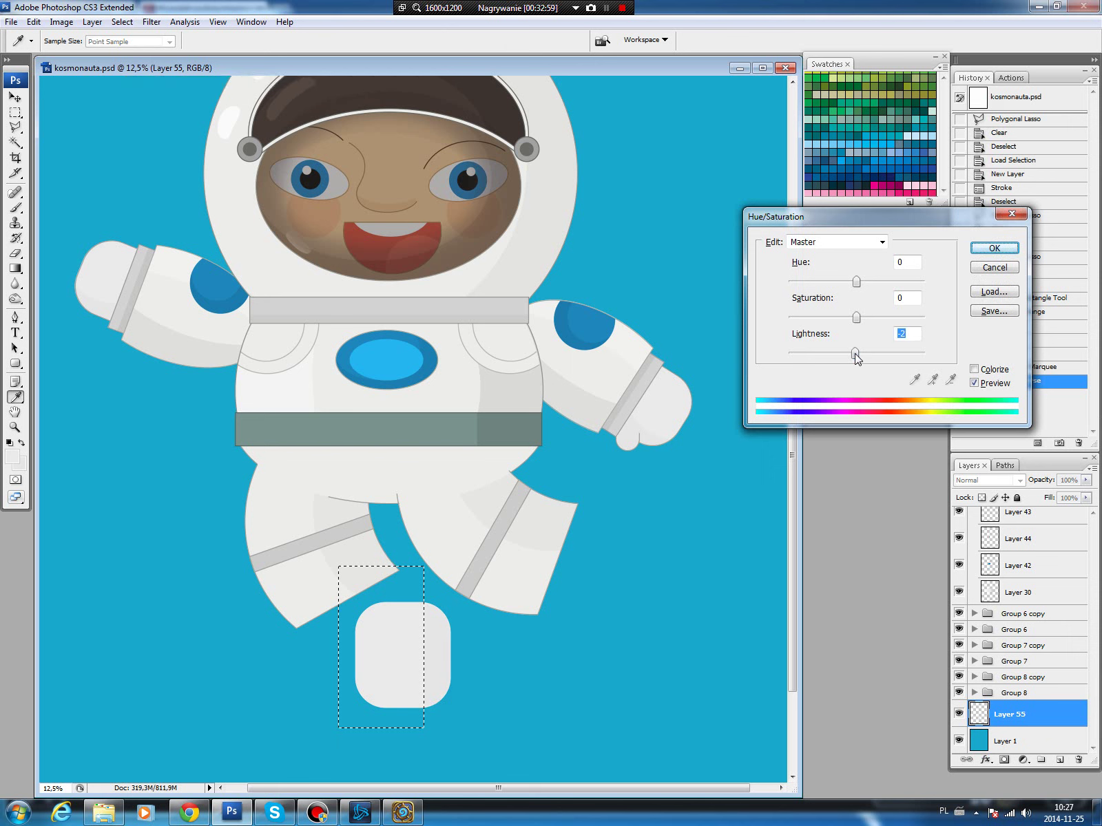
{"action": "left_click", "coordinate": [993, 248]}
{"action": "key", "text": "ctrl+d"}
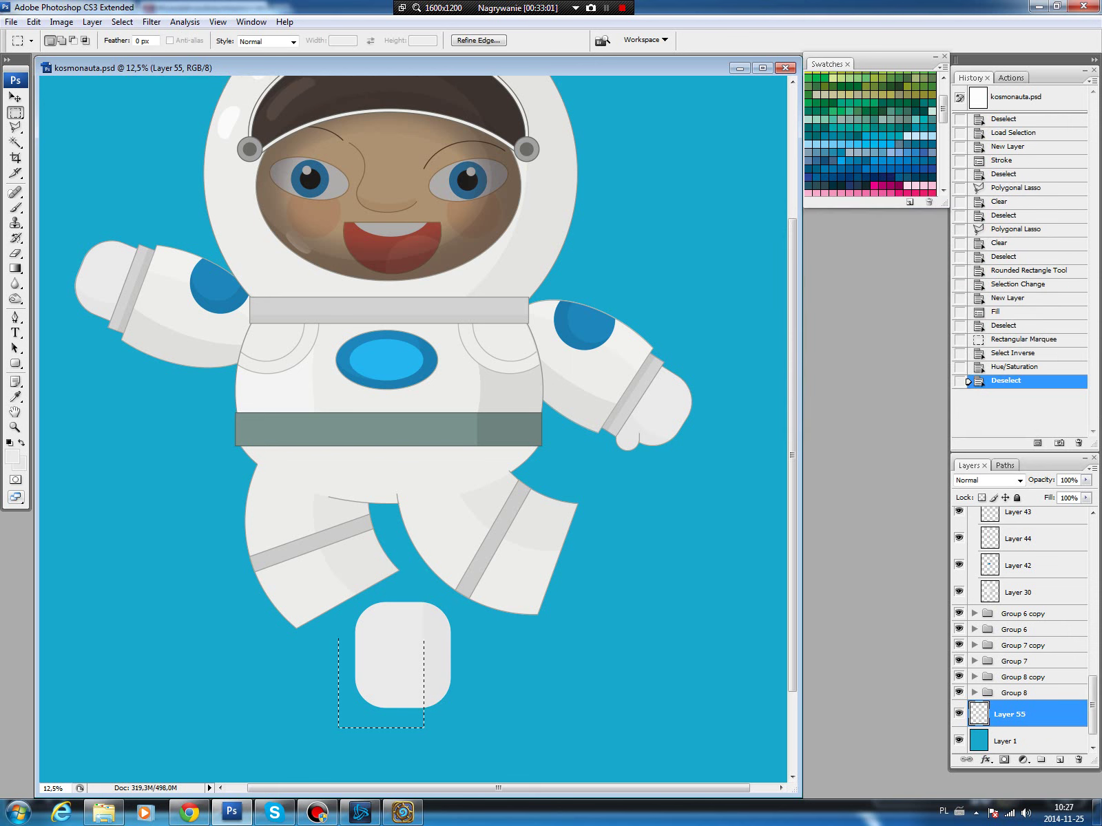
Move the boot under the left leg and rotate it to match the leg angle.
{"action": "key", "text": "v"}
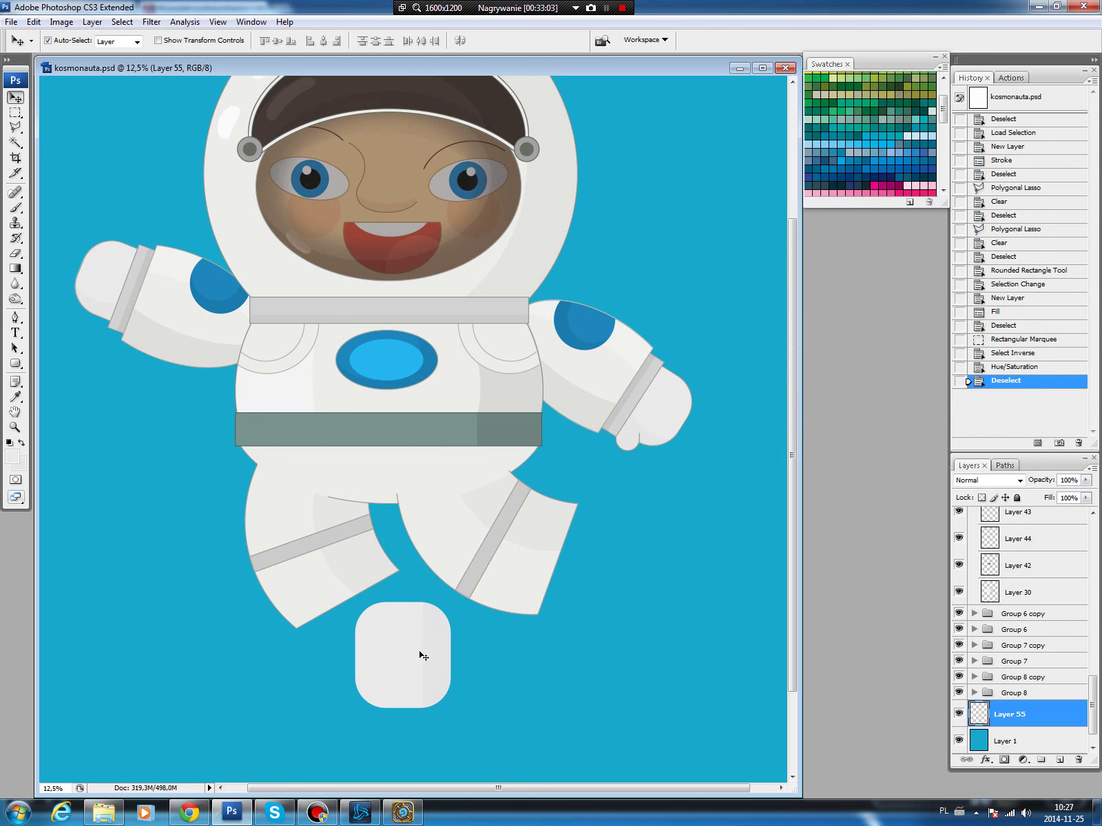
{"action": "left_click_drag", "start_coordinate": [420, 653], "coordinate": [379, 605]}
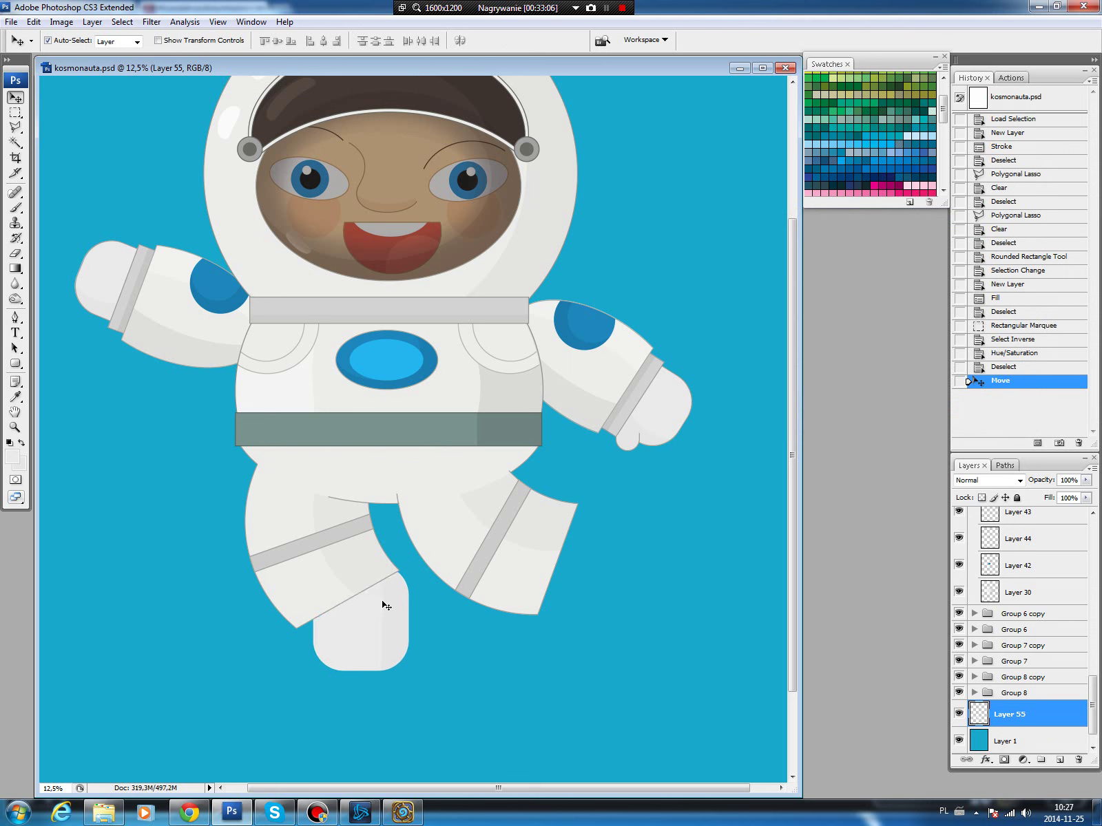
{"action": "key", "text": "ctrl+t"}
{"action": "left_click_drag", "start_coordinate": [425, 461], "coordinate": [450, 523]}
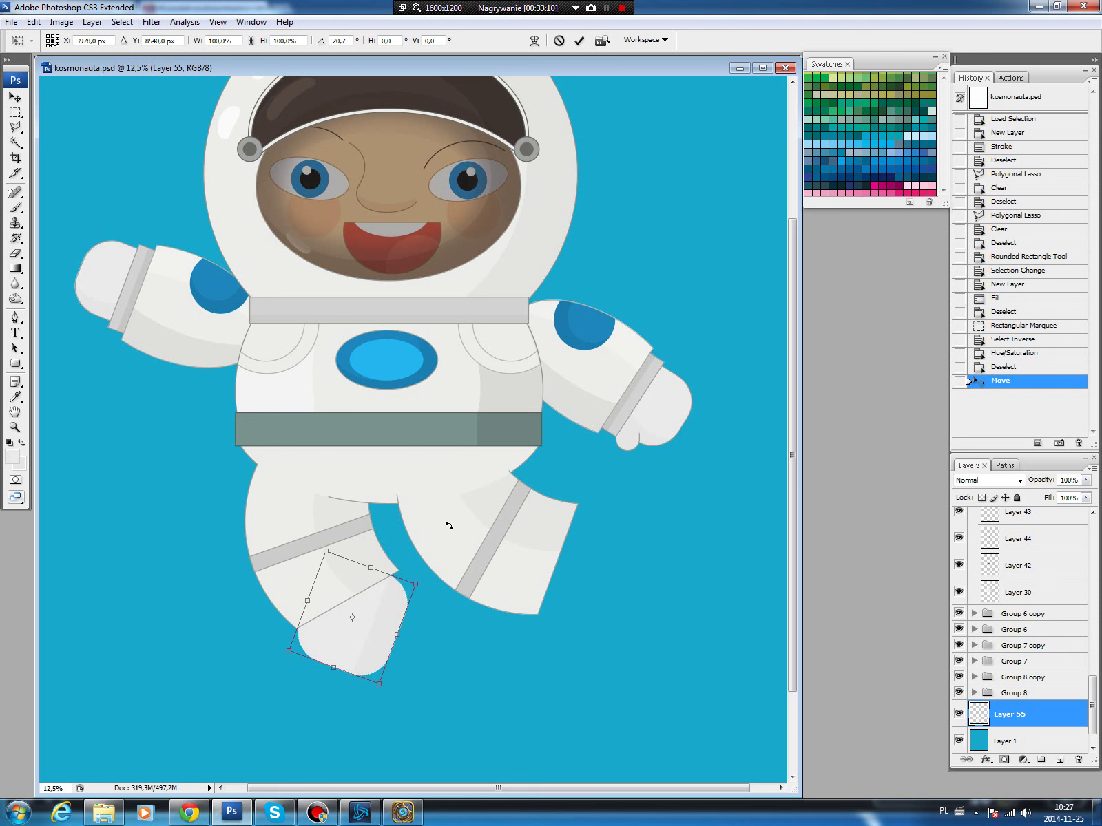
{"action": "key", "text": "Return"}
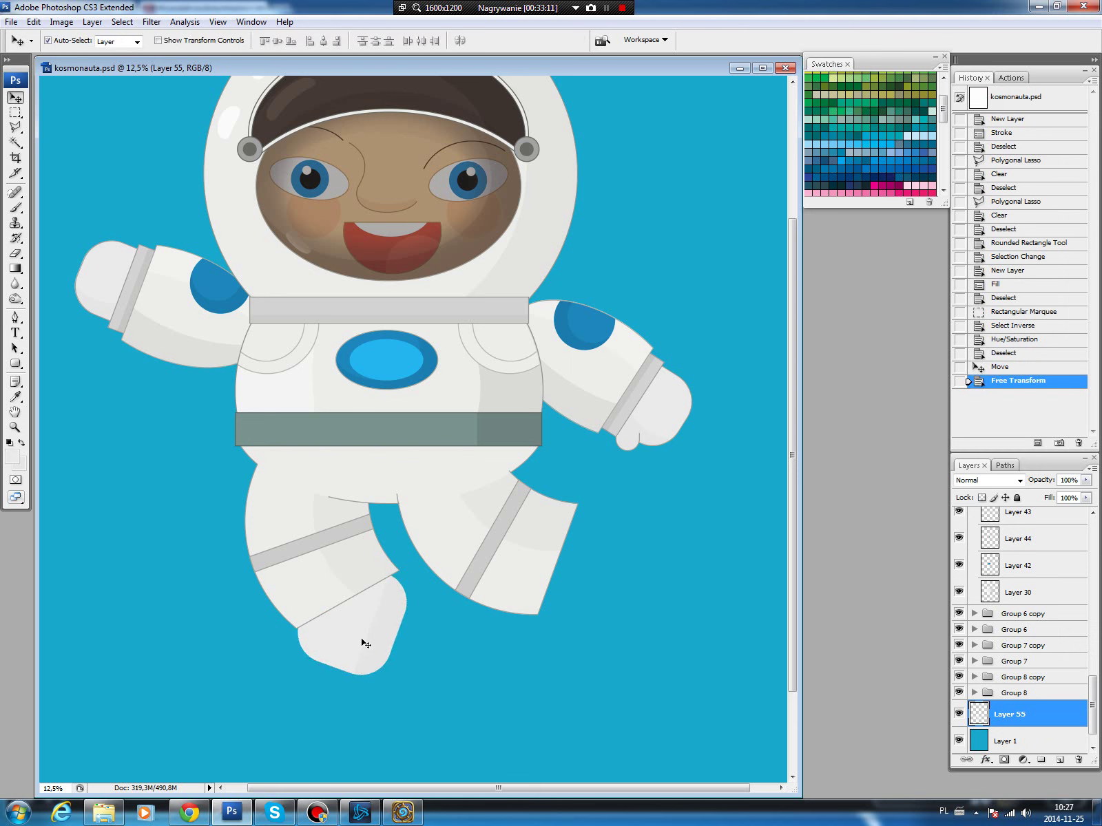
{"action": "left_click_drag", "start_coordinate": [361, 638], "coordinate": [369, 631]}
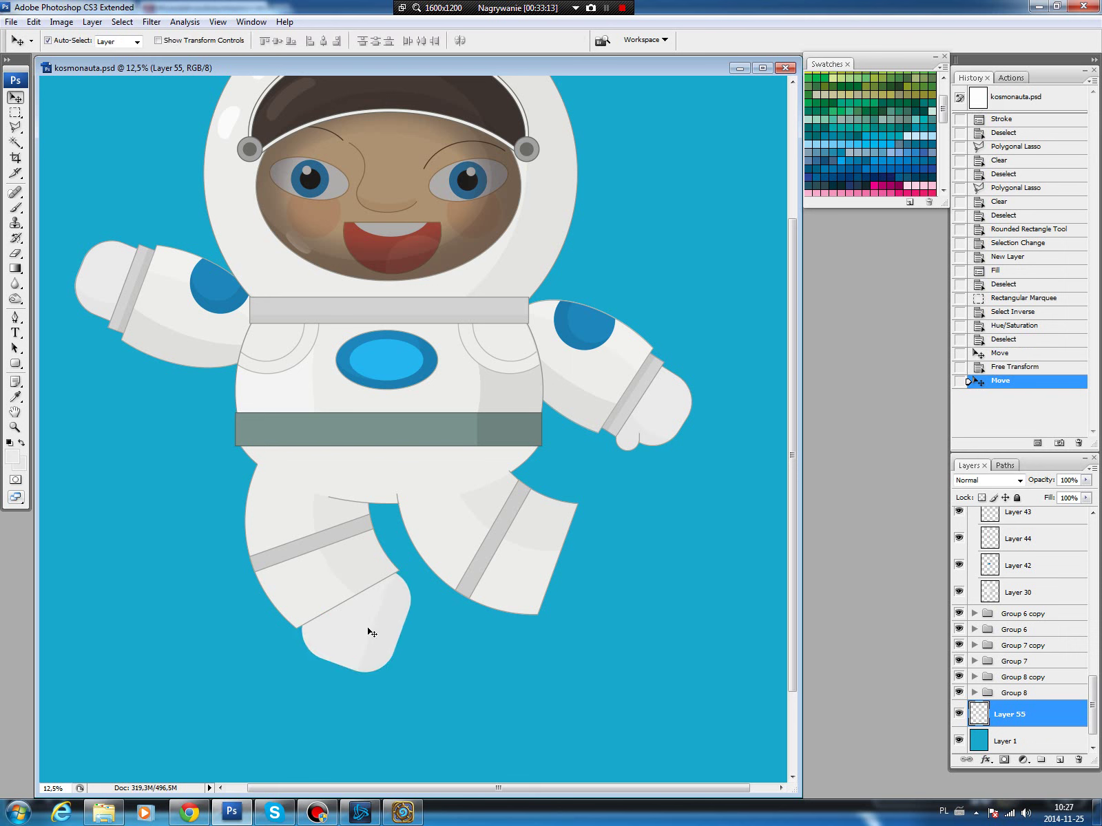
{"action": "left_click", "coordinate": [978, 716], "text": "ctrl"}
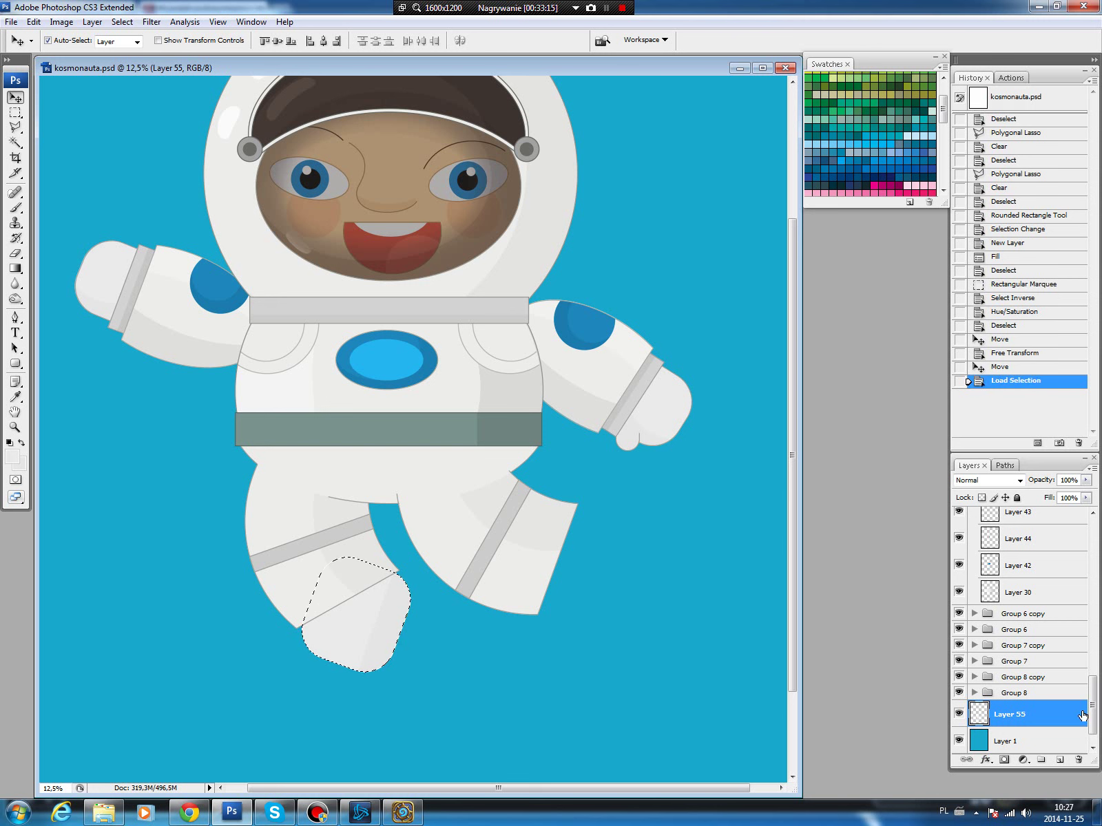
Outline the boot with a darker grey stroke on a new layer.
{"action": "left_click", "coordinate": [1059, 759]}
{"action": "left_click", "coordinate": [15, 397]}
{"action": "left_click", "coordinate": [11, 456]}
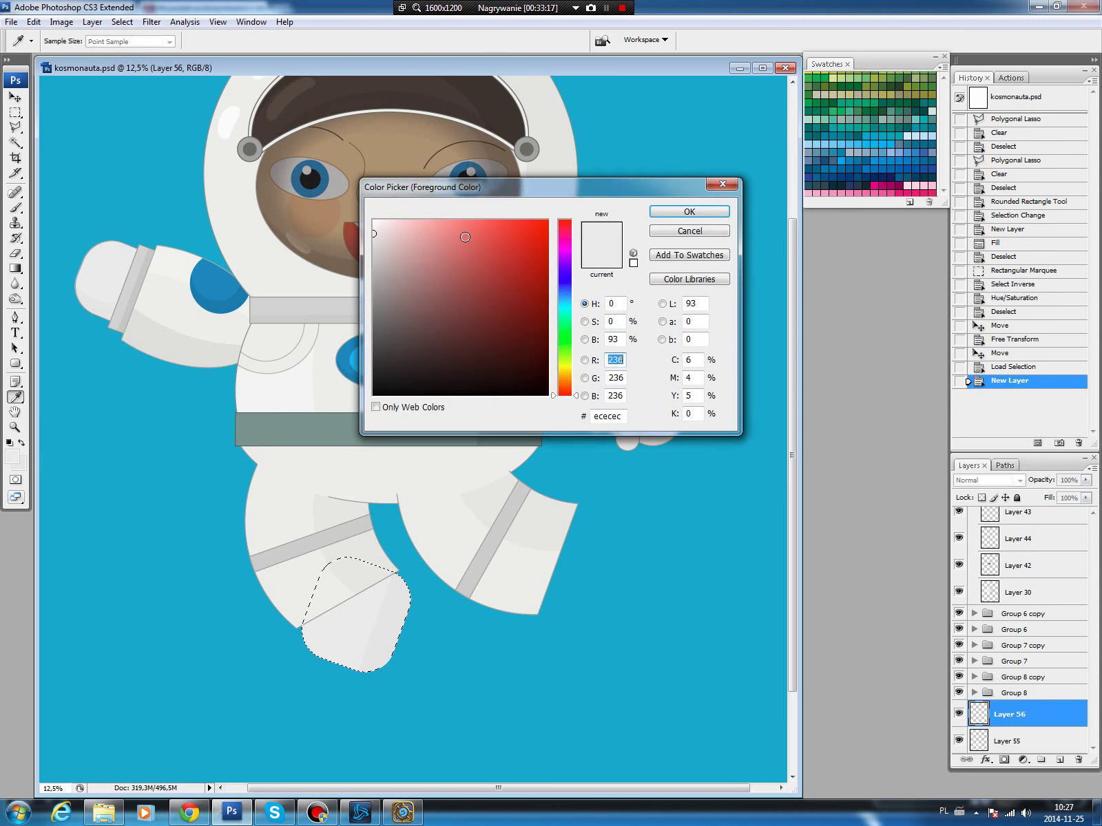
{"action": "left_click", "coordinate": [376, 258]}
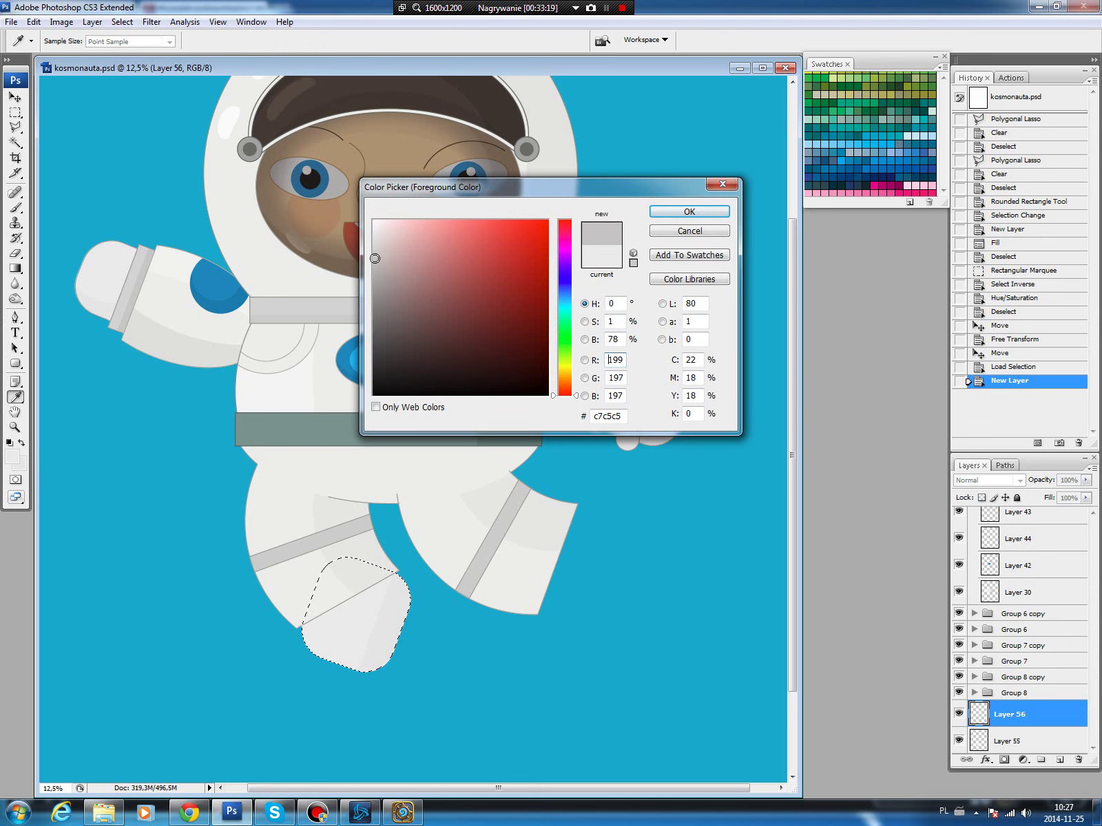
{"action": "left_click_drag", "start_coordinate": [374, 258], "coordinate": [375, 275]}
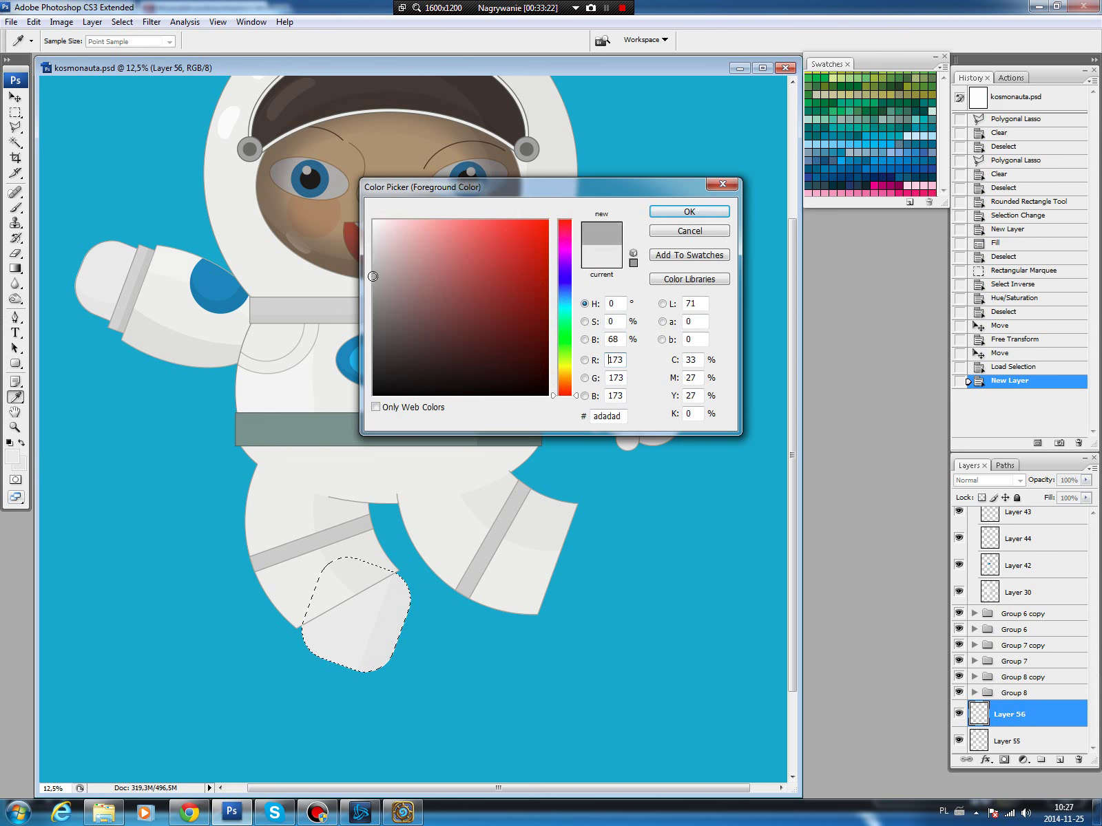
{"action": "left_click", "coordinate": [688, 211]}
{"action": "left_click", "coordinate": [33, 21]}
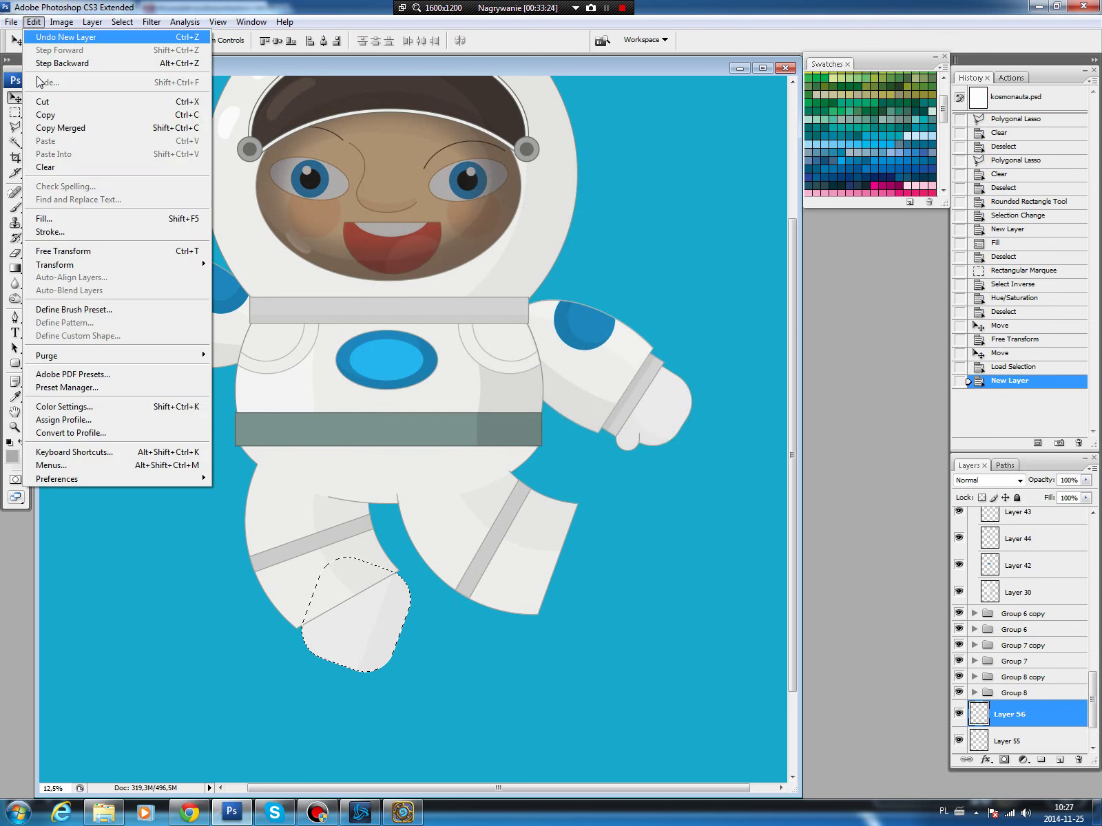
{"action": "left_click", "coordinate": [48, 232]}
{"action": "left_click", "coordinate": [629, 229]}
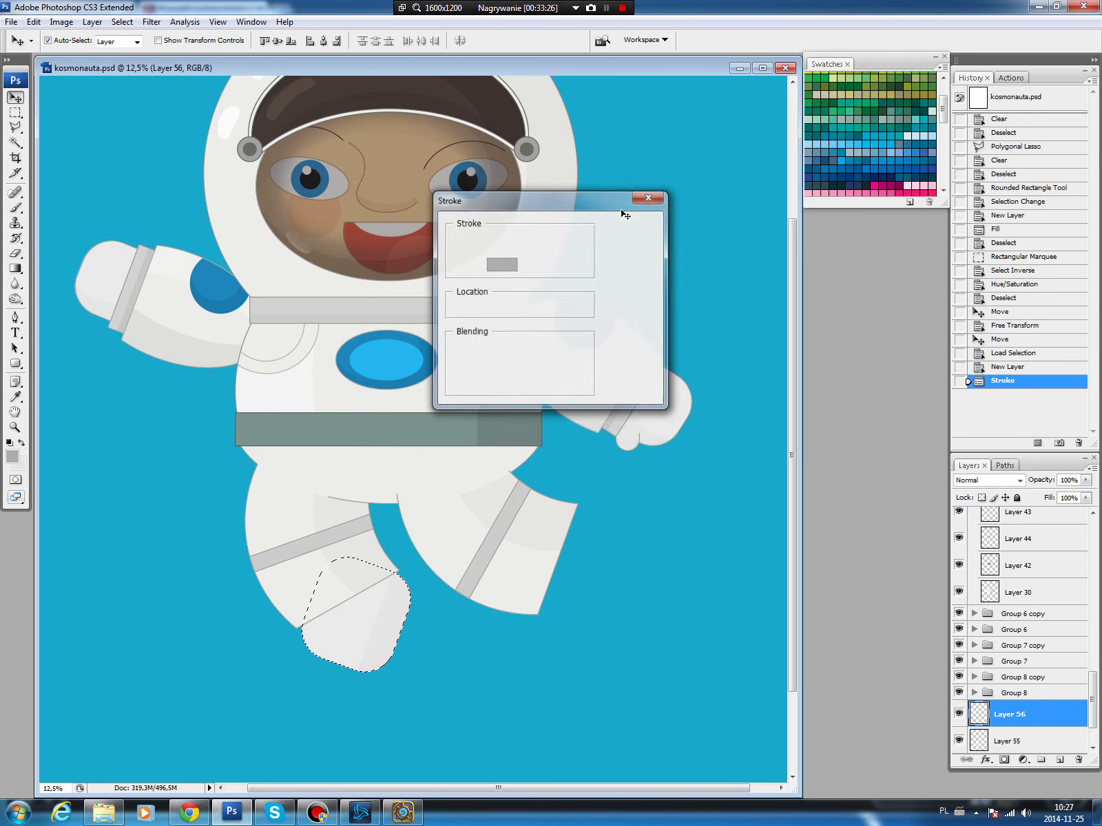
{"action": "key", "text": "ctrl+d"}
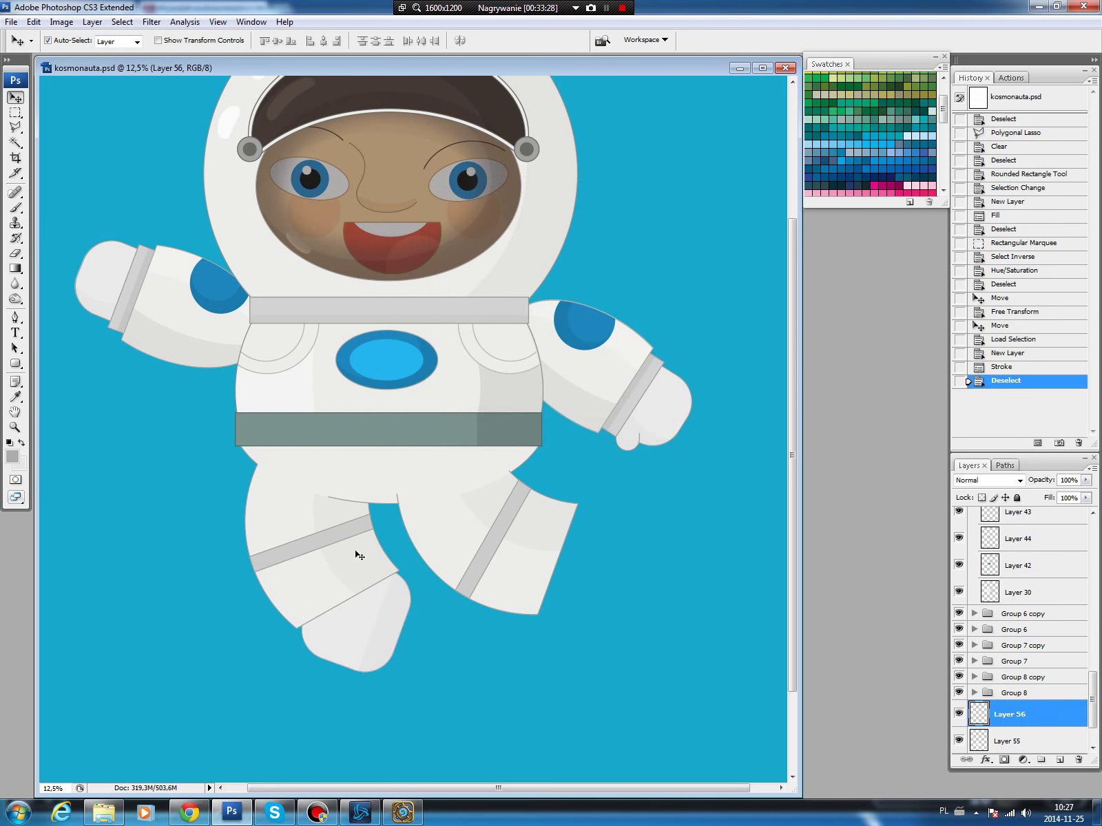
Draw a pen path around the boot's toe and load it as a selection.
{"action": "key", "text": "p"}
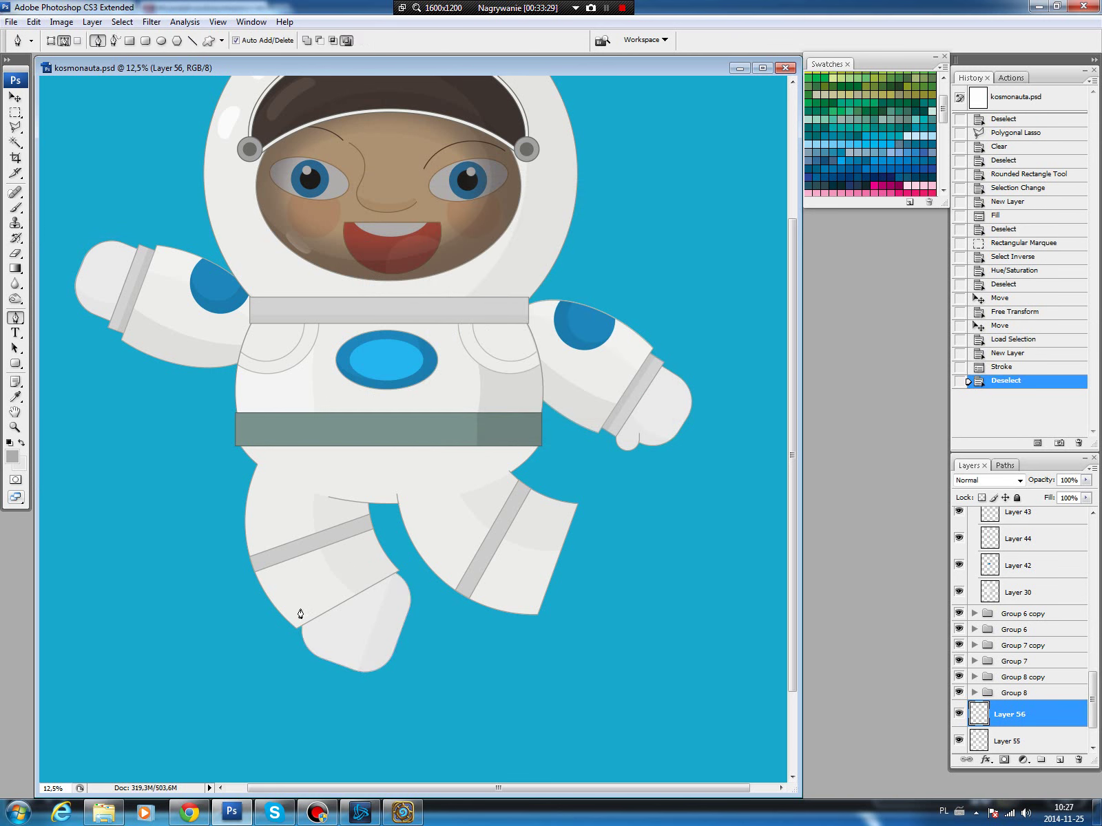
{"action": "left_click", "coordinate": [299, 607]}
{"action": "left_click", "coordinate": [412, 642]}
{"action": "left_click", "coordinate": [381, 696]}
{"action": "left_click", "coordinate": [260, 650]}
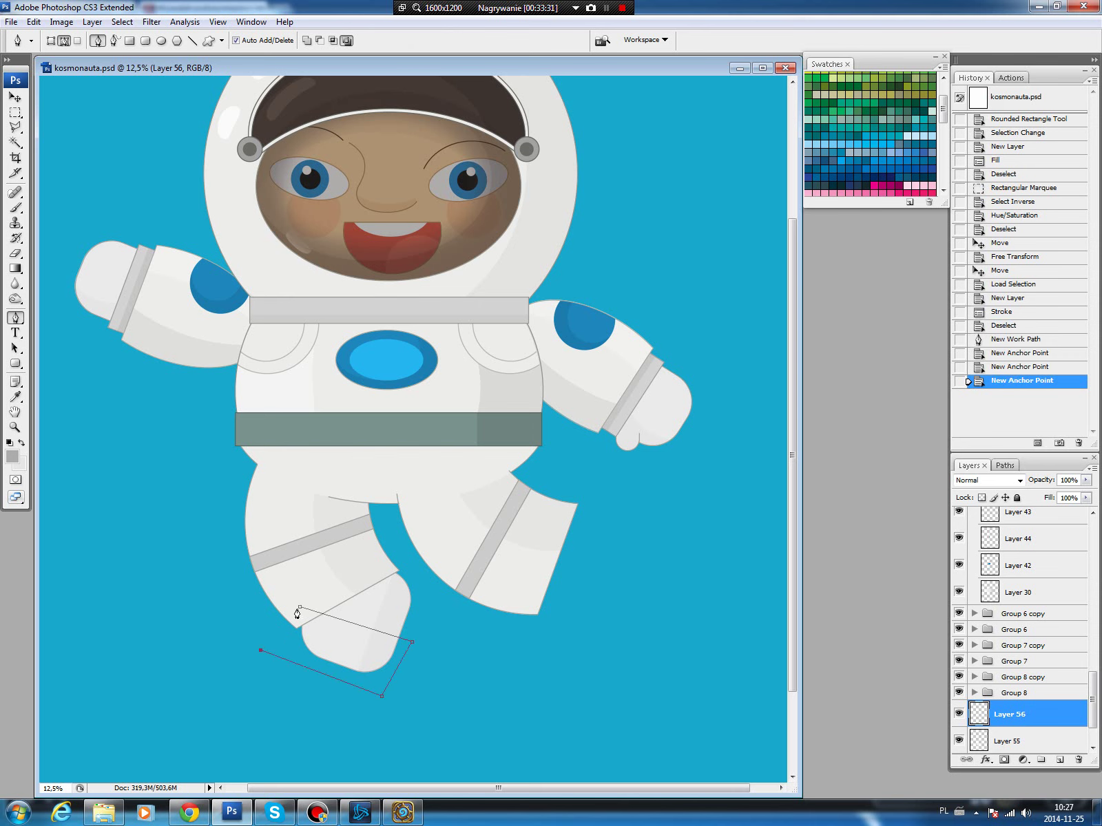
{"action": "left_click", "coordinate": [299, 609]}
{"action": "left_click_drag", "start_coordinate": [296, 611], "coordinate": [311, 604]}
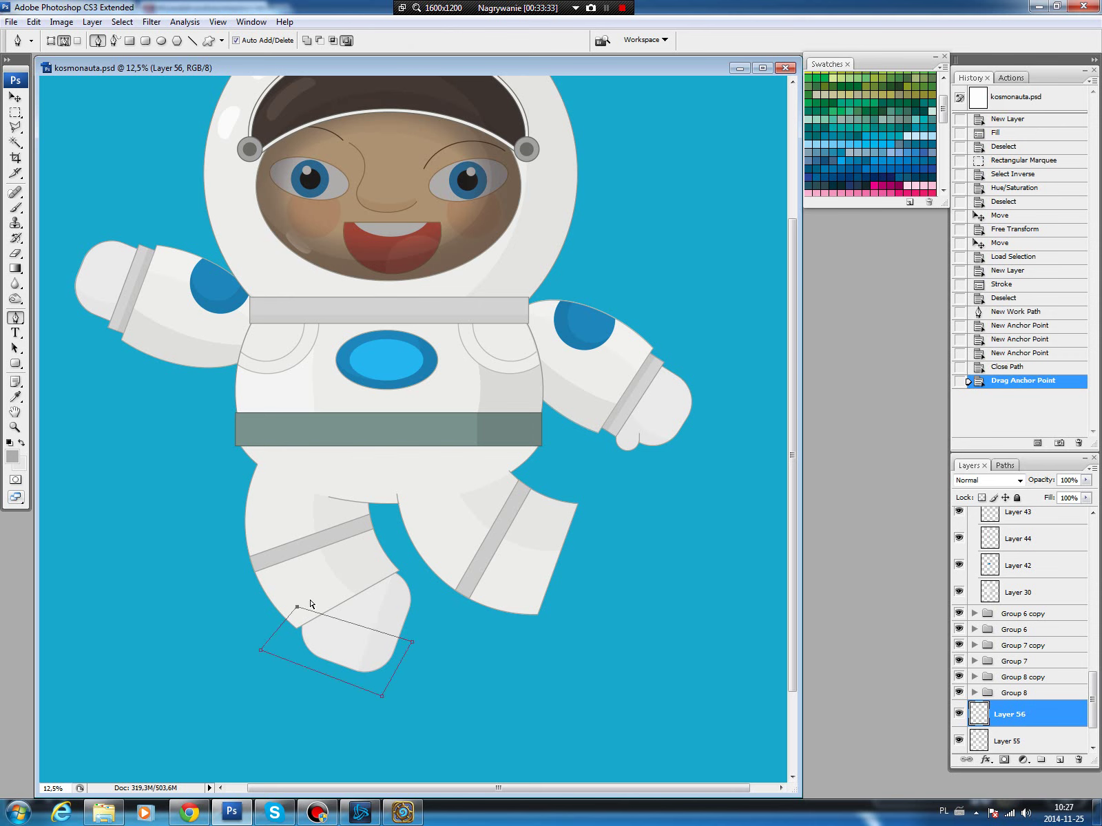
{"action": "left_click", "coordinate": [1004, 465]}
{"action": "key", "text": "ctrl+Return"}
{"action": "left_click", "coordinate": [969, 465]}
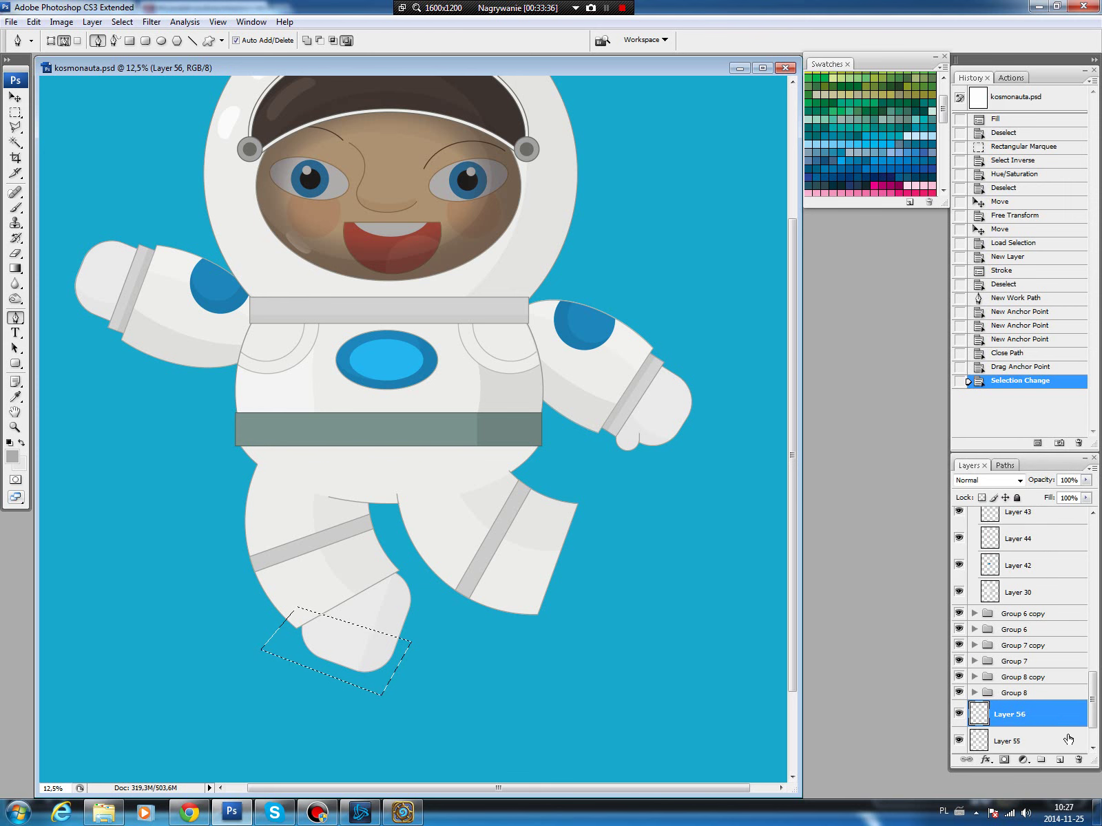
Stroke the toe outline in grey on a new layer.
{"action": "left_click", "coordinate": [1060, 760]}
{"action": "left_click", "coordinate": [33, 21]}
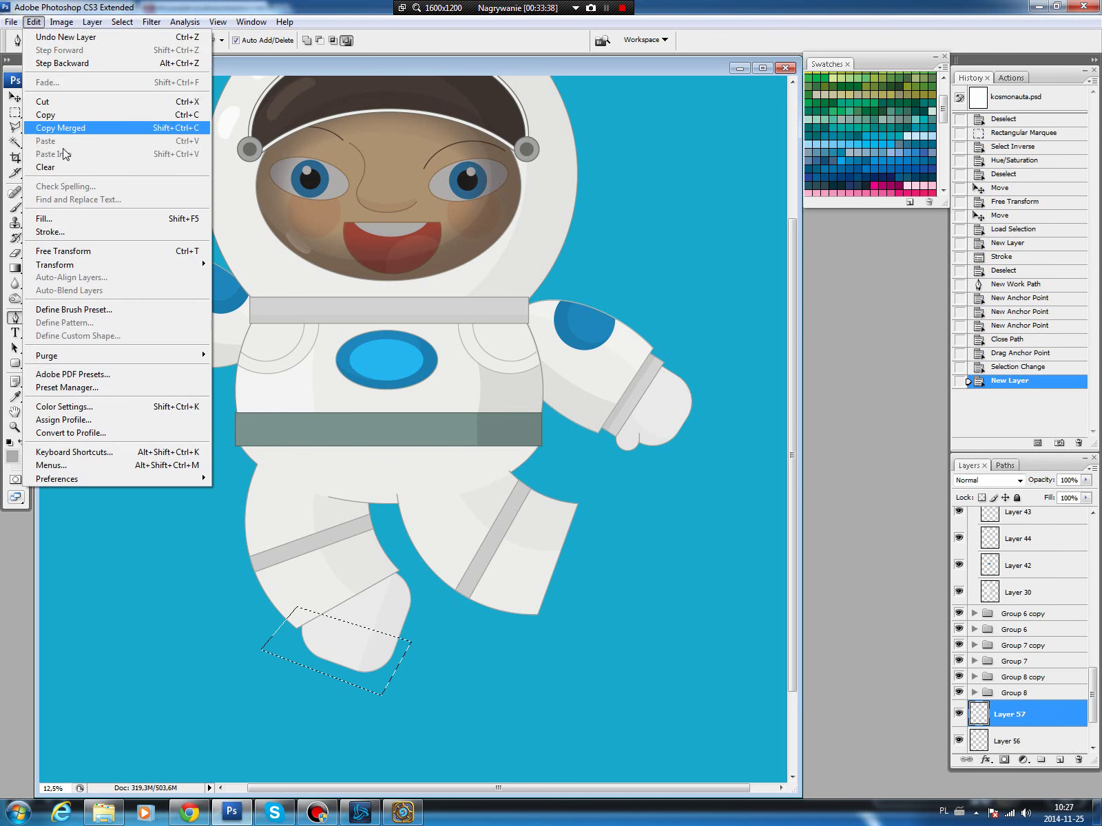
{"action": "left_click", "coordinate": [62, 232]}
{"action": "key", "text": "Return"}
{"action": "key", "text": "ctrl+d"}
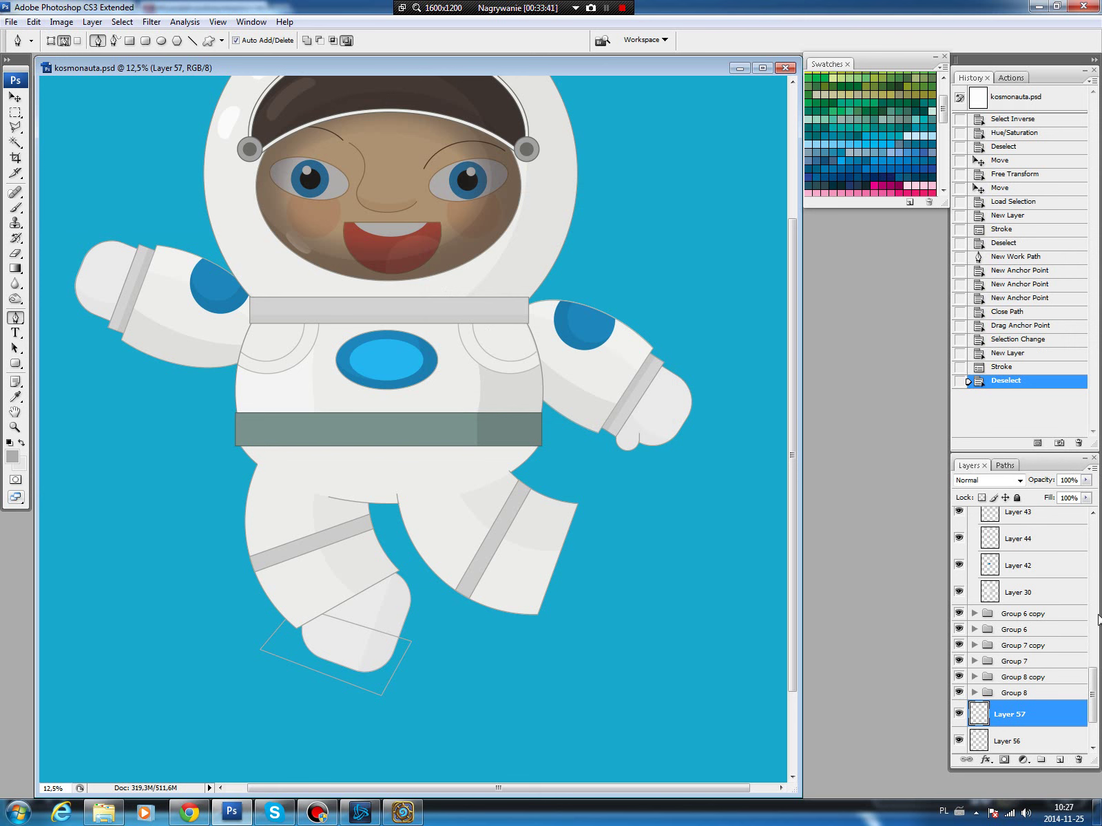
Erase the part of the toe line lying outside the boot.
{"action": "left_click_drag", "start_coordinate": [1093, 695], "coordinate": [1093, 713]}
{"action": "left_click", "coordinate": [978, 699], "text": "ctrl"}
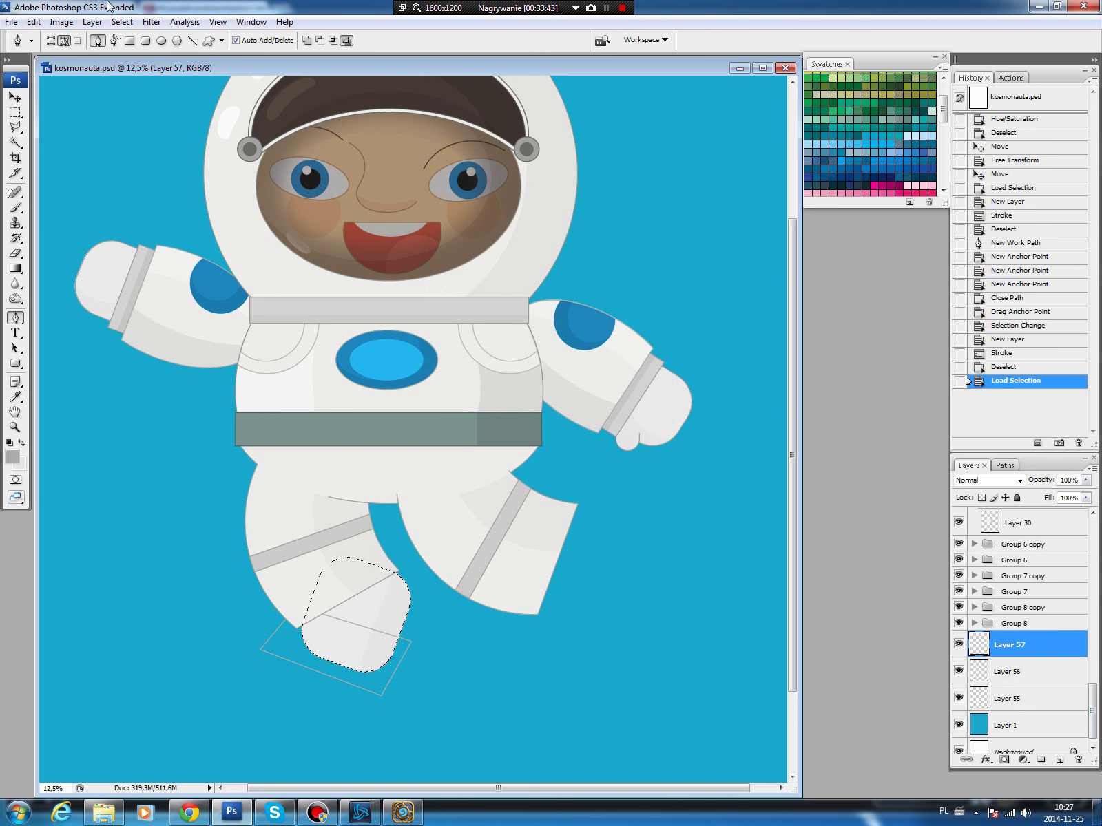
{"action": "left_click", "coordinate": [121, 22]}
{"action": "left_click", "coordinate": [124, 76]}
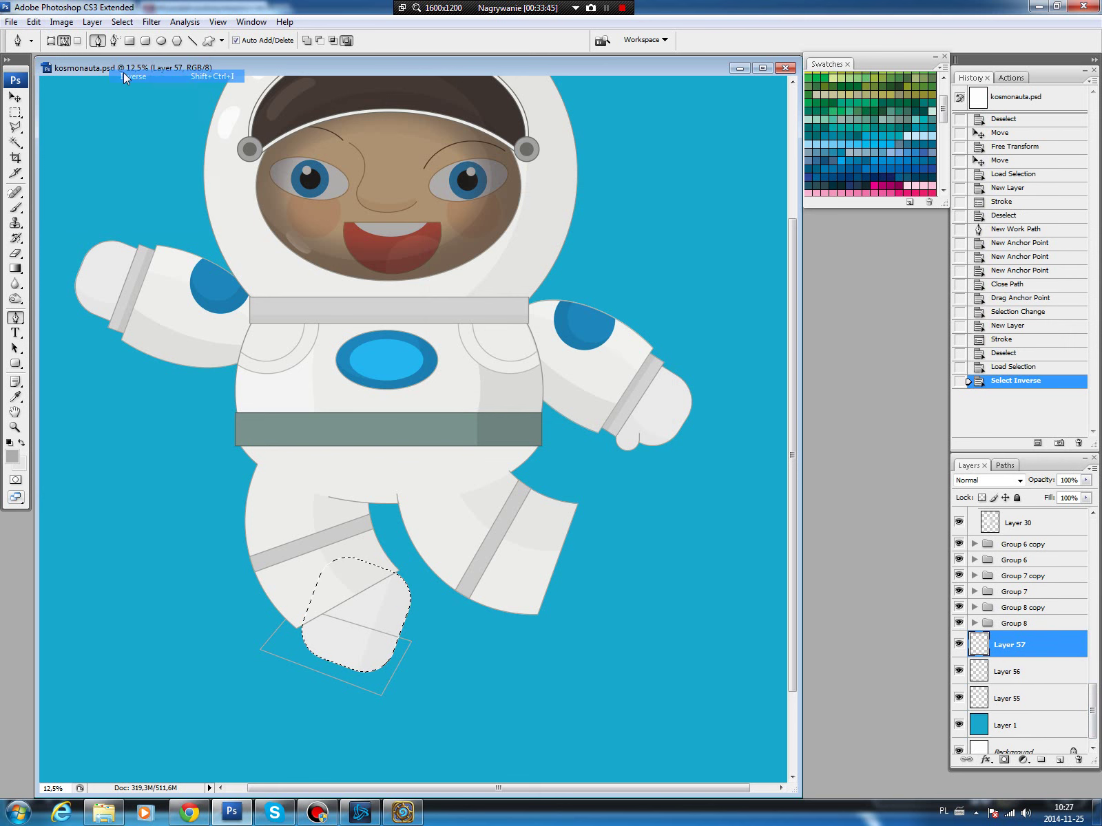
{"action": "key", "text": "Delete"}
{"action": "key", "text": "ctrl+d"}
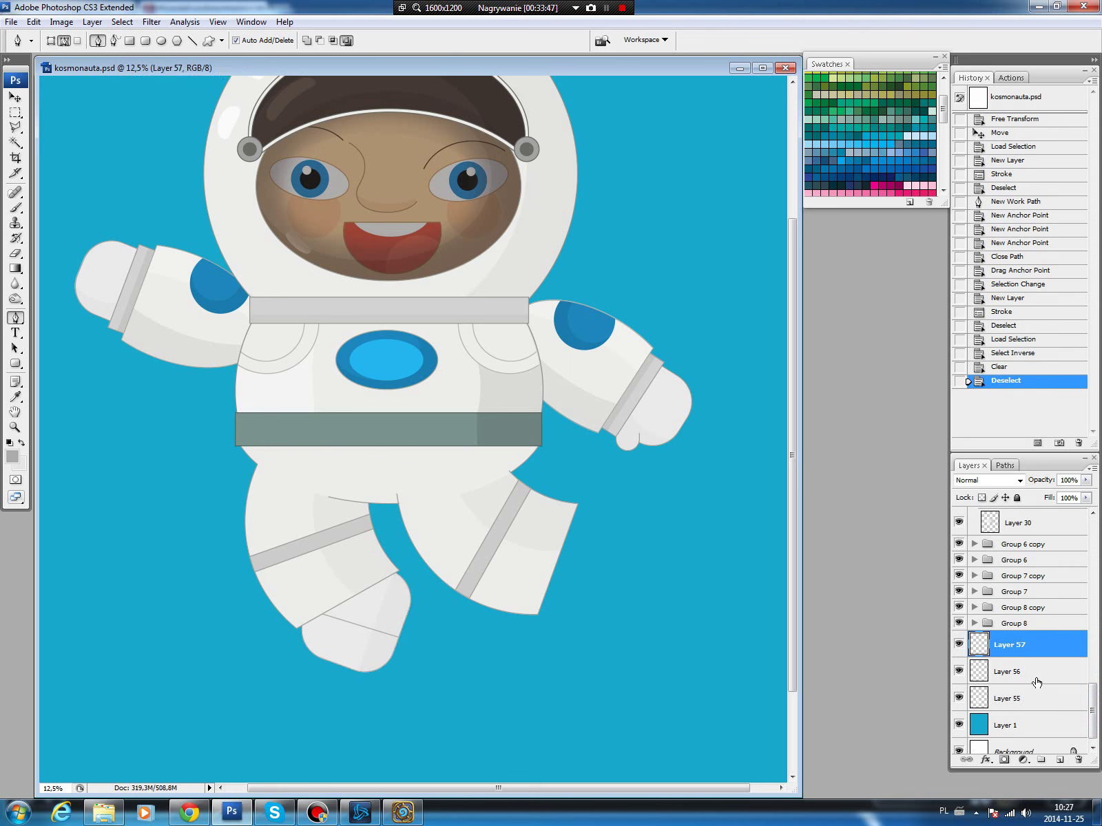
Merge Layer 56 and Layer 57 into one layer.
{"action": "left_click", "coordinate": [1035, 678], "text": "shift"}
{"action": "right_click", "coordinate": [1029, 656]}
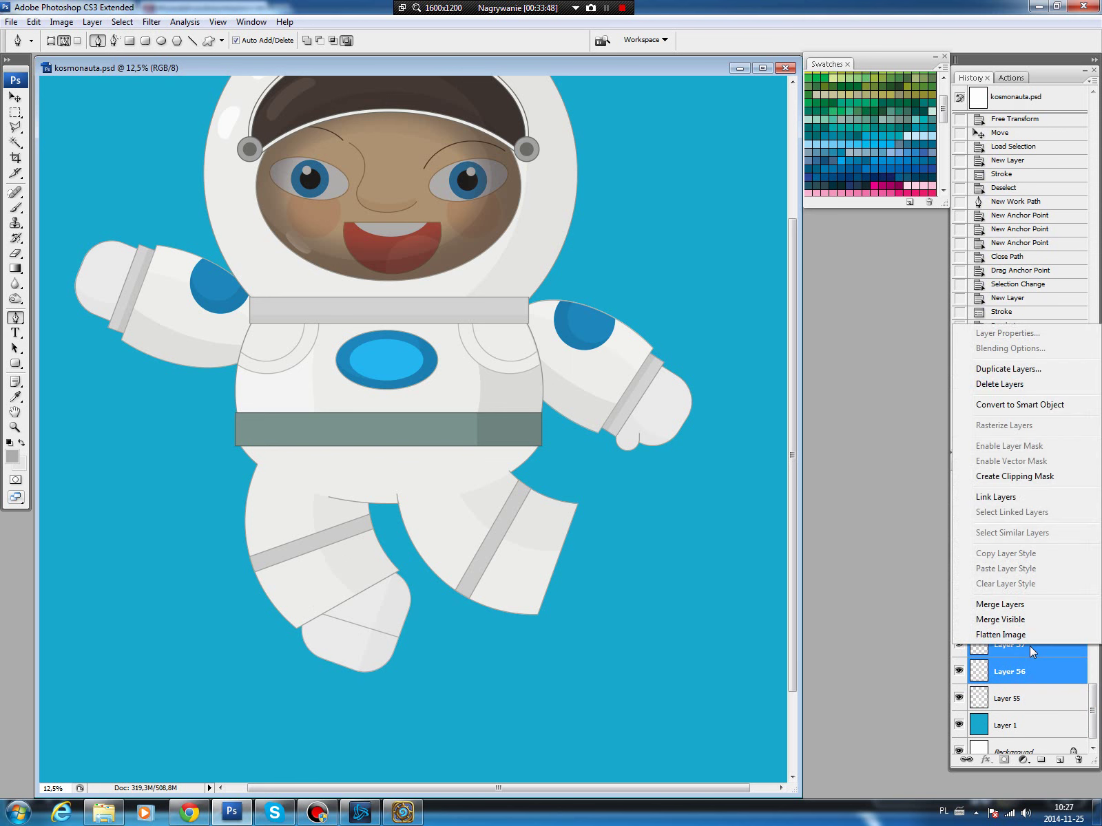
{"action": "left_click", "coordinate": [1008, 604]}
Fill the Magic Wand-selected toe cap white on a new layer set to 72% opacity.
{"action": "key", "text": "w"}
{"action": "left_click", "coordinate": [318, 630]}
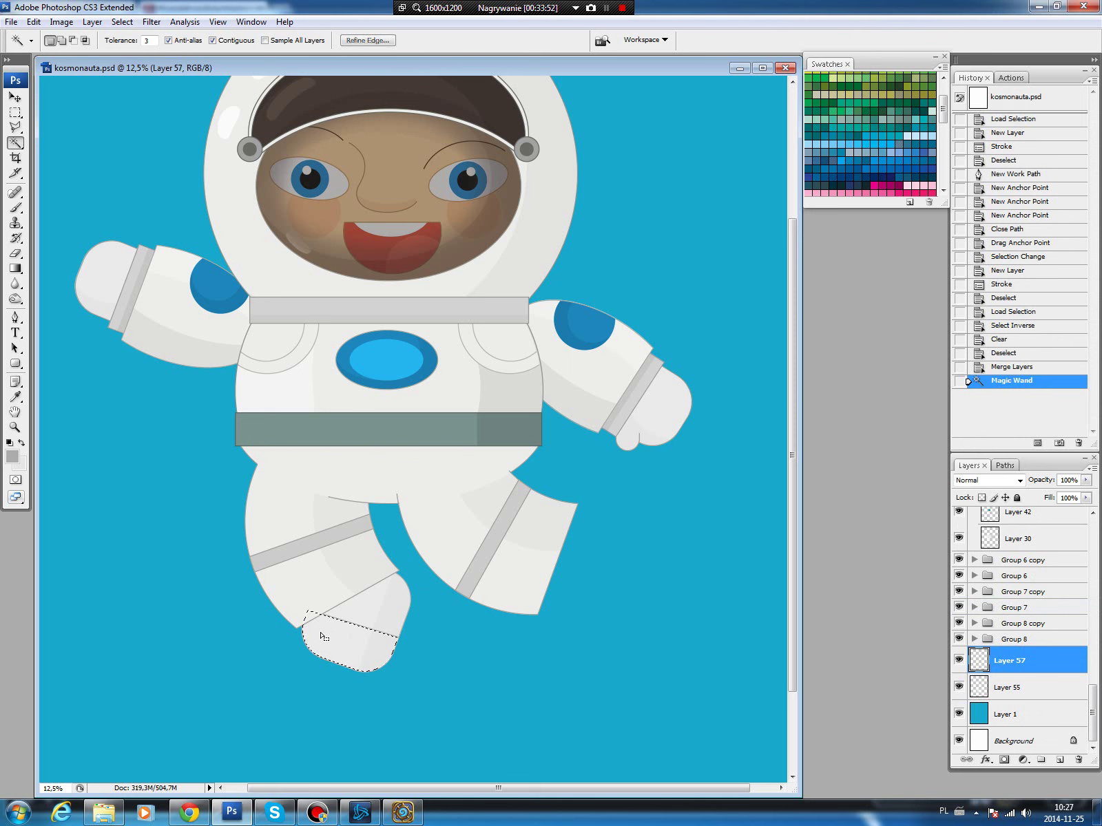
{"action": "left_click", "coordinate": [1033, 687]}
{"action": "left_click", "coordinate": [1059, 760]}
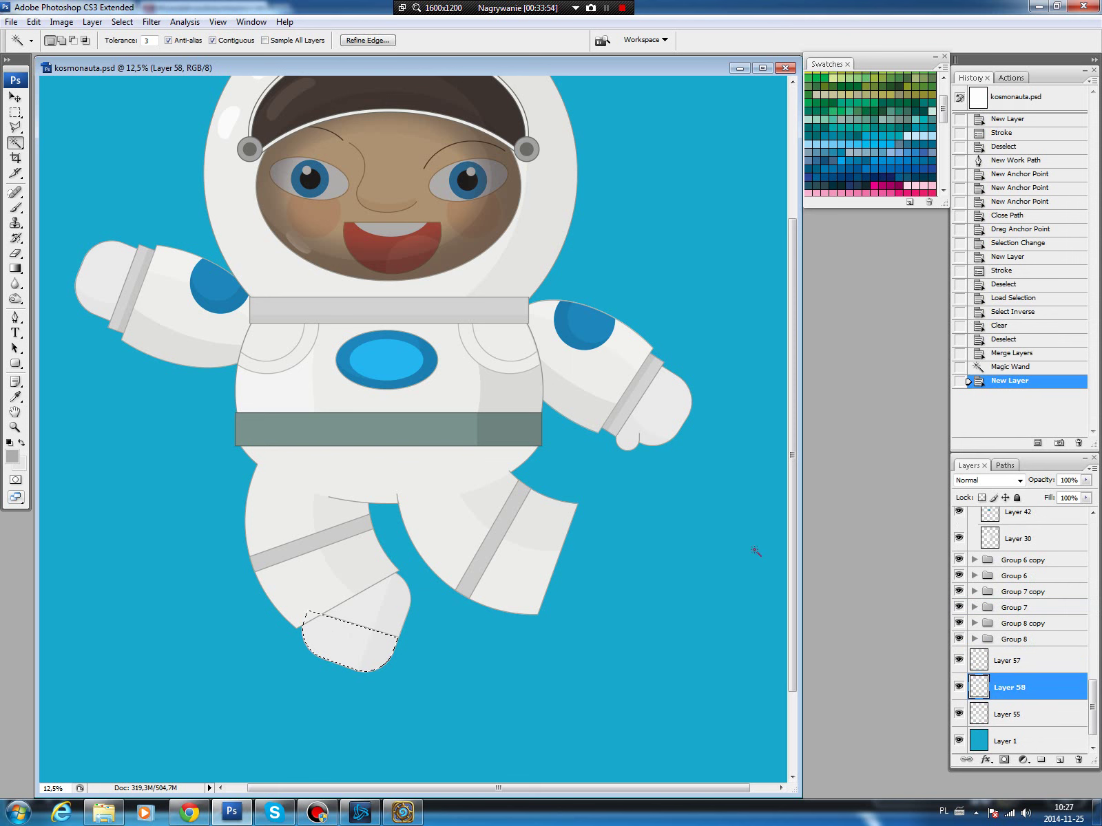
{"action": "key", "text": "b"}
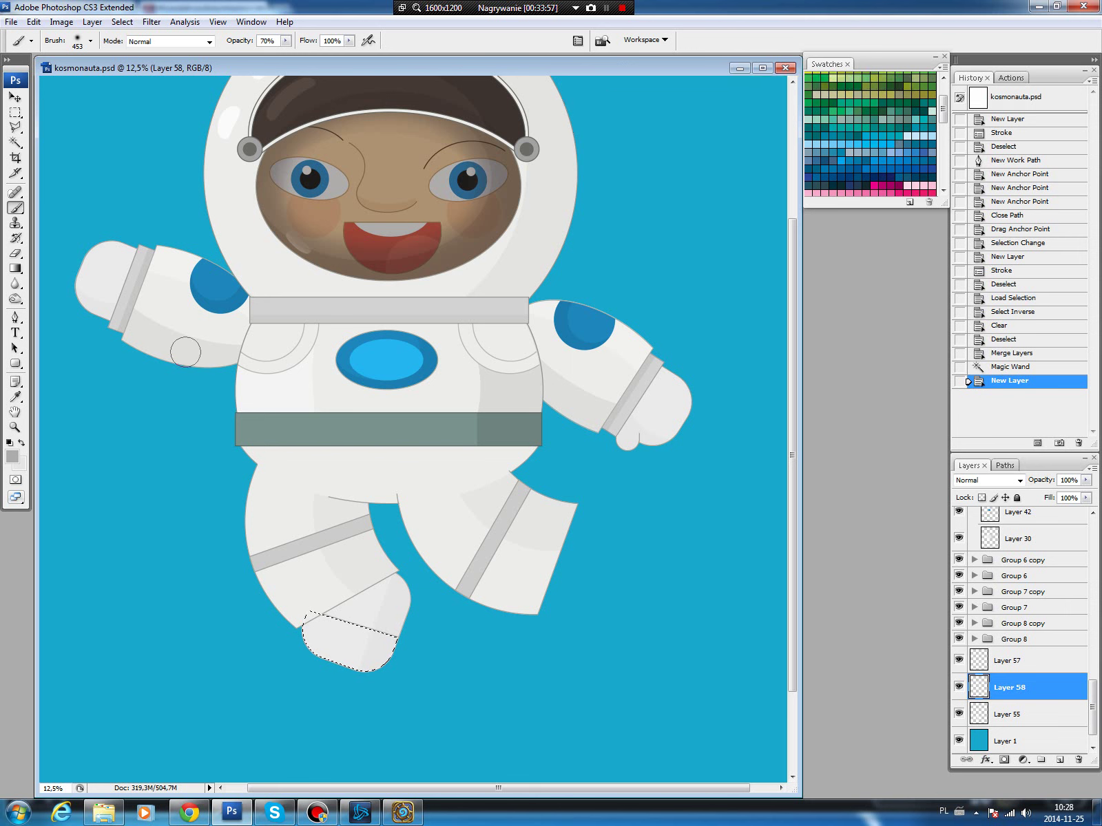
{"action": "key", "text": "d"}
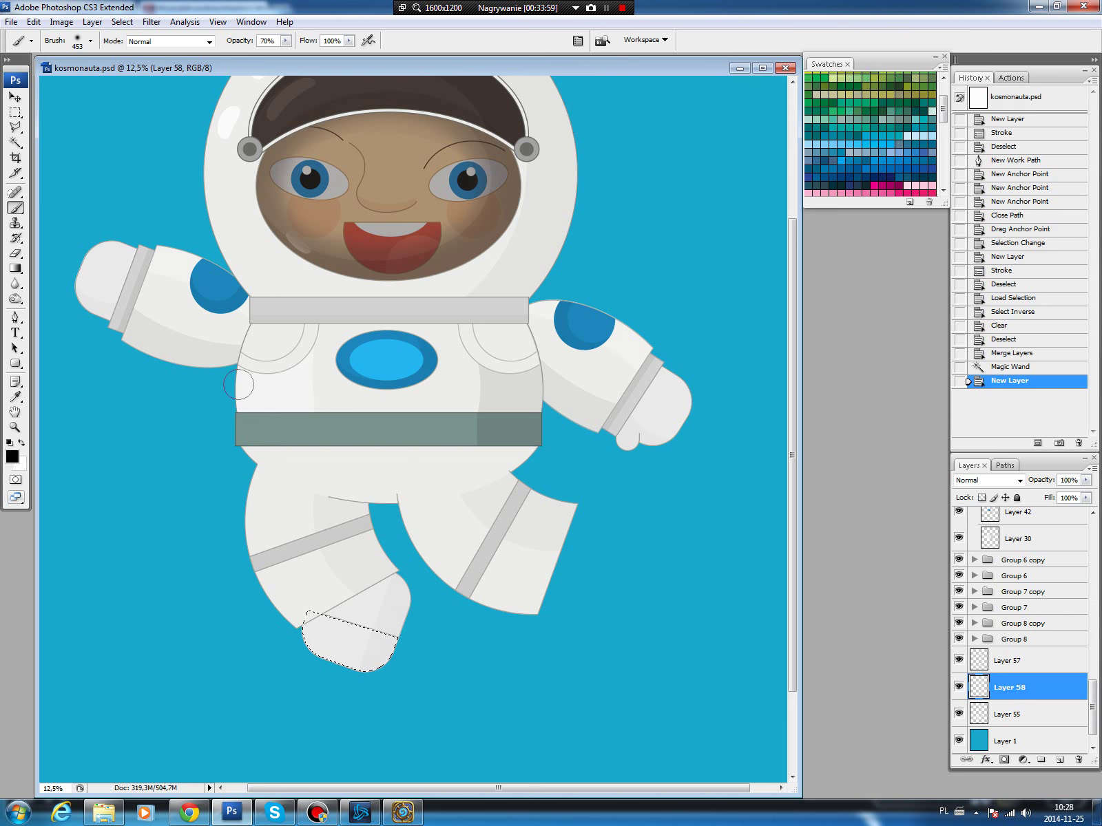
{"action": "key", "text": "x"}
{"action": "key", "text": "alt+BackSpace"}
{"action": "key", "text": "ctrl+d"}
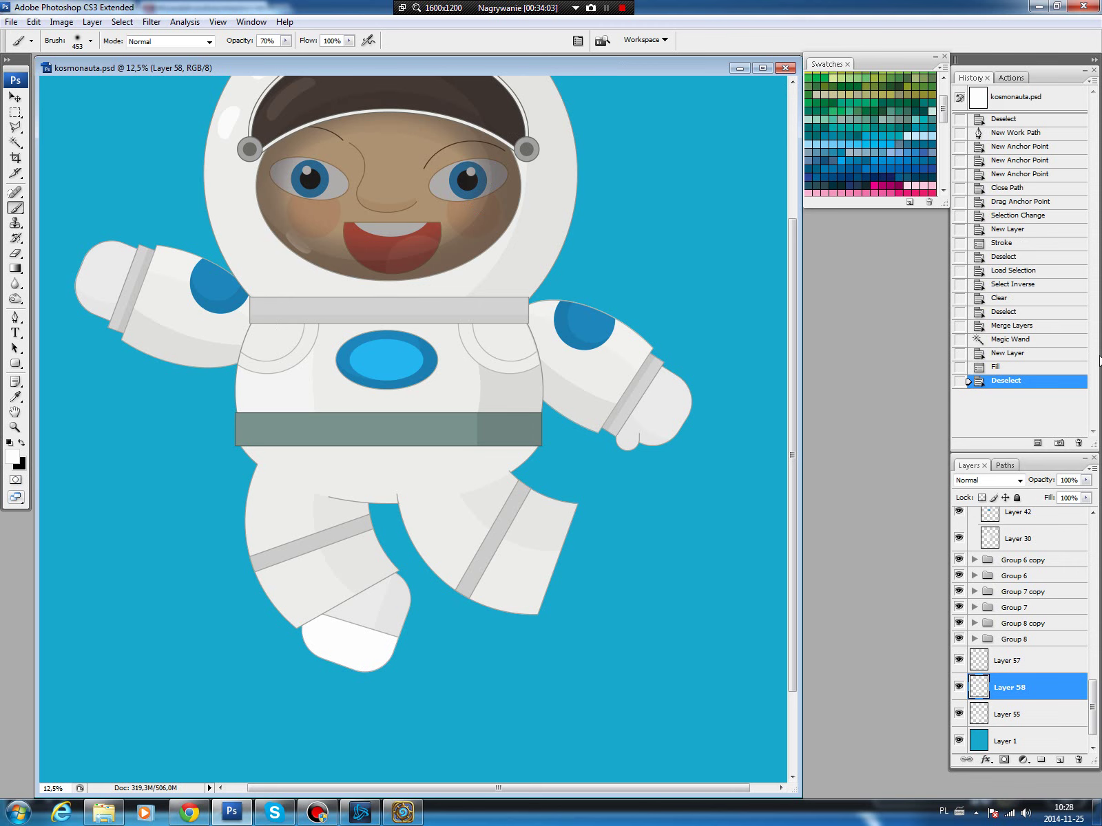
{"action": "left_click", "coordinate": [1085, 480]}
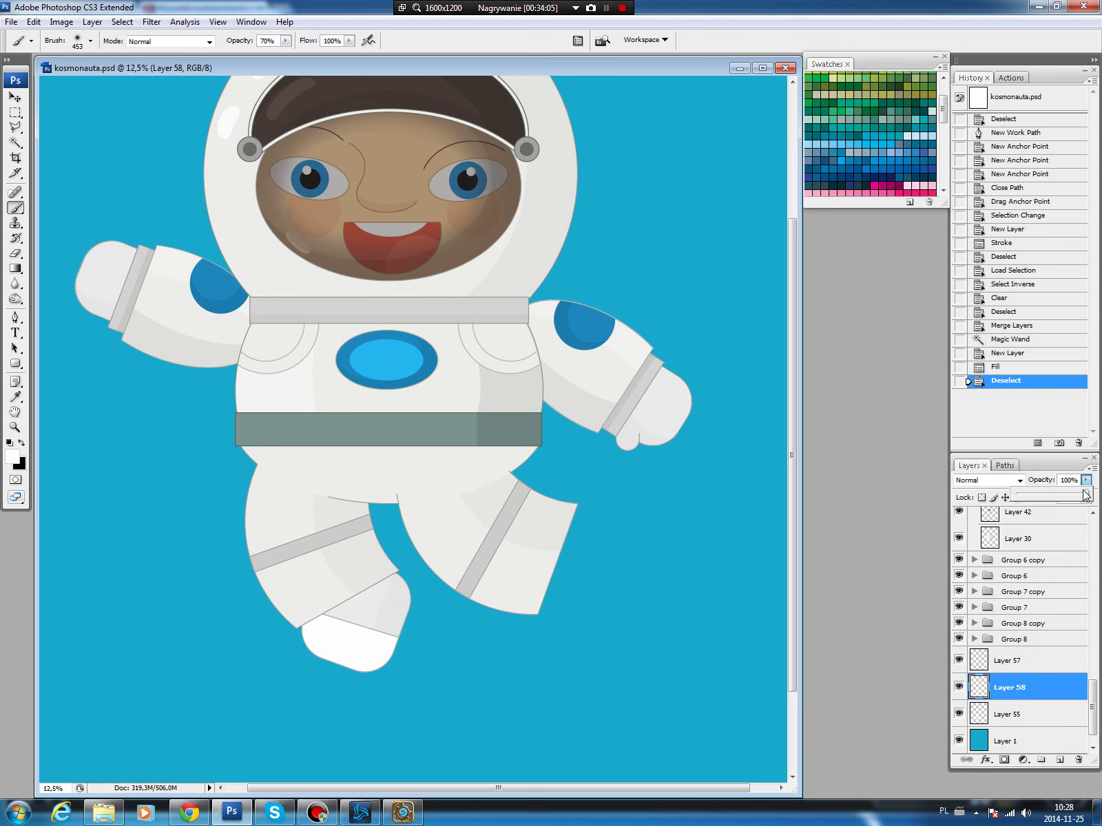
{"action": "left_click_drag", "start_coordinate": [1087, 495], "coordinate": [1071, 498]}
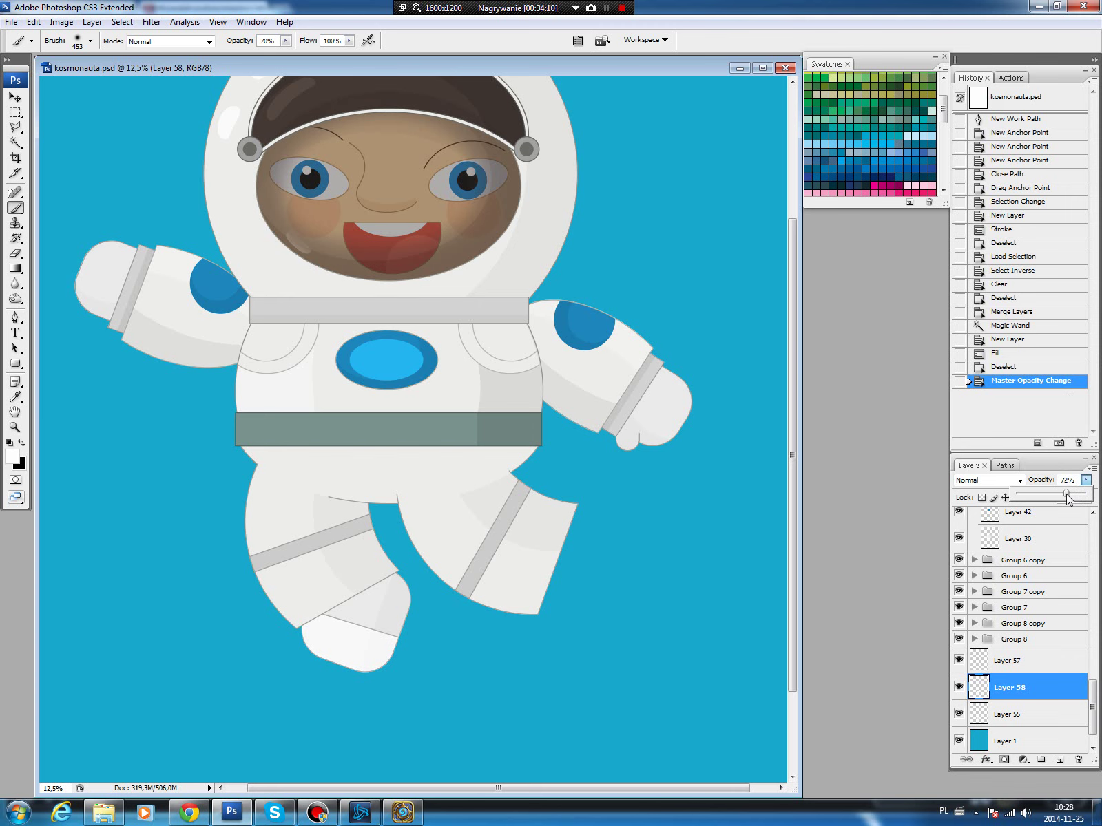
Link boot Layers 57, 58 and 55, group them, and duplicate the group.
{"action": "left_click", "coordinate": [1044, 716]}
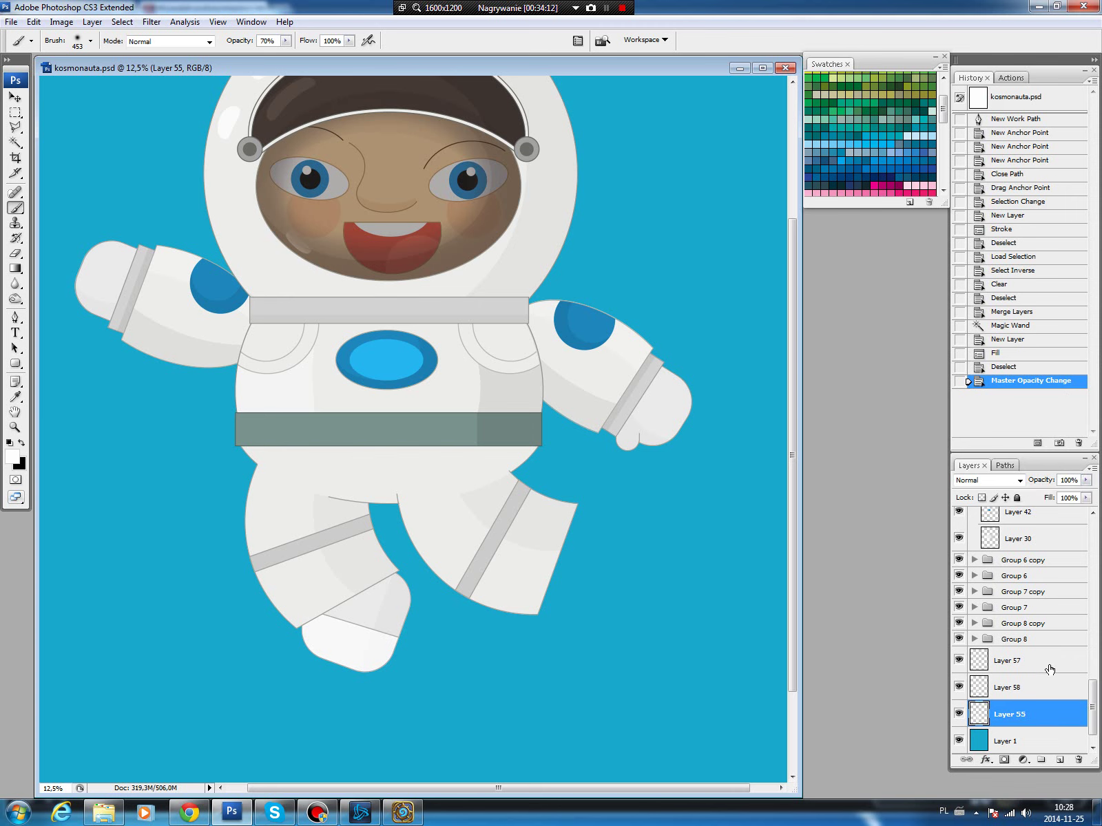
{"action": "left_click", "coordinate": [1048, 668], "text": "shift"}
{"action": "left_click", "coordinate": [966, 760]}
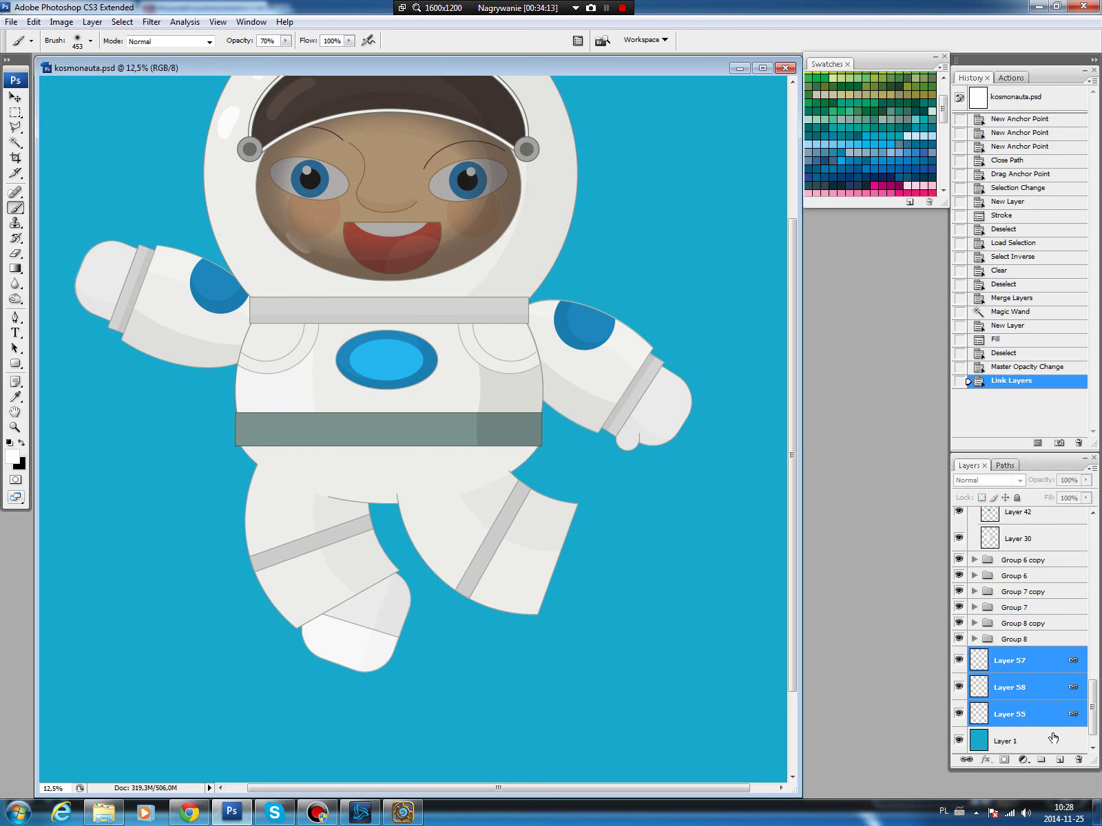
{"action": "left_click_drag", "start_coordinate": [1028, 712], "coordinate": [1041, 760]}
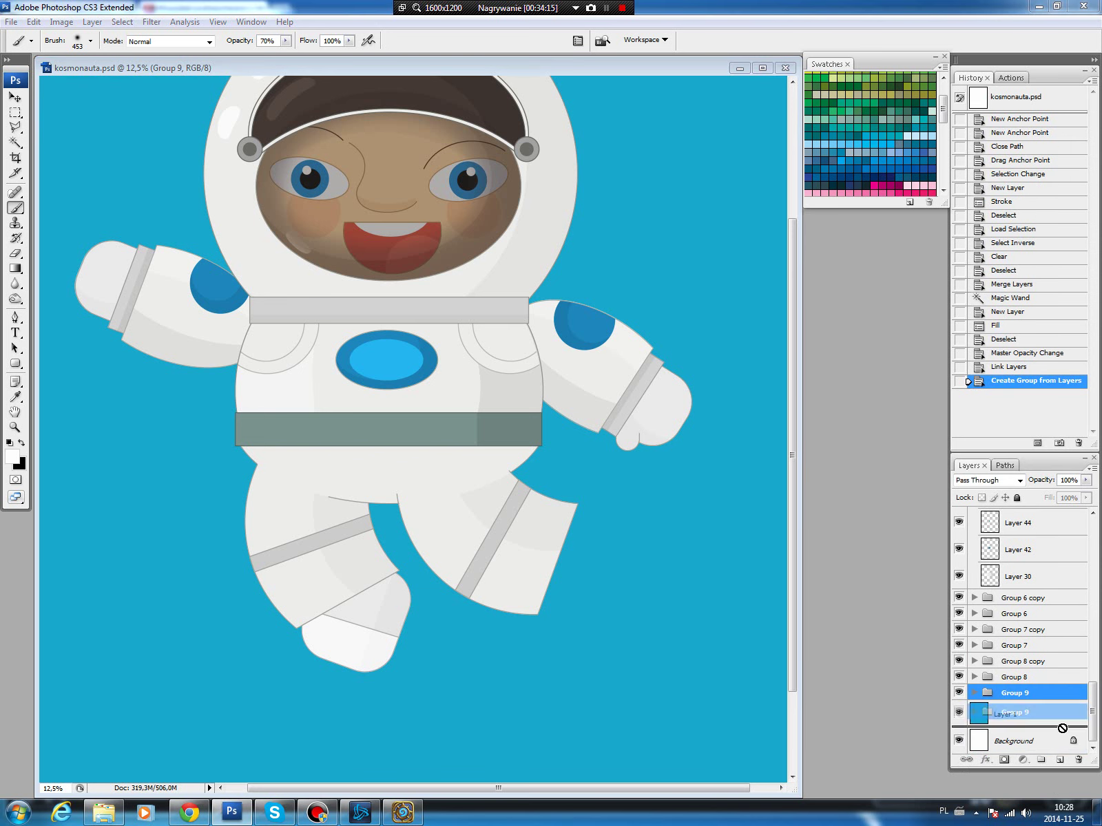
{"action": "left_click_drag", "start_coordinate": [1043, 695], "coordinate": [1059, 760]}
Place the boot copy at the right leg's end, rotated about -49.5°.
{"action": "key", "text": "v"}
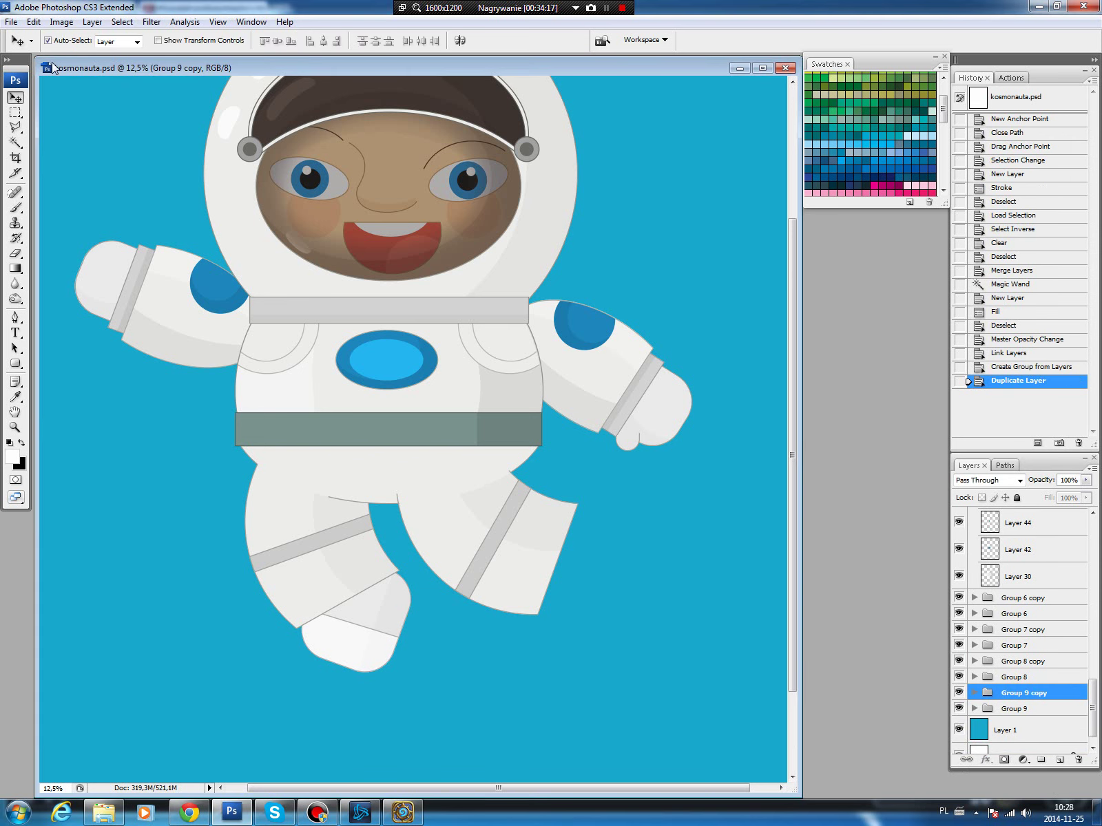
{"action": "left_click_drag", "start_coordinate": [353, 602], "coordinate": [566, 578]}
{"action": "key", "text": "ctrl+t"}
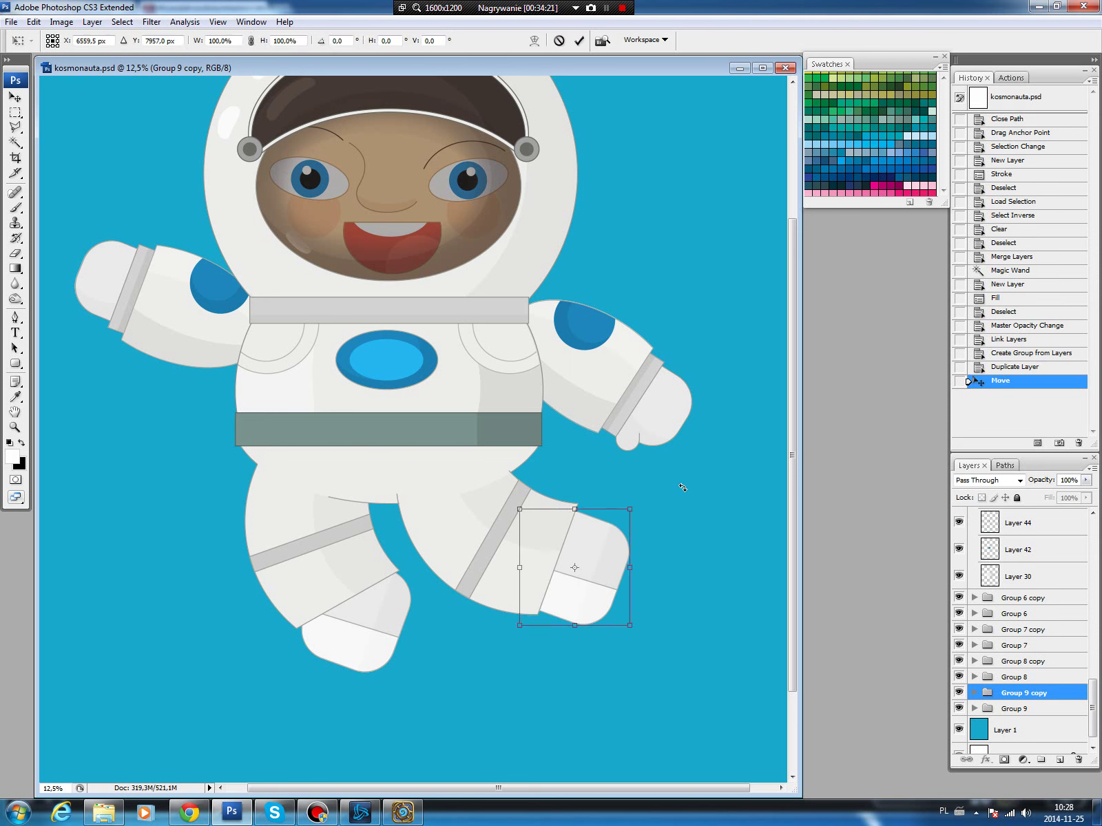
{"action": "left_click_drag", "start_coordinate": [678, 491], "coordinate": [587, 448]}
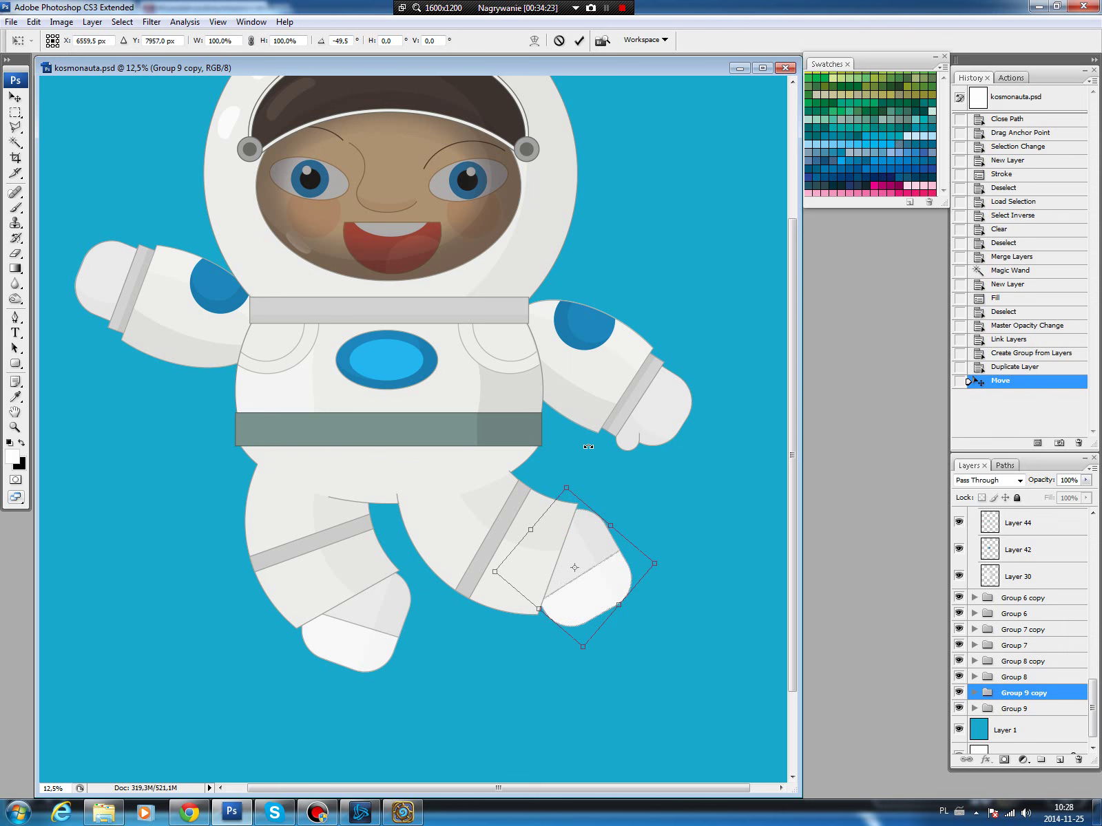
{"action": "key", "text": "Return"}
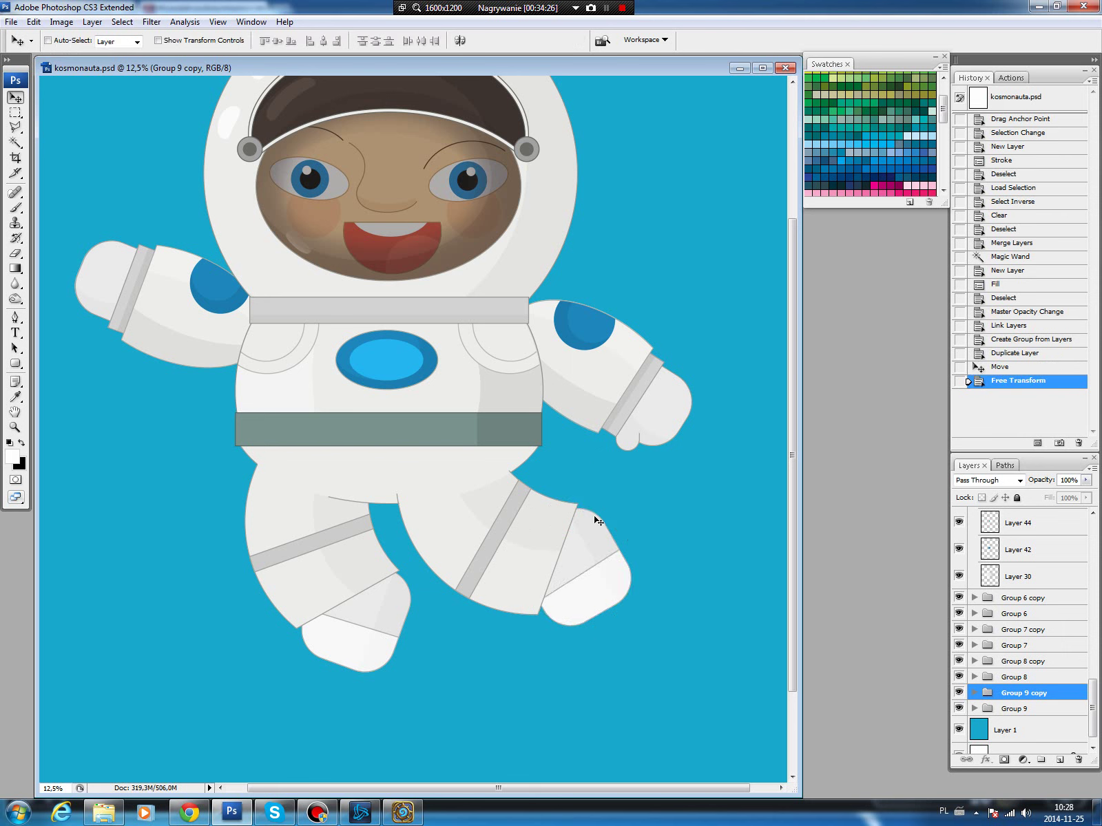
{"action": "left_click_drag", "start_coordinate": [587, 545], "coordinate": [582, 543]}
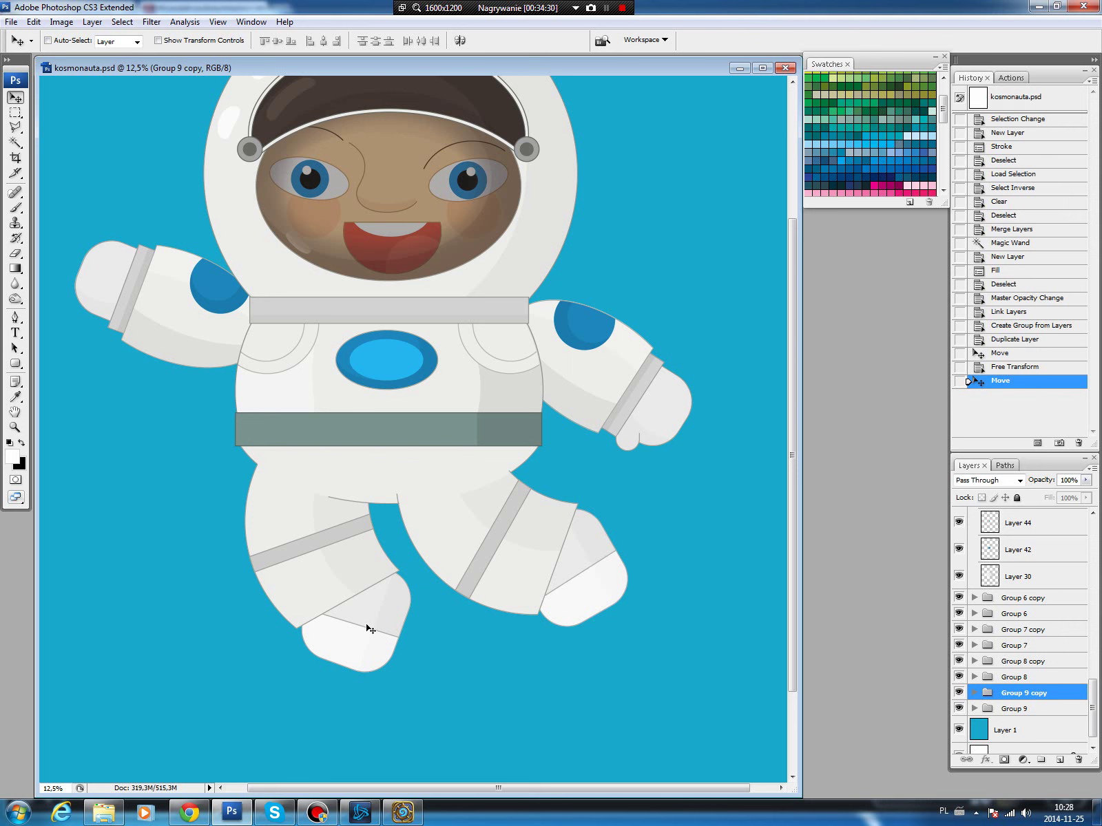
Nudge the left boot (Layer 55) up-left and darken it with Hue/Saturation Lightness -8.
{"action": "left_click_drag", "start_coordinate": [390, 612], "coordinate": [384, 610]}
{"action": "left_click_drag", "start_coordinate": [524, 392], "coordinate": [525, 455]}
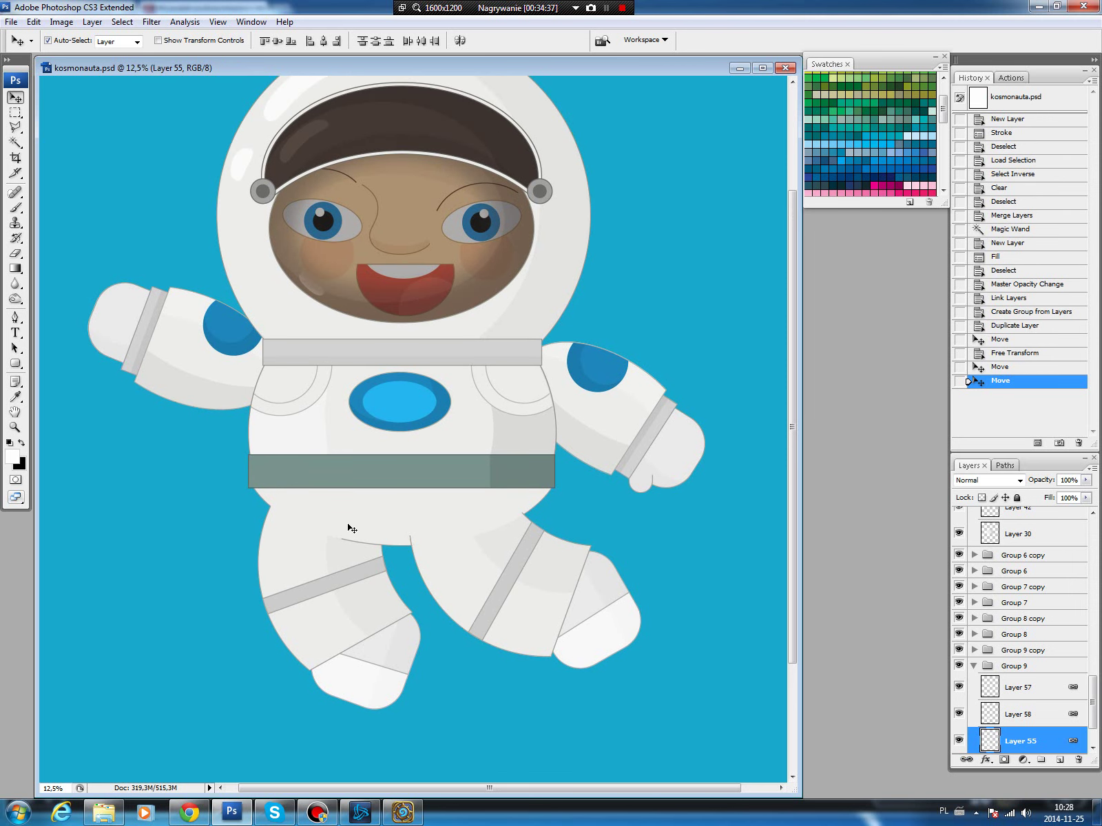
{"action": "key", "text": "ctrl+u"}
{"action": "left_click_drag", "start_coordinate": [857, 348], "coordinate": [851, 351]}
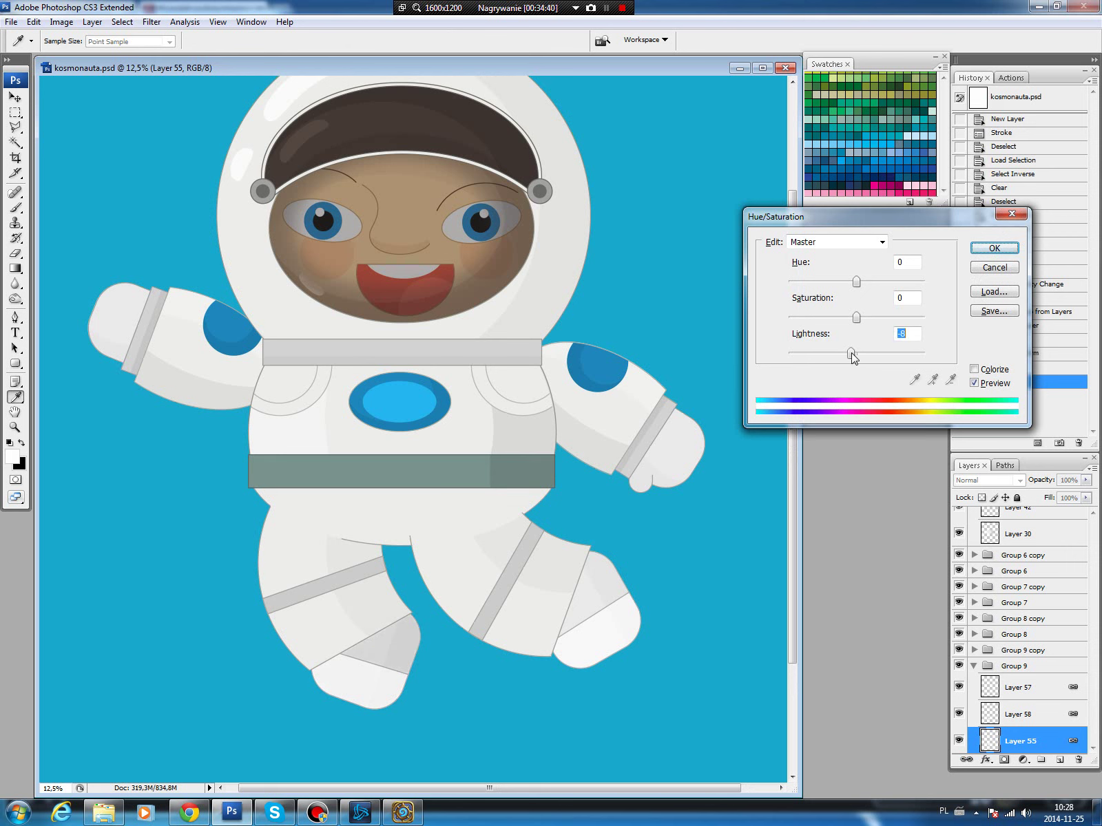
{"action": "left_click", "coordinate": [994, 248]}
Darken the right boot (Layer 55 copy) with Hue/Saturation Lightness -5.
{"action": "key", "text": "v"}
{"action": "left_click", "coordinate": [598, 585]}
{"action": "key", "text": "ctrl+u"}
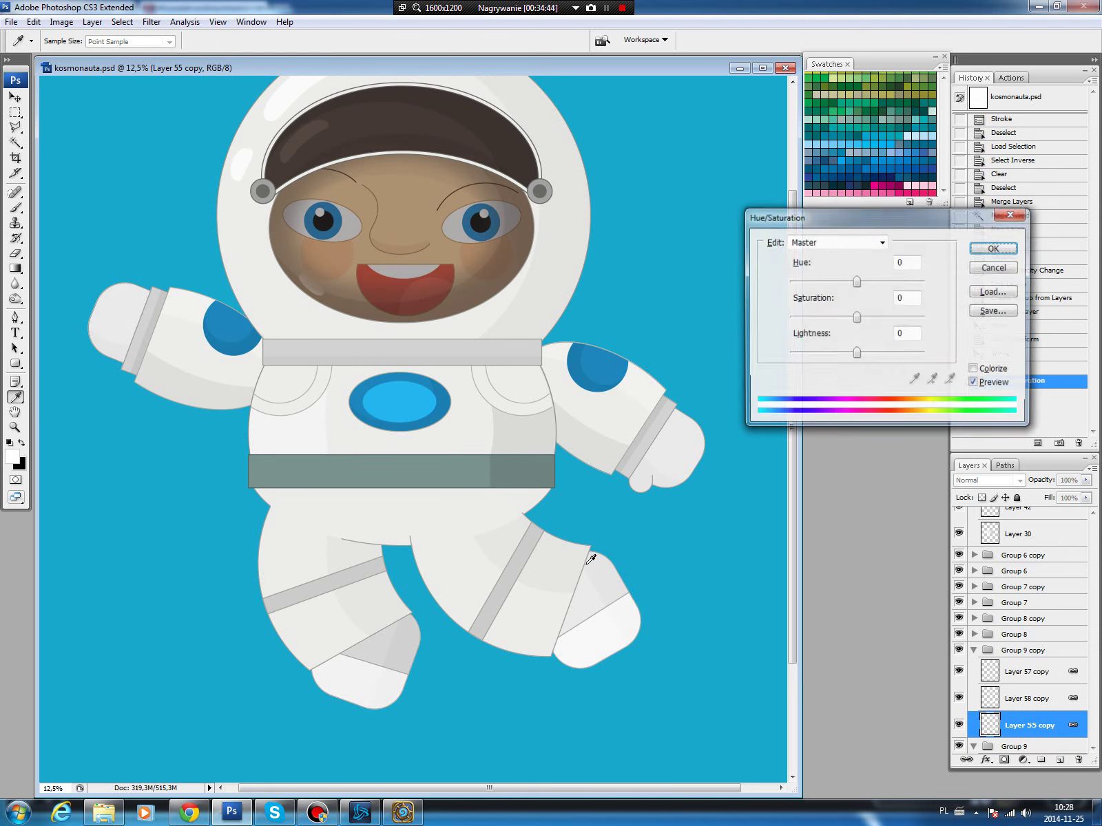
{"action": "left_click_drag", "start_coordinate": [856, 352], "coordinate": [854, 354]}
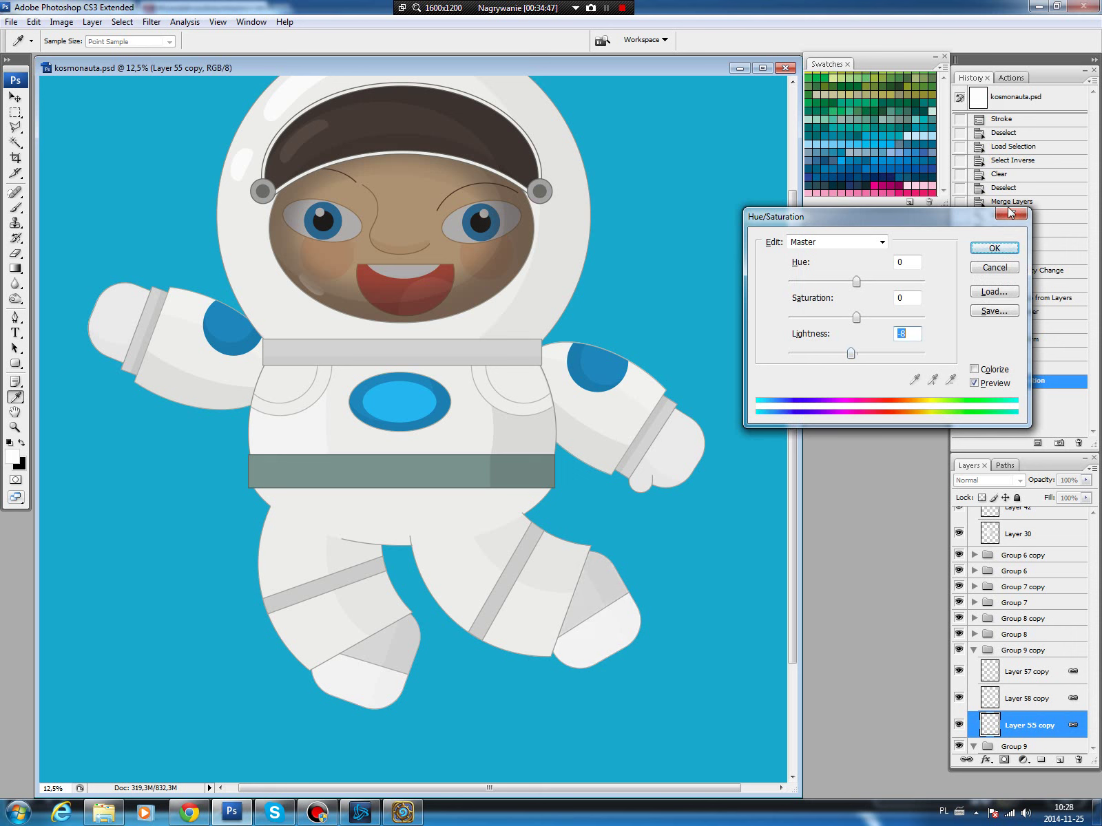
{"action": "left_click", "coordinate": [989, 248]}
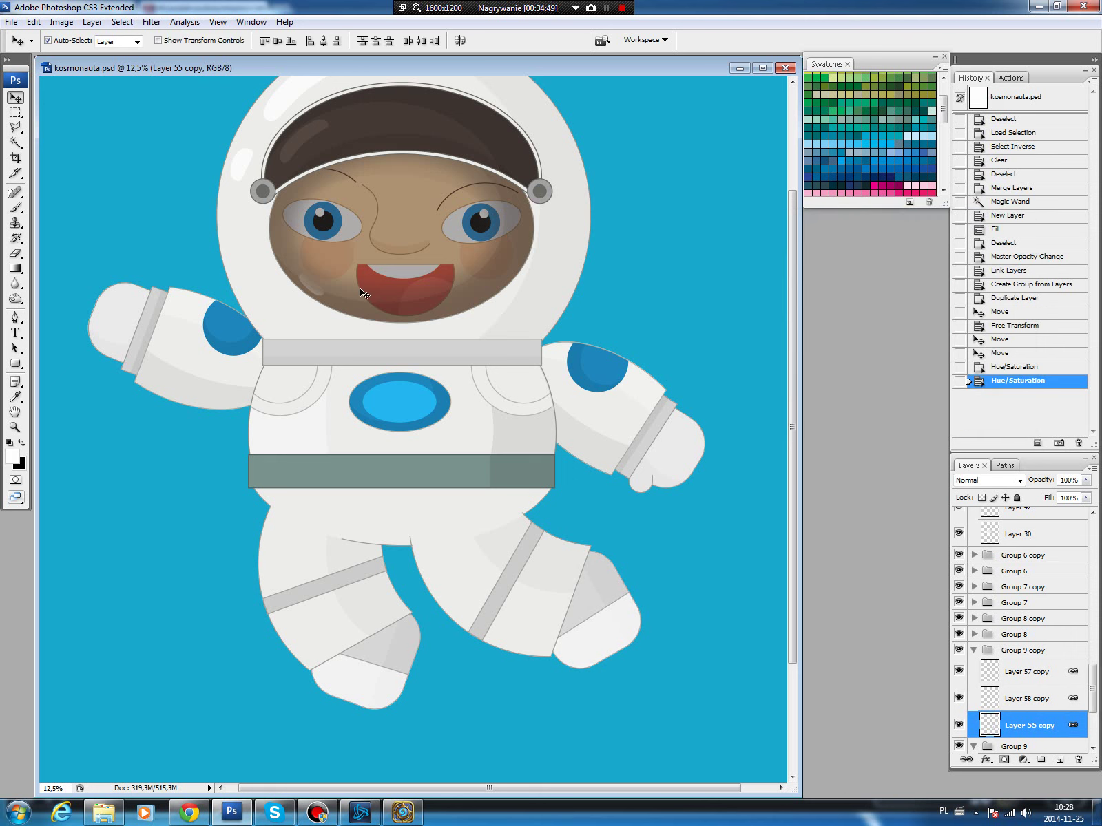
{"action": "left_click_drag", "start_coordinate": [360, 294], "coordinate": [358, 351]}
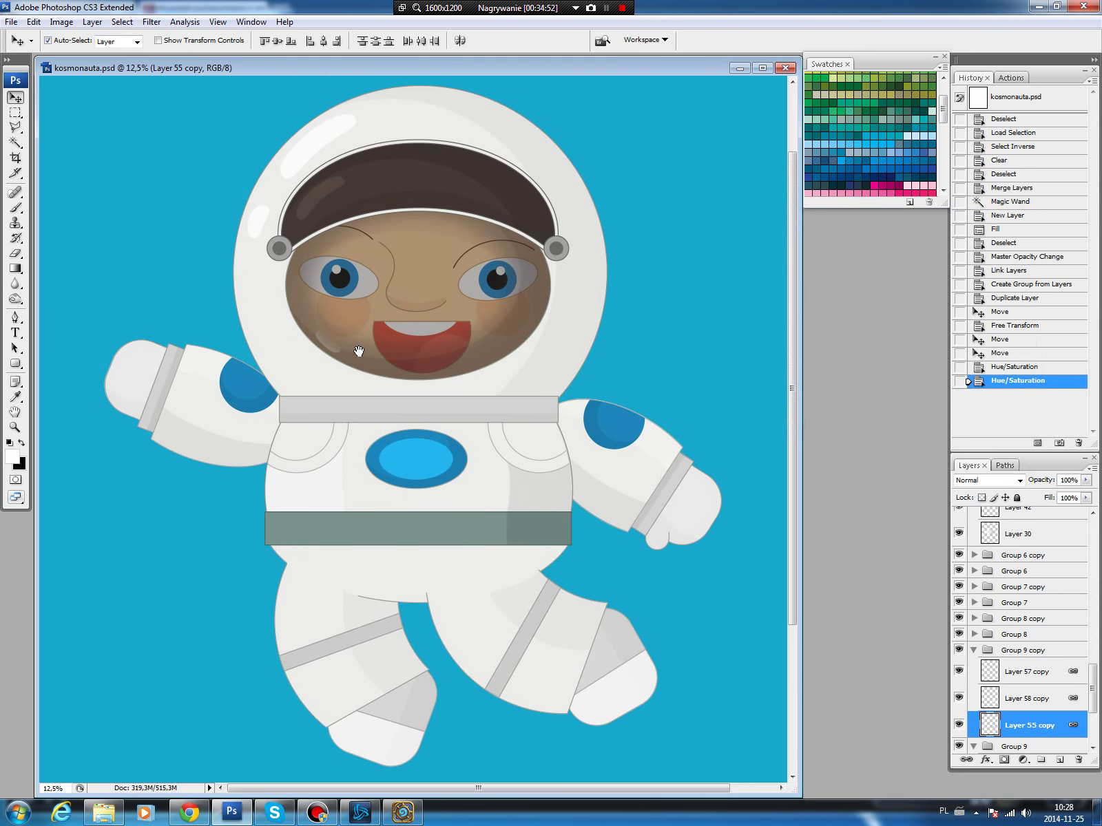
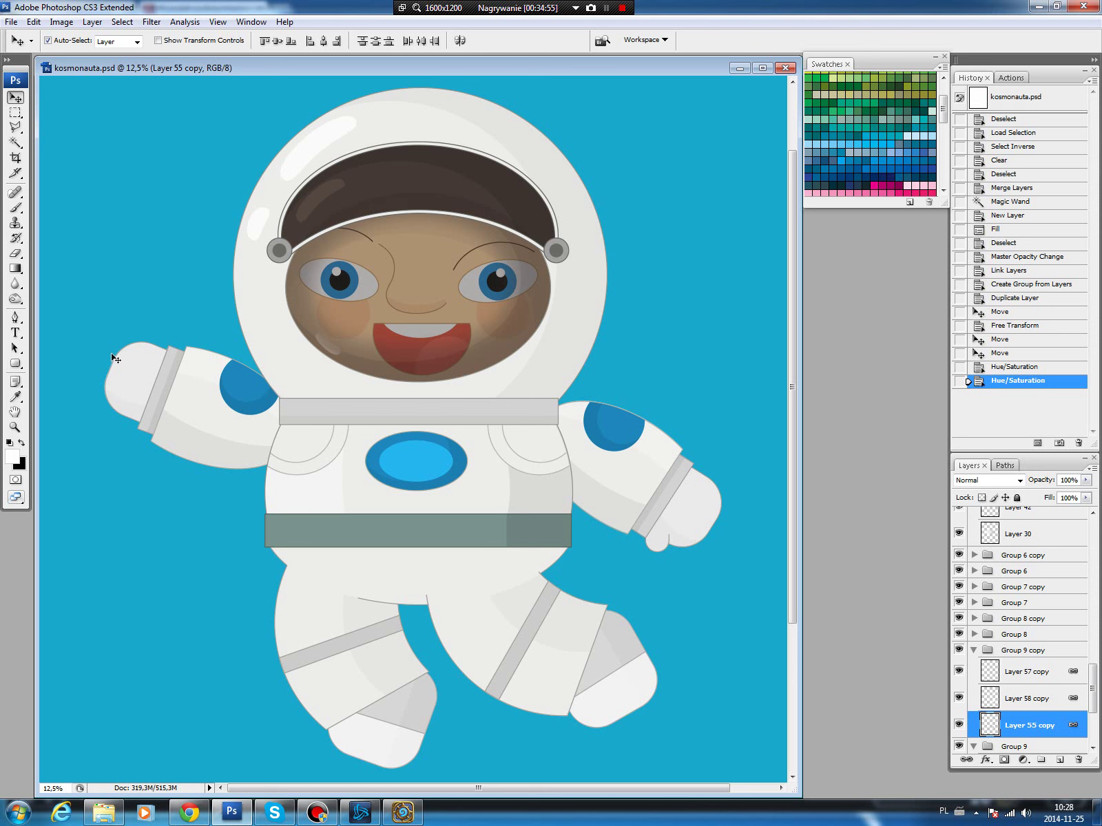
With Group 7 selected, draw a five-point star custom-shape path beside the astronaut's raised hand.
{"action": "left_click", "coordinate": [134, 360]}
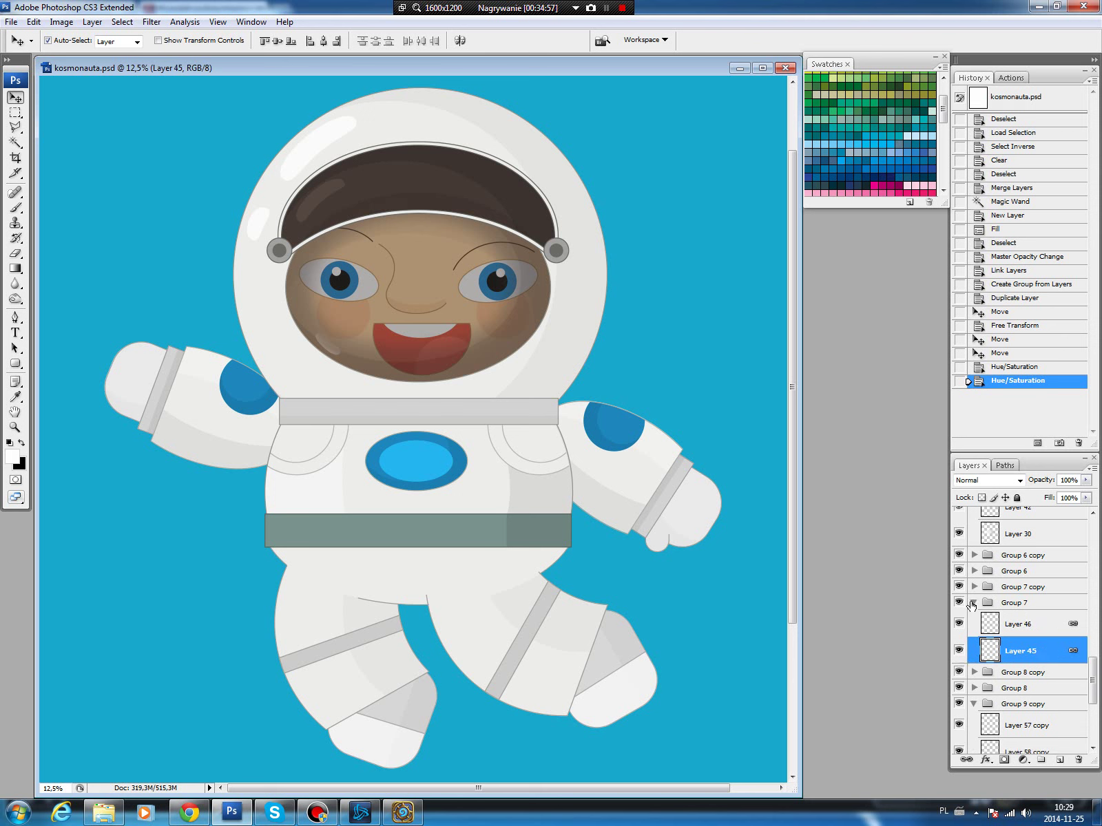
{"action": "left_click", "coordinate": [973, 603]}
{"action": "left_click", "coordinate": [15, 364]}
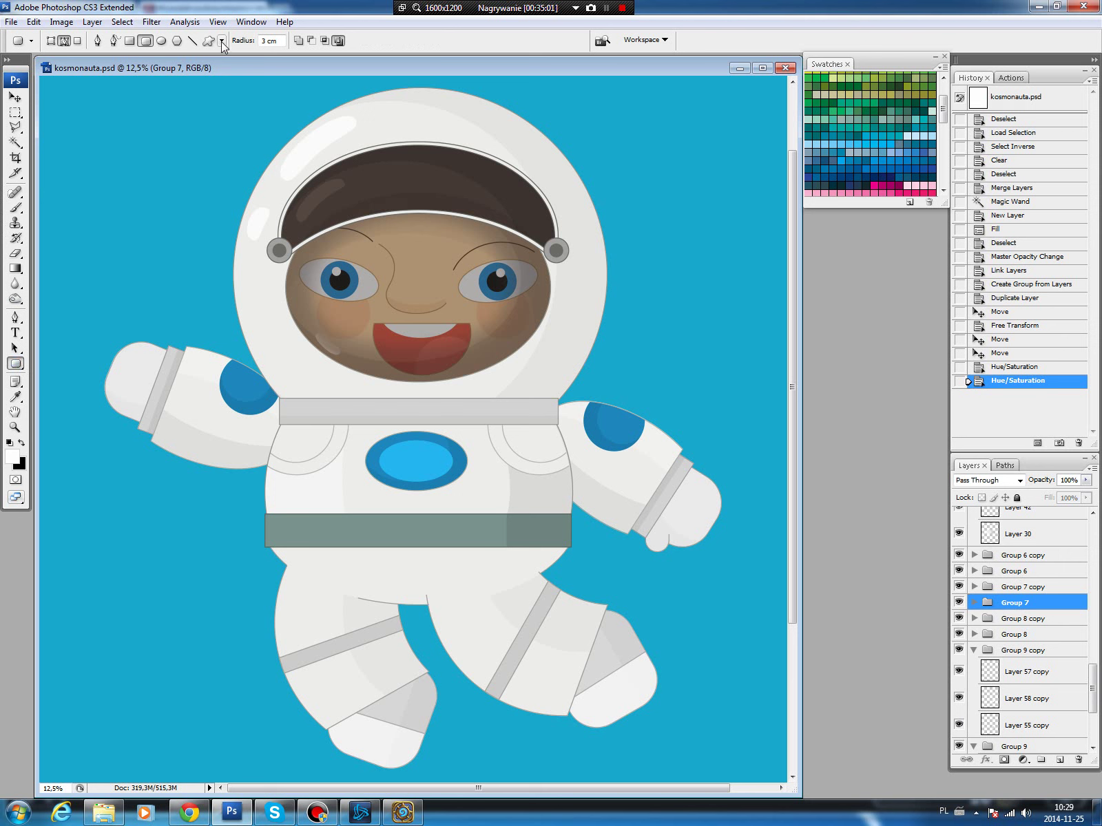
{"action": "left_click", "coordinate": [222, 43]}
{"action": "left_click", "coordinate": [208, 40]}
{"action": "left_click", "coordinate": [277, 42]}
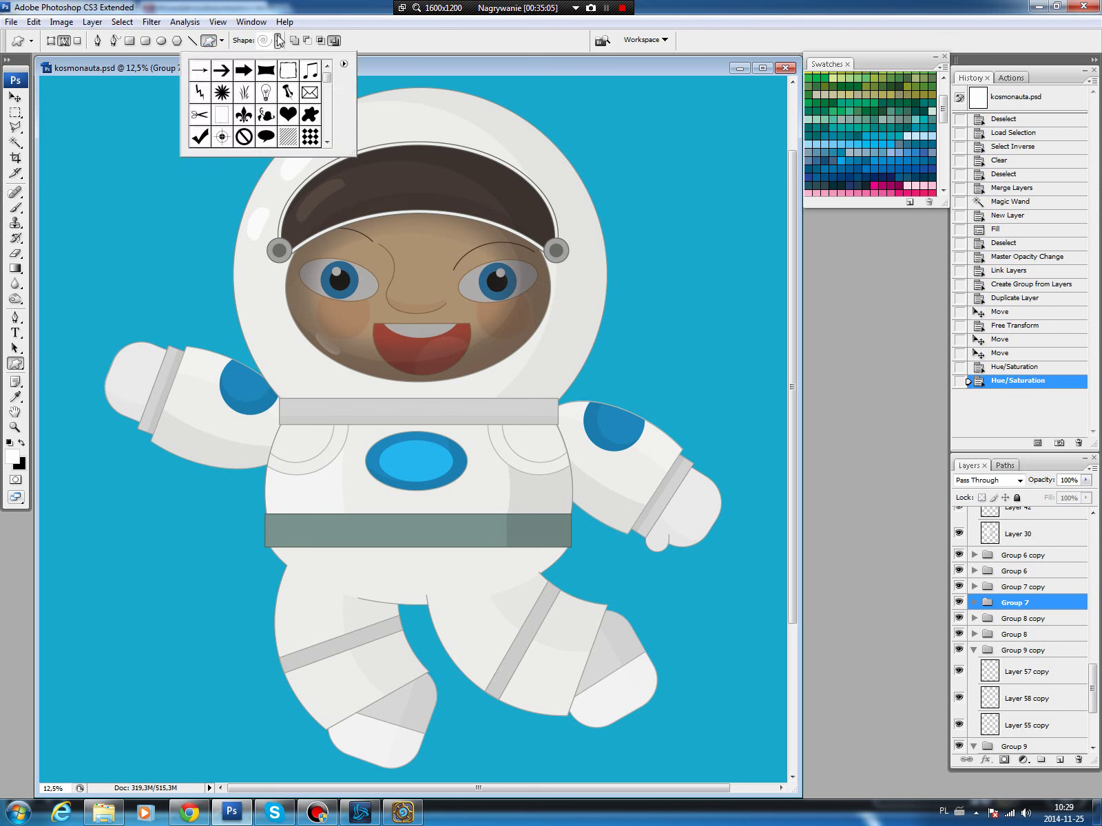
{"action": "left_click_drag", "start_coordinate": [327, 78], "coordinate": [326, 123]}
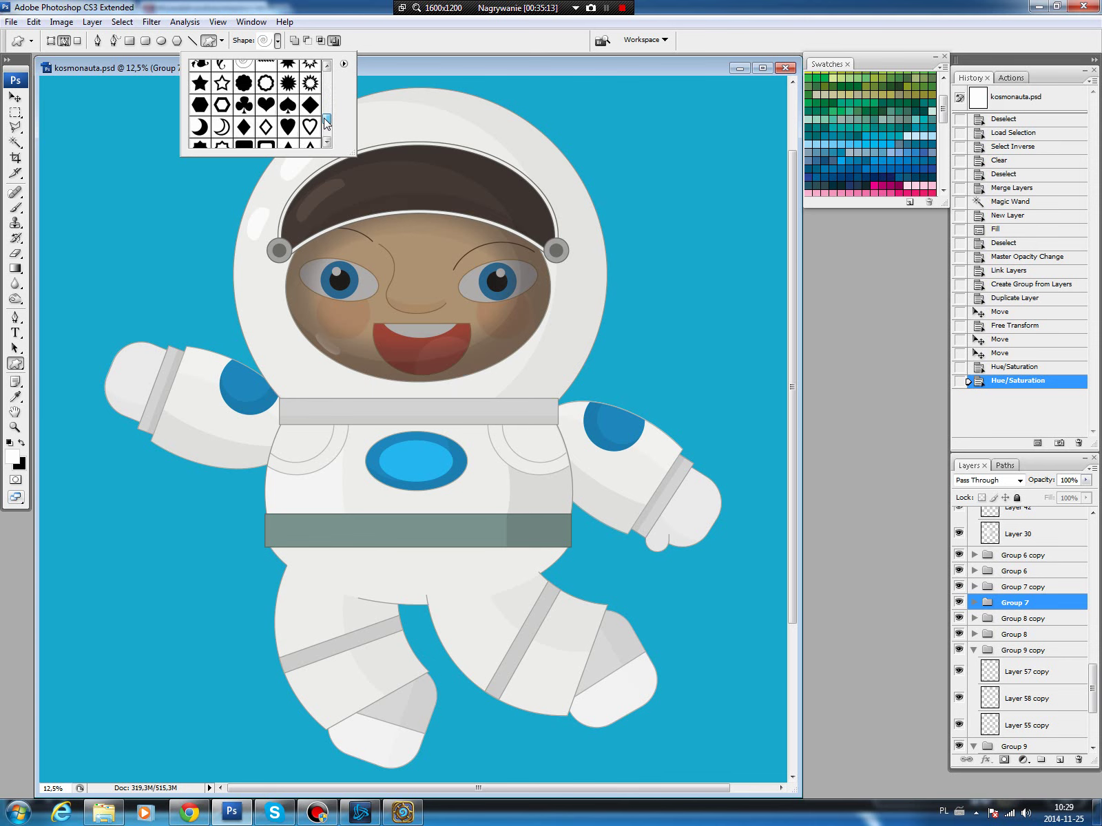
{"action": "left_click", "coordinate": [200, 83]}
{"action": "left_click", "coordinate": [382, 68]}
{"action": "left_click_drag", "start_coordinate": [97, 267], "coordinate": [213, 383]}
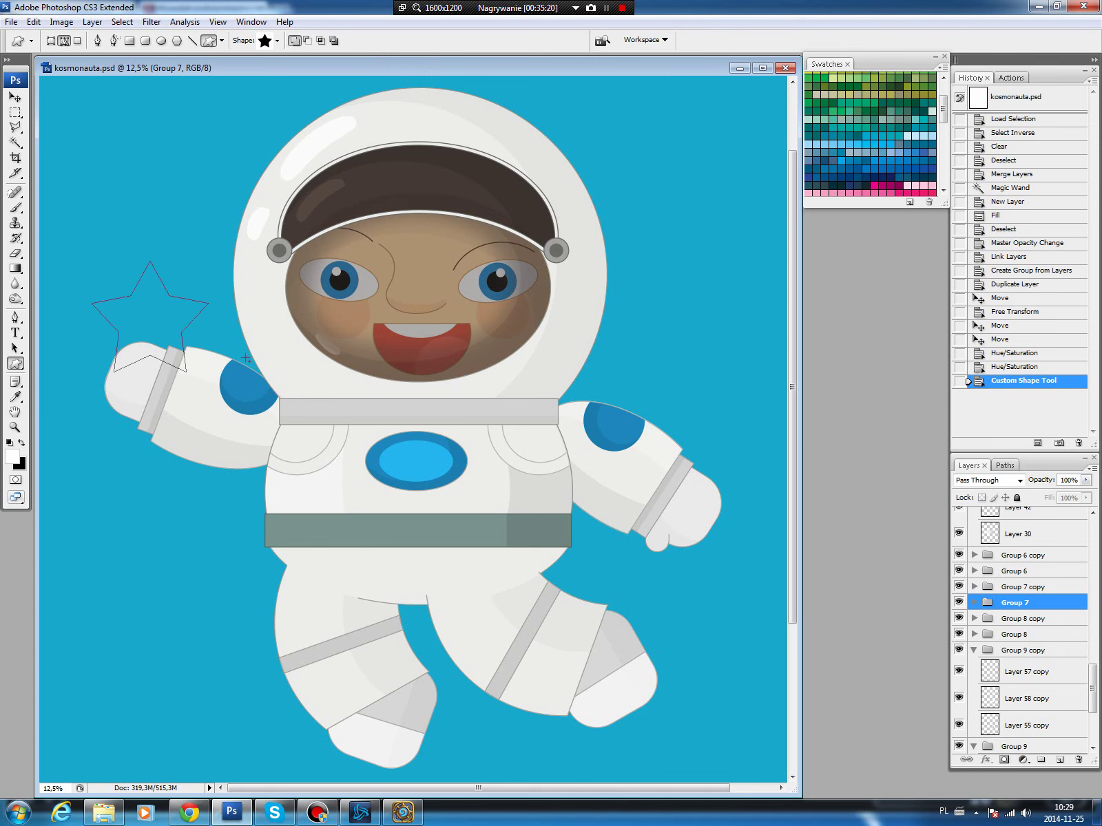
Load the star path as a selection and fill it yellow on a new layer.
{"action": "left_click", "coordinate": [1004, 465]}
{"action": "left_click", "coordinate": [966, 480], "text": "ctrl"}
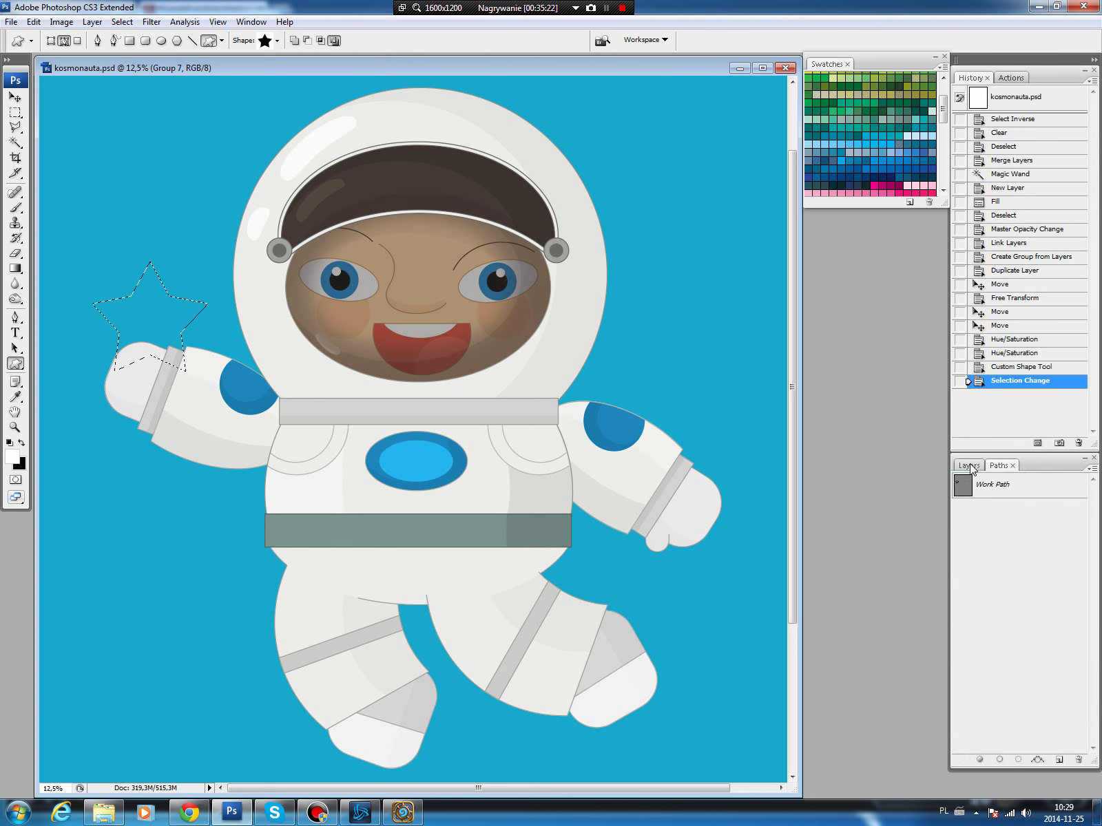
{"action": "left_click", "coordinate": [1060, 760]}
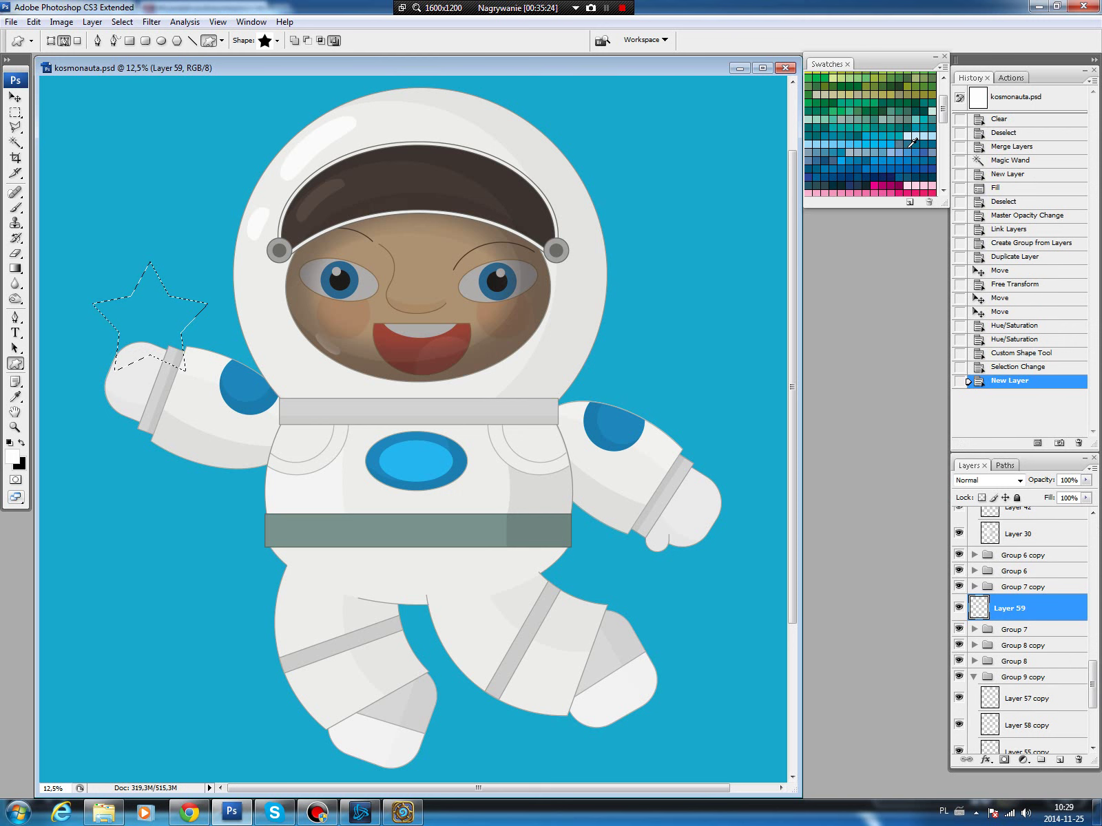
{"action": "left_click", "coordinate": [942, 78]}
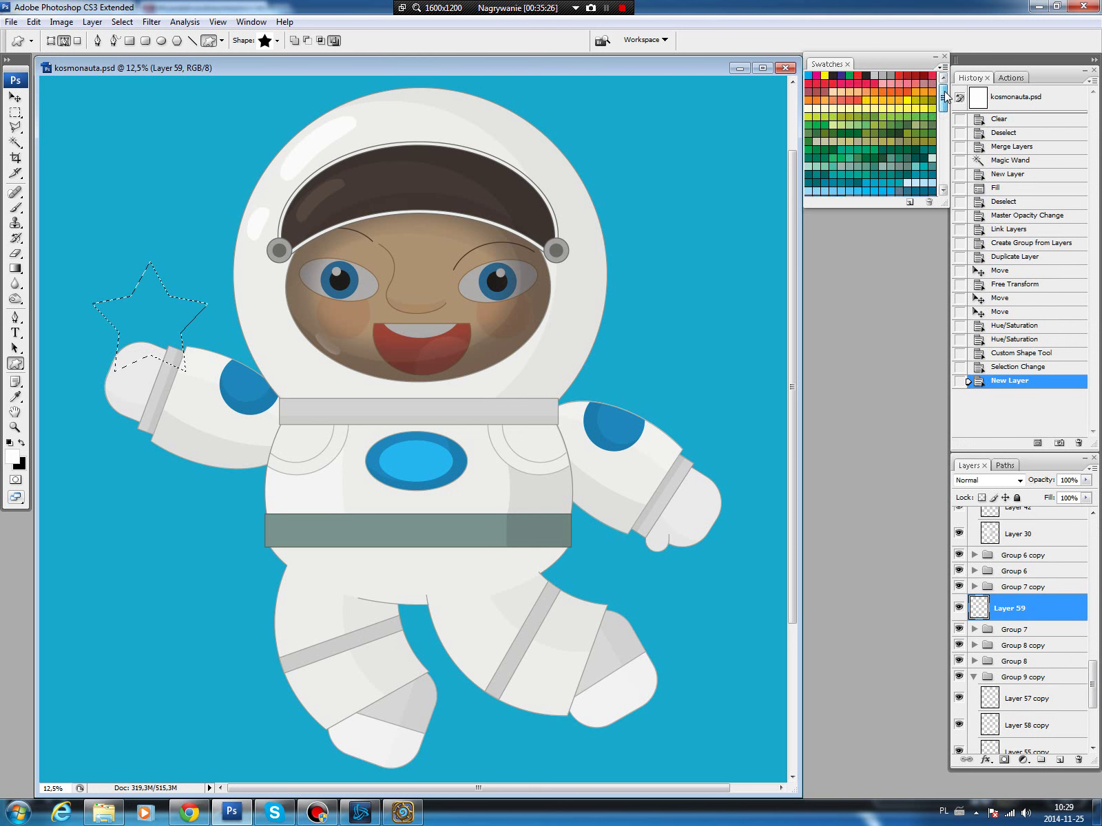
{"action": "left_click", "coordinate": [861, 90]}
{"action": "key", "text": "alt+BackSpace"}
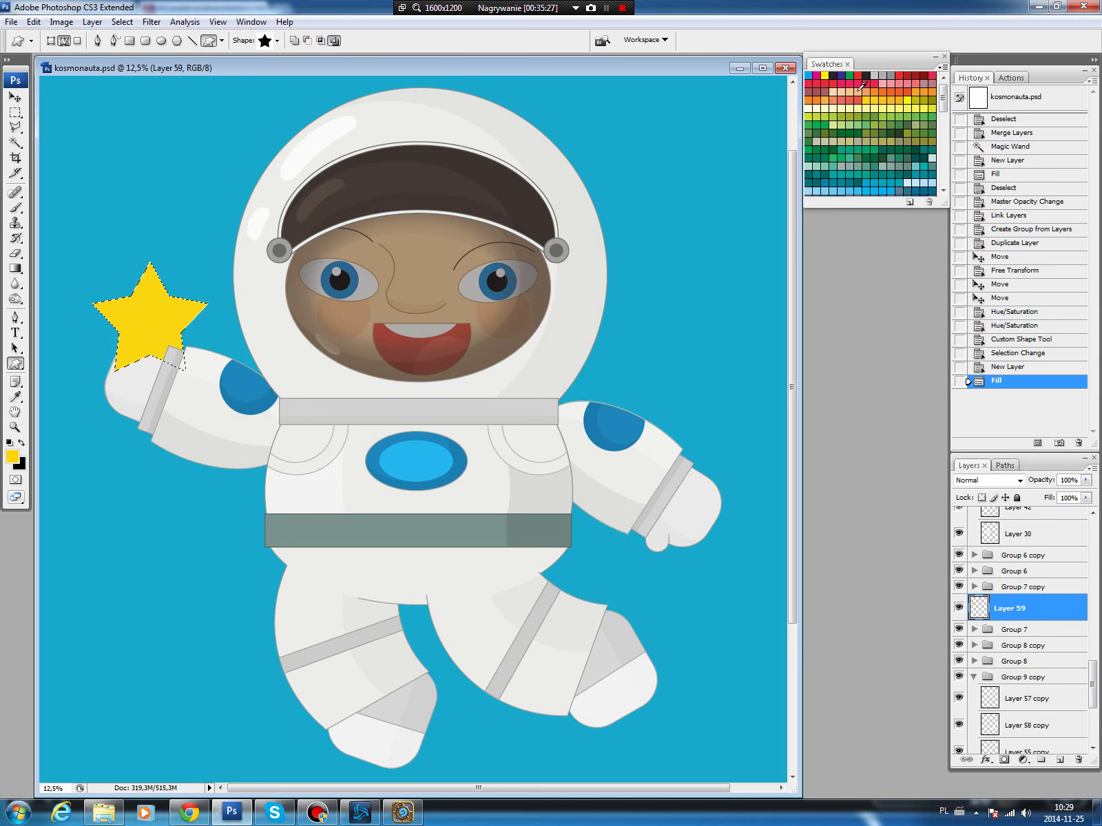
{"action": "key", "text": "ctrl+d"}
Raise the star layer in the stack and rotate the star into the astronaut's hand.
{"action": "key", "text": "v"}
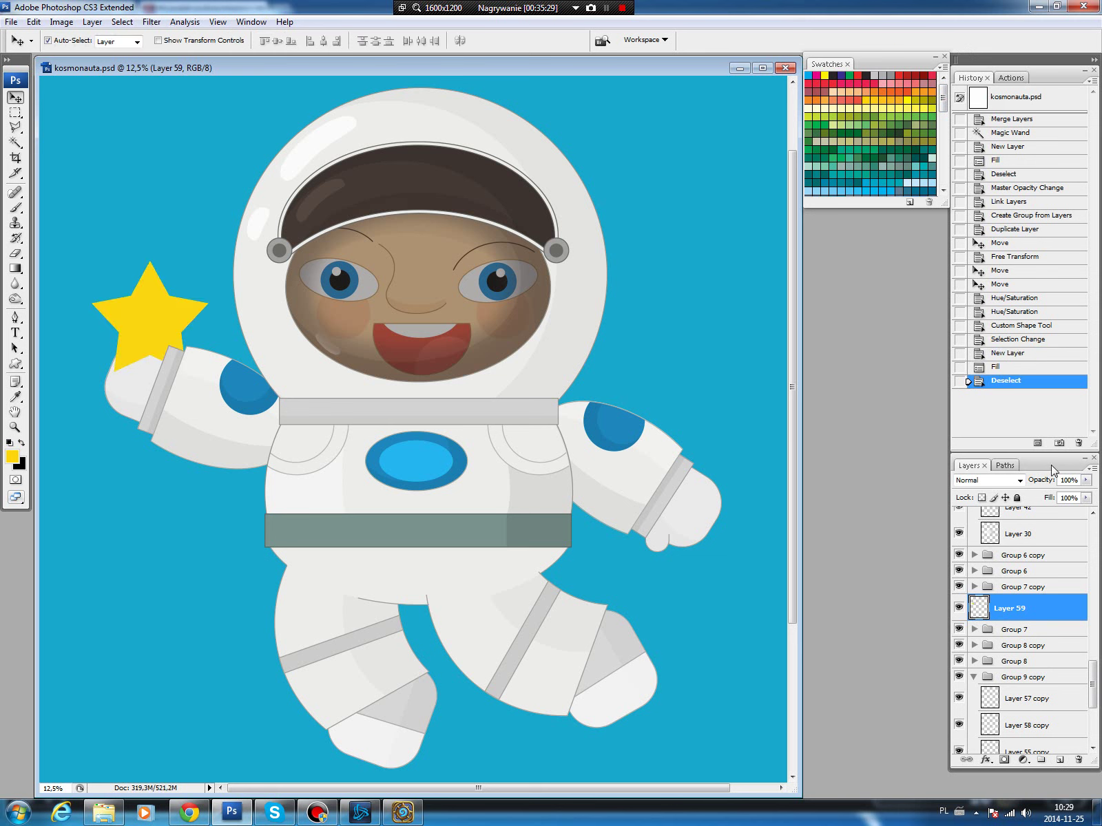
{"action": "mouse_move", "coordinate": [1044, 610]}
{"action": "left_mouse_down"}
{"action": "mouse_move", "coordinate": [1065, 584]}
{"action": "mouse_move", "coordinate": [1067, 557]}
{"action": "left_mouse_up"}
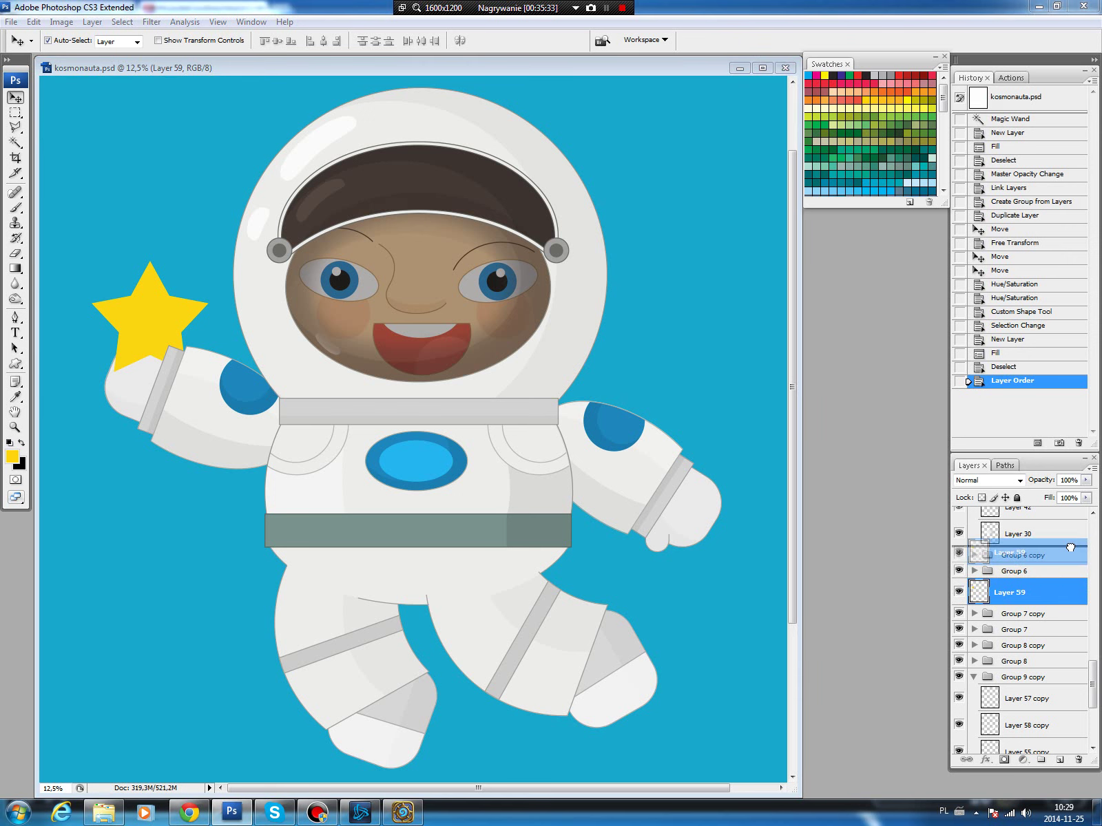
{"action": "left_click_drag", "start_coordinate": [163, 324], "coordinate": [142, 325]}
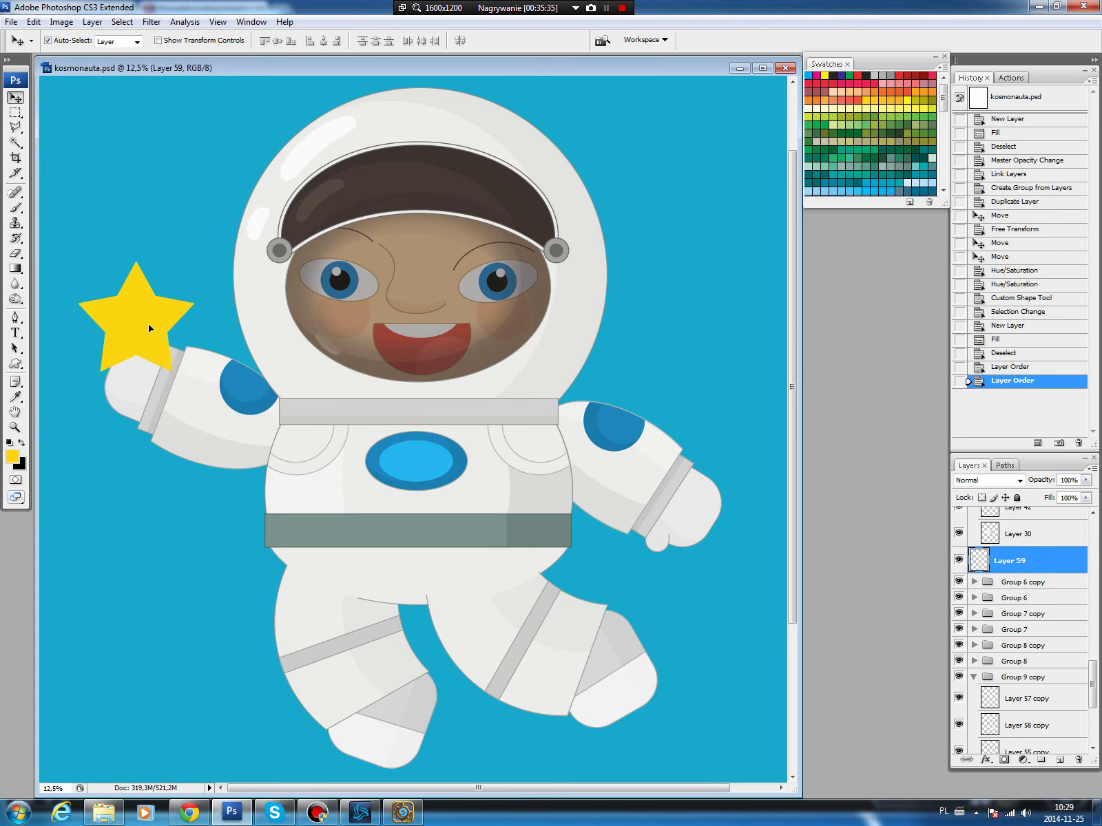
{"action": "key", "text": "ctrl+t"}
{"action": "left_click_drag", "start_coordinate": [322, 285], "coordinate": [210, 230]}
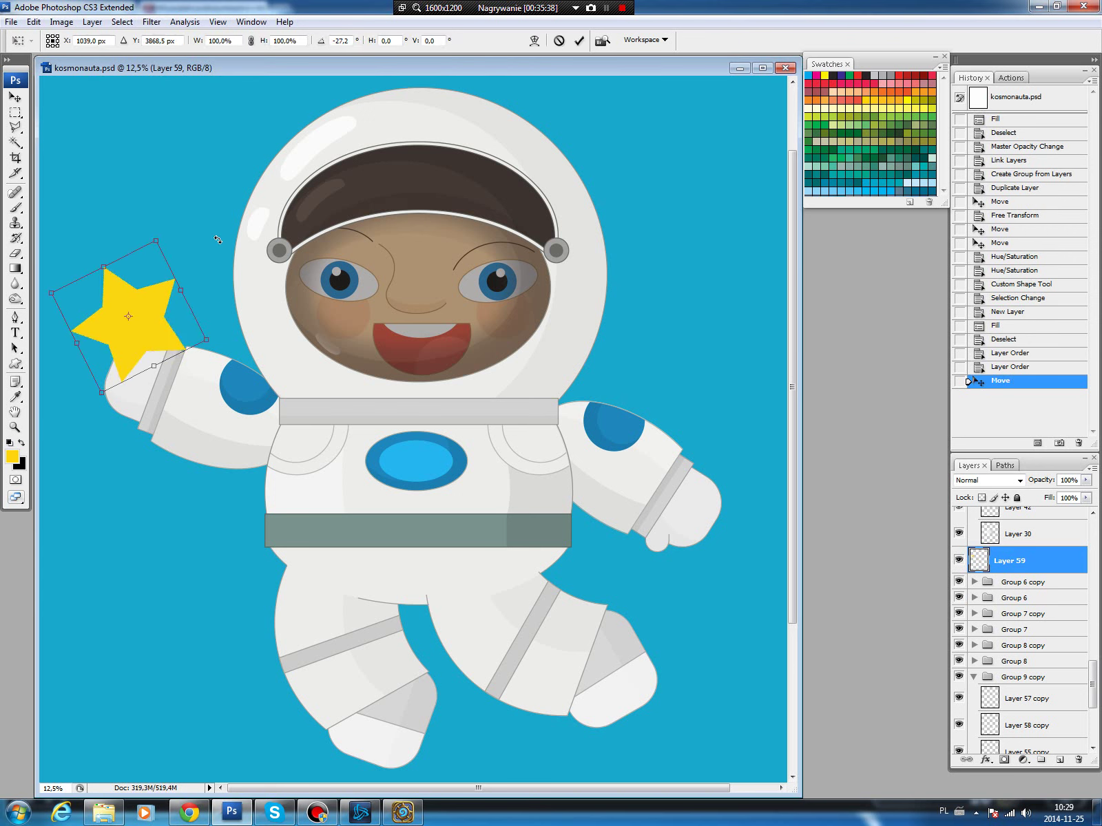
{"action": "left_click_drag", "start_coordinate": [147, 330], "coordinate": [138, 333]}
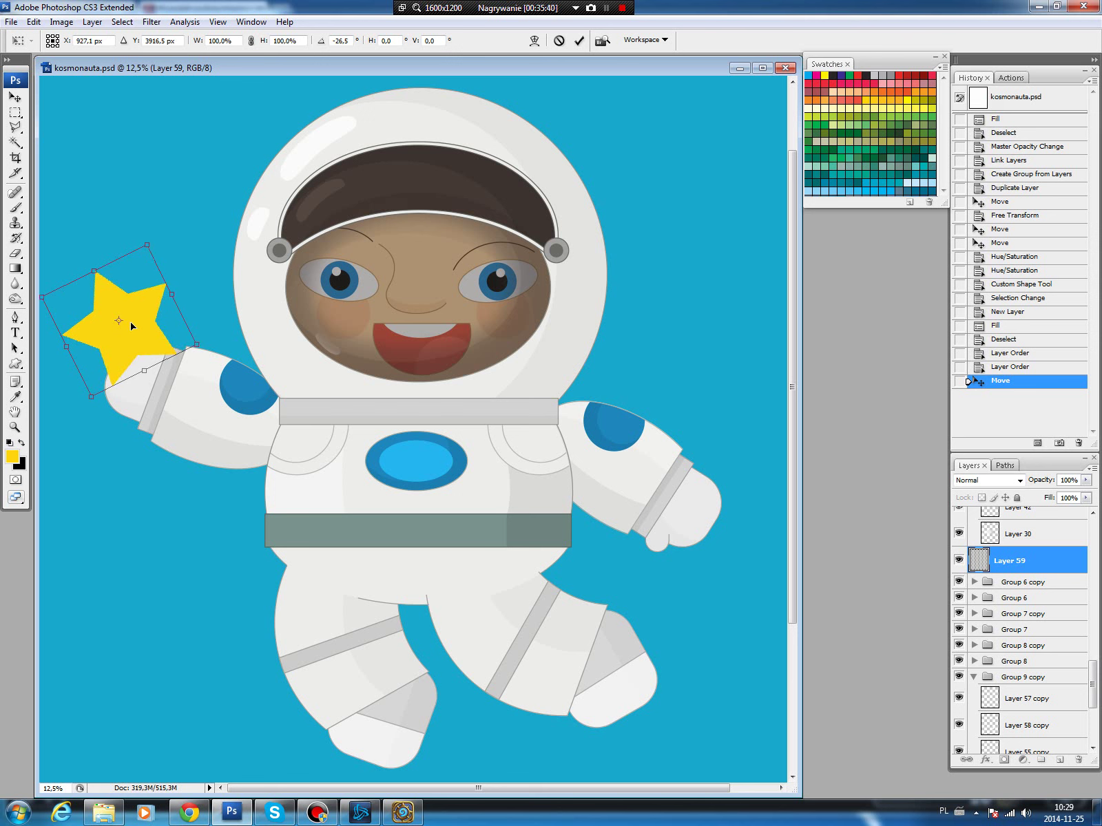
{"action": "key", "text": "Return"}
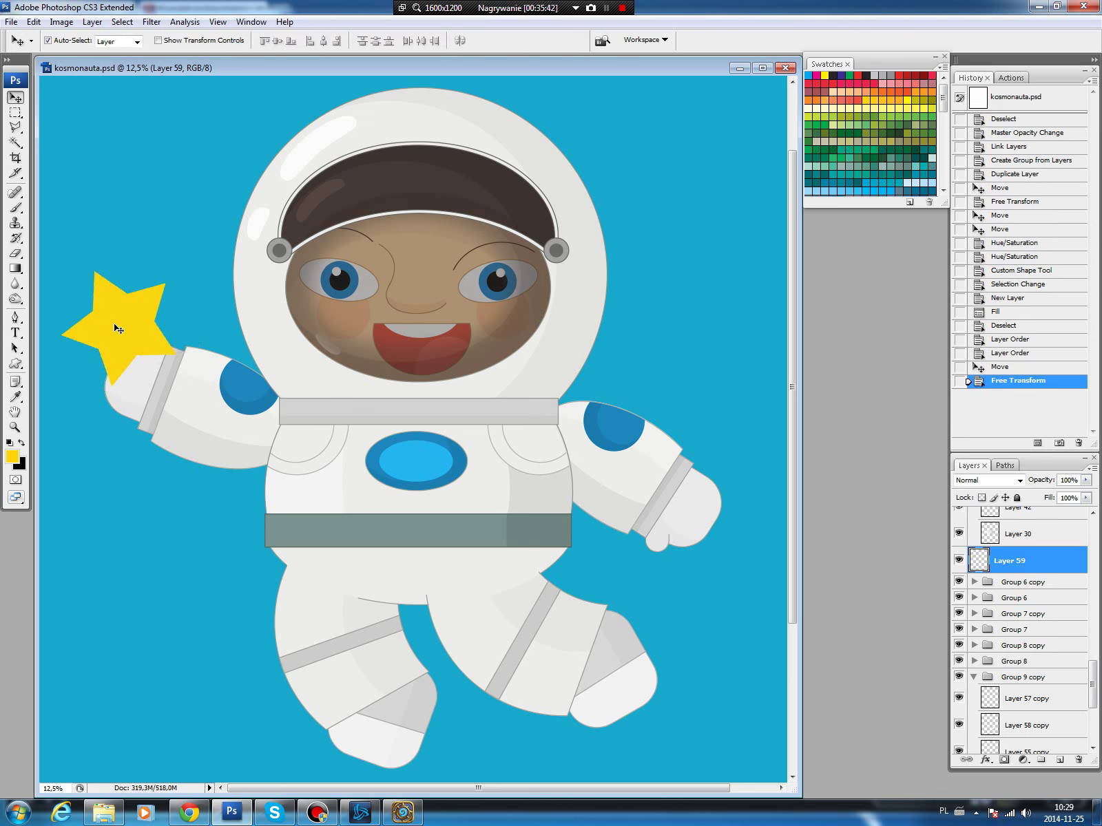
Trace a closed Pen path covering the star's left half.
{"action": "key", "text": "p"}
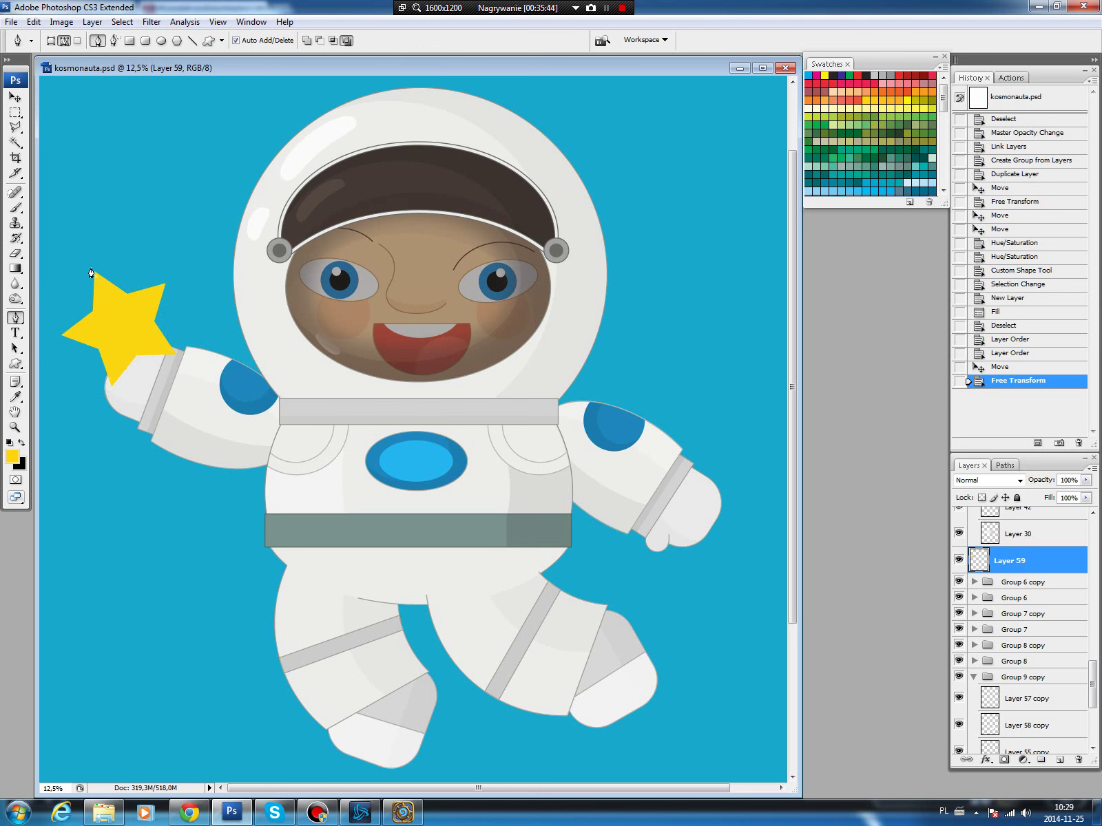
{"action": "left_click", "coordinate": [91, 269]}
{"action": "left_click", "coordinate": [123, 304]}
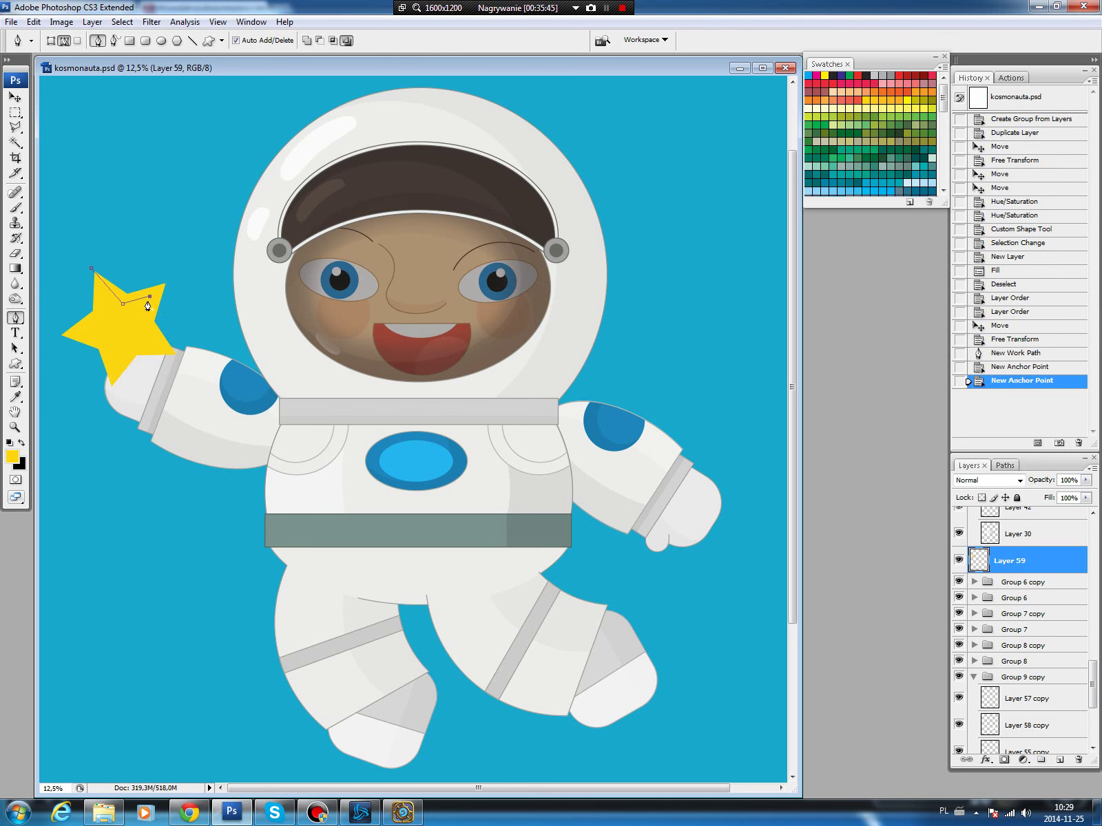
{"action": "left_click", "coordinate": [138, 322]}
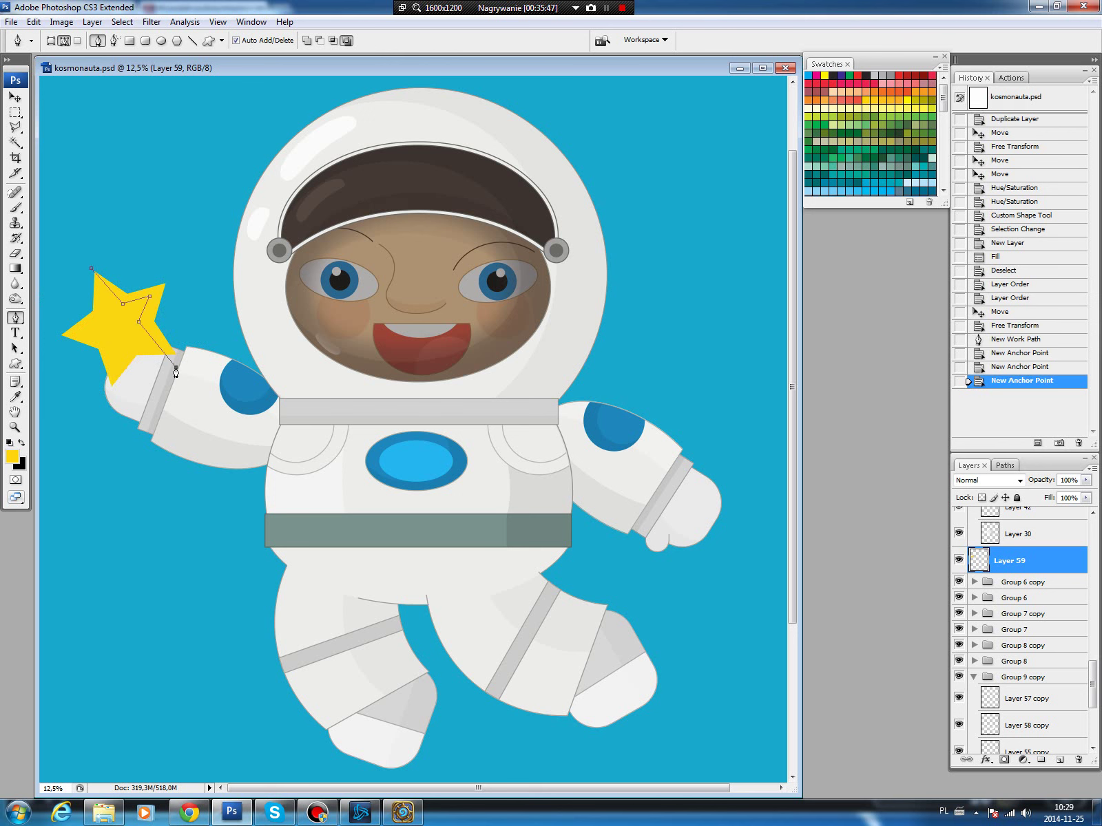
{"action": "left_click", "coordinate": [104, 394]}
{"action": "left_click", "coordinate": [70, 372]}
{"action": "left_click", "coordinate": [49, 342]}
{"action": "left_click", "coordinate": [53, 295]}
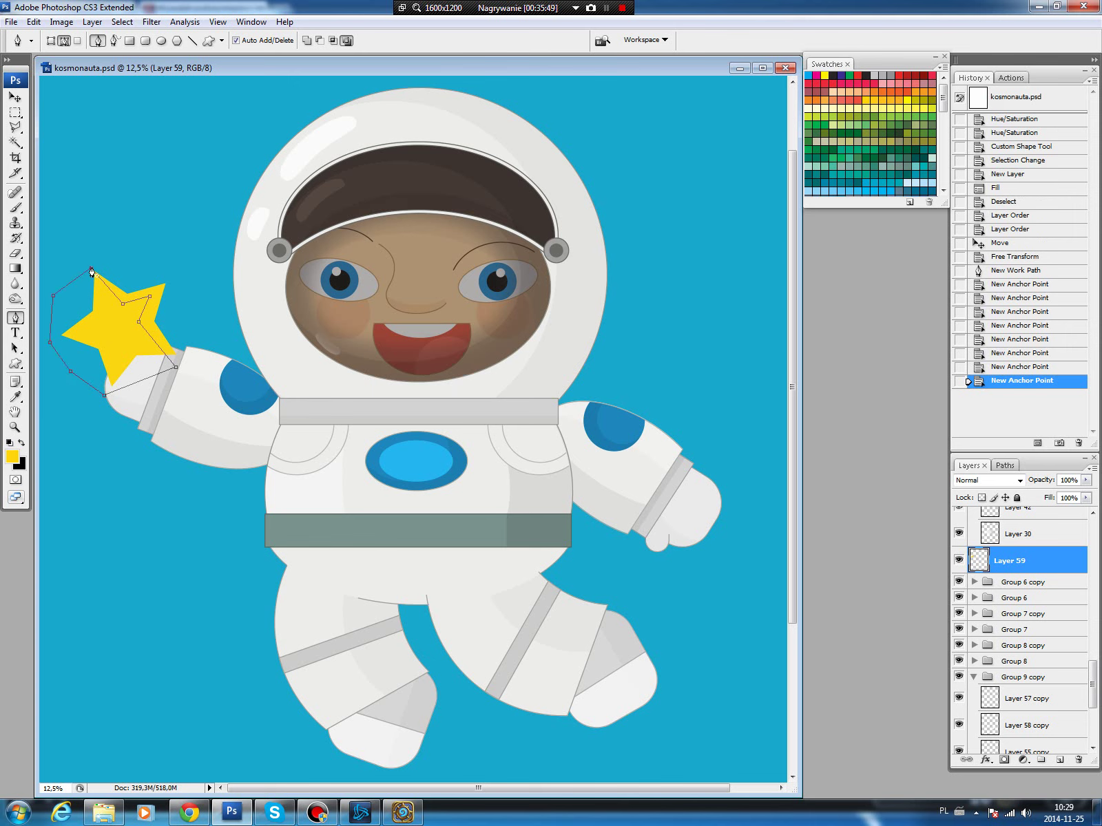
{"action": "left_click", "coordinate": [91, 271]}
{"action": "left_click_drag", "start_coordinate": [177, 368], "coordinate": [182, 363]}
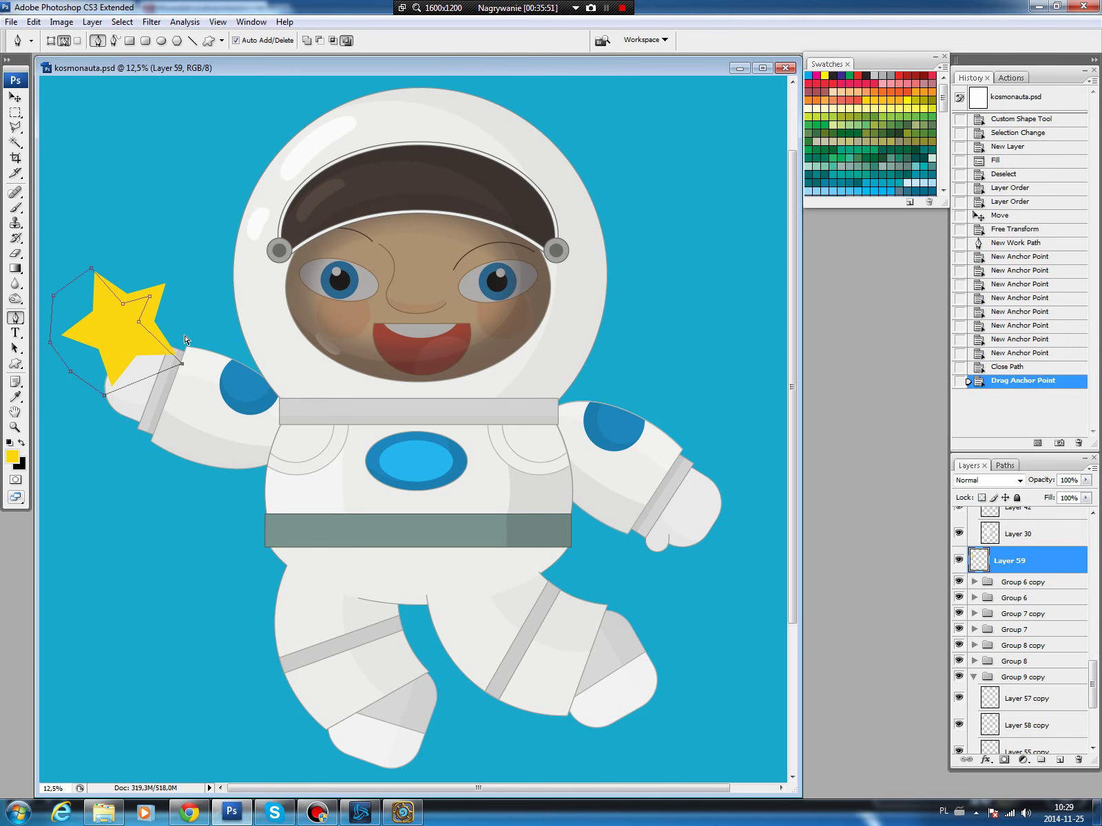
Load the path as a selection and shift its hue to brighten that half.
{"action": "left_click", "coordinate": [1004, 465]}
{"action": "left_click", "coordinate": [959, 486], "text": "ctrl"}
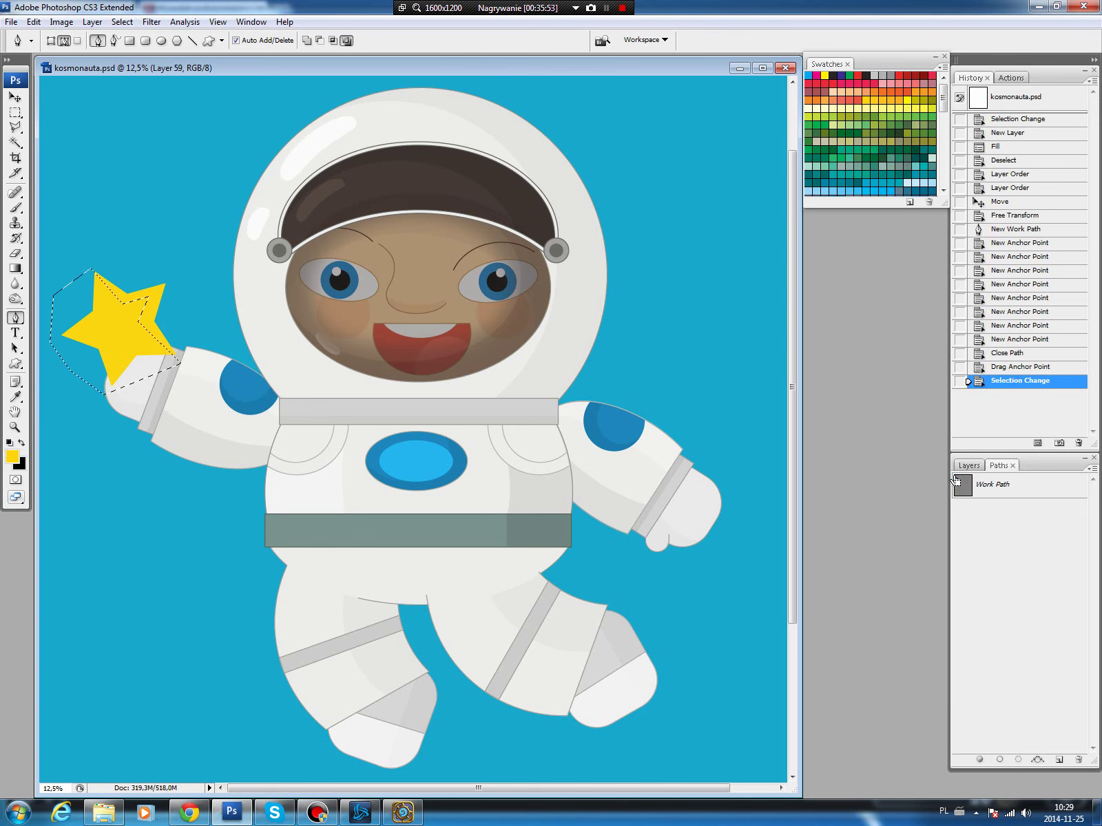
{"action": "key", "text": "ctrl+u"}
{"action": "left_click_drag", "start_coordinate": [856, 281], "coordinate": [861, 281]}
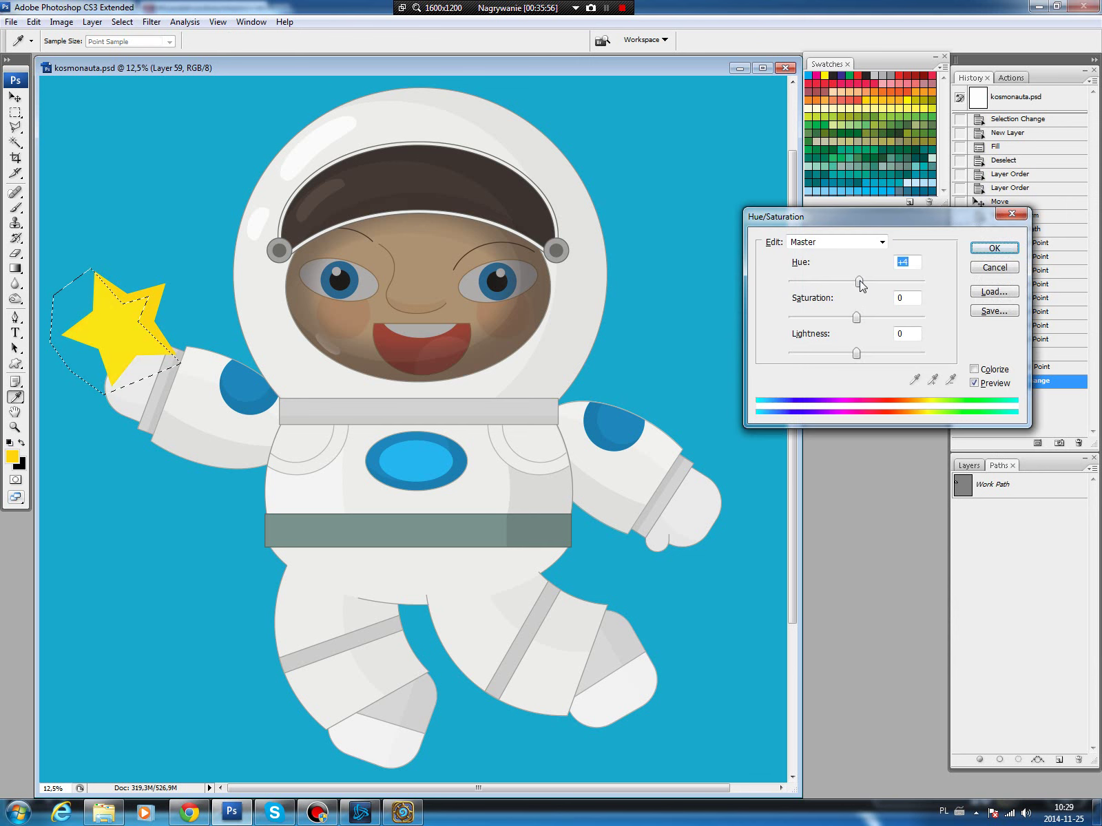
{"action": "left_click", "coordinate": [994, 248]}
{"action": "key", "text": "ctrl+d"}
Stroke the star's outline on a new layer above it.
{"action": "key", "text": "b"}
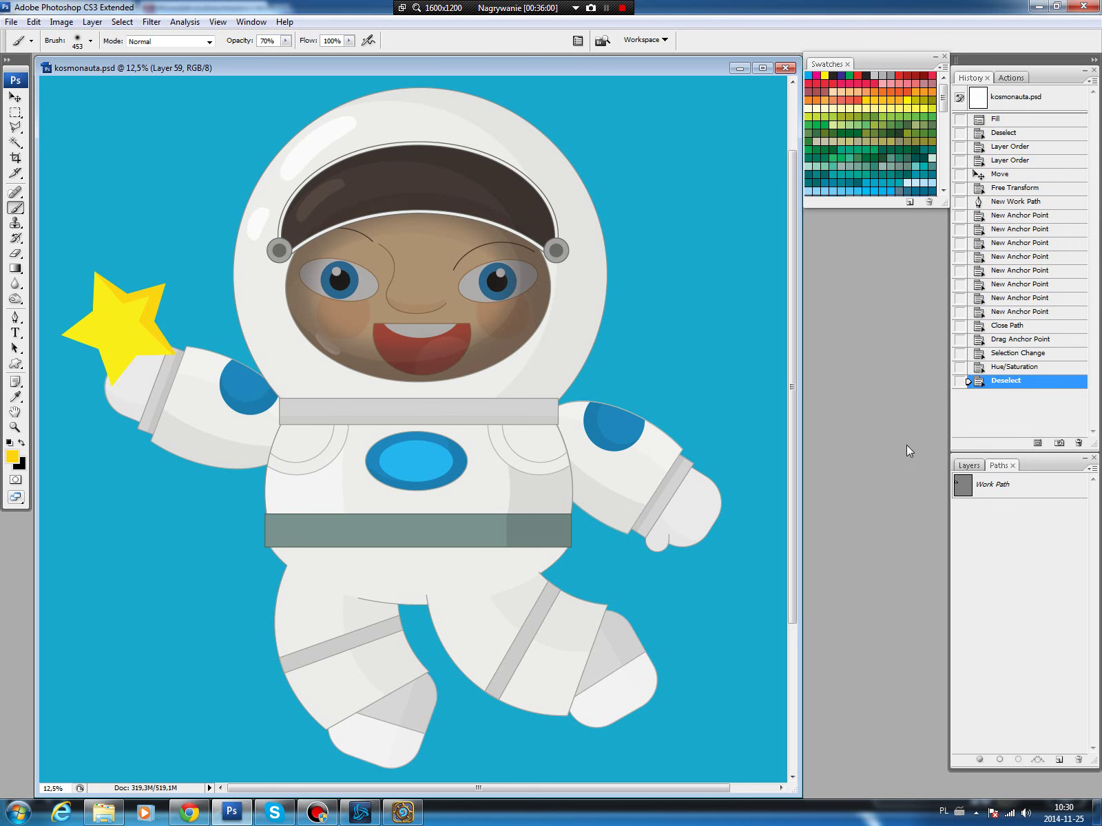
{"action": "left_click", "coordinate": [968, 465]}
{"action": "left_click", "coordinate": [975, 566], "text": "ctrl"}
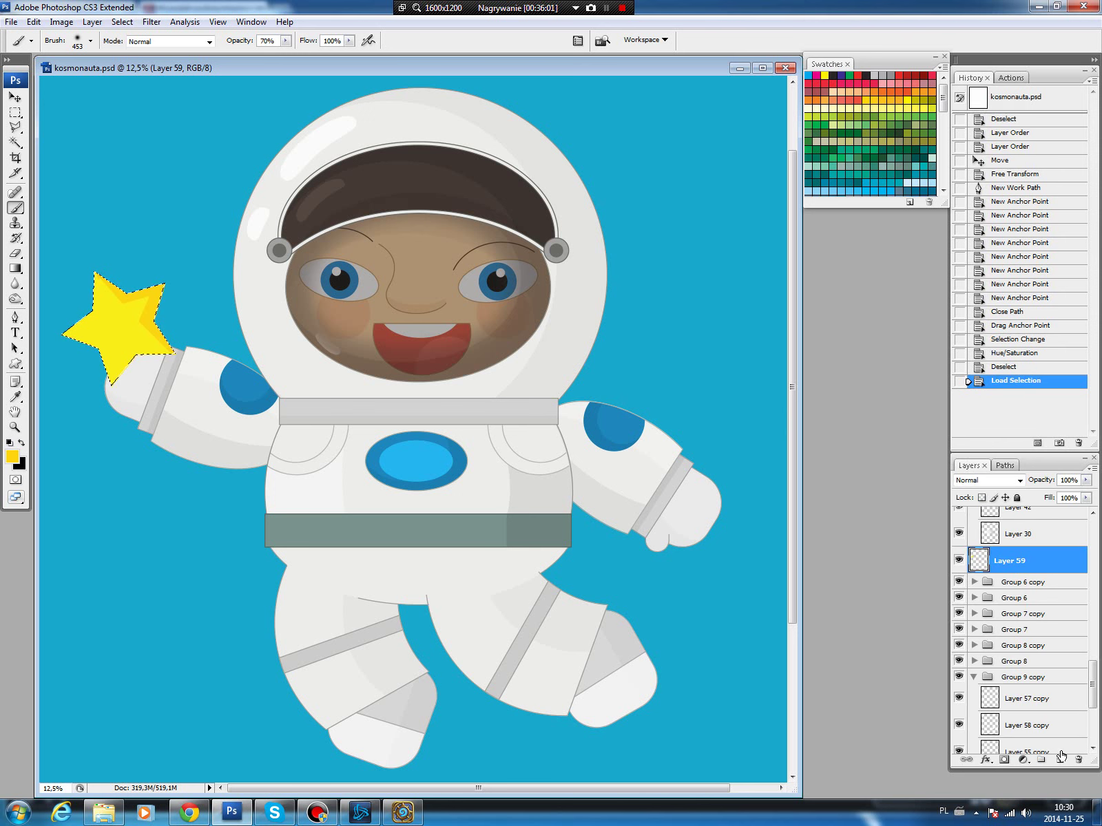
{"action": "left_click", "coordinate": [1059, 759]}
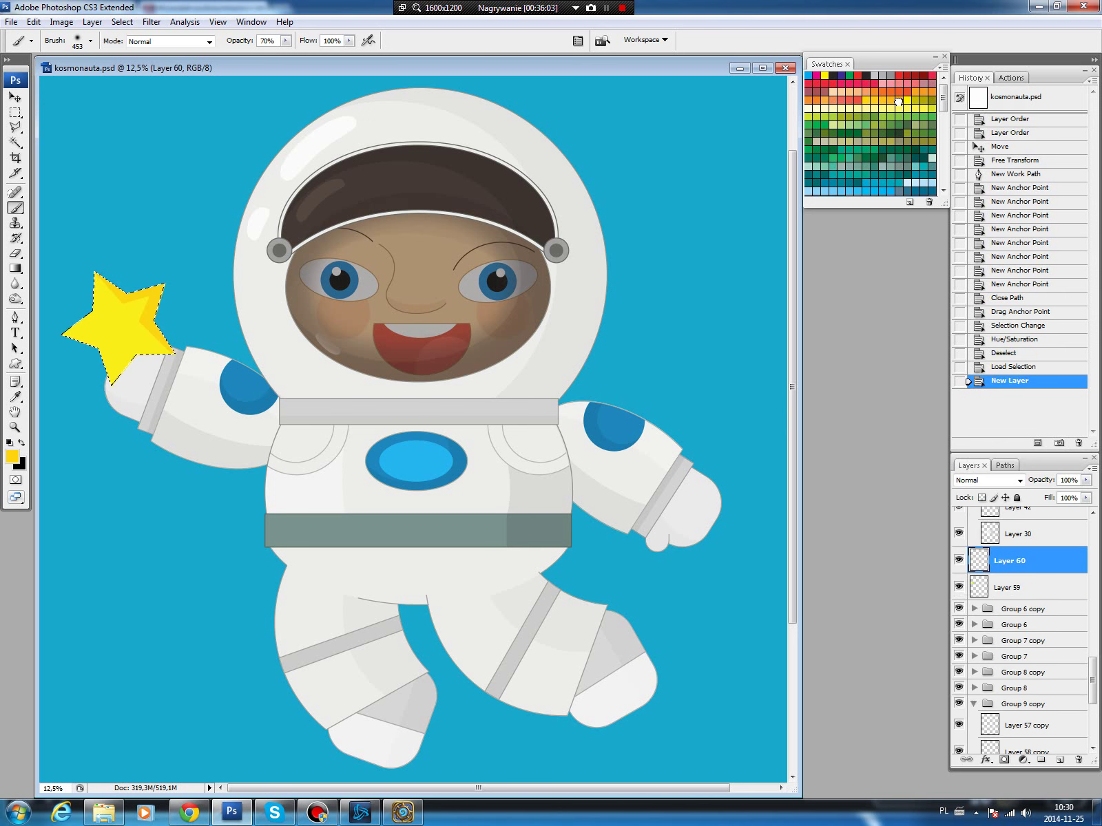
{"action": "left_click", "coordinate": [33, 21]}
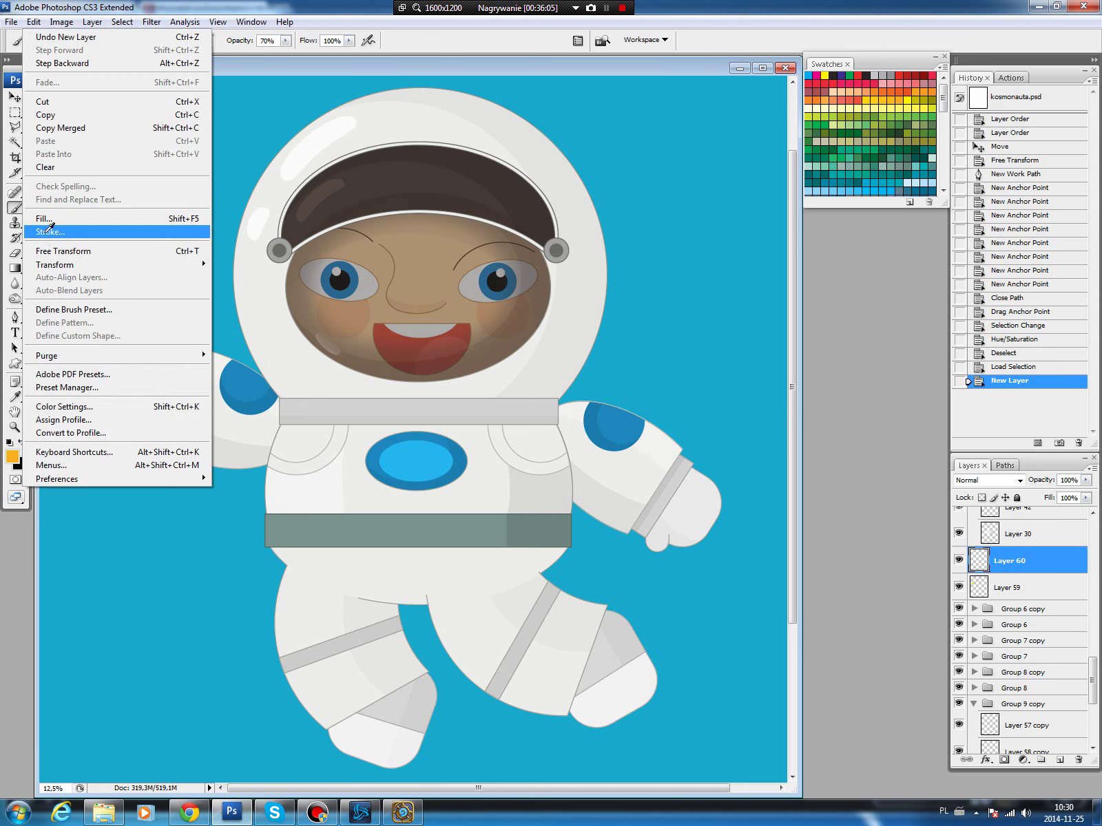
{"action": "left_click", "coordinate": [50, 232]}
{"action": "left_click", "coordinate": [635, 220]}
{"action": "key", "text": "ctrl+d"}
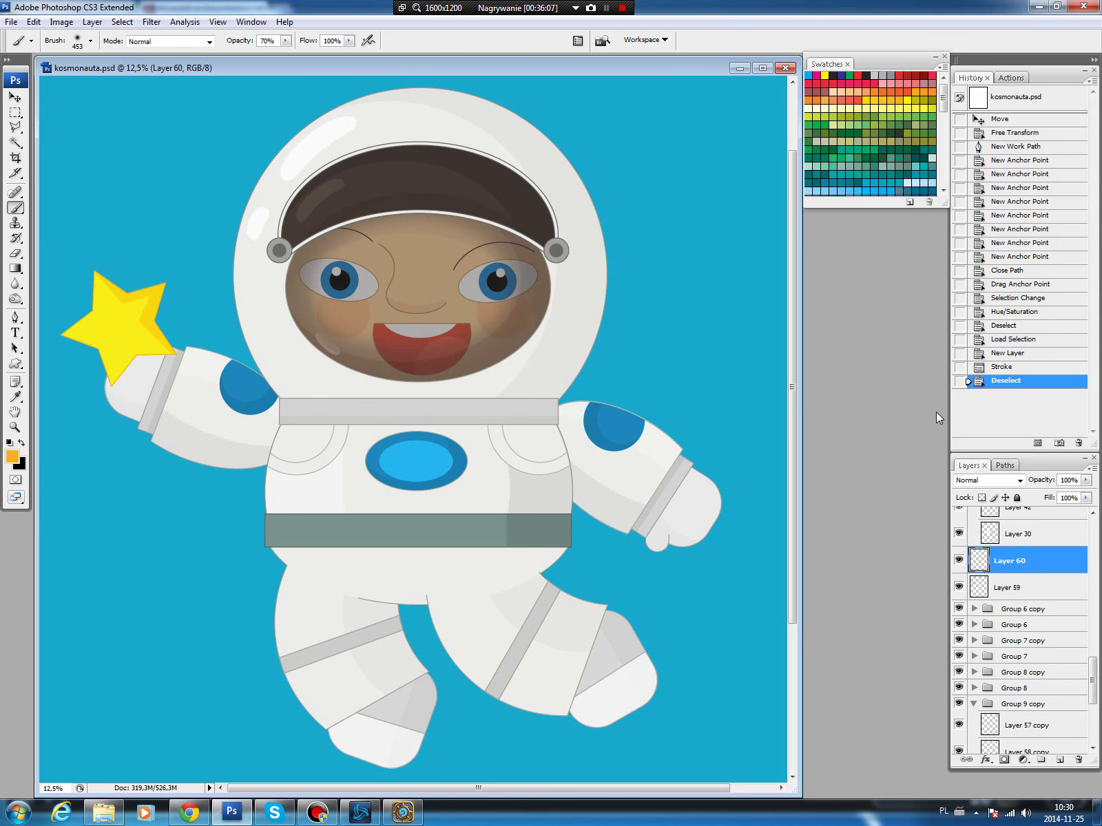
Link Layers 59 and 60 and nudge the star slightly left and up.
{"action": "left_click", "coordinate": [1019, 588], "text": "shift"}
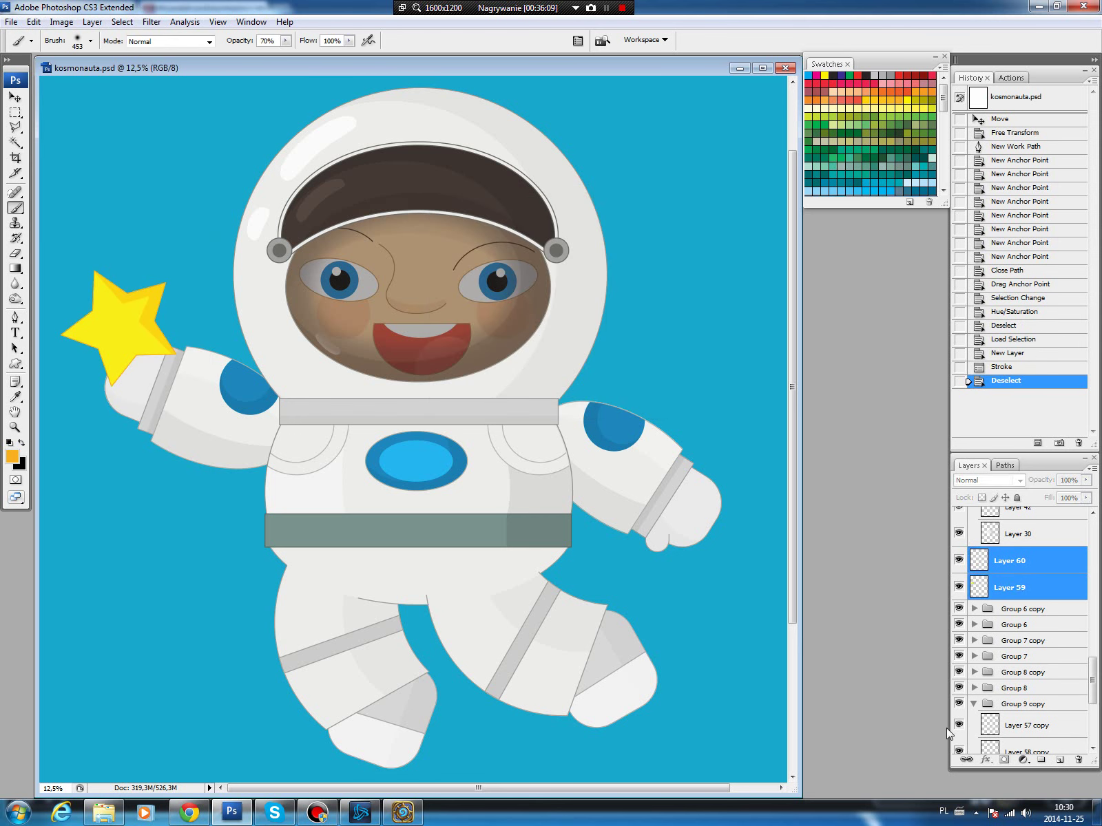
{"action": "left_click", "coordinate": [964, 761]}
{"action": "key", "text": "v"}
{"action": "left_click_drag", "start_coordinate": [128, 332], "coordinate": [127, 330]}
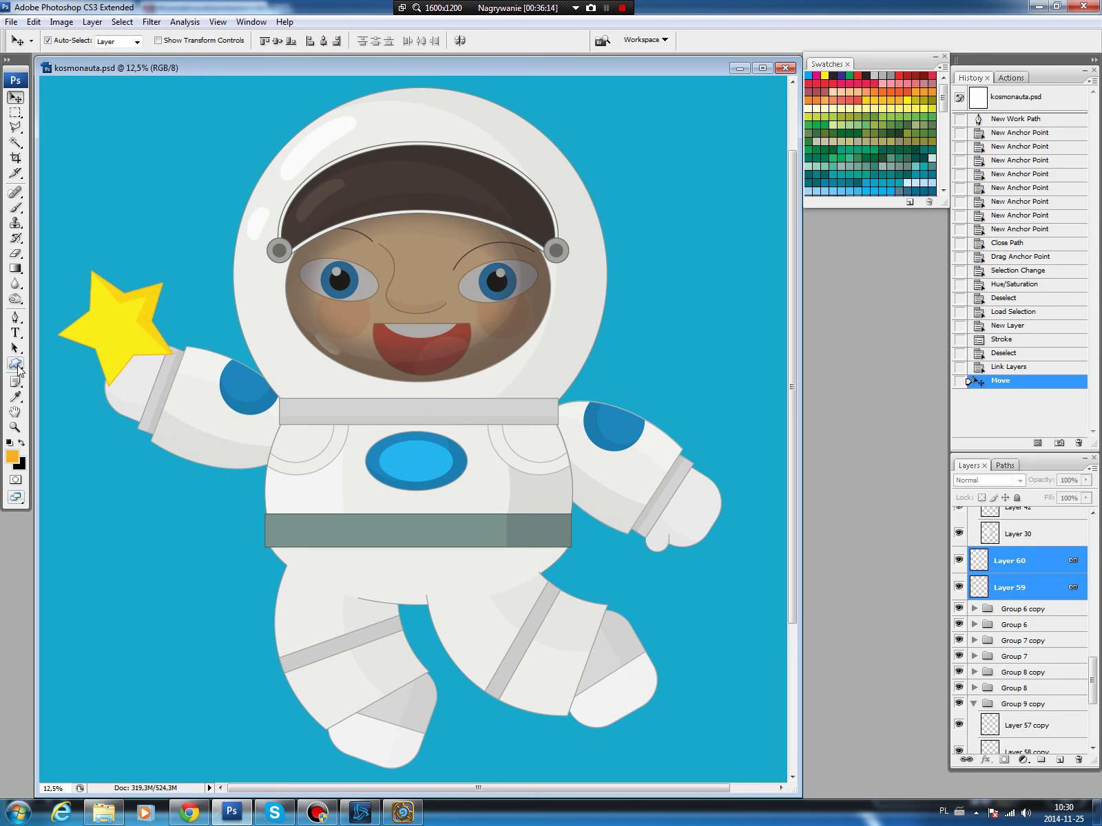
{"action": "left_click", "coordinate": [15, 363]}
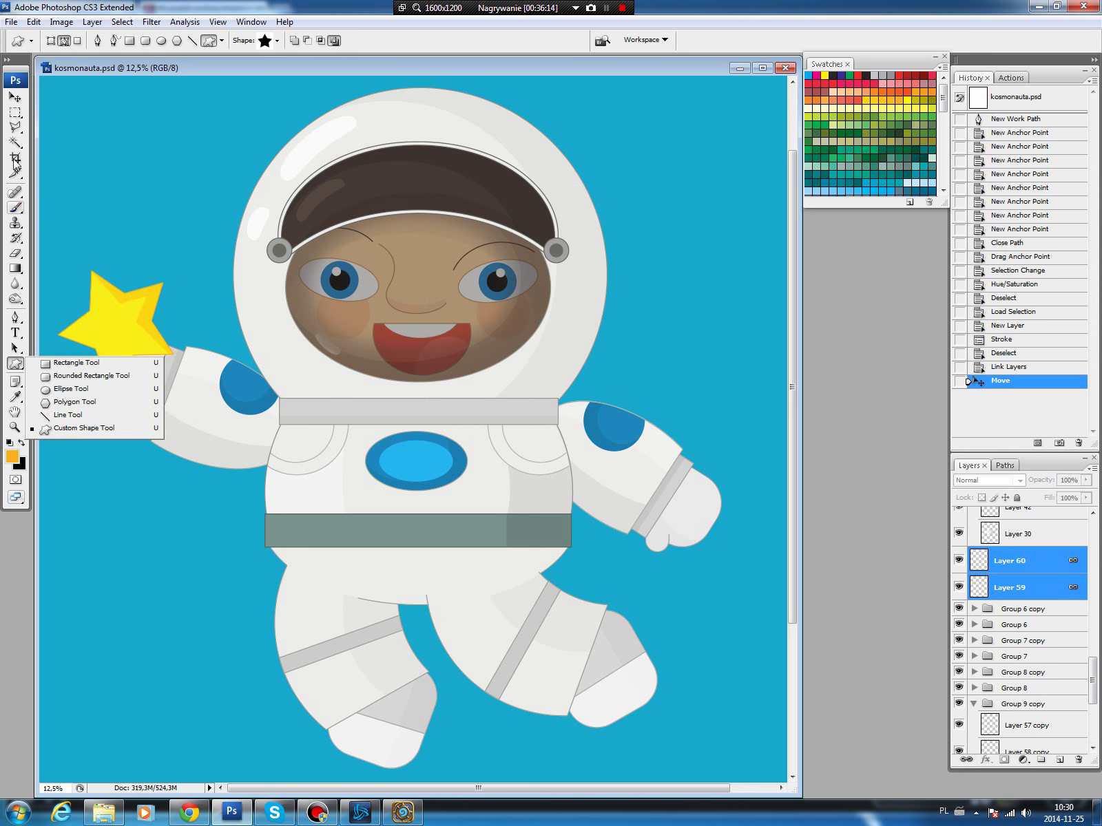
Draw a small rounded rectangle over the star's lower edge and fill it white on a new layer.
{"action": "left_click", "coordinate": [53, 377]}
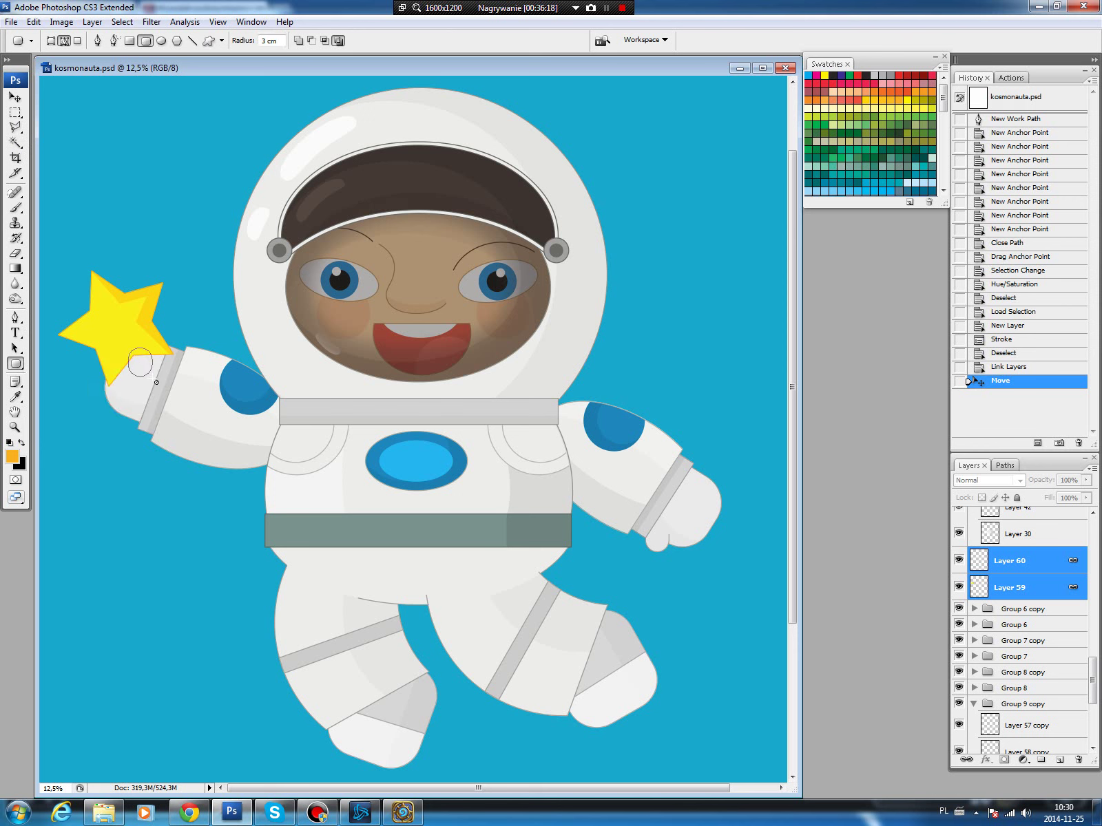
{"action": "left_click_drag", "start_coordinate": [128, 349], "coordinate": [157, 385]}
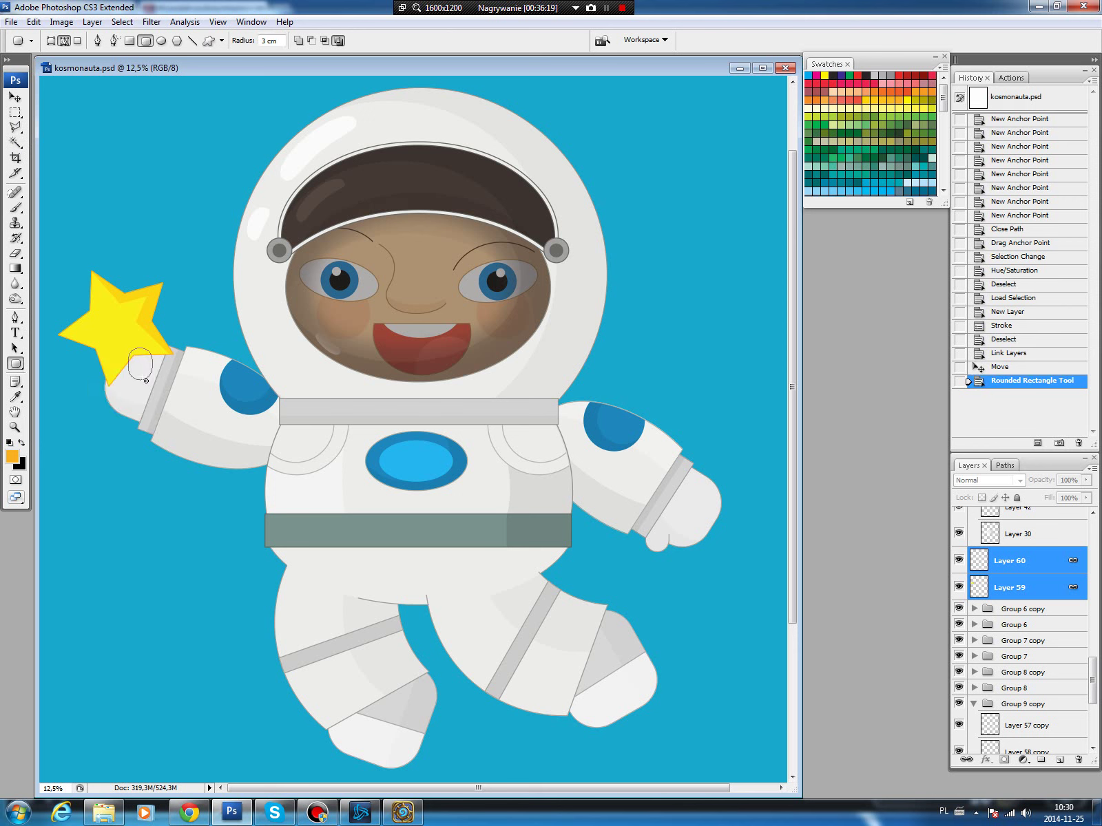
{"action": "left_click", "coordinate": [1018, 564]}
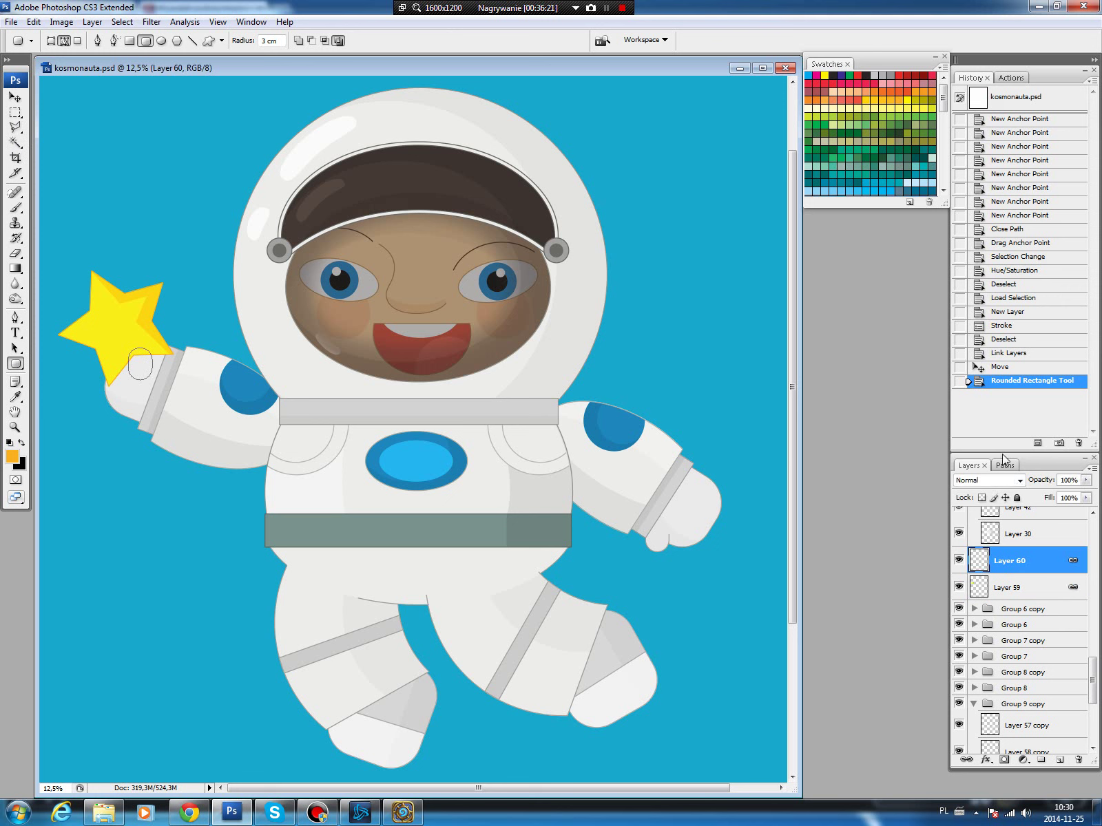
{"action": "left_click", "coordinate": [1004, 465]}
{"action": "left_click", "coordinate": [964, 485], "text": "ctrl"}
{"action": "left_click", "coordinate": [969, 465]}
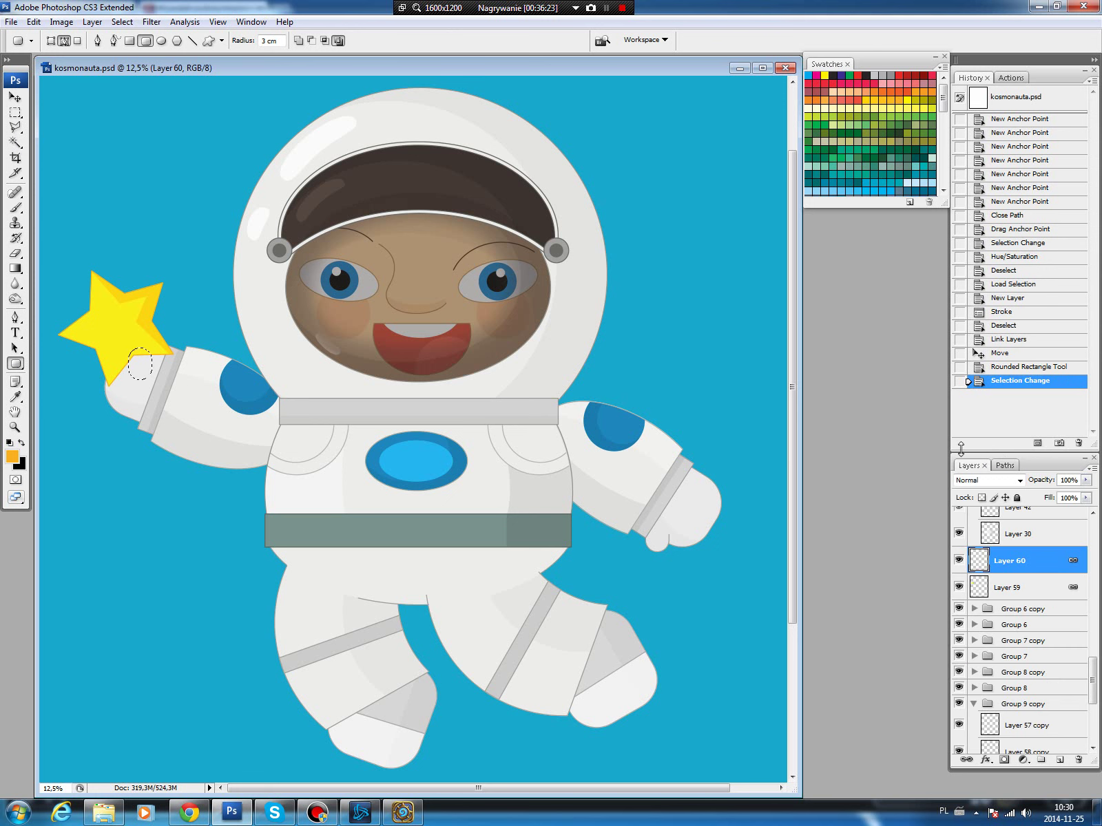
{"action": "left_click", "coordinate": [1059, 759]}
{"action": "key", "text": "b"}
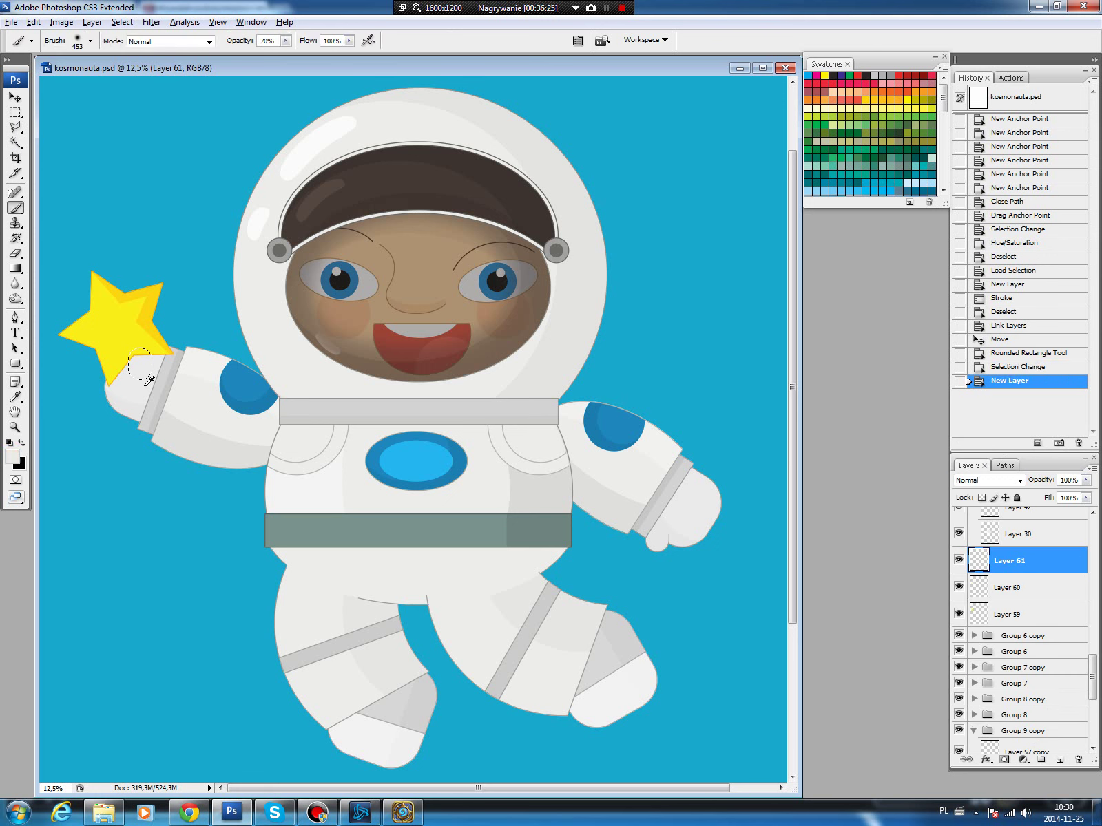
{"action": "key", "text": "alt+BackSpace"}
{"action": "key", "text": "ctrl+d"}
Tilt the white thumb, nudge it up into place, and load its outline as a selection.
{"action": "key", "text": "v"}
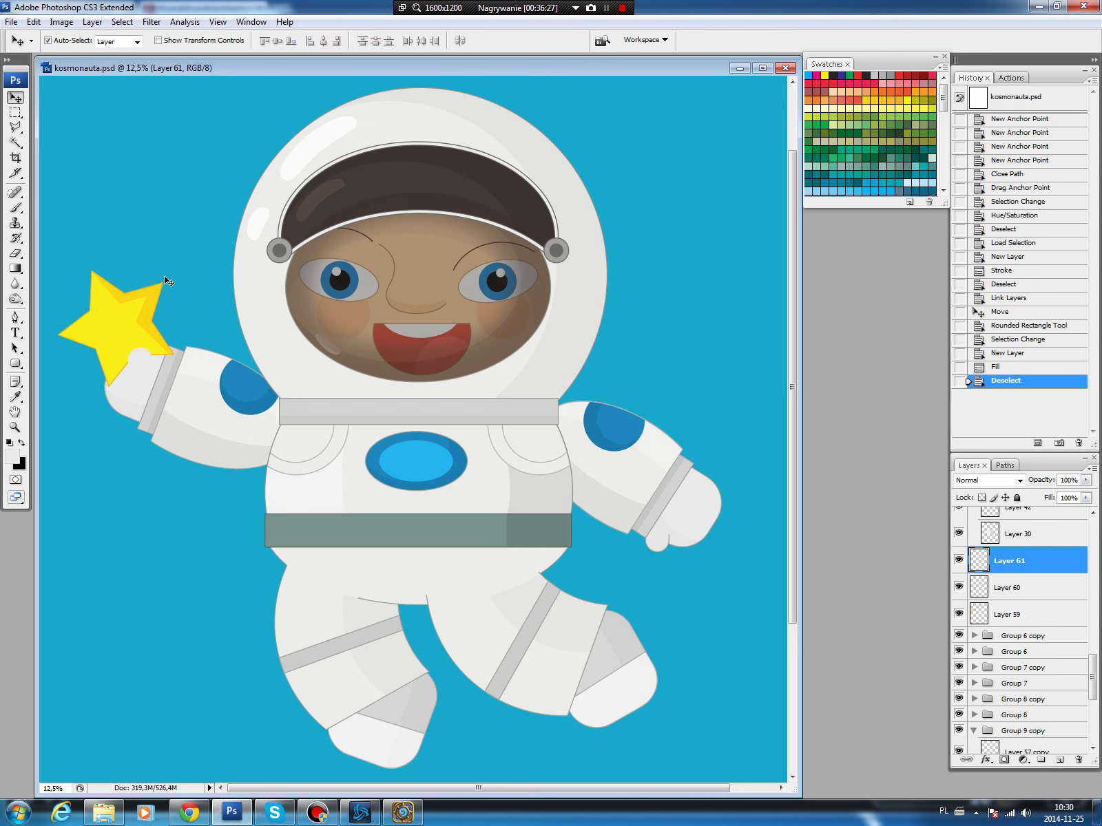
{"action": "key", "text": "ctrl+t"}
{"action": "left_click_drag", "start_coordinate": [175, 289], "coordinate": [160, 284]}
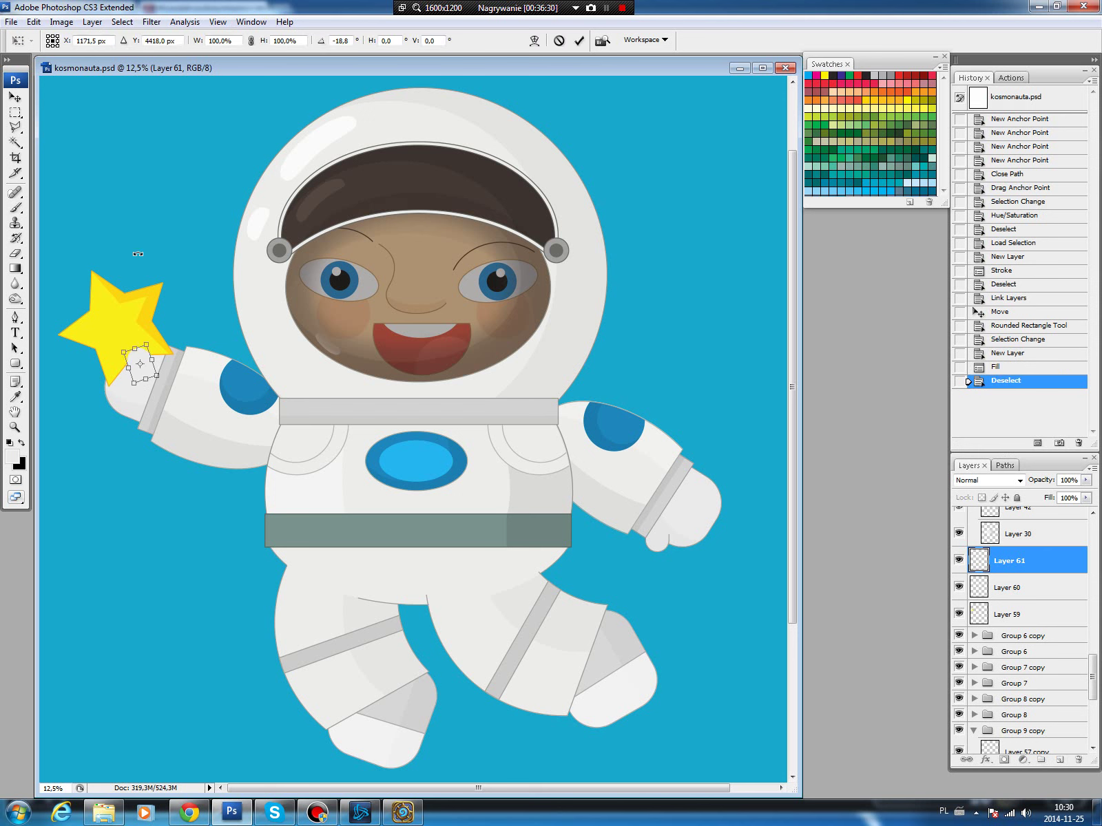
{"action": "key", "text": "Return"}
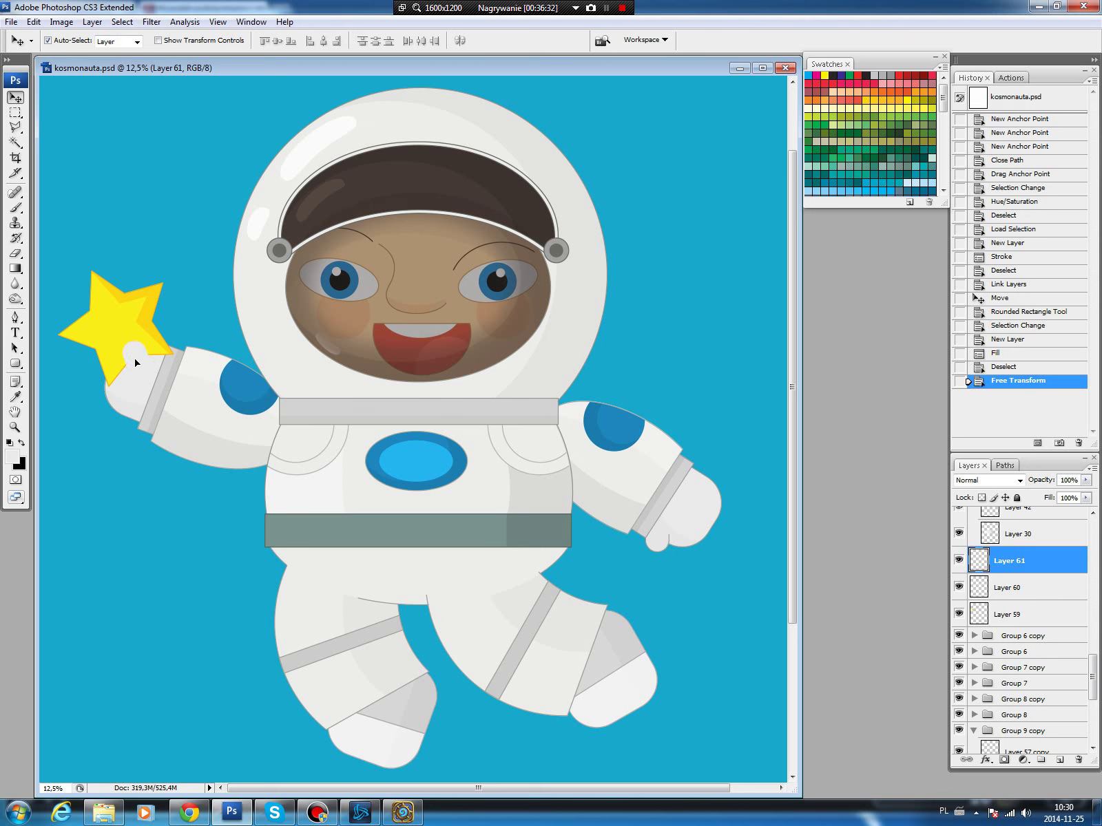
{"action": "key", "text": "Up"}
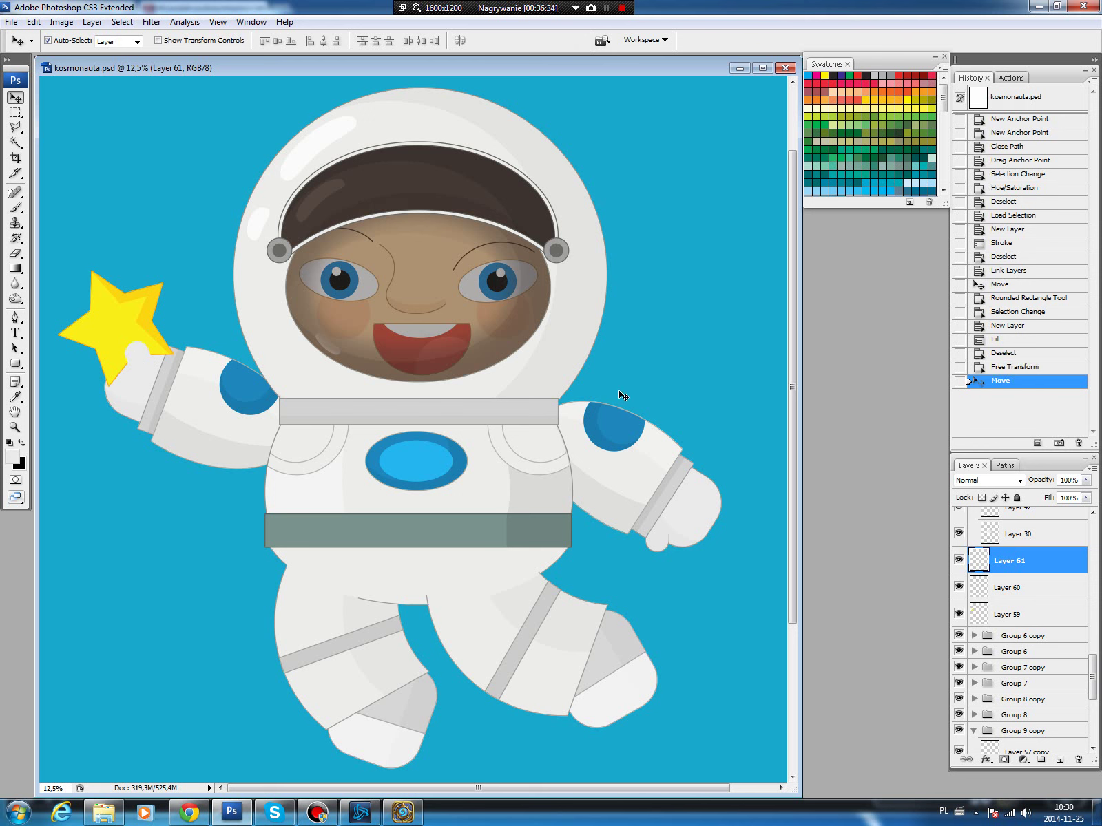
{"action": "left_click", "coordinate": [976, 559], "text": "ctrl"}
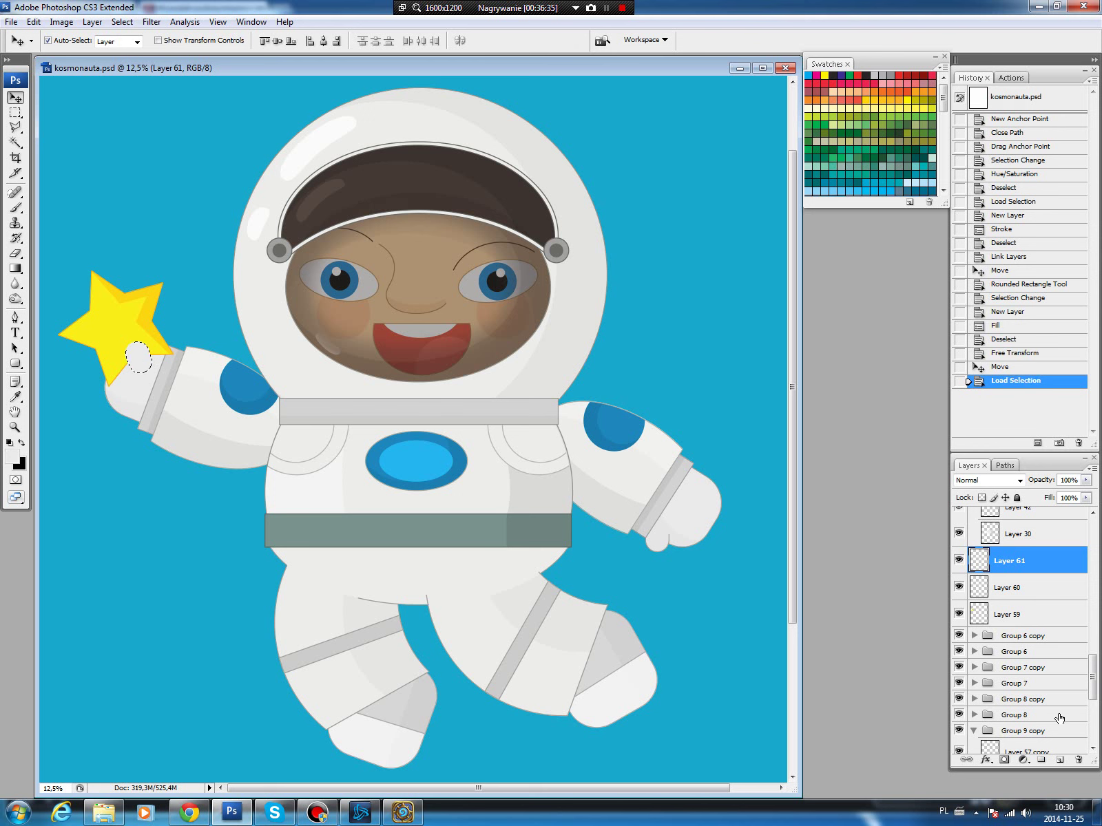
Stroke the thumb's outline in grey on new Layer 62.
{"action": "left_click", "coordinate": [1059, 759]}
{"action": "left_click", "coordinate": [13, 456]}
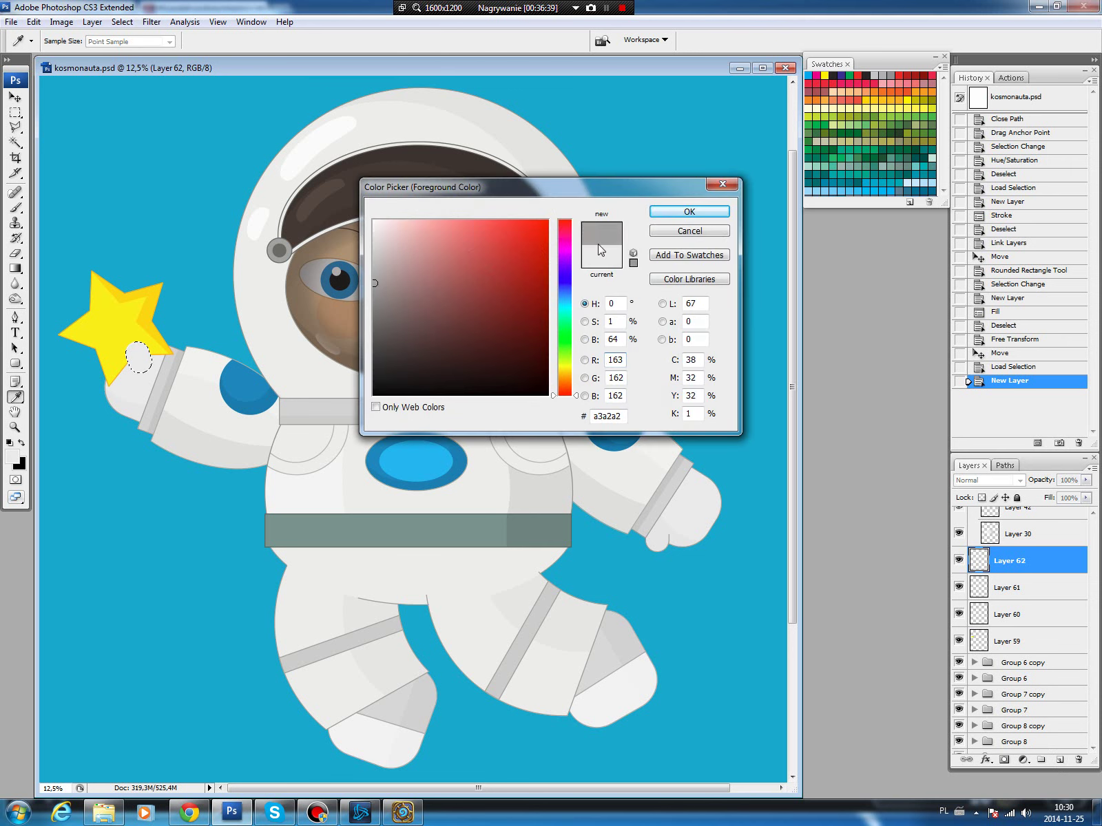
{"action": "left_click", "coordinate": [689, 211]}
{"action": "key", "text": "v"}
{"action": "left_click", "coordinate": [33, 21]}
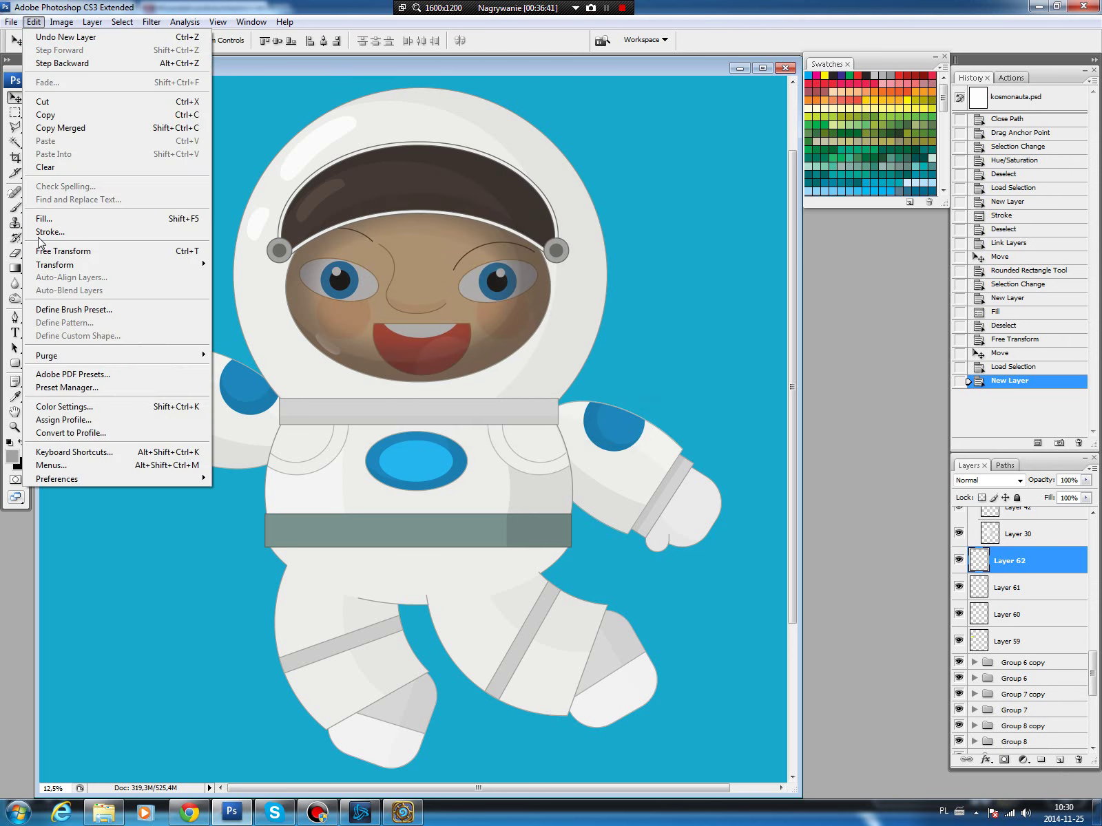
{"action": "left_click", "coordinate": [50, 232]}
{"action": "left_click", "coordinate": [628, 228]}
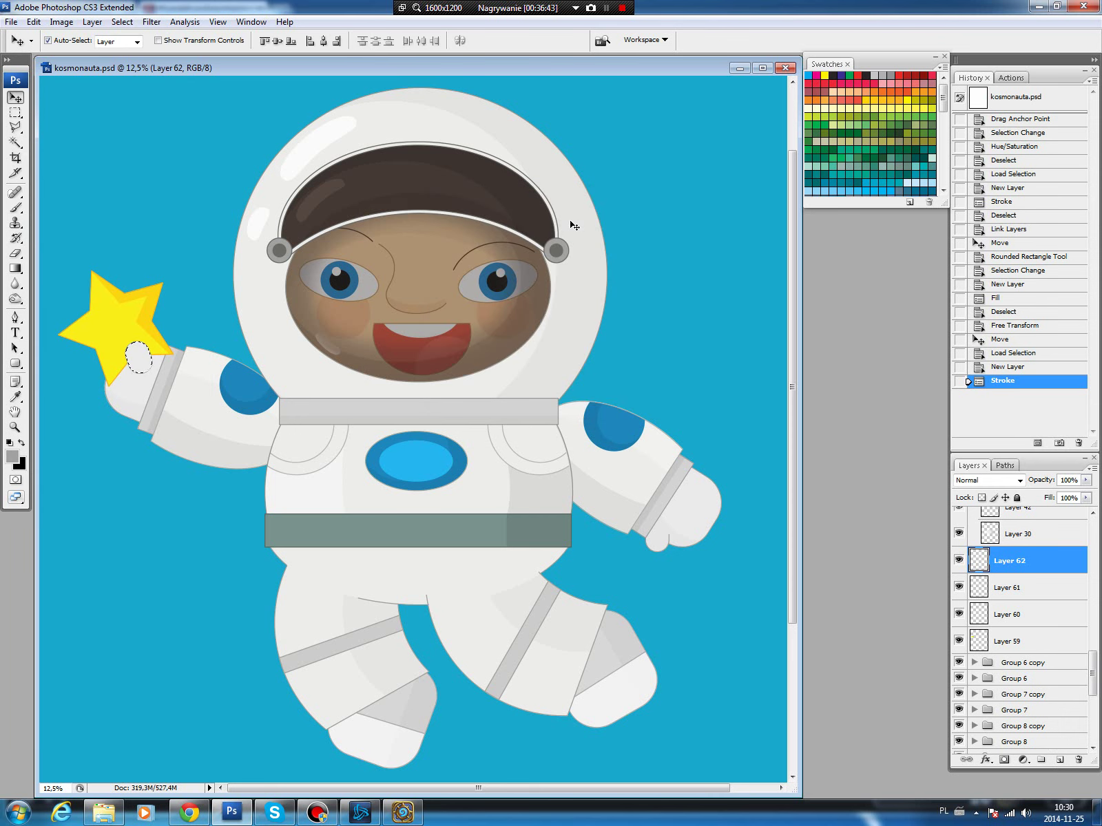
{"action": "key", "text": "ctrl+d"}
Delete the part of the outline where the thumb meets the hand.
{"action": "key", "text": "l"}
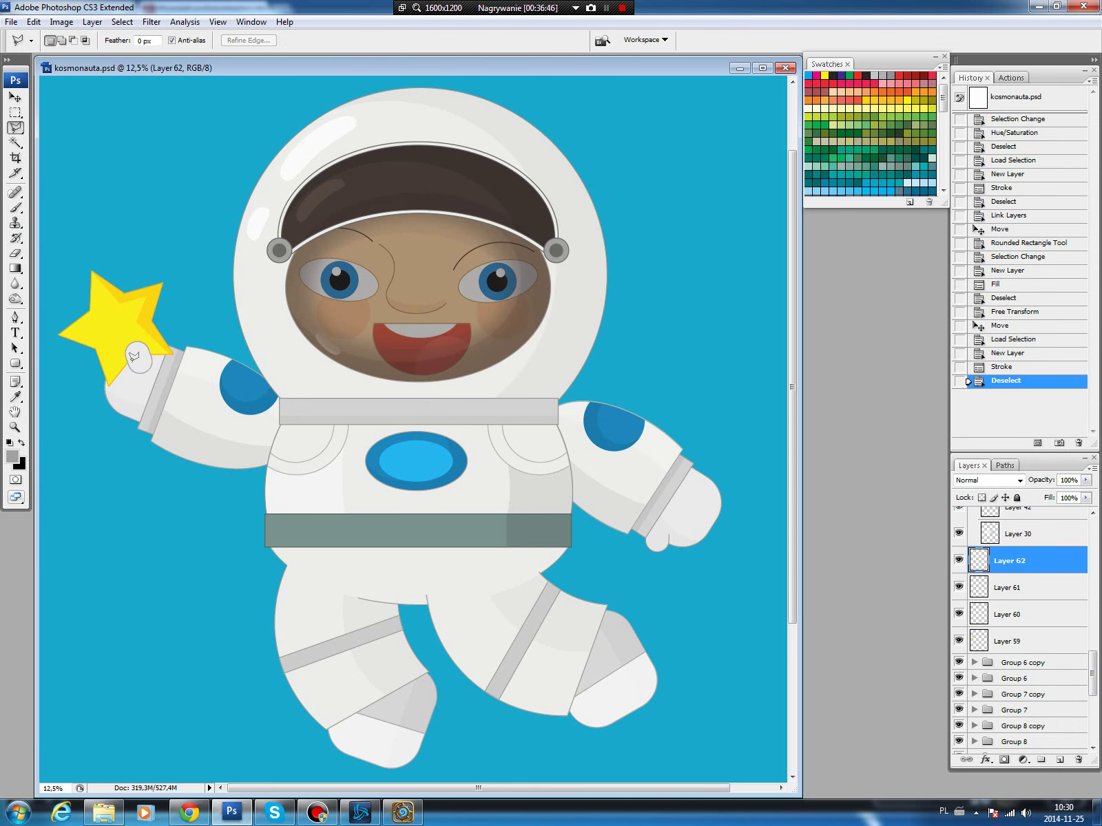
{"action": "left_click", "coordinate": [133, 363]}
{"action": "left_click", "coordinate": [122, 385]}
{"action": "left_click", "coordinate": [167, 378]}
{"action": "left_click", "coordinate": [138, 358]}
{"action": "key", "text": "Delete"}
{"action": "key", "text": "ctrl+d"}
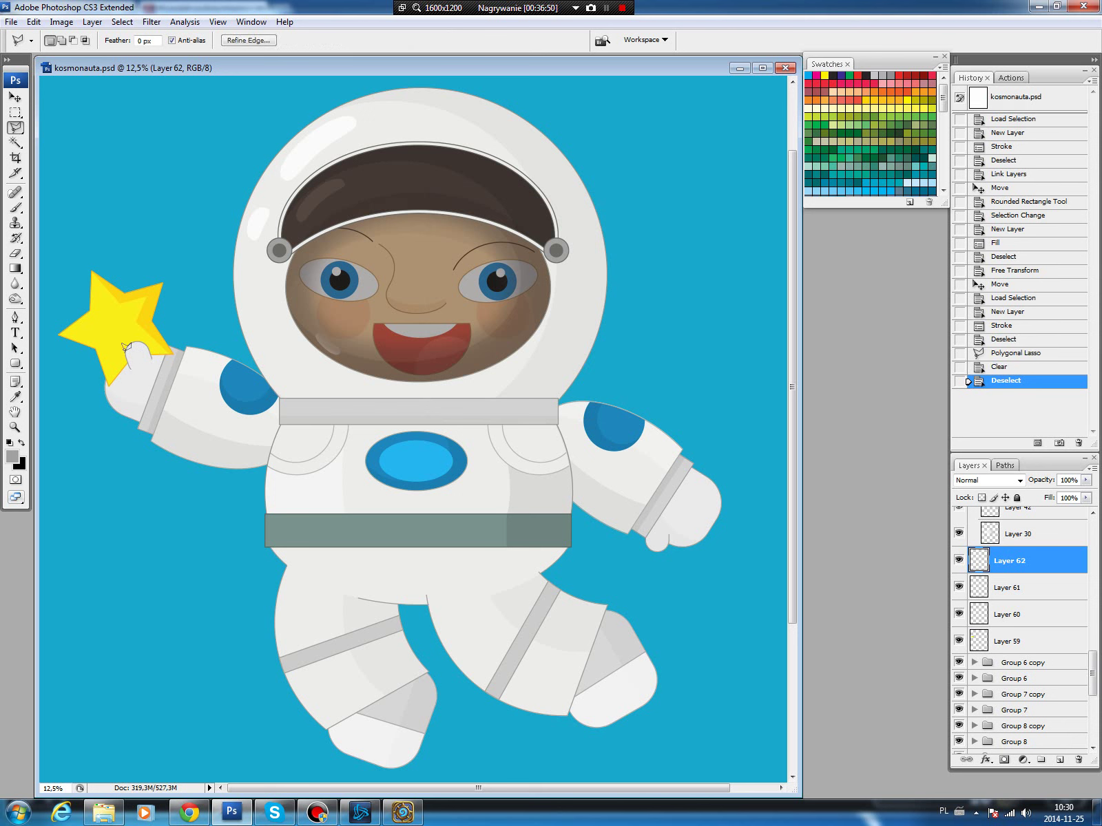
Lighten the grey outline by +16 Lightness.
{"action": "key", "text": "v"}
{"action": "key", "text": "ctrl+u"}
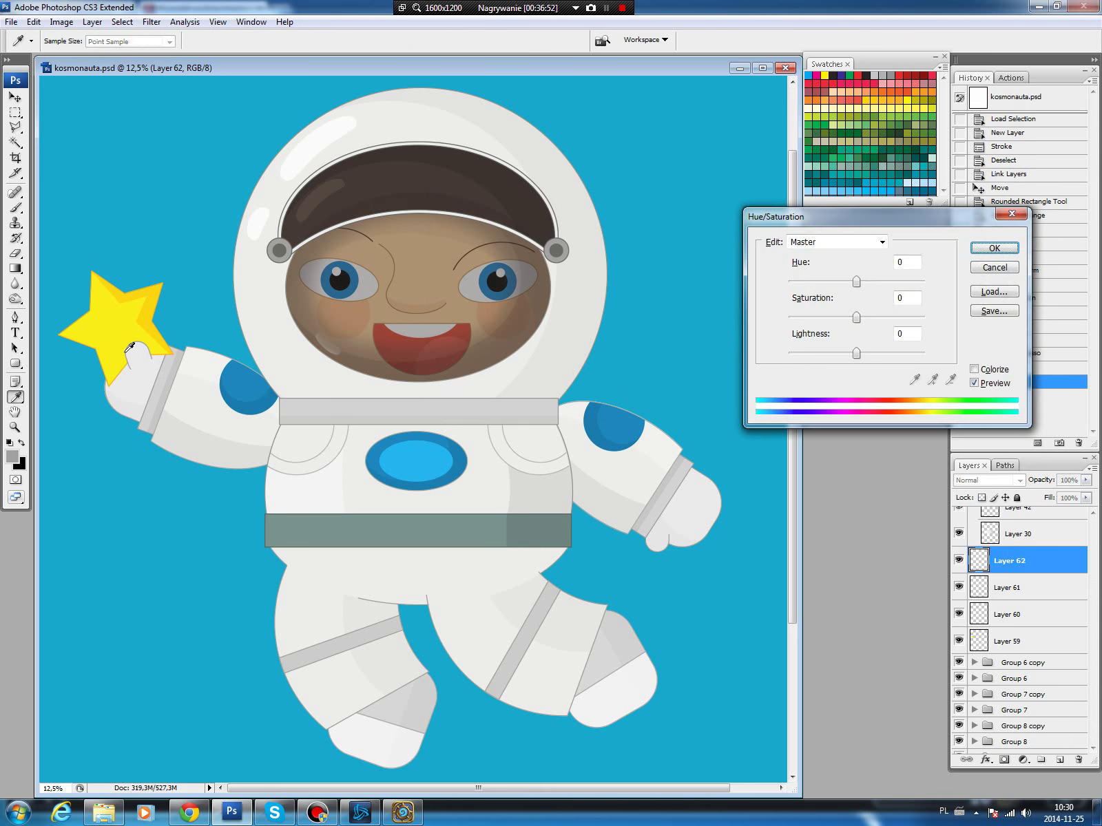
{"action": "left_click_drag", "start_coordinate": [856, 353], "coordinate": [868, 353]}
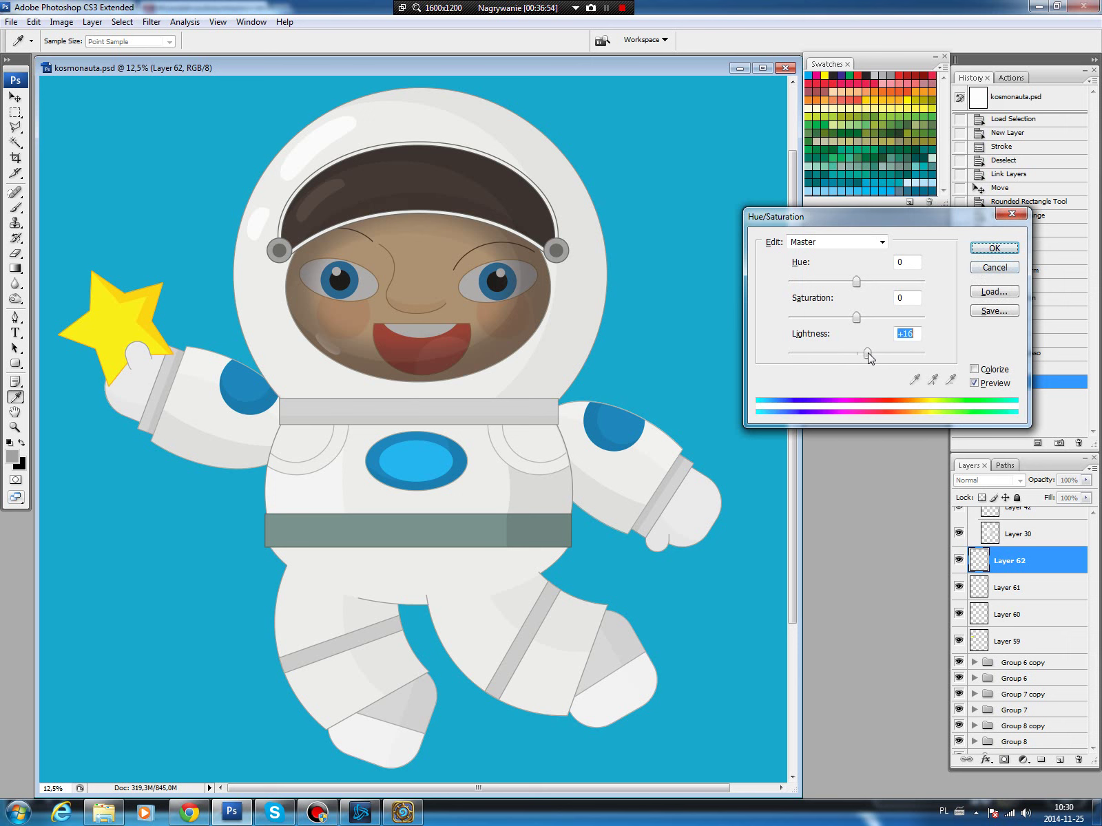
{"action": "left_click", "coordinate": [993, 248]}
Link Layers 61 and 62, then rotate and nudge the thumb and its outline together.
{"action": "left_click", "coordinate": [1007, 587], "text": "ctrl"}
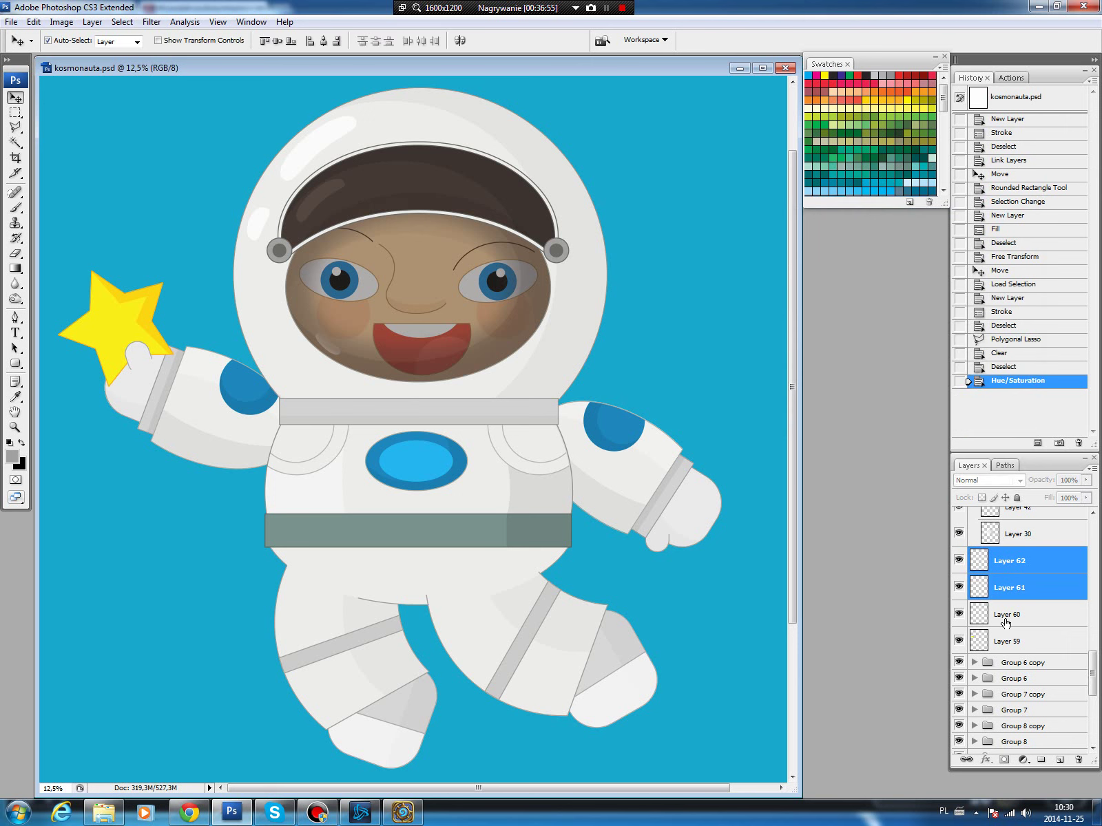
{"action": "left_click", "coordinate": [966, 760]}
{"action": "key", "text": "ctrl+t"}
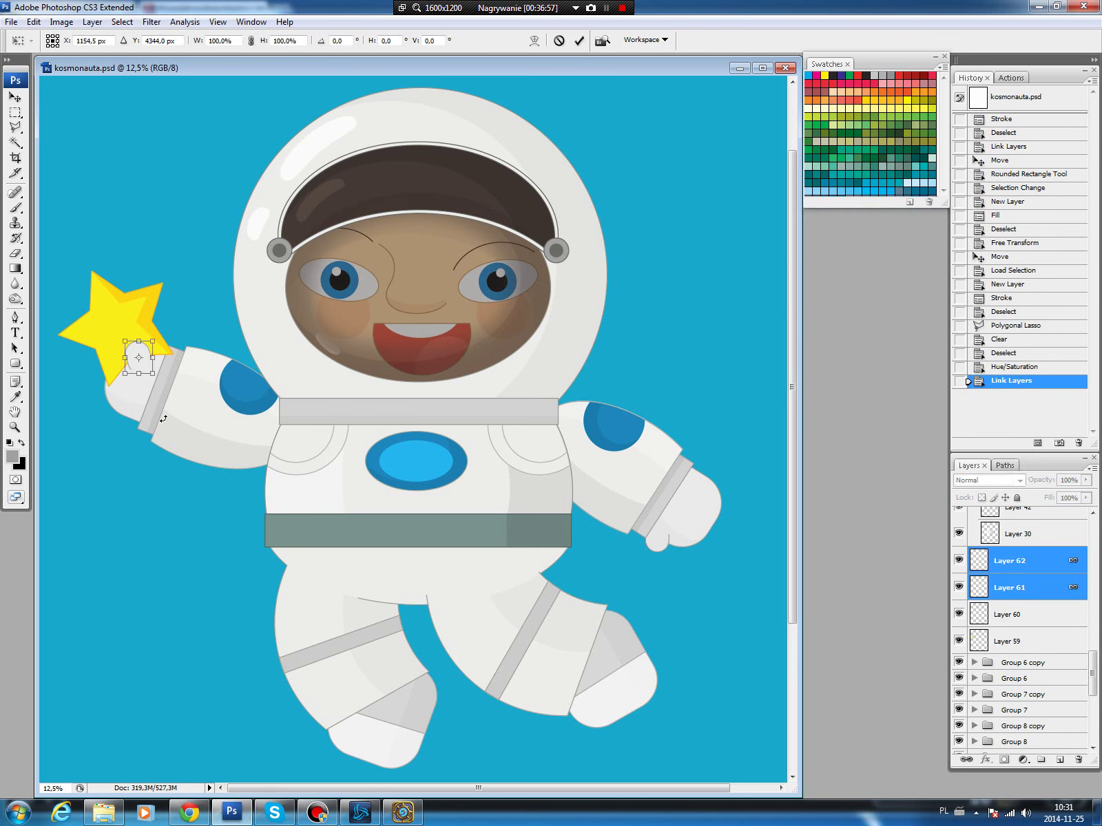
{"action": "mouse_move", "coordinate": [163, 418]}
{"action": "left_mouse_down"}
{"action": "mouse_move", "coordinate": [185, 406]}
{"action": "mouse_move", "coordinate": [184, 383]}
{"action": "left_mouse_up"}
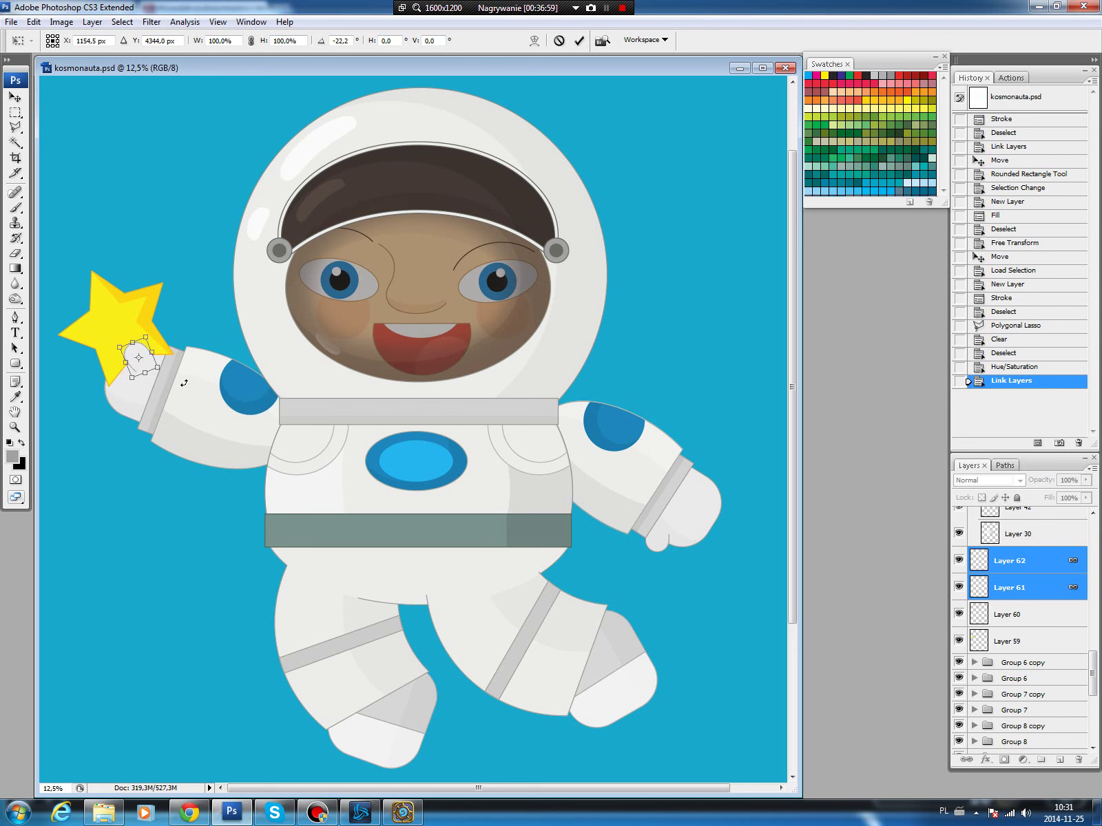
{"action": "key", "text": "Return"}
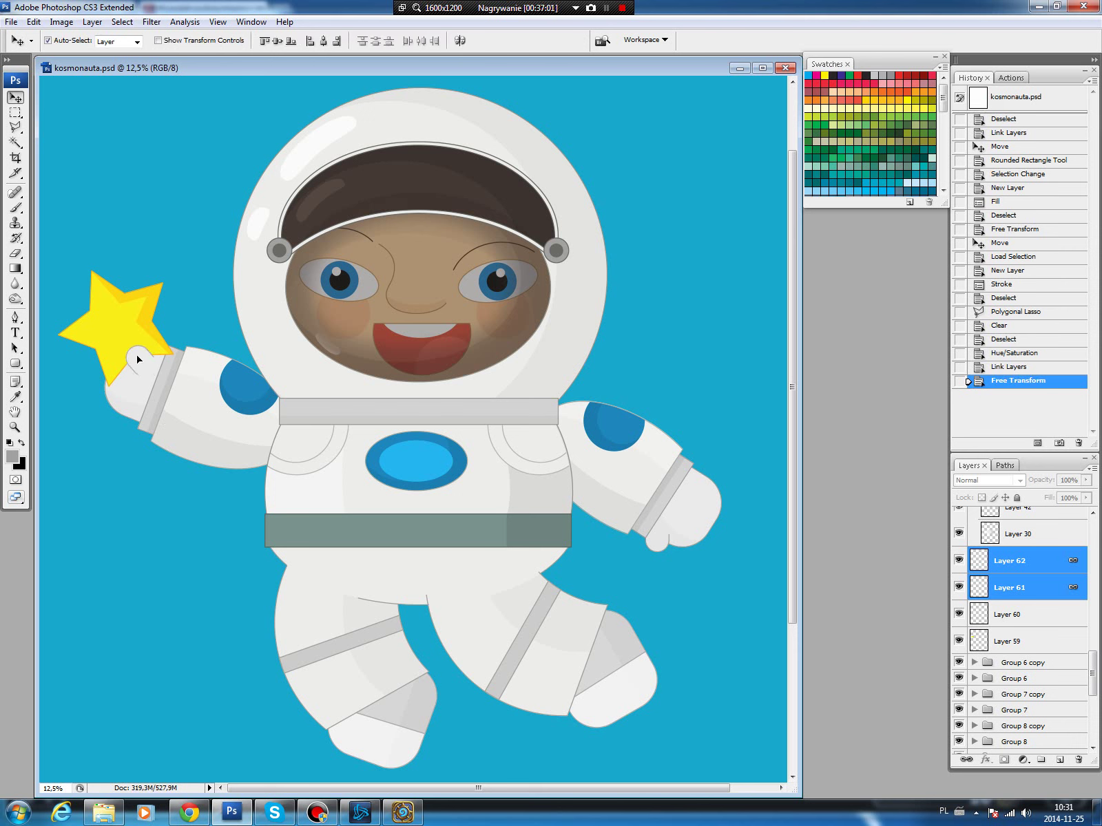
{"action": "key", "text": "Left"}
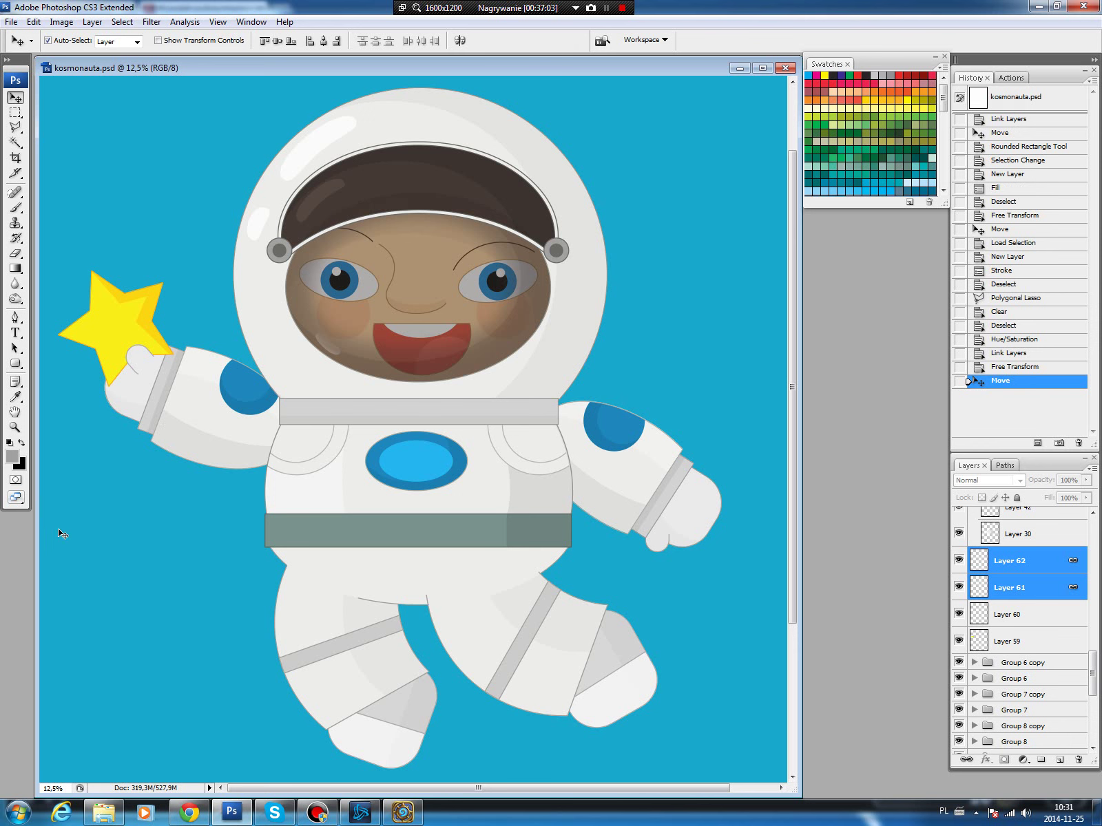
Select Layers 59 through 62 and group them into Group 10.
{"action": "scroll", "coordinate": [508, 418], "scroll_direction": "down", "scroll_amount": 1}
{"action": "scroll", "coordinate": [503, 427], "scroll_direction": "down", "scroll_amount": 1}
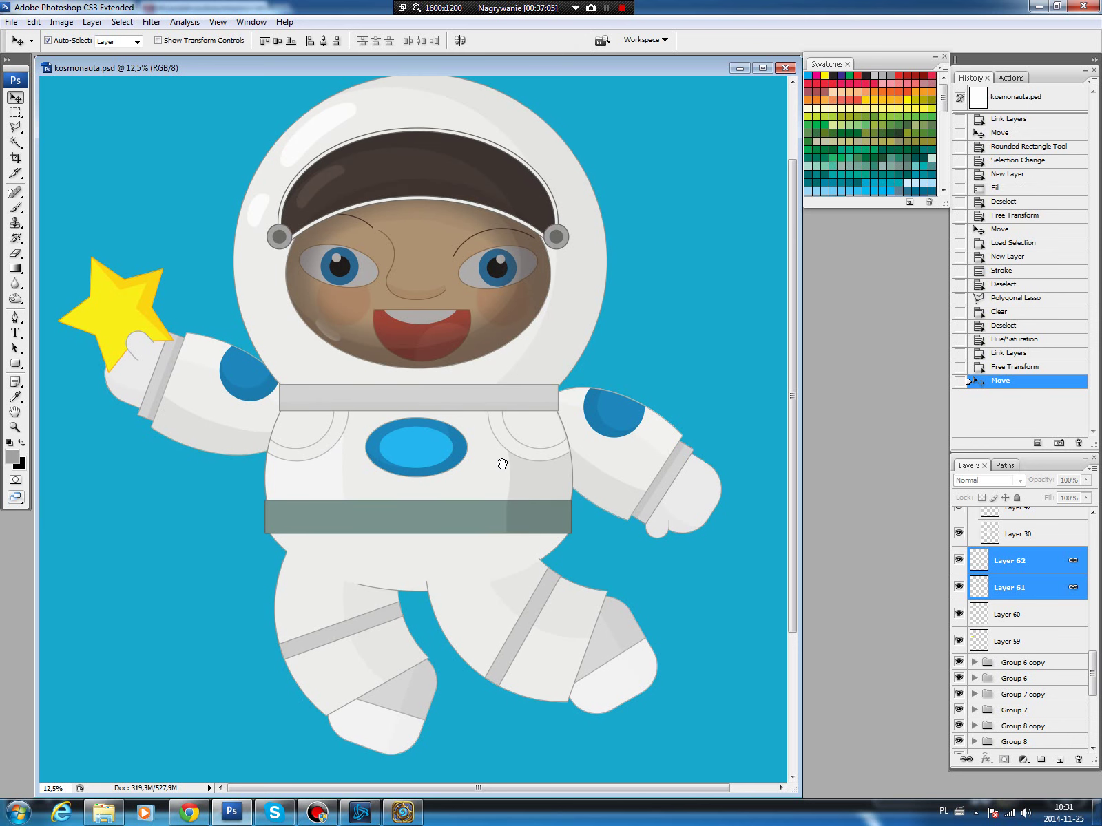
{"action": "mouse_move", "coordinate": [499, 438]}
{"action": "left_mouse_down"}
{"action": "mouse_move", "coordinate": [494, 465]}
{"action": "mouse_move", "coordinate": [470, 461]}
{"action": "mouse_move", "coordinate": [479, 462]}
{"action": "left_mouse_up"}
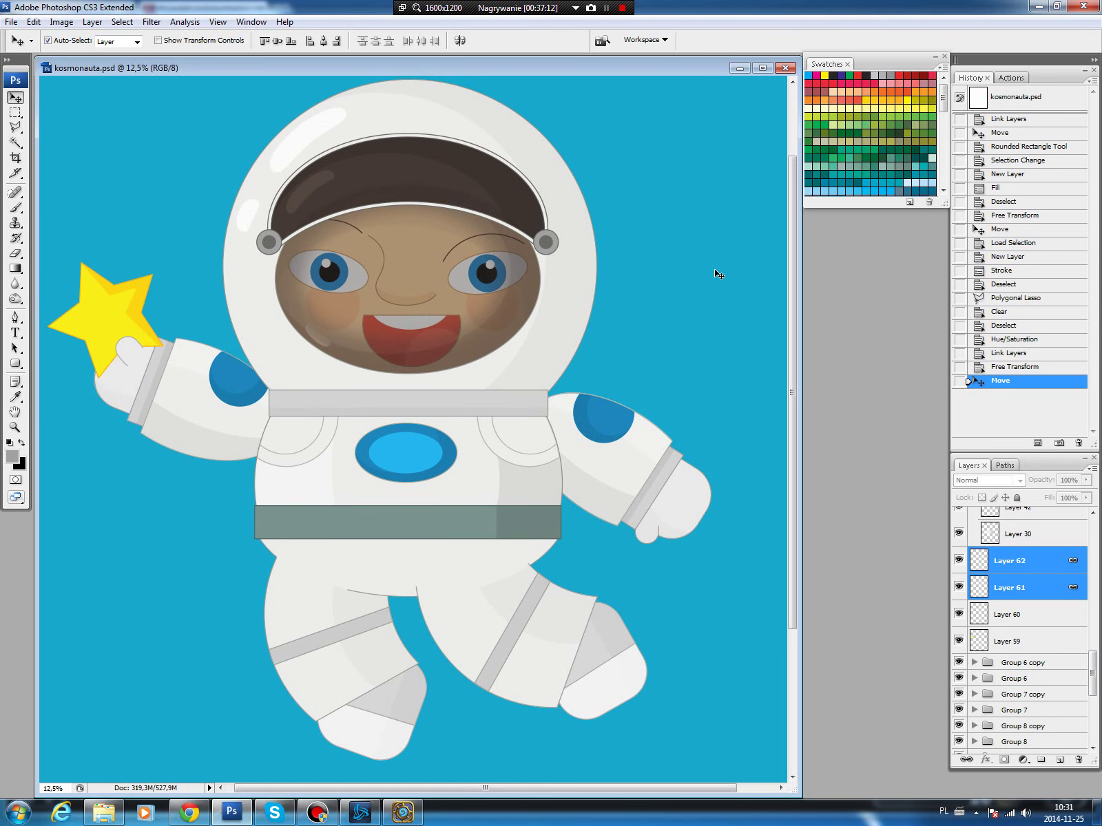
{"action": "left_click_drag", "start_coordinate": [667, 341], "coordinate": [574, 381]}
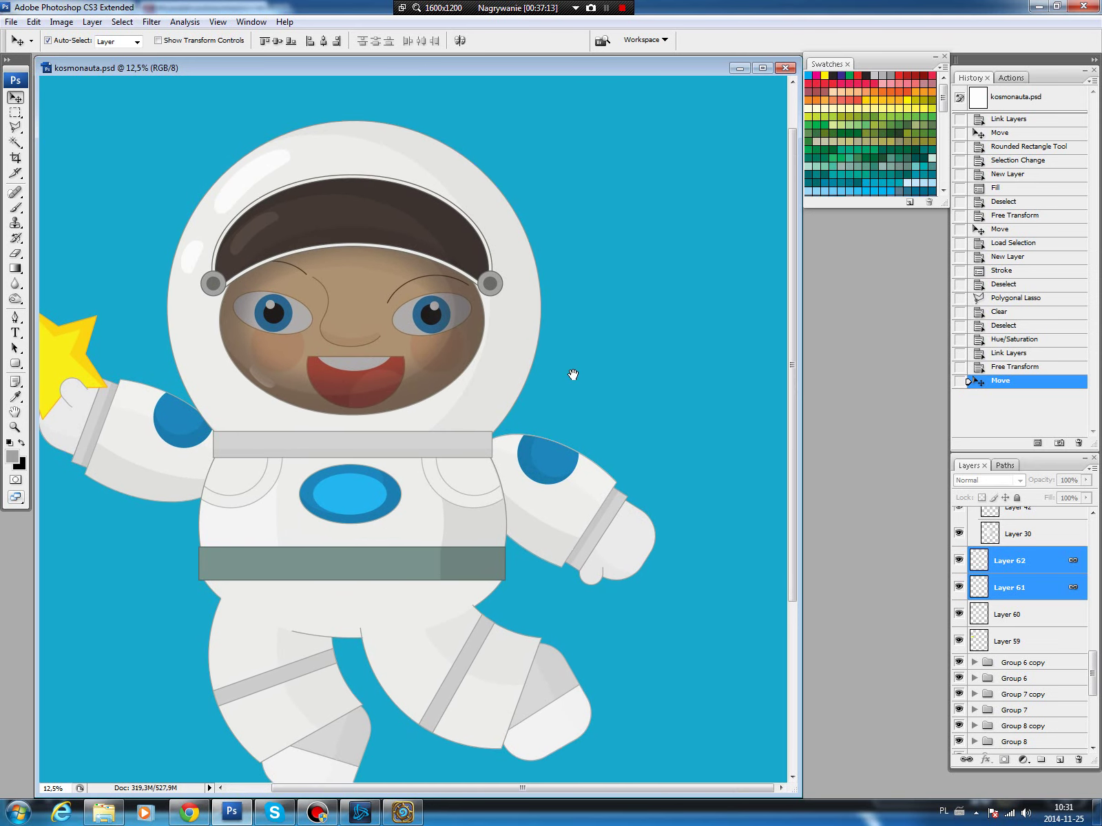
{"action": "left_click", "coordinate": [1048, 641], "text": "shift"}
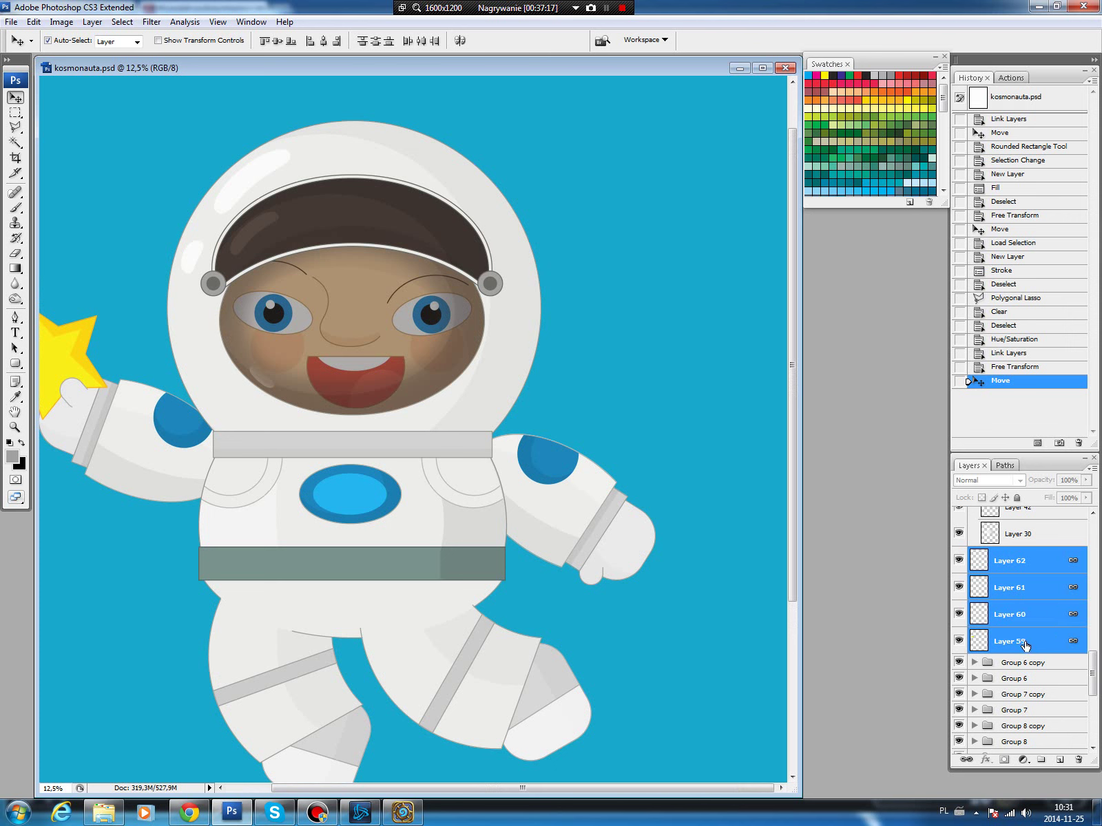
{"action": "key", "text": "ctrl+g"}
{"action": "left_click_drag", "start_coordinate": [1095, 694], "coordinate": [1033, 730]}
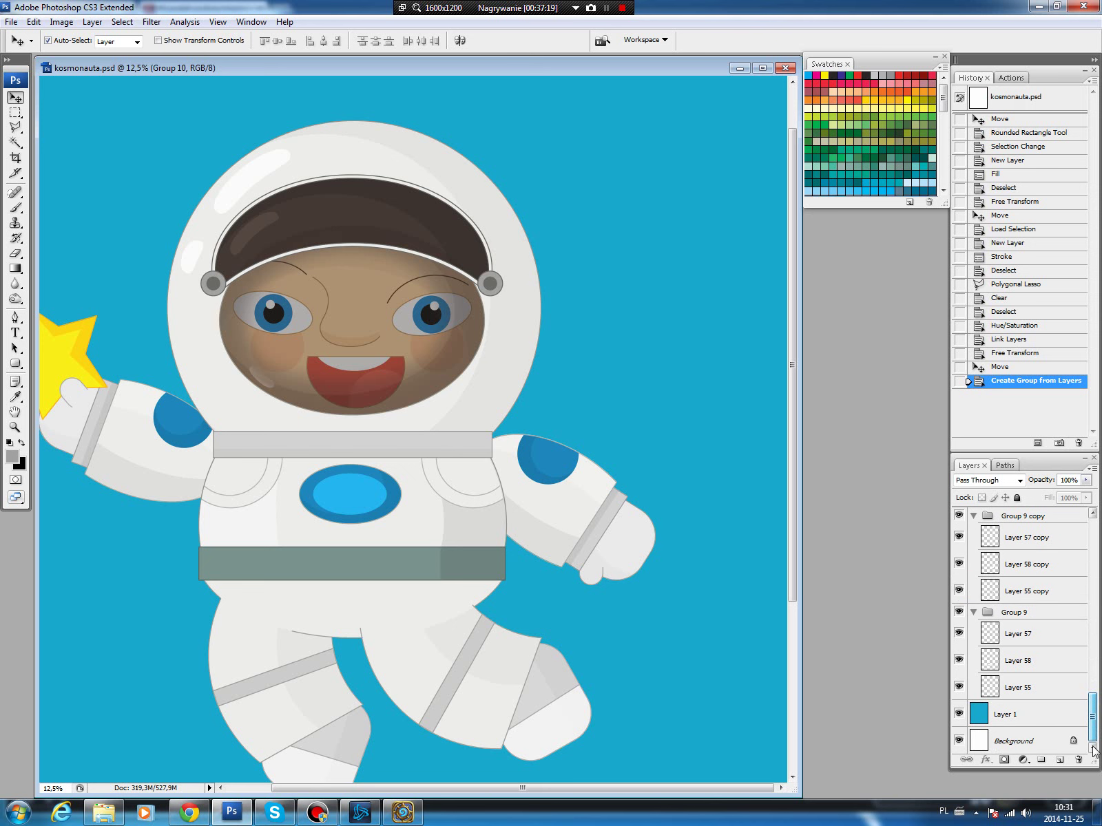
On Layer 1, trace a closed Pen outline of a hose from the collar to the upper right.
{"action": "left_click", "coordinate": [1019, 714]}
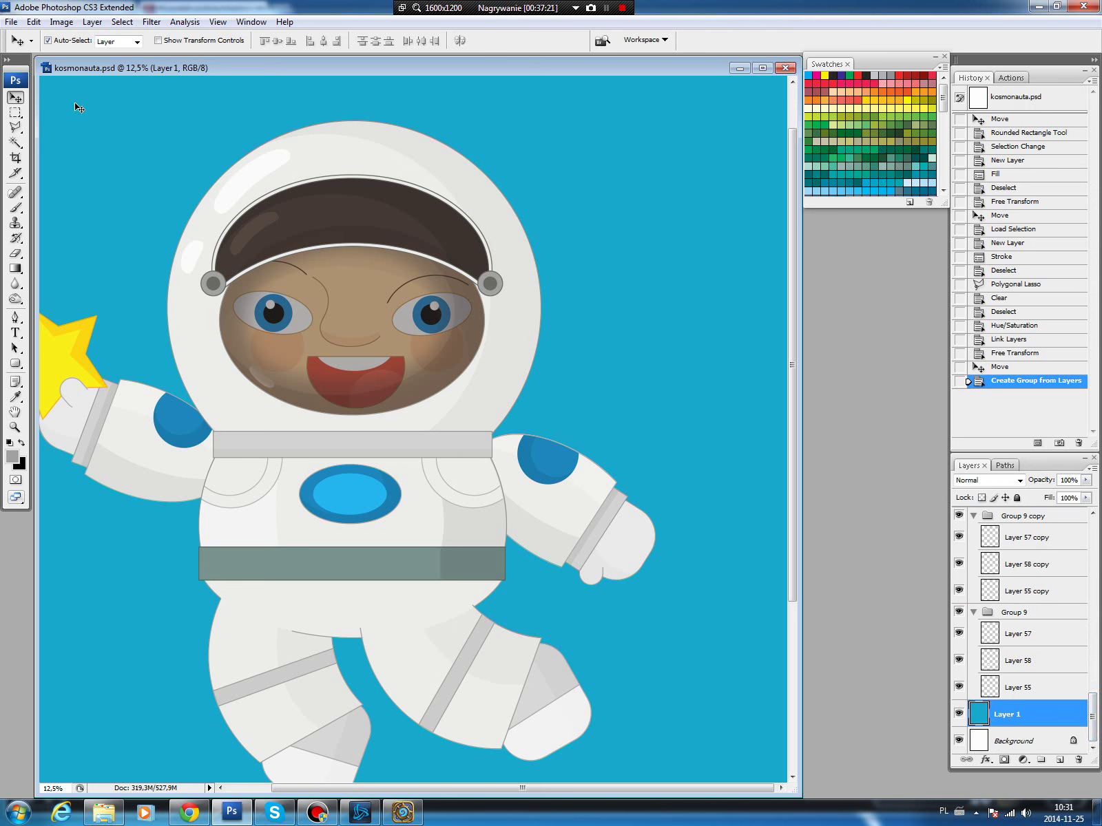
{"action": "key", "text": "p"}
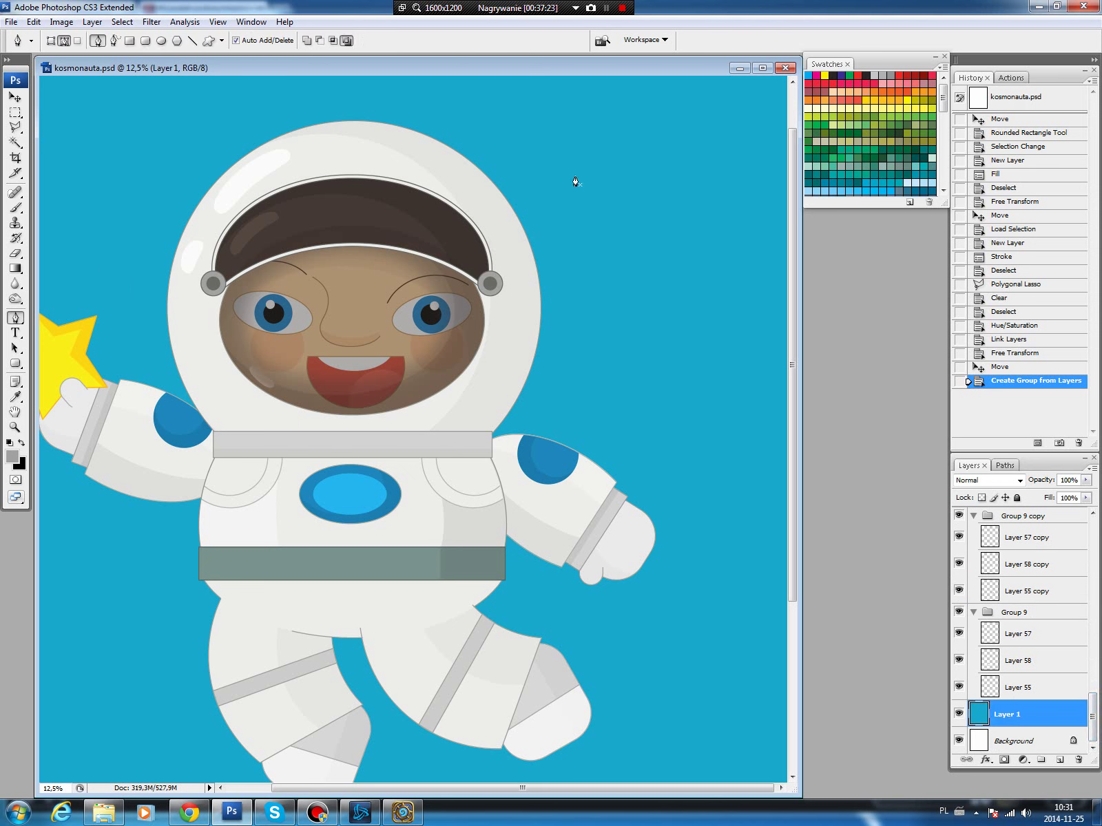
{"action": "left_click", "coordinate": [750, 188]}
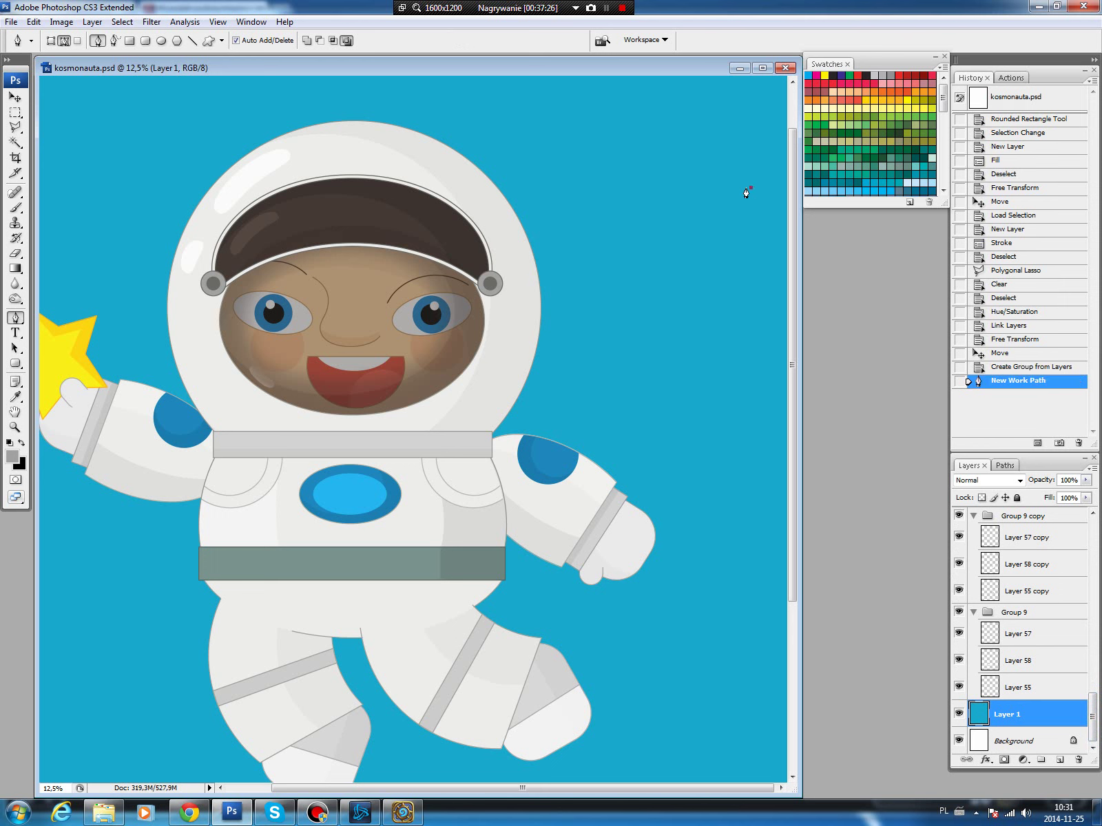
{"action": "left_click", "coordinate": [598, 233]}
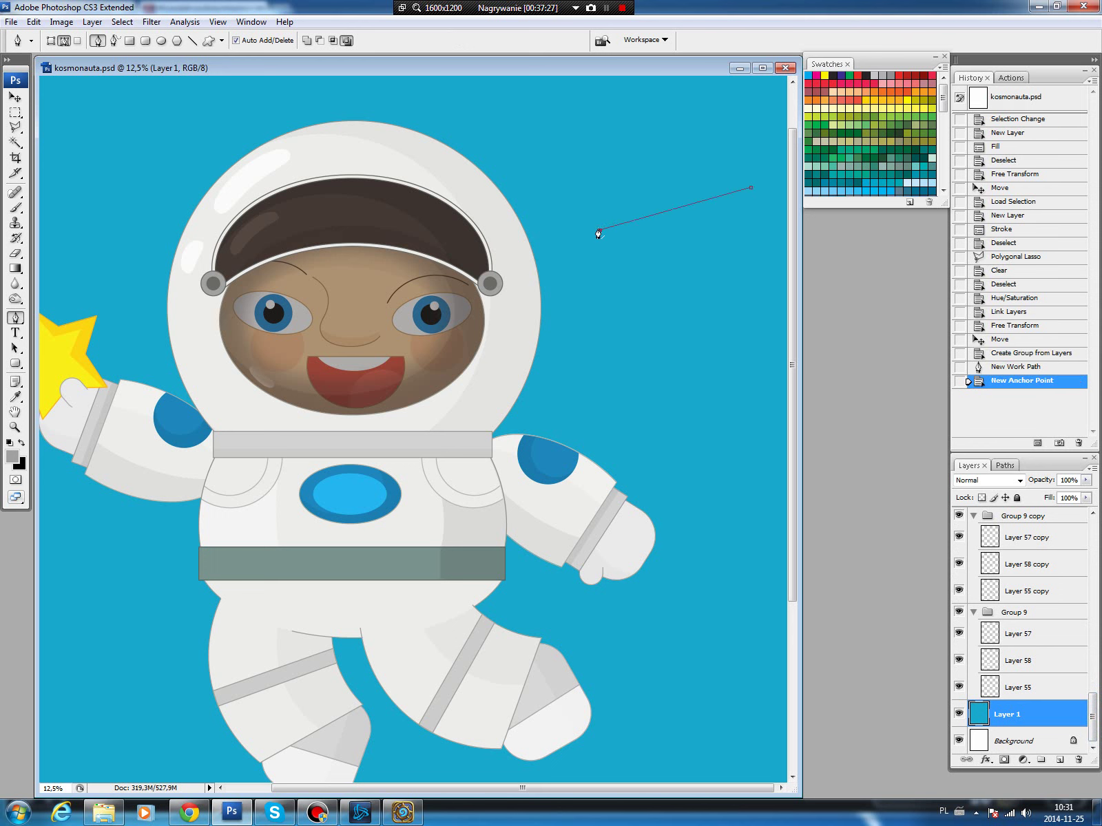
{"action": "left_click", "coordinate": [588, 365]}
{"action": "left_click", "coordinate": [461, 434]}
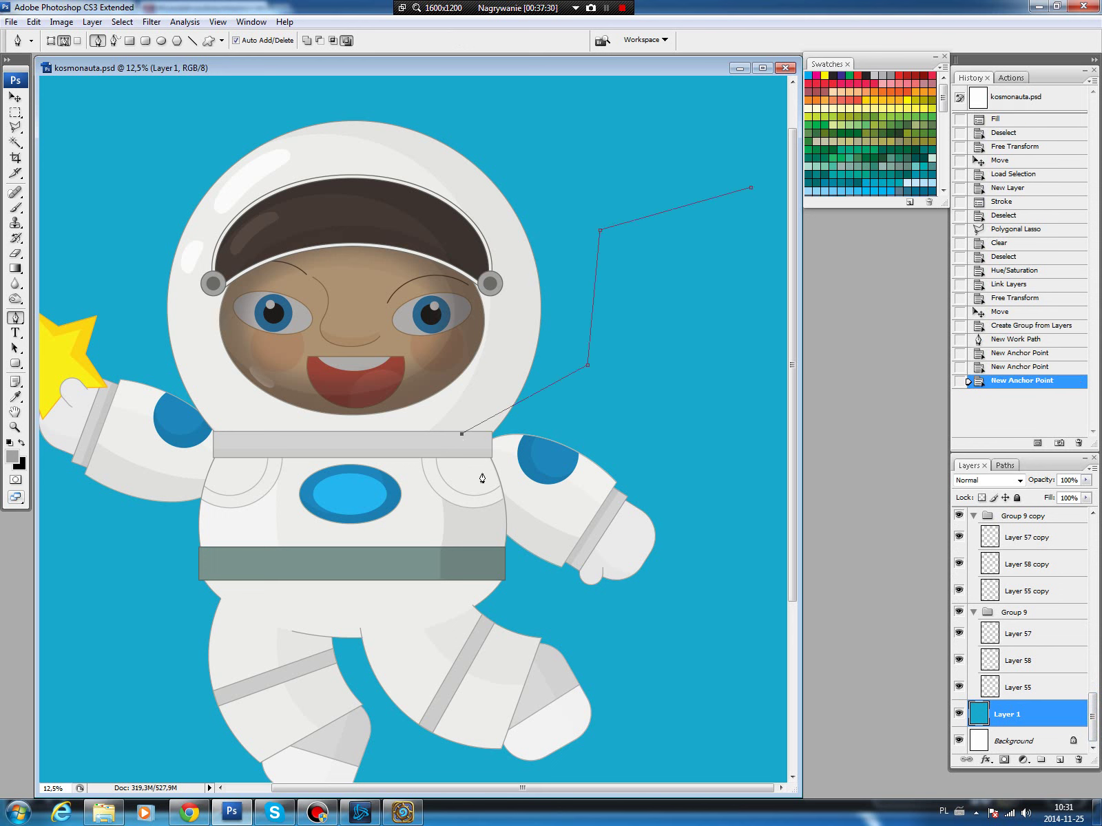
{"action": "left_click", "coordinate": [482, 473]}
{"action": "left_click", "coordinate": [614, 402]}
{"action": "left_click", "coordinate": [632, 253]}
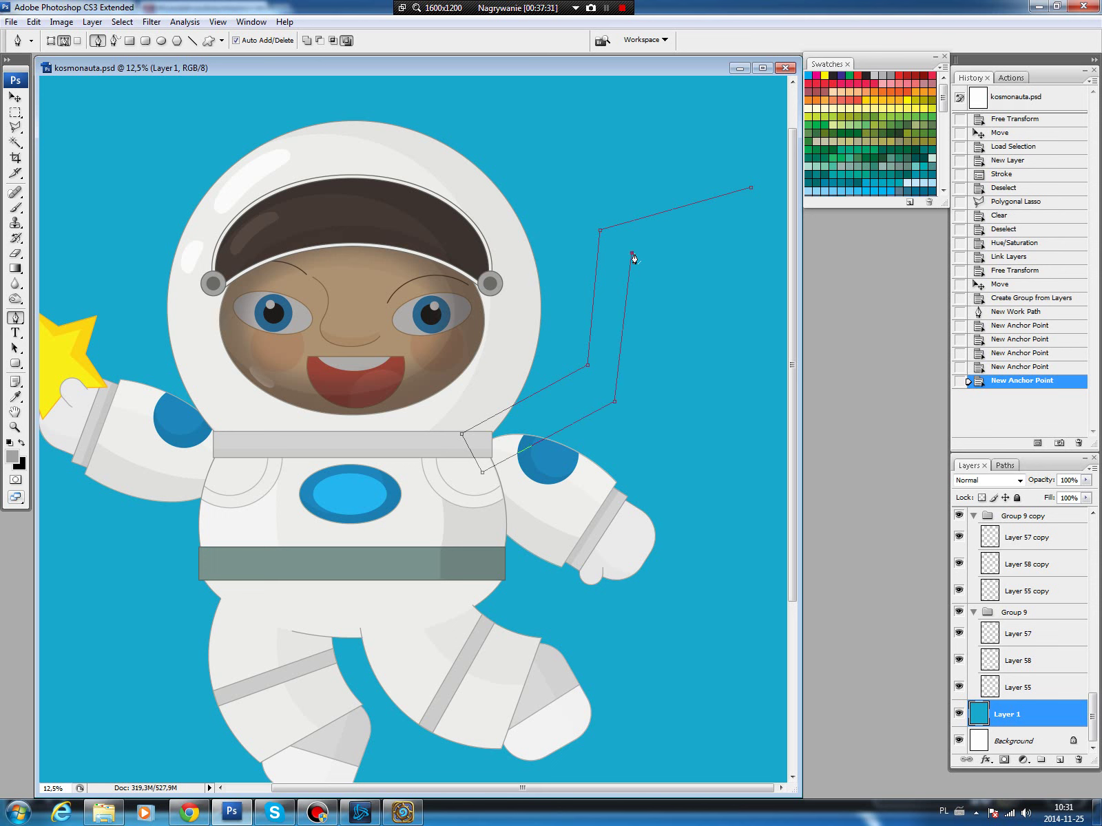
{"action": "left_click", "coordinate": [758, 219]}
{"action": "left_click", "coordinate": [751, 189]}
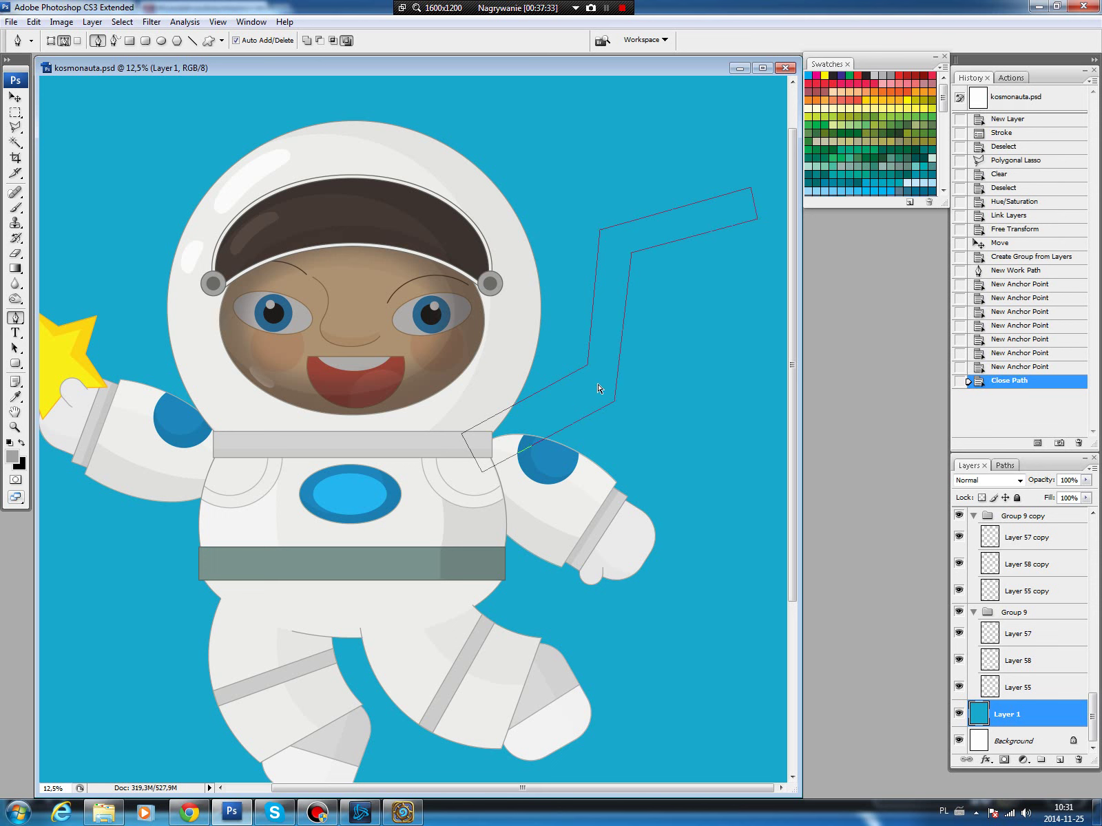
Turn the hose's bend anchors into smooth curves on both edges.
{"action": "left_click_drag", "start_coordinate": [592, 366], "coordinate": [589, 372]}
{"action": "left_click_drag", "start_coordinate": [598, 231], "coordinate": [562, 287]}
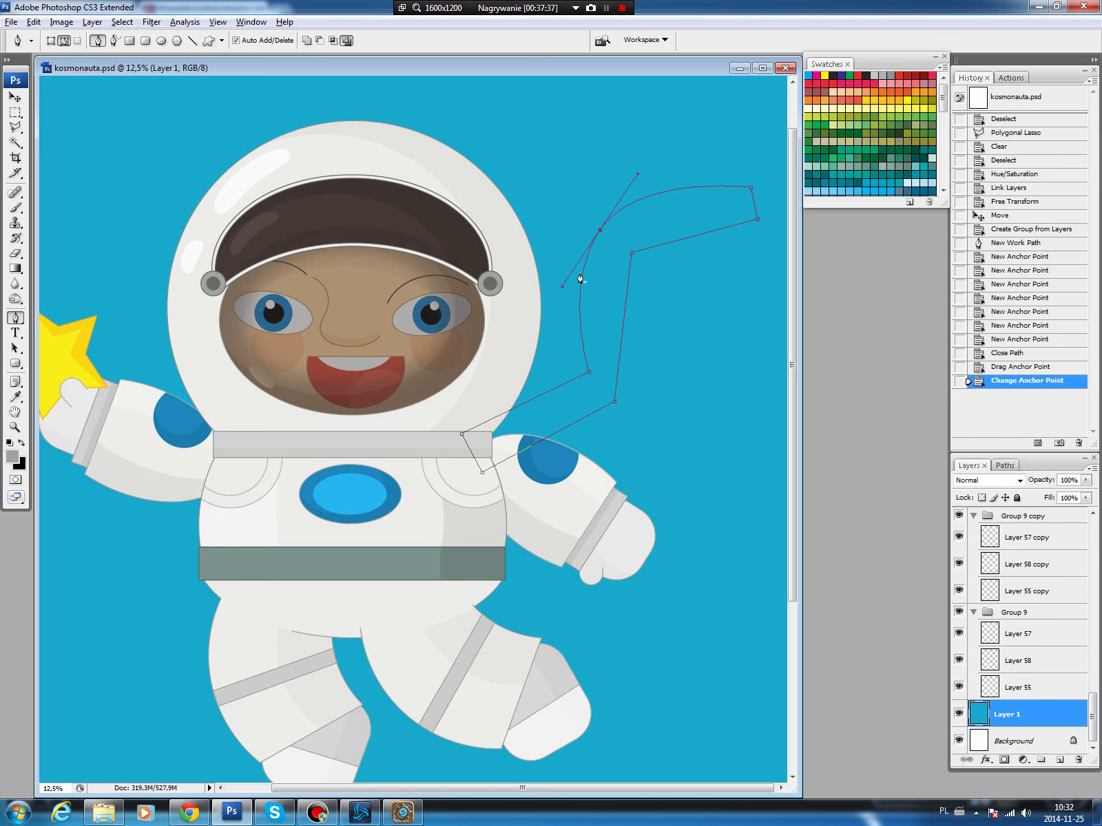
{"action": "left_click_drag", "start_coordinate": [633, 252], "coordinate": [594, 296]}
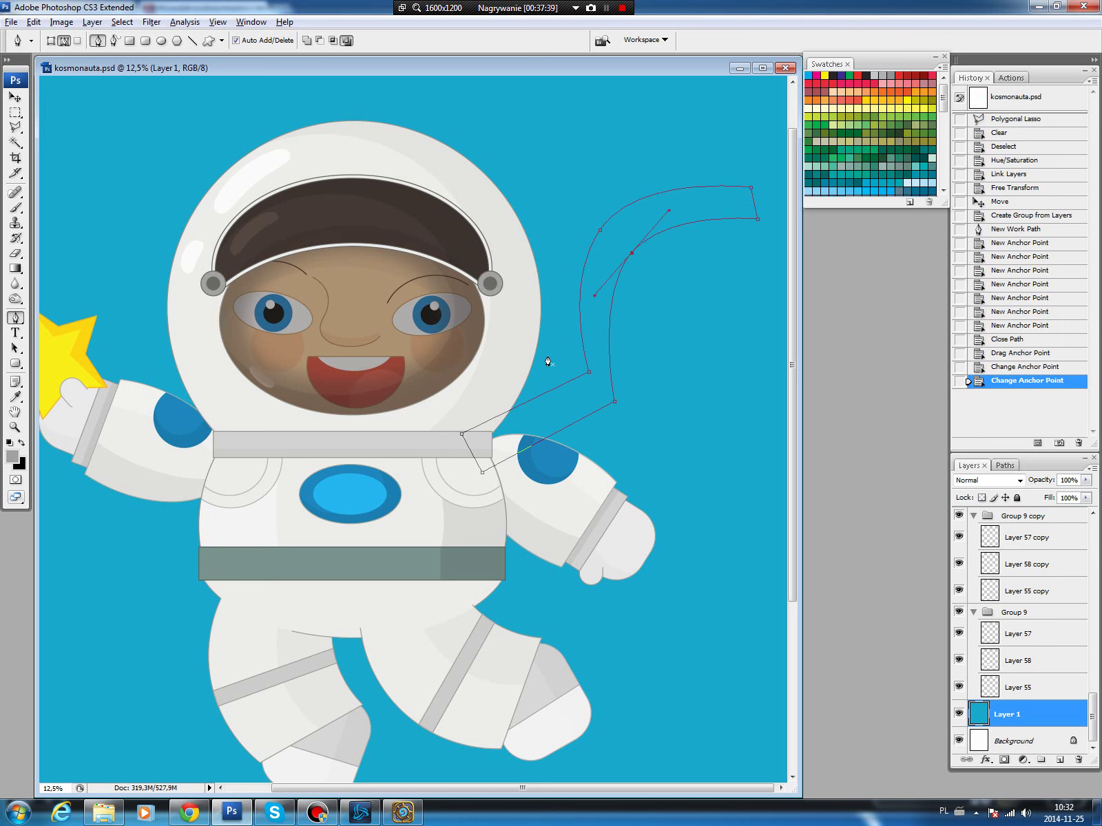
{"action": "left_click_drag", "start_coordinate": [594, 373], "coordinate": [586, 377]}
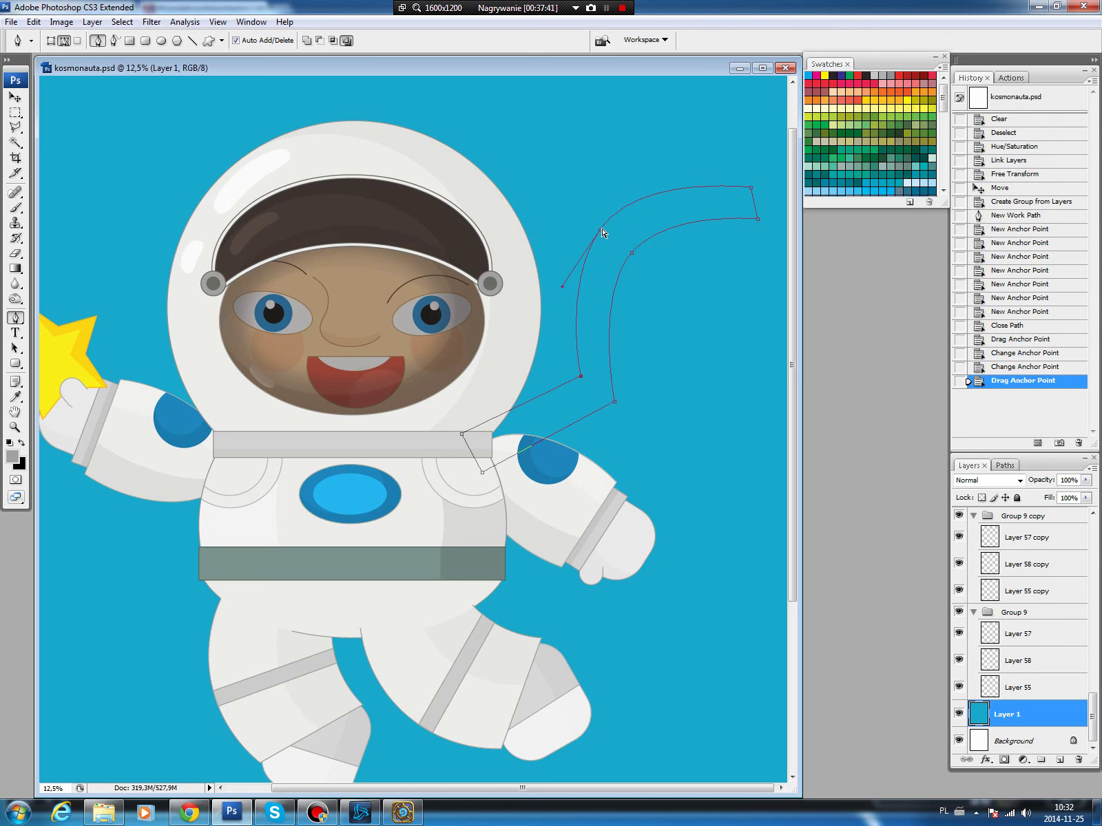
{"action": "left_click_drag", "start_coordinate": [602, 233], "coordinate": [638, 178]}
{"action": "left_click_drag", "start_coordinate": [751, 188], "coordinate": [756, 185]}
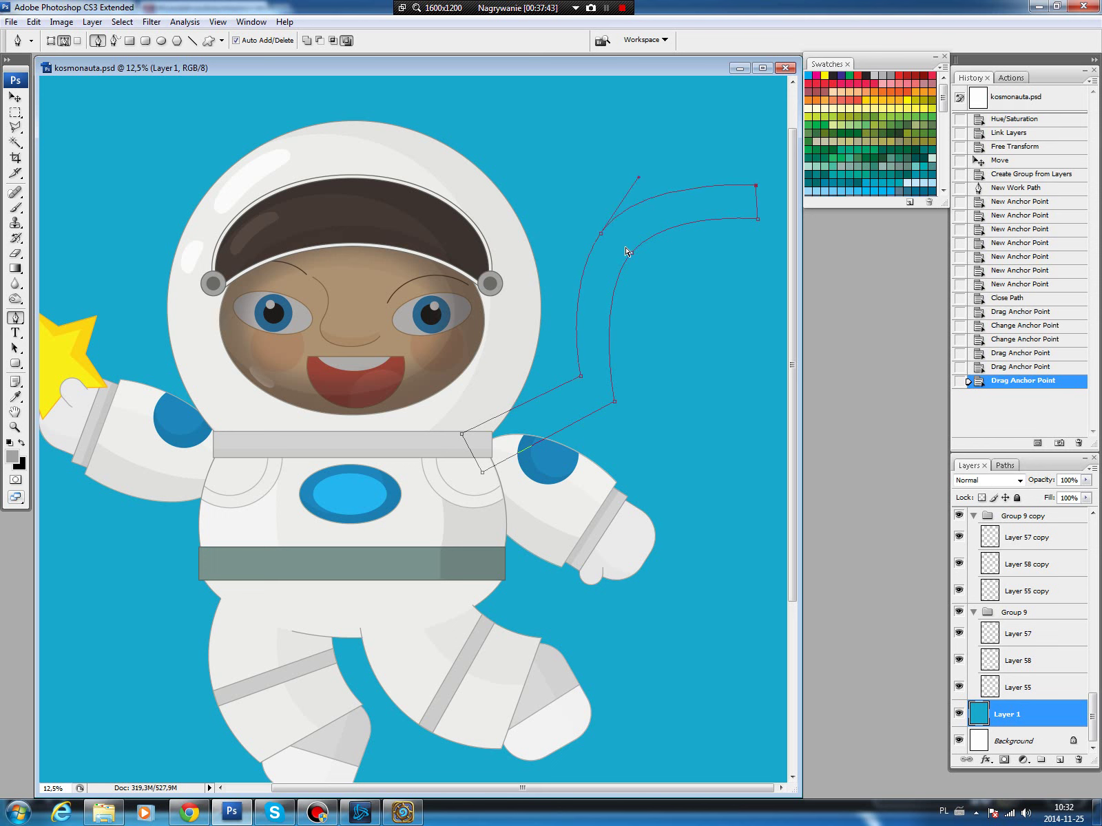
{"action": "left_click_drag", "start_coordinate": [639, 178], "coordinate": [643, 172]}
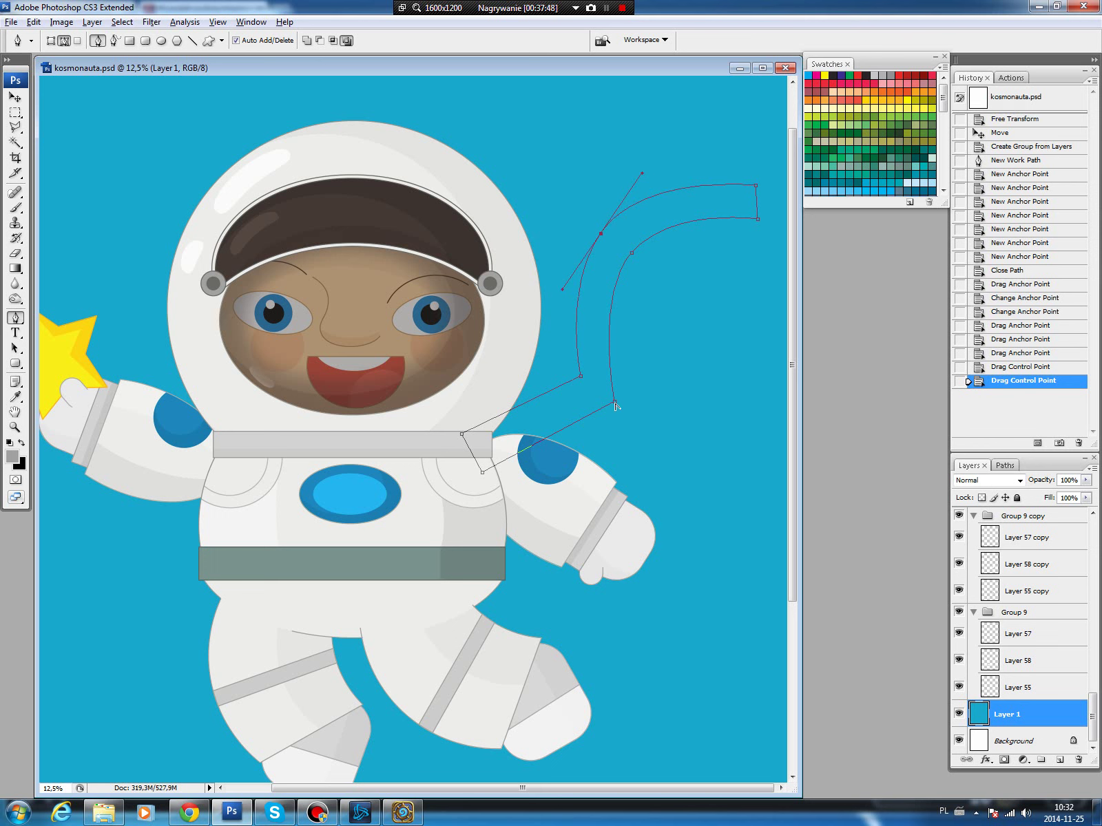
{"action": "left_click_drag", "start_coordinate": [615, 404], "coordinate": [639, 348]}
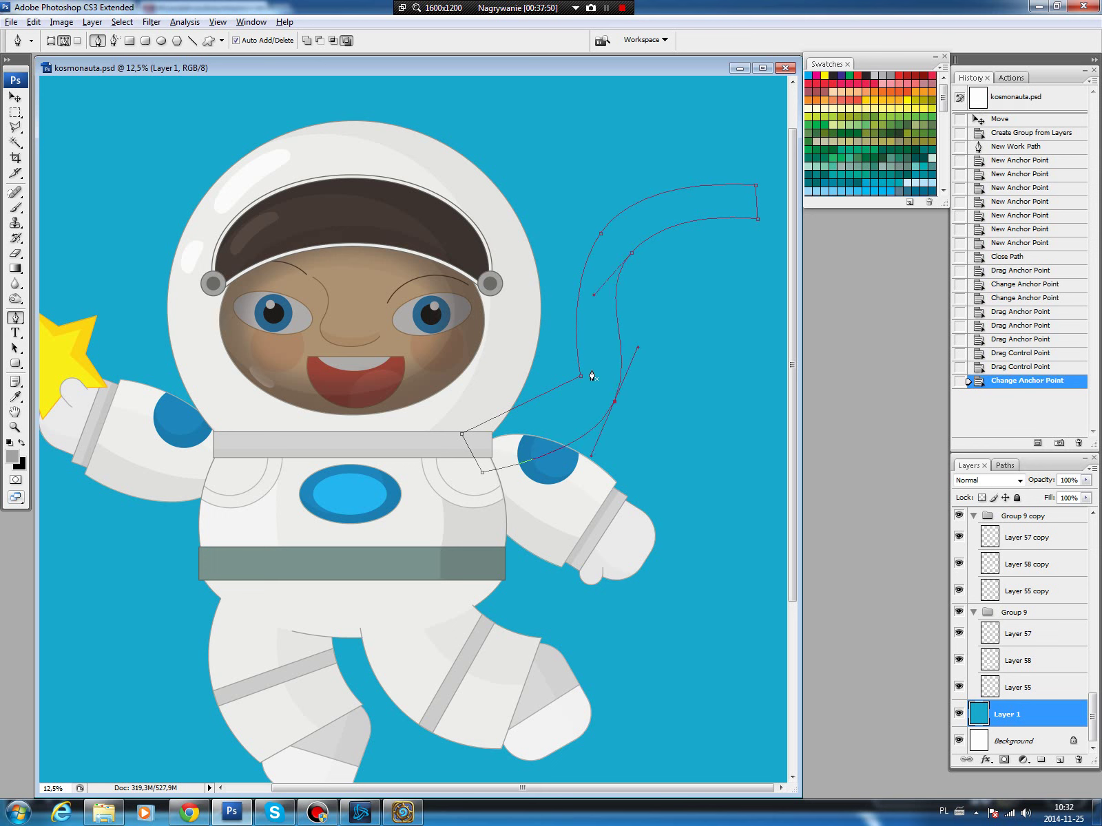
Fine-tune the hose curves at the shoulder, right edge and upper-left bend.
{"action": "left_click_drag", "start_coordinate": [580, 379], "coordinate": [563, 427]}
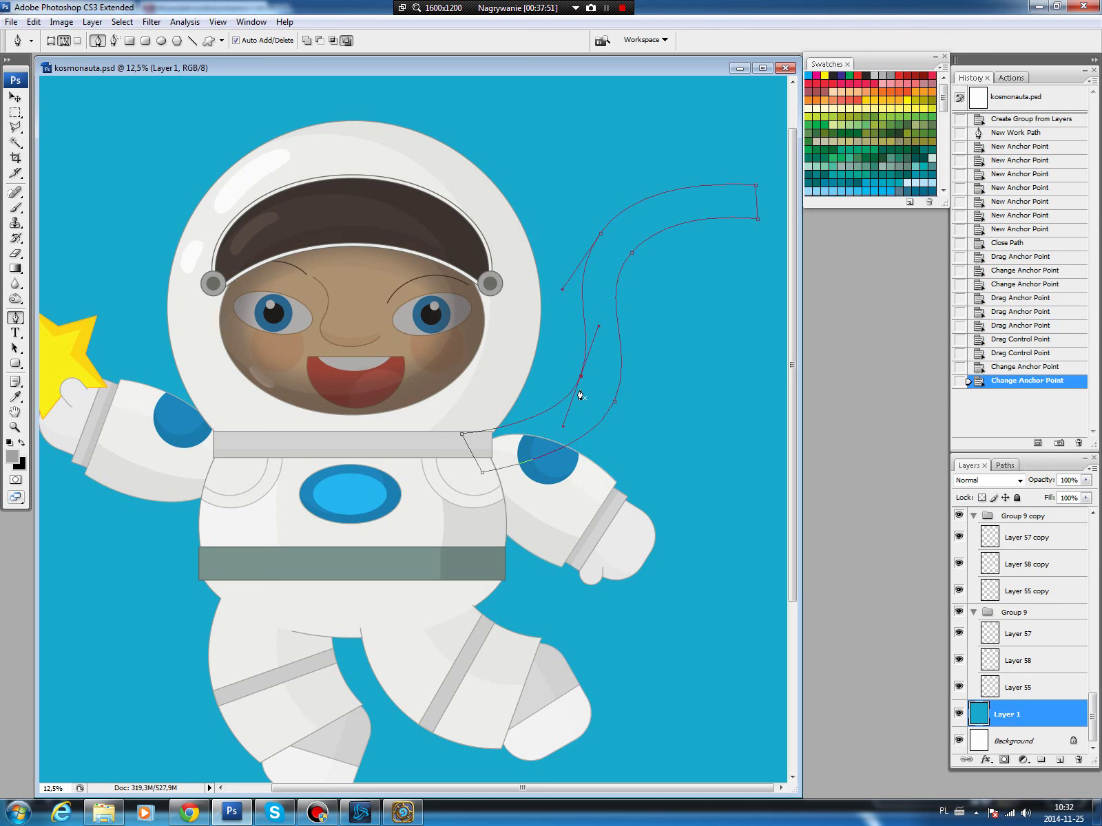
{"action": "left_click_drag", "start_coordinate": [582, 378], "coordinate": [582, 382]}
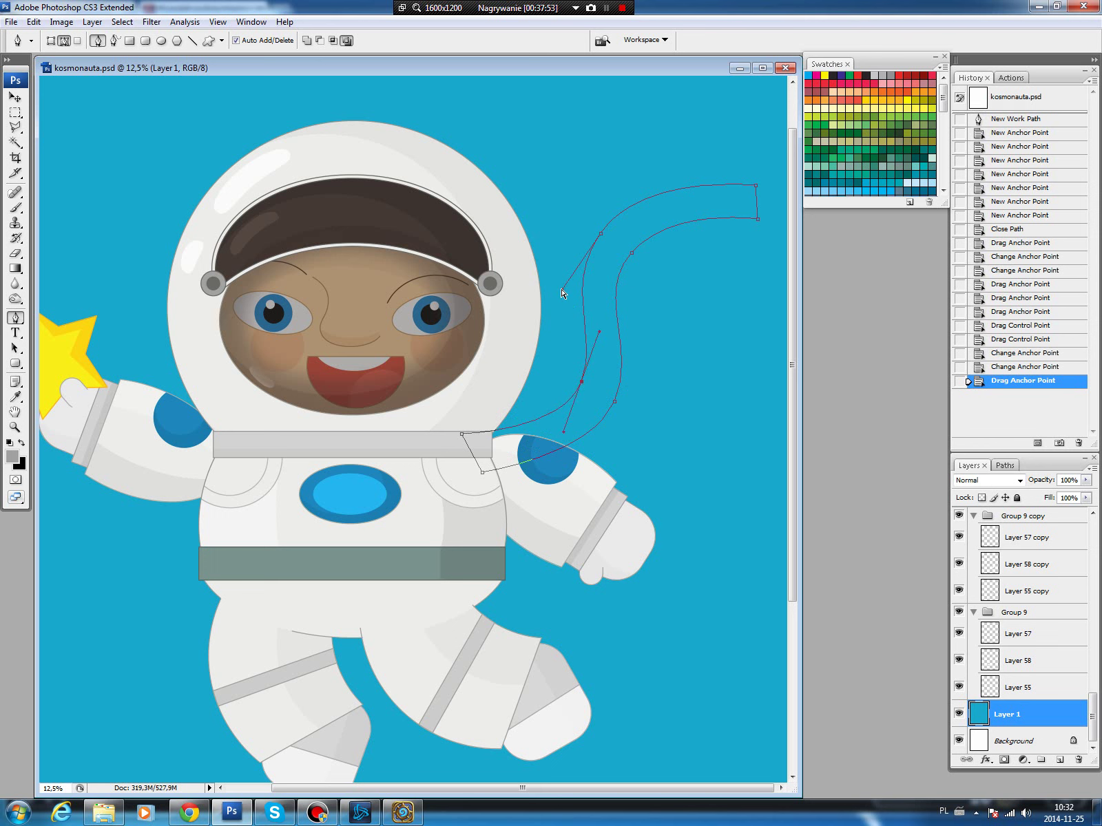
{"action": "left_click_drag", "start_coordinate": [556, 298], "coordinate": [556, 294]}
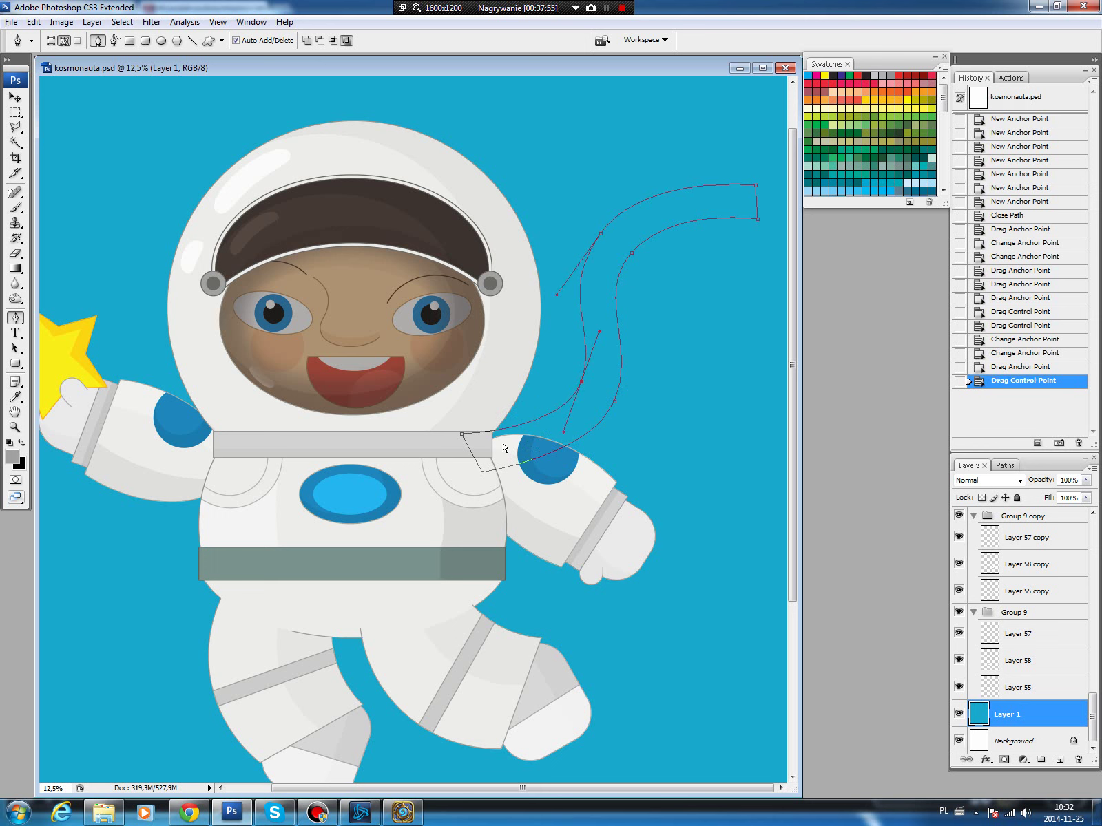
{"action": "left_click_drag", "start_coordinate": [487, 477], "coordinate": [484, 478]}
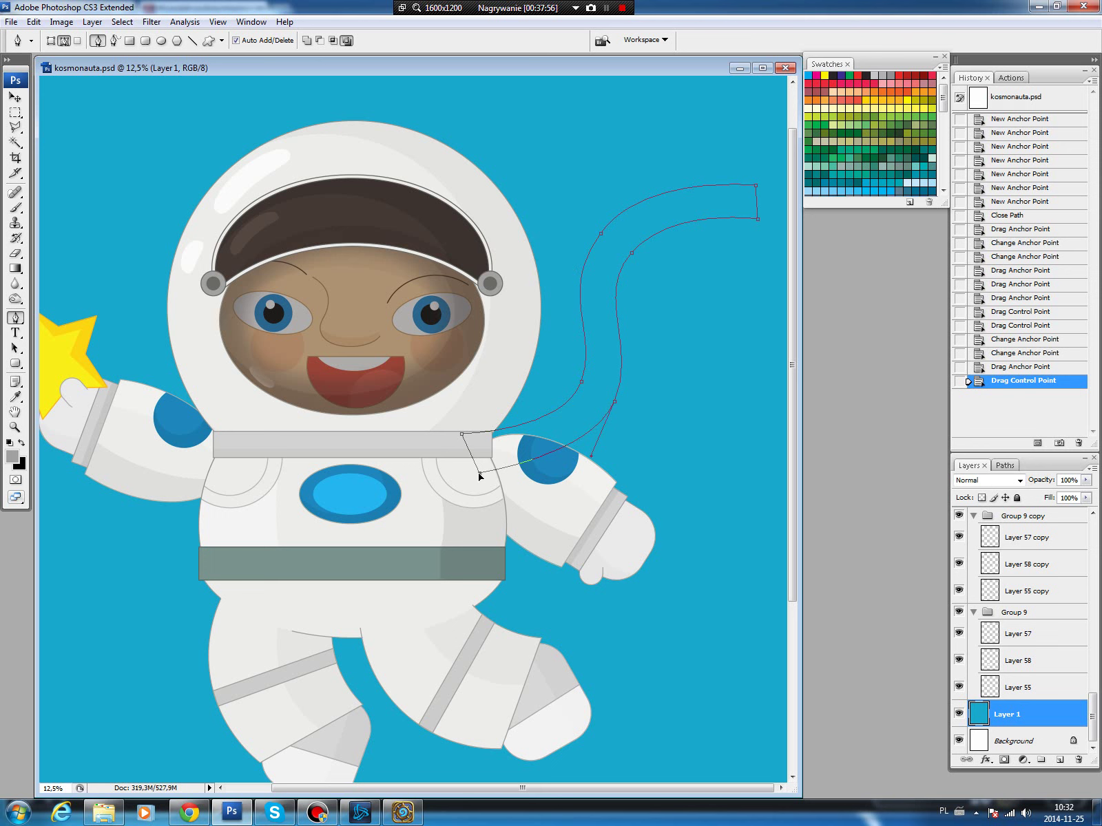
{"action": "left_click", "coordinate": [632, 254], "text": "ctrl"}
{"action": "left_click_drag", "start_coordinate": [597, 294], "coordinate": [597, 292]}
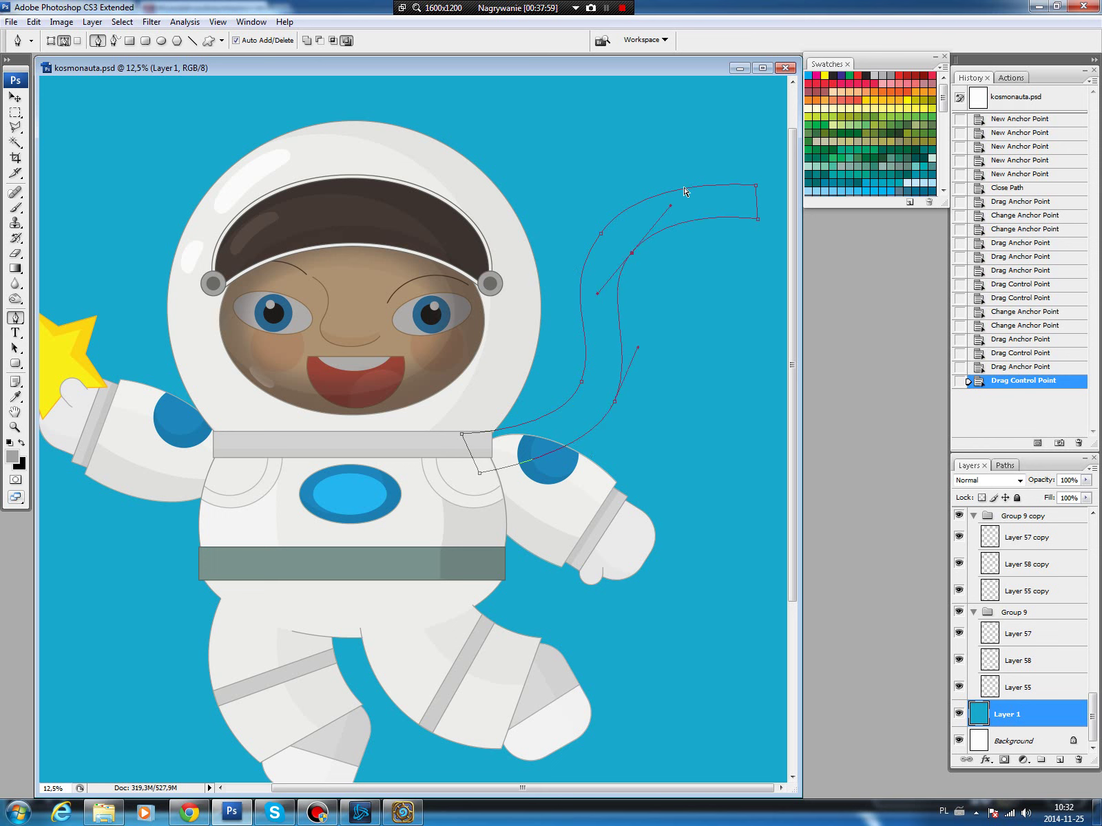
{"action": "left_click_drag", "start_coordinate": [672, 205], "coordinate": [669, 205]}
{"action": "left_click", "coordinate": [601, 234], "text": "ctrl"}
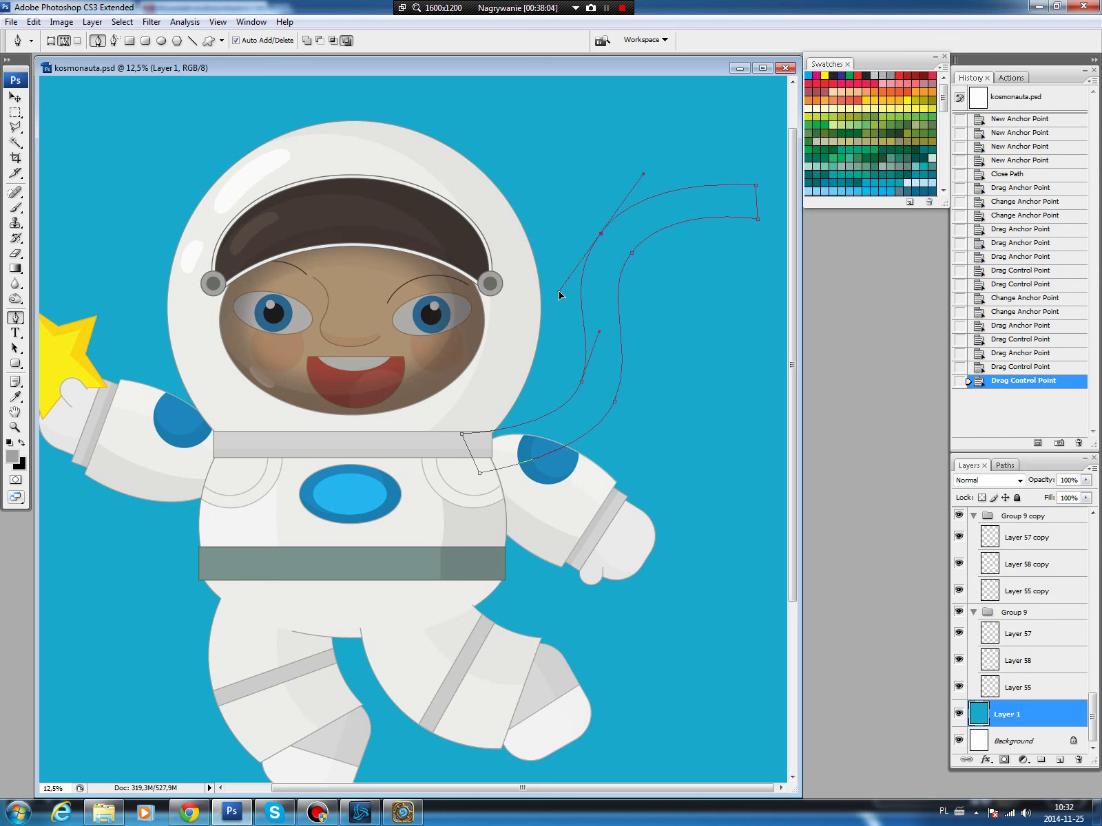
{"action": "left_click_drag", "start_coordinate": [558, 291], "coordinate": [558, 291]}
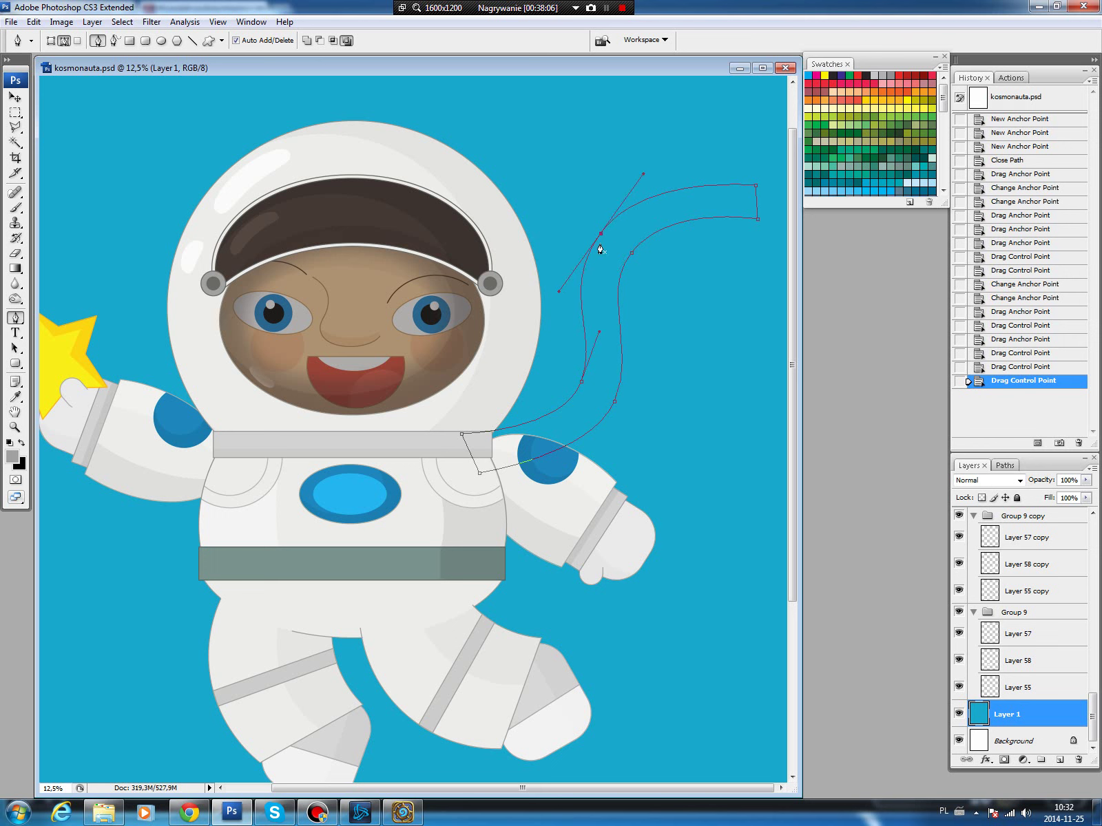
Fill the hose path with khaki on new Layer 63 and move it up slightly.
{"action": "left_click", "coordinate": [1005, 465]}
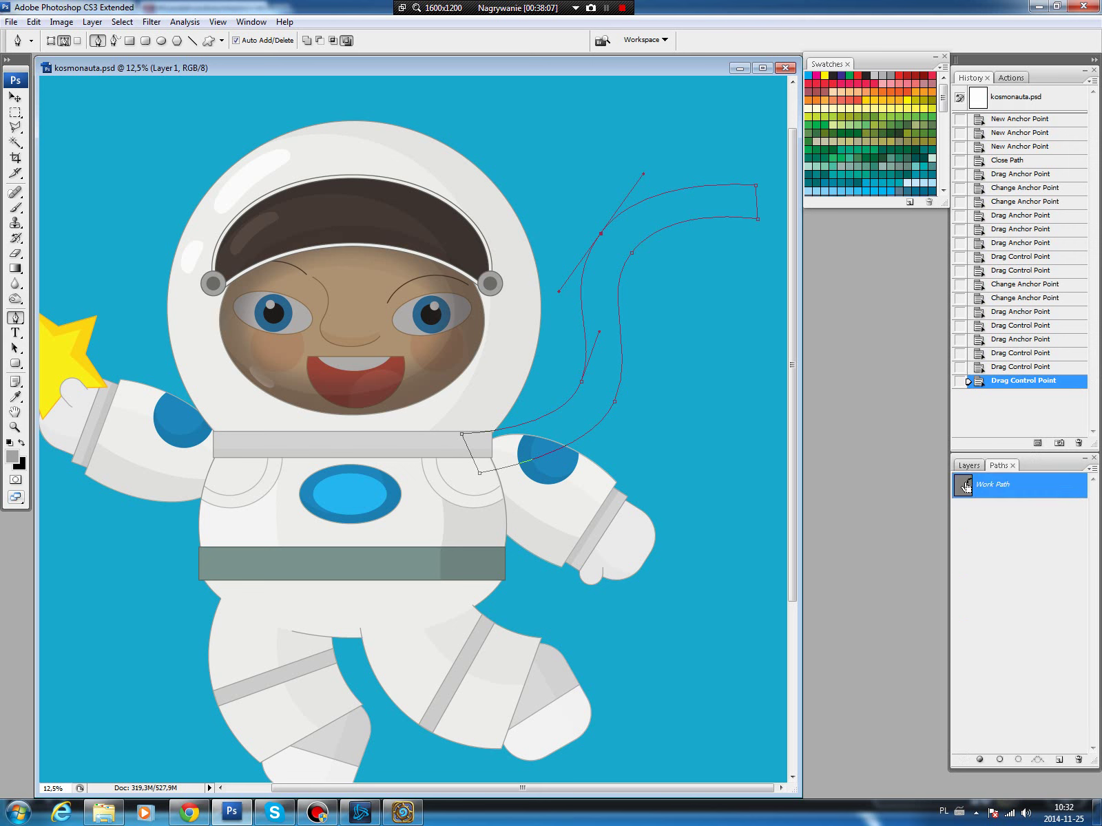
{"action": "left_click", "coordinate": [964, 483], "text": "ctrl"}
{"action": "left_click", "coordinate": [1059, 760]}
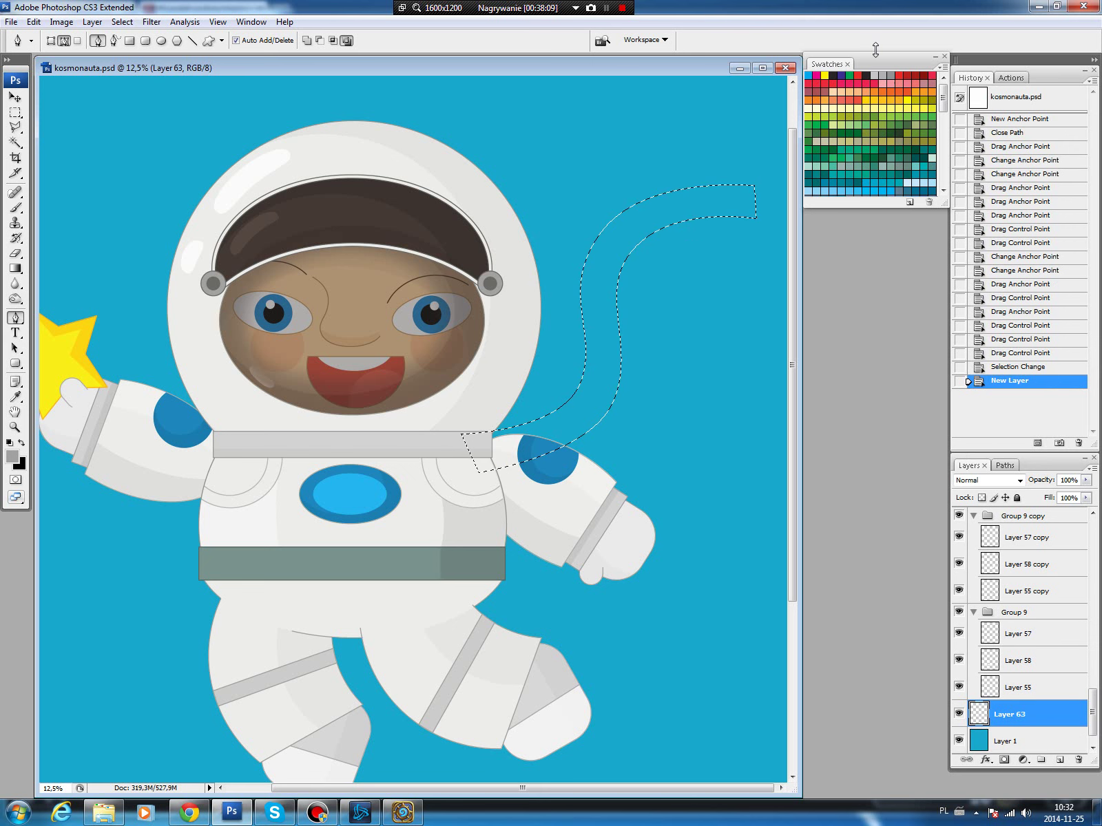
{"action": "left_click", "coordinate": [851, 135]}
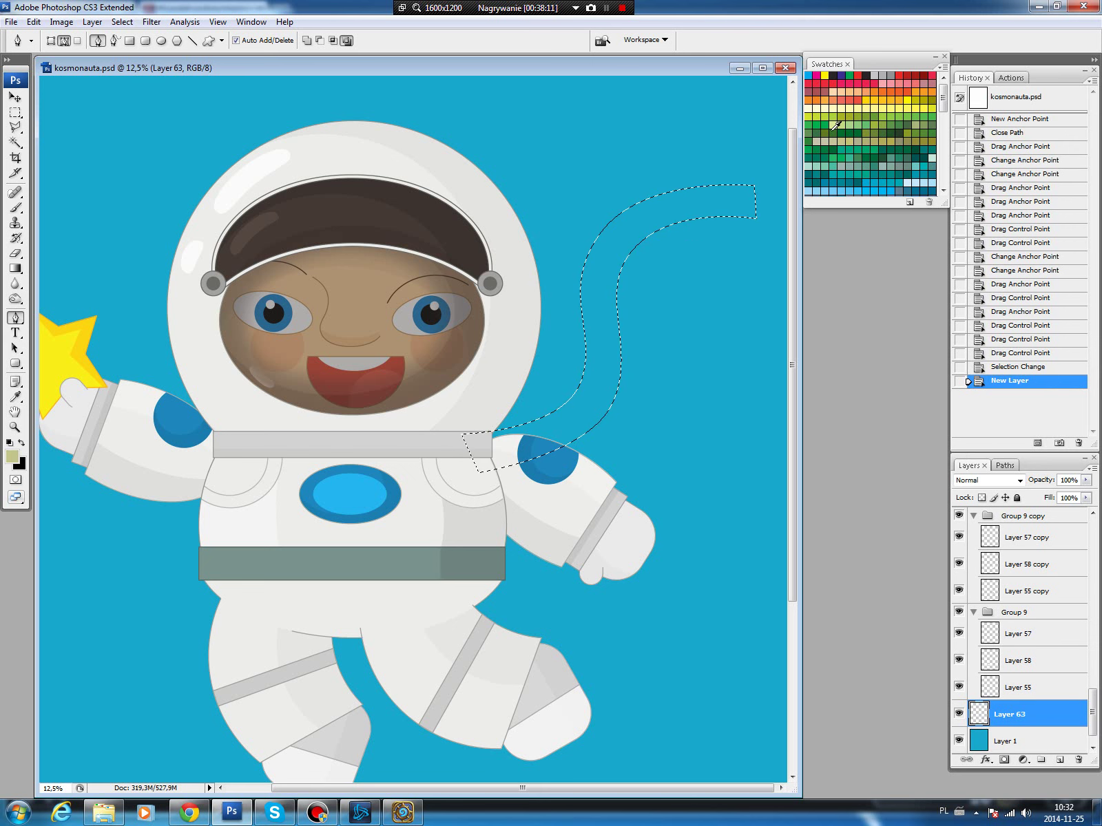
{"action": "key", "text": "alt+BackSpace"}
{"action": "key", "text": "ctrl+d"}
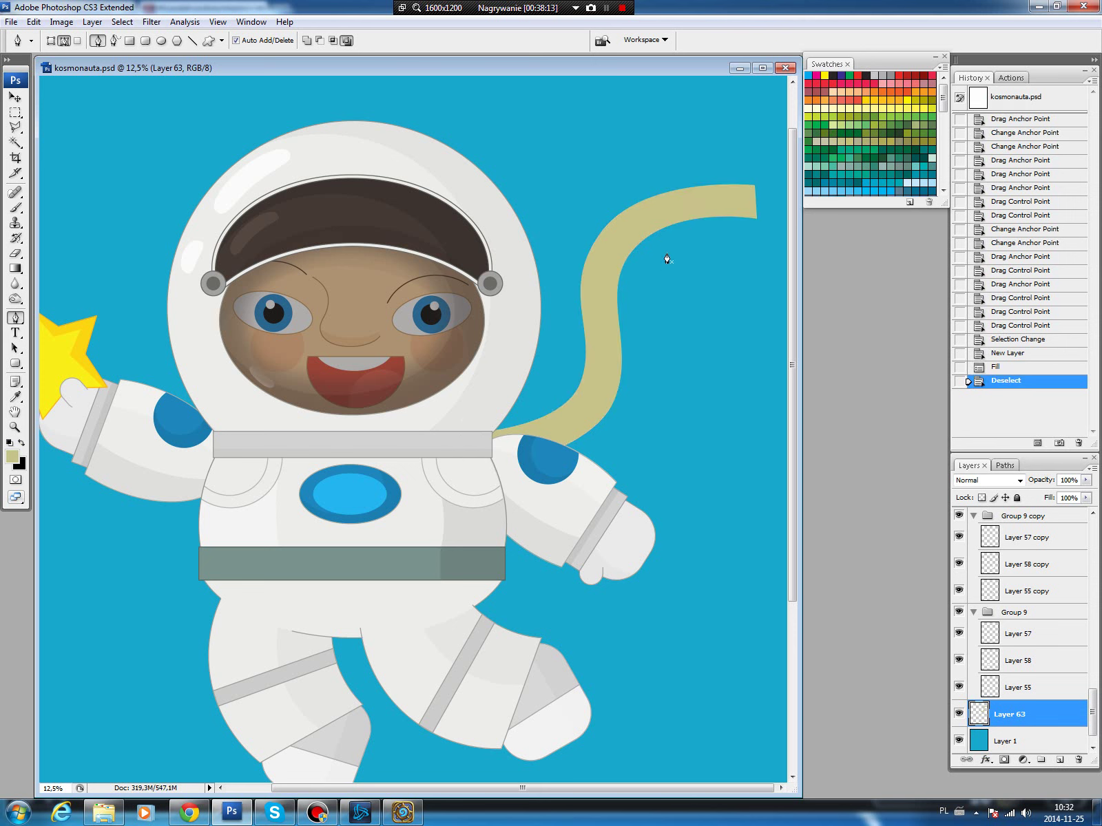
{"action": "key", "text": "c"}
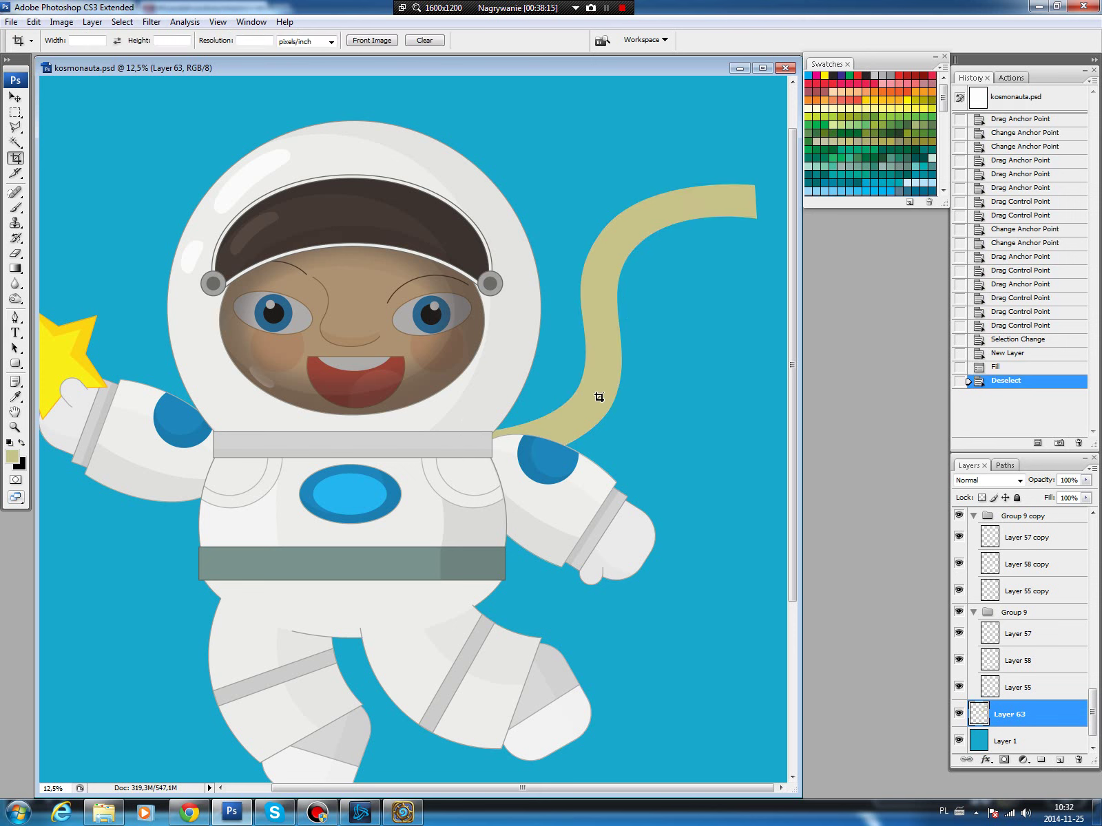
{"action": "key", "text": "v"}
{"action": "left_click_drag", "start_coordinate": [600, 396], "coordinate": [600, 387]}
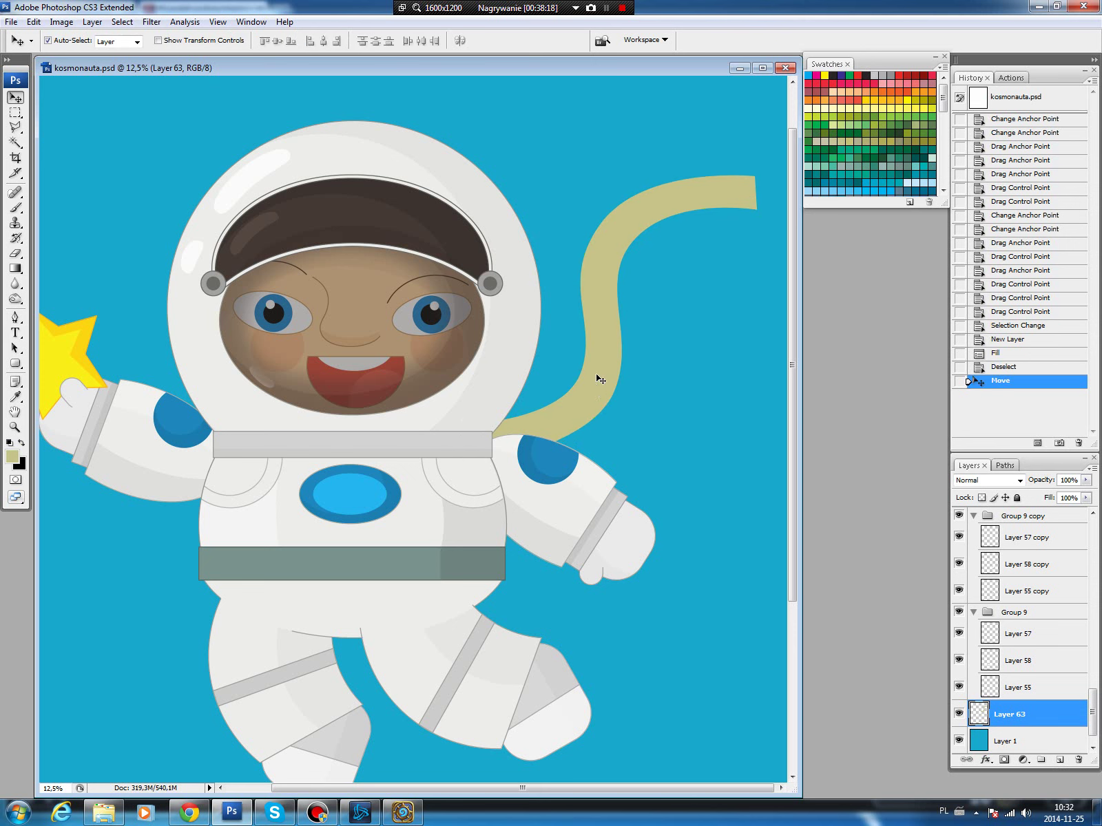
Draw a closed Pen path around the lower half of the khaki hose.
{"action": "key", "text": "p"}
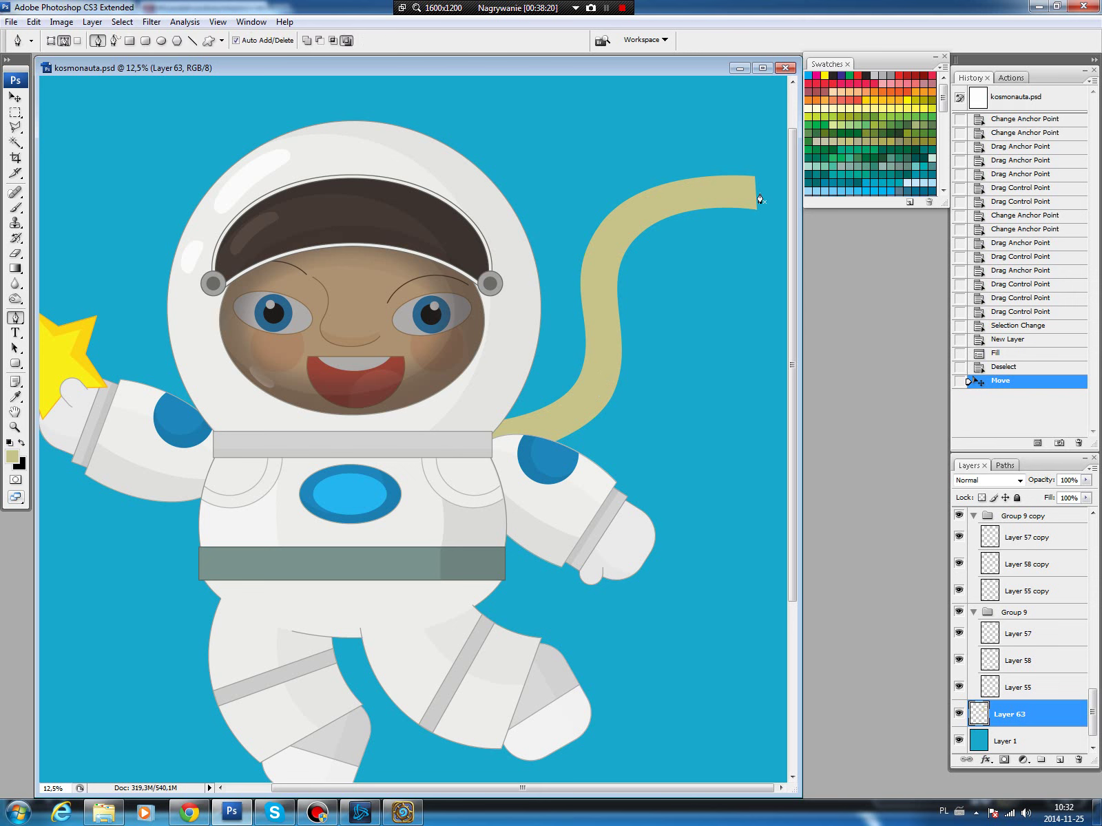
{"action": "left_click", "coordinate": [760, 193]}
{"action": "left_click", "coordinate": [601, 246]}
{"action": "left_click", "coordinate": [591, 395]}
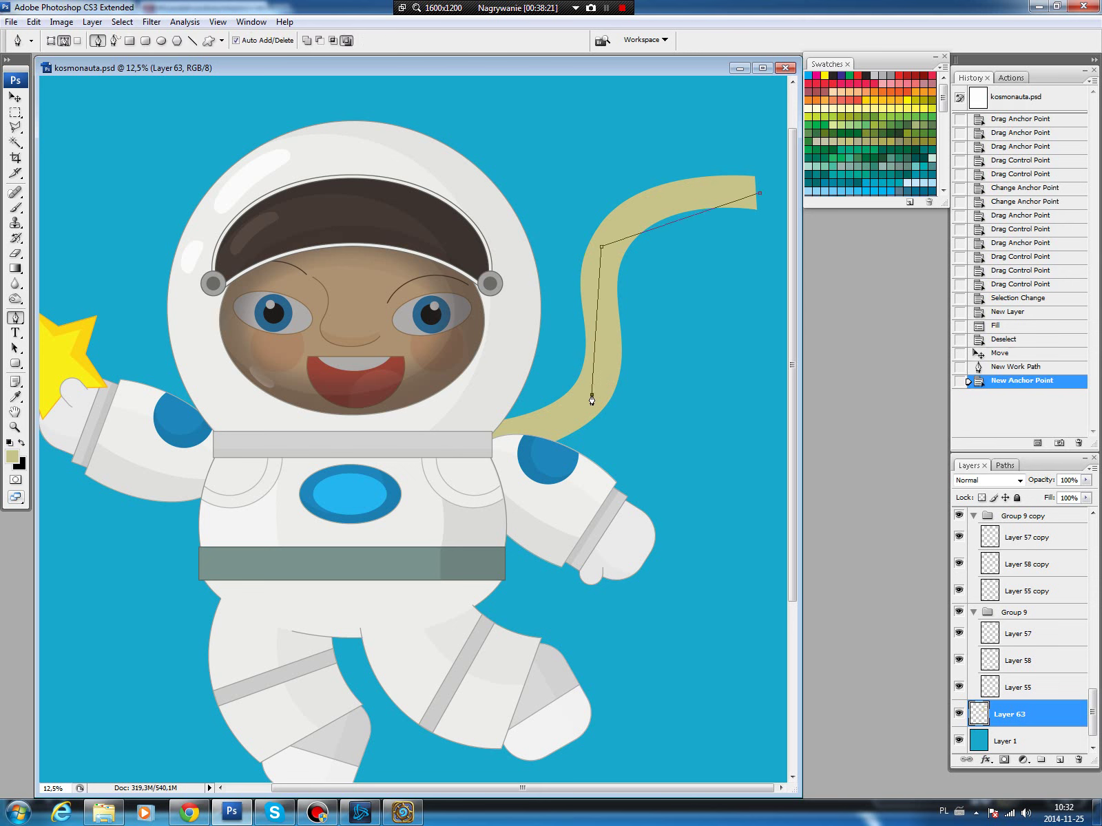
{"action": "left_click", "coordinate": [480, 453]}
{"action": "left_click", "coordinate": [505, 500]}
{"action": "left_click", "coordinate": [692, 412]}
{"action": "left_click", "coordinate": [774, 204]}
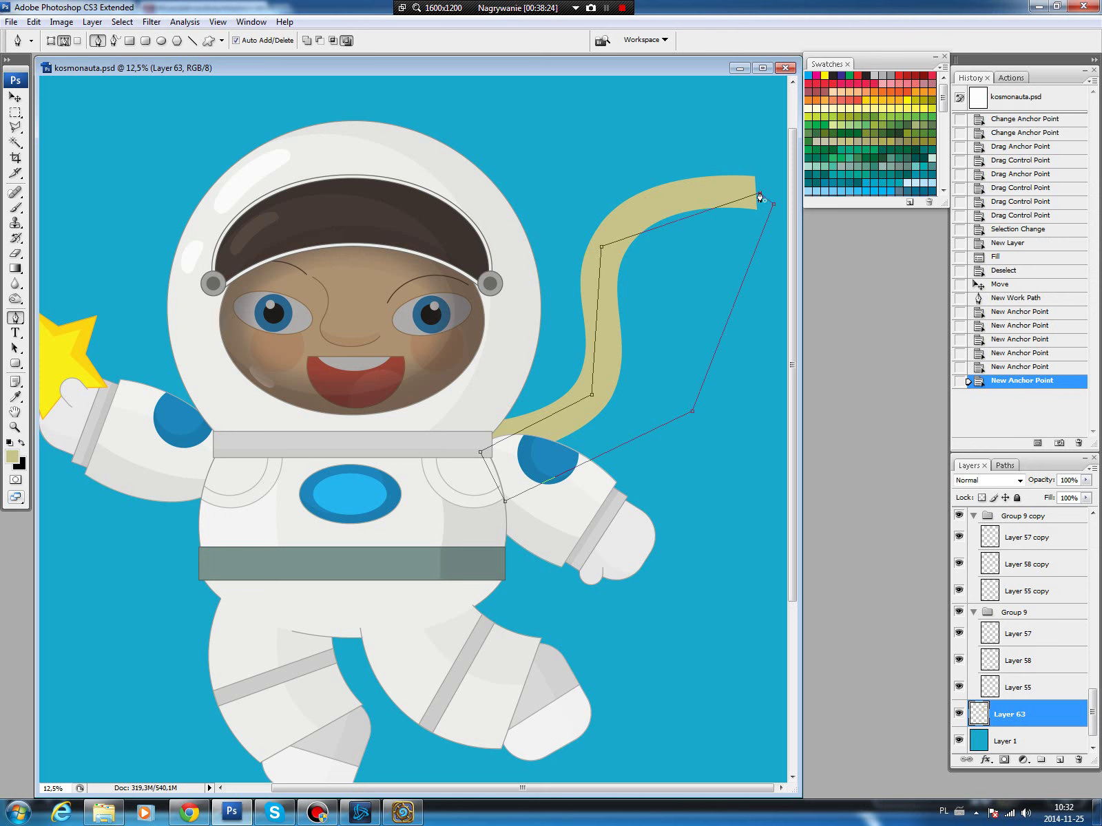
{"action": "left_click", "coordinate": [759, 194]}
Curve the path at the hose's upper and lower bends and fine-tune its anchors.
{"action": "mouse_move", "coordinate": [602, 247]}
{"action": "left_mouse_down"}
{"action": "mouse_move", "coordinate": [615, 237]}
{"action": "mouse_move", "coordinate": [590, 277]}
{"action": "left_mouse_up"}
{"action": "left_click_drag", "start_coordinate": [593, 396], "coordinate": [553, 444]}
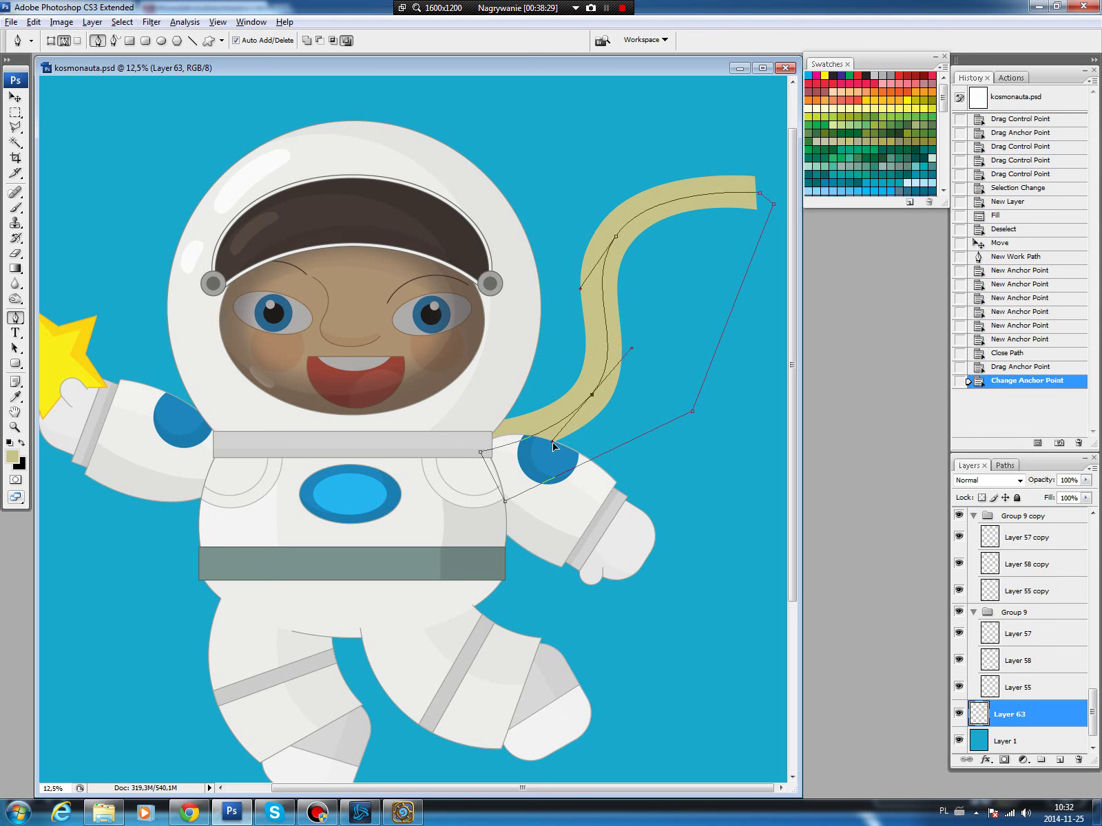
{"action": "left_click_drag", "start_coordinate": [591, 396], "coordinate": [593, 401]}
{"action": "left_click", "coordinate": [592, 399], "text": "ctrl"}
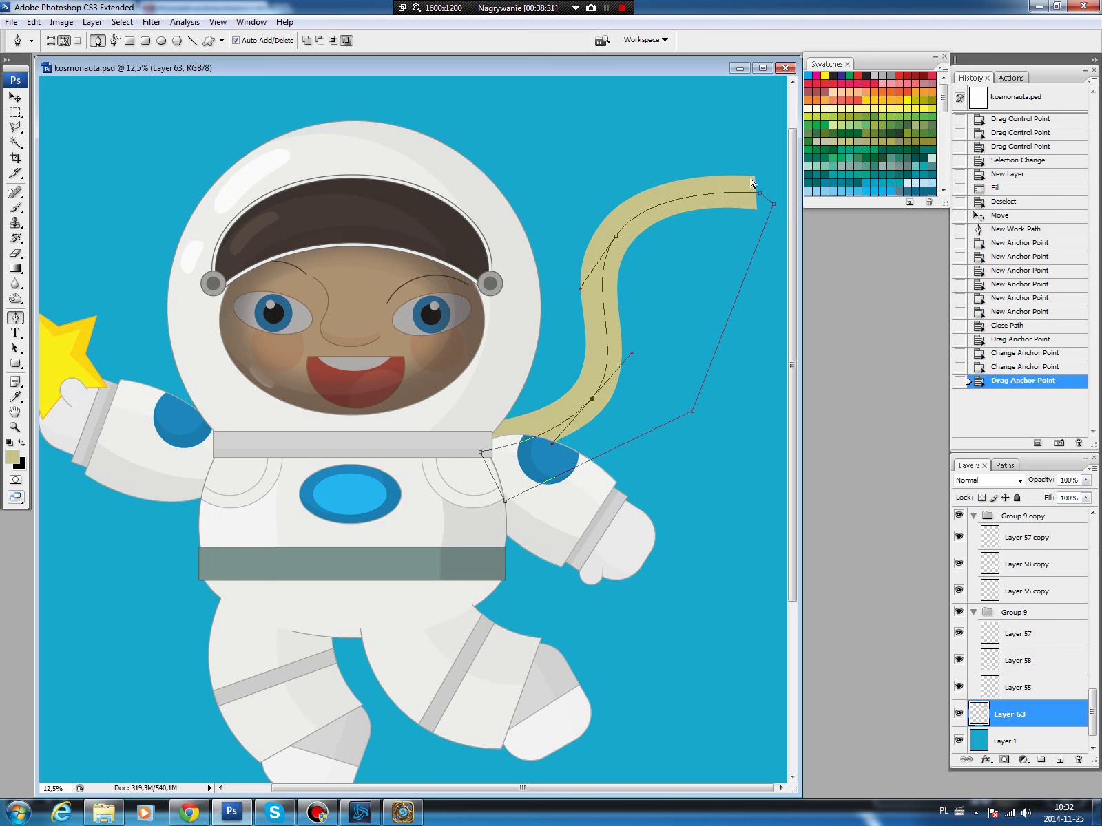
{"action": "left_click", "coordinate": [762, 195], "text": "ctrl"}
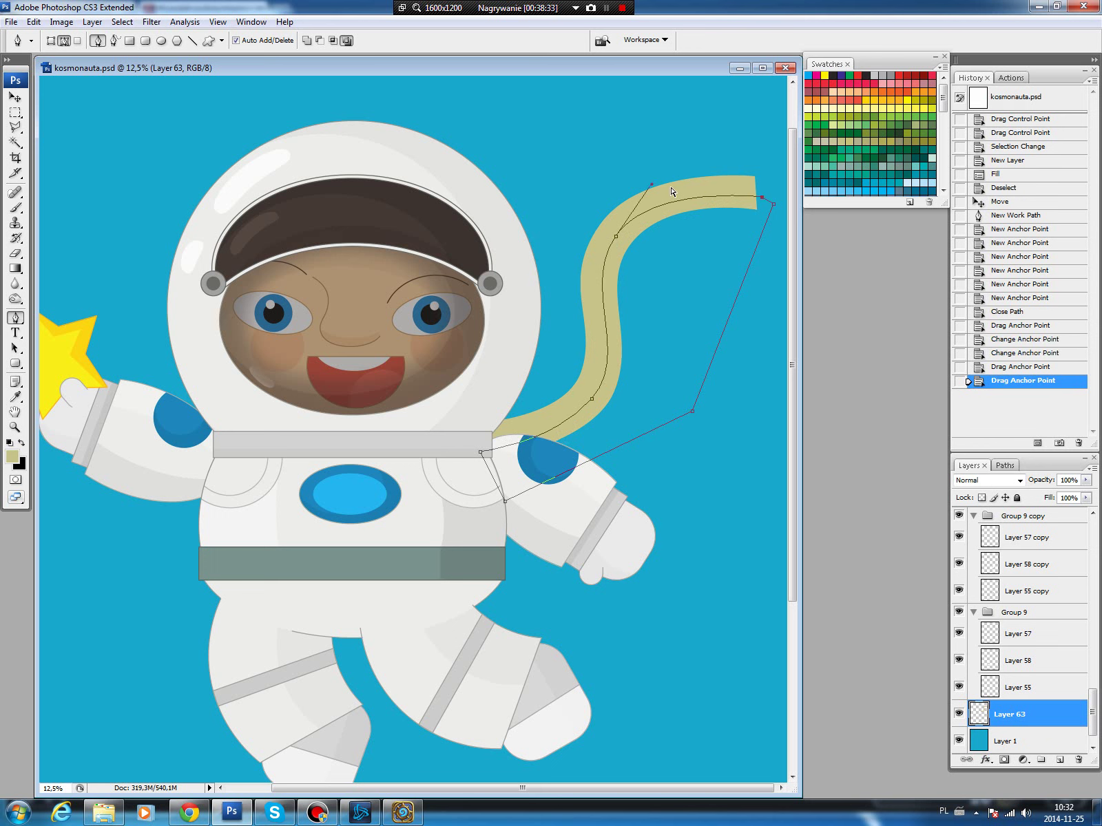
{"action": "left_click_drag", "start_coordinate": [651, 187], "coordinate": [652, 183]}
{"action": "left_click", "coordinate": [616, 239], "text": "ctrl"}
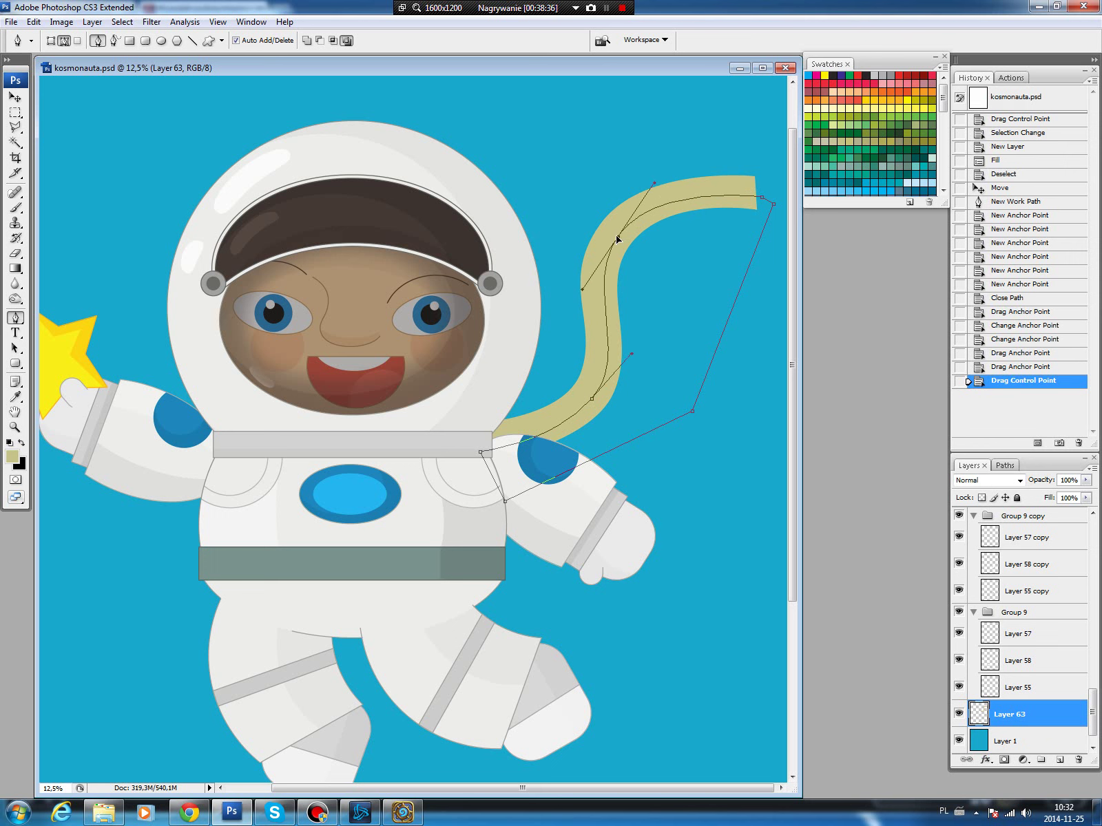
{"action": "left_click_drag", "start_coordinate": [616, 238], "coordinate": [617, 237]}
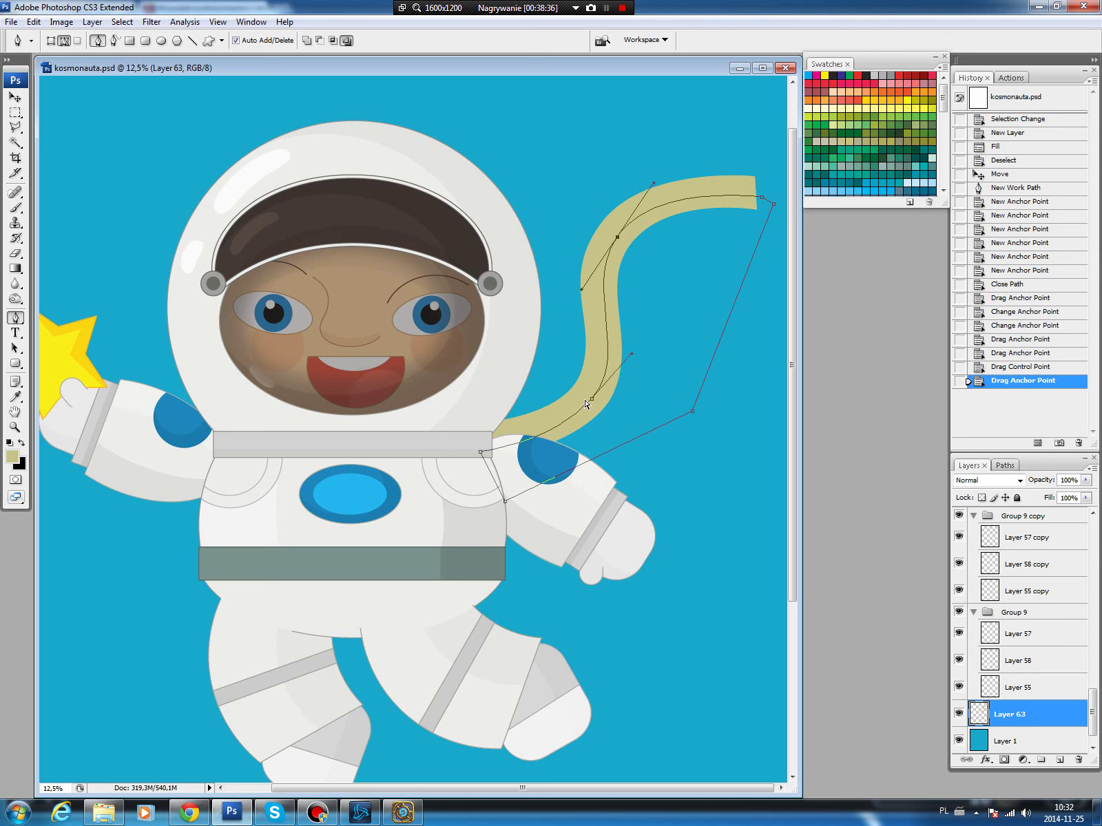
Load the path as a selection, darken it with Lightness -3, and deselect.
{"action": "left_click", "coordinate": [1004, 465]}
{"action": "key", "text": "ctrl+Return"}
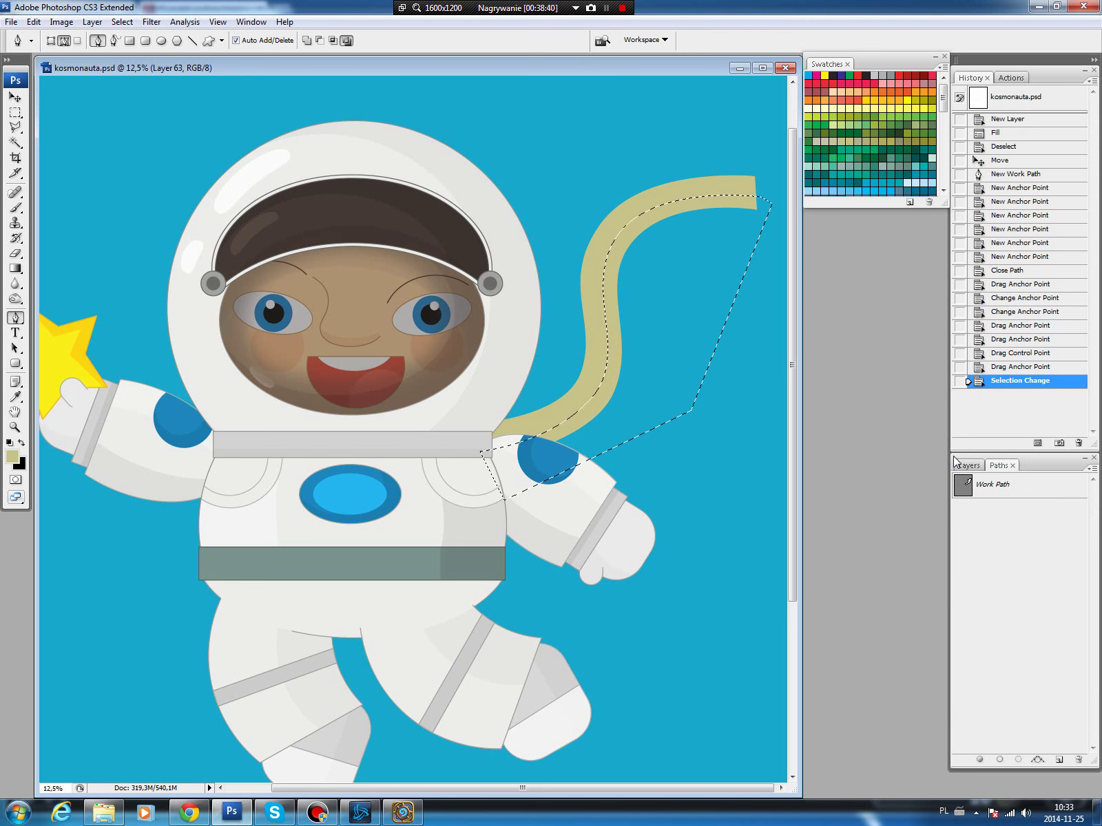
{"action": "key", "text": "ctrl+u"}
{"action": "left_click_drag", "start_coordinate": [857, 352], "coordinate": [854, 354]}
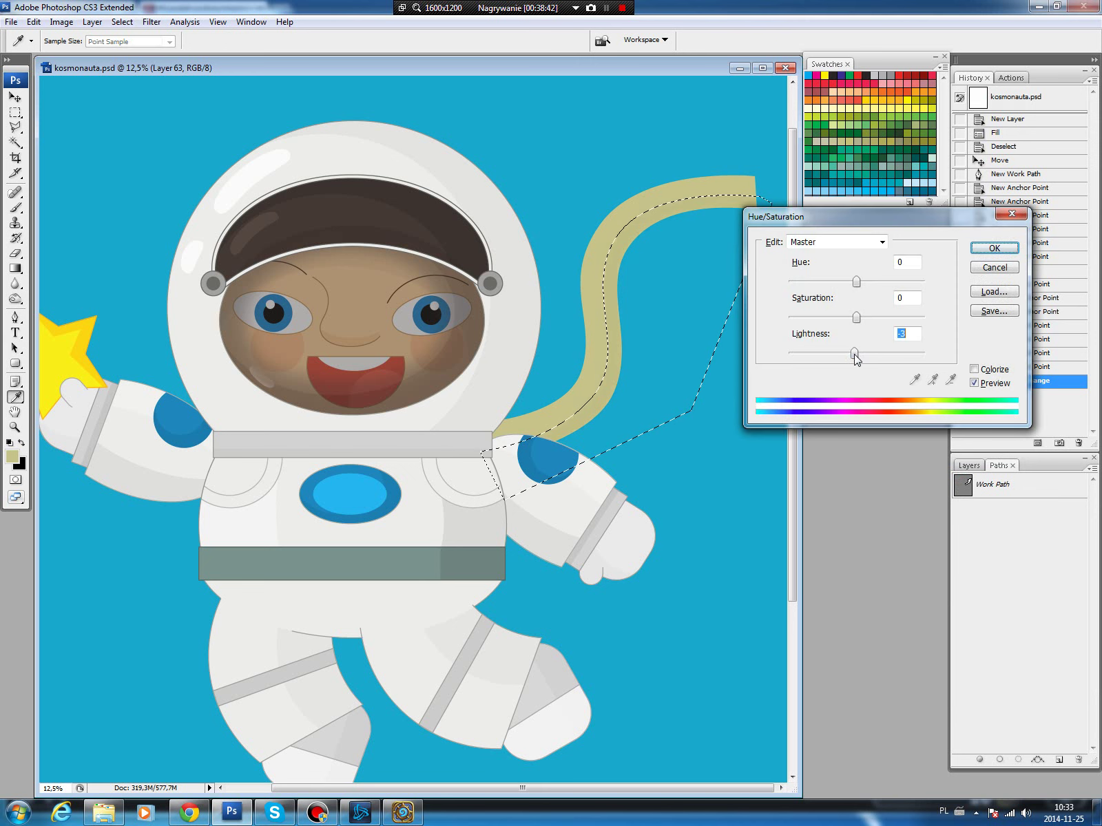
{"action": "left_click", "coordinate": [992, 248]}
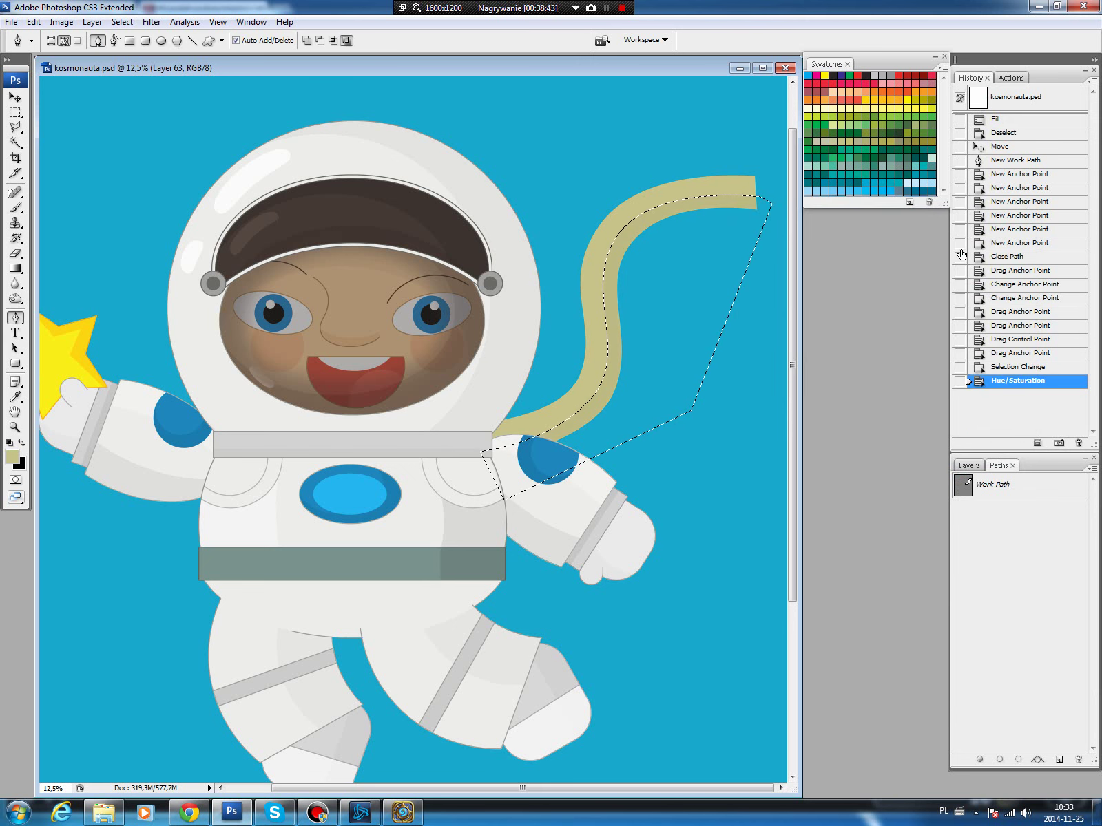
{"action": "key", "text": "ctrl+d"}
Set the foreground colour to a darker khaki shade.
{"action": "key", "text": "b"}
{"action": "left_click", "coordinate": [968, 466]}
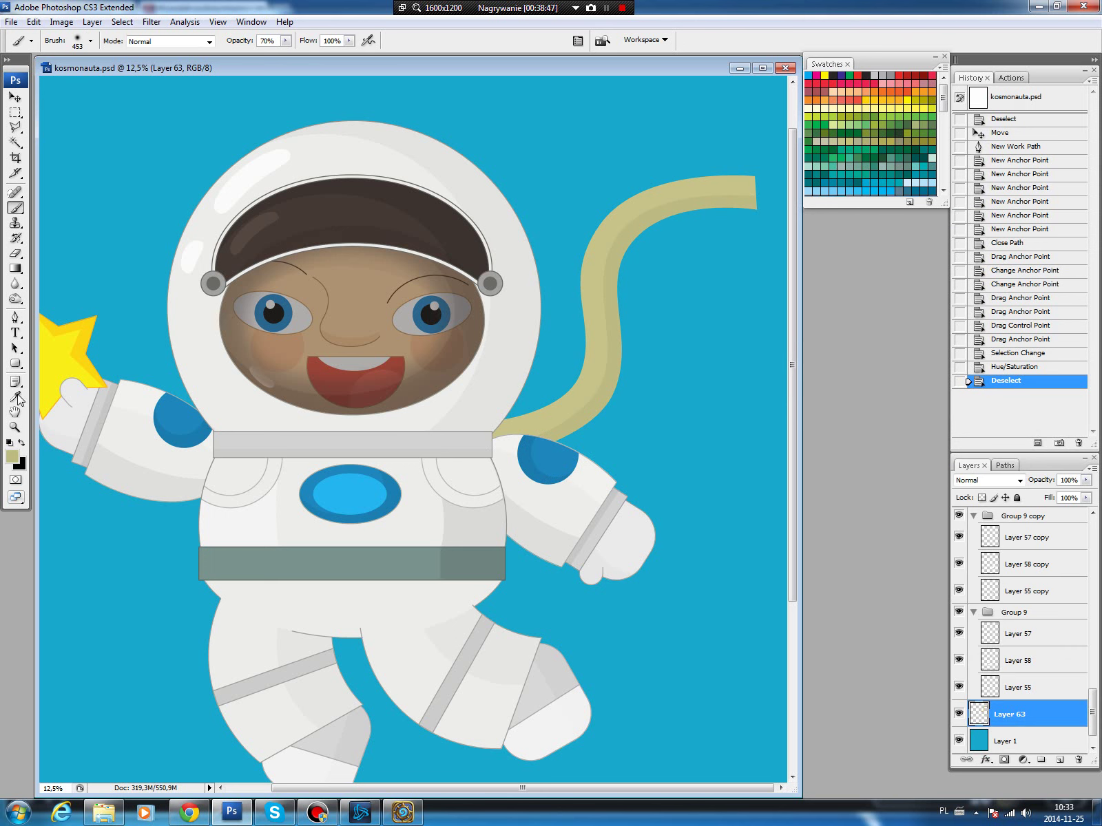
{"action": "left_click", "coordinate": [13, 457]}
{"action": "left_click", "coordinate": [425, 299]}
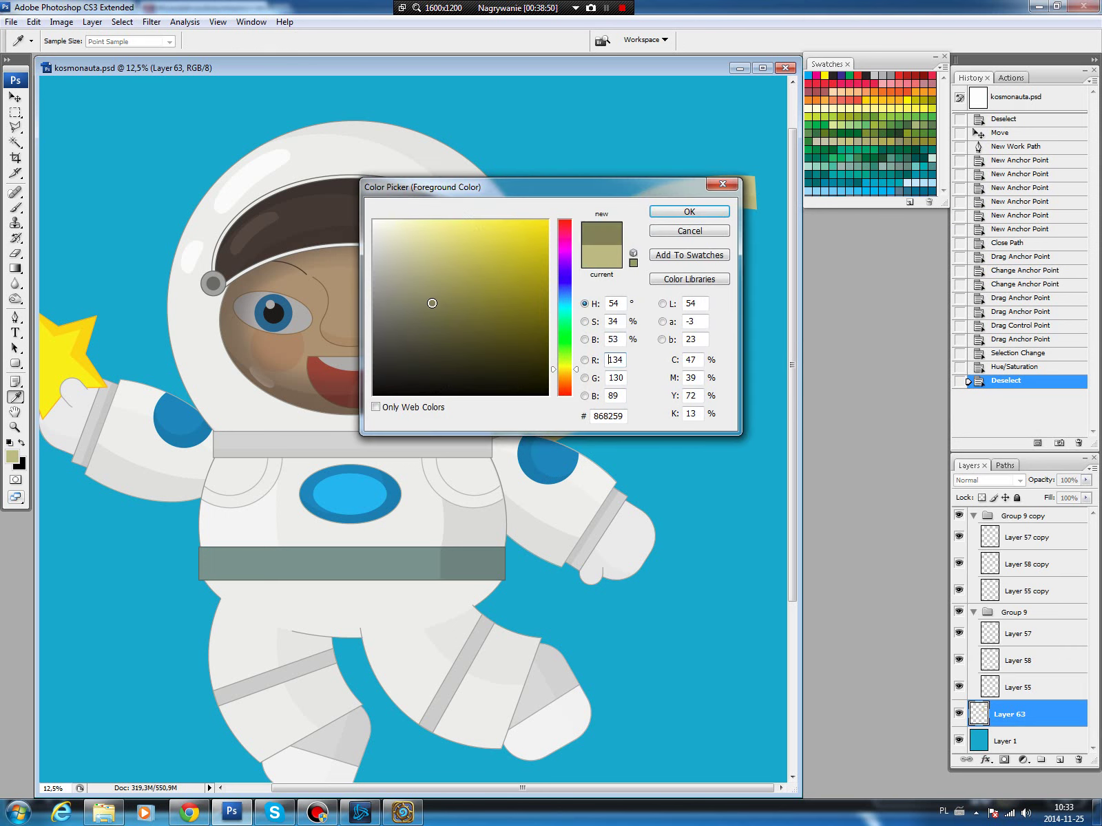
{"action": "left_click", "coordinate": [689, 211]}
Stroke the hose selection with the darker khaki on new Layer 64, then deselect.
{"action": "left_click", "coordinate": [982, 720], "text": "ctrl"}
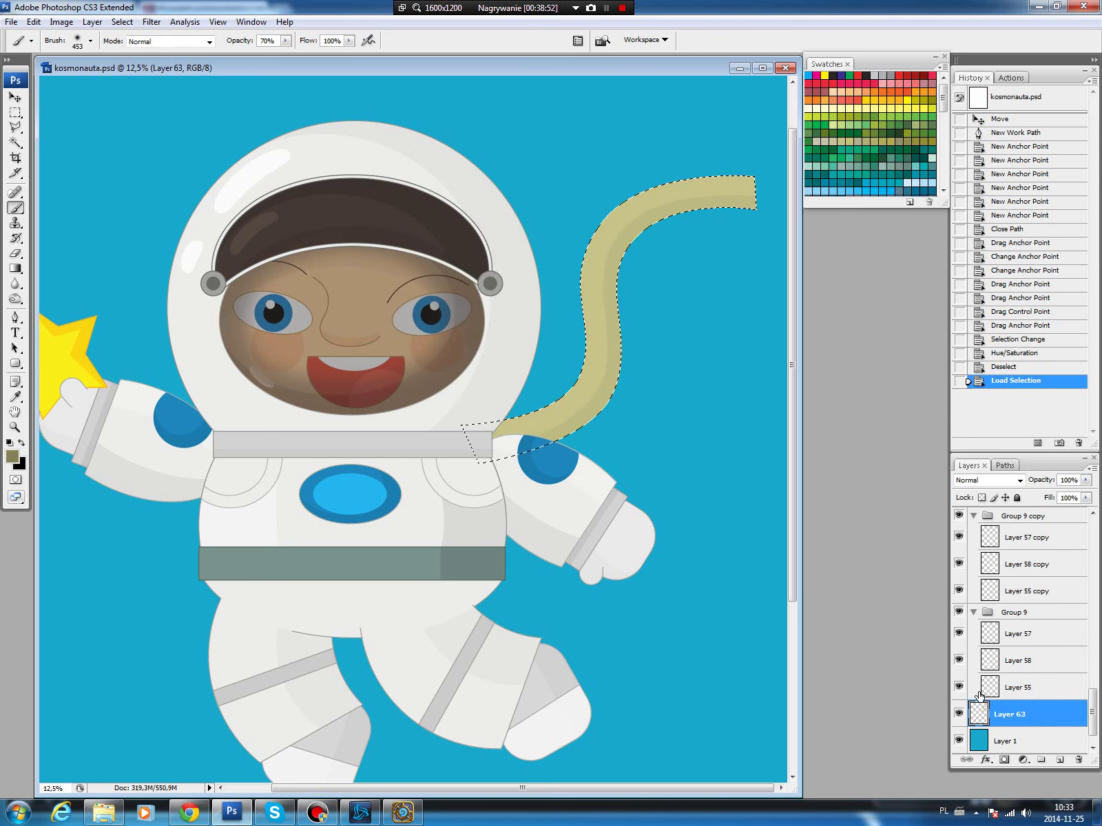
{"action": "left_click", "coordinate": [1059, 759]}
{"action": "left_click", "coordinate": [33, 22]}
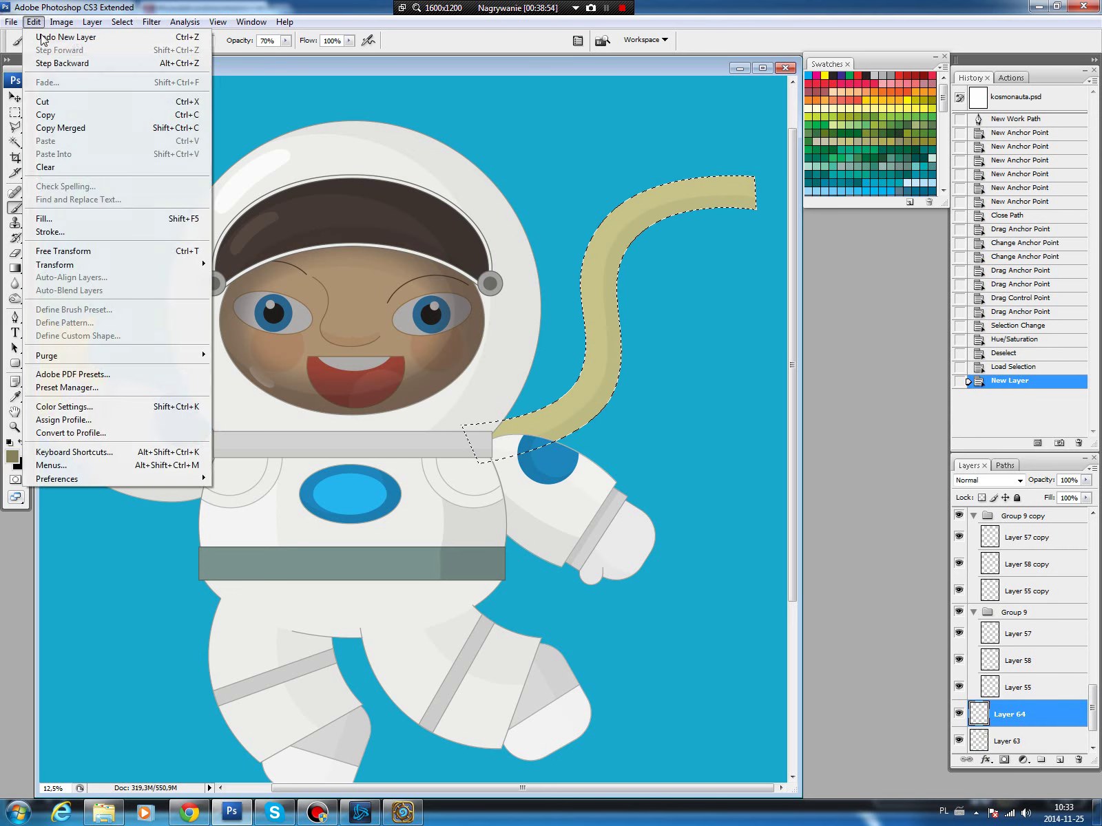
{"action": "left_click", "coordinate": [40, 226]}
{"action": "key", "text": "Return"}
{"action": "key", "text": "ctrl+d"}
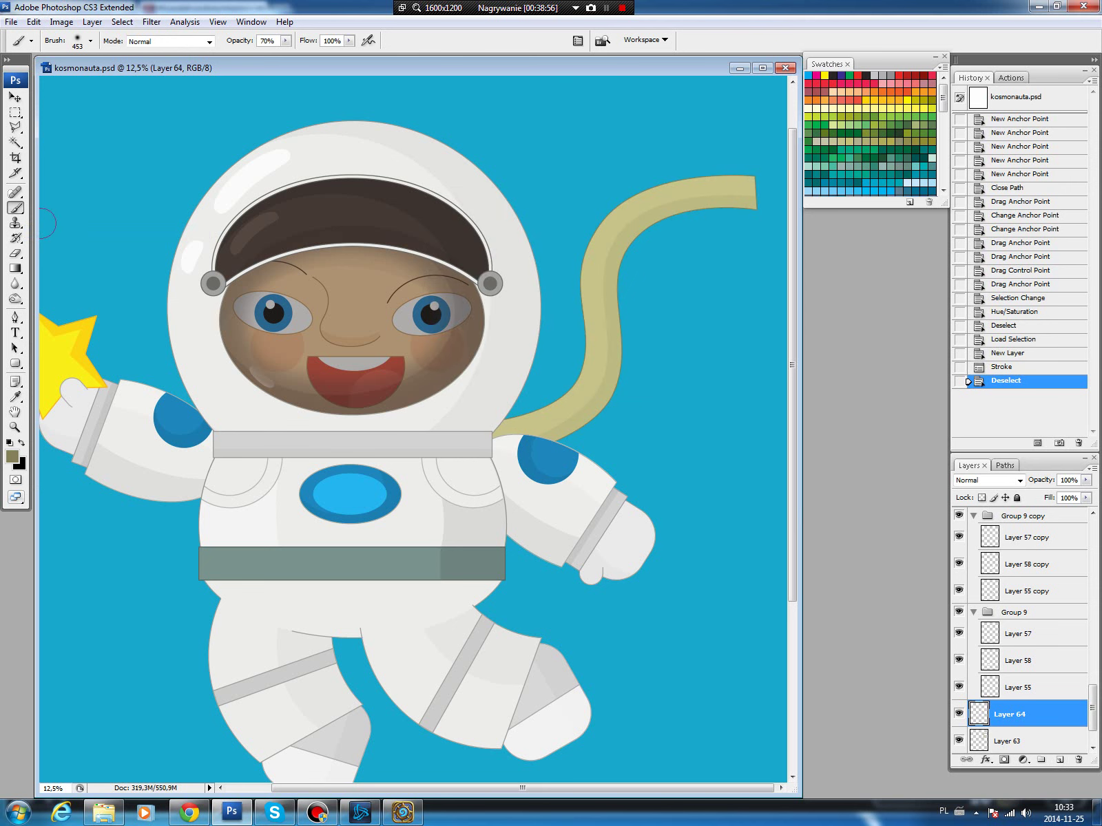
{"action": "key", "text": "p"}
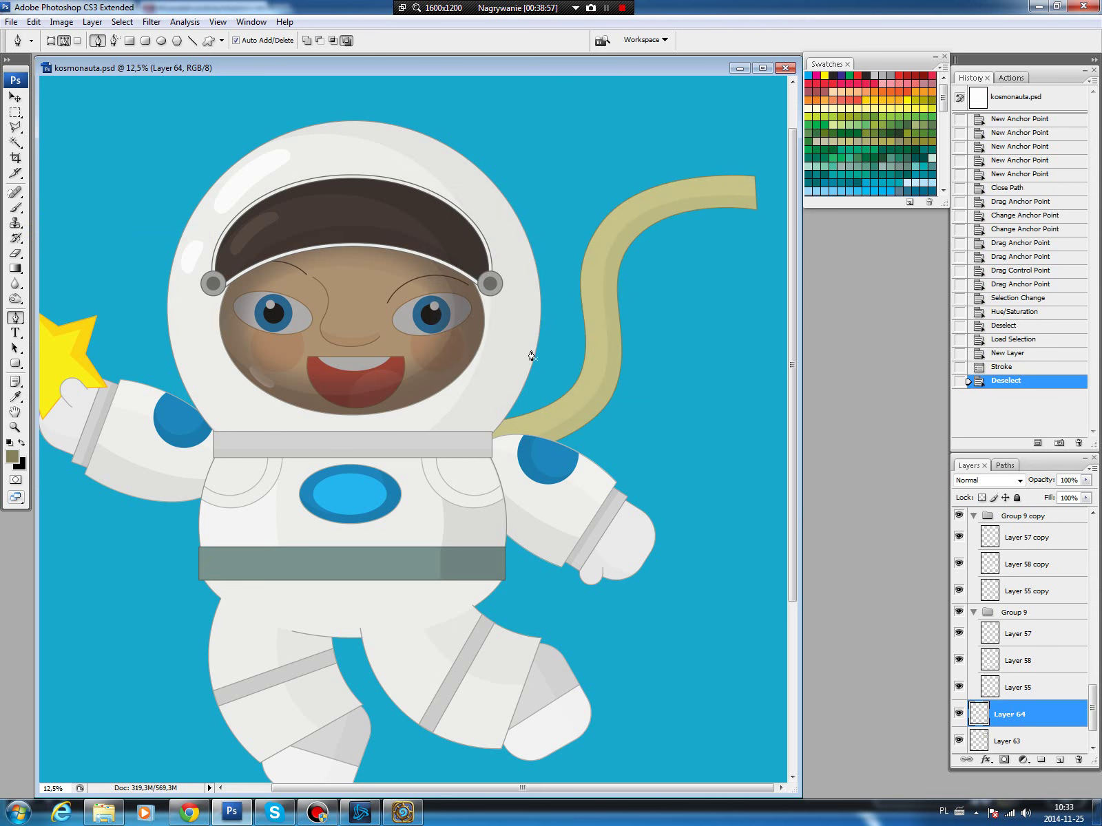
Start a zigzag Pen path marking bands from the hose tip to the upper bend.
{"action": "left_click_drag", "start_coordinate": [729, 190], "coordinate": [732, 212]}
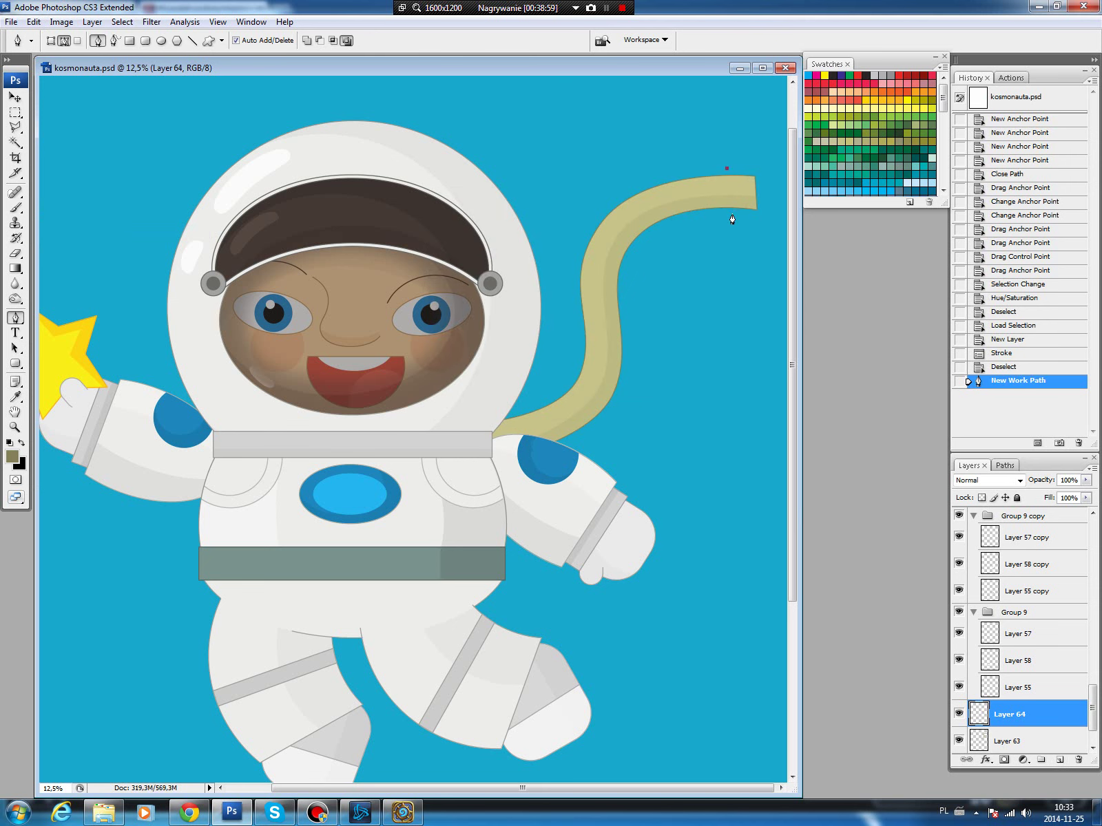
{"action": "left_click", "coordinate": [706, 214]}
{"action": "left_click", "coordinate": [697, 172]}
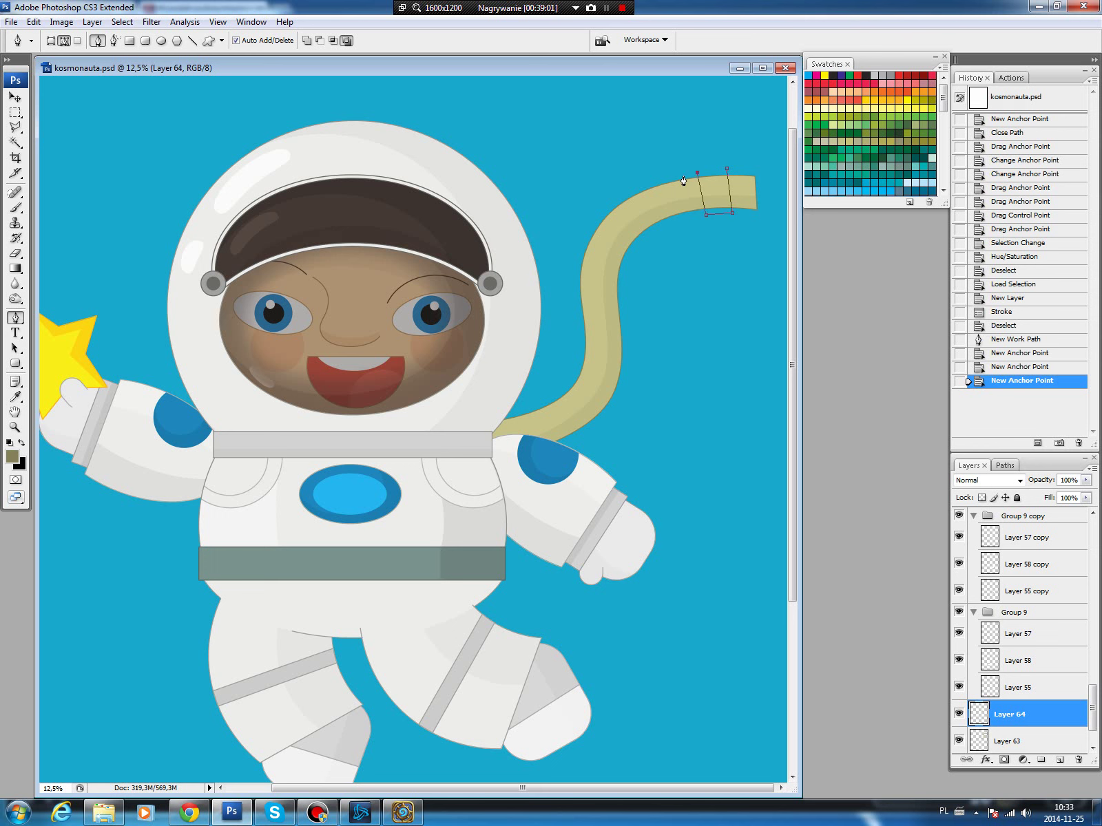
{"action": "left_click", "coordinate": [665, 182]}
{"action": "left_click", "coordinate": [680, 219]}
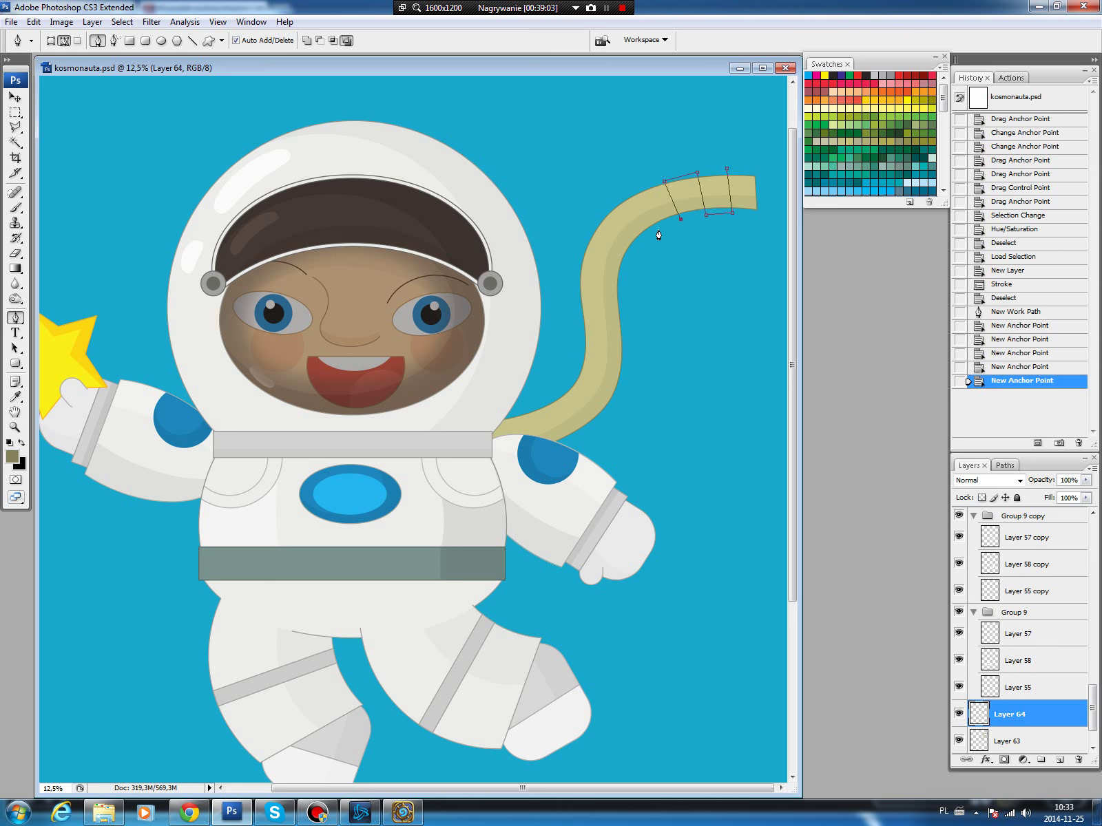
{"action": "left_click", "coordinate": [658, 232]}
{"action": "left_click", "coordinate": [625, 194]}
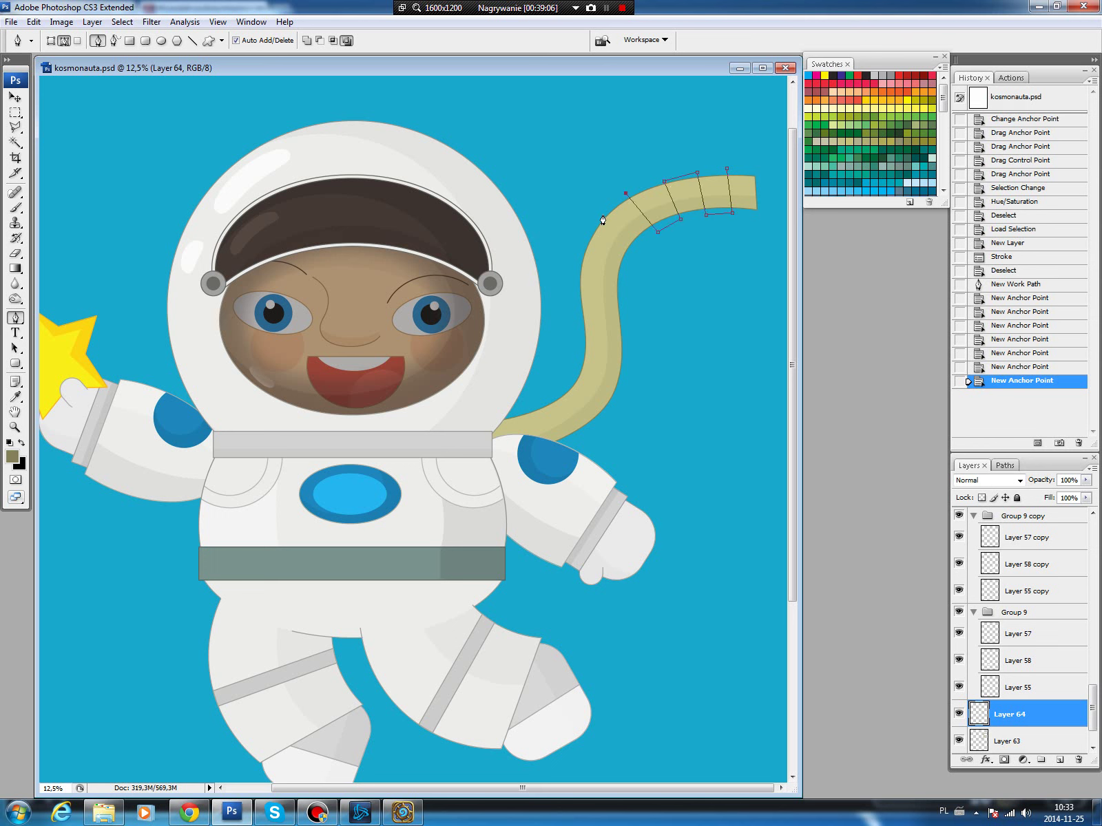
{"action": "left_click", "coordinate": [603, 215]}
{"action": "left_click", "coordinate": [635, 246]}
{"action": "left_click", "coordinate": [624, 272]}
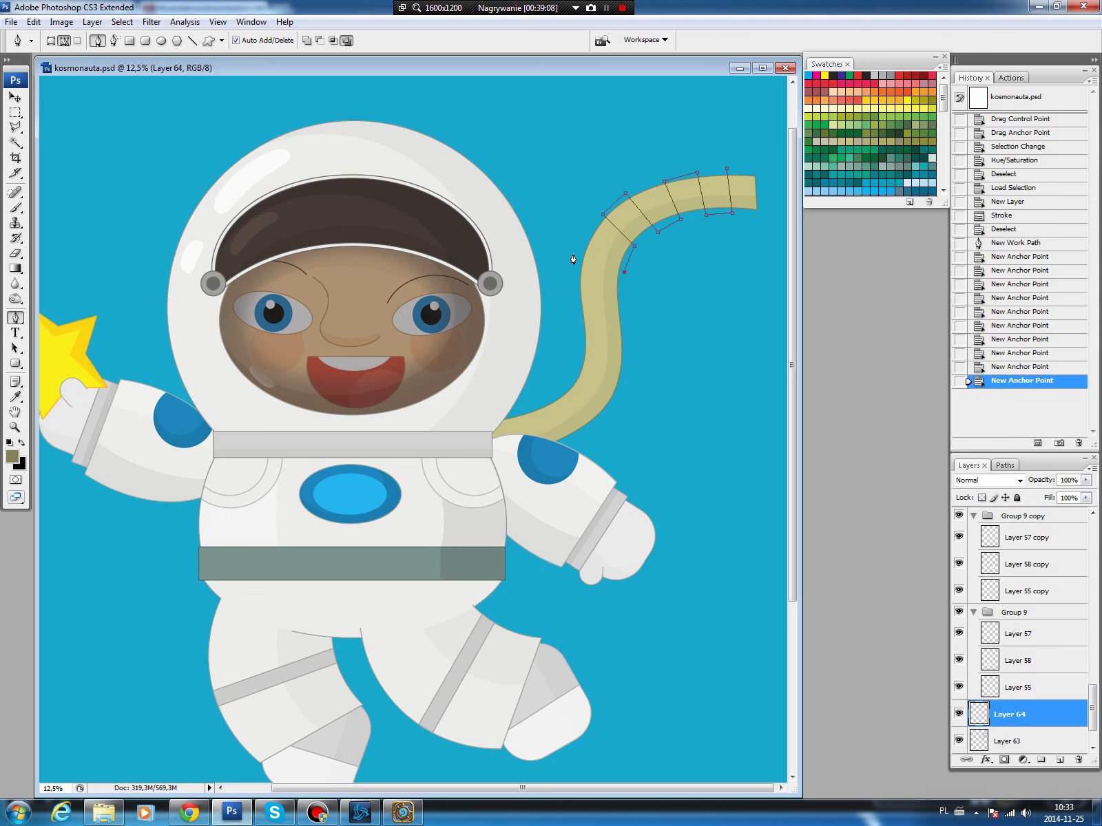
Continue the zigzag band points down the hose's left edge across each segment.
{"action": "left_click", "coordinate": [574, 254]}
{"action": "left_click", "coordinate": [573, 290]}
{"action": "left_click", "coordinate": [624, 300]}
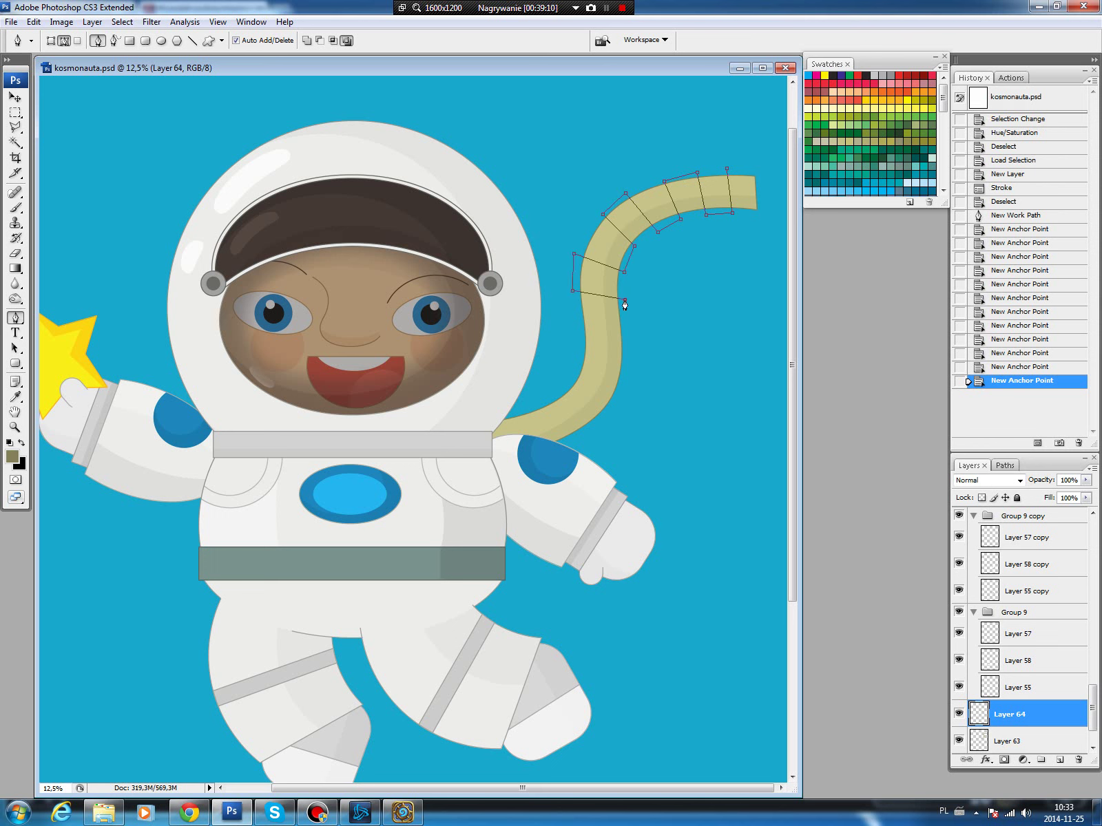
{"action": "left_click", "coordinate": [627, 330]}
{"action": "left_click", "coordinate": [573, 329]}
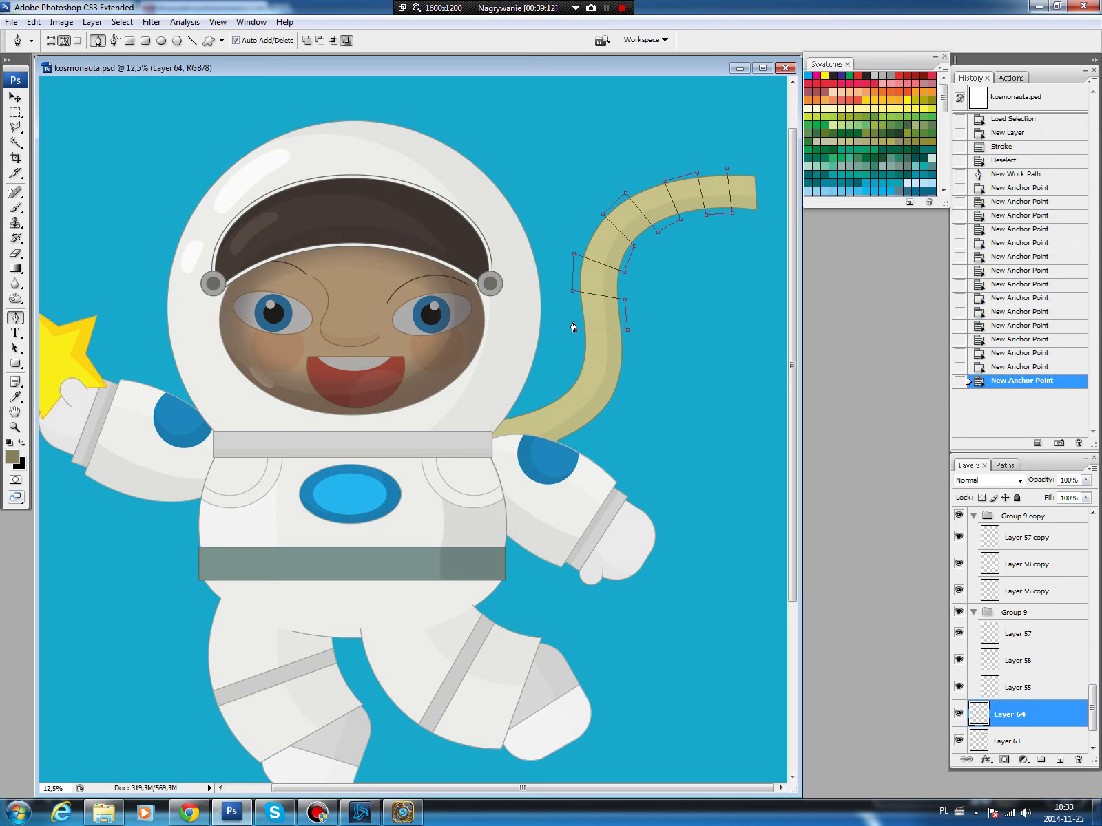
{"action": "left_click", "coordinate": [575, 359]}
{"action": "left_click", "coordinate": [630, 365]}
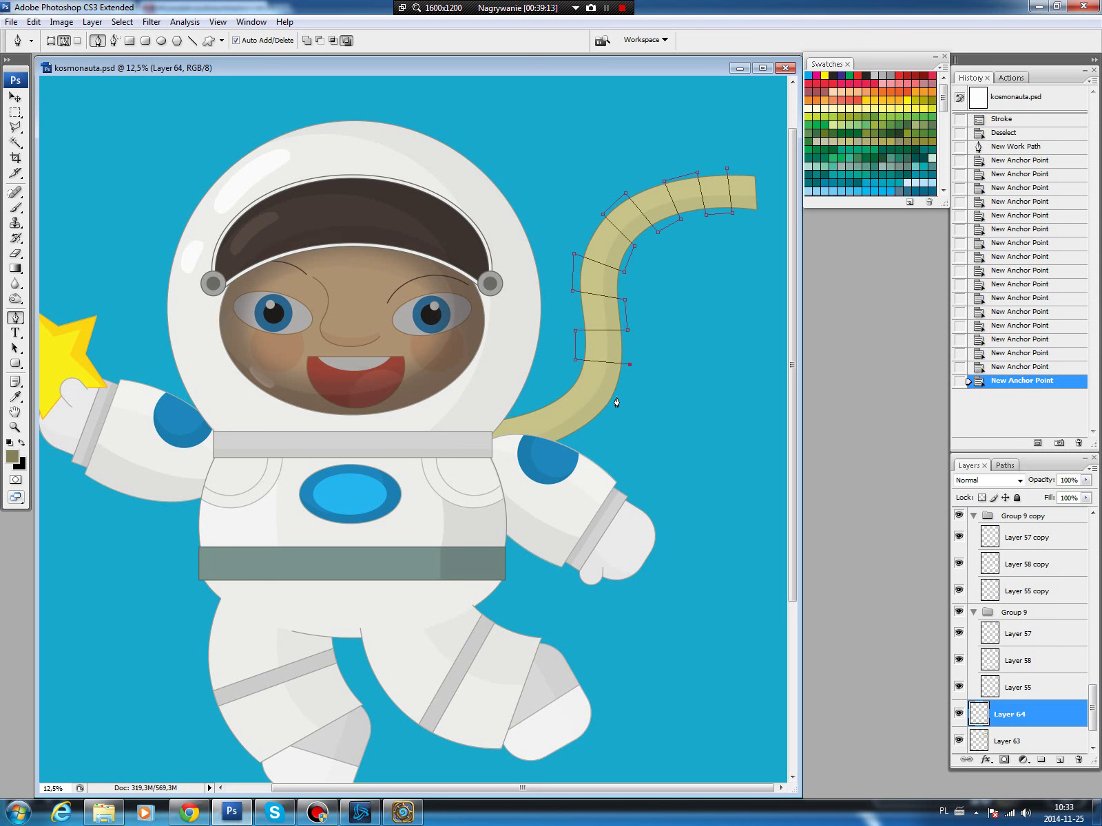
{"action": "left_click", "coordinate": [617, 401]}
{"action": "left_click", "coordinate": [568, 381]}
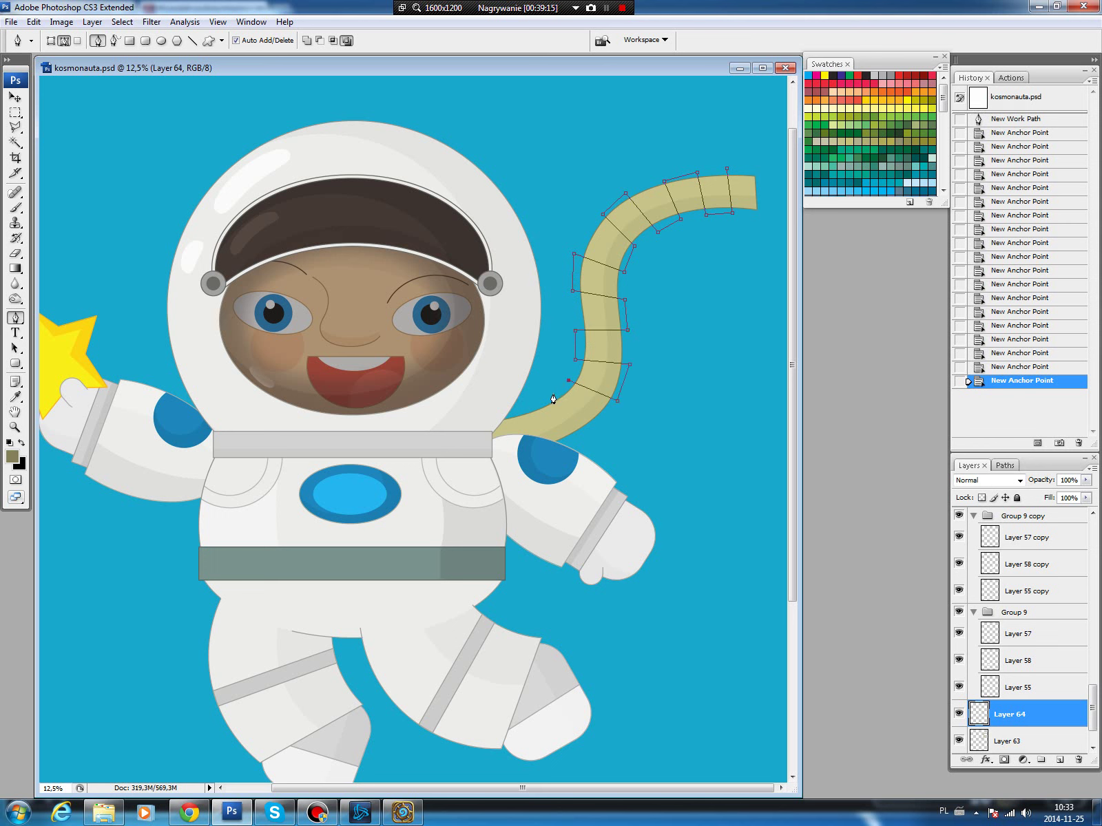
{"action": "left_click", "coordinate": [553, 393]}
{"action": "left_click", "coordinate": [583, 432]}
Sweep the path around the hose base and up past its tip to close it.
{"action": "left_click", "coordinate": [523, 410]}
{"action": "left_click", "coordinate": [526, 474]}
{"action": "left_click", "coordinate": [621, 456]}
{"action": "left_click", "coordinate": [749, 281]}
{"action": "left_click", "coordinate": [770, 203]}
{"action": "left_click", "coordinate": [761, 143]}
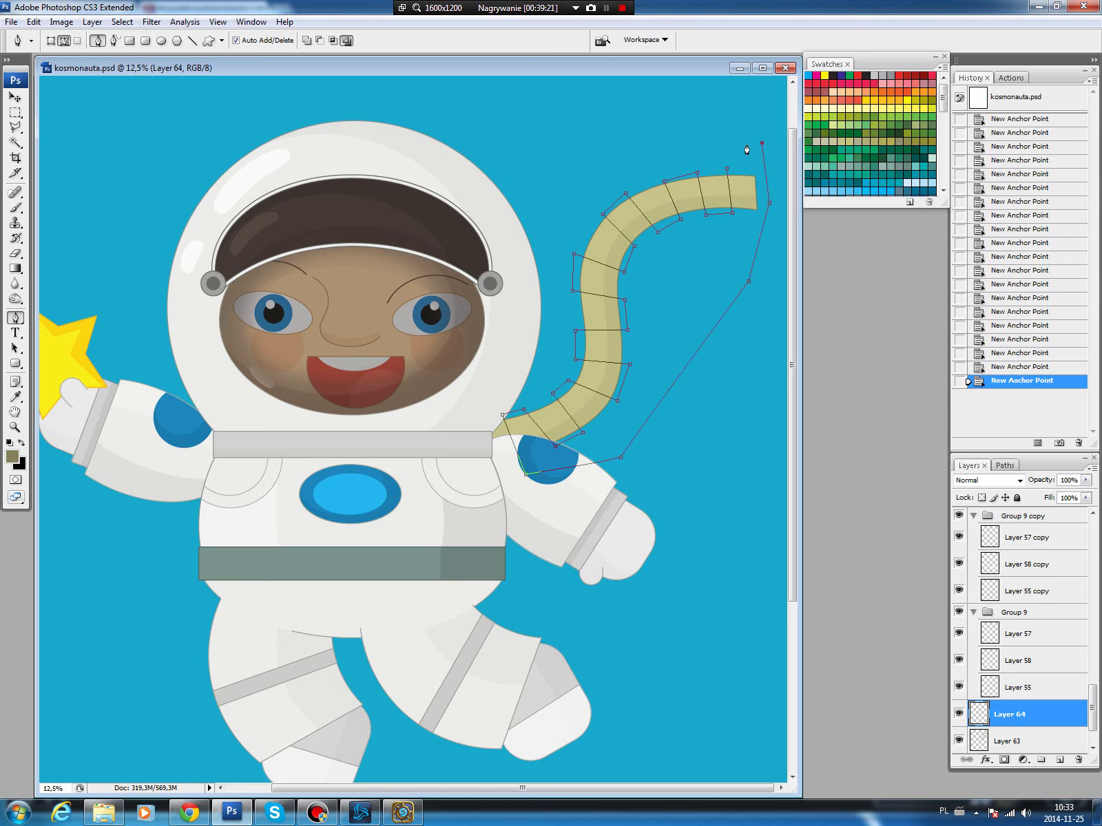
{"action": "left_click", "coordinate": [727, 172]}
Load the band path as a selection and stroke it 10 px olive on new Layer 65.
{"action": "left_click", "coordinate": [1004, 465]}
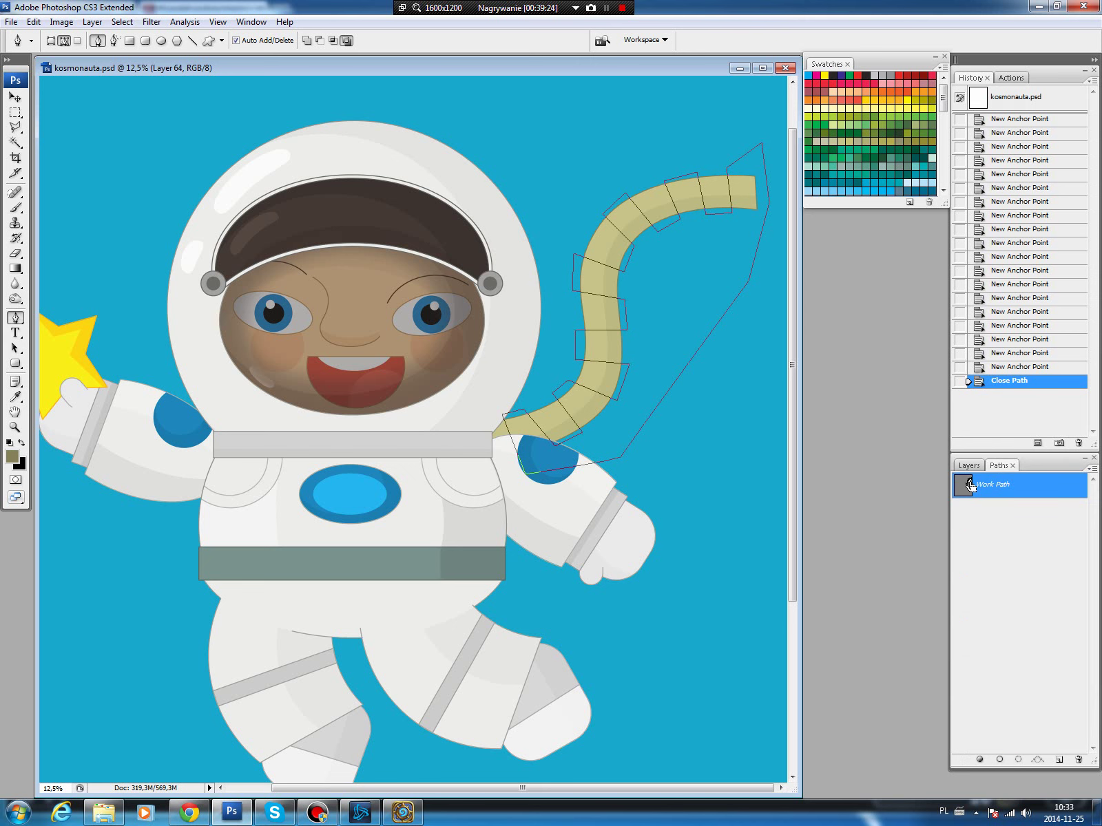
{"action": "key", "text": "ctrl+Return"}
{"action": "left_click", "coordinate": [969, 465]}
{"action": "left_click", "coordinate": [1059, 760]}
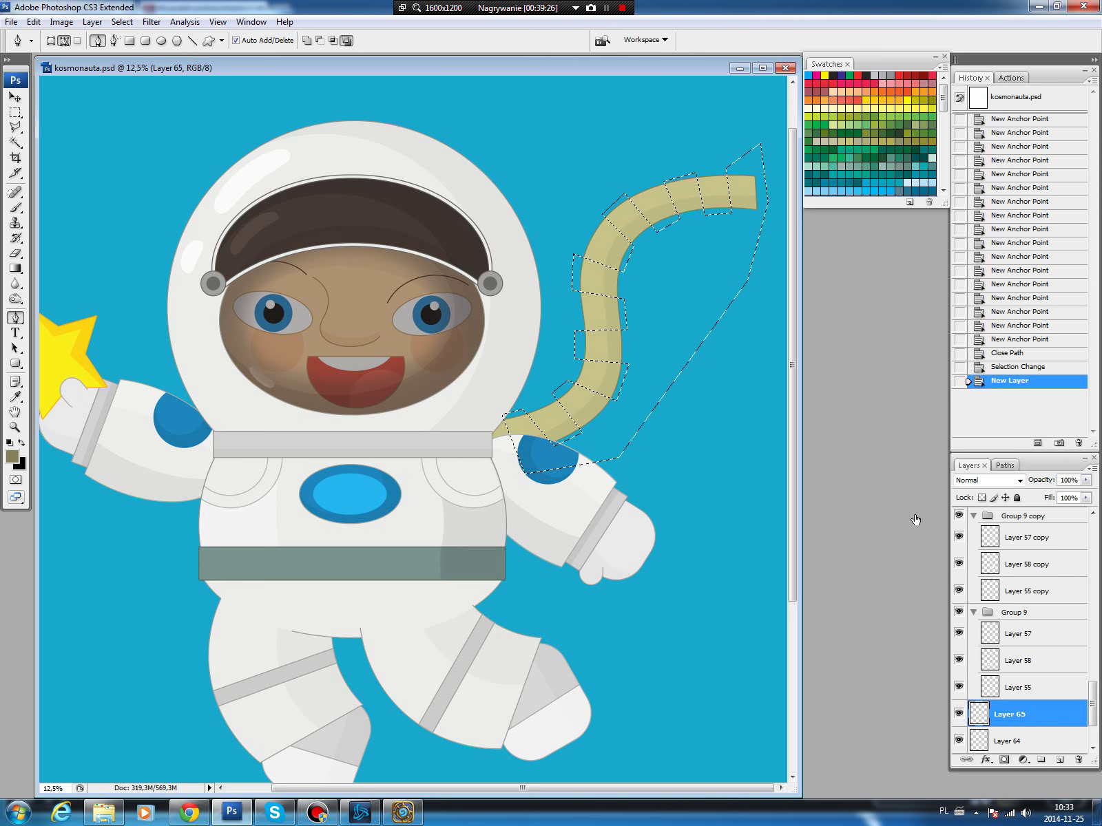
{"action": "left_click", "coordinate": [33, 21]}
{"action": "left_click", "coordinate": [55, 158]}
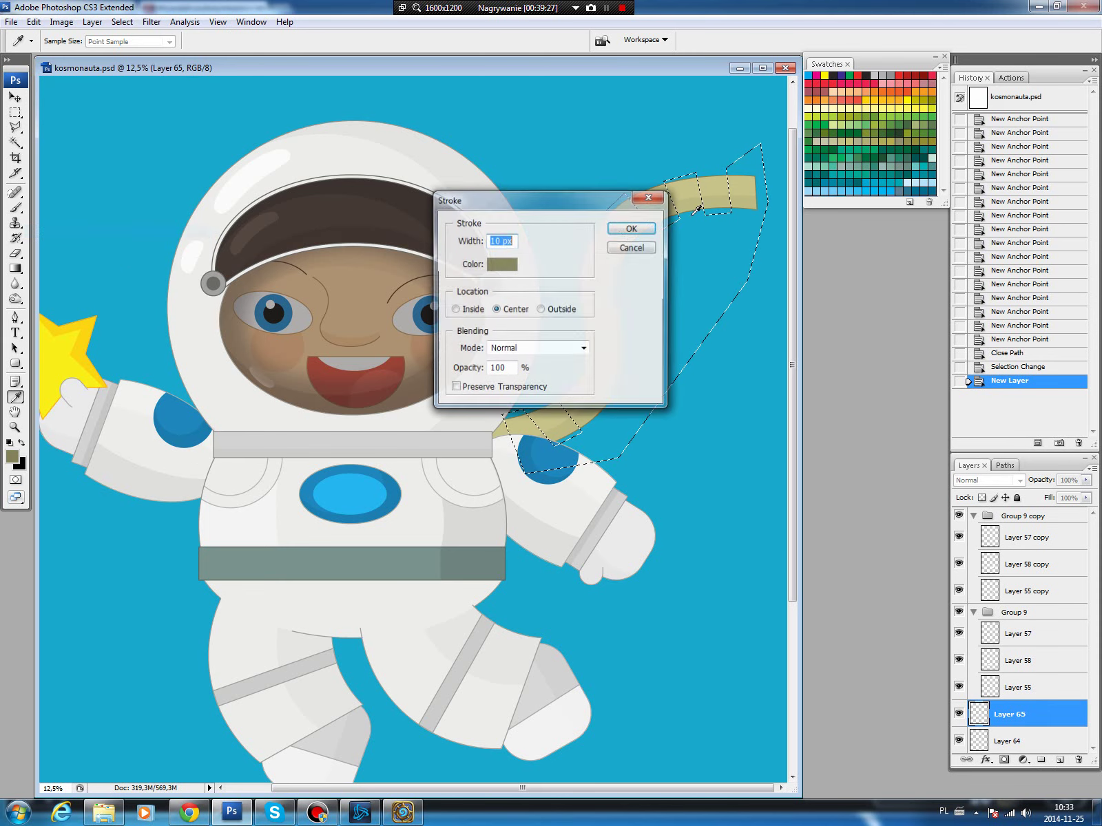
{"action": "left_click", "coordinate": [643, 234]}
{"action": "key", "text": "ctrl+d"}
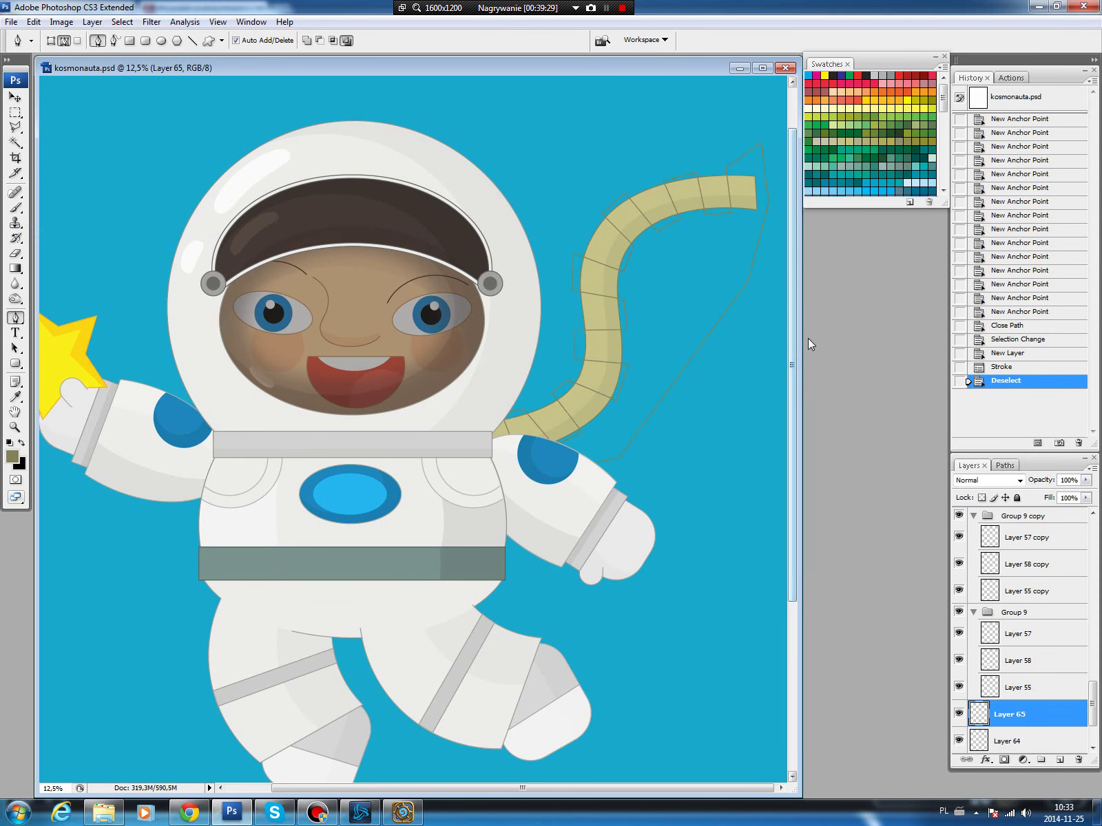
Trim the stroke by deleting everything outside the hose's layer shape.
{"action": "key", "text": "v"}
{"action": "left_click", "coordinate": [1092, 749]}
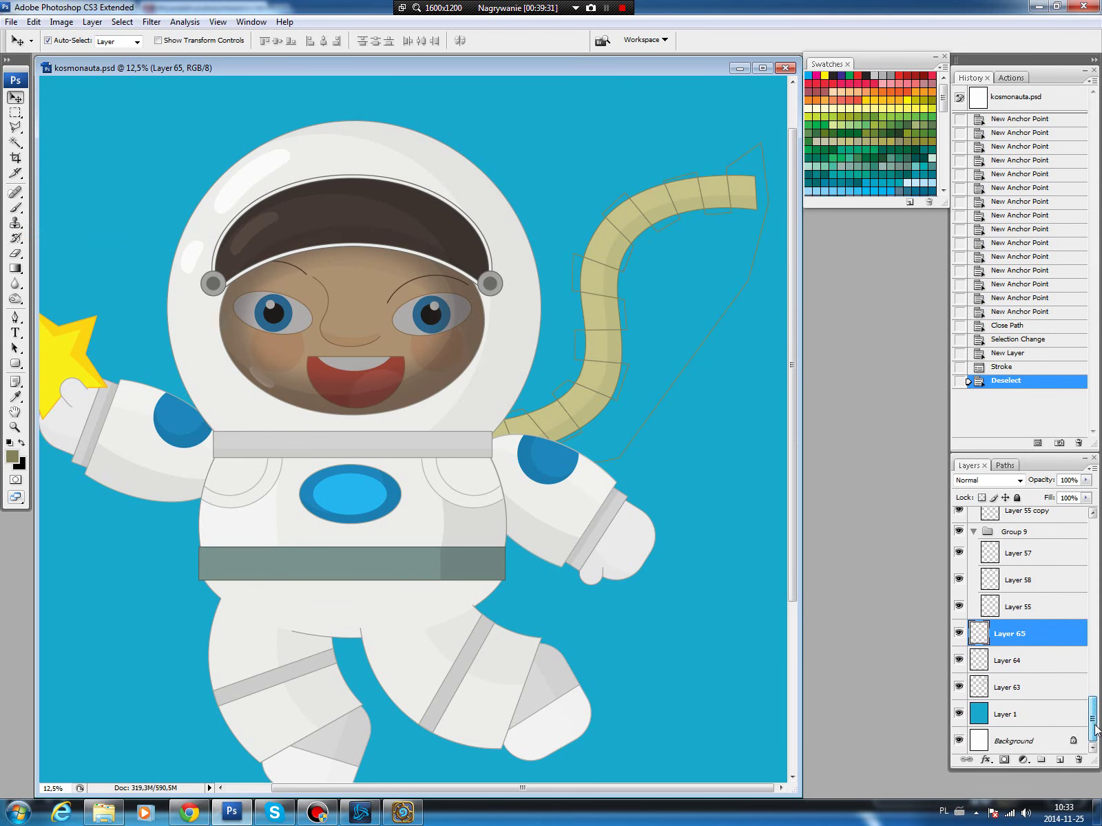
{"action": "left_click", "coordinate": [972, 681], "text": "ctrl"}
{"action": "left_click", "coordinate": [122, 22]}
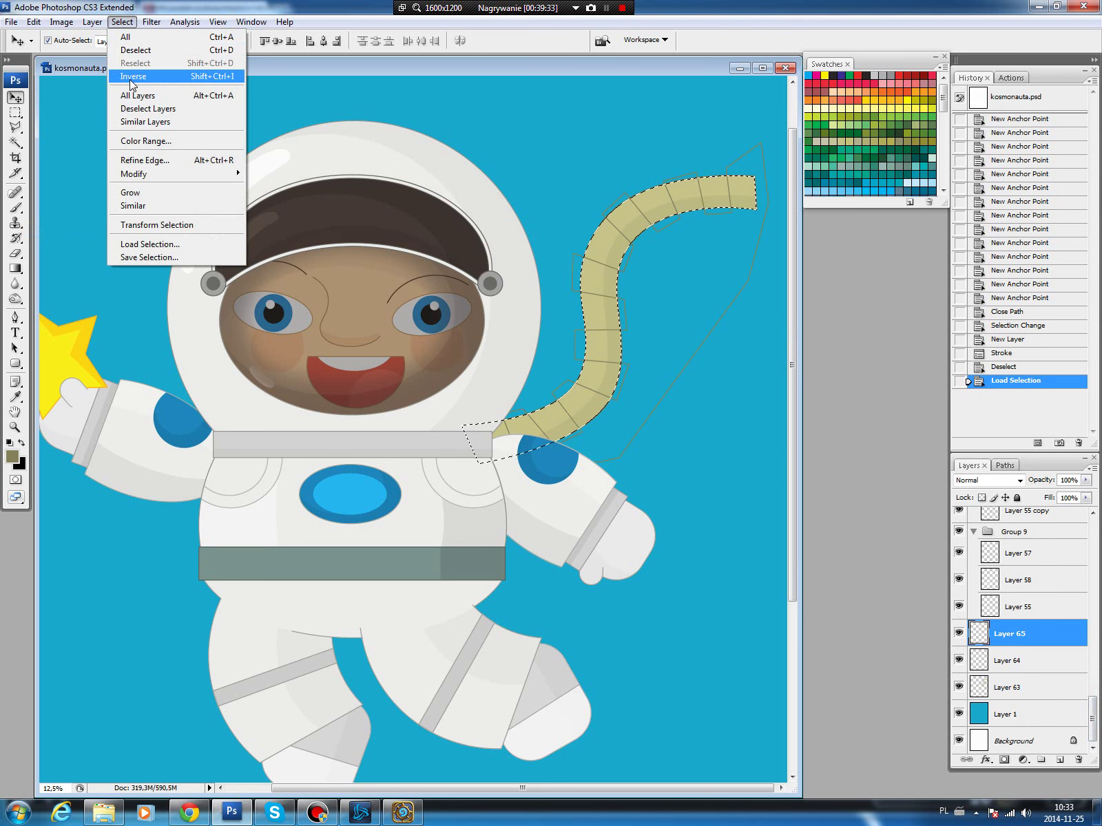
{"action": "left_click", "coordinate": [125, 74]}
{"action": "key", "text": "Delete"}
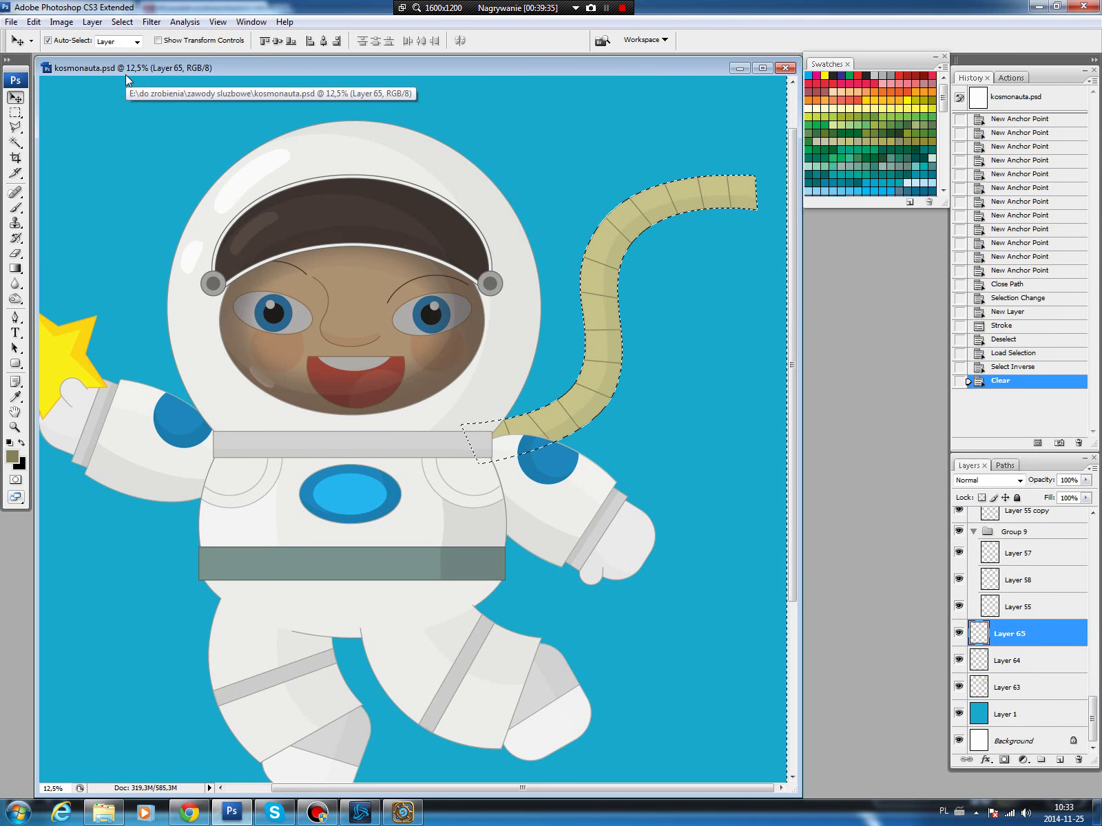
{"action": "key", "text": "ctrl+d"}
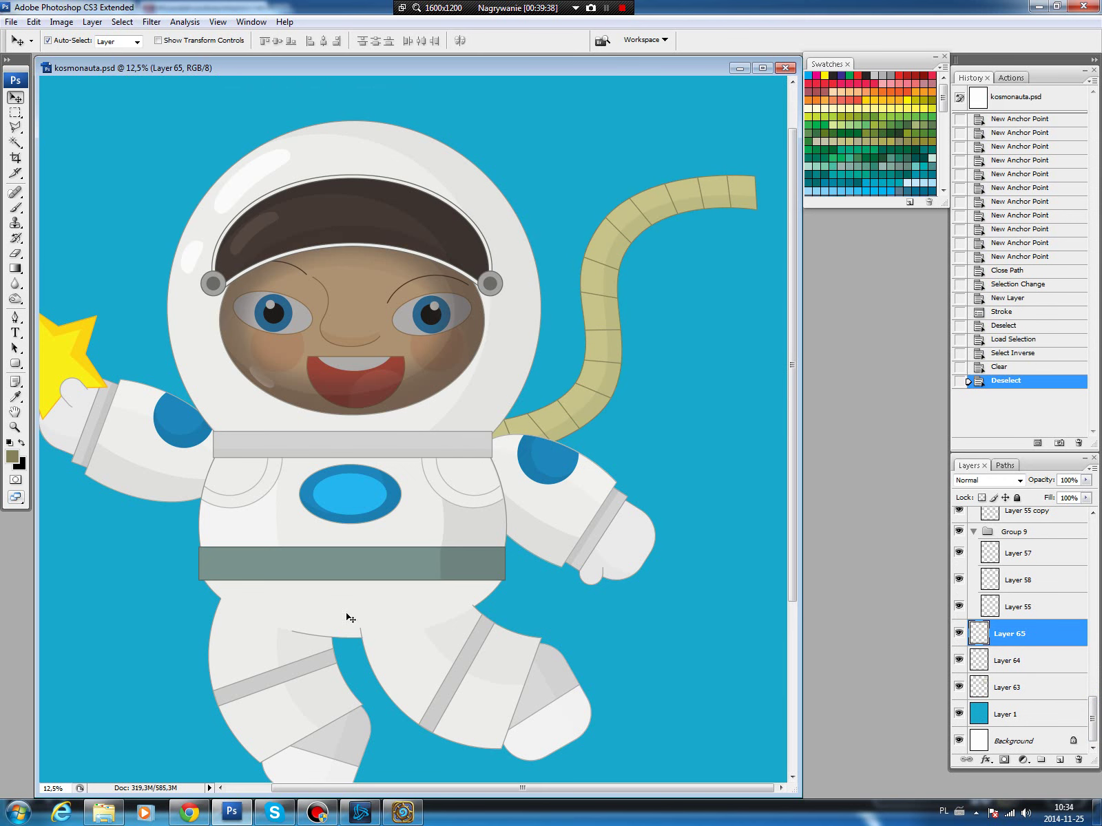
Pan and widen the document window to show the hose tip, then select Layer 53.
{"action": "left_click_drag", "start_coordinate": [372, 548], "coordinate": [407, 558]}
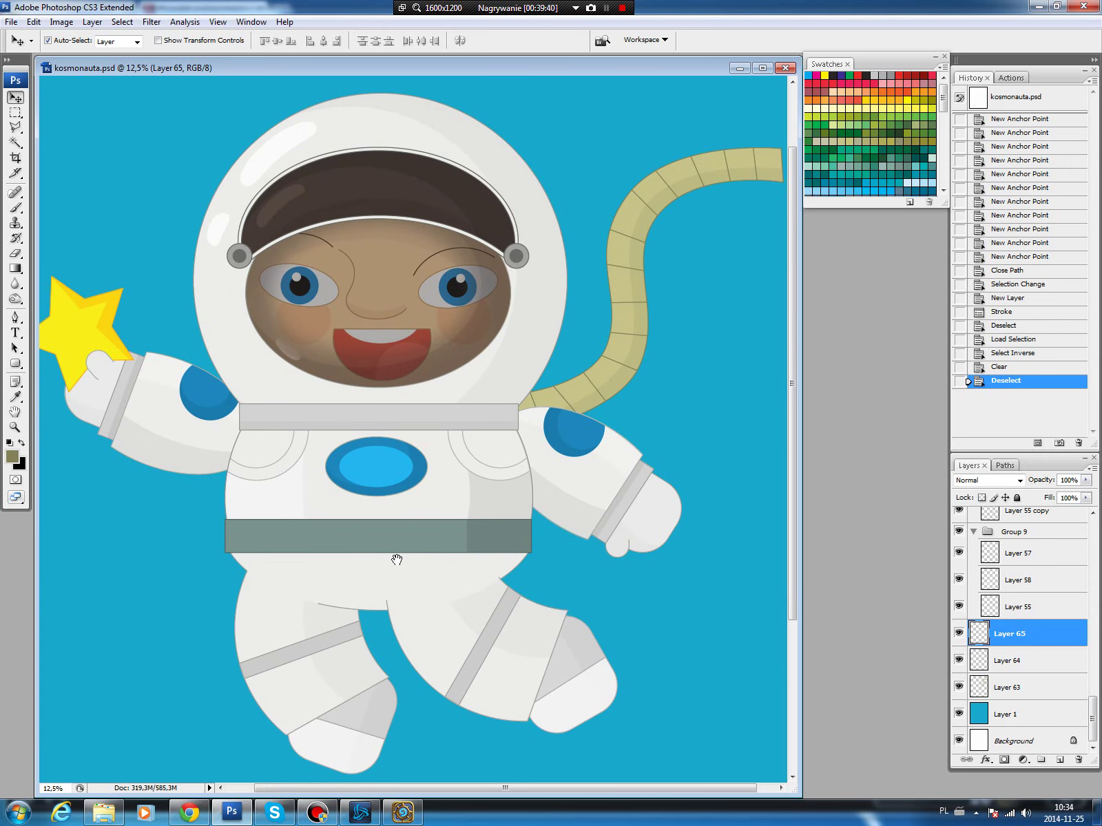
{"action": "left_click_drag", "start_coordinate": [798, 728], "coordinate": [851, 729]}
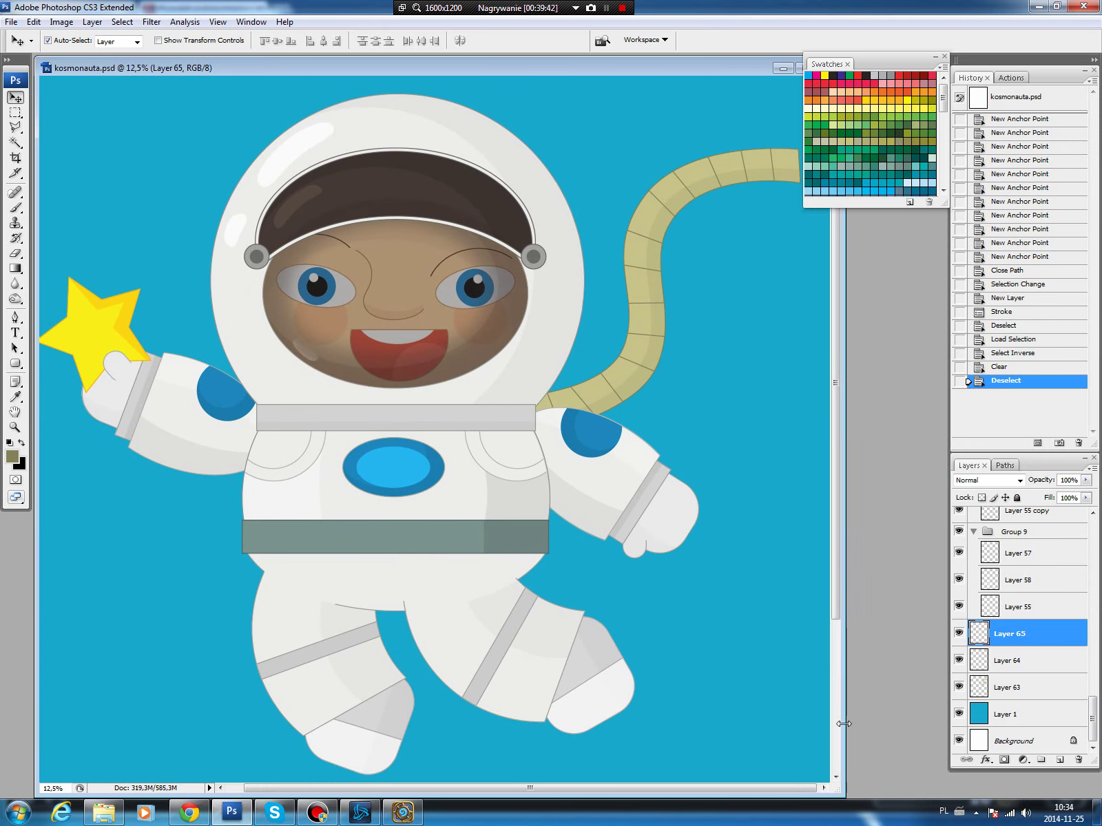
{"action": "left_click_drag", "start_coordinate": [668, 694], "coordinate": [670, 700]}
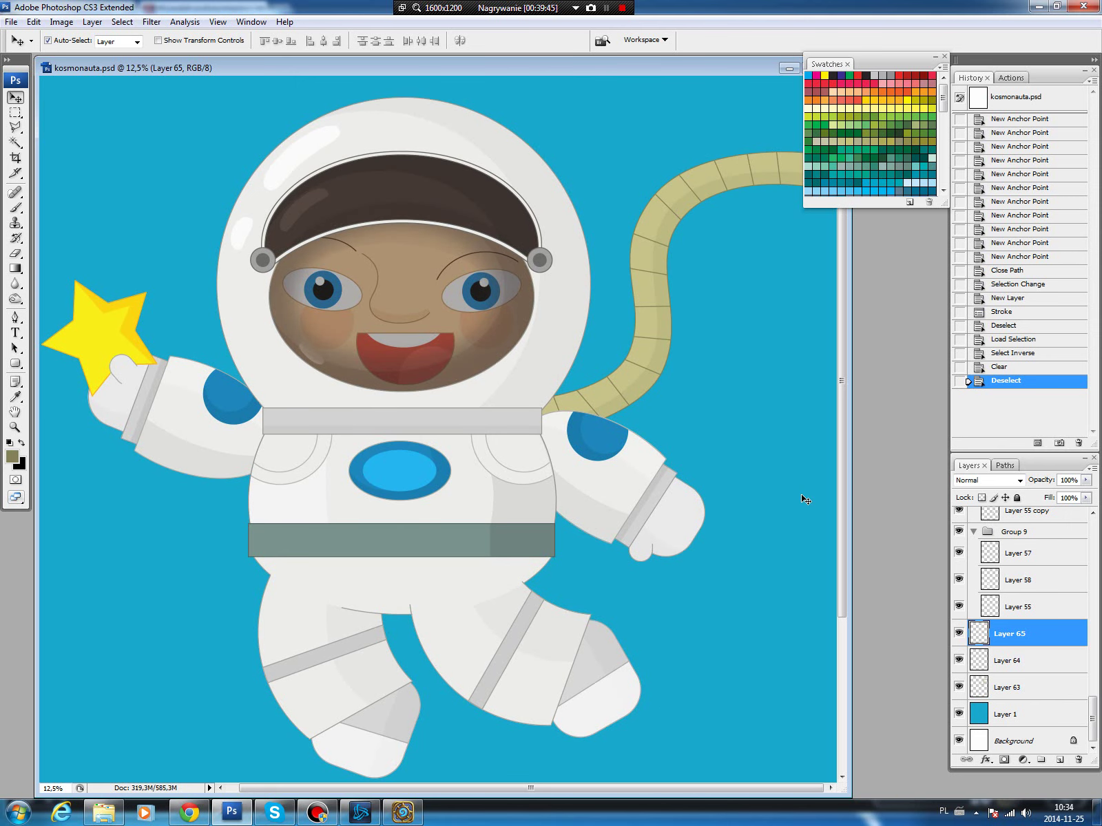
{"action": "left_click", "coordinate": [510, 570]}
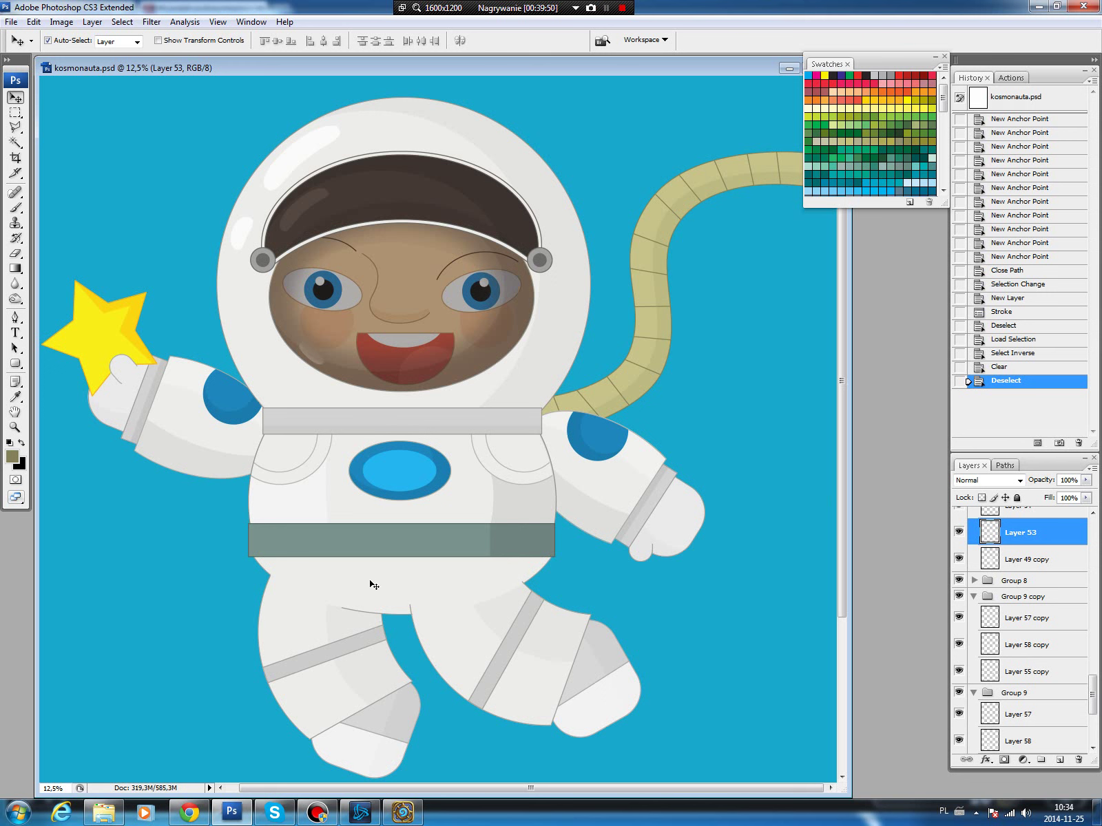
Select everything outside an oval drawn around the belt and hips.
{"action": "key", "text": "m"}
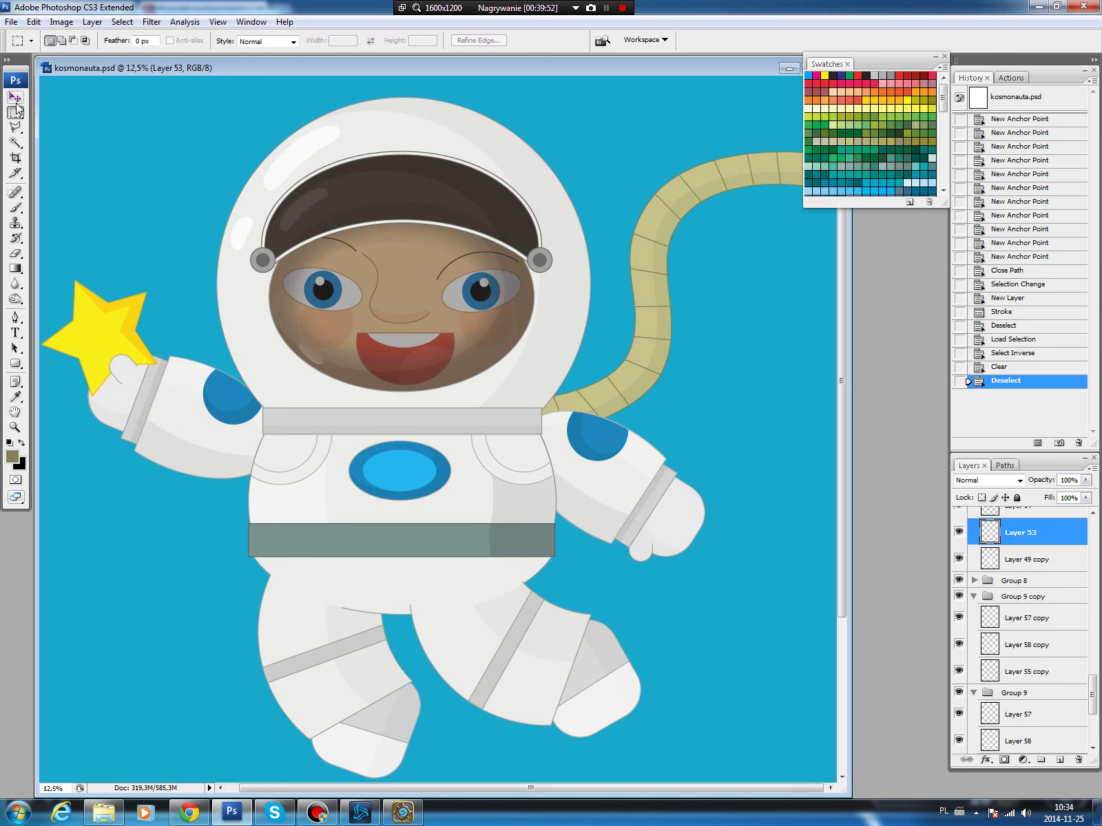
{"action": "left_click_drag", "start_coordinate": [15, 113], "coordinate": [96, 124]}
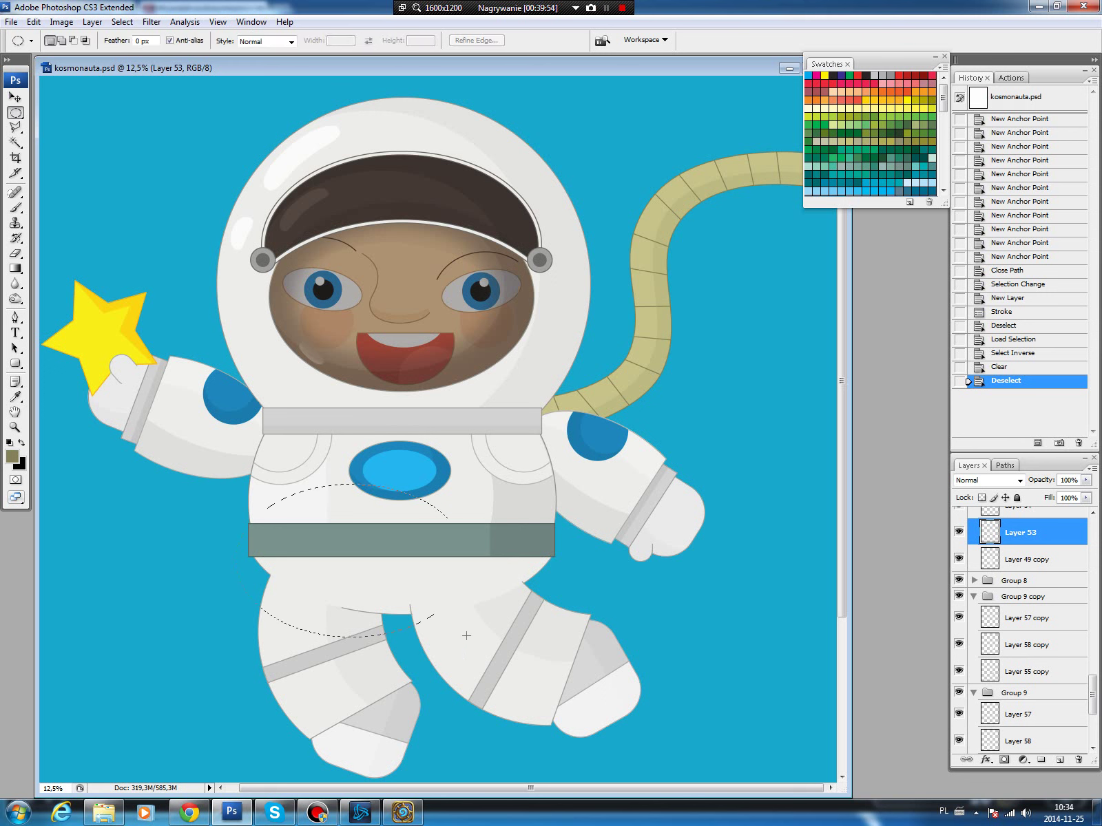
{"action": "left_click_drag", "start_coordinate": [466, 636], "coordinate": [489, 642]}
{"action": "left_click_drag", "start_coordinate": [489, 643], "coordinate": [489, 642]}
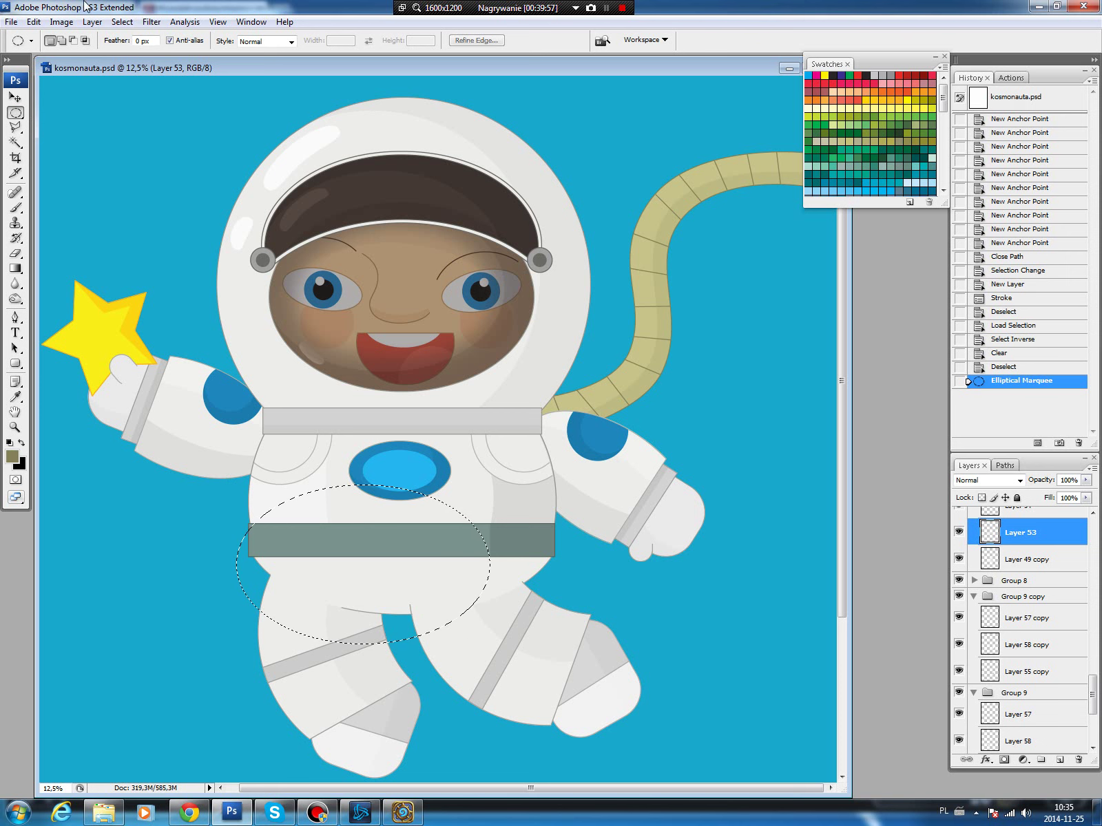
{"action": "left_click", "coordinate": [121, 22]}
{"action": "left_click", "coordinate": [135, 77]}
Darken the selected area of Layer 53 with Lightness -3, then deselect.
{"action": "key", "text": "ctrl+u"}
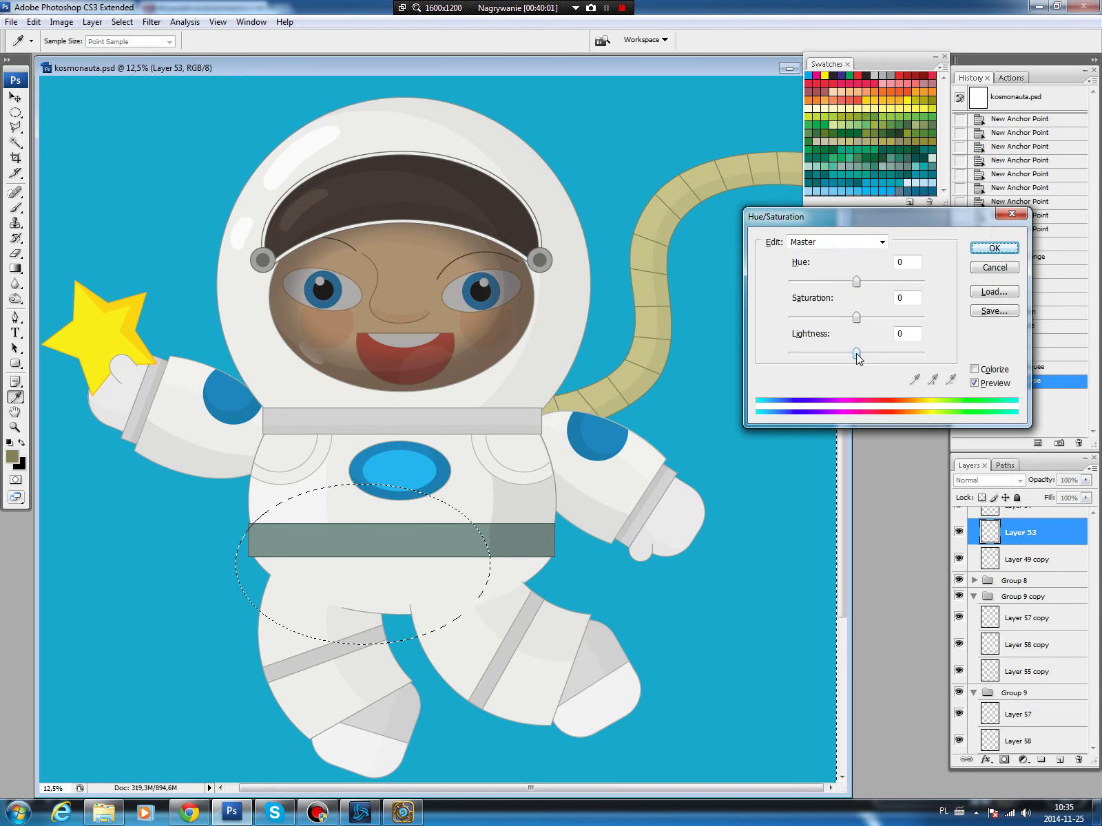
{"action": "left_click_drag", "start_coordinate": [856, 353], "coordinate": [853, 357]}
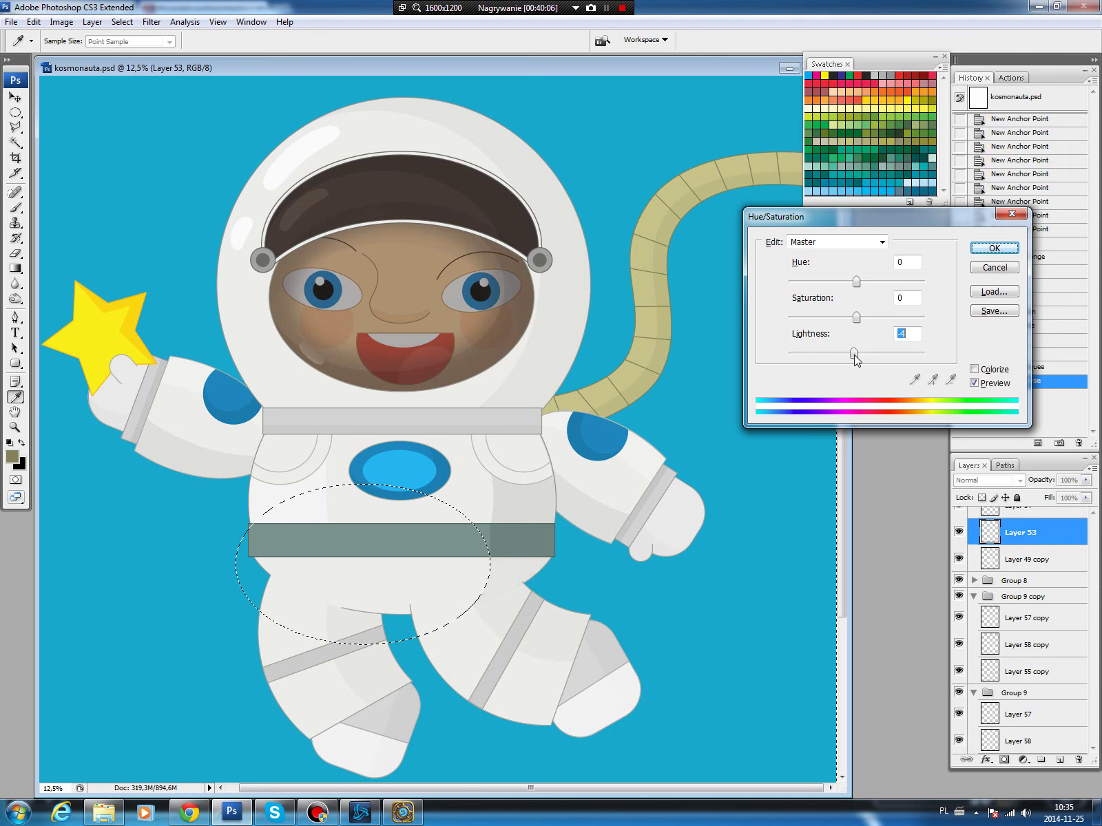
{"action": "left_click", "coordinate": [994, 248]}
{"action": "left_click", "coordinate": [16, 96]}
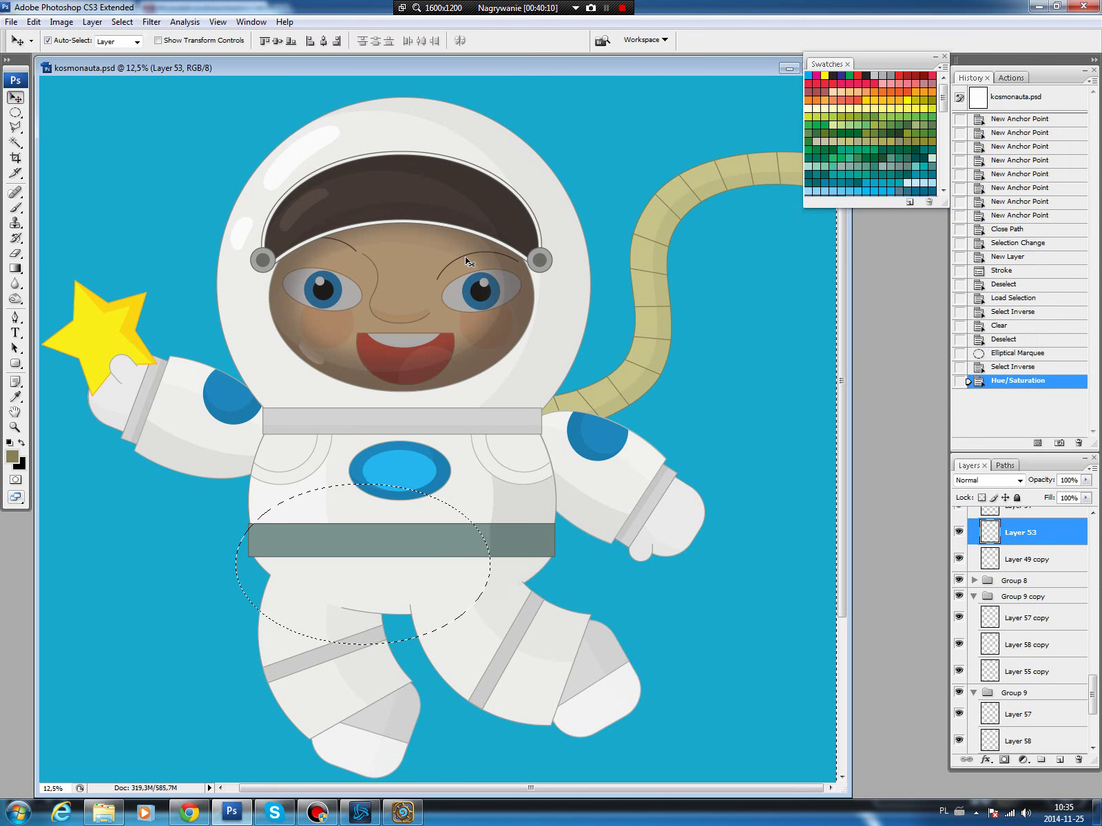
{"action": "key", "text": "ctrl+d"}
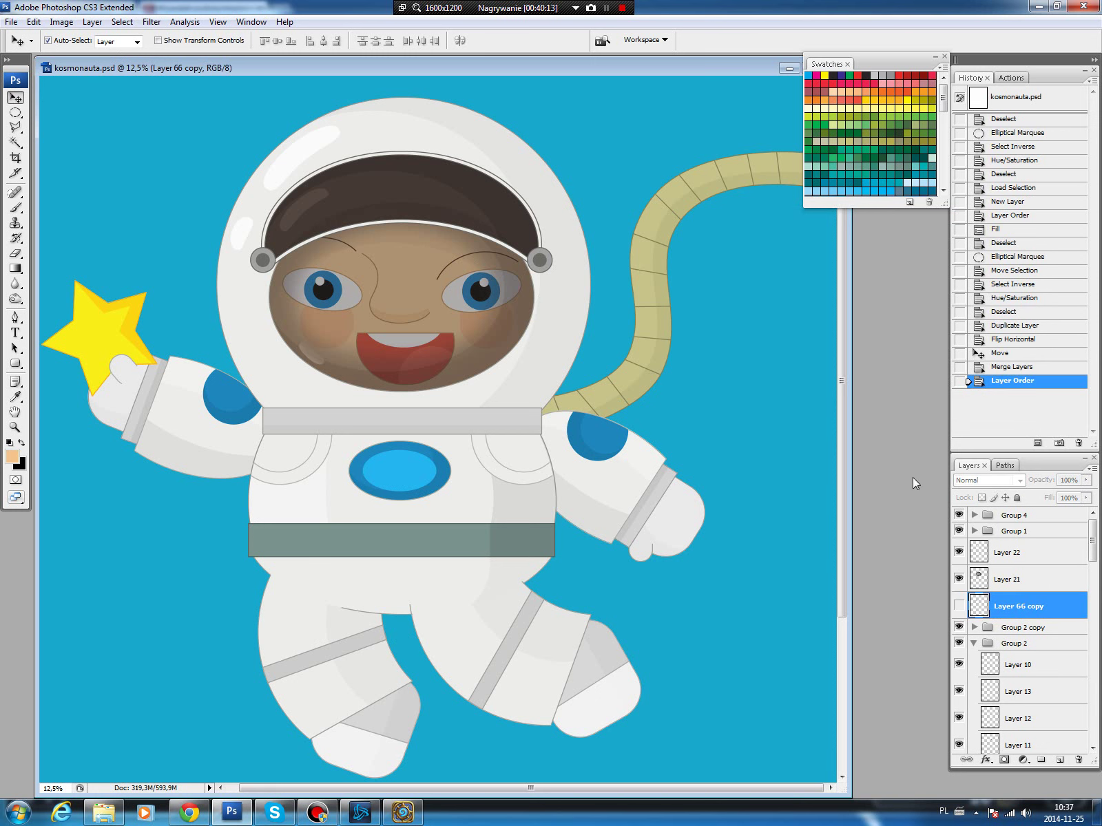
Preview then hide the closed-eyes Layer 66 copy, and zoom out twice to the whole poster.
{"action": "left_click", "coordinate": [960, 606]}
{"action": "left_click", "coordinate": [960, 606]}
{"action": "left_click", "coordinate": [15, 427]}
{"action": "left_click", "coordinate": [296, 382], "text": "alt"}
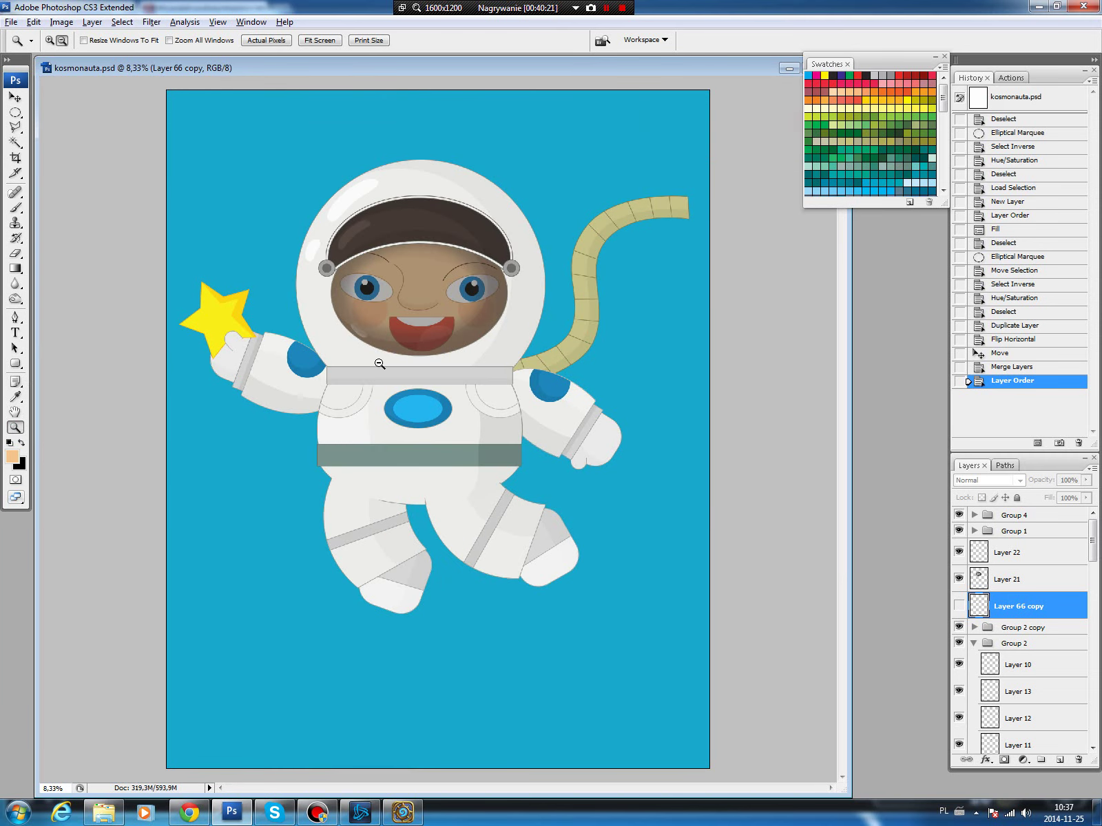
{"action": "left_click", "coordinate": [379, 363], "text": "alt"}
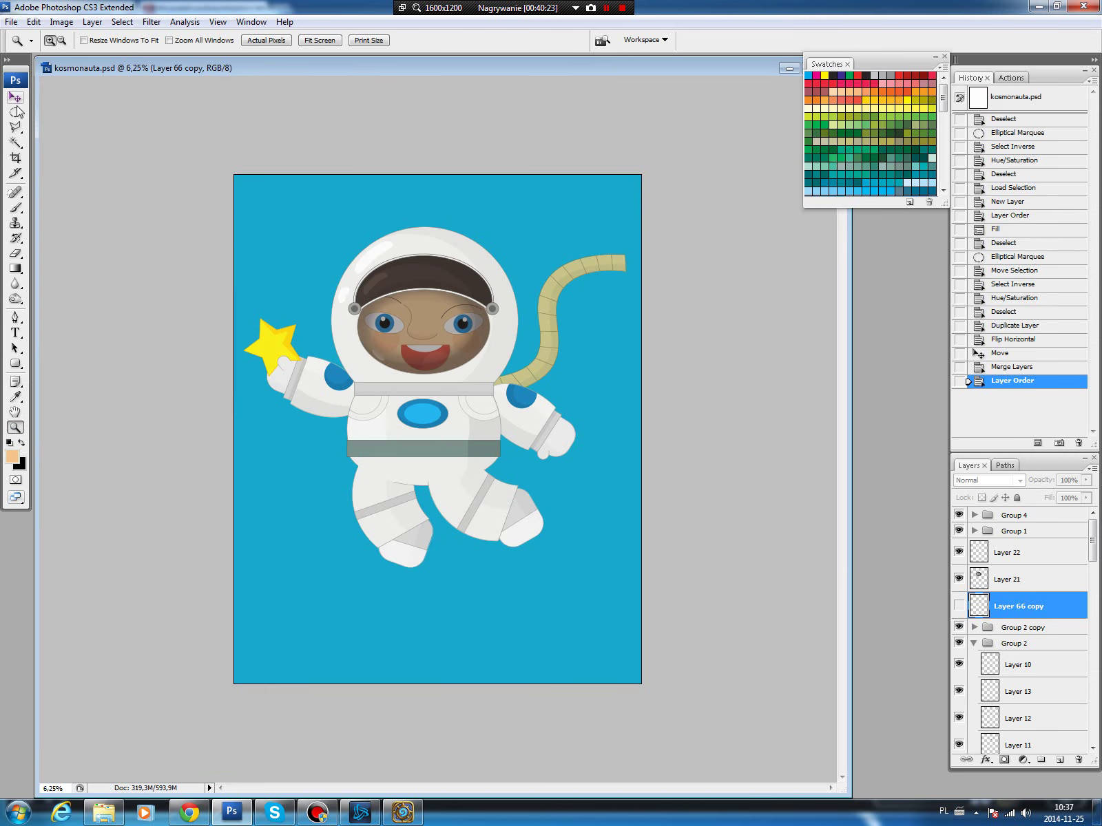